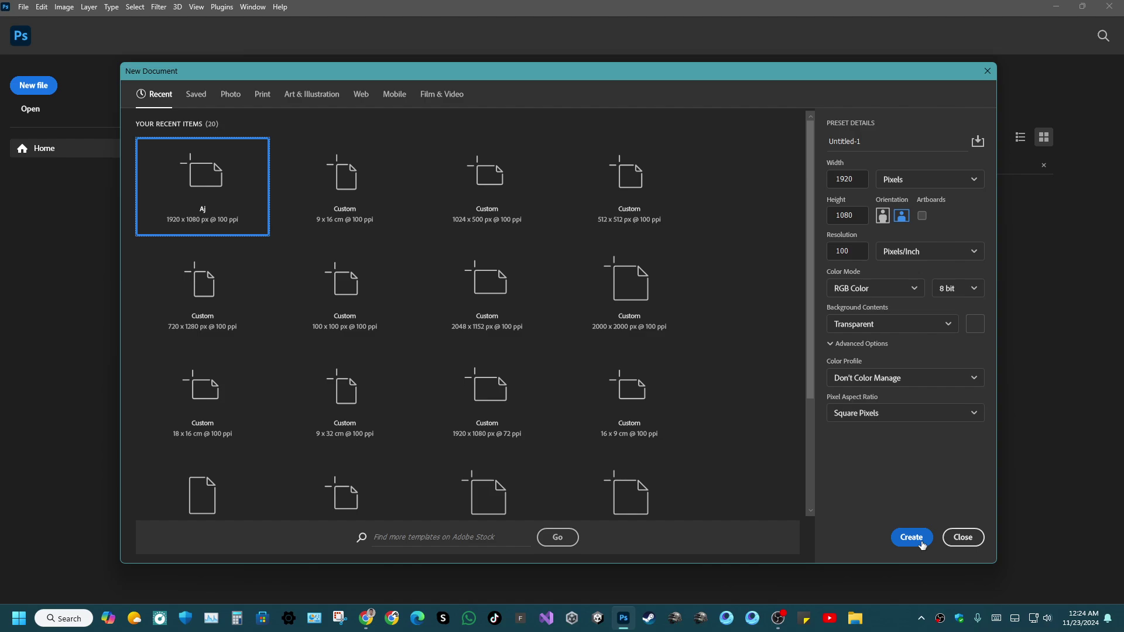
Create a transparent 1920 x 1080 px document at 100 ppi and fill its entire layer with black (000000).
left_click(921, 543)
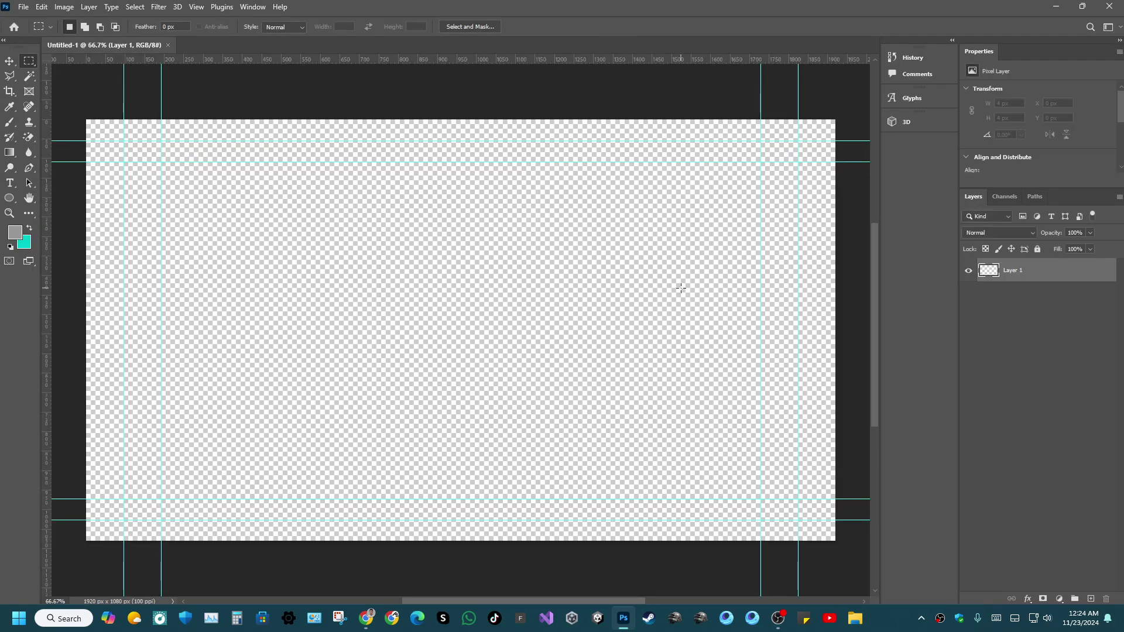
key("ctrl+a")
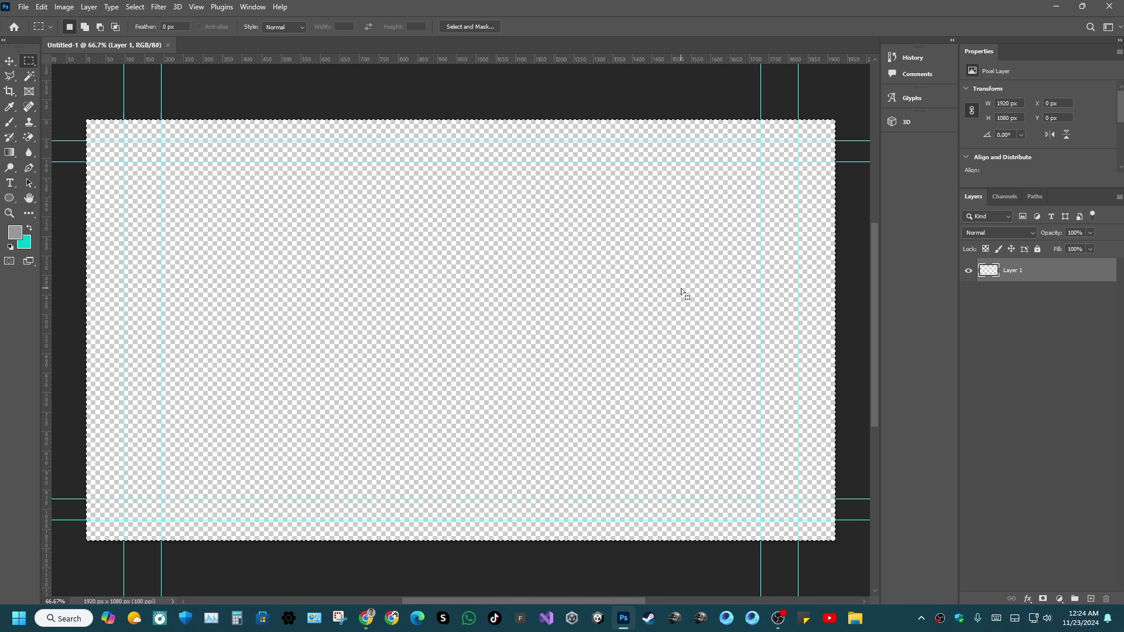
left_click(29, 229)
left_click(15, 232)
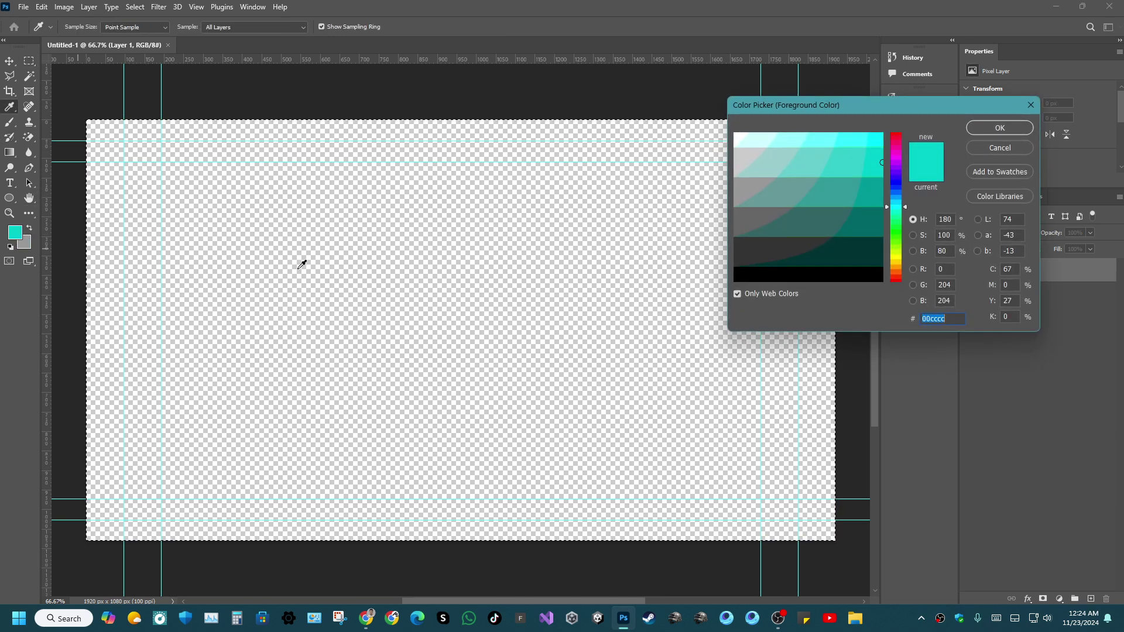
left_click(683, 371)
type("000000")
key("Return")
key("m")
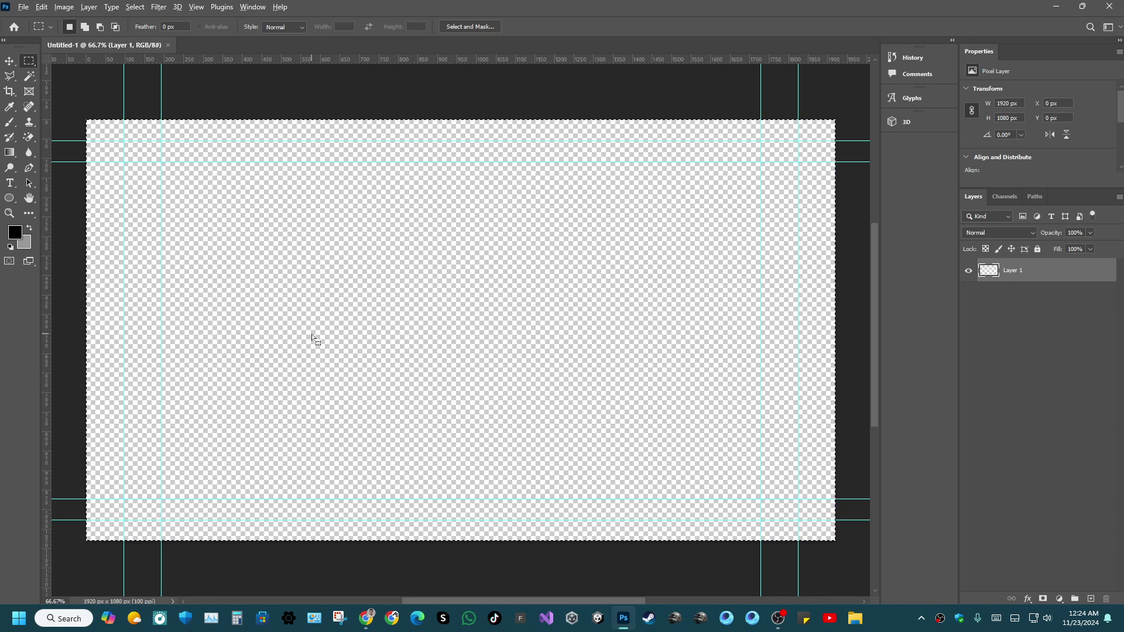
key("alt+BackSpace")
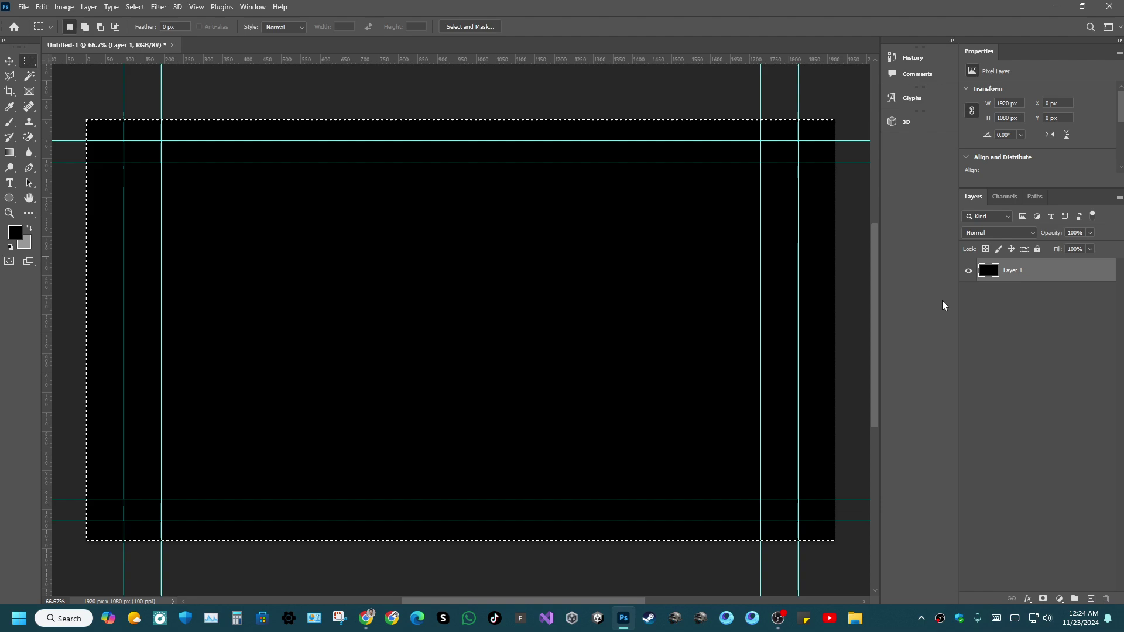
key("ctrl+d")
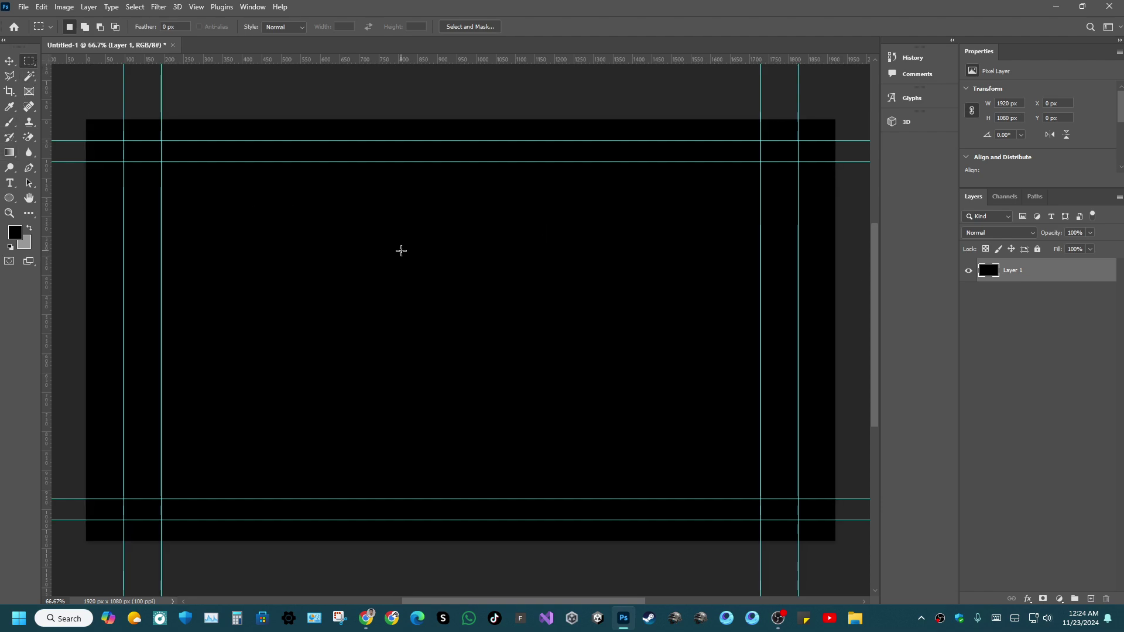
Add a vertical and a horizontal guide through the centre of the canvas.
key("v")
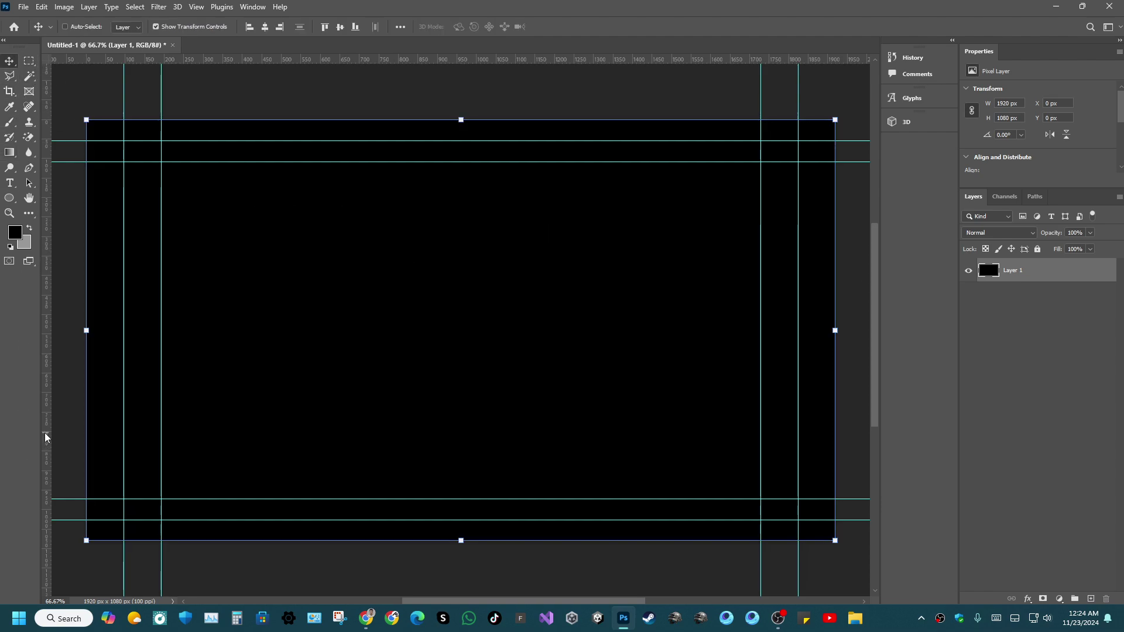
left_click_drag(45, 437, 461, 414)
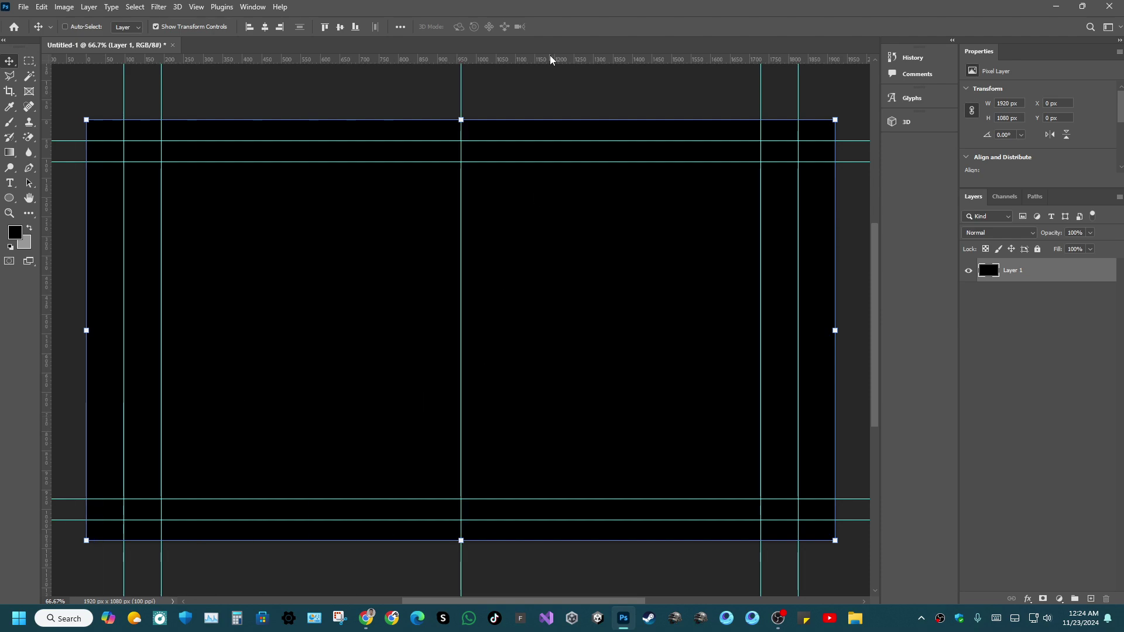
left_click_drag(550, 58, 544, 330)
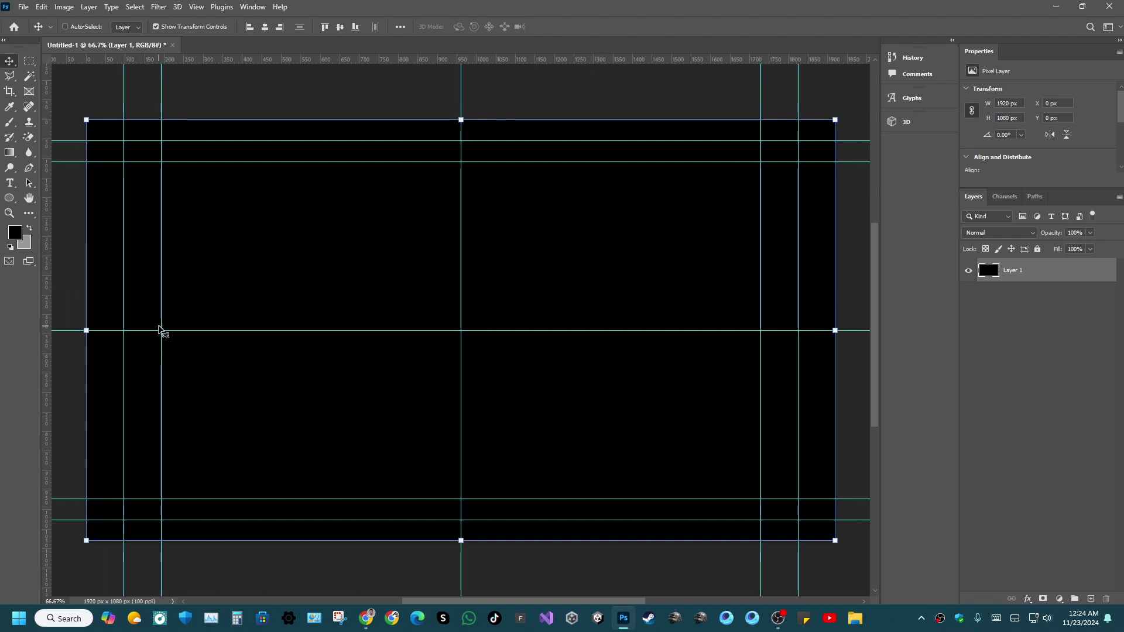
Remove all the existing guides near the canvas edges, keeping only the two centre guides.
left_click_drag(160, 329, 18, 278)
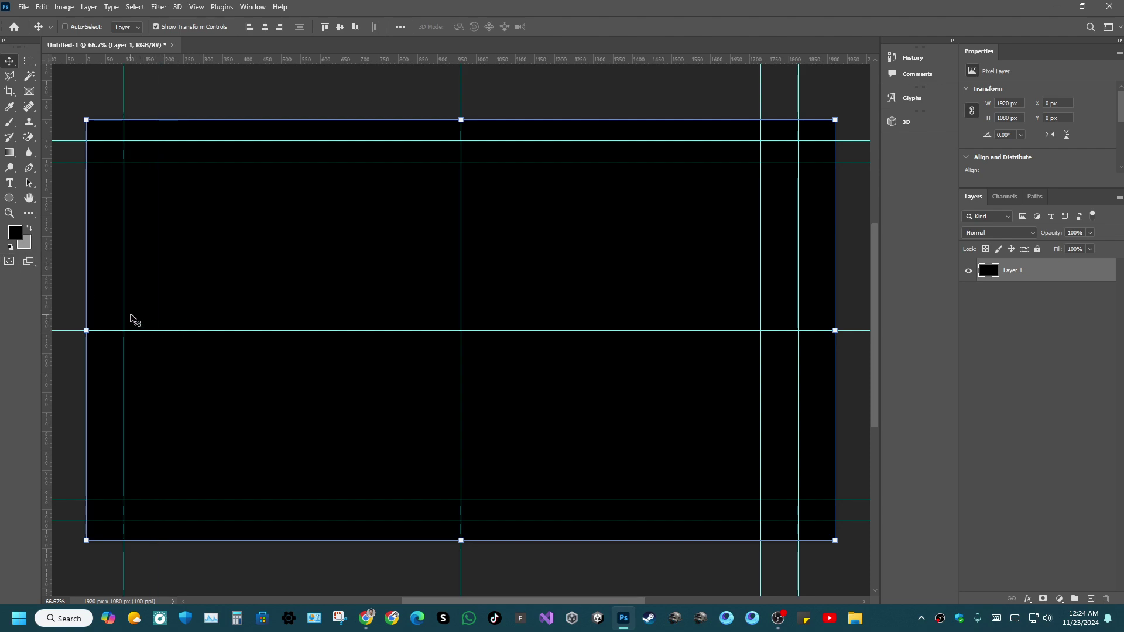
left_click_drag(123, 314, 16, 295)
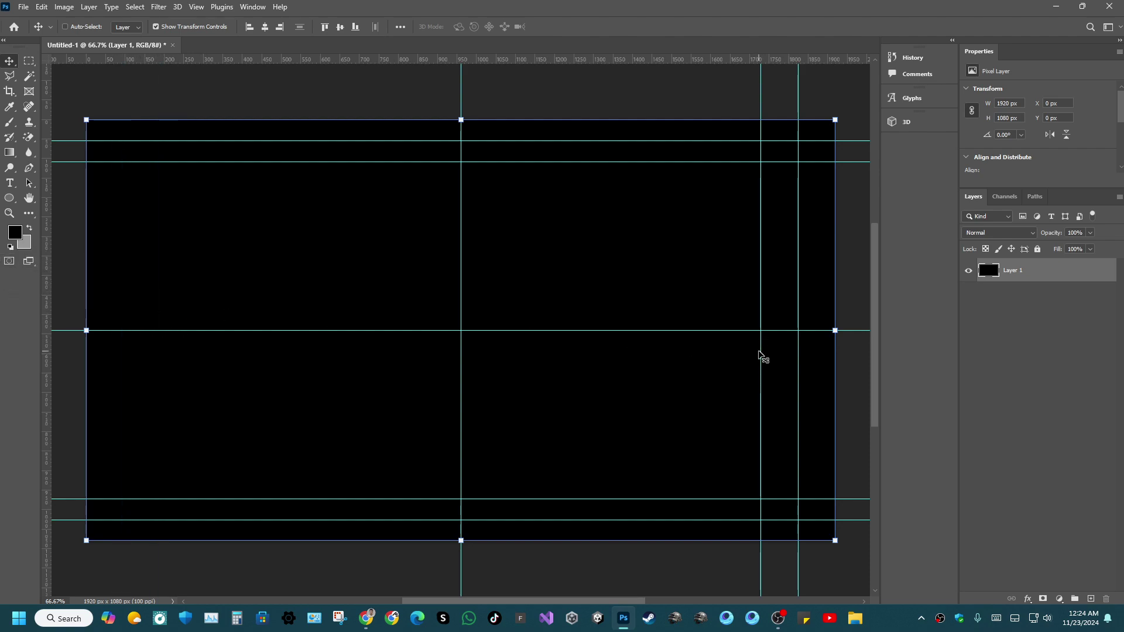
left_click_drag(760, 353, 878, 386)
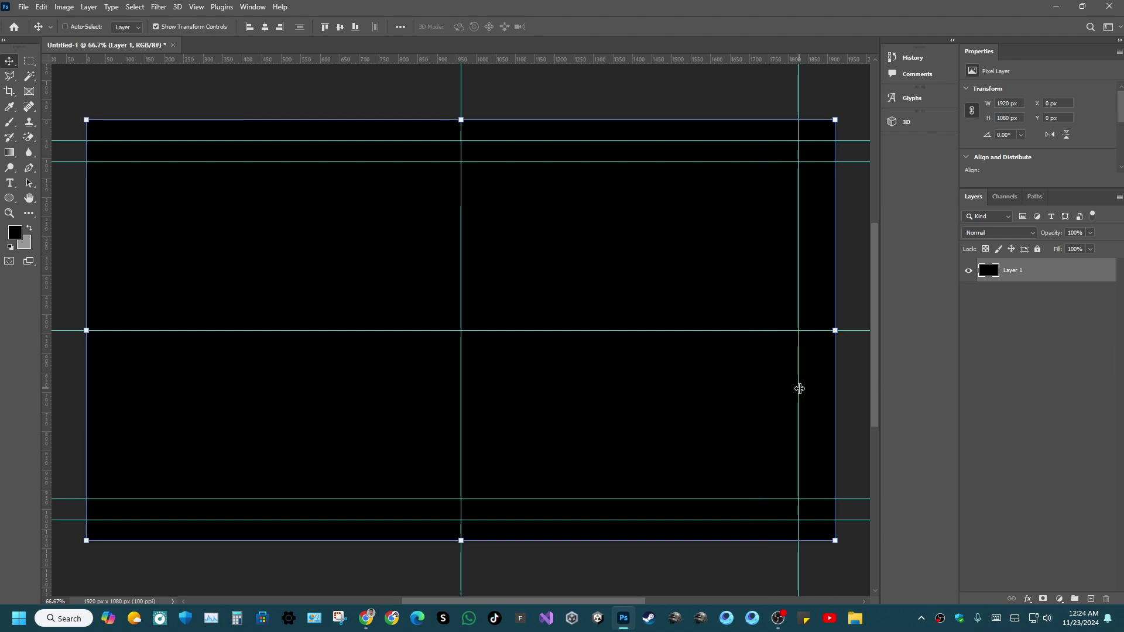
left_click_drag(800, 388, 798, 57)
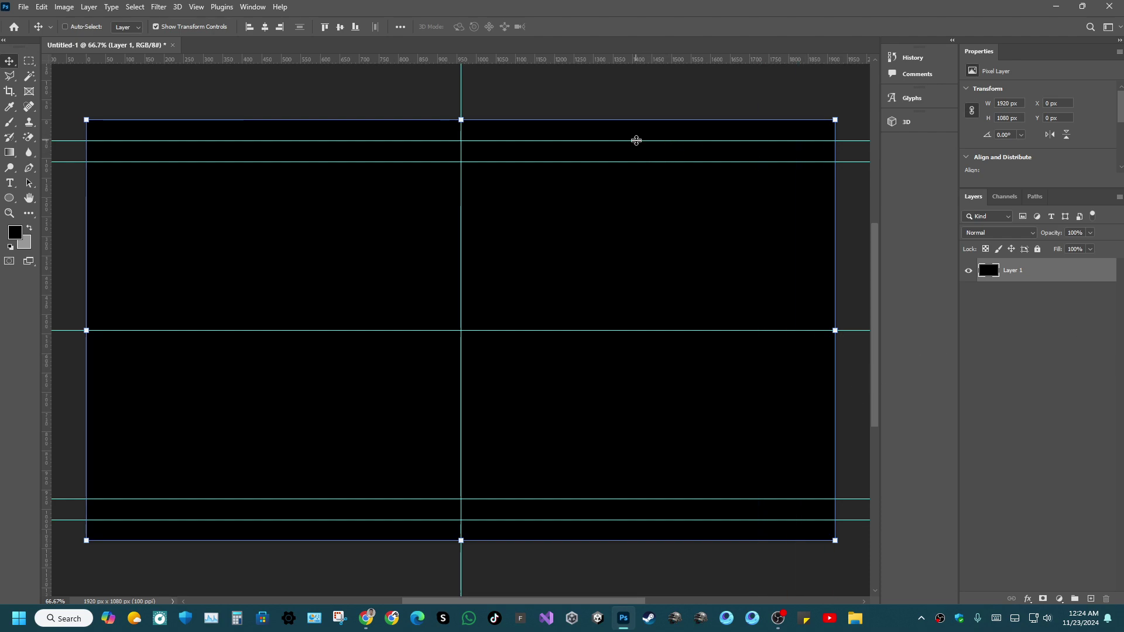
left_click_drag(636, 140, 638, 57)
left_click_drag(619, 162, 608, 18)
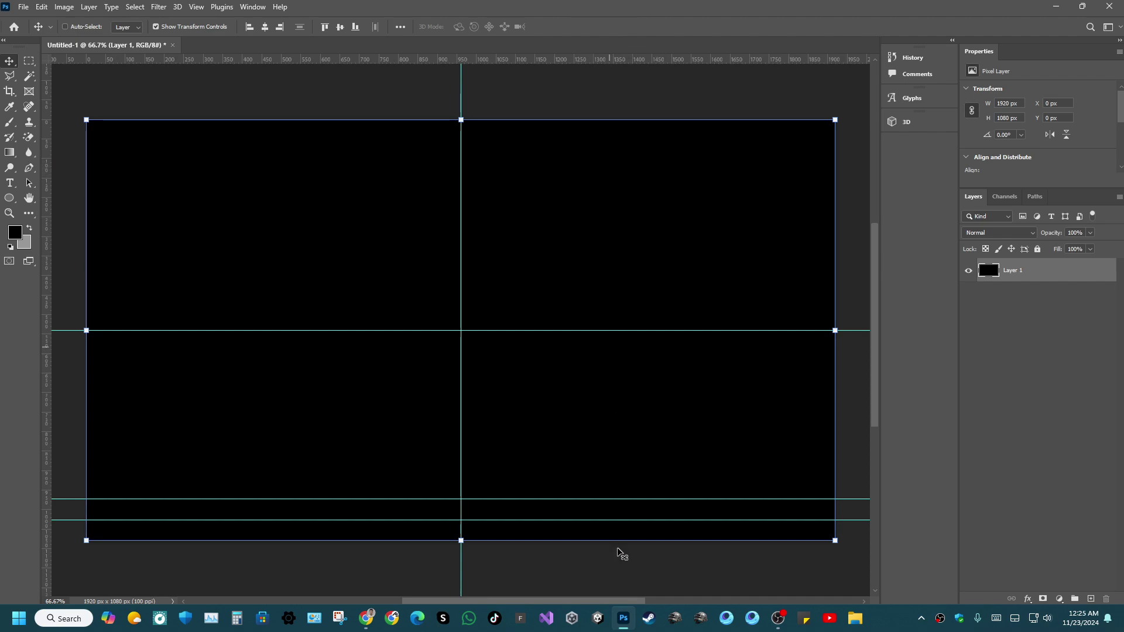
left_click_drag(601, 520, 615, 617)
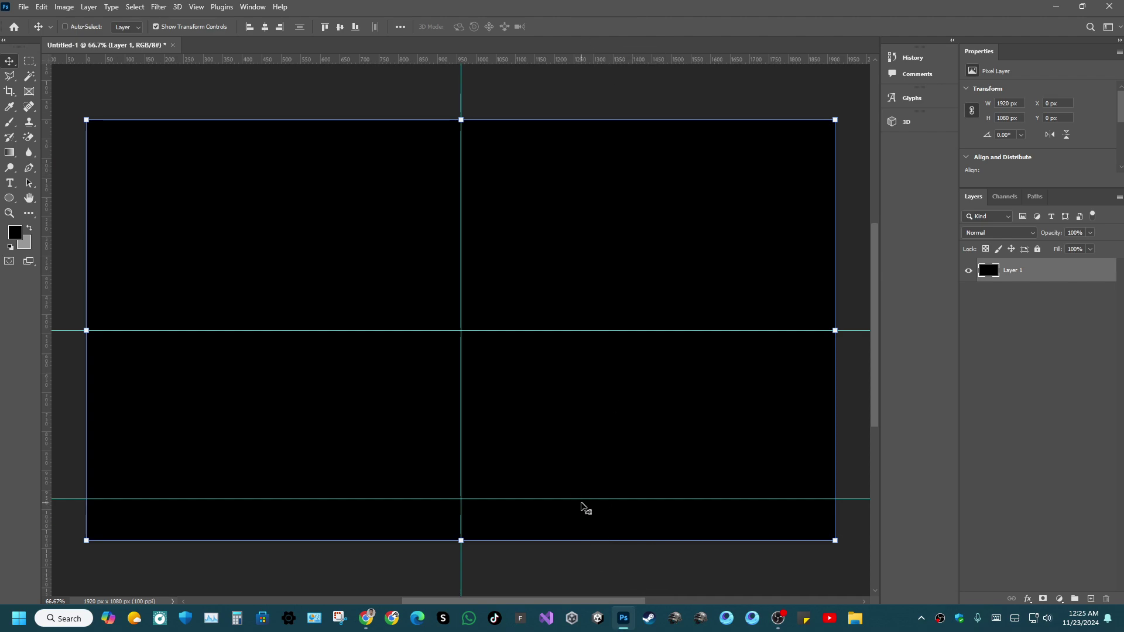
left_click_drag(579, 498, 548, 615)
Add a new layer and enter the horizontal text "#CreativeStudio69" in the upper-left quarter of the canvas.
left_click(1090, 598)
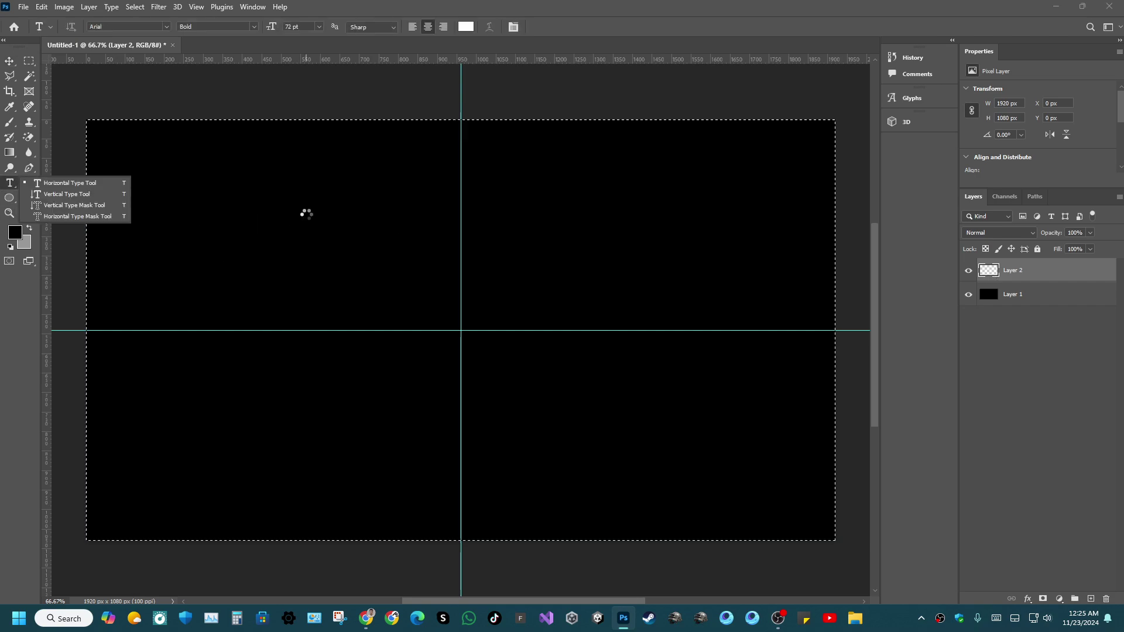
left_click(306, 214)
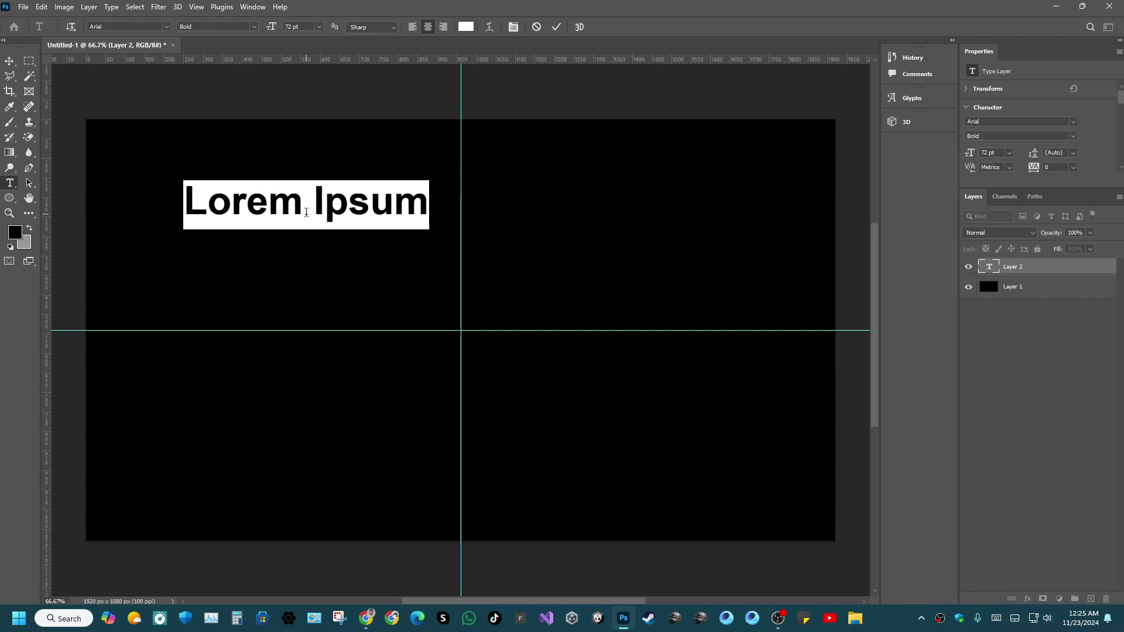
type("$")
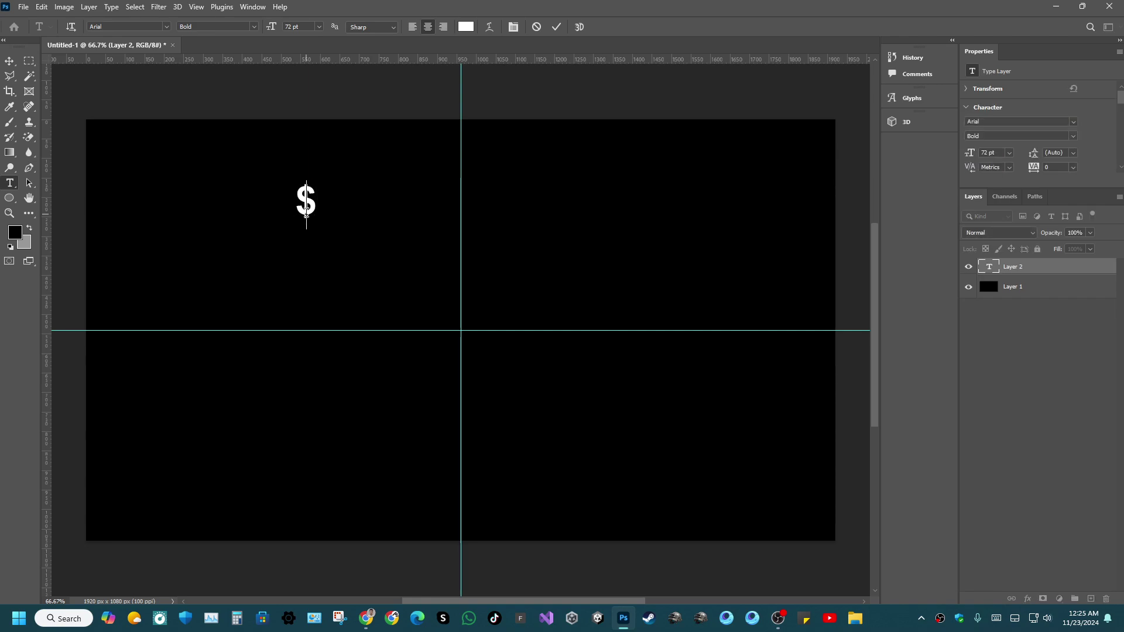
key("BackSpace")
type("$")
key("BackSpace")
type("%")
key("BackSpace")
type("@")
key("BackSpace")
type("@")
key("BackSpace")
type("#$")
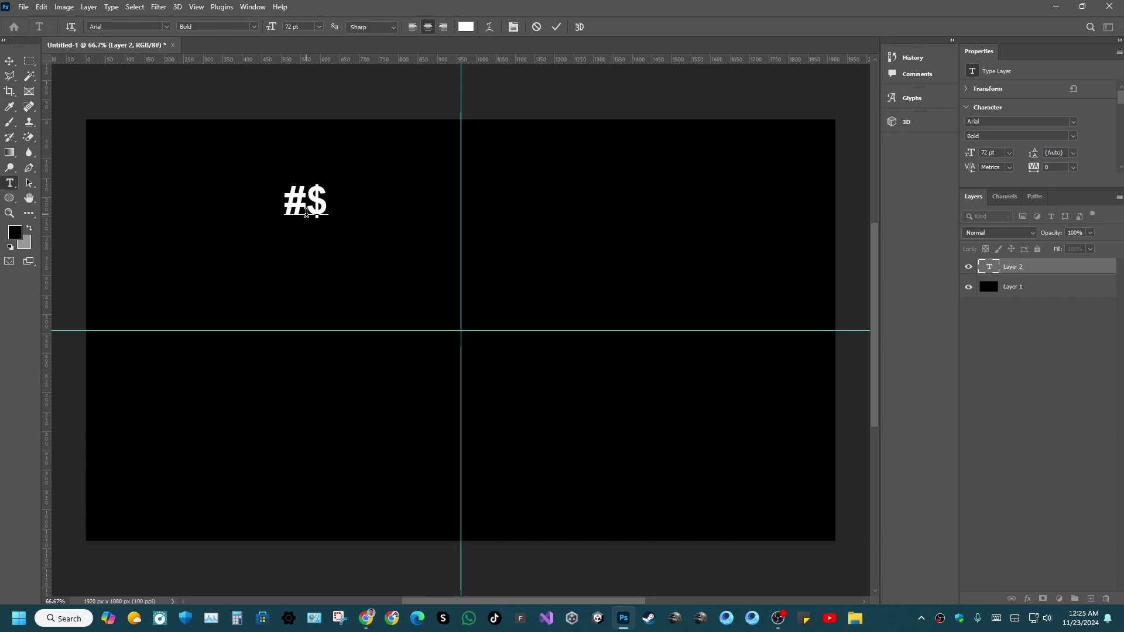
key("BackSpace")
type("#")
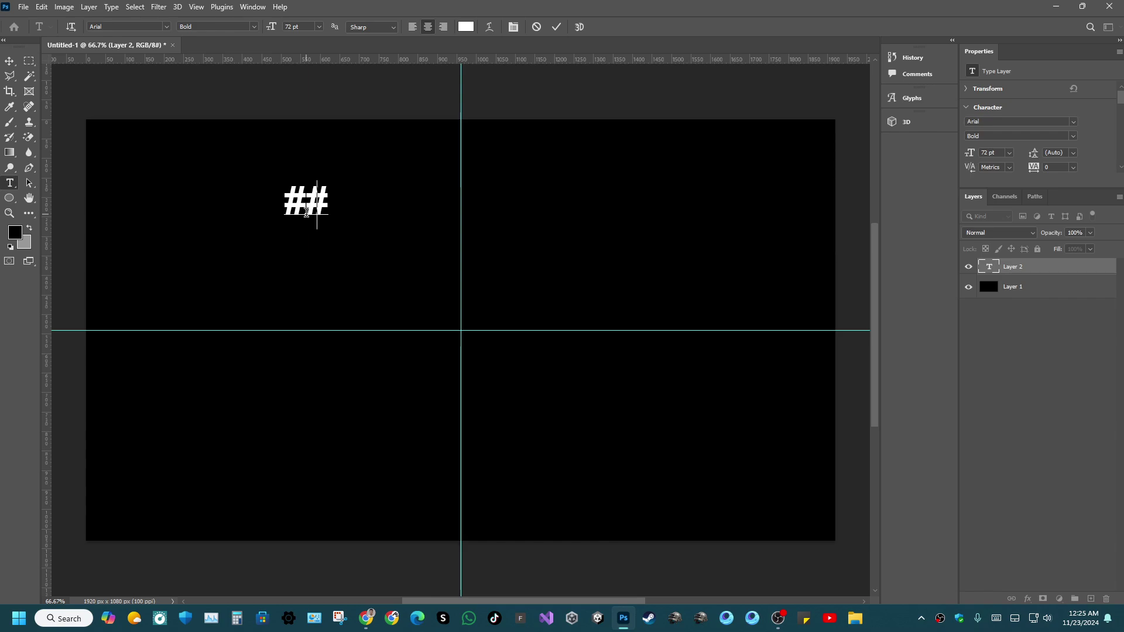
key("BackSpace")
type("Ct")
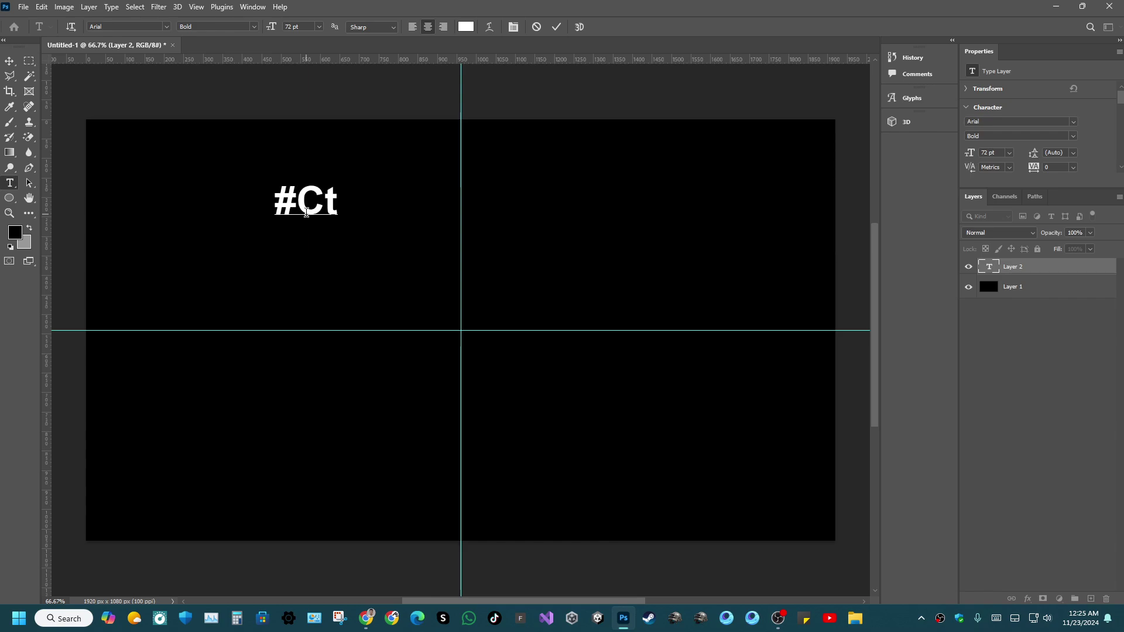
key("BackSpace")
type("rea")
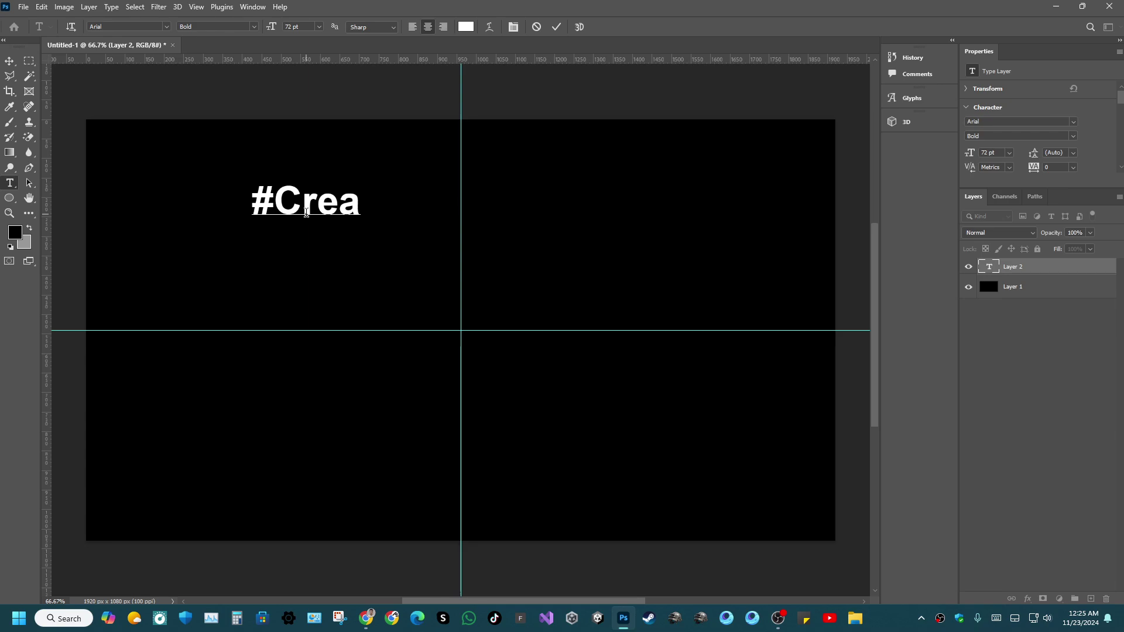
type("tive")
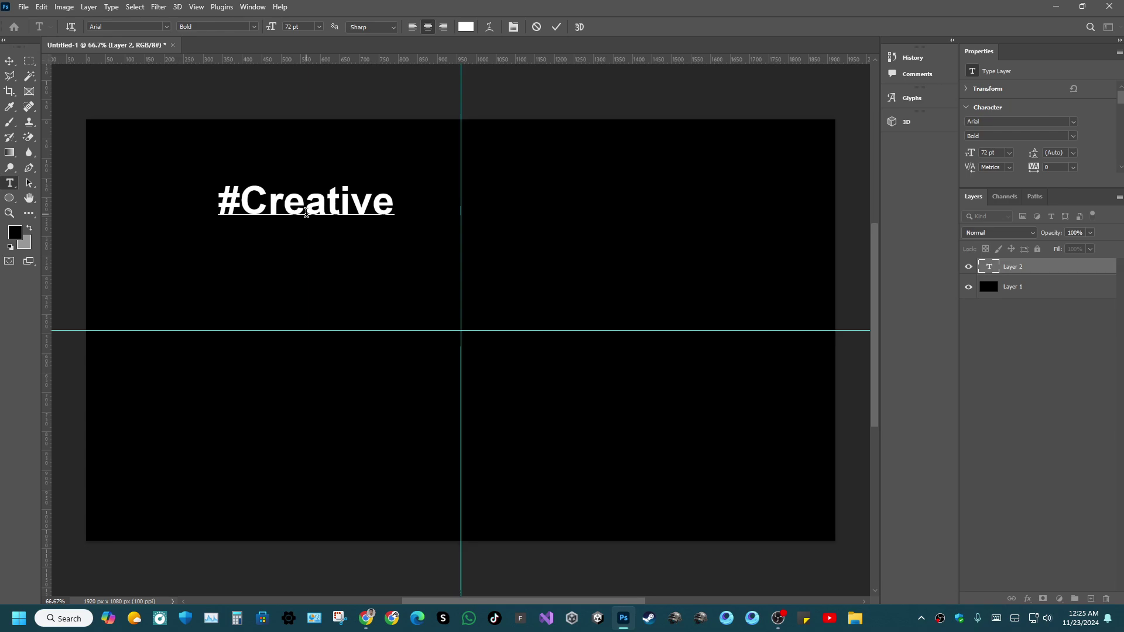
type("St")
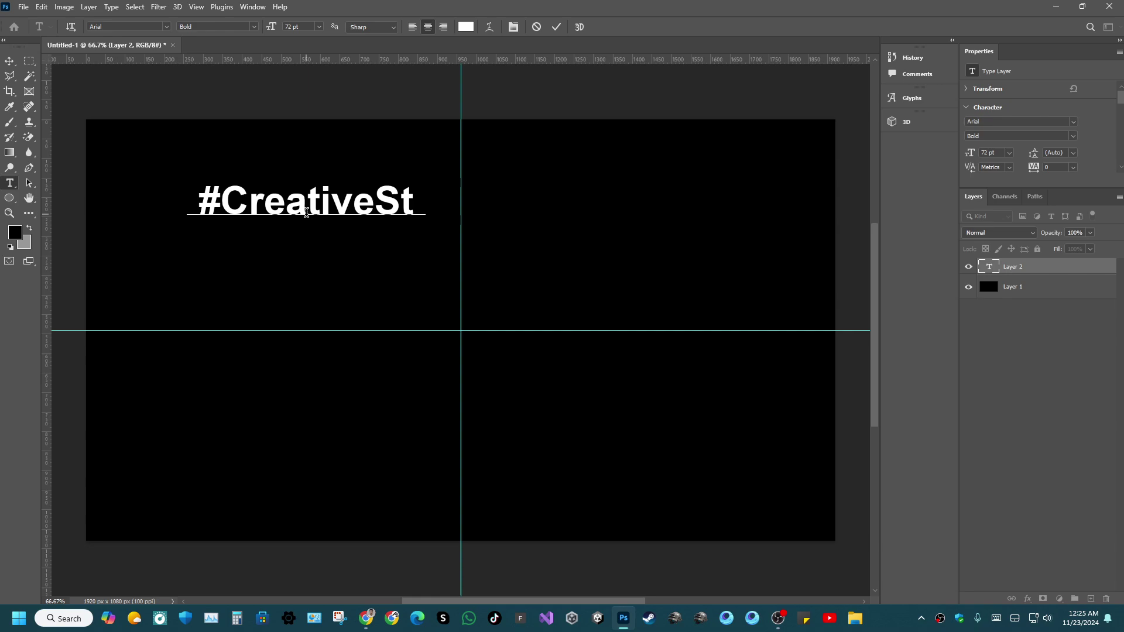
type("udio")
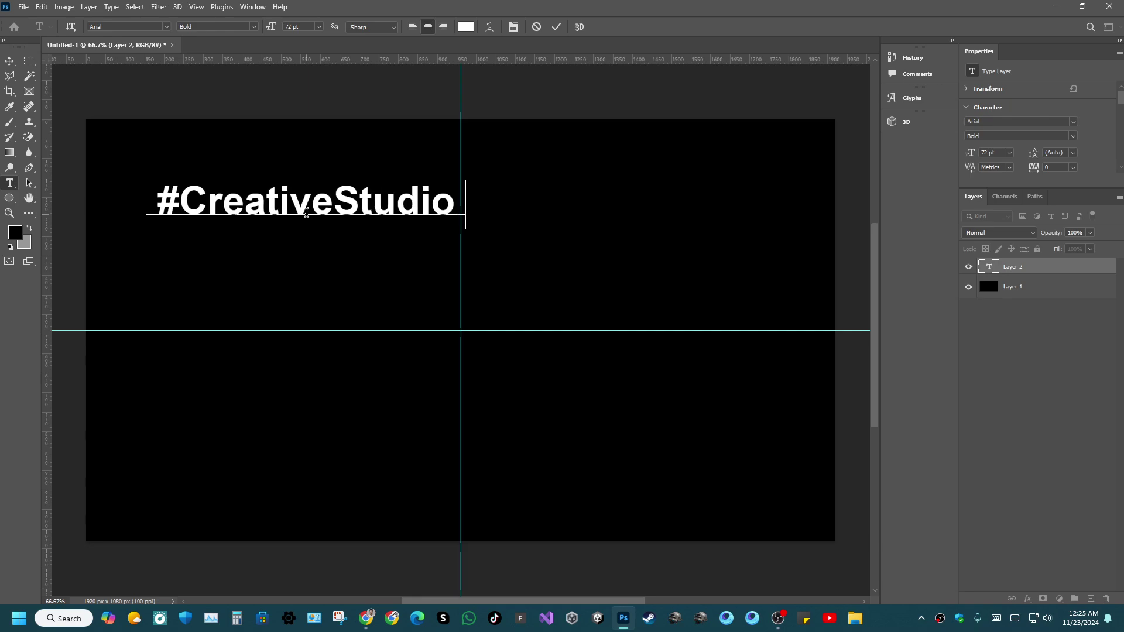
type("69")
Set the size of the whole #CreativeStudio69 text to 50 pt and commit the text.
key("ctrl+a")
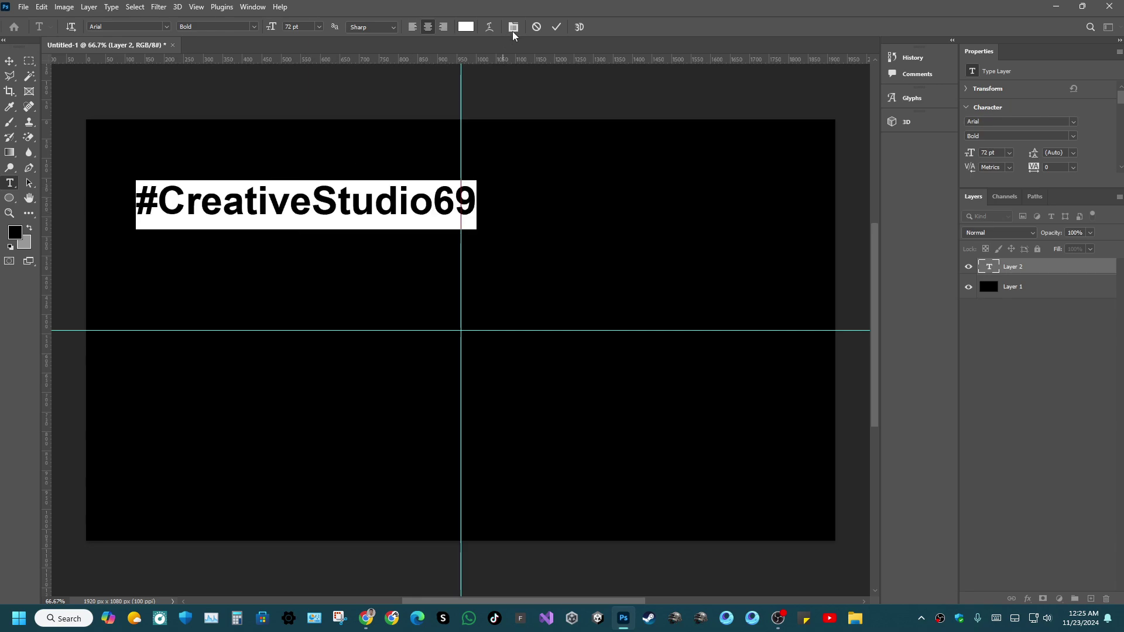
left_click(320, 27)
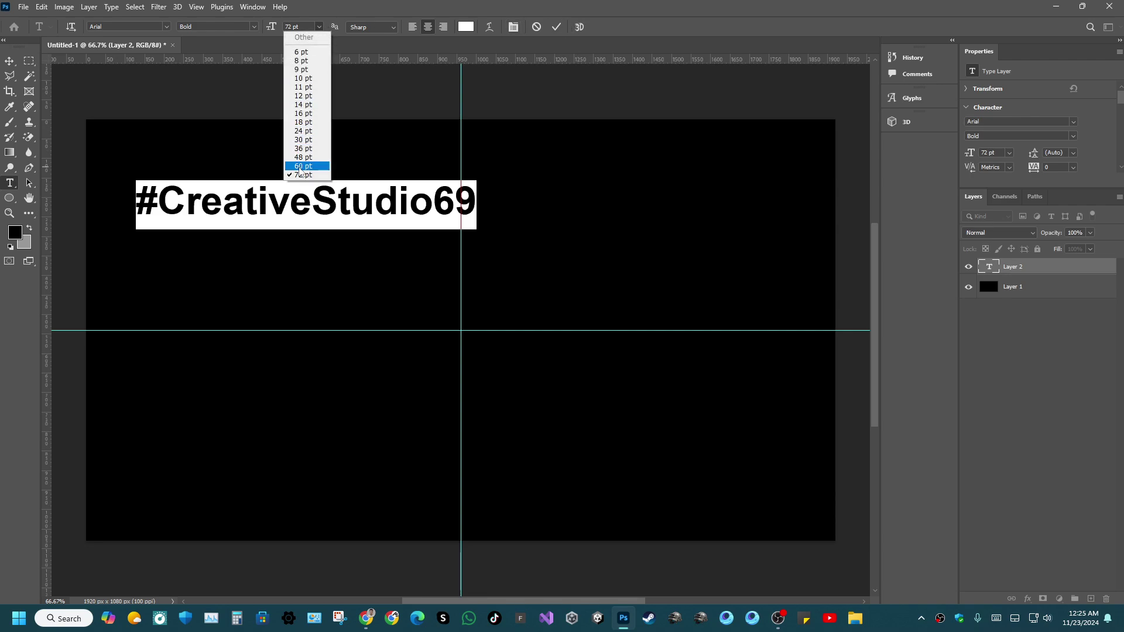
left_click(303, 25)
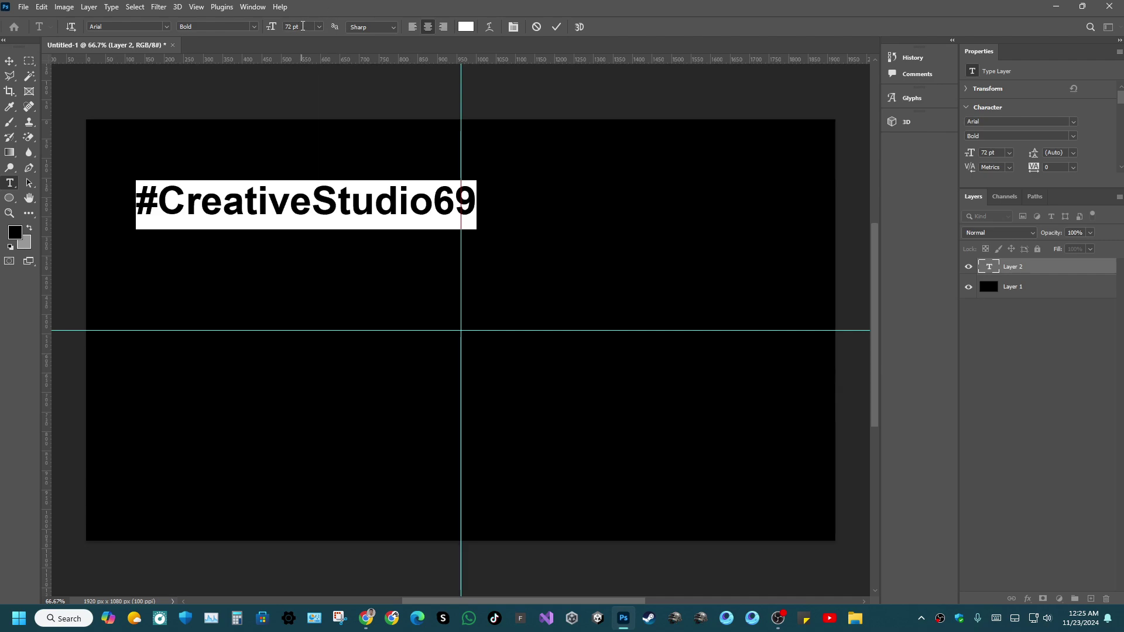
type("50")
key("Return")
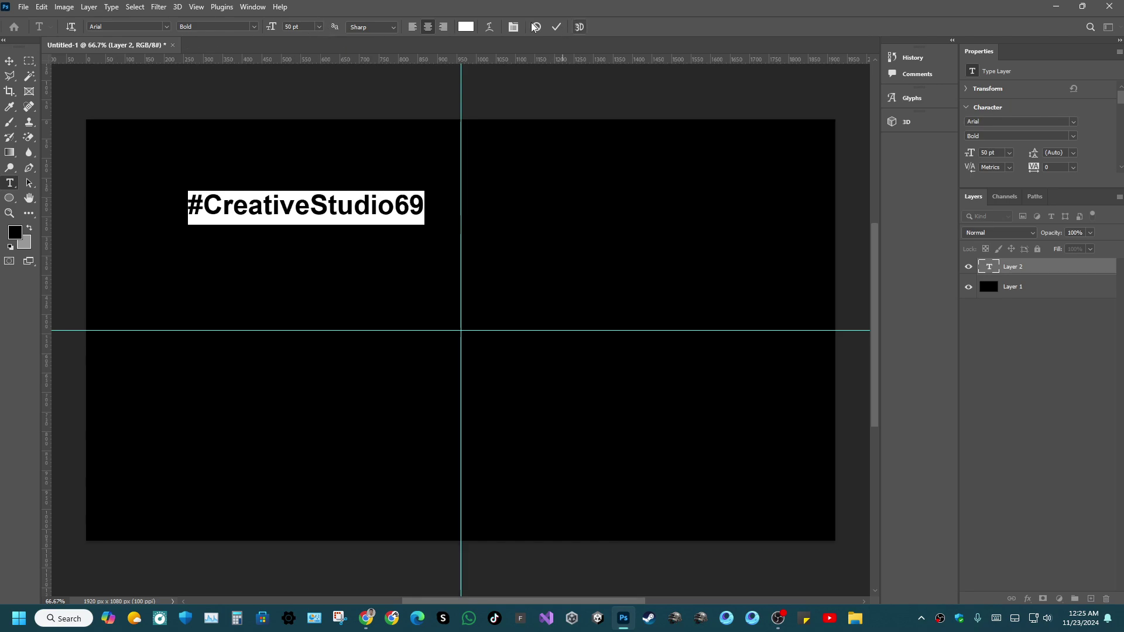
left_click(557, 27)
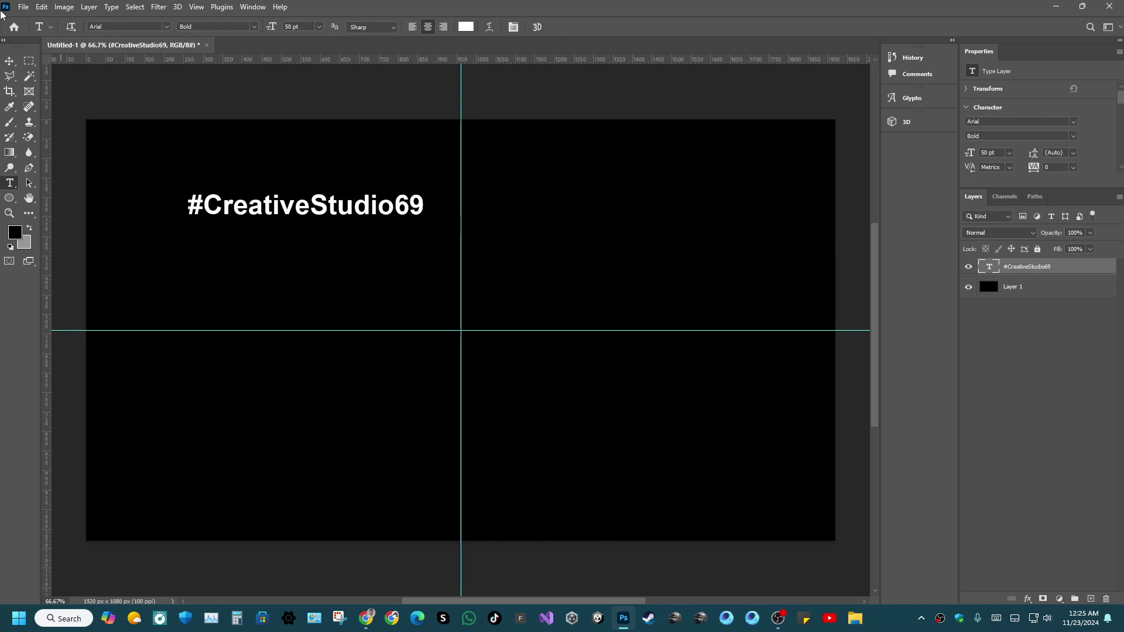
Rotate the #CreativeStudio69 text 90 degrees and place it along the canvas's right edge at about X 1840, Y 347 px.
left_click(10, 61)
left_click_drag(314, 209, 697, 208)
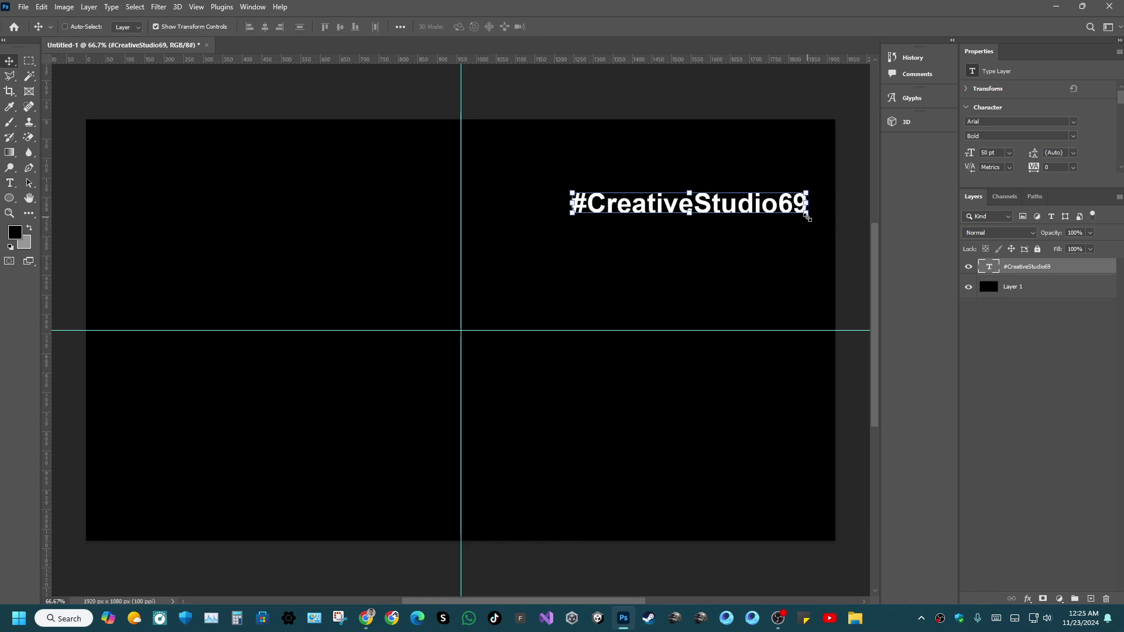
left_click(807, 217)
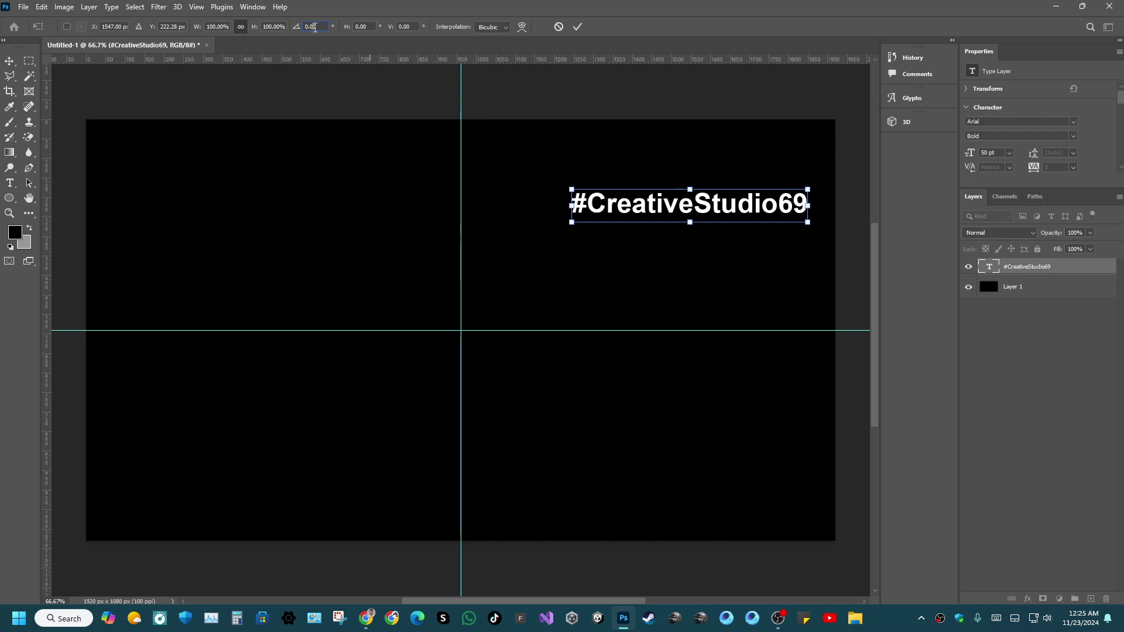
type("90")
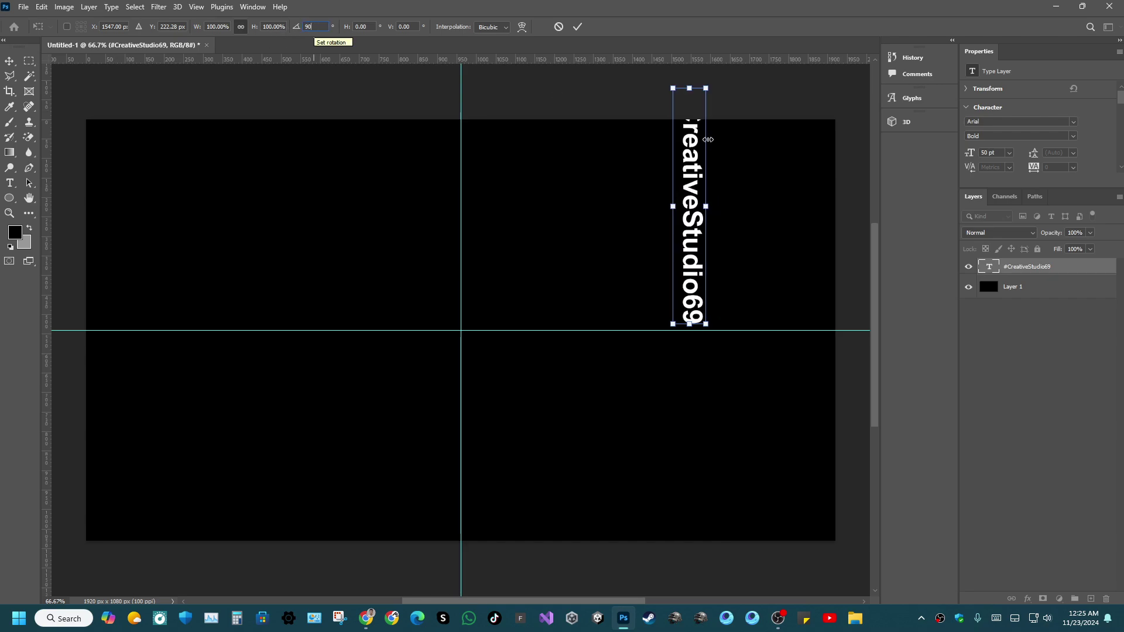
left_click_drag(697, 220, 811, 267)
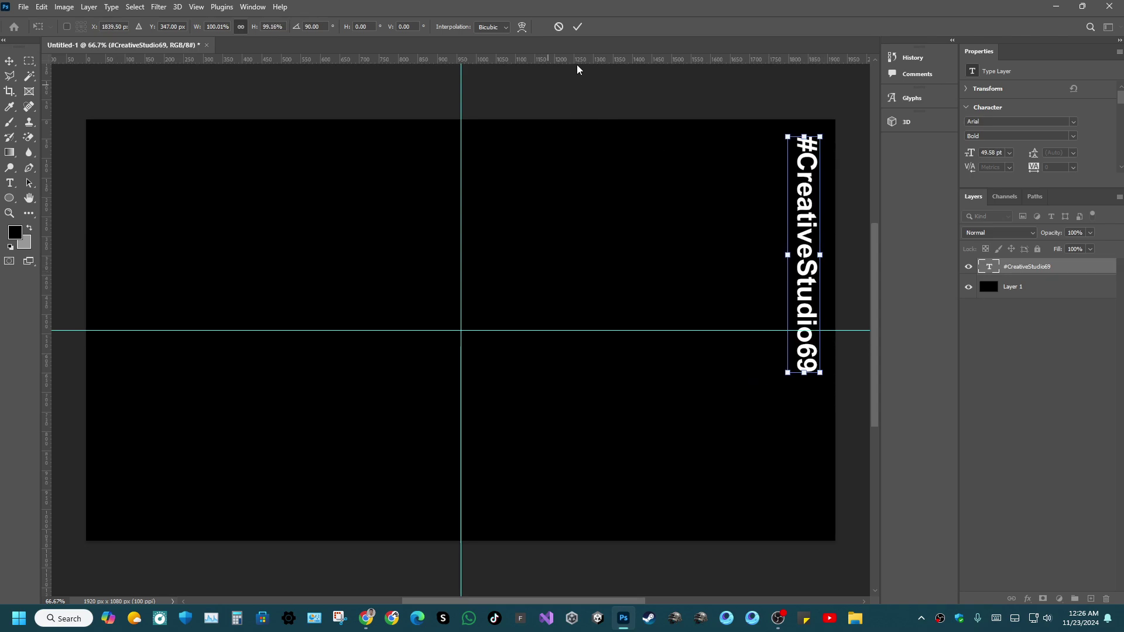
left_click(578, 26)
Commit the rotated text's placement and save the document to the Desktop as GPS in Photoshop format.
left_click(28, 61)
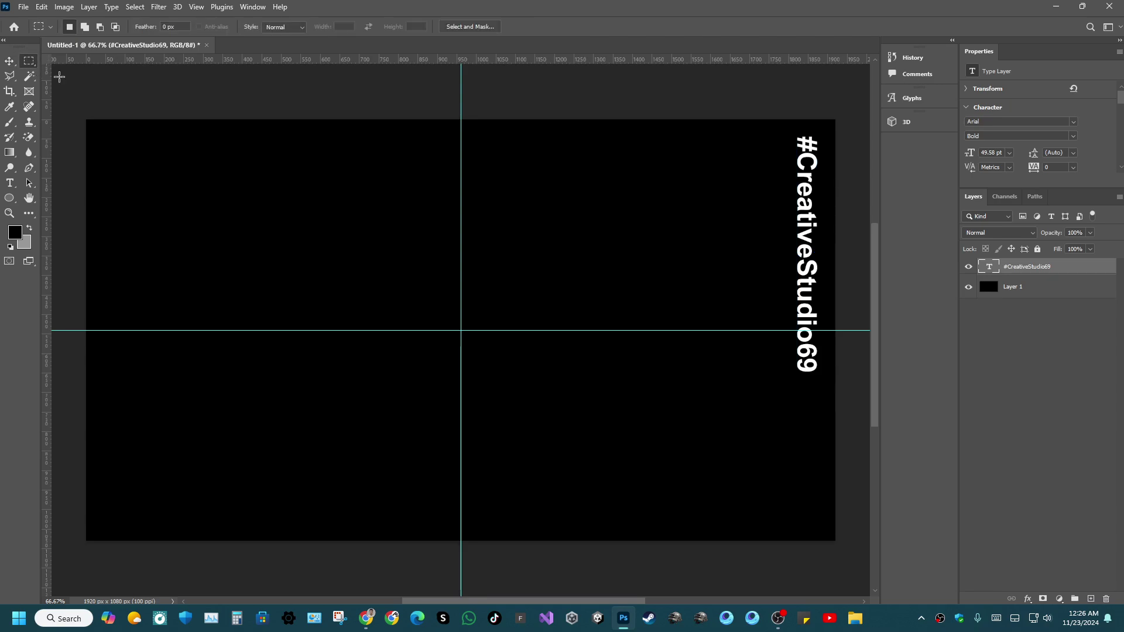
left_click(10, 61)
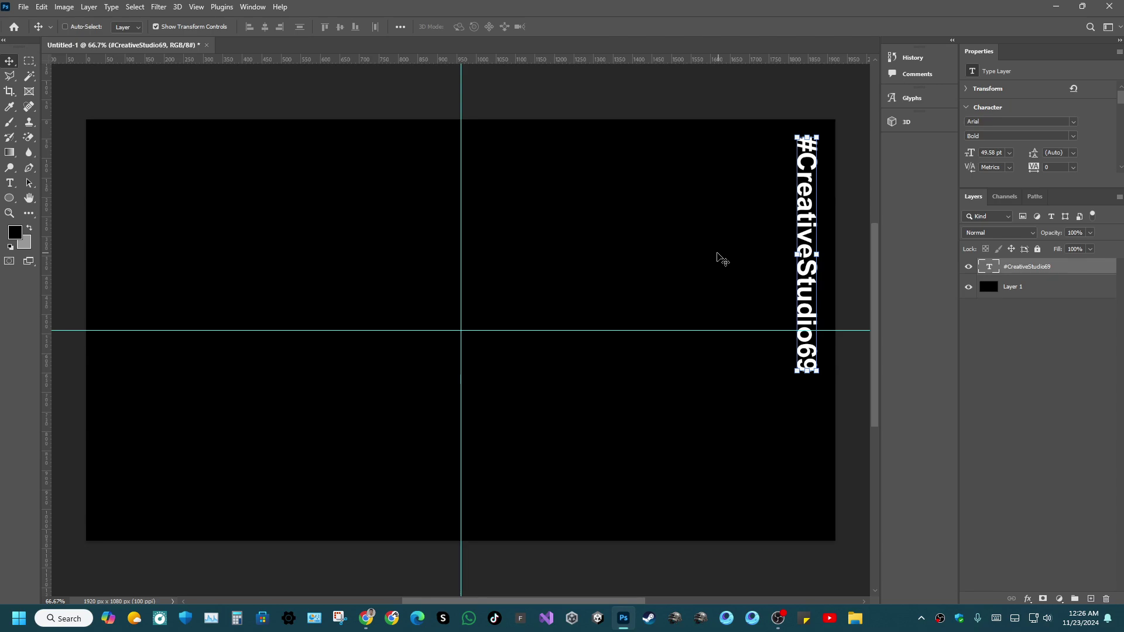
left_click(29, 61)
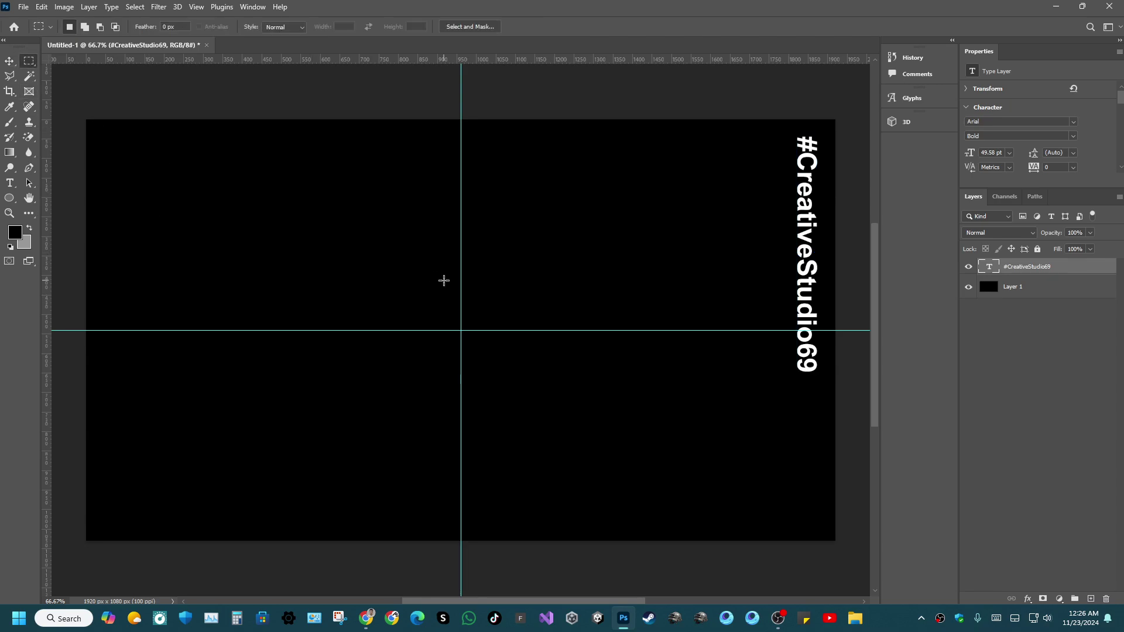
key("ctrl+s")
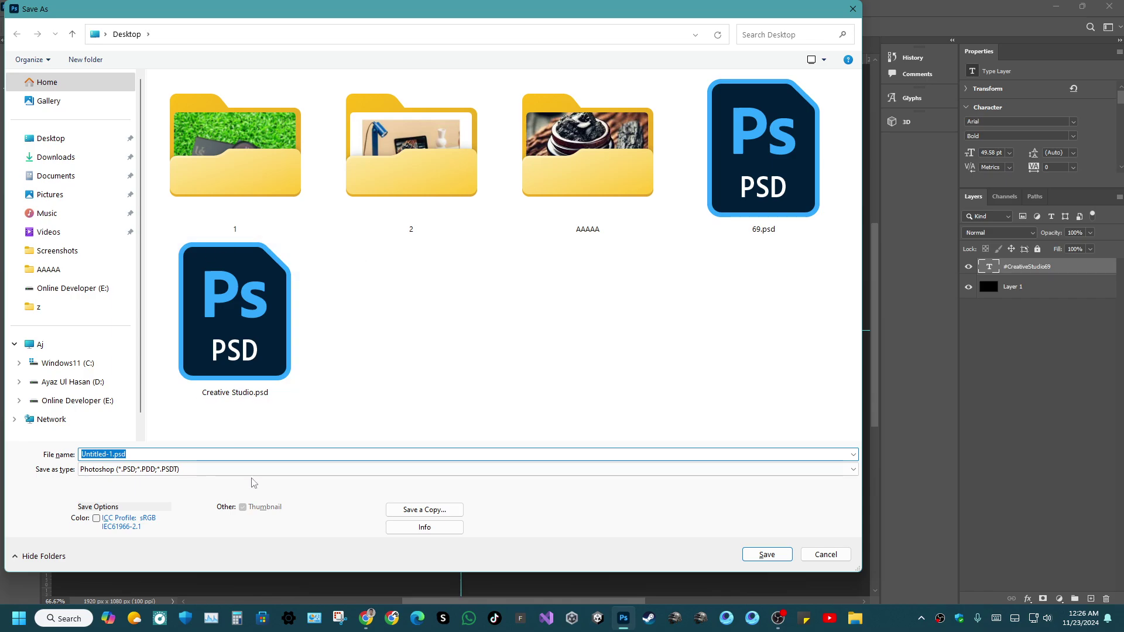
type("GPS")
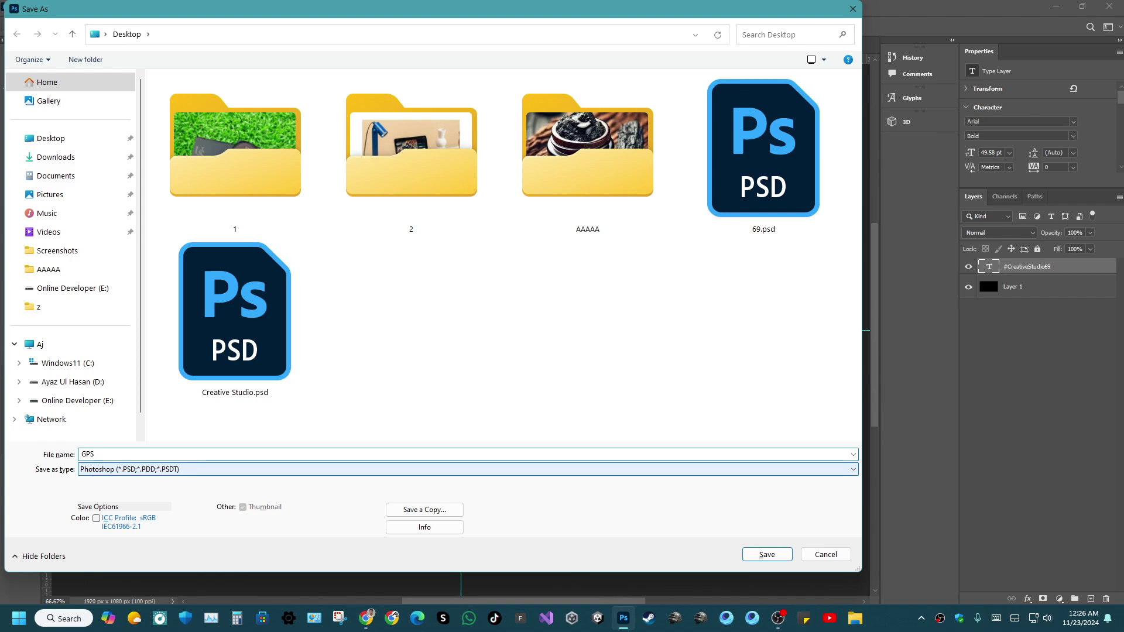
left_click(51, 138)
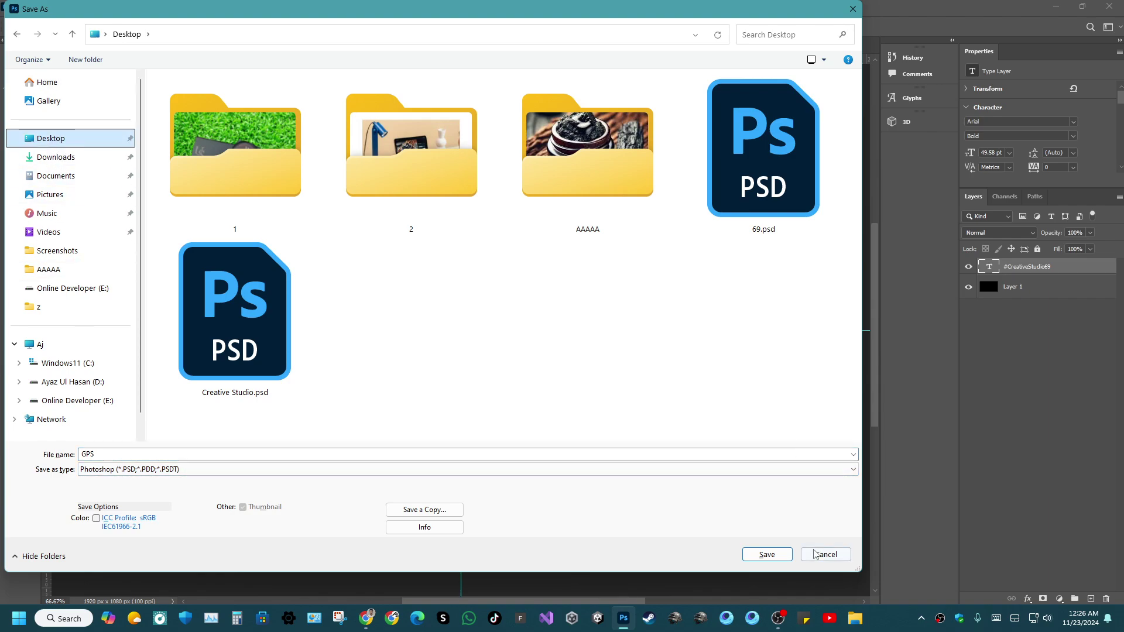
left_click(778, 559)
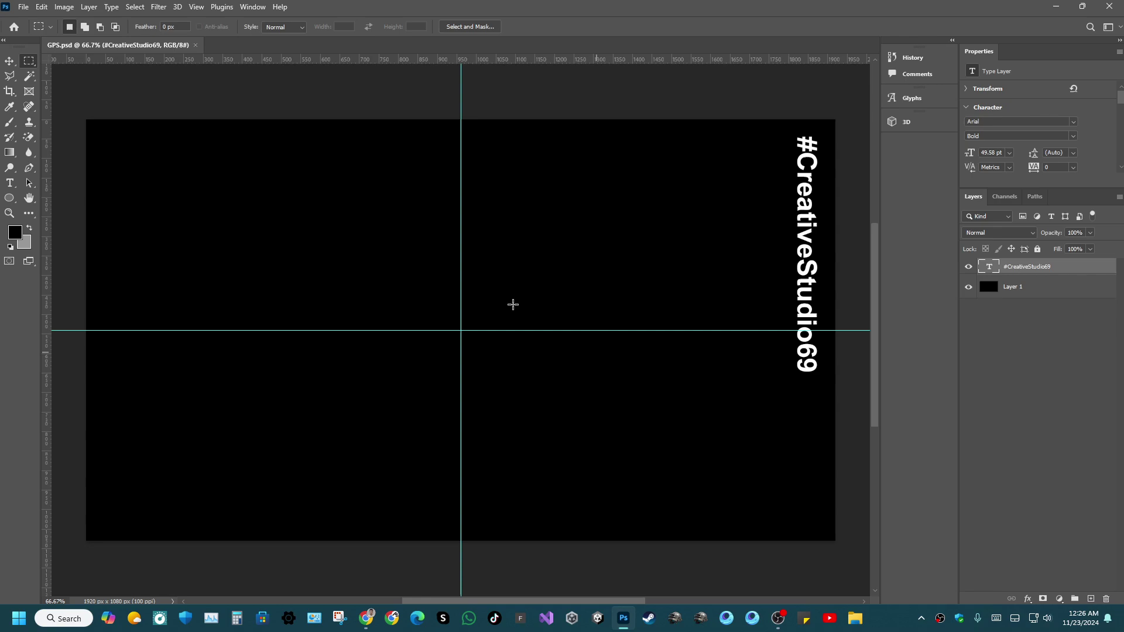
Draw an unfilled triangle shape about 700 px wide and 606 px high in the lower middle of the canvas.
left_click(10, 200)
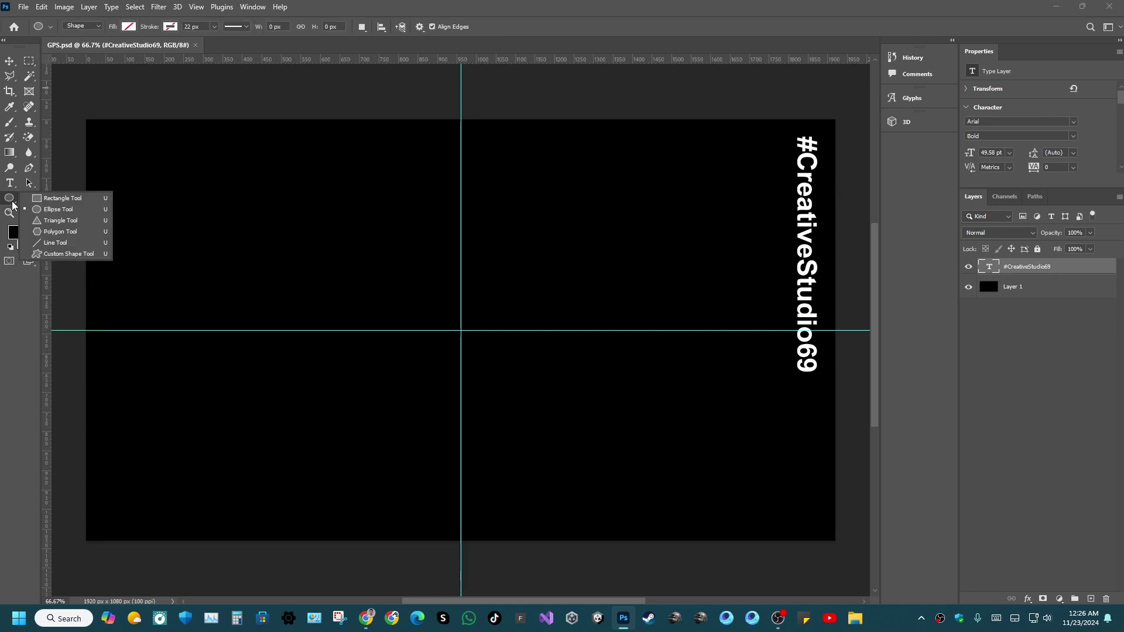
left_click(47, 221)
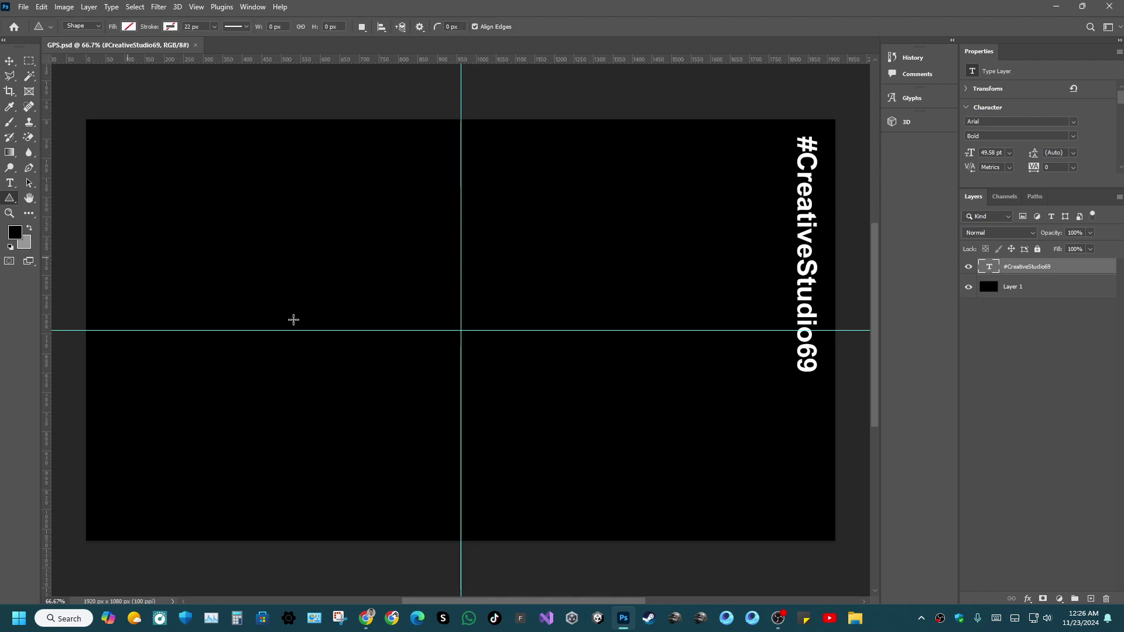
left_click_drag(391, 301, 517, 464)
key("ctrl+z")
scroll(518, 463, "up", 2)
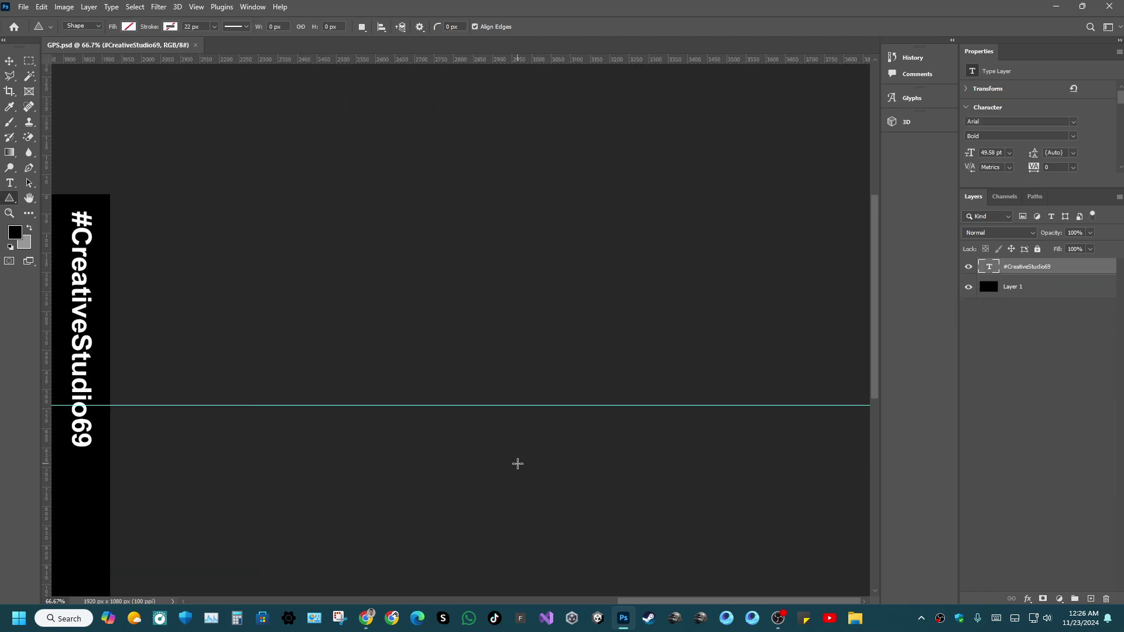
key("ctrl+0")
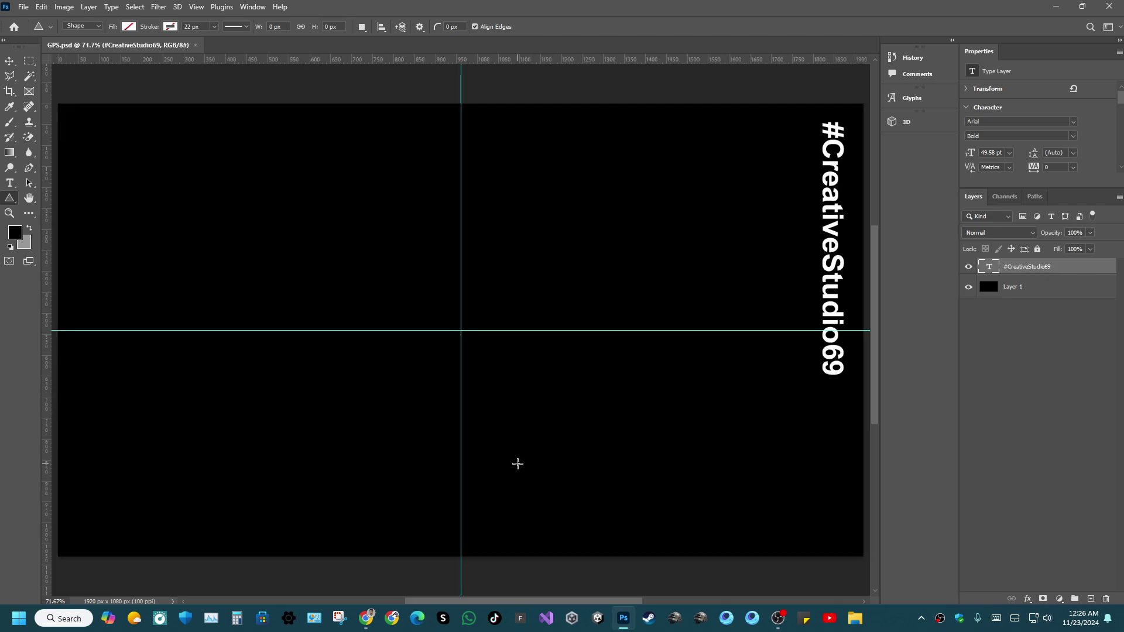
key("ctrl+minus")
key("ctrl+minus")
key("ctrl+minus")
key("ctrl+minus")
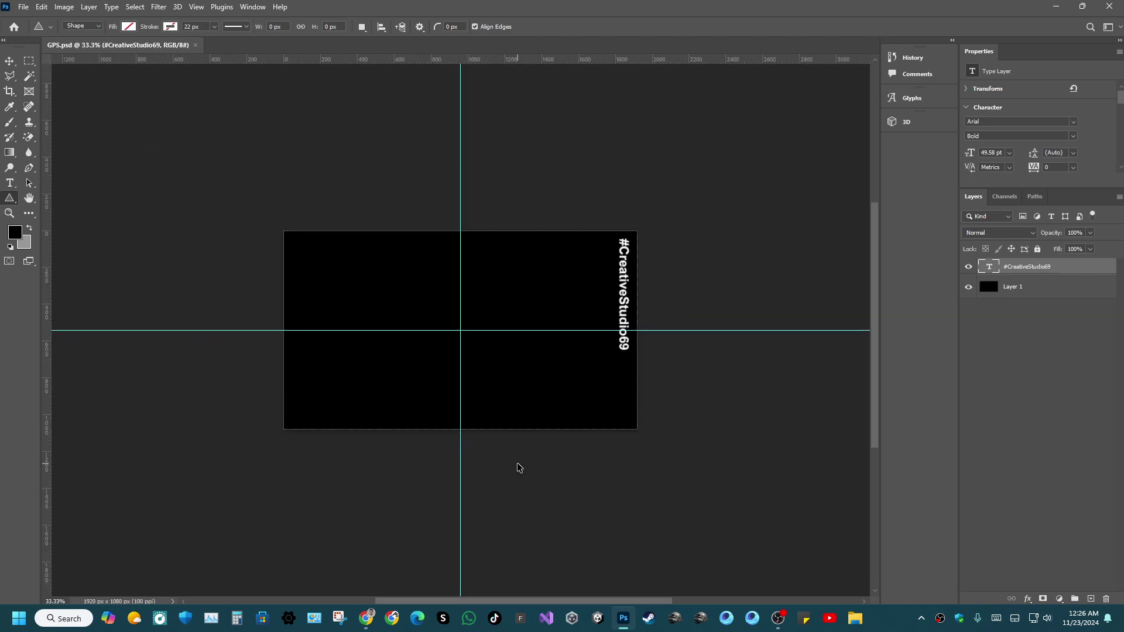
left_click_drag(443, 300, 646, 419)
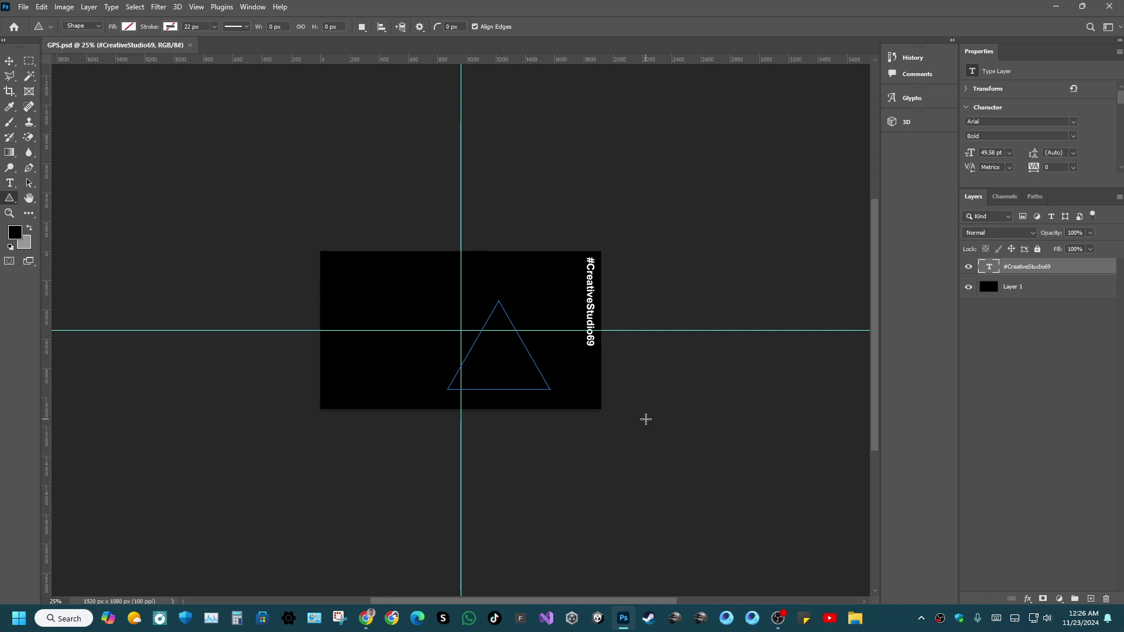
Centre the triangle on the intersection of the two guides and rotate it 90 degrees, committing the transform.
key("v")
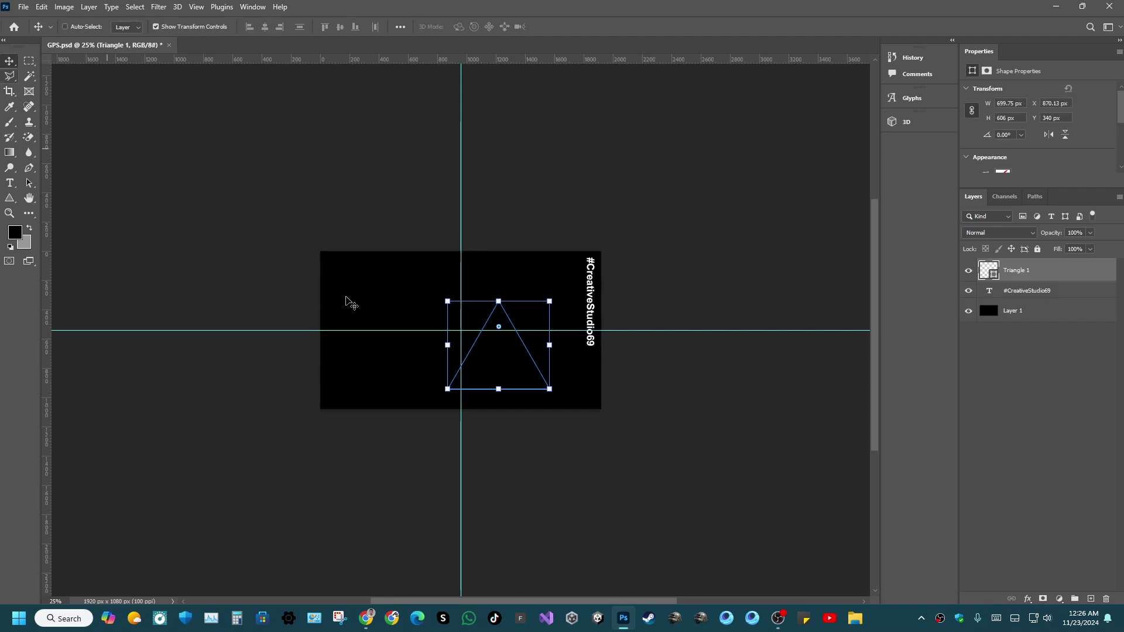
left_click_drag(511, 367, 472, 353)
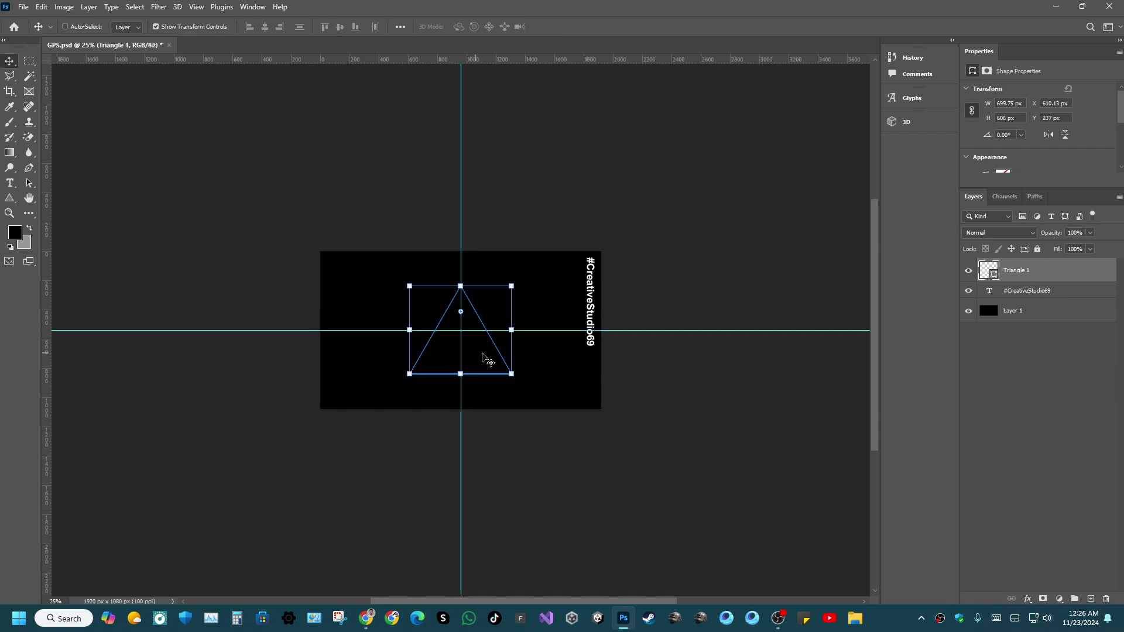
key("ctrl+t")
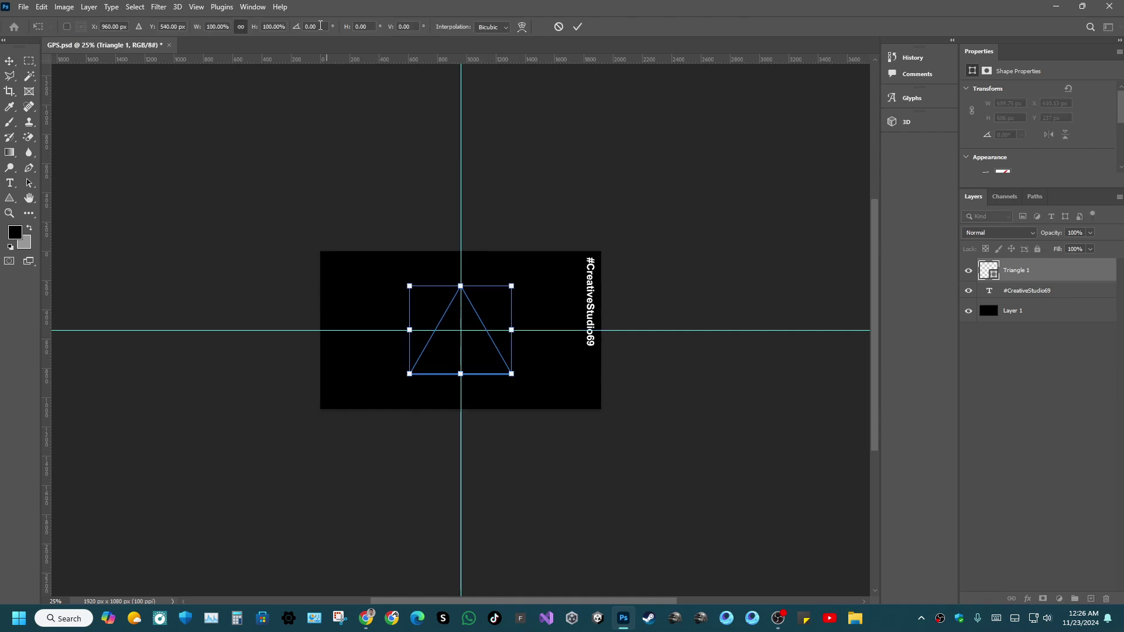
type("45")
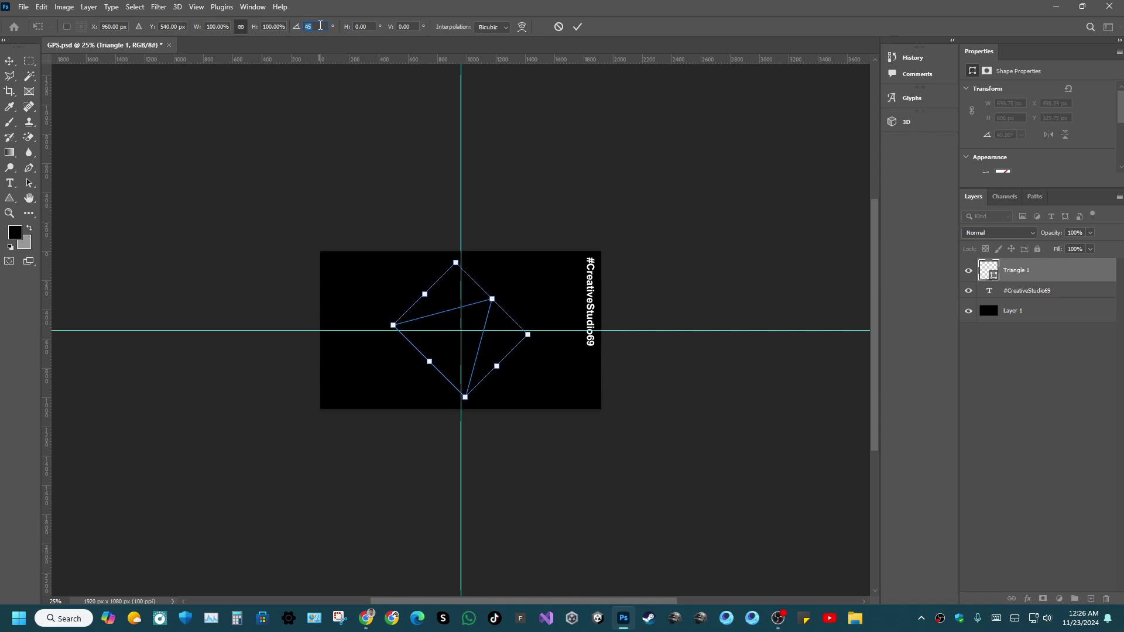
key("BackSpace")
key("BackSpace")
type("9")
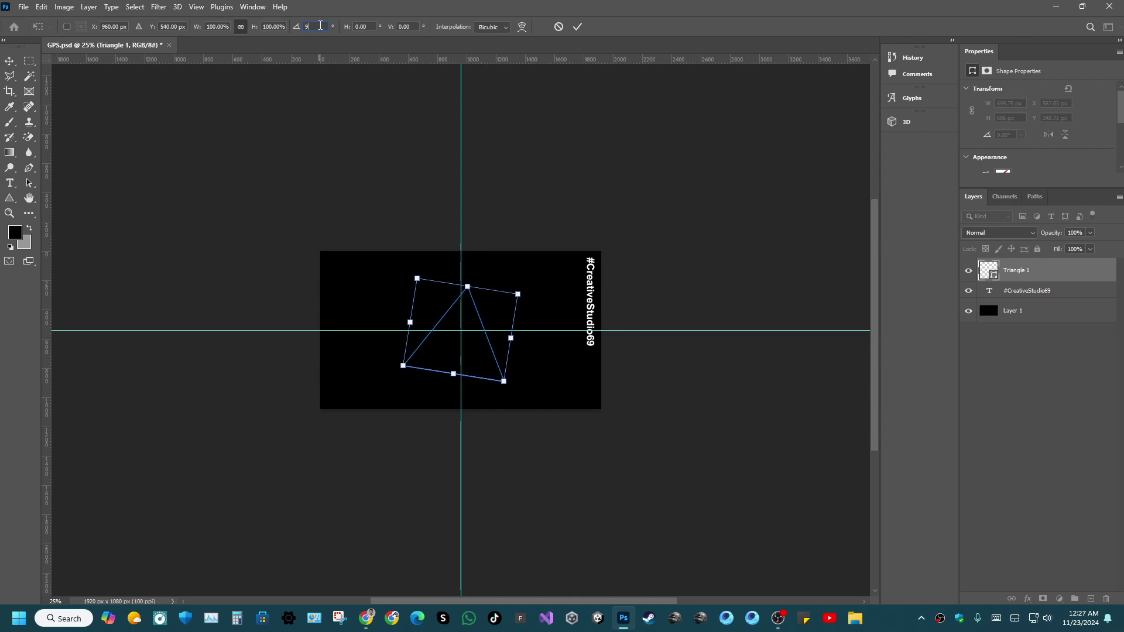
type("0")
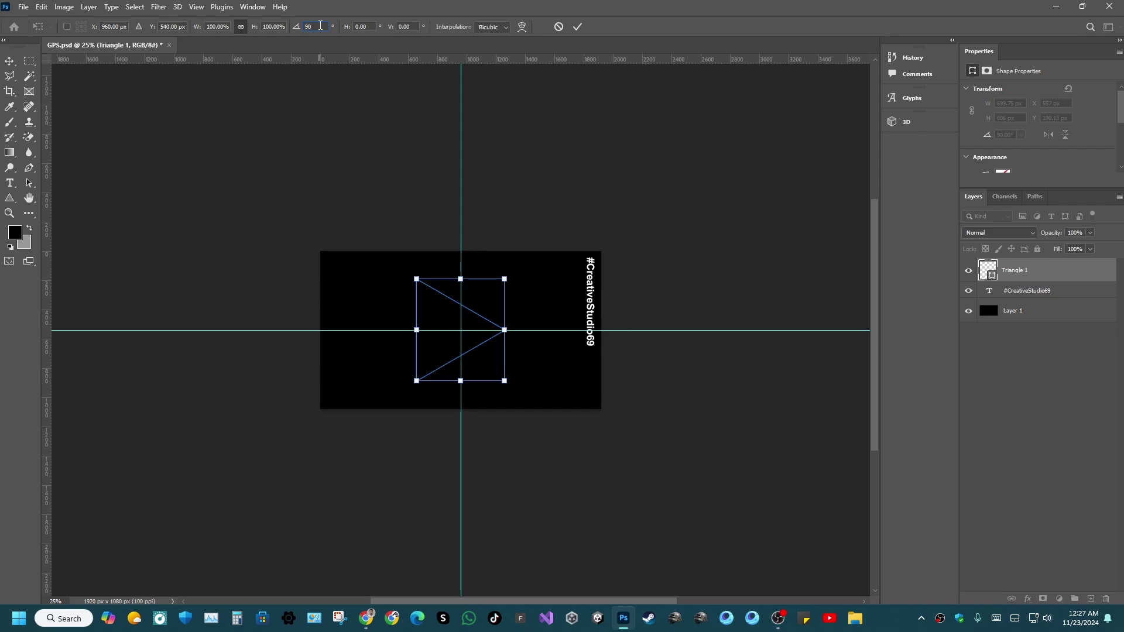
left_click(578, 27)
key("ctrl+0")
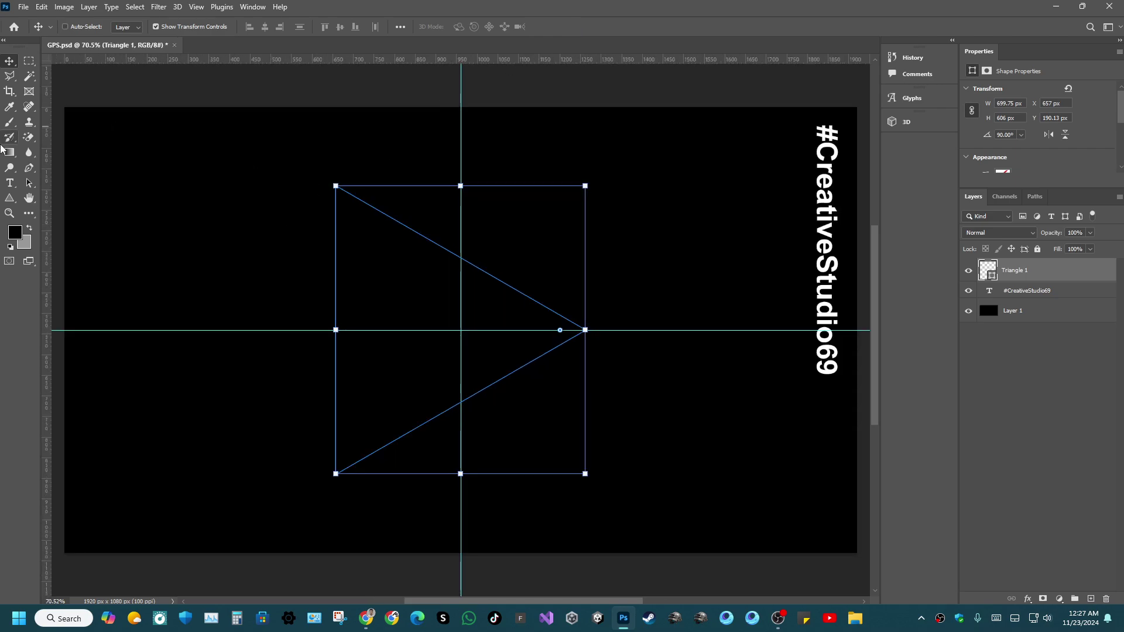
Fill the triangle with the Pure Blue Violet swatch from the Pure colour group.
left_click(10, 199)
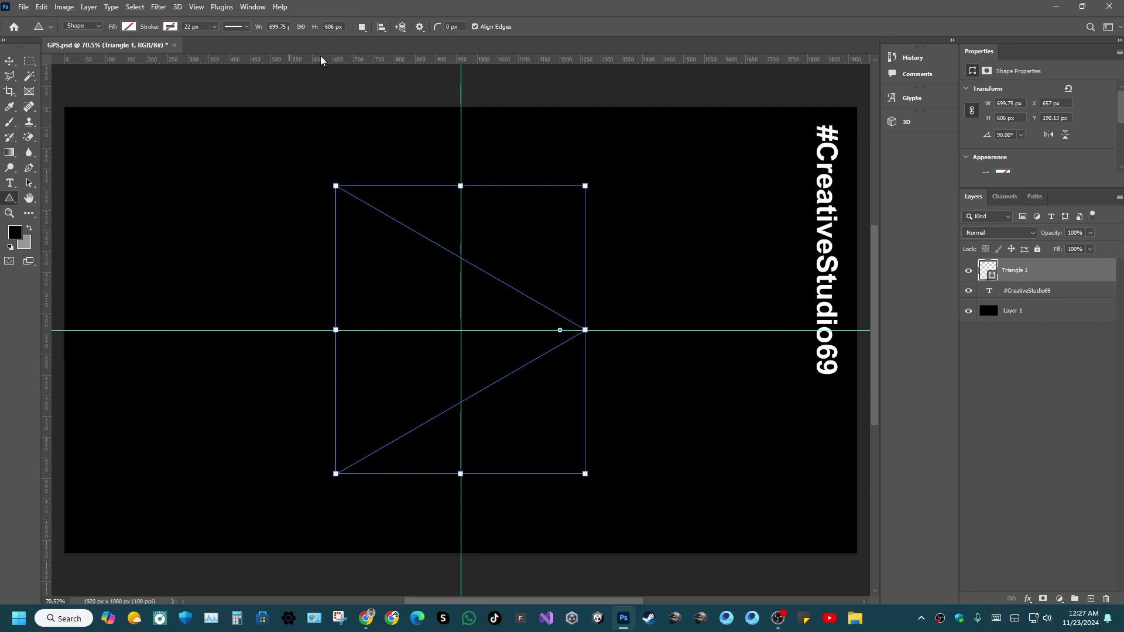
left_click(128, 27)
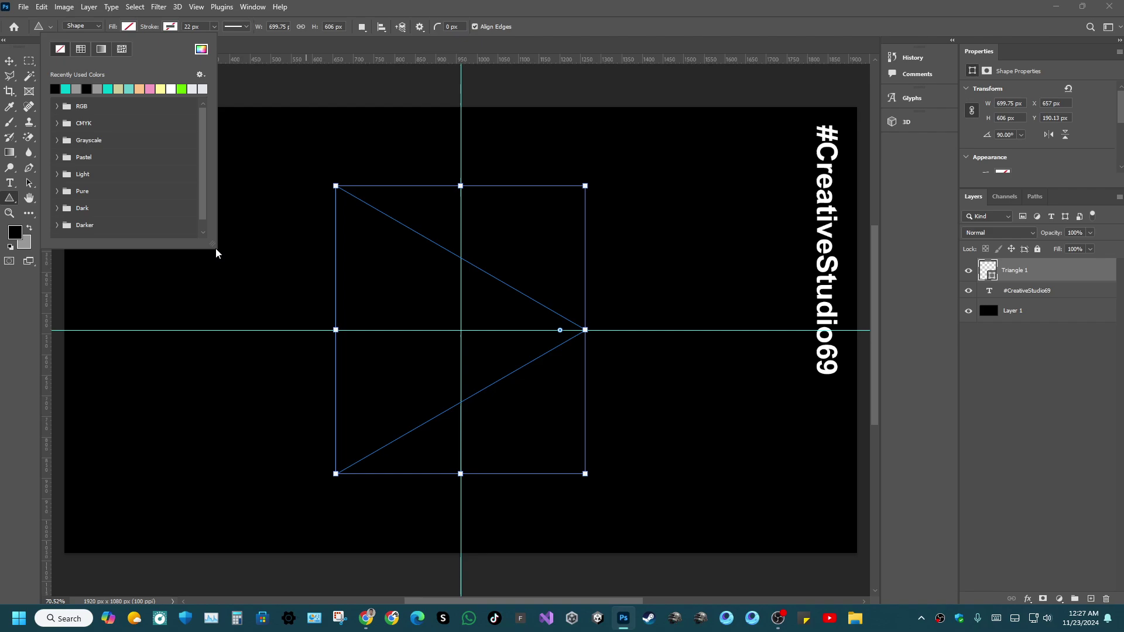
left_click_drag(215, 245, 225, 478)
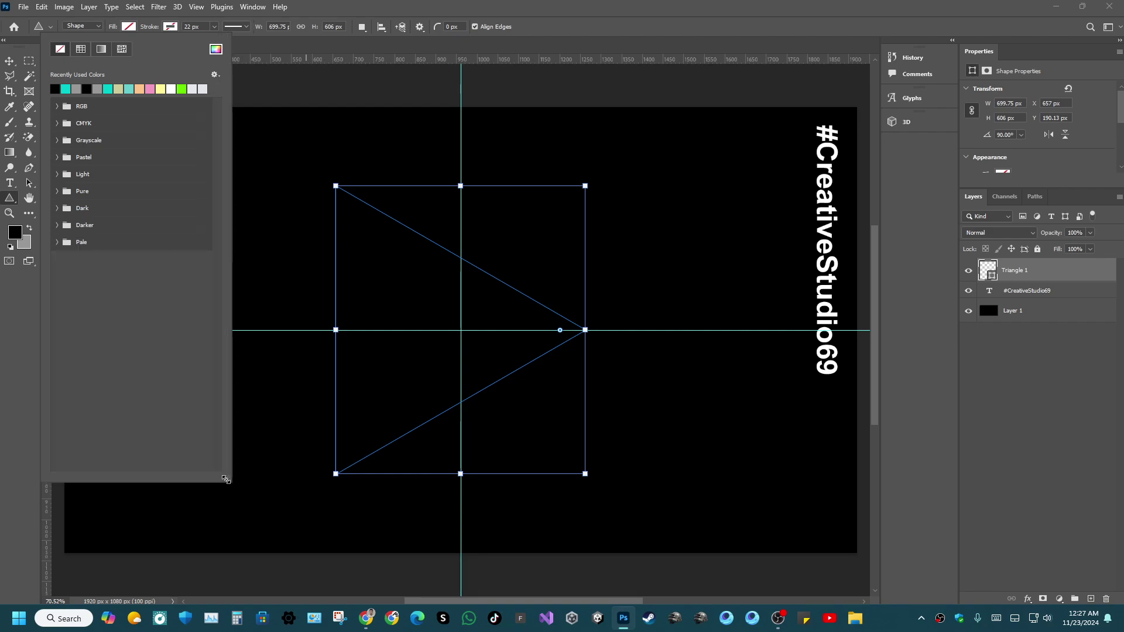
left_click(57, 242)
left_click(57, 242)
left_click(57, 225)
left_click(57, 226)
left_click(57, 209)
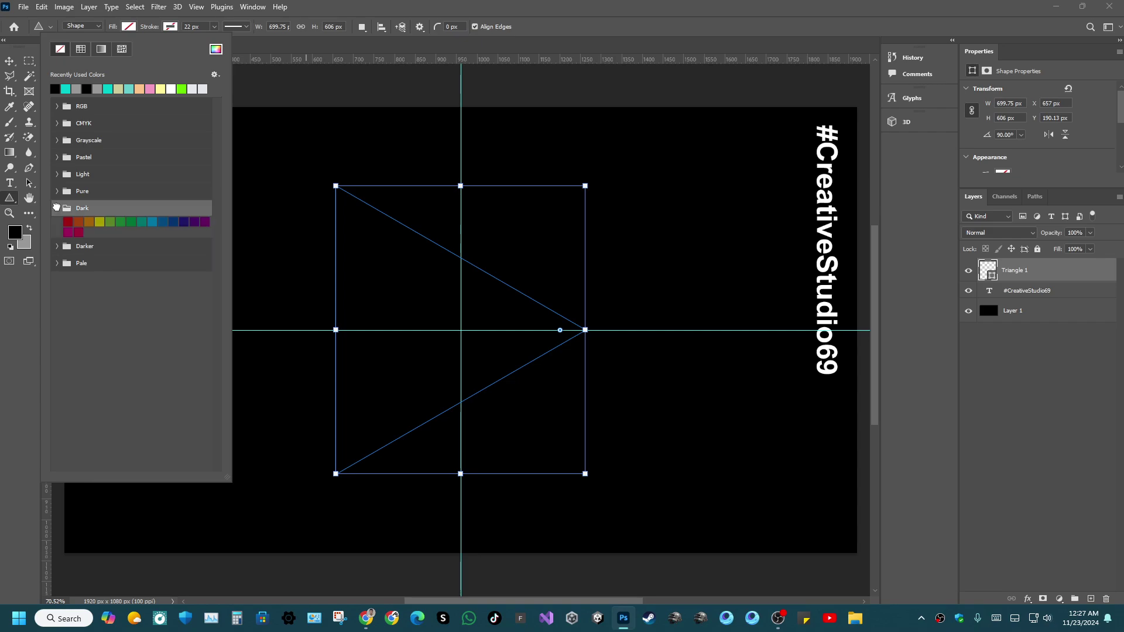
left_click(57, 208)
left_click(57, 191)
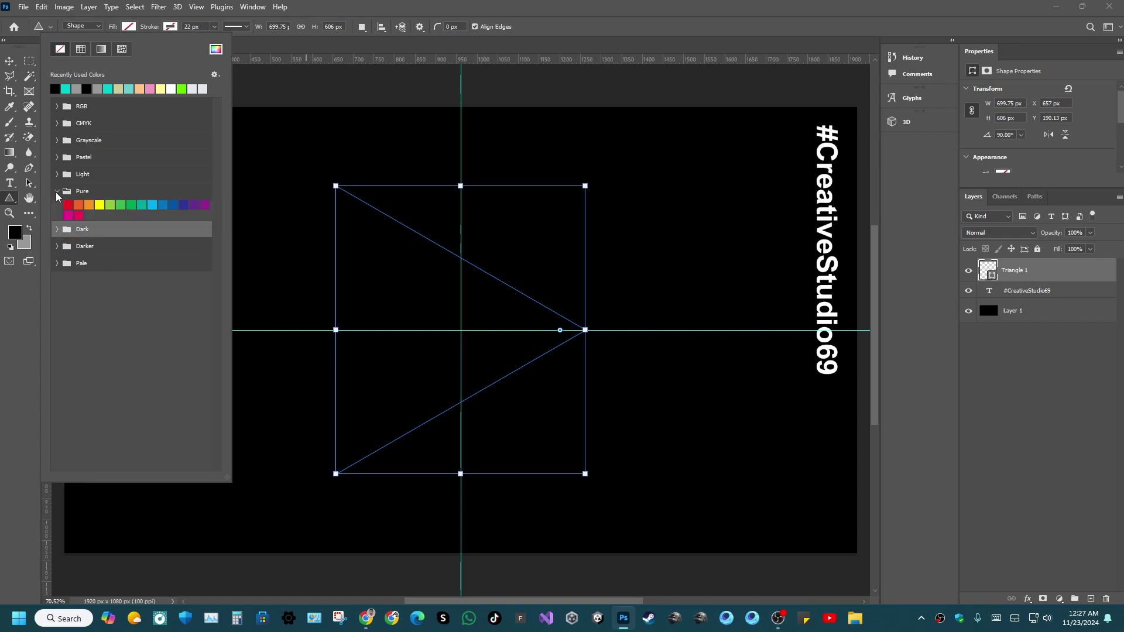
left_click(184, 205)
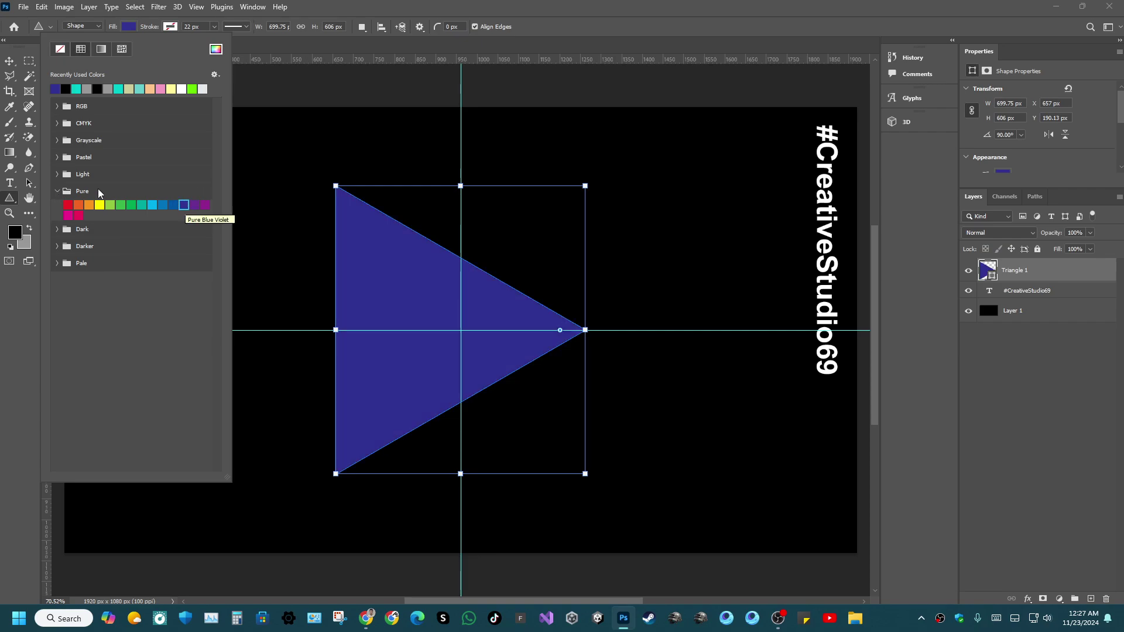
Expand all the remaining fill swatch groups and choose the blue CMYK swatch as the triangle's fill.
left_click(57, 174)
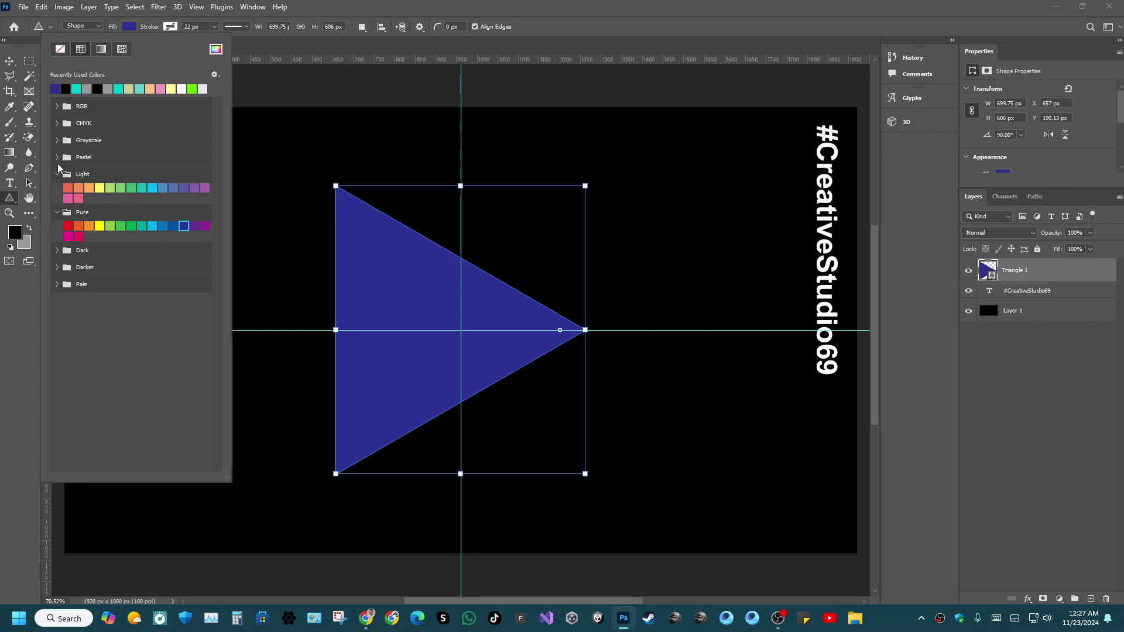
left_click(56, 157)
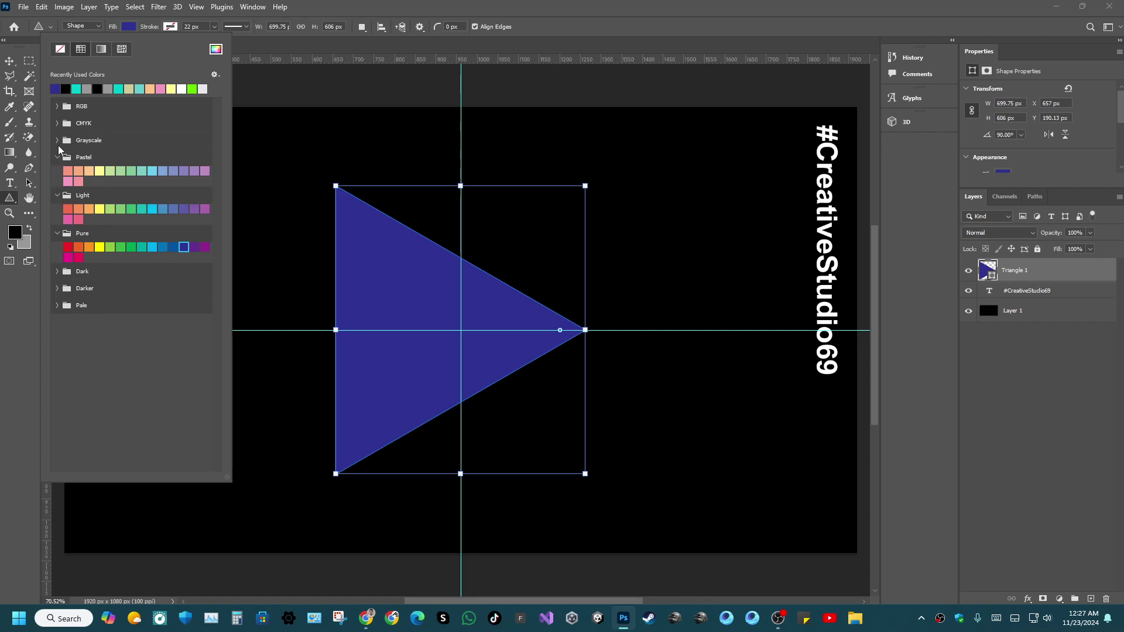
left_click(57, 140)
left_click(57, 123)
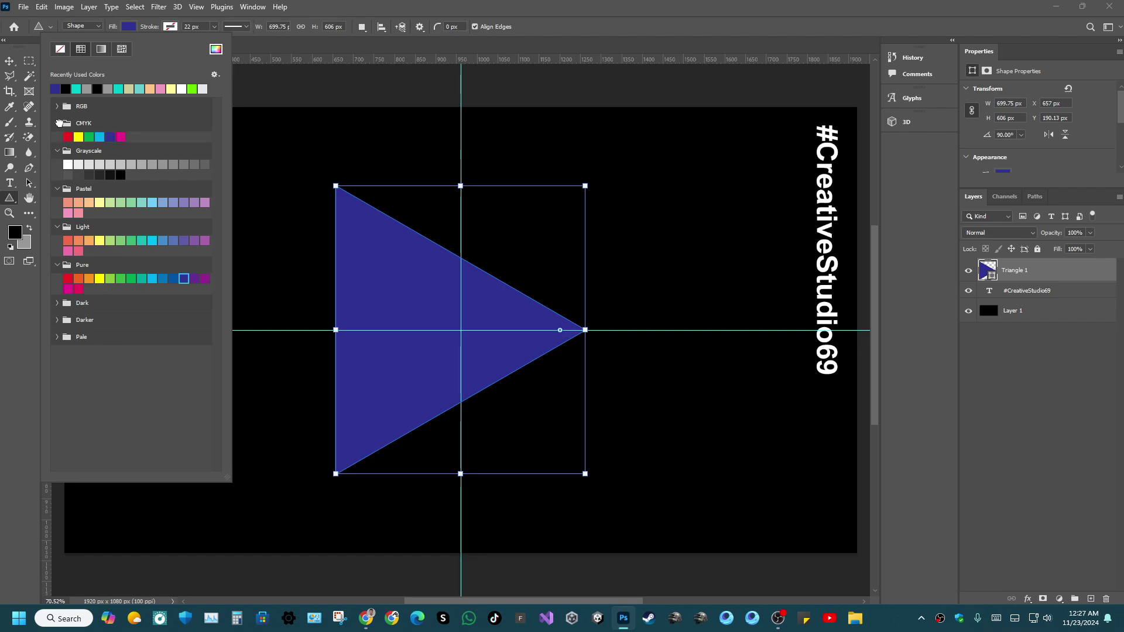
left_click(110, 136)
left_click(55, 106)
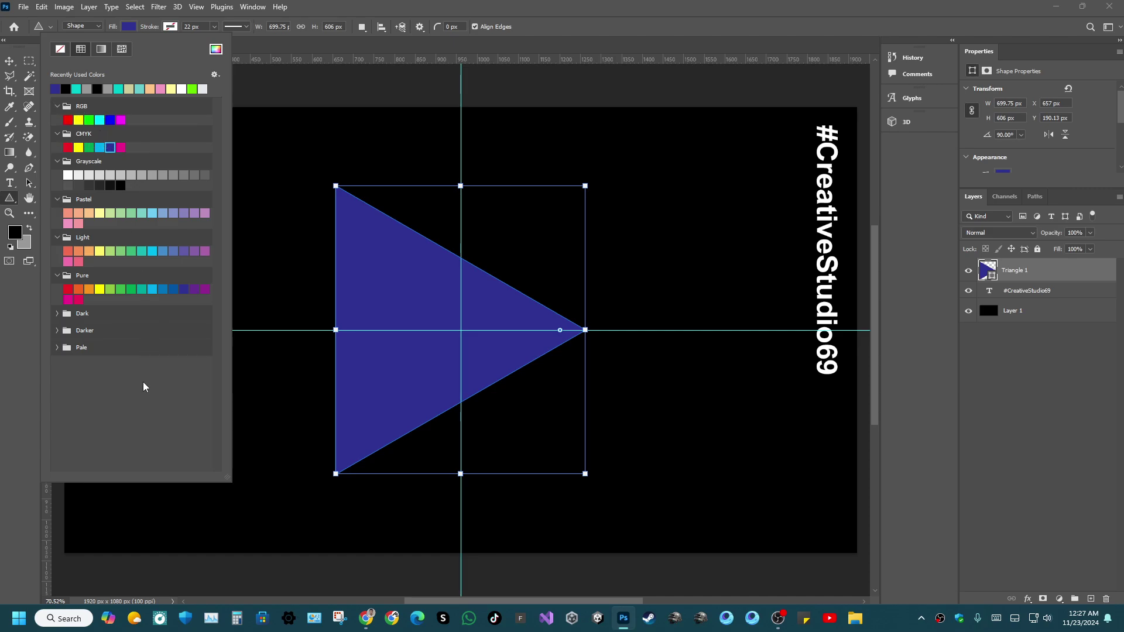
left_click(57, 346)
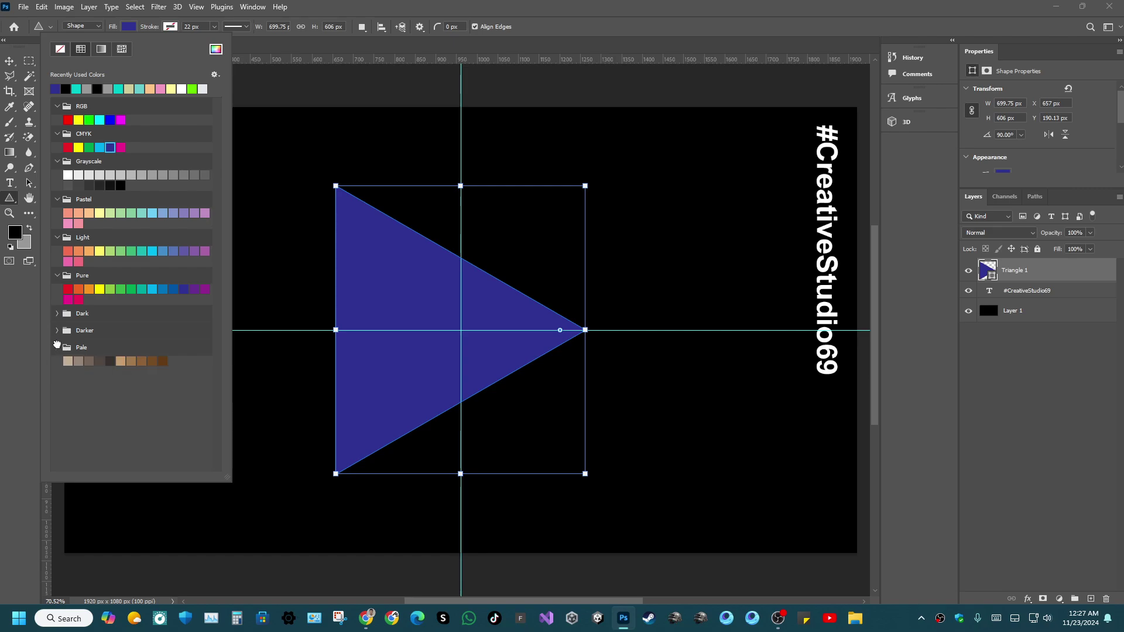
left_click(57, 330)
left_click(57, 313)
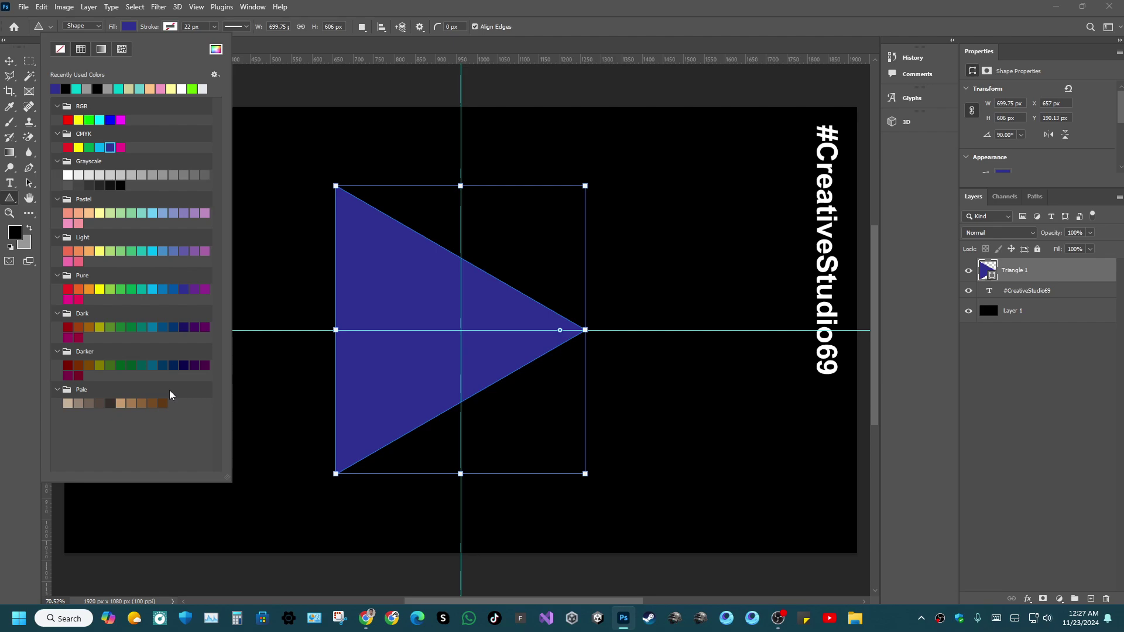
left_click_drag(229, 478, 245, 438)
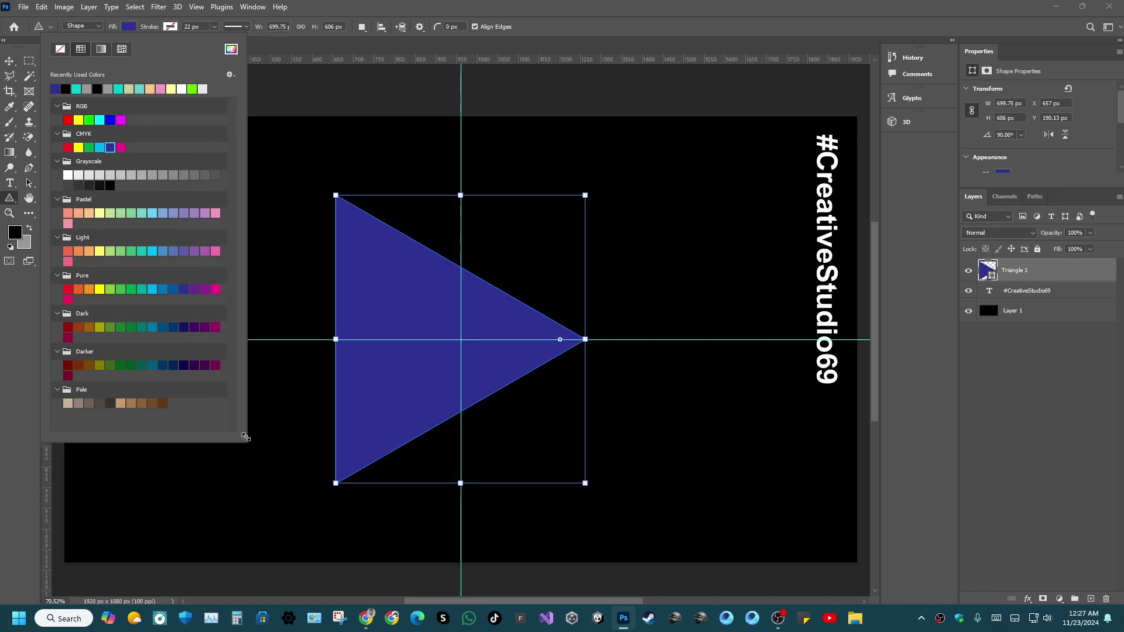
Close the fill swatches, save the changes to GPS.psd and switch to the Rectangular Marquee tool.
key("Escape")
key("ctrl+s")
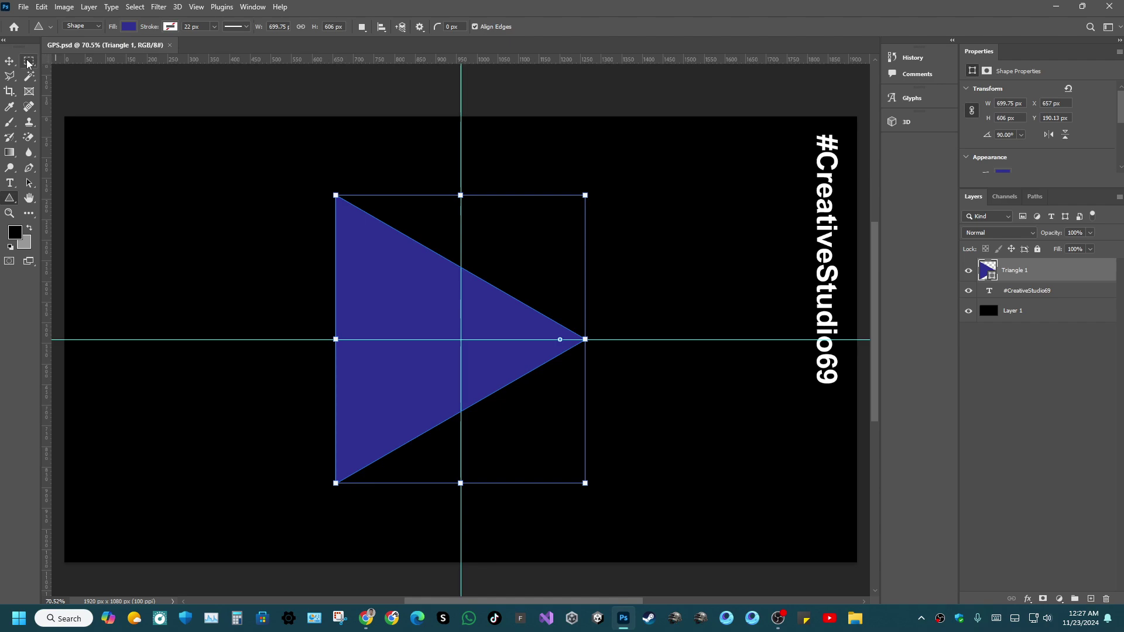
left_click(29, 61)
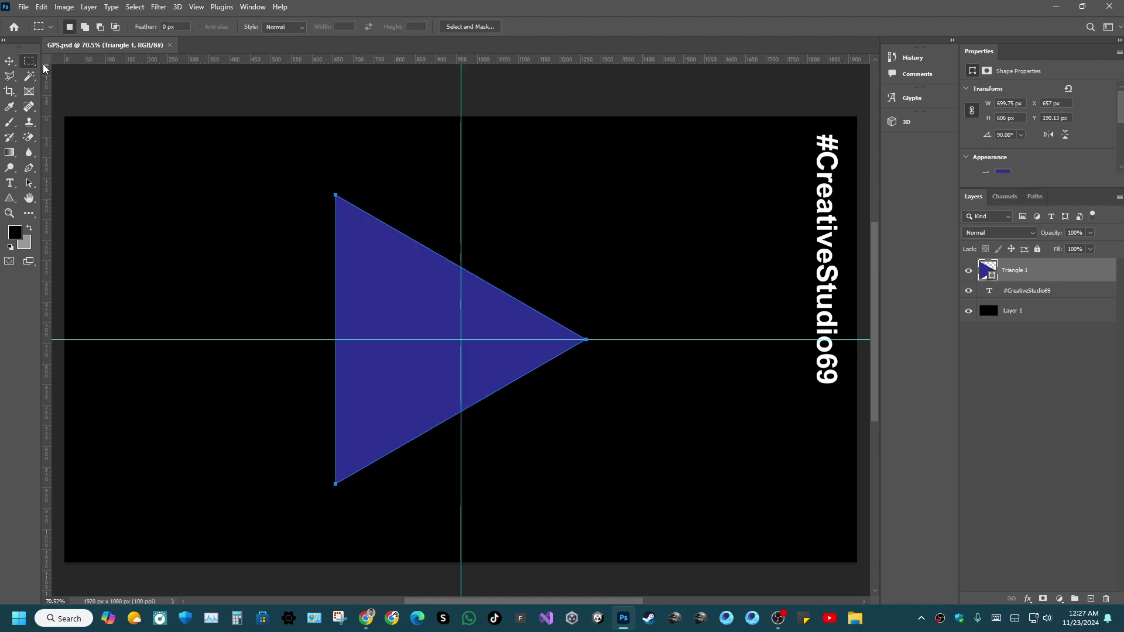
Round the blue triangle's corners with a 30 px radius.
left_click(426, 254)
left_click(11, 198)
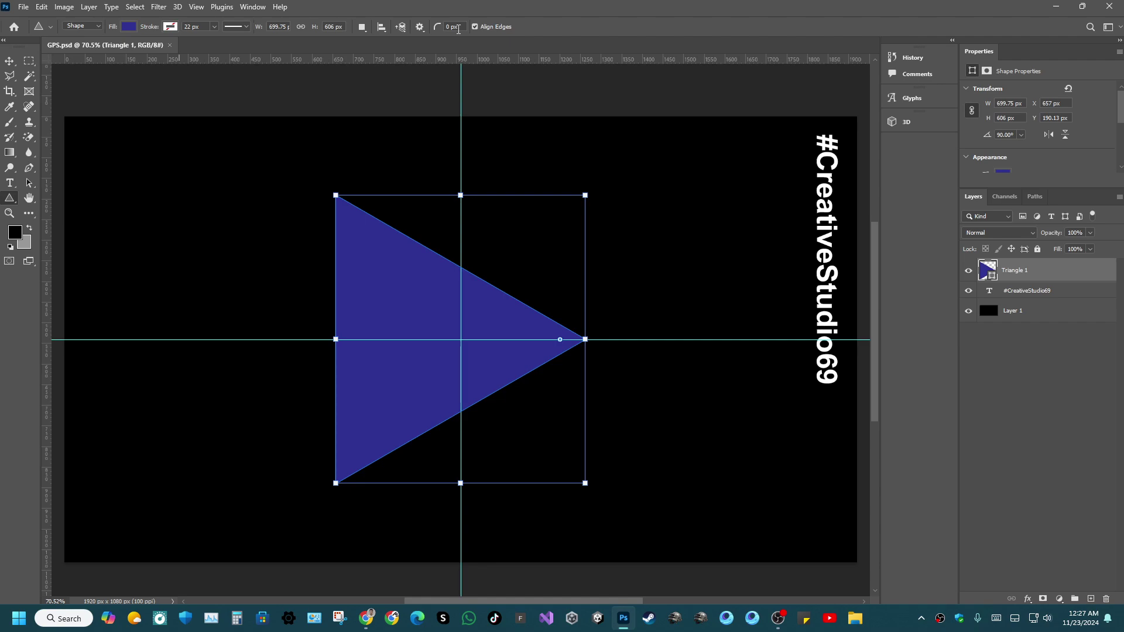
left_click(458, 29)
mouse_move(561, 340)
left_mouse_down()
mouse_move(489, 342)
mouse_move(550, 344)
left_mouse_up()
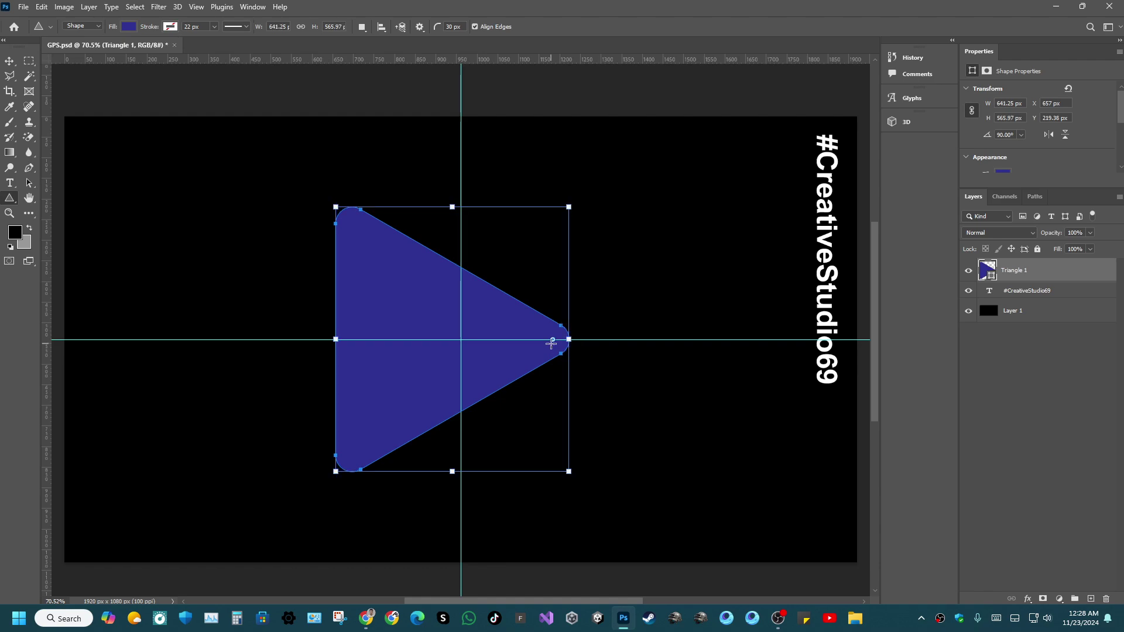
left_click(28, 62)
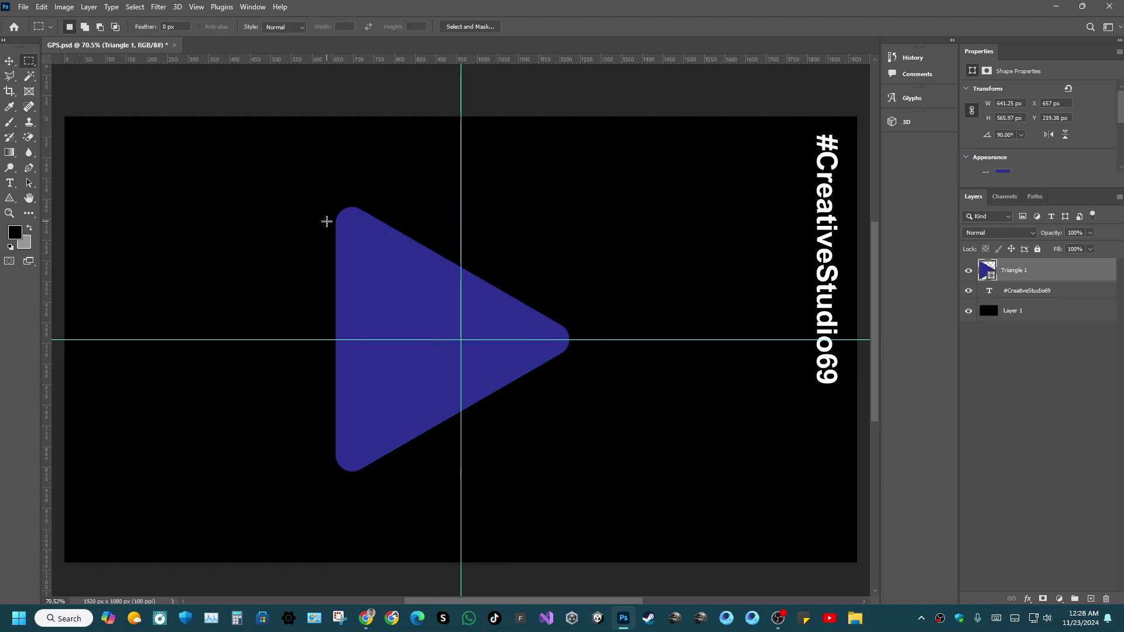
Align the triangle to the horizontal and vertical centres of the black background layer and save the file.
left_click(10, 61)
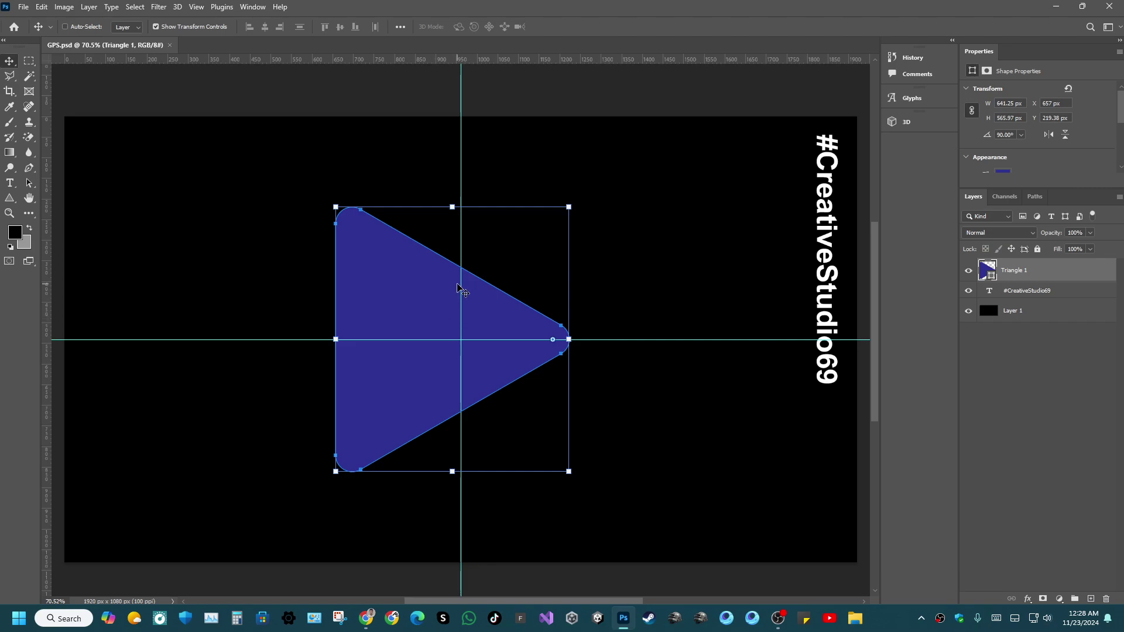
left_click(979, 311, "ctrl")
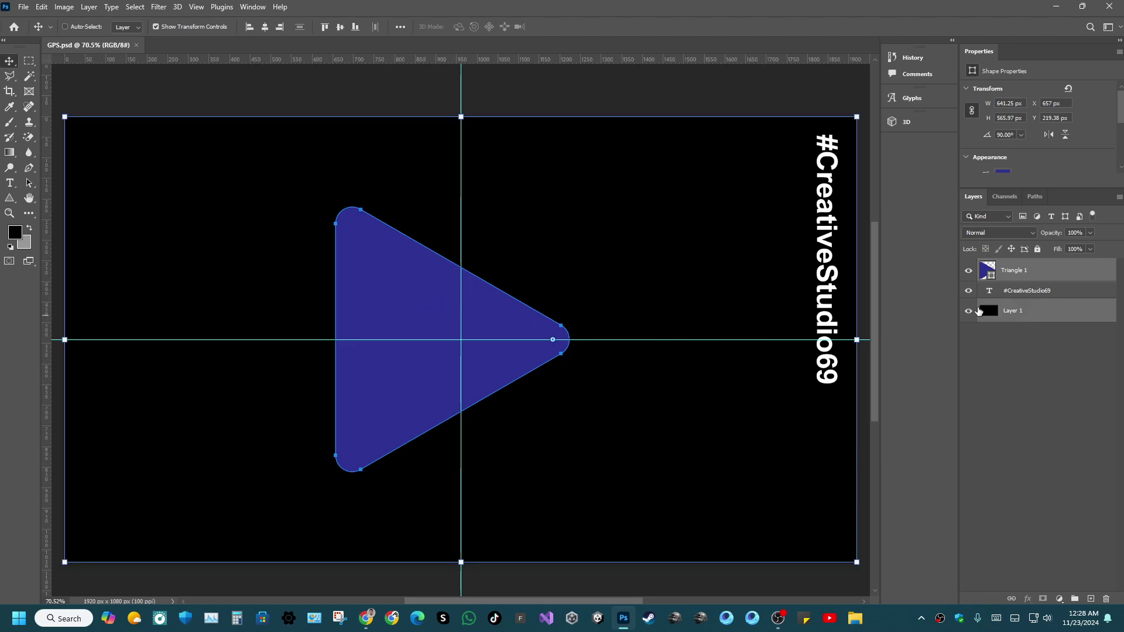
left_click(264, 27)
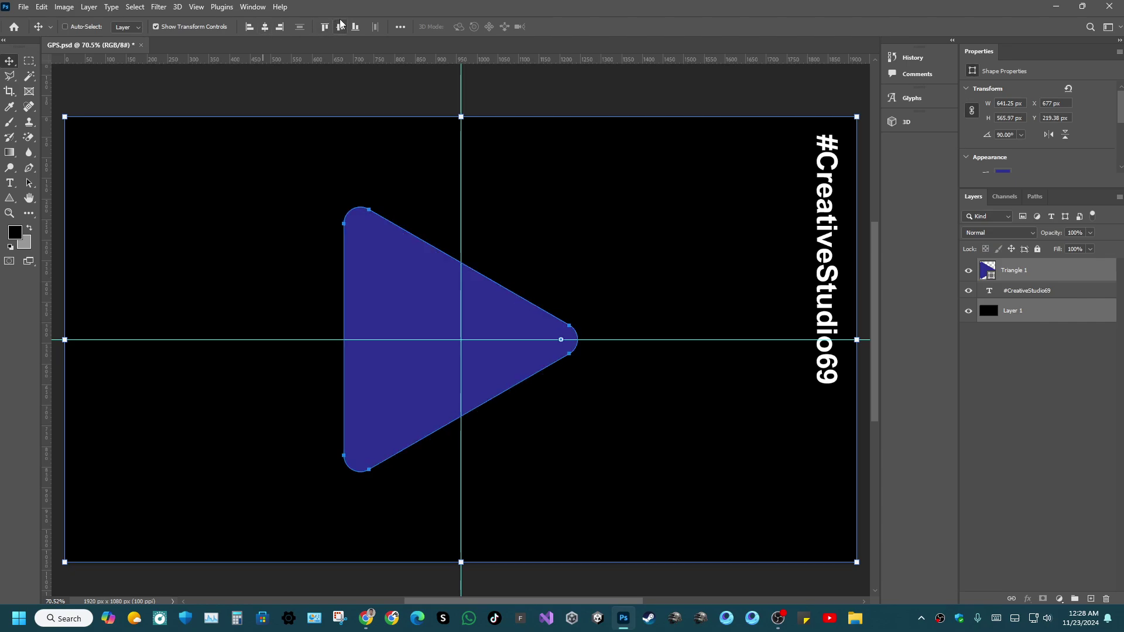
left_click(340, 27)
left_click(29, 60)
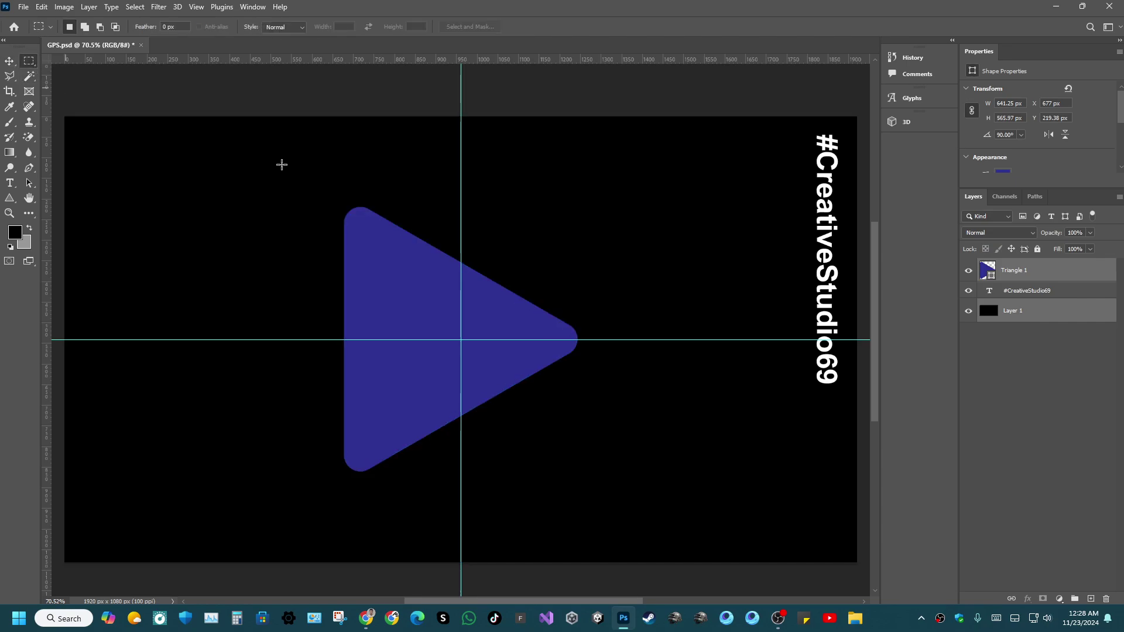
key("ctrl+s")
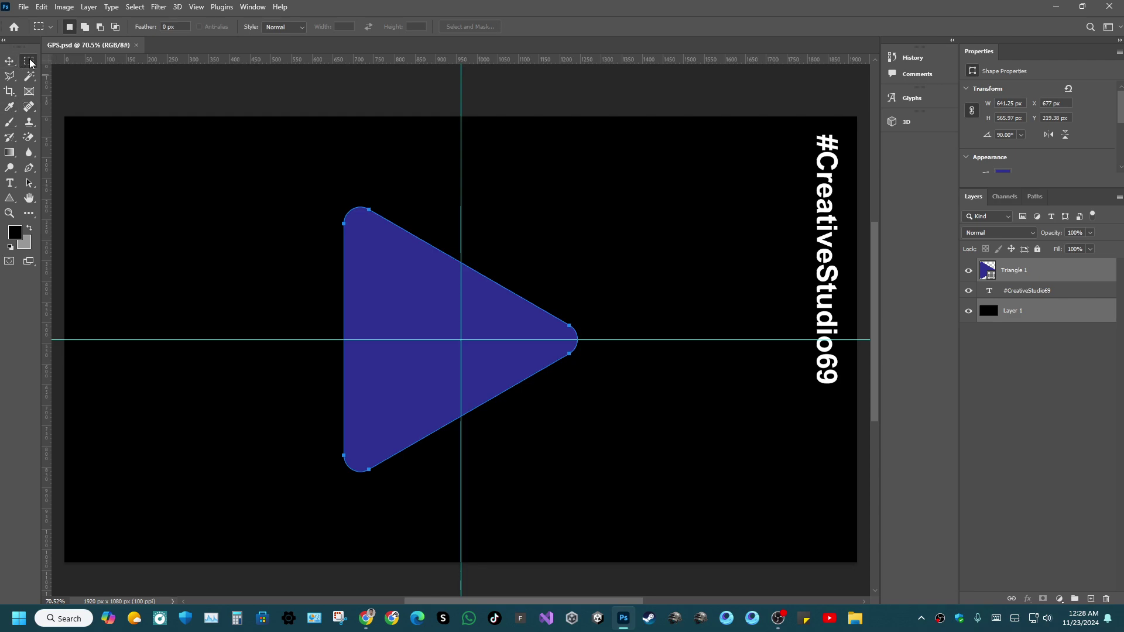
Put the triangle layer in a group with a new empty layer above it and save the file.
left_click(9, 65)
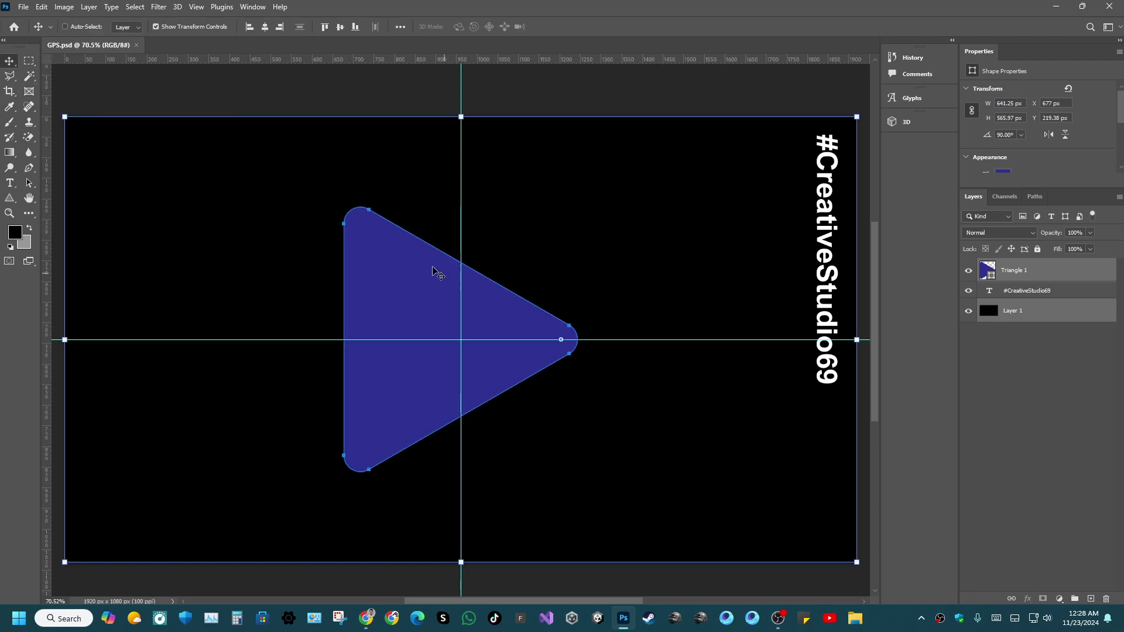
key("m")
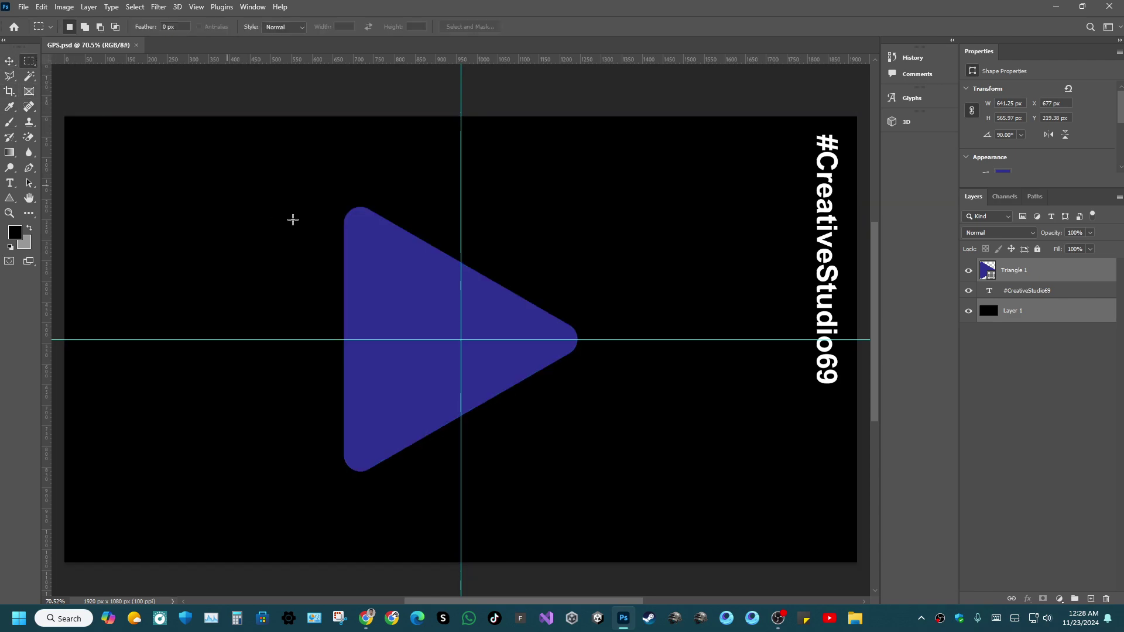
left_click(1023, 278)
key("v")
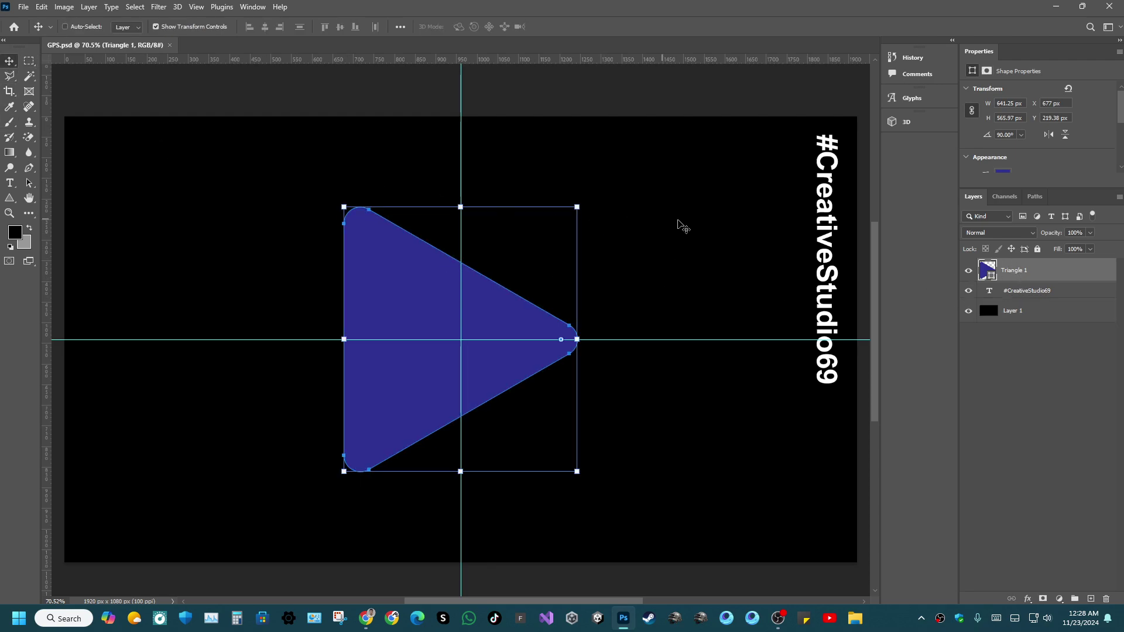
left_click(1026, 290)
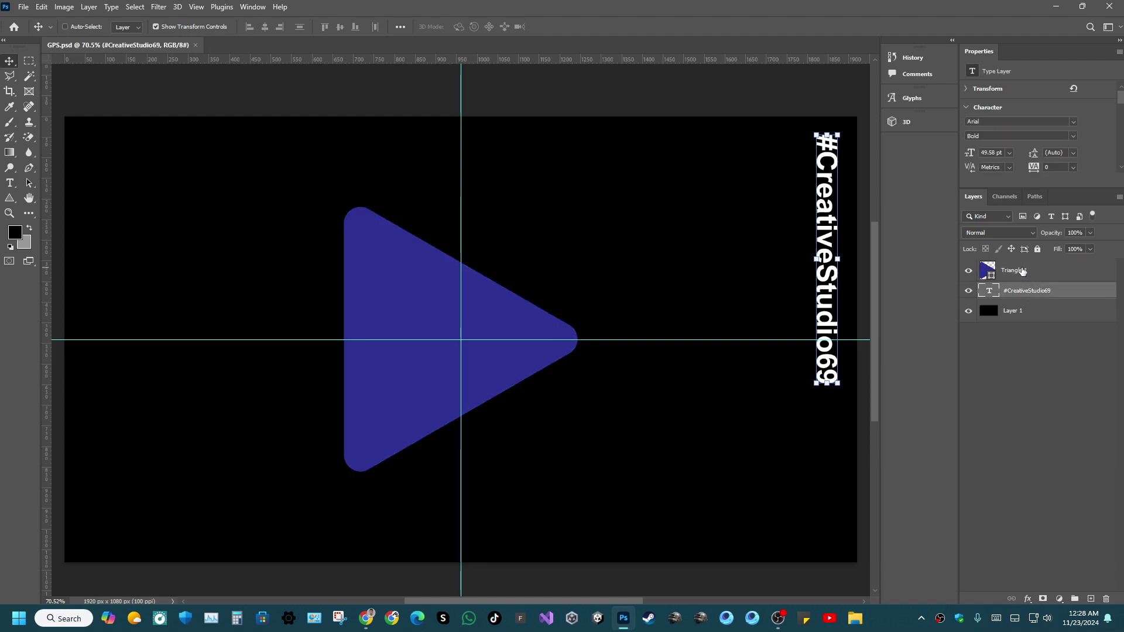
left_click(1022, 271)
key("ctrl+g")
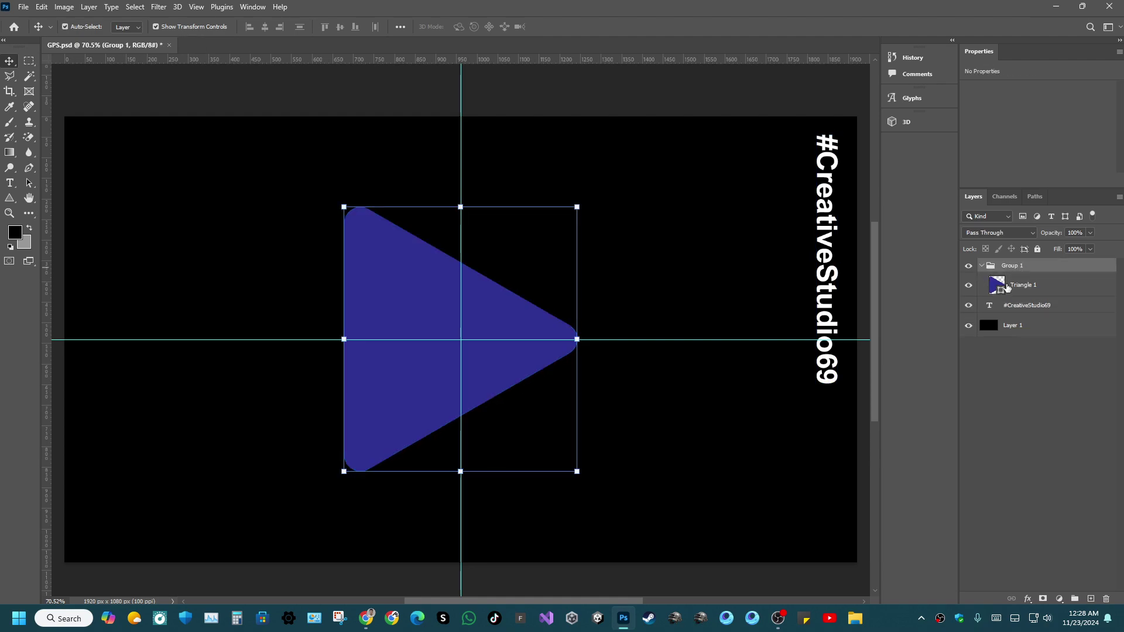
key("ctrl+shift+alt+n")
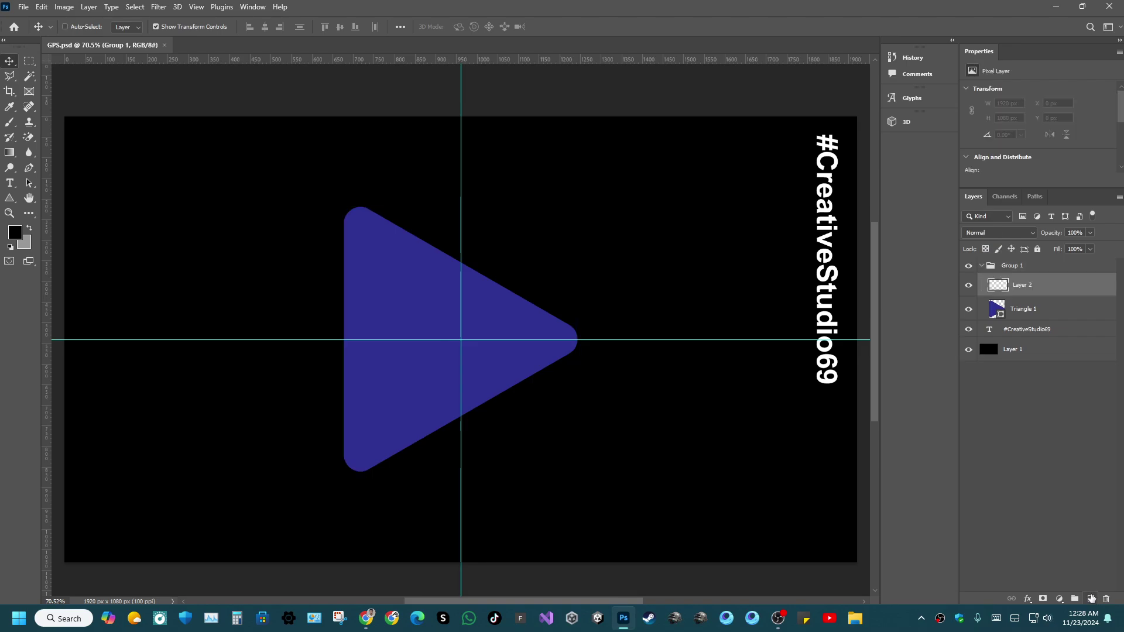
key("ctrl+s")
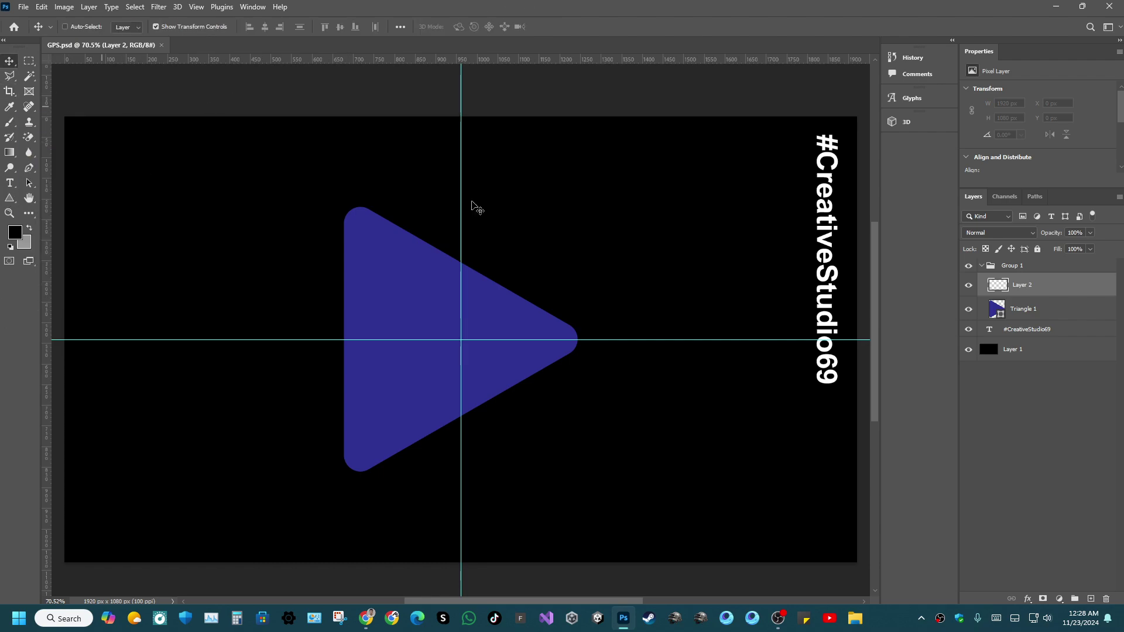
Add vertical guides along the triangle's left edge and at its right tip.
left_click(1063, 308)
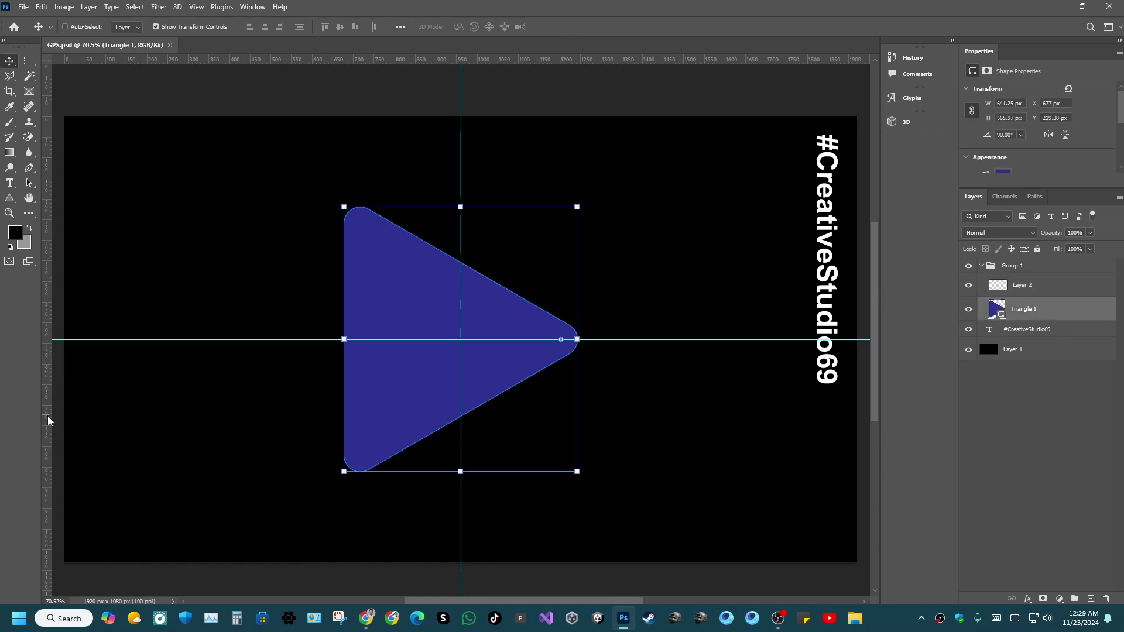
left_click_drag(49, 420, 343, 432)
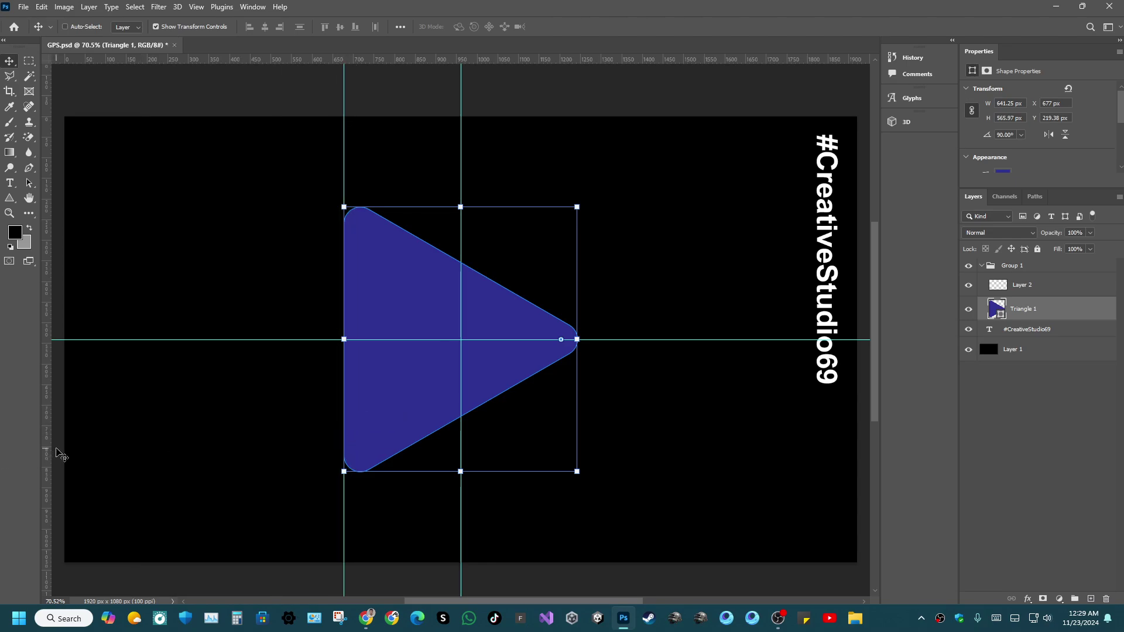
left_click_drag(47, 455, 577, 462)
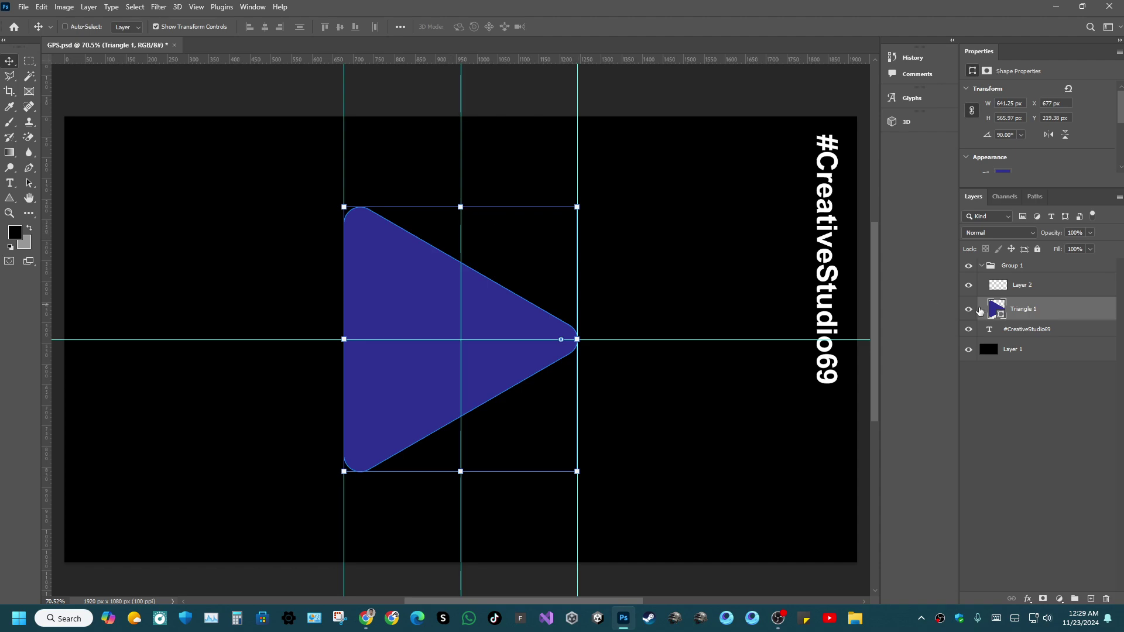
Scale a duplicate of the triangle to 50% above the centre guide and add horizontal guides at the original's top edge and the copy's middle.
key("ctrl+j")
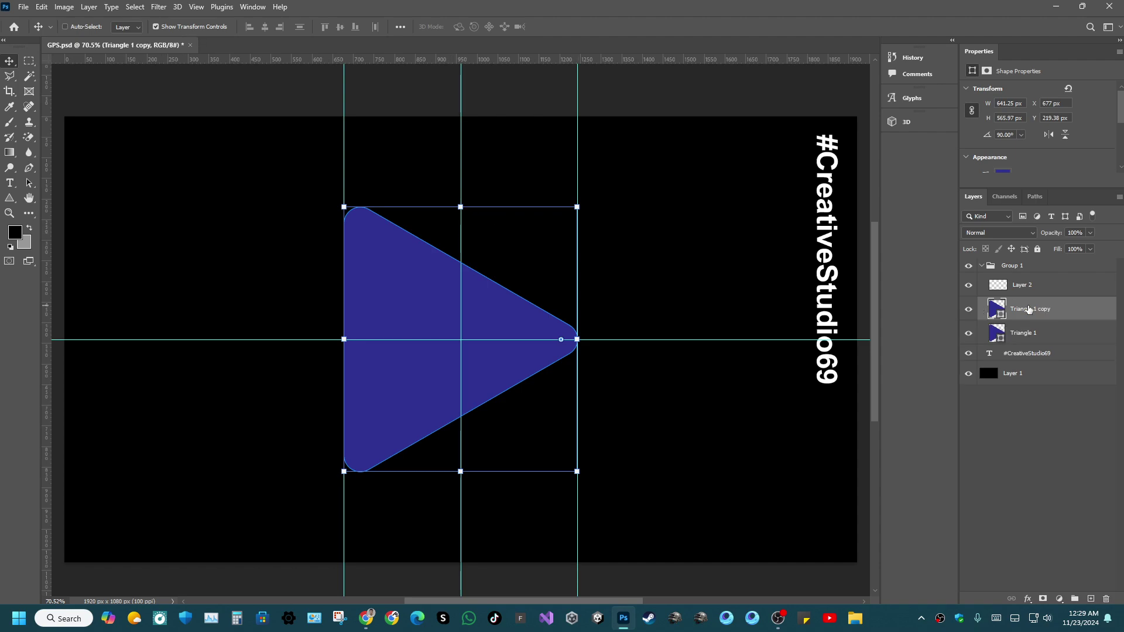
left_click_drag(464, 472, 461, 339)
left_click_drag(499, 69, 507, 207)
left_click_drag(513, 63, 506, 274)
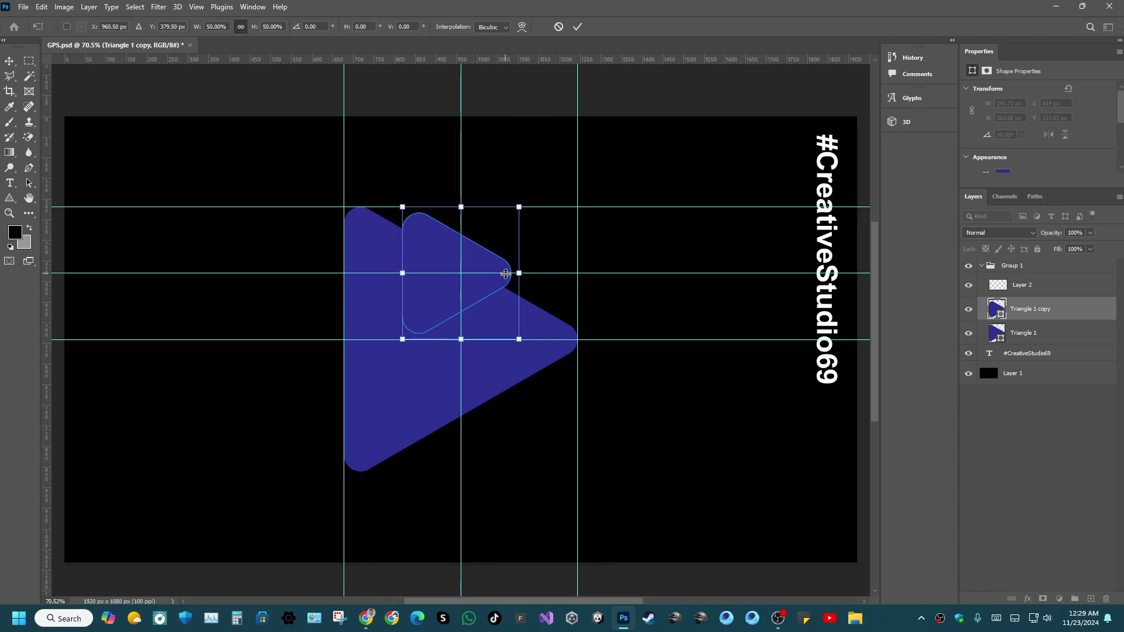
left_click(577, 26)
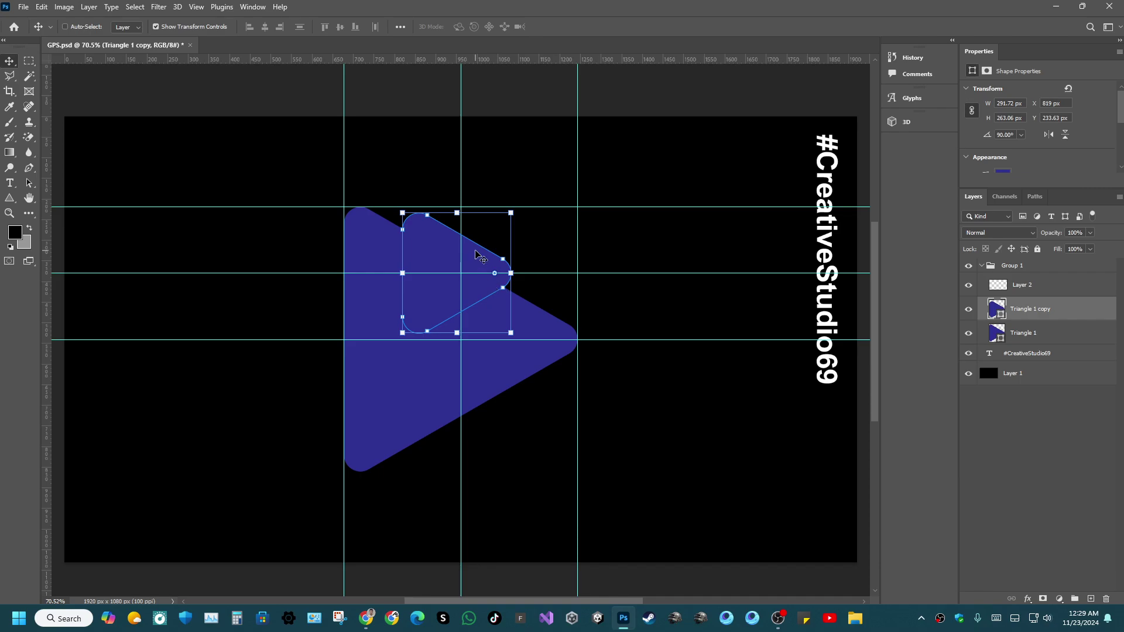
Move the smaller triangle just below the horizontal centre guide and add guides through its middle and along its bottom edge.
left_click_drag(477, 256, 453, 388)
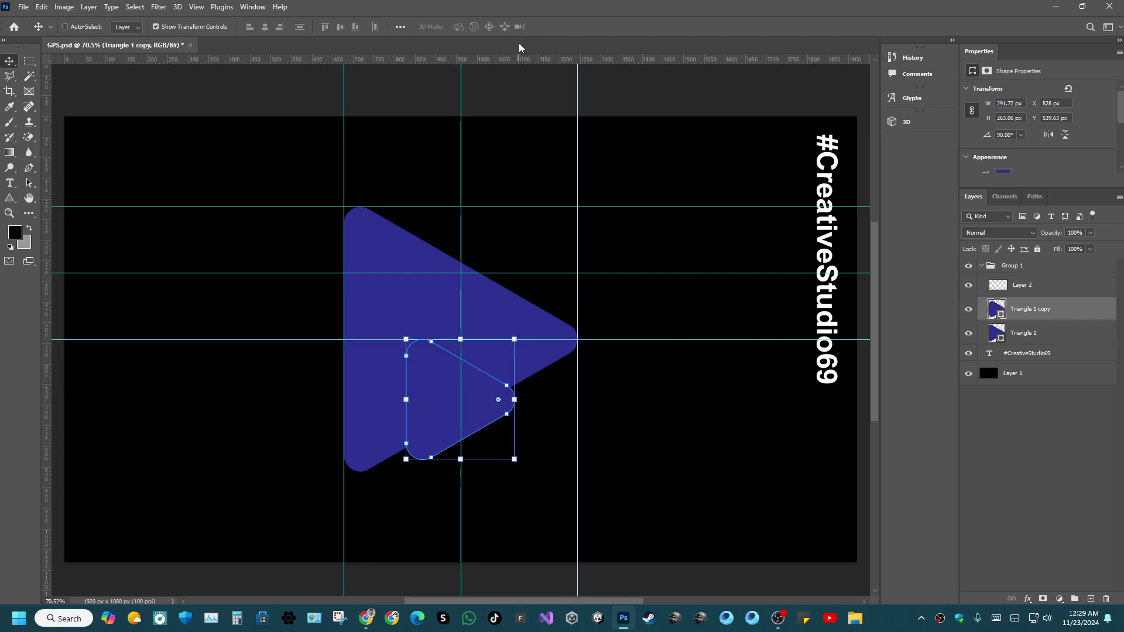
left_click_drag(516, 61, 513, 400)
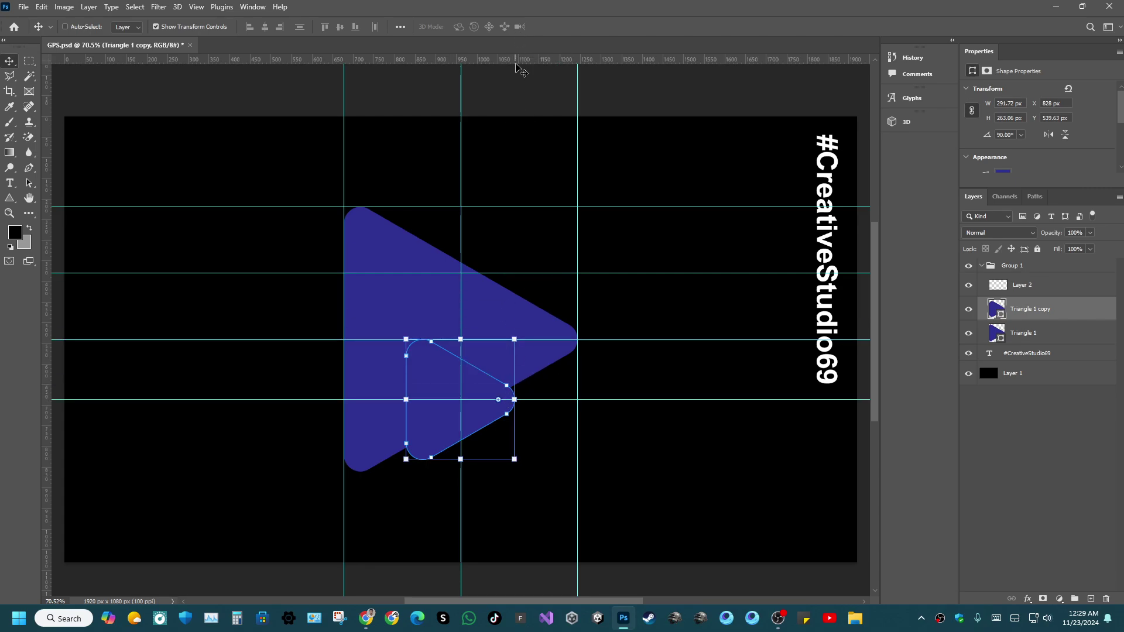
left_click_drag(516, 61, 504, 459)
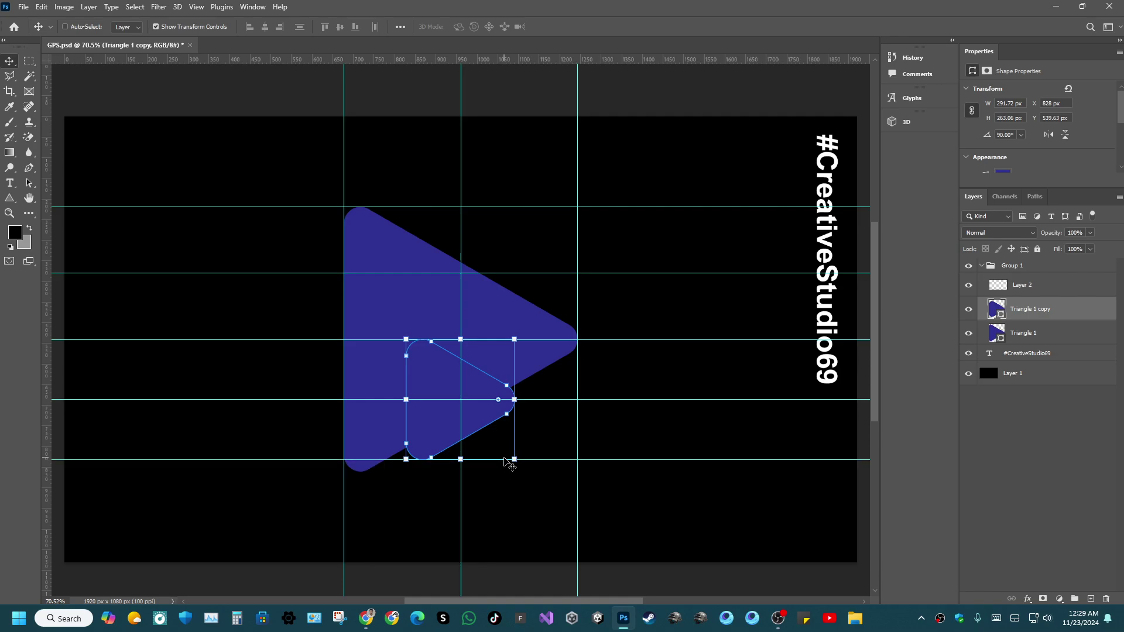
Delete the smaller triangle copy.
left_click(30, 61)
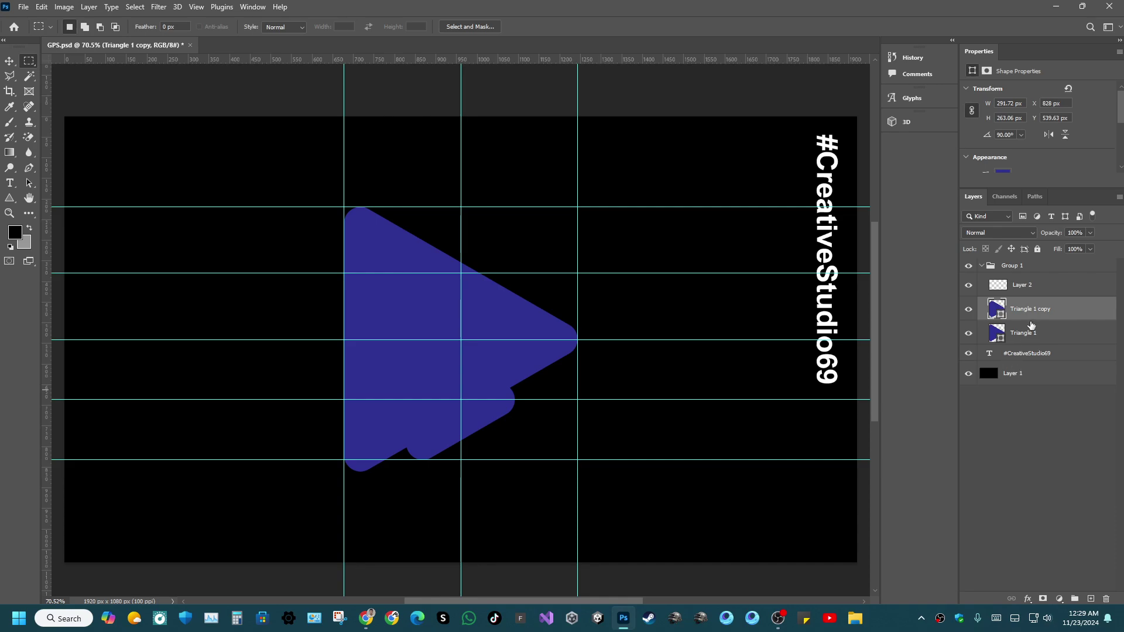
key("Delete")
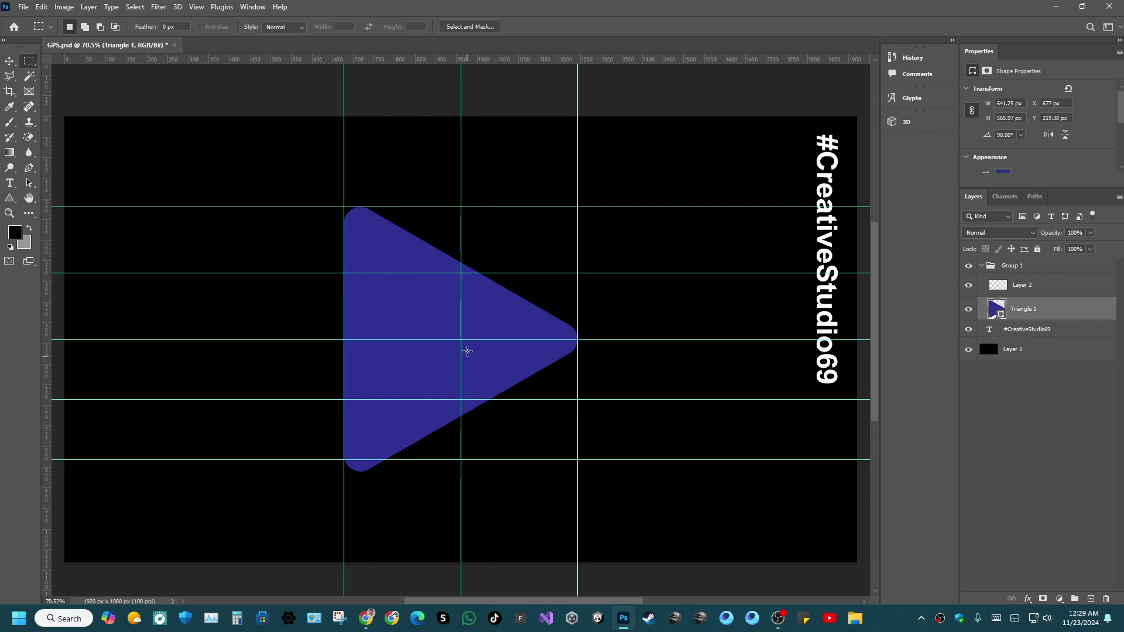
Move the lowest guide to the triangle's bottom edge, remove the two intermediate horizontal guides and save the file.
left_click(9, 61)
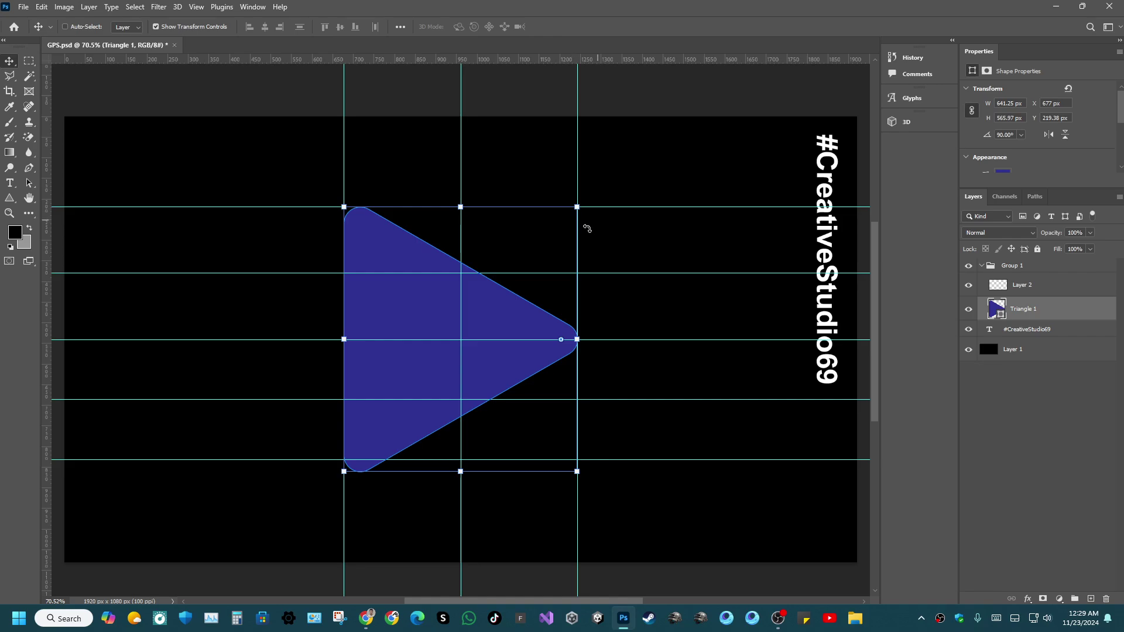
left_click_drag(514, 461, 515, 473)
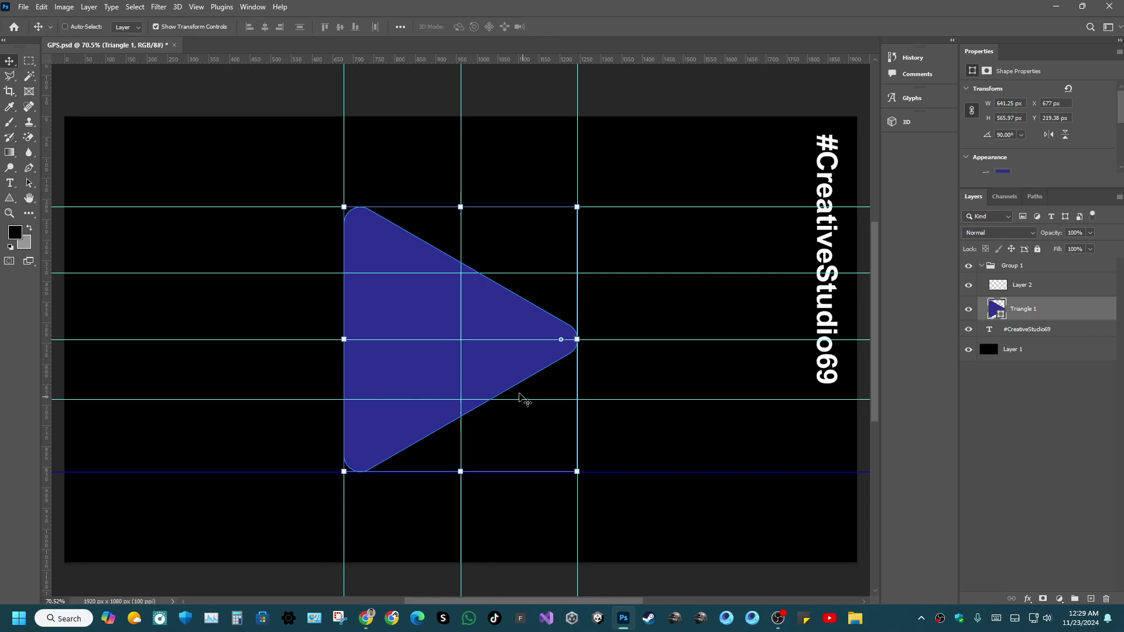
left_click_drag(514, 406, 496, 13)
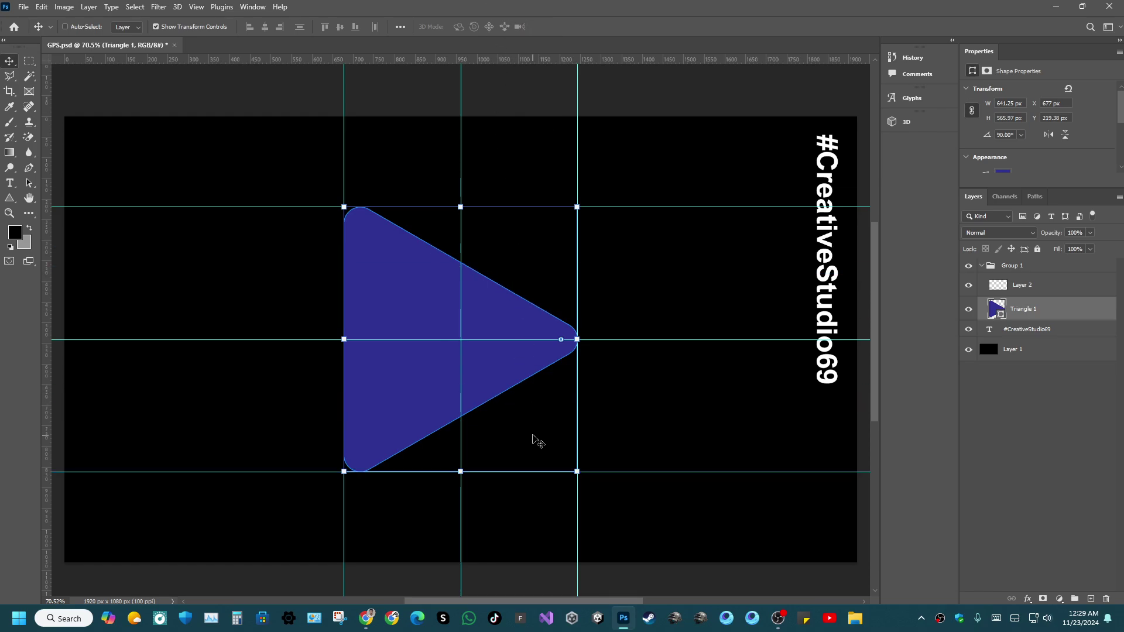
key("ctrl")
key("ctrl+s")
Draw a rectangle about 384 x 266 px beside the triangle's upper left corner and set its corner radius to 0 px.
left_click(9, 199)
left_click(9, 199)
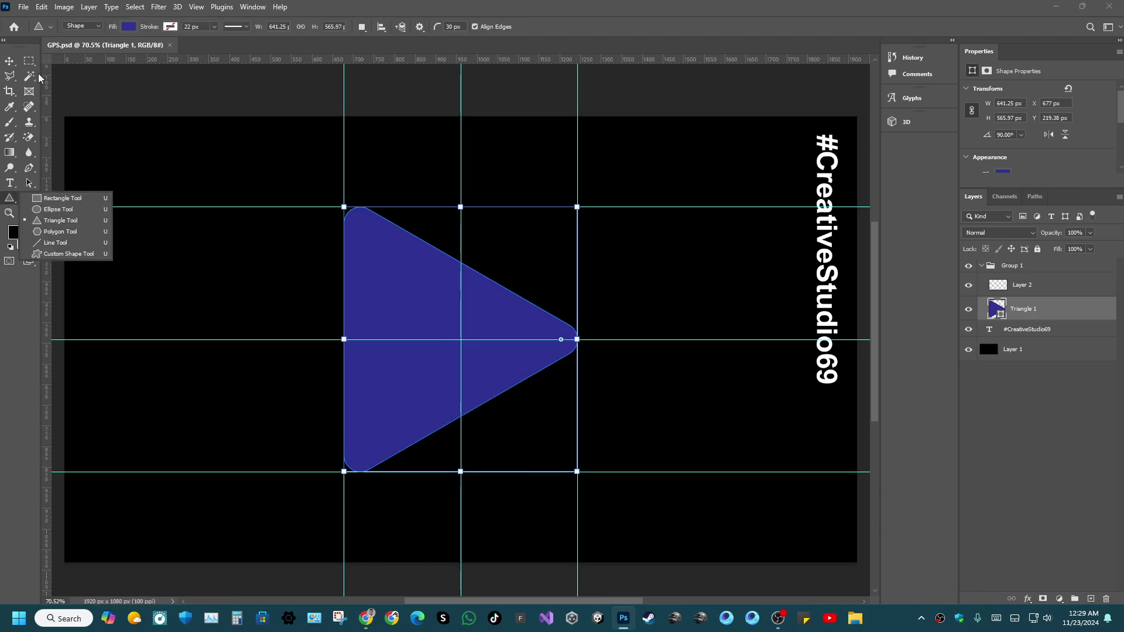
left_click(48, 199)
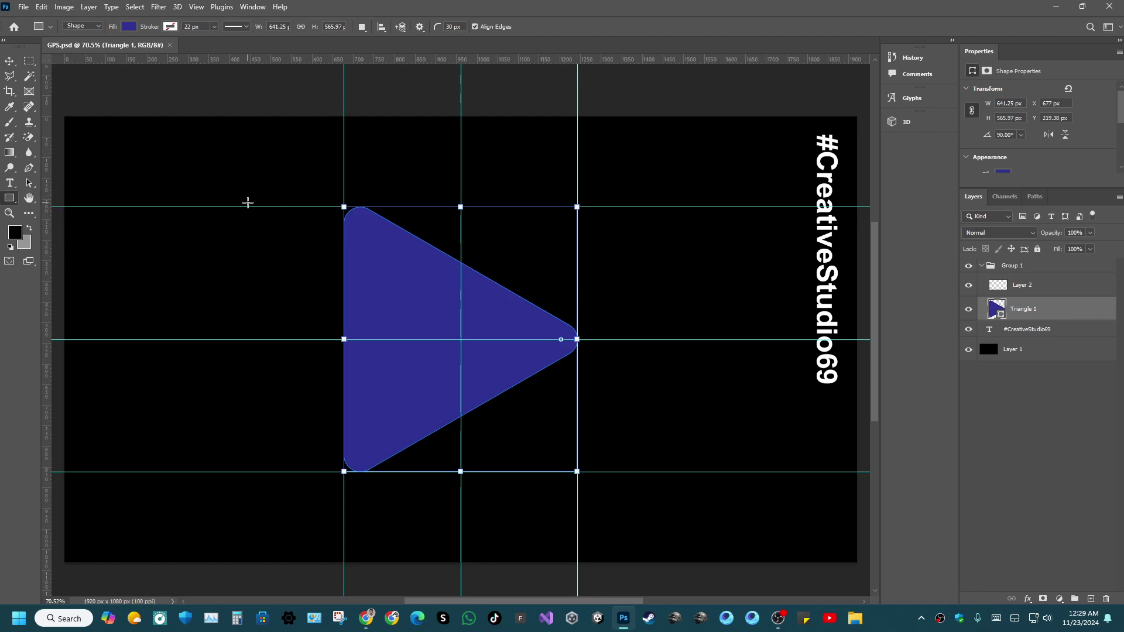
mouse_move(241, 206)
left_mouse_down()
mouse_move(333, 258)
mouse_move(306, 246)
mouse_move(319, 246)
mouse_move(319, 262)
left_mouse_up()
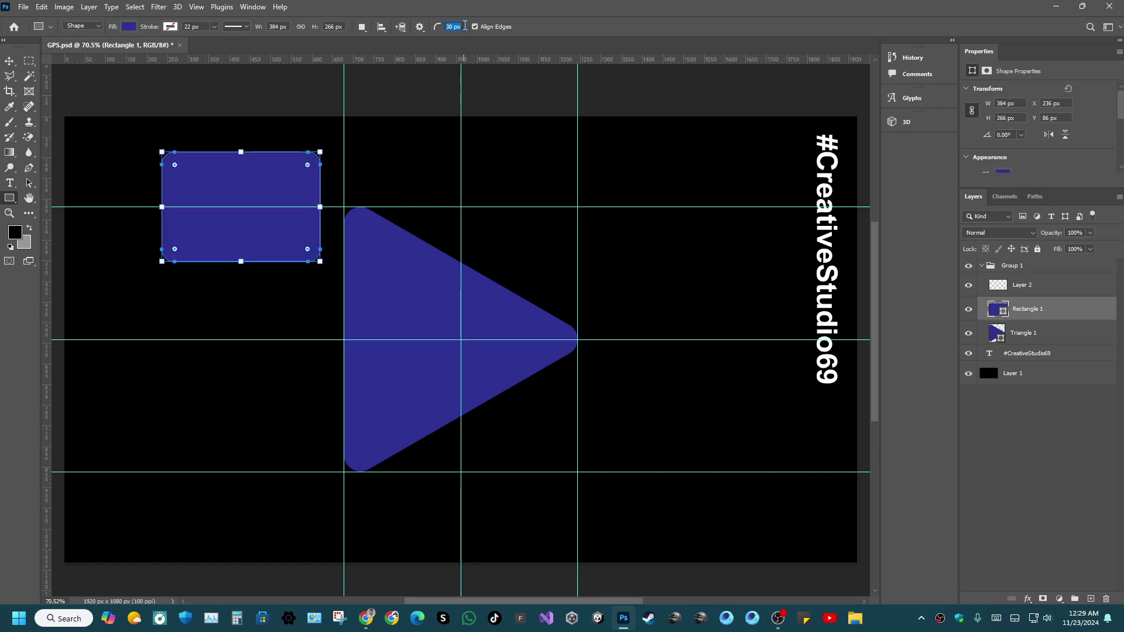
left_click(456, 27)
type("0")
left_click(464, 26)
type("0")
Scale the rectangle to 462 x 321 px to fit each half of the triangle's height and add horizontal guides midway through both halves.
left_click(9, 61)
left_click_drag(308, 165, 441, 105)
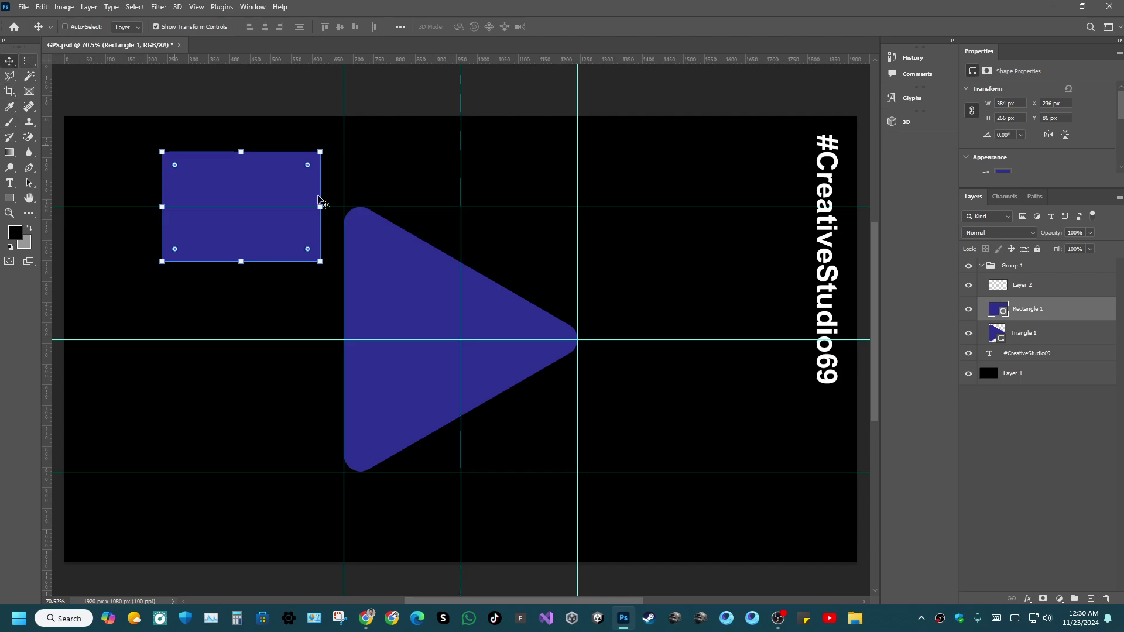
left_click_drag(257, 187, 428, 207)
left_click_drag(387, 259, 424, 260)
left_click_drag(506, 60, 483, 417)
left_click_drag(498, 60, 479, 405)
left_click(577, 27)
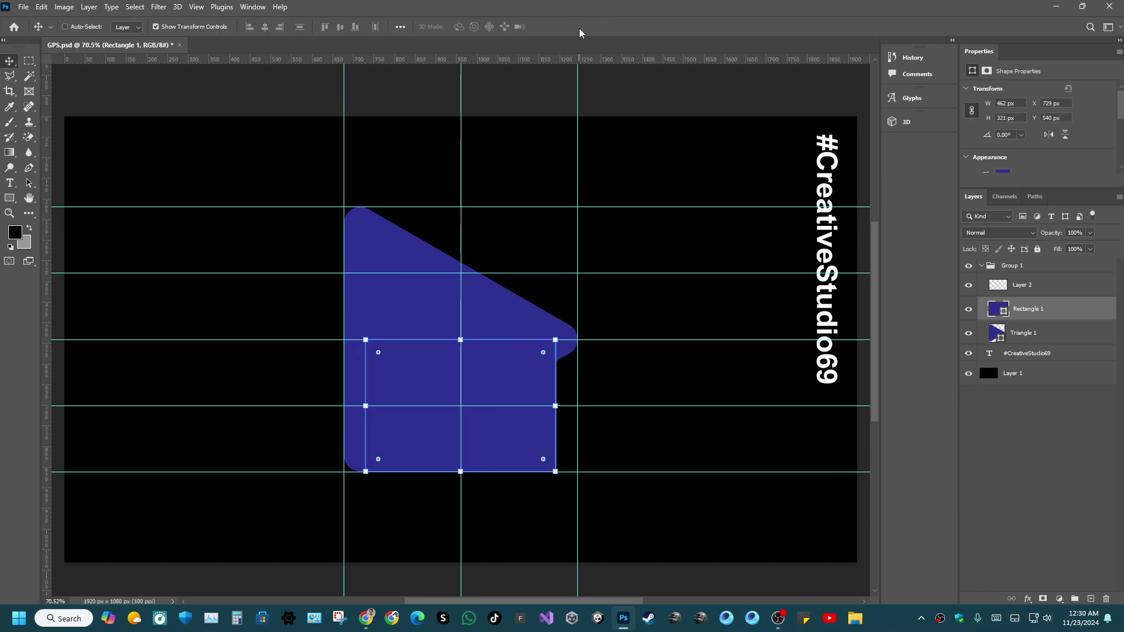
key("XF86AudioLowerVolume")
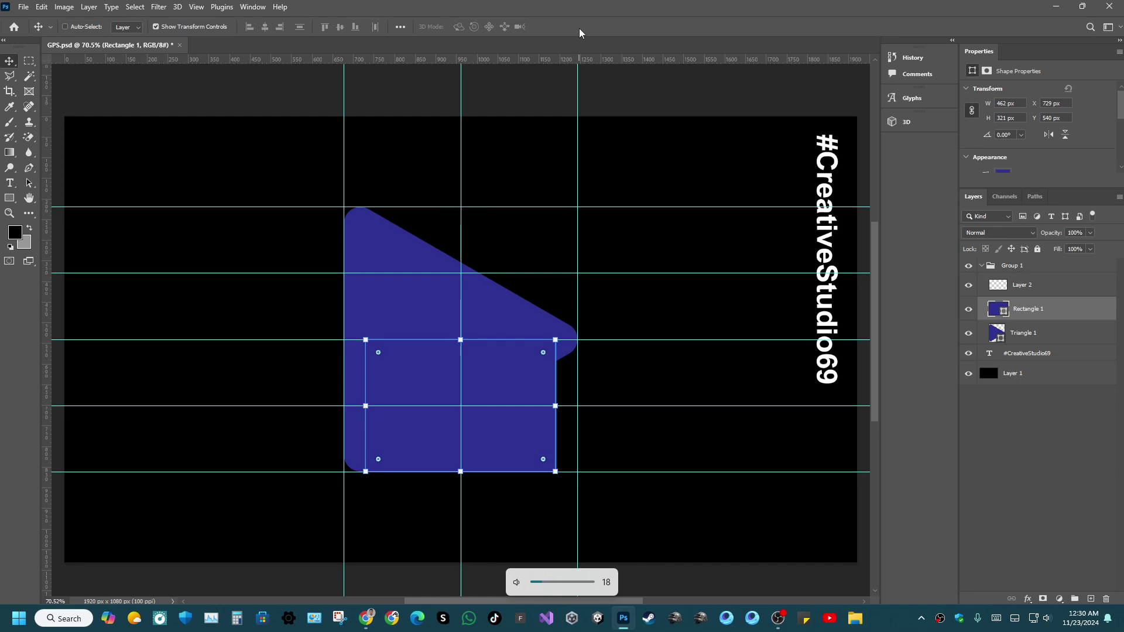
Delete the helper rectangle over the blue triangle's lower half.
key("XF86AudioRaiseVolume")
key("Delete")
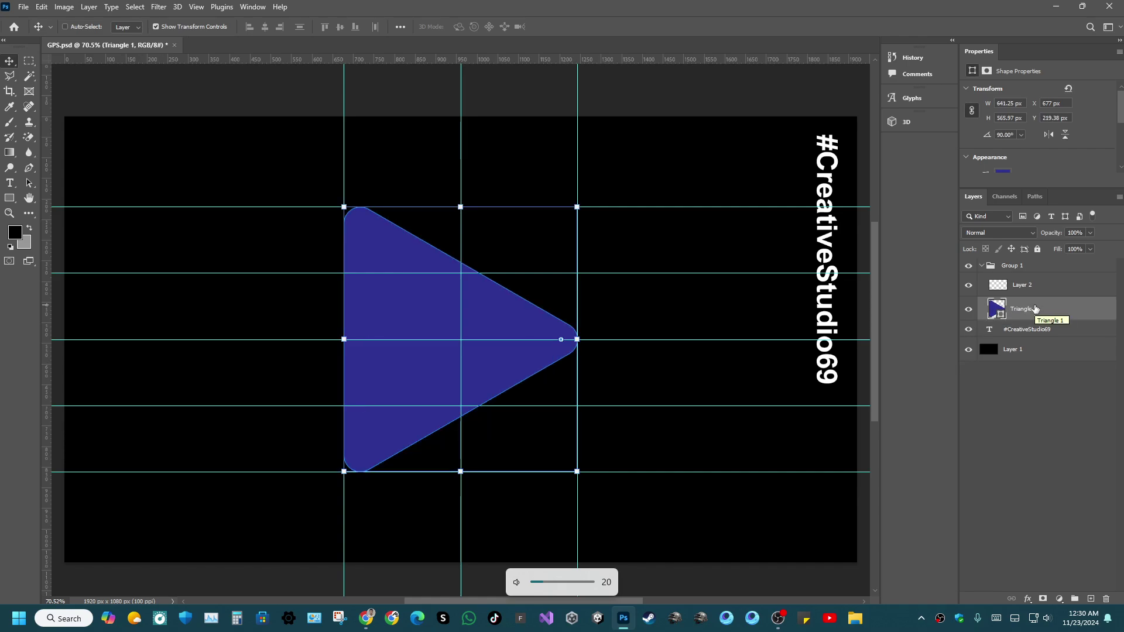
Try a dark crimson fill from the Dark swatches on the triangle and undo the colour change.
left_click(29, 61)
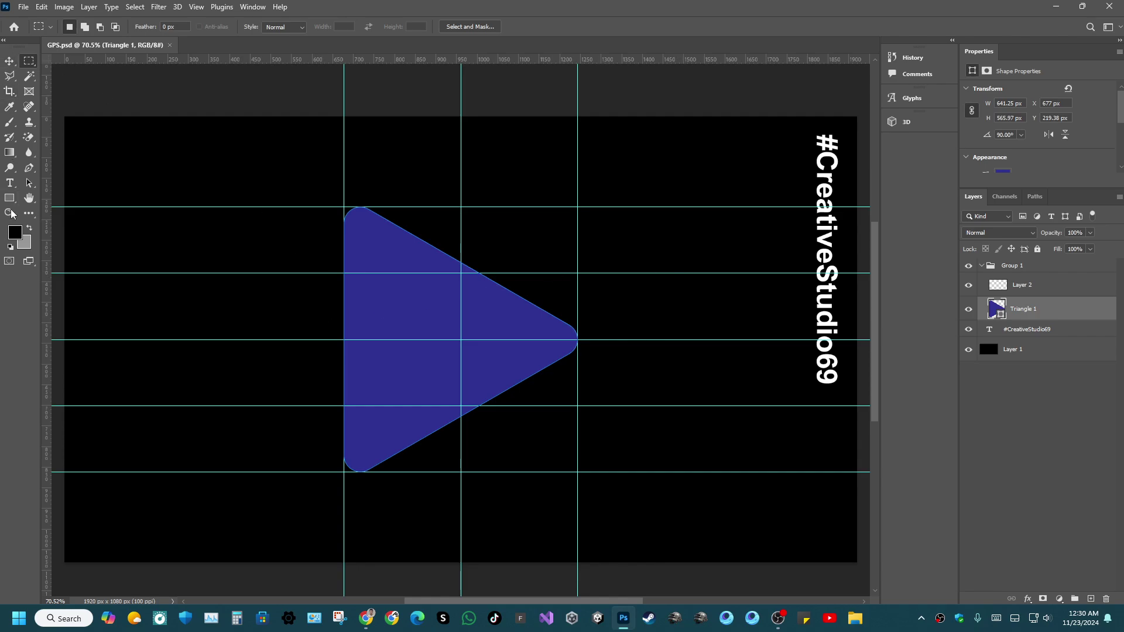
left_click(29, 170)
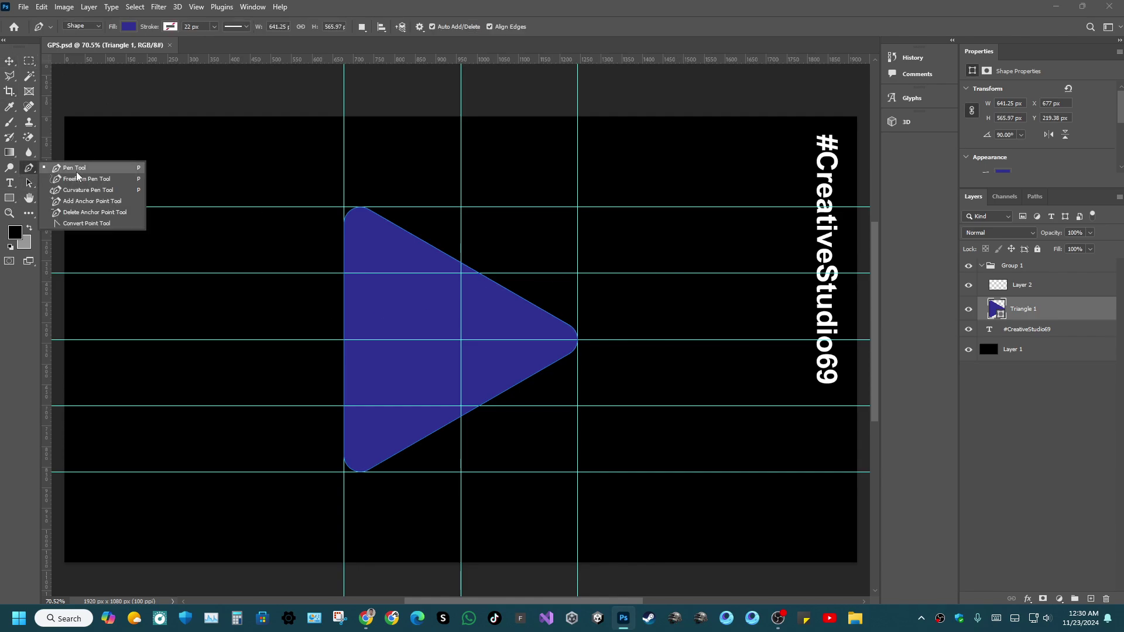
left_click(77, 170)
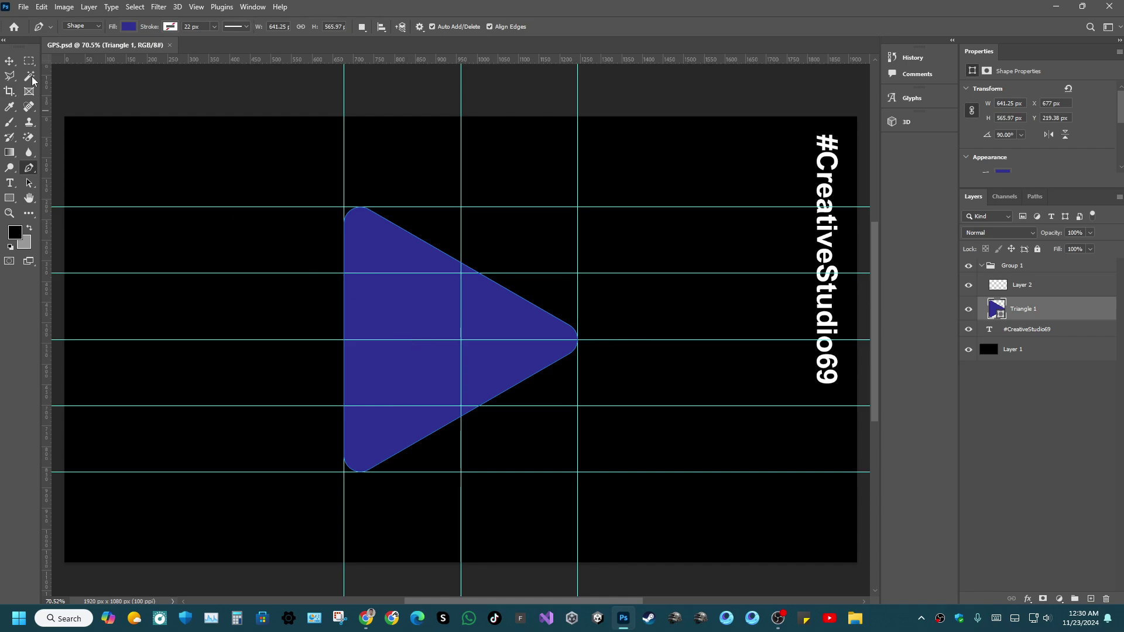
left_click(29, 168)
left_click(68, 169)
left_click(130, 27)
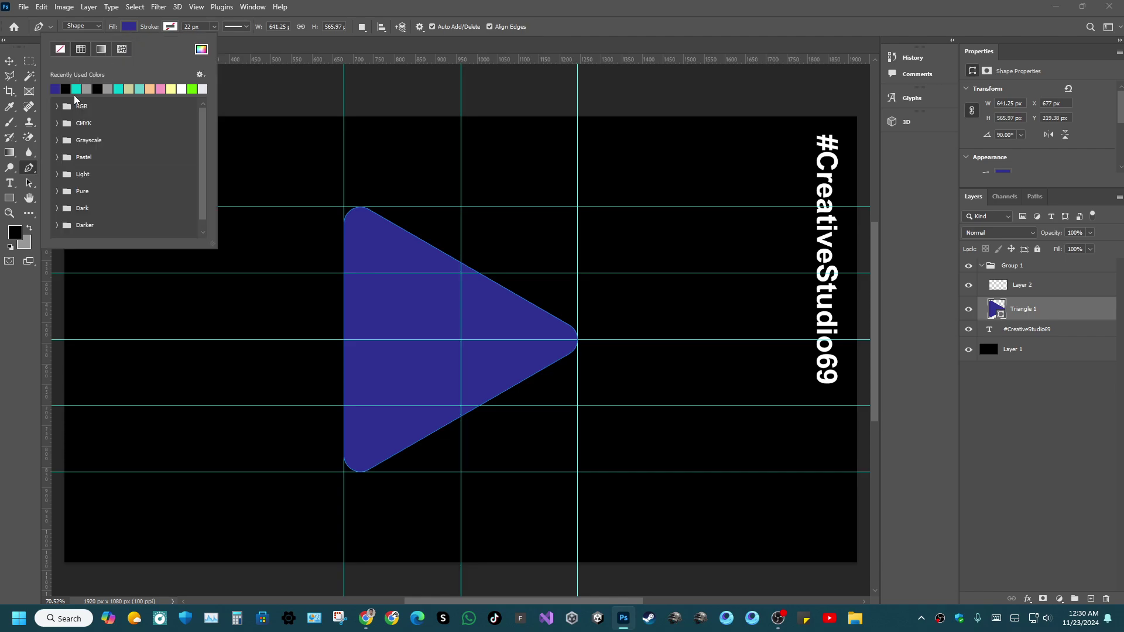
left_click(58, 208)
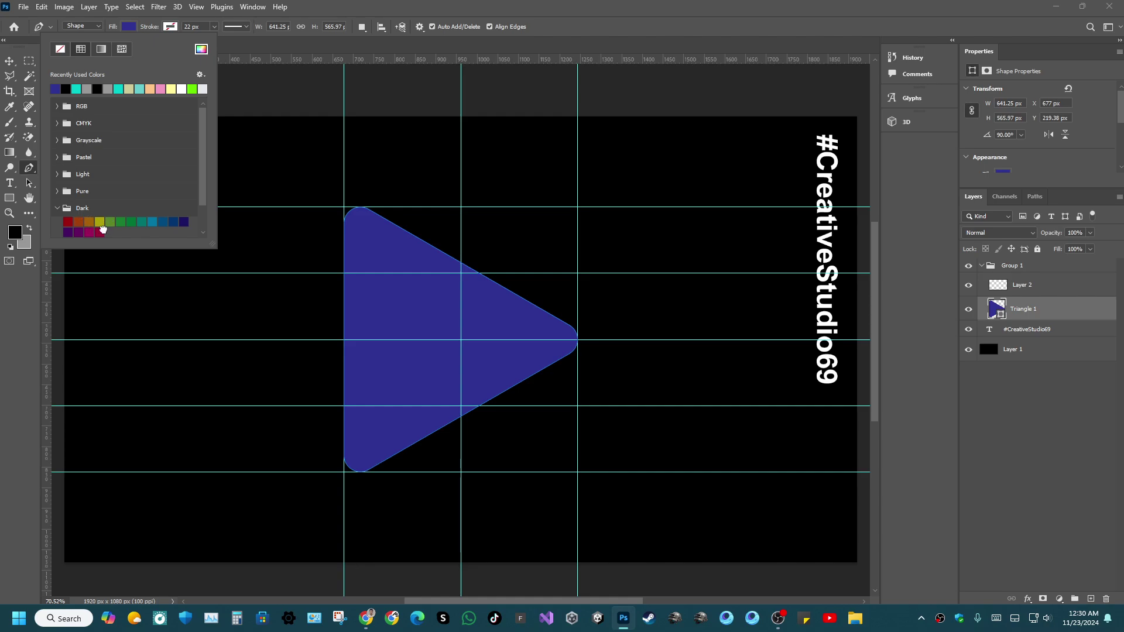
left_click(100, 231)
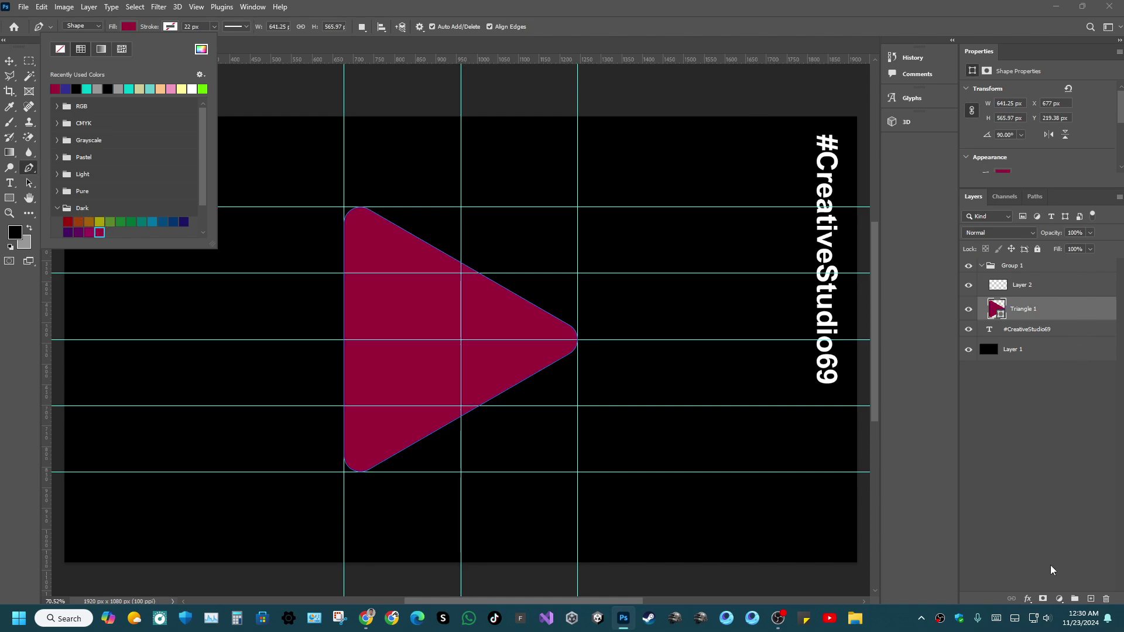
key("Escape")
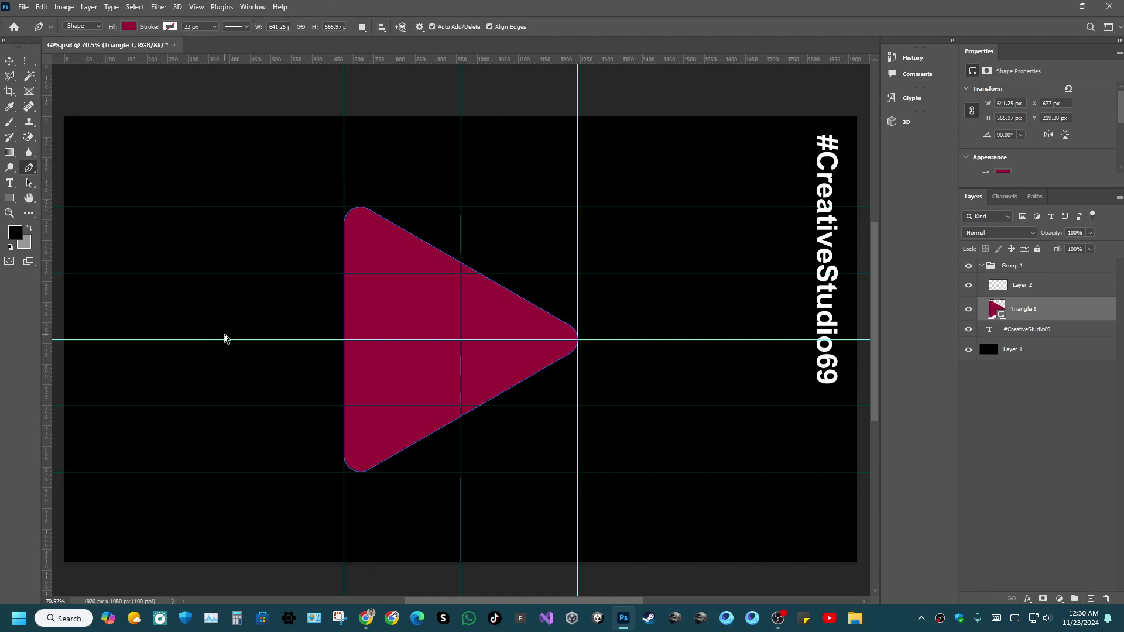
key("ctrl+z")
Add an empty layer above the blue triangle.
left_click(1092, 600)
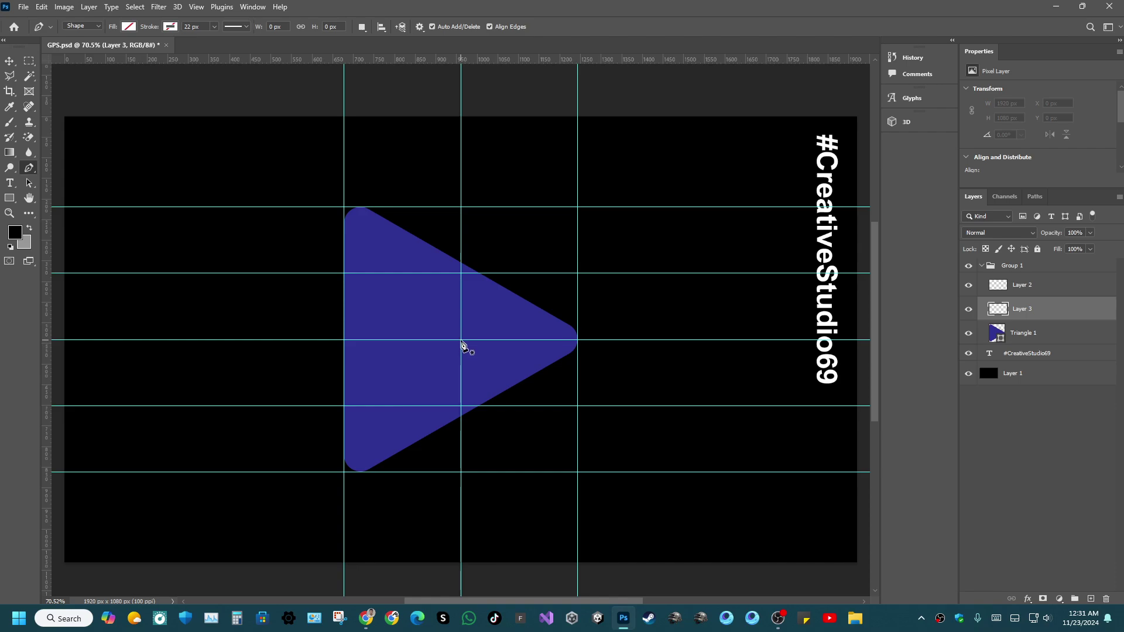
Try a Pen tool path at the blue triangle's upper left sloping edge and undo all its points.
left_click(387, 223)
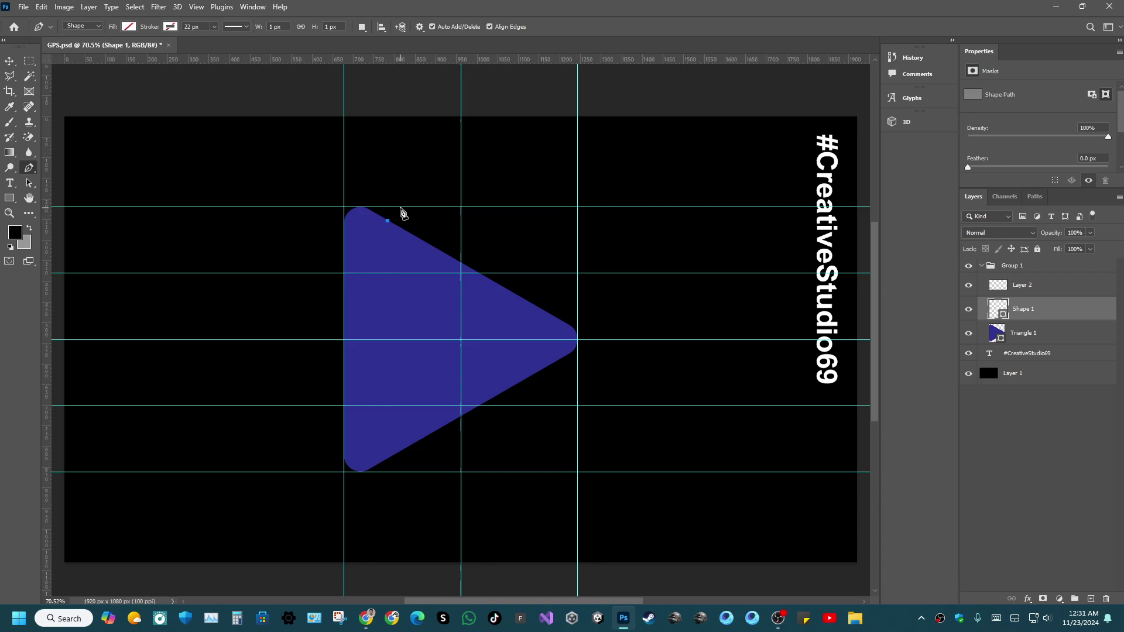
left_click(401, 207)
left_click(401, 227)
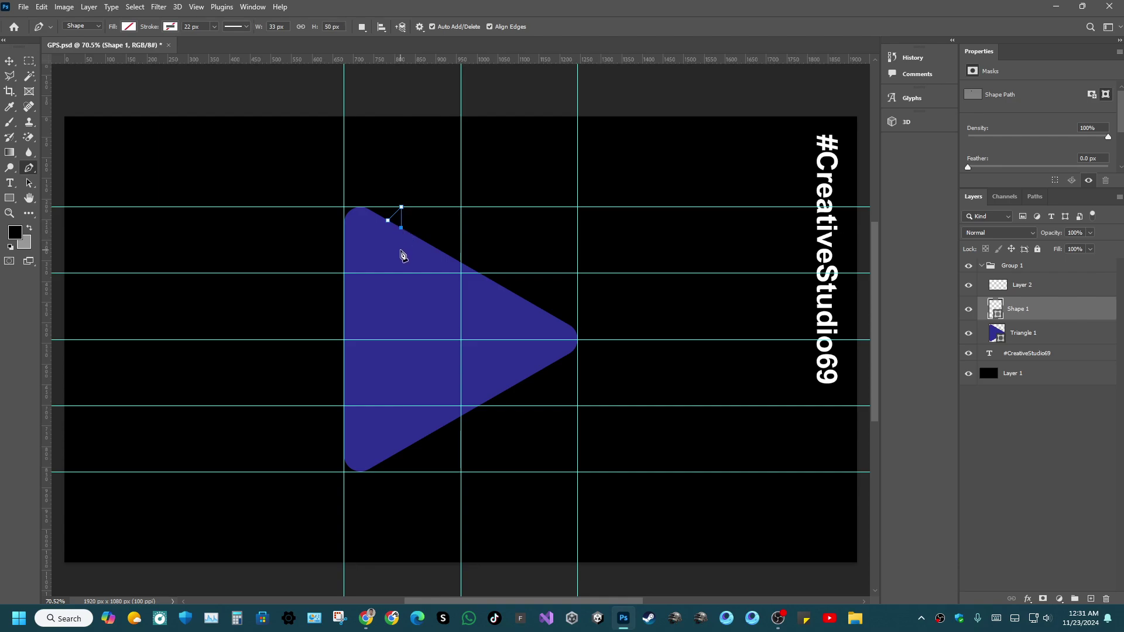
left_click(401, 251)
key("ctrl+z")
key("ctrl+z")
key("ctrl+z")
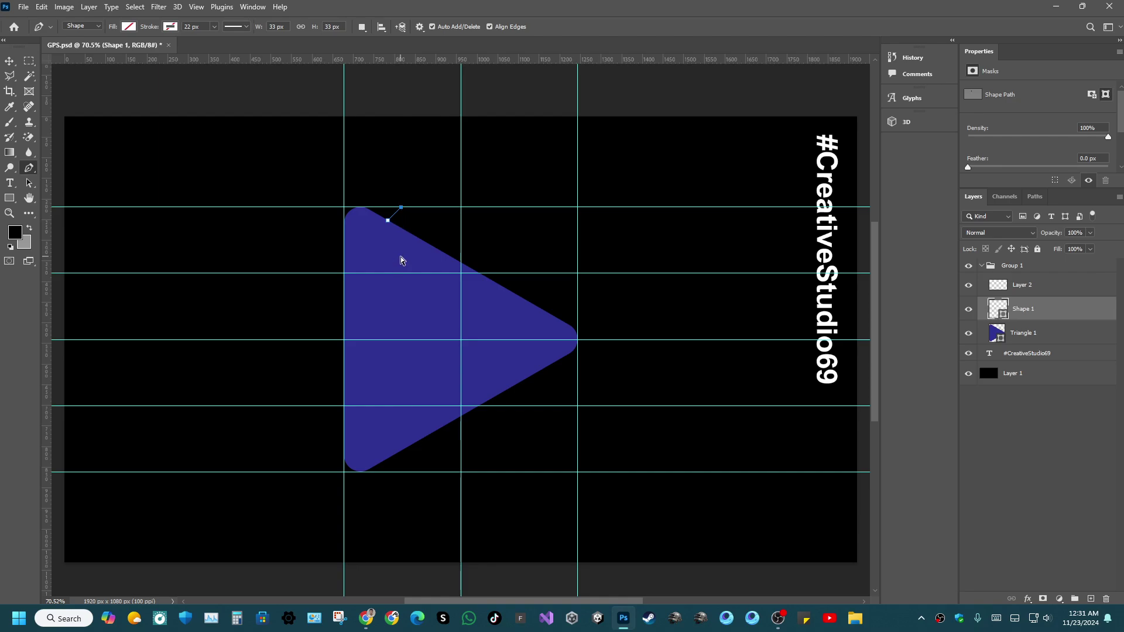
key("ctrl+z")
Draw a closed right triangle of about 116 x 160.5 px with the Pen tool between the two uppermost guides, starting at the left guide.
left_click(344, 273)
left_click(389, 207)
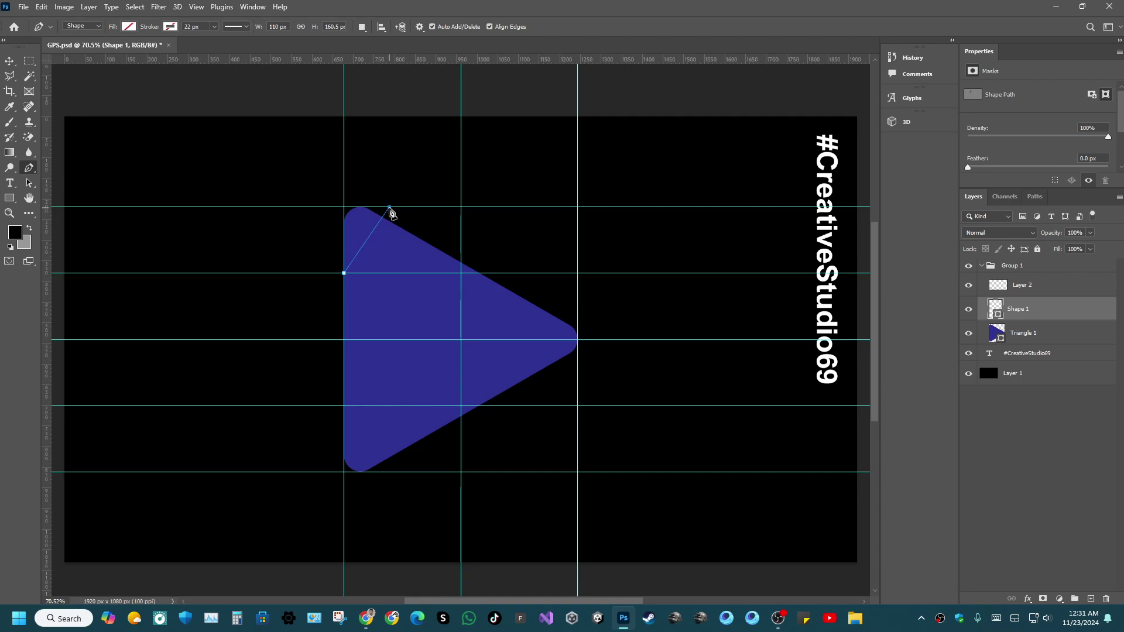
key("ctrl+z")
left_click(392, 208)
left_click(391, 210)
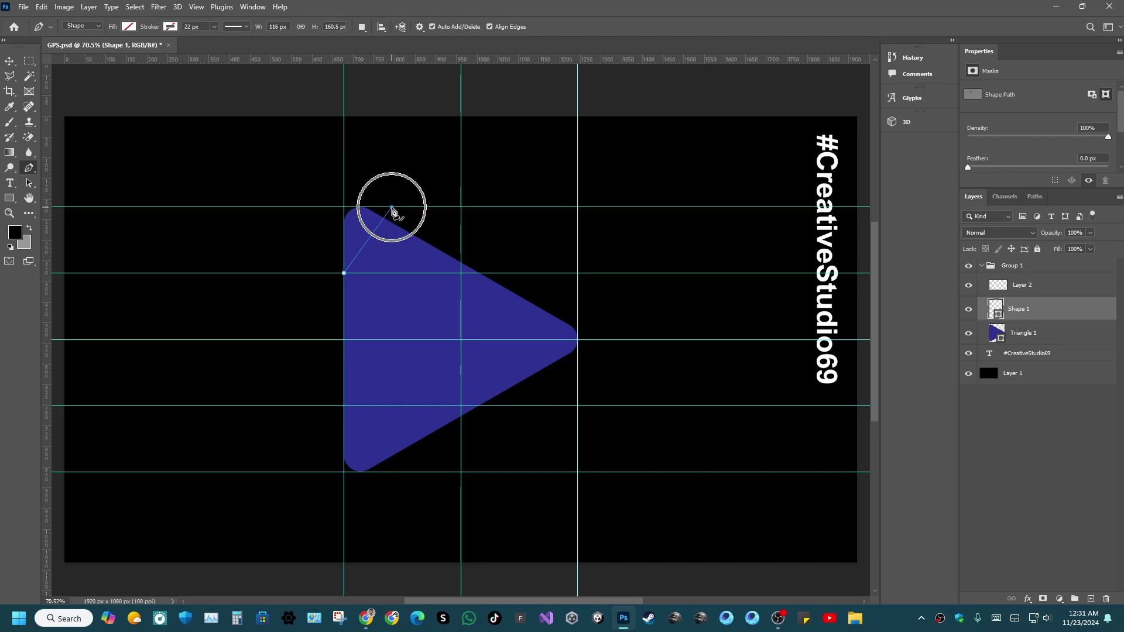
left_click(409, 276, "shift")
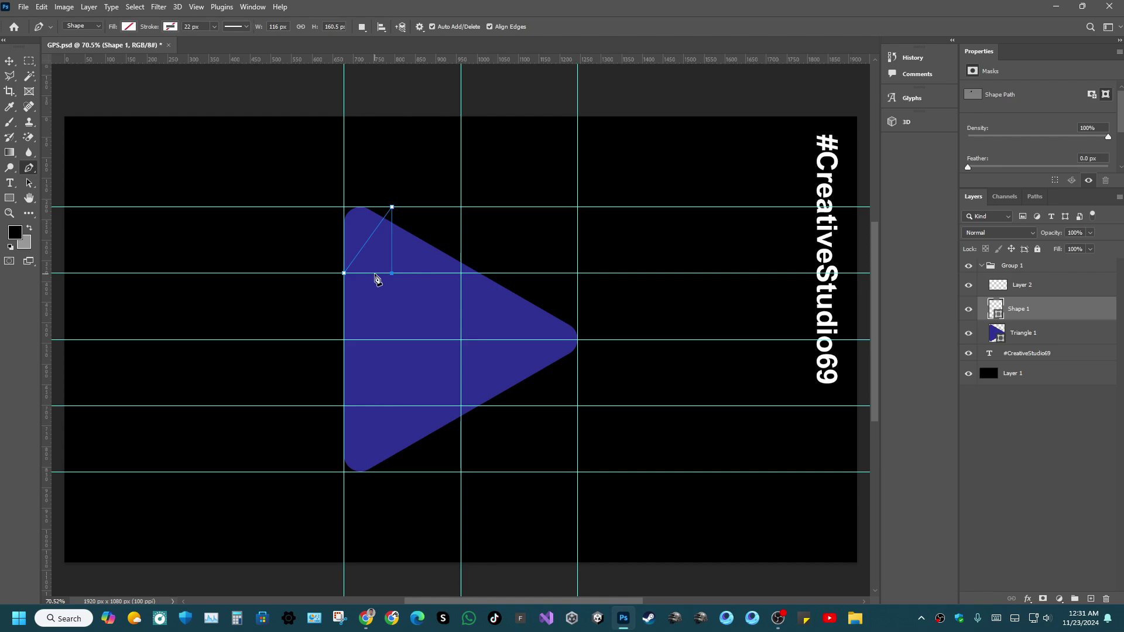
left_click(346, 275)
Nudge the small right triangle a few pixels to the right, just inside the blue triangle's left edge.
key("v")
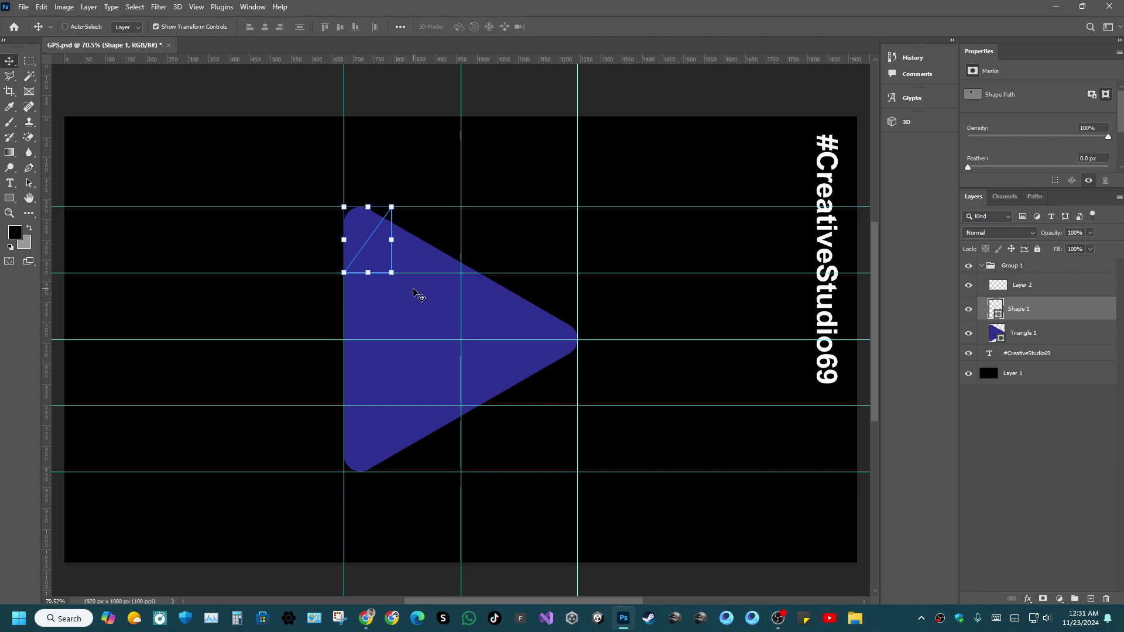
key("Right")
key("Right")
key("Right")
key("Right")
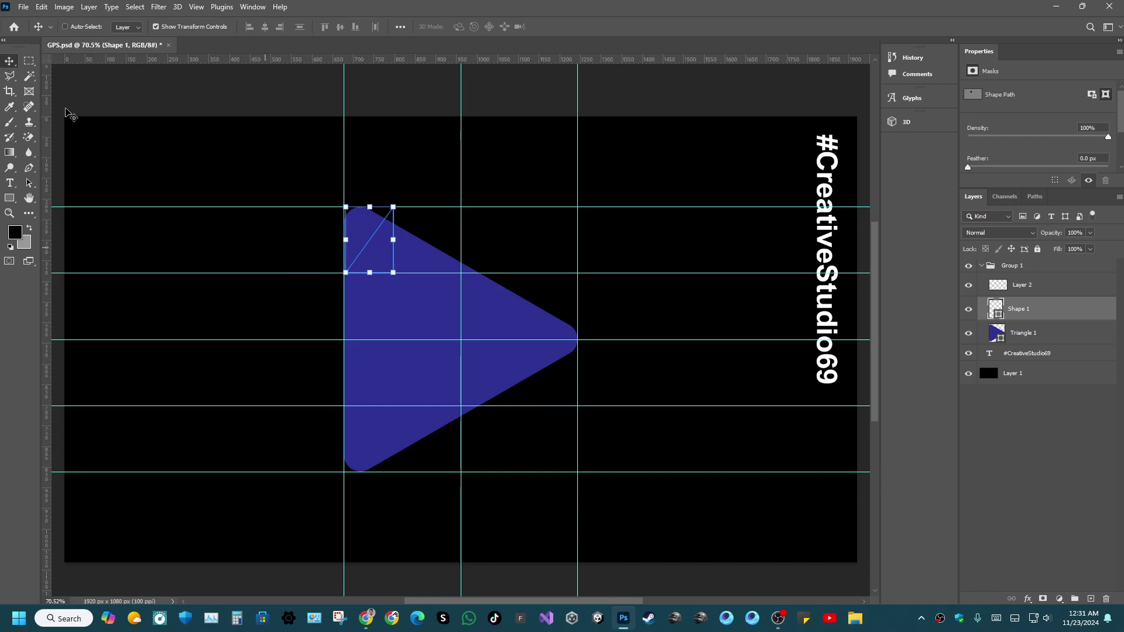
Fill the small right triangle with the recently used dark crimson and place its layer below the blue triangle.
key("u")
left_click(129, 27)
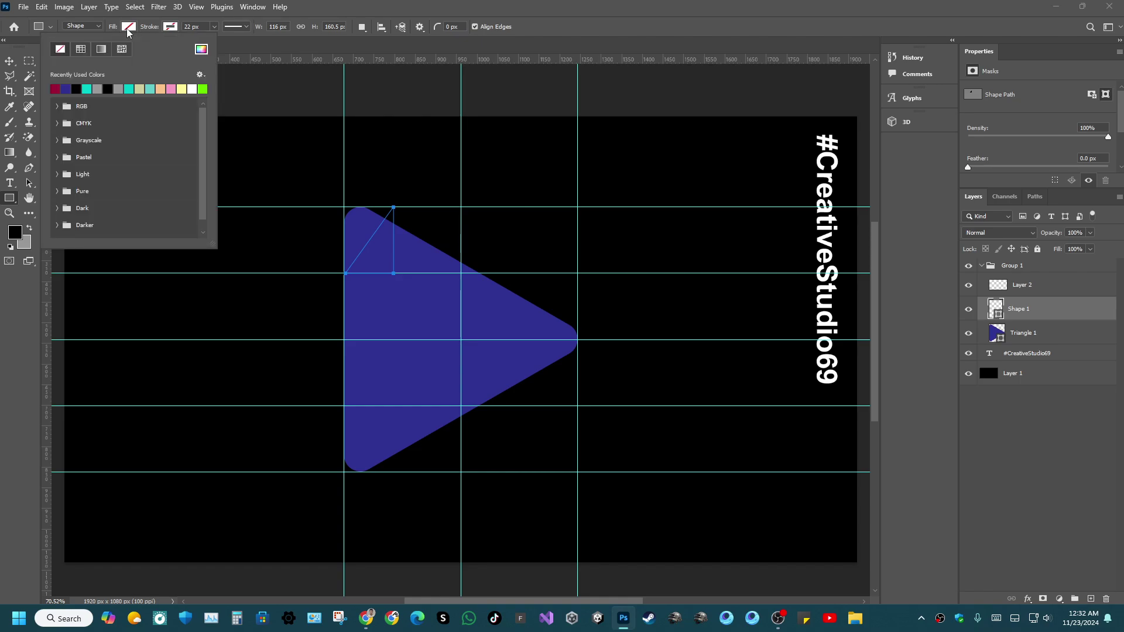
left_click(55, 88)
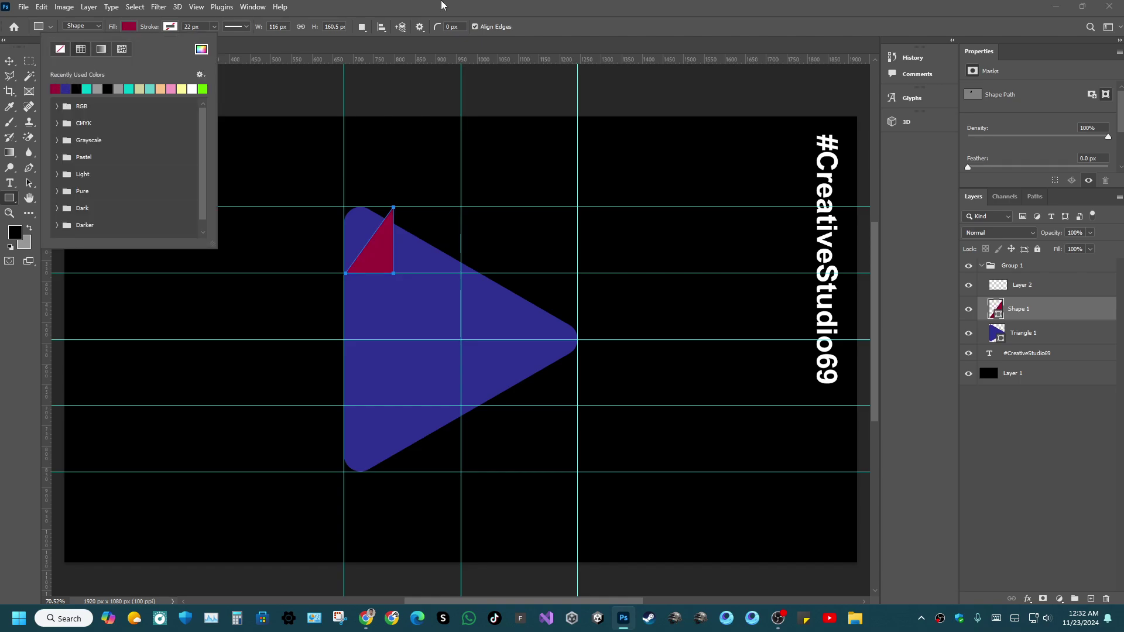
key("Return")
left_click_drag(1032, 315, 1034, 345)
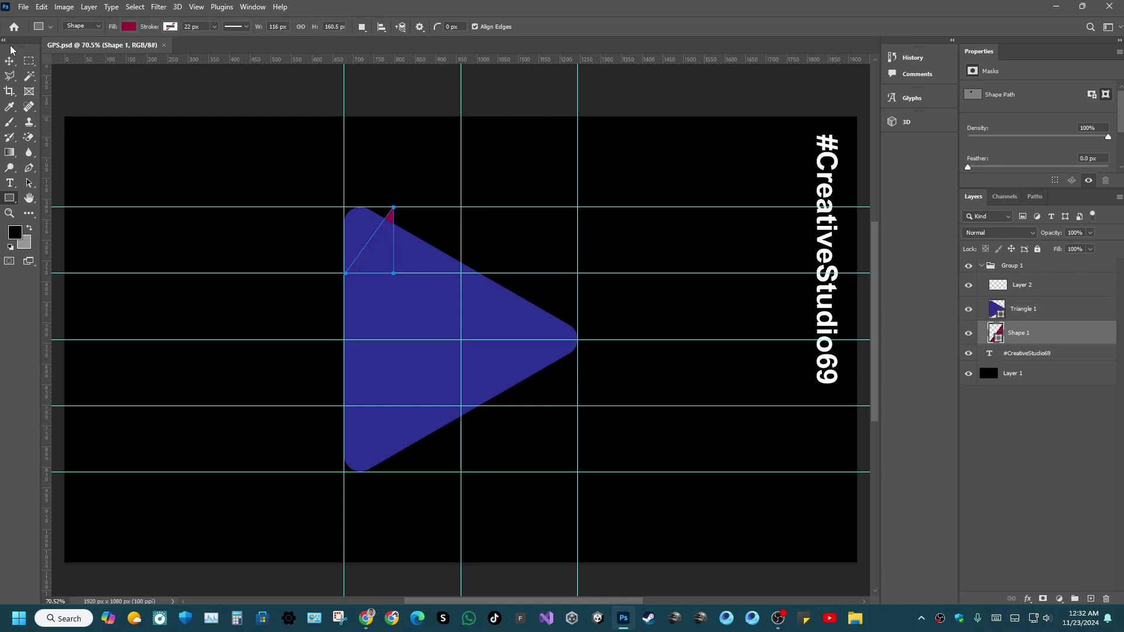
Hide the blue triangle, try a new curved pen path across the crimson shape, and delete that path.
left_click(28, 61)
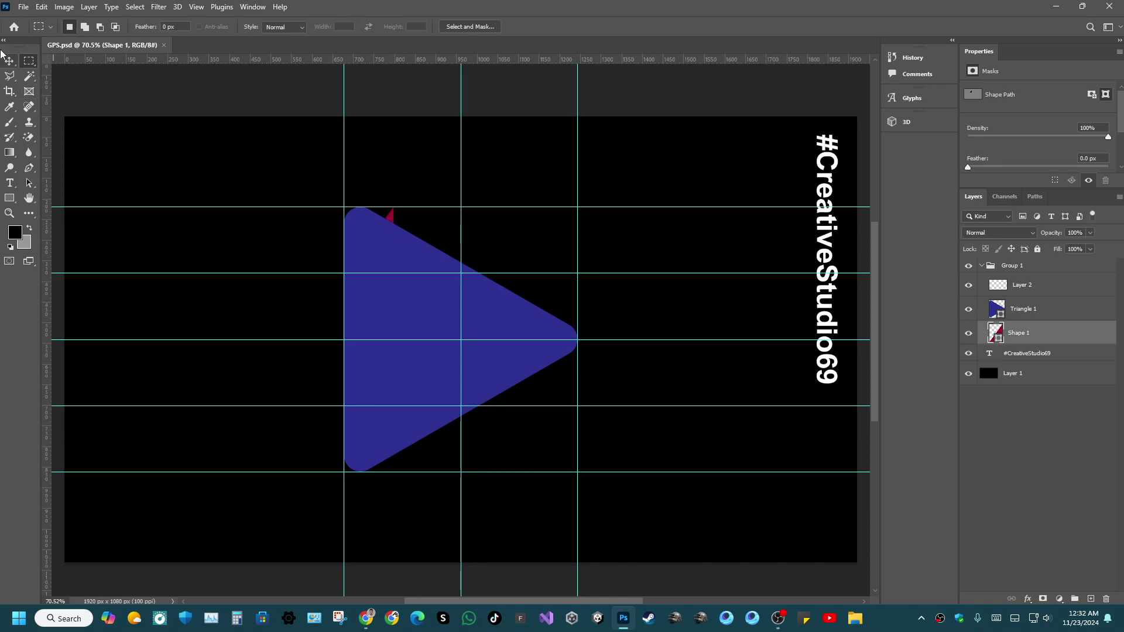
left_click(12, 62)
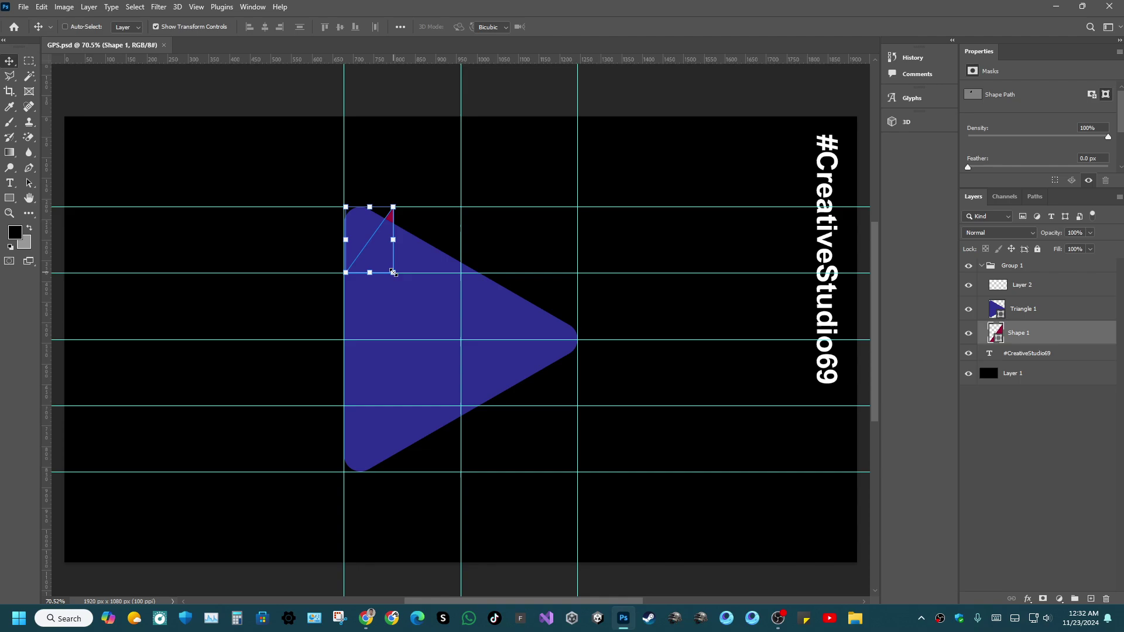
key("ctrl+t")
left_click(968, 309)
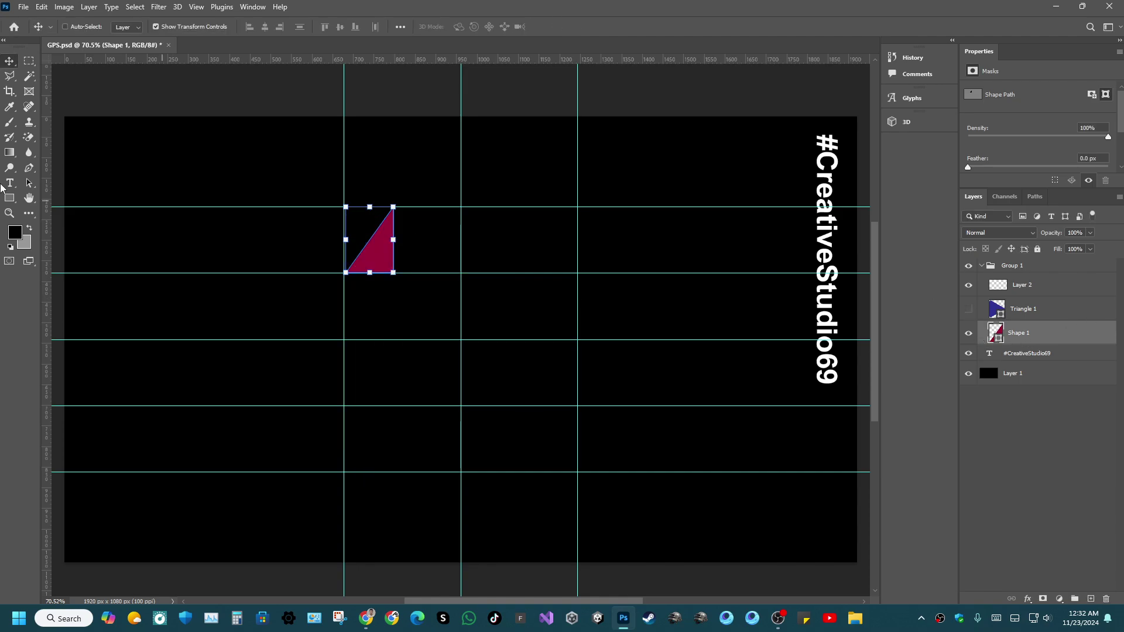
left_click(29, 168)
left_click(431, 188)
left_click(492, 130)
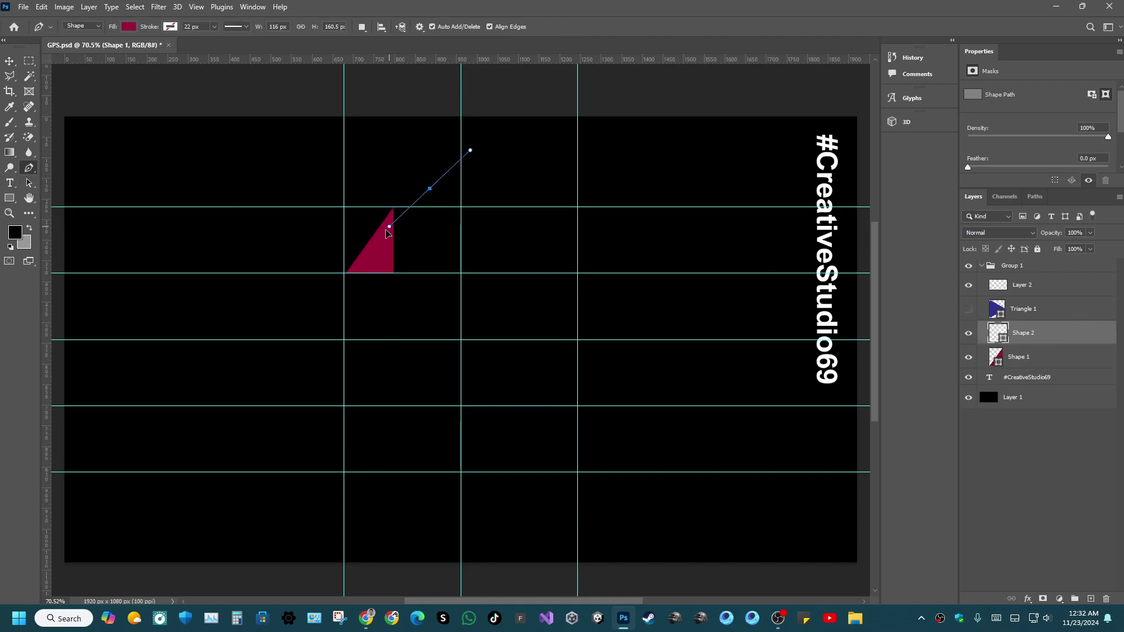
left_click(367, 247)
key("Delete")
key("Delete")
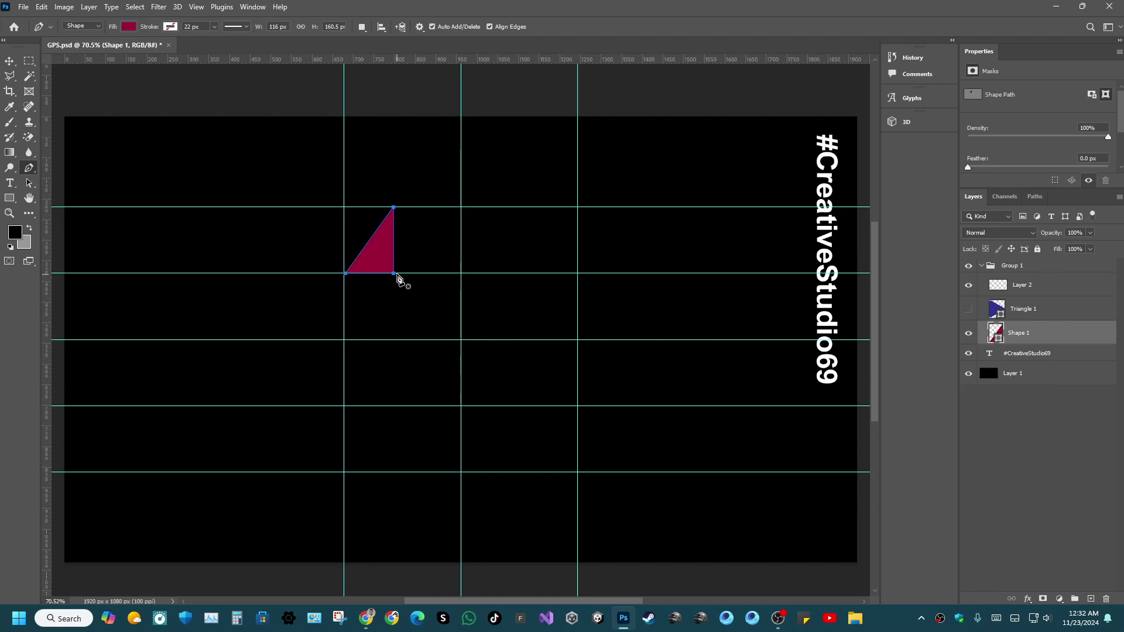
Try curving the crimson shape's lower right corner outward, compare it with the blue triangle shown, and undo the curve.
left_click_drag(397, 279, 466, 323)
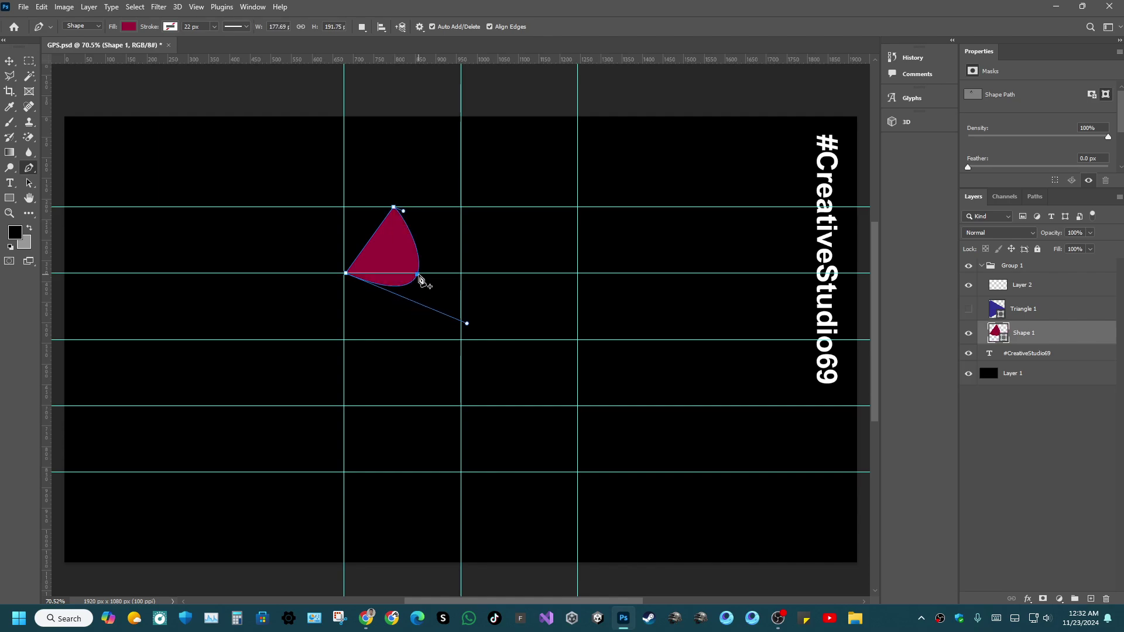
left_click(969, 311)
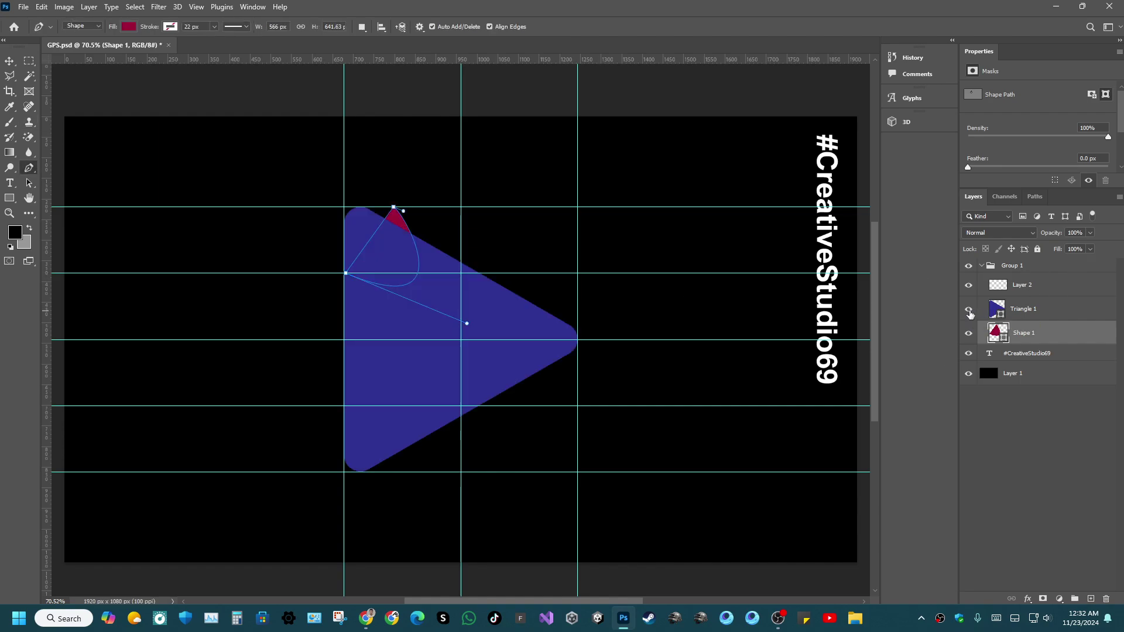
left_click(968, 310)
key("ctrl+z")
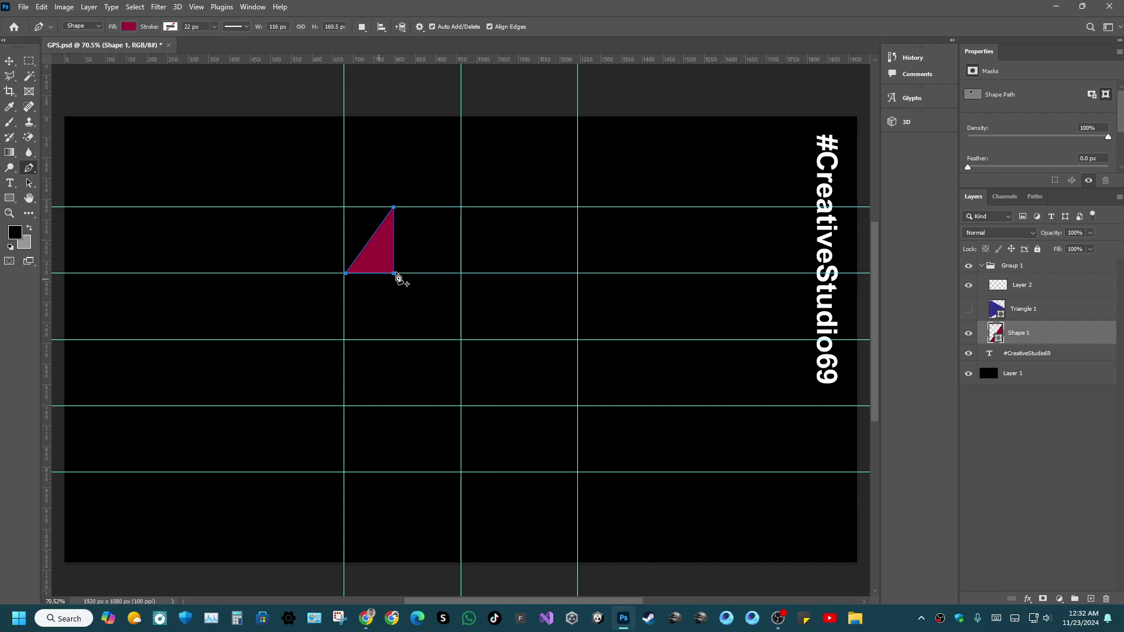
Try shifting the crimson shape's lower right anchor with the Curvature Pen, return it to its place, and show the blue triangle again.
right_click(29, 169)
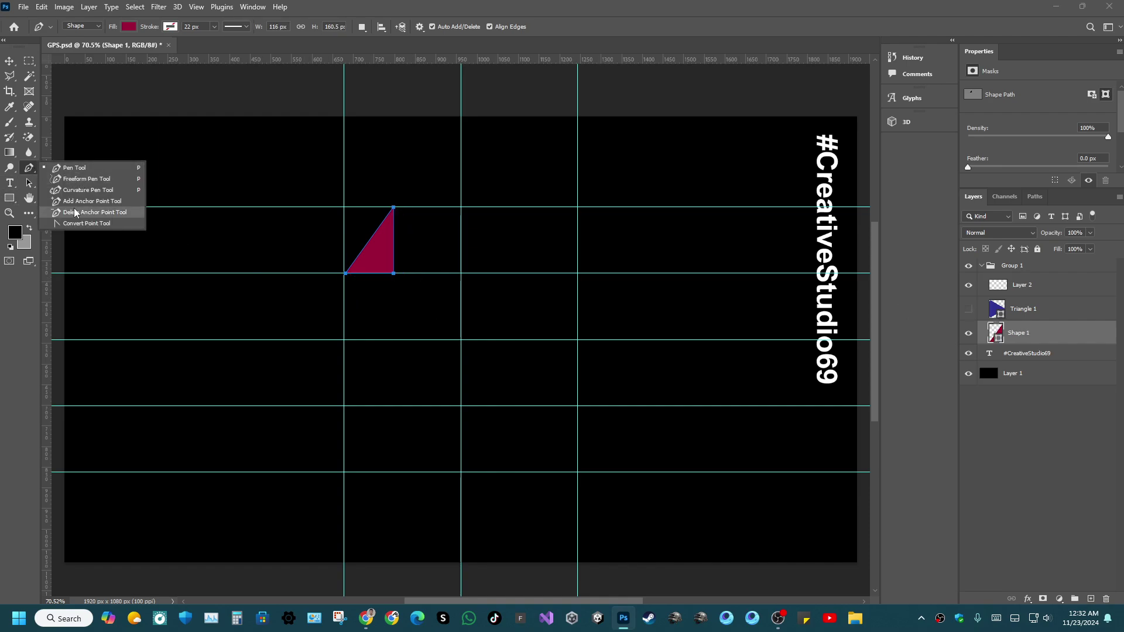
left_click(71, 227)
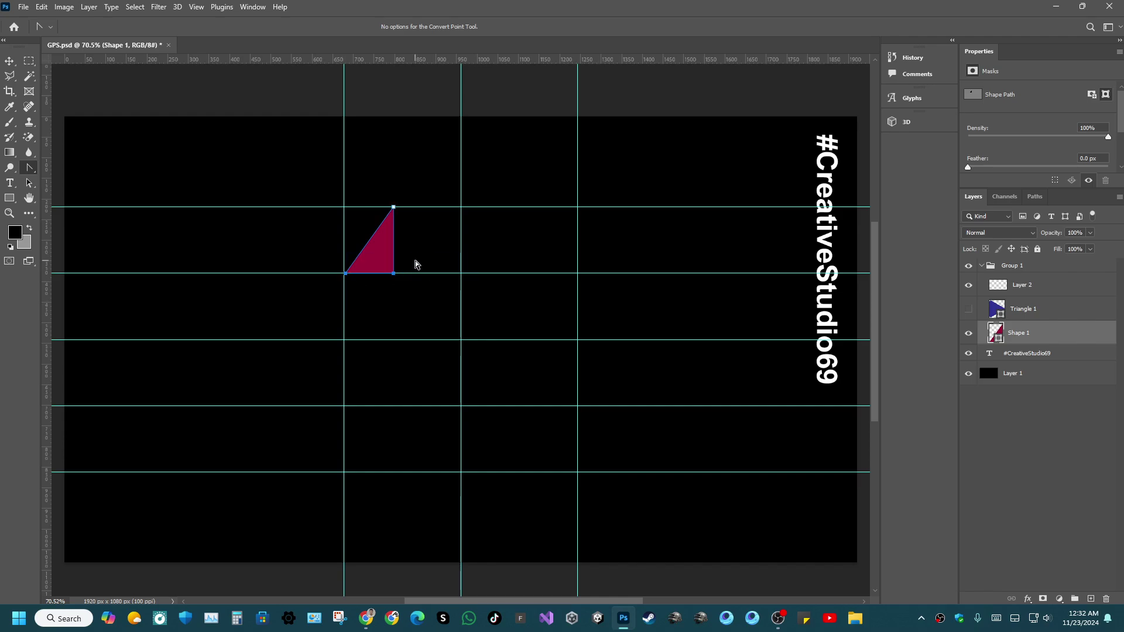
right_click(29, 169)
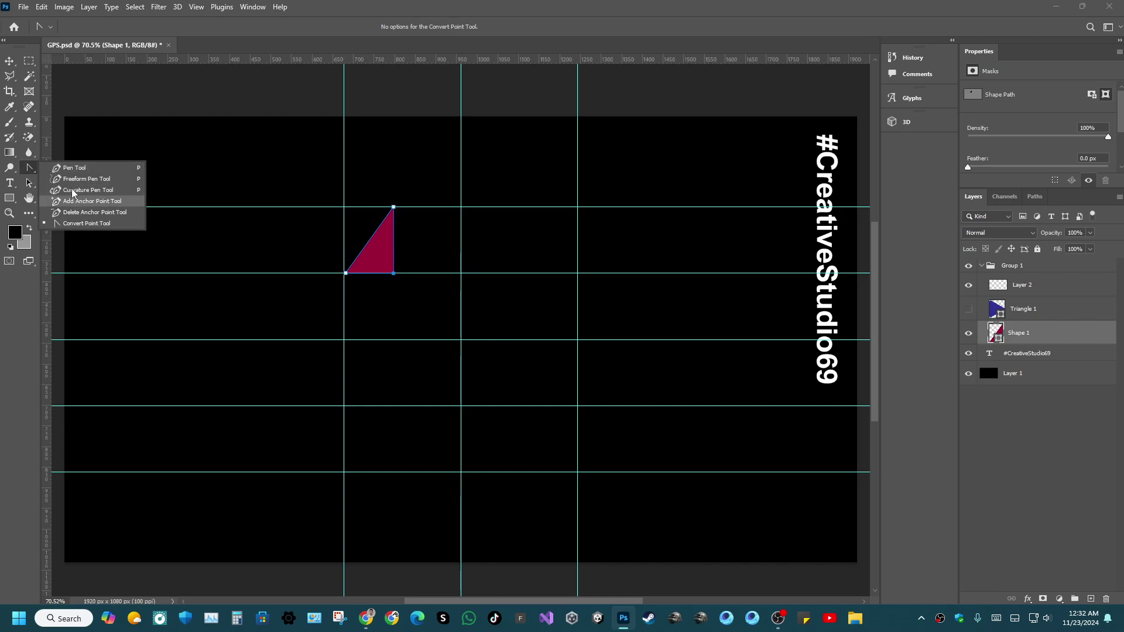
left_click(71, 227)
left_click_drag(394, 274, 410, 279)
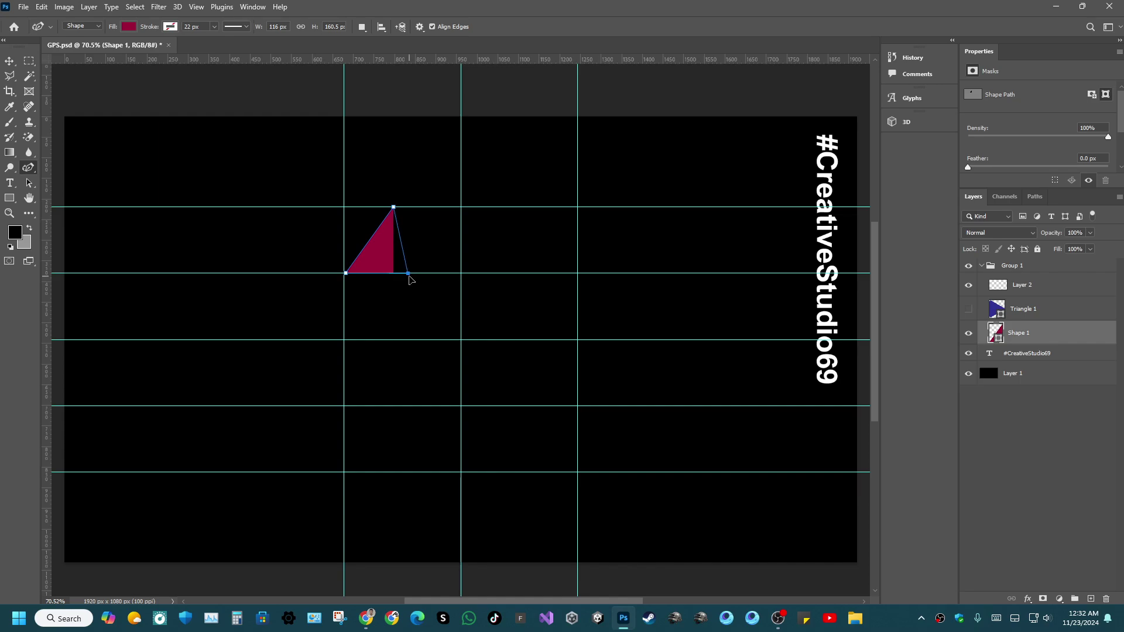
mouse_move(410, 280)
left_mouse_down()
mouse_move(374, 285)
mouse_move(393, 286)
left_mouse_up()
left_click(968, 309)
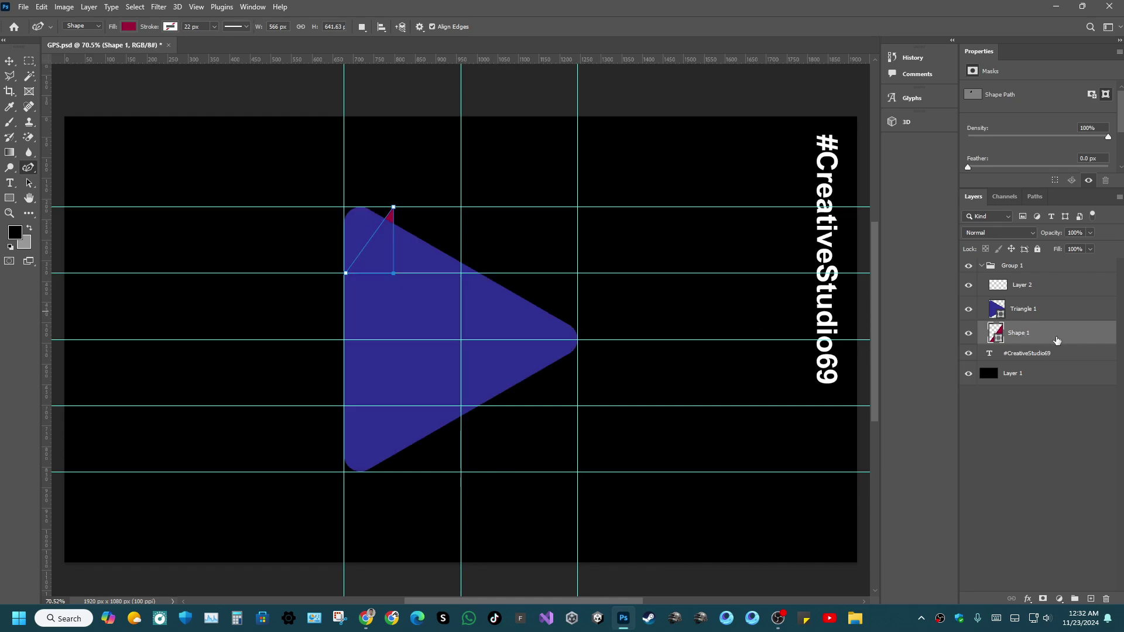
Add an empty layer between the blue triangle and the crimson shape, and reselect the crimson shape's layer.
left_click(1090, 598)
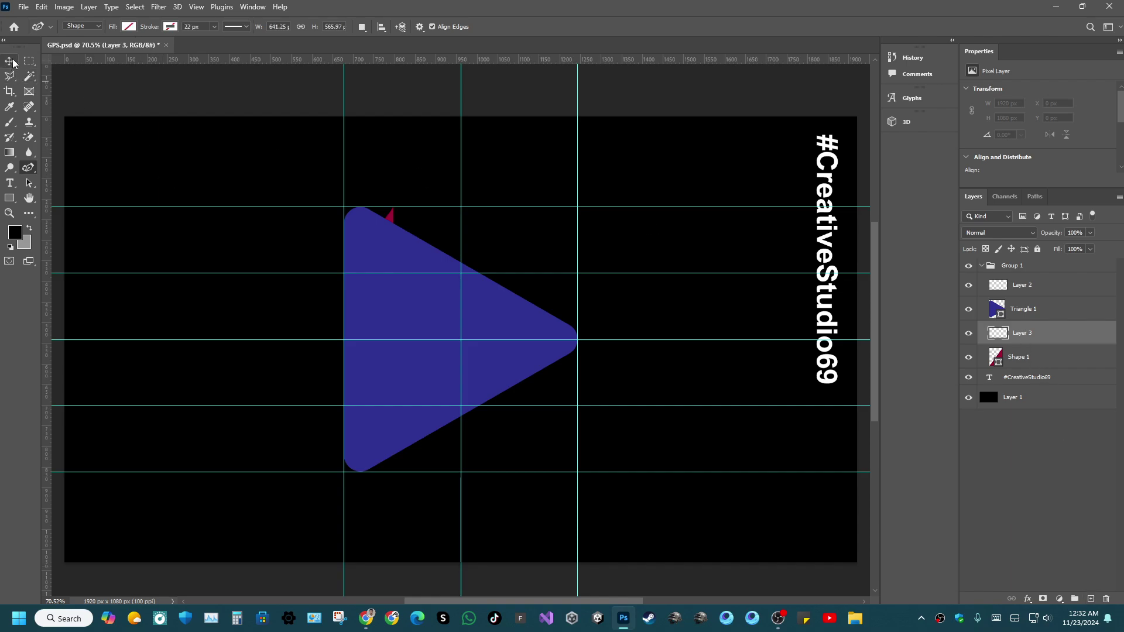
left_click(1019, 356)
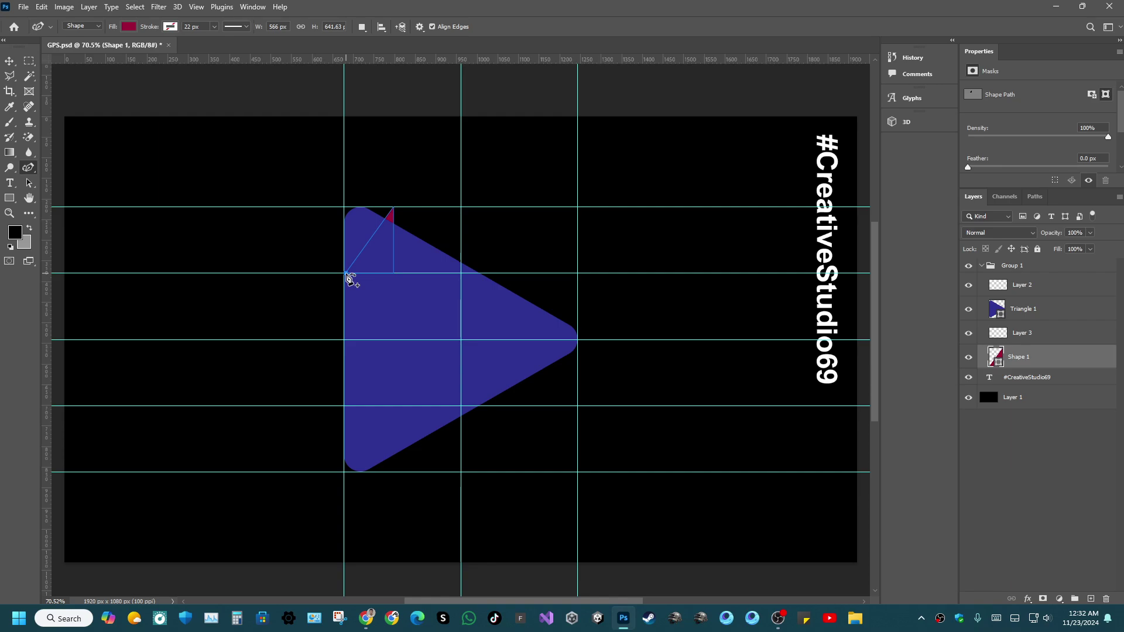
Hide the blue triangle and place a path anchor at the crimson shape's lower left corner on the empty layer below the triangle.
left_click(1019, 334)
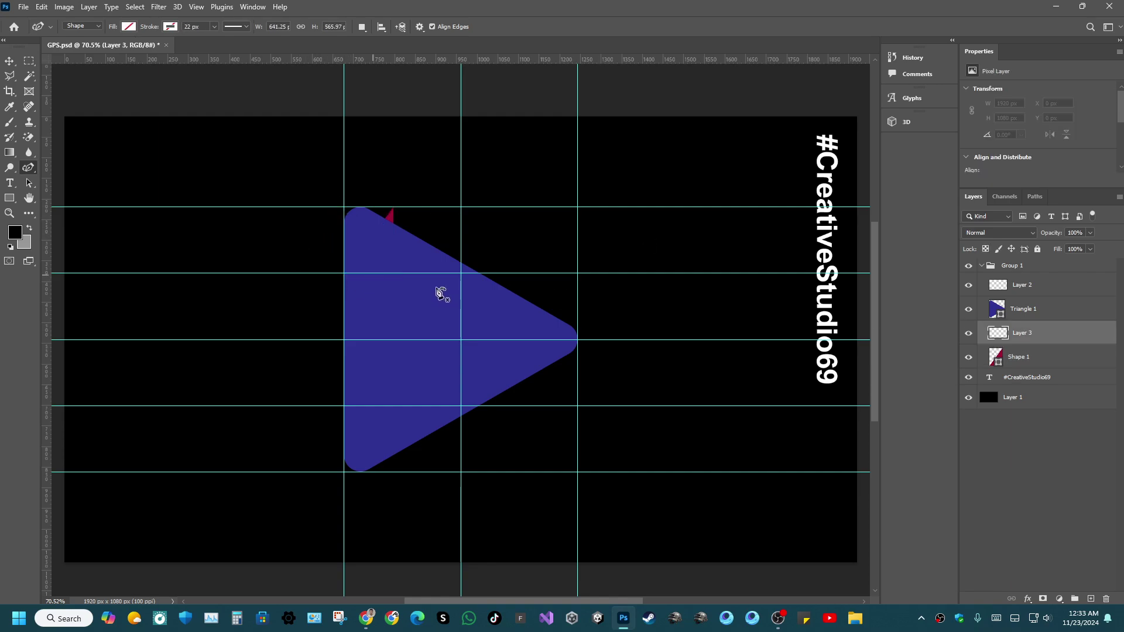
left_click(971, 311)
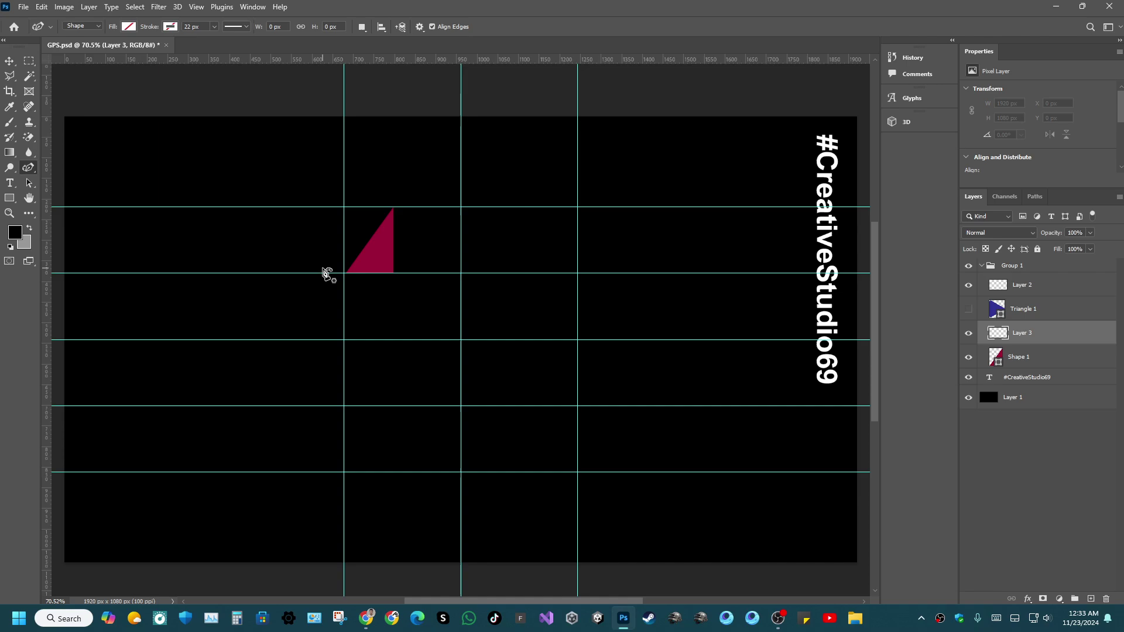
left_click(345, 273)
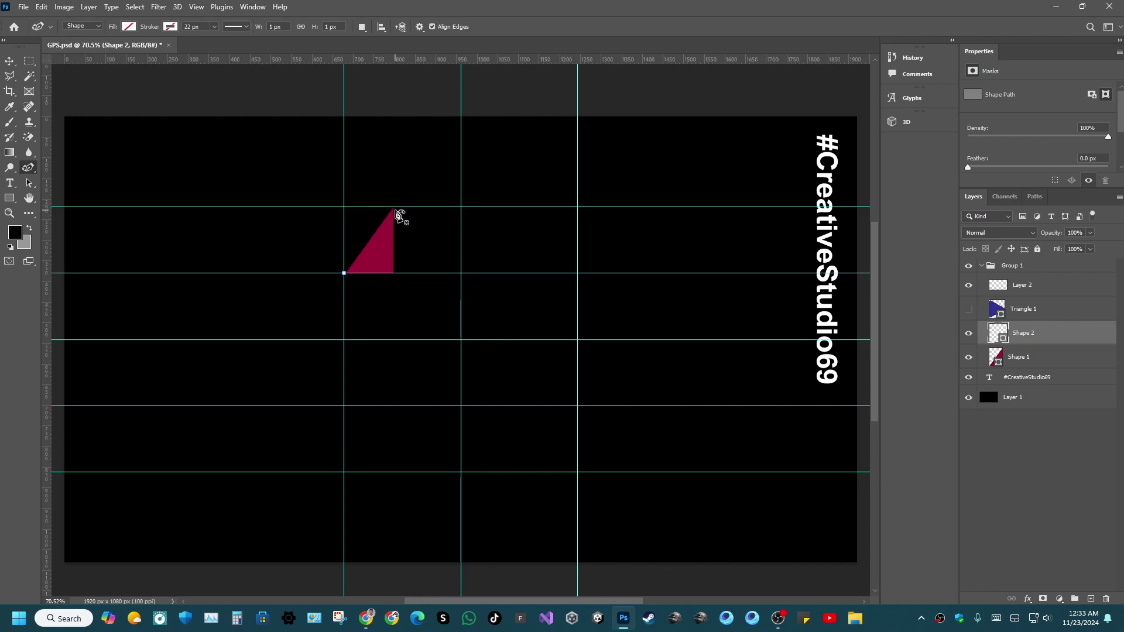
Start a straight-edged lightning bolt path at the crimson shape's top corner, through the middle vertical guide and the centre horizontal guide, ending at an outer right point.
left_click(396, 207)
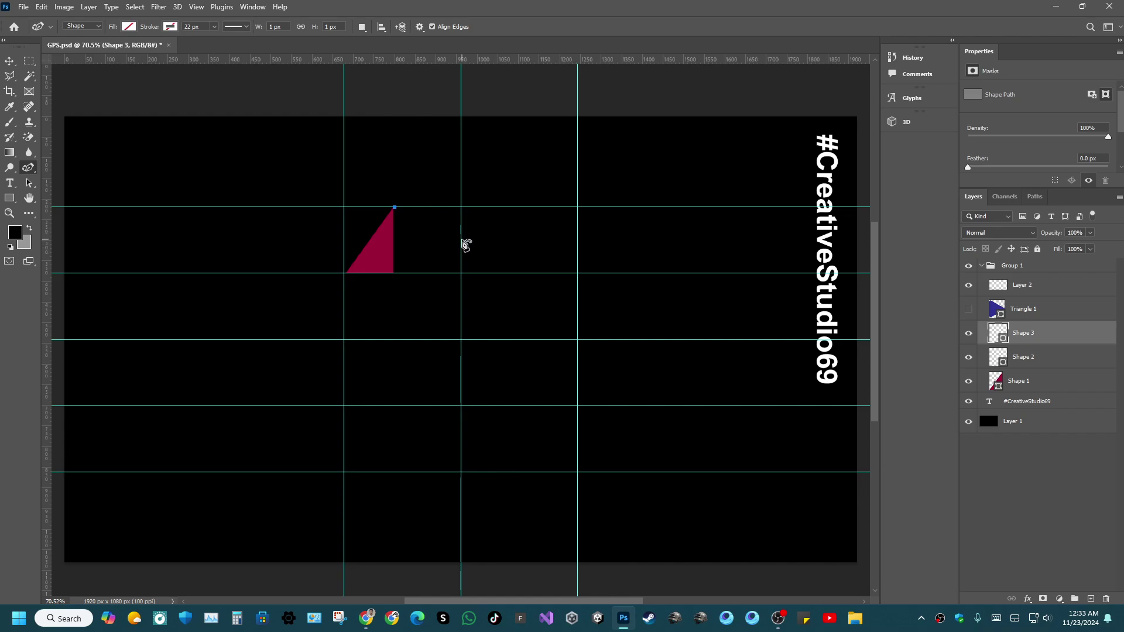
left_click(462, 240)
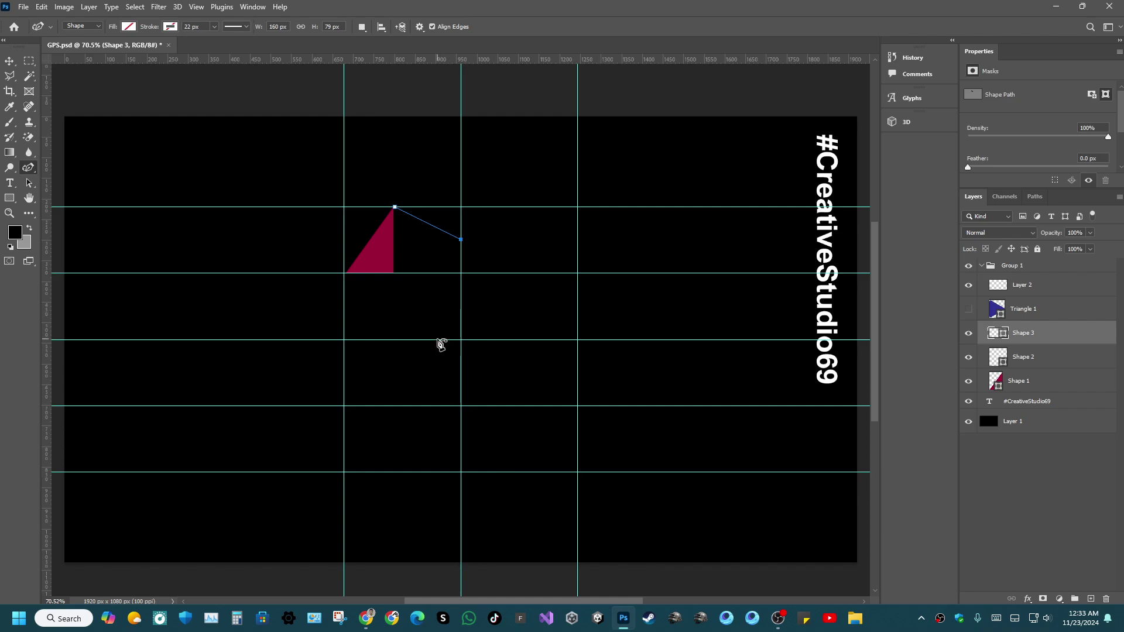
left_click(439, 339)
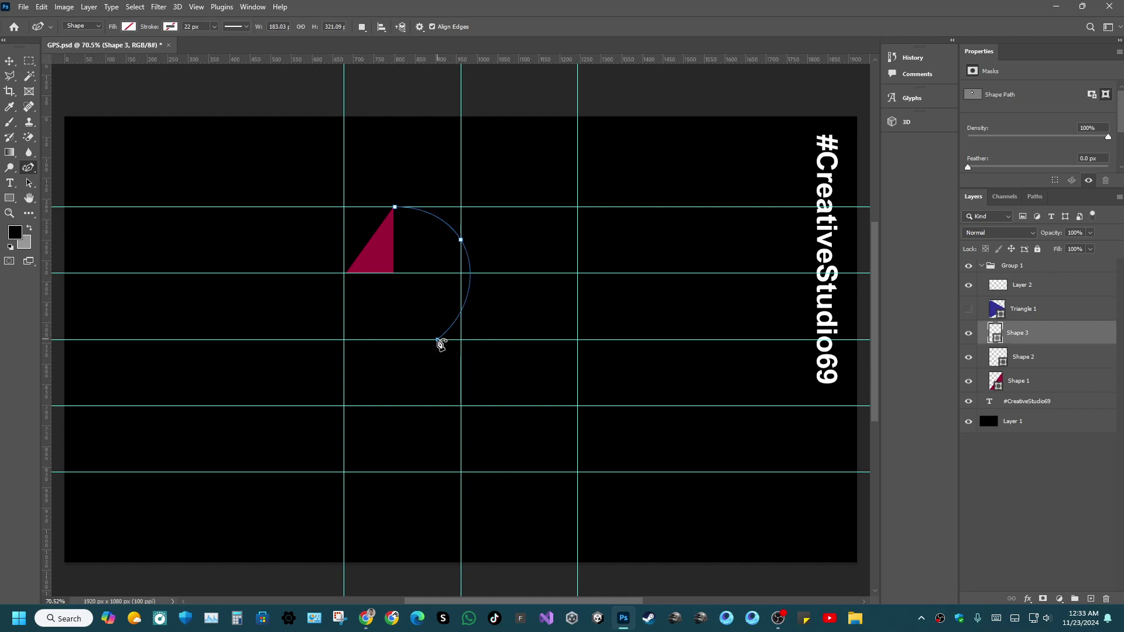
key("ctrl+z")
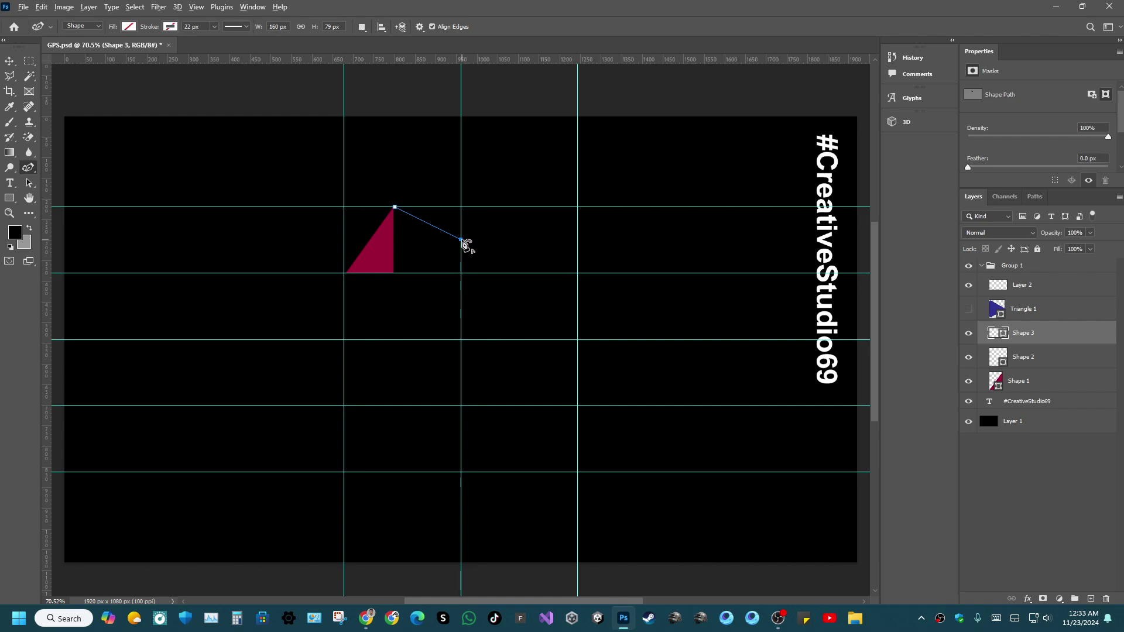
left_click(438, 340)
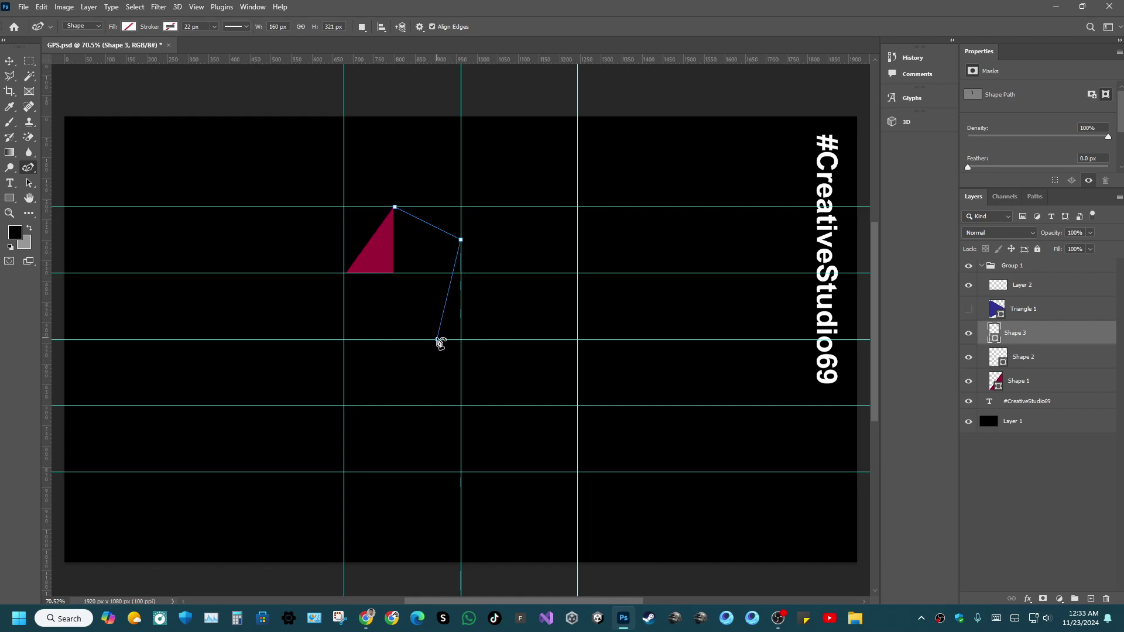
key("ctrl+z")
left_click(433, 340)
left_click(514, 327)
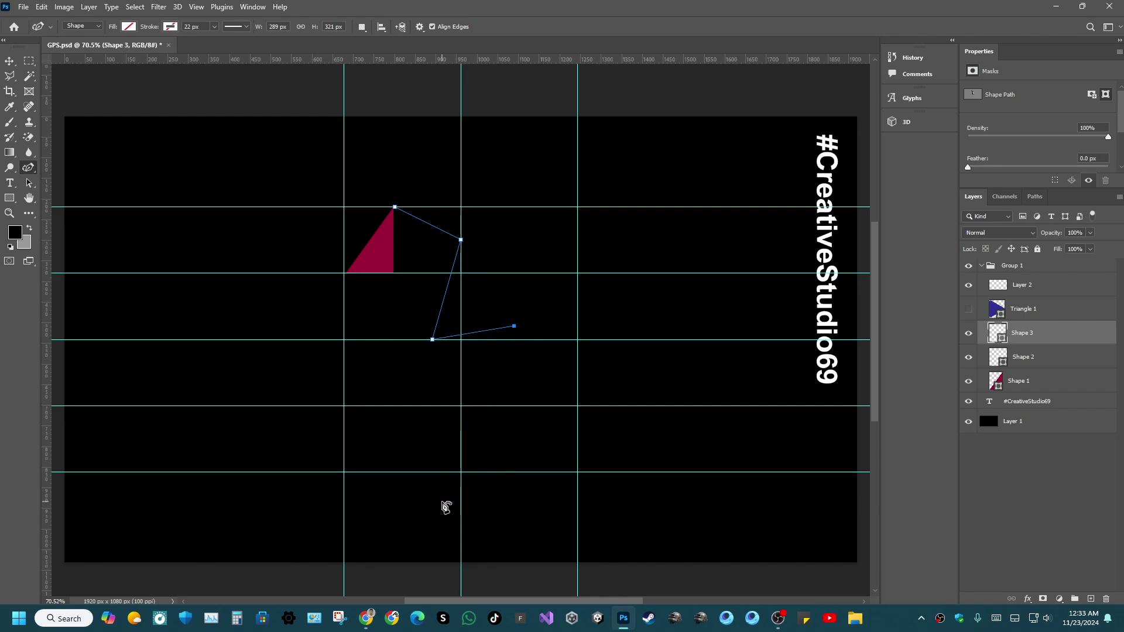
Place the bolt's bottom tip as a corner point below the lowest guide, undoing and repositioning it until the edge is straight.
left_click(446, 507)
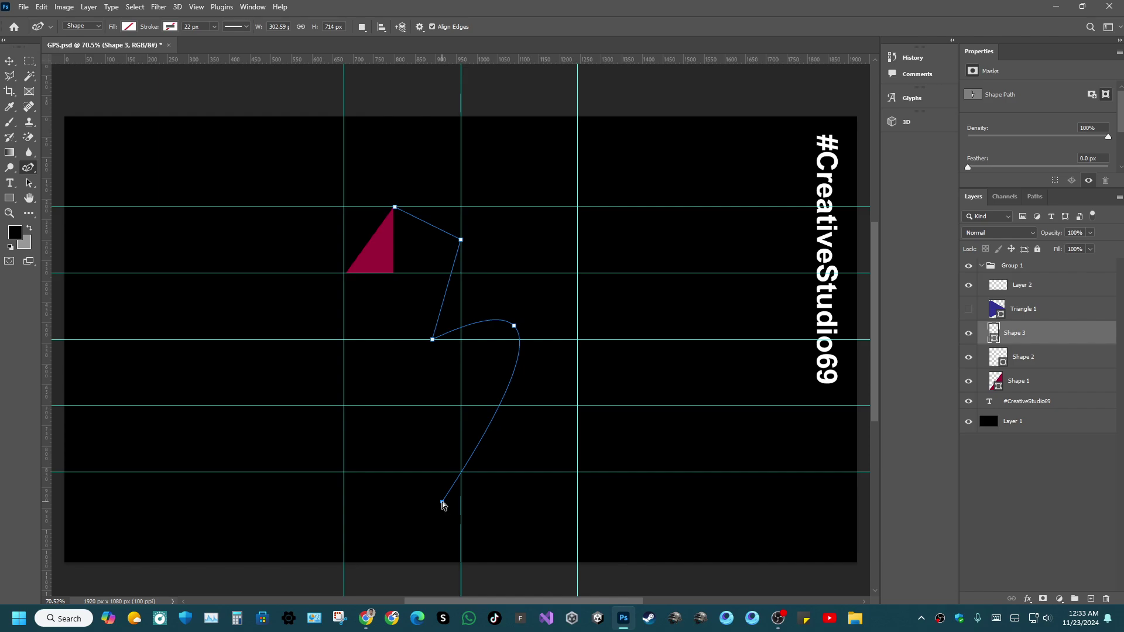
key("ctrl+z")
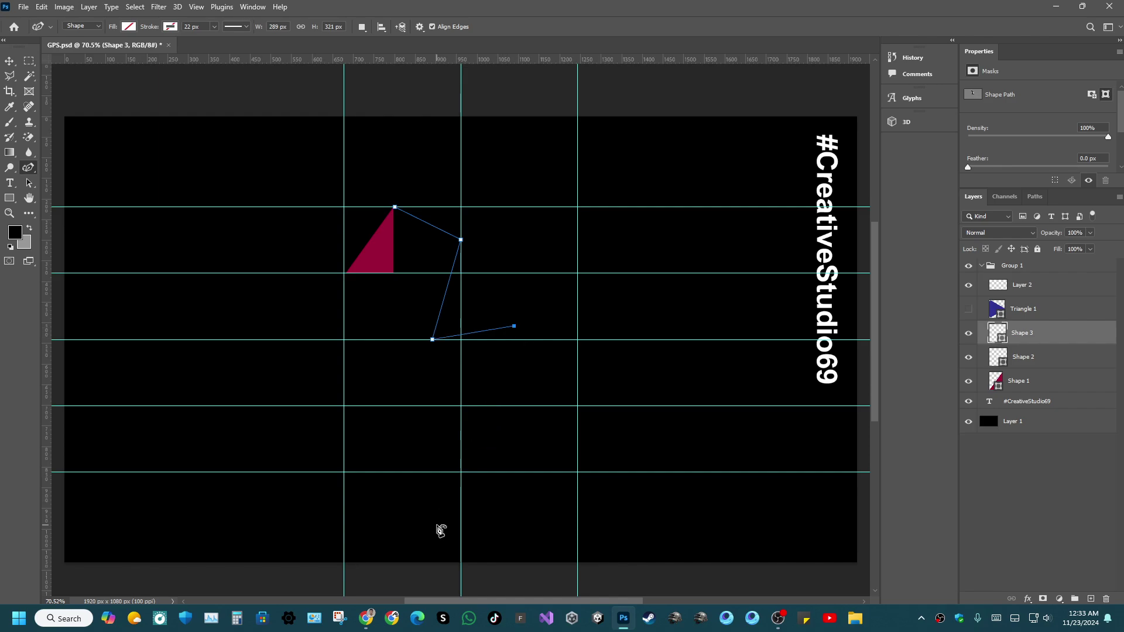
left_click(437, 525)
key("ctrl+z")
left_click(447, 525)
key("ctrl+z")
left_click(443, 525)
key("ctrl+z")
left_click(441, 525)
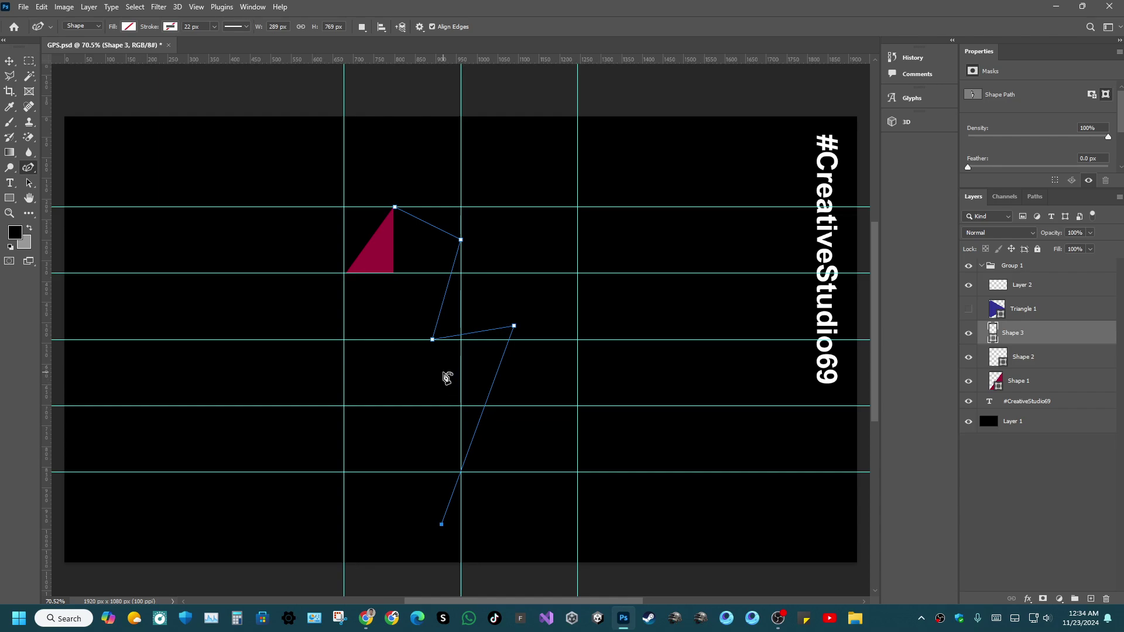
Complete the bolt outline with an inner notch and a left corner below the centre guide, and close it at the starting anchor.
left_click(443, 373)
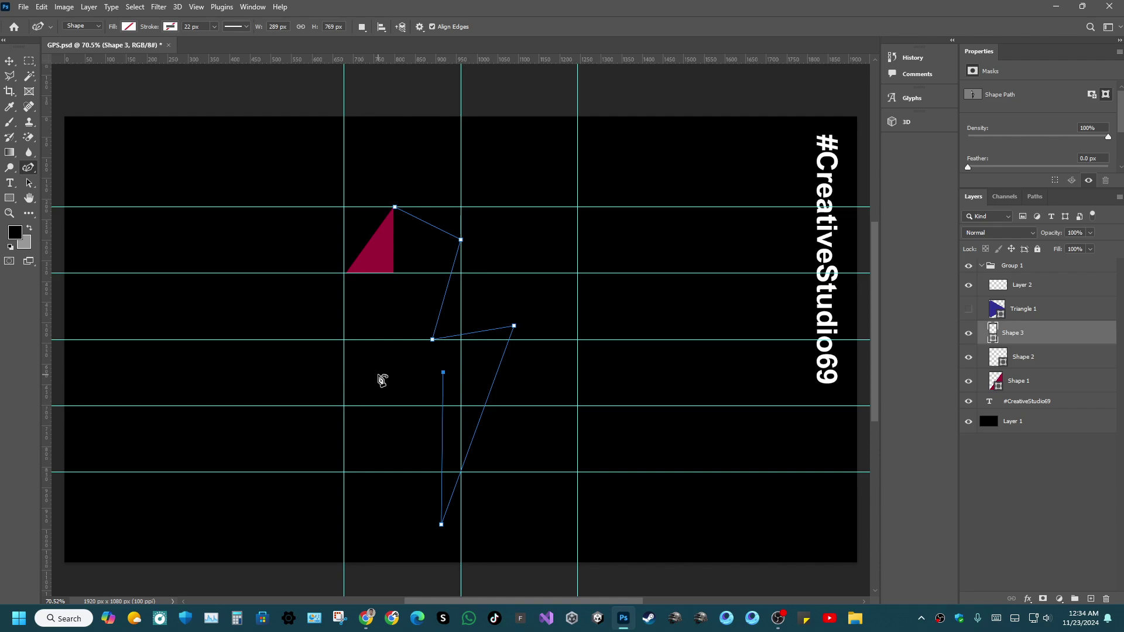
left_click(373, 374)
left_click(396, 208)
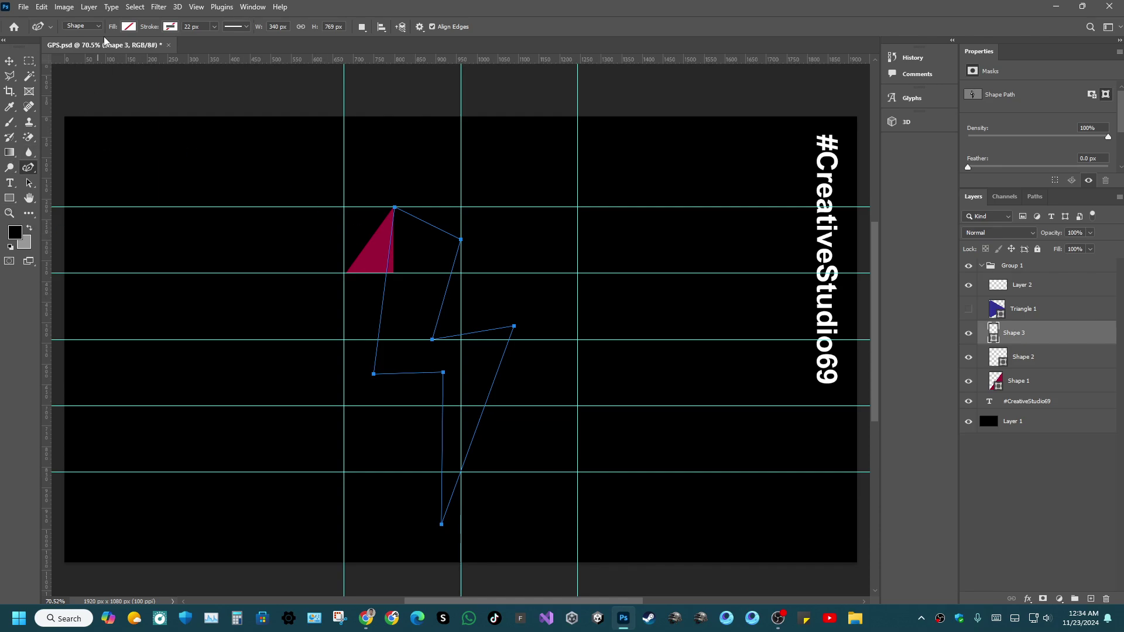
Enlarge the fill swatch list, expand the Pale, Darker, Dark and Pure groups, and fill the bolt with Pure Yellow.
left_click(135, 28)
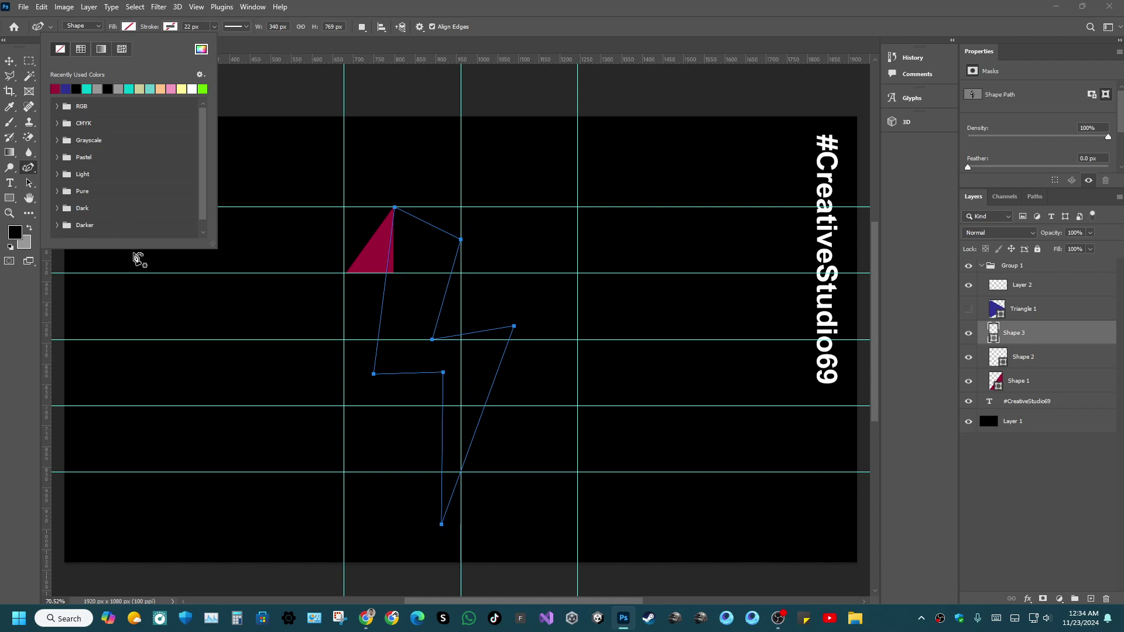
left_click_drag(212, 244, 213, 394)
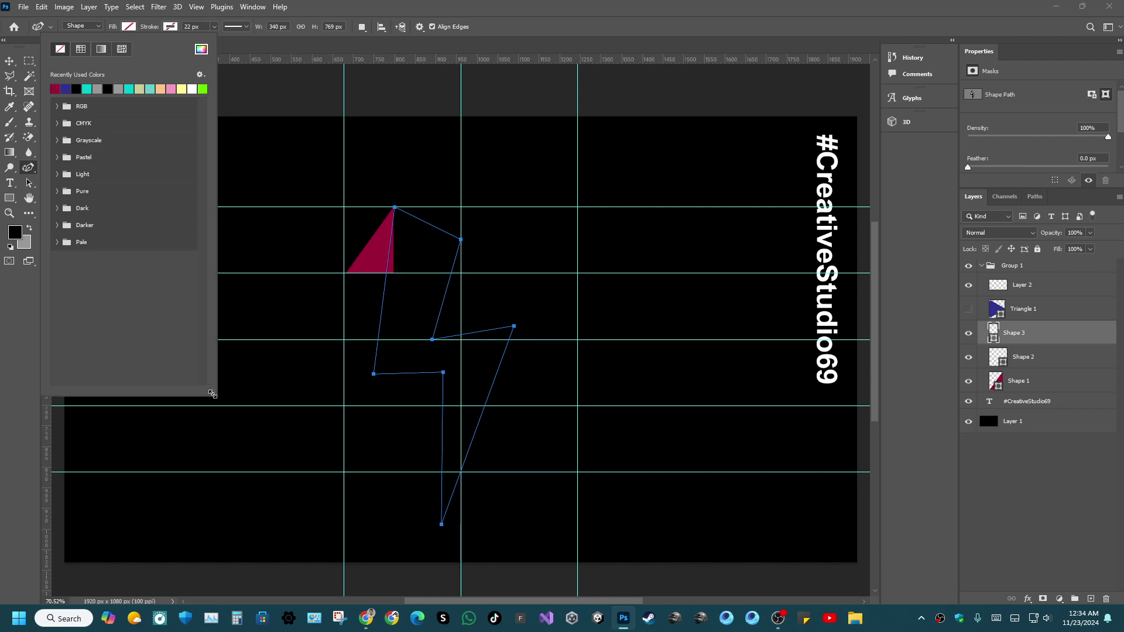
left_click(57, 243)
left_click(57, 226)
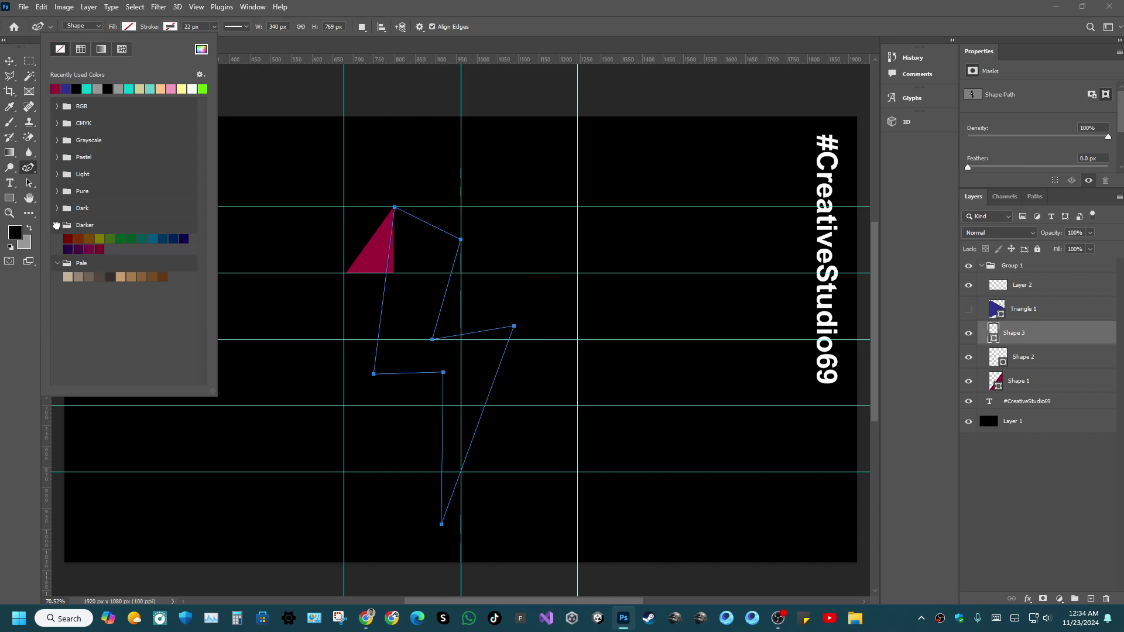
left_click(59, 209)
left_click(57, 192)
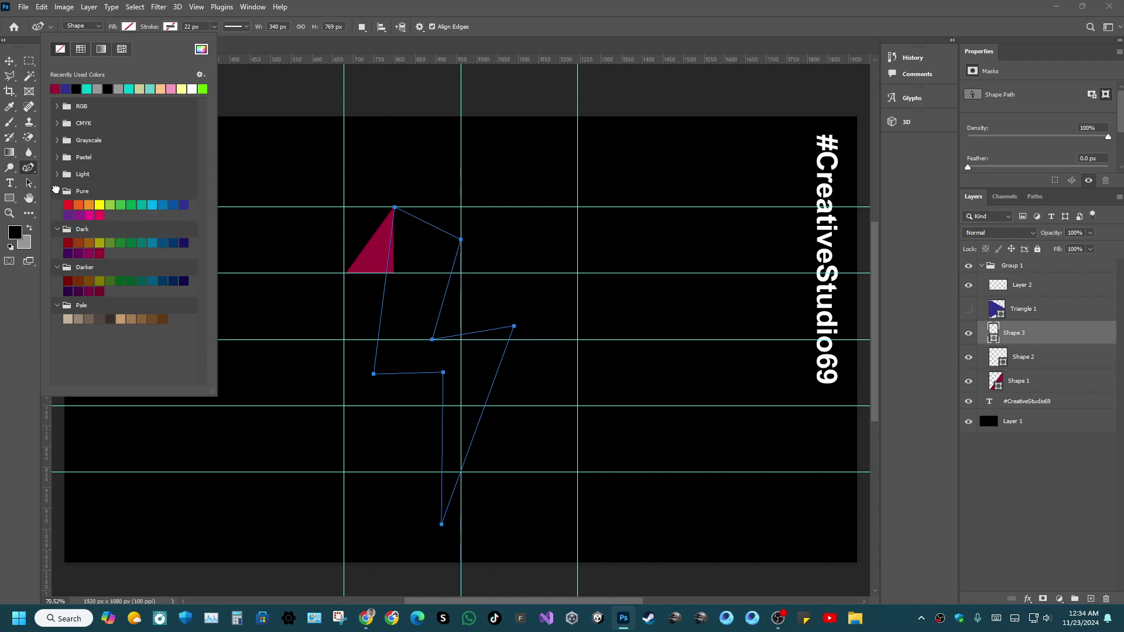
left_click(100, 205)
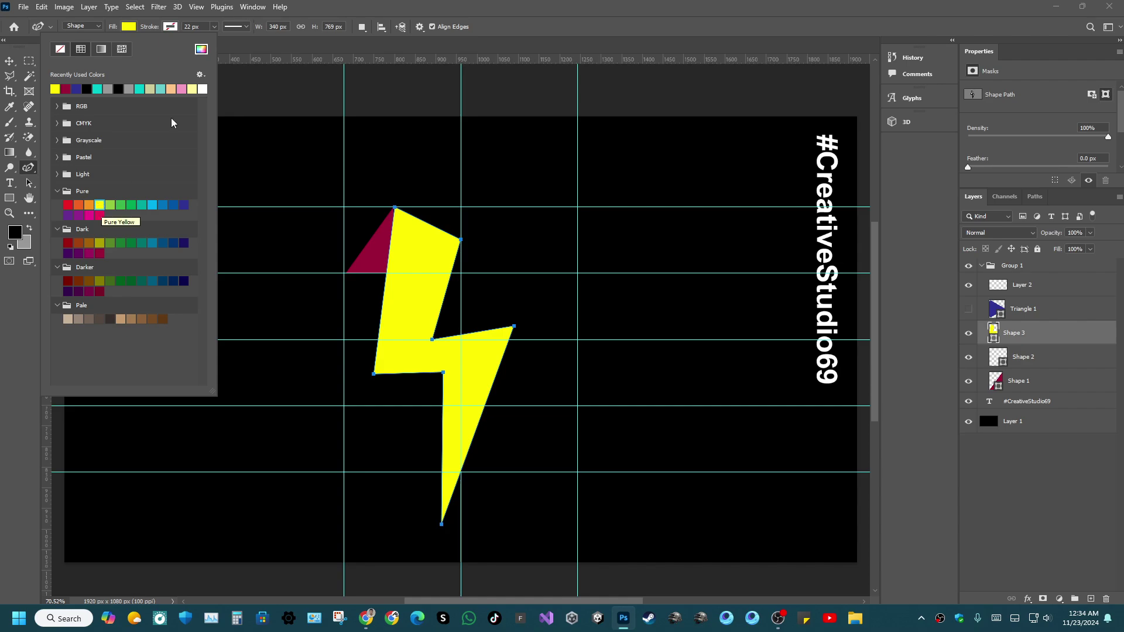
Try orange, light orange and light yellow fills on the bolt, and return its fill to Pure Yellow.
left_click(89, 205)
left_click(99, 205)
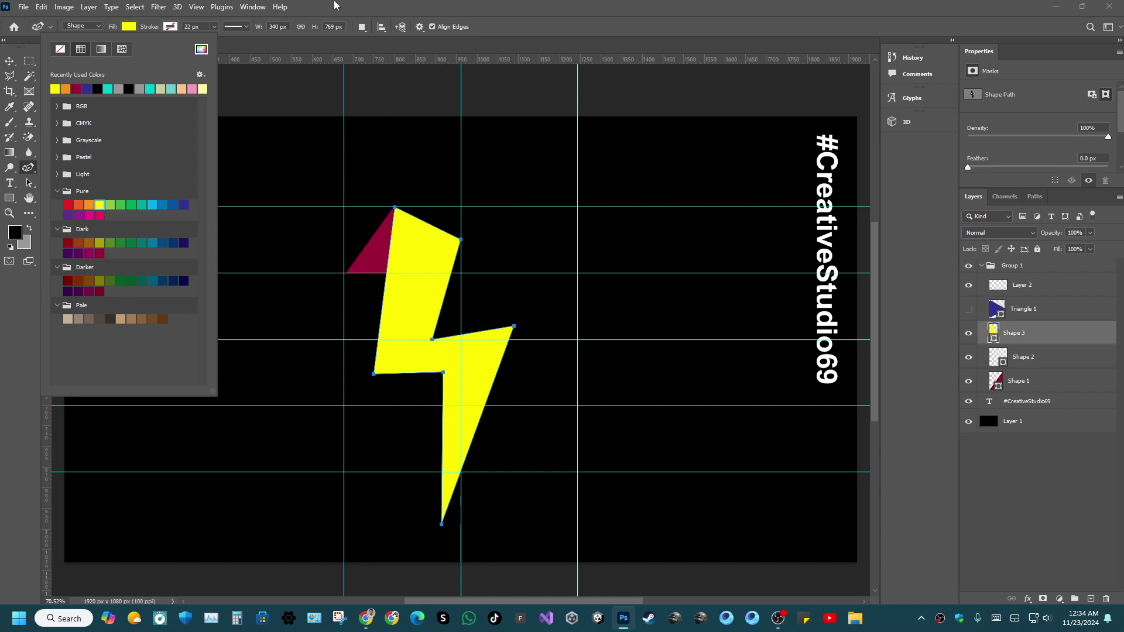
left_click(60, 174)
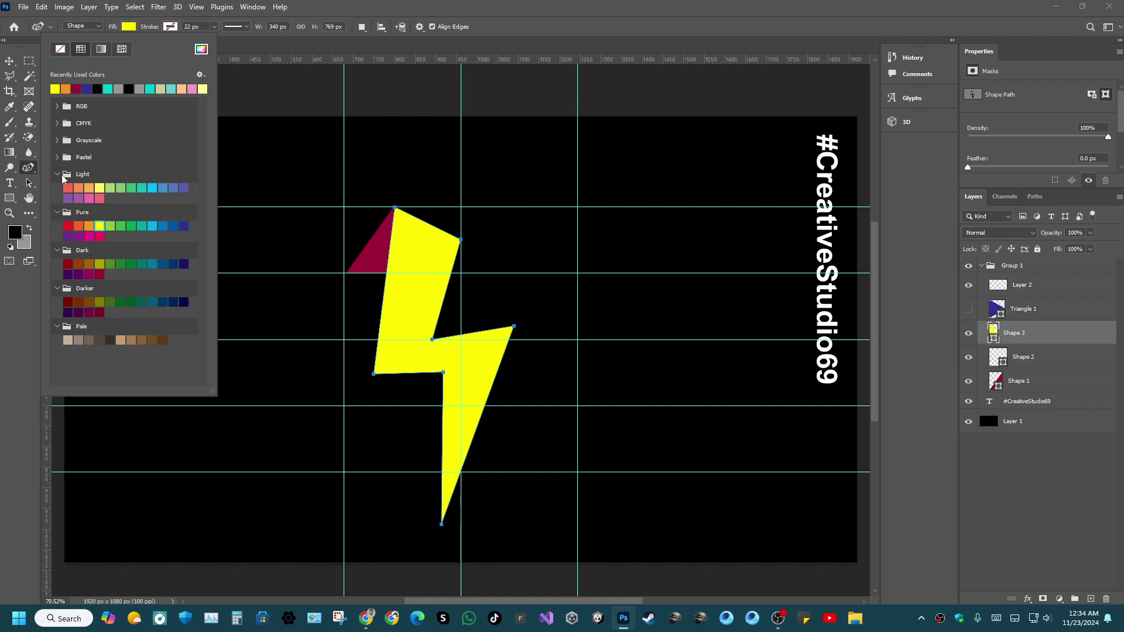
left_click(78, 188)
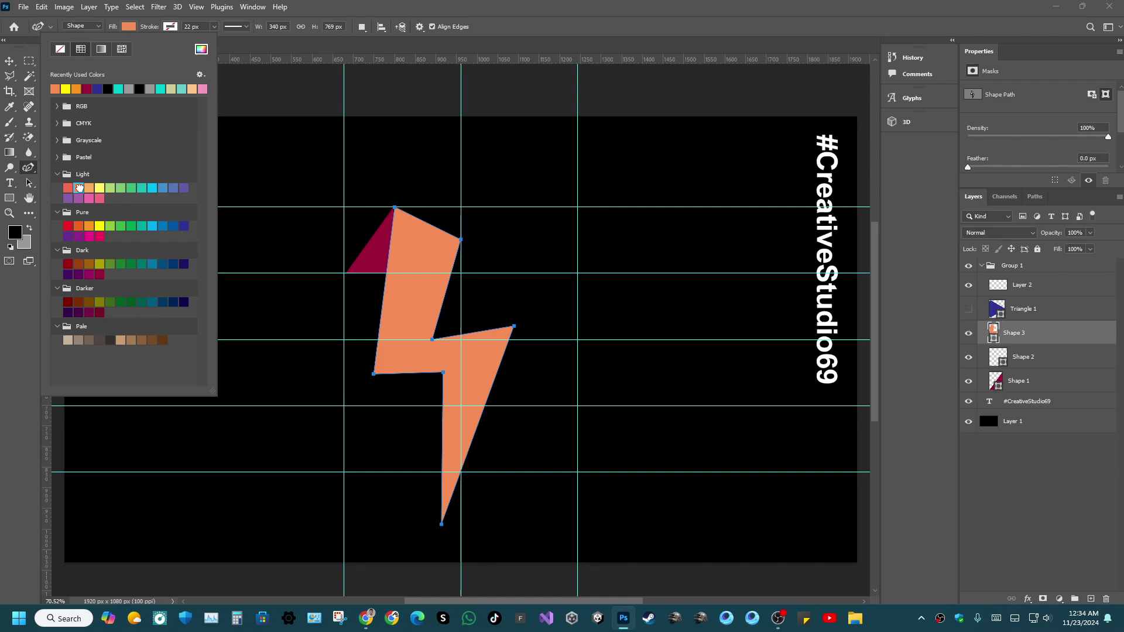
left_click(99, 188)
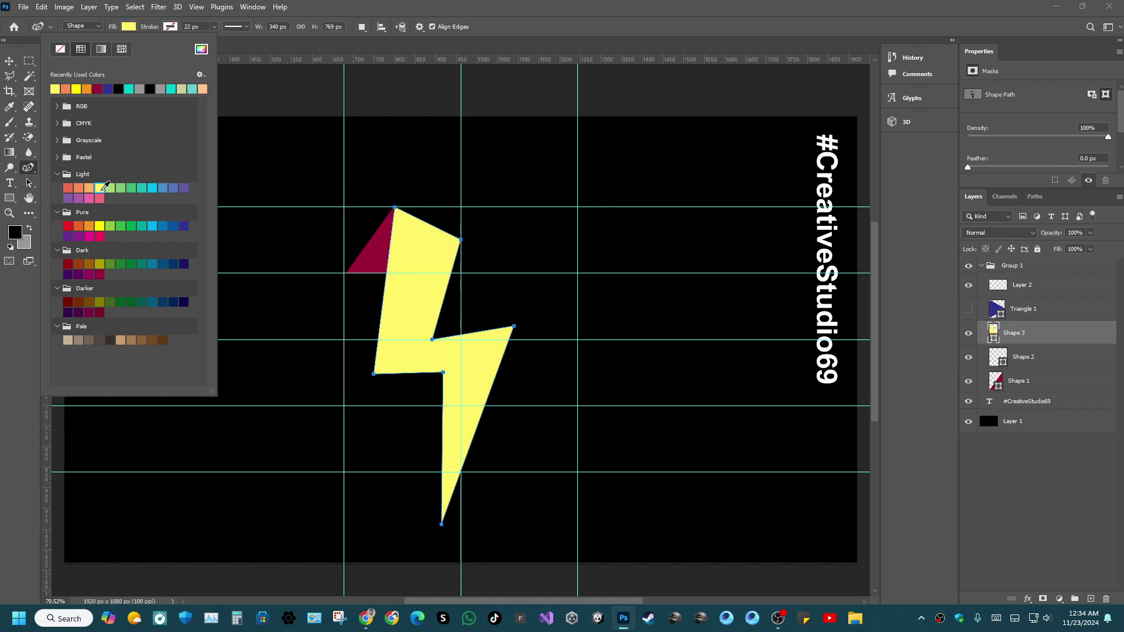
left_click(100, 226)
left_click(501, 5)
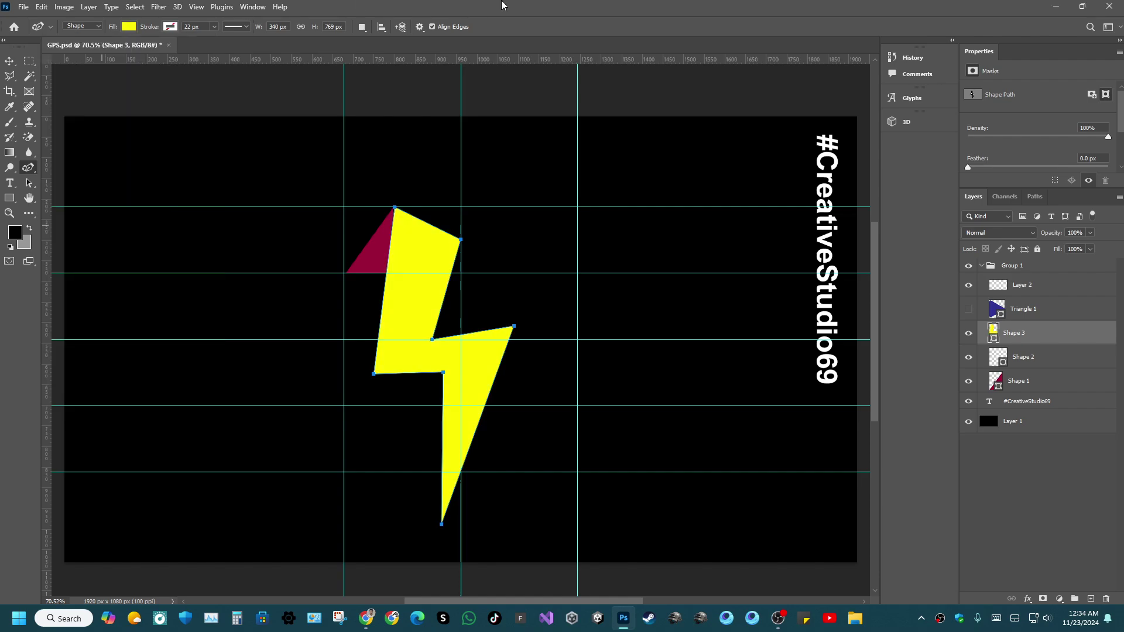
Show the blue triangle, and move the empty Shape 2 layer above it and hide that layer.
left_click(29, 61)
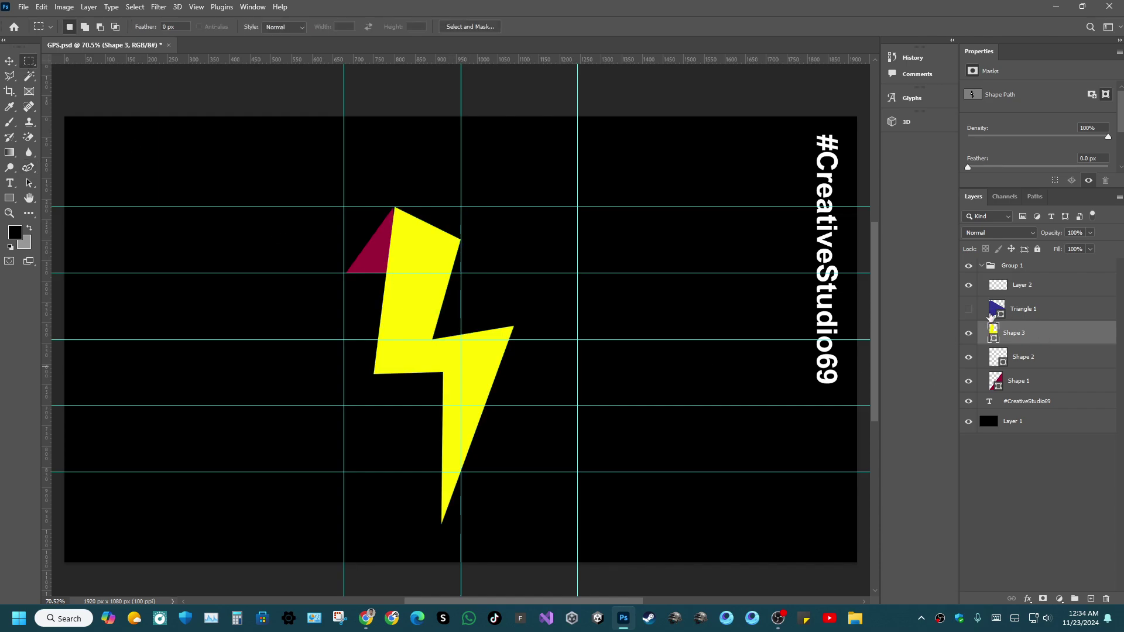
left_click(964, 309)
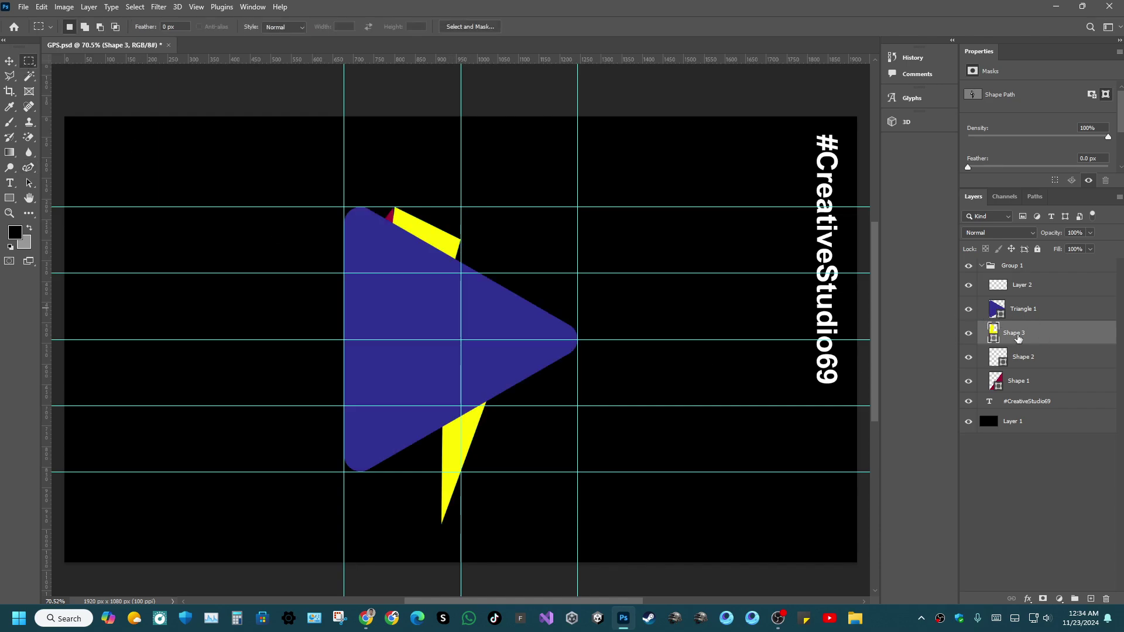
left_click(1024, 355)
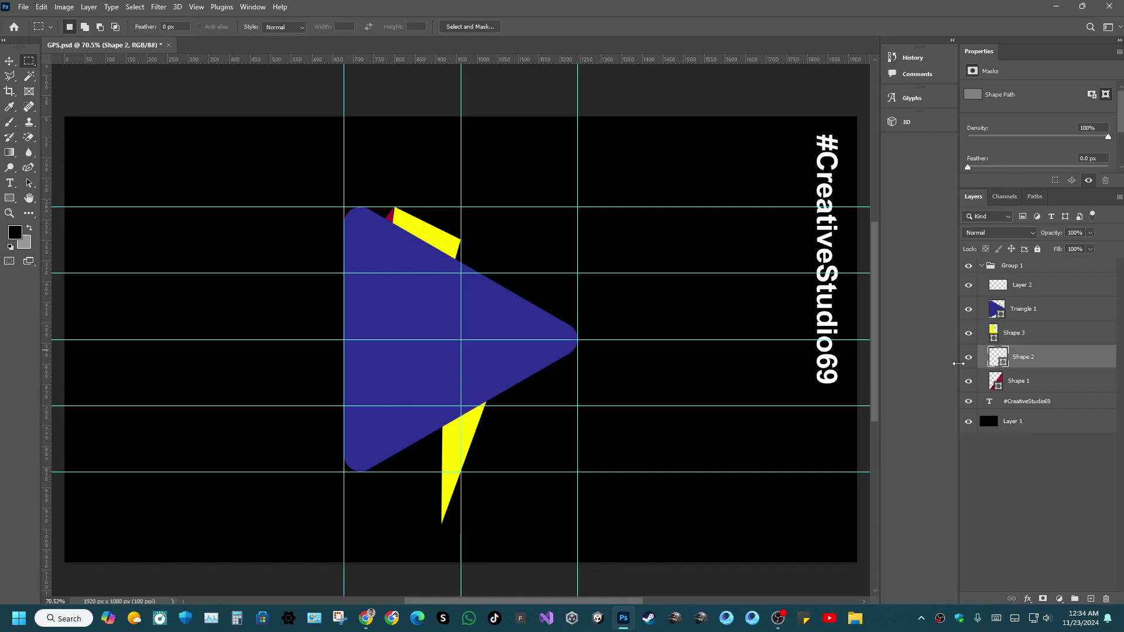
left_click(1023, 310)
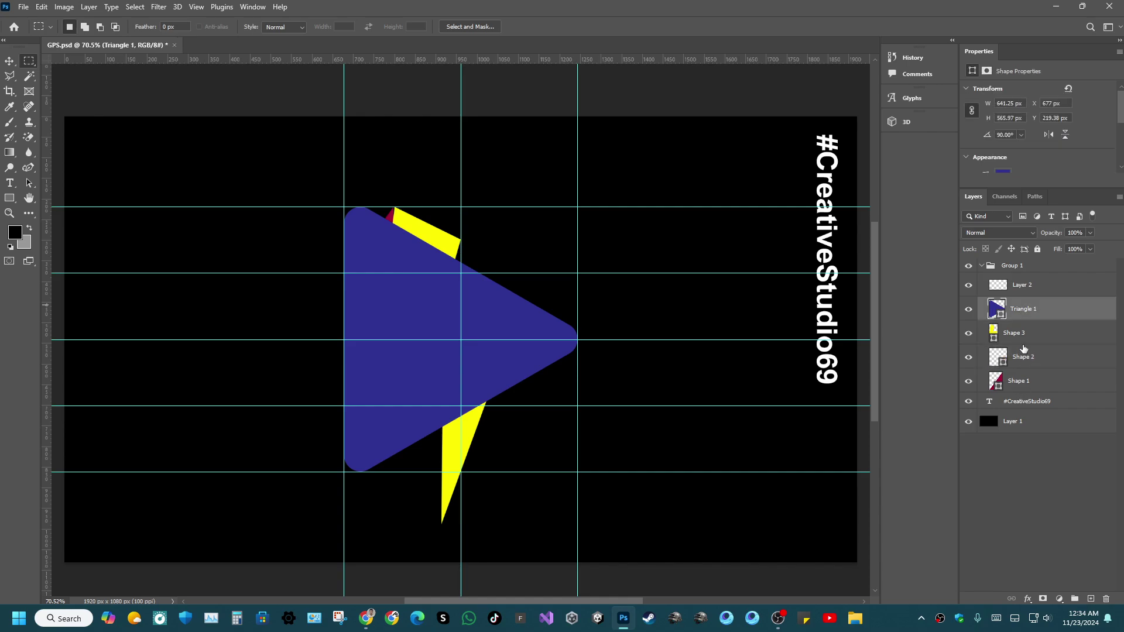
left_click_drag(1018, 344, 1024, 295)
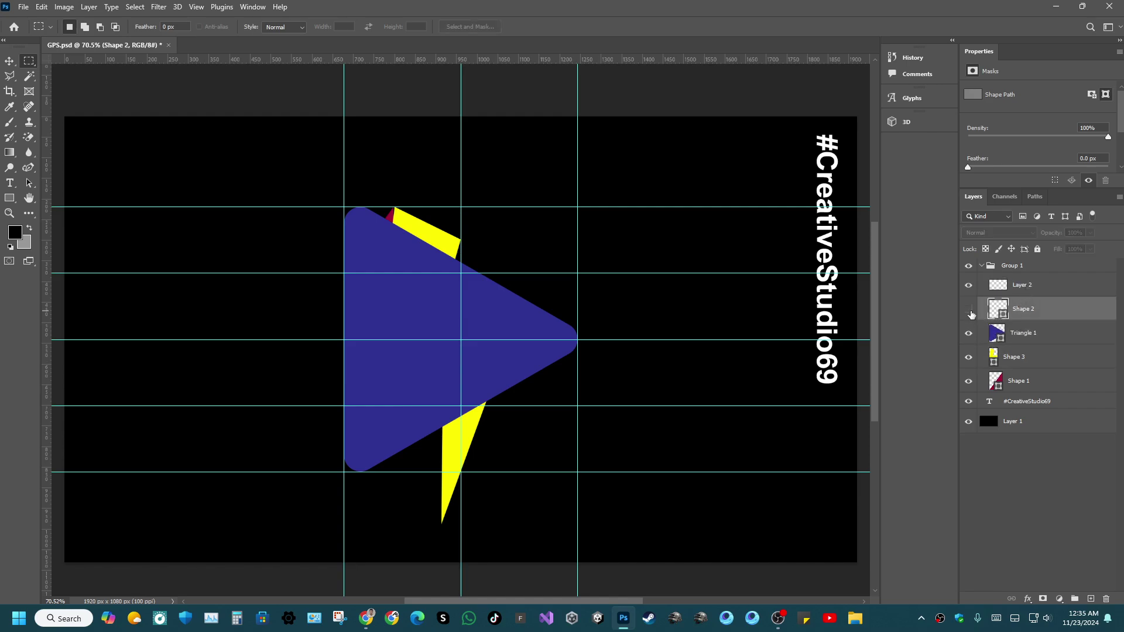
Move the yellow bolt's layer above the blue triangle and save the document.
left_click_drag(1023, 309, 1025, 318)
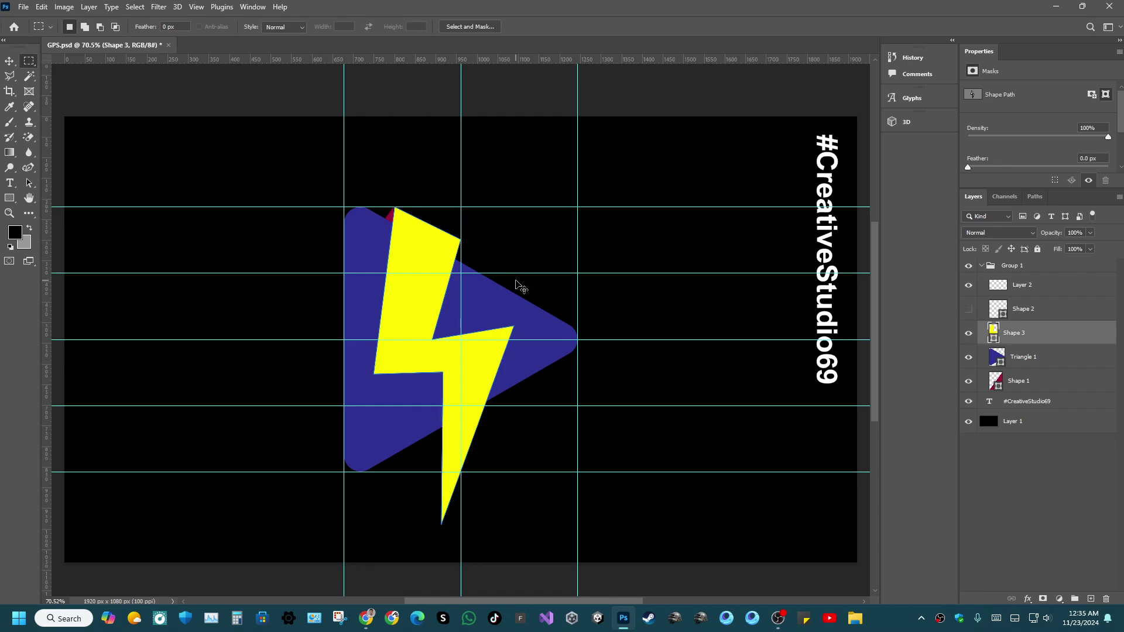
key("ctrl+s")
Select all anchor points of the yellow bolt with the Convert Point tool.
right_click(32, 171)
left_click(88, 225)
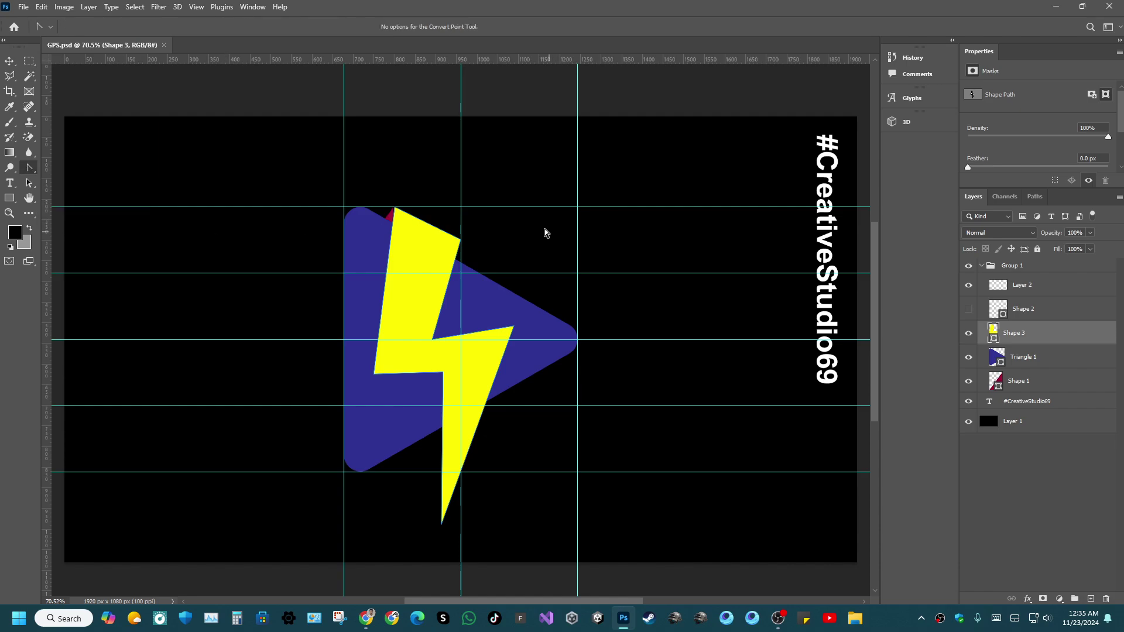
left_click_drag(544, 233, 468, 269)
left_click_drag(515, 203, 346, 545)
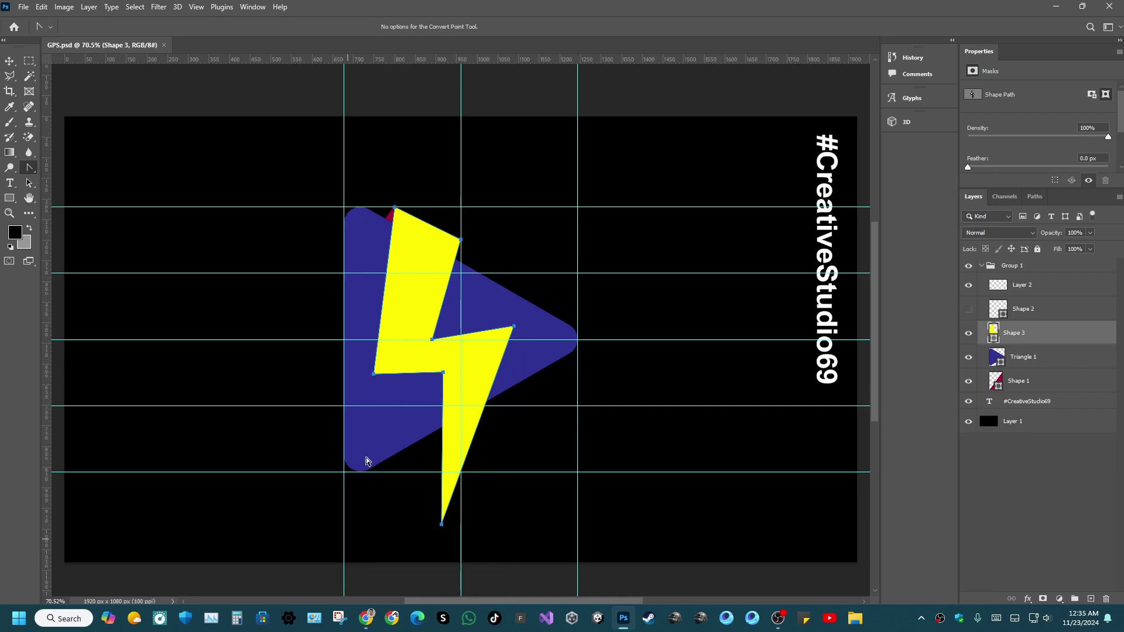
Try shifting the bolt's upper right corner anchor inward with the Curvature Pen, and undo the shift.
right_click(29, 169)
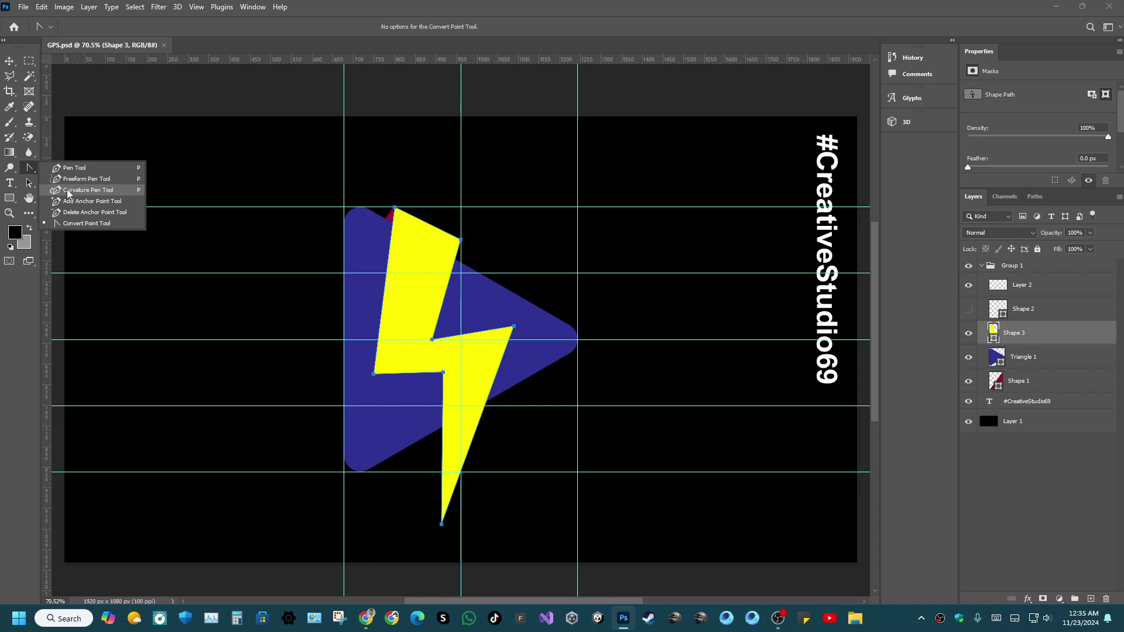
left_click(68, 190)
left_click_drag(460, 240, 448, 235)
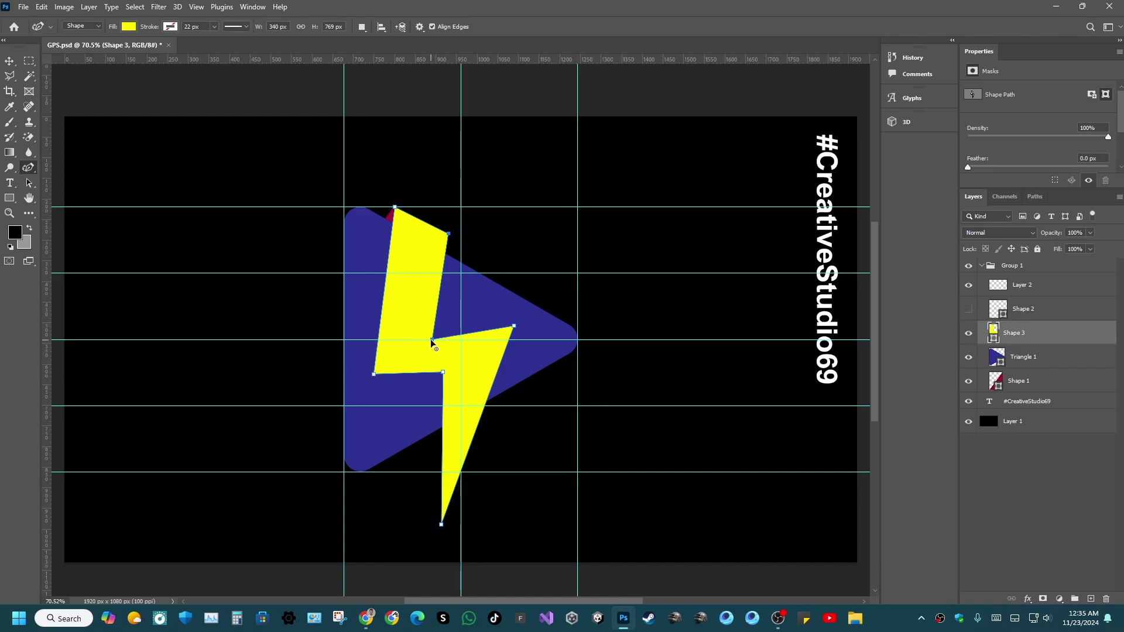
key("ctrl+z")
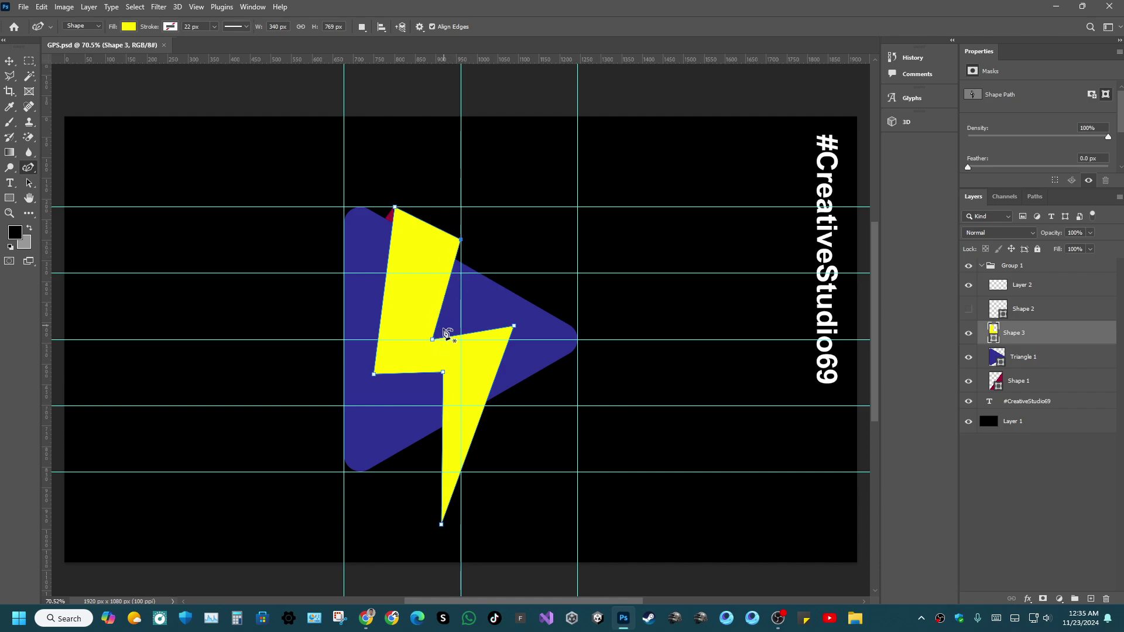
Move the yellow bolt's upper right corner inward and raise its inner notch anchor level with the right tip.
left_click_drag(460, 240, 449, 234)
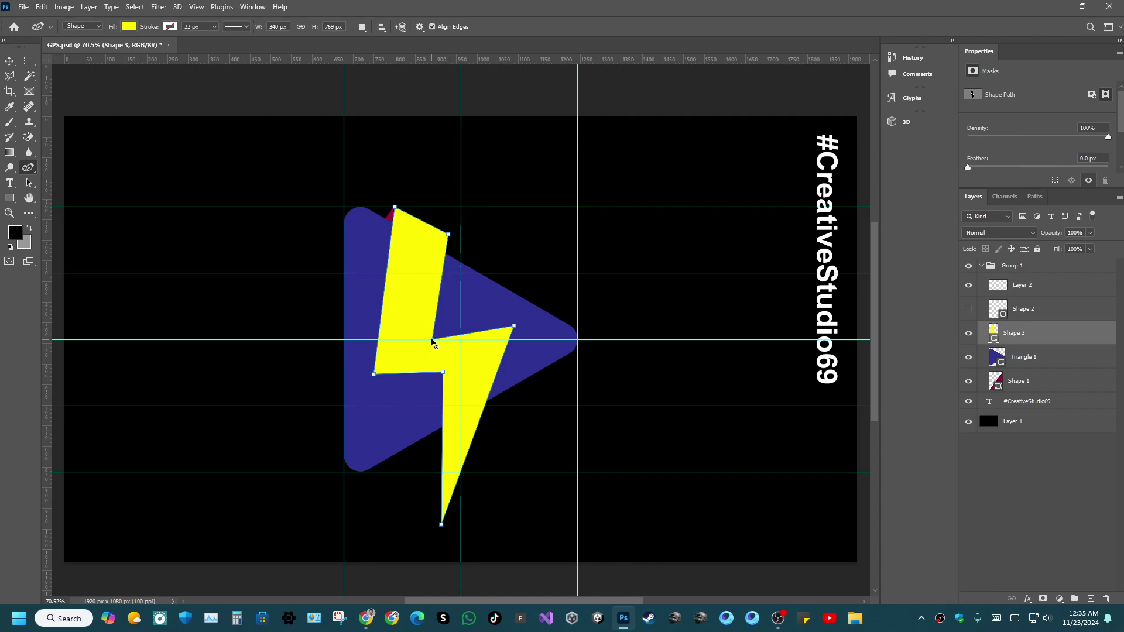
mouse_move(431, 338)
left_mouse_down()
mouse_move(412, 350)
mouse_move(421, 339)
left_mouse_up()
left_click_drag(420, 338, 436, 336)
left_click_drag(436, 340, 433, 341)
left_click_drag(433, 339, 428, 330)
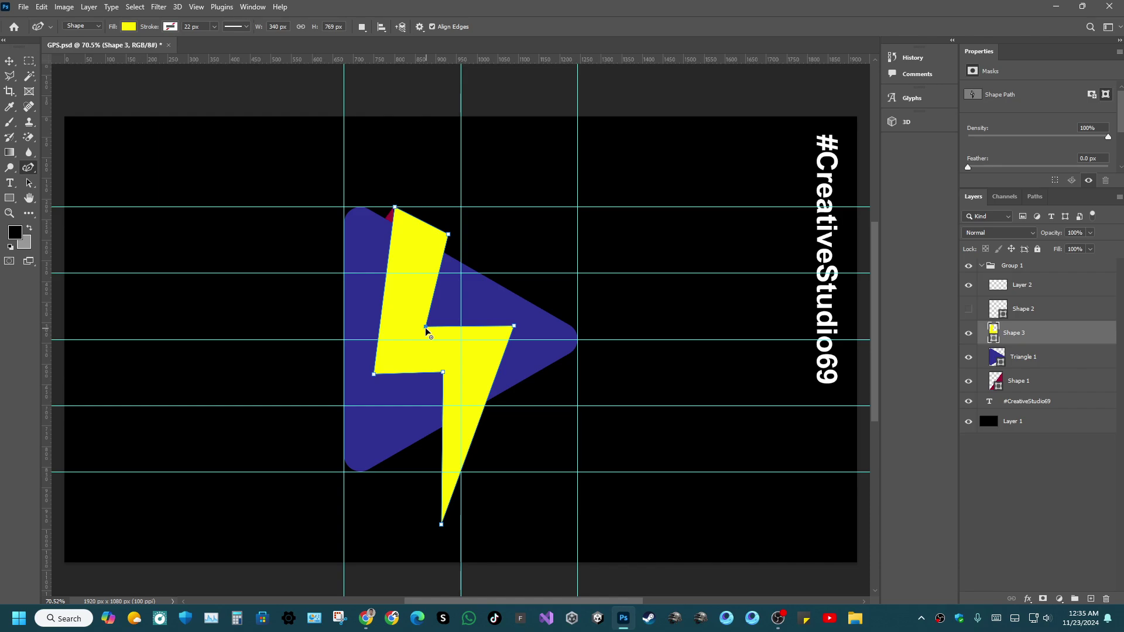
left_click_drag(425, 328, 428, 331)
mouse_move(449, 236)
left_mouse_down()
mouse_move(461, 249)
mouse_move(449, 235)
left_mouse_up()
Pull the bolt's right tip inward to make the shape 321 px wide, and move its bottom point to the left.
mouse_move(514, 325)
left_mouse_down()
mouse_move(484, 332)
mouse_move(496, 329)
left_mouse_up()
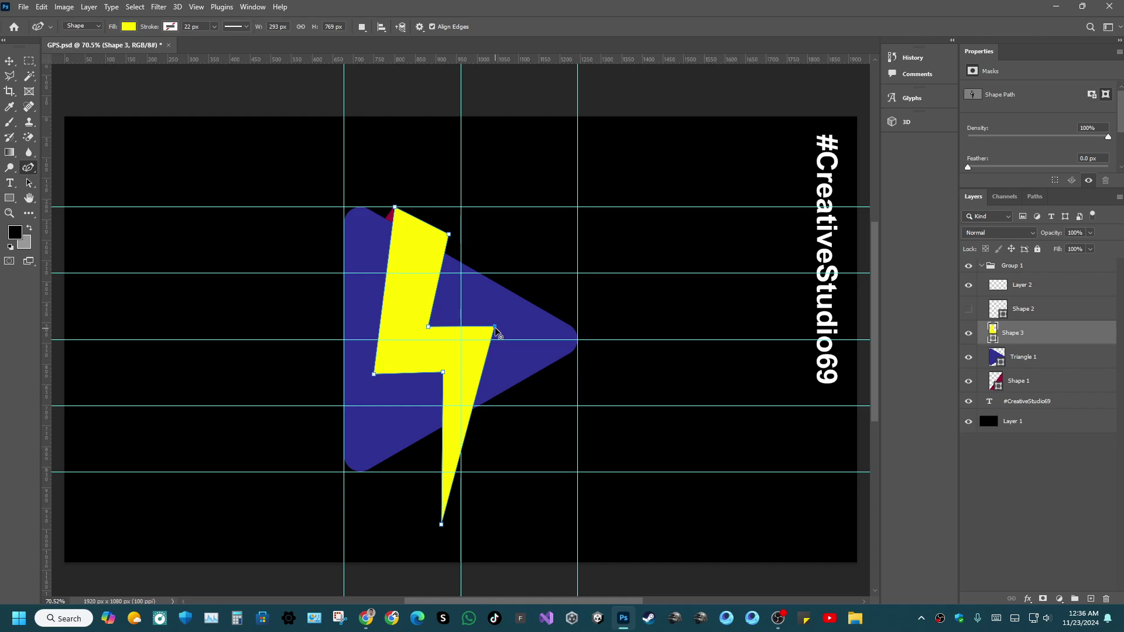
mouse_move(495, 329)
left_mouse_down()
mouse_move(519, 334)
mouse_move(507, 328)
left_mouse_up()
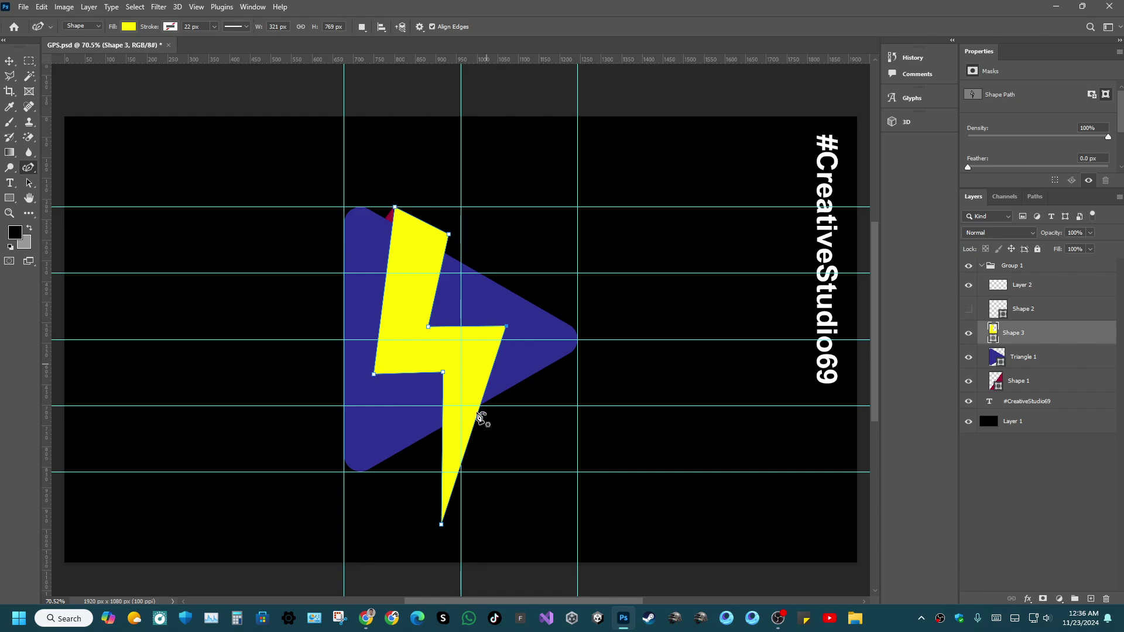
left_click(439, 525)
left_click_drag(440, 527, 414, 530)
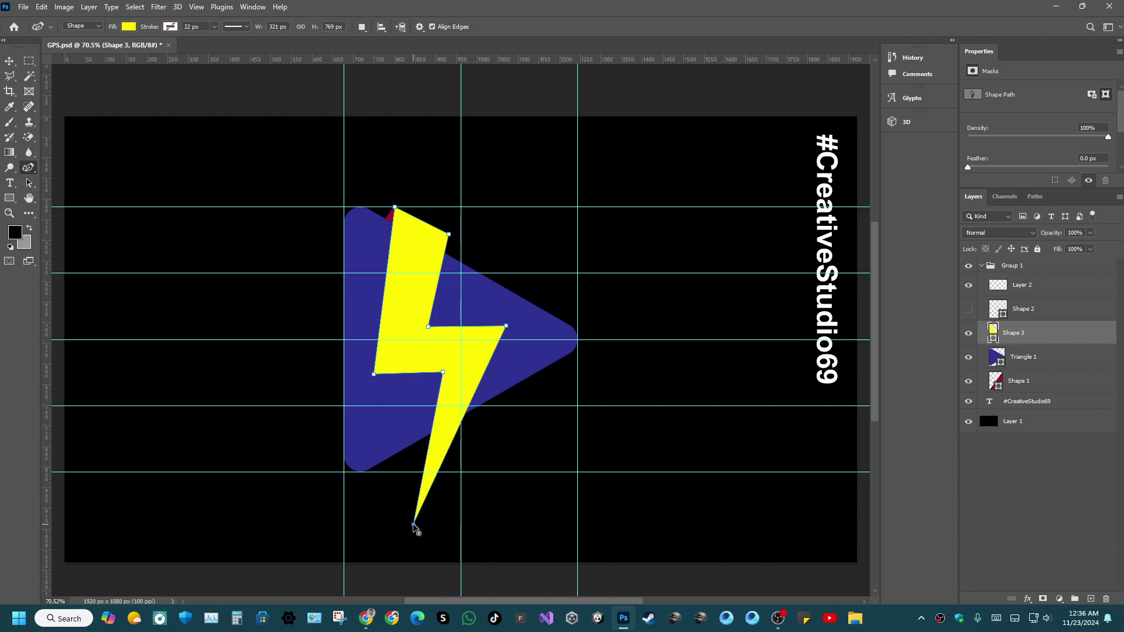
left_click_drag(414, 525, 413, 505)
key("ctrl+z")
Try moving the bolt's left corner anchor inward, downward and outward, and undo each move.
left_click_drag(374, 373, 409, 354)
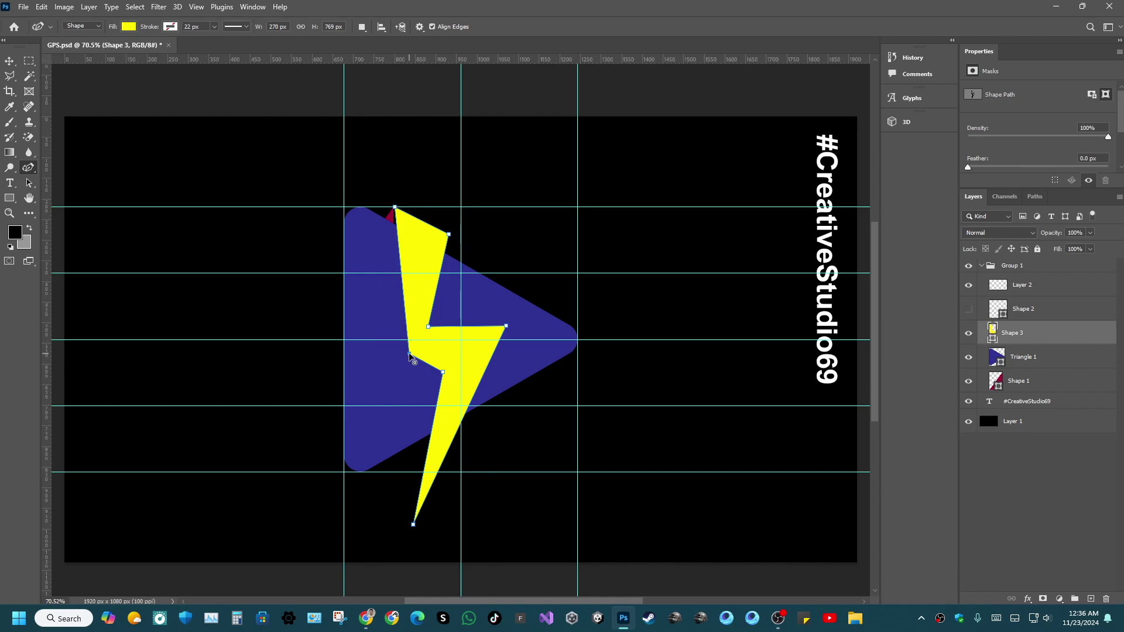
key("ctrl+z")
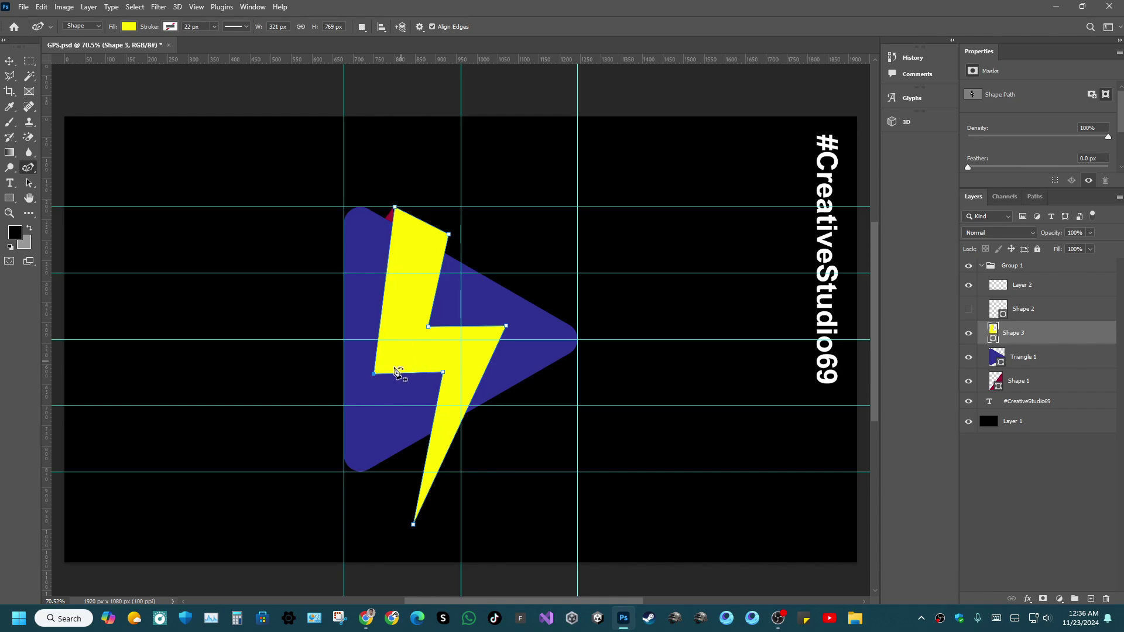
left_click_drag(374, 373, 375, 411)
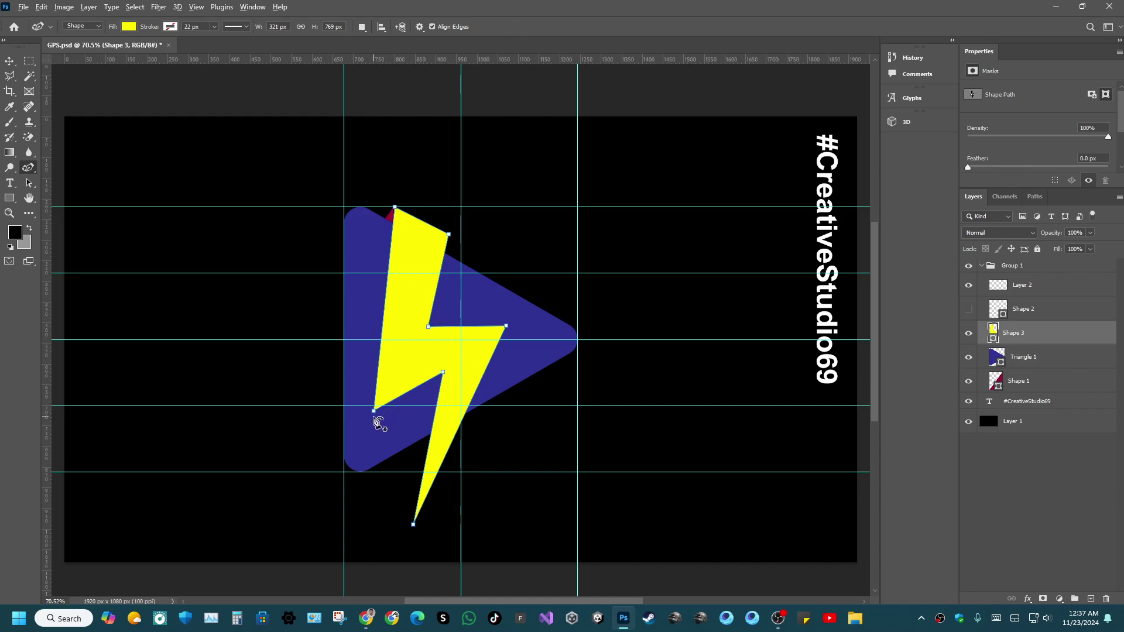
left_click_drag(374, 411, 346, 379)
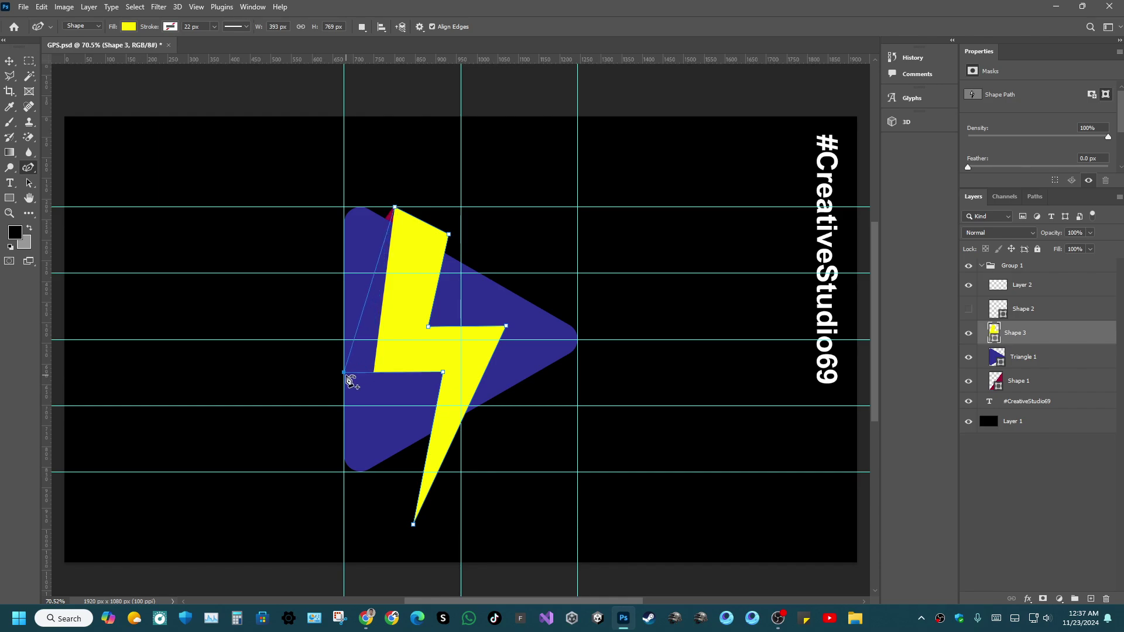
key("ctrl+z")
key("ctrl+z")
key("ctrl+z")
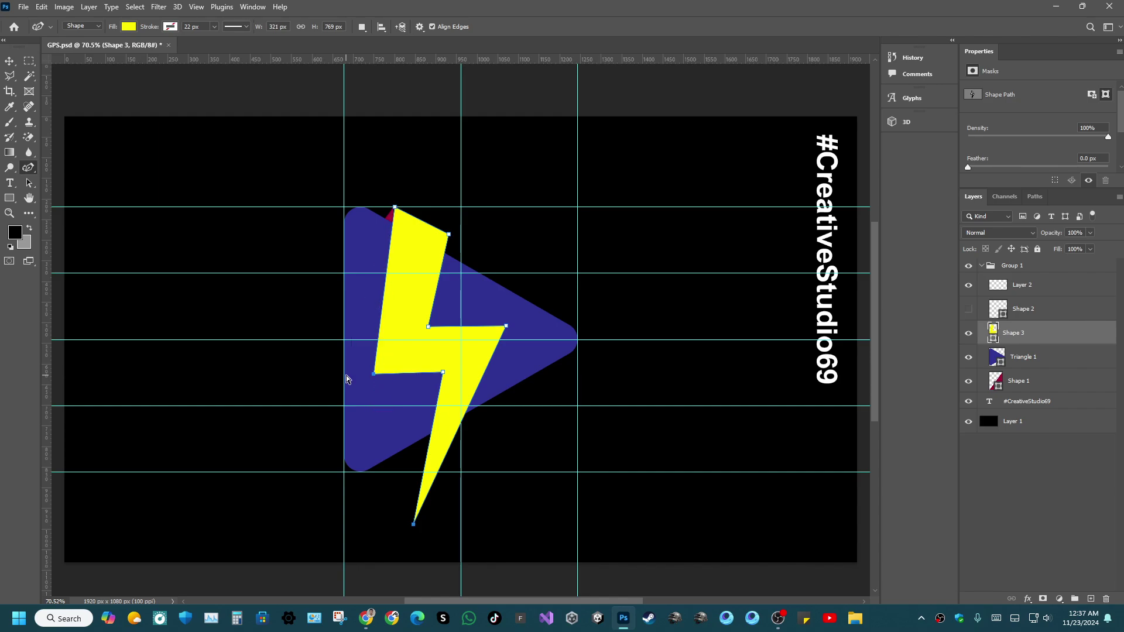
Save the document and display the anchor points of the crimson Shape 1 with the Convert Point tool.
key("ctrl+s")
left_click(1009, 388)
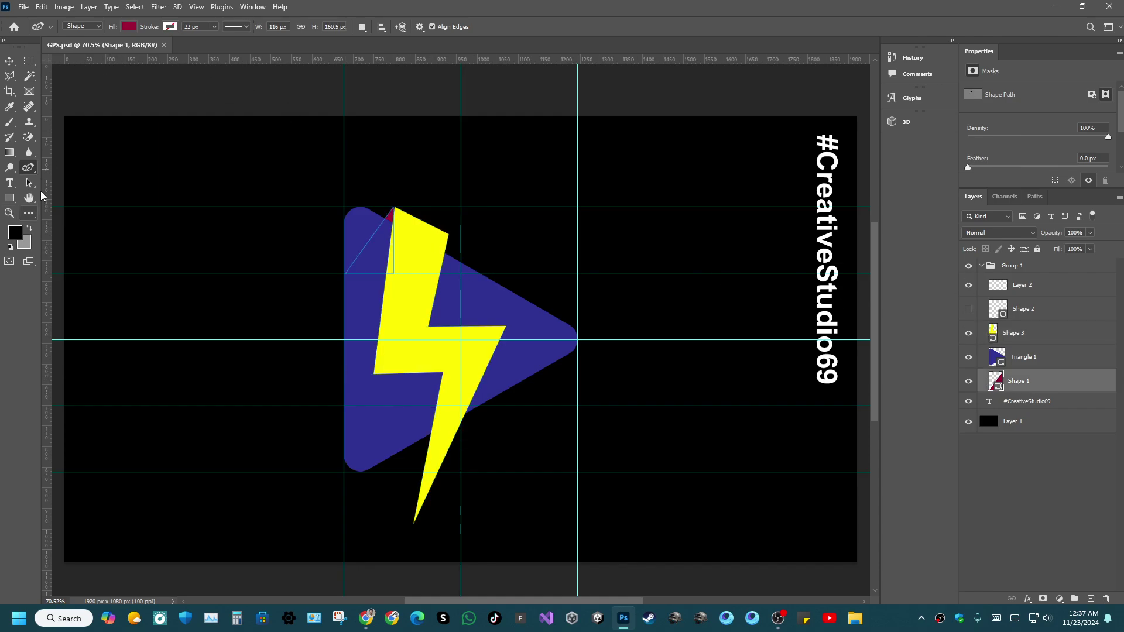
right_click(28, 168)
left_click(82, 227)
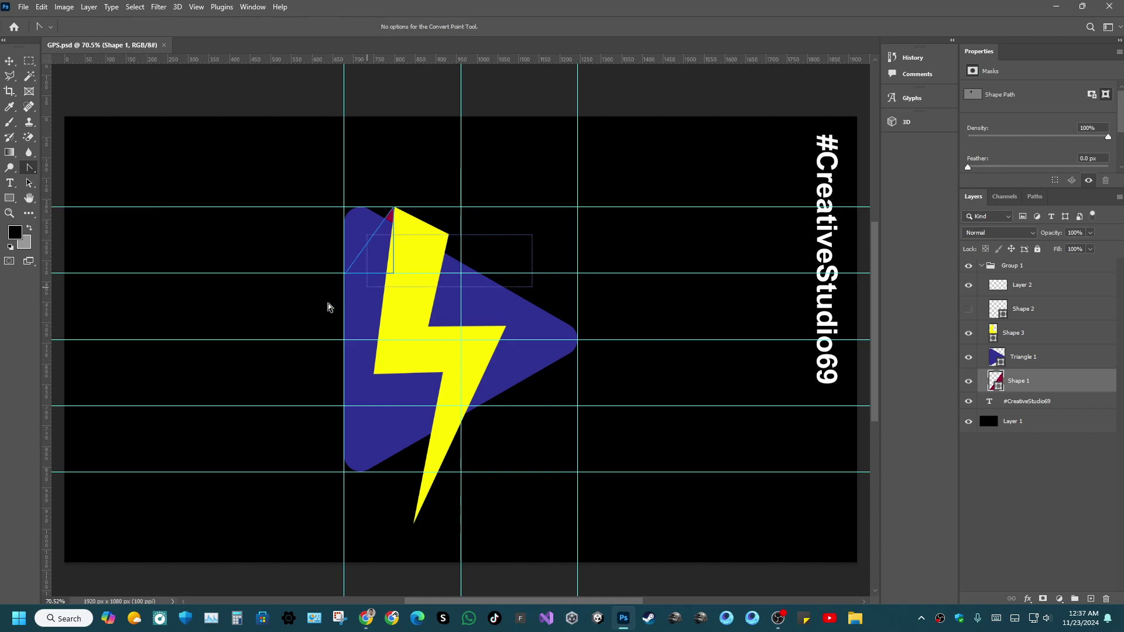
left_click(356, 244)
scroll(365, 256, "up", 2)
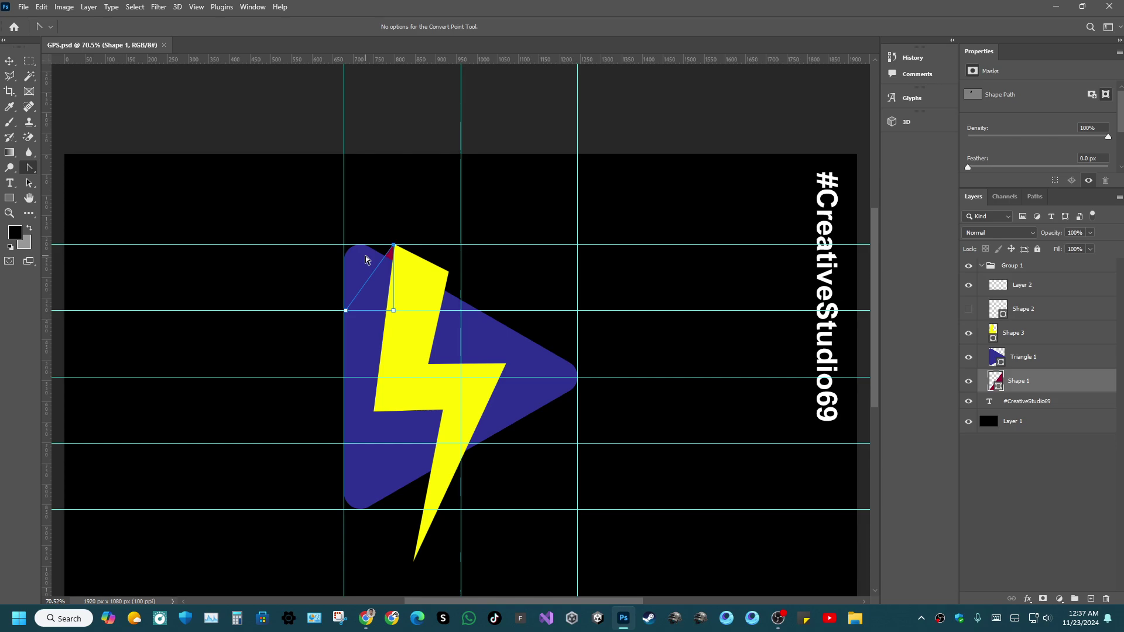
key("ctrl+plus")
key("ctrl+plus")
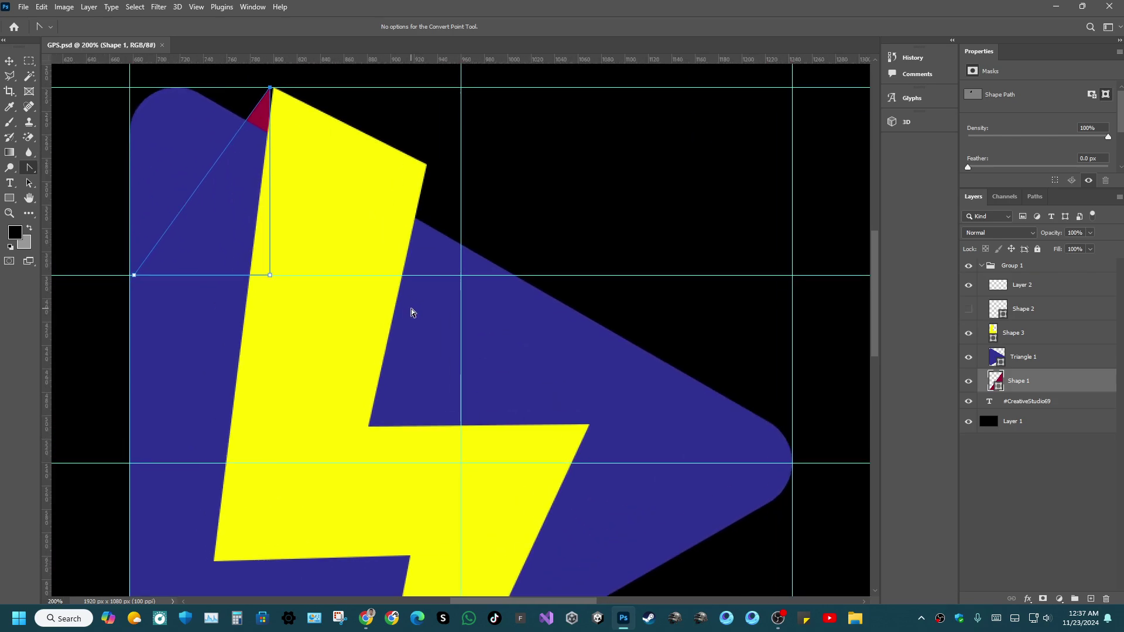
Undo a trial curve on the crimson shape's top anchor and align that anchor with the bolt's upper left corner using the Curvature Pen.
left_click_drag(270, 87, 305, 96)
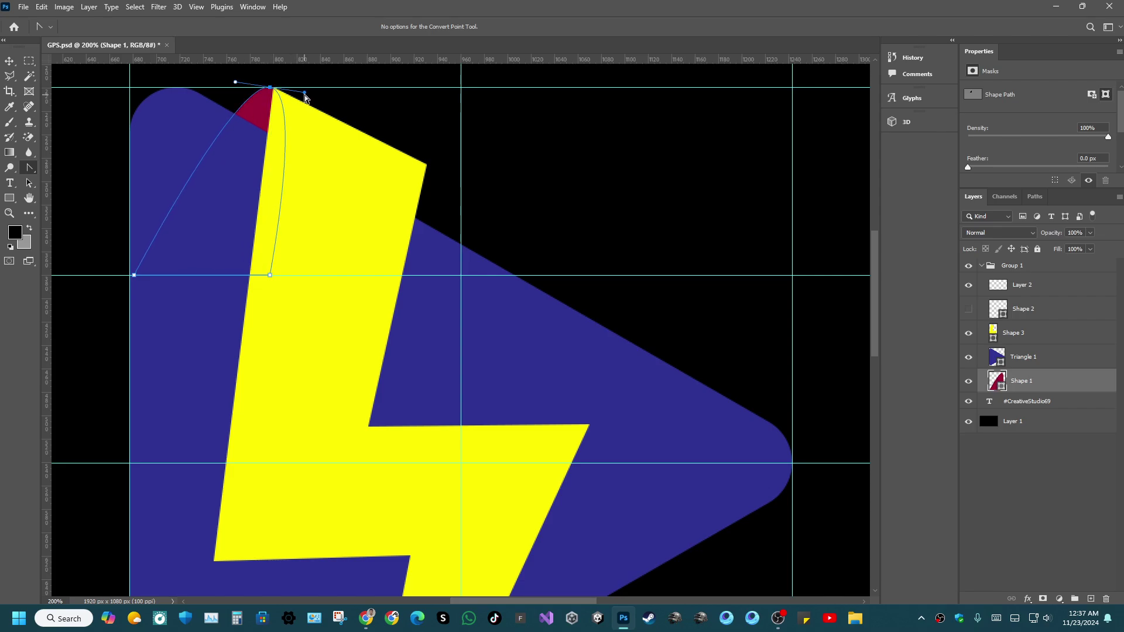
key("ctrl+z")
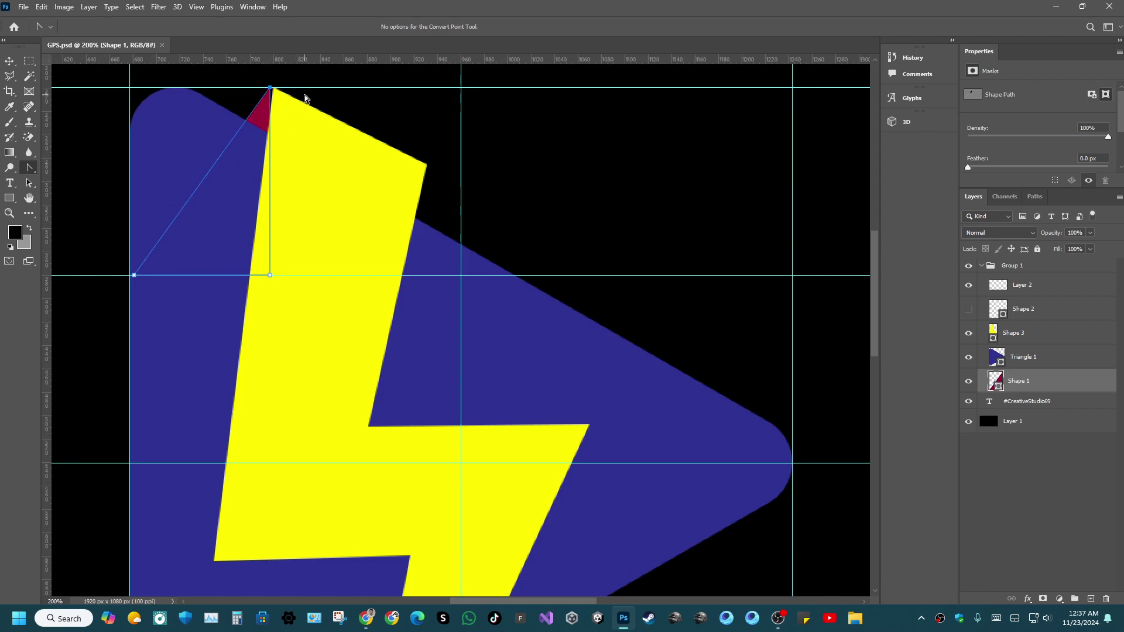
right_click(31, 170)
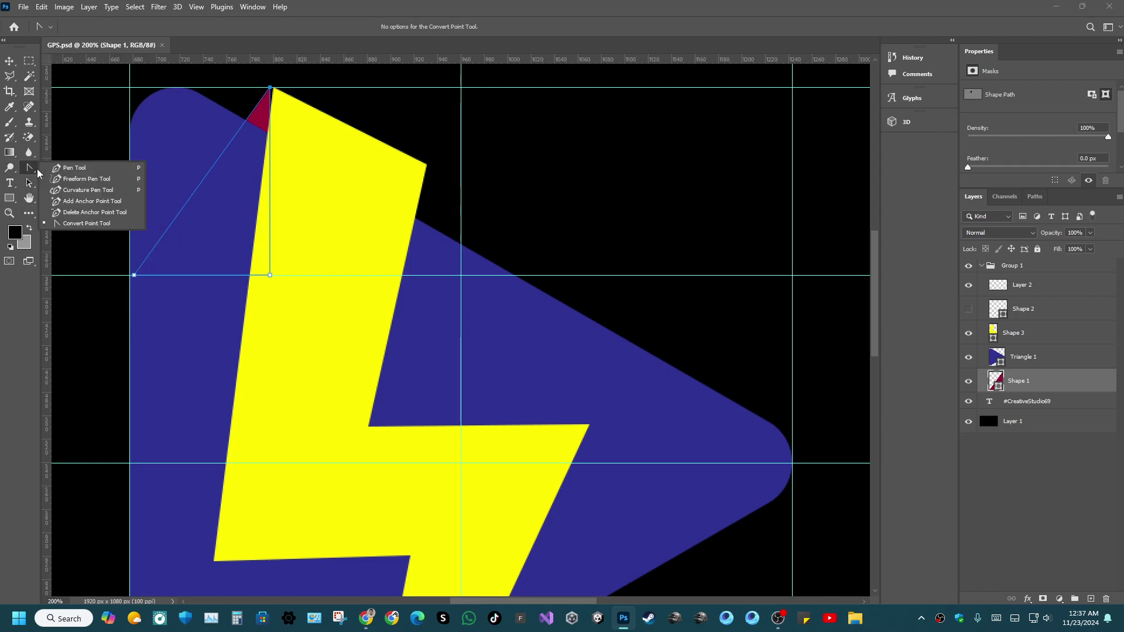
left_click(72, 190)
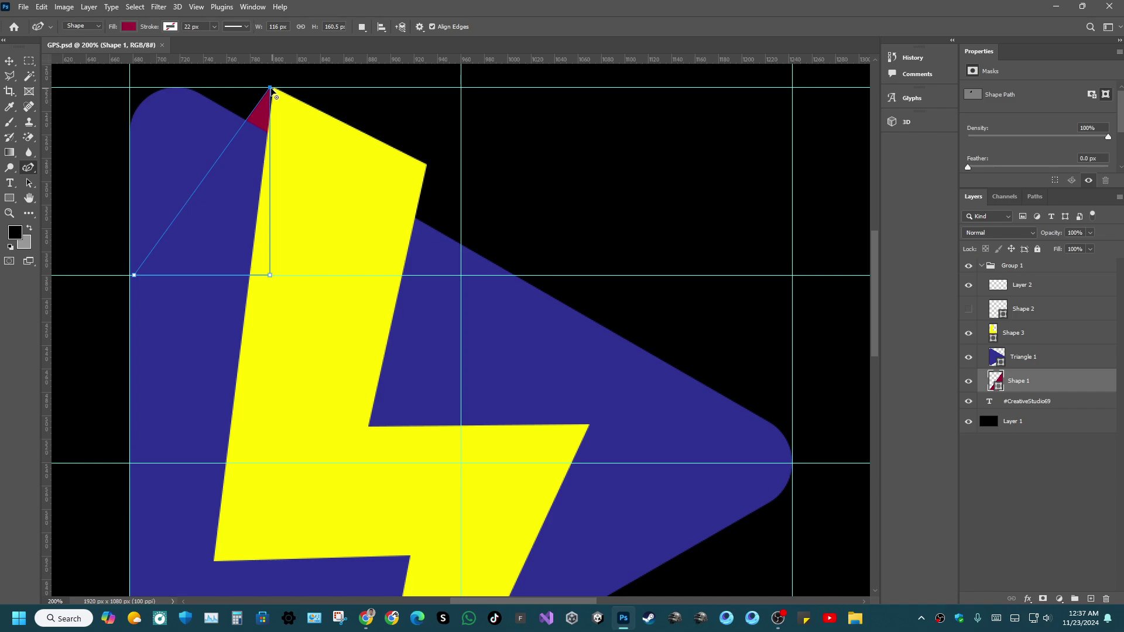
left_click_drag(271, 88, 272, 88)
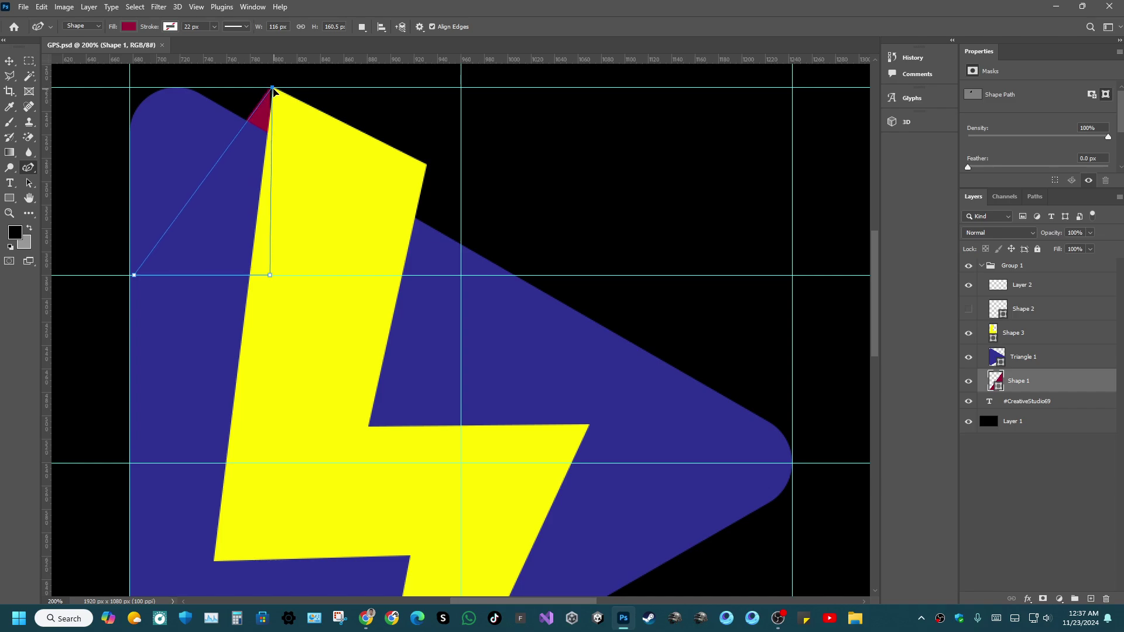
left_click_drag(278, 91, 274, 91)
Move the crimson shape's left anchor up behind the triangle so the shape is 95 px wide, and save the document.
scroll(436, 220, "down", 3)
scroll(436, 221, "up", 4)
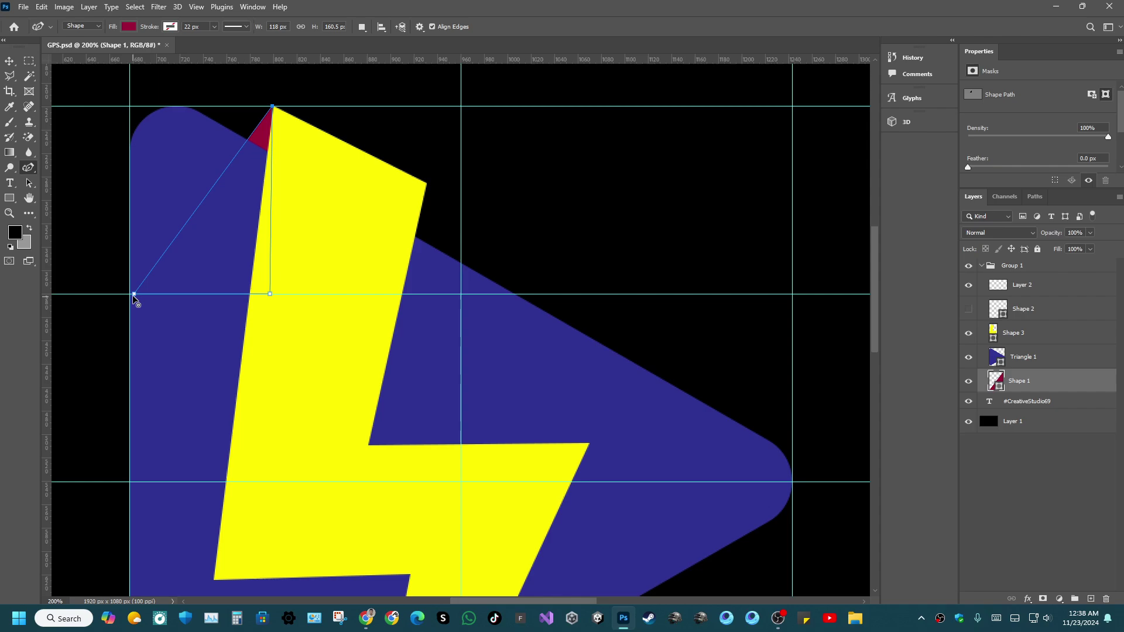
left_click_drag(134, 294, 186, 181)
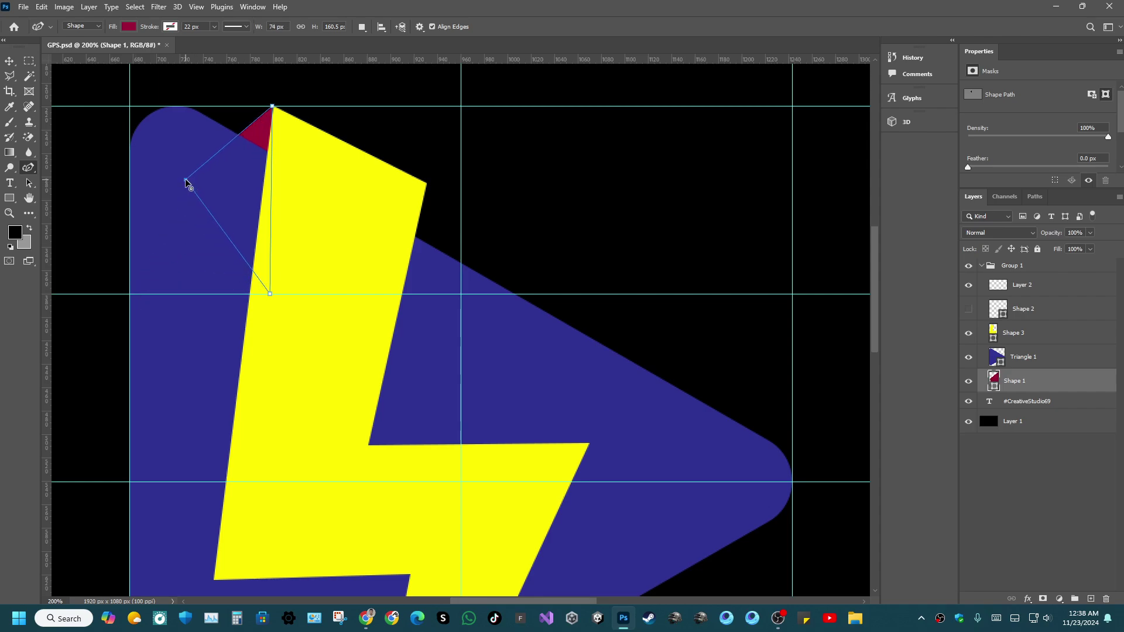
left_click_drag(185, 181, 161, 163)
key("ctrl+s")
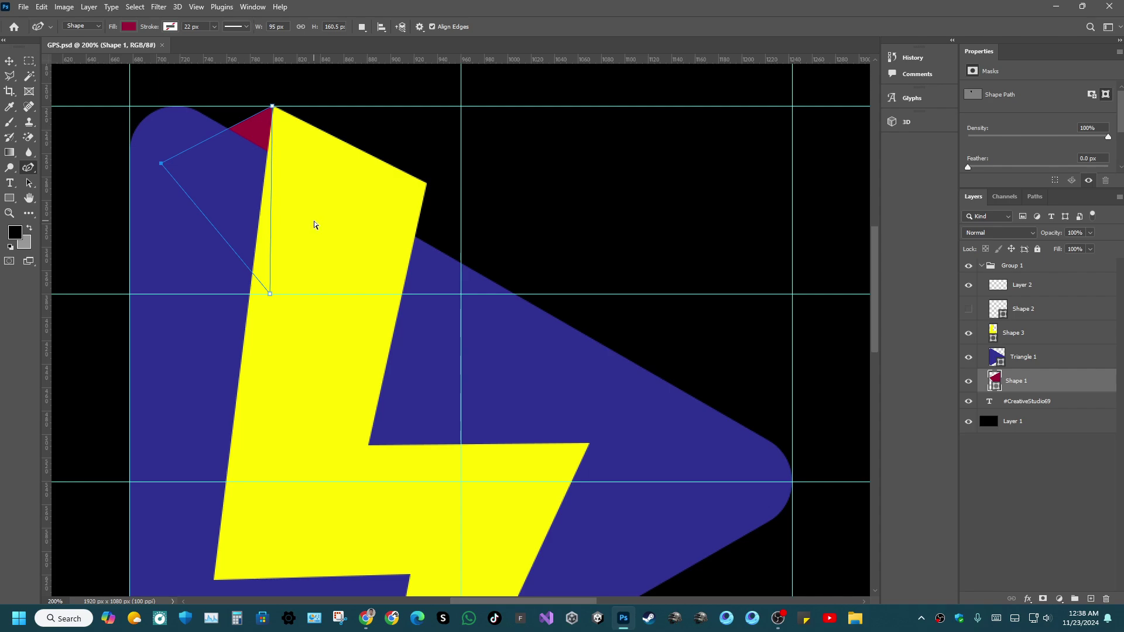
Examine how the bolt, triangle and crimson shape line up, without the path outlines shown.
key("ctrl+minus")
key("ctrl+minus")
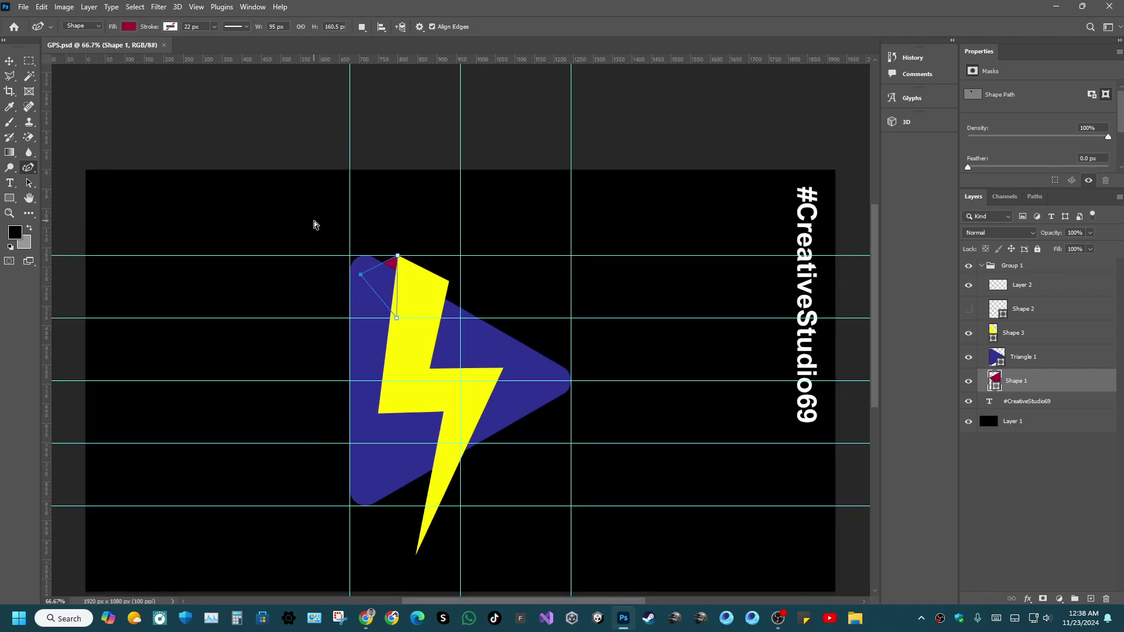
key("ctrl+plus")
key("ctrl+plus")
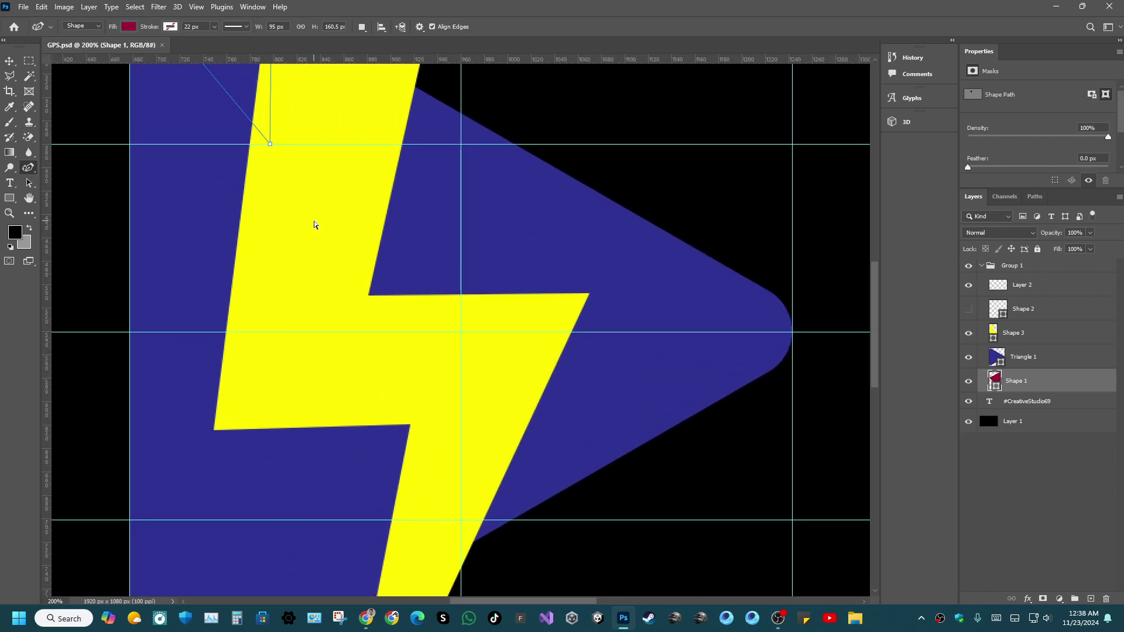
key("ctrl+minus")
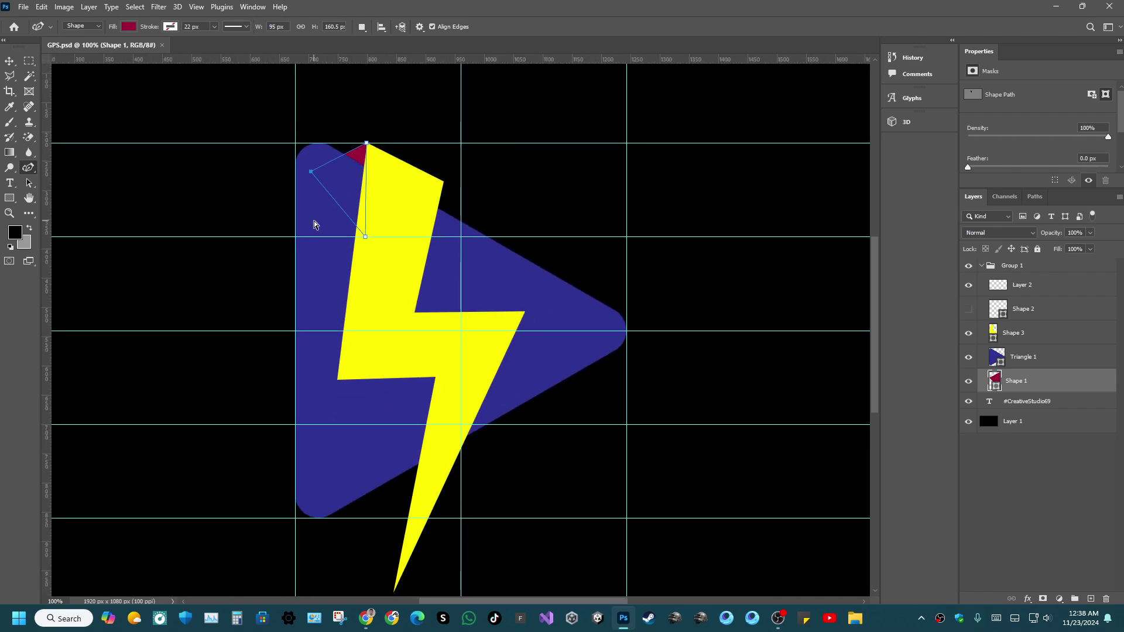
left_click(29, 62)
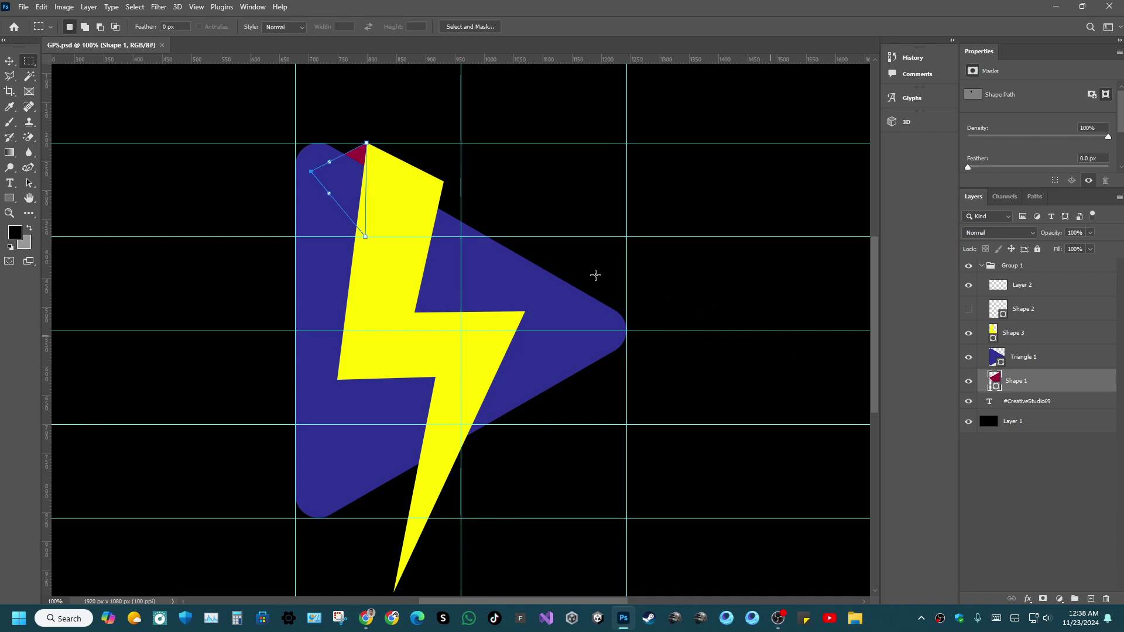
left_click(1022, 333)
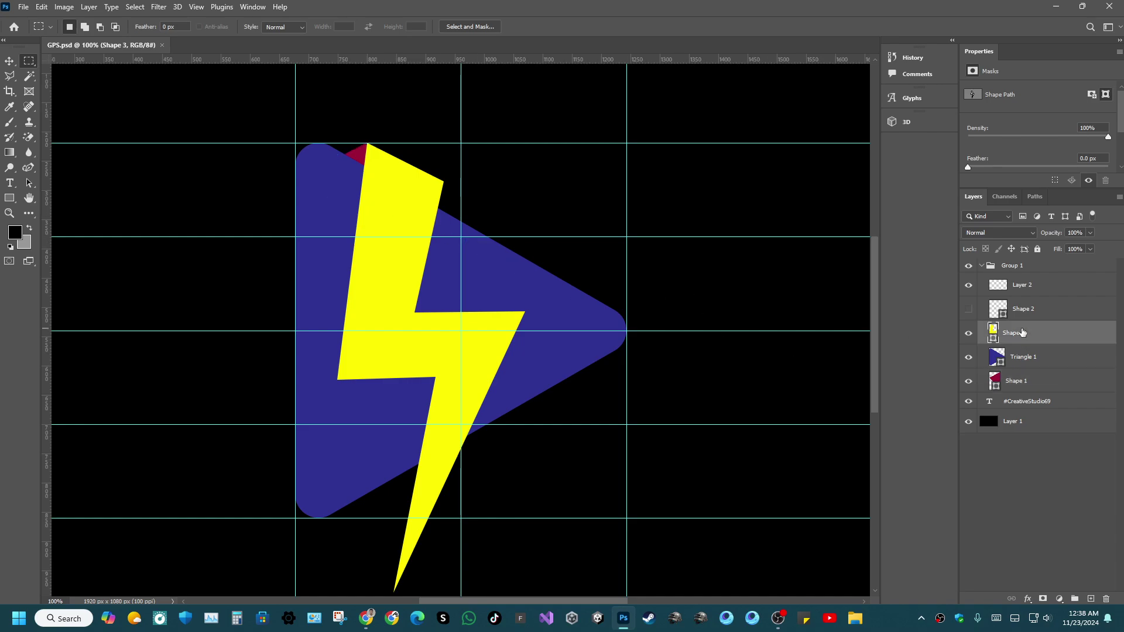
scroll(482, 199, "down", 1)
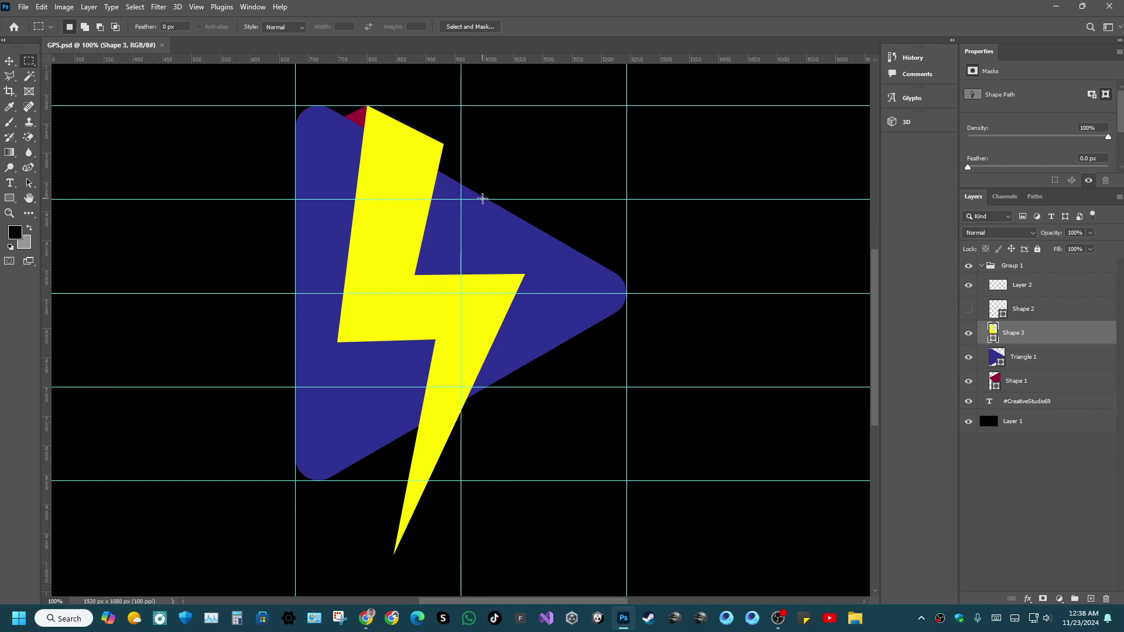
scroll(482, 199, "up", 1)
key("ctrl+minus")
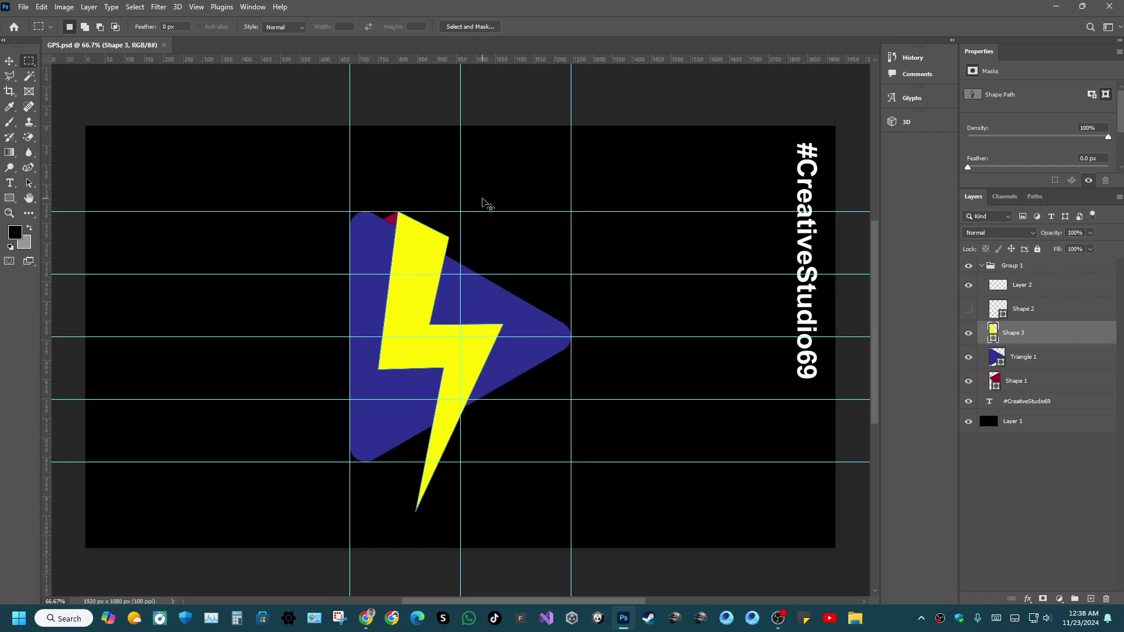
Duplicate the blue Triangle 1 layer and hide the original.
left_click(1031, 357)
key("ctrl+j")
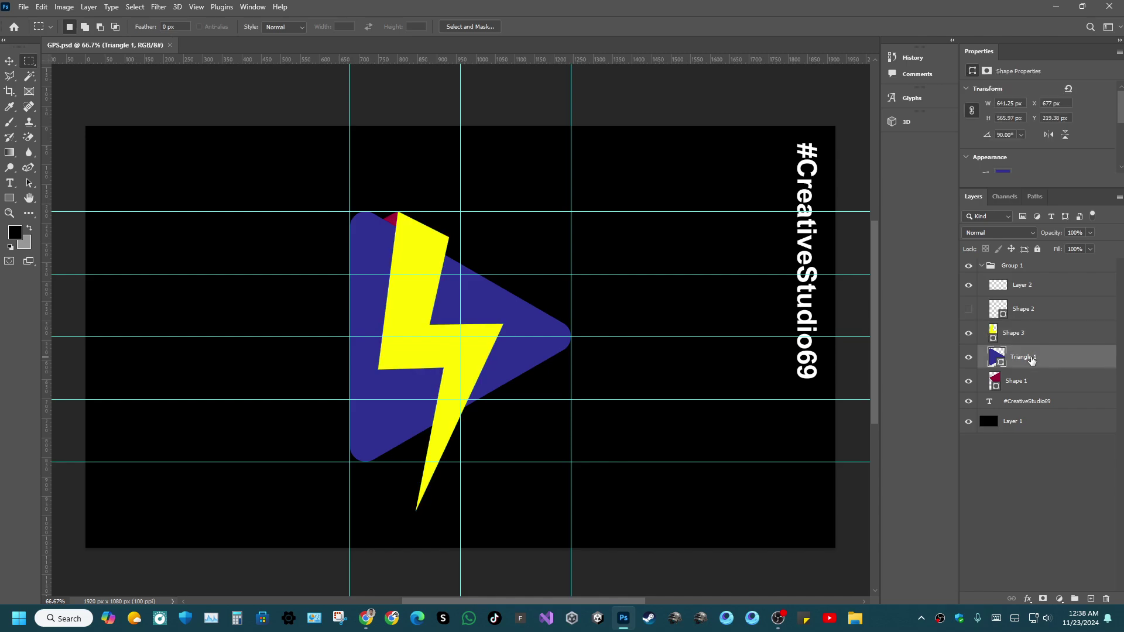
left_click(968, 382)
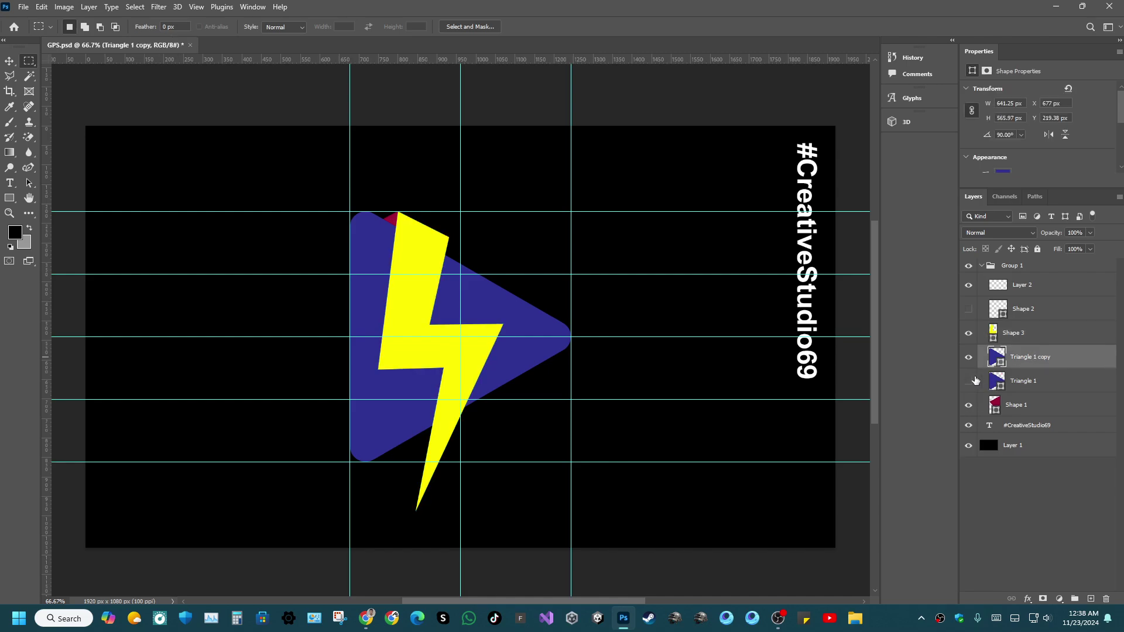
Sharpen the triangle copy's corners to a 0 px radius and save the document.
left_click(10, 198)
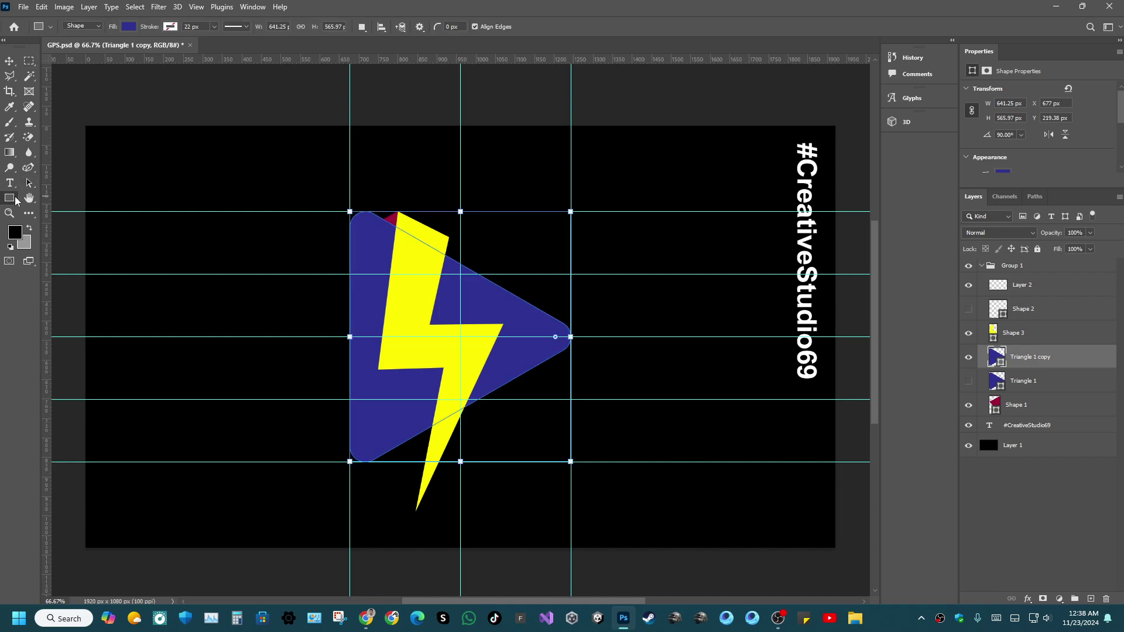
left_click(49, 222)
type("0")
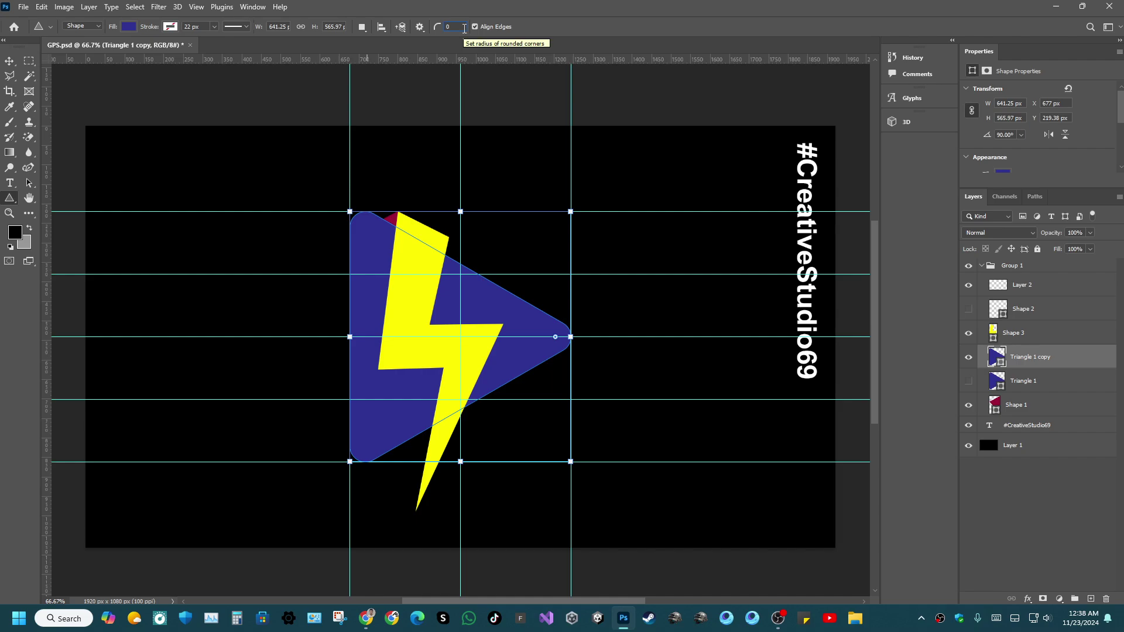
key("Return")
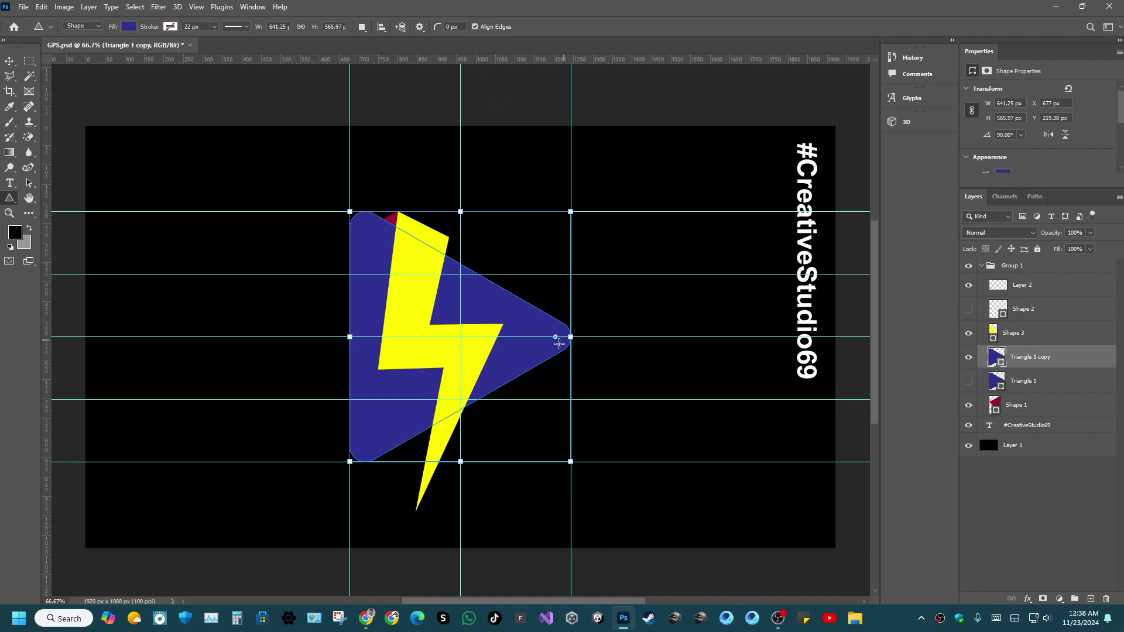
left_click_drag(556, 338, 602, 341)
key("ctrl+s")
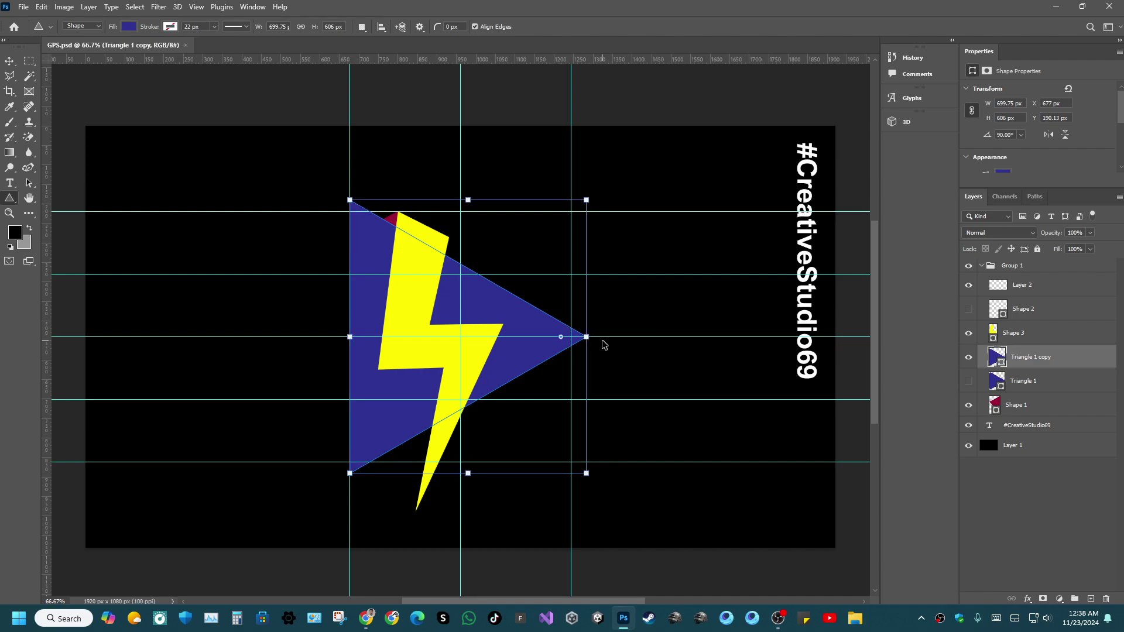
Fill the black background layer, Layer 1, with grey.
left_click(31, 62)
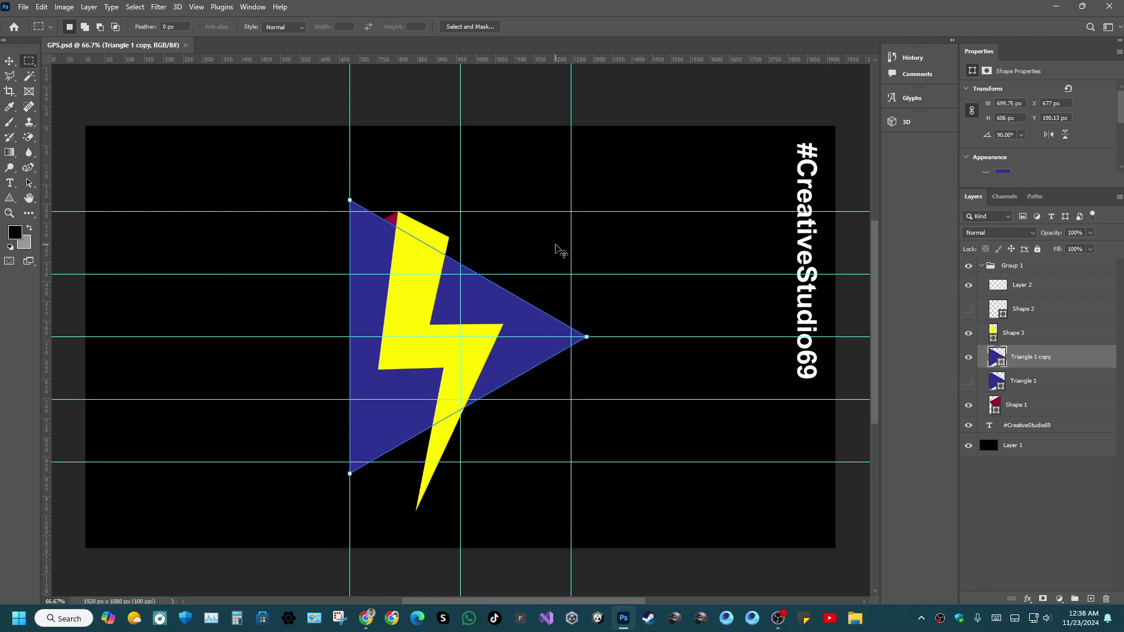
left_click(995, 446)
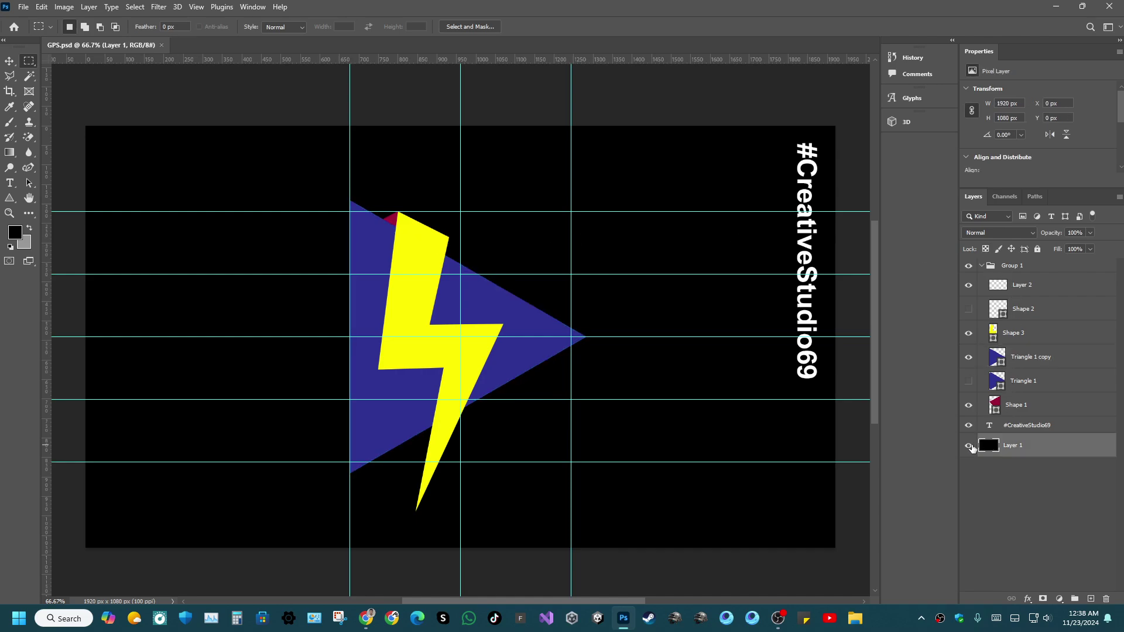
left_click(967, 448)
left_click(967, 447)
left_click(28, 229)
key("alt+BackSpace")
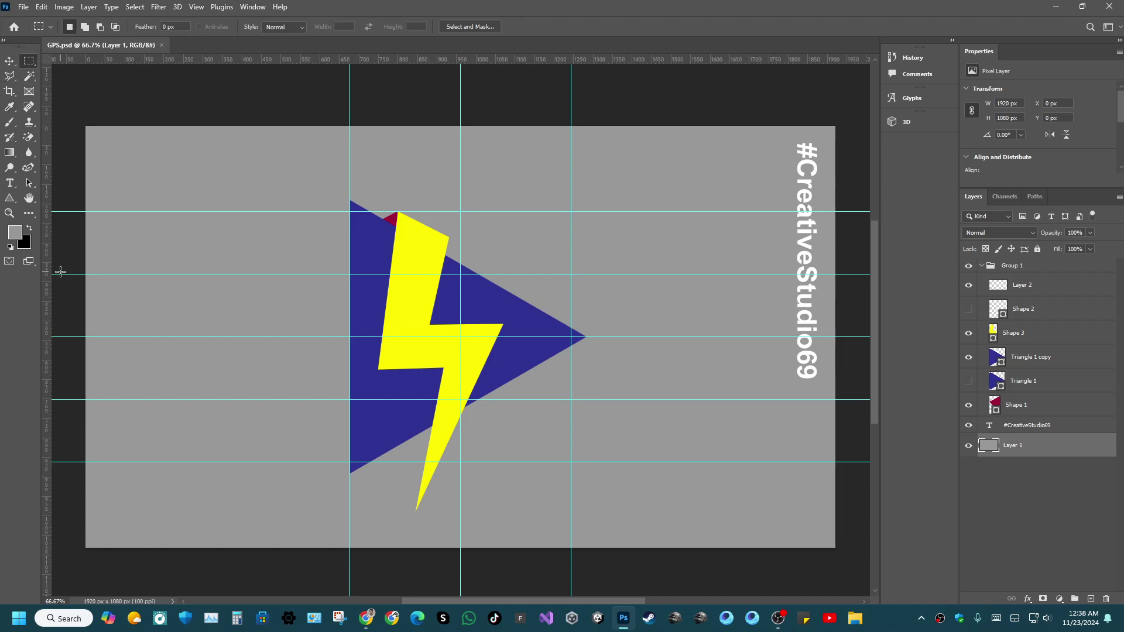
Fill the background layer, Layer 1, with teal #66cccc and save the document.
left_click(14, 232)
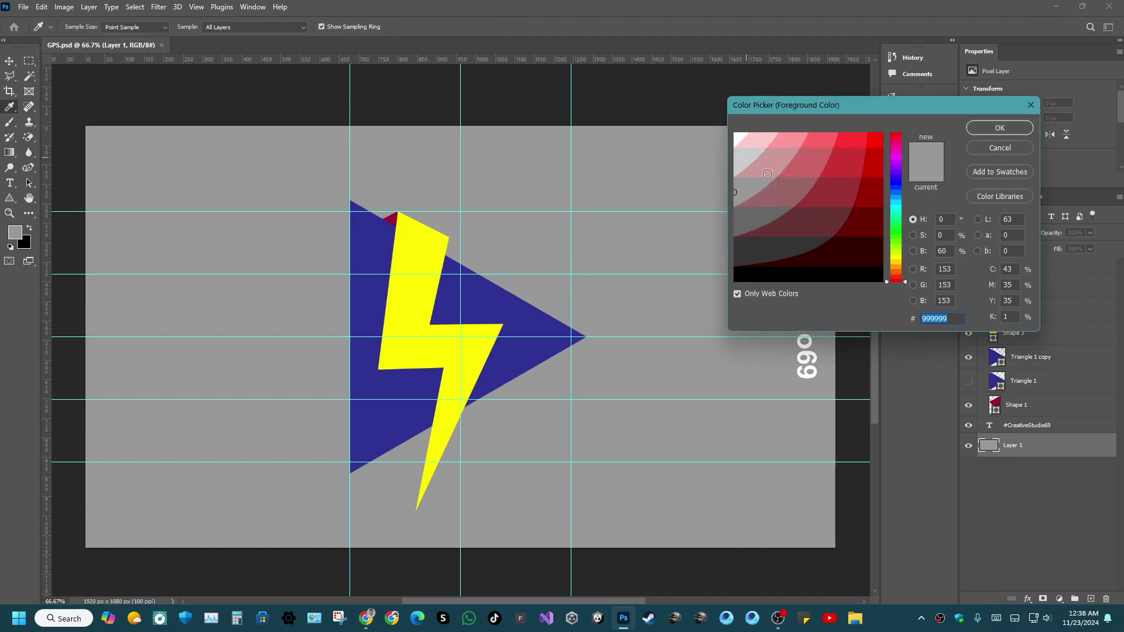
left_click(896, 205)
left_click(801, 162)
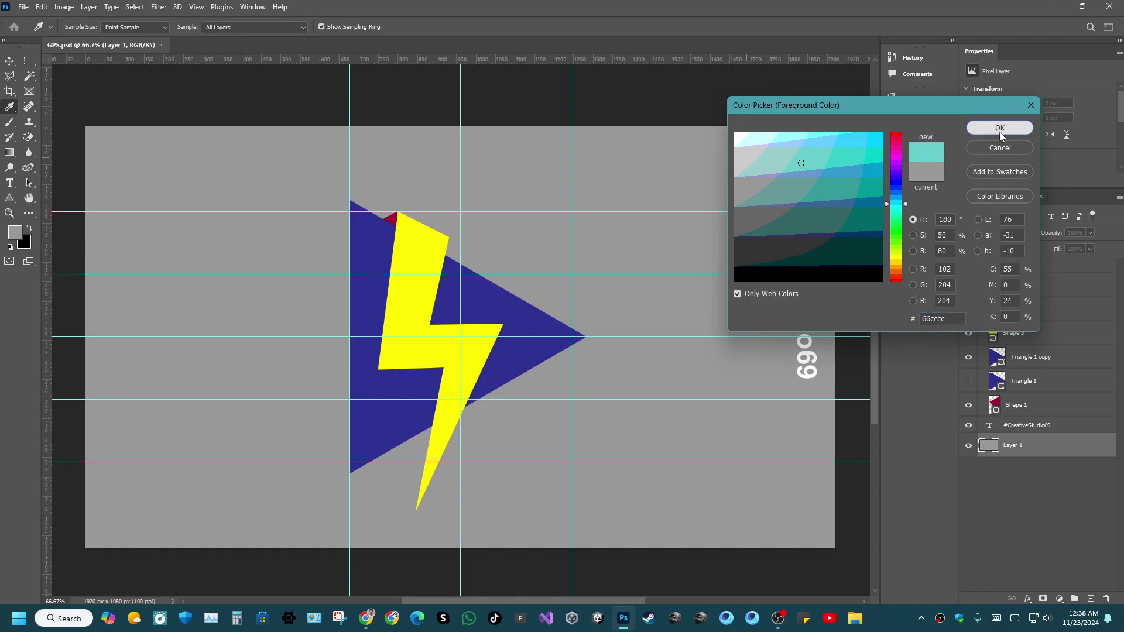
left_click(999, 129)
key("alt+BackSpace")
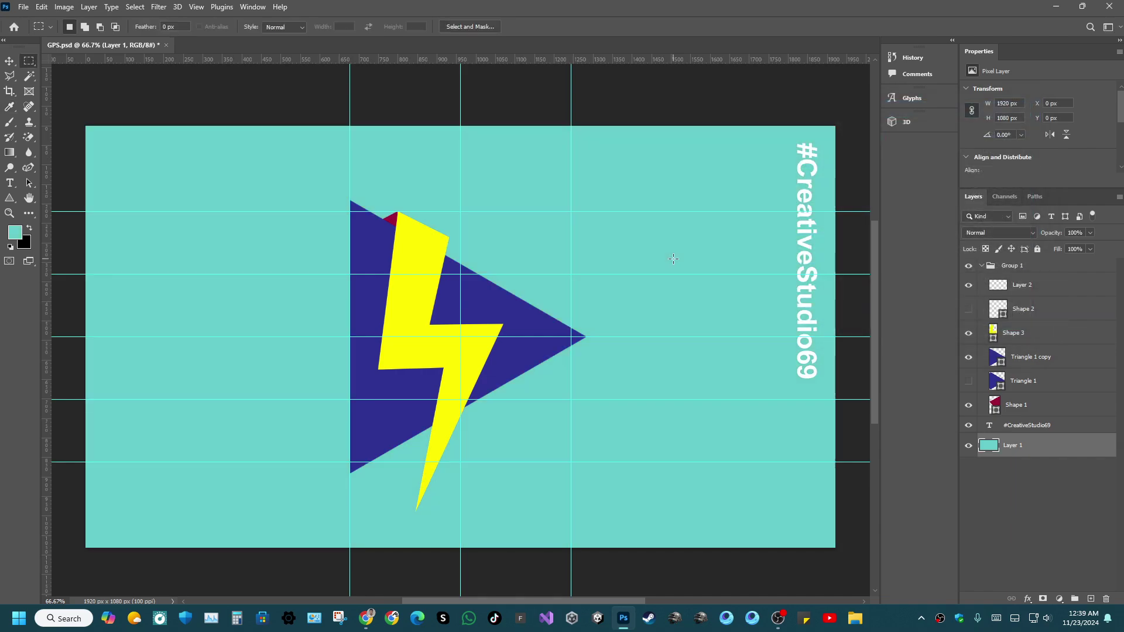
key("ctrl+s")
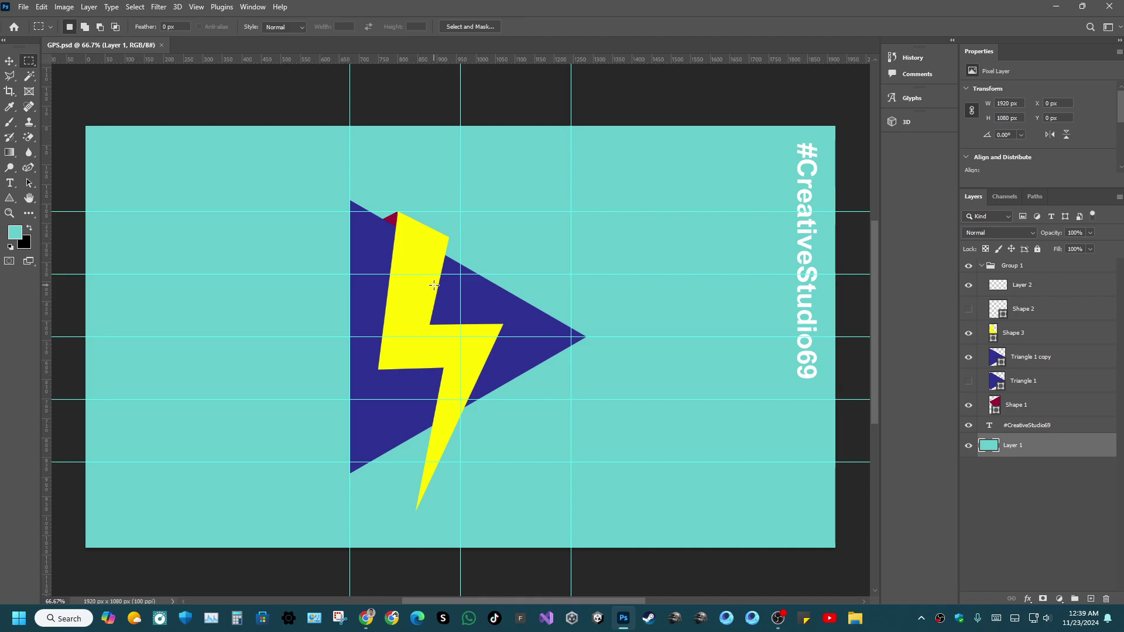
Rename the Triangle 1 copy layer as Full and the hidden Triangle 1 layer as Half.
scroll(434, 285, "down", 1)
scroll(439, 255, "up", 1)
left_click(1019, 339)
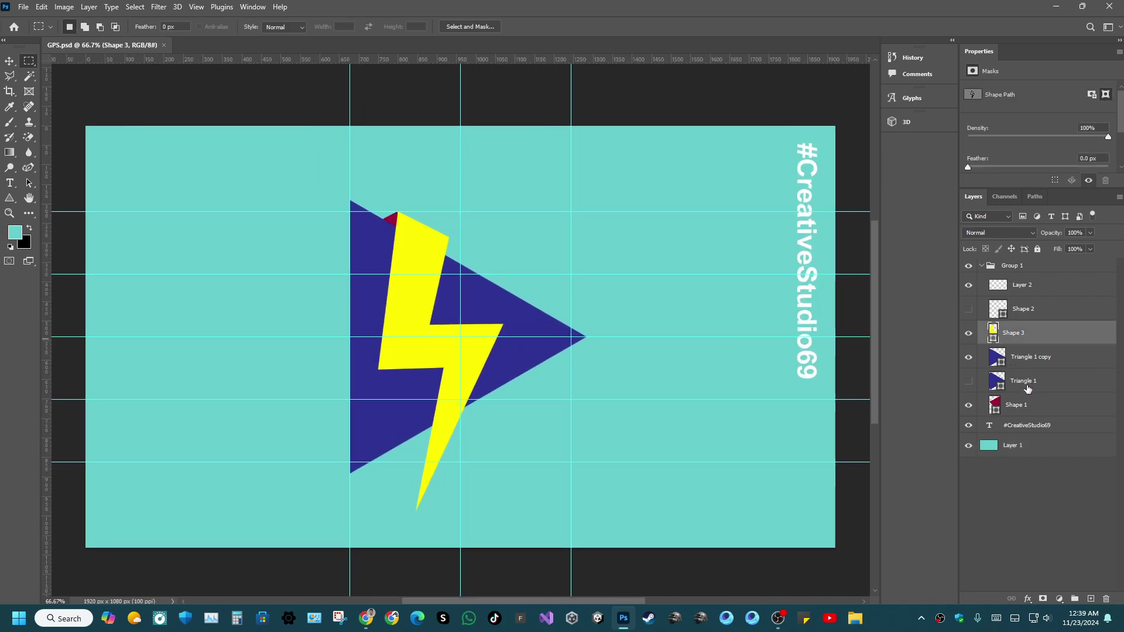
double_click(1039, 360)
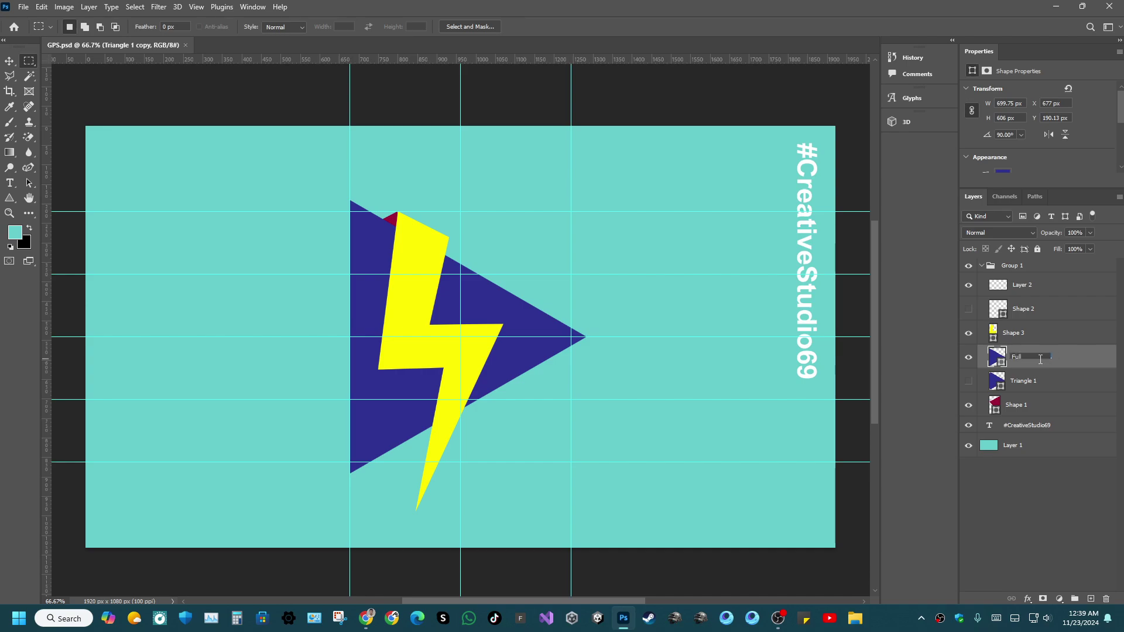
key("Return")
double_click(1022, 381)
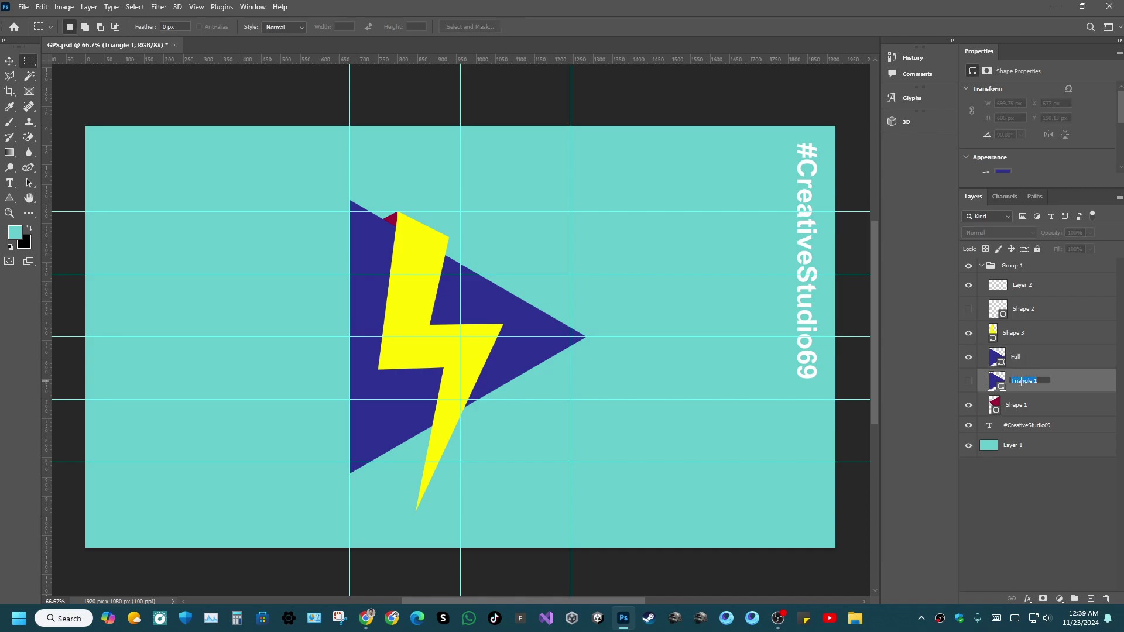
type("Half")
key("Return")
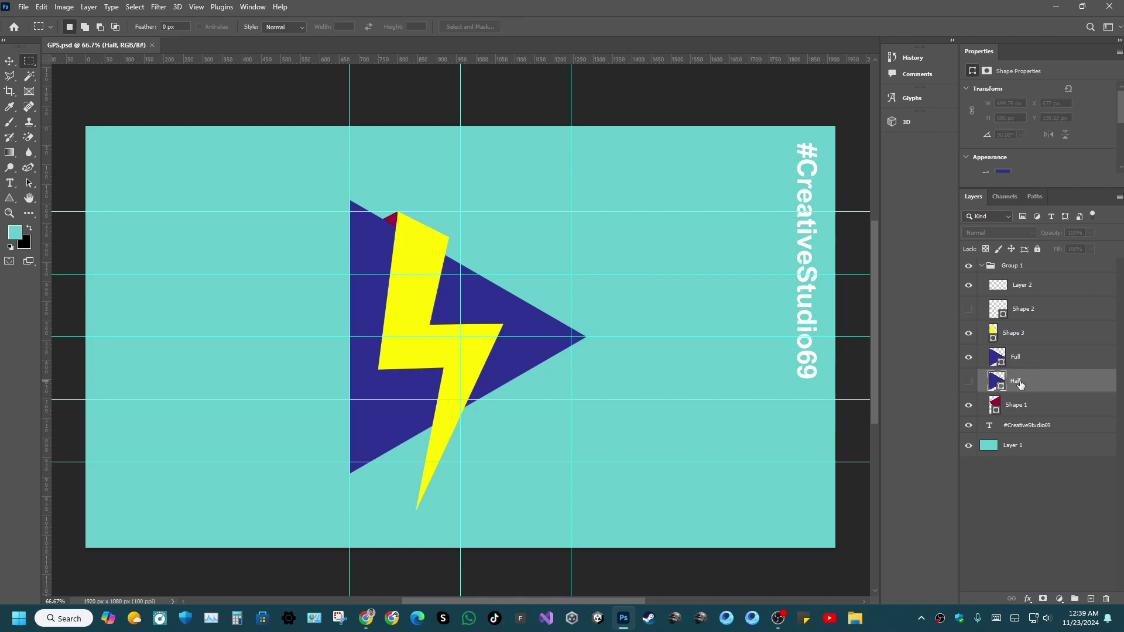
Add an empty layer between the yellow bolt's Shape 3 layer and the Full triangle layer.
left_click(1014, 340)
left_click(1090, 599)
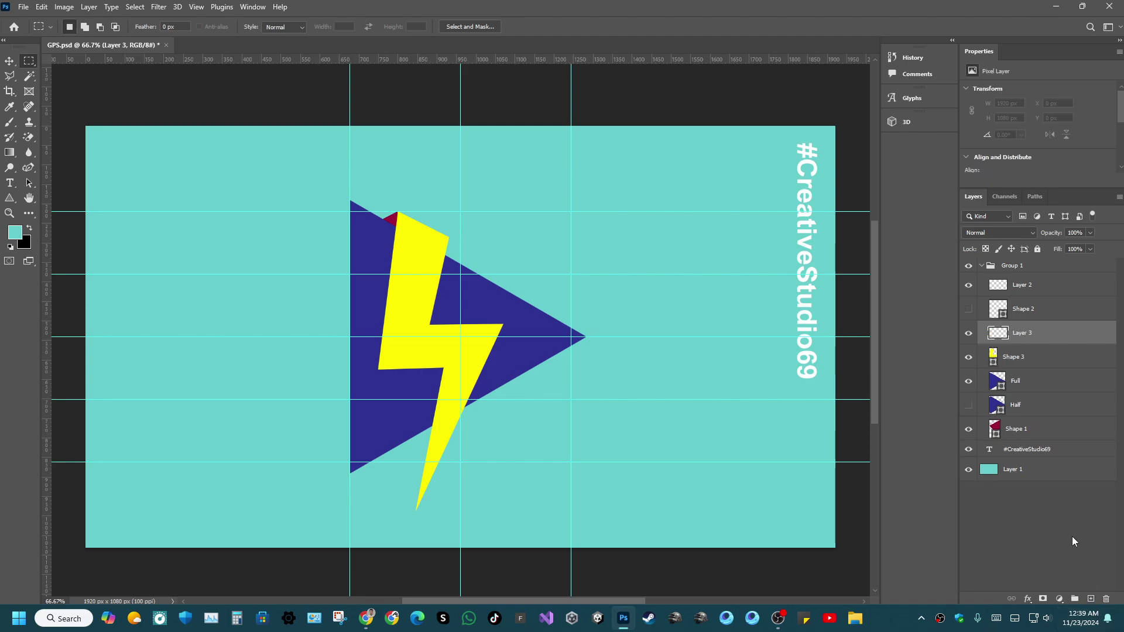
left_click_drag(1016, 354, 1005, 367)
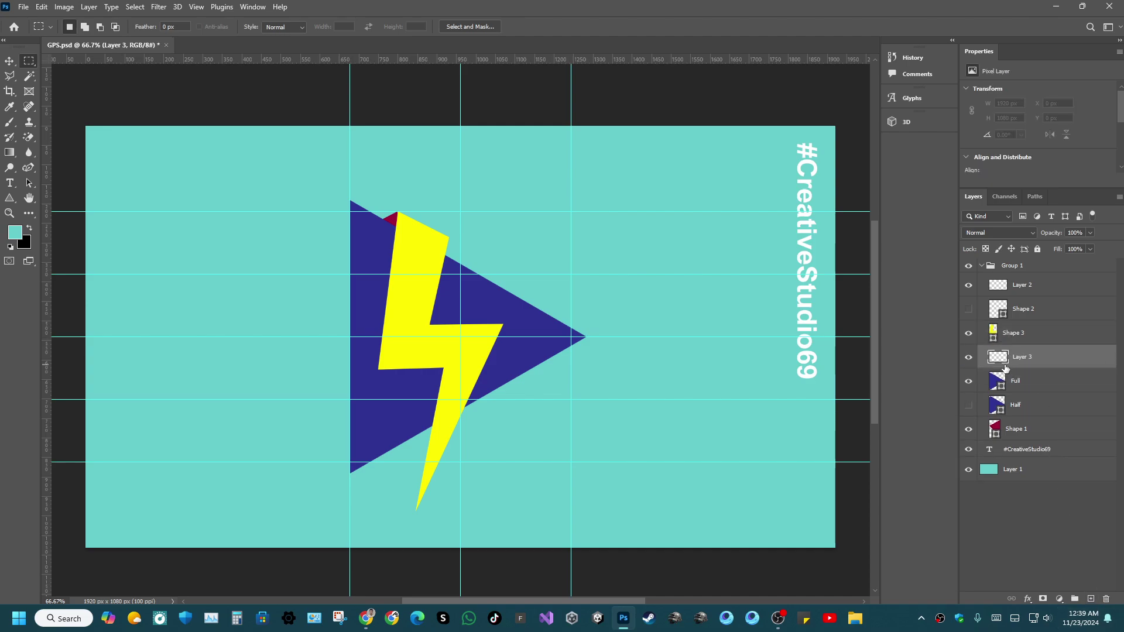
Start a Curvature Pen shape path from the triangle's upper edge, right of the bolt, straight to the bolt's lower-left corner.
key("ctrl+plus")
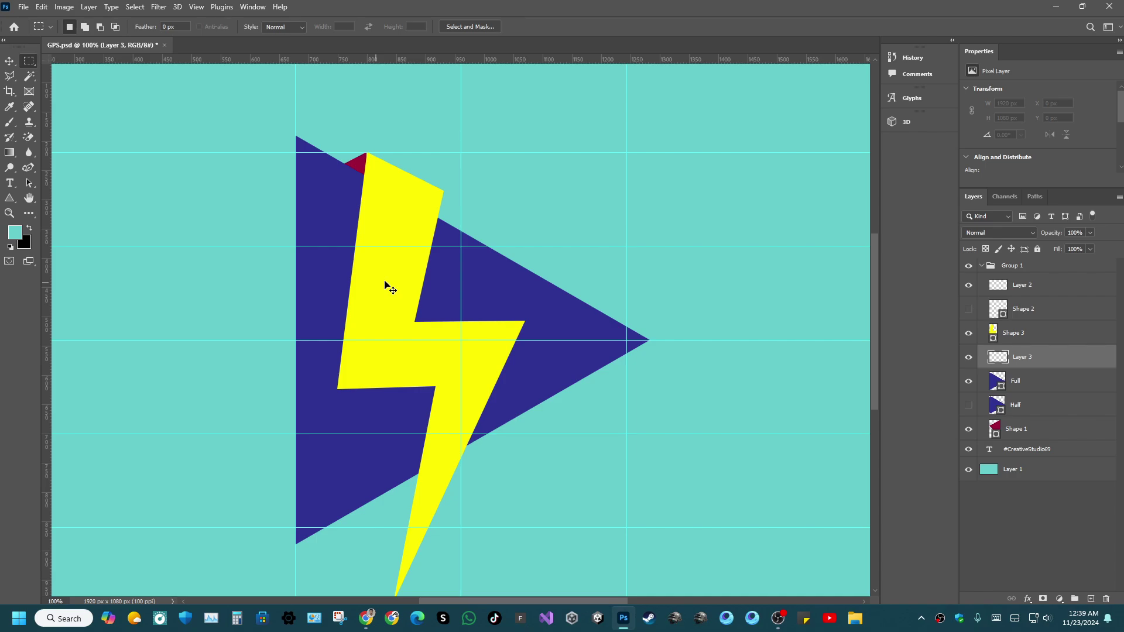
key("ctrl+plus")
key("ctrl+minus")
key("ctrl+plus")
key("ctrl+minus")
key("ctrl+minus")
scroll(460, 263, "up", 2)
key("ctrl+plus")
key("ctrl+plus")
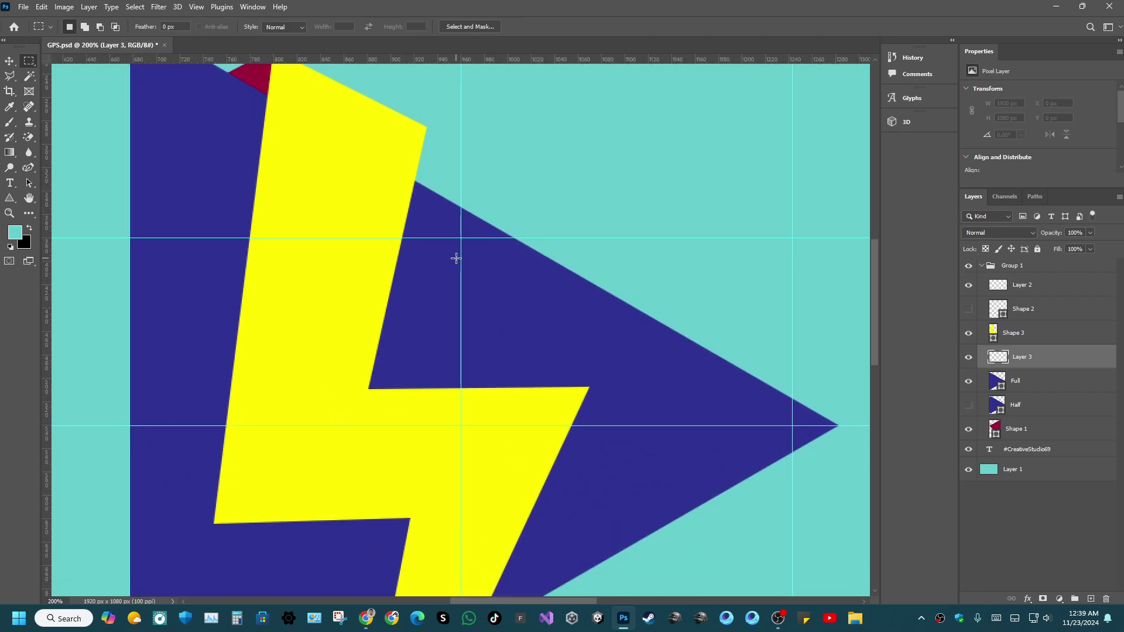
left_click(31, 169)
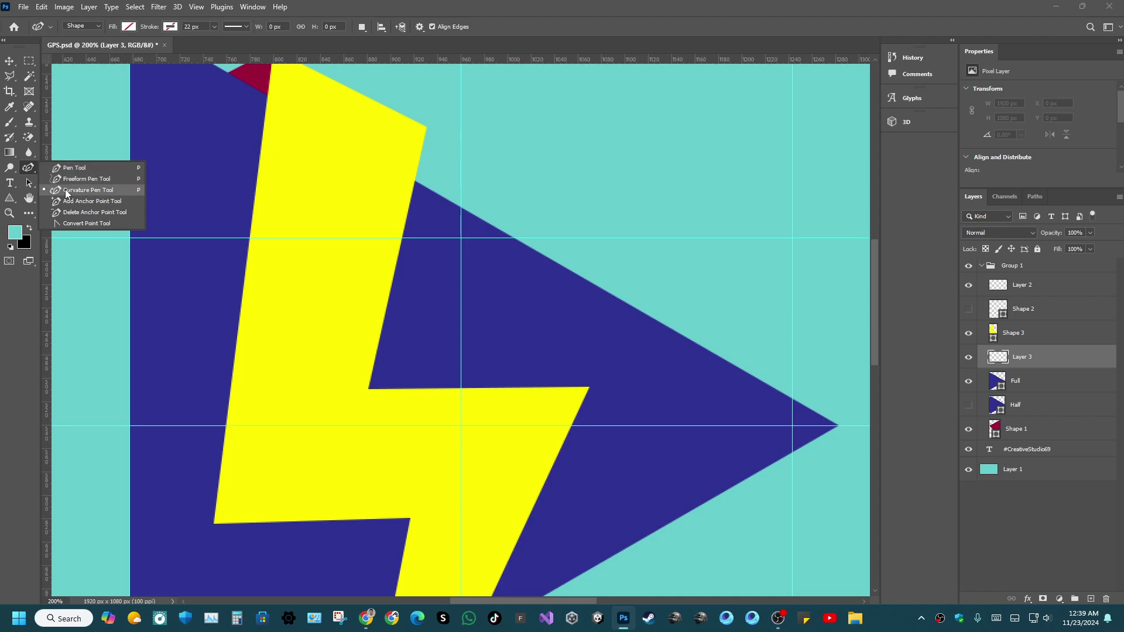
left_click(67, 189)
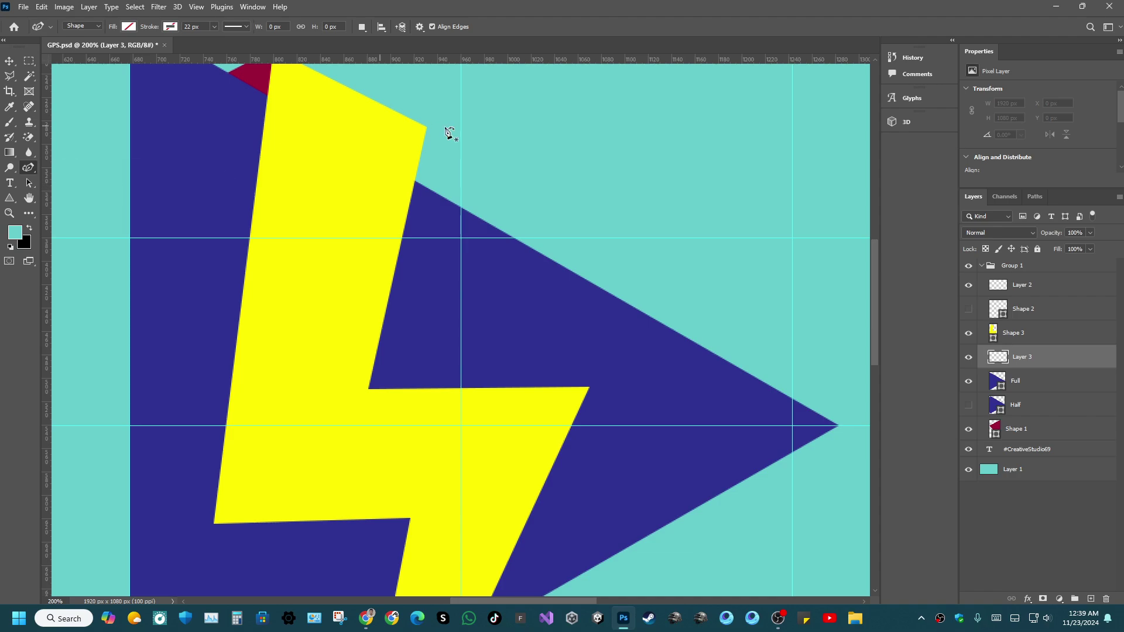
left_click(467, 215)
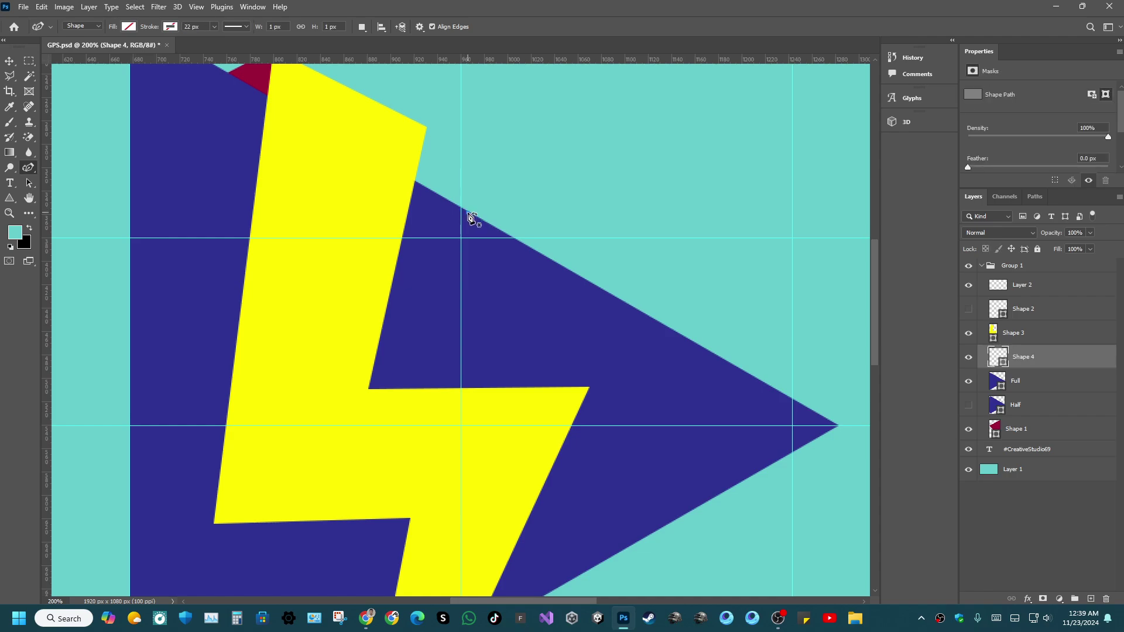
left_click(214, 524)
left_click(214, 524)
scroll(217, 529, "down", 4)
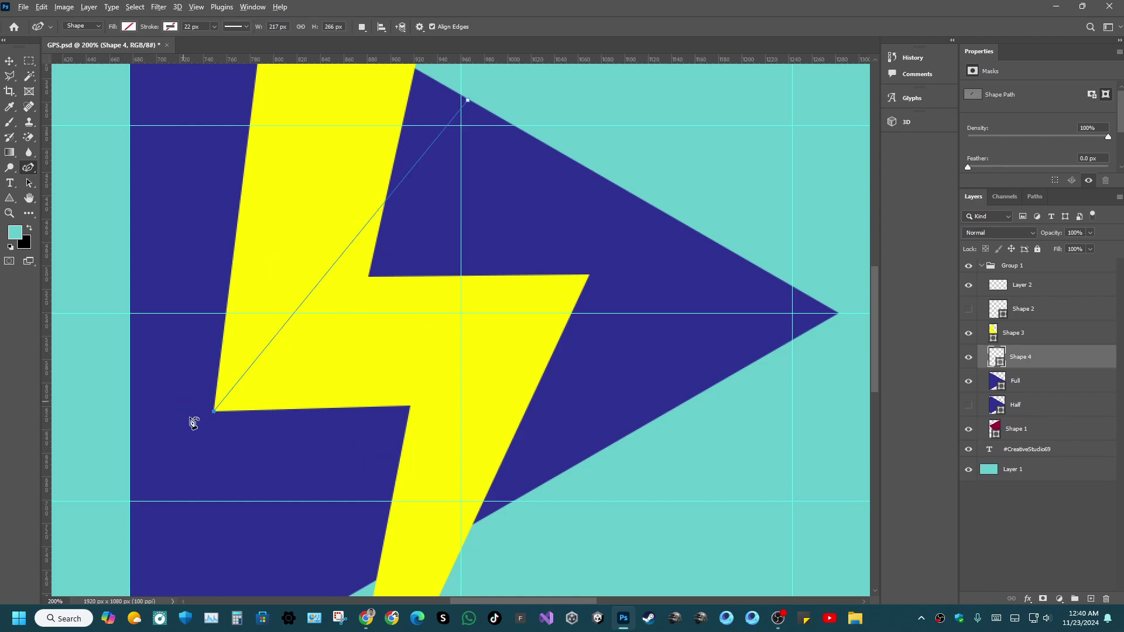
left_click(215, 413)
Continue the path with two corner anchors, one below the other, inside the bolt's lower limb.
left_click_drag(427, 458, 424, 452)
scroll(426, 451, "down", 3)
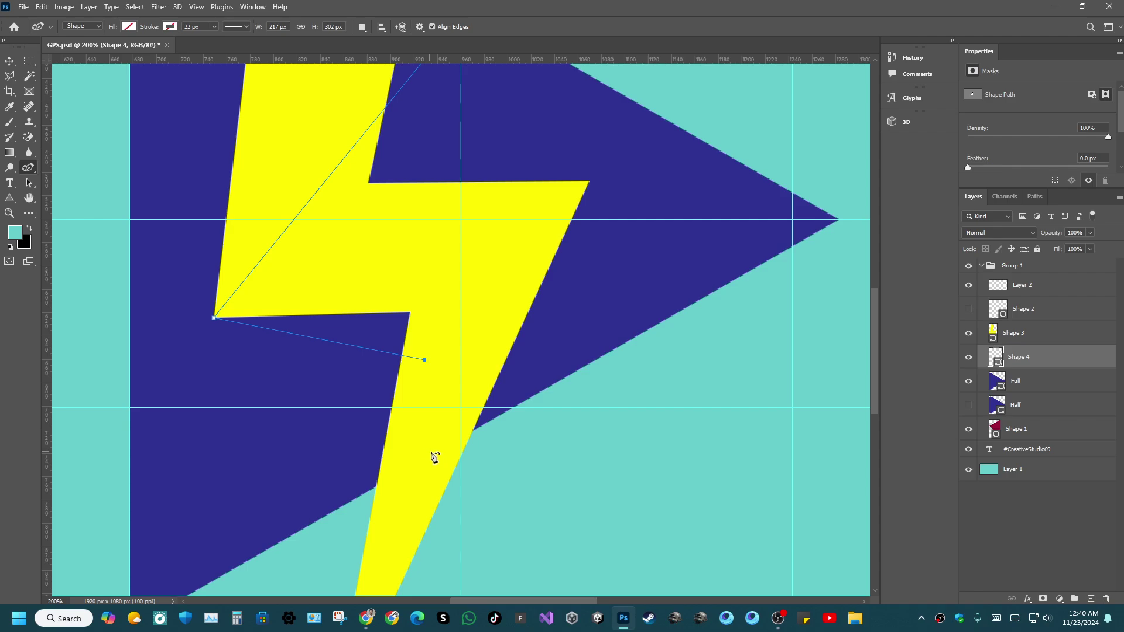
left_click(425, 463)
key("ctrl+z")
left_click(419, 465)
scroll(480, 326, "down", 2)
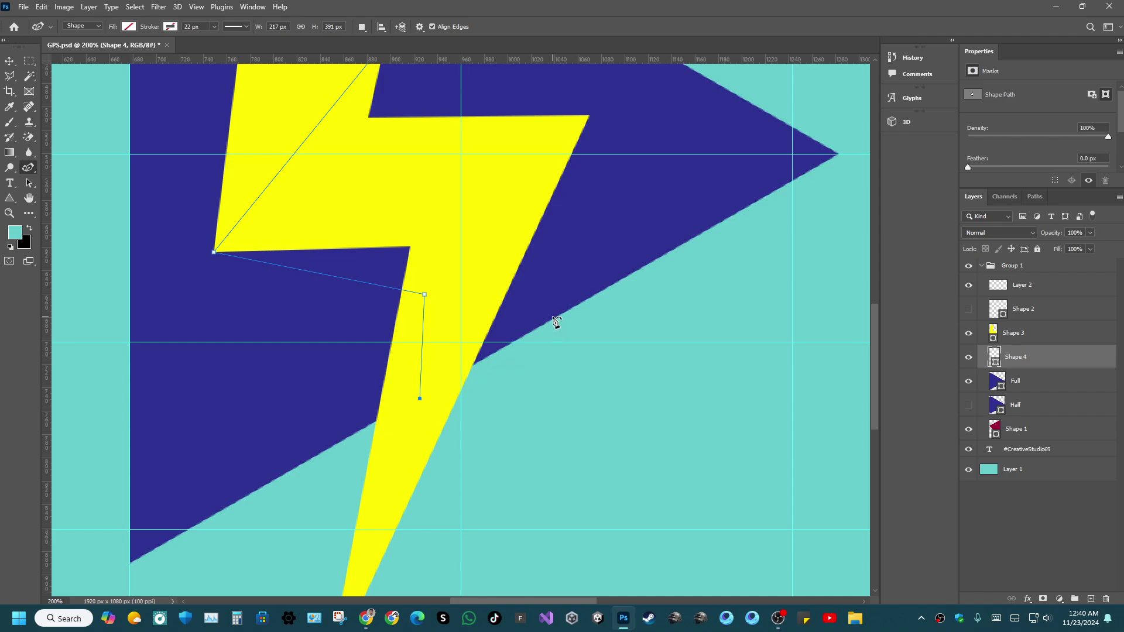
left_click(497, 321)
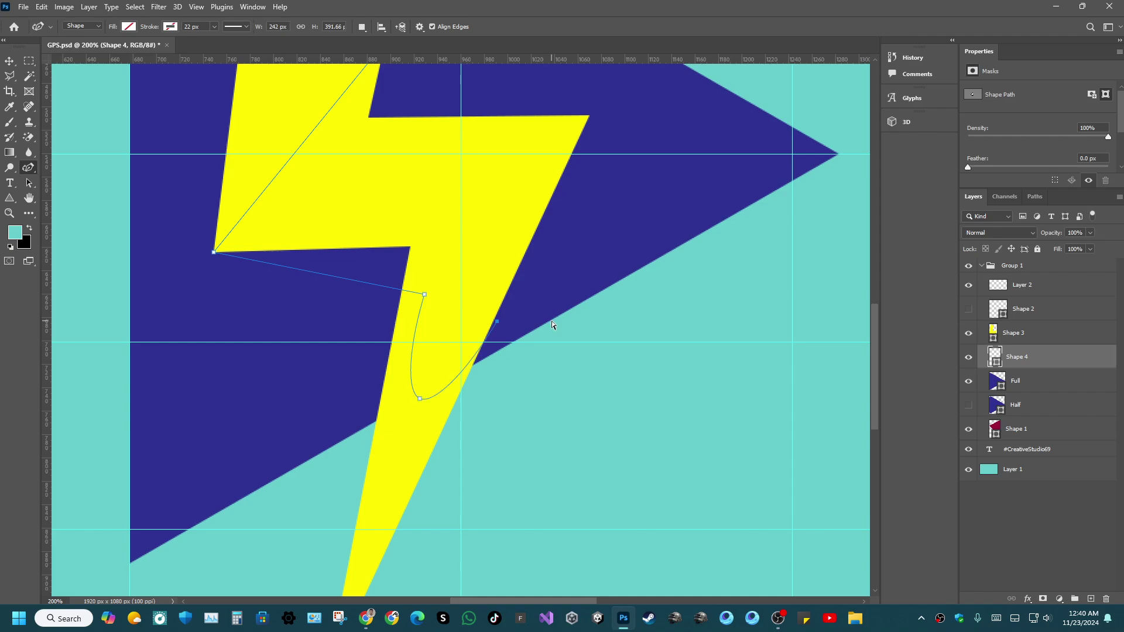
key("ctrl+z")
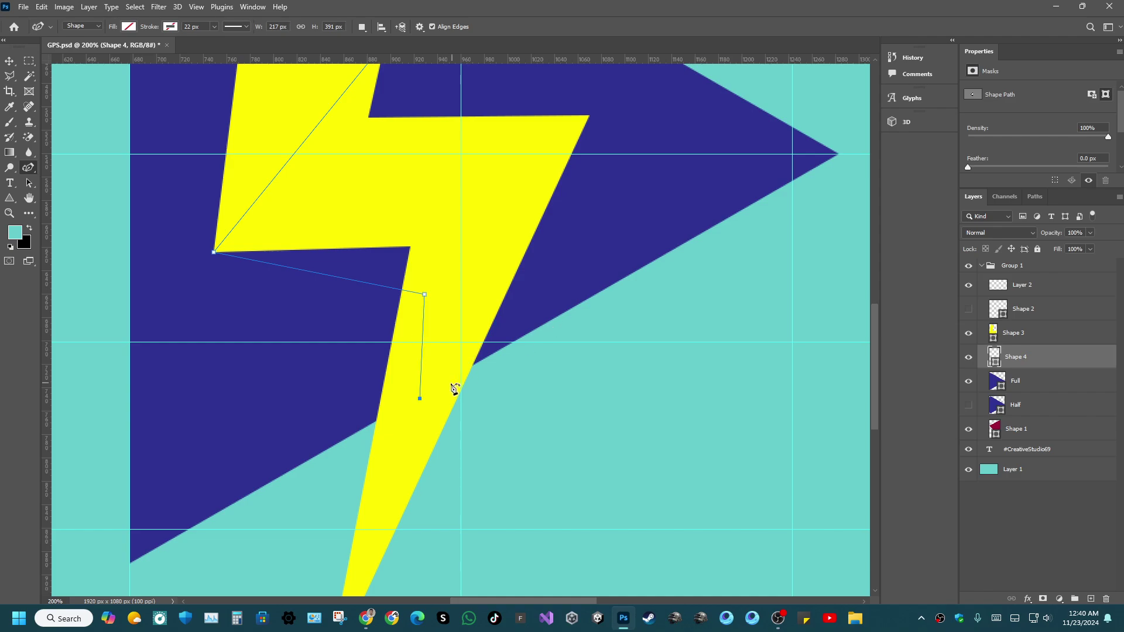
Extend the path with straight segments to the triangle's lower edge and up to the bolt's right corner.
left_click(557, 320)
left_click(592, 120)
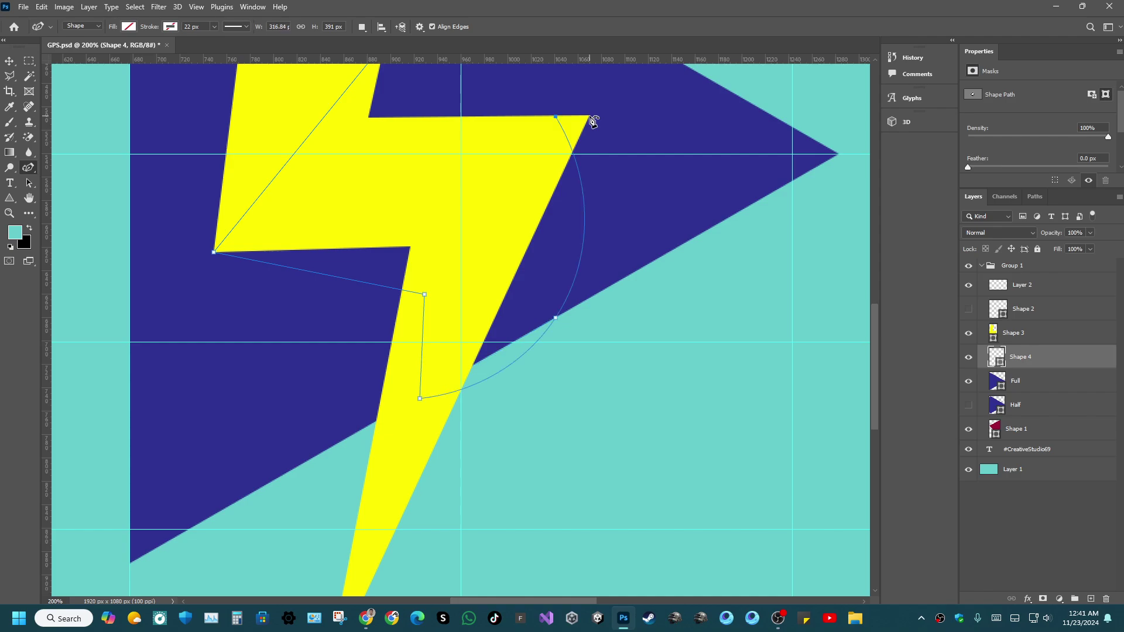
key("ctrl+z")
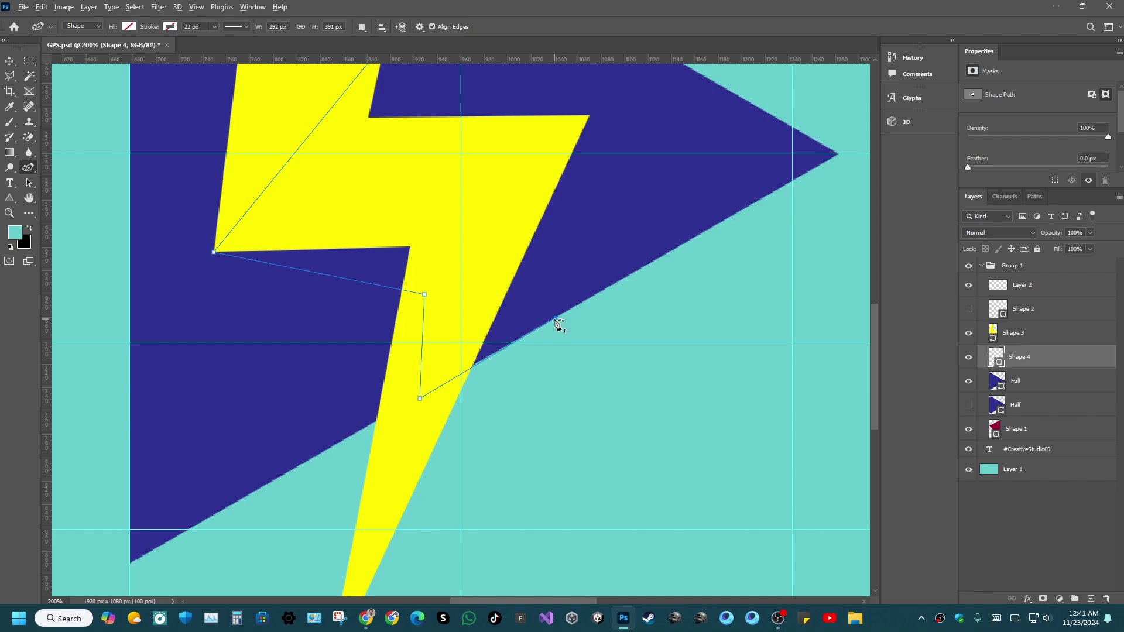
left_click(590, 116)
scroll(571, 213, "up", 2)
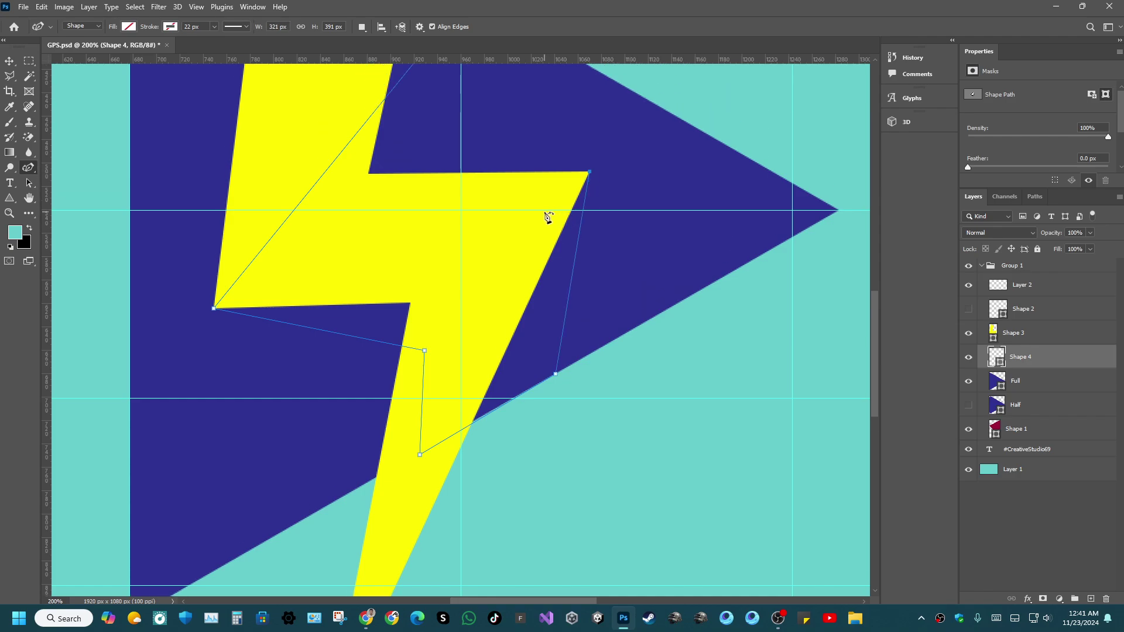
scroll(548, 217, "up", 2)
scroll(547, 217, "up", 2)
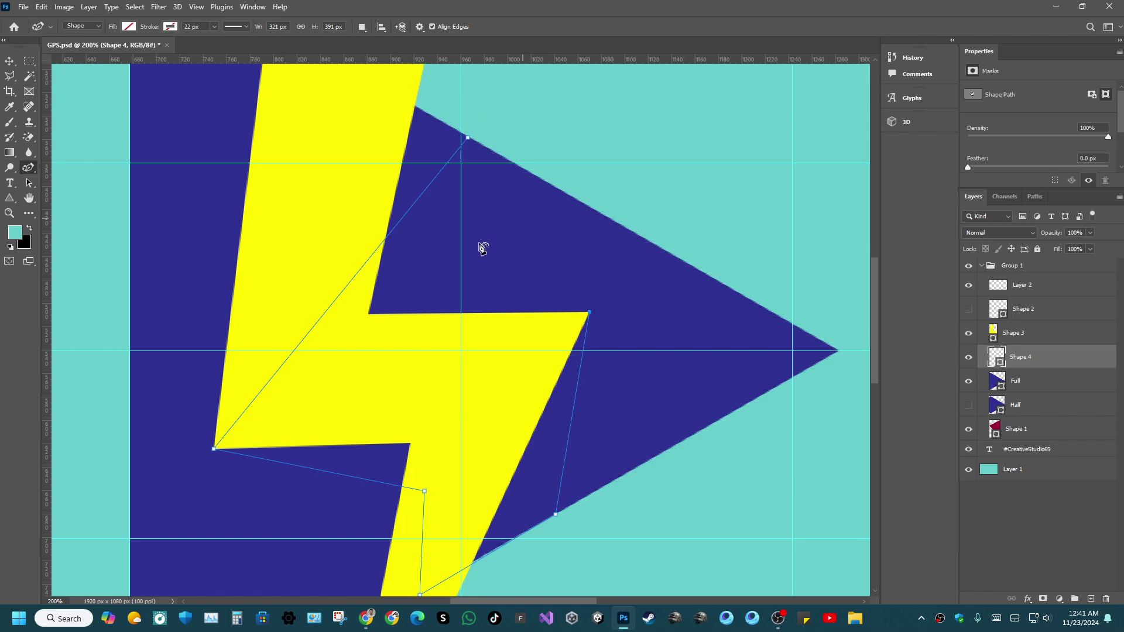
left_click(357, 331)
key("ctrl+z")
left_click(377, 332)
scroll(361, 337, "up", 1)
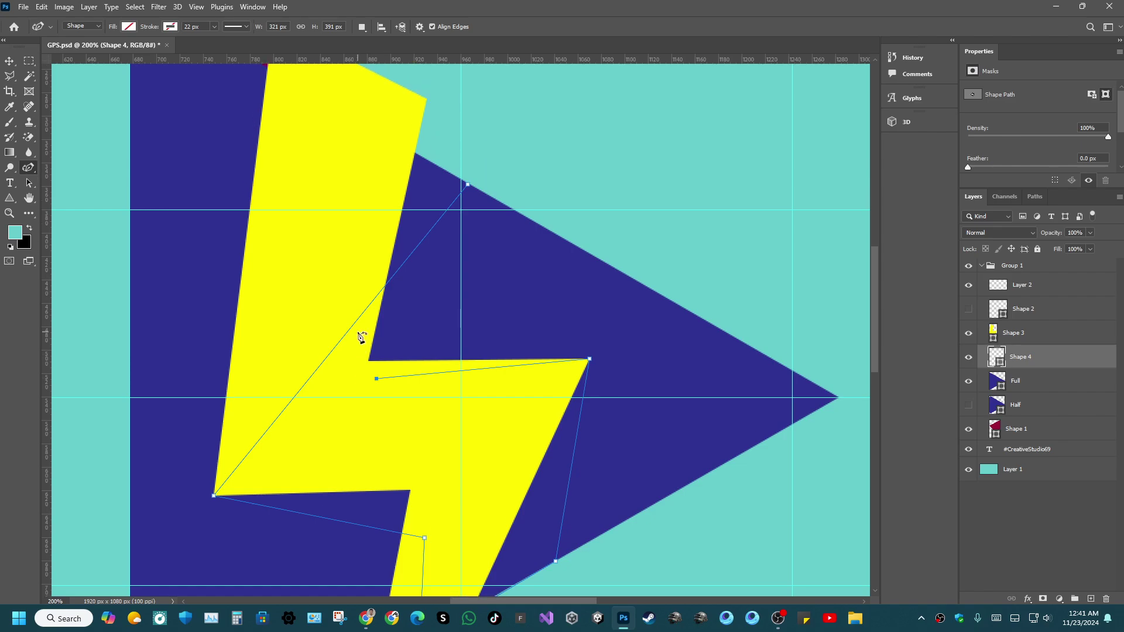
scroll(361, 337, "up", 1)
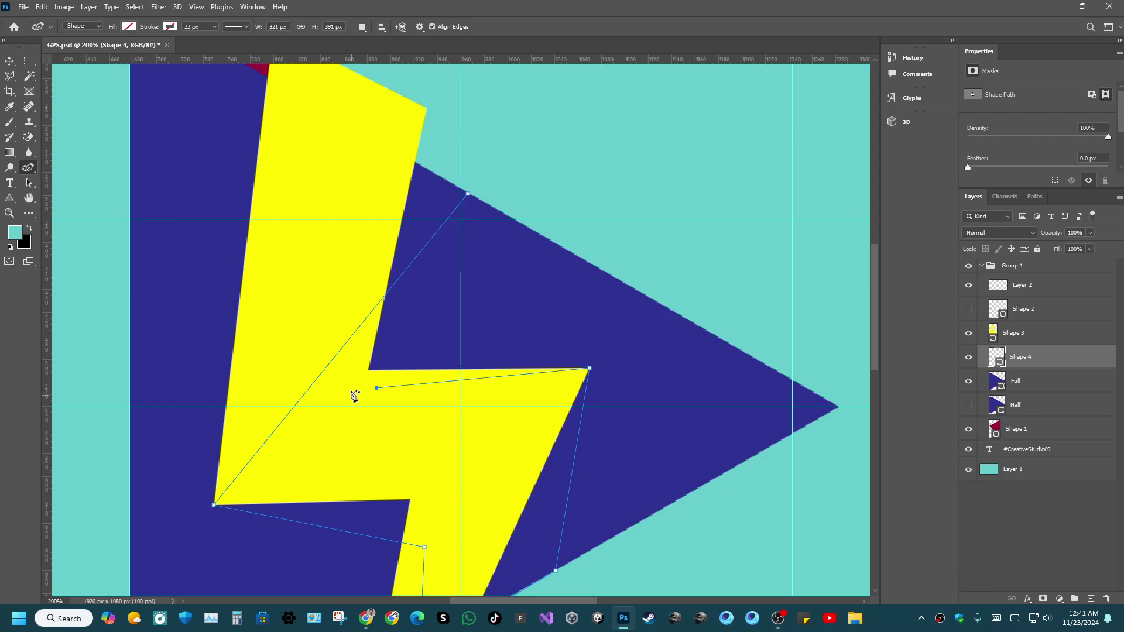
left_click(312, 396)
key("Delete")
left_click_drag(496, 211, 493, 209)
key("Escape")
key("Delete")
Continue the path just inside the bolt, through its inner notch, then along the triangle's upper edge to behind the bolt.
left_click(344, 390)
left_click(366, 369)
left_click(477, 198)
left_click(475, 198)
left_click_drag(475, 200, 412, 162)
key("ctrl+z")
left_click(409, 159)
Try to extend the path down into the bolt's upper limb and adjust the upper-edge anchors with Convert Point.
left_click(296, 314)
key("ctrl+z")
left_click(302, 298)
right_click(28, 168)
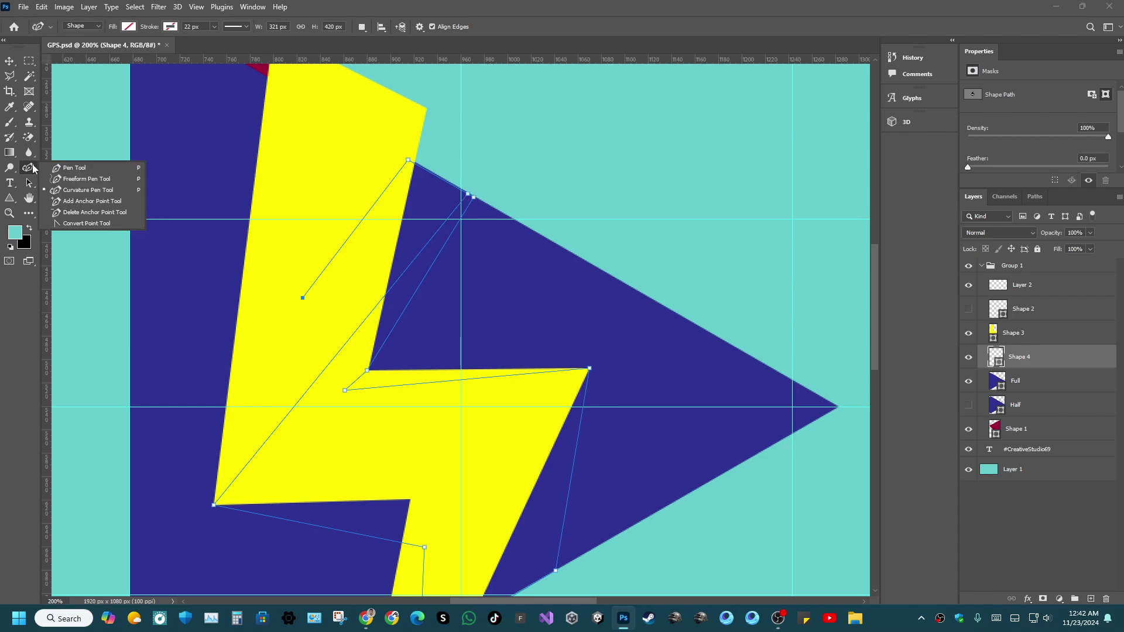
left_click(80, 223)
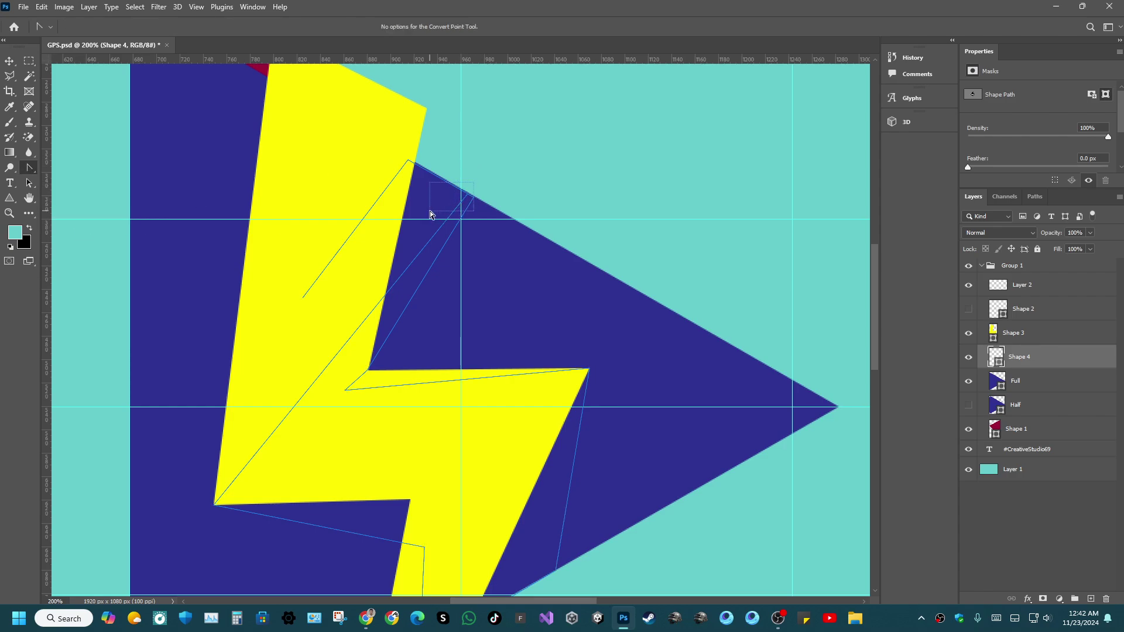
left_click_drag(430, 212, 429, 214)
Try to remove the path's starting anchor on the triangle's upper edge with the Delete Anchor Point tool.
right_click(29, 168)
left_click(62, 212)
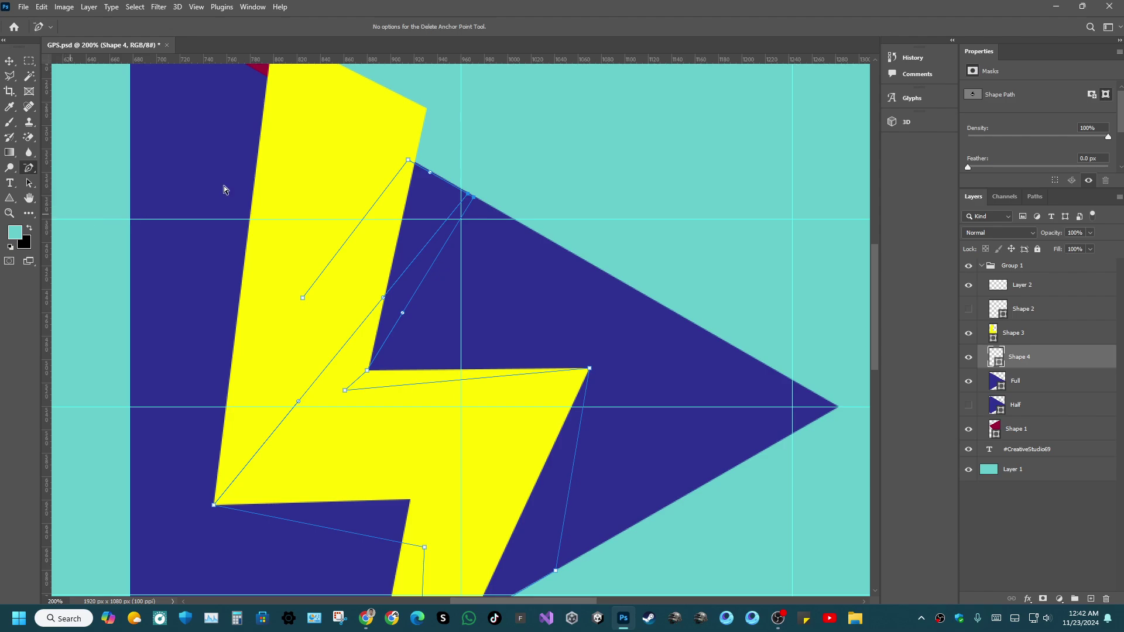
left_click(469, 197)
left_click_drag(298, 404, 277, 358)
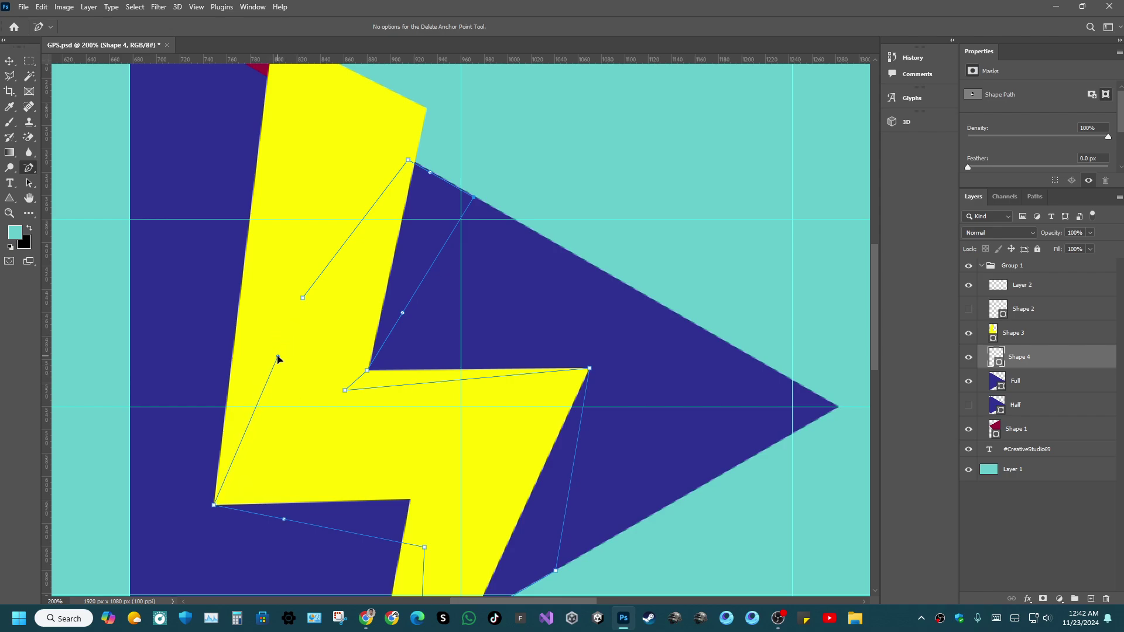
Try to bring the path's open end down to the anchor at the bolt's lower-left corner.
right_click(31, 170)
left_click(64, 189)
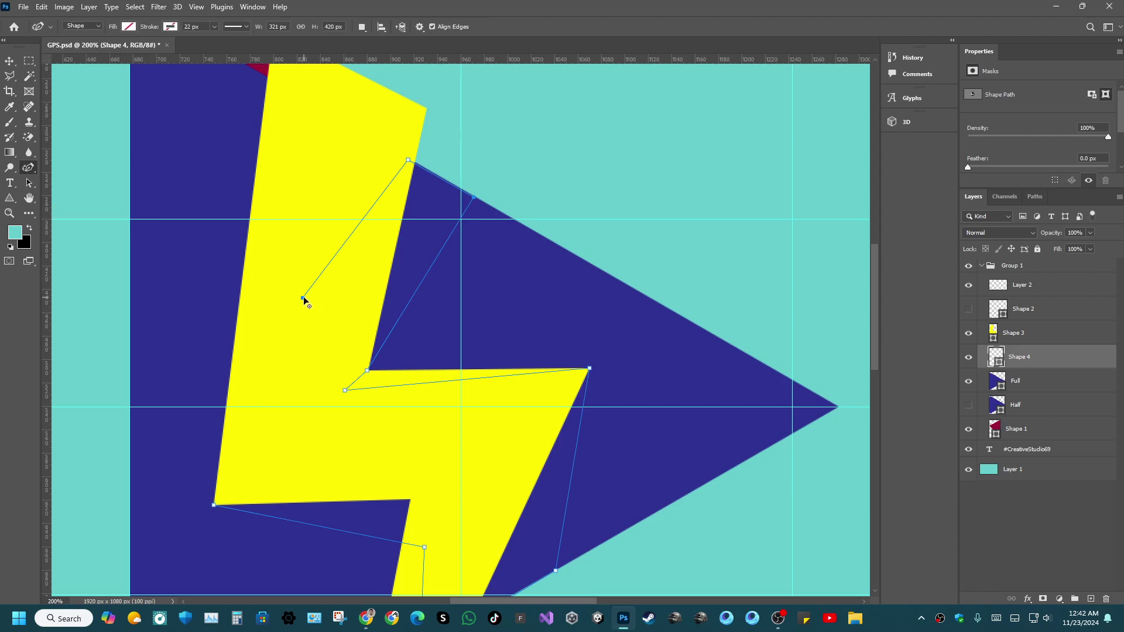
left_click(239, 462)
key("ctrl+z")
left_click_drag(303, 298, 214, 507)
key("ctrl+z")
key("ctrl+shift+z")
key("Delete")
Try to bring the path's open end onto the triangle's upper edge behind the bolt and rework the neighbouring anchor with the Pen tool.
left_click(400, 157)
left_click_drag(400, 158, 401, 156)
left_click(28, 168)
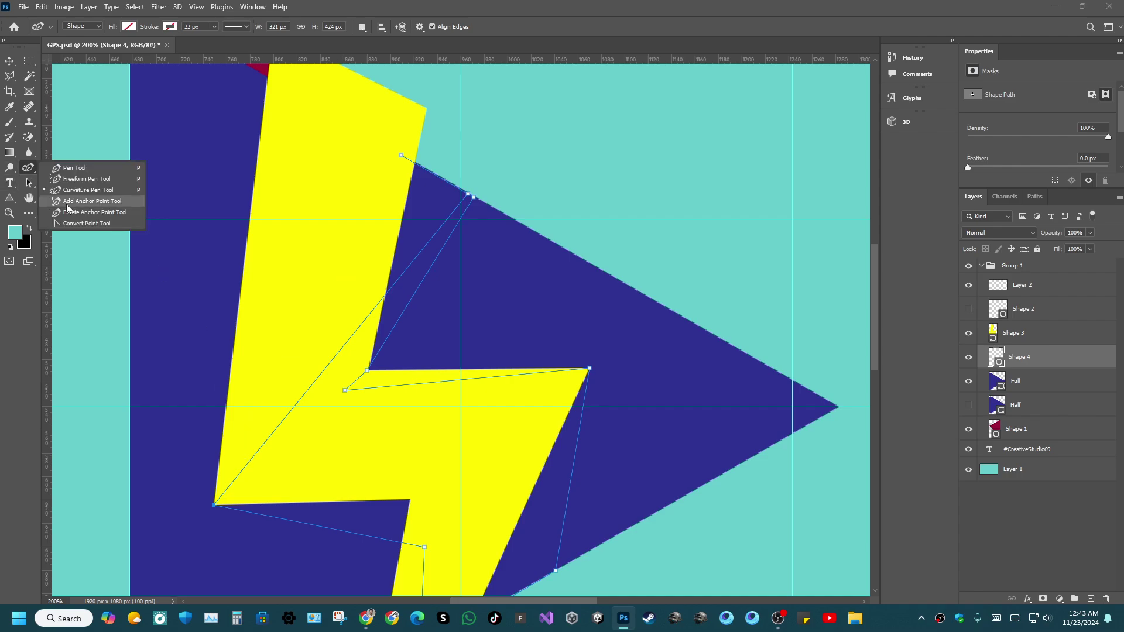
left_click(73, 168)
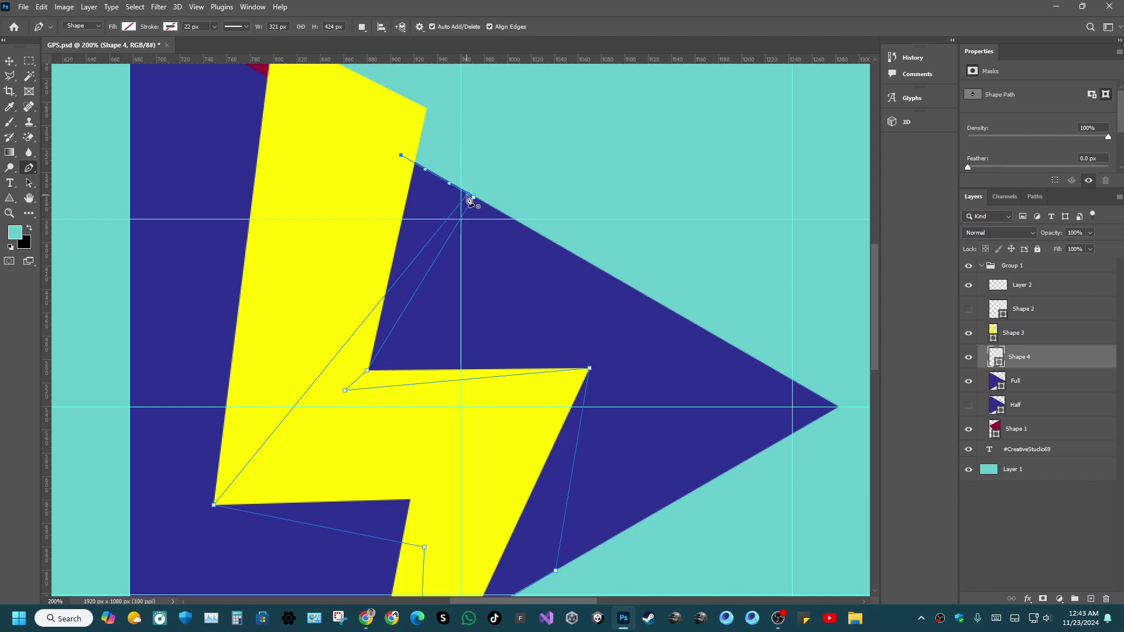
left_click_drag(468, 199, 491, 192)
Try to turn the path's anchor on the triangle's upper edge into a smooth point with the Convert Point tool.
right_click(29, 168)
left_click(70, 224)
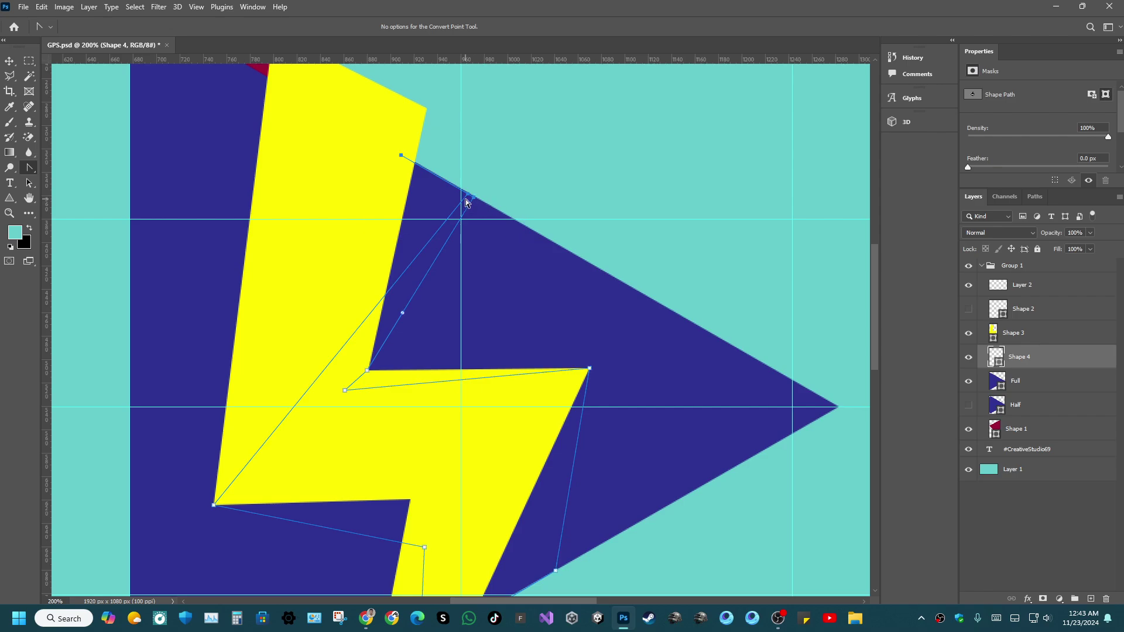
left_click_drag(469, 197, 185, 187)
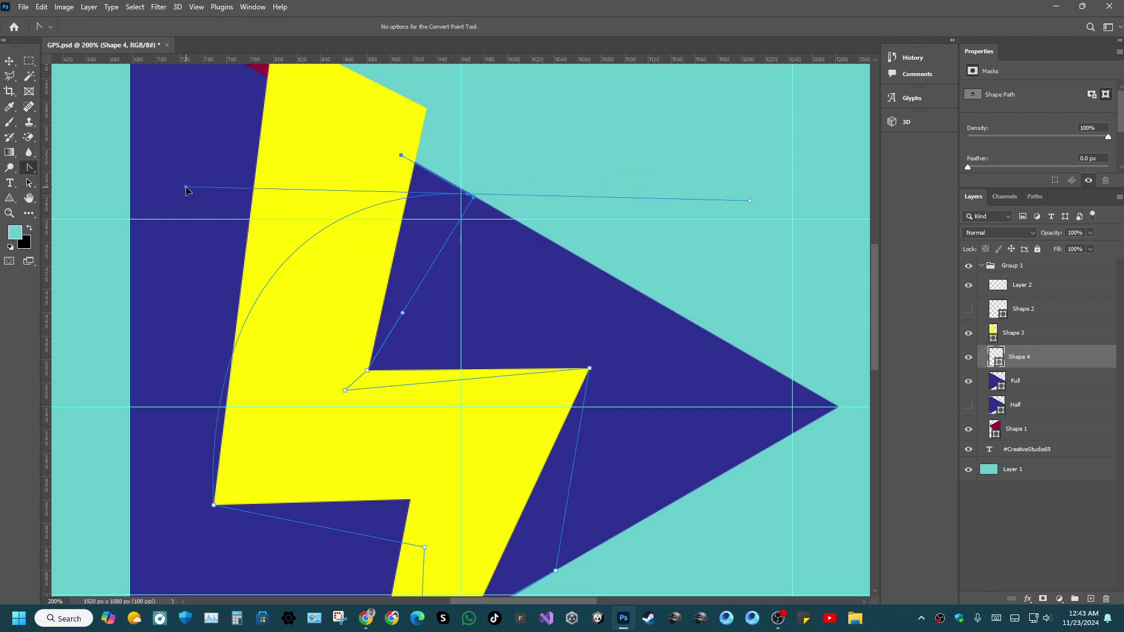
left_click_drag(470, 199, 387, 221)
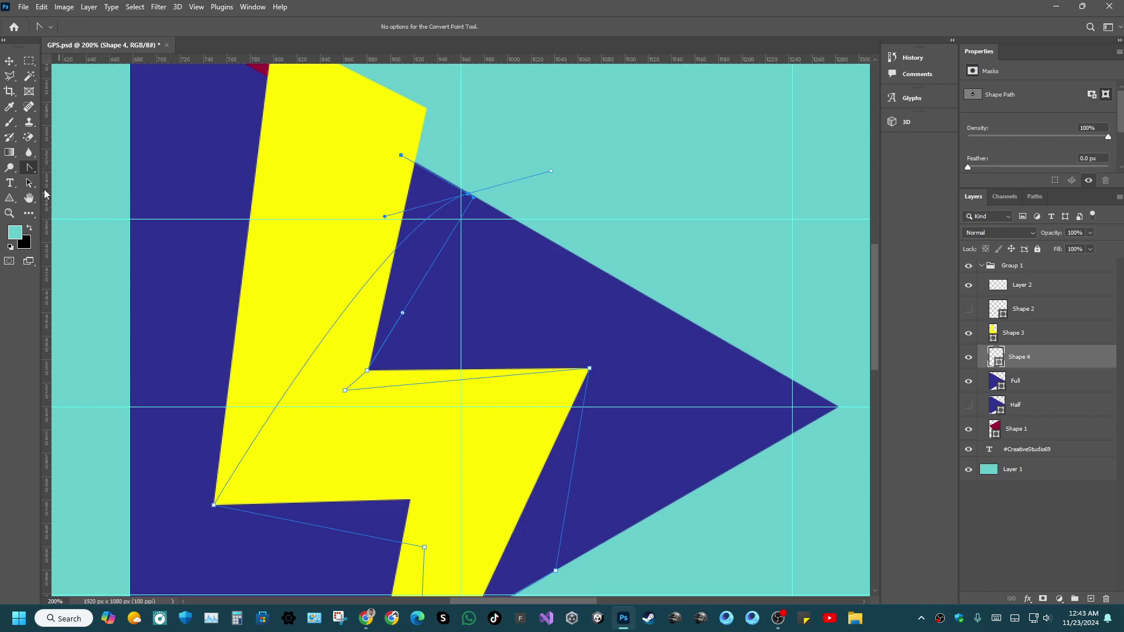
Try to rework the upper-edge anchor's handles and draw a small loop beside the bolt with the Freeform Pen tool.
right_click(29, 168)
left_click(76, 177)
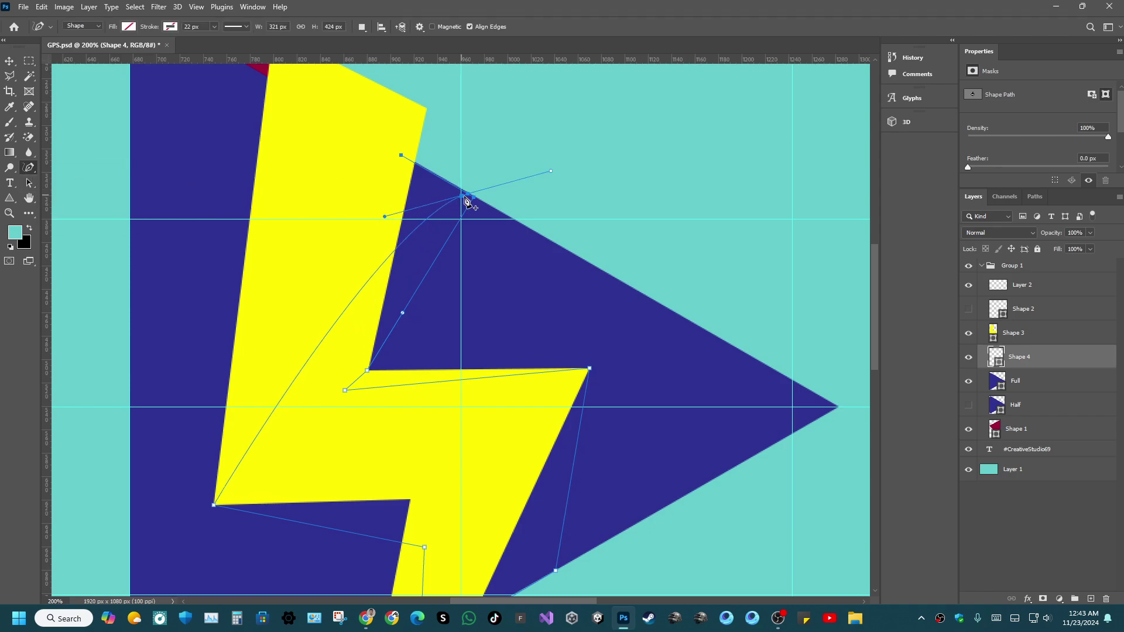
left_click(465, 195, "alt")
left_click_drag(472, 199, 645, 163)
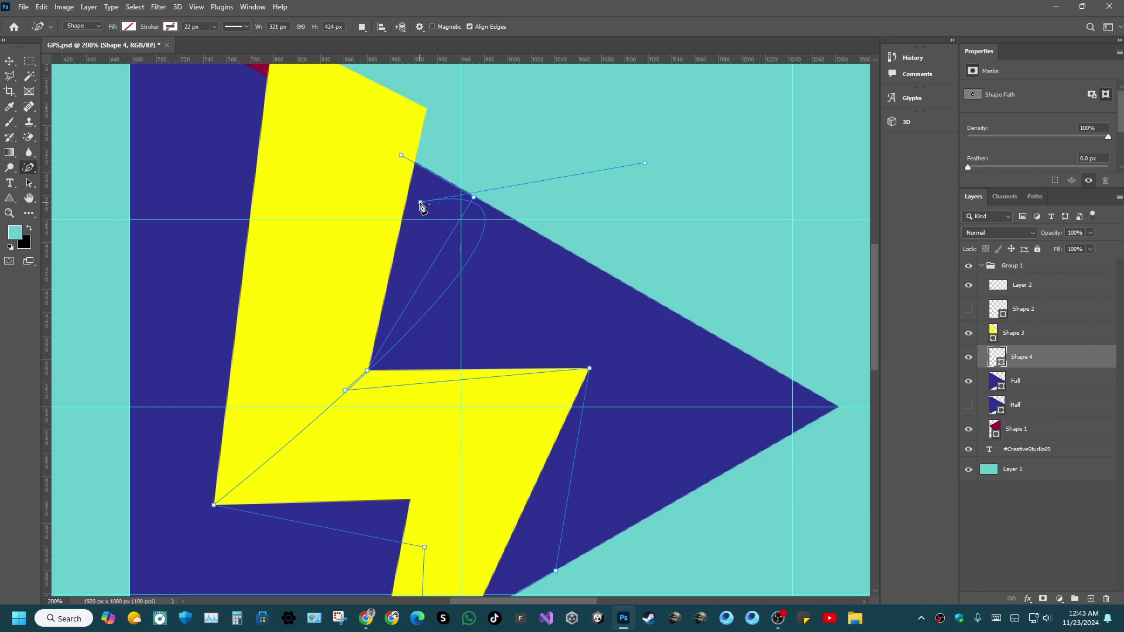
left_click_drag(404, 237, 437, 201)
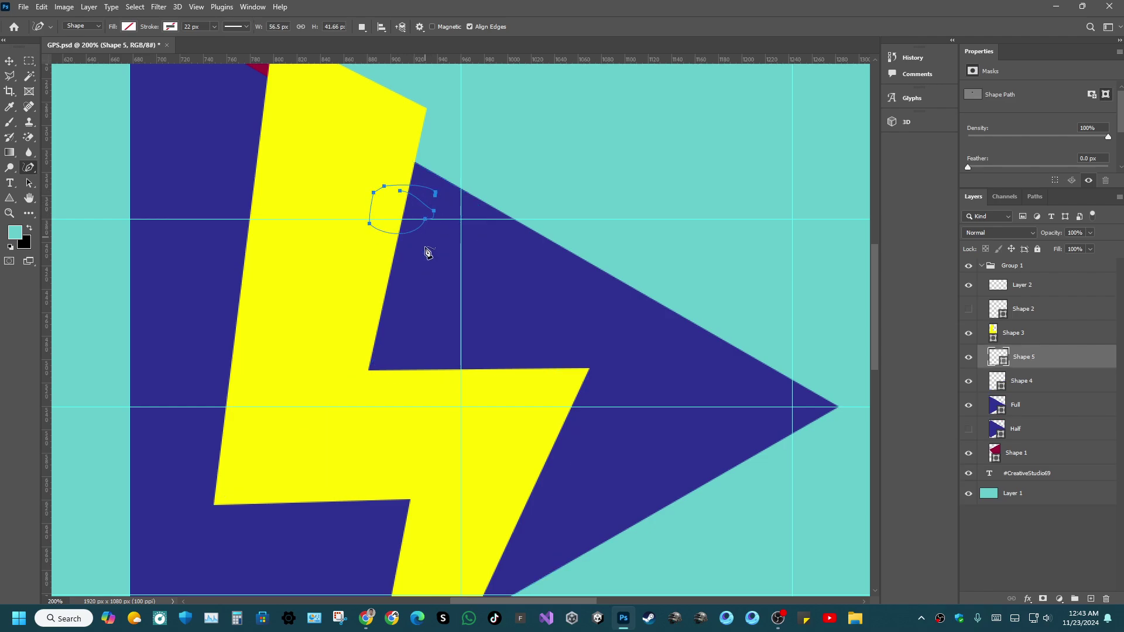
Undo all the shadow path's edits, back to the empty layer beneath the yellow bolt.
key("ctrl+z")
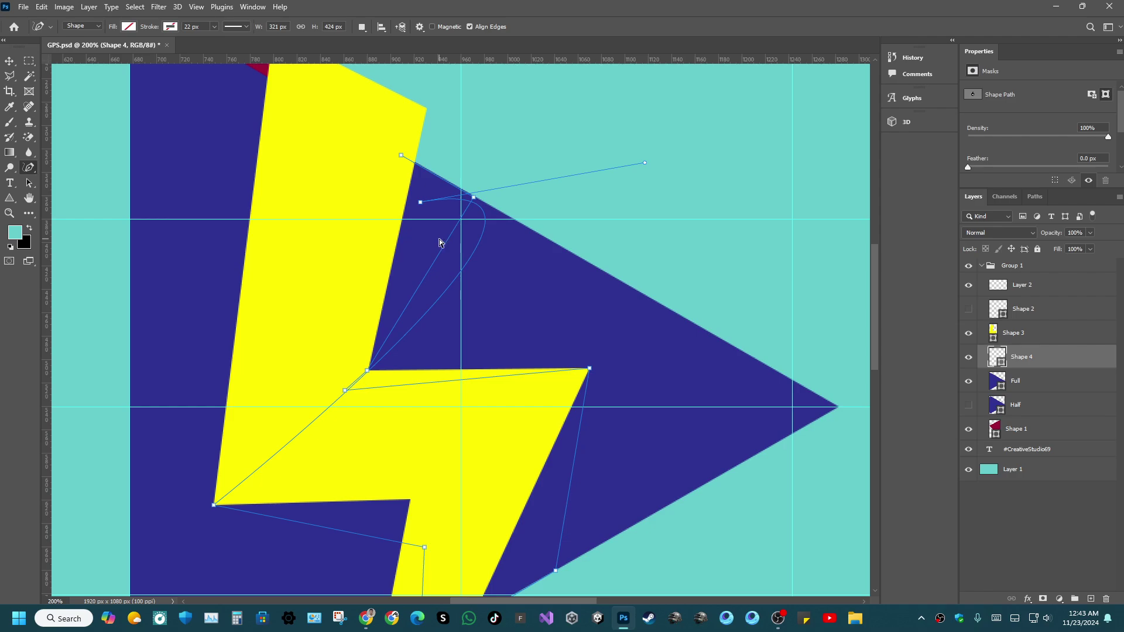
key("ctrl+z")
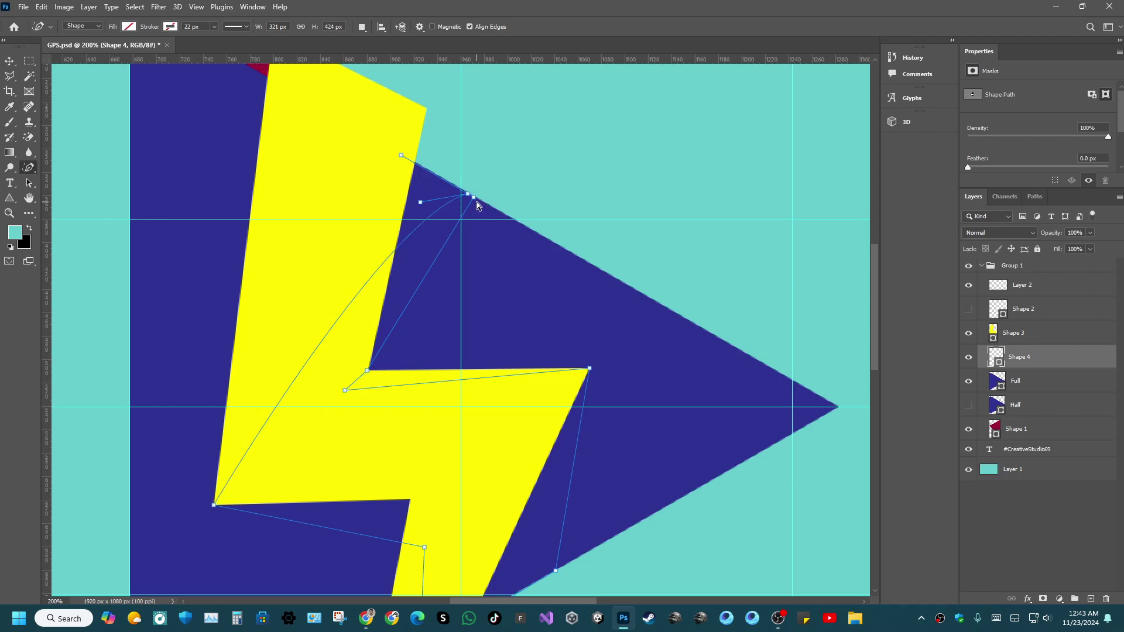
key("ctrl+z")
key("ctrl+z")
key("ctrl+z")
key("ctrl+z")
key("ctrl+z")
key("ctrl+z")
key("ctrl+z")
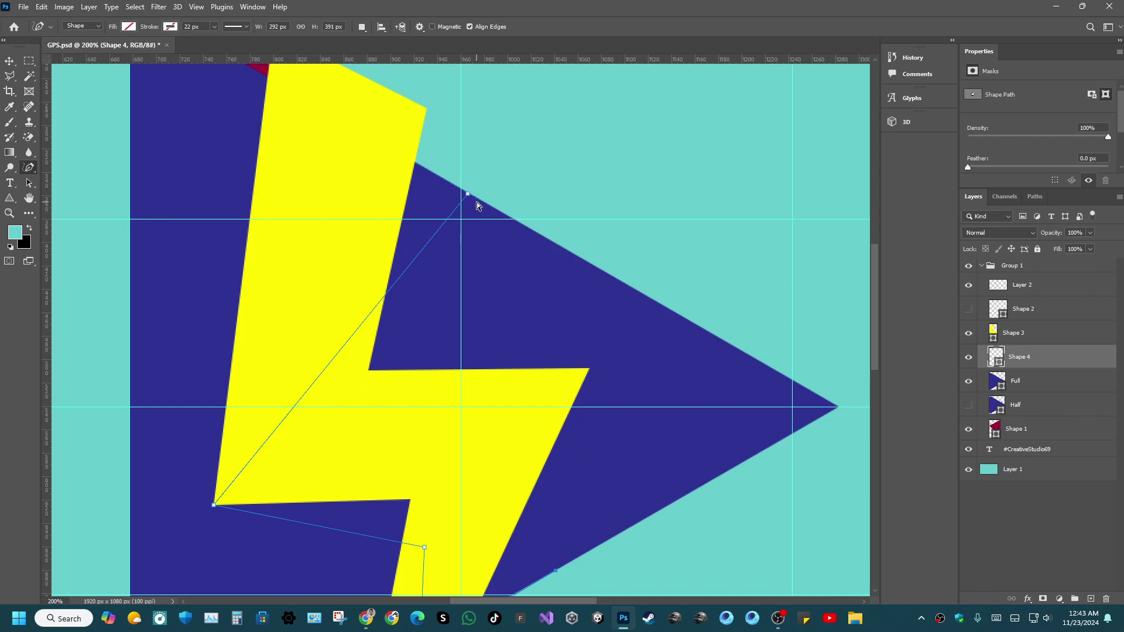
key("ctrl+z")
key("ctrl+z")
key("ctrl+z")
key("ctrl+z")
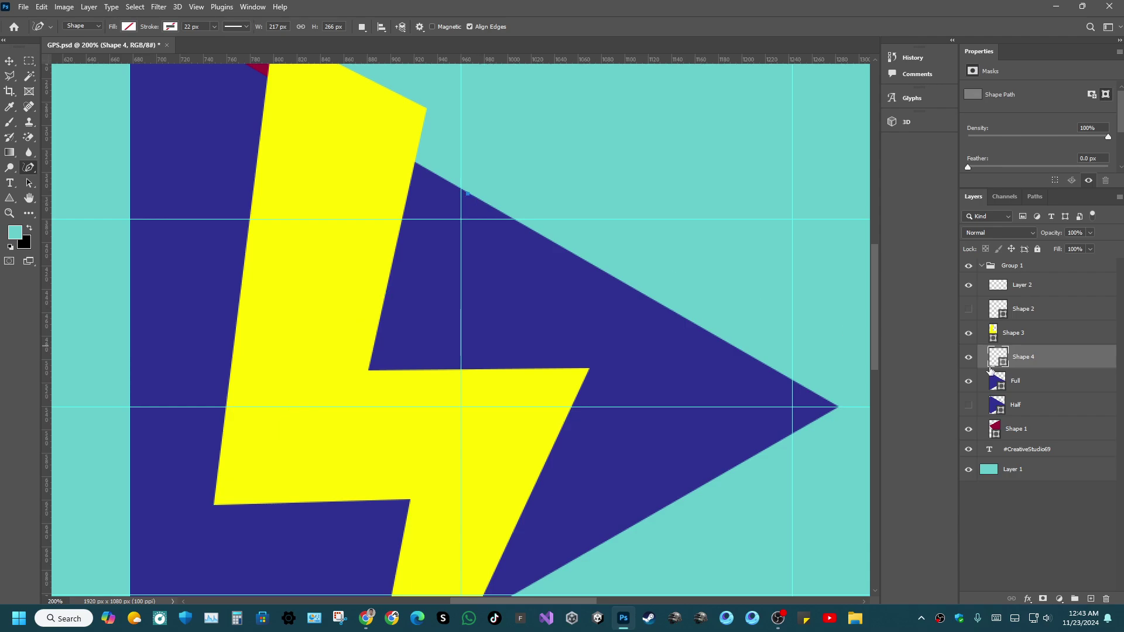
key("ctrl+z")
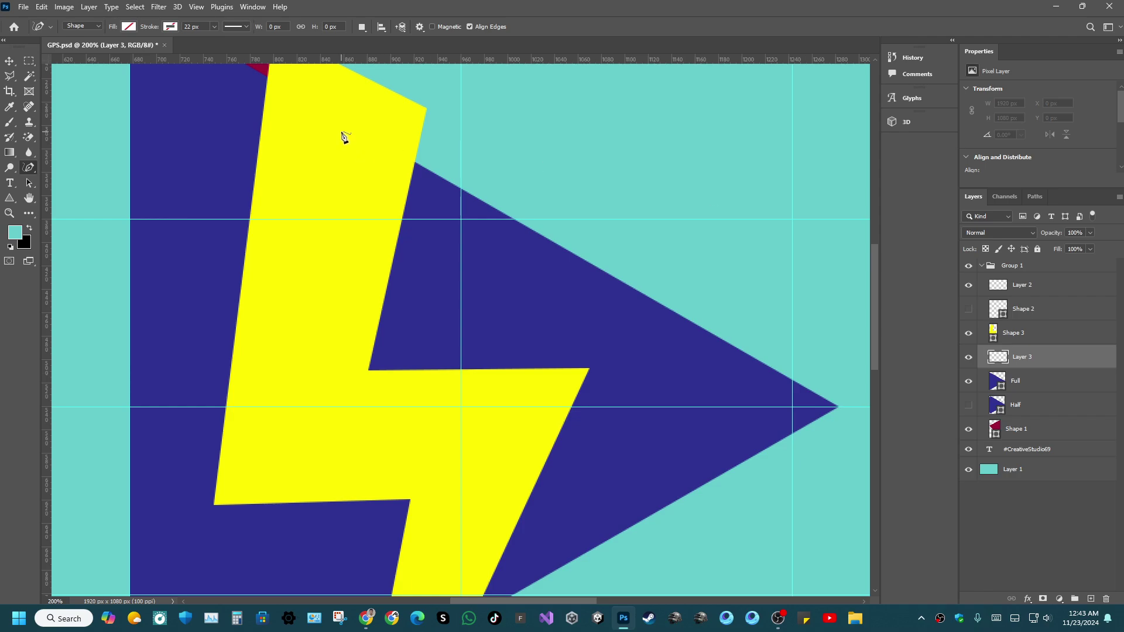
Start a new Pen tool path inside the bolt's upper limb with a straight segment down to the bolt's lower-left corner.
right_click(29, 167)
left_click(65, 170)
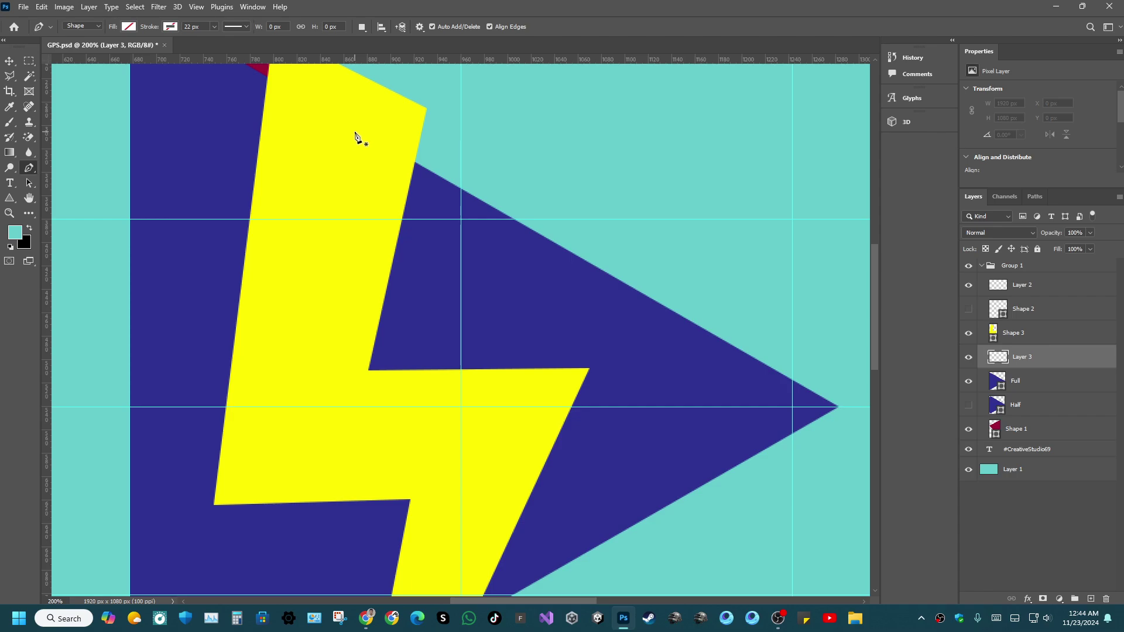
left_click(342, 124)
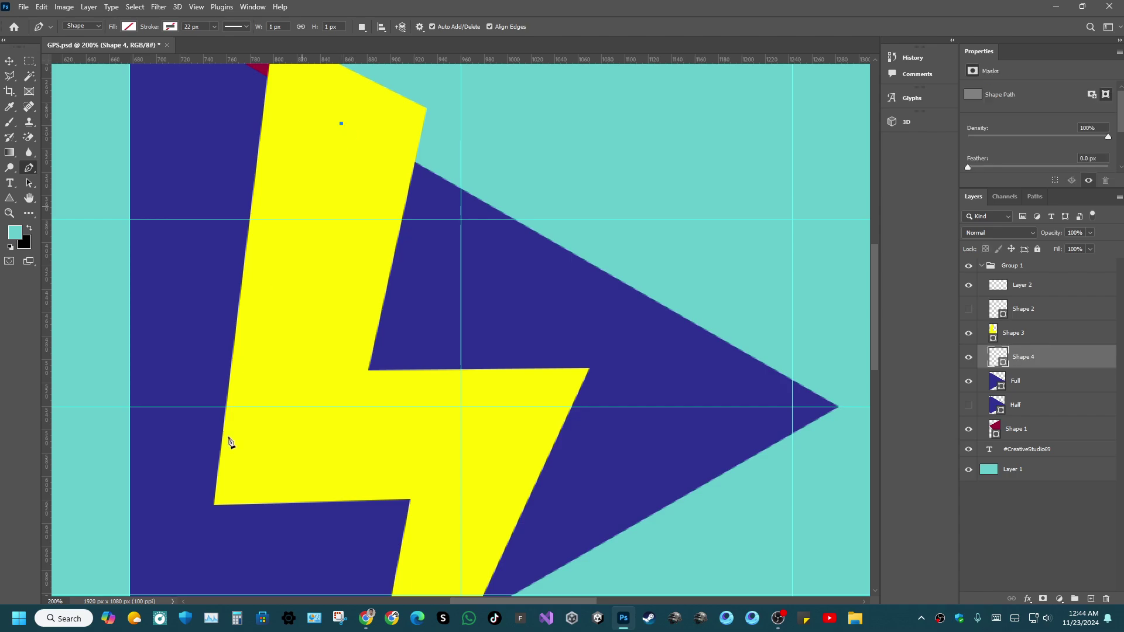
left_click(216, 511, "shift")
key("ctrl+z")
left_click(215, 506)
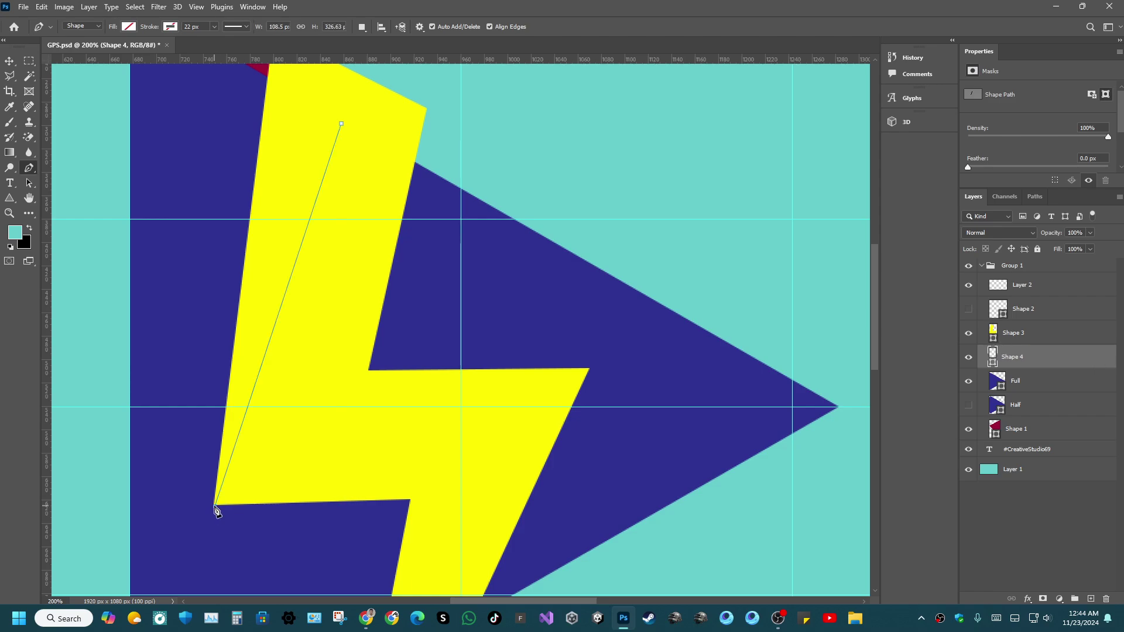
Continue the path to an anchor just inside the bolt below its lower notch, and down into the bolt's lower limb.
scroll(331, 372, "down", 1)
scroll(331, 371, "down", 1)
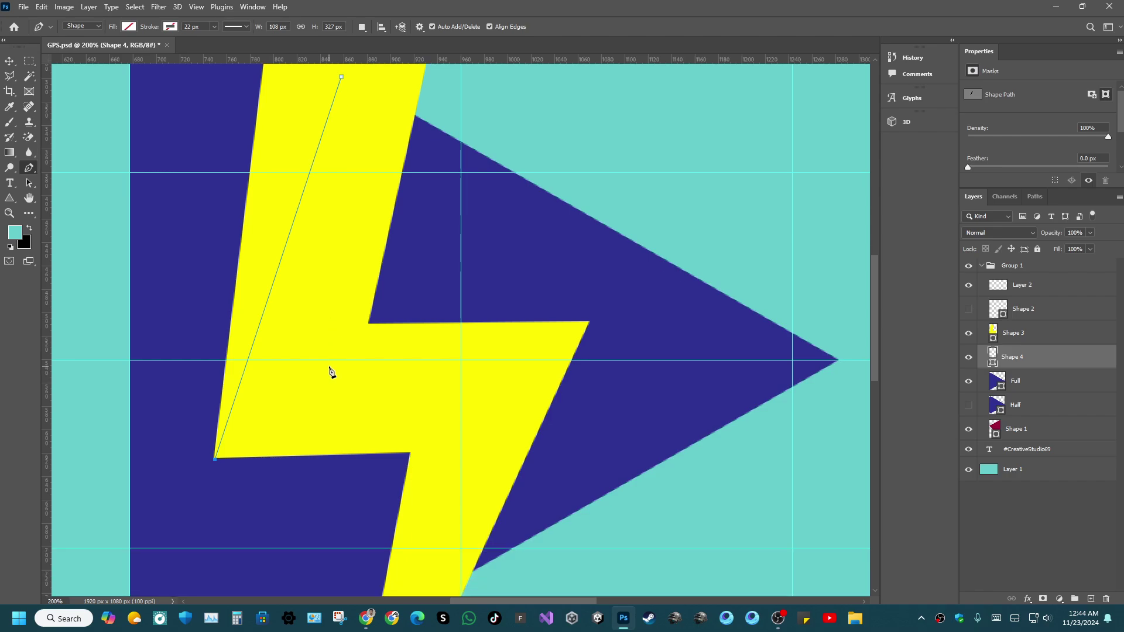
scroll(416, 459, "down", 2)
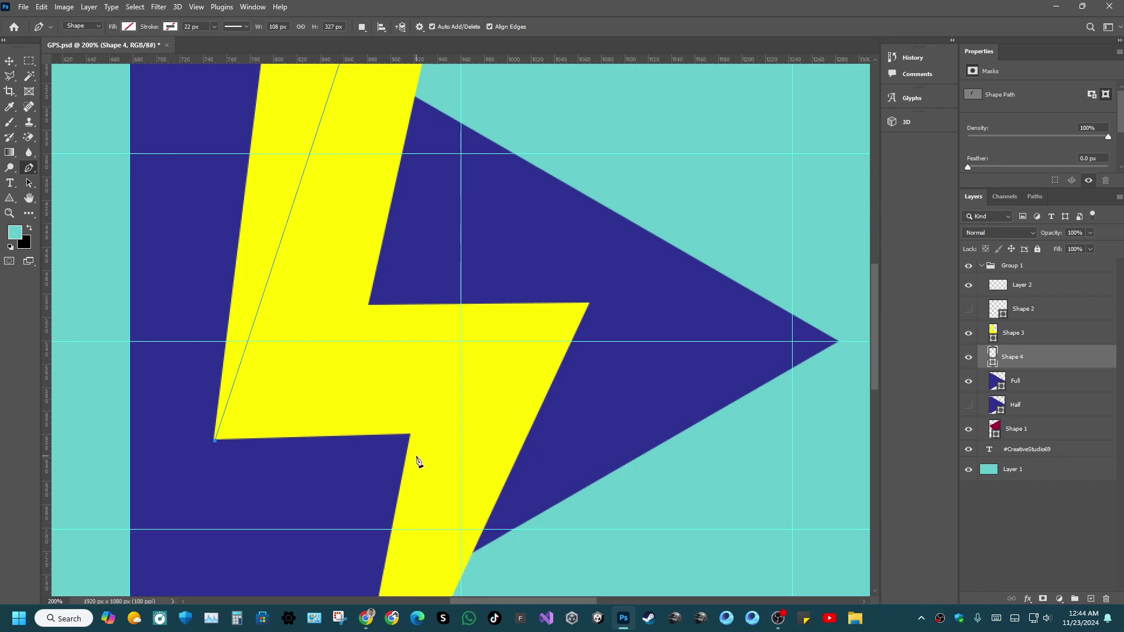
left_click(420, 436)
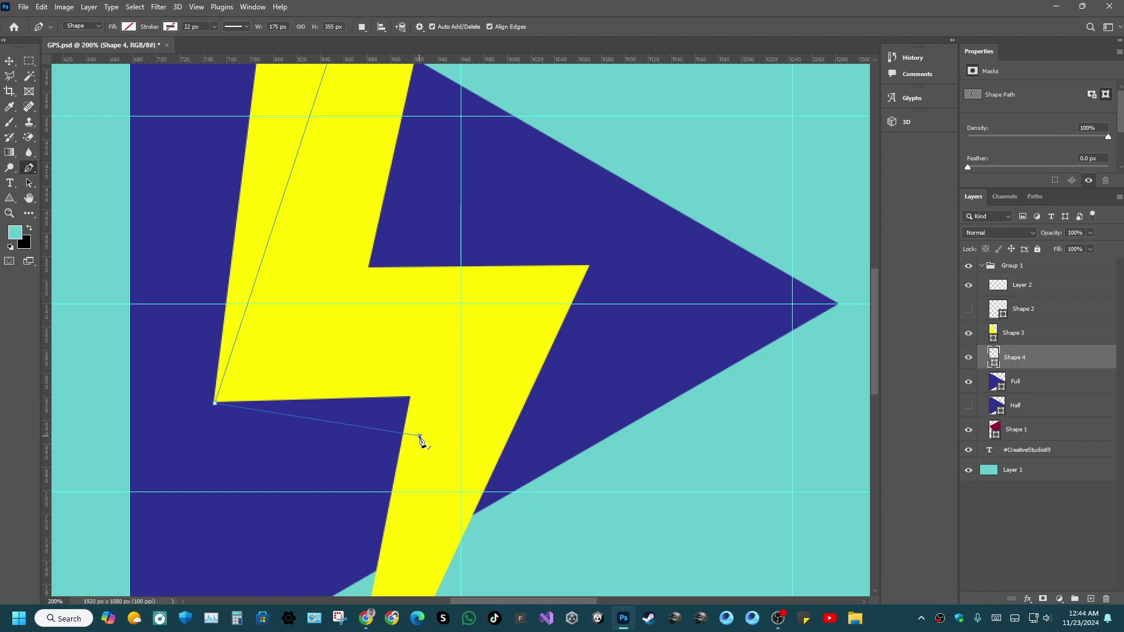
scroll(445, 438, "down", 2)
left_click(408, 489)
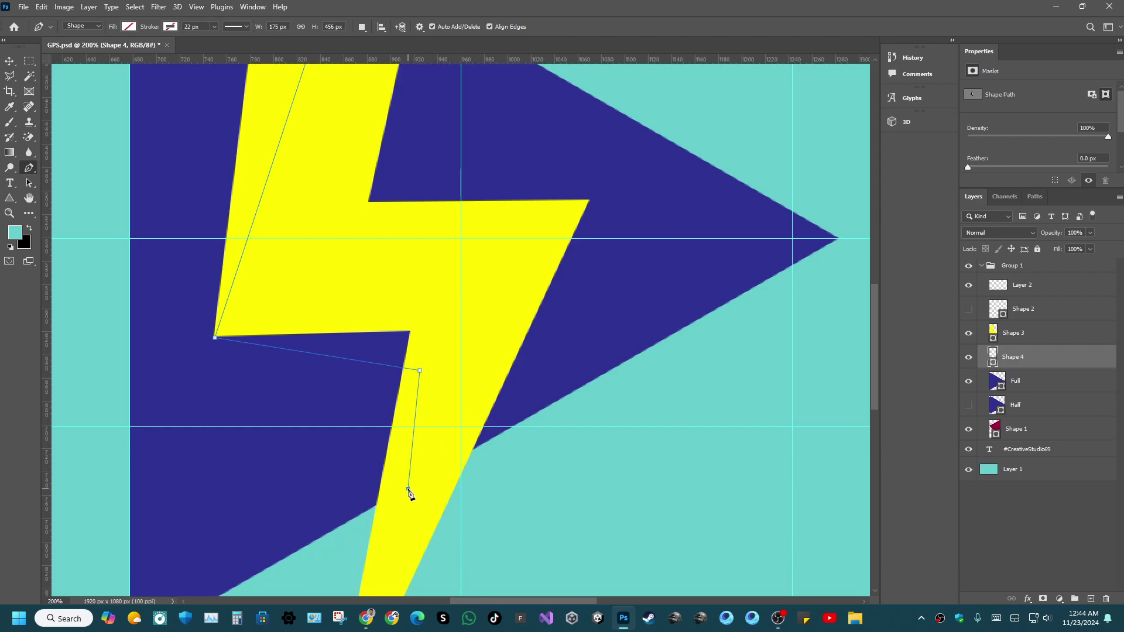
Extend the path along the triangle's lower edge, up to the bolt's right corner and back to its inner notch.
left_click(544, 412)
left_click(590, 202)
left_click(368, 202)
left_click(364, 206)
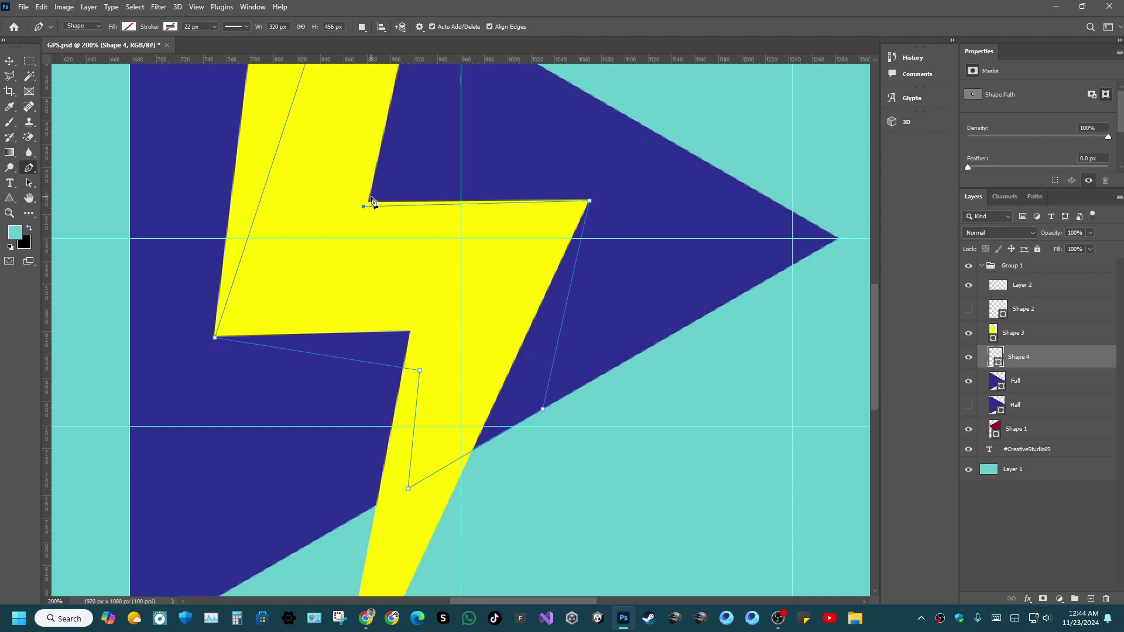
Take the path from the inner notch up to the triangle's upper edge and close it at its starting anchor.
scroll(376, 221, "up", 5)
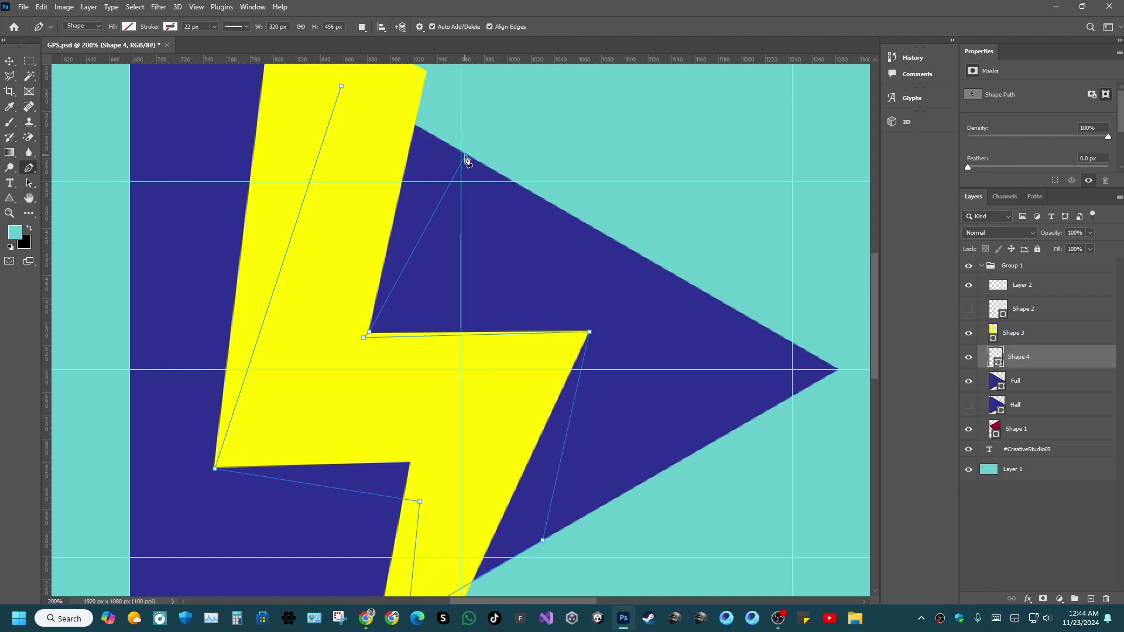
scroll(466, 159, "up", 3)
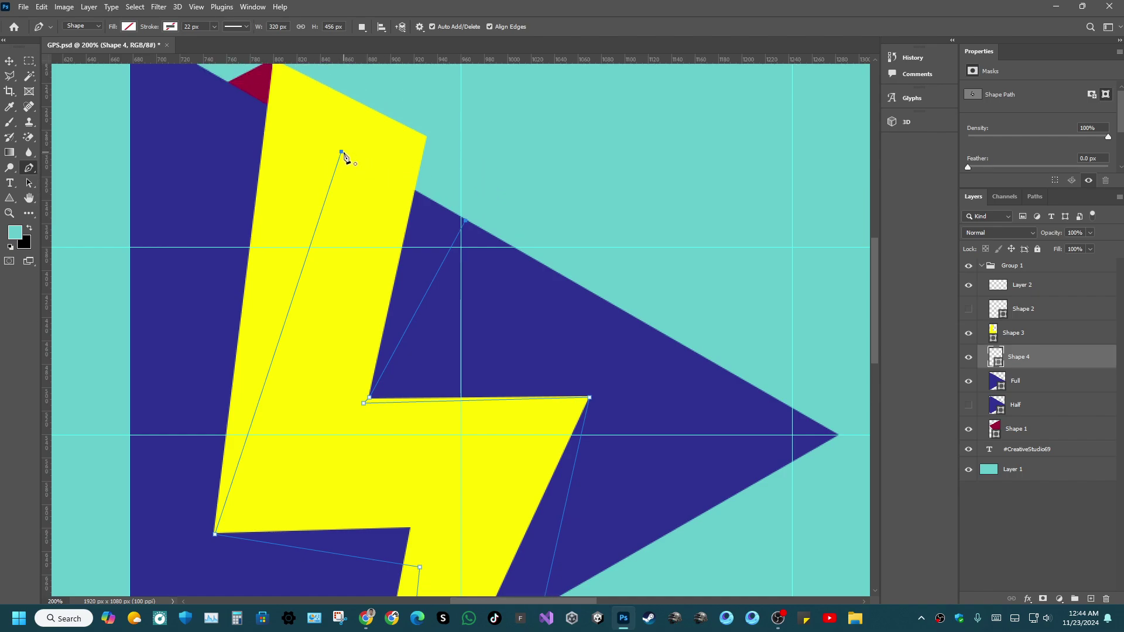
left_click(341, 152)
left_click(342, 153)
Fill the closed shadow shape with the recently used grey.
scroll(436, 230, "down", 1)
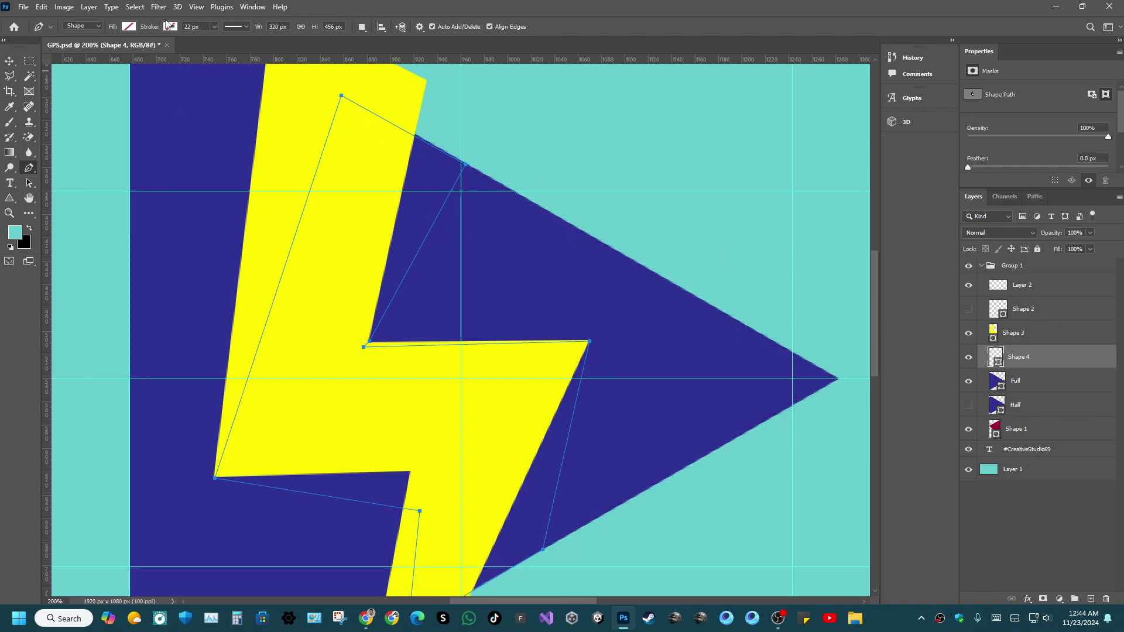
left_click(130, 28)
left_click(62, 89)
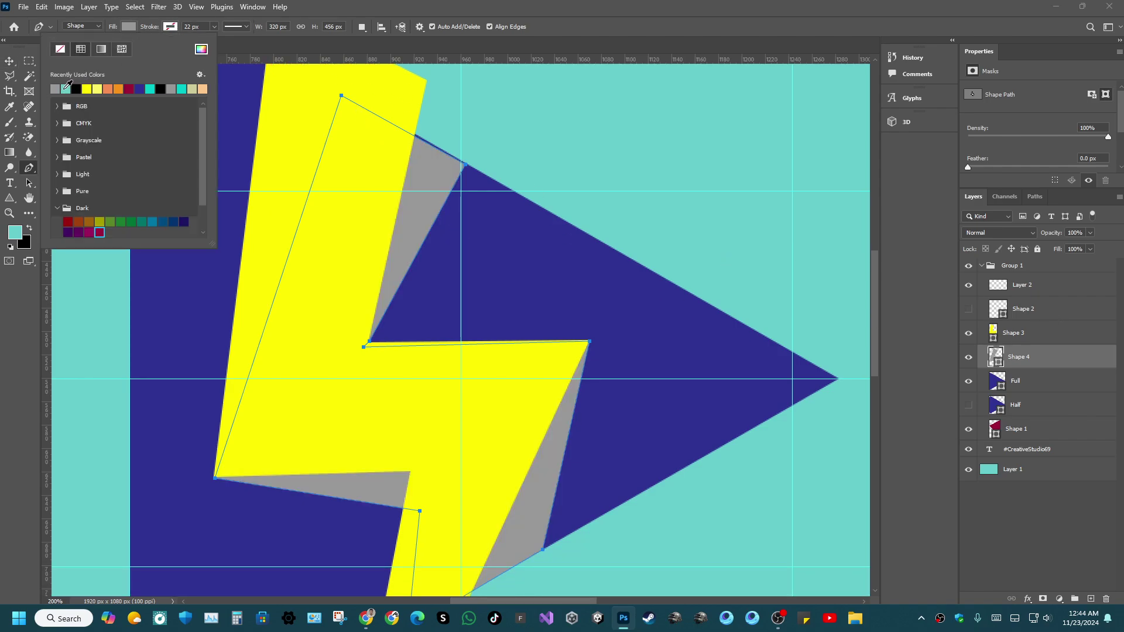
left_click(416, 318)
Set the grey shadow layer's Fill to 50%.
scroll(426, 281, "down", 1)
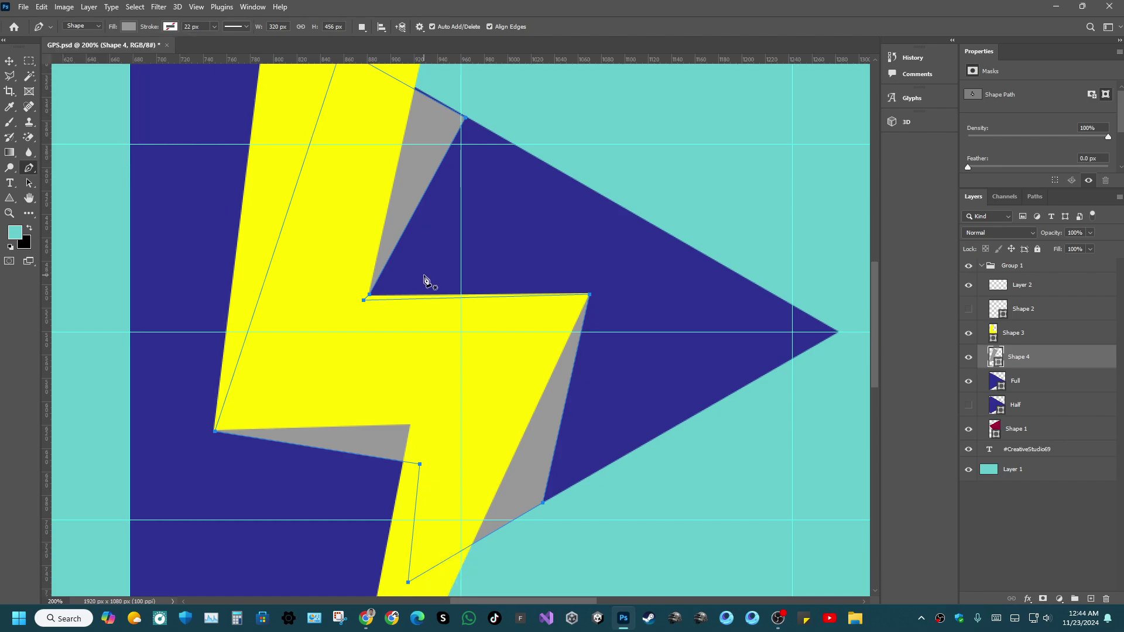
scroll(424, 282, "down", 1)
left_click(1091, 250)
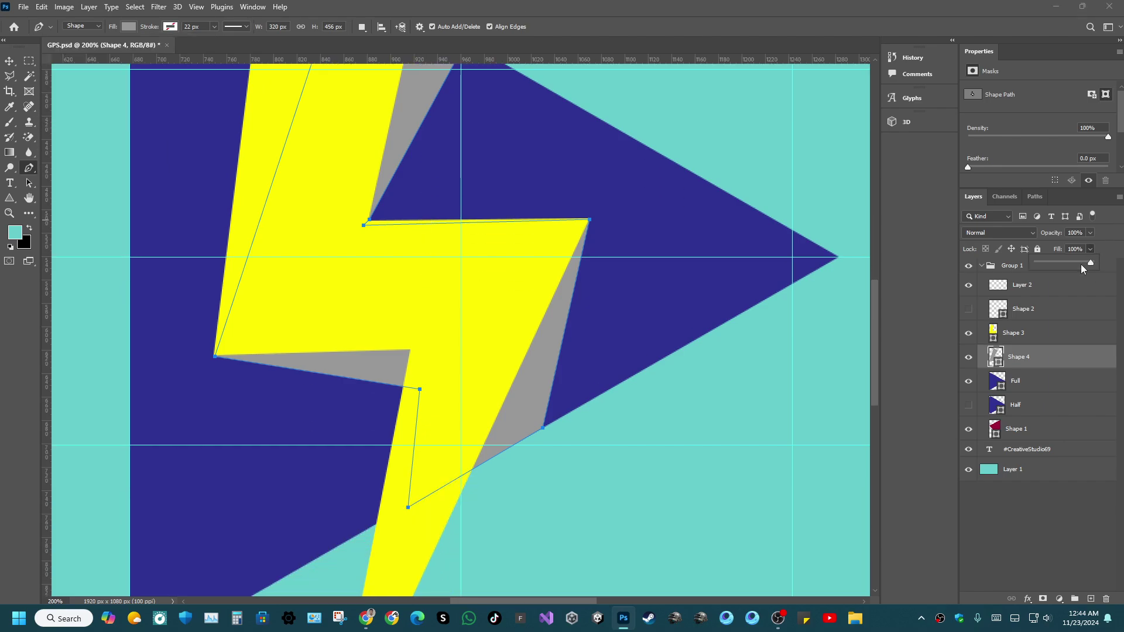
left_click_drag(1062, 263, 1059, 265)
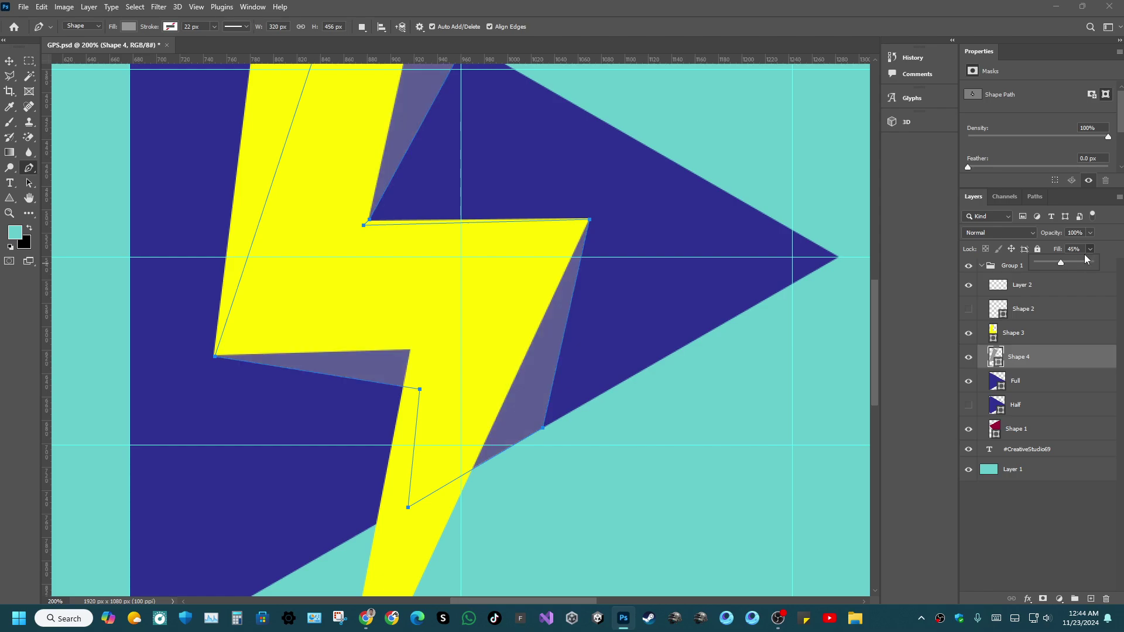
left_click(1082, 251)
type("50")
scroll(451, 311, "up", 3)
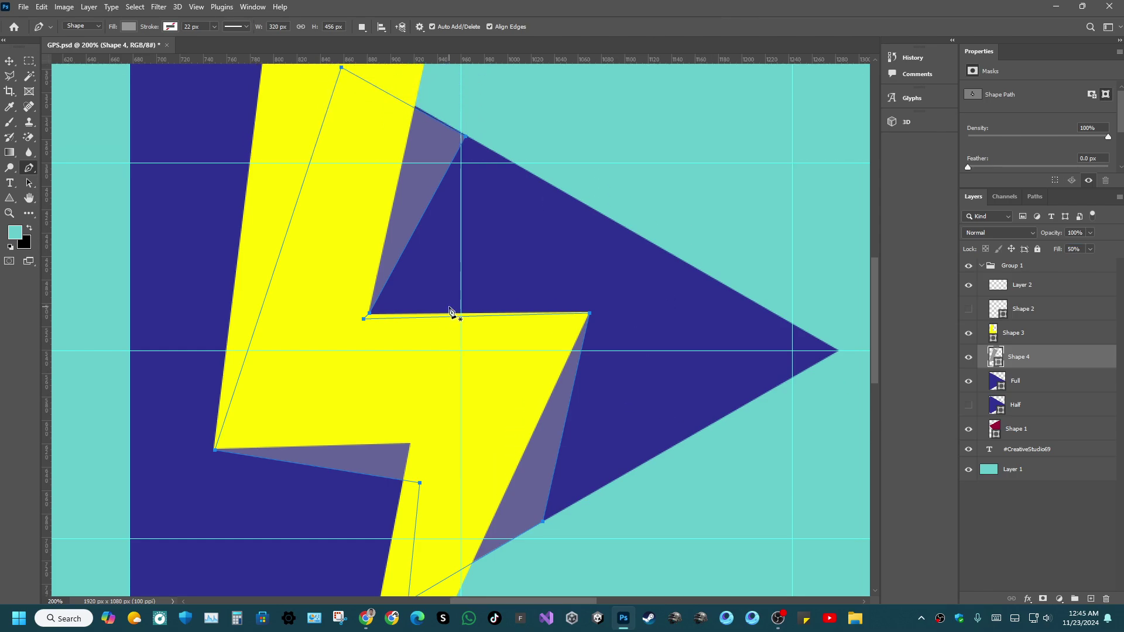
Clip the shadow shape to the blue triangle layer named Full with a clipping mask.
scroll(451, 310, "up", 1)
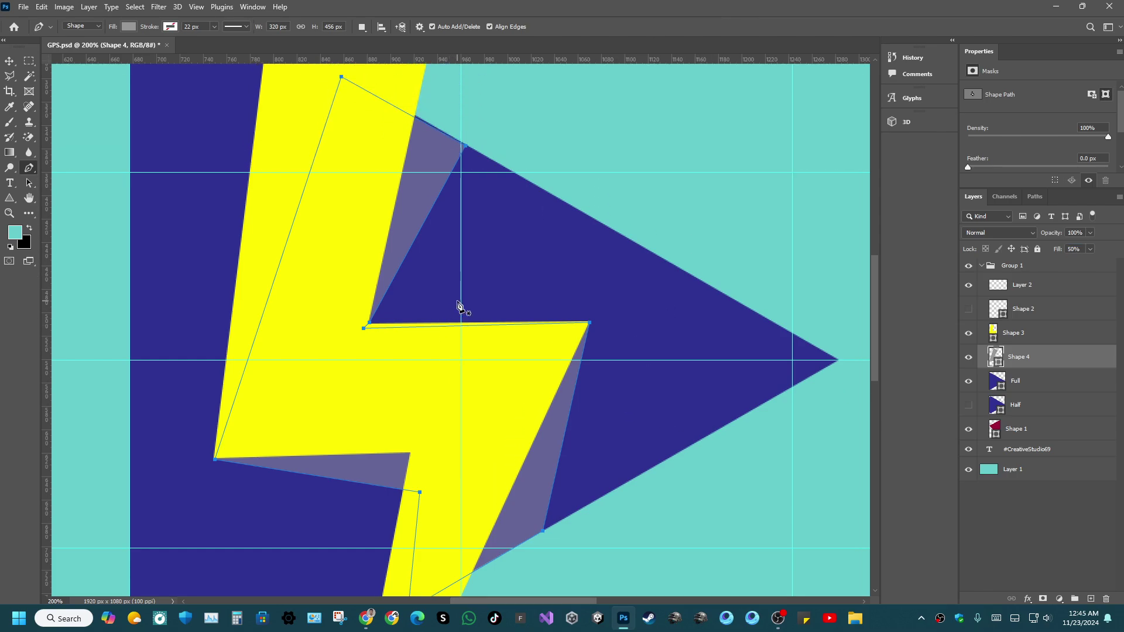
right_click(1025, 356)
left_click(897, 338)
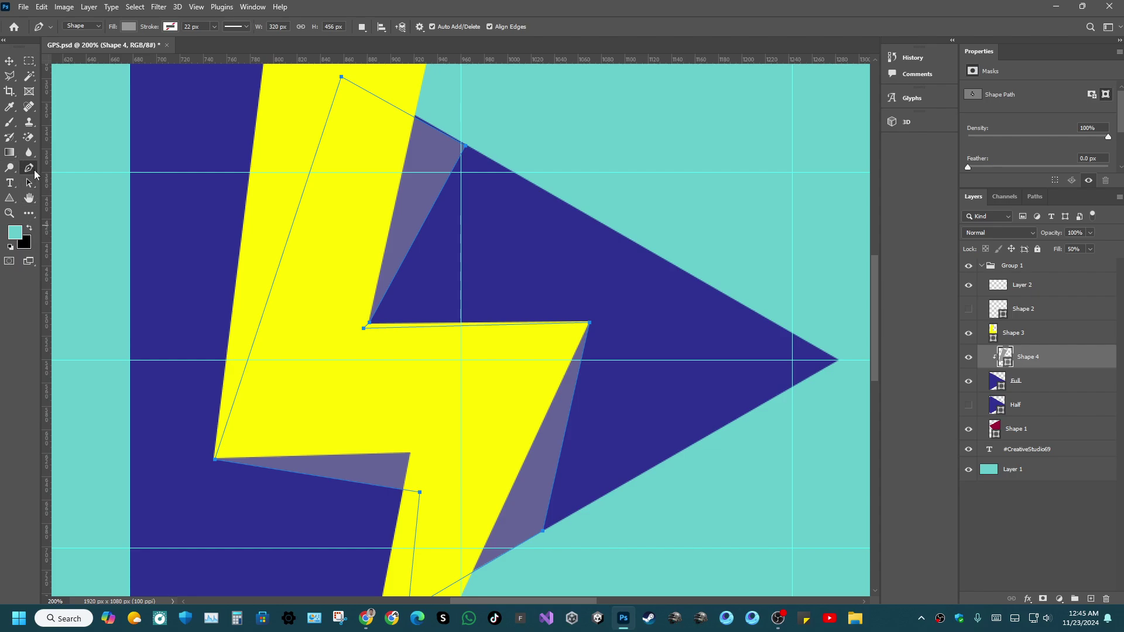
Try to adjust the shadow shape's top anchor inside the bolt with the Pen and Convert Point tools.
scroll(357, 152, "up", 5)
left_click(343, 144)
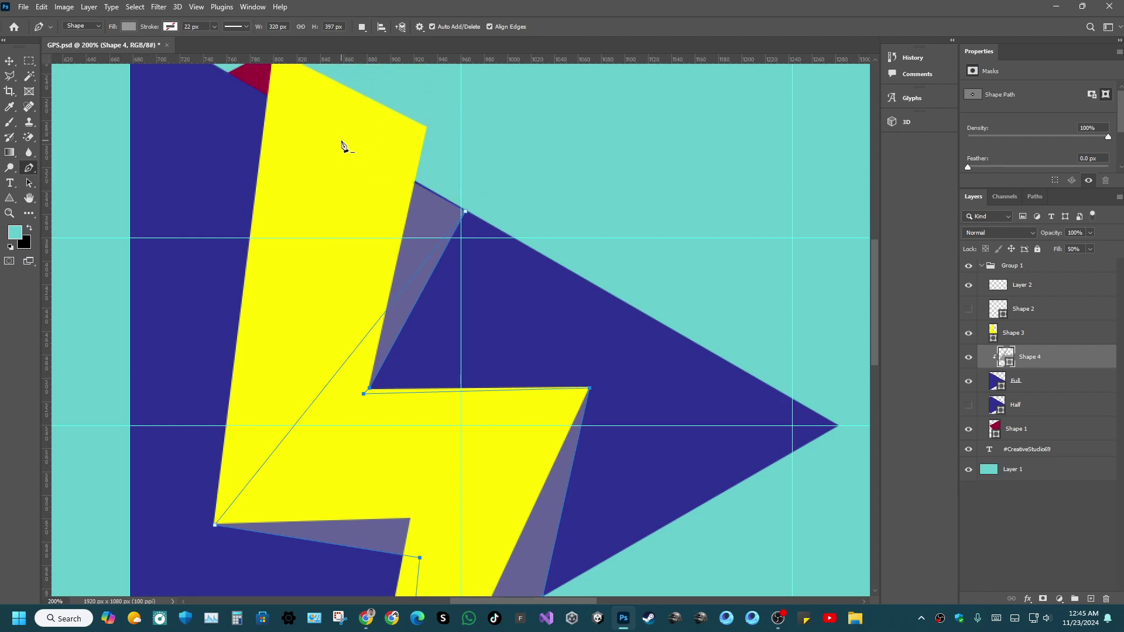
key("ctrl+z")
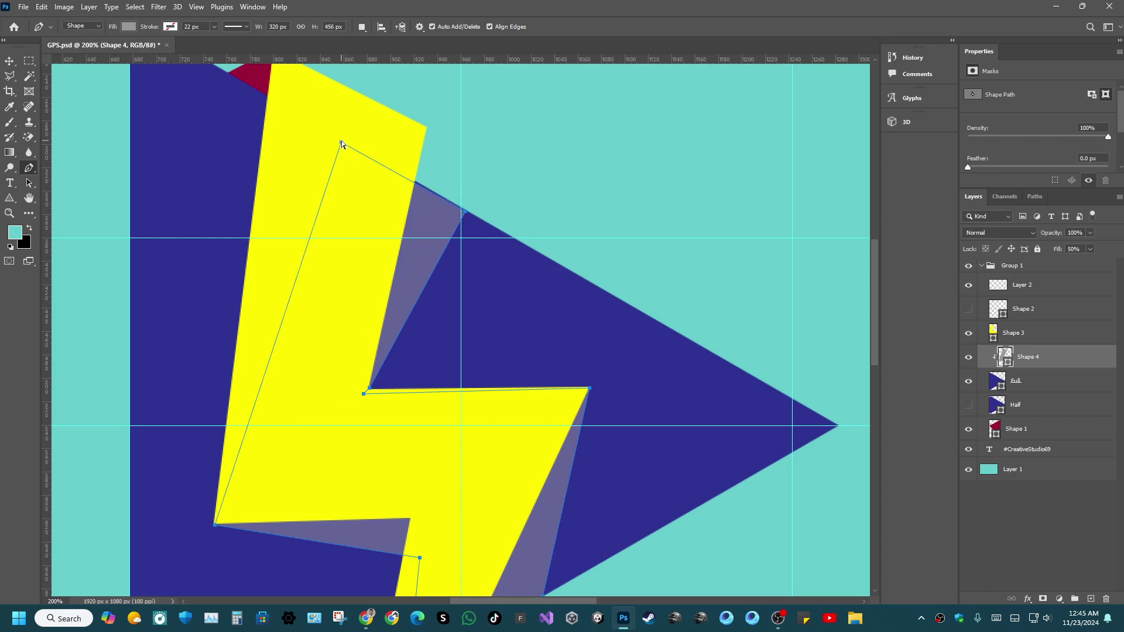
right_click(28, 168)
left_click(73, 224)
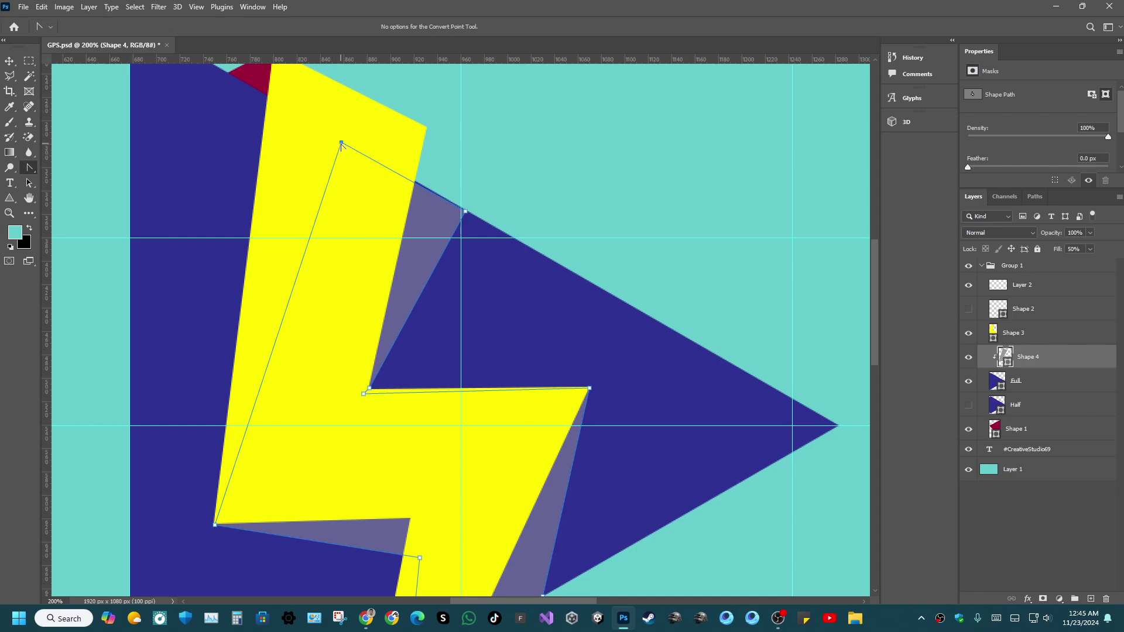
mouse_move(341, 143)
left_mouse_down()
mouse_move(347, 122)
mouse_move(337, 146)
left_mouse_up()
Move the shadow shape's top anchor higher inside the bolt with the Curvature Pen tool, making the shape about 474 px high.
right_click(39, 169)
left_click(77, 196)
left_click_drag(342, 144, 345, 123)
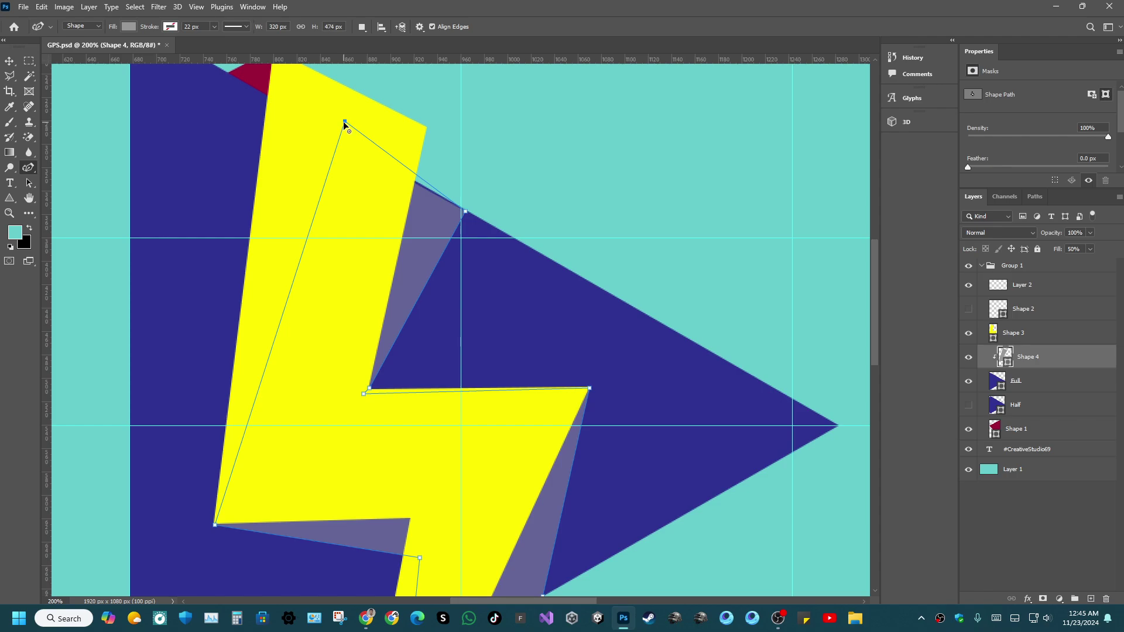
Move the shadow shape's upper-right anchor past the triangle's edge and straighten the side down to the bolt's notch with an added midway anchor.
left_click_drag(467, 212, 480, 191)
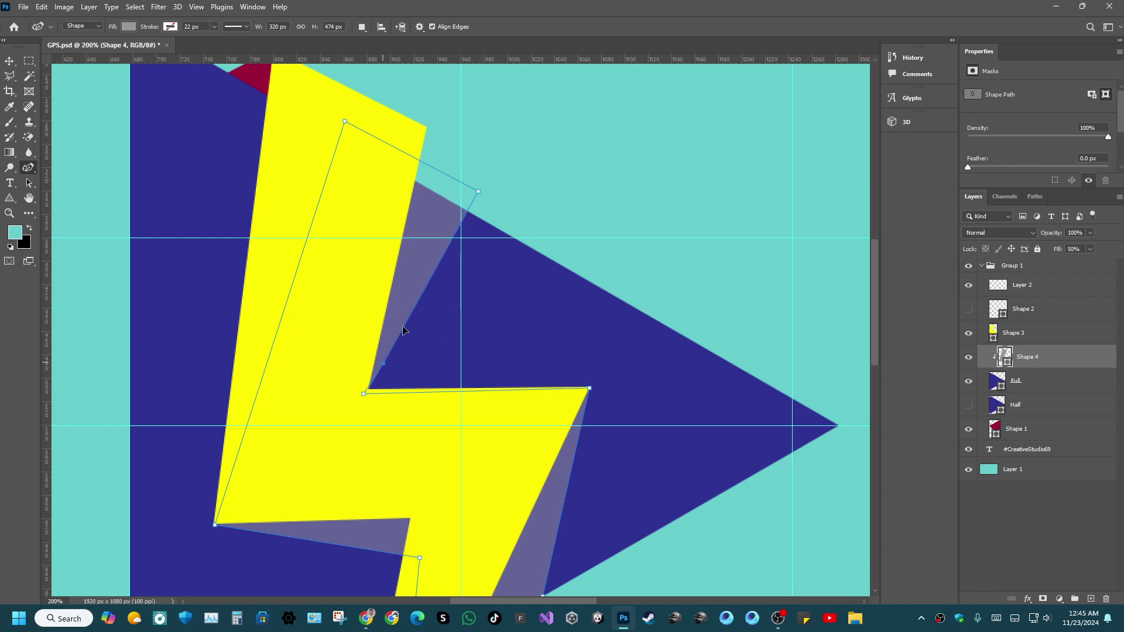
left_click(425, 277)
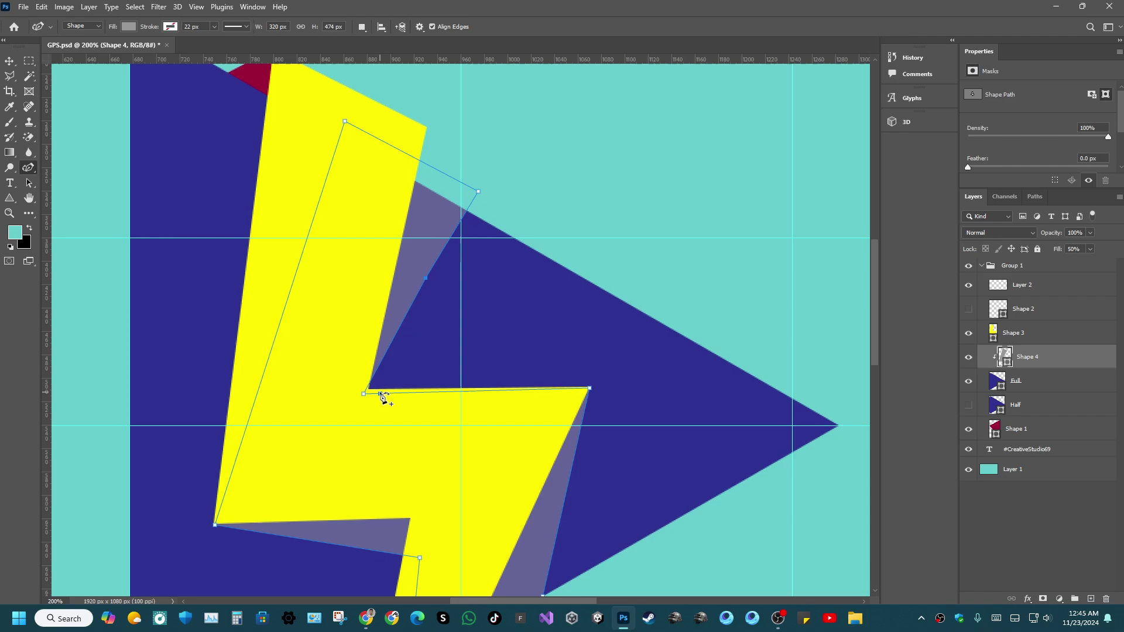
left_click_drag(364, 394, 363, 395)
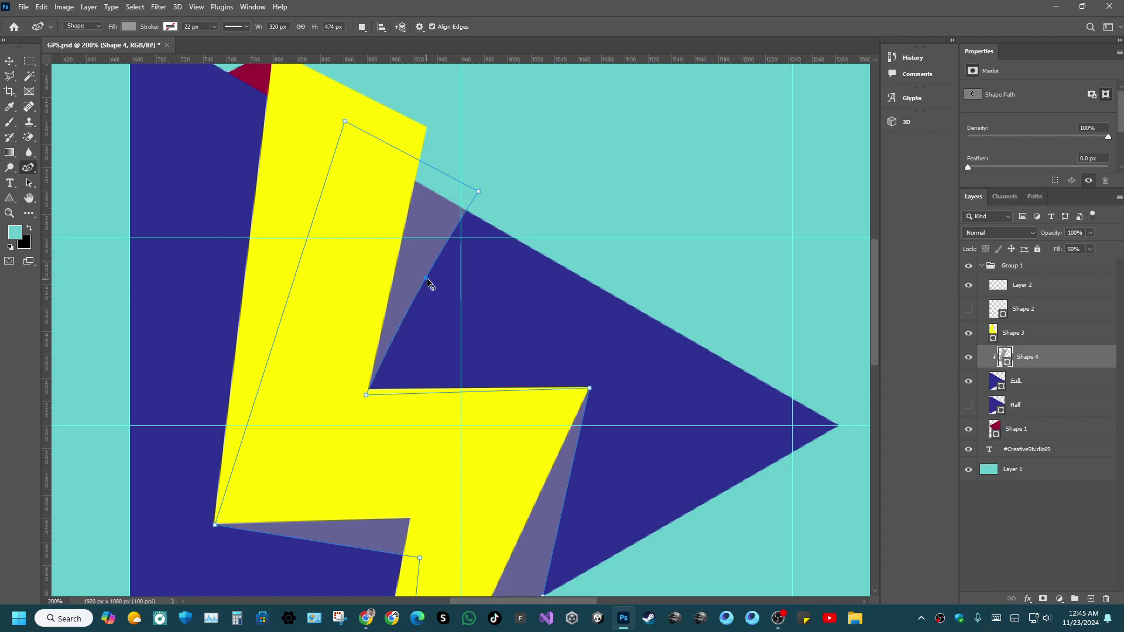
Try to remove the midway anchor from the shadow's upper-right side with the Delete Anchor Point tool.
right_click(28, 168)
left_click(69, 214)
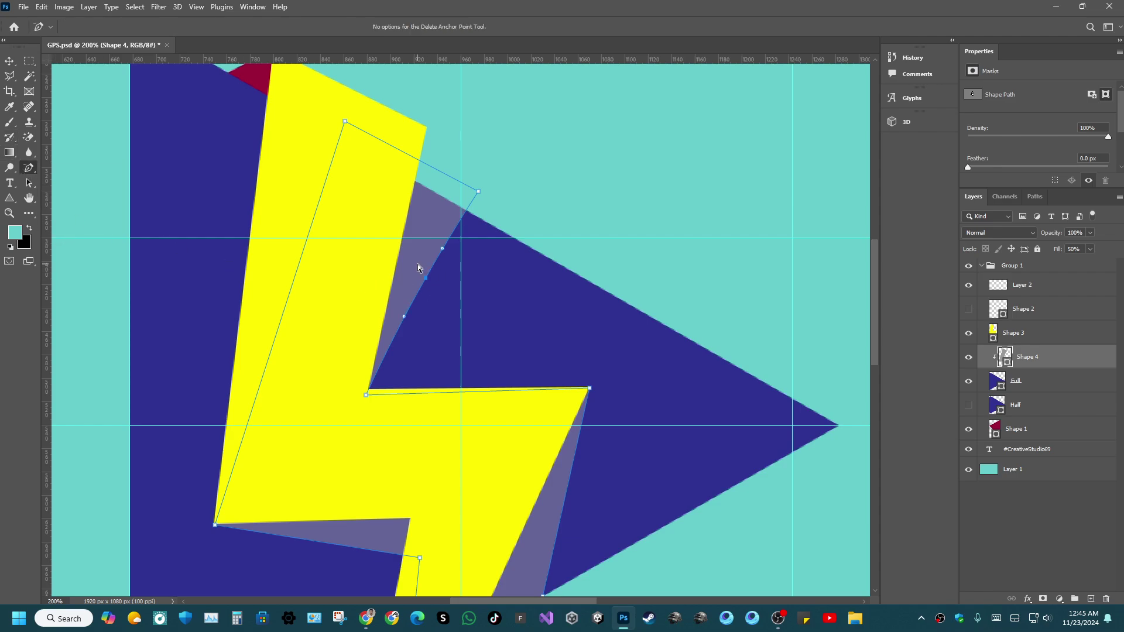
left_click_drag(417, 265, 441, 289)
left_click(426, 283)
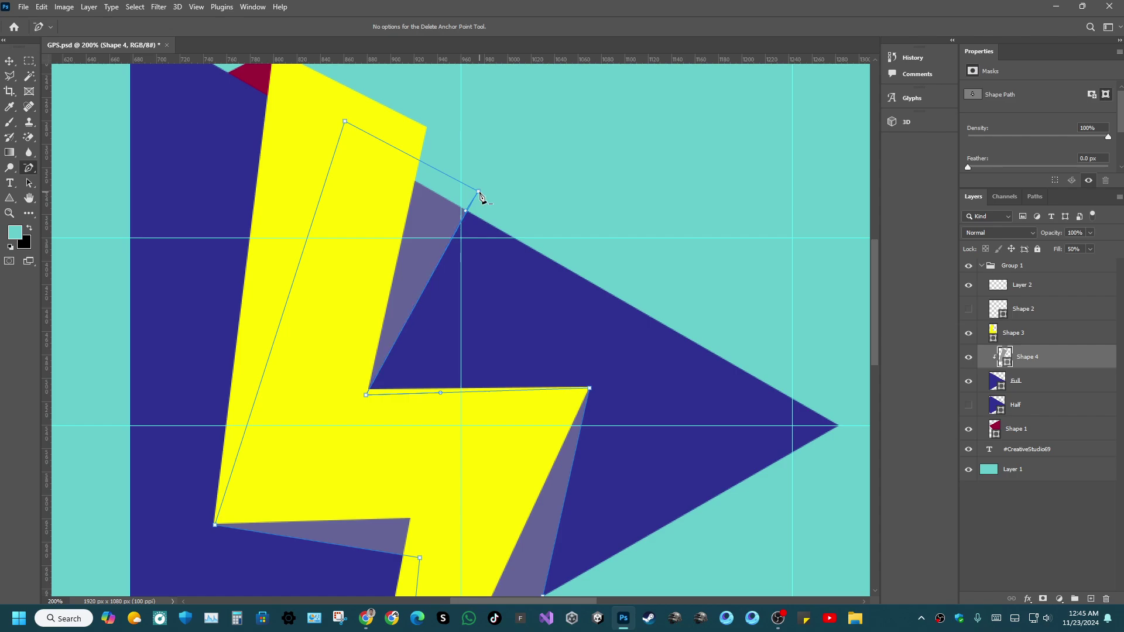
Pull the shadow shape's two lowest anchors further down past the triangle's lower edge with the Curvature Pen tool, making it about 489 px high.
right_click(35, 168)
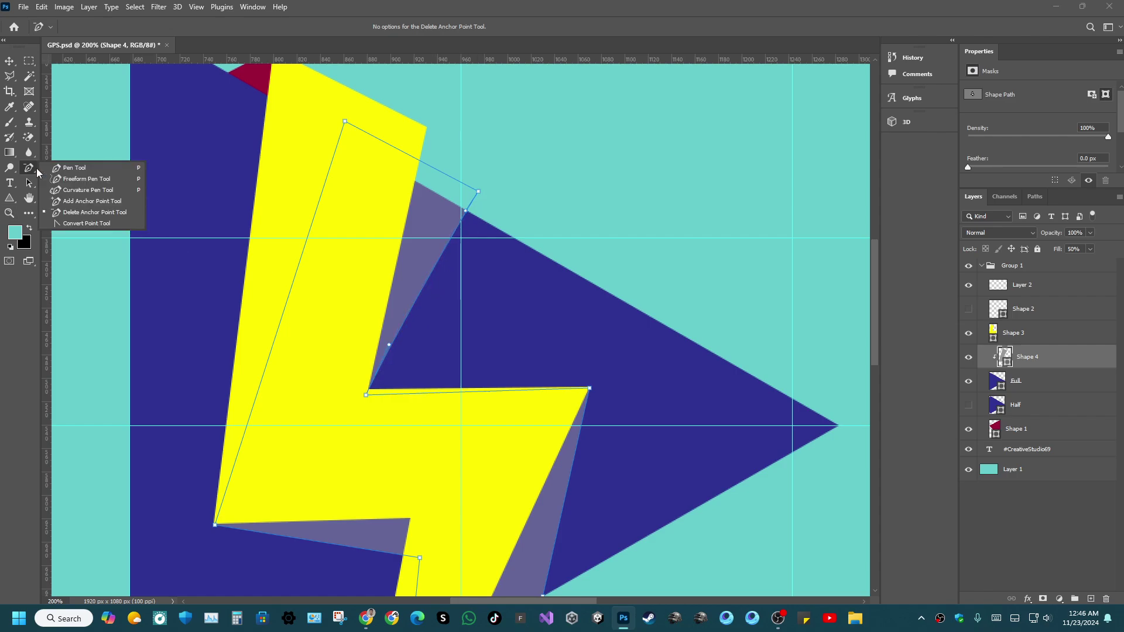
left_click(82, 190)
scroll(393, 328, "down", 4)
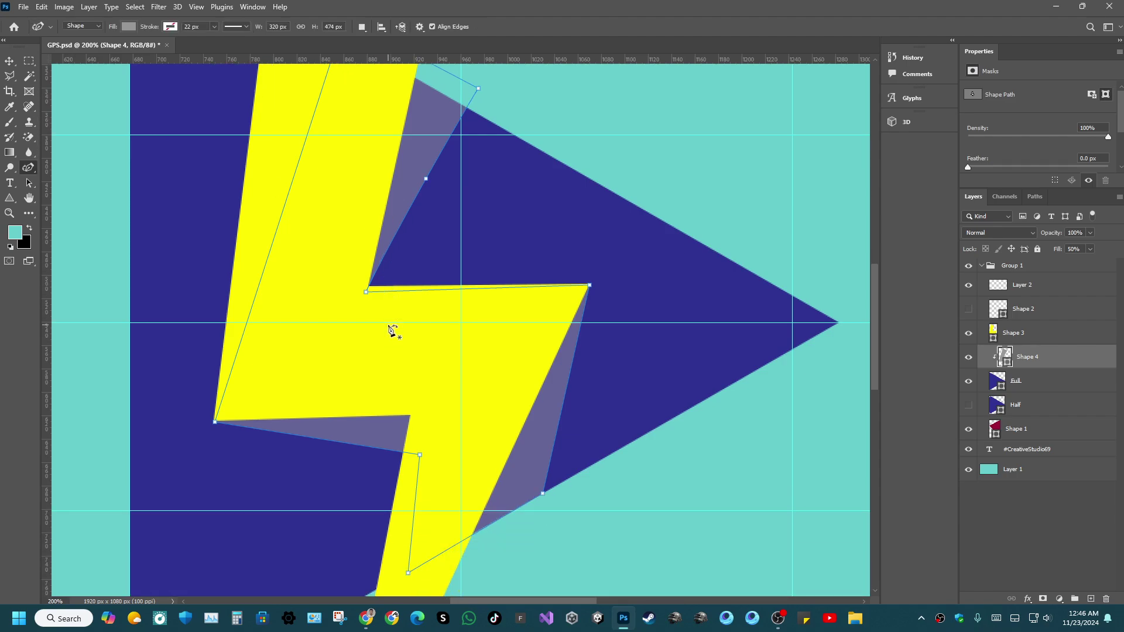
scroll(393, 331, "down", 3)
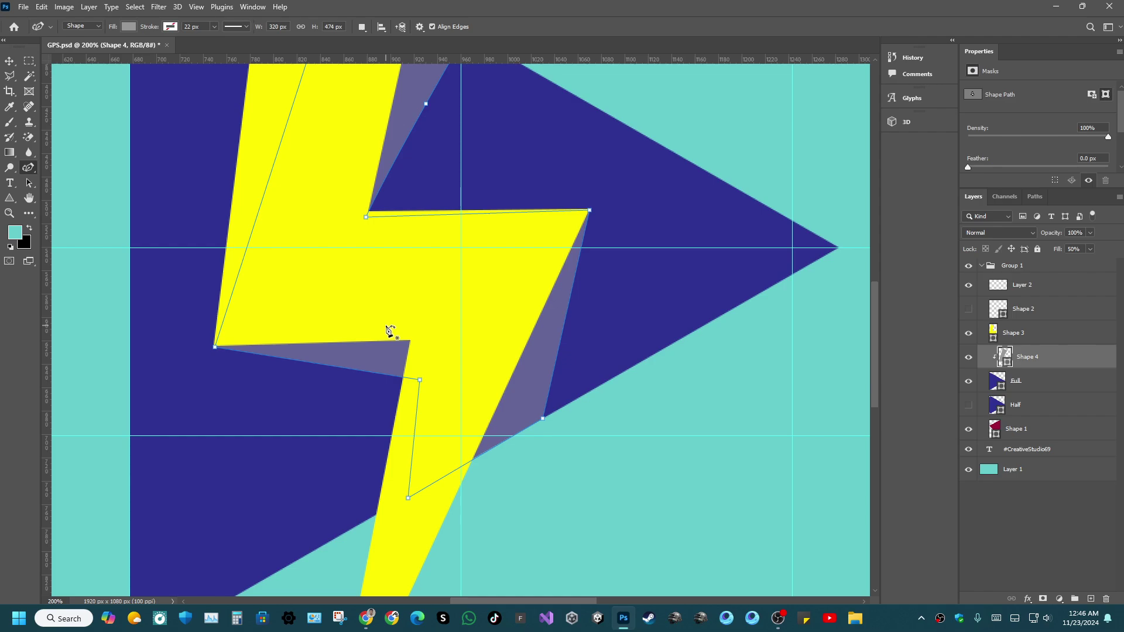
scroll(391, 331, "down", 1)
left_click_drag(408, 470, 407, 488)
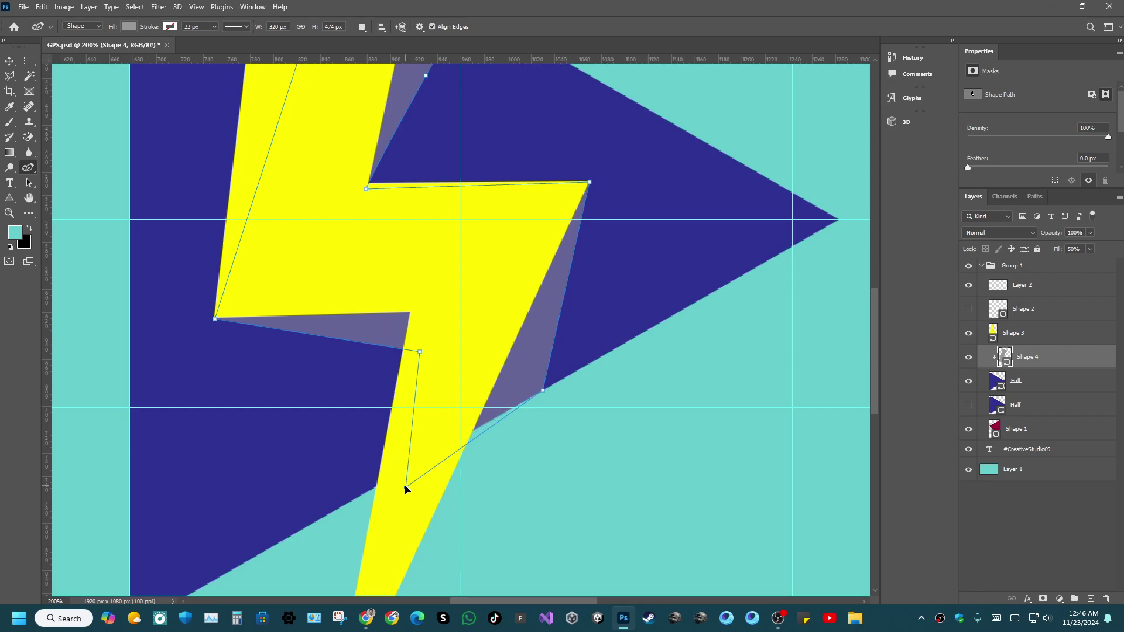
left_click_drag(543, 390, 537, 409)
Align the shadow shape's left corner anchor with the bolt's left tip, making the shape about 321 px wide.
key("ctrl+plus")
scroll(308, 338, "up", 5)
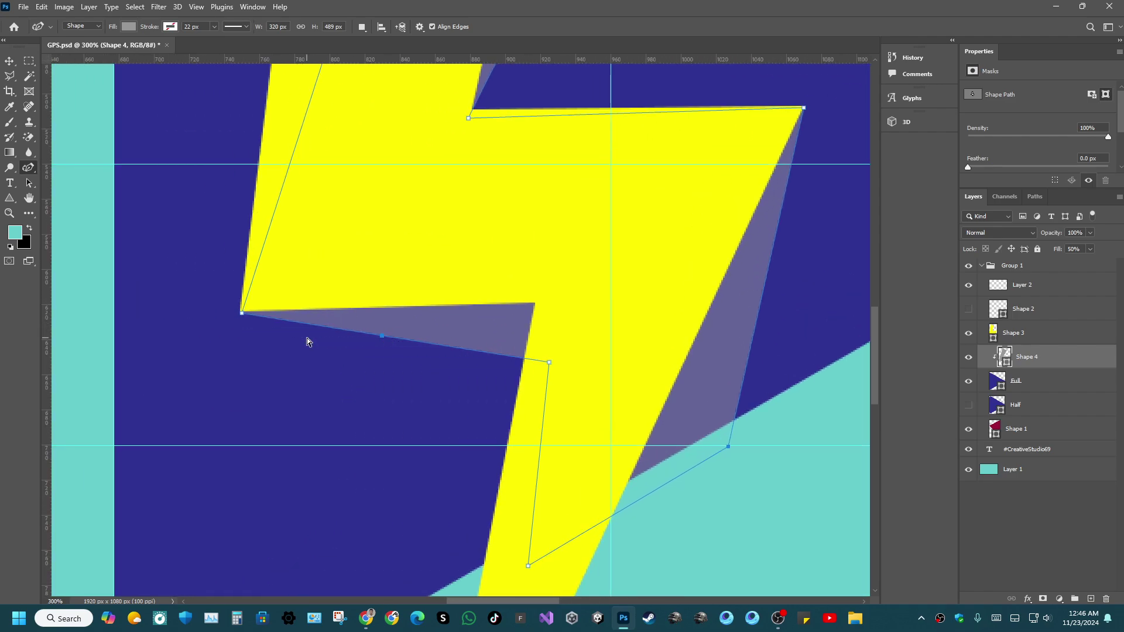
scroll(307, 338, "up", 2)
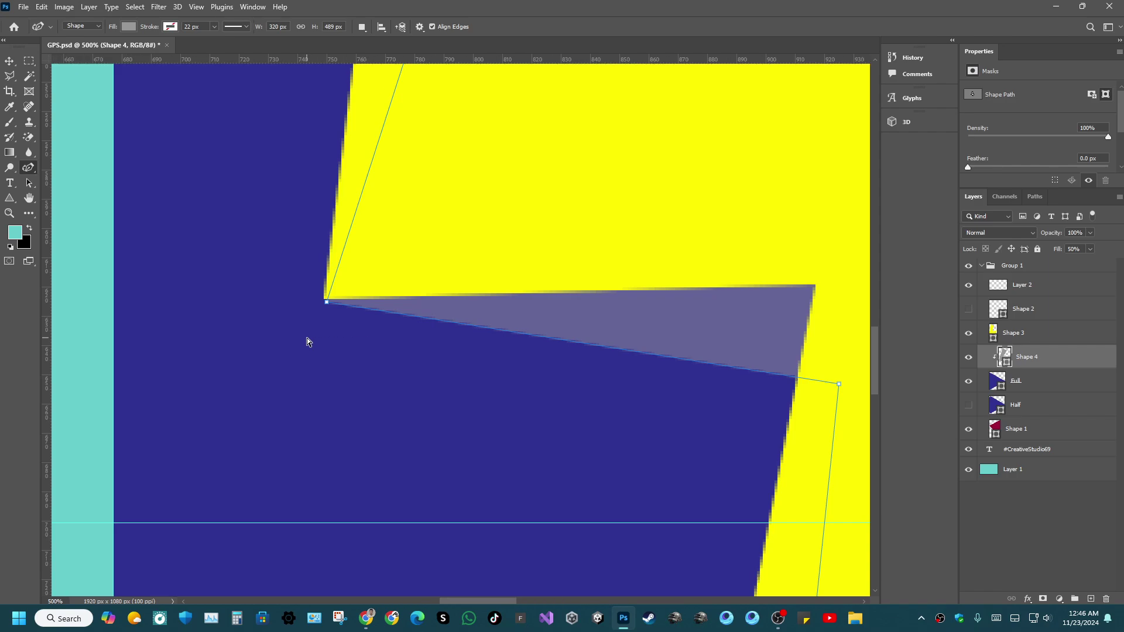
scroll(302, 332, "down", 1)
left_click_drag(330, 299, 325, 299)
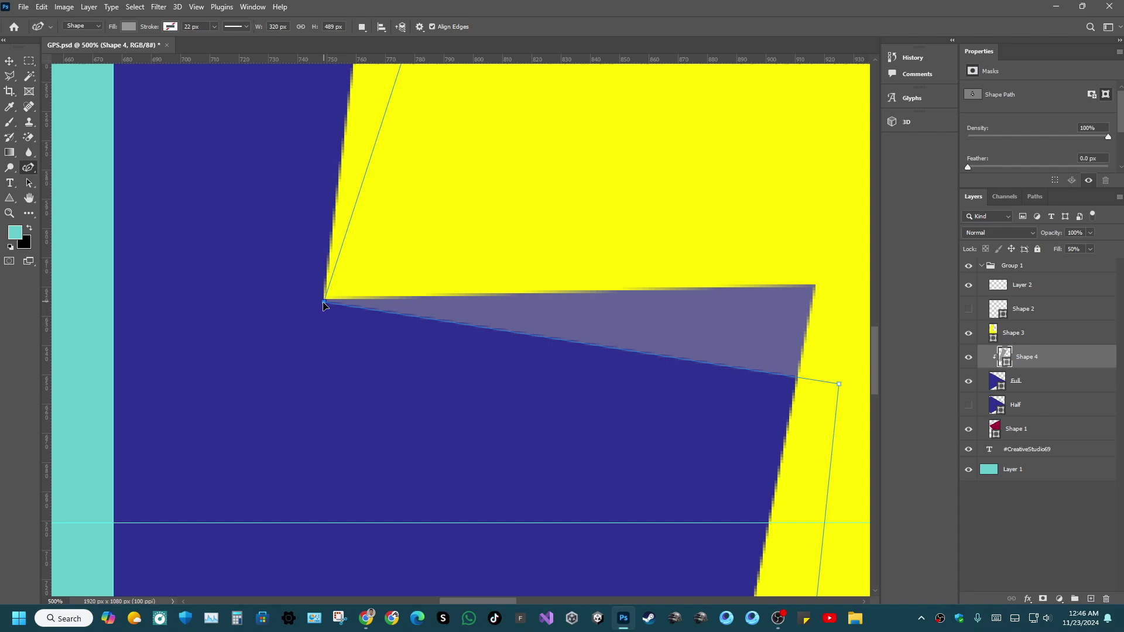
Align the shadow shape's right corner anchor exactly with the bolt's right tip.
scroll(373, 317, "right", 6)
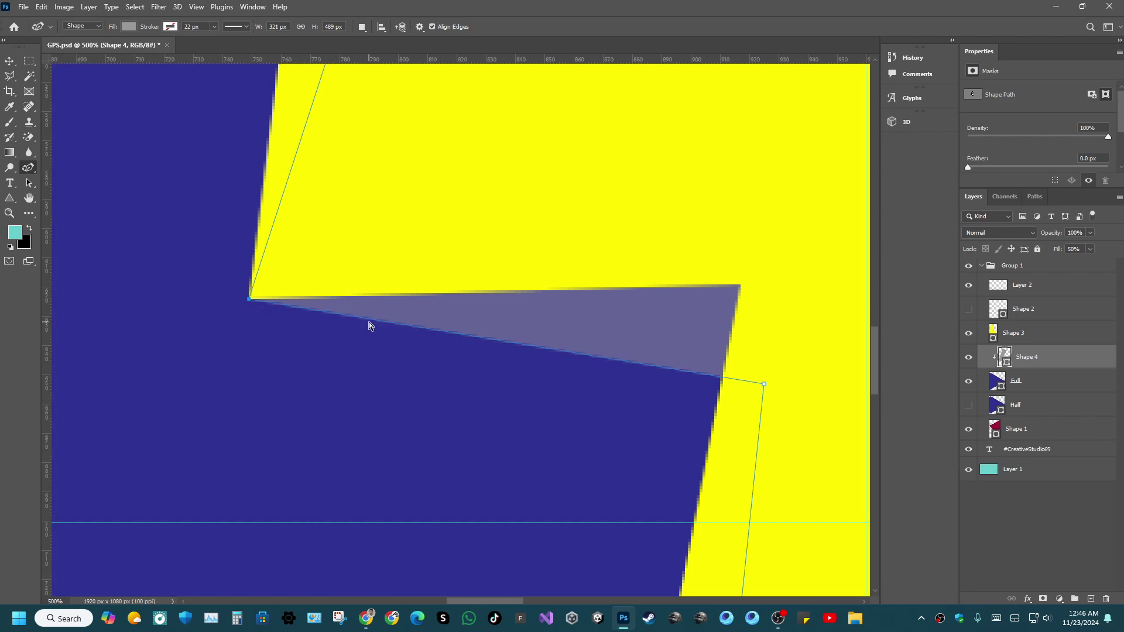
scroll(357, 337, "right", 3)
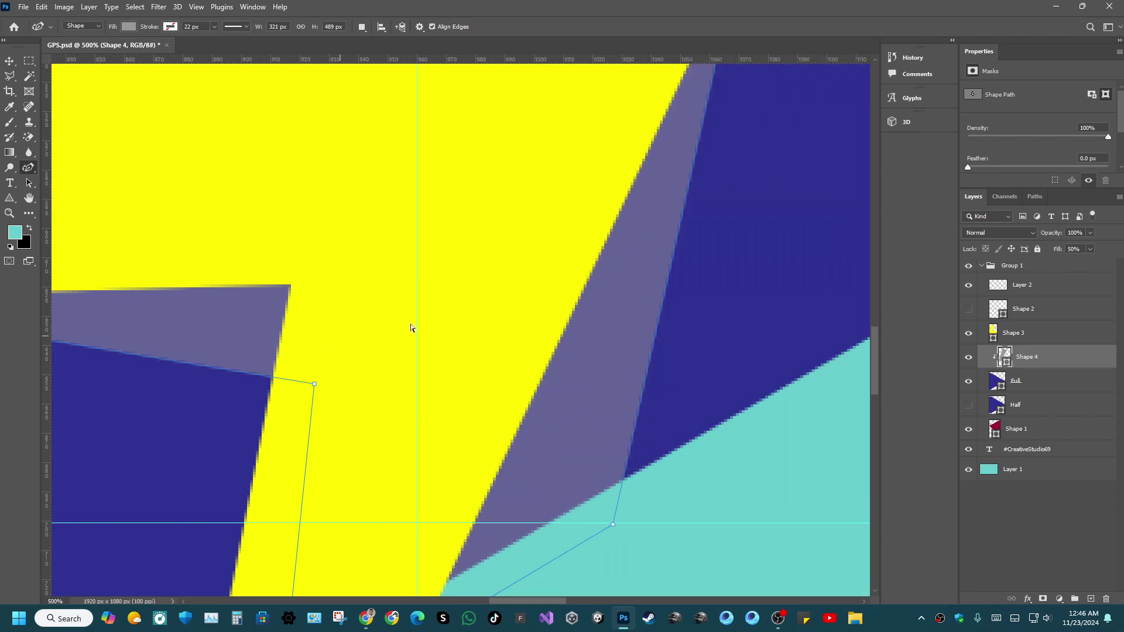
scroll(575, 324, "up", 4)
scroll(573, 325, "up", 3)
scroll(557, 324, "right", 4)
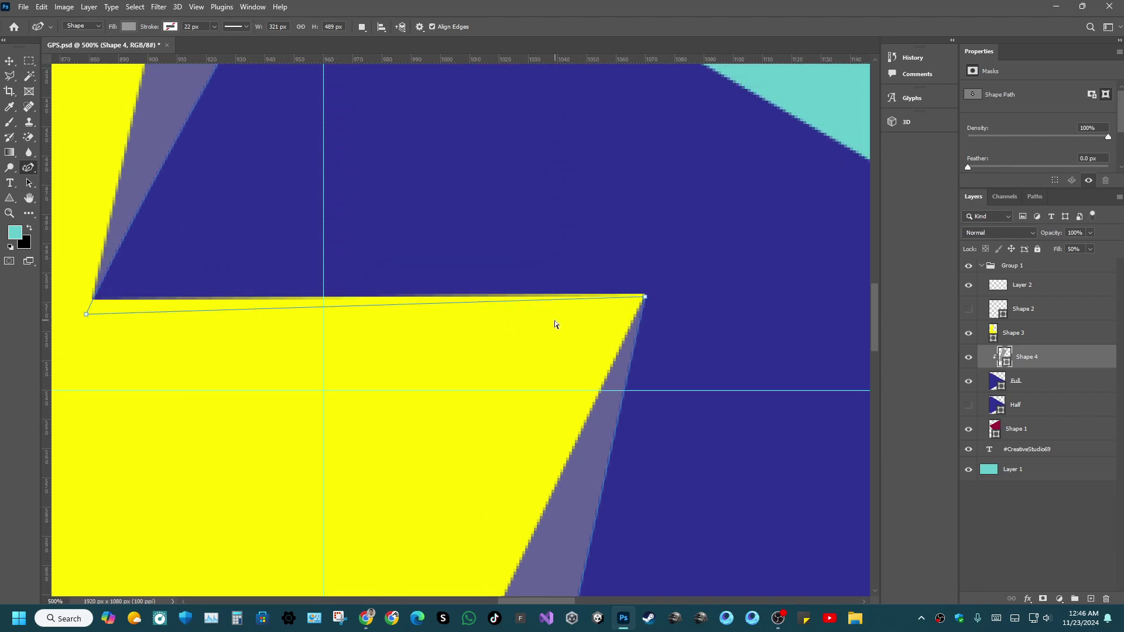
scroll(543, 326, "up", 1)
scroll(491, 333, "down", 1)
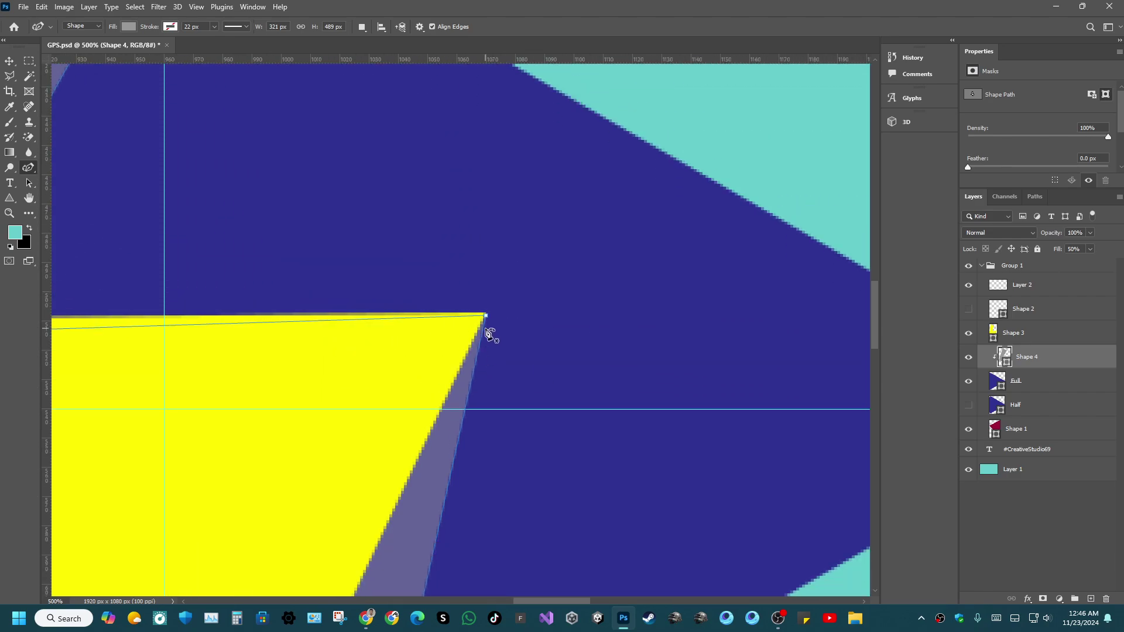
scroll(485, 328, "up", 2)
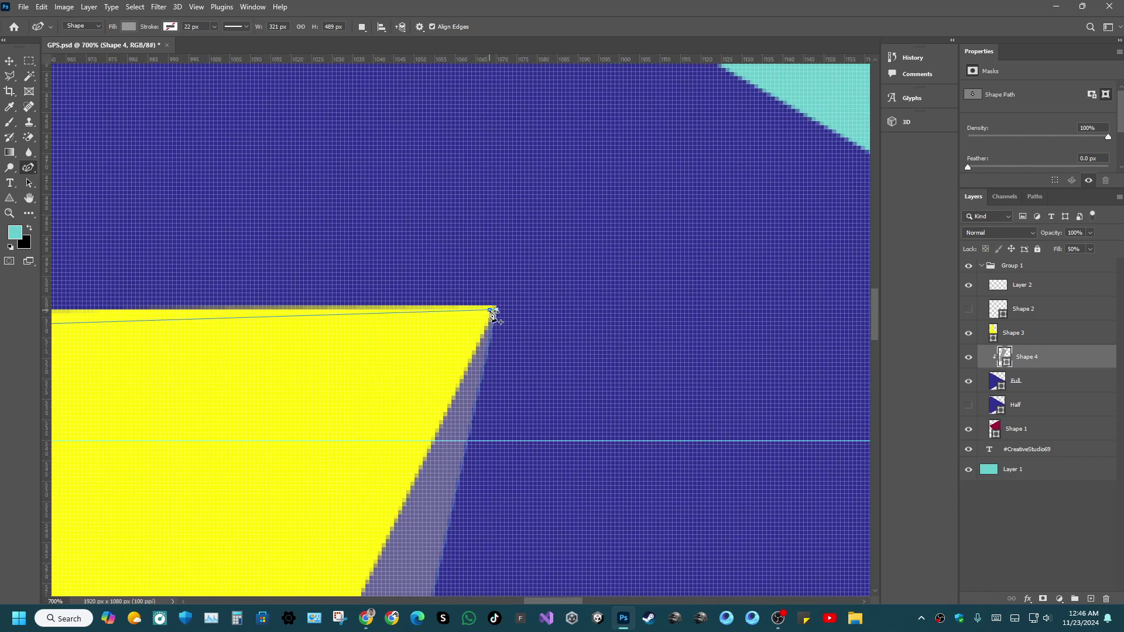
left_click_drag(496, 309, 496, 306)
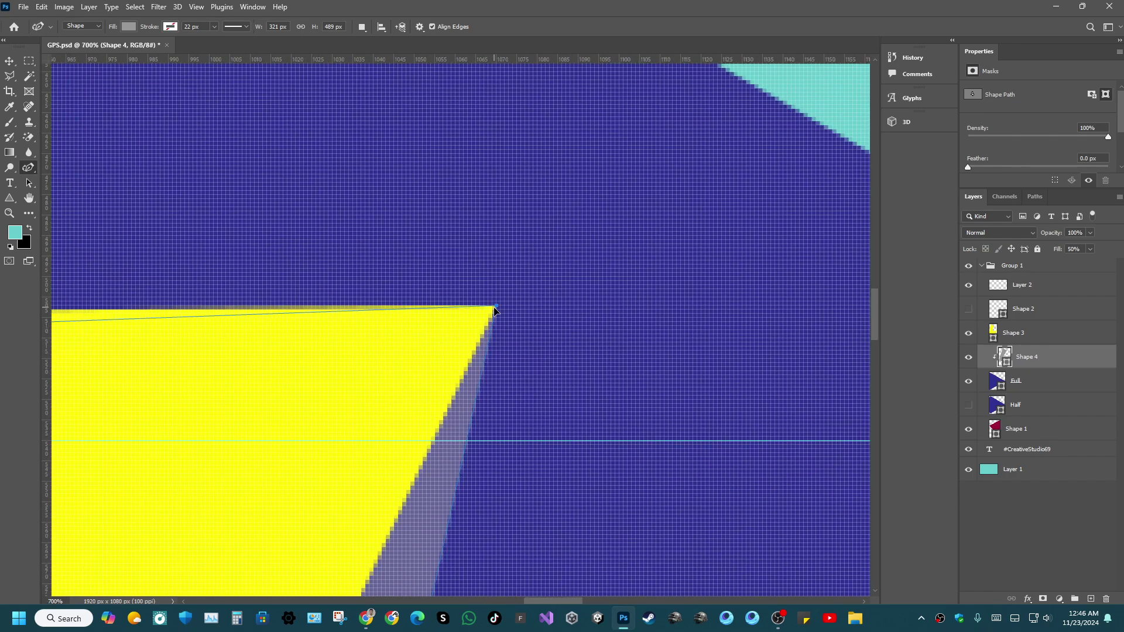
Examine how the shadow shape fits along the bolt and triangle, both up close and from further out.
scroll(556, 344, "down", 5)
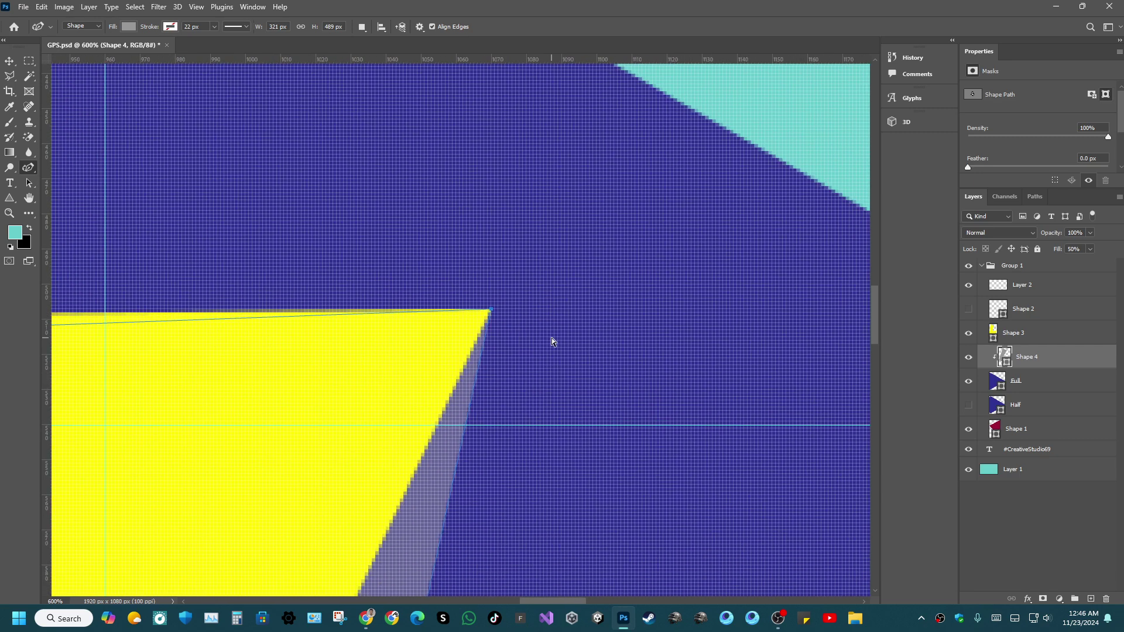
scroll(551, 342, "down", 2)
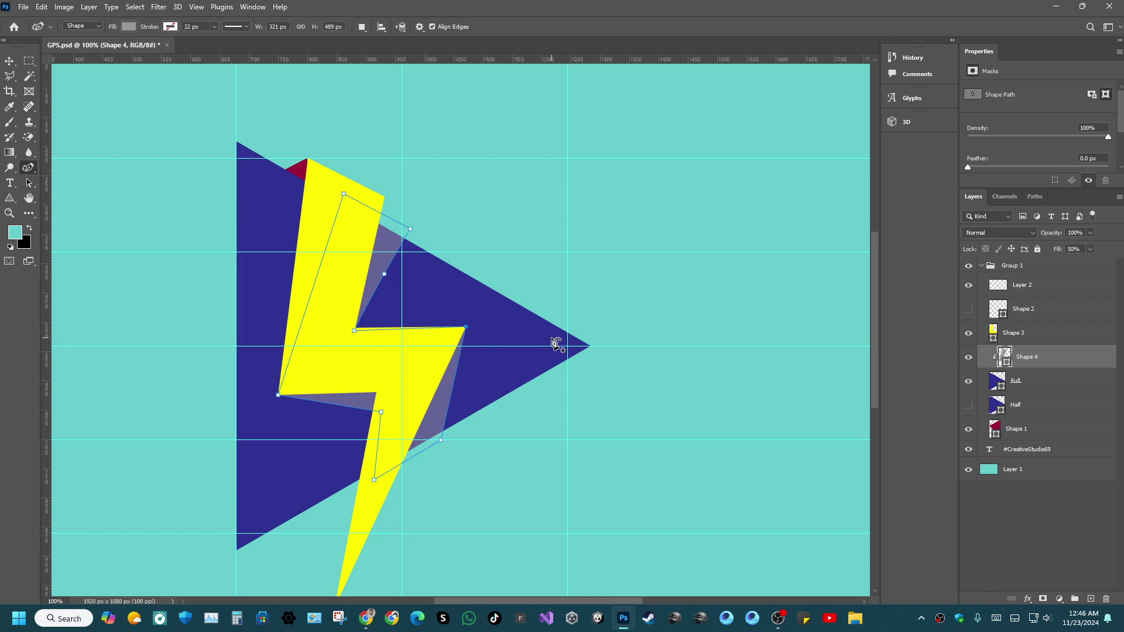
scroll(552, 338, "up", 2)
scroll(551, 338, "down", 2)
scroll(551, 339, "up", 2)
scroll(551, 338, "down", 3)
scroll(552, 341, "up", 1)
scroll(551, 339, "down", 1)
scroll(551, 339, "up", 2)
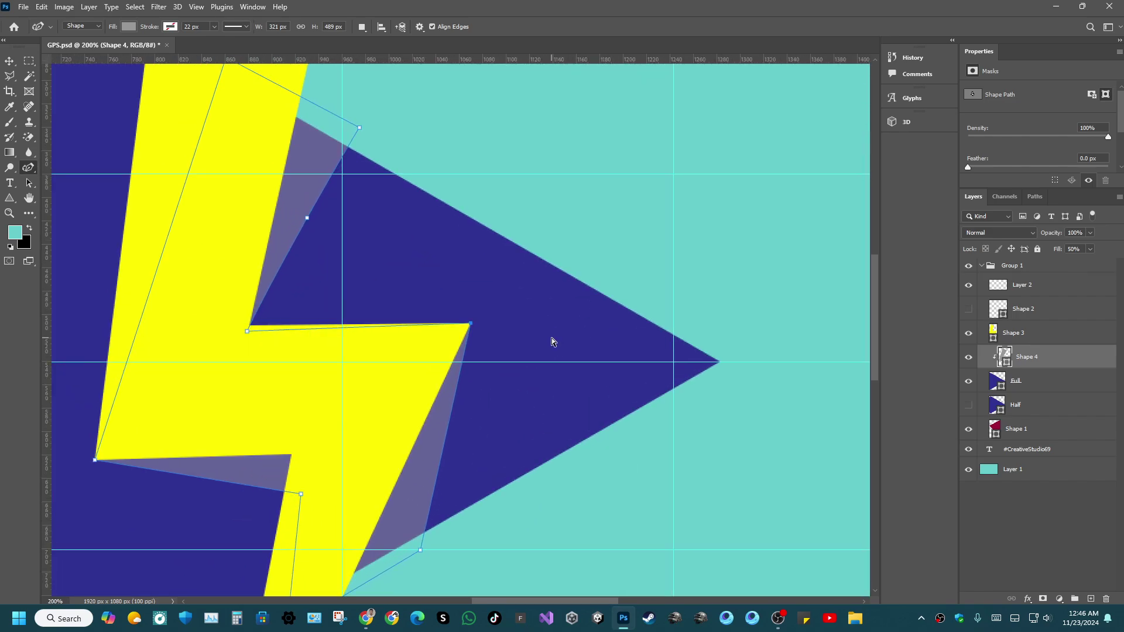
scroll(552, 338, "down", 1)
scroll(551, 338, "up", 1)
Delete the extra midway anchor on the shadow shape's upper-right side with the Delete Anchor Point tool.
scroll(367, 321, "up", 3)
scroll(432, 350, "left", 3)
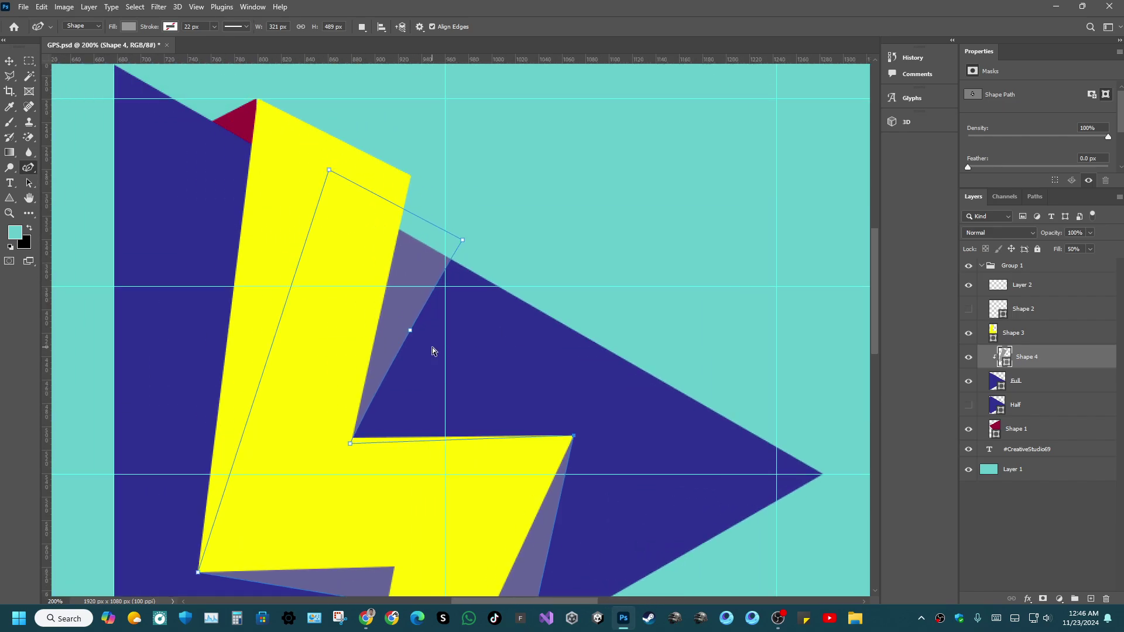
scroll(432, 350, "left", 3)
right_click(29, 168)
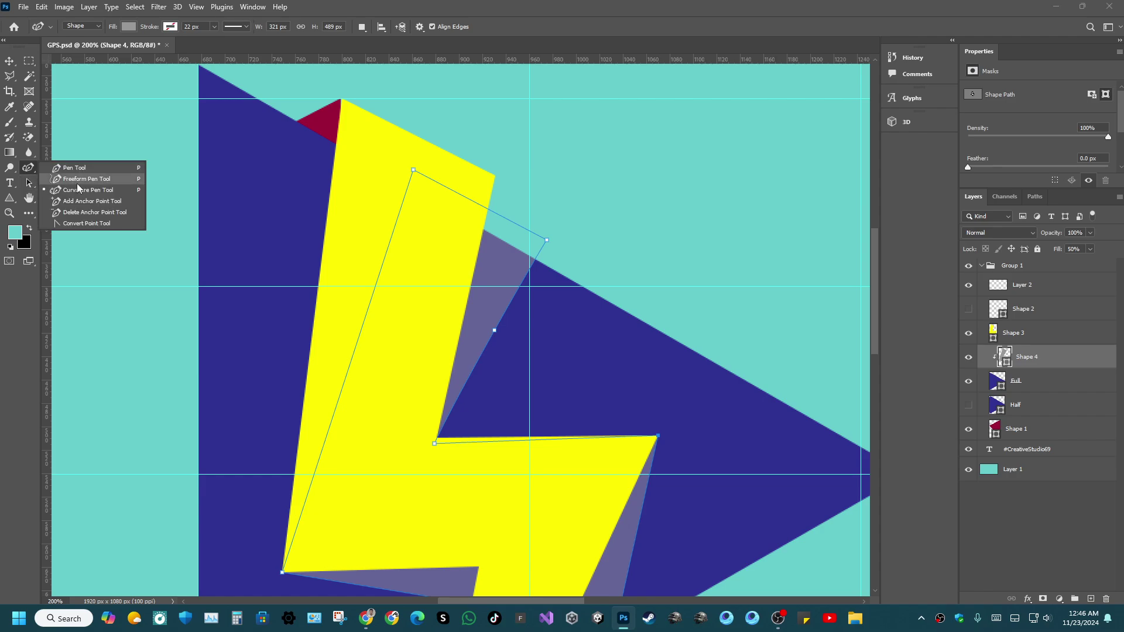
left_click(70, 190)
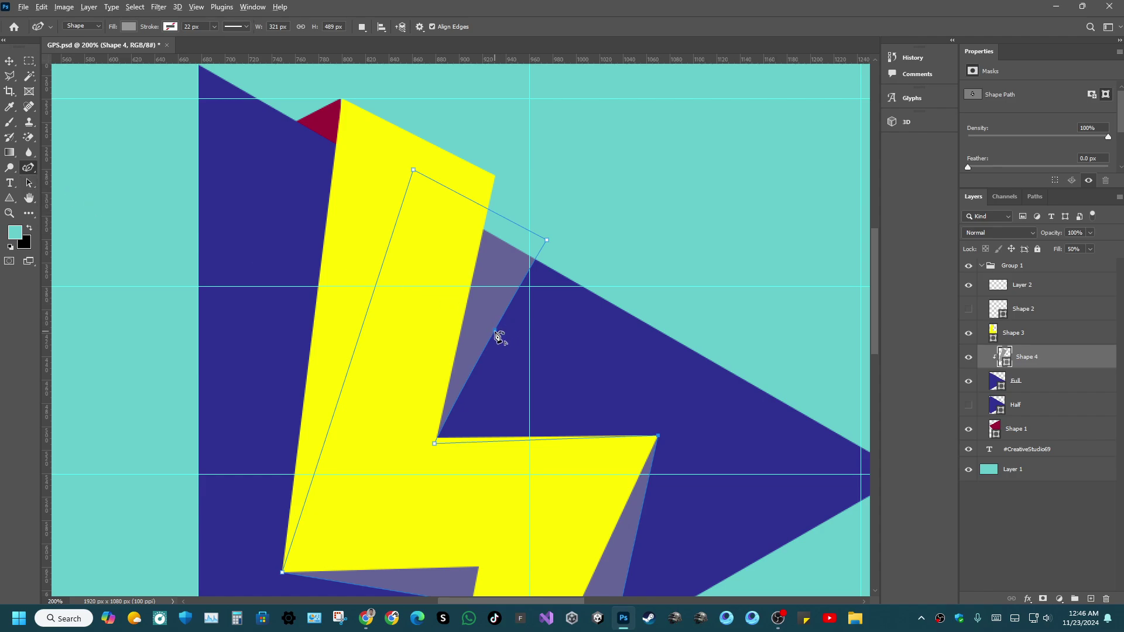
right_click(29, 168)
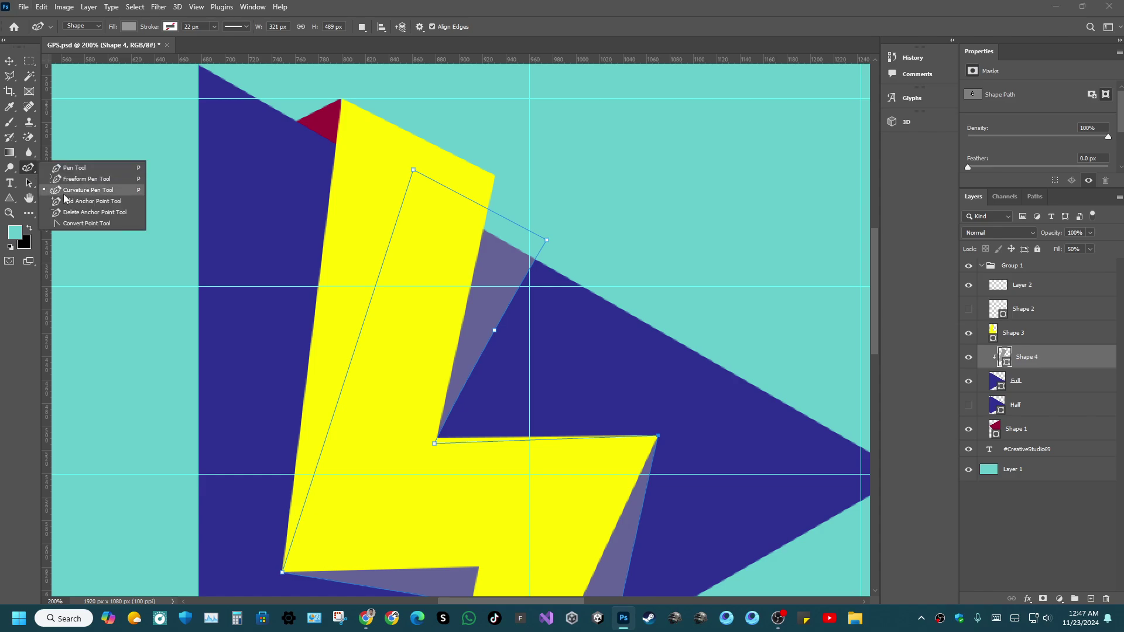
left_click(82, 217)
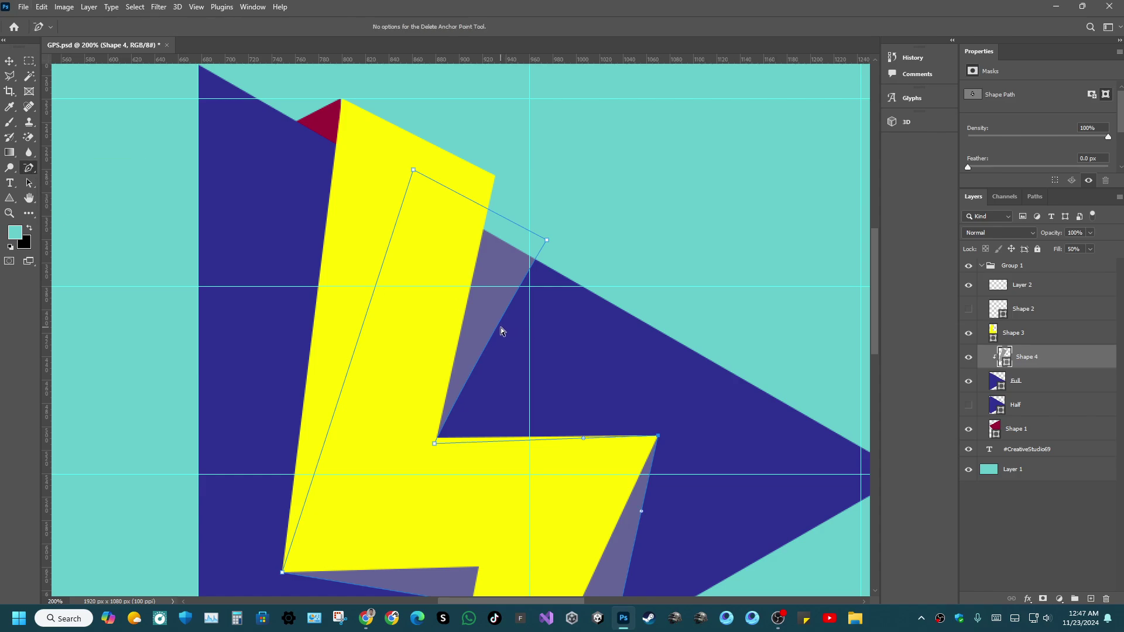
Fit the whole canvas in view and add a new empty layer above the shadow shape with the Pen tool active.
scroll(497, 331, "down", 5)
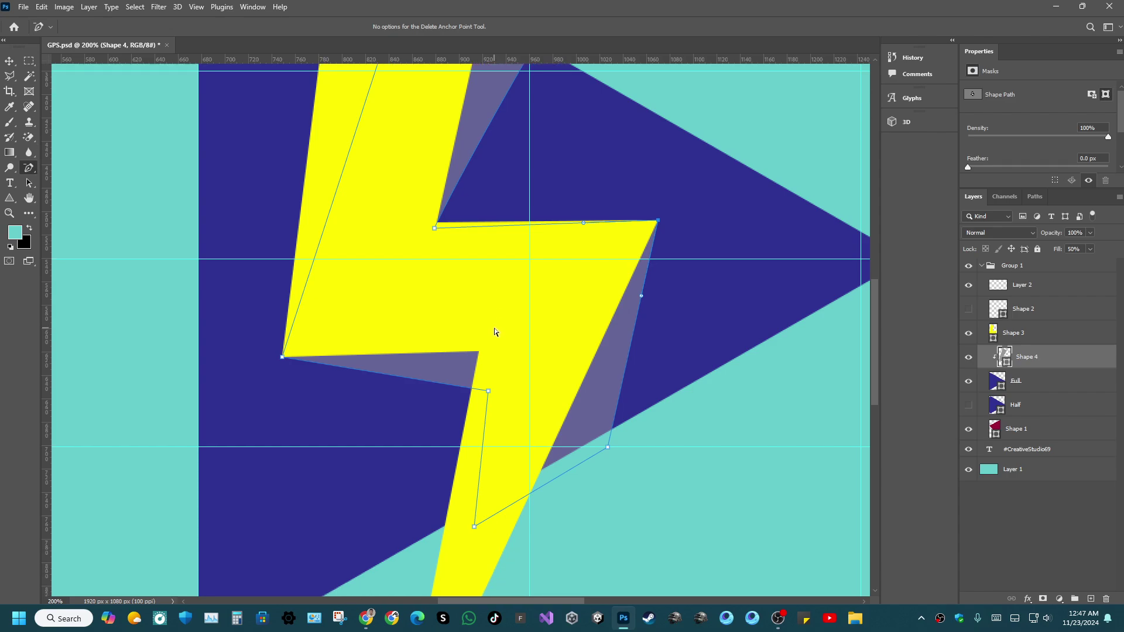
scroll(495, 332, "up", 3)
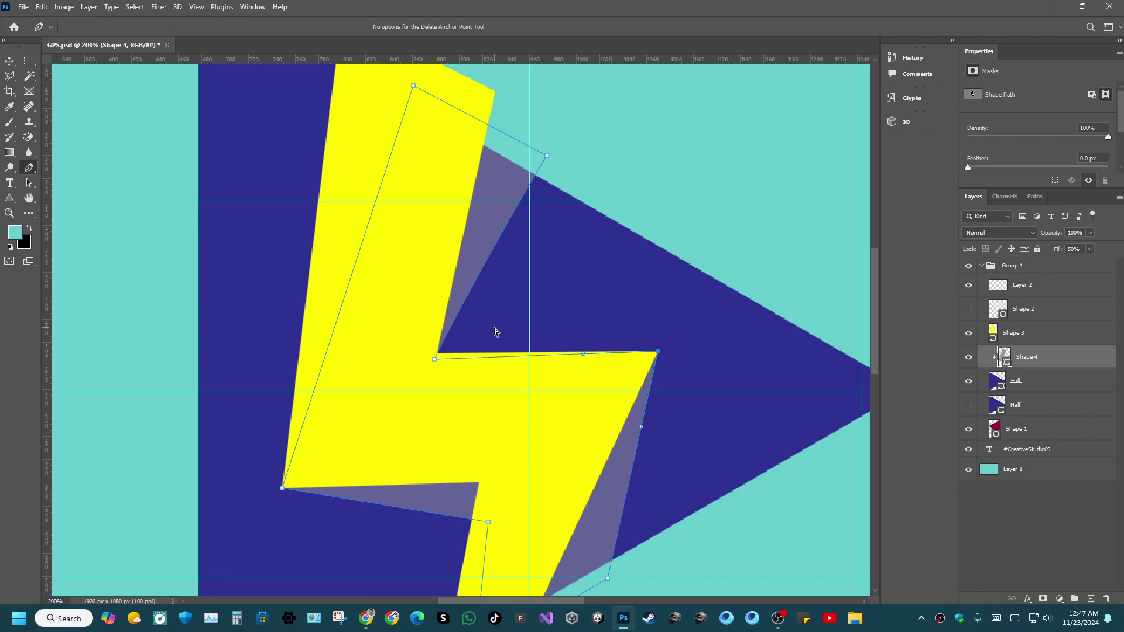
scroll(380, 316, "down", 2)
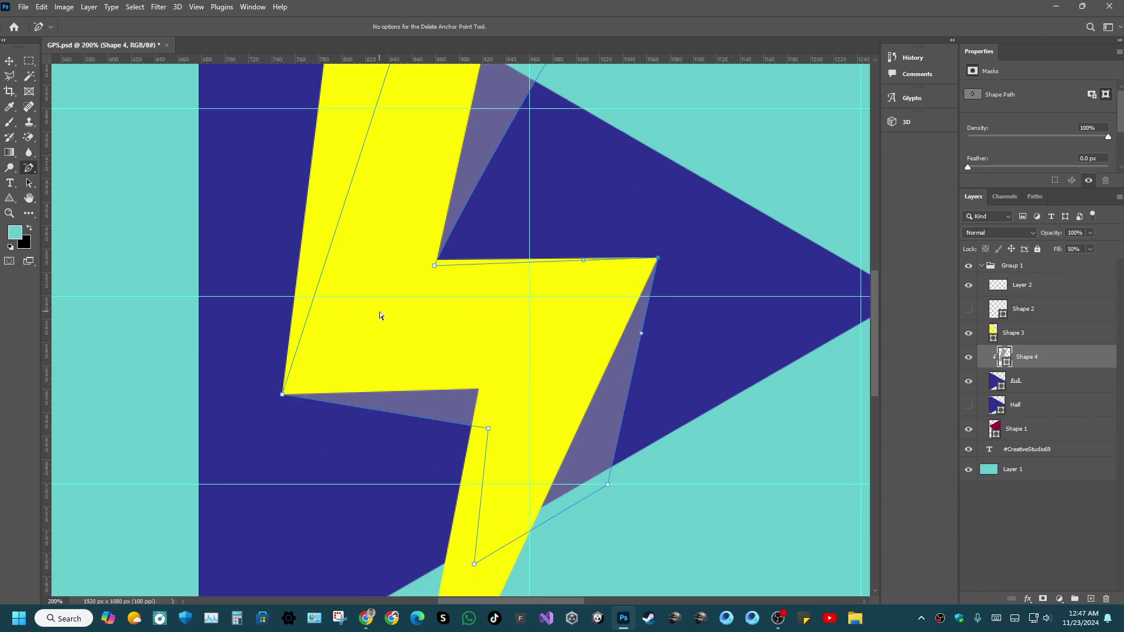
scroll(380, 316, "down", 2)
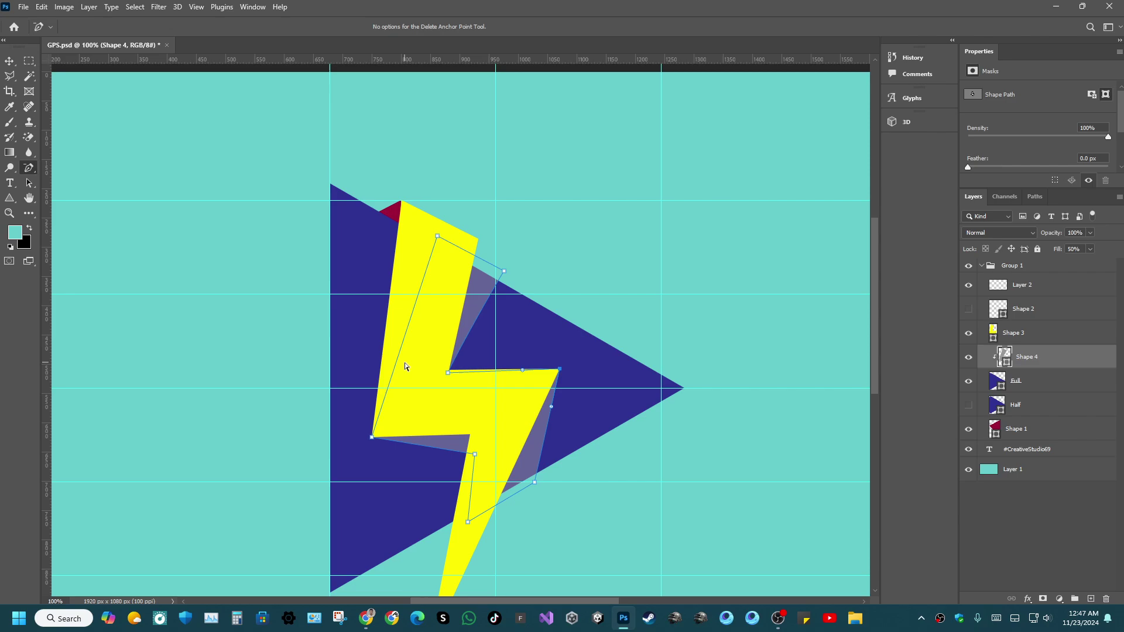
key("ctrl+0")
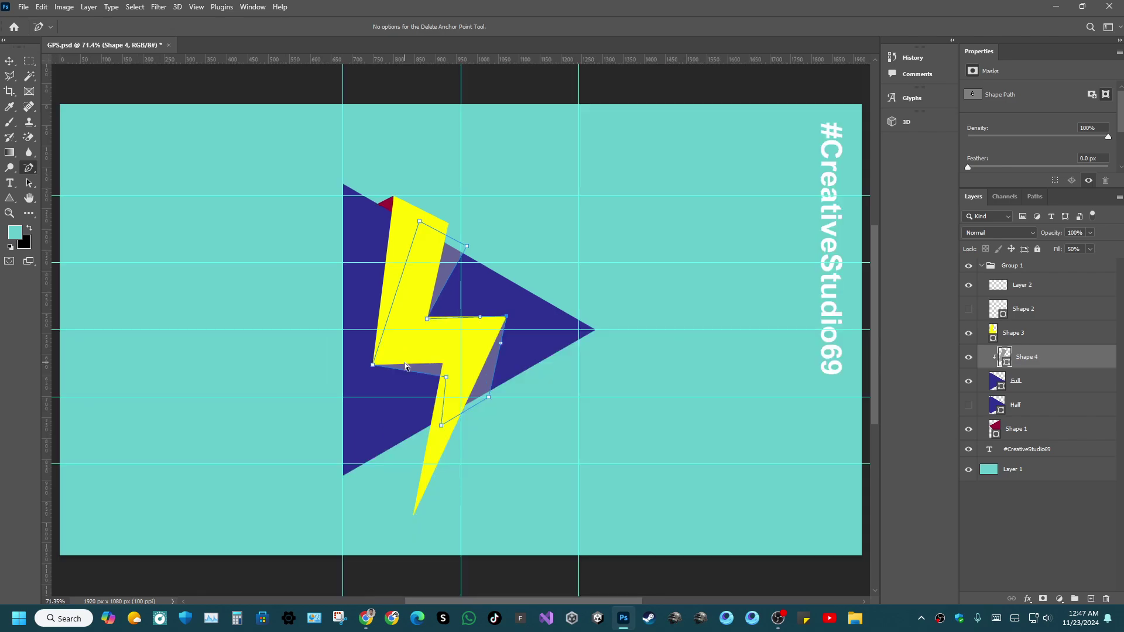
right_click(29, 168)
left_click(66, 169)
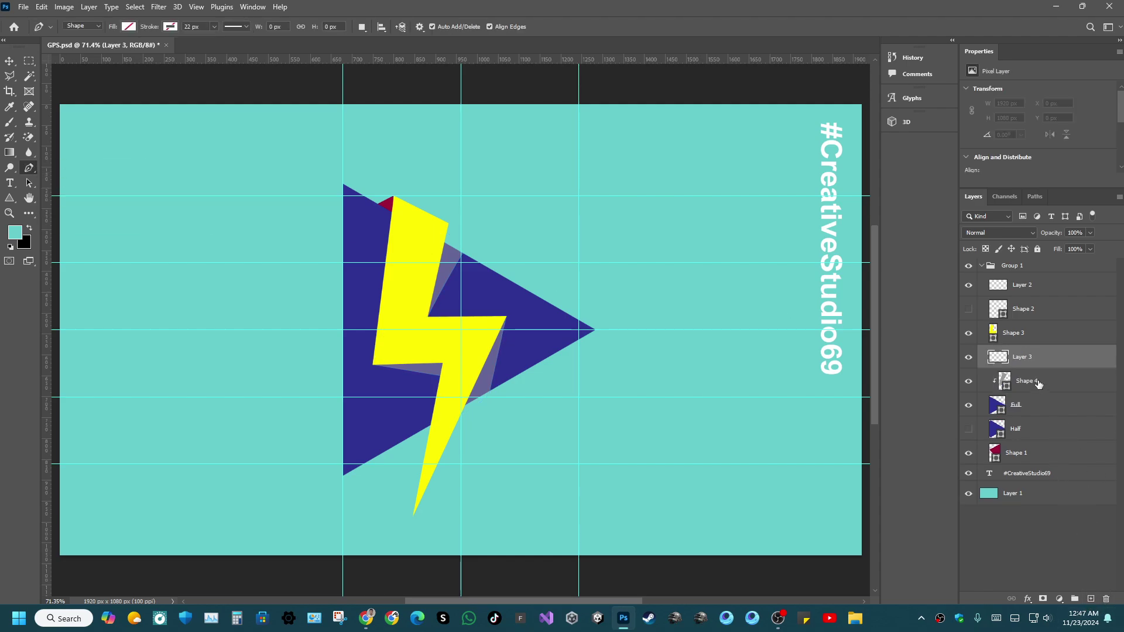
left_click(1090, 599)
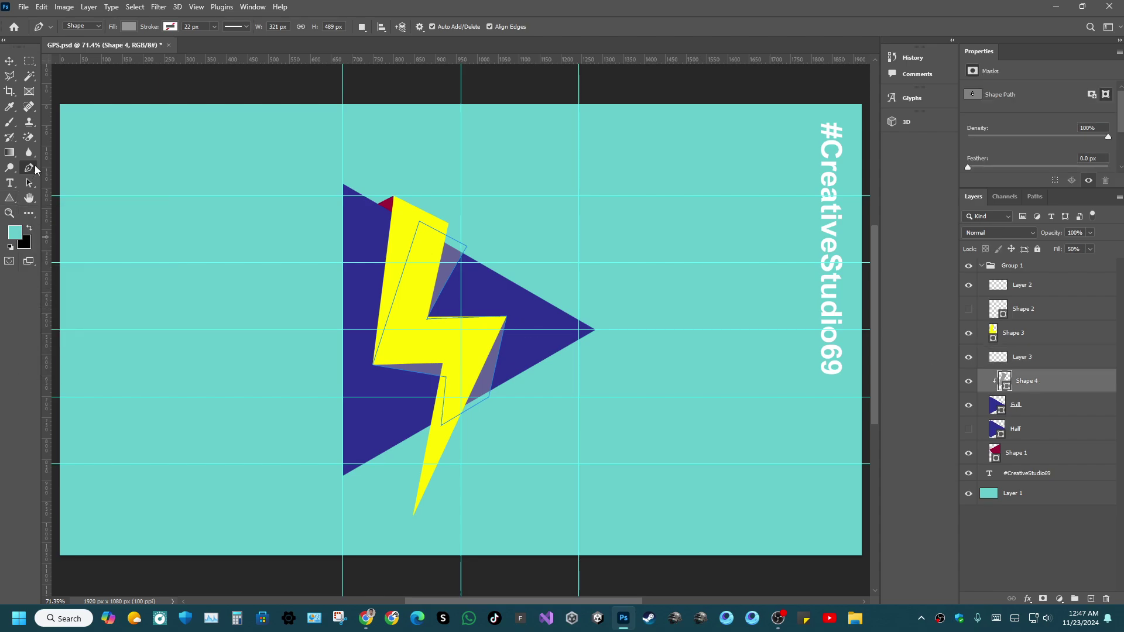
Change the fill of the clipped shadow shape layer to 25% Gray.
left_click(10, 198)
left_click(127, 26)
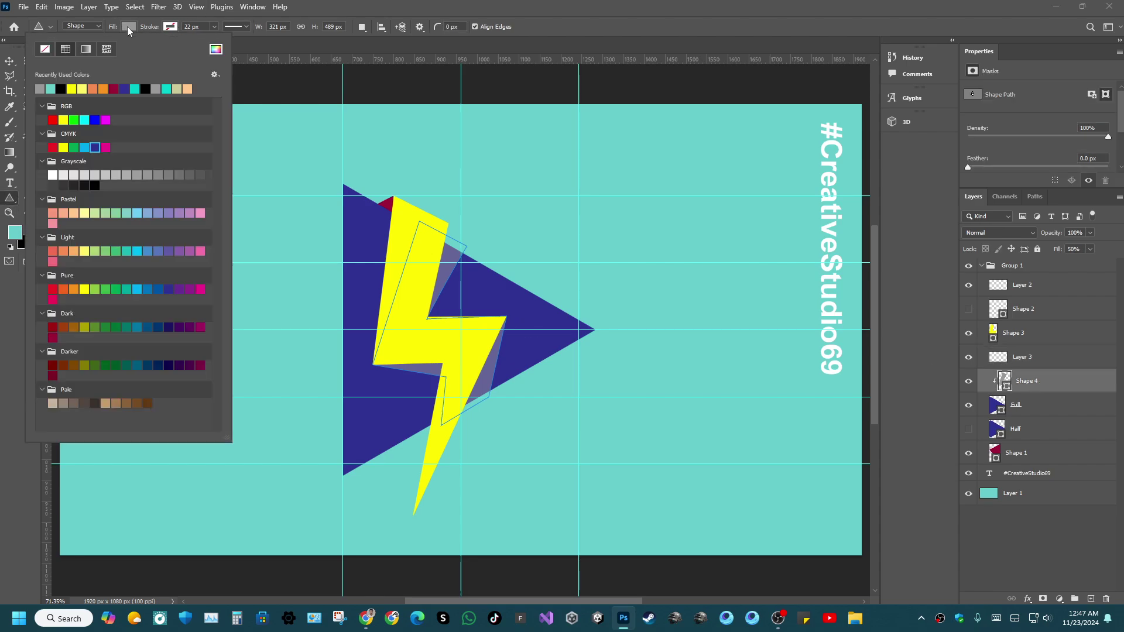
left_click(95, 175)
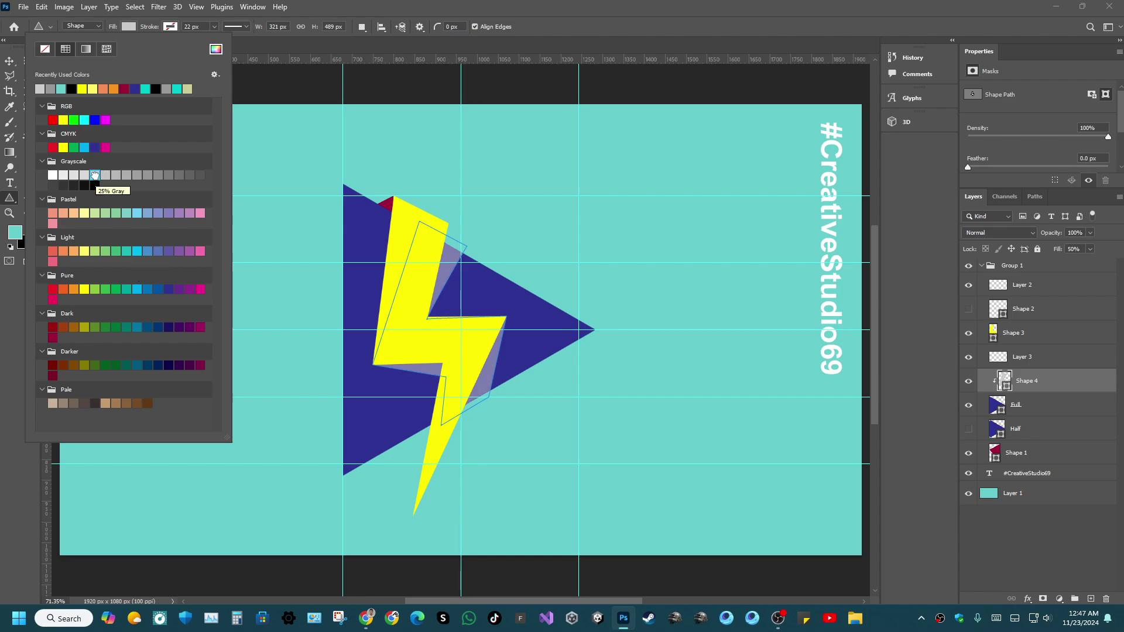
Change the fill of the clipped shadow shape to a dark gray from the Grayscale swatches.
left_click(53, 186)
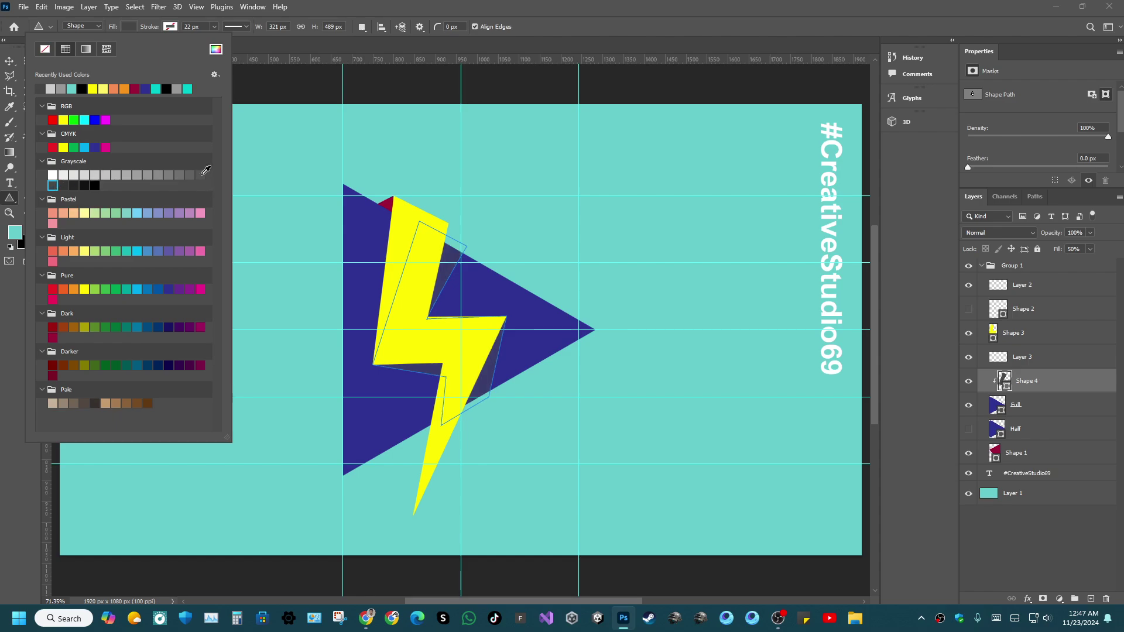
left_click(200, 175)
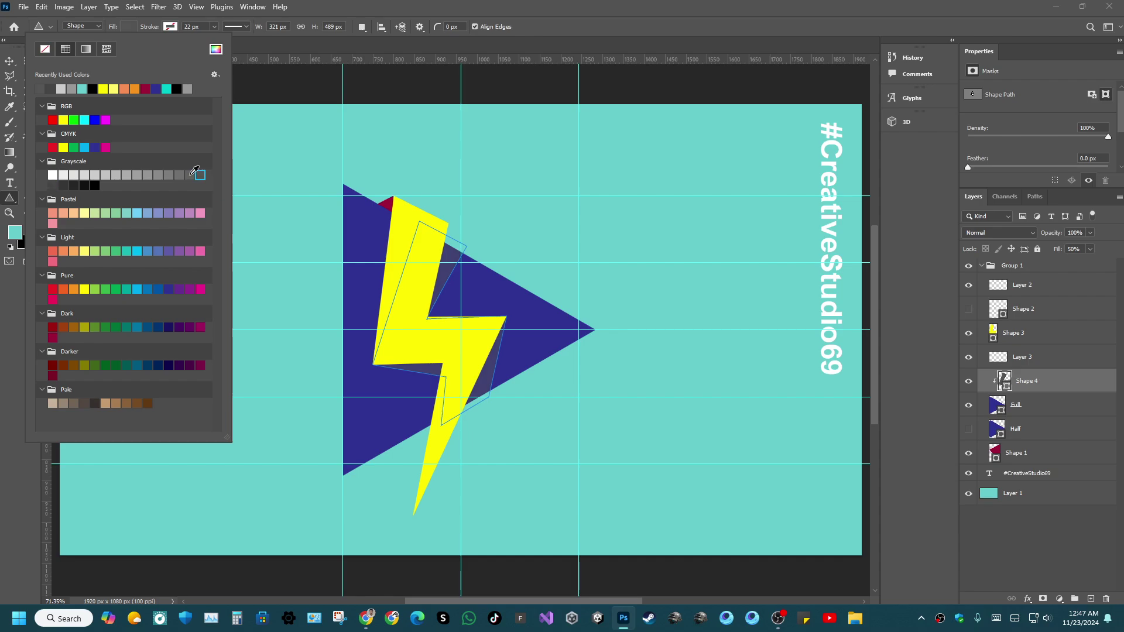
left_click(190, 175)
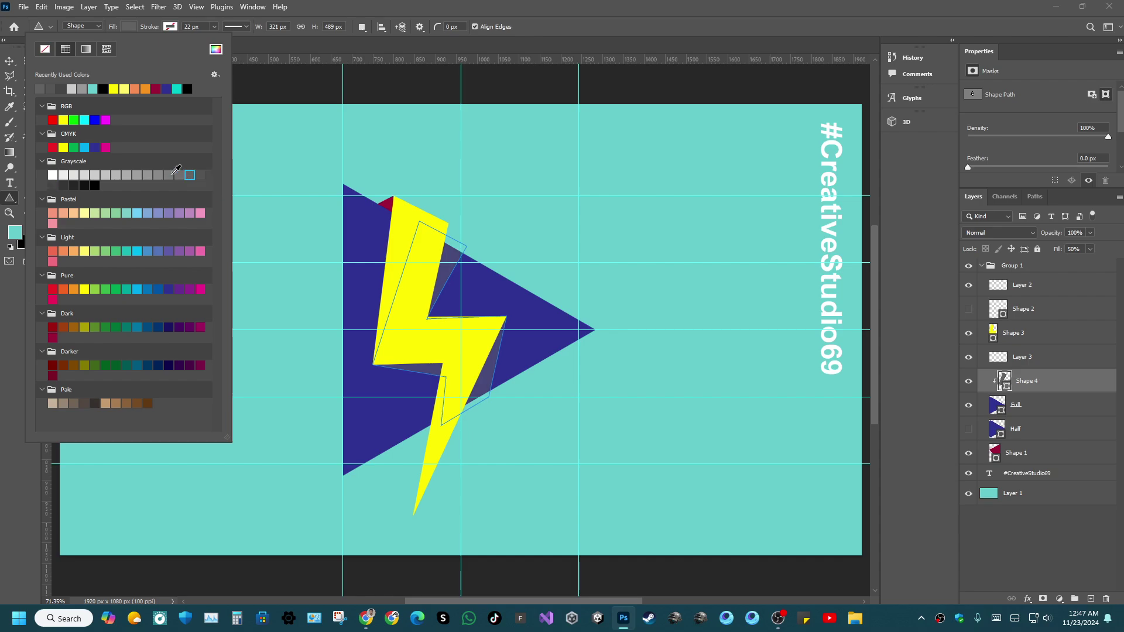
left_click(189, 175)
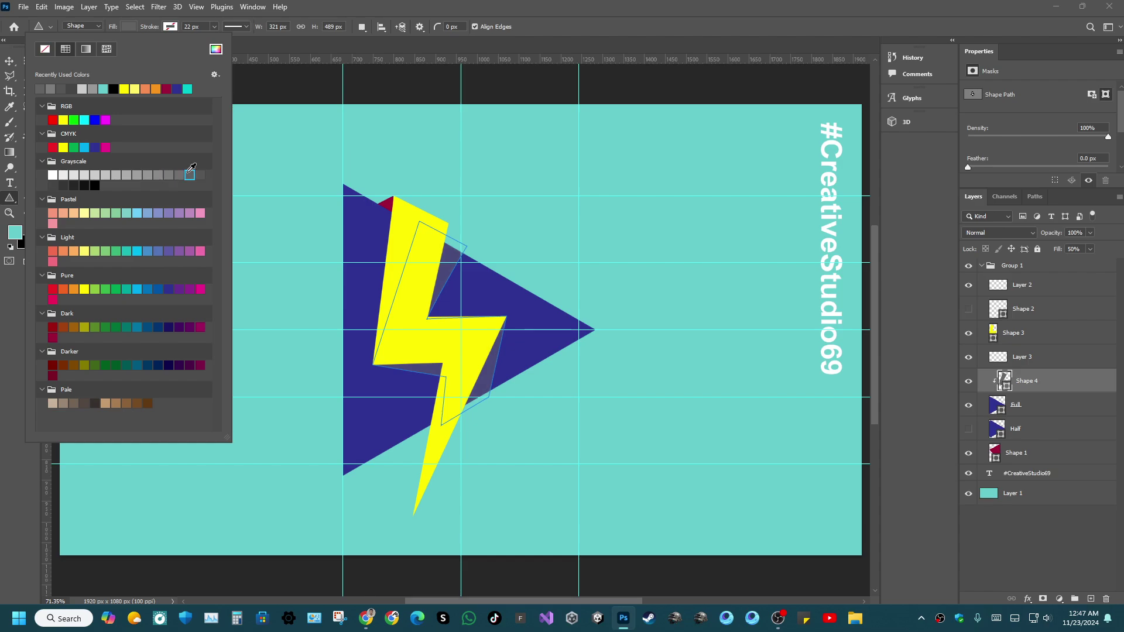
scroll(129, 174, "up", 2)
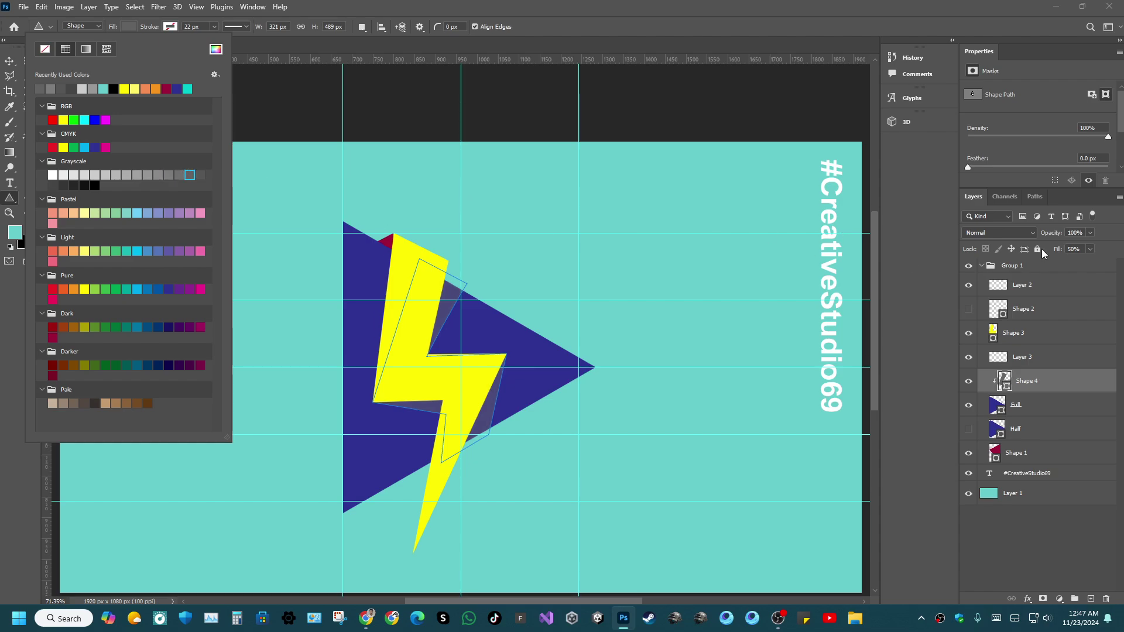
Try the shadow shape layer's Fill at 33% and 100%, and set it back to 50%.
left_click(1084, 249)
type("33")
key("Return")
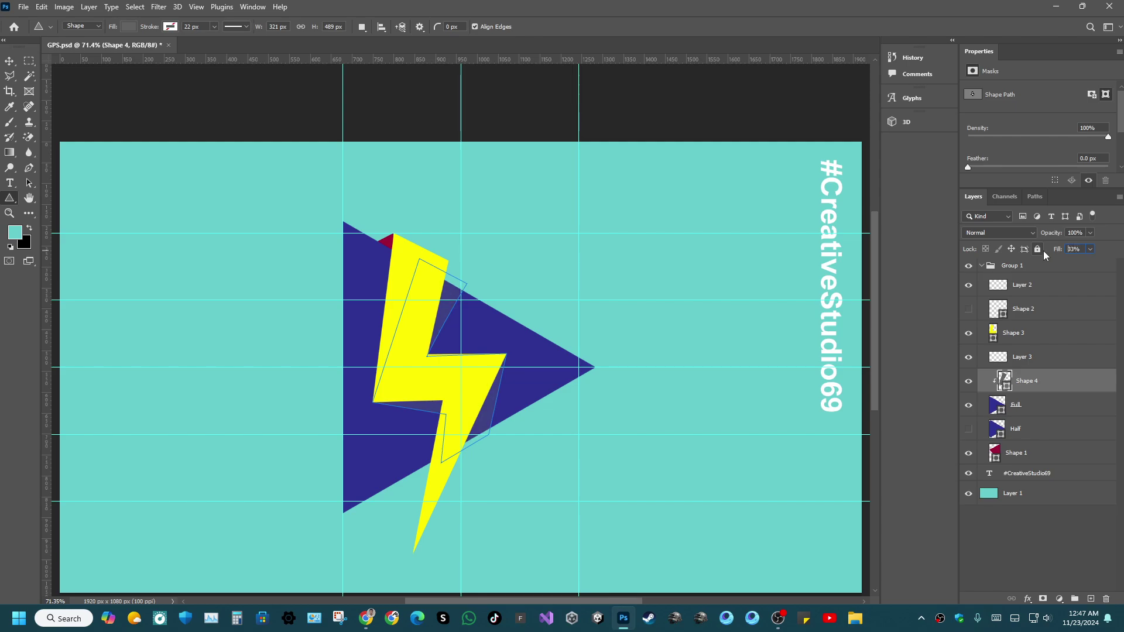
left_click(1074, 249)
type("50")
key("Return")
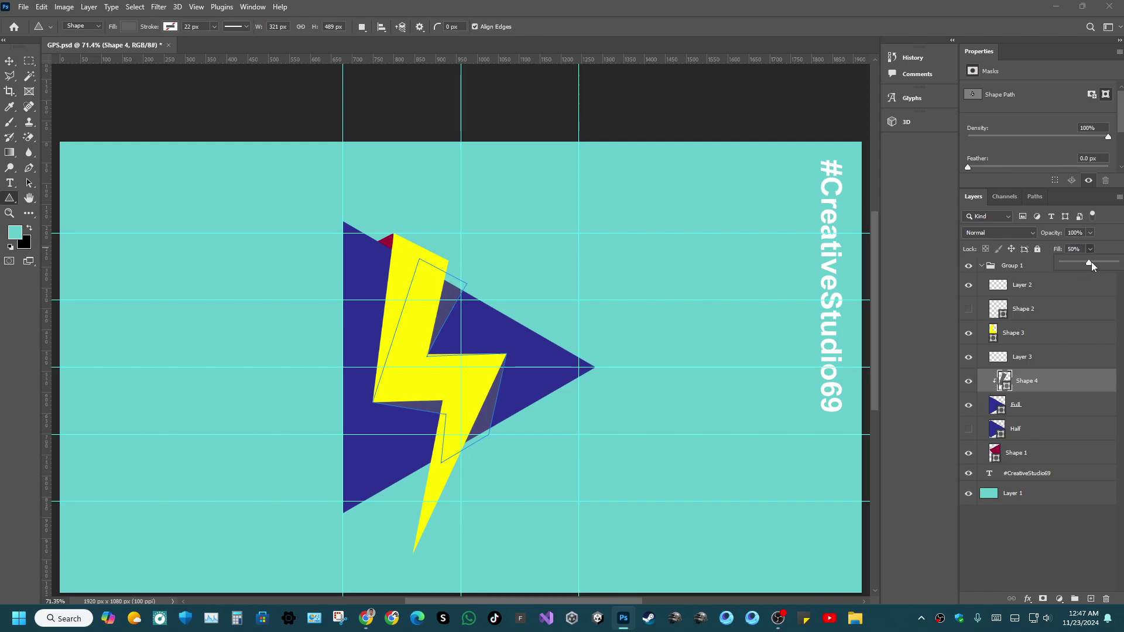
mouse_move(1090, 263)
left_mouse_down()
mouse_move(1115, 264)
mouse_move(1103, 273)
left_mouse_up()
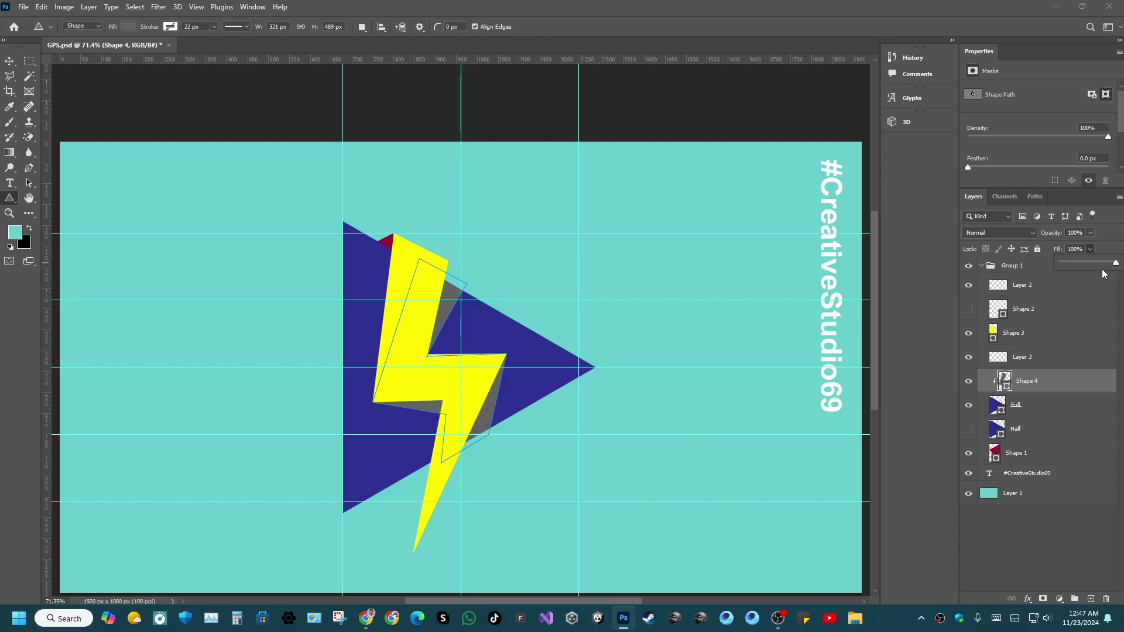
left_click_drag(1102, 268, 1087, 264)
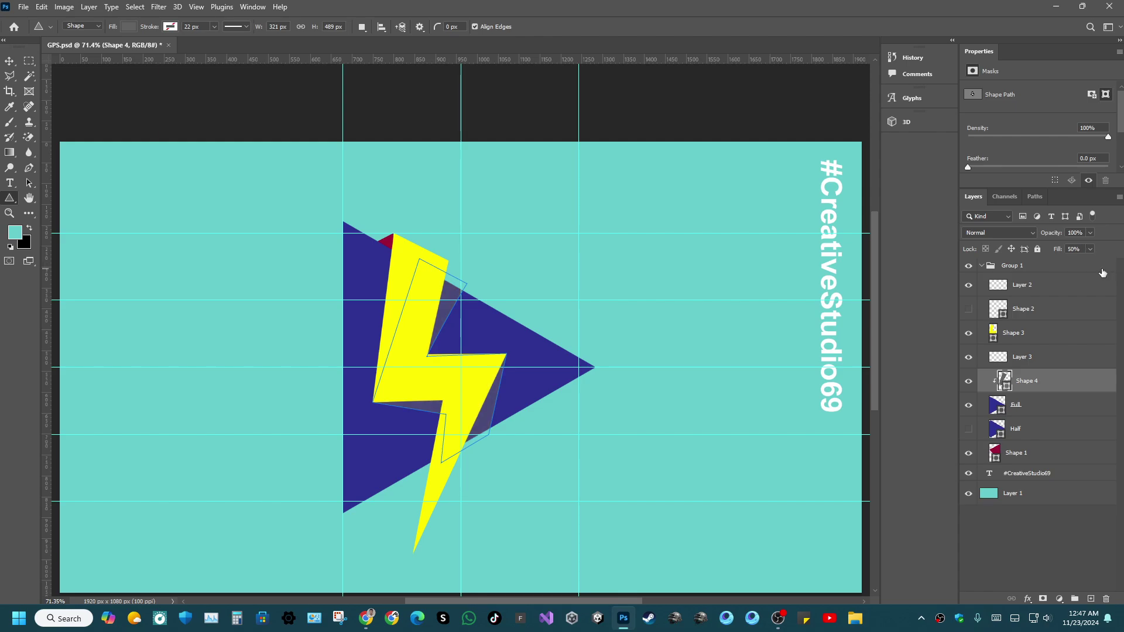
Examine the darker gray shadow along the bolt's edges, both close up and with the whole canvas in view.
left_click(34, 65)
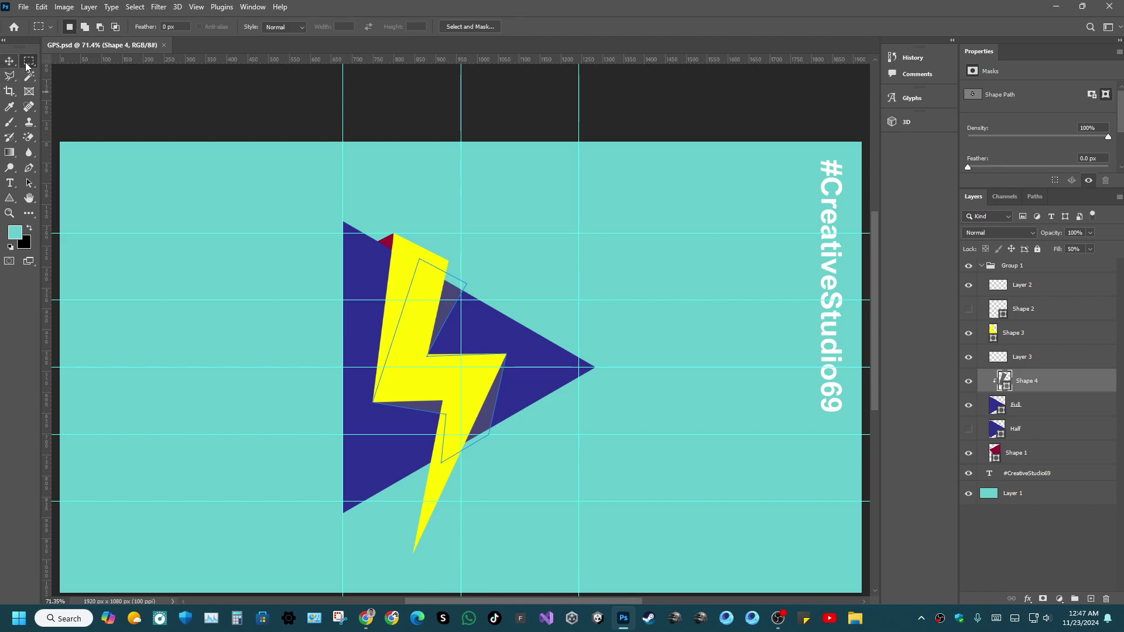
left_click(717, 245)
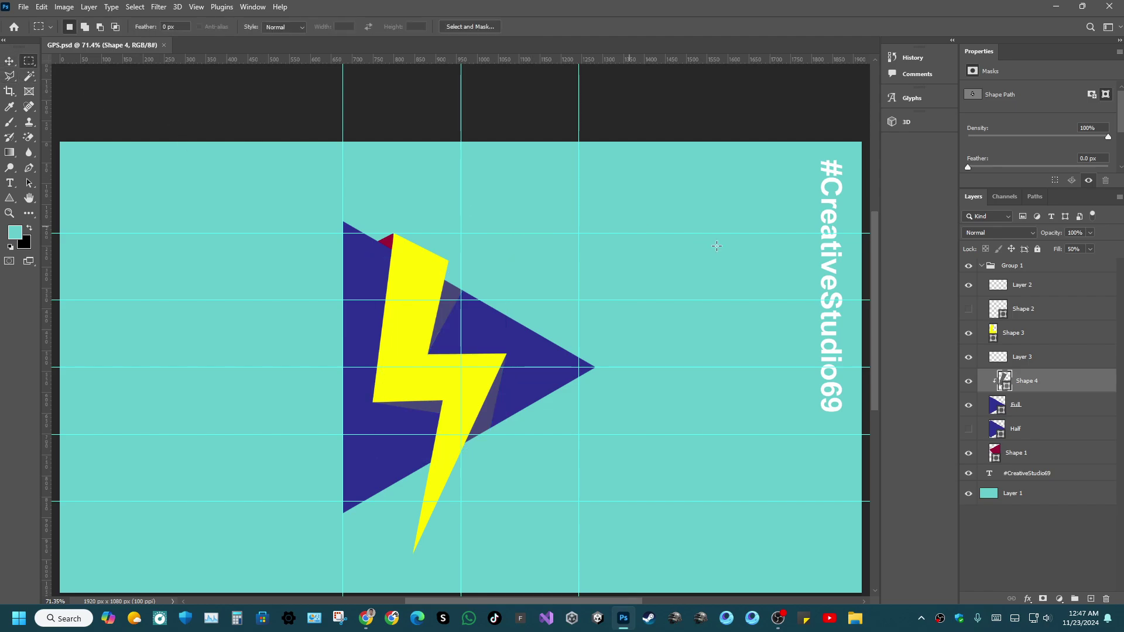
scroll(611, 339, "down", 4)
scroll(610, 340, "up", 3)
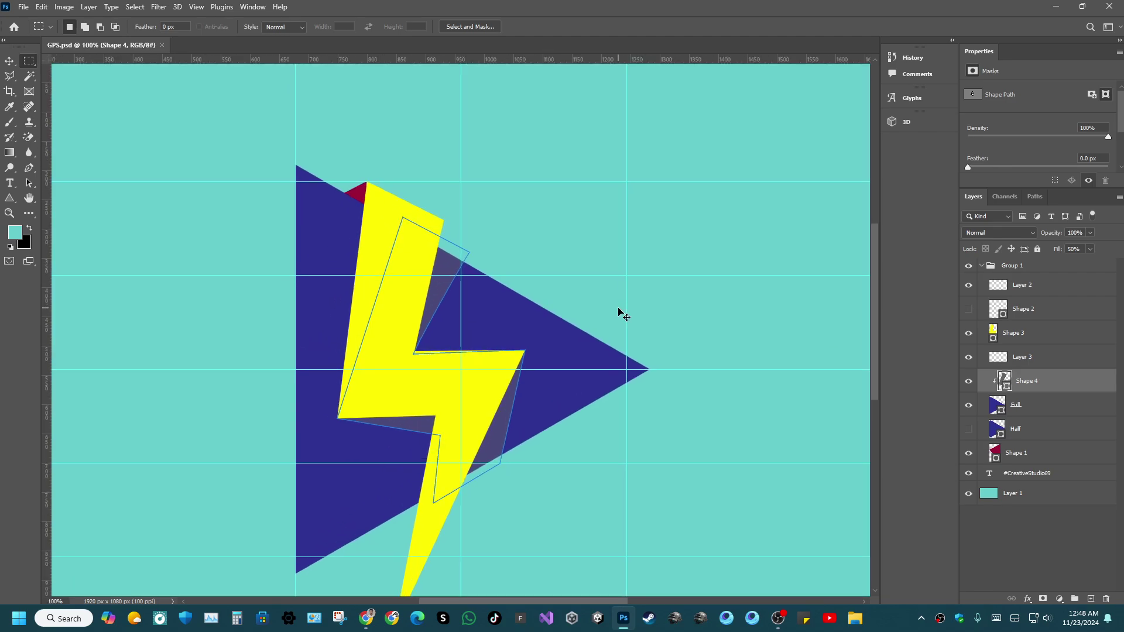
key("ctrl+plus")
key("ctrl+plus")
scroll(612, 306, "down", 3)
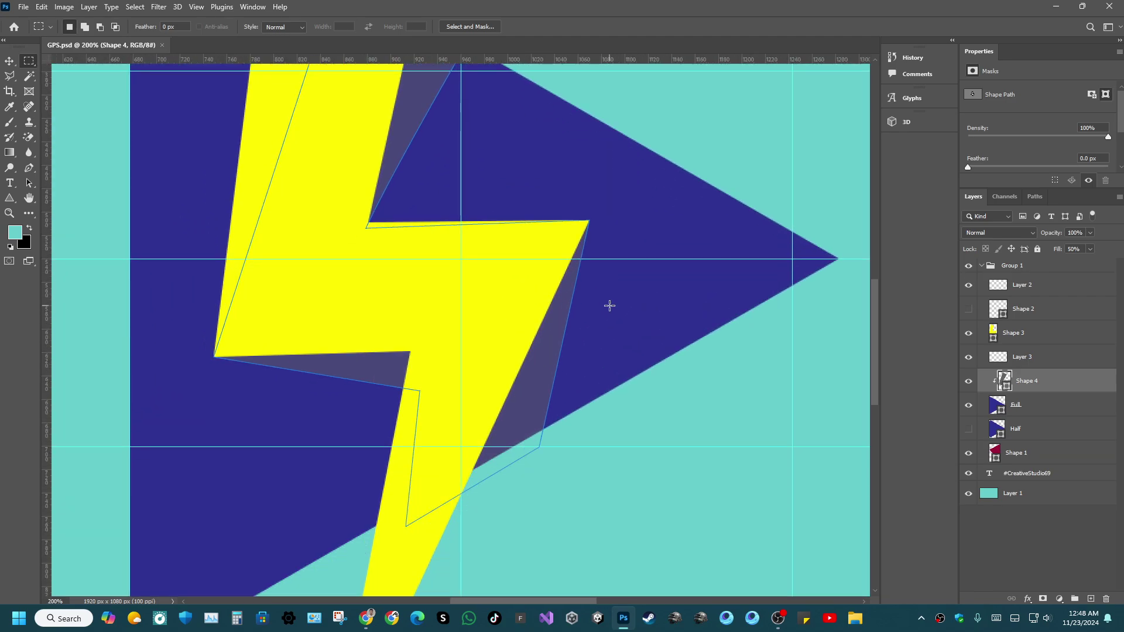
scroll(611, 308, "down", 4)
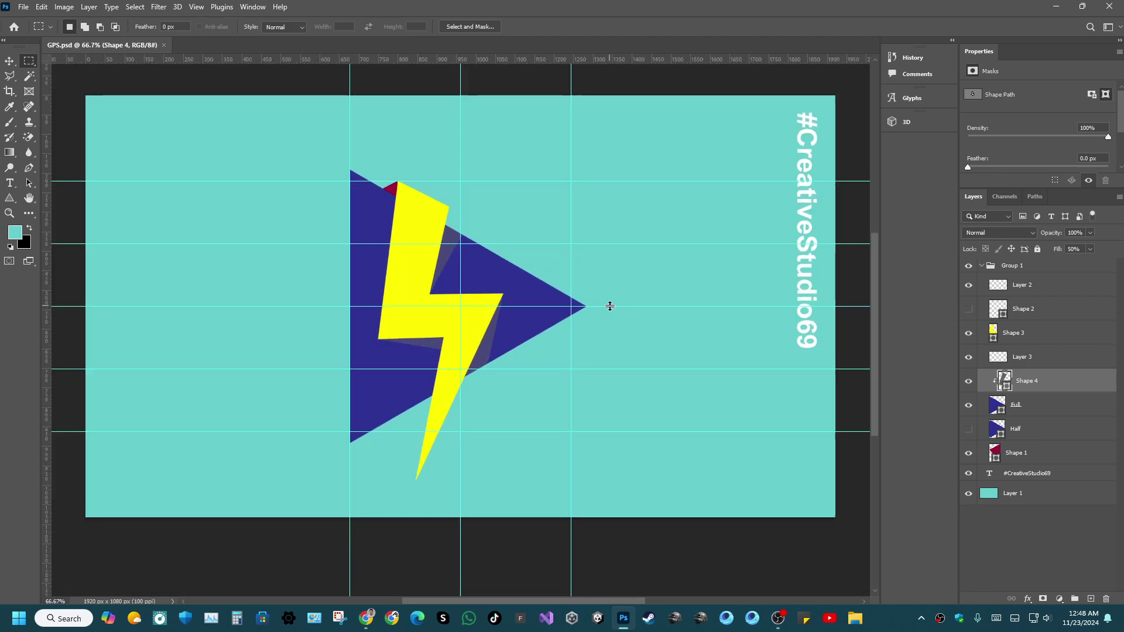
scroll(614, 302, "up", 2)
scroll(613, 292, "down", 3)
scroll(614, 293, "up", 3)
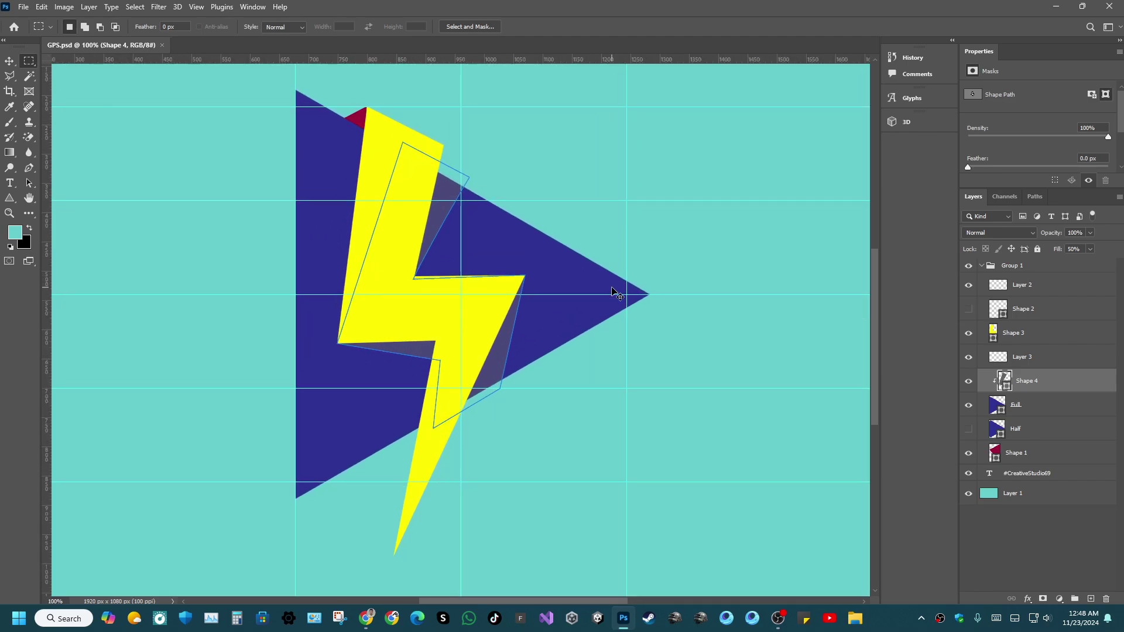
scroll(615, 295, "down", 1)
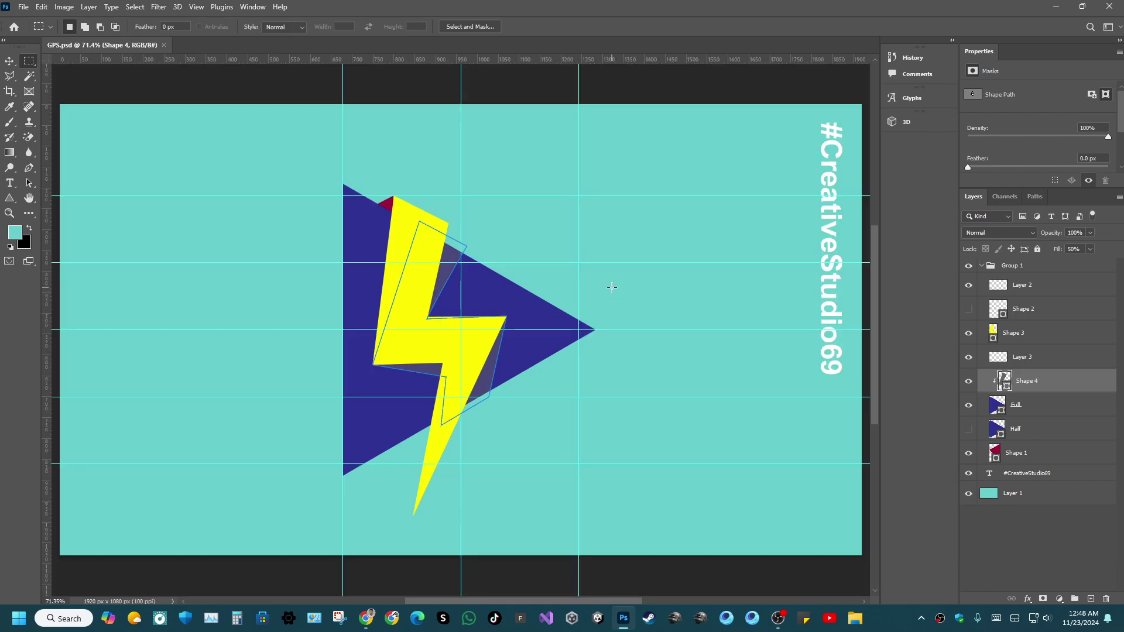
Select the yellow bolt layer and toggle its visibility repeatedly to compare the artwork with and without it.
left_click(10, 61)
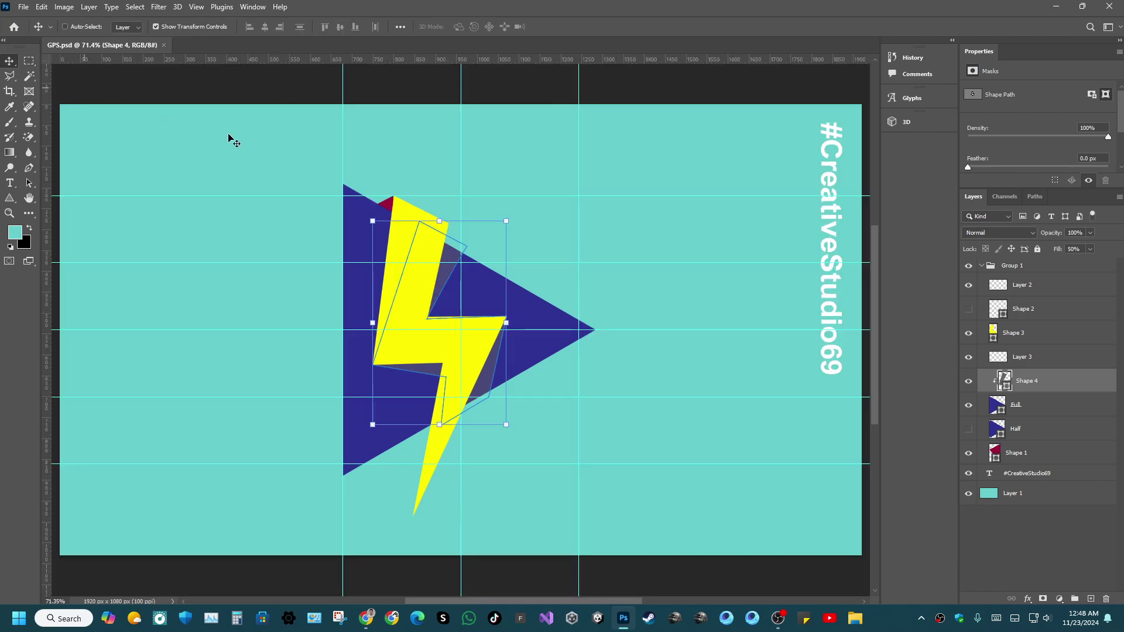
left_click(1018, 344)
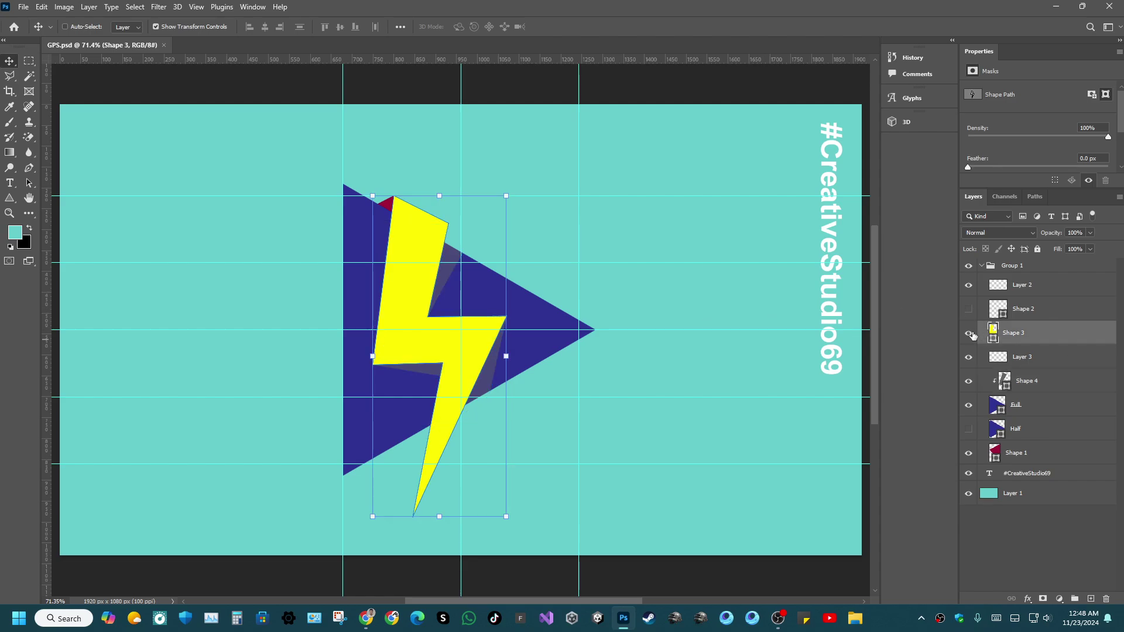
left_click(971, 334)
left_click(969, 333)
left_click(969, 333)
left_click(969, 334)
left_click(969, 334)
left_click(970, 333)
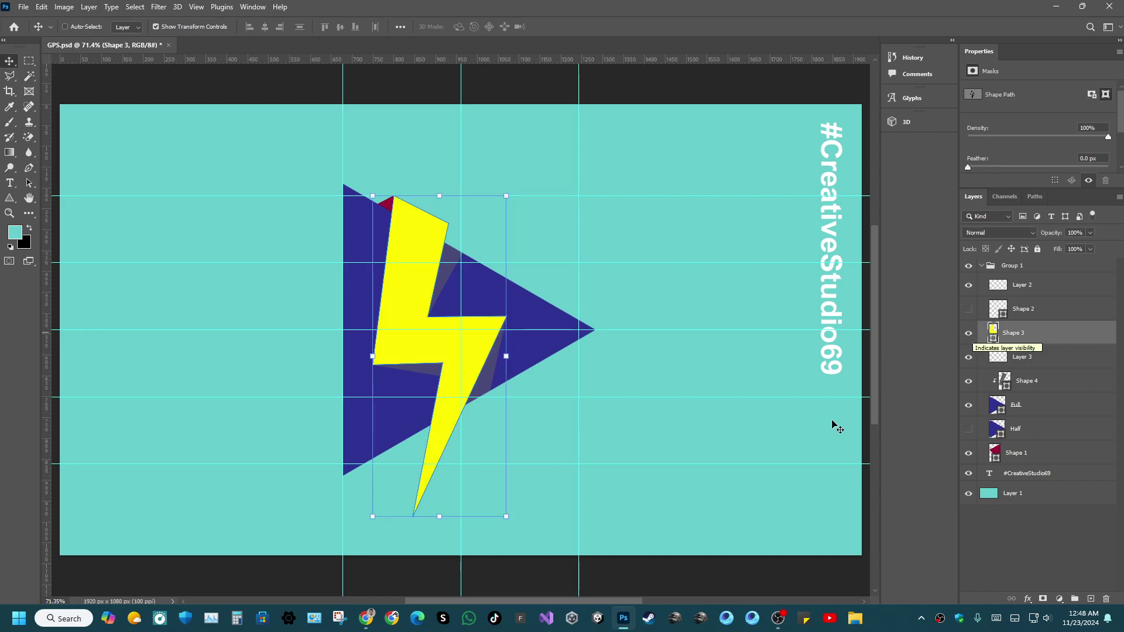
Undo the trial resize of the yellow bolt and save the document, applying the pending transformation.
left_click_drag(439, 516, 447, 426)
key("ctrl+z")
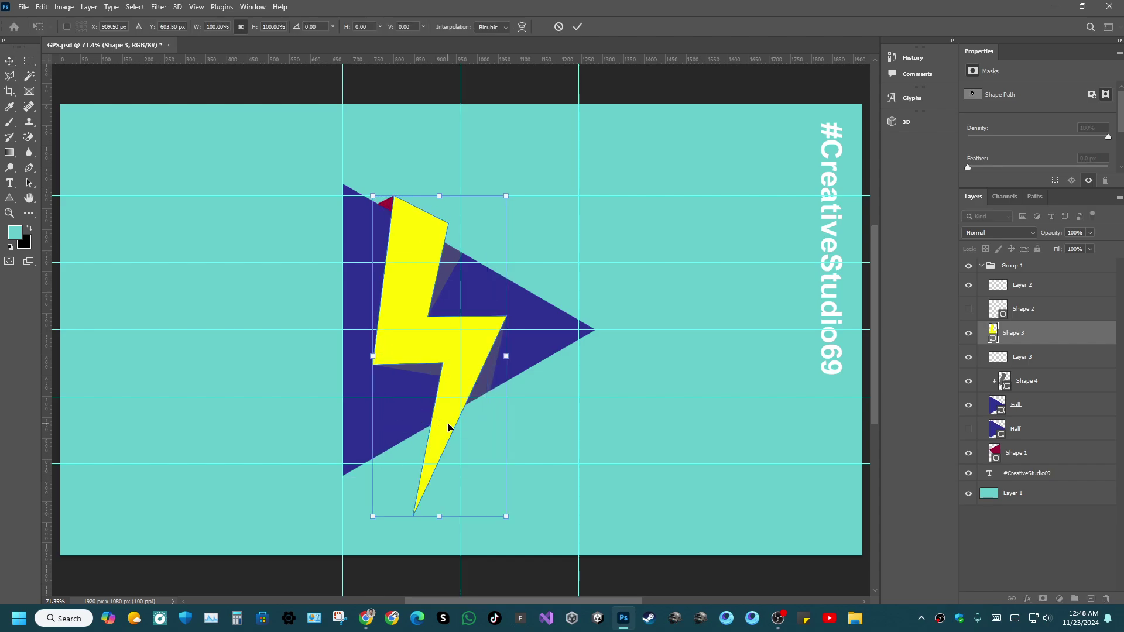
key("ctrl+s")
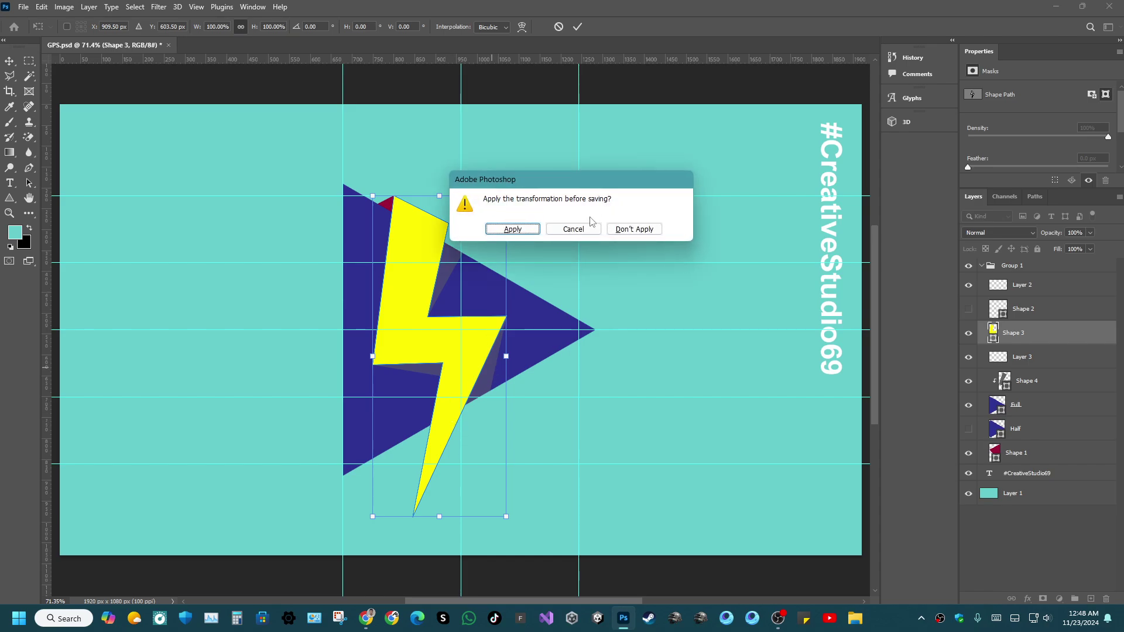
left_click(512, 230)
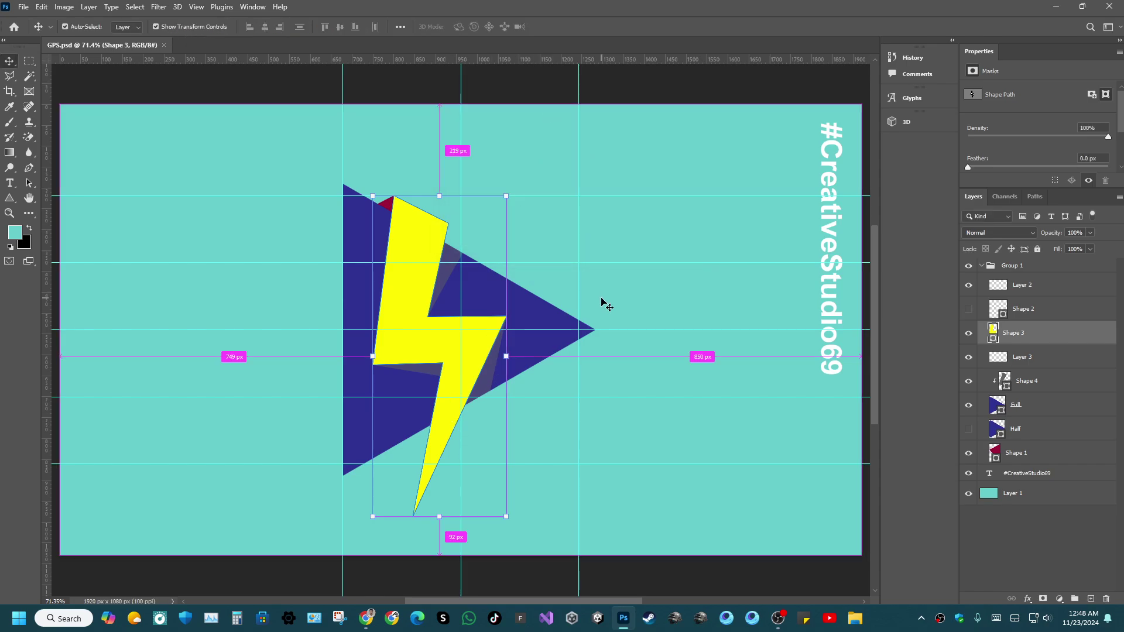
Select the crimson shape's layer and examine the crimson corner and bolt shadows at several zoom levels.
left_click(1019, 454)
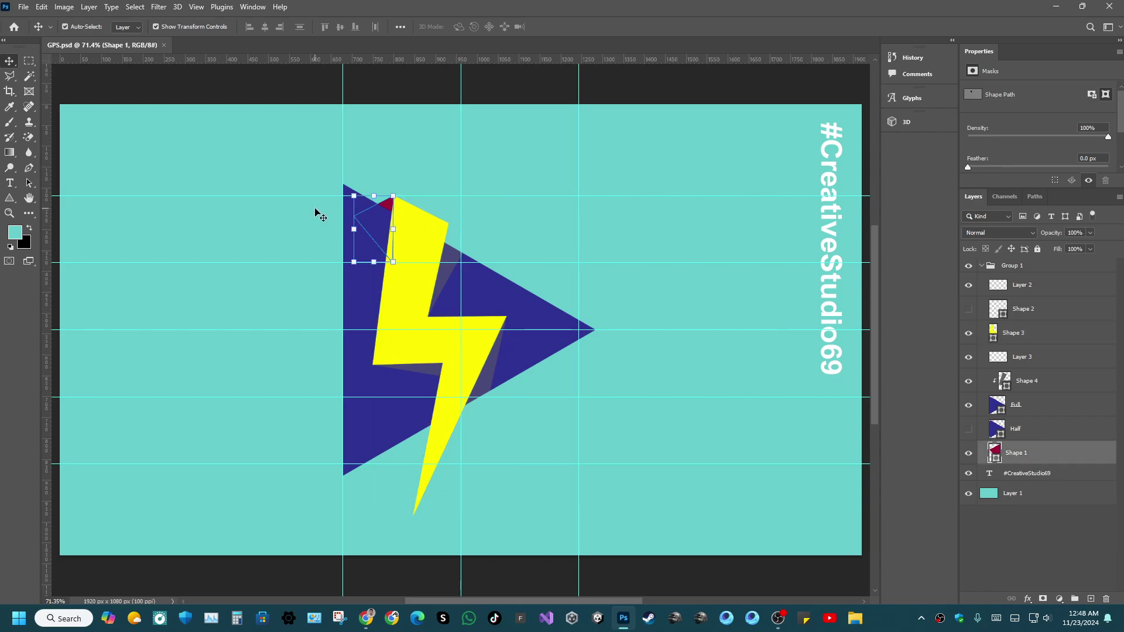
key("ctrl+equal")
key("ctrl+equal")
key("ctrl+minus")
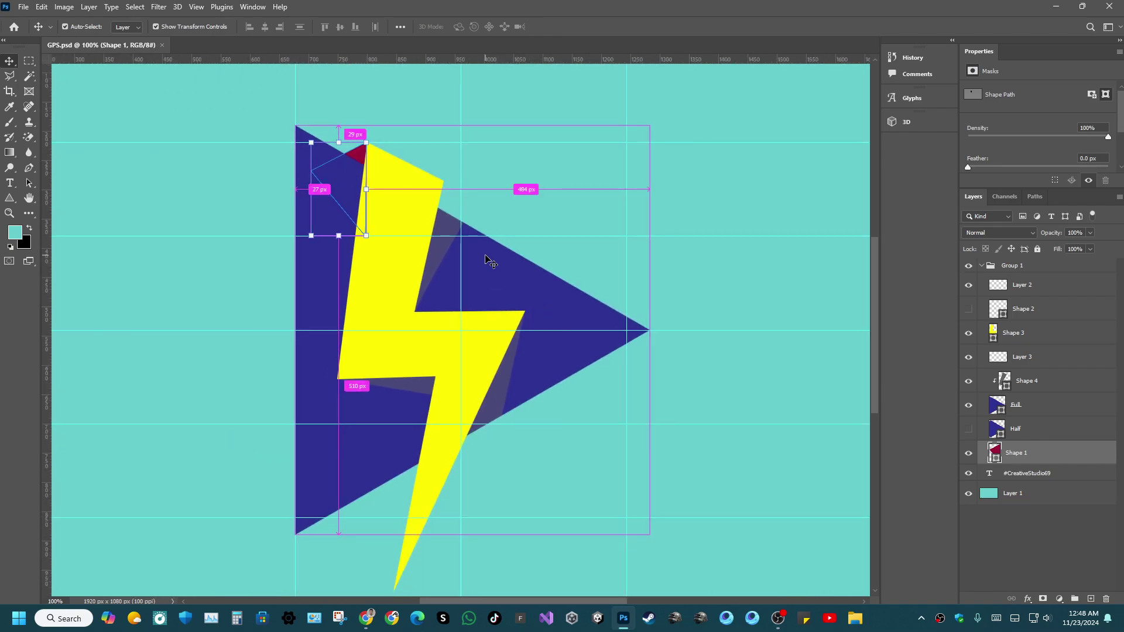
key("ctrl+equal")
key("ctrl+equal")
key("ctrl+minus")
key("ctrl+minus")
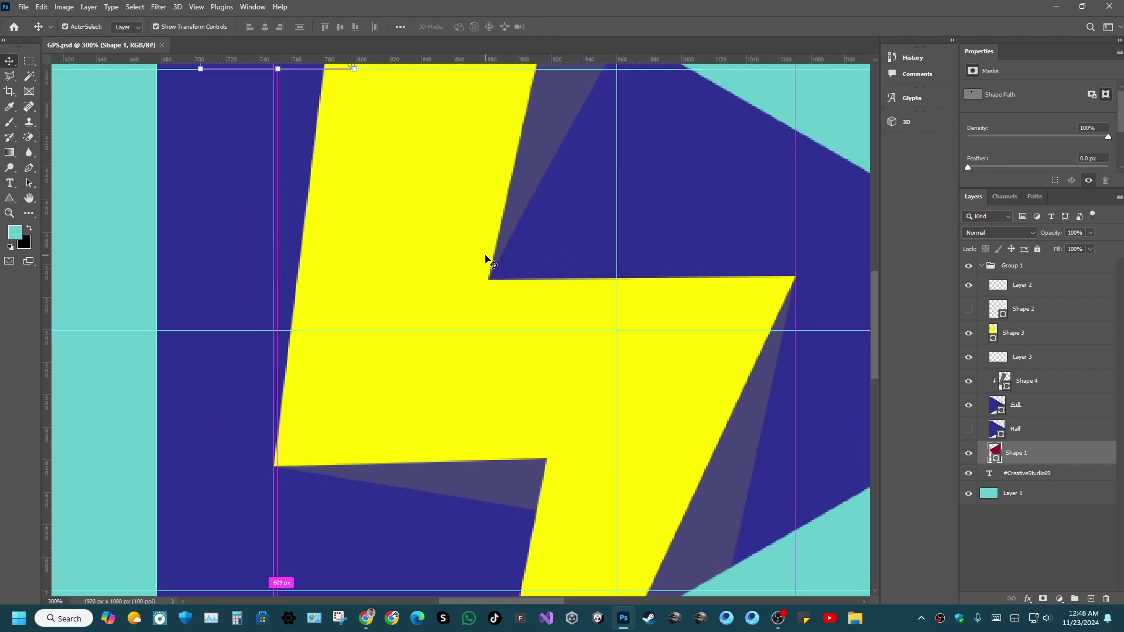
scroll(493, 264, "up", 2)
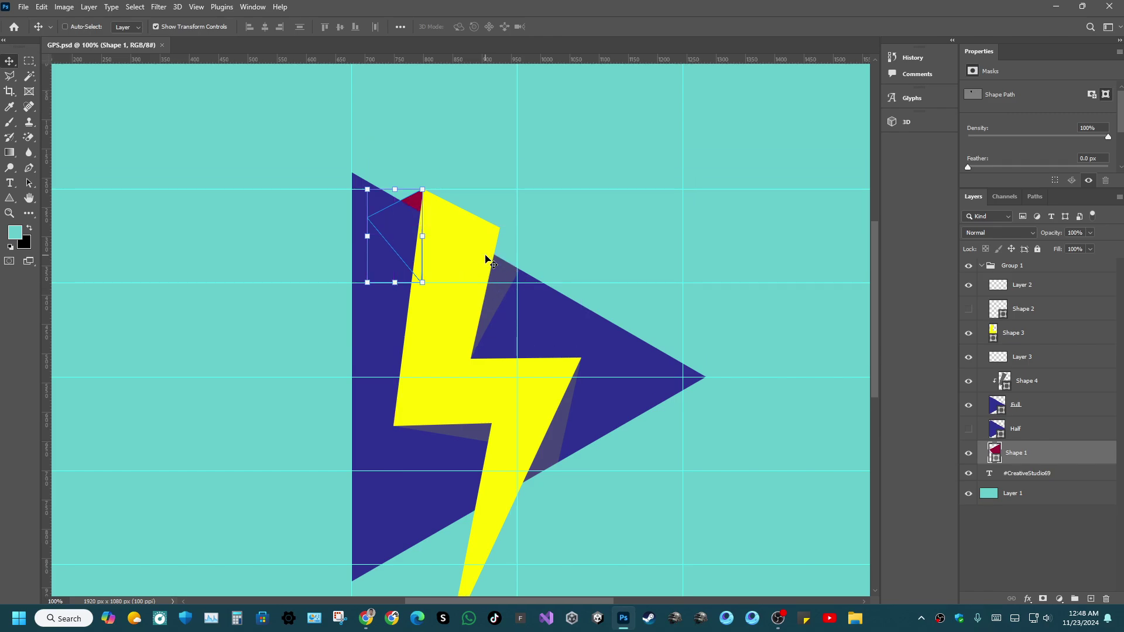
key("m")
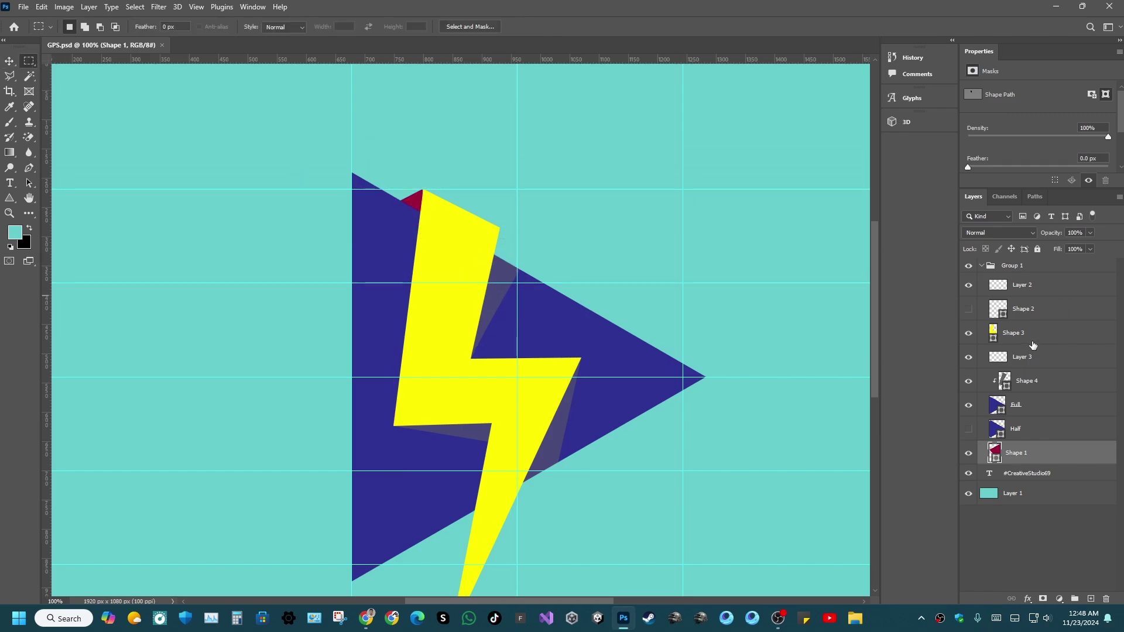
Add a new empty layer and place it directly below the yellow bolt layer.
left_click(1033, 345)
left_click(1091, 598)
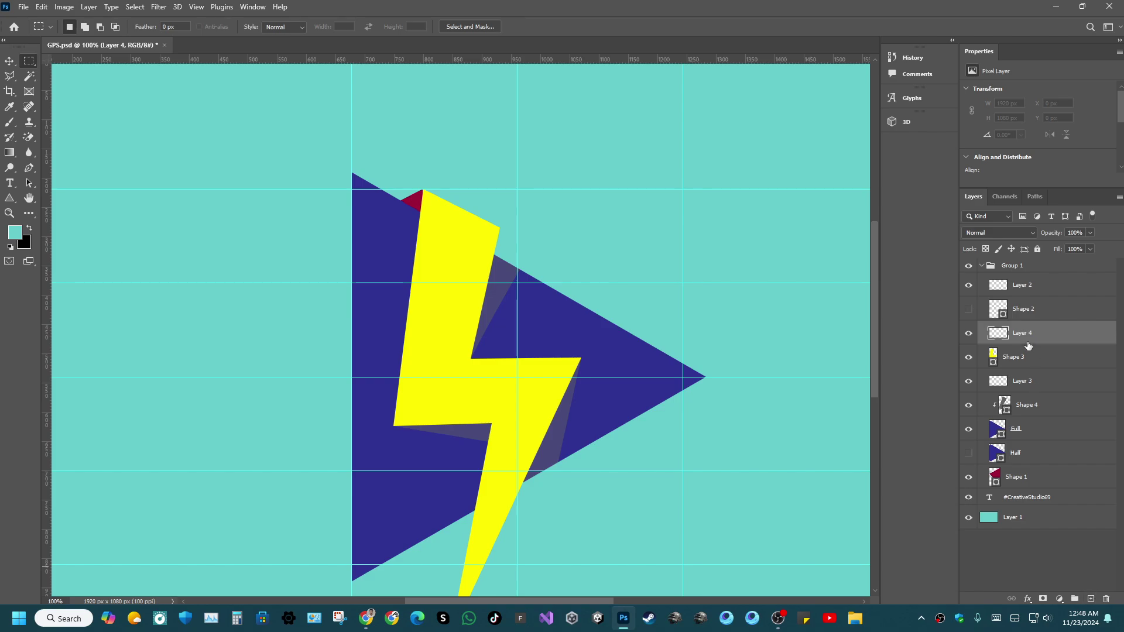
left_click_drag(1030, 339, 1029, 369)
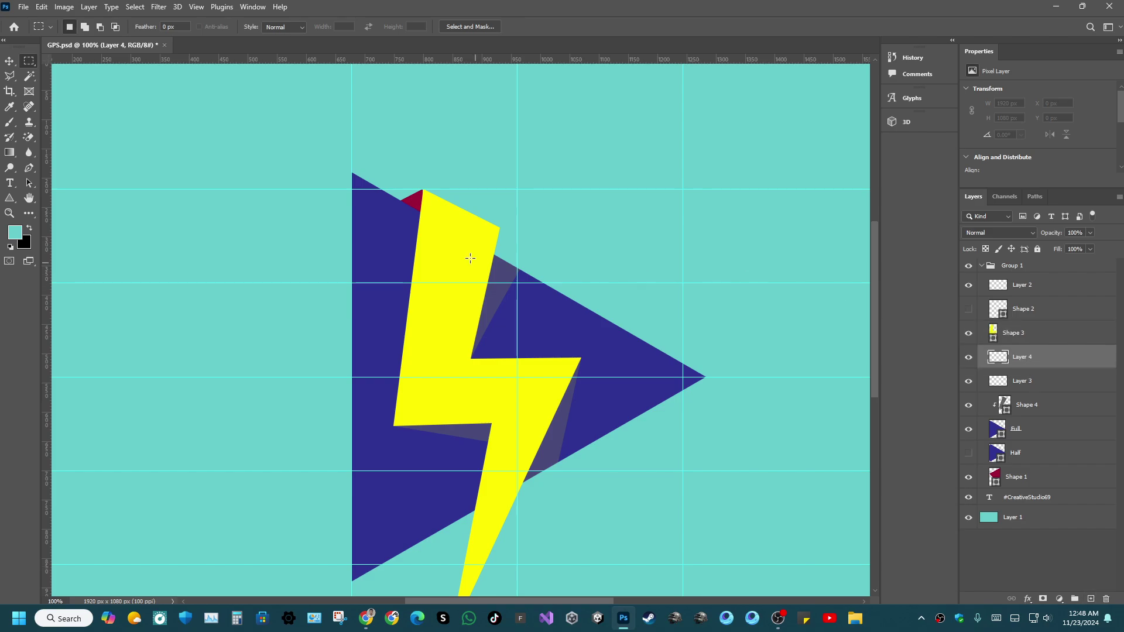
Activate the Pen tool and set the foreground color to crimson 990033, sampled from the crimson shape.
left_click(28, 168)
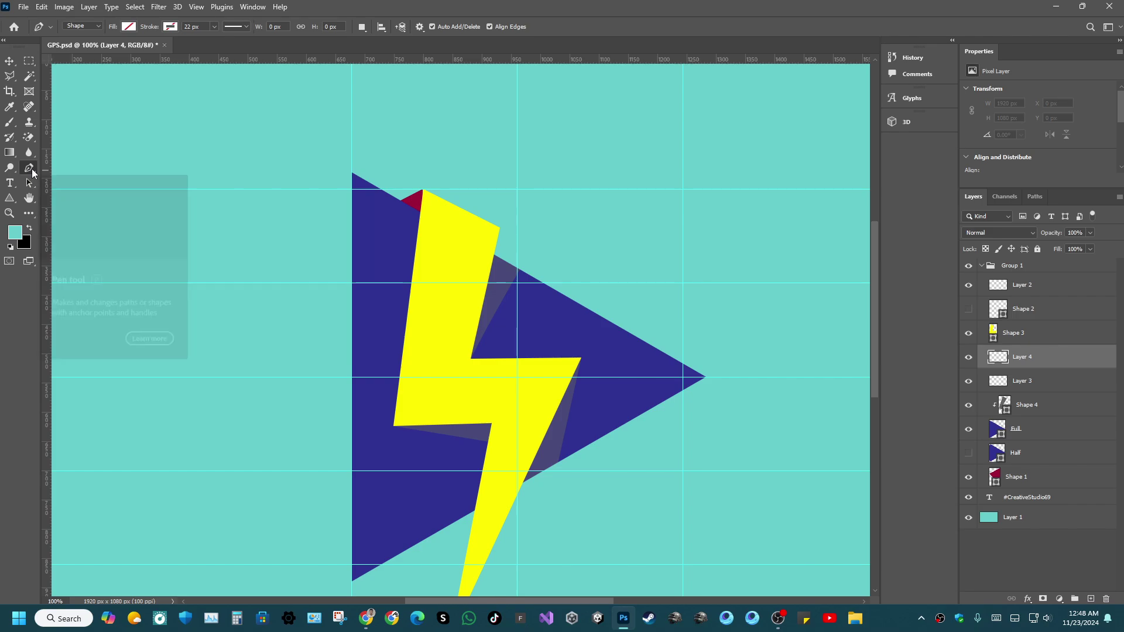
left_click(29, 230)
left_click(29, 229)
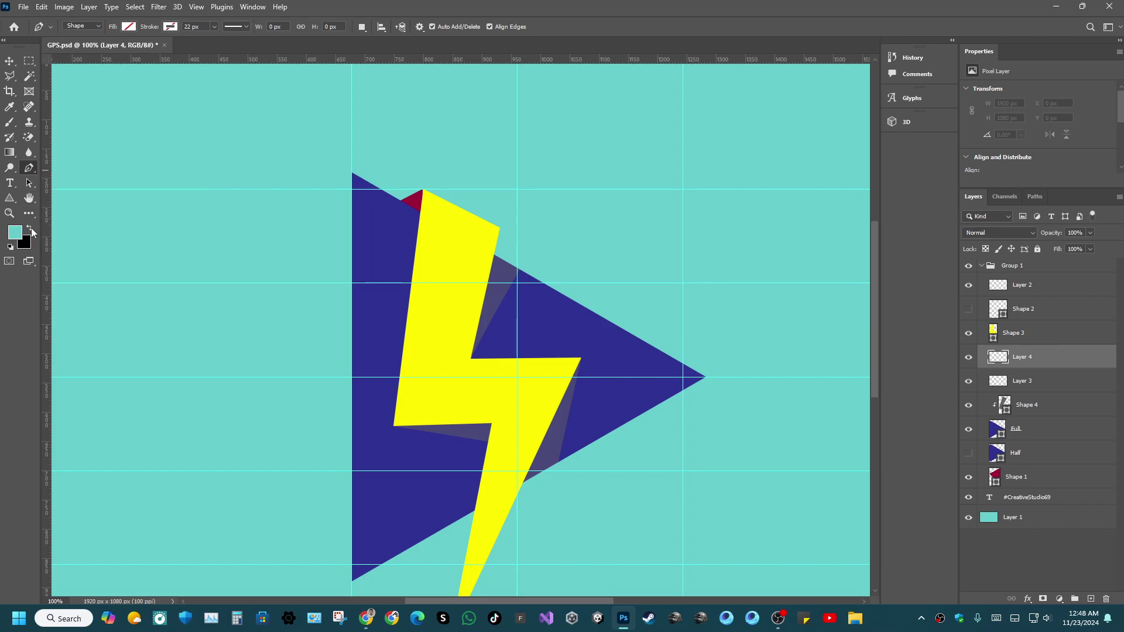
left_click(16, 233)
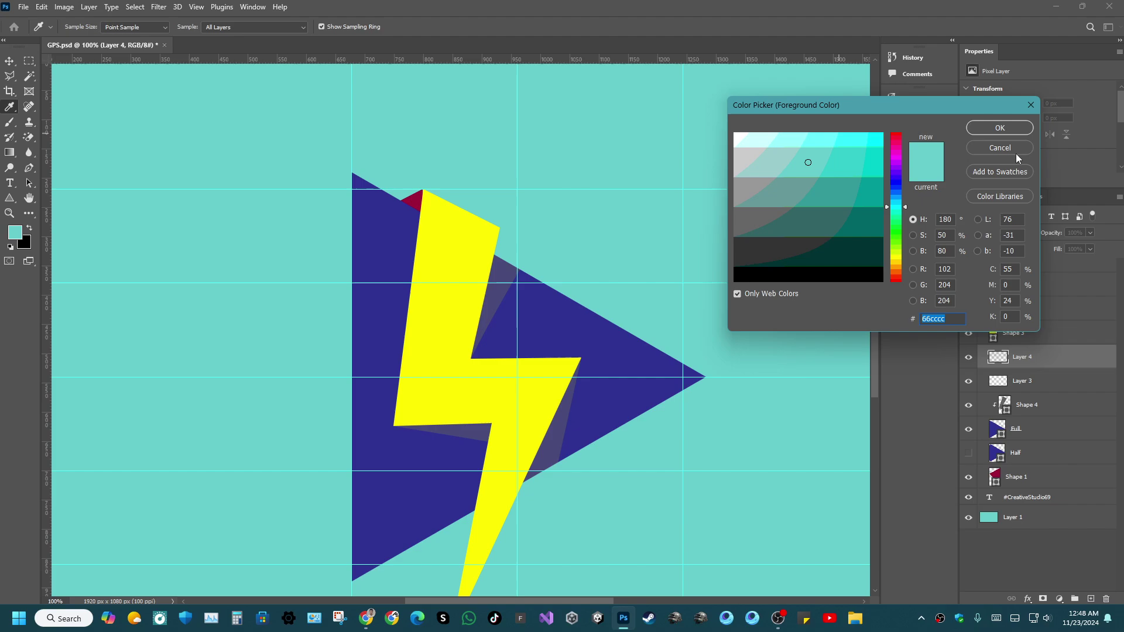
left_click(417, 198)
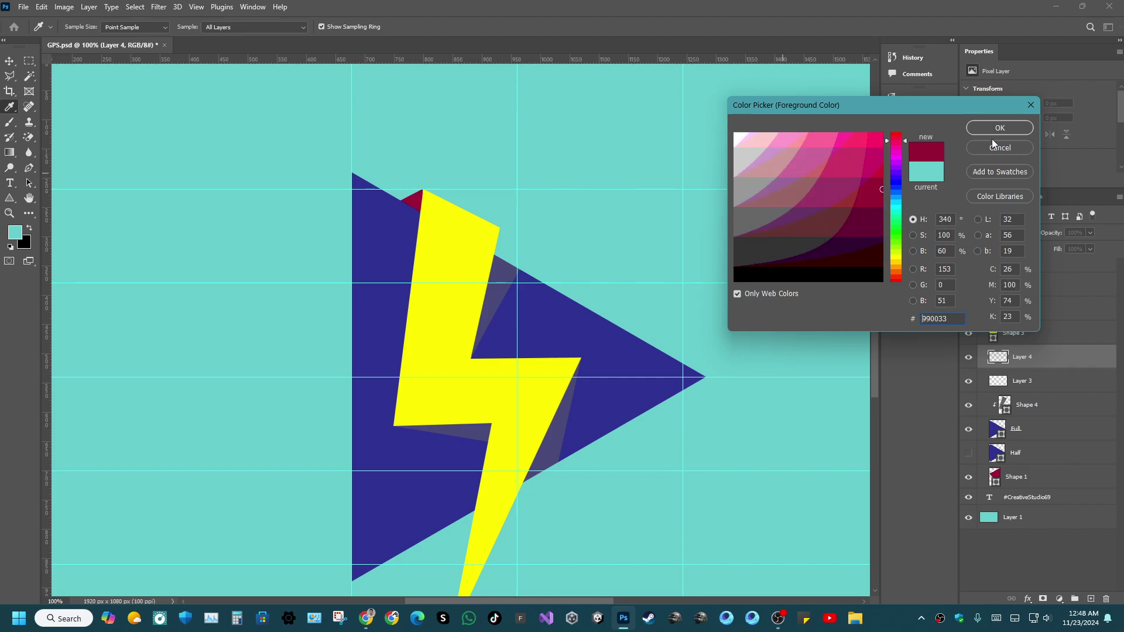
left_click(1016, 132)
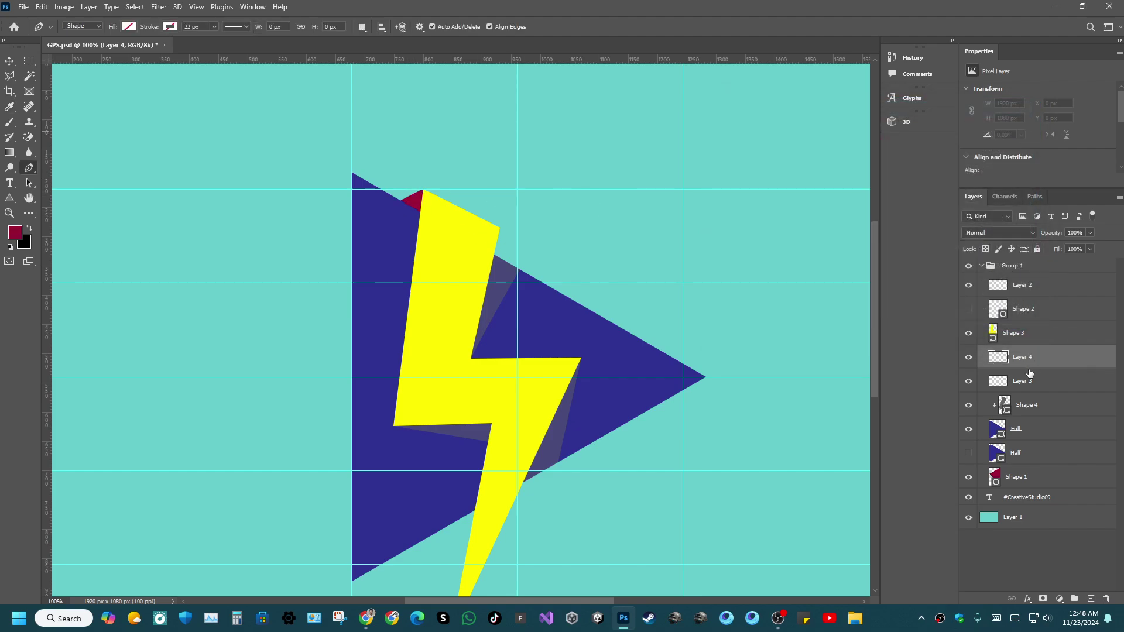
Check the empty Layer 3 by toggling its visibility, and delete that layer.
left_click(1013, 382)
left_click(969, 382)
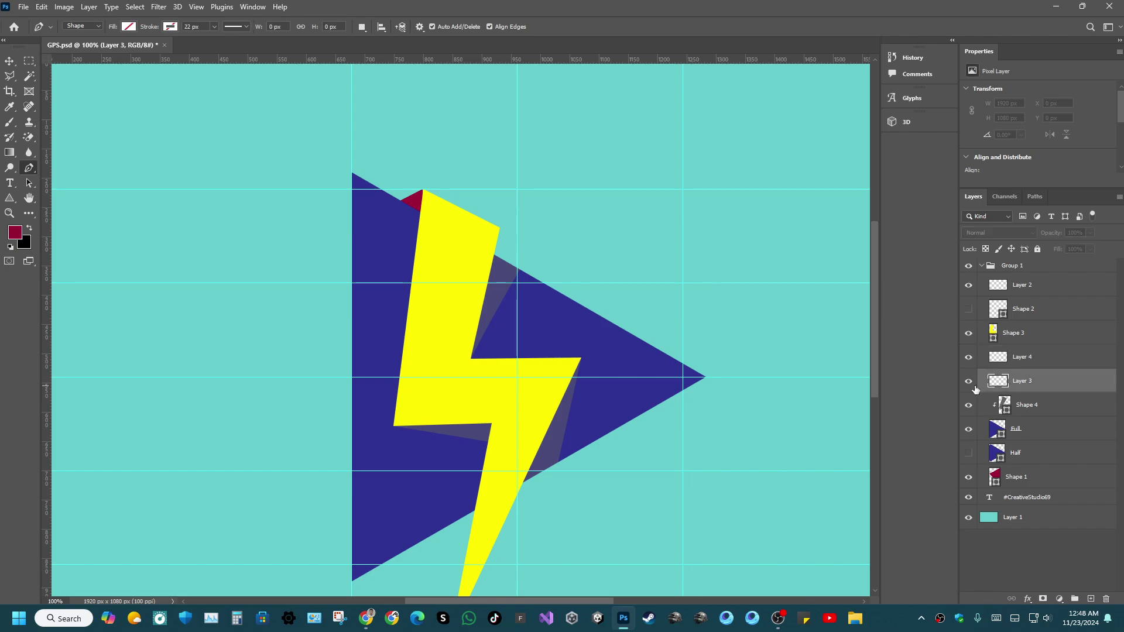
left_click(968, 381)
left_click(969, 381)
left_click(968, 381)
key("Delete")
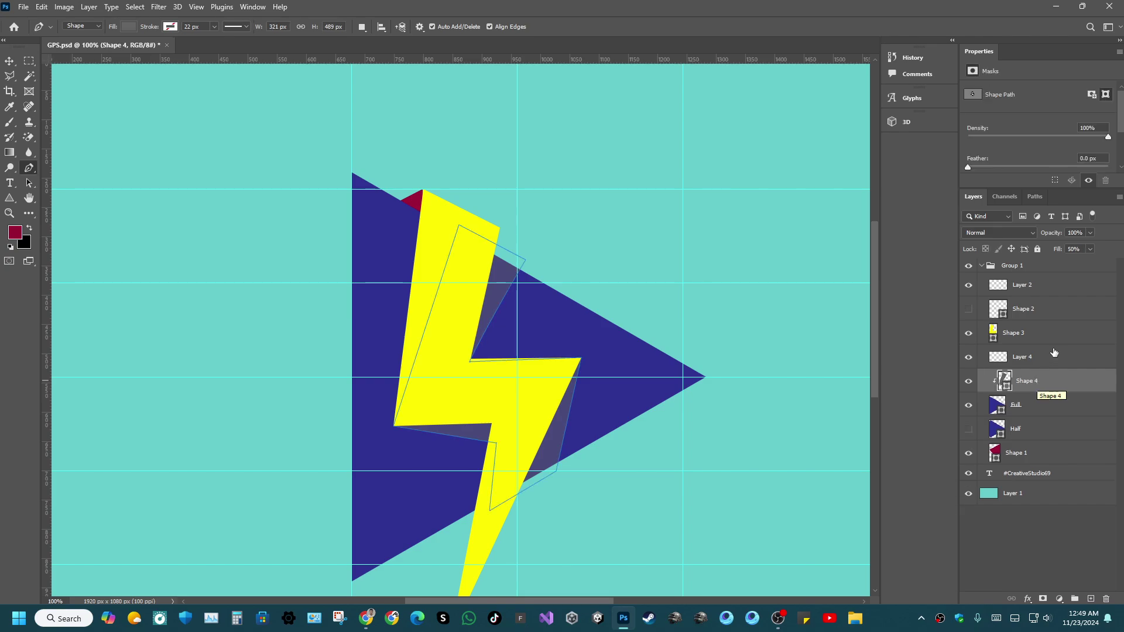
Delete the hidden Shape 2 layer and the empty Layer 2 from Group 1.
left_click(1051, 356)
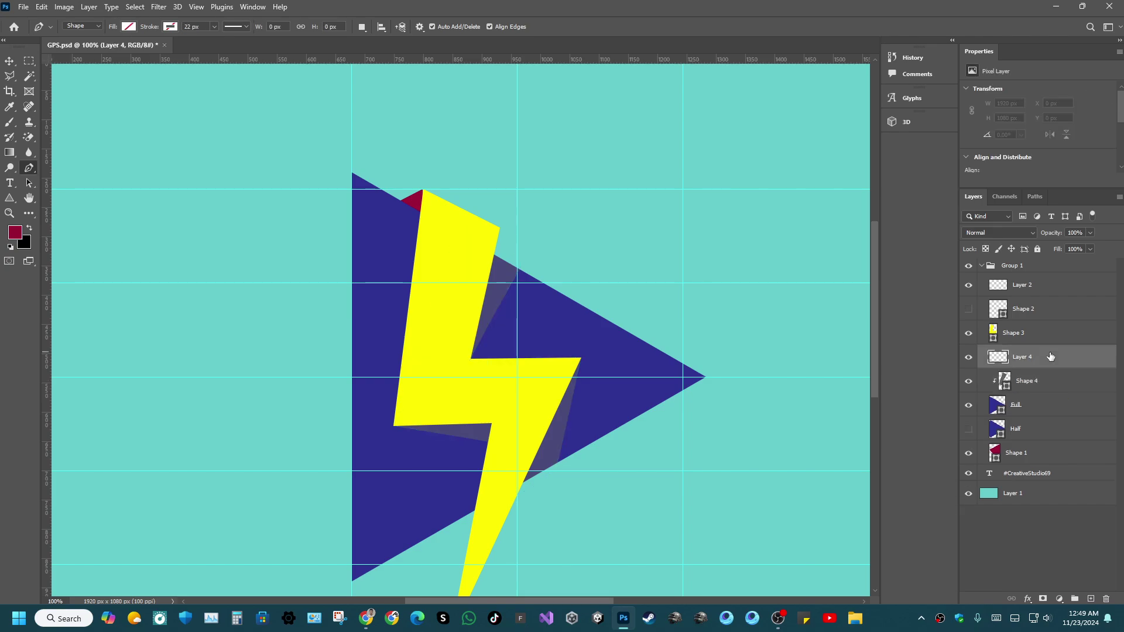
left_click(969, 310)
left_click(1037, 317)
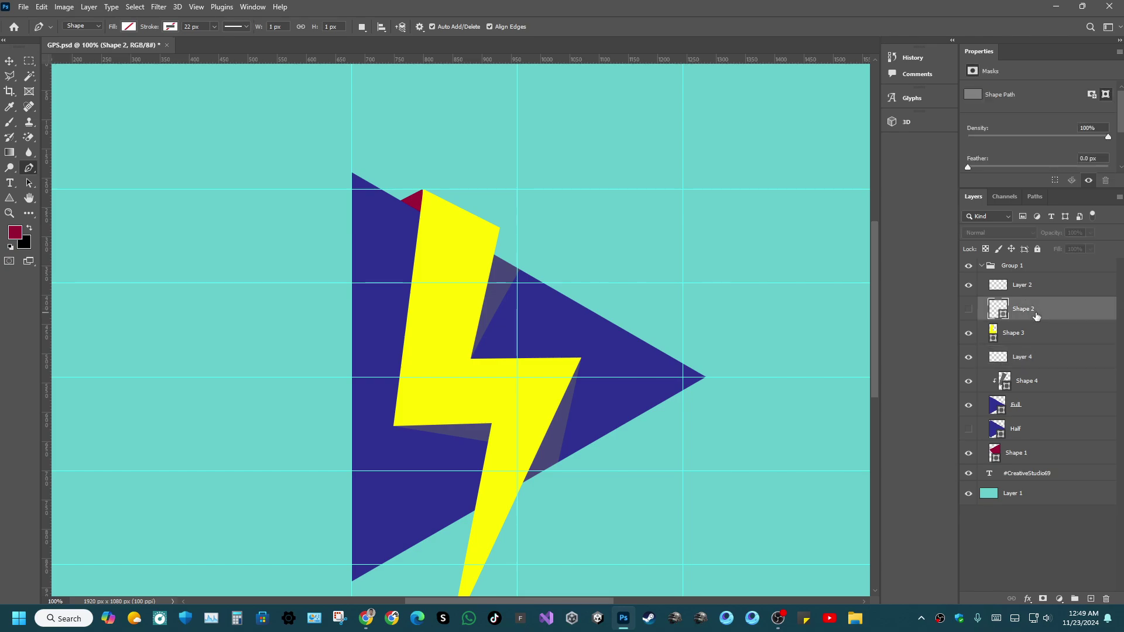
key("Delete")
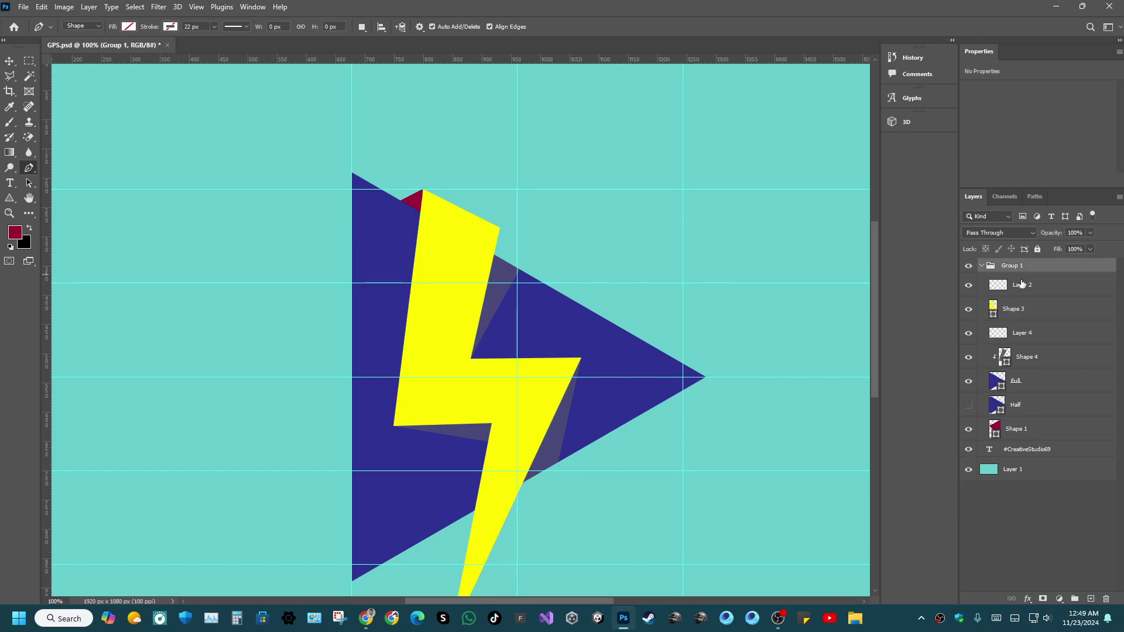
left_click(1022, 284)
key("Delete")
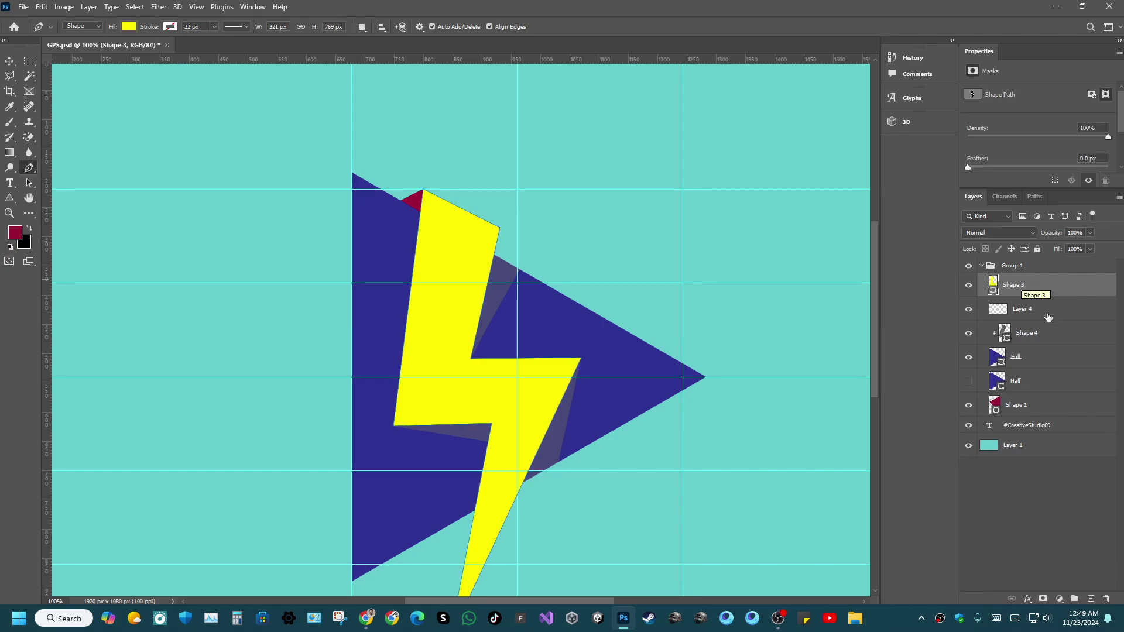
Select the empty Layer 4 beneath the yellow bolt and start a Pen path at the bolt's leftmost corner.
left_click(1047, 314)
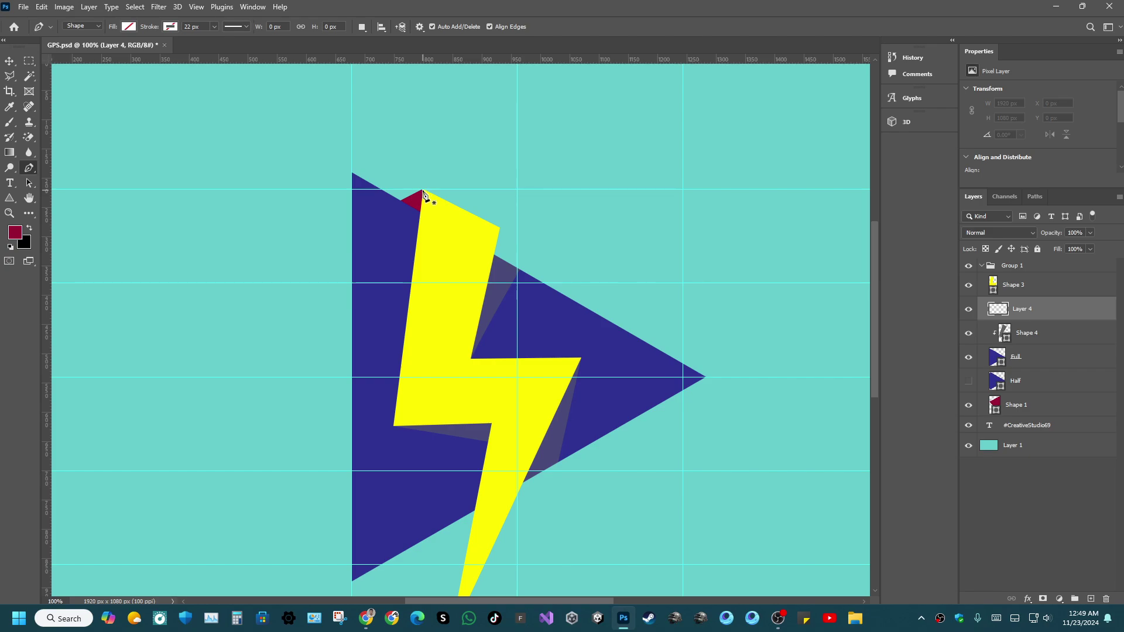
key("ctrl+plus")
key("ctrl+plus")
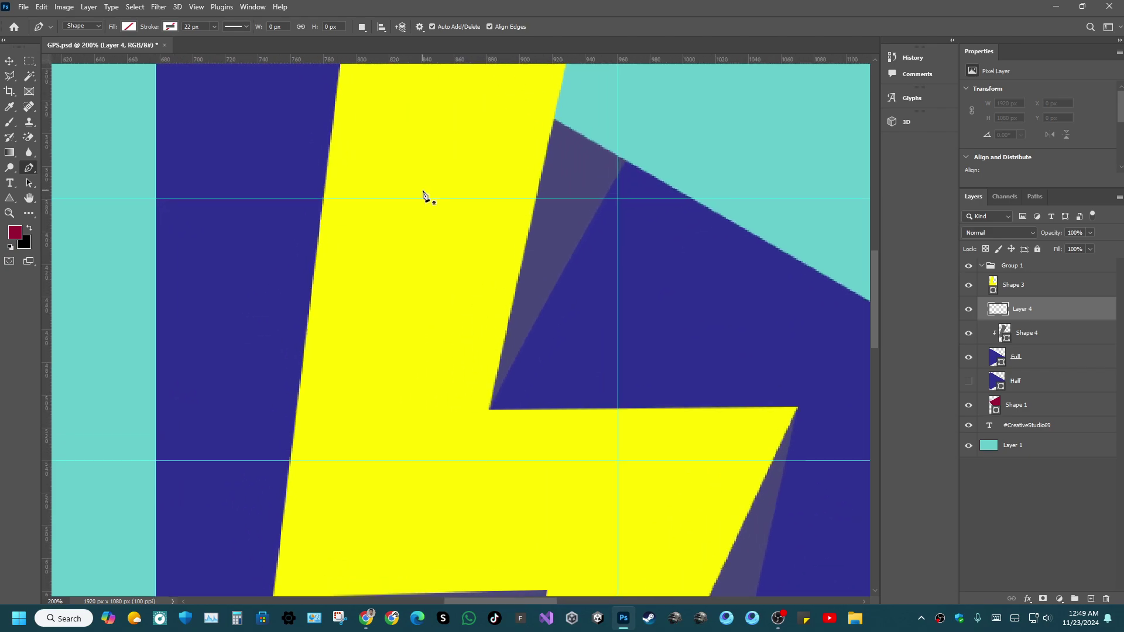
scroll(419, 199, "down", 5)
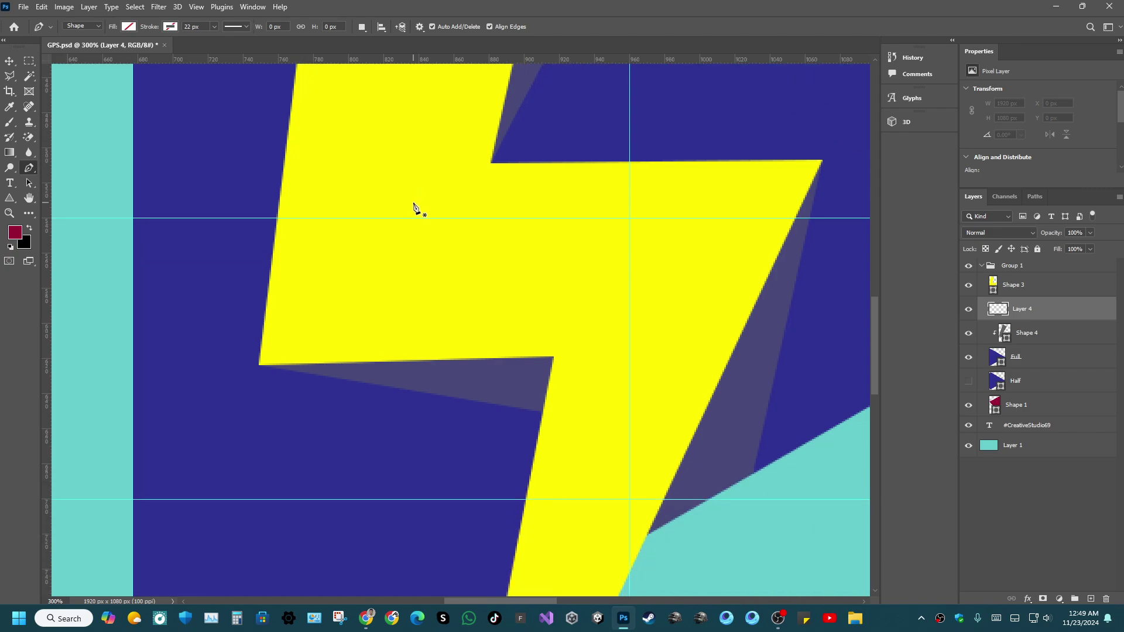
scroll(419, 199, "left", 2)
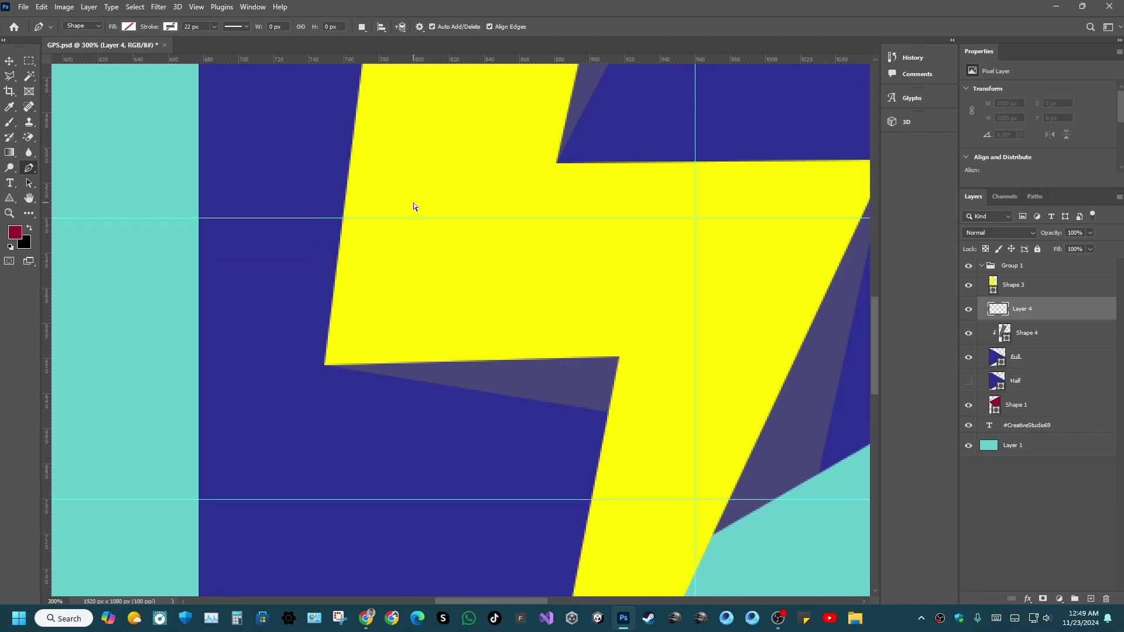
left_click(326, 363)
key("ctrl+z")
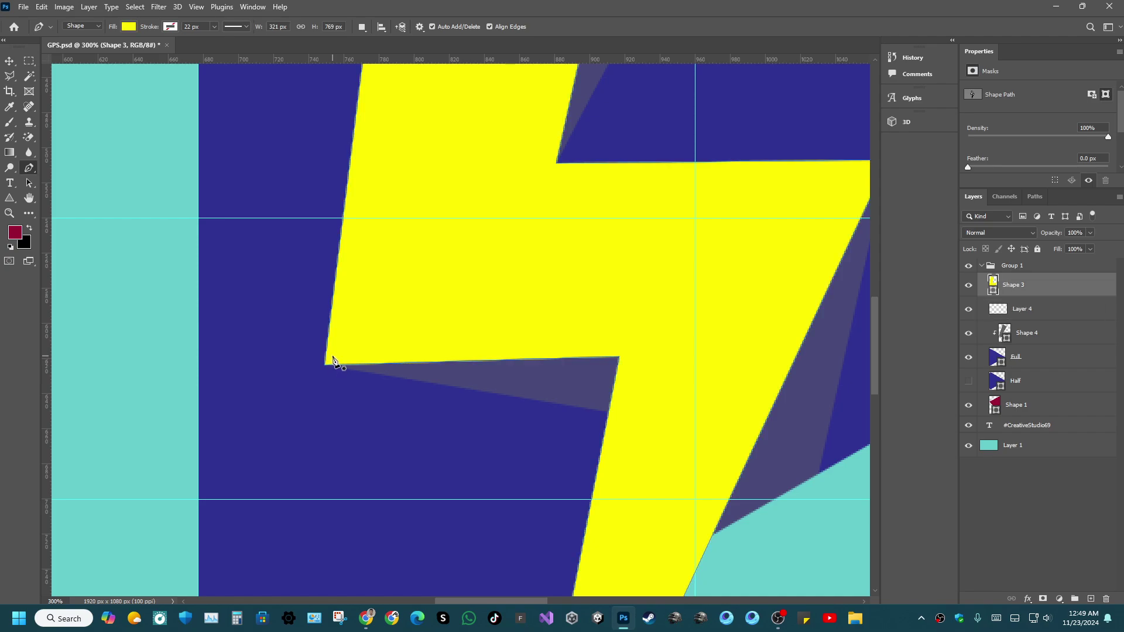
left_click(1019, 316)
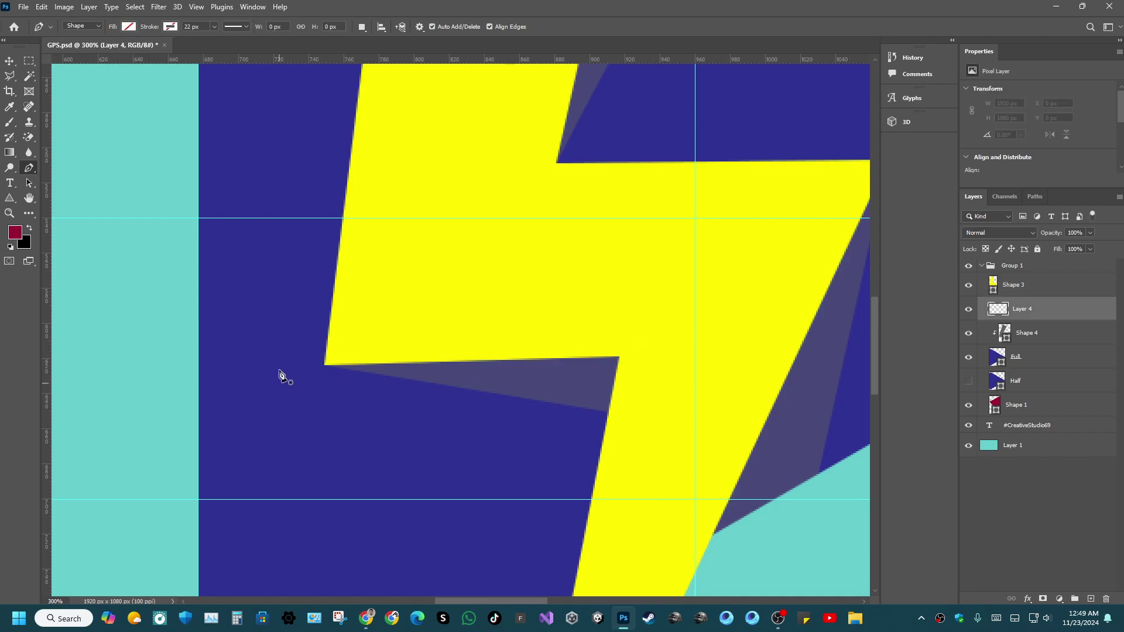
left_click(335, 358)
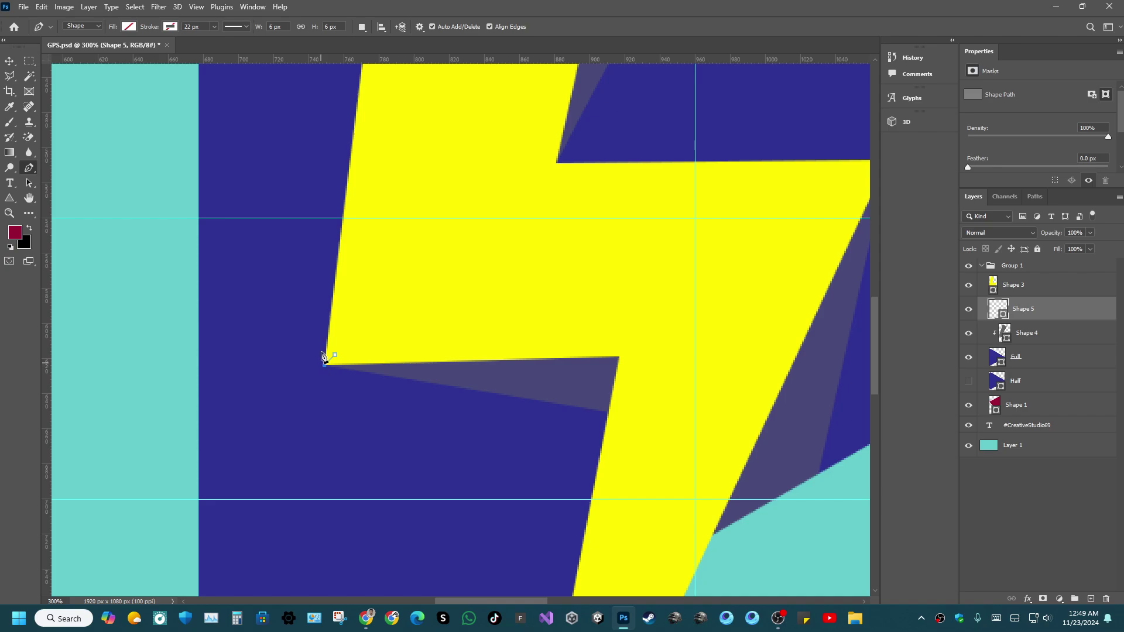
Extend the path along the bolt's long edge to its top corner and close it as a narrow shape about 50 x 405 px.
scroll(331, 306, "up", 2)
scroll(331, 303, "up", 3)
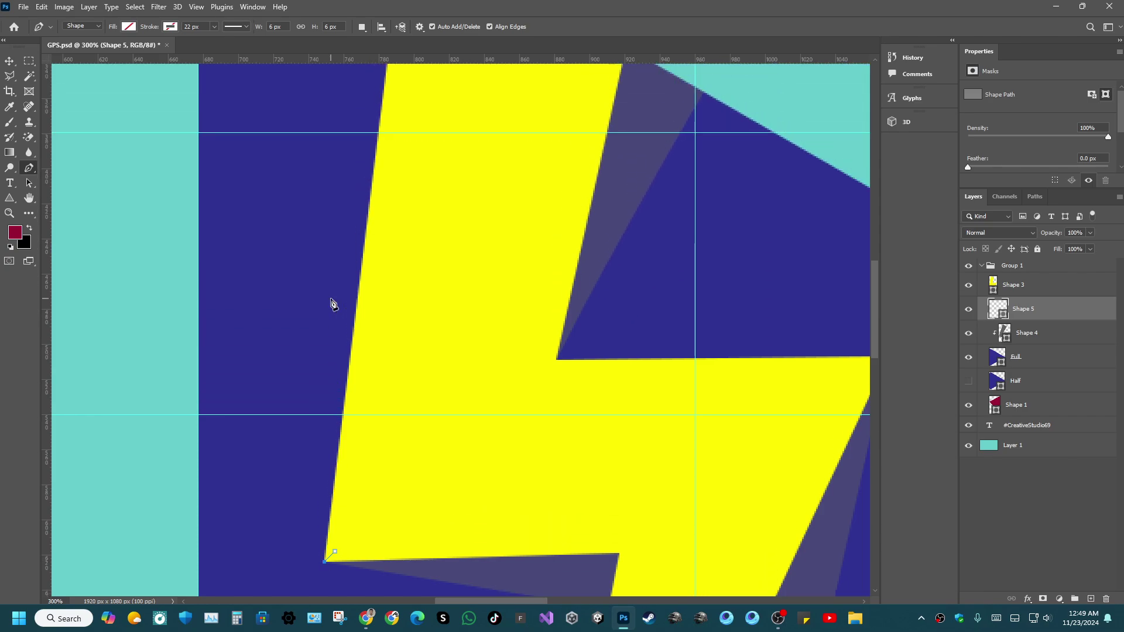
scroll(331, 303, "up", 10)
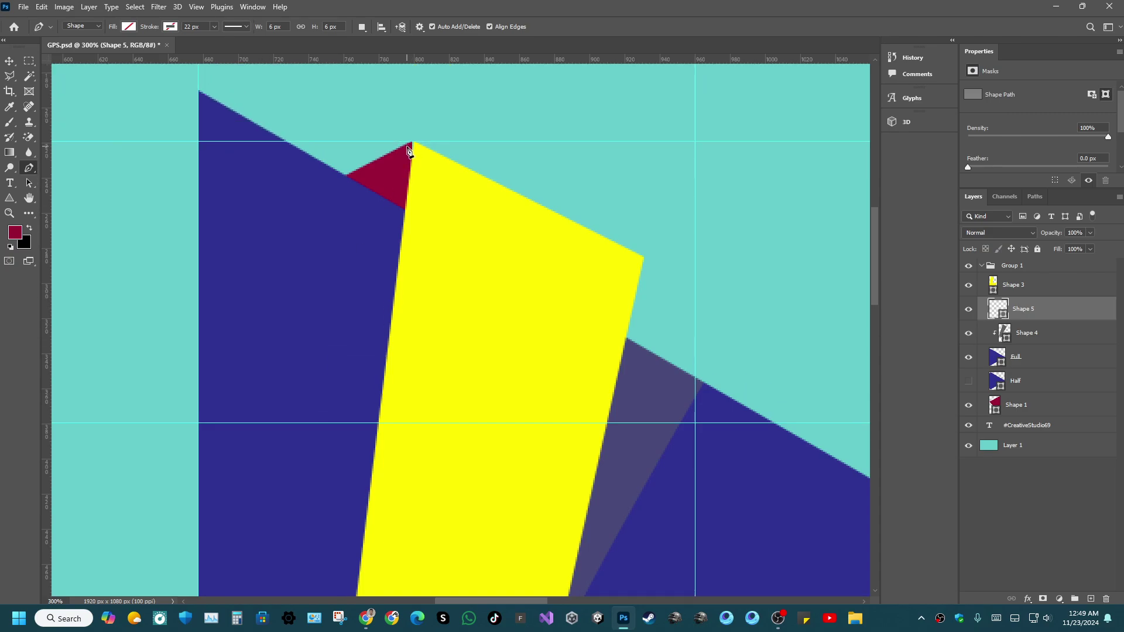
left_click(409, 151)
key("ctrl+z")
left_click(408, 150)
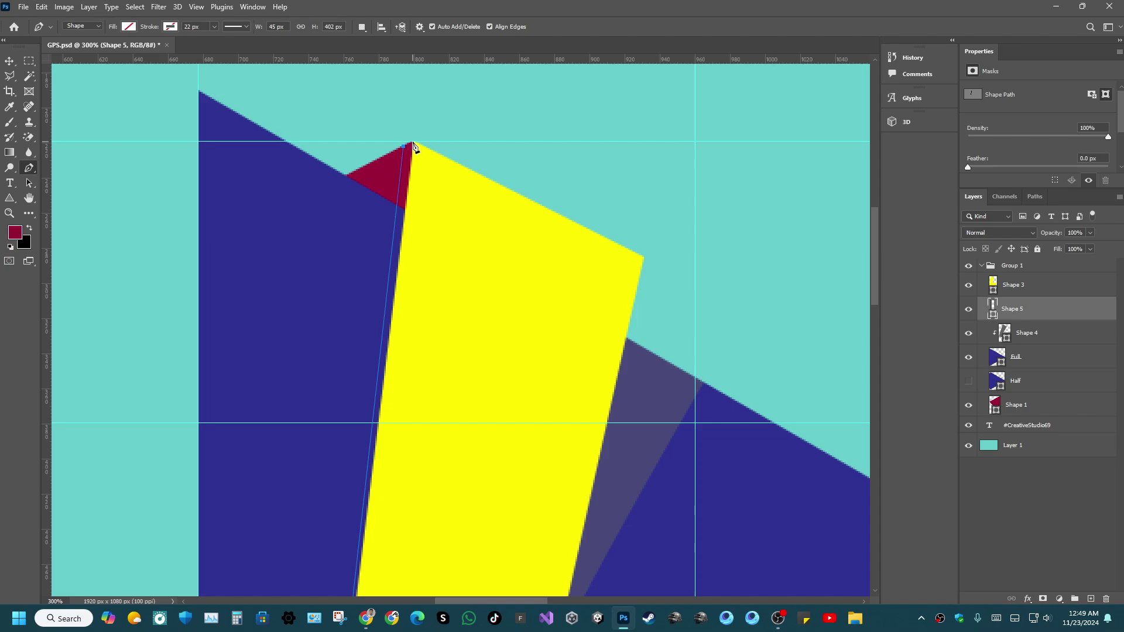
scroll(414, 336, "down", 10)
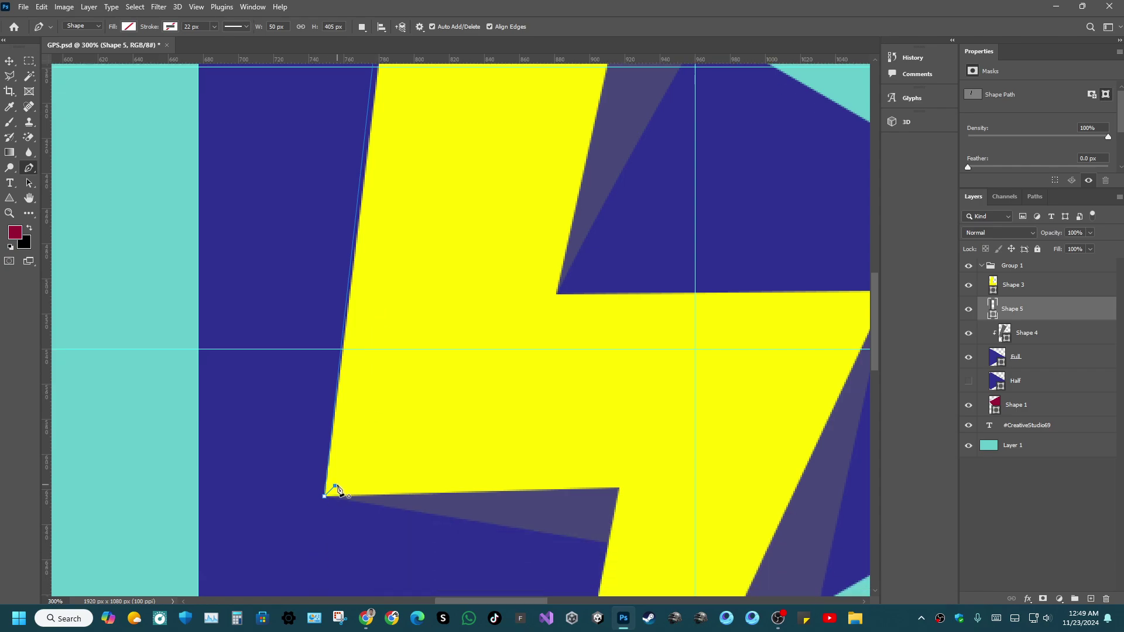
Examine the narrow shape's upper end where it meets the crimson corner and the bolt's tip, at 500% zoom.
scroll(402, 371, "up", 10)
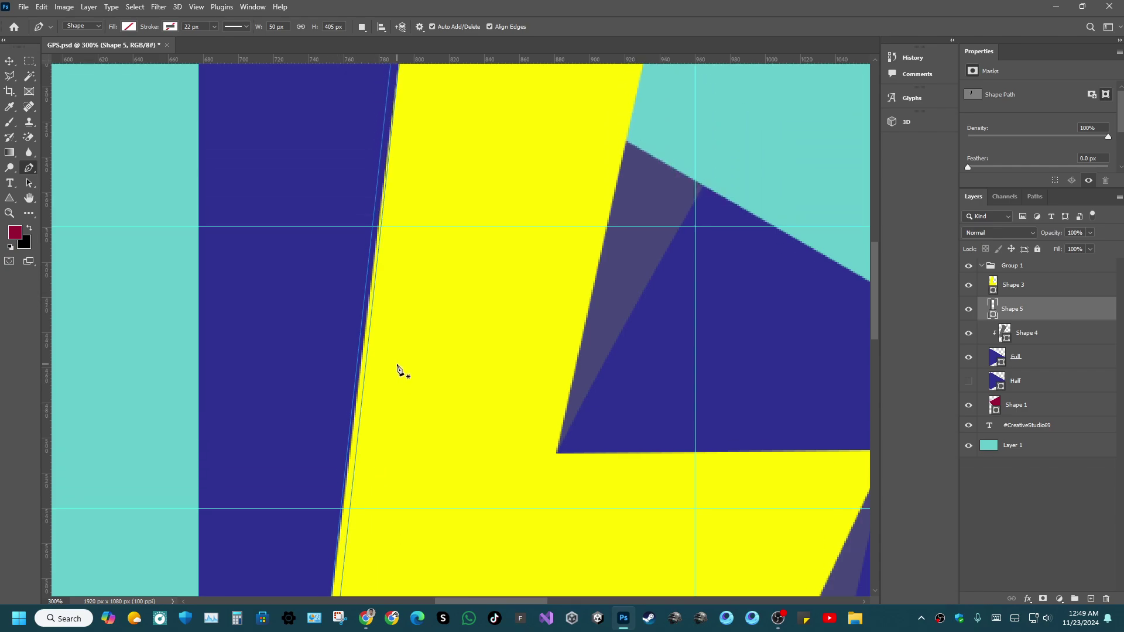
scroll(401, 368, "up", 2)
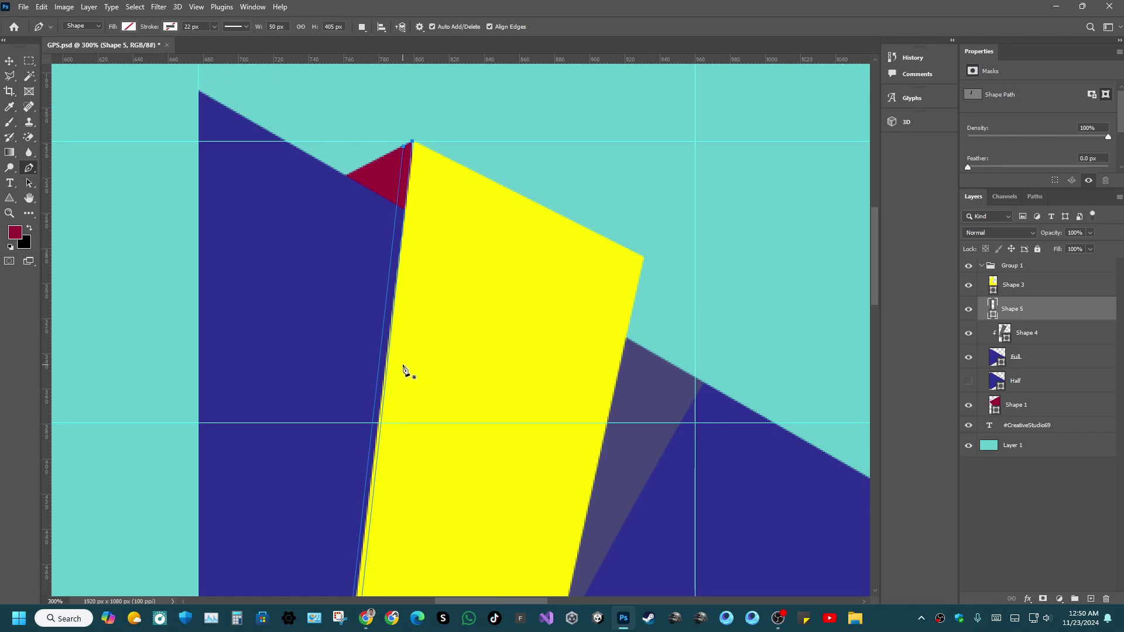
key("ctrl+plus")
scroll(402, 369, "up", 3)
key("ctrl+plus")
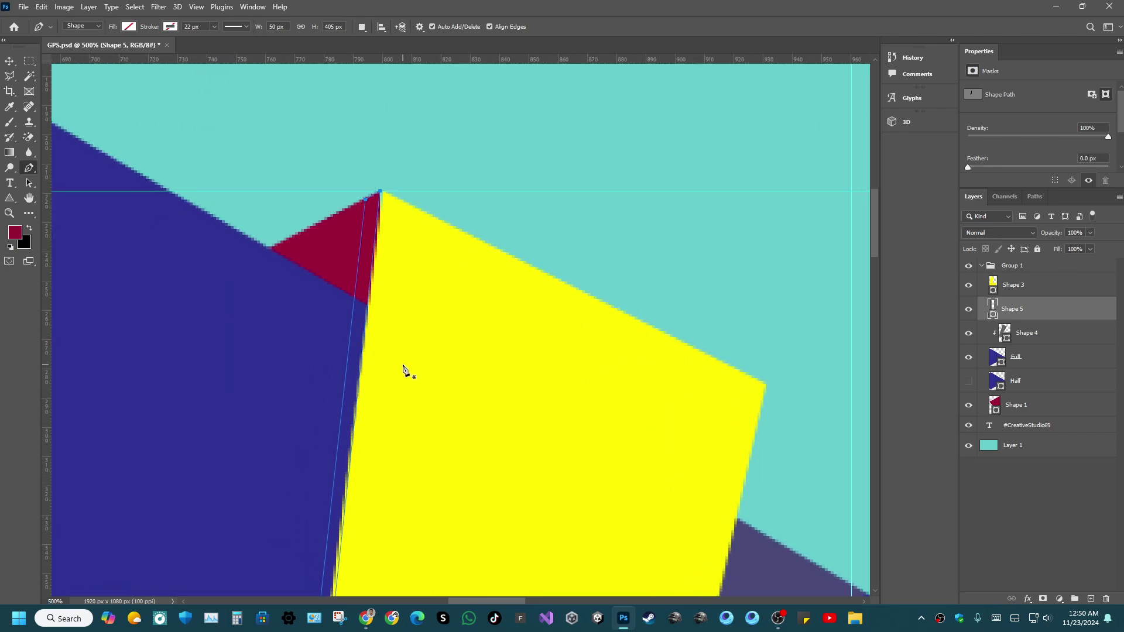
Move the top anchor point of the Shape 5 strip slightly under the yellow bolt's top corner with the Curvature Pen tool.
key("ctrl+plus")
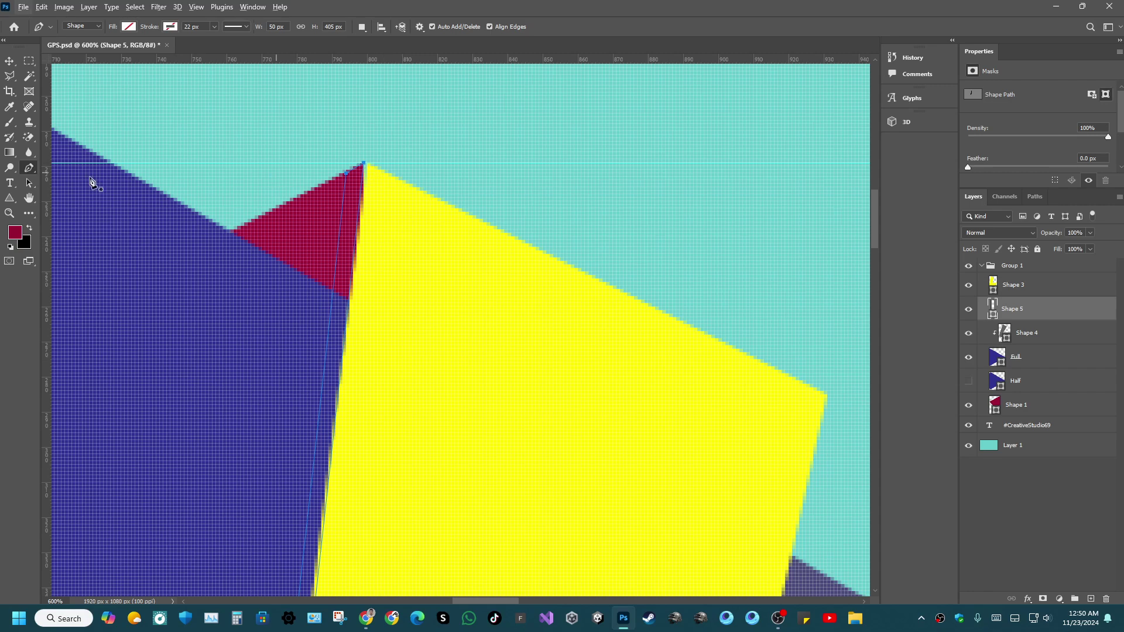
right_click(28, 168)
left_click(72, 190)
left_click_drag(364, 164, 368, 165)
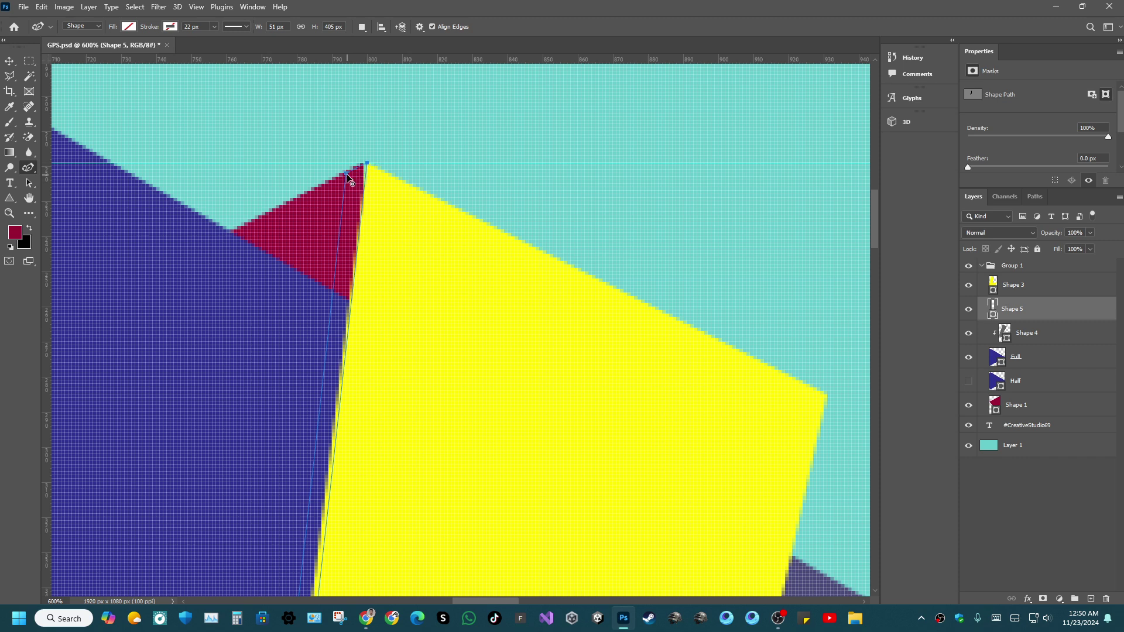
left_click(346, 174)
scroll(376, 364, "down", 5)
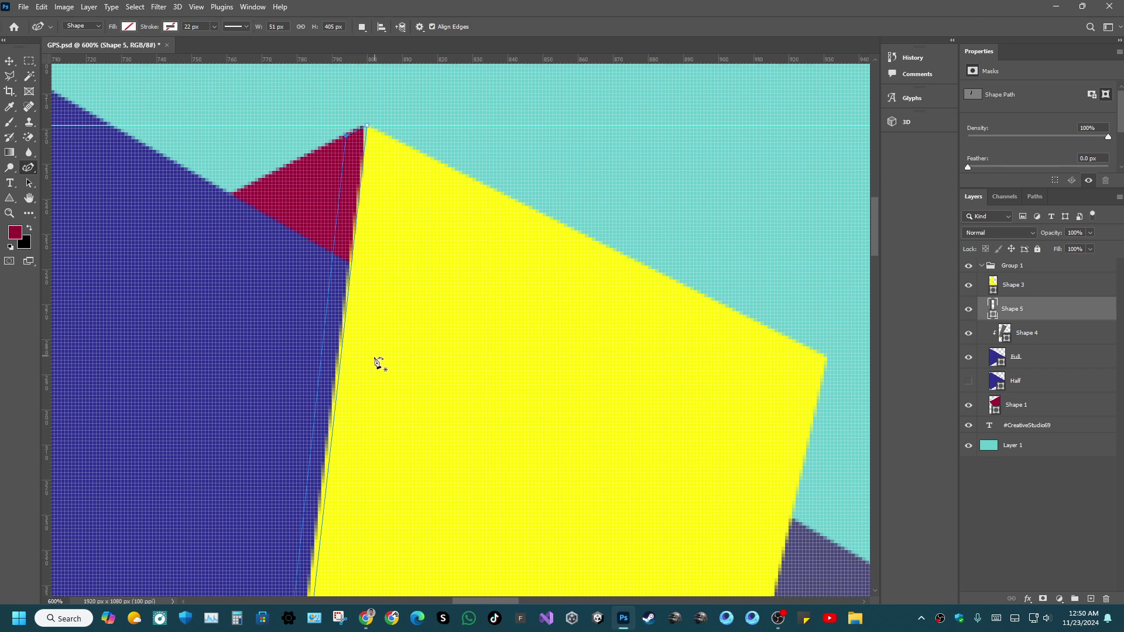
scroll(167, 228, "up", 3)
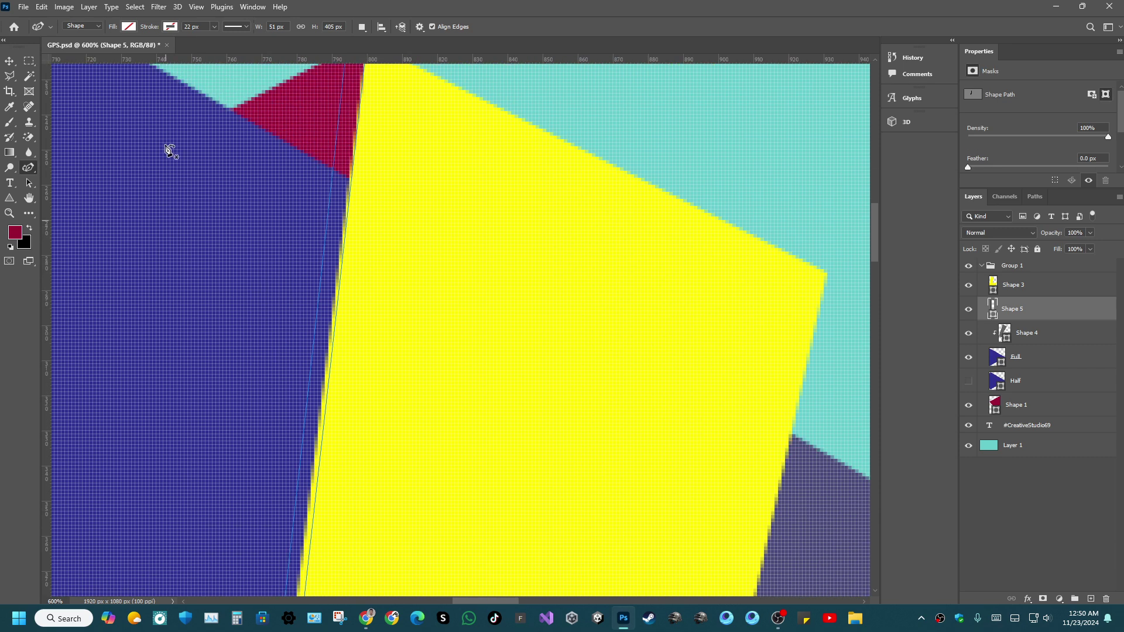
Fill the Shape 5 strip with the recently used dark red and save the document.
left_click(129, 26)
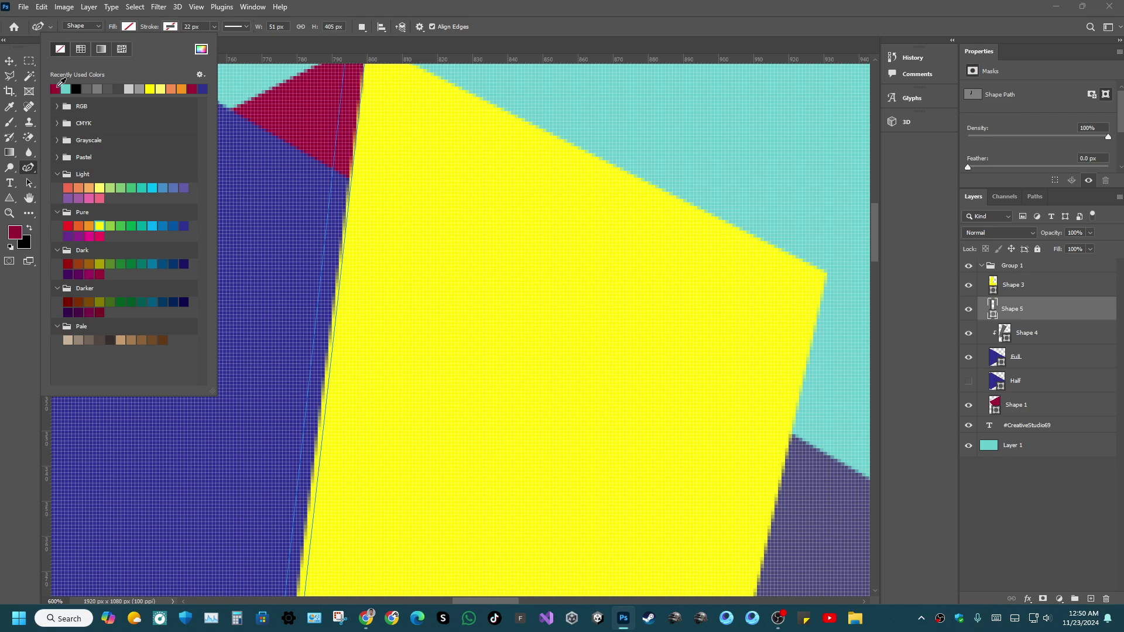
left_click(55, 88)
left_click(943, 279)
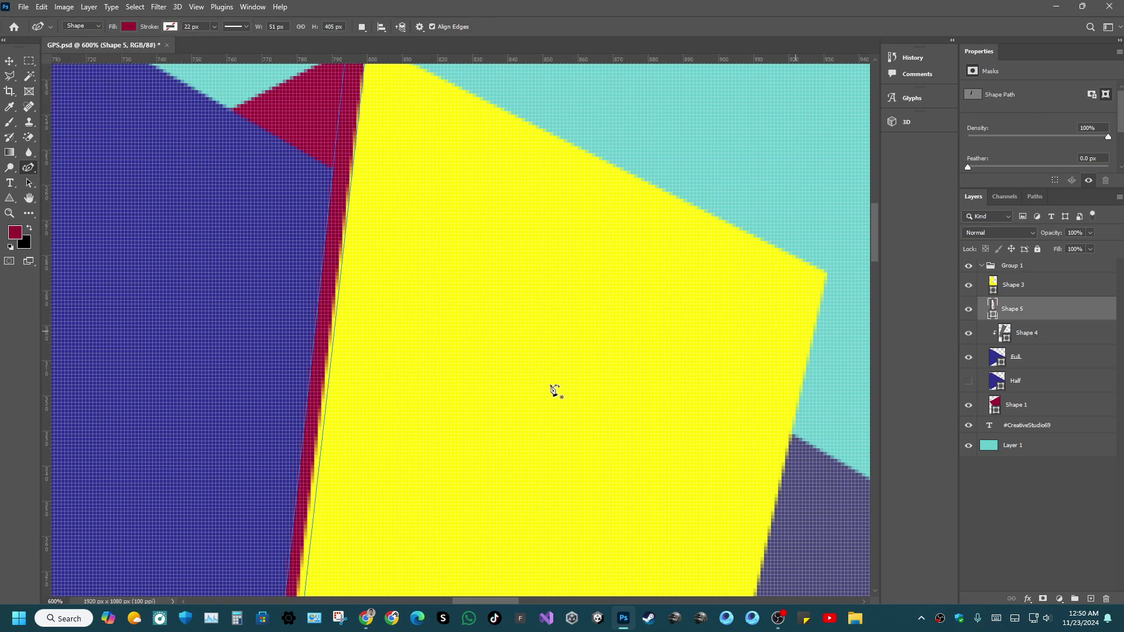
scroll(550, 389, "down", 4)
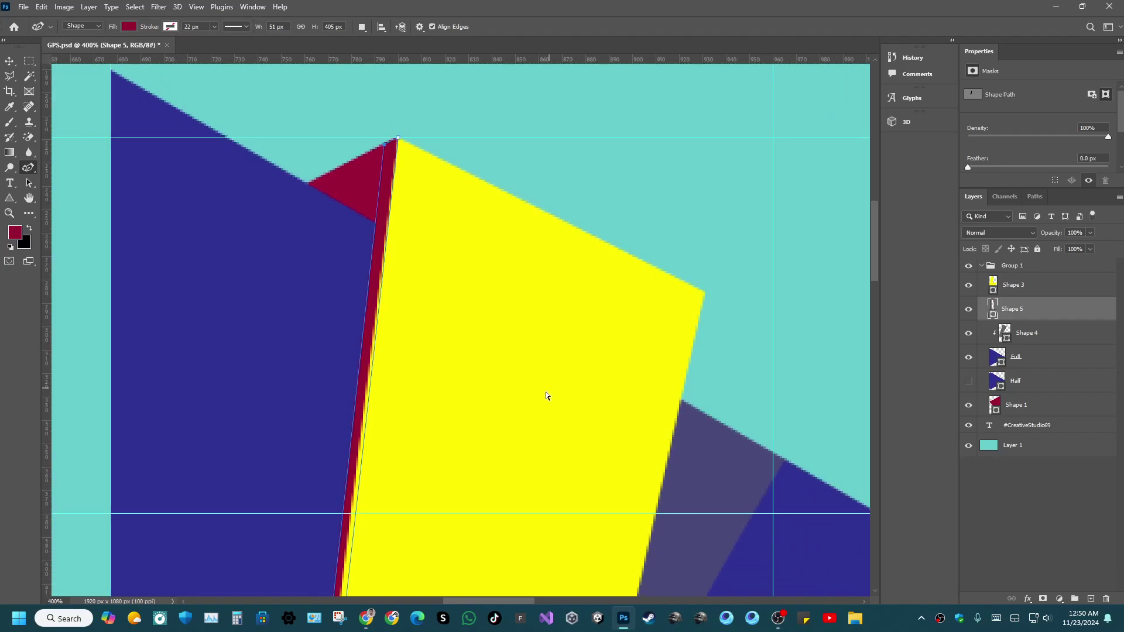
scroll(556, 404, "down", 1)
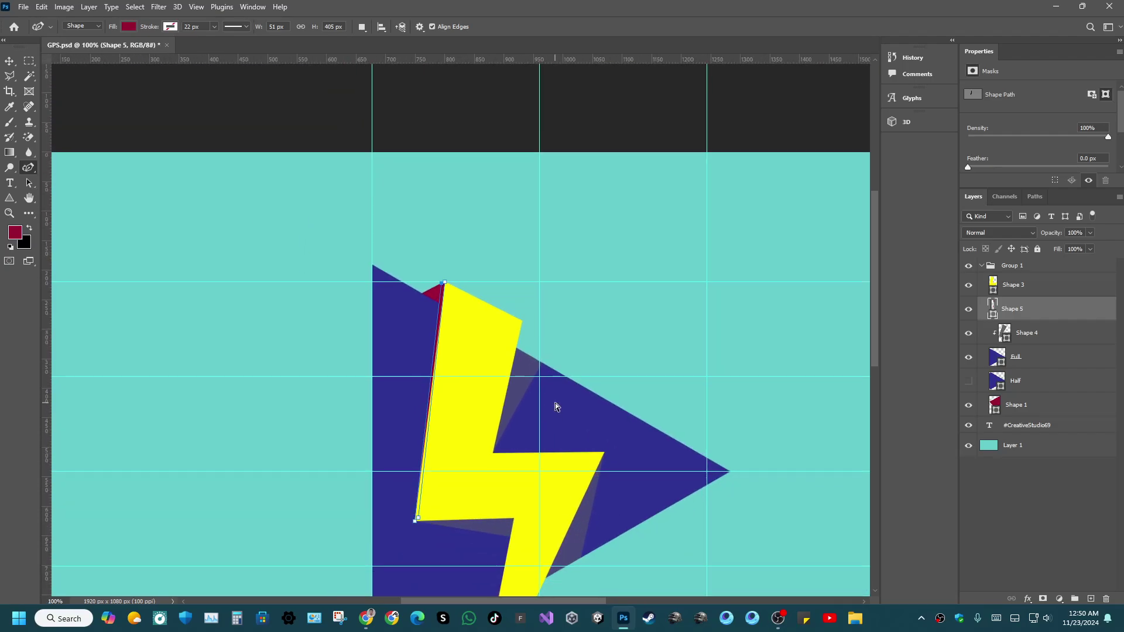
scroll(555, 403, "up", 1)
scroll(554, 402, "down", 1)
left_click(29, 60)
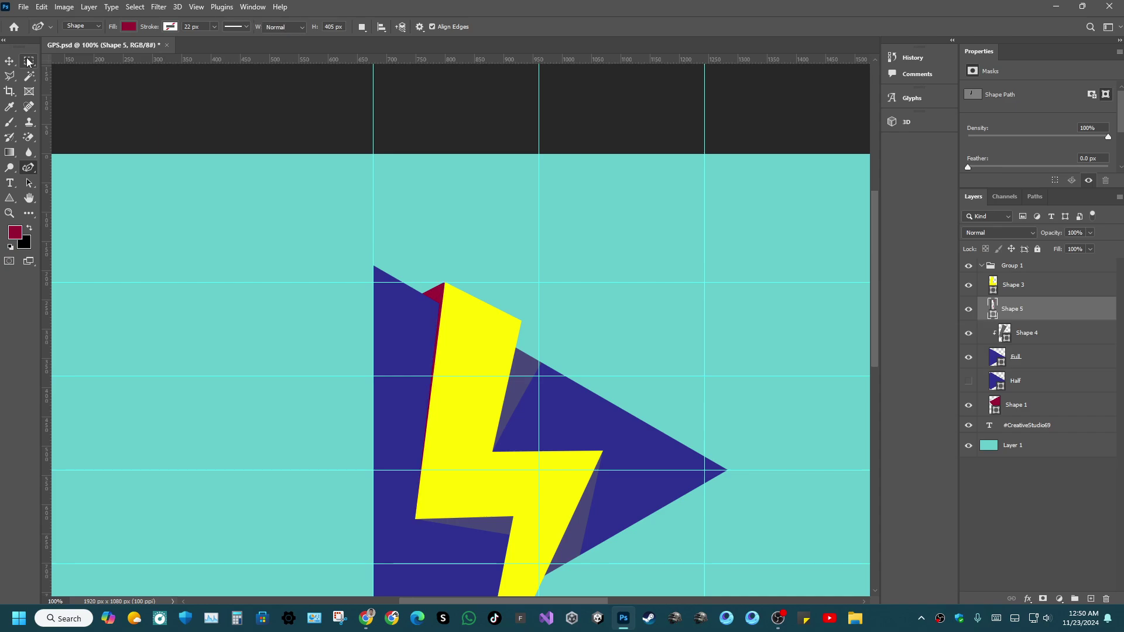
scroll(530, 352, "down", 3)
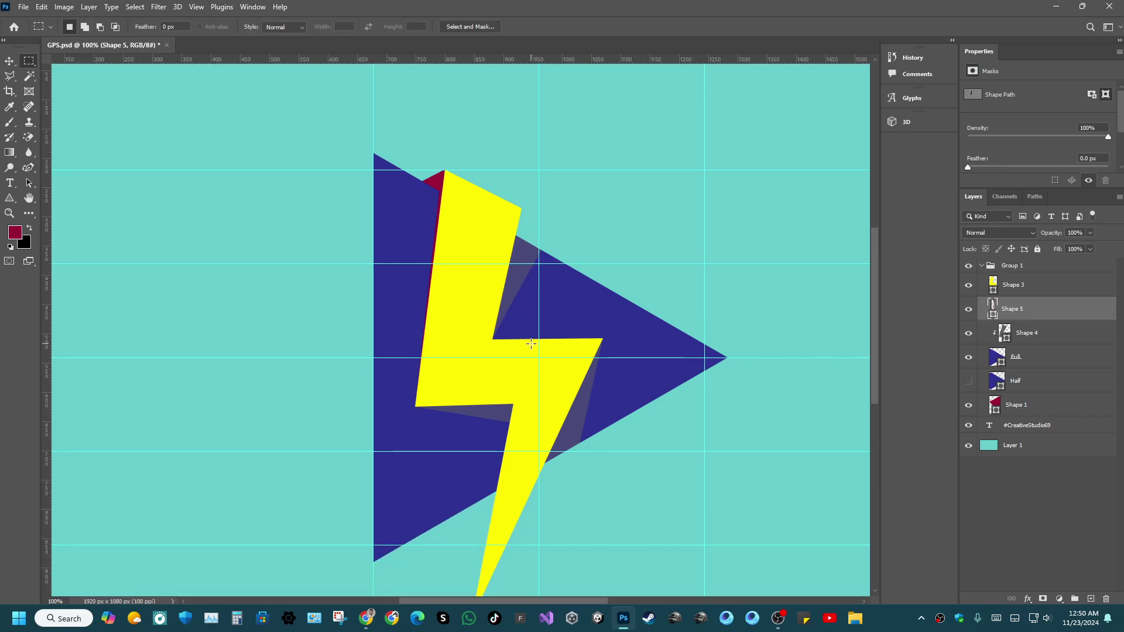
key("ctrl+s")
Try nudging the dark red Shape 5 strip two steps to the left and undo both nudges.
left_click(9, 61)
key("Left")
key("Left")
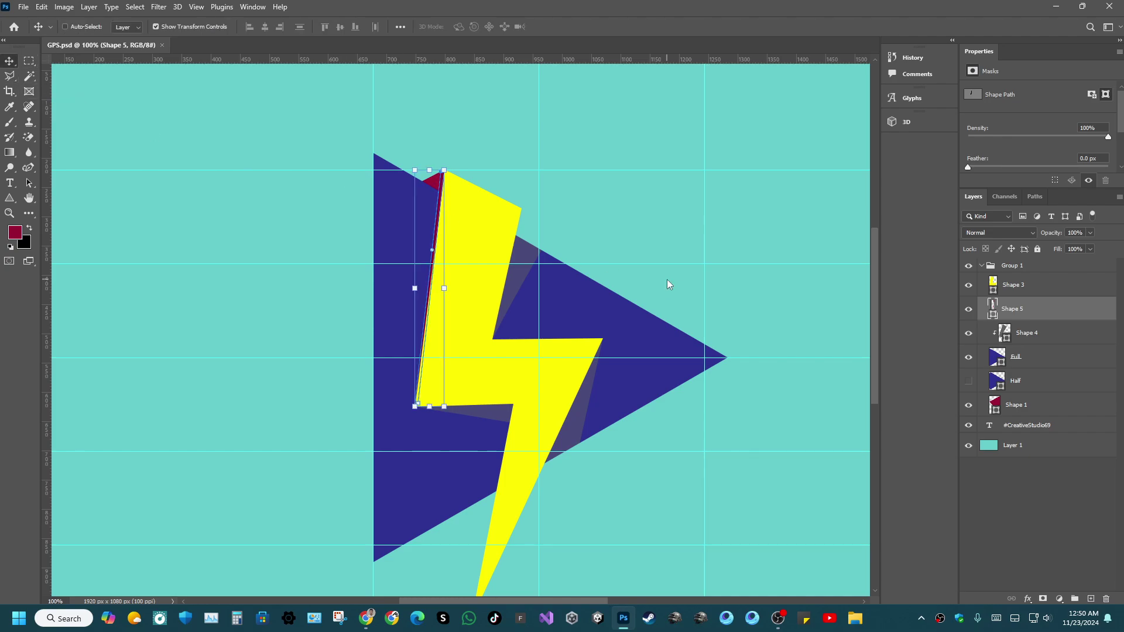
key("ctrl+z")
key("ctrl+z")
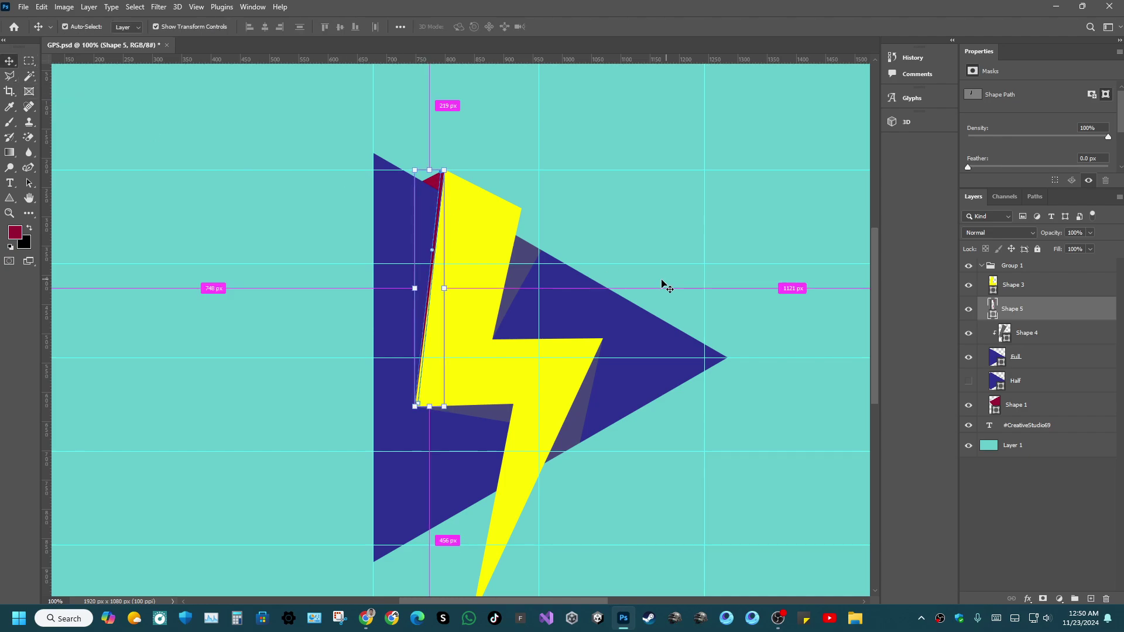
left_click(29, 61)
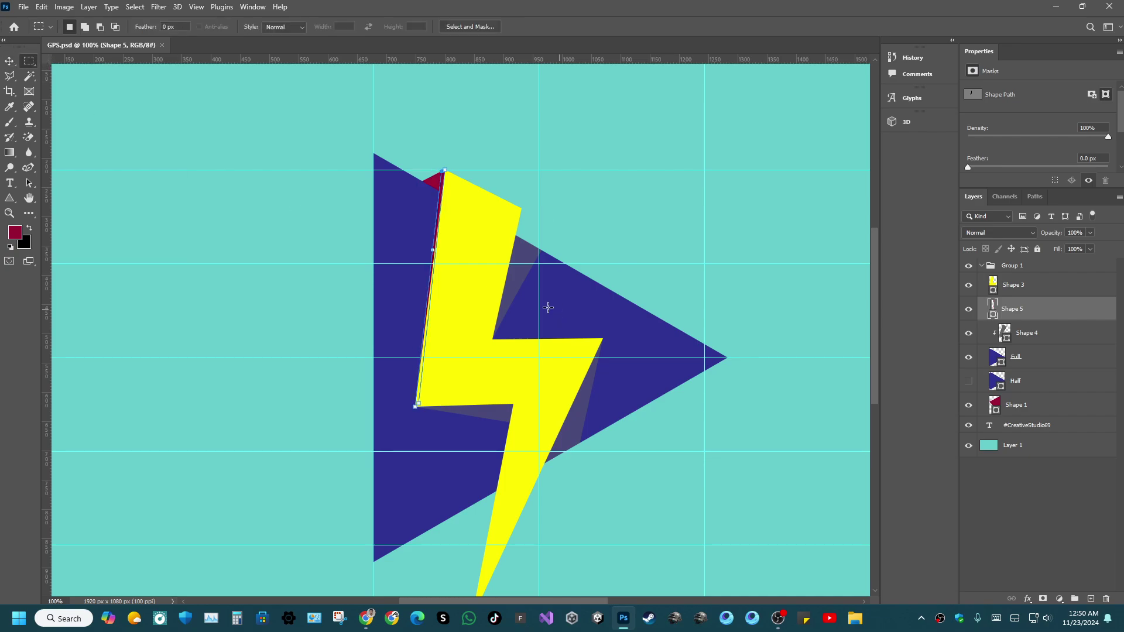
Try to reposition Shape 5's bottom anchor points outward at the bolt's lower-left corner with the Curvature Pen tool, and undo the edits.
left_click(9, 61)
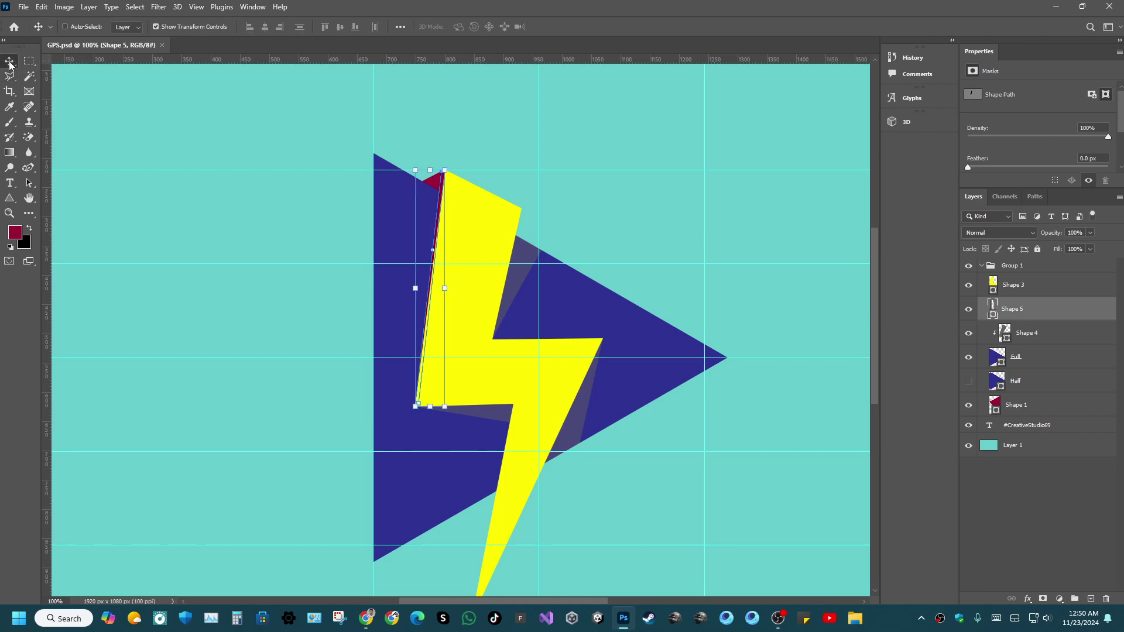
scroll(477, 393, "up", 4)
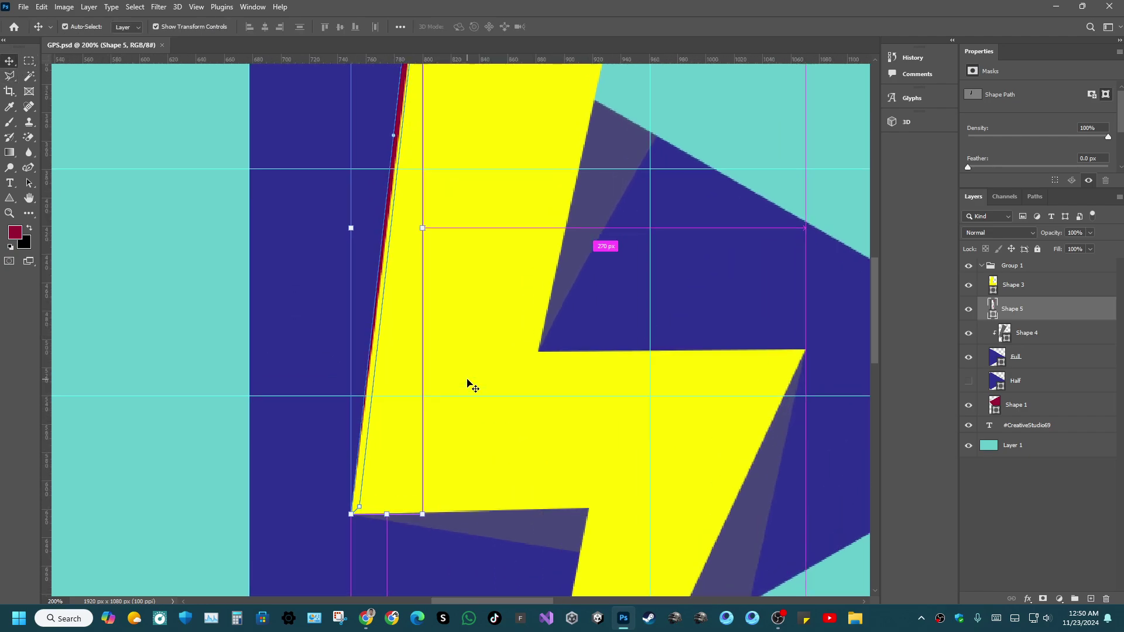
scroll(460, 389, "up", 2)
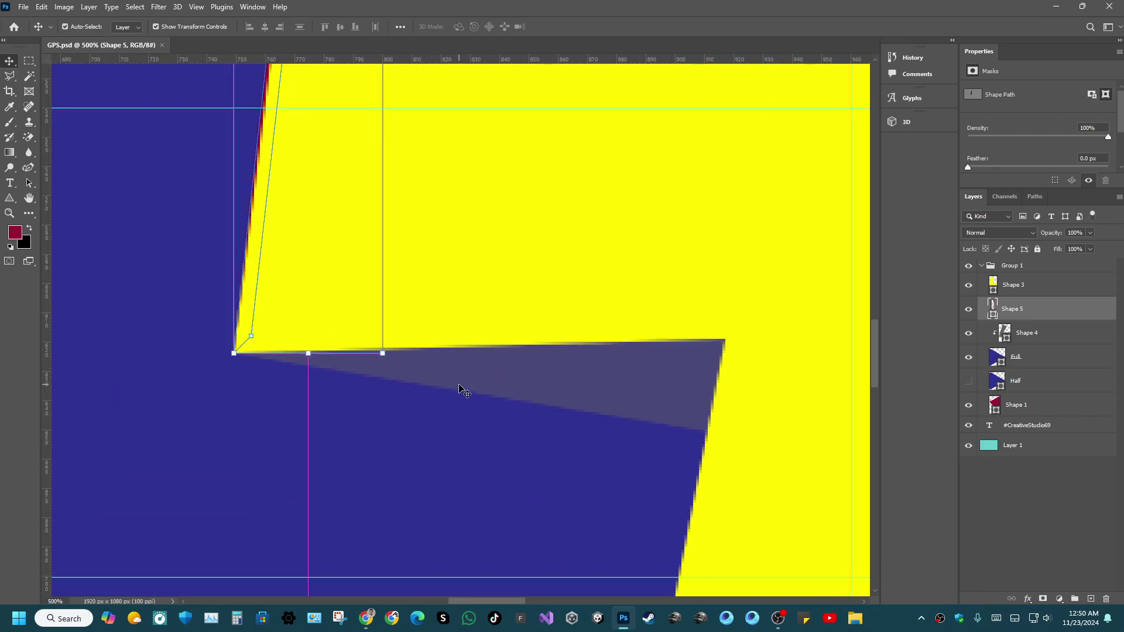
scroll(463, 389, "left", 2)
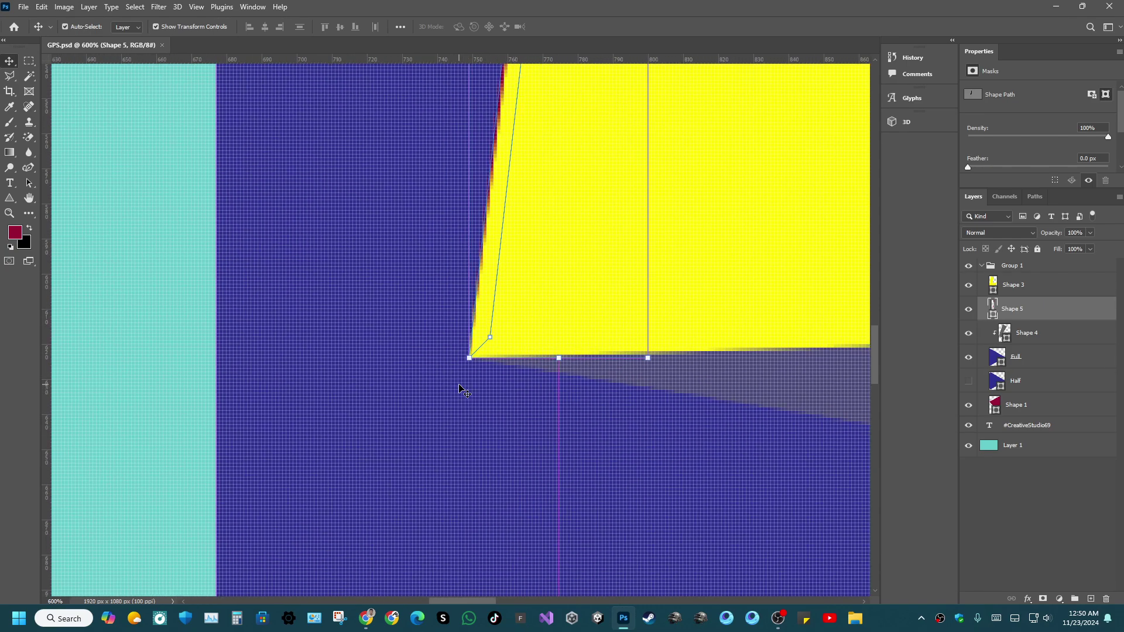
scroll(466, 389, "down", 1)
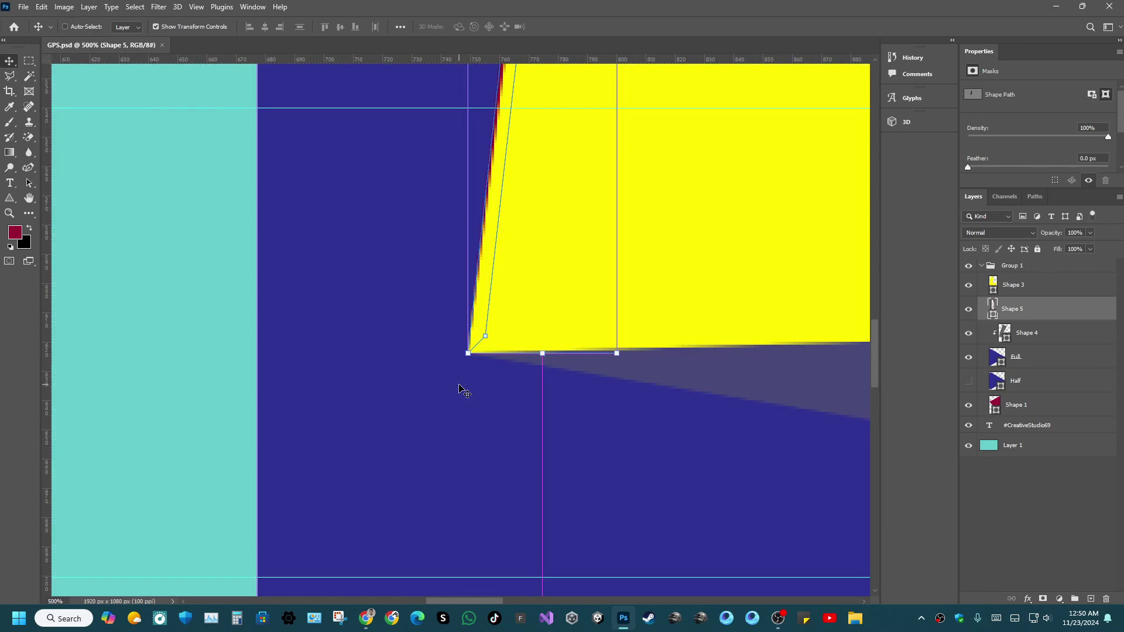
left_click(29, 168)
left_click(69, 191)
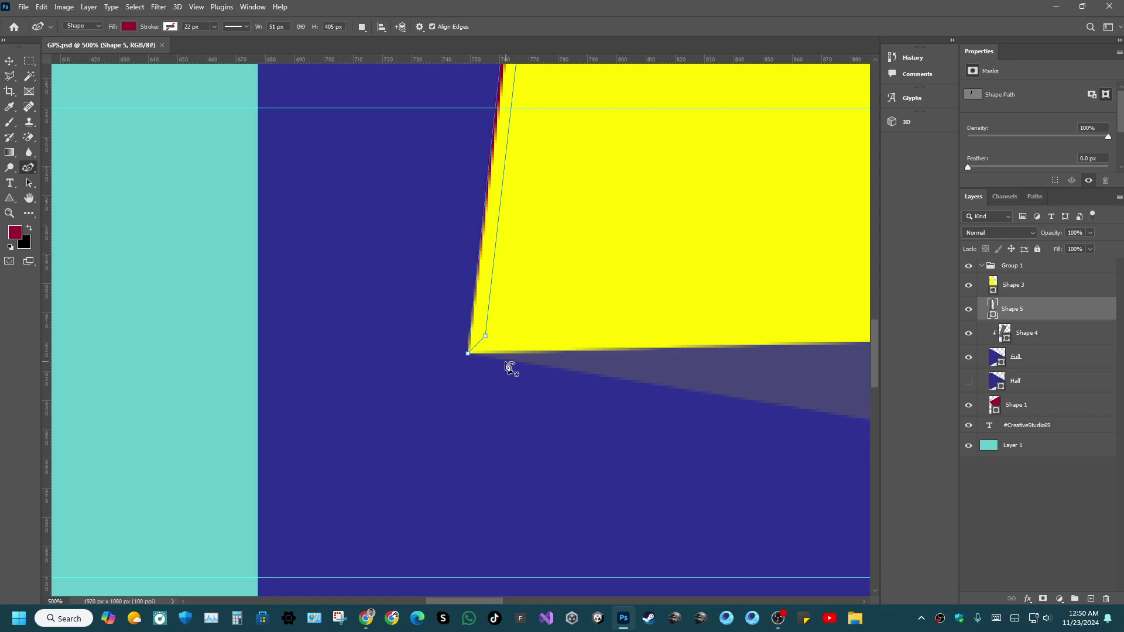
left_click(468, 353)
mouse_move(468, 353)
left_mouse_down()
mouse_move(457, 353)
mouse_move(477, 343)
mouse_move(469, 352)
left_mouse_up()
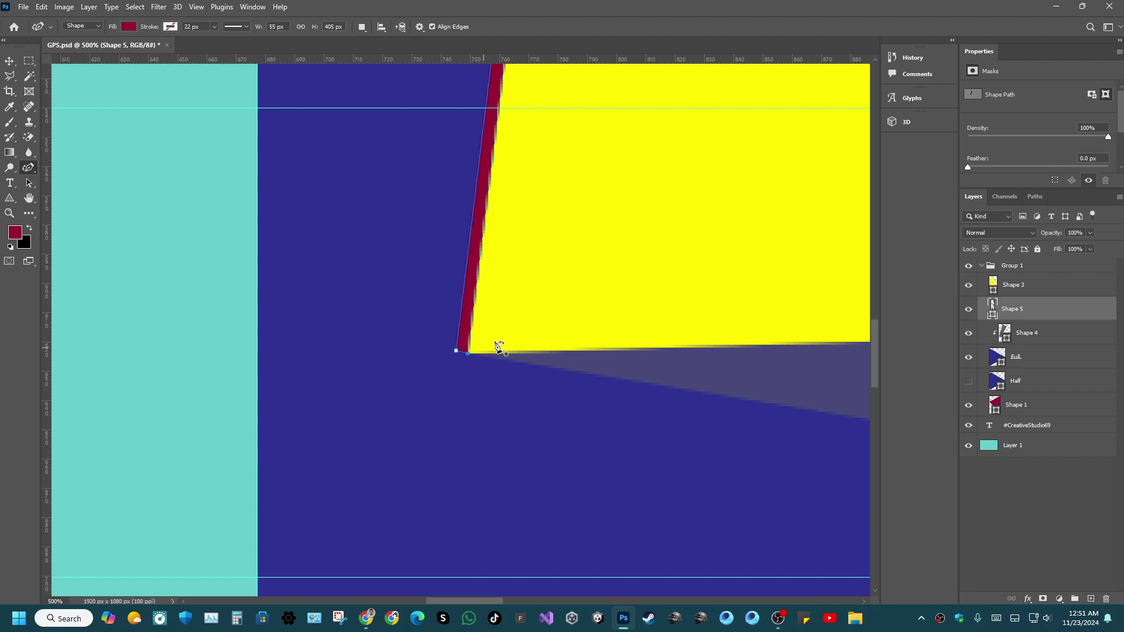
left_click_drag(468, 353, 485, 336)
key("ctrl+z")
key("ctrl+z")
key("ctrl+z")
key("ctrl+z")
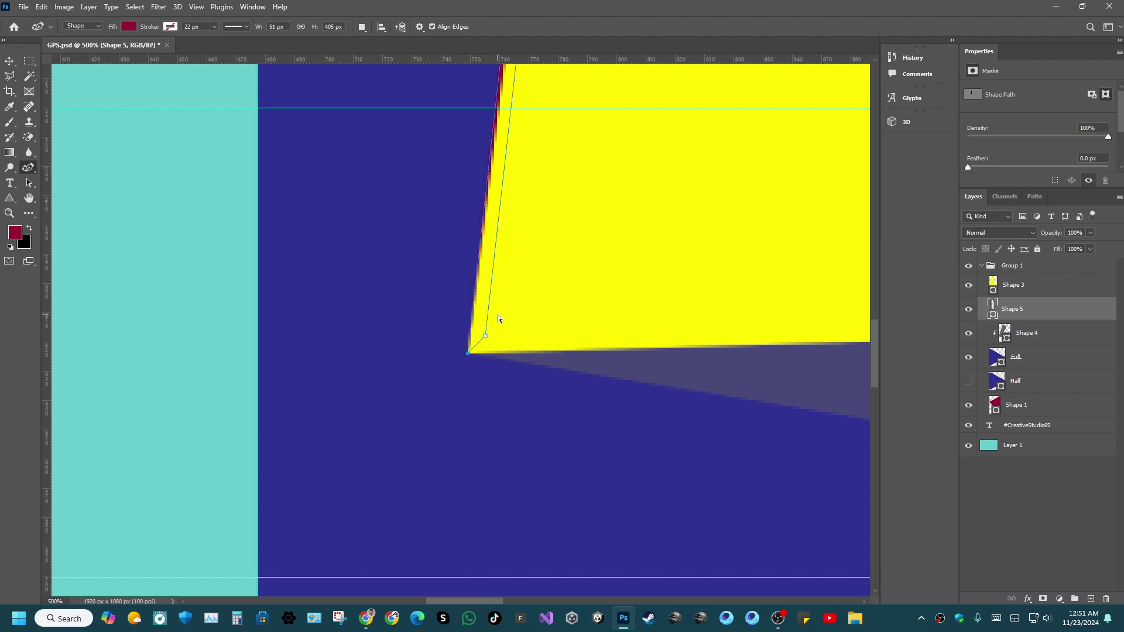
Check the dark red strip up to the bolt's top corner, save the document and fit the whole canvas on screen.
scroll(502, 320, "up", 2)
scroll(501, 320, "up", 10)
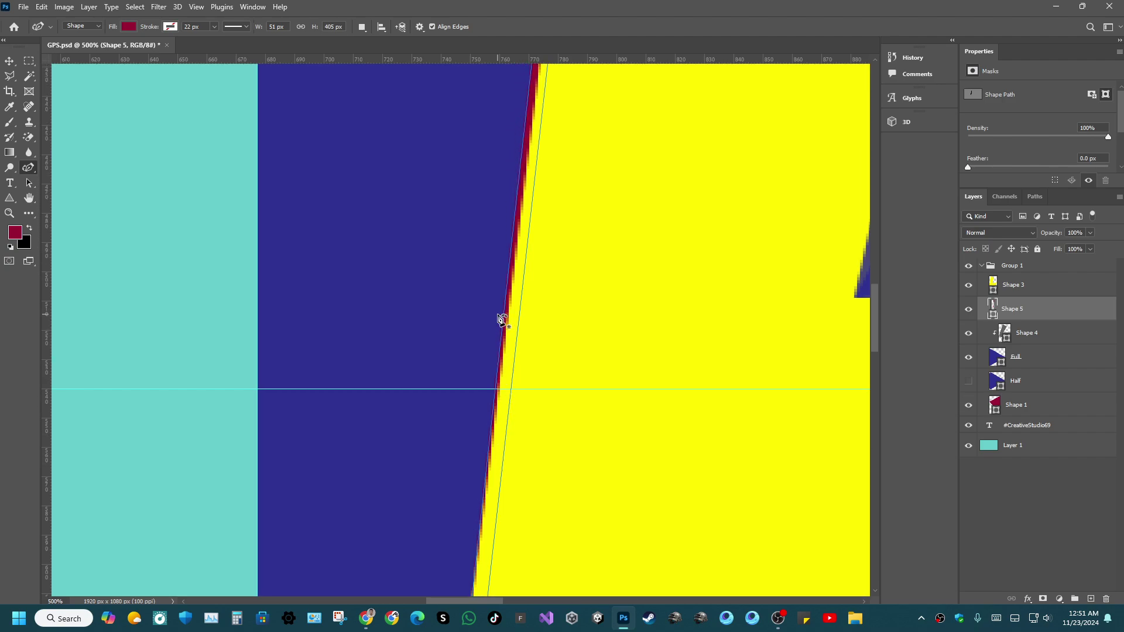
scroll(499, 319, "up", 10)
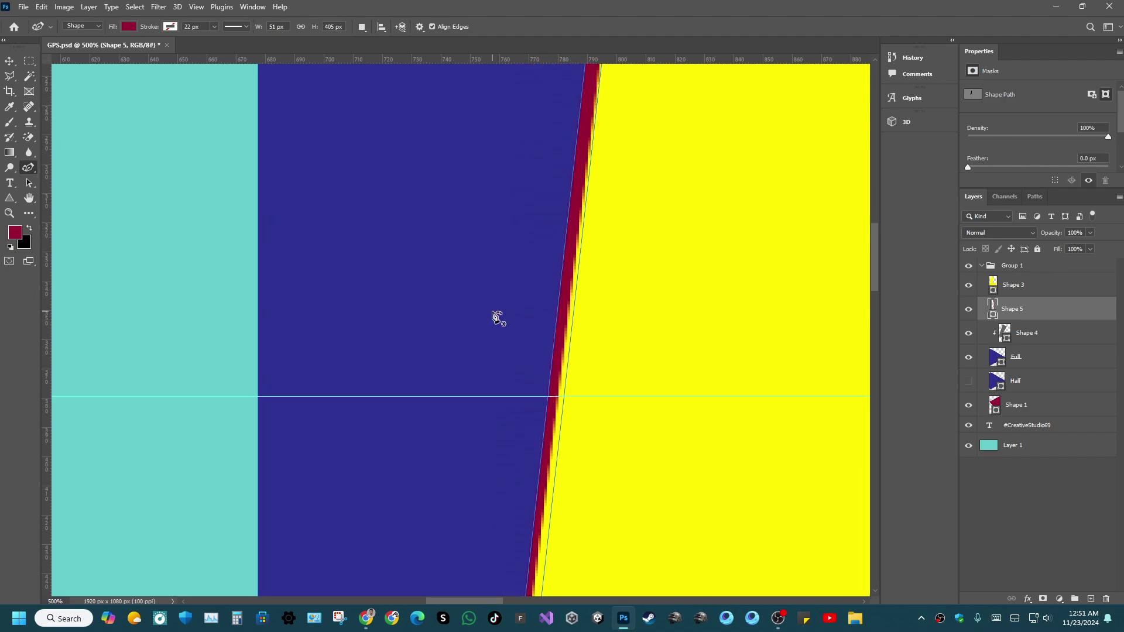
scroll(497, 316, "up", 3)
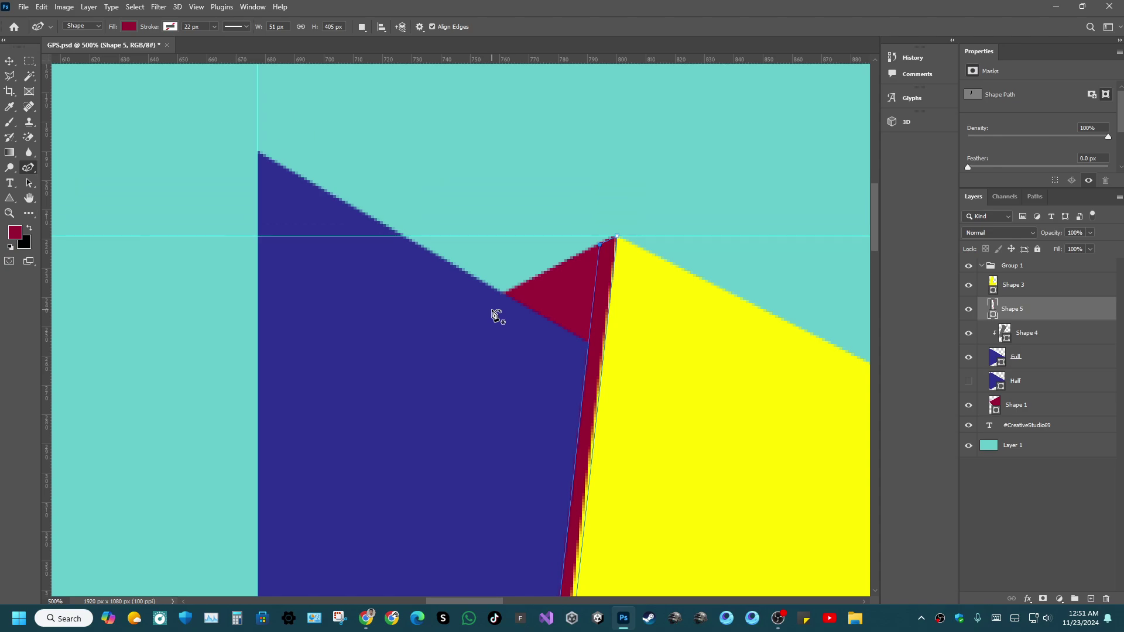
left_click(29, 61)
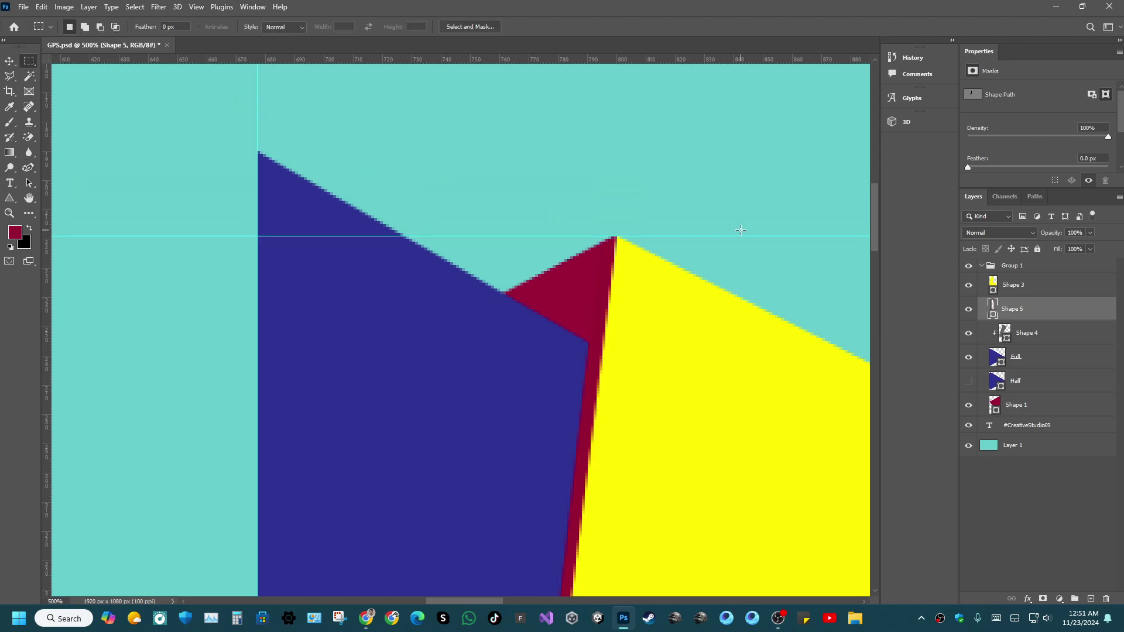
key("ctrl+s")
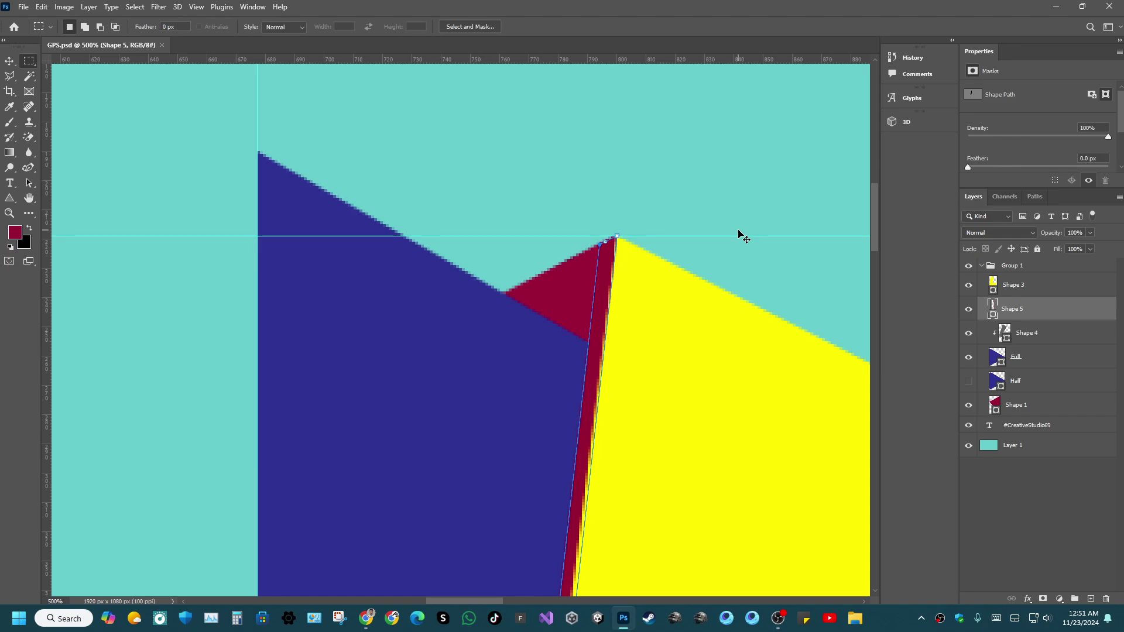
key("ctrl+minus")
key("ctrl+minus")
key("ctrl+minus")
key("ctrl+0")
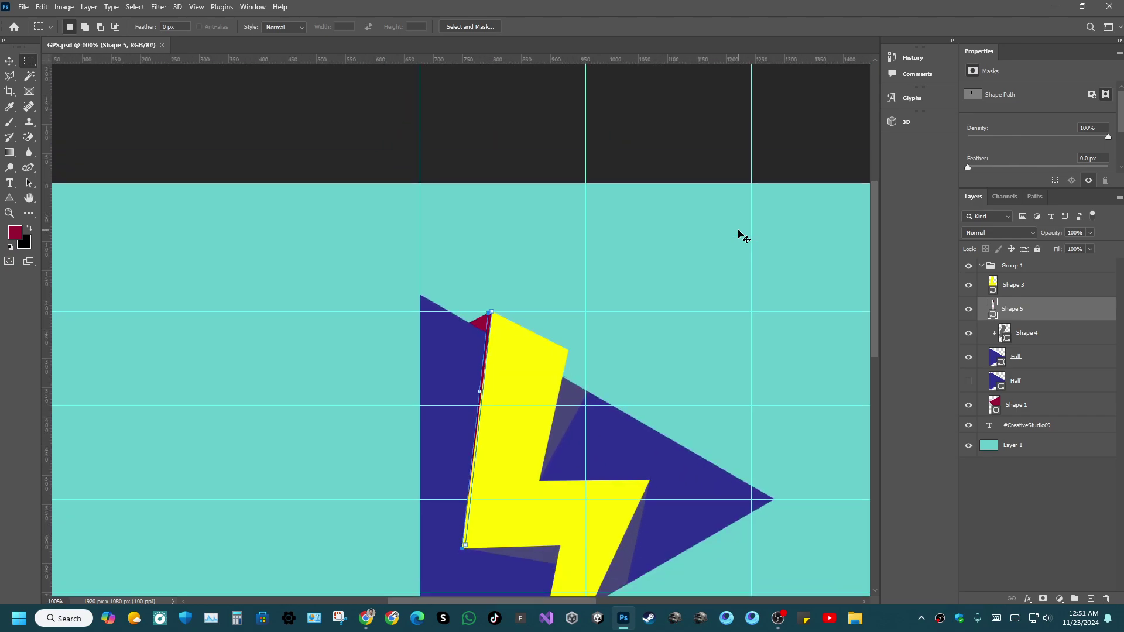
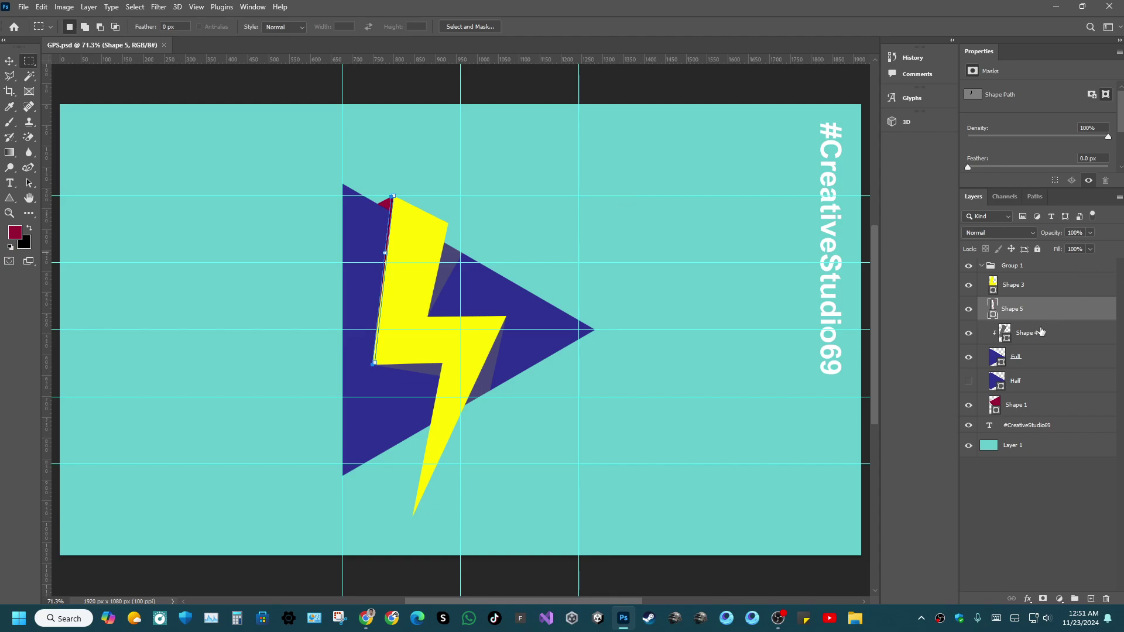
Collapse and hide Group 1, and save the document.
left_click(1023, 286)
left_click(982, 265)
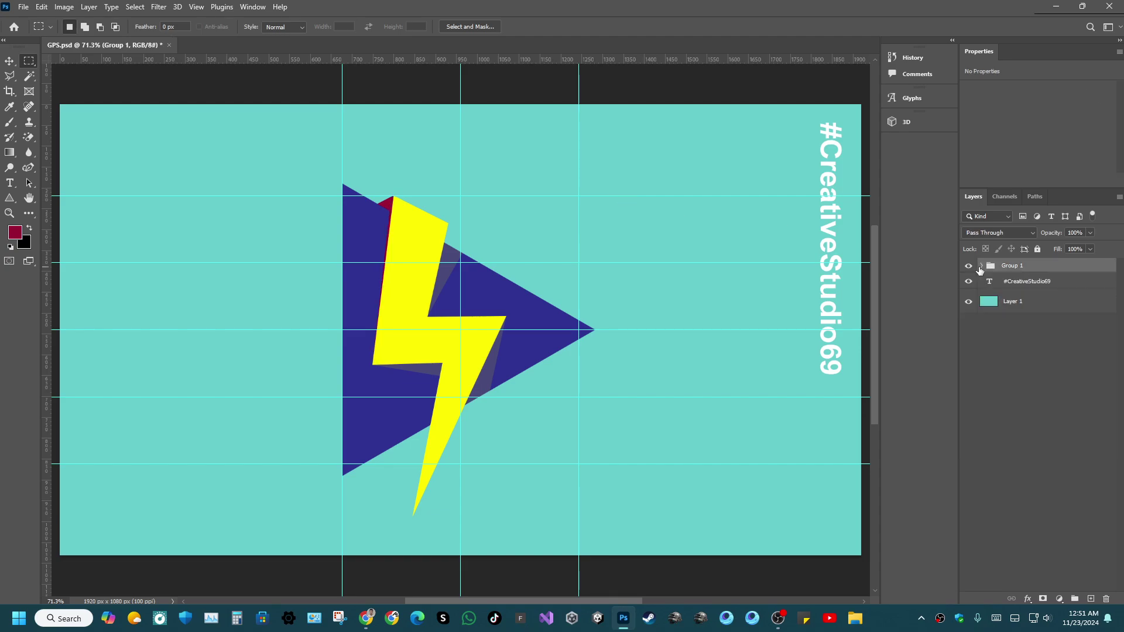
left_click(968, 267)
key("ctrl+s")
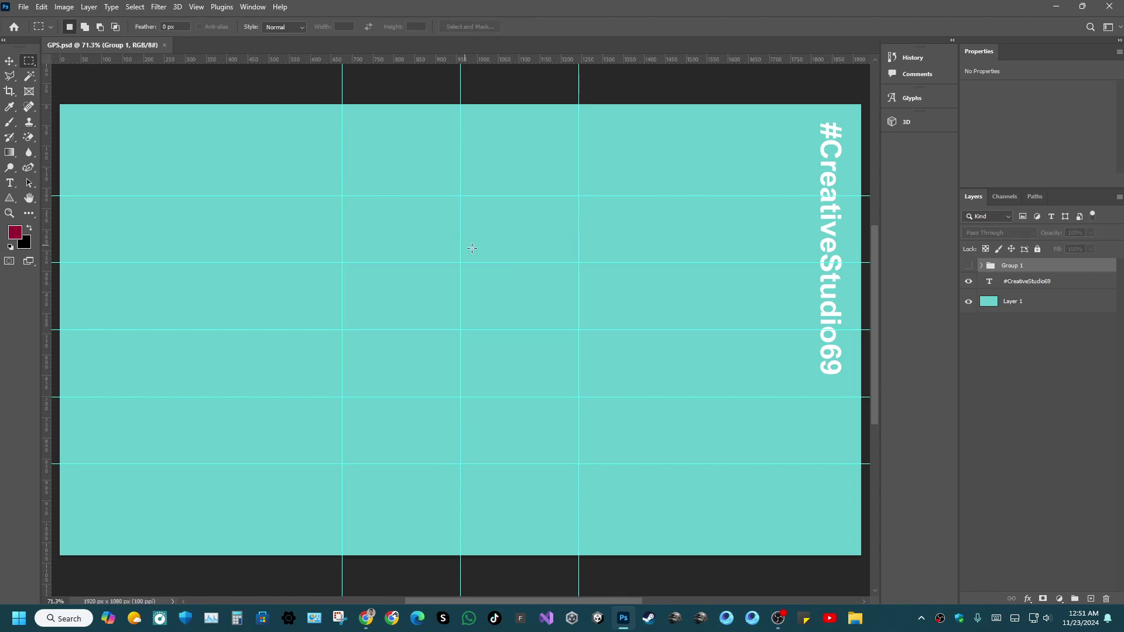
Select Layer 1 and remove all the horizontal and vertical guides from the canvas with the Move tool.
left_click(1063, 300)
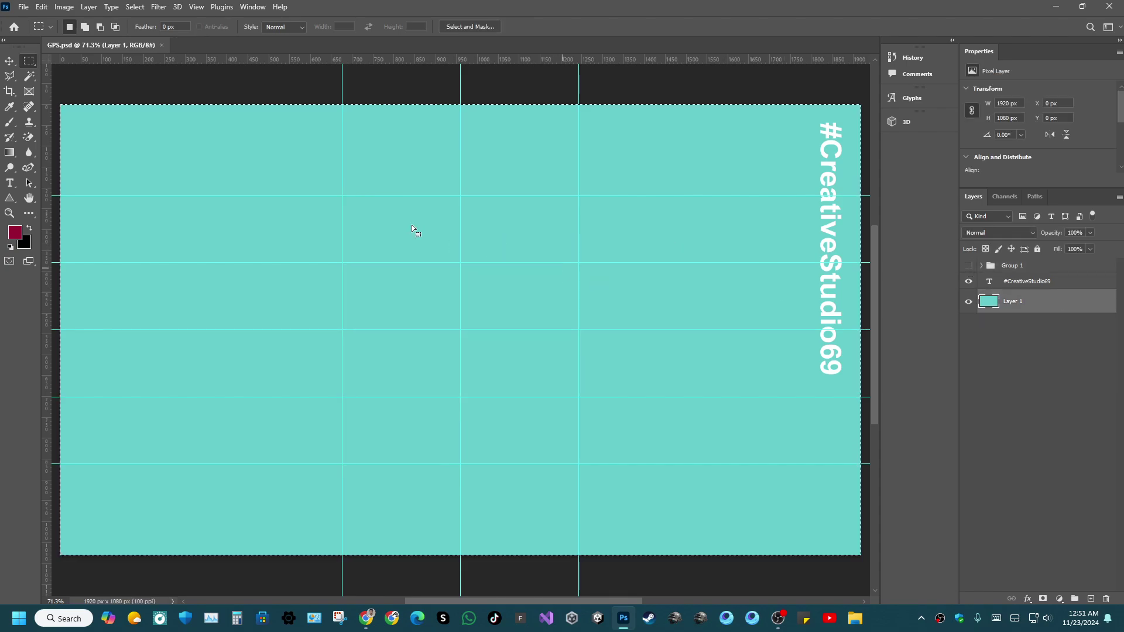
left_click(9, 61)
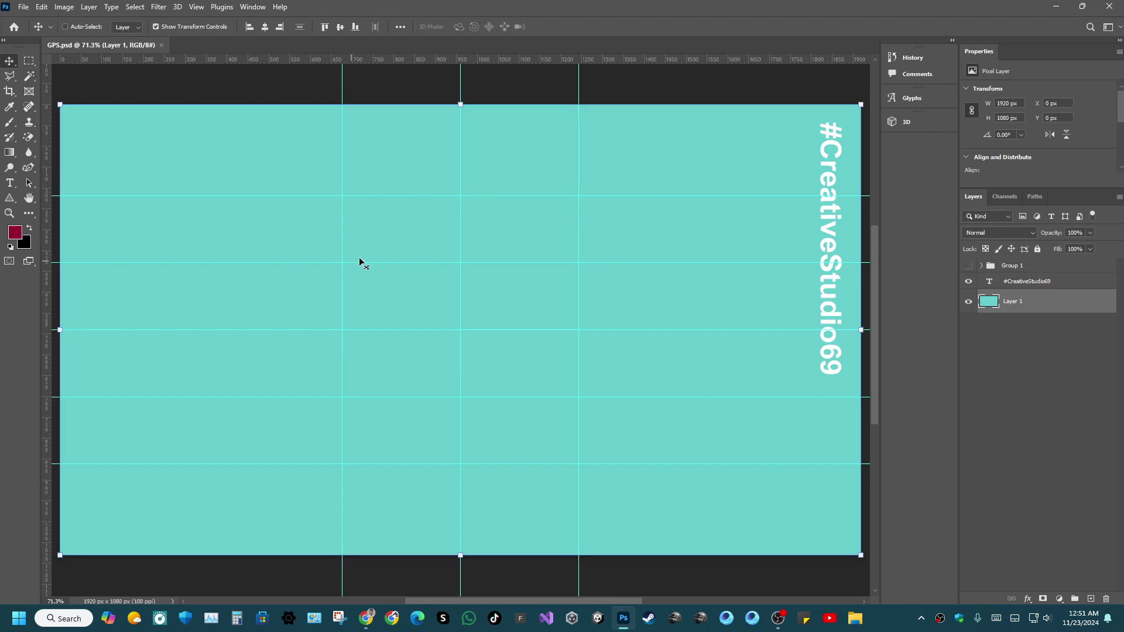
left_click_drag(342, 271, 26, 163)
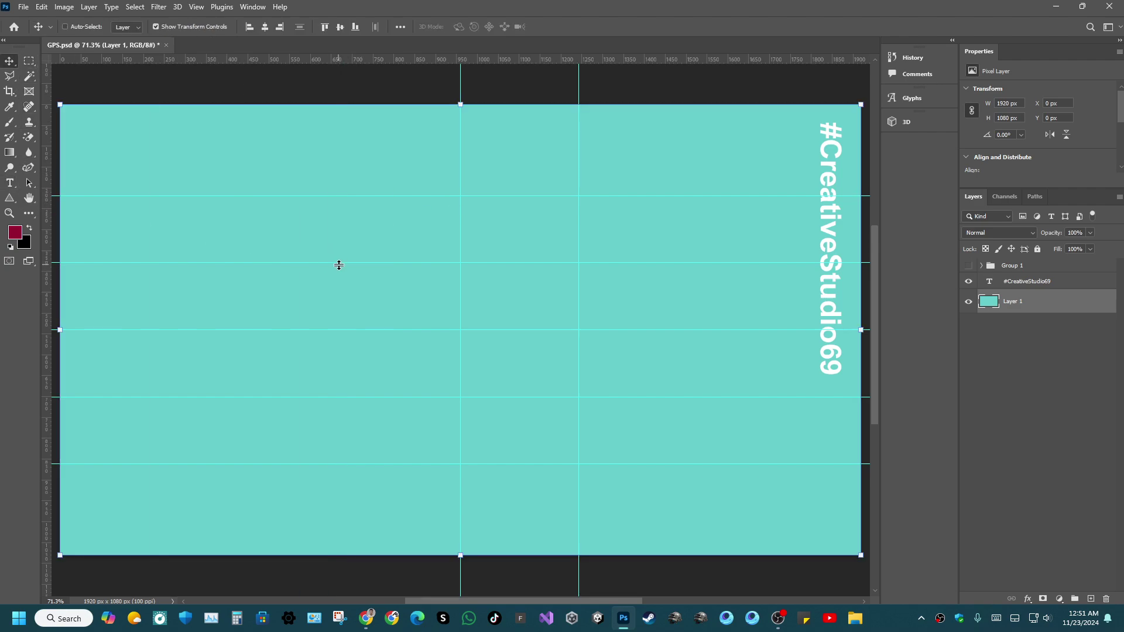
left_click_drag(367, 263, 367, 5)
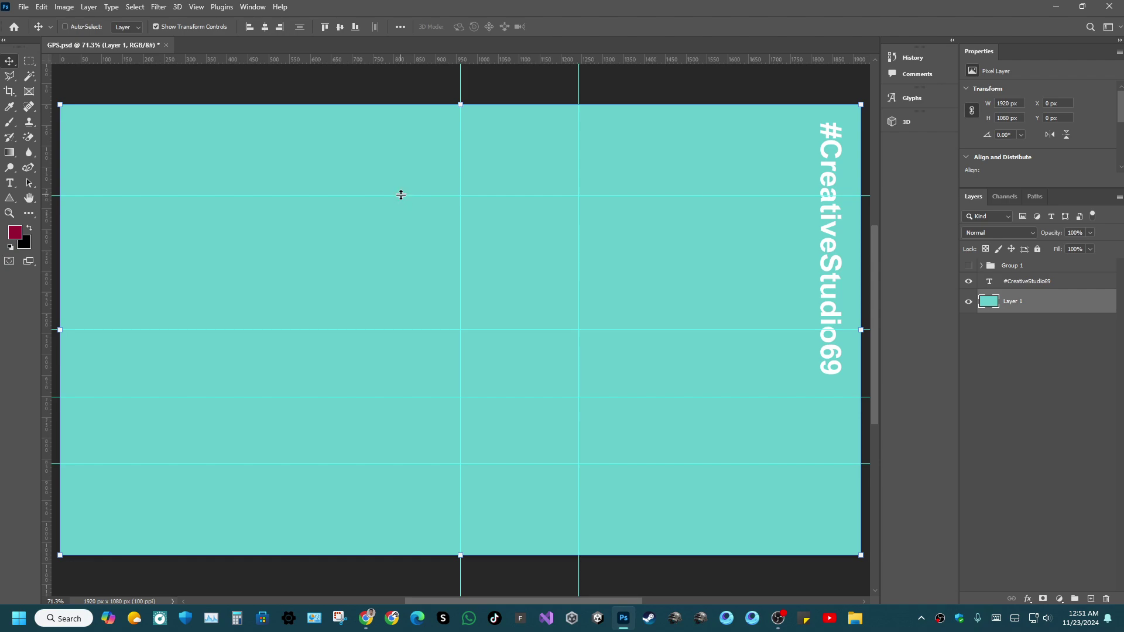
left_click_drag(401, 195, 451, 6)
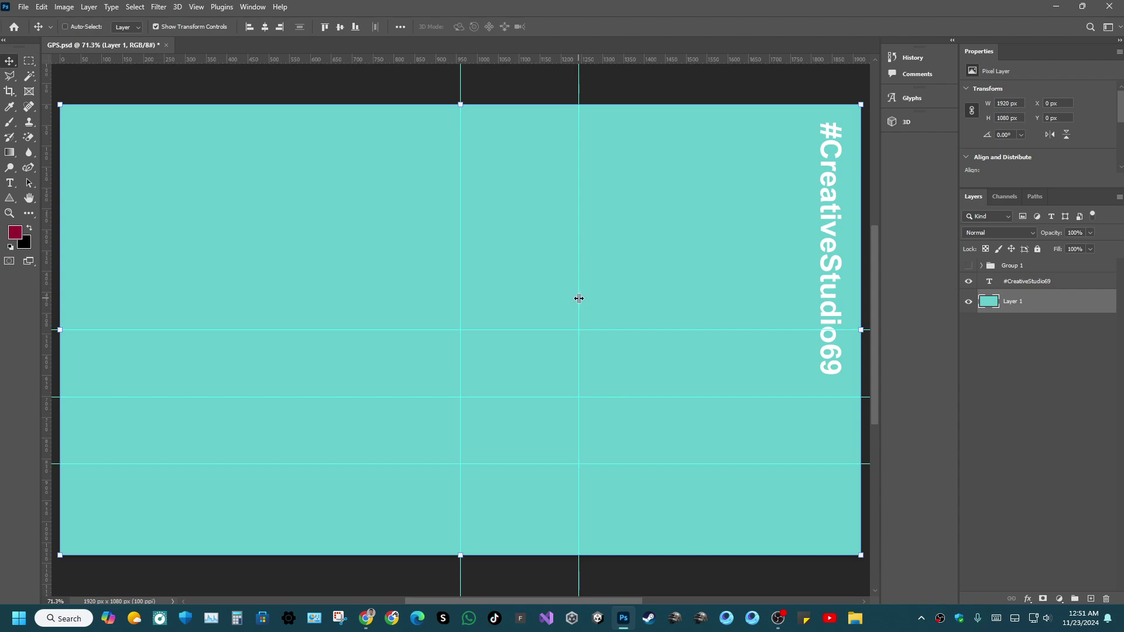
left_click_drag(578, 299, 937, 261)
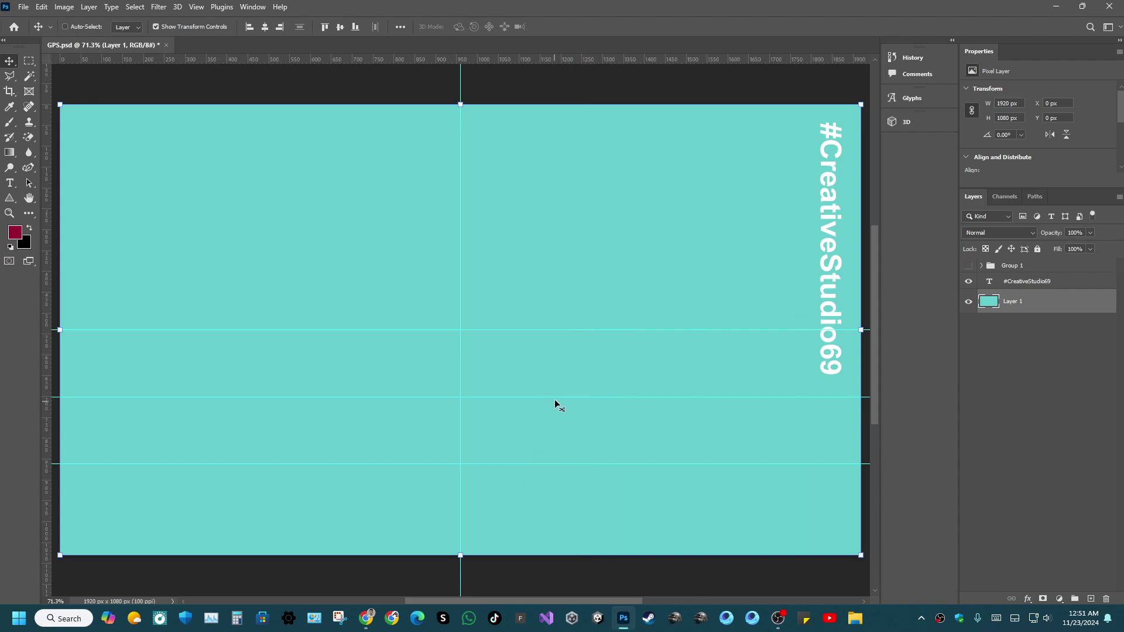
left_click_drag(555, 397, 488, 6)
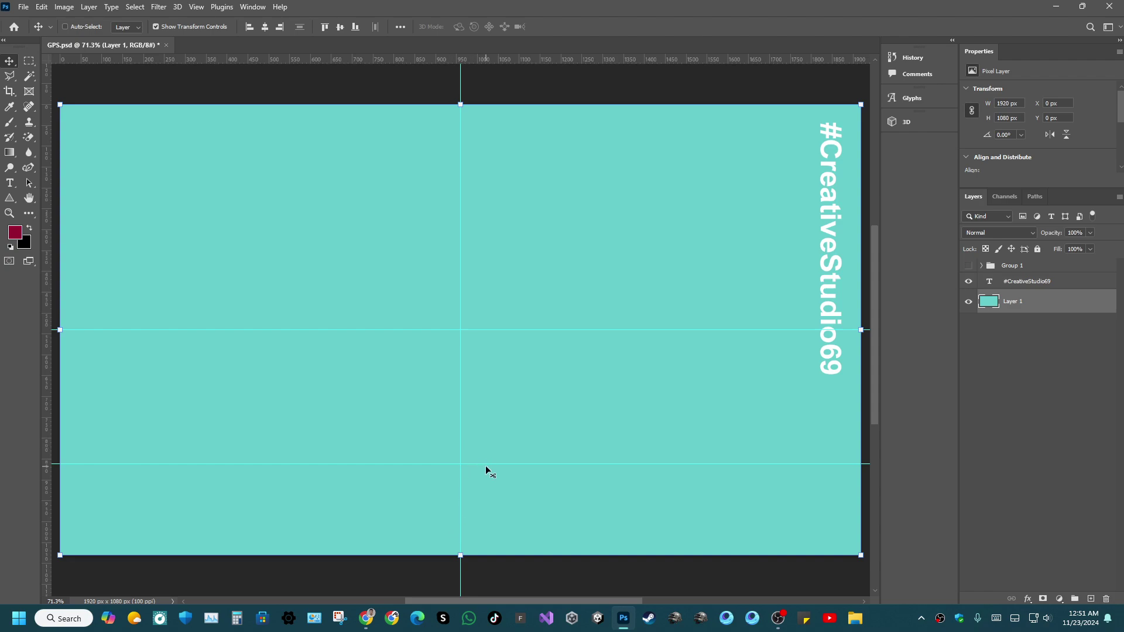
left_click_drag(487, 464, 456, 6)
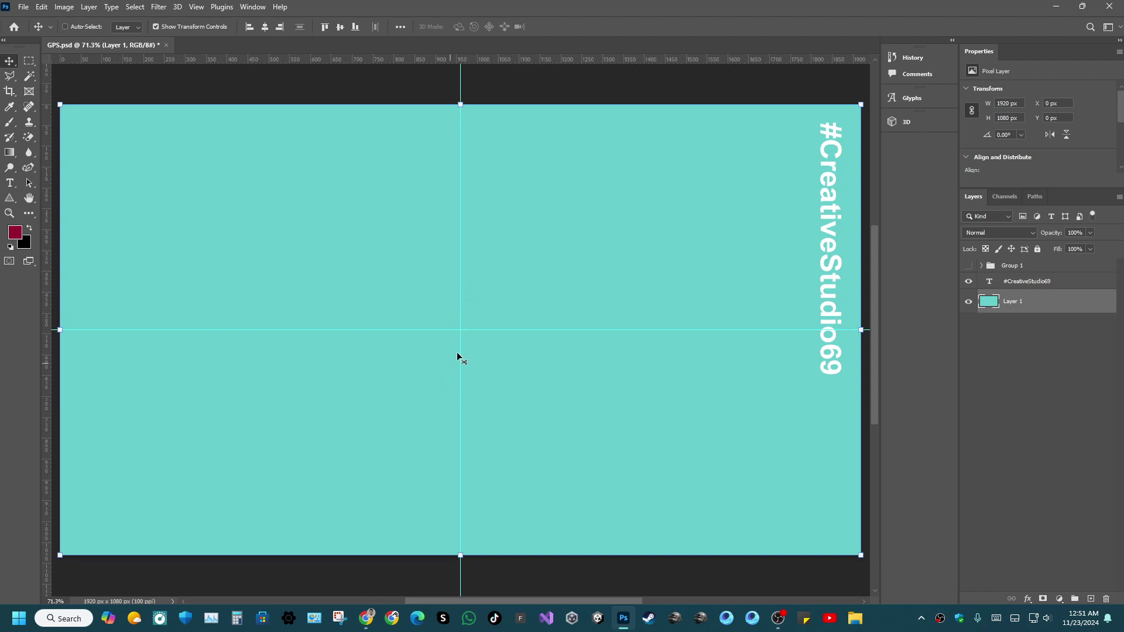
left_click_drag(485, 329, 463, 6)
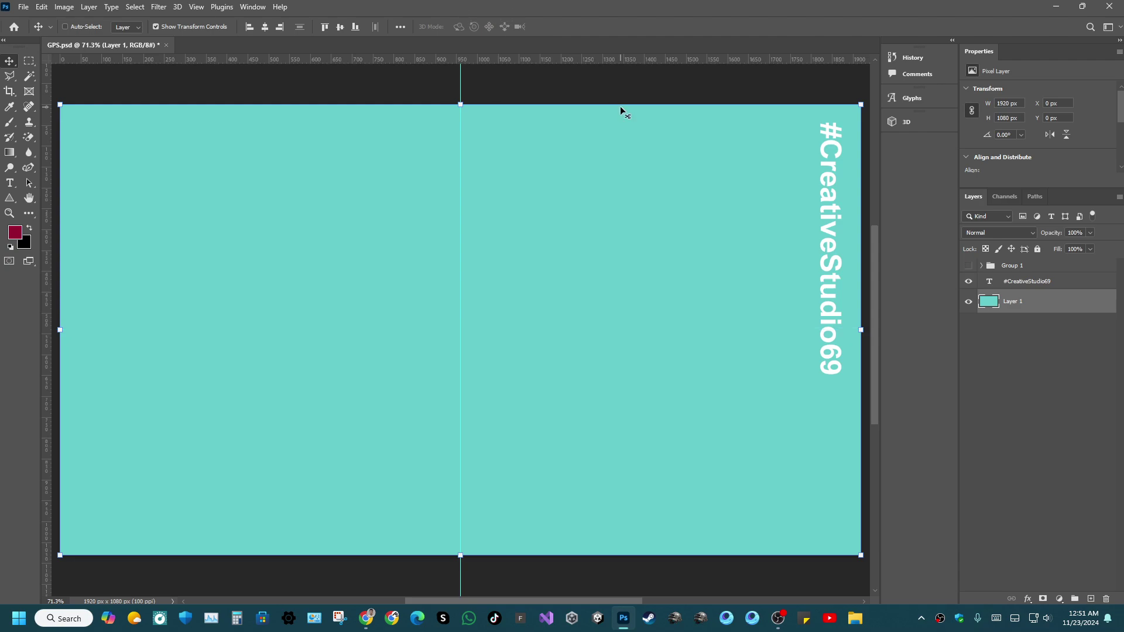
left_click_drag(460, 379, 35, 235)
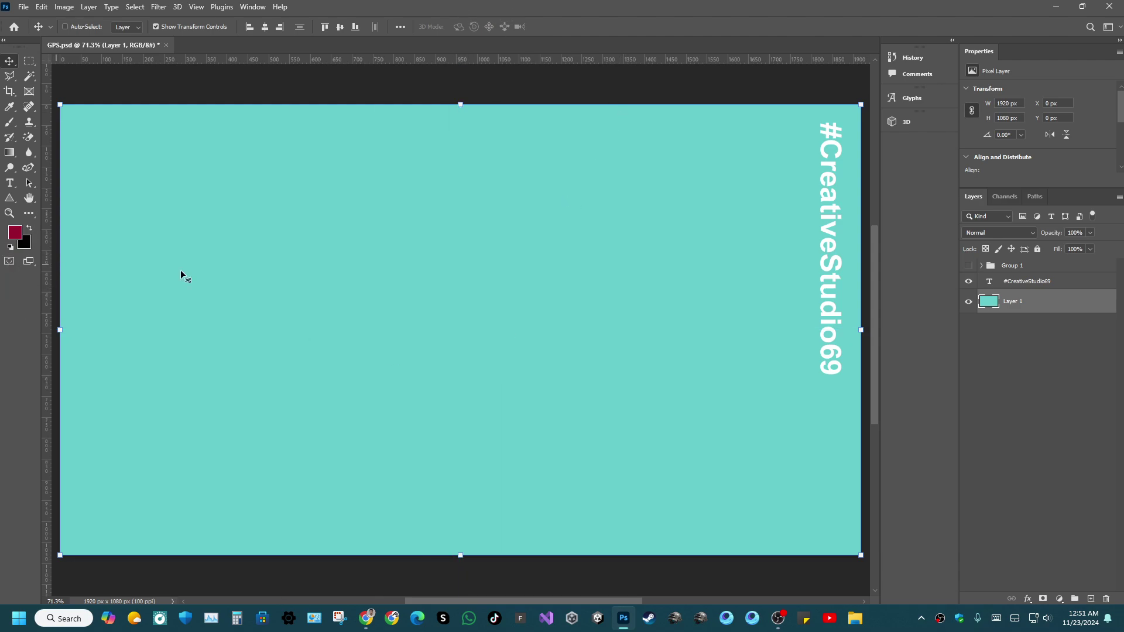
Add a new layer above Layer 1 and place one vertical and one horizontal guide through the canvas centre.
left_click(967, 266)
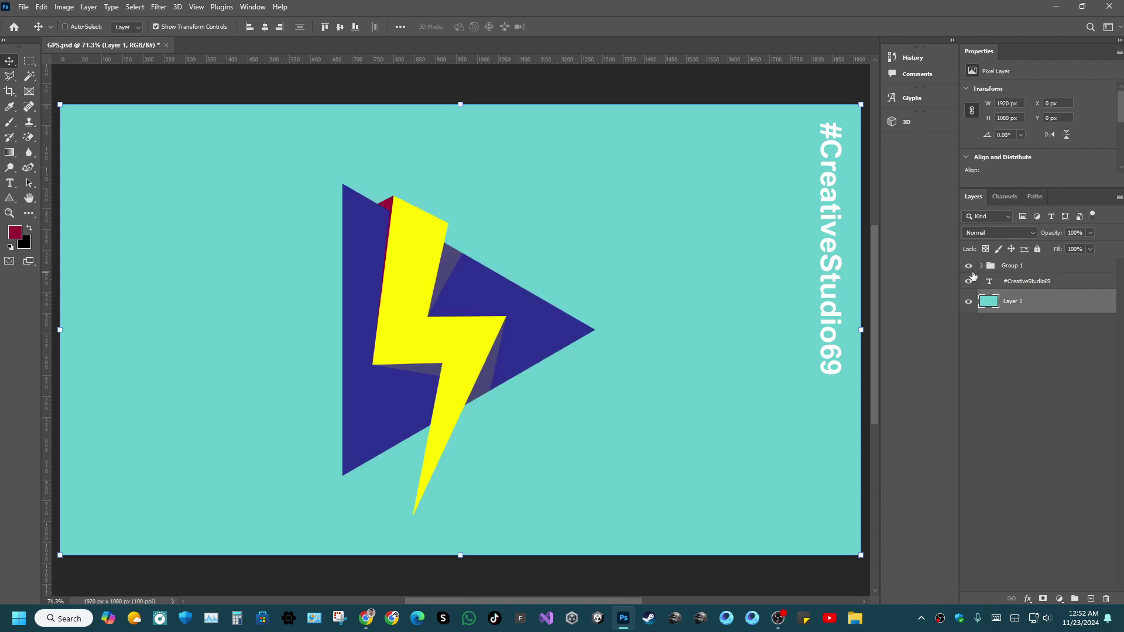
left_click(968, 265)
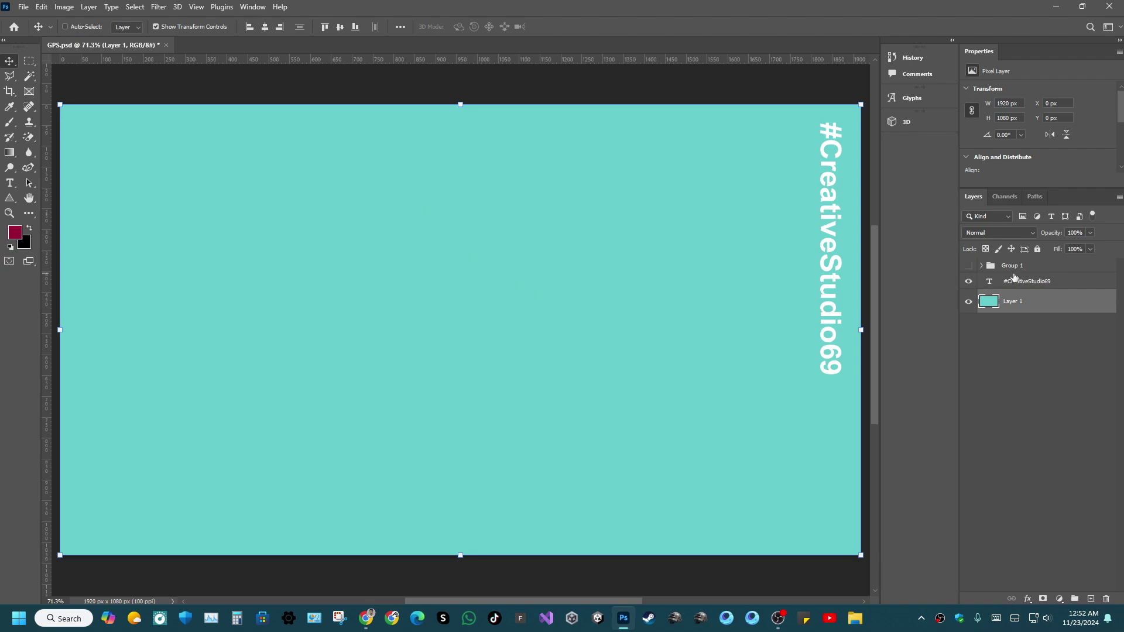
left_click(1091, 599)
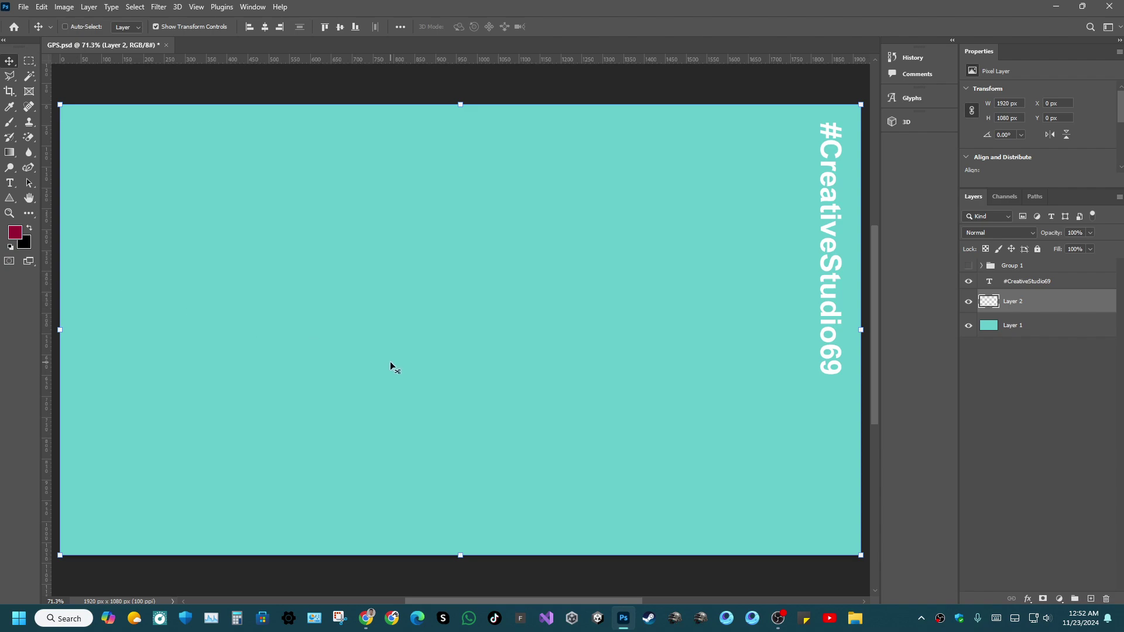
left_click_drag(46, 375, 460, 331)
left_click_drag(518, 58, 477, 329)
Set the foreground colour to teal 66cccc by sampling the canvas background.
left_click(30, 230)
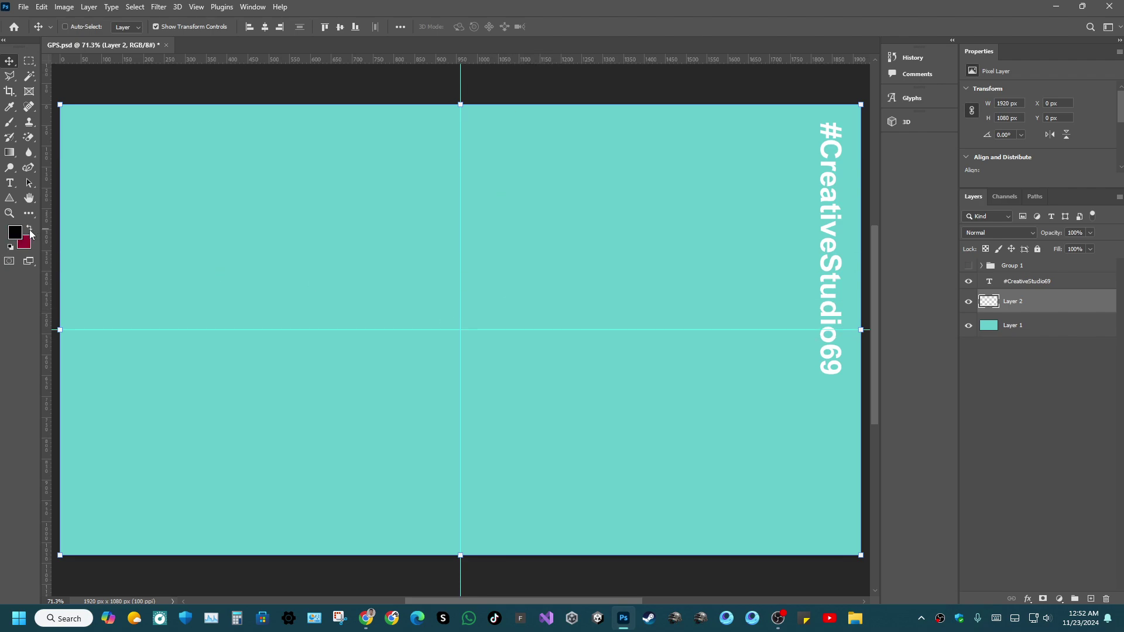
left_click(30, 230)
left_click(14, 233)
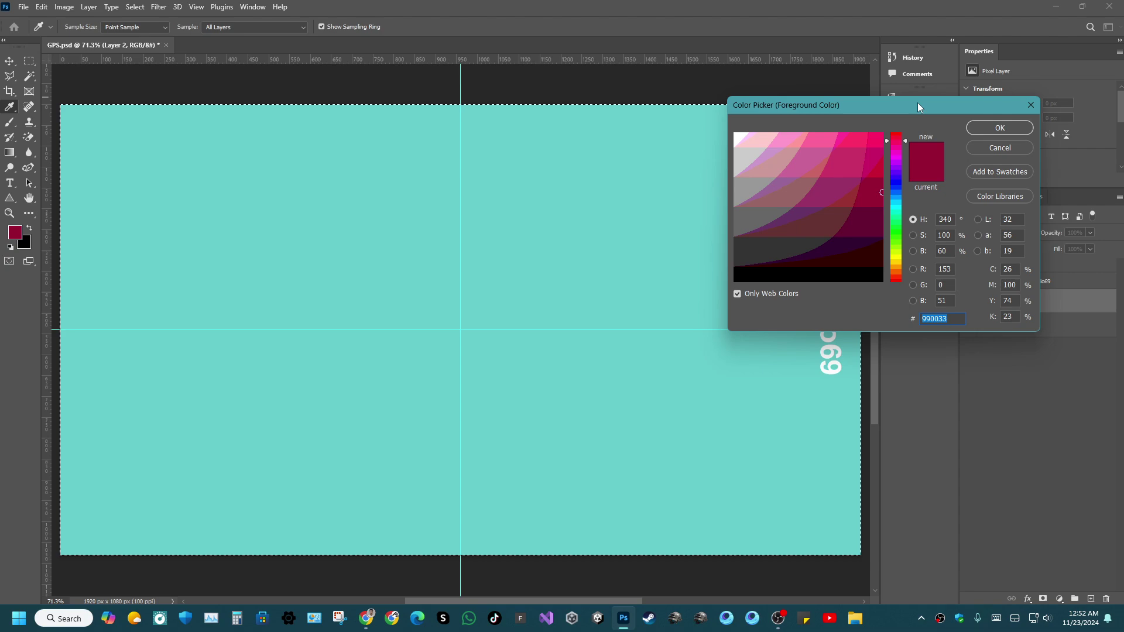
left_click(581, 243)
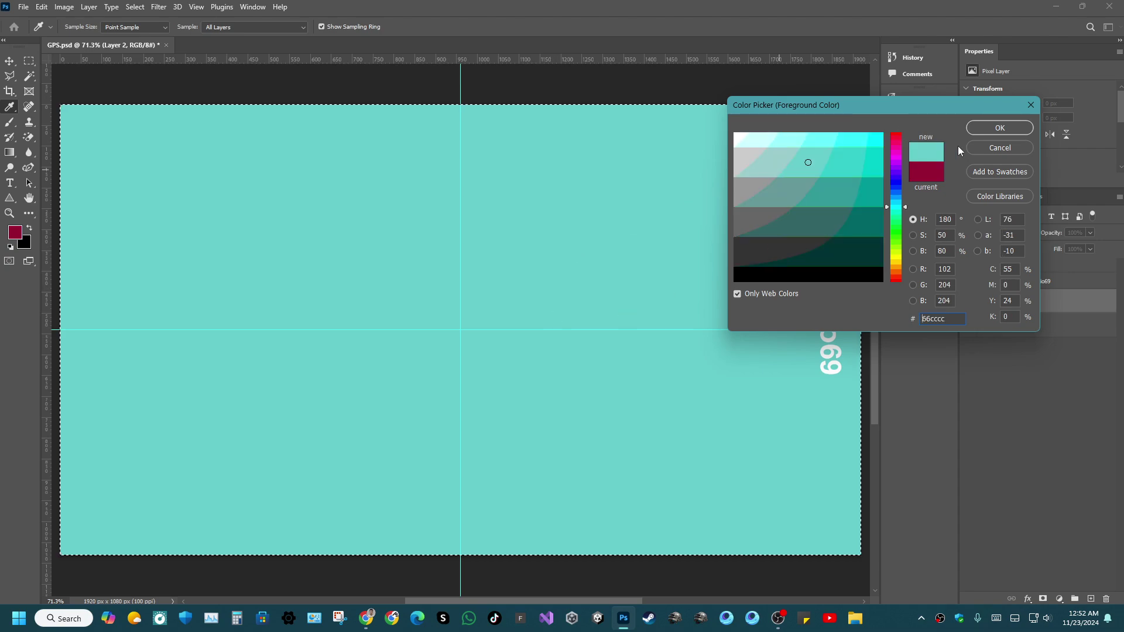
left_click(998, 129)
key("v")
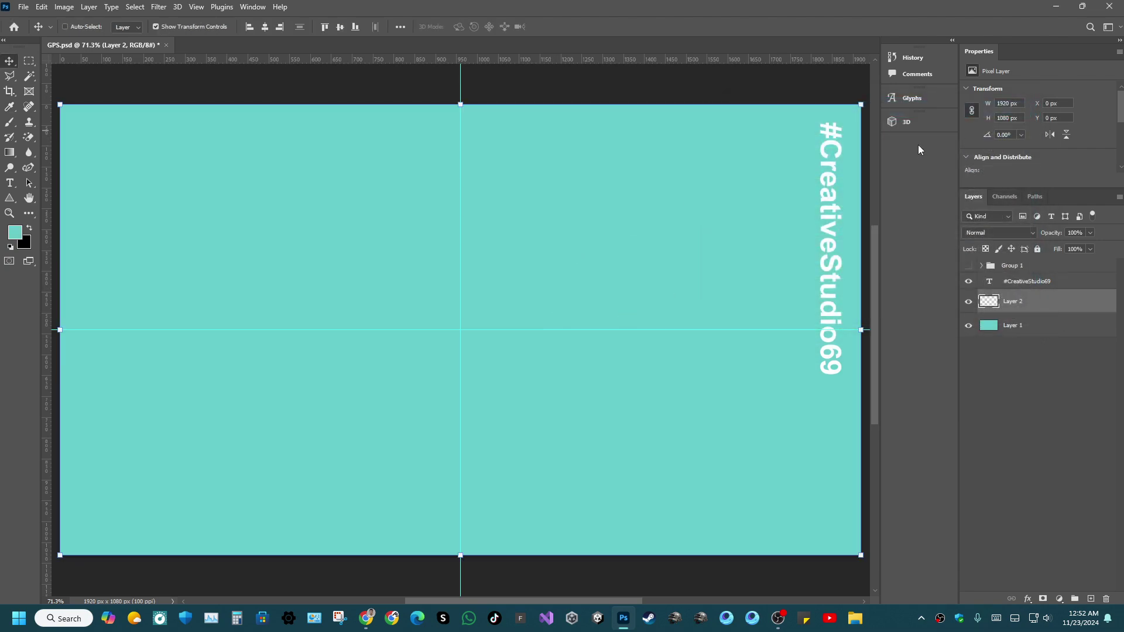
Try a teal-to-transparent linear gradient on Layer 2, running up the vertical centre guide from below the canvas.
left_click(10, 153)
key("ctrl+a")
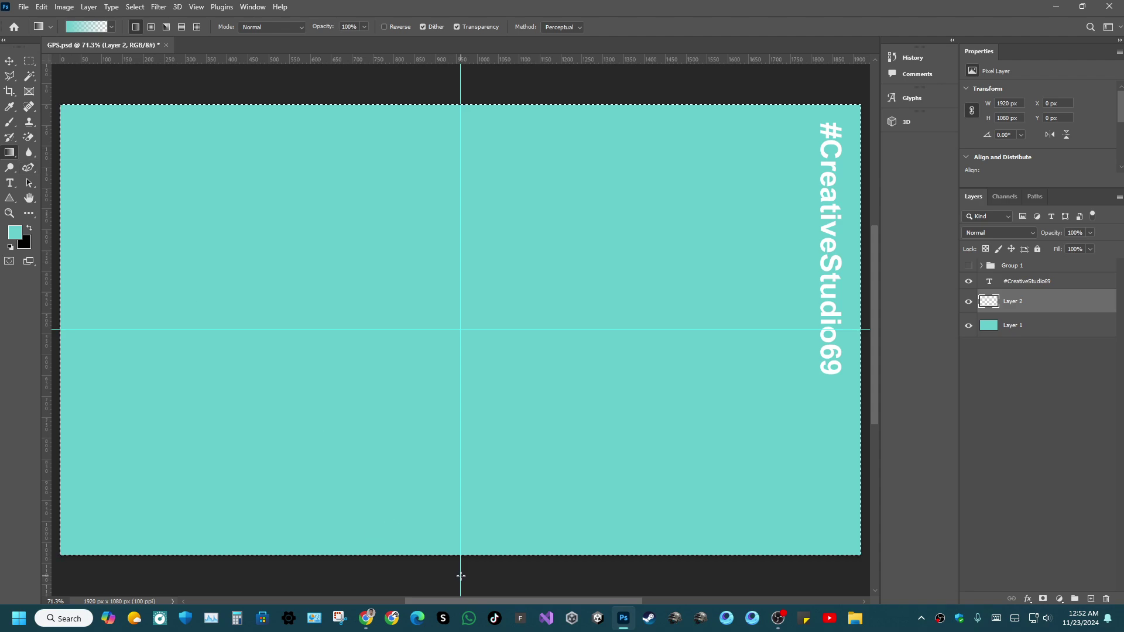
left_click_drag(460, 576, 460, 216)
left_click_drag(461, 257, 462, 258)
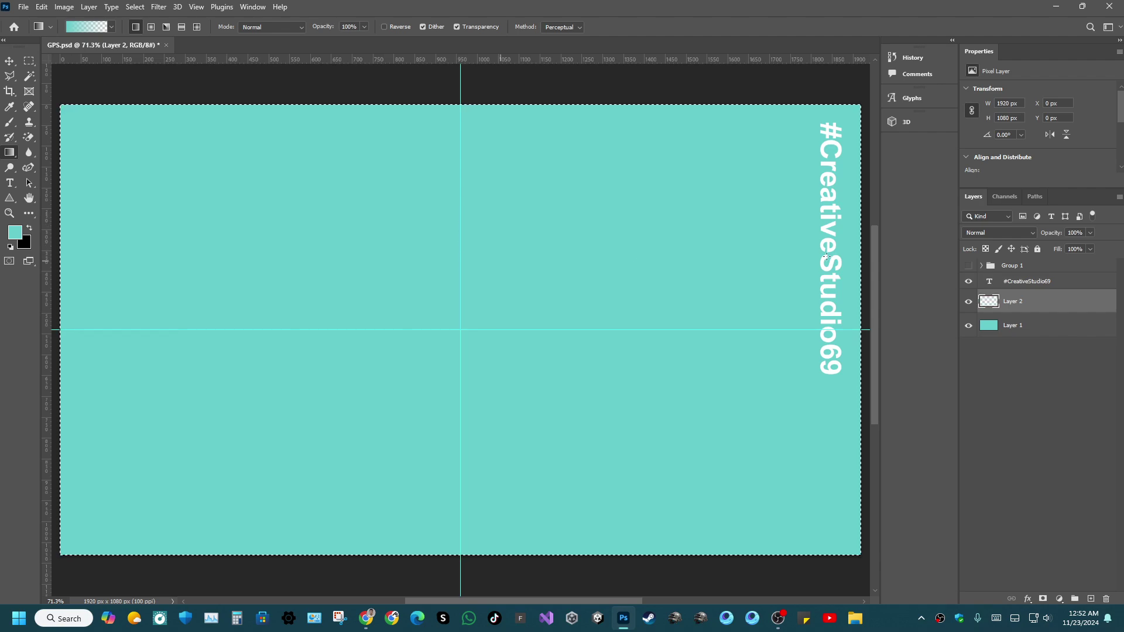
left_click(1044, 329)
left_click(1034, 310)
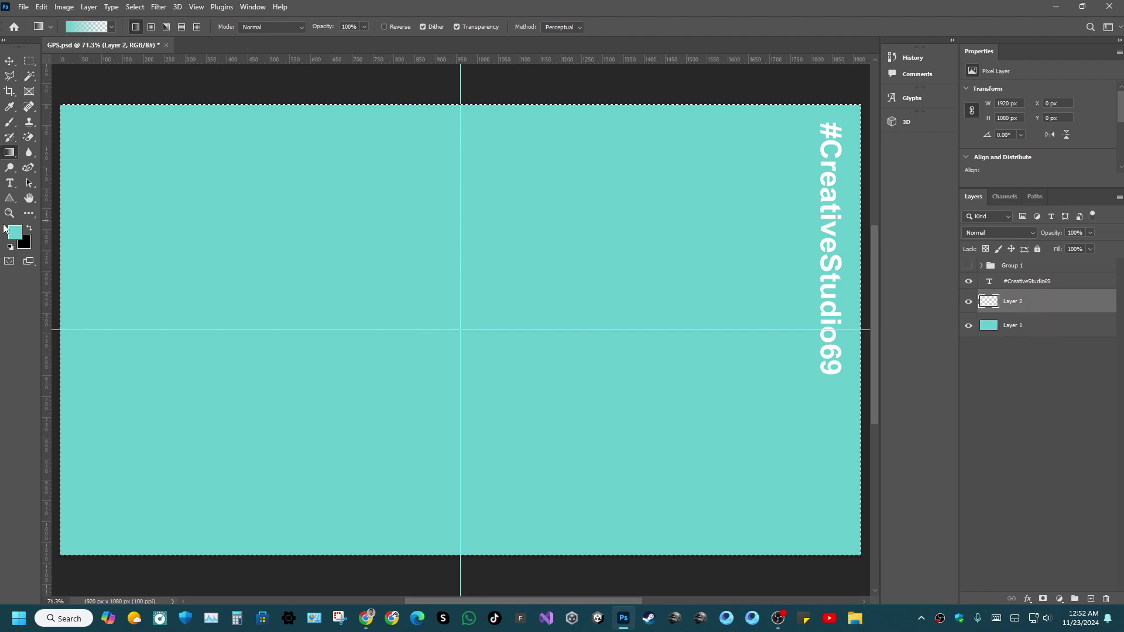
Swap the foreground and background colours and change the black foreground to a light grey.
left_click(30, 228)
left_click(14, 231)
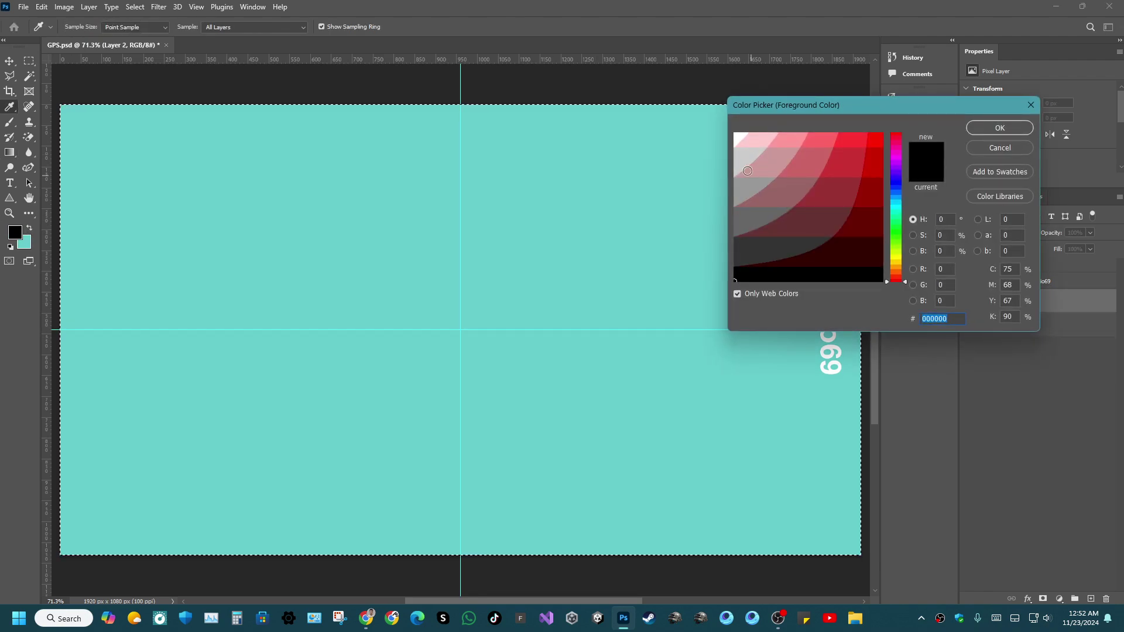
left_click(742, 159)
left_click(998, 129)
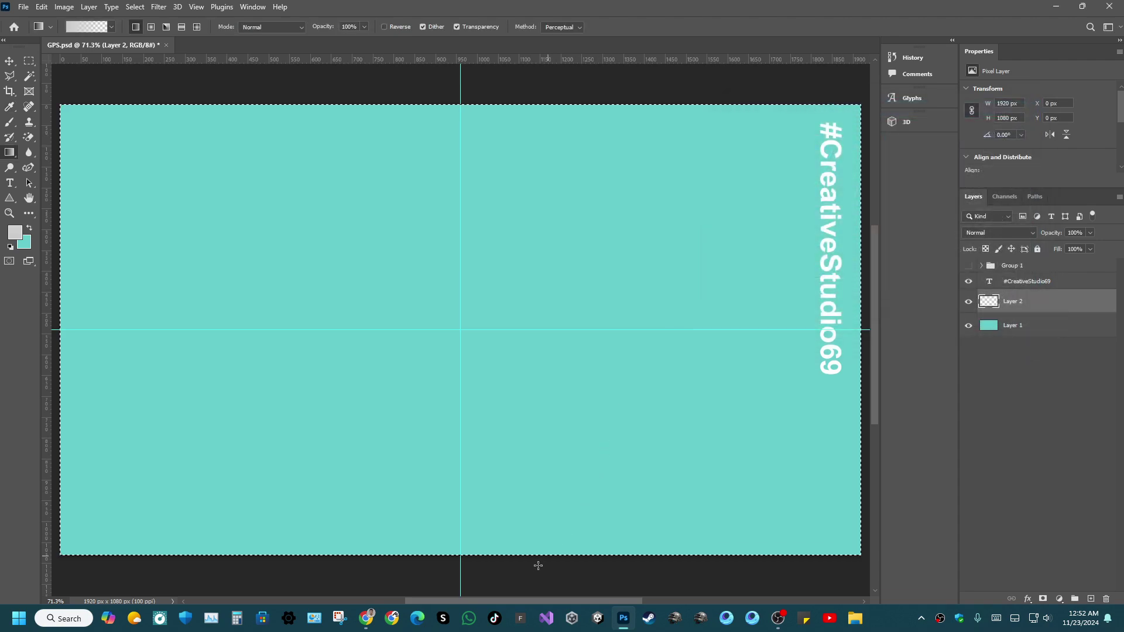
Fill Layer 2 with a light-grey-to-transparent linear gradient from below the canvas to near its top edge, and save the document.
left_click_drag(446, 557, 461, 301)
left_click_drag(464, 238, 464, 238)
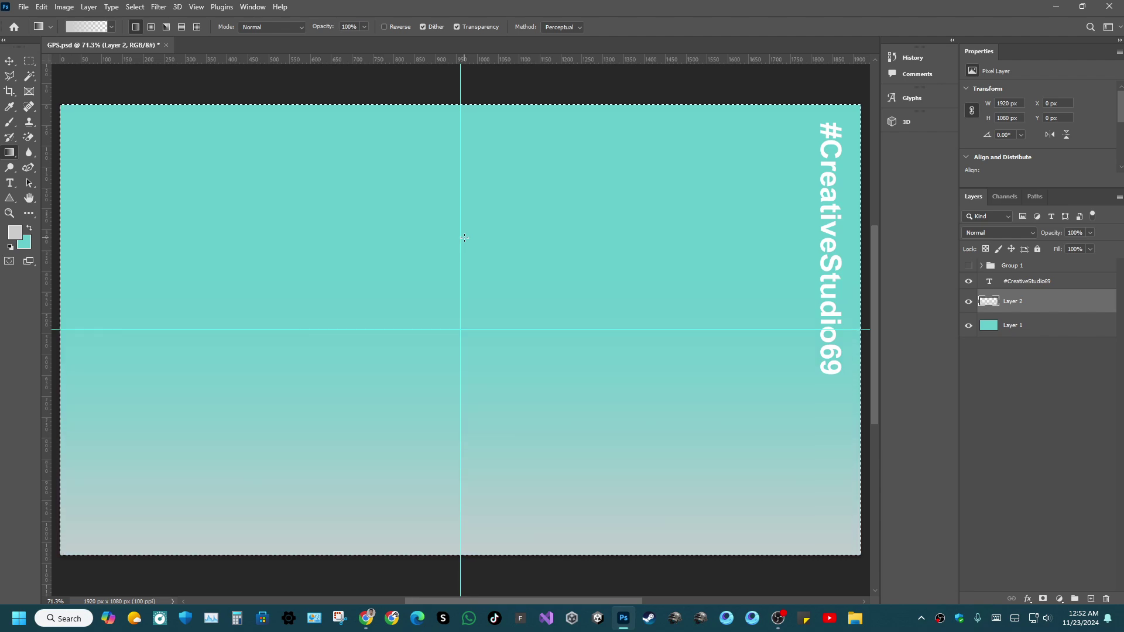
left_click_drag(460, 581, 460, 135)
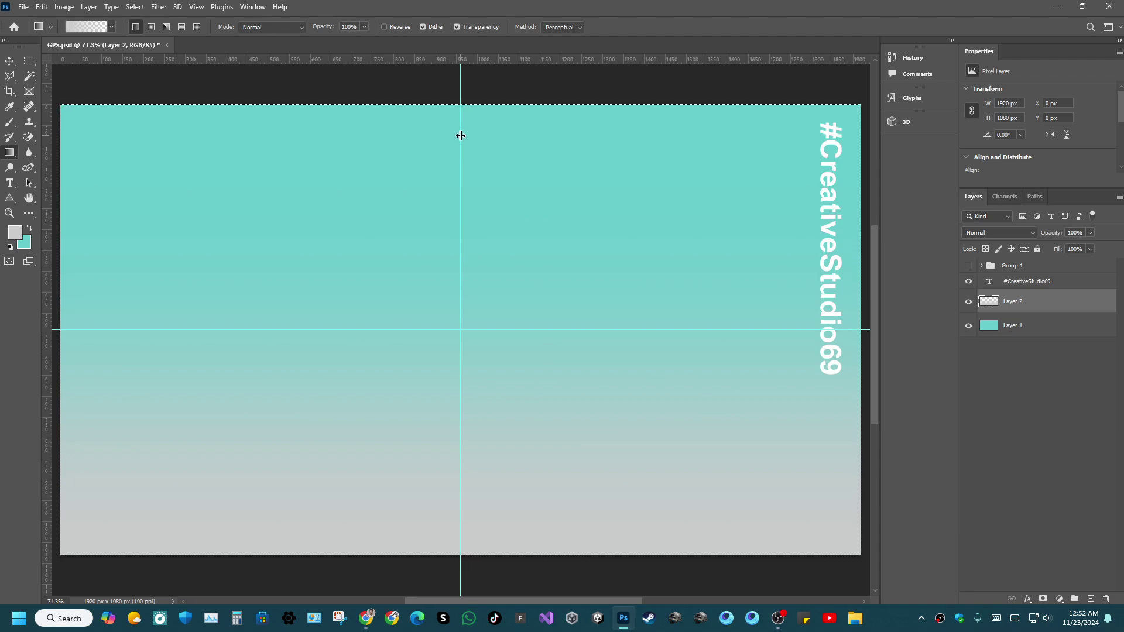
key("ctrl+s")
key("ctrl+d")
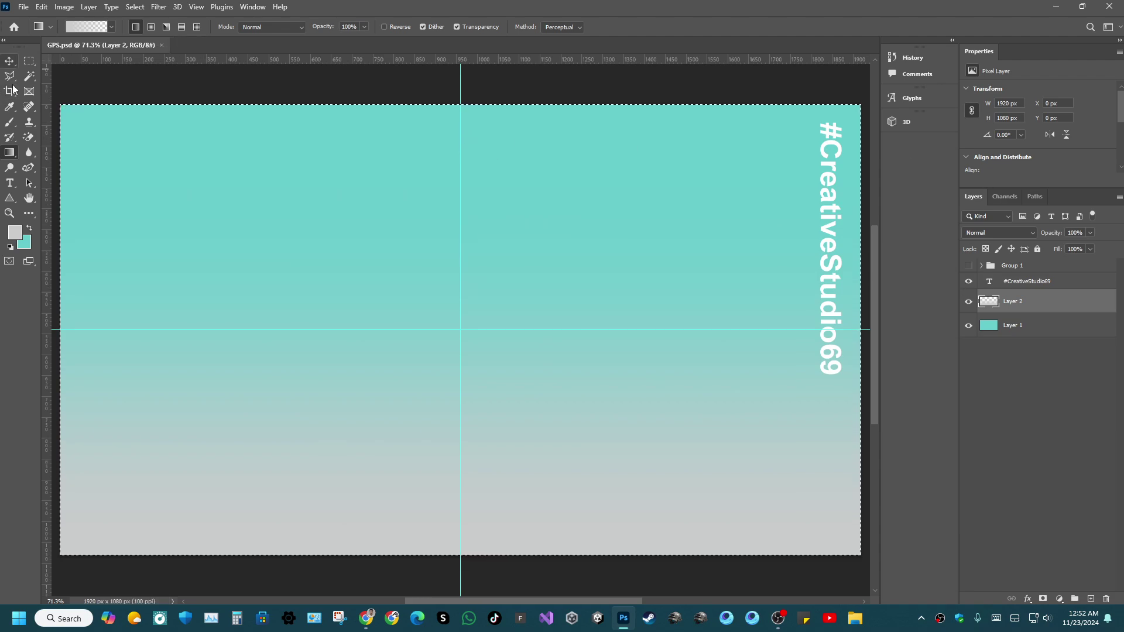
Remove the vertical and horizontal centre guides from the canvas with the Move tool.
left_click(10, 61)
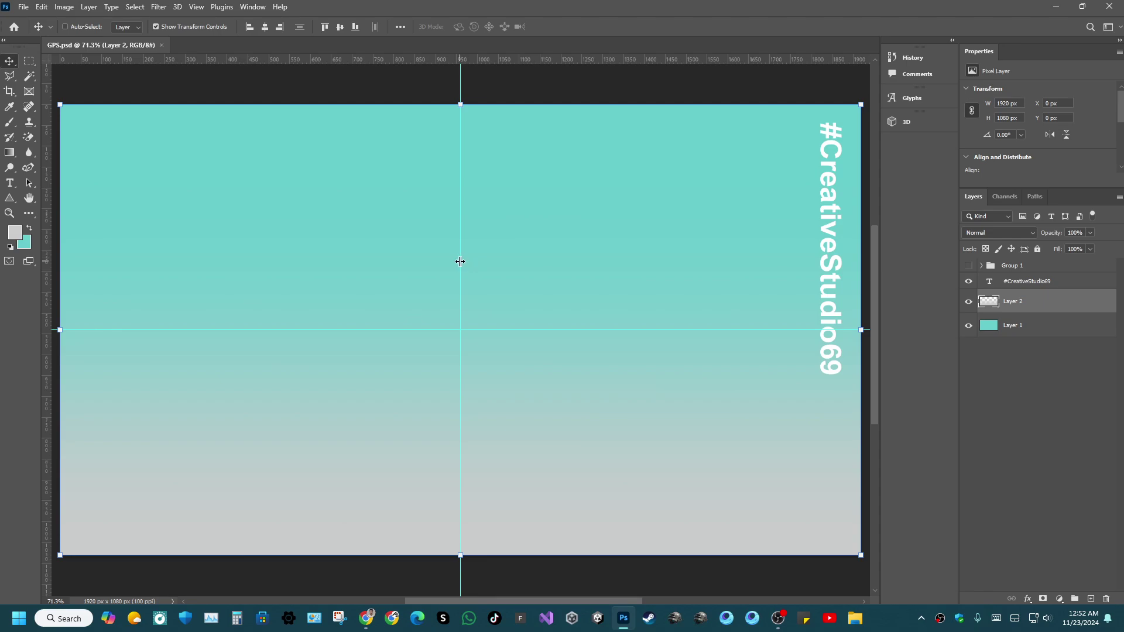
left_click_drag(460, 261, 7, 147)
left_click_drag(503, 331, 503, 14)
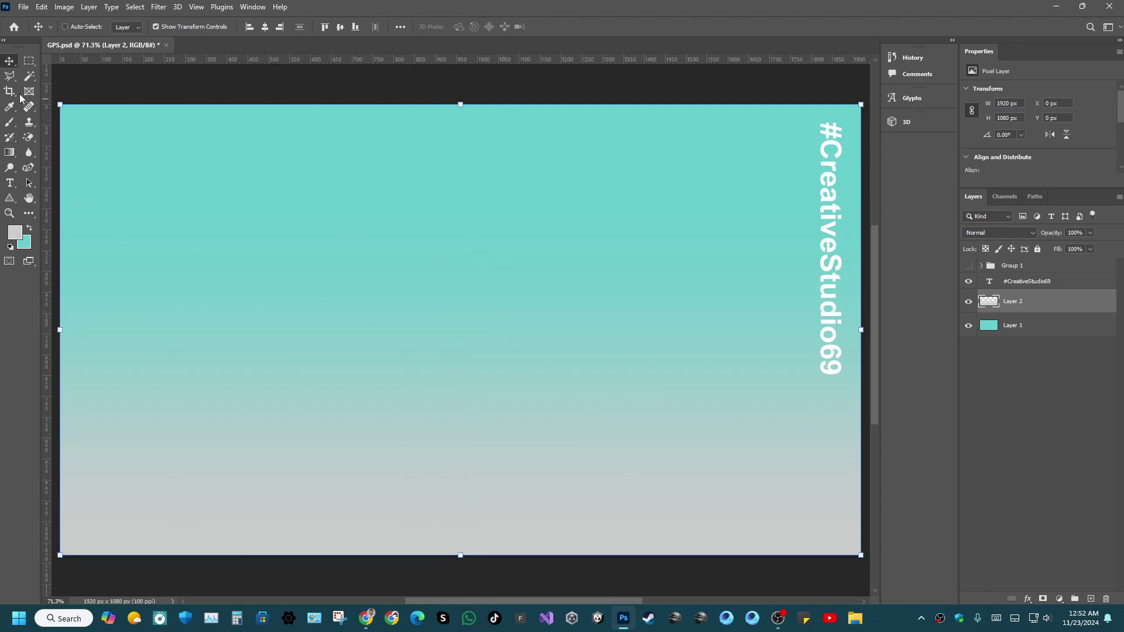
Clear the canvas selection, make Group 1 visible again and save the document.
left_click(29, 60)
key("ctrl+a")
left_click(549, 300)
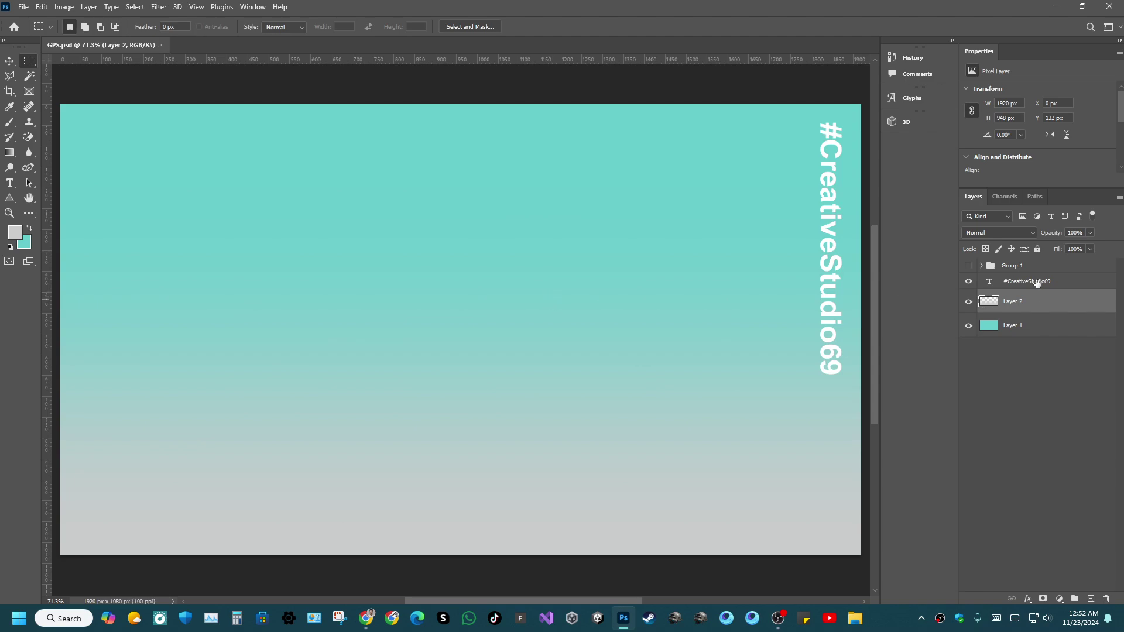
left_click(968, 266)
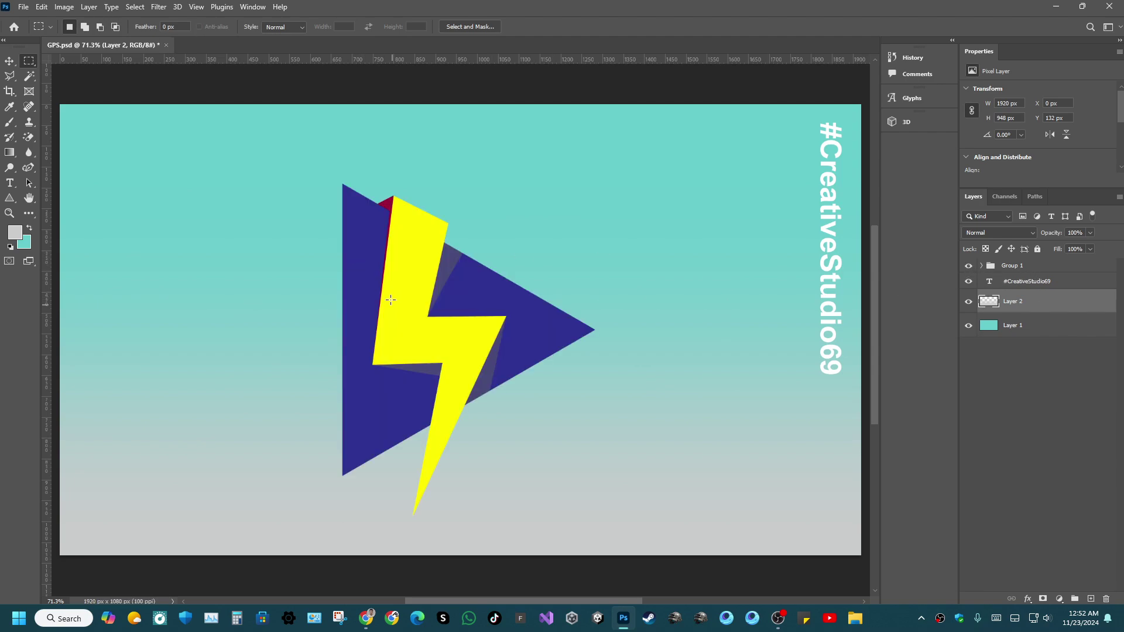
key("ctrl+s")
Add the horizontal text "Creative Studio" above the lightning bolt logo and commit it.
left_click(10, 183)
left_click(376, 142)
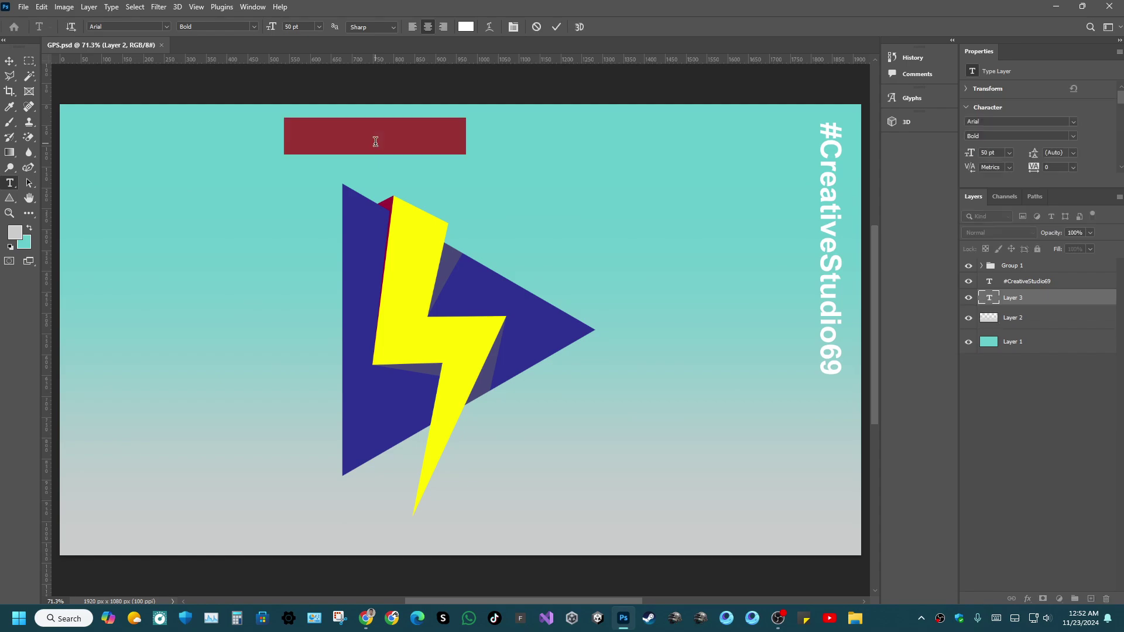
type("Crea")
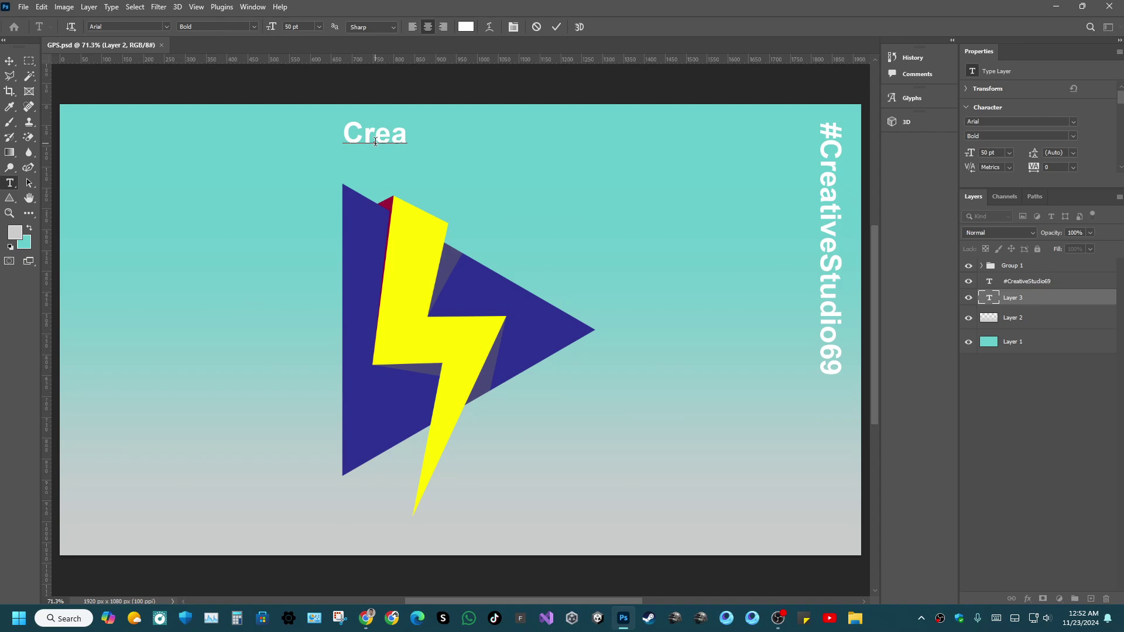
type("tiv")
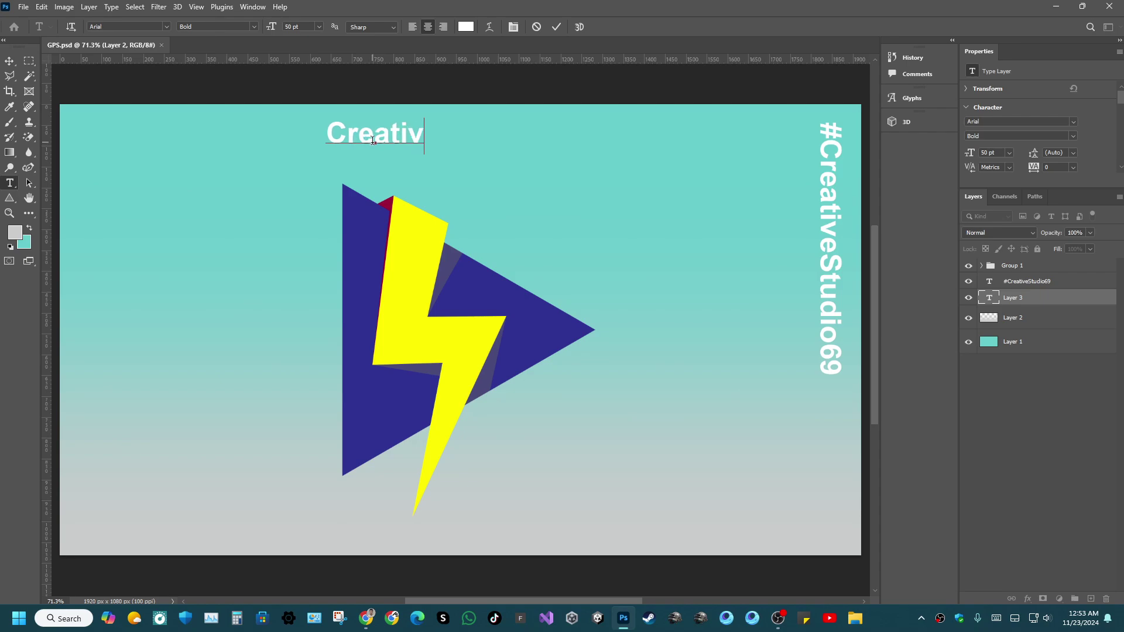
type("e S")
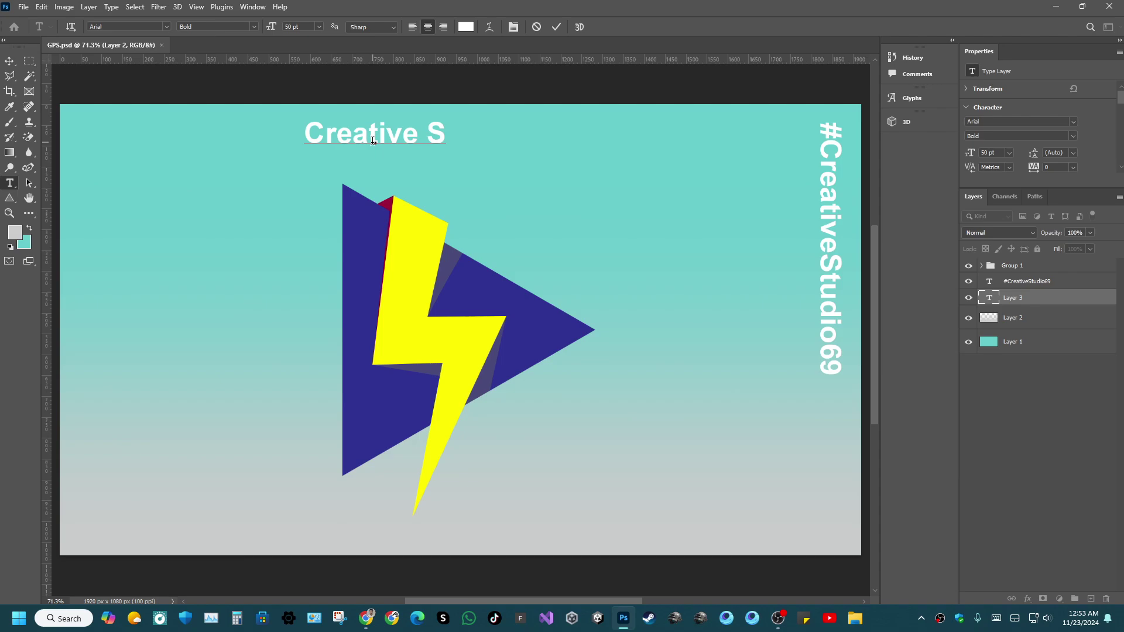
type("tudio")
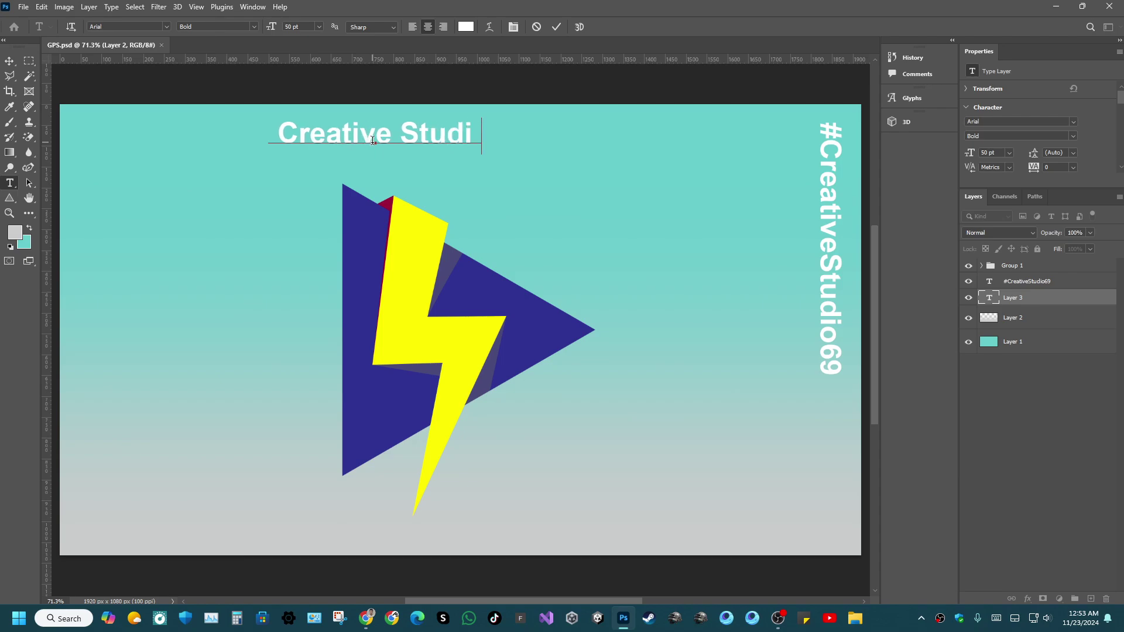
key("ctrl+a")
left_click(556, 27)
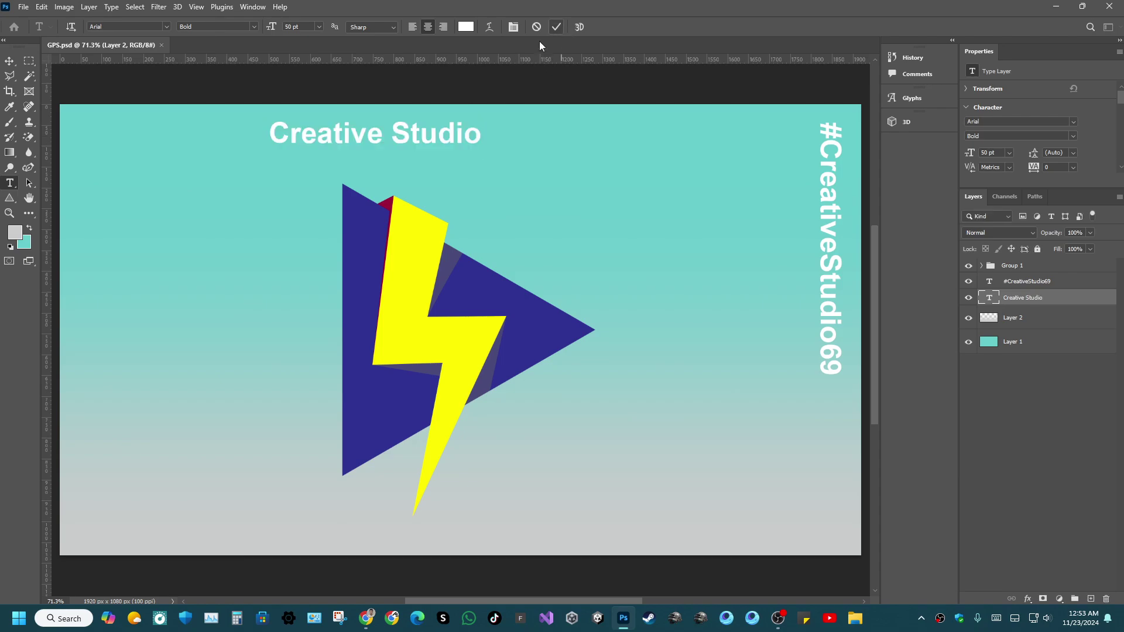
Move the "Creative Studio" text over the middle of the triangle and place its layer at the top inside Group 1.
left_click(9, 61)
left_click_drag(410, 141, 482, 328)
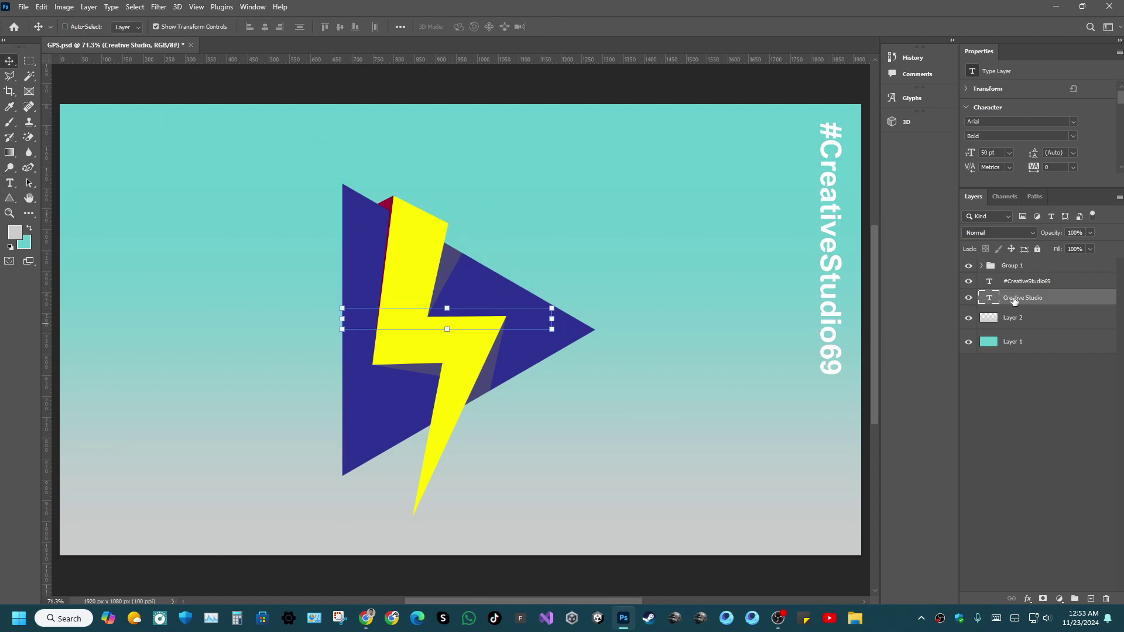
left_click_drag(1012, 298, 1006, 265)
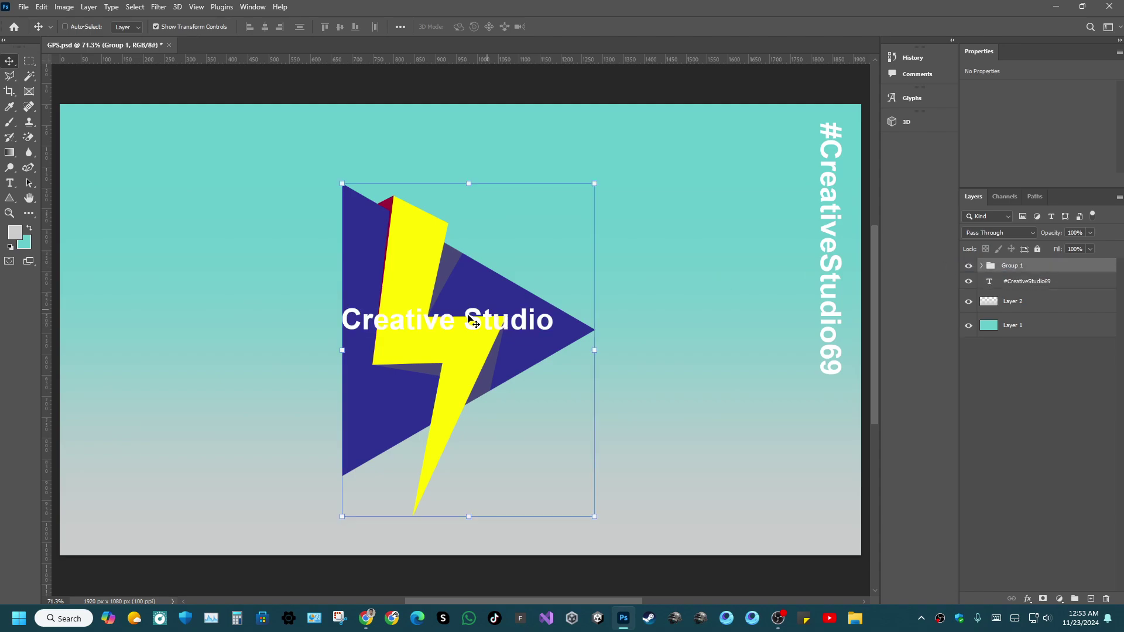
left_click(982, 266)
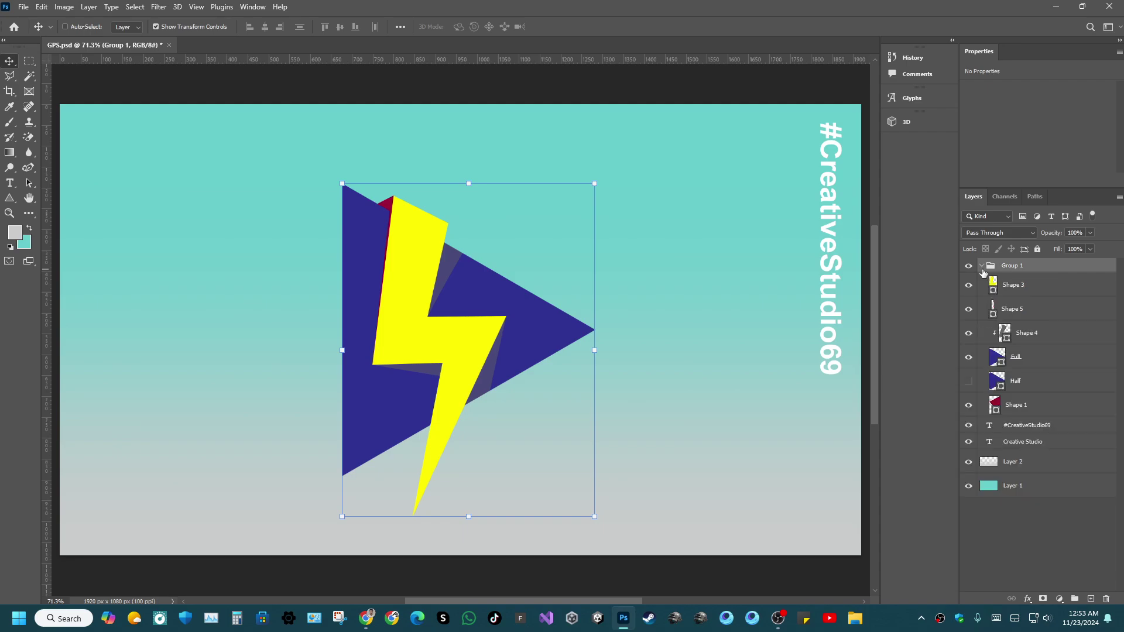
left_click(1028, 428)
left_click_drag(1022, 443, 988, 271)
Position the "Creative Studio" text just below the tip of the lightning bolt.
left_click_drag(487, 332, 490, 344)
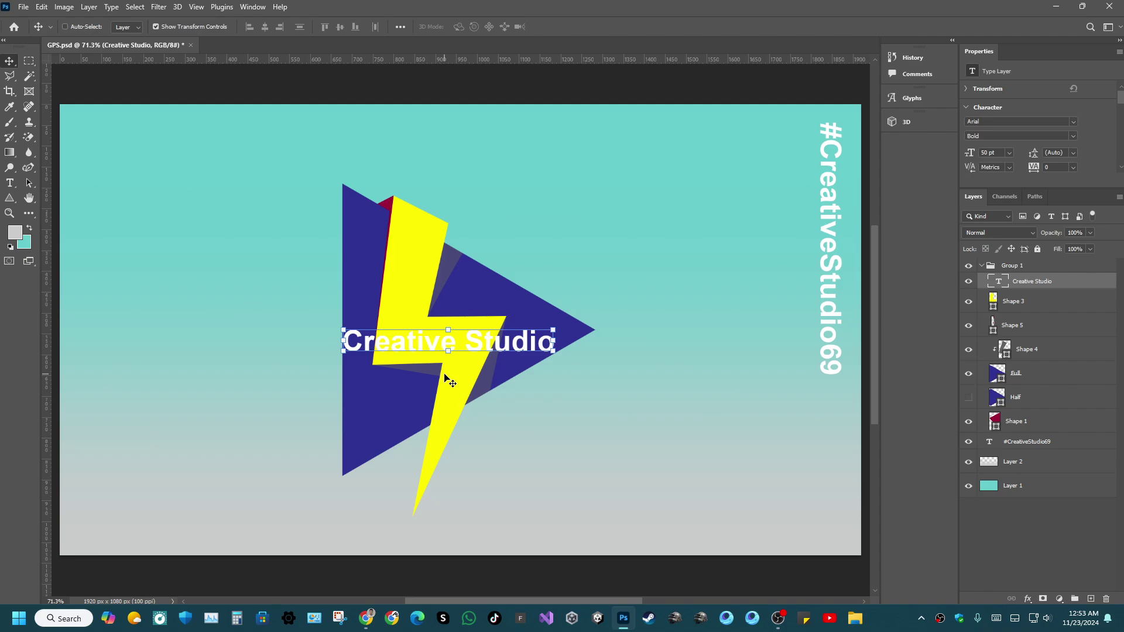
left_click_drag(477, 346, 469, 532)
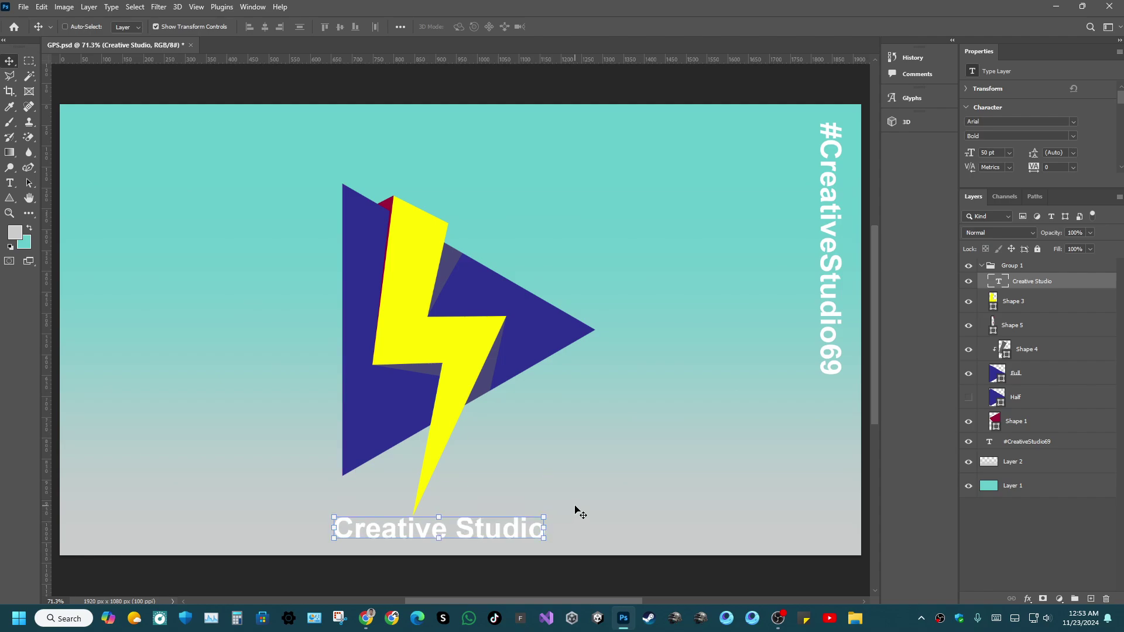
key("Down")
key("Down")
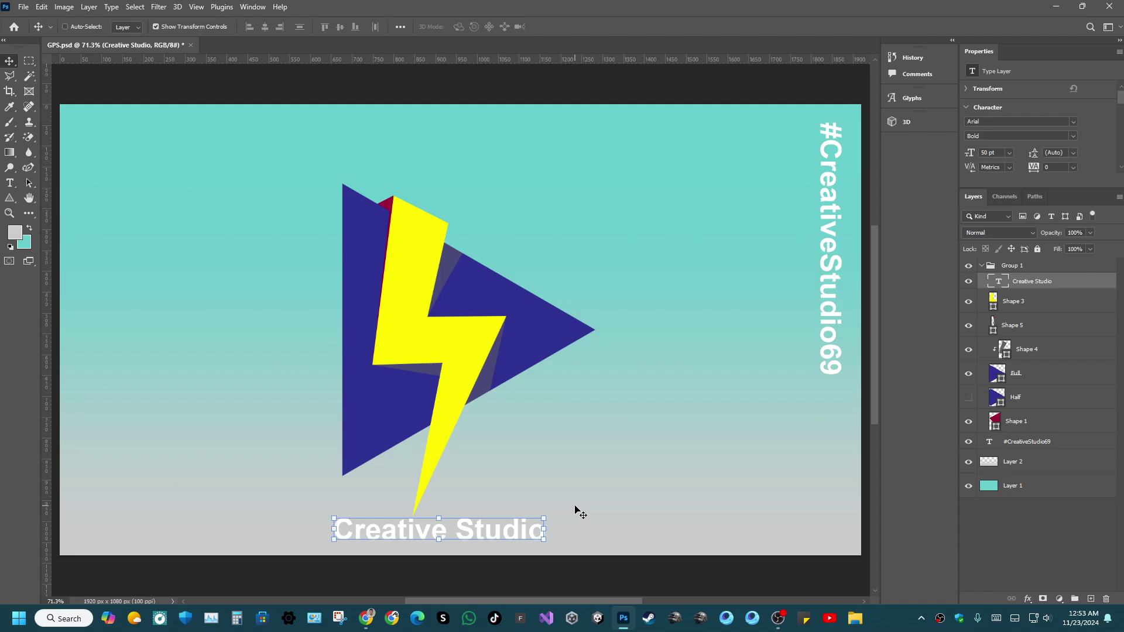
Collapse Group 1 and move the whole group up about 150 px, close to the canvas's upper edge.
left_click(986, 266)
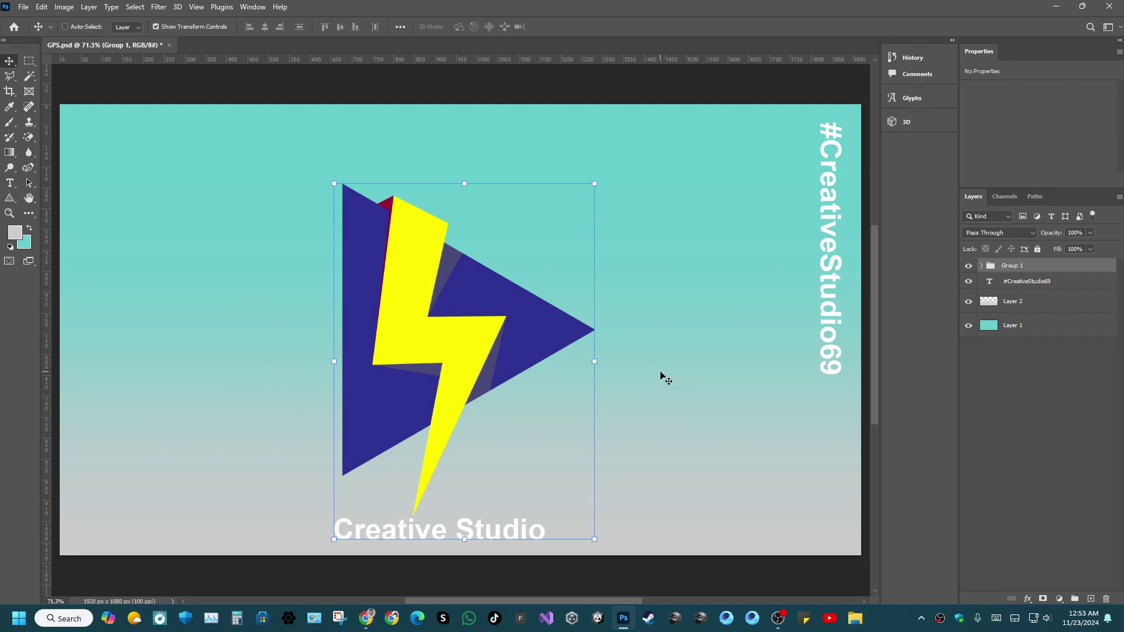
key("shift+Up")
key("shift+Up")
key("shift+Up")
key("shift+Up")
key("shift+Up")
key("shift+Up")
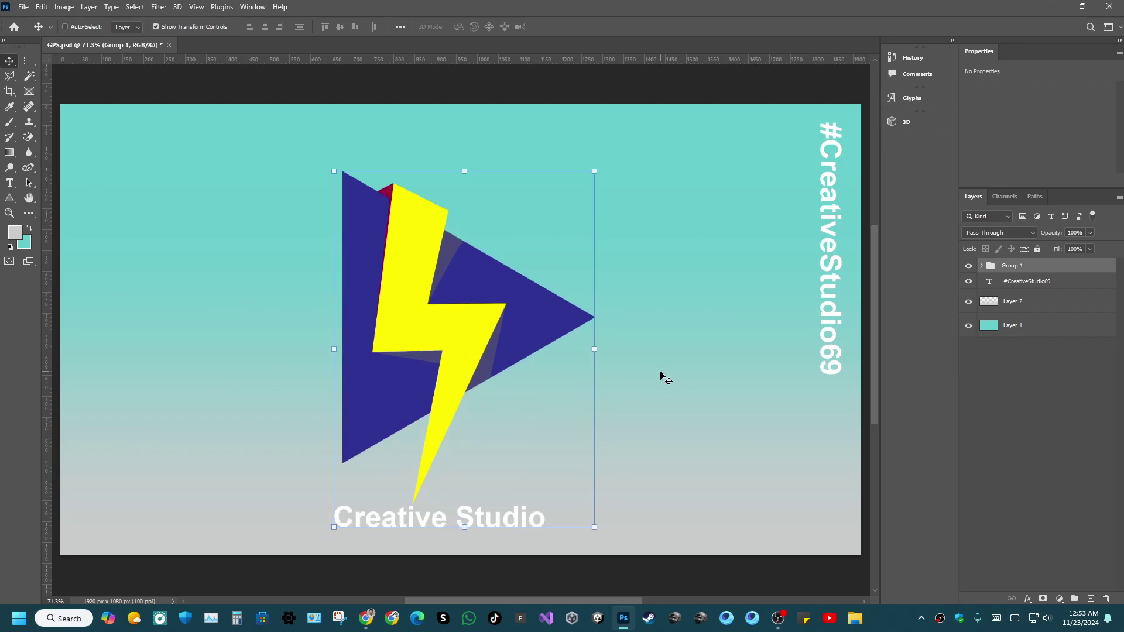
key("shift+Up")
key("shift+Up")
key("shift+Up")
key("shift+Up")
key("shift+Up")
key("shift+Up")
key("shift+Up")
key("shift+Up")
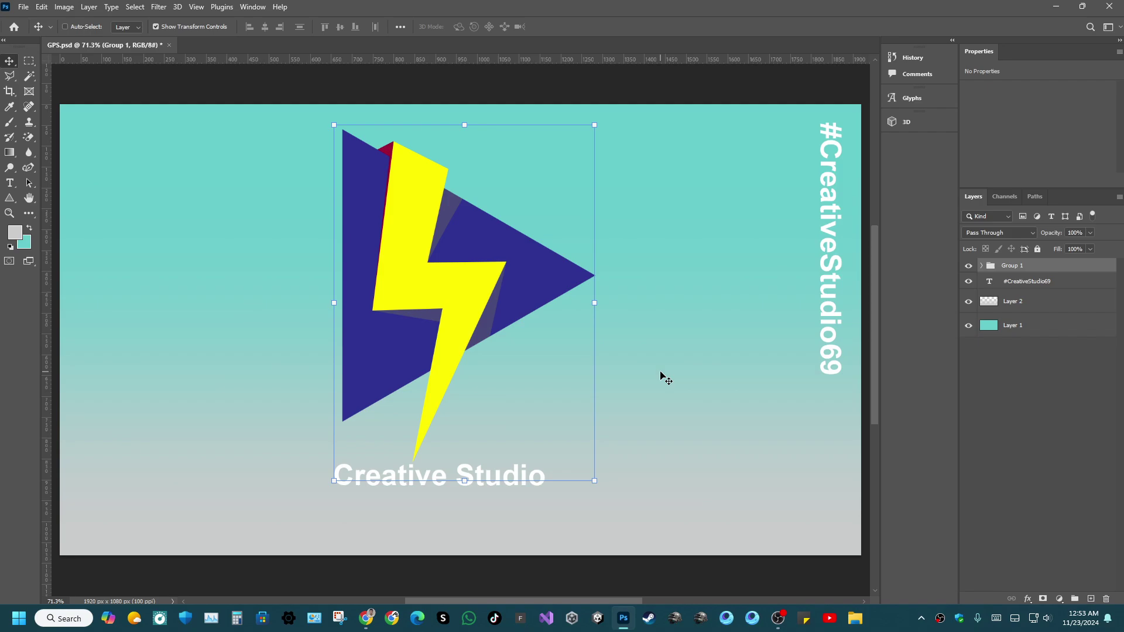
key("shift+Up")
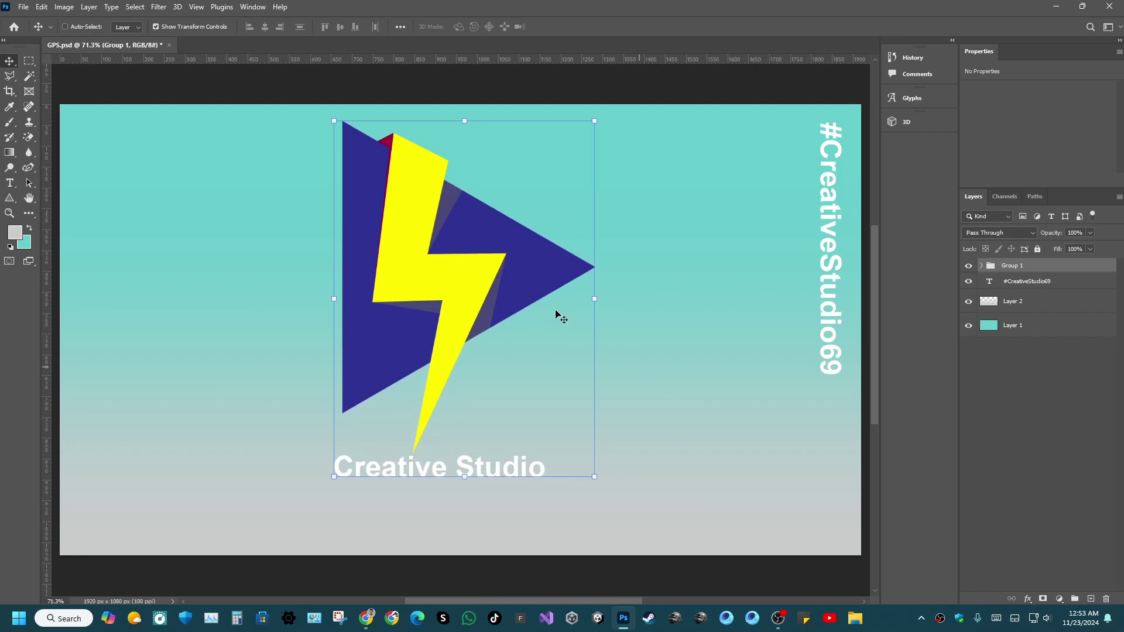
Select the Full triangle layer in Group 1 and place vertical guides at the triangle's left edge and right tip.
left_click(29, 60)
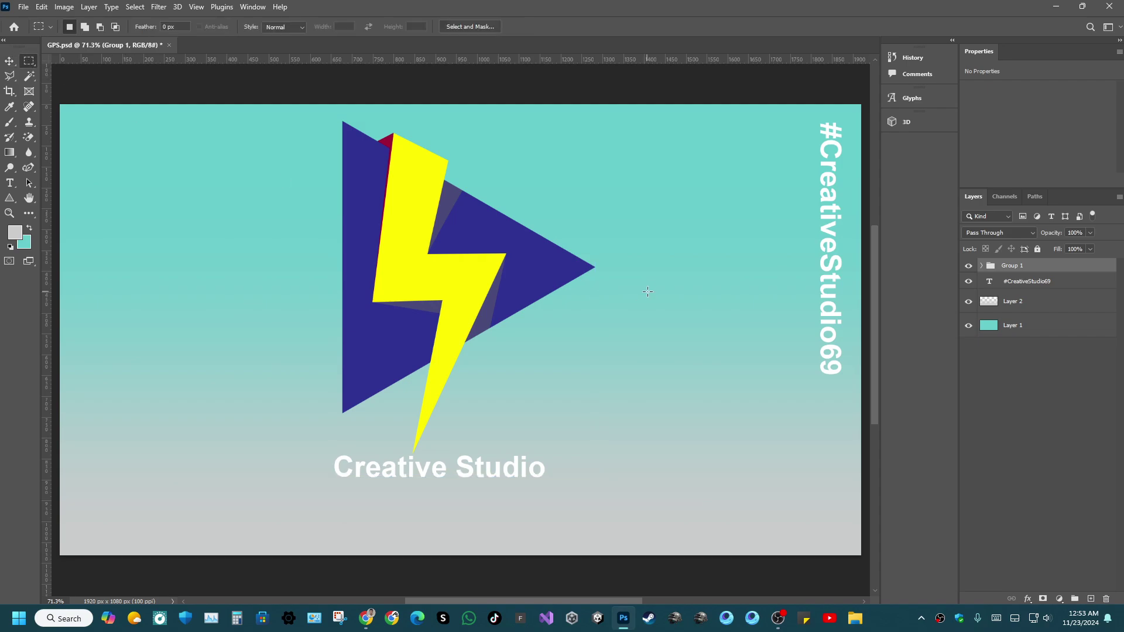
left_click(983, 265)
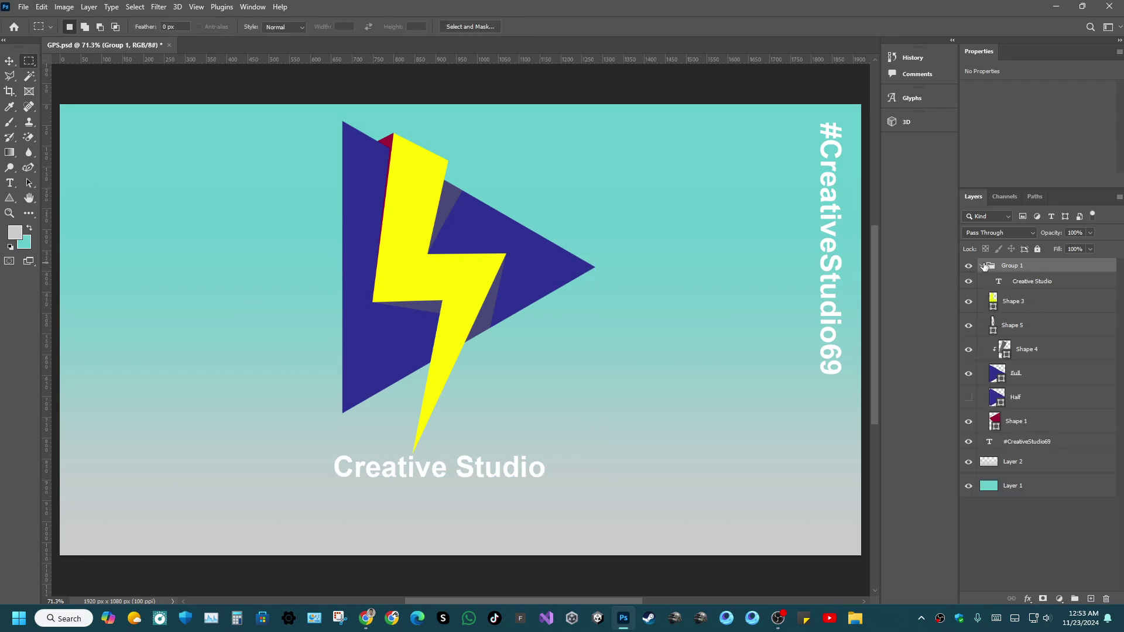
left_click(1020, 284)
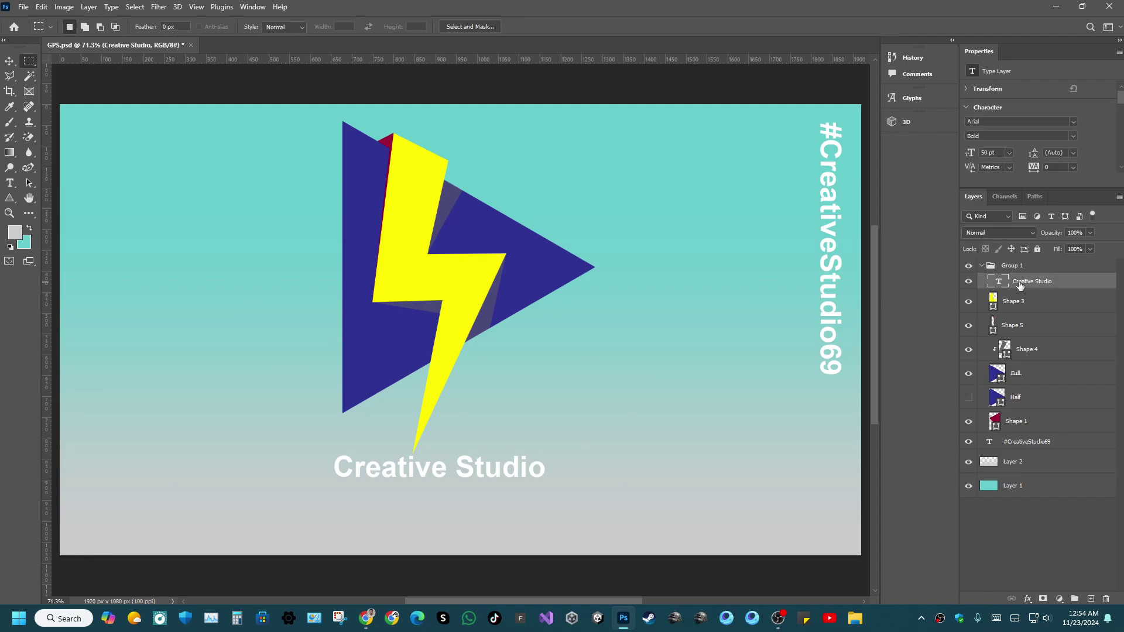
left_click(1024, 381)
left_click(9, 61)
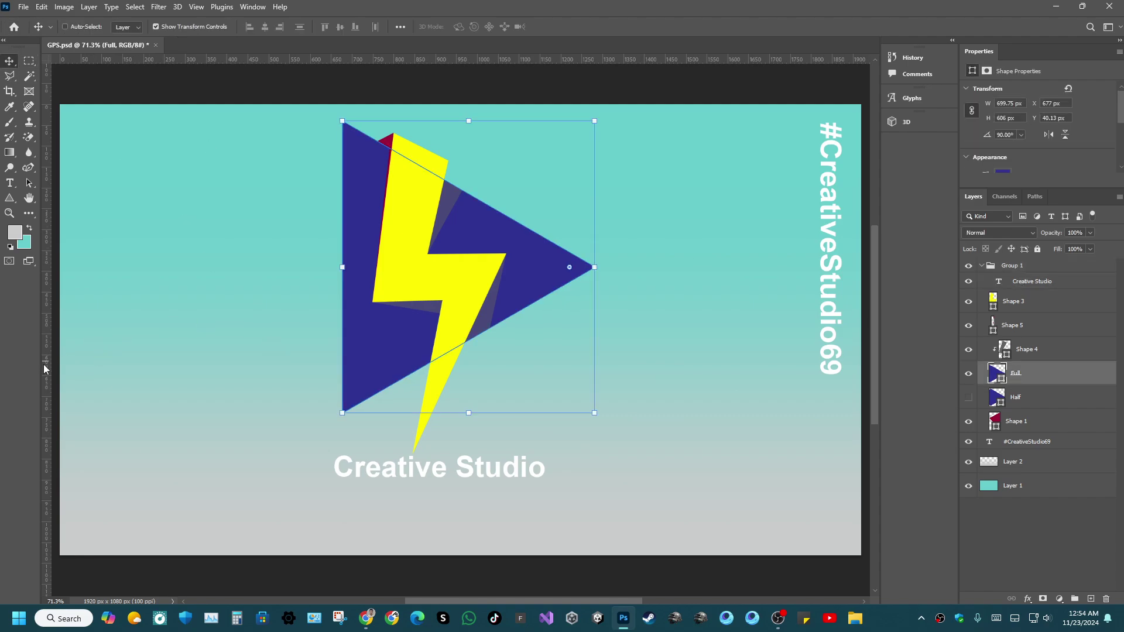
left_click_drag(44, 369, 342, 370)
left_click_drag(45, 412, 595, 419)
Set the "Creative Studio" text's font size to 60 pt and commit the change.
left_click(1031, 282)
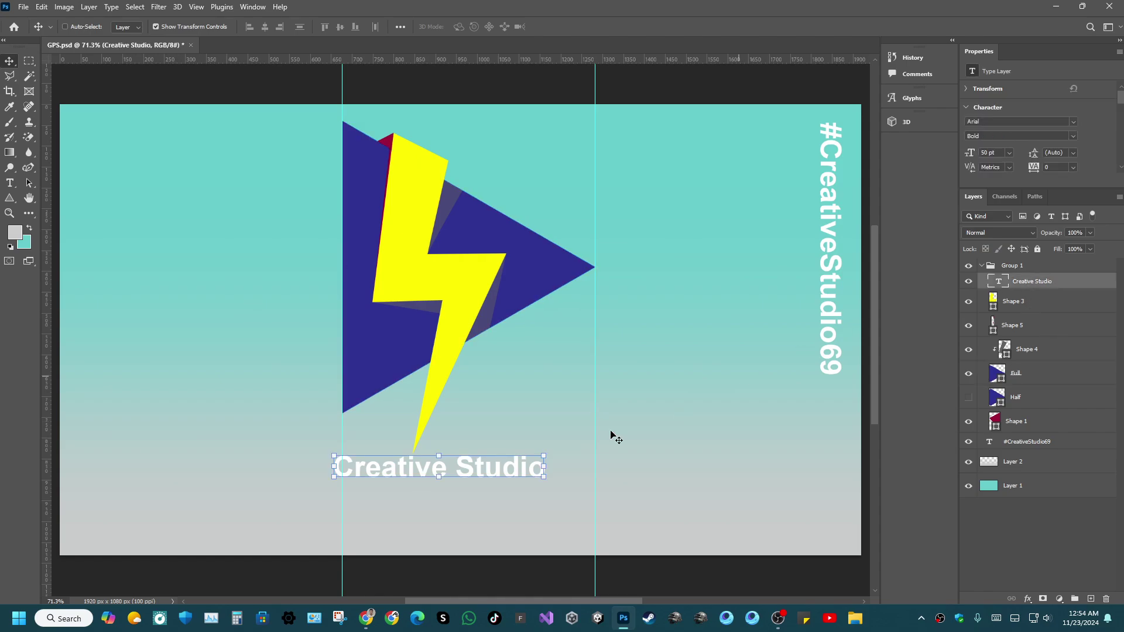
double_click(465, 471)
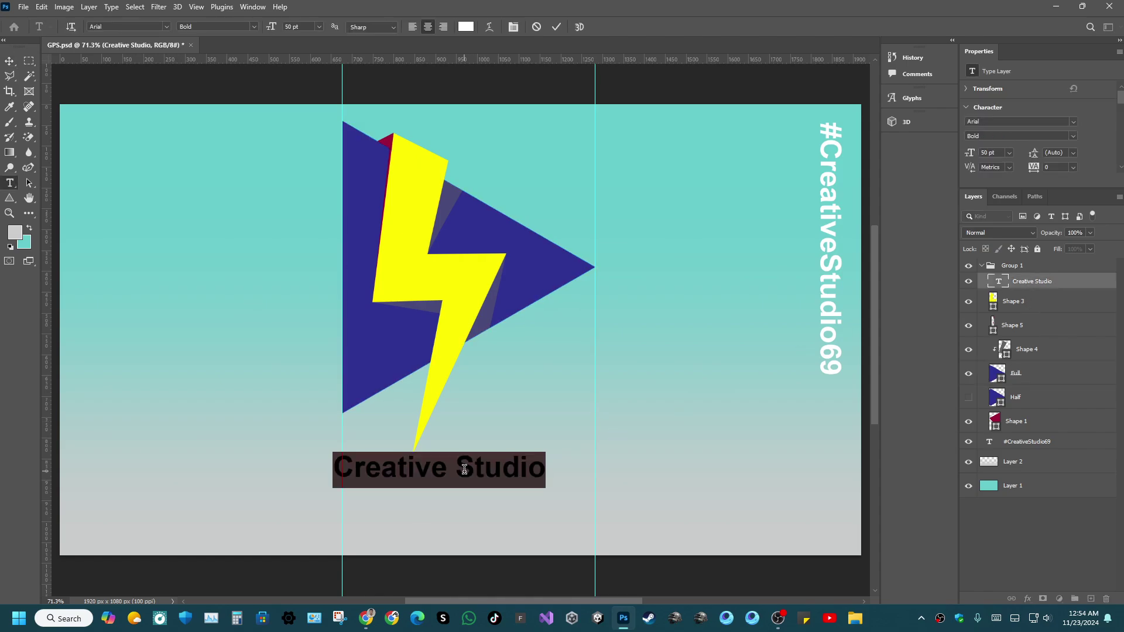
left_click(310, 25)
type("60")
key("Return")
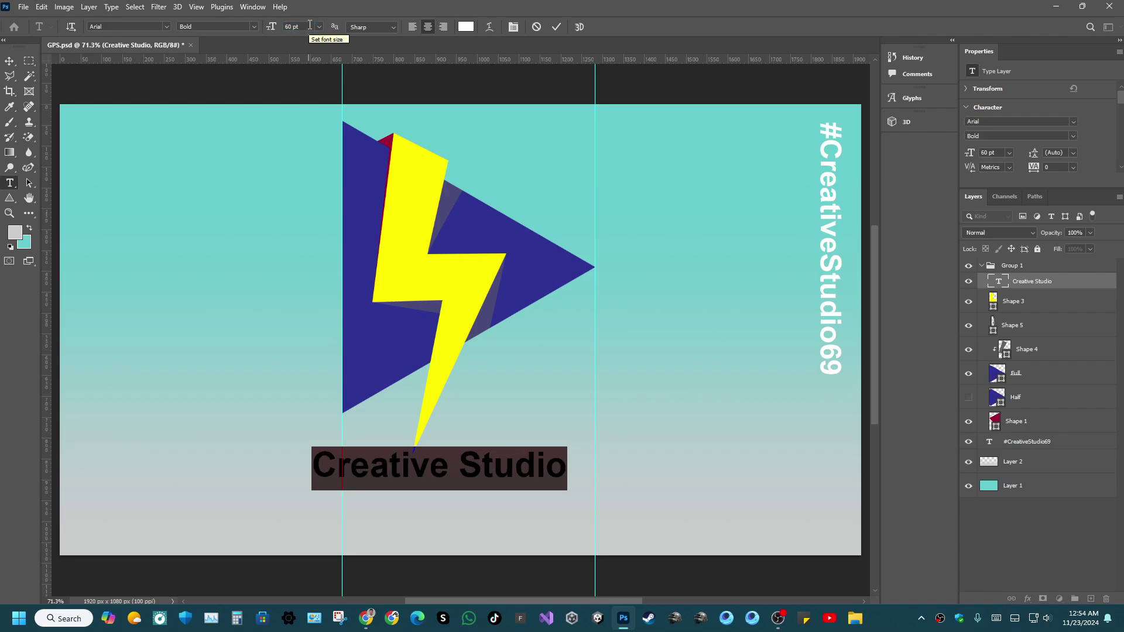
left_click(556, 26)
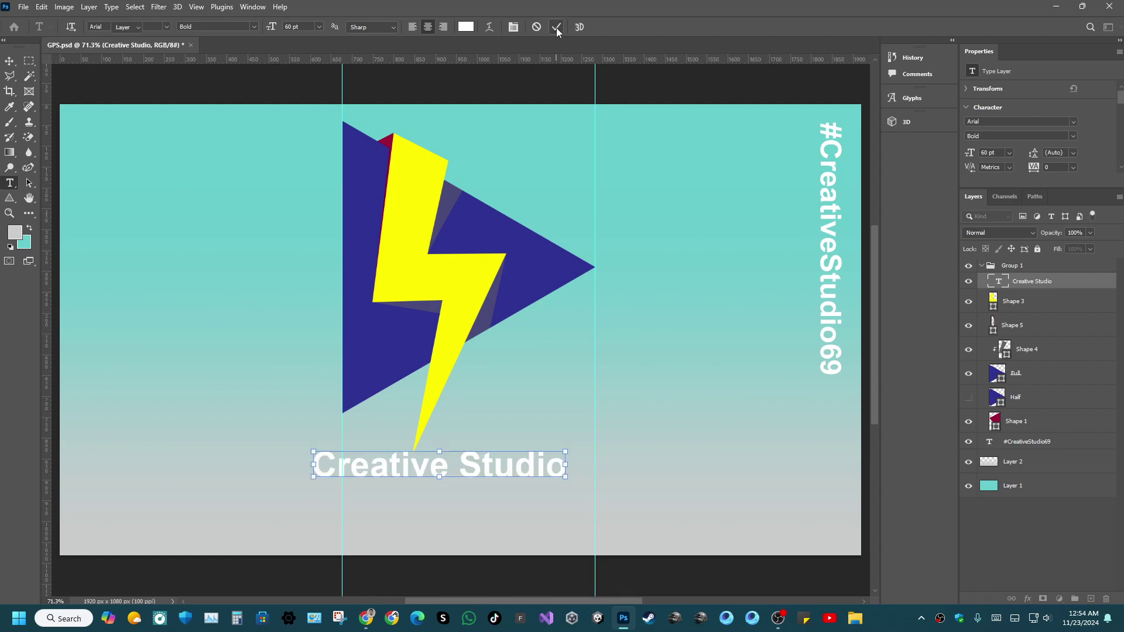
Try several fonts on the "Creative Studio" text, set it to Berlin Sans FB Demi Bold and commit the edit.
key("v")
double_click(463, 472)
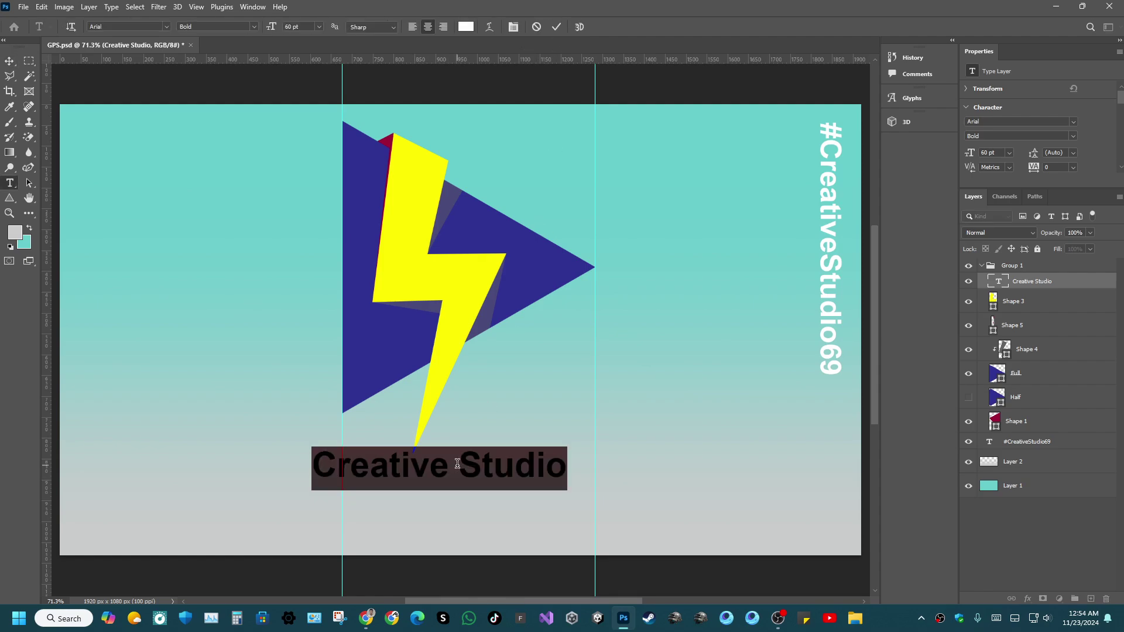
left_click(167, 27)
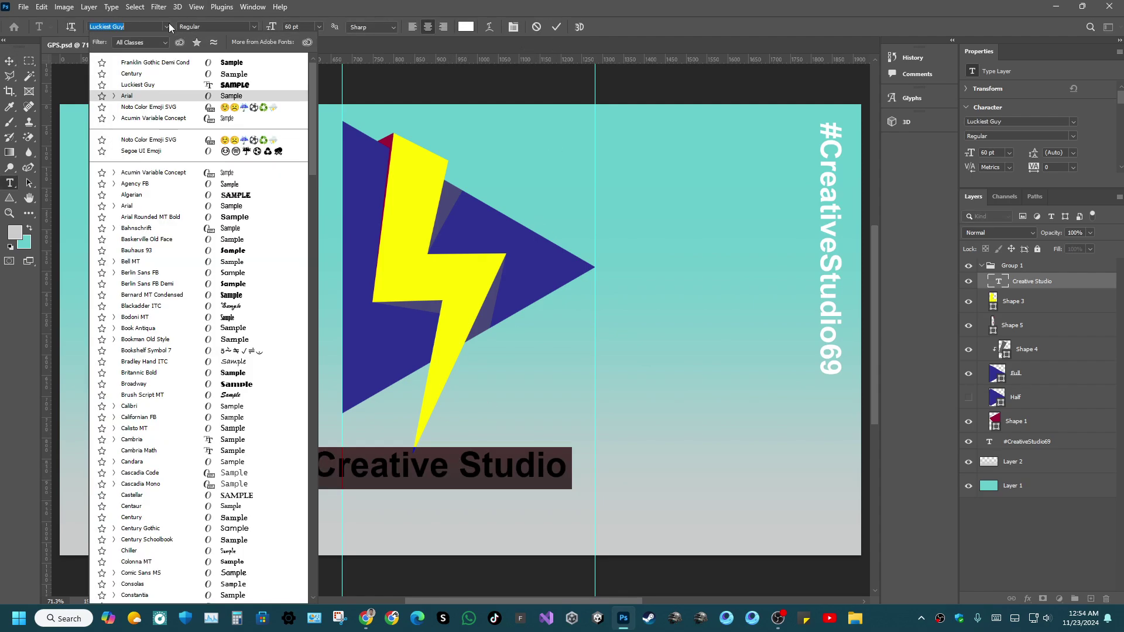
left_click(154, 63)
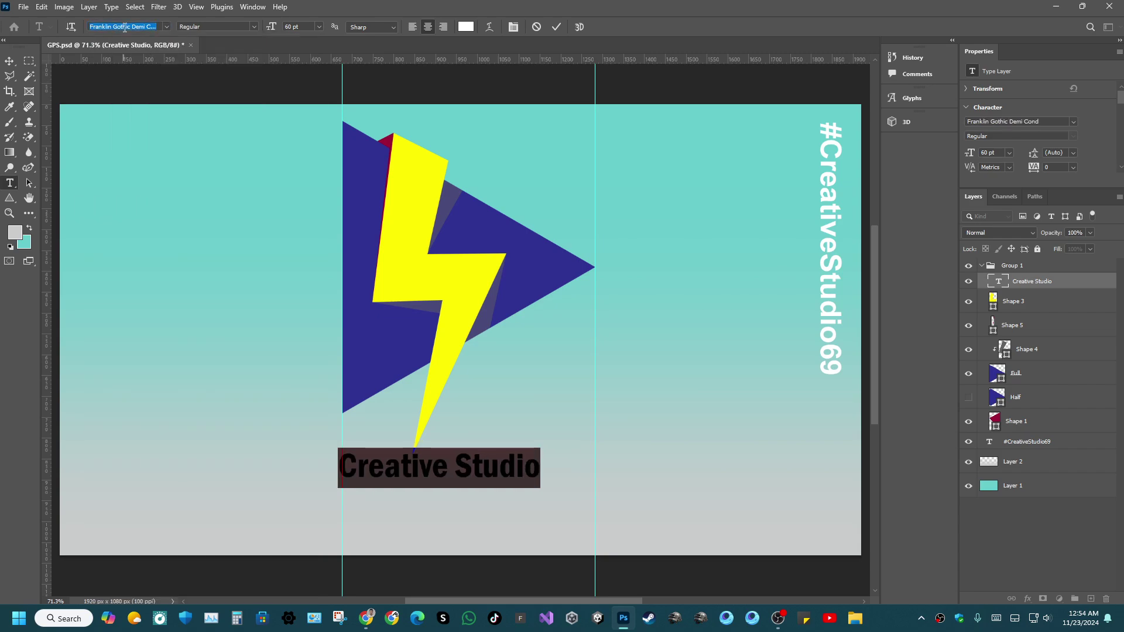
type("Luck")
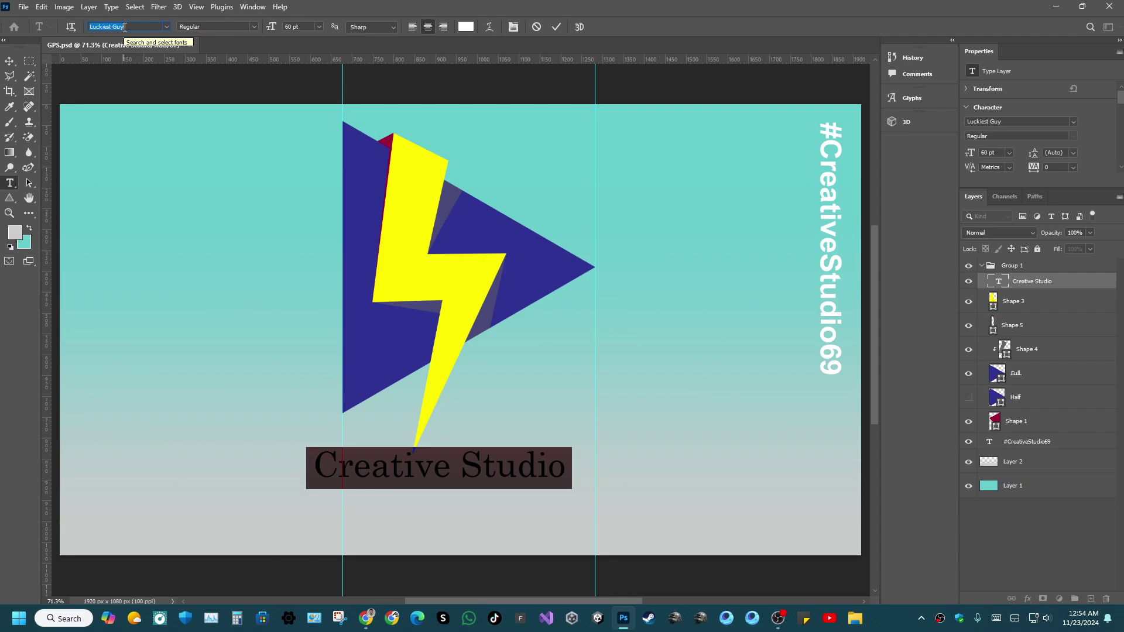
type("No")
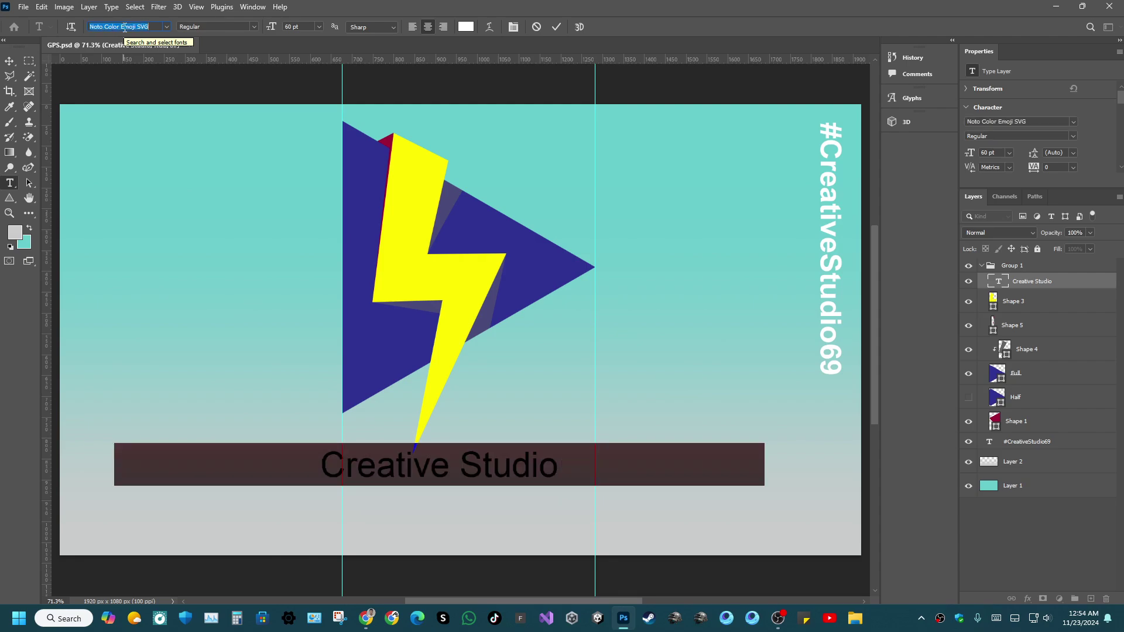
type("A")
scroll(124, 27, "up", 3)
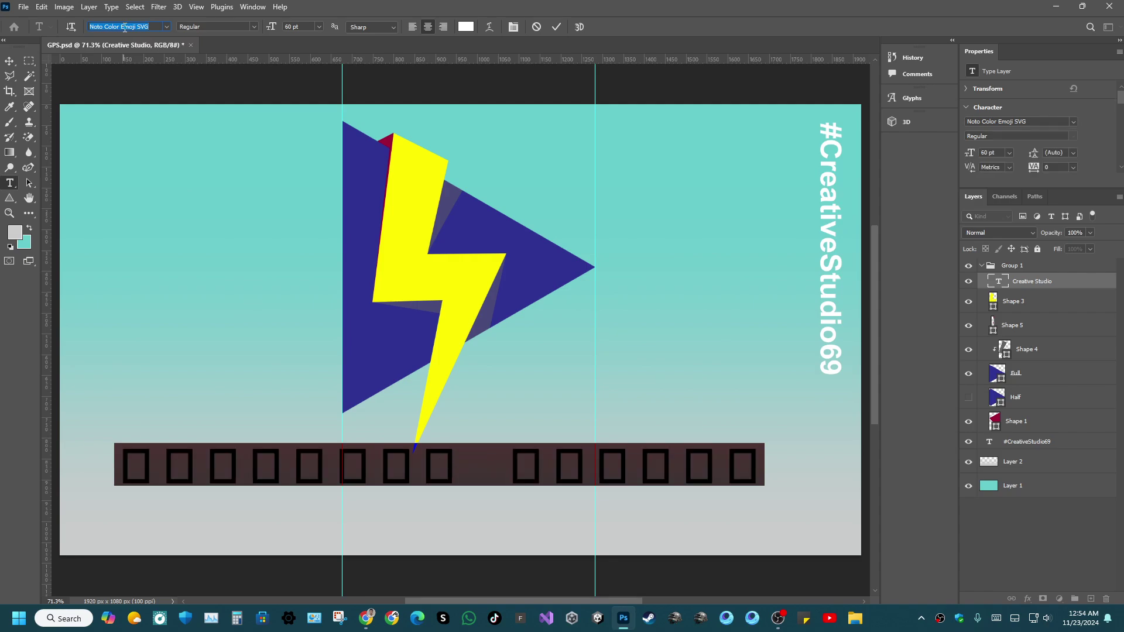
scroll(124, 27, "down", 4)
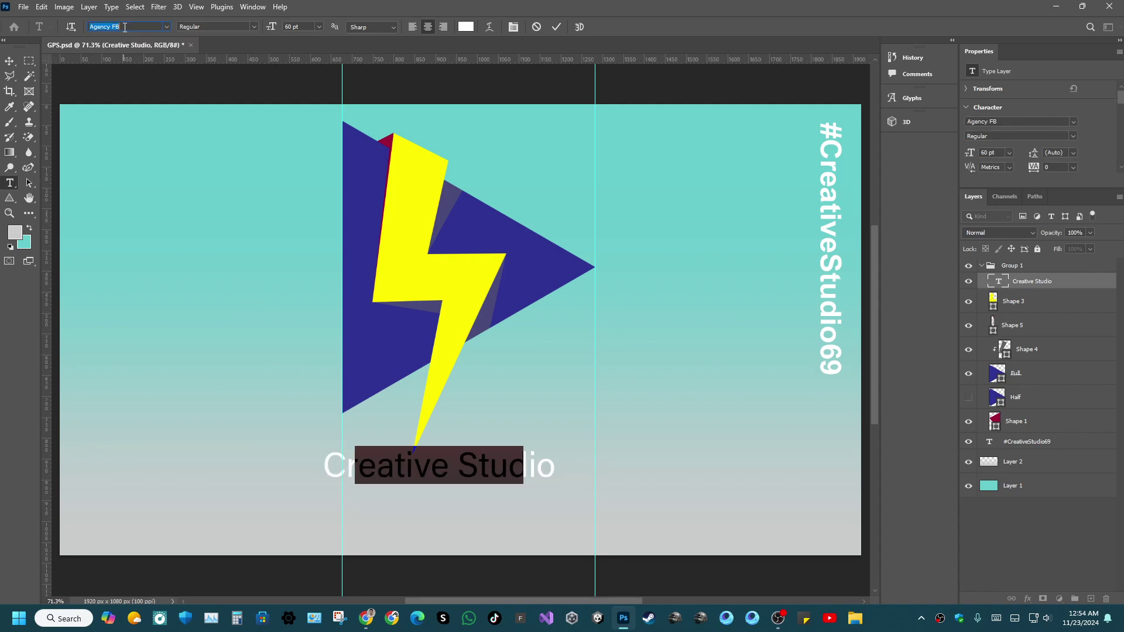
scroll(124, 27, "down", 1)
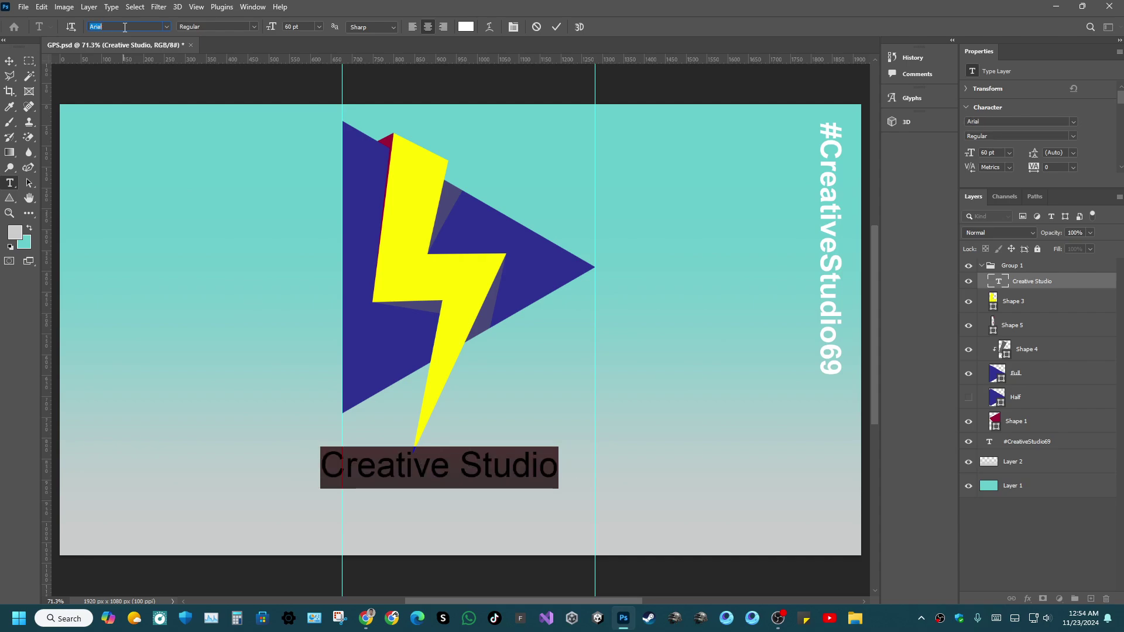
scroll(124, 28, "down", 3)
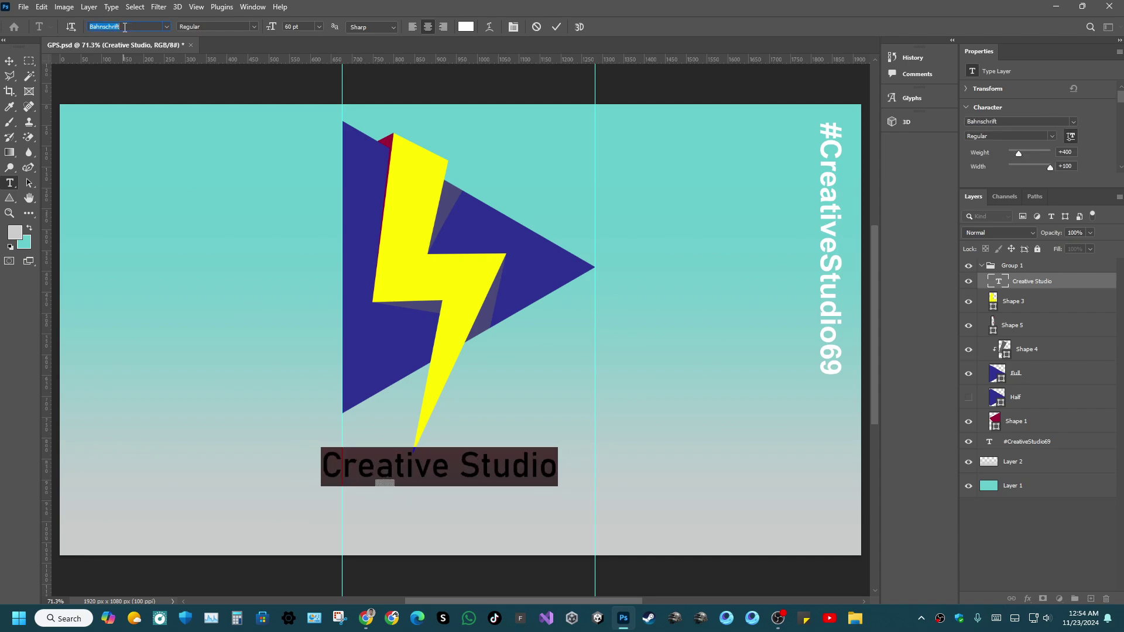
scroll(124, 27, "up", 1)
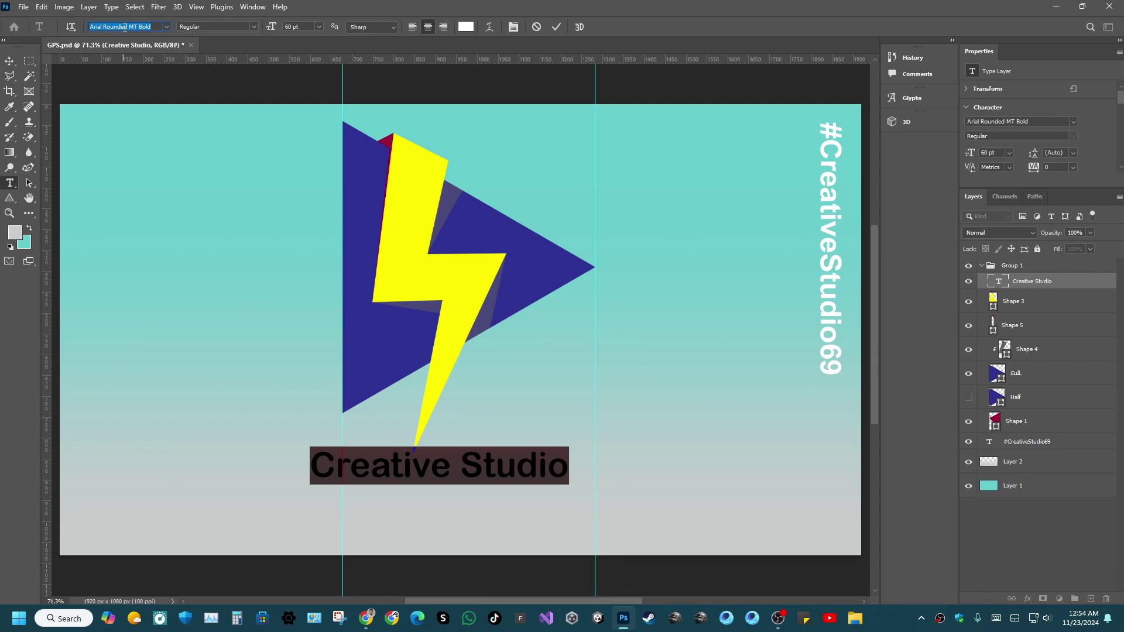
scroll(125, 28, "down", 3)
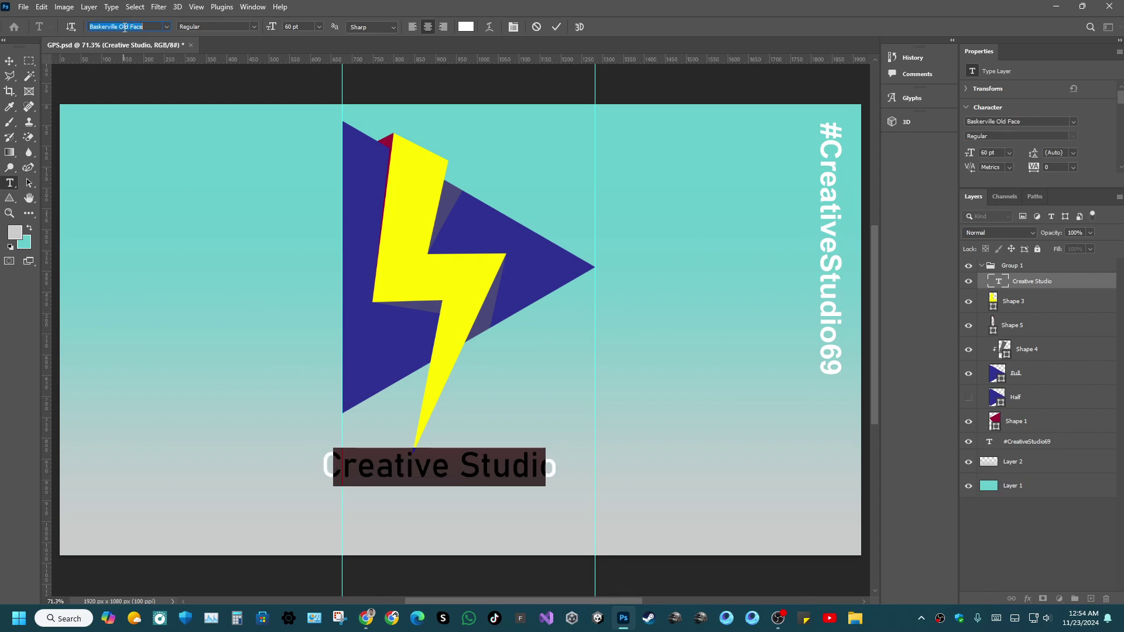
scroll(125, 27, "down", 1)
scroll(124, 27, "down", 1)
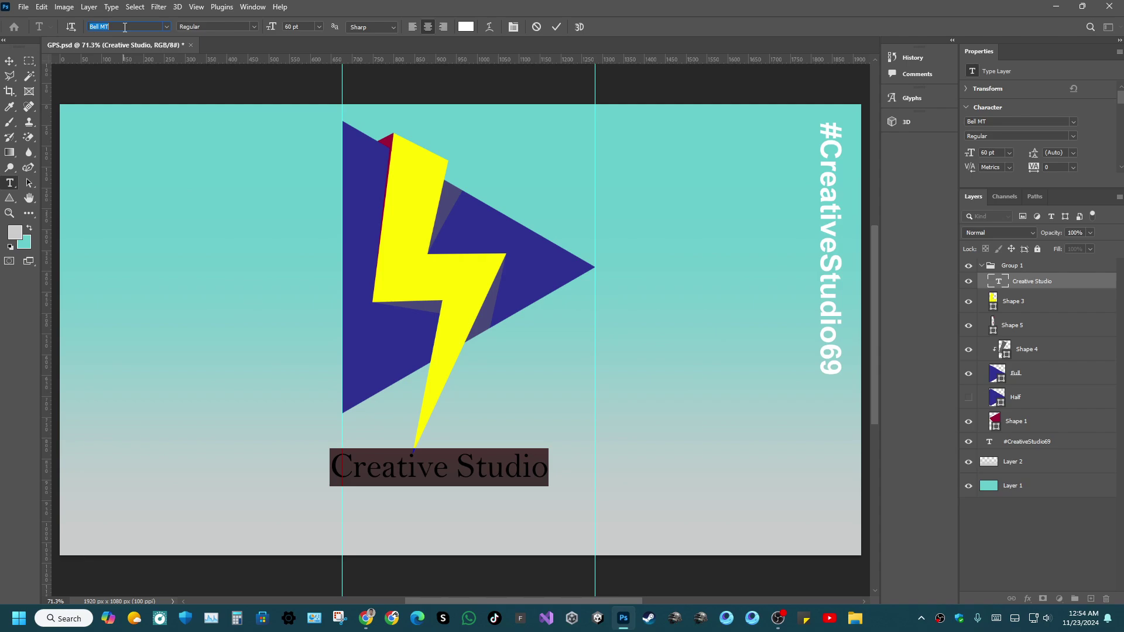
scroll(124, 27, "down", 3)
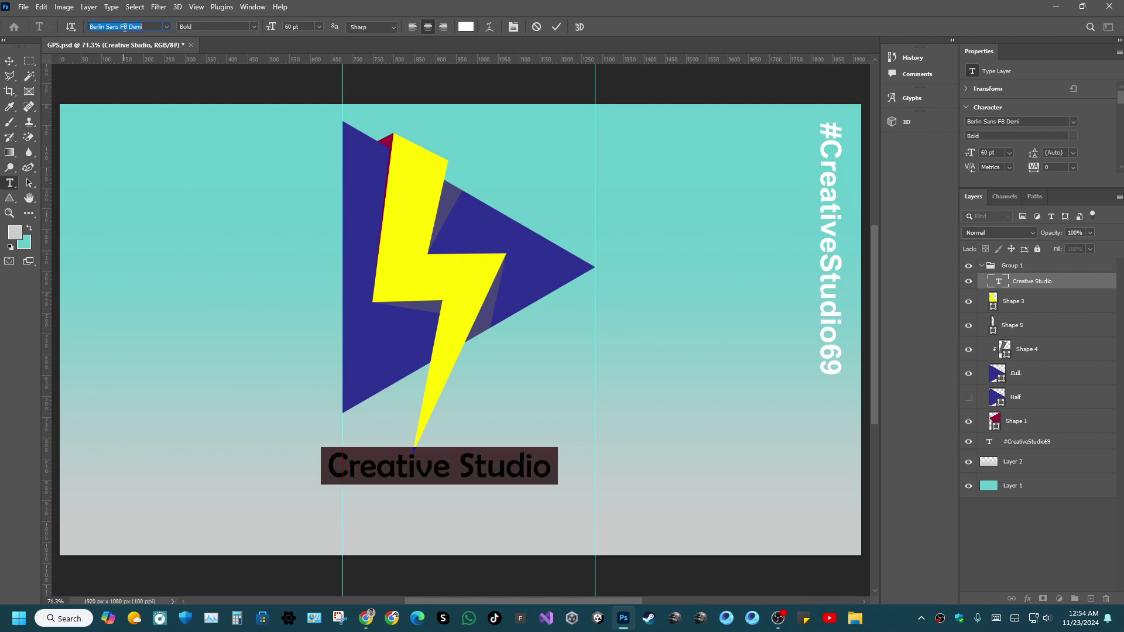
scroll(125, 27, "down", 2)
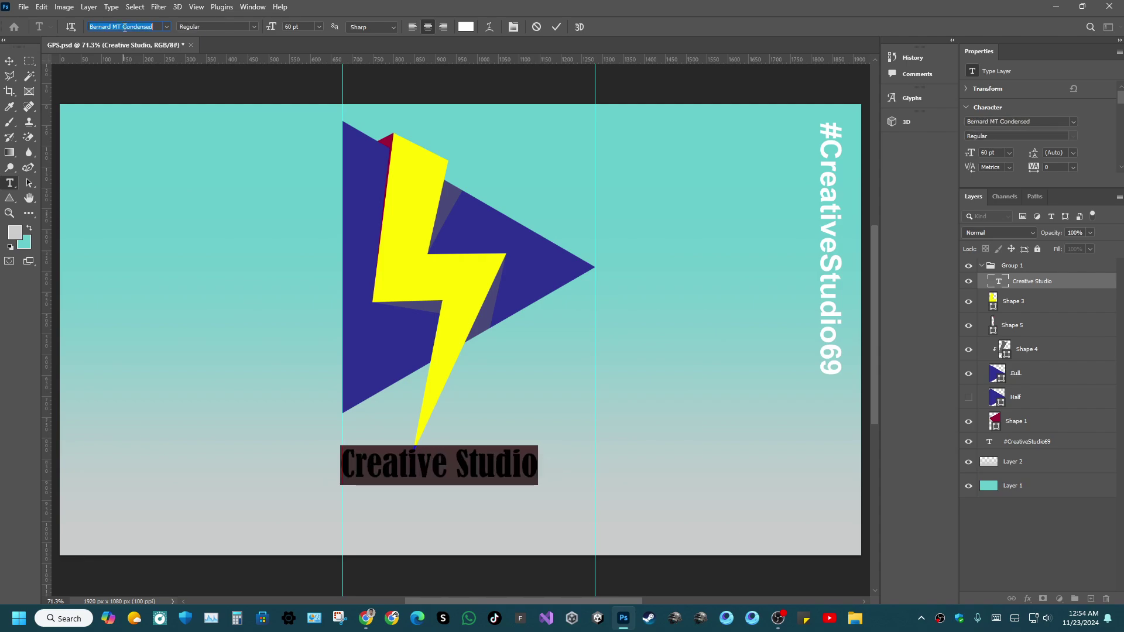
scroll(125, 28, "down", 1)
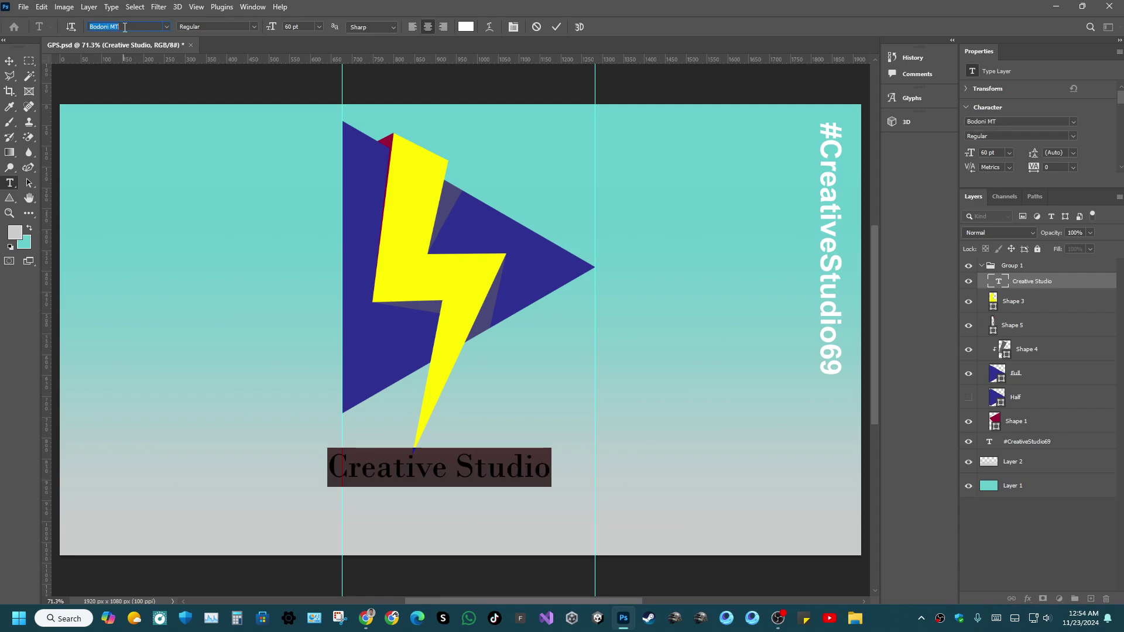
scroll(125, 27, "up", 2)
scroll(125, 28, "up", 1)
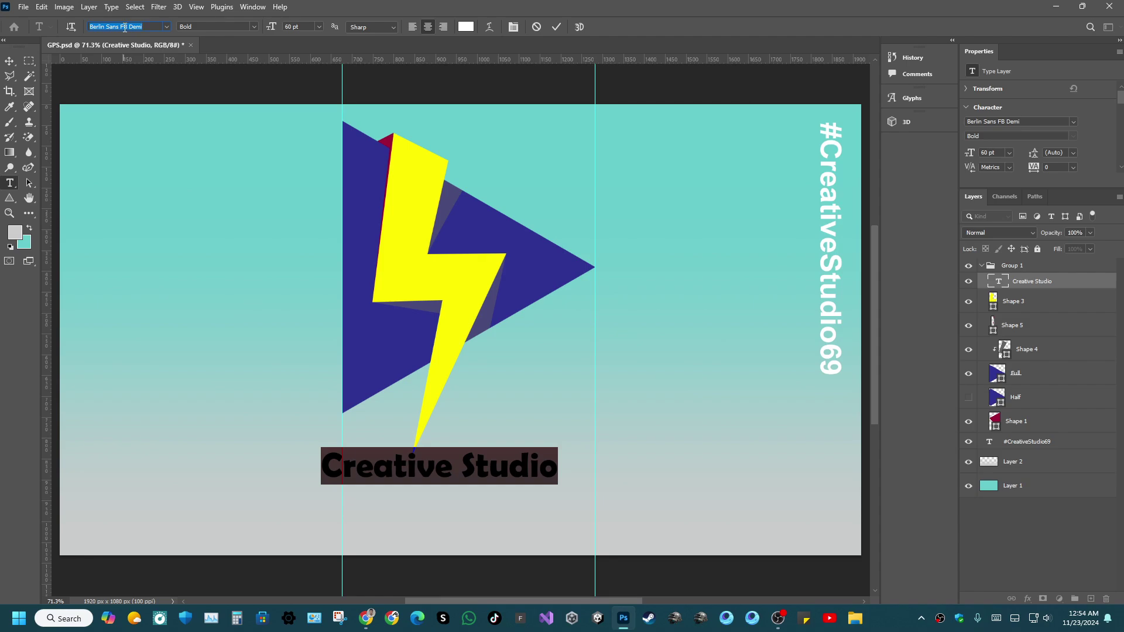
left_click(29, 61)
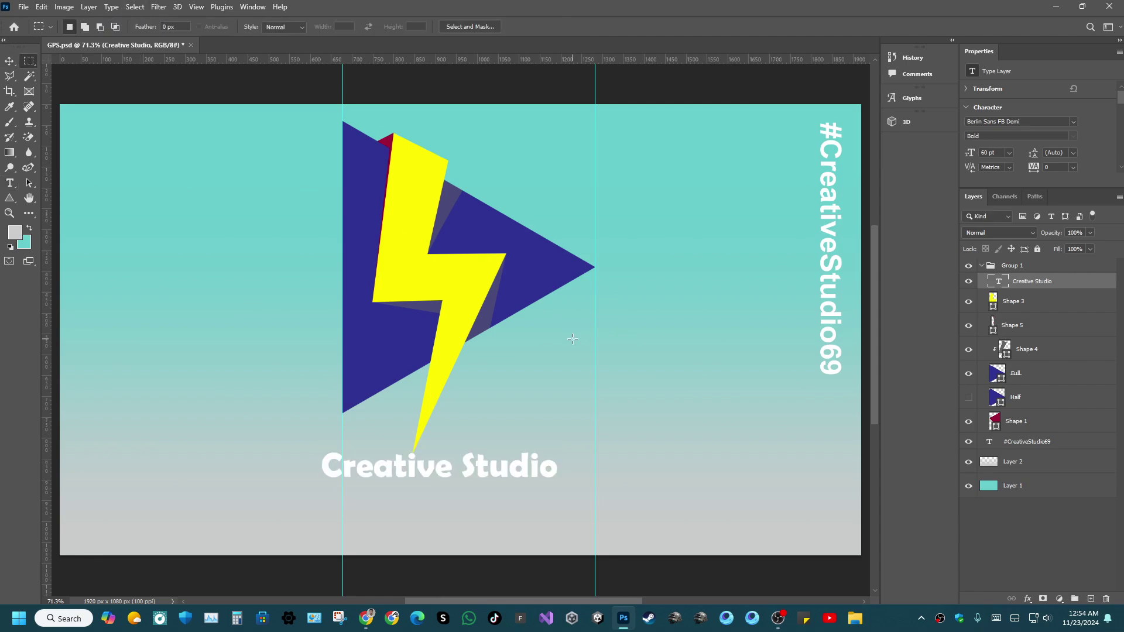
Add a new empty layer above the "Creative Studio" text layer in Group 1.
left_click(10, 61)
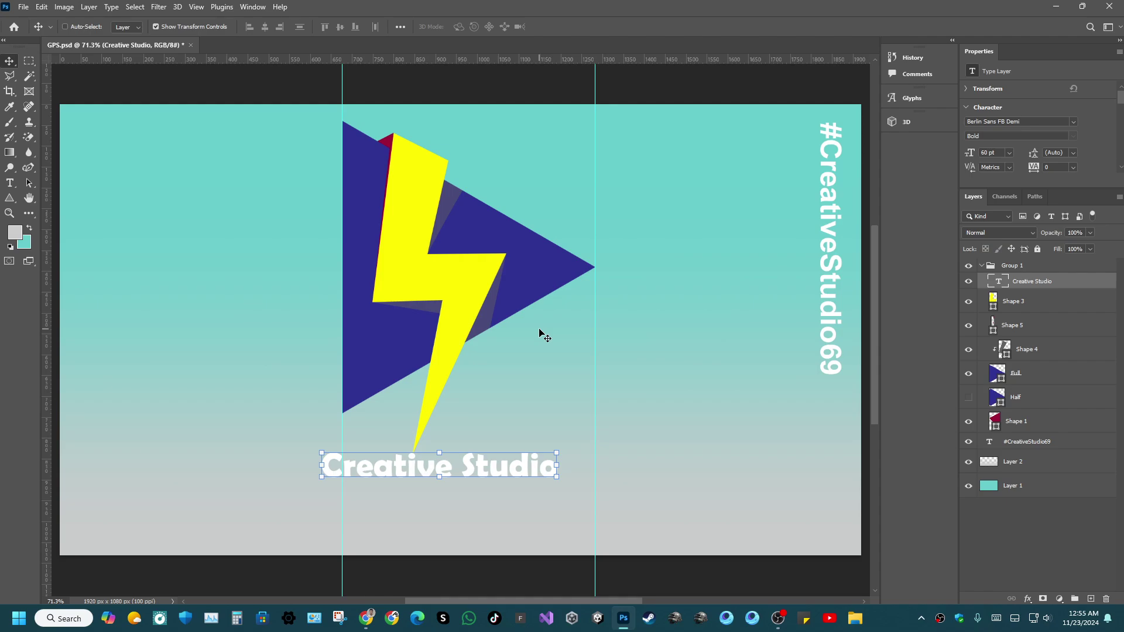
left_click(29, 60)
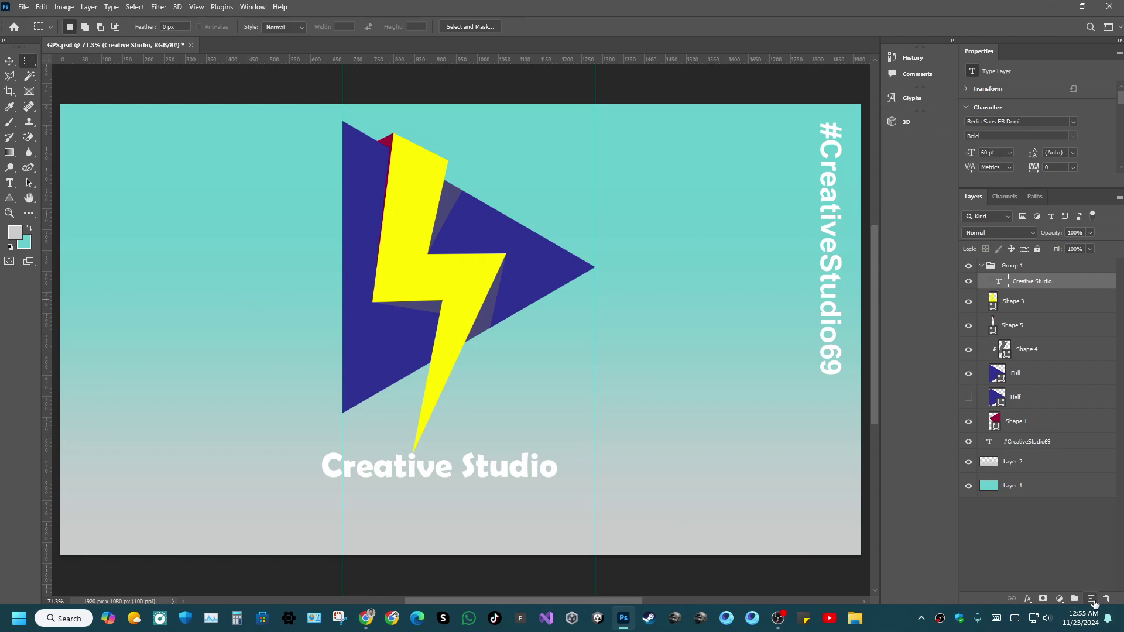
left_click(1091, 599)
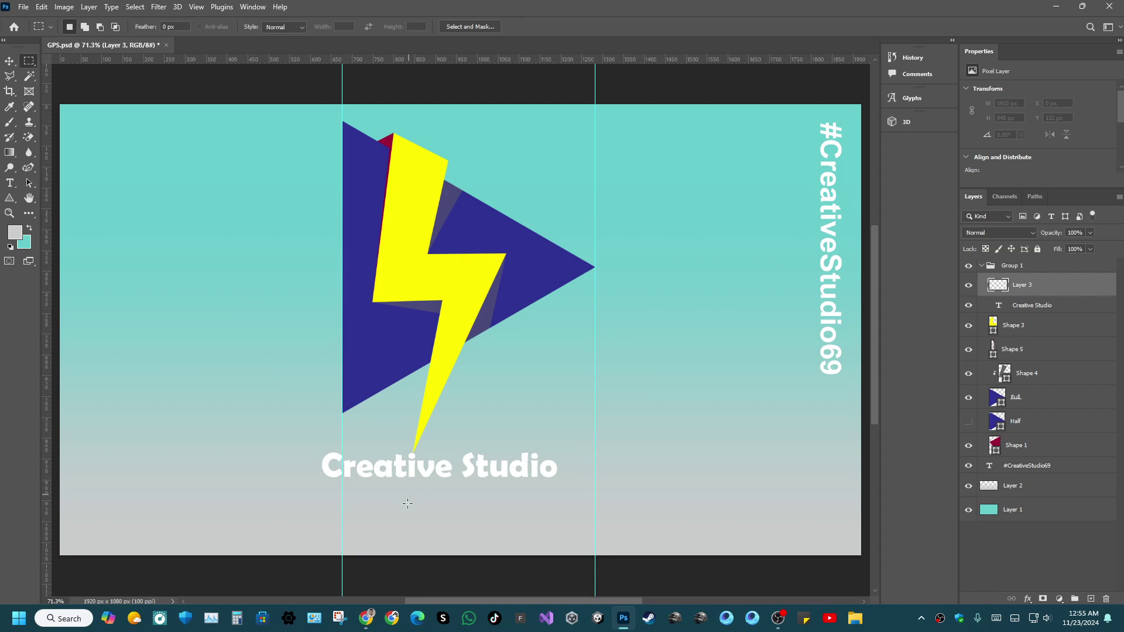
Duplicate the "Creative Studio" text layer and move the copy up about 115 px, over the lower part of the bolt.
left_click_drag(1002, 307, 1004, 309)
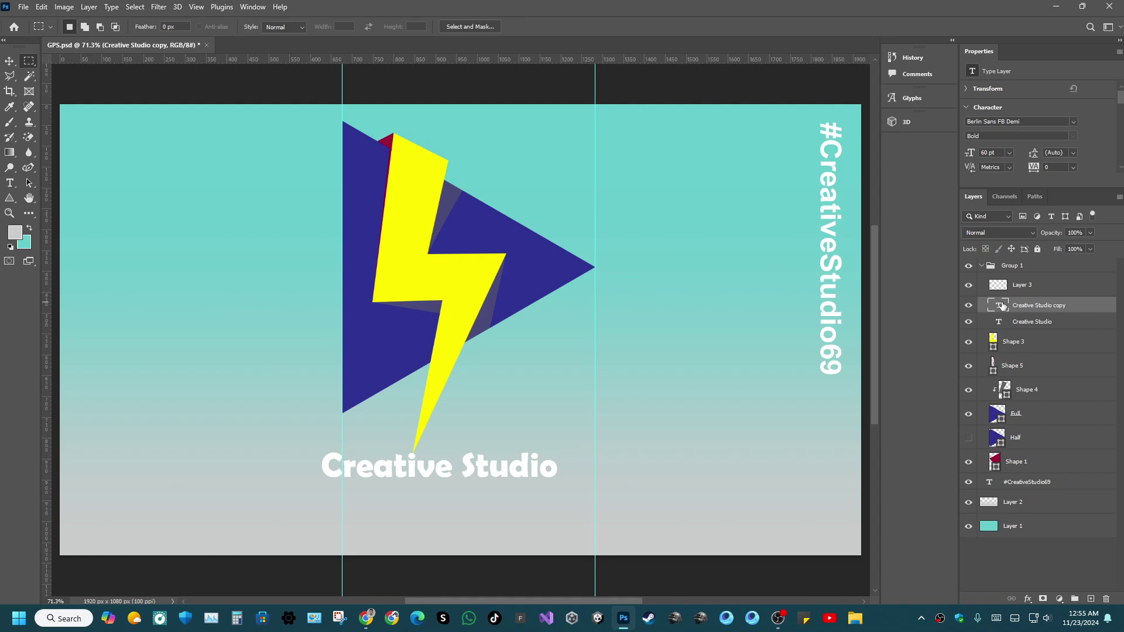
double_click(1002, 306)
left_click(518, 466)
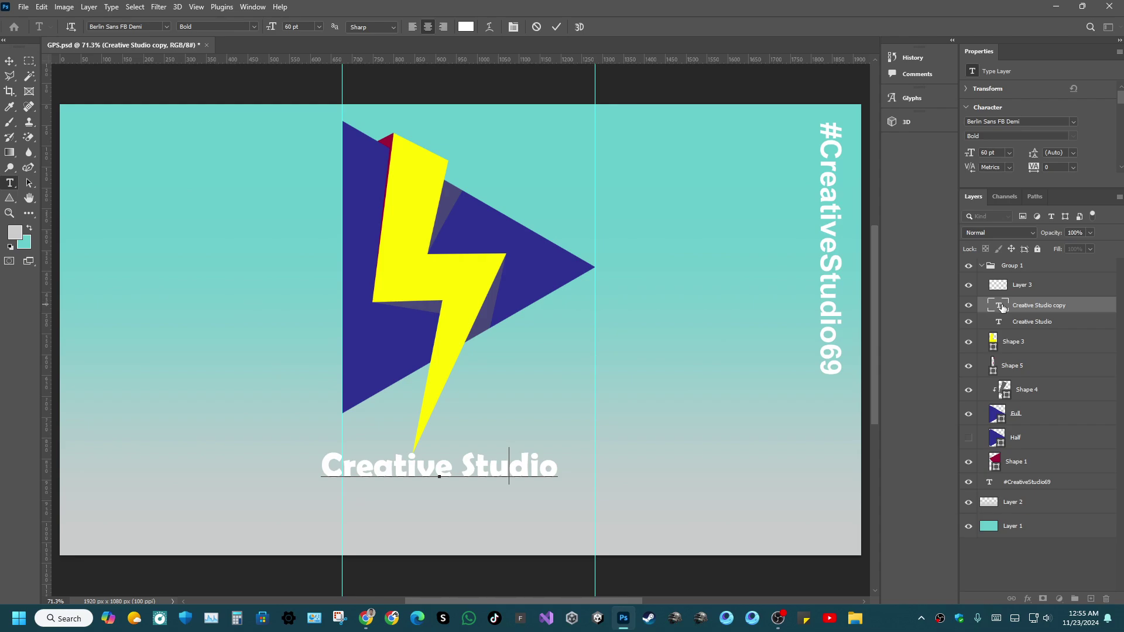
left_click(10, 61)
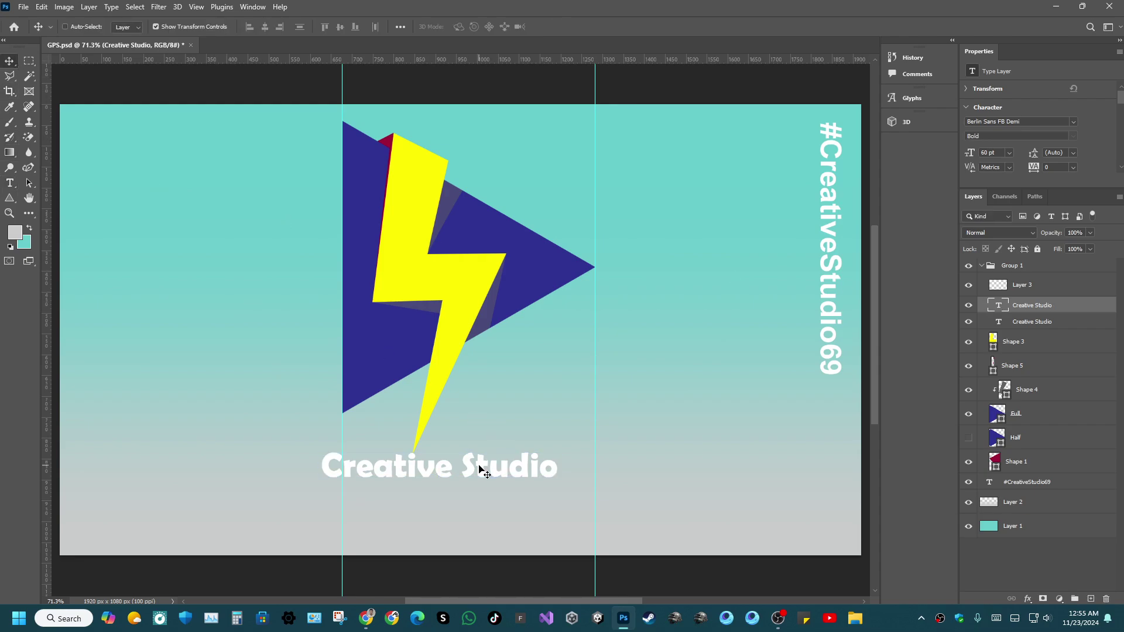
left_click_drag(479, 468, 479, 378)
double_click(475, 376)
left_click(475, 375)
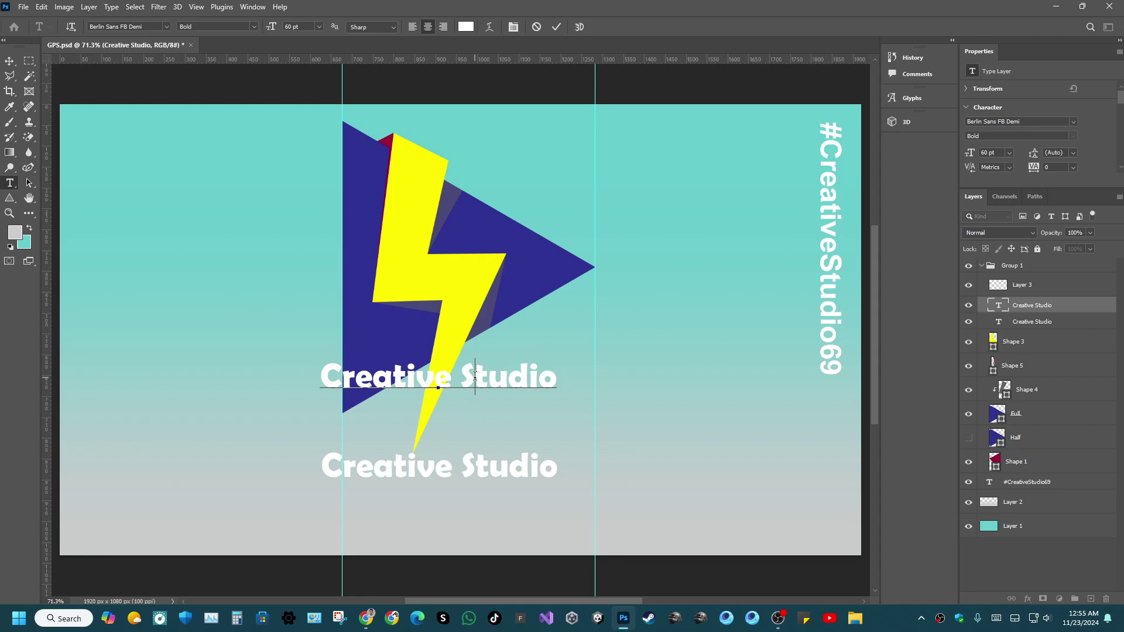
left_click(556, 27)
key("v")
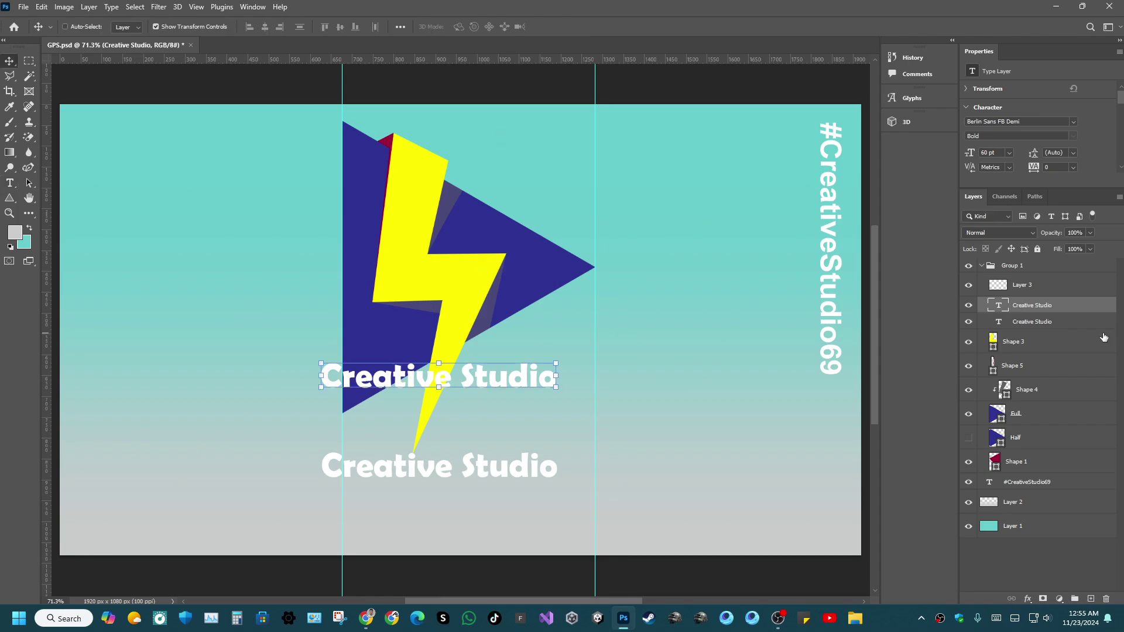
Delete the word "Studio" from the lower title so it reads "Creative", and commit the edit.
left_click(1019, 321)
double_click(479, 466)
left_click(476, 467)
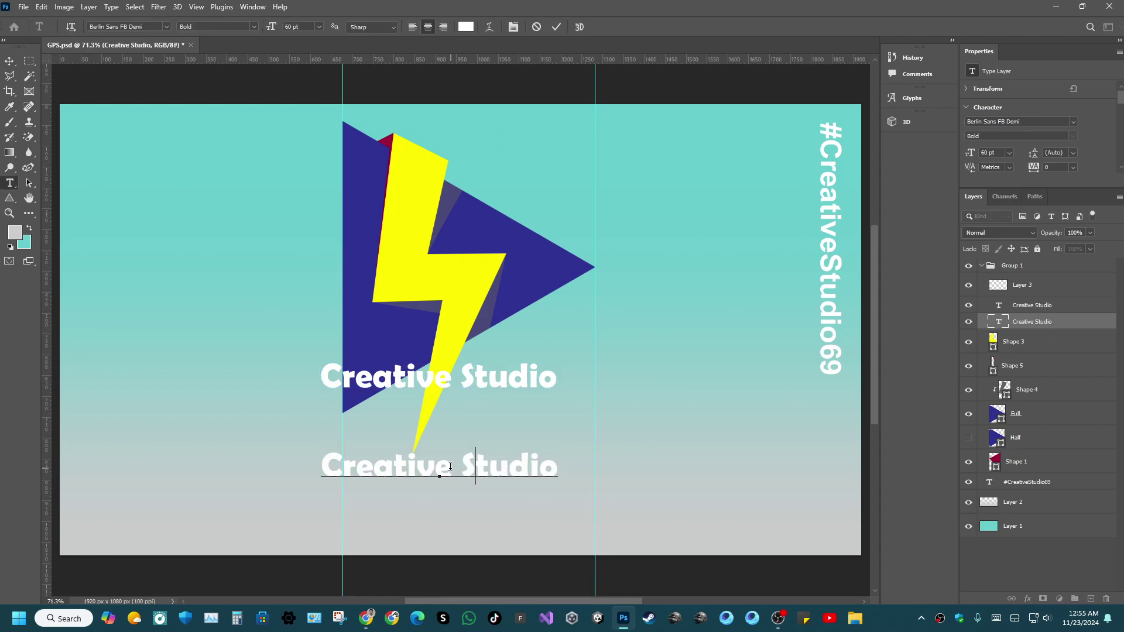
left_click_drag(450, 466, 603, 478)
key("BackSpace")
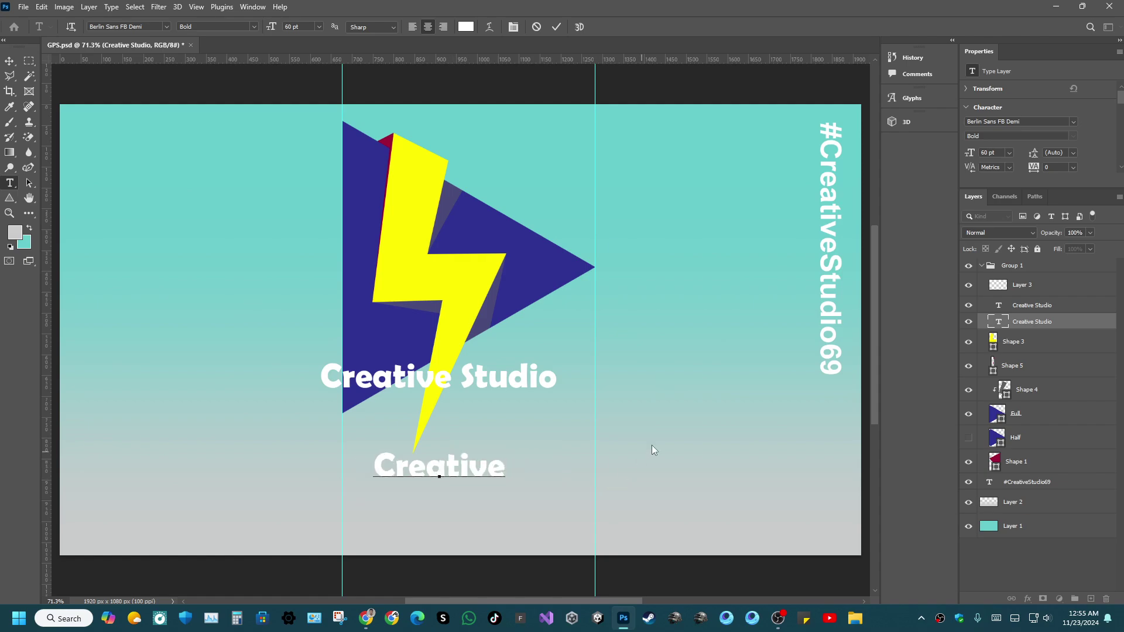
left_click(556, 27)
key("v")
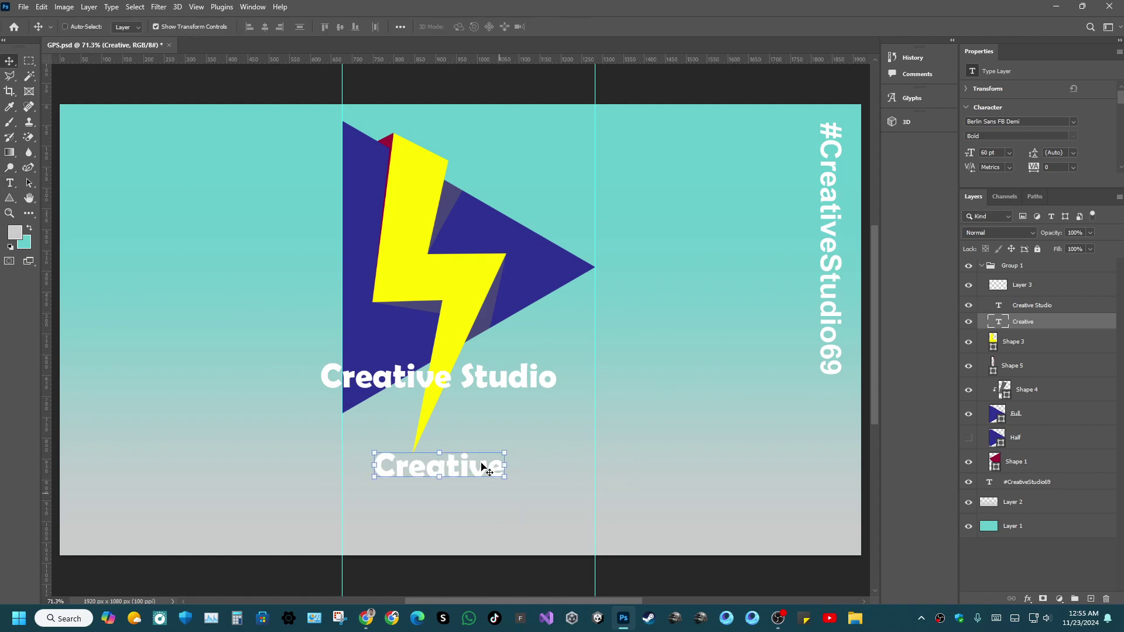
Move the "Creative" text so the dot of its first "i" from the end sits directly beneath the lightning bolt's tip.
left_click_drag(474, 473, 421, 457)
key("ctrl+plus")
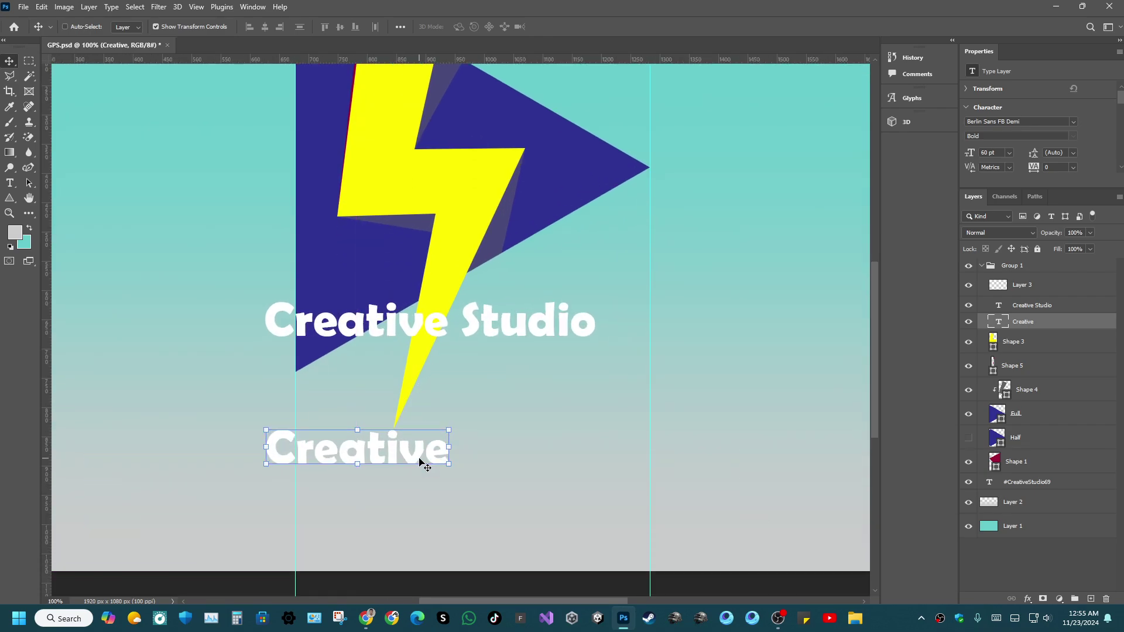
key("ctrl+plus")
key("ctrl+plus")
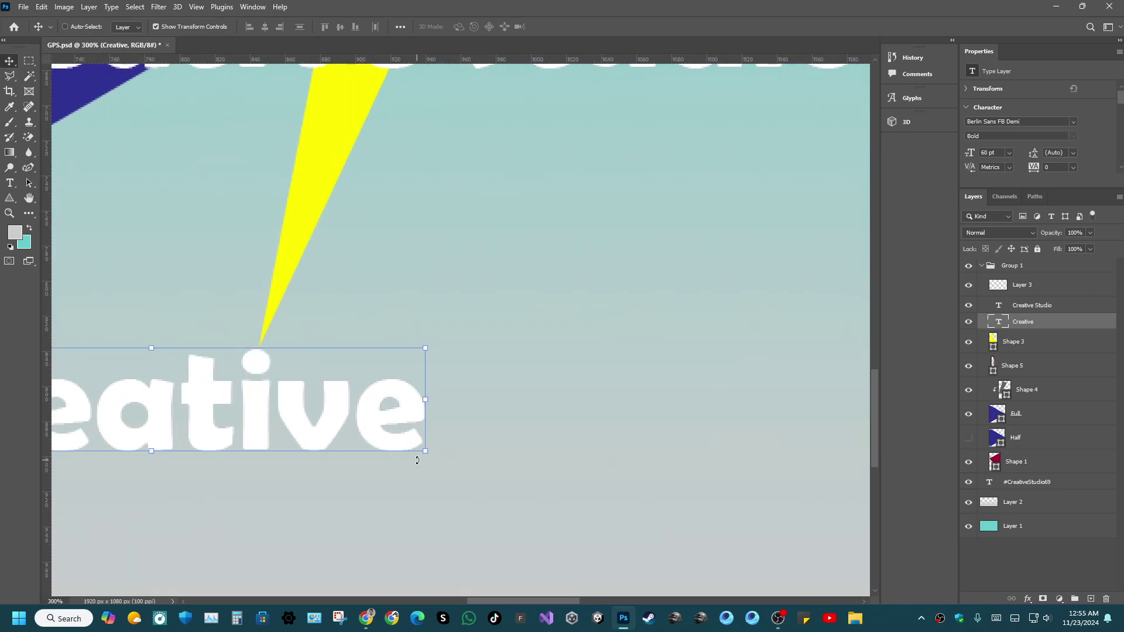
key("Up")
key("Up")
key("Up")
key("Right")
key("Down")
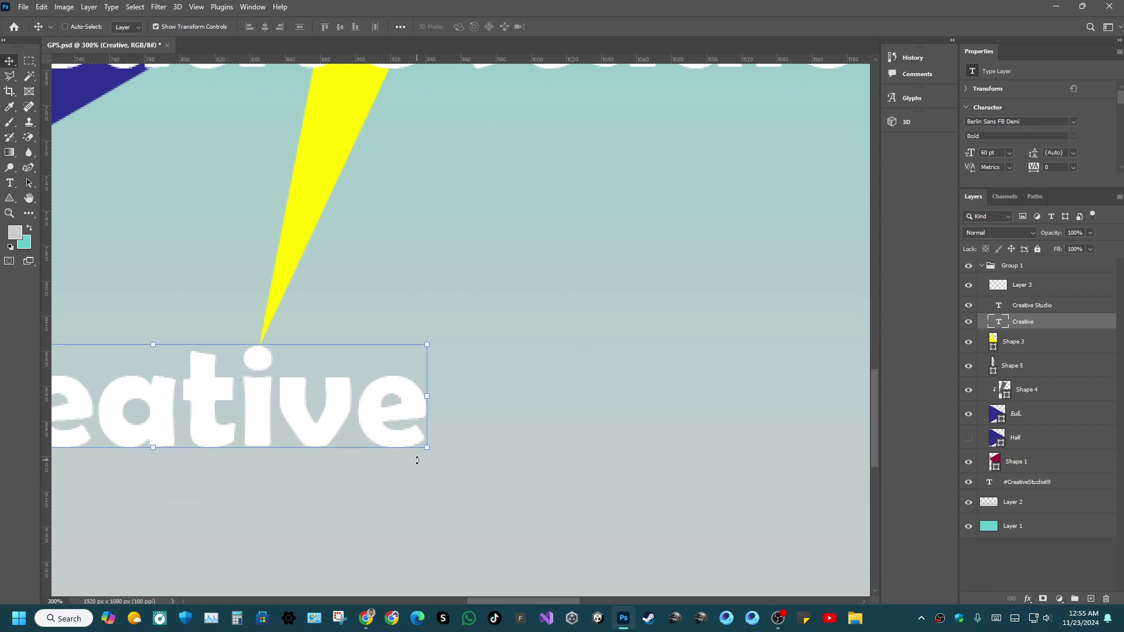
key("Down")
key("Down")
key("Left")
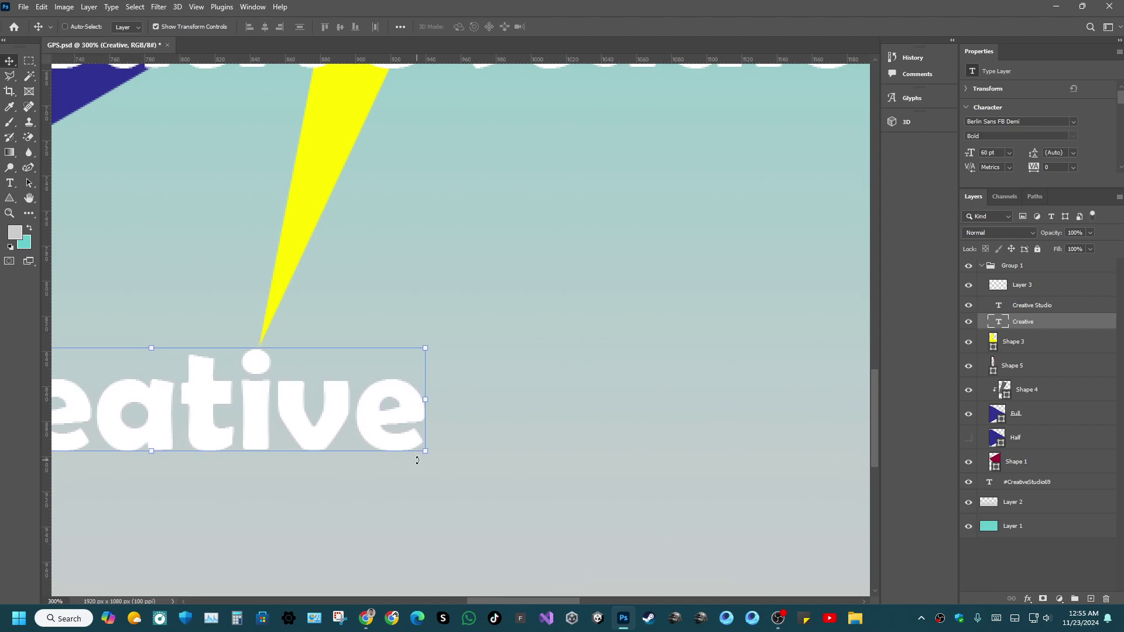
key("Up")
key("Down")
key("ctrl+minus")
key("ctrl+minus")
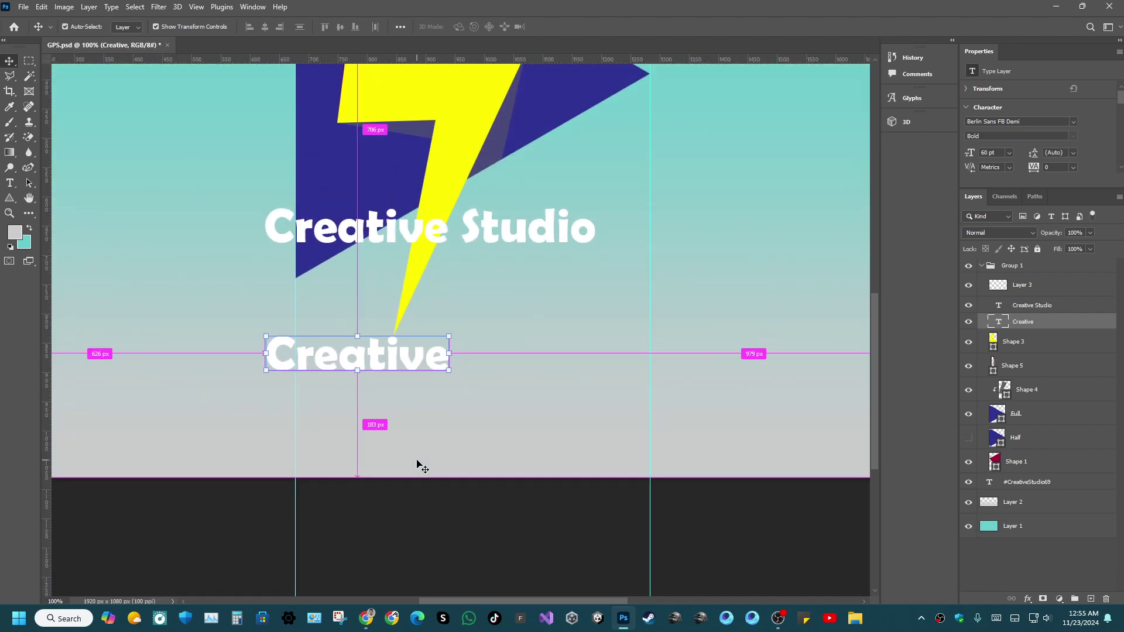
key("ctrl+minus")
key("ctrl+plus")
key("ctrl+0")
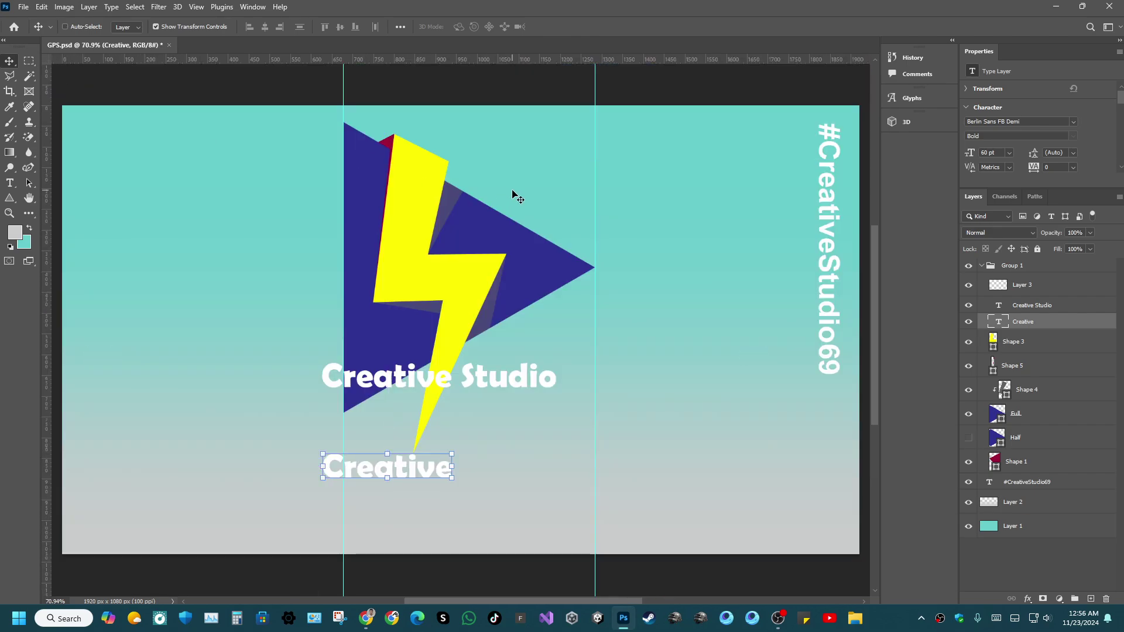
Shorten the upper text copy to "Studio" and move it to the empty area beyond the triangle's right tip.
double_click(489, 381)
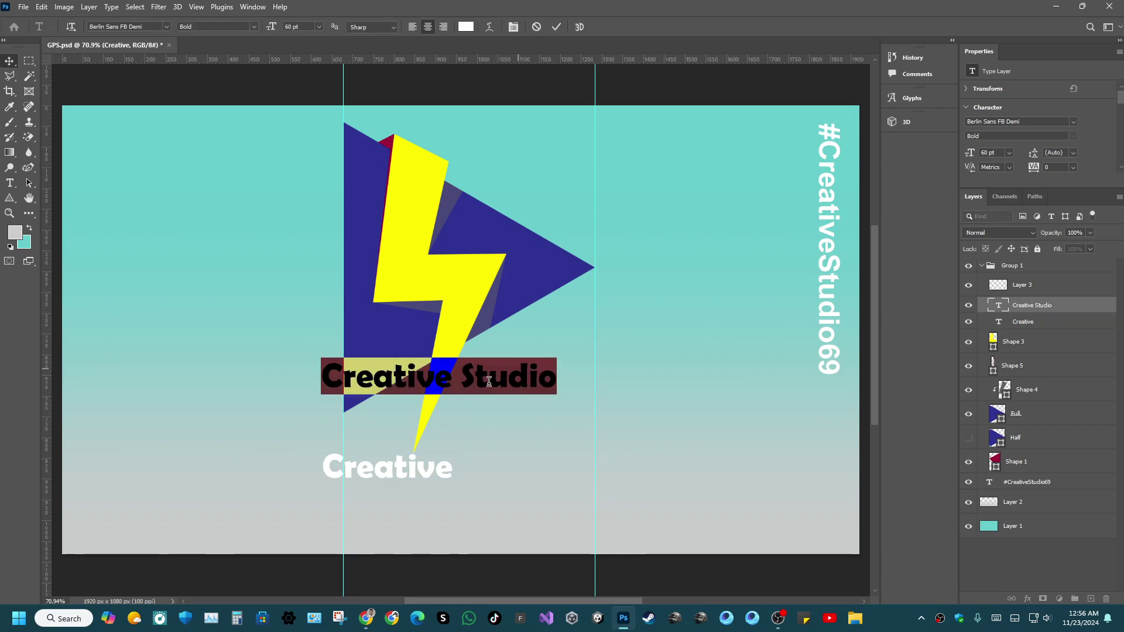
left_click_drag(475, 381, 255, 360)
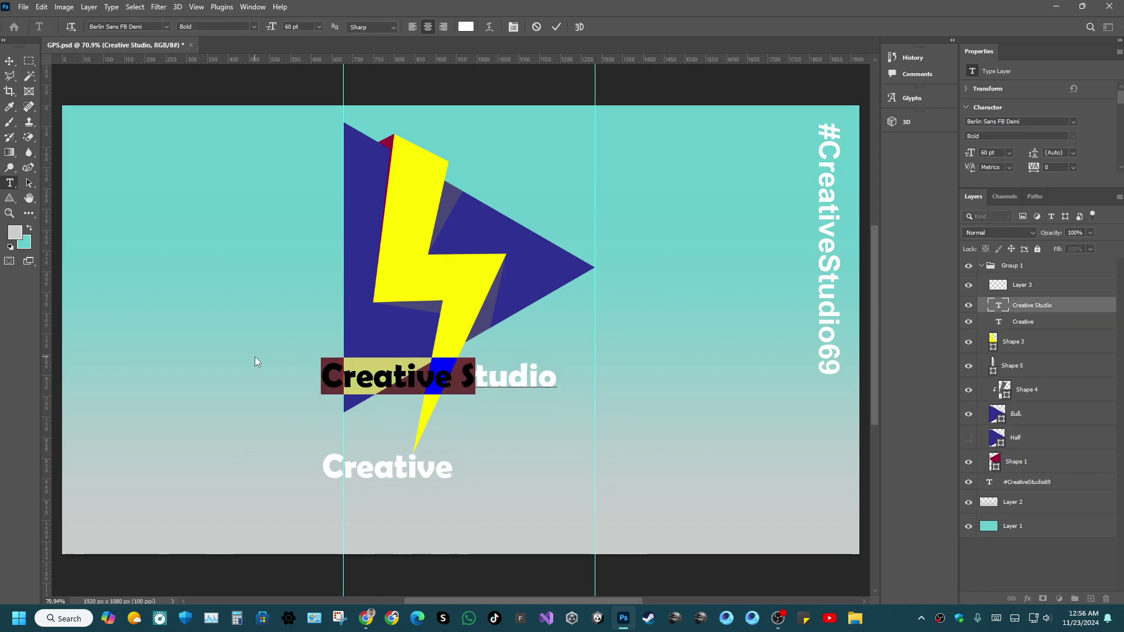
type("S")
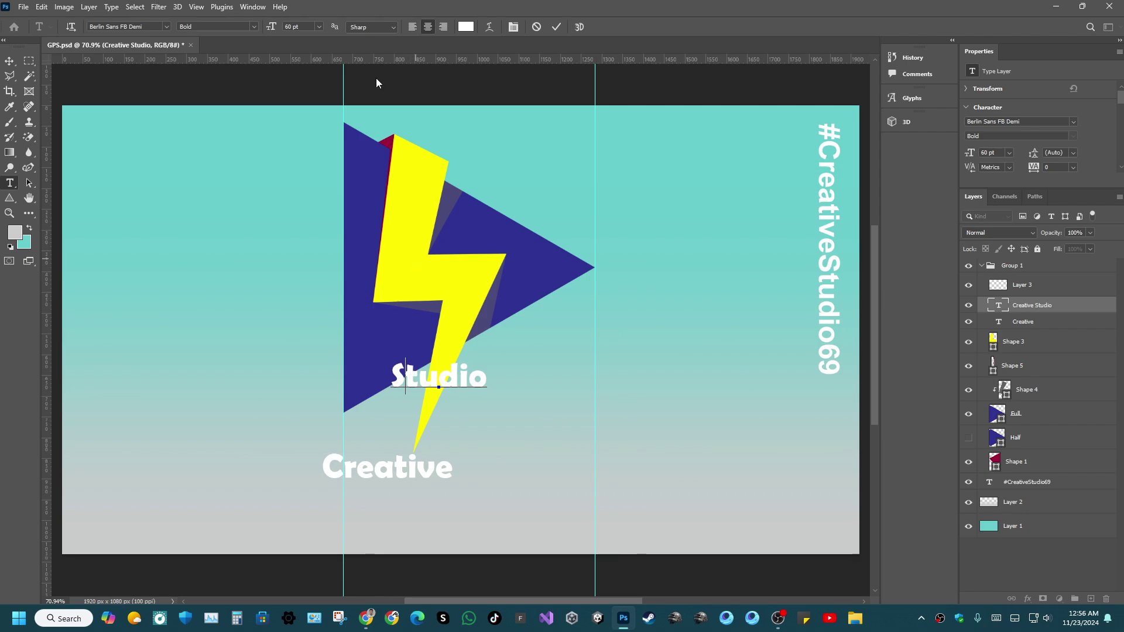
left_click(9, 61)
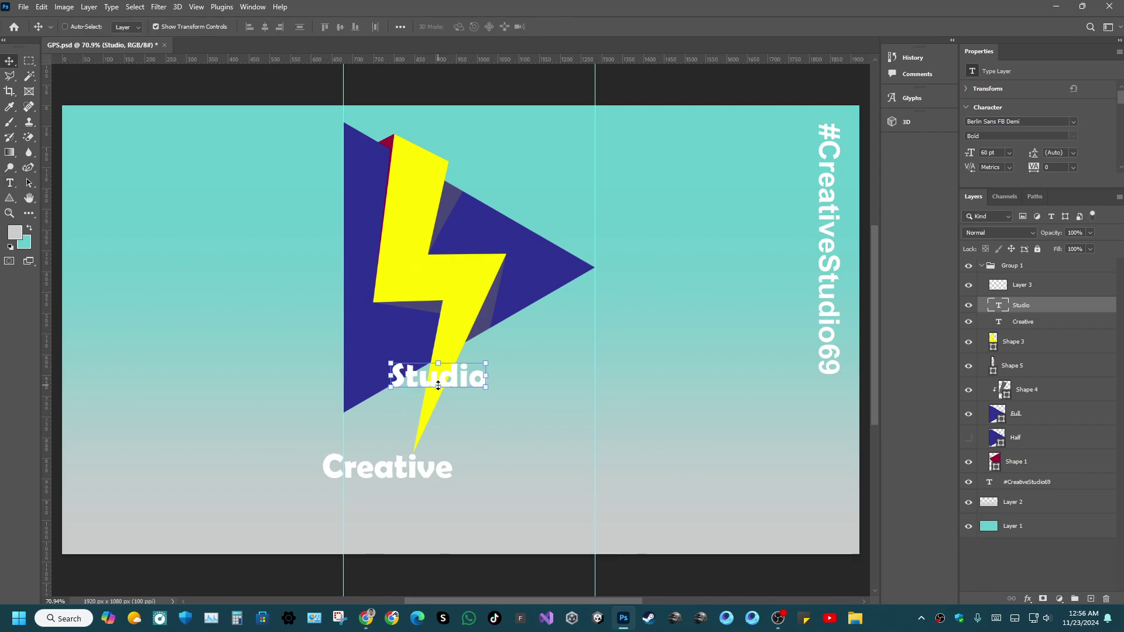
left_click_drag(436, 378, 691, 293)
double_click(691, 293)
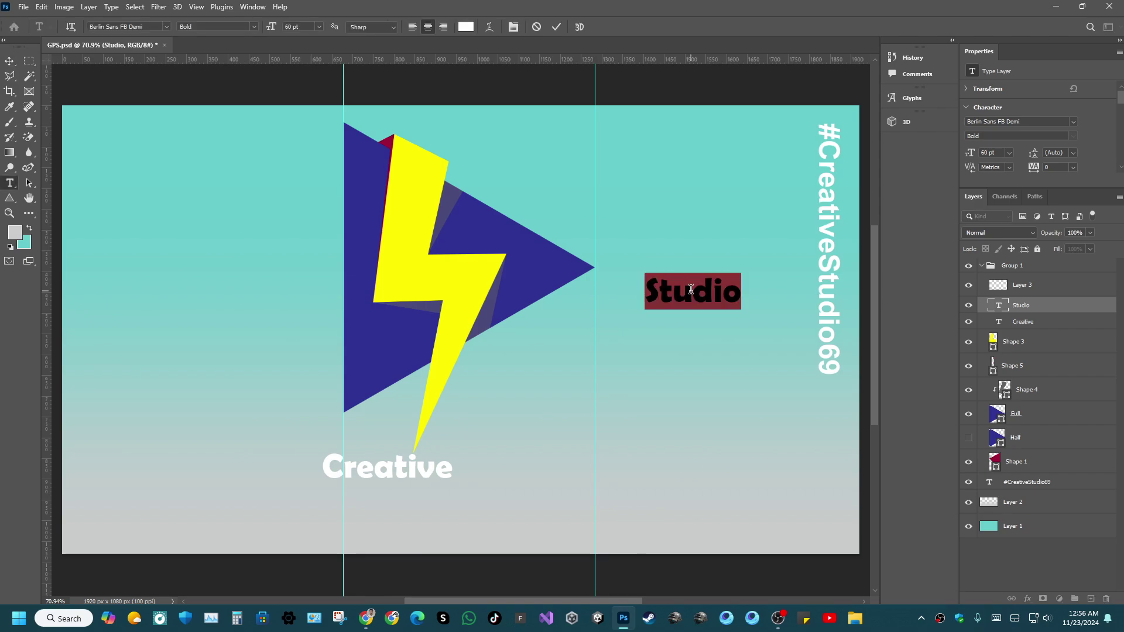
left_click(489, 28)
left_click(775, 158)
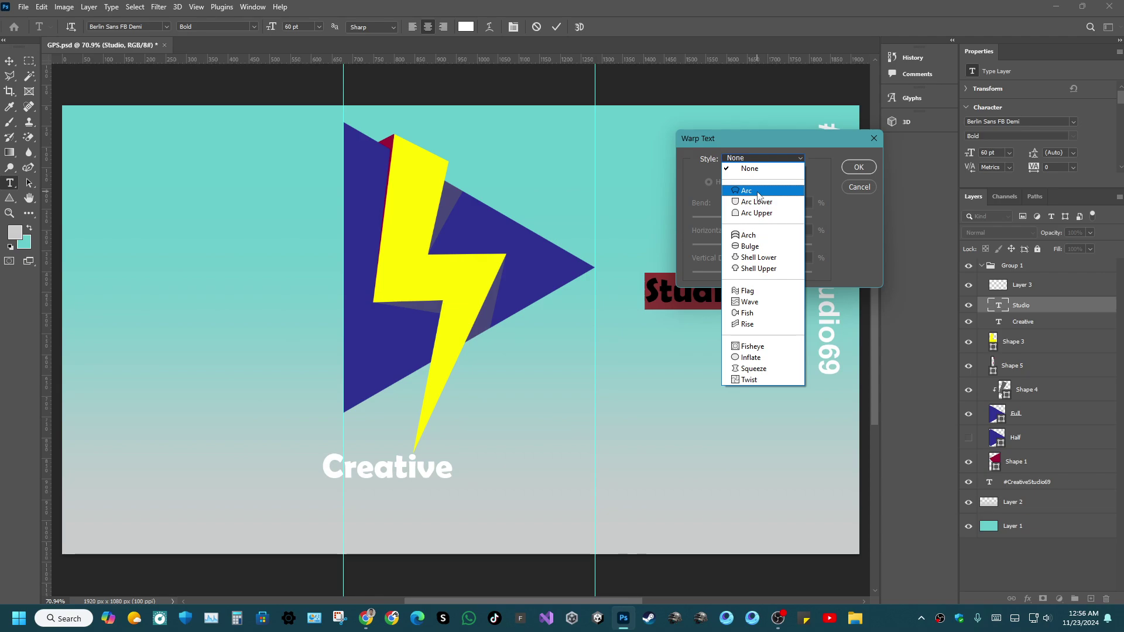
left_click(782, 136)
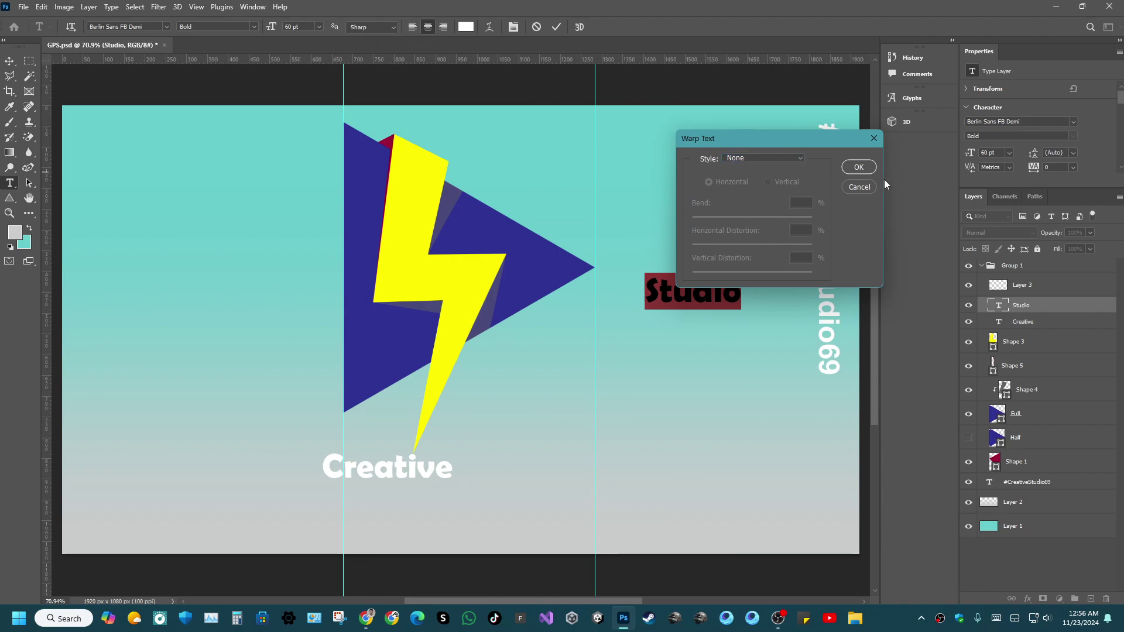
left_click(858, 187)
Try the Crisp, Strong and Smooth anti-aliasing methods on the "Studio" text, then set it to None.
left_click(391, 28)
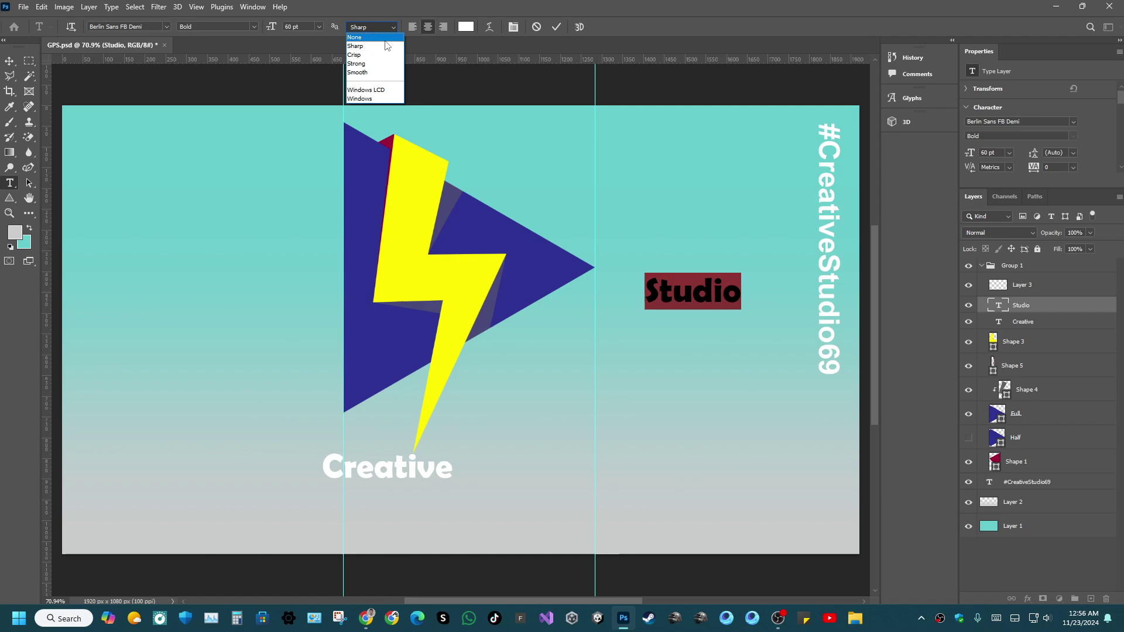
left_click(373, 54)
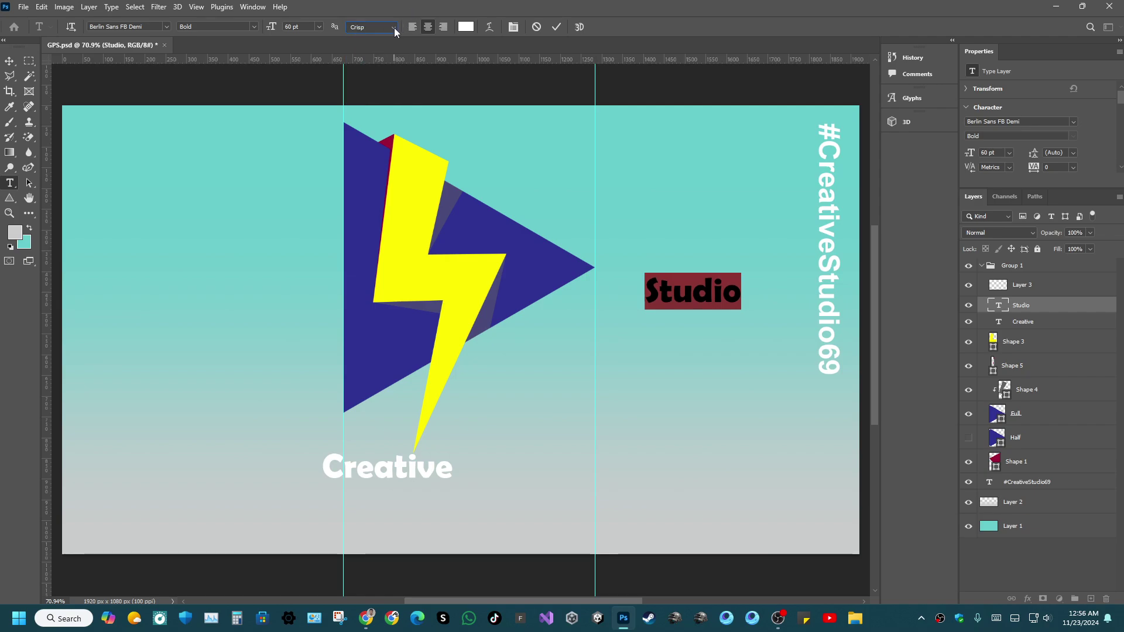
left_click(395, 27)
left_click(374, 61)
left_click(390, 29)
left_click(356, 71)
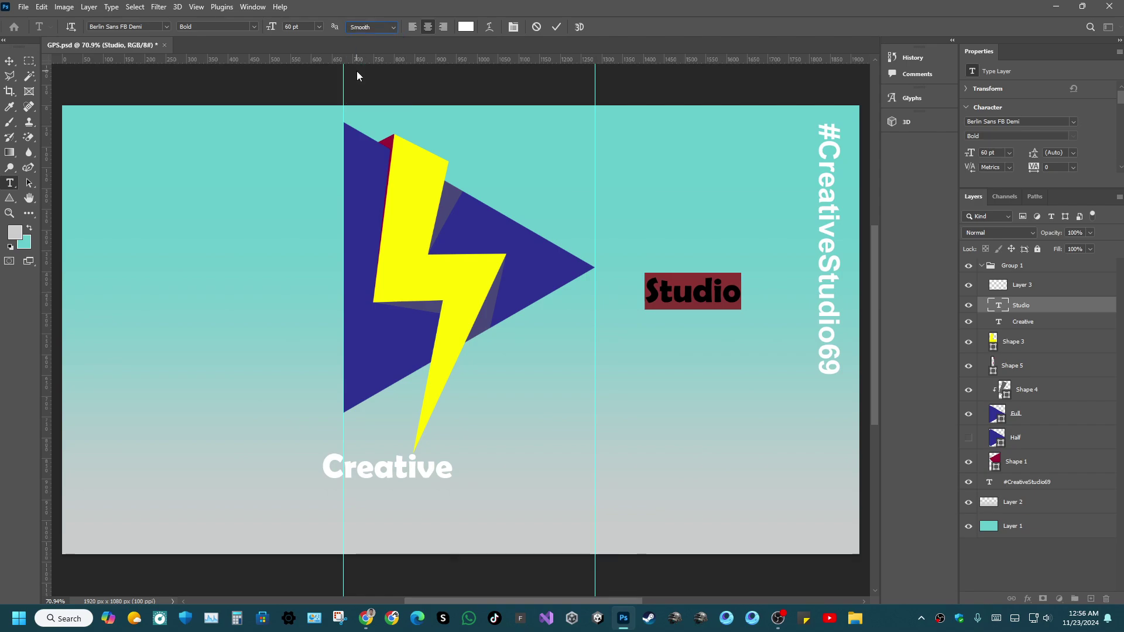
left_click(371, 30)
left_click(369, 33)
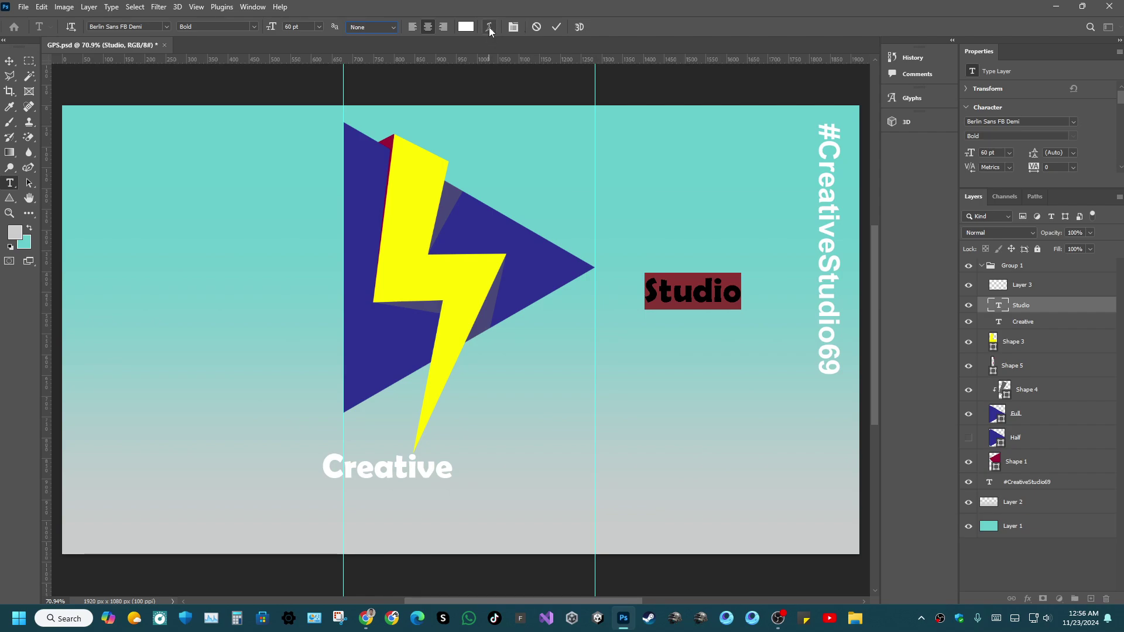
Change the "Studio" text to vertical orientation and position it so it crosses "Creative" at the letter "i" below the bolt's tip.
left_click(76, 27)
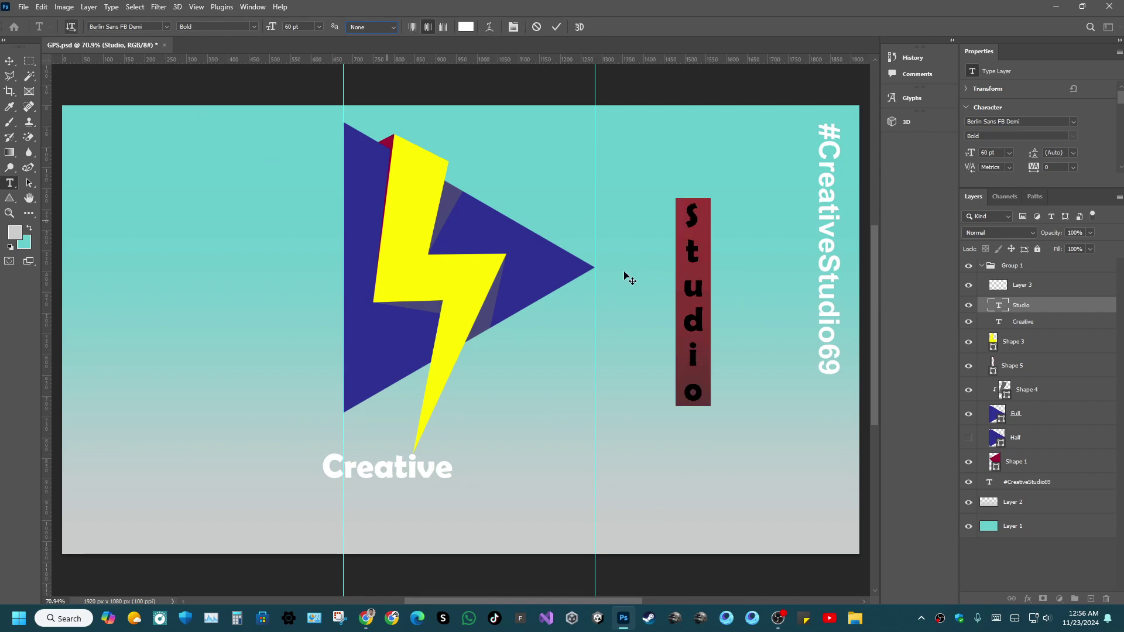
left_click(556, 26)
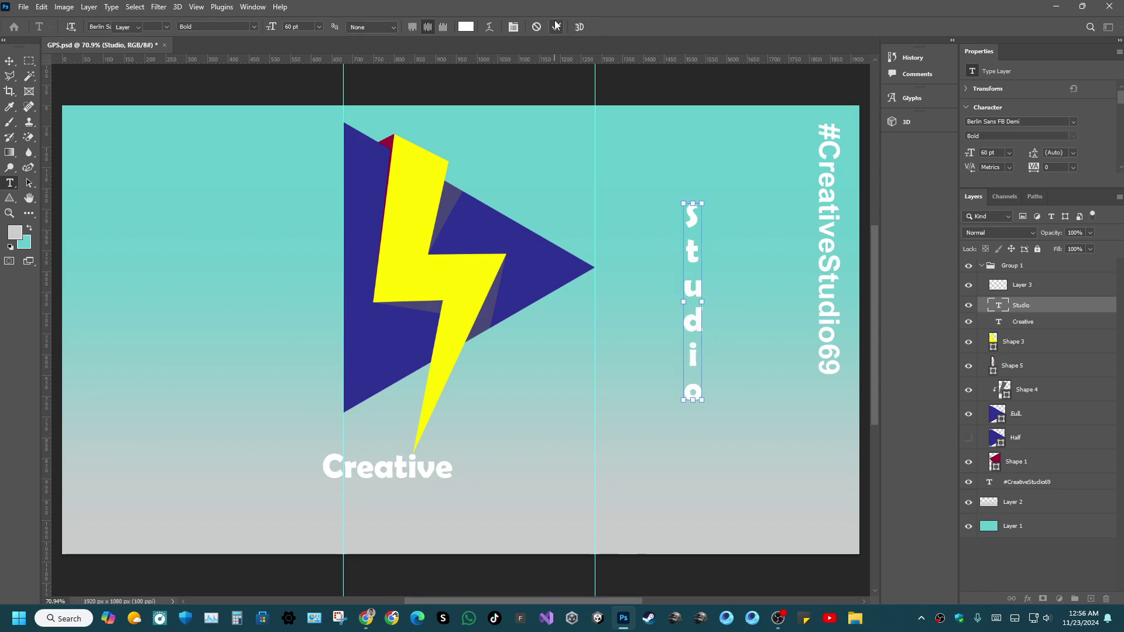
key("v")
left_click_drag(689, 351, 416, 436)
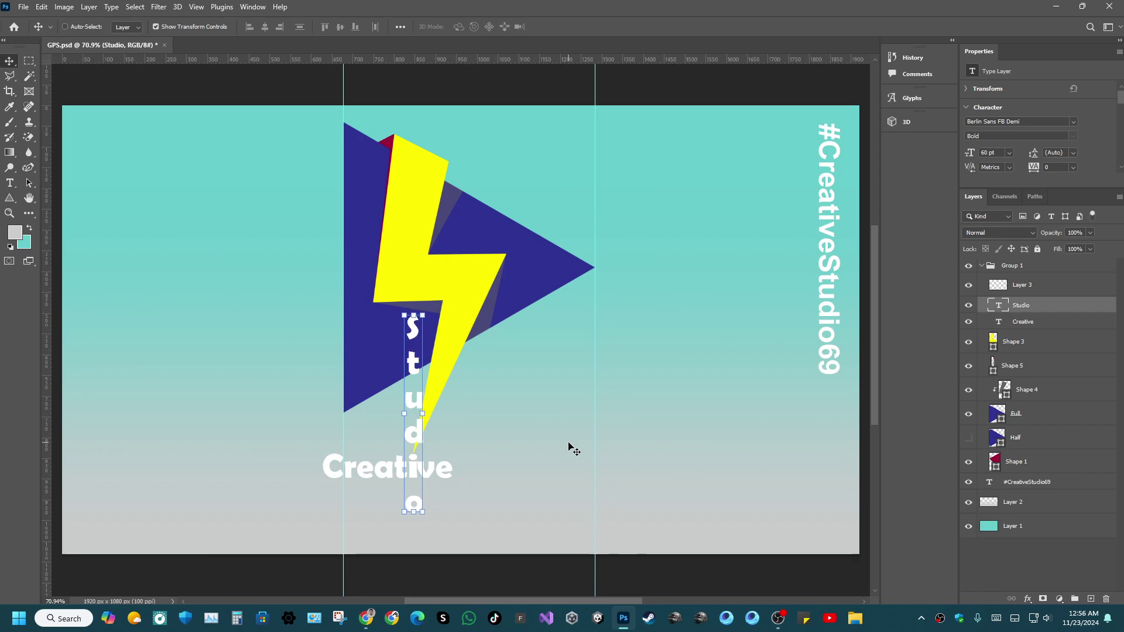
key("Left")
key("Left")
key("Left")
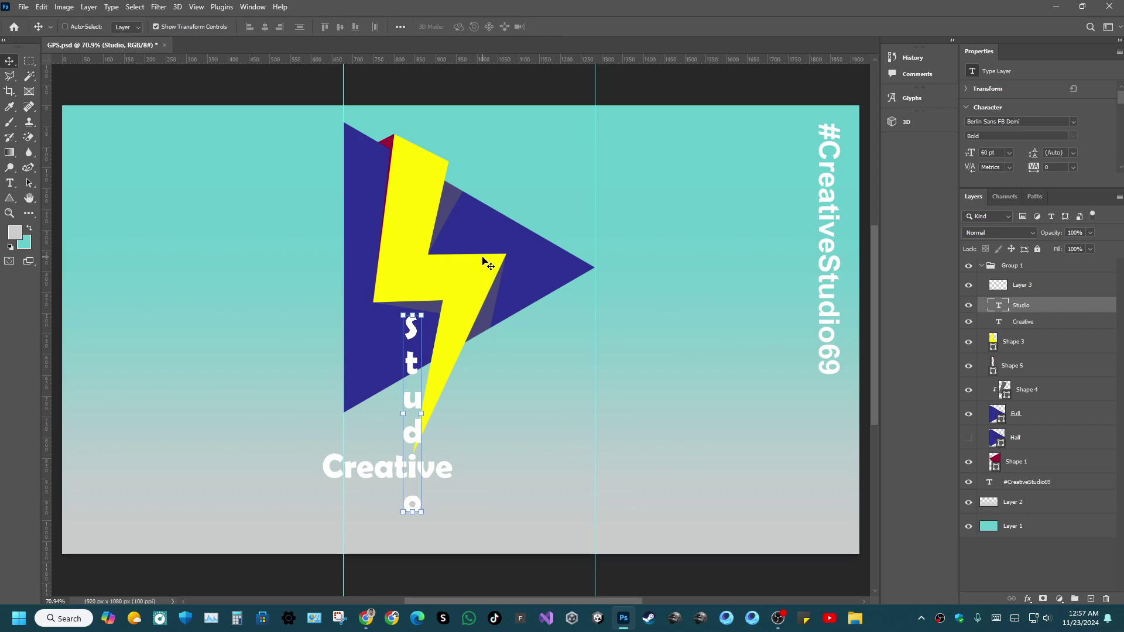
Delete the vertical "Studio" text layer and toggle the "Creative" layer's visibility off and on.
key("m")
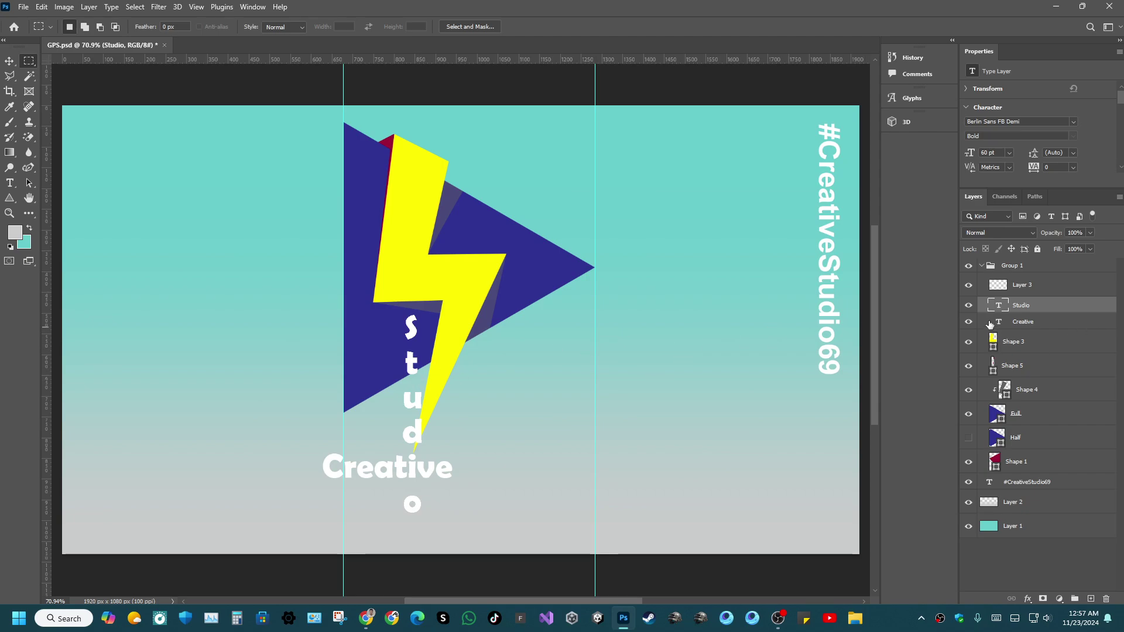
key("Delete")
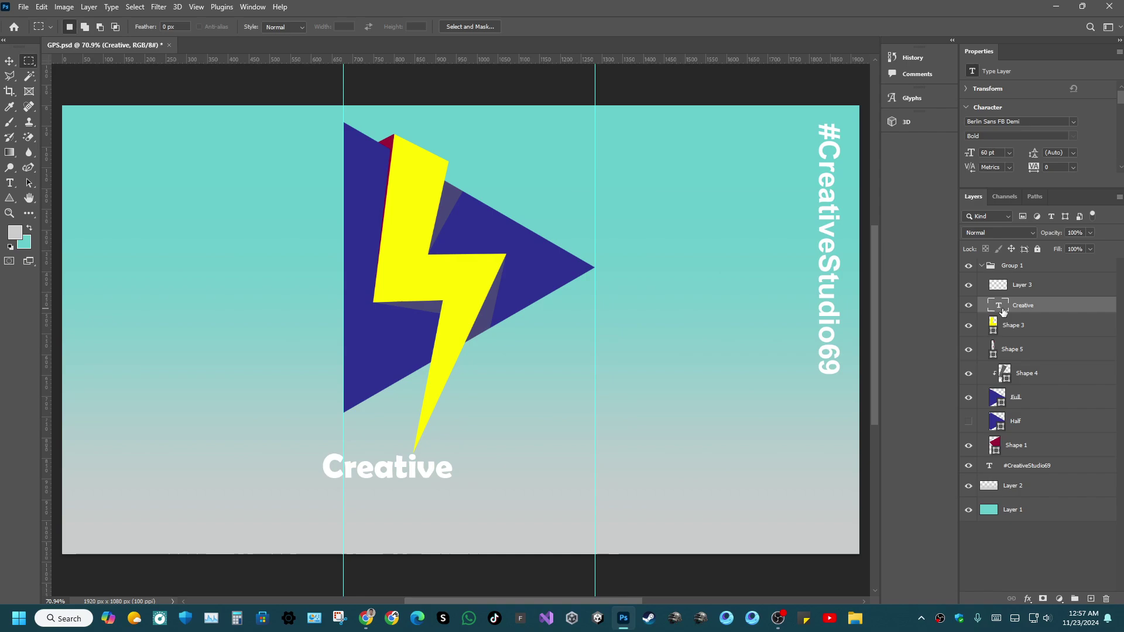
left_click(967, 309)
left_click(969, 306)
Extend the "Creative" text to read "Creative Studio".
double_click(998, 305)
left_click(451, 471)
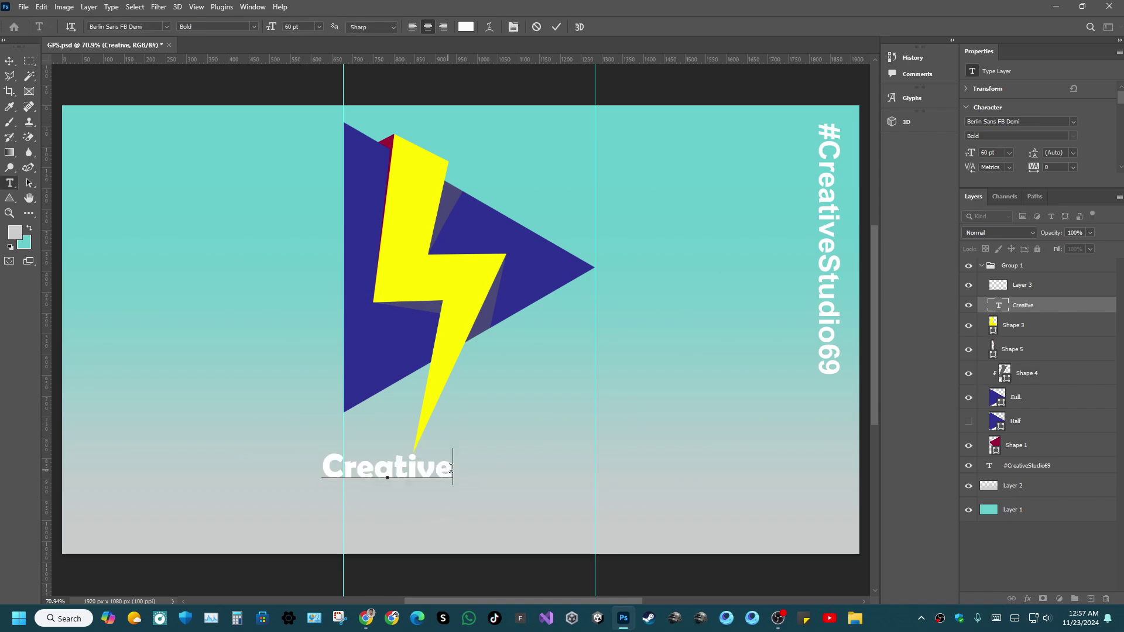
type("S")
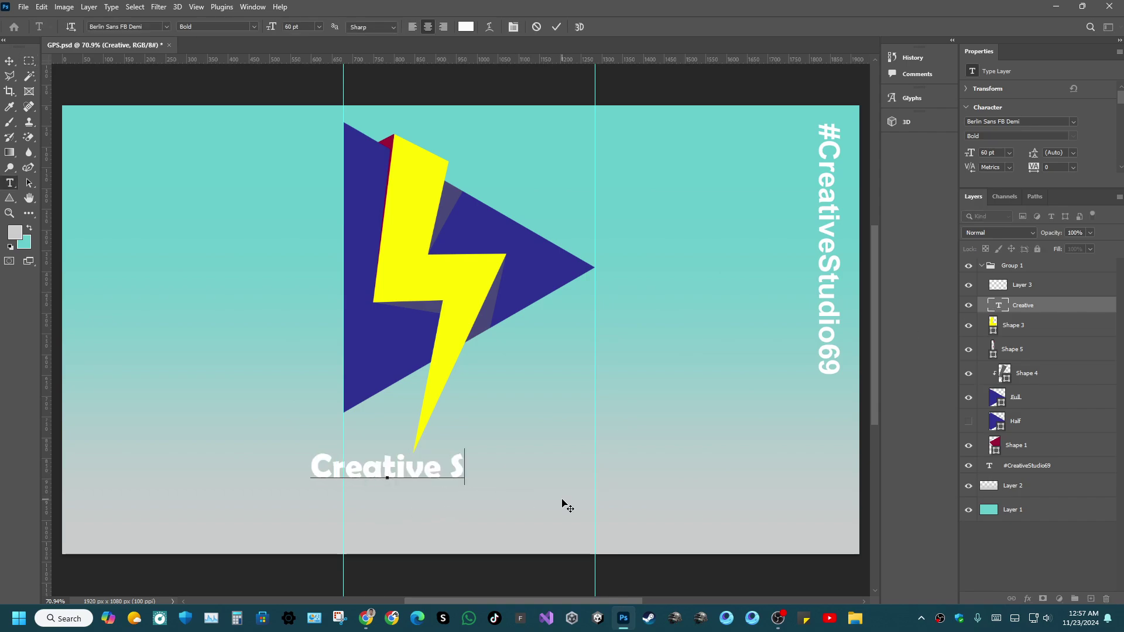
type("tudio")
key("ctrl+a")
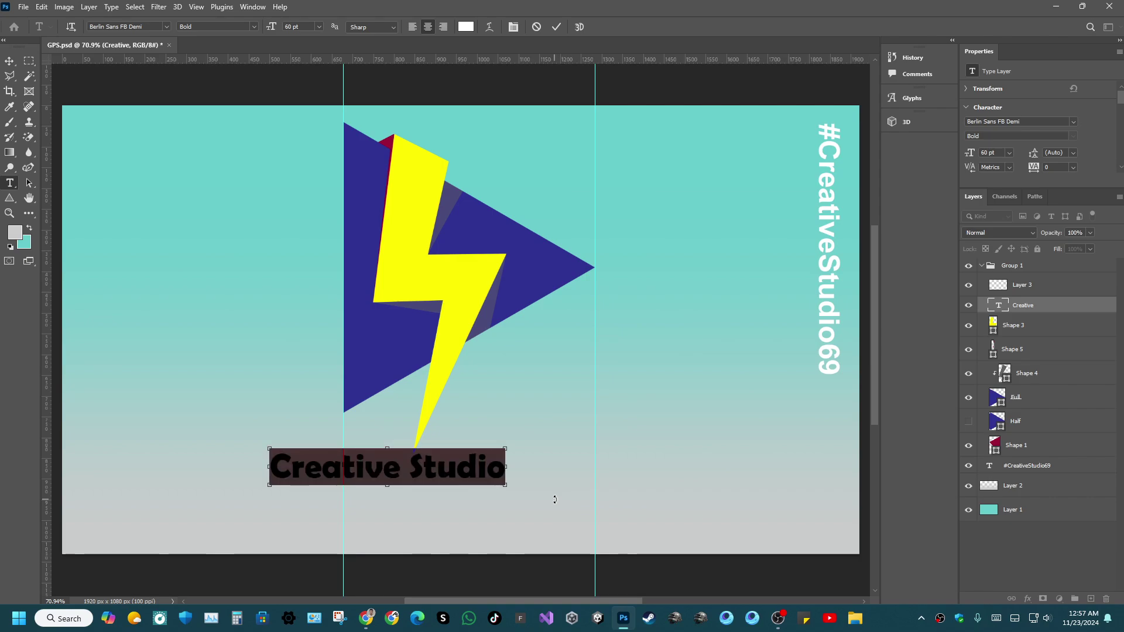
left_click(556, 27)
key("m")
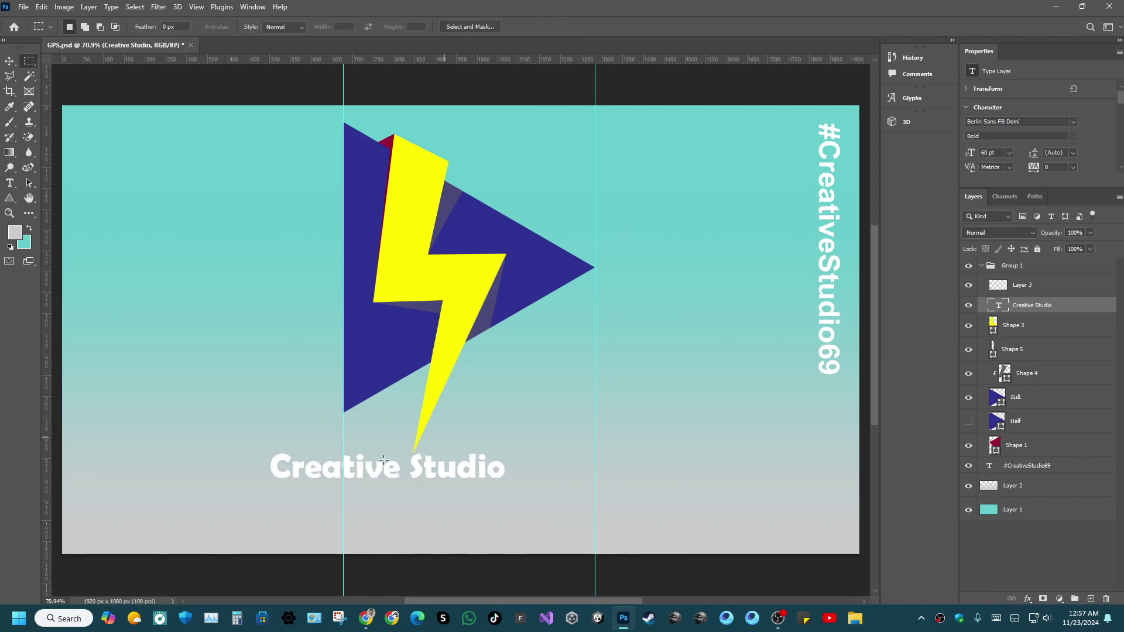
Delete the "Creative Studio" text layer and save the document.
key("v")
left_click_drag(425, 468, 510, 497)
key("Delete")
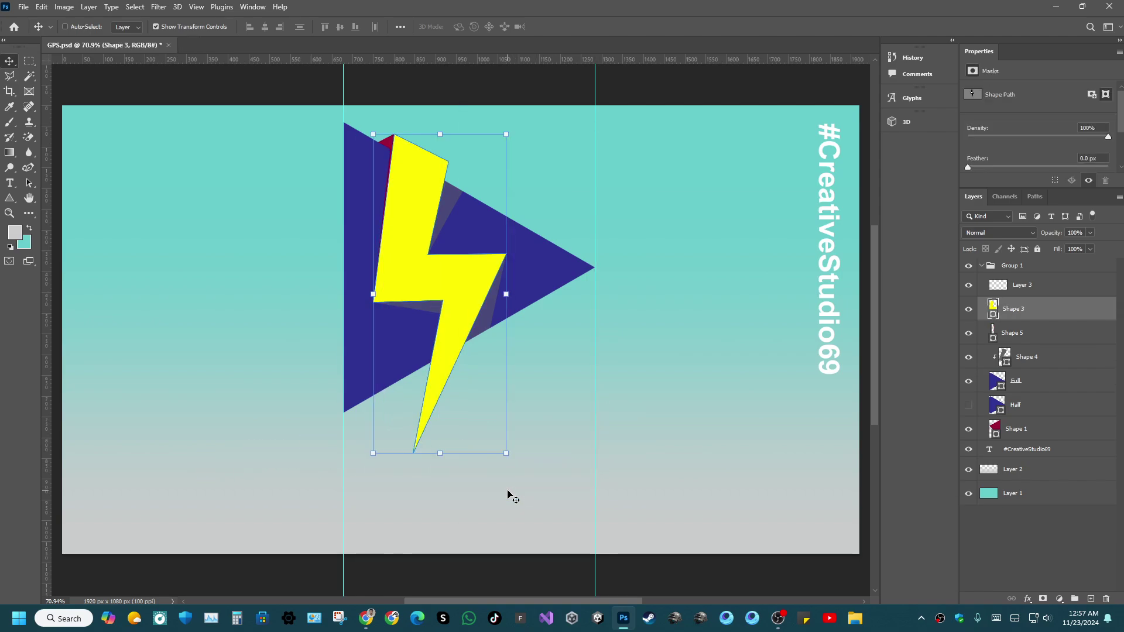
key("ctrl+s")
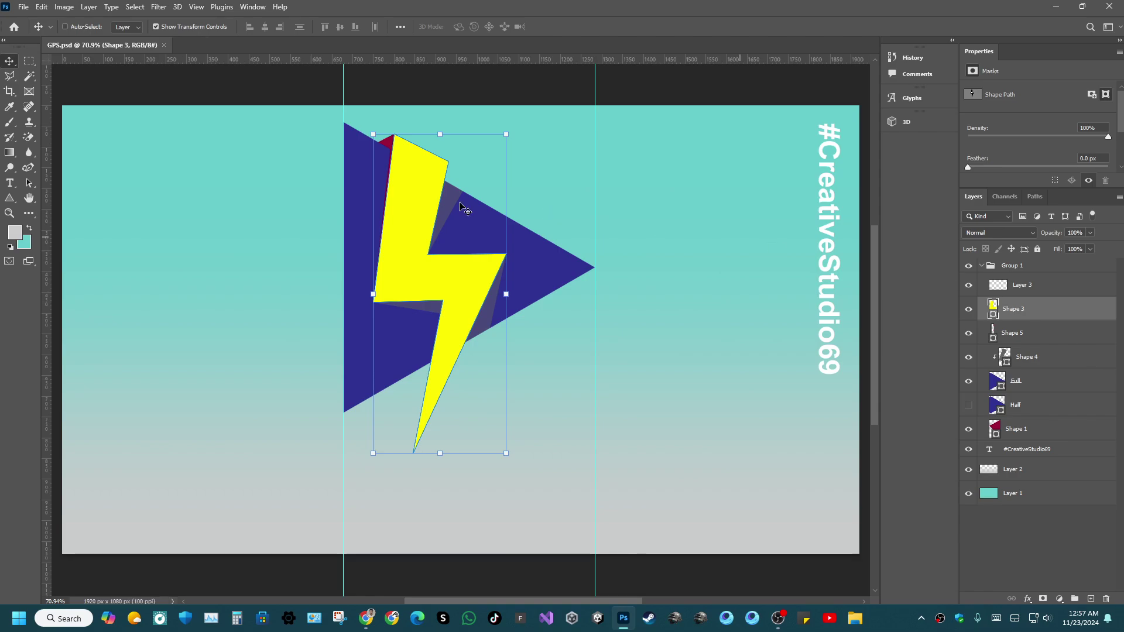
Replace Layer 3 at the top of Group 1 with a new empty layer and collapse the group.
left_click(30, 61)
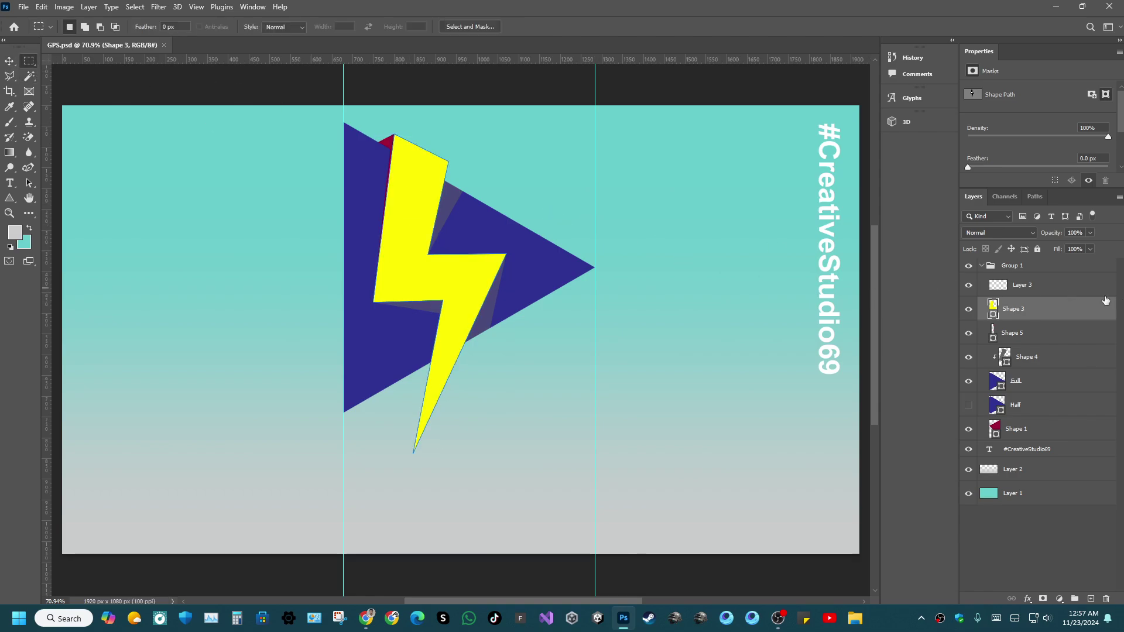
left_click(1030, 284)
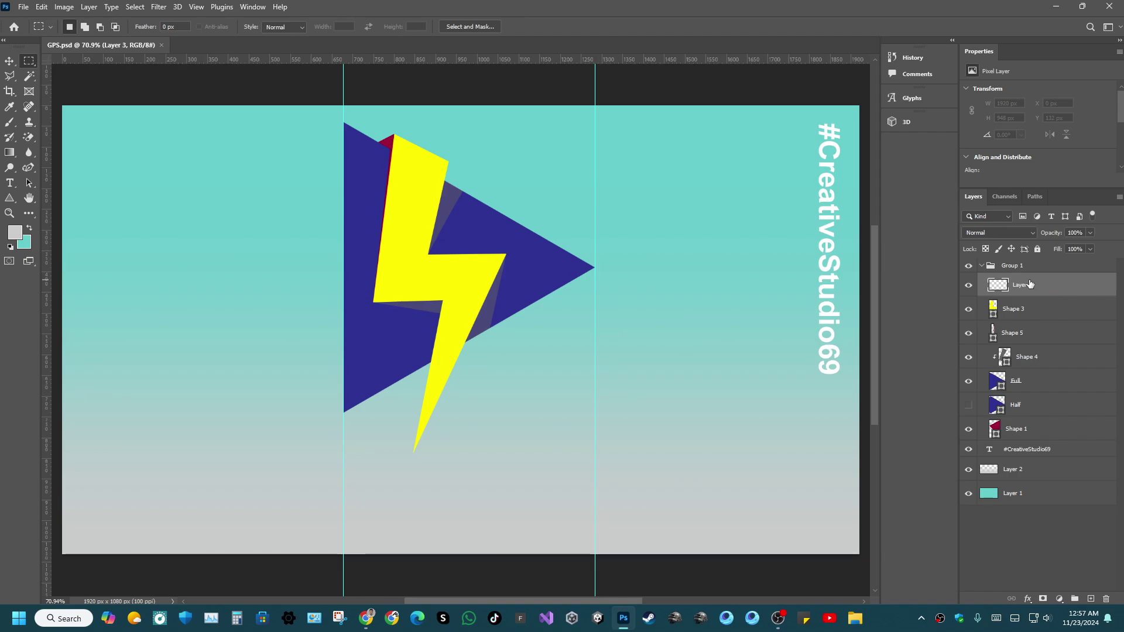
key("Delete")
left_click(1090, 600)
left_click(981, 267)
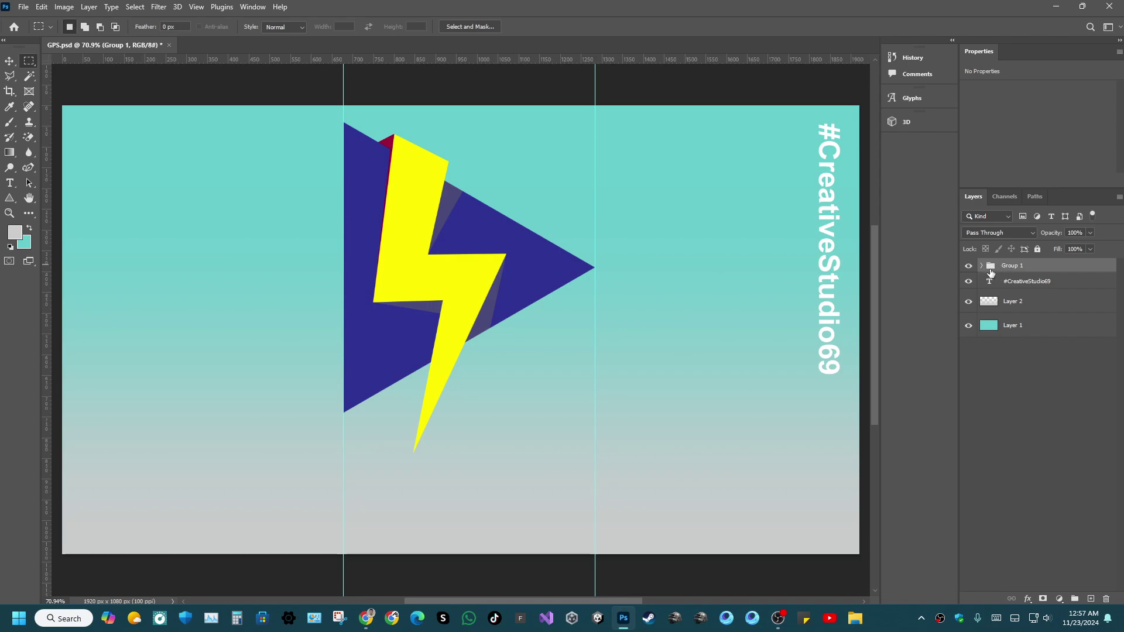
Replace the two vertical guides with one vertical and one horizontal guide through the canvas center, using Layer 1 as reference.
left_click(10, 61)
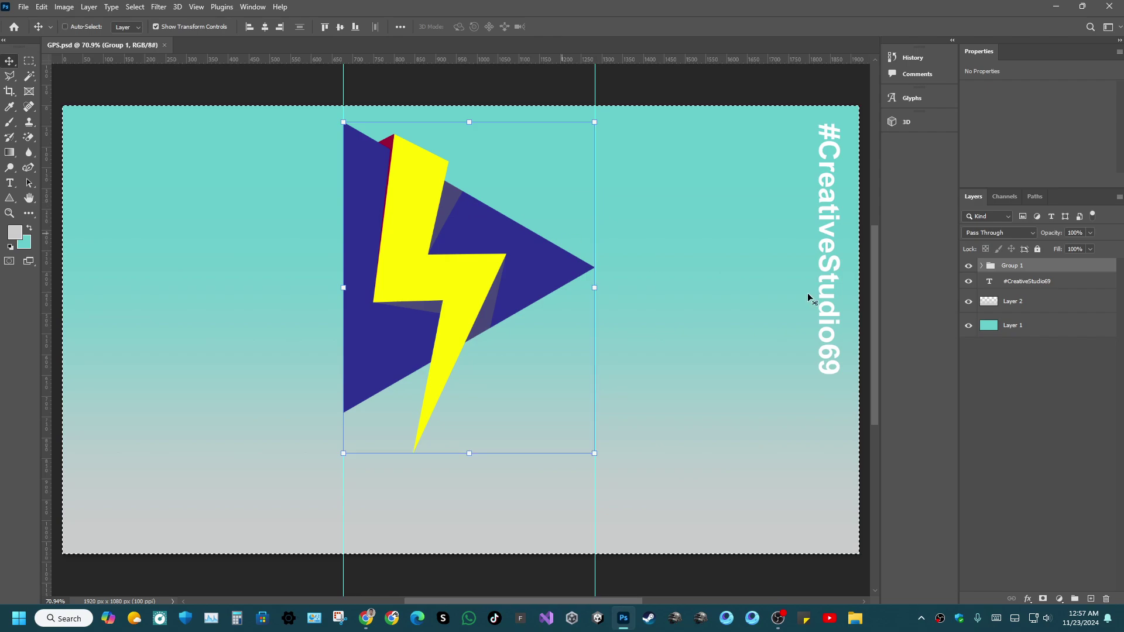
left_click(989, 316)
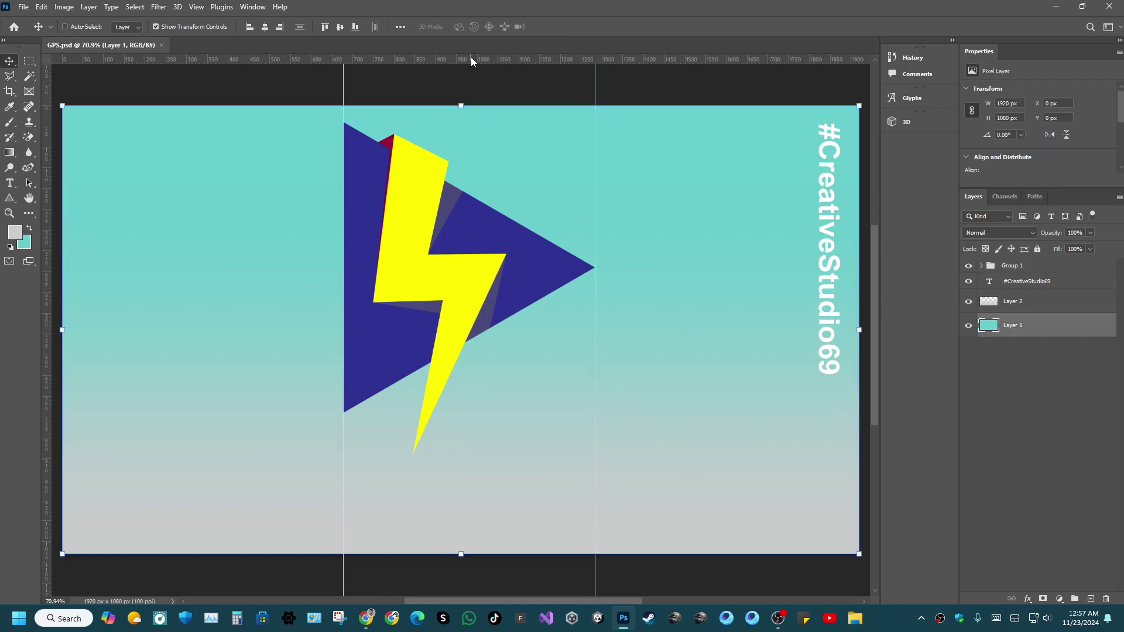
left_click_drag(468, 126, 460, 127)
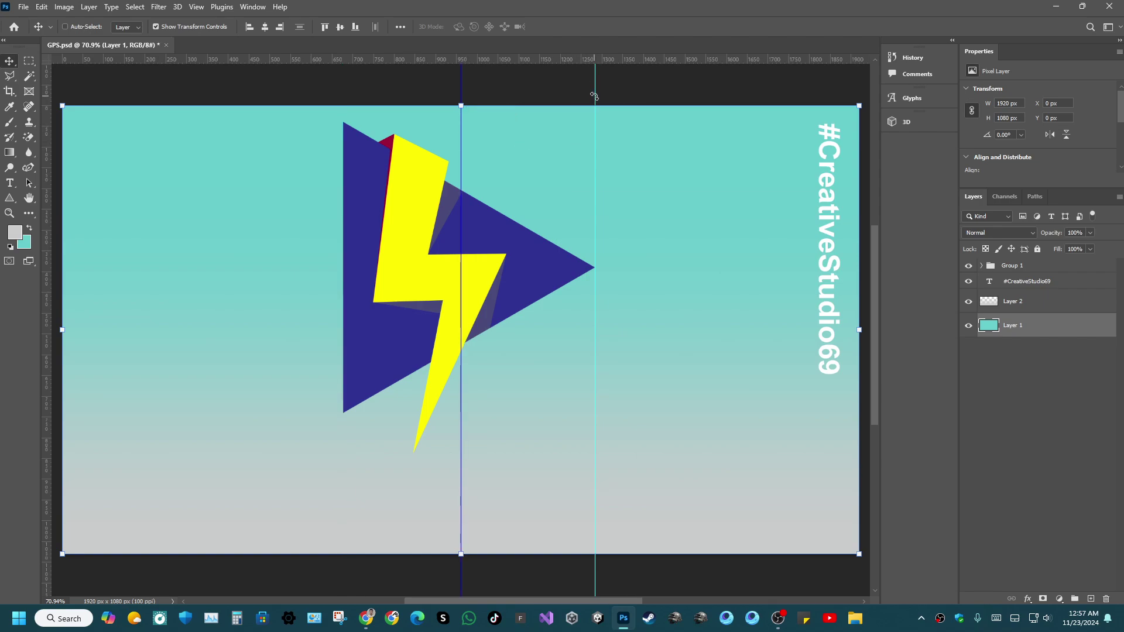
left_click(596, 501)
key("Delete")
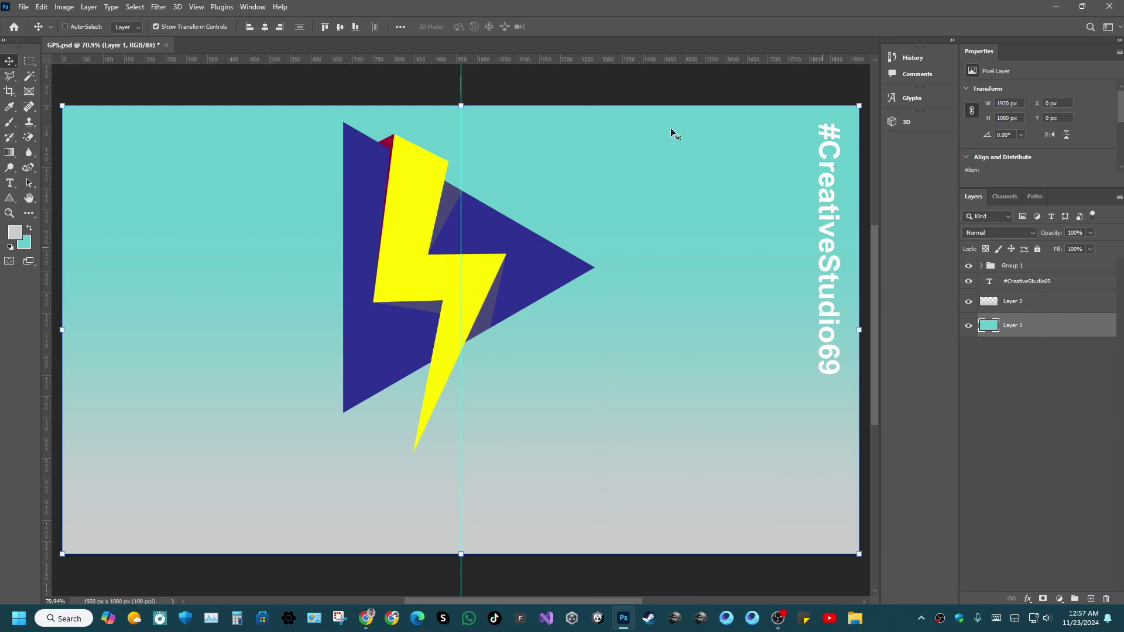
left_click_drag(592, 60, 565, 332)
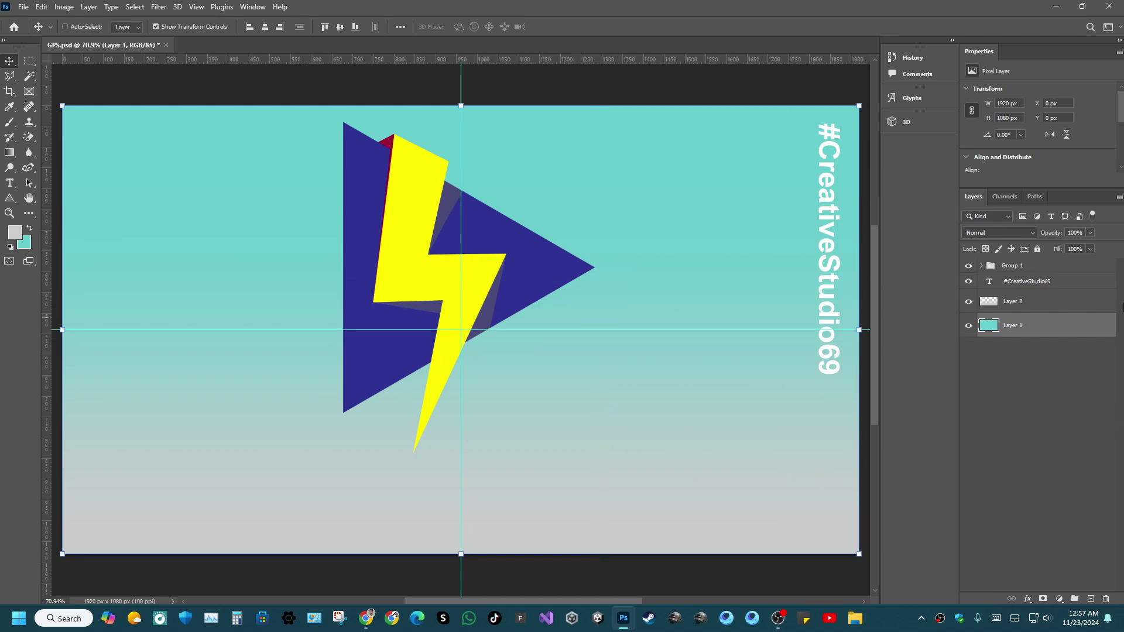
Align Group 1 with Layer 1 by horizontal and vertical centers, and save the document.
left_click(1015, 377)
key("ctrl+a")
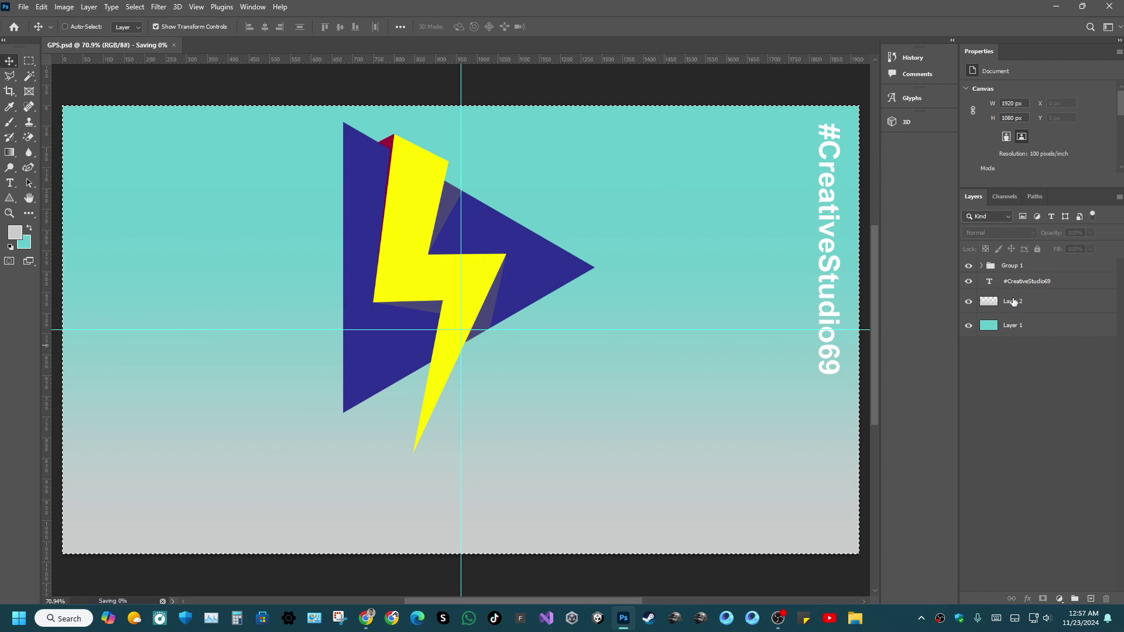
left_click(1011, 267)
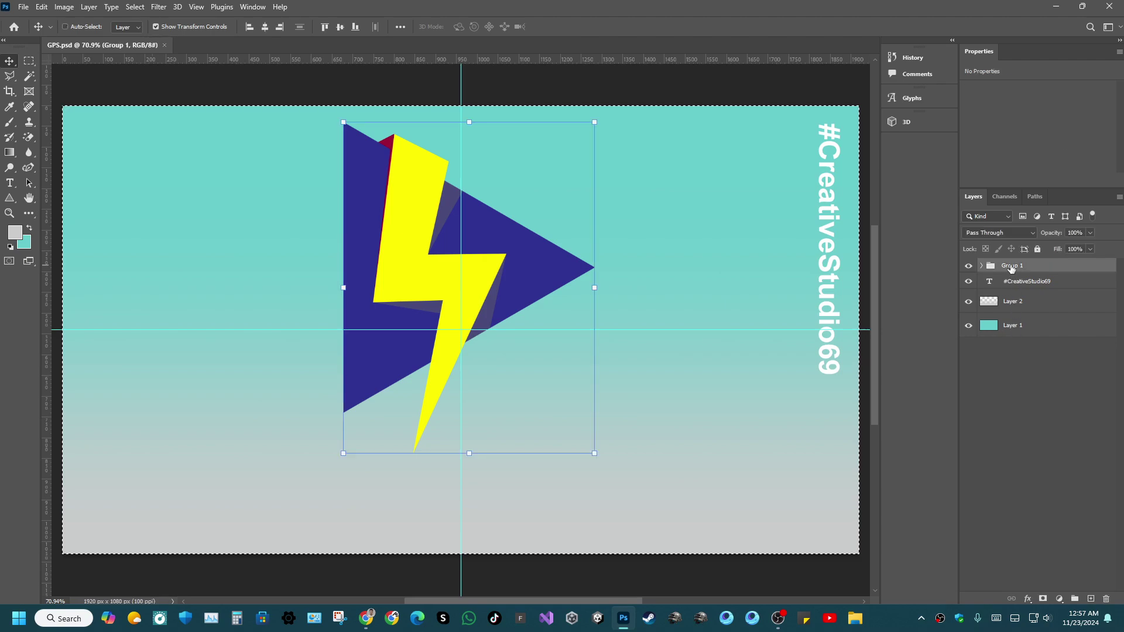
left_click(1003, 336, "ctrl")
left_click(268, 30)
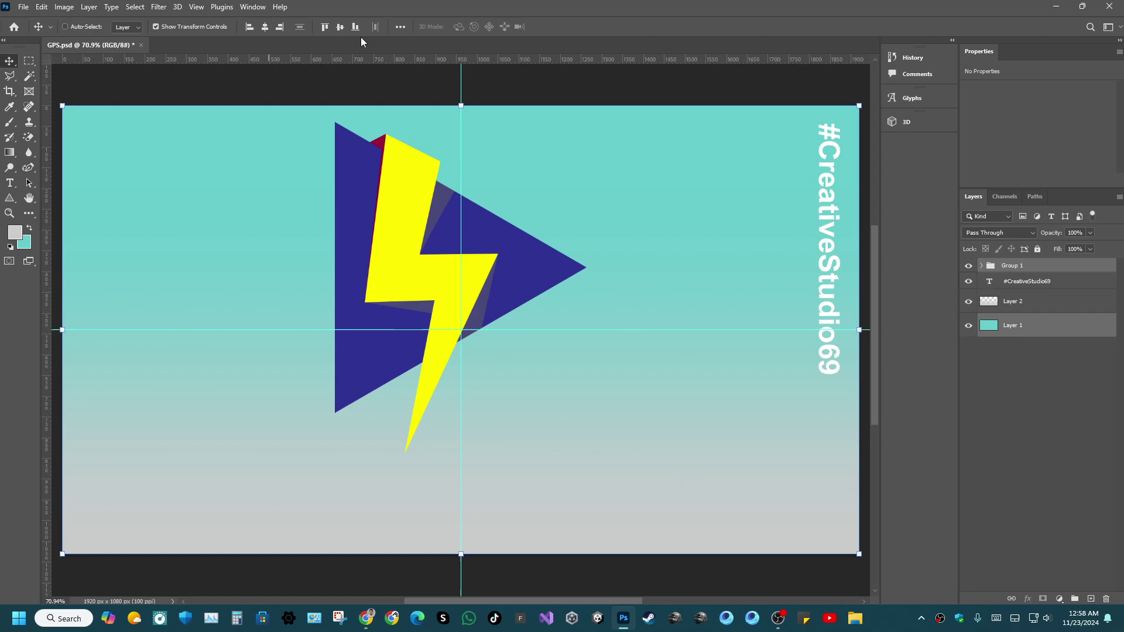
left_click(344, 29)
key("ctrl+s")
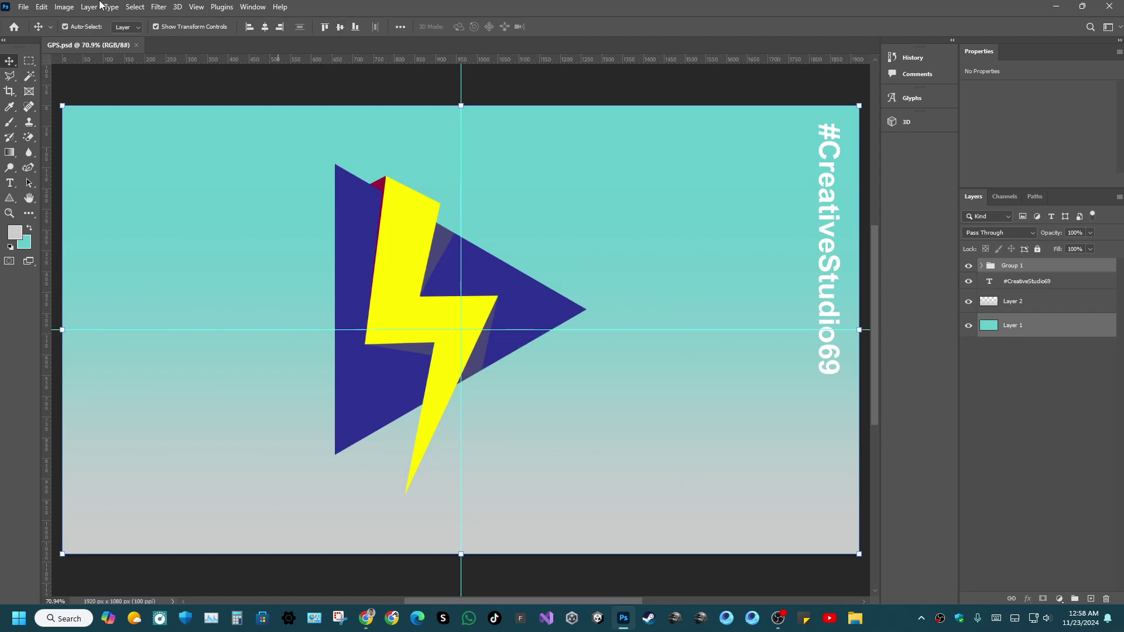
left_click(29, 61)
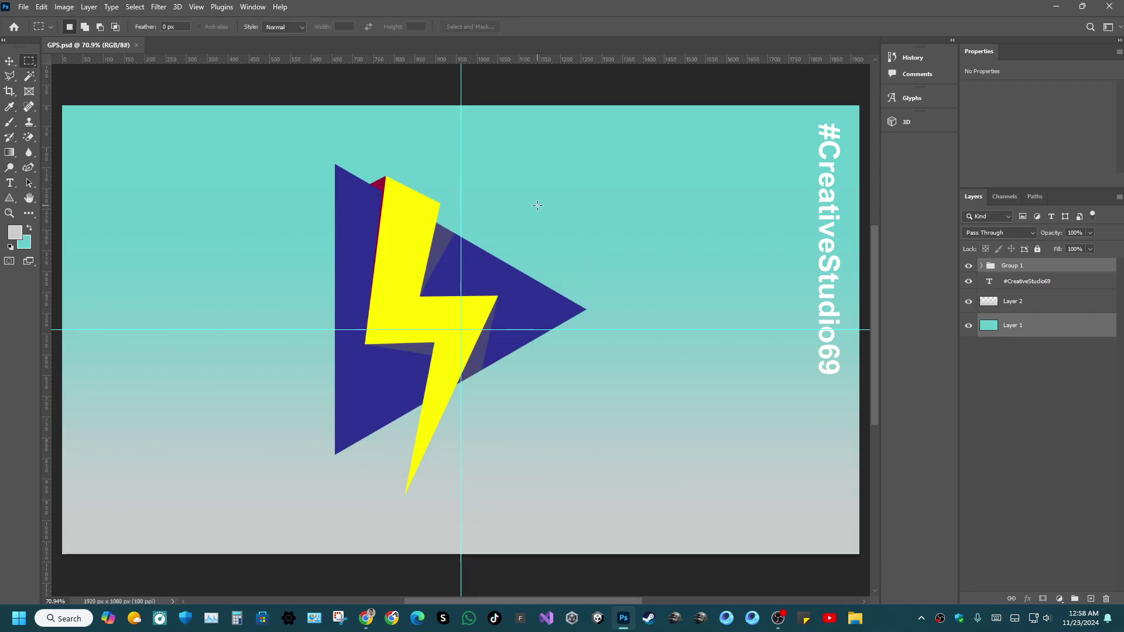
key("v")
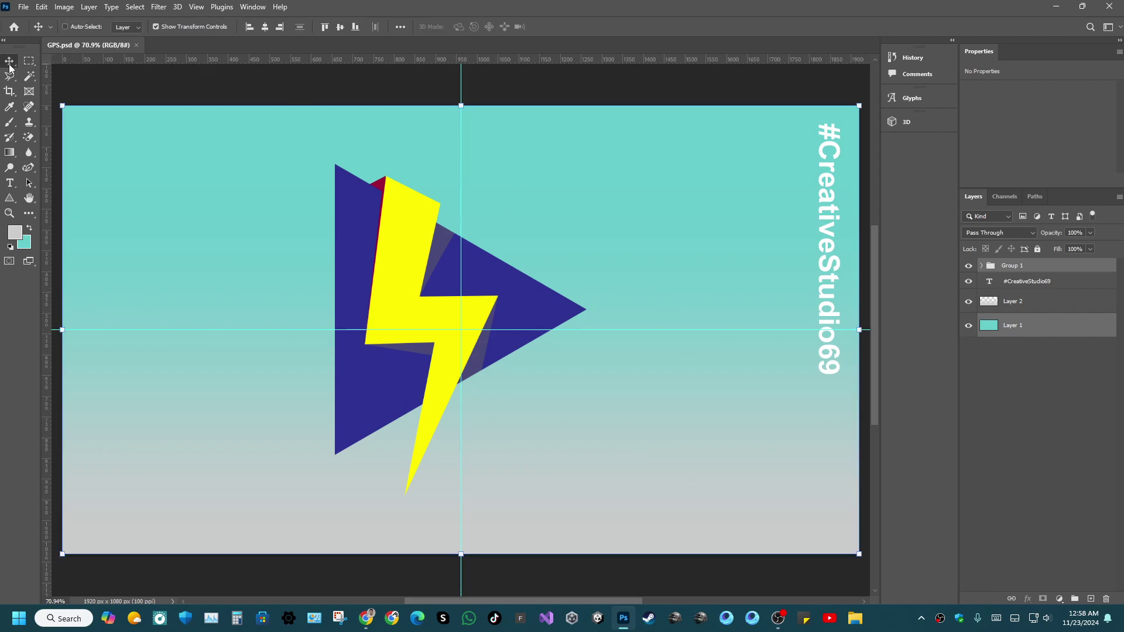
Expand Group 1, hide the Full triangle layer and show the rounded Half triangle layer instead.
left_click(982, 267)
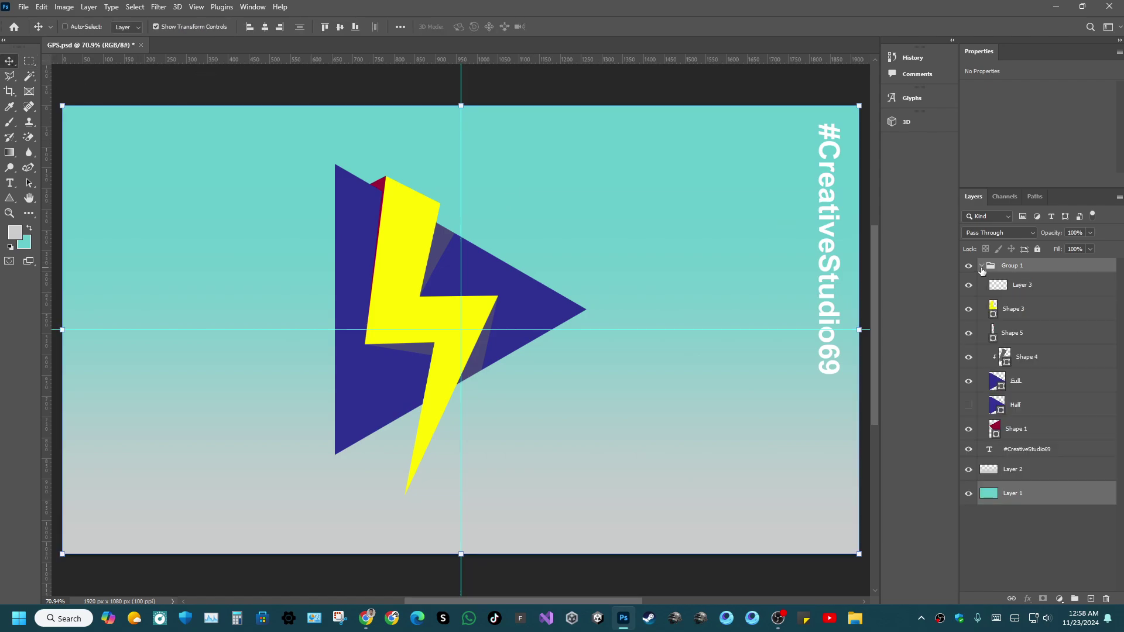
left_click(1026, 388)
left_click(968, 381)
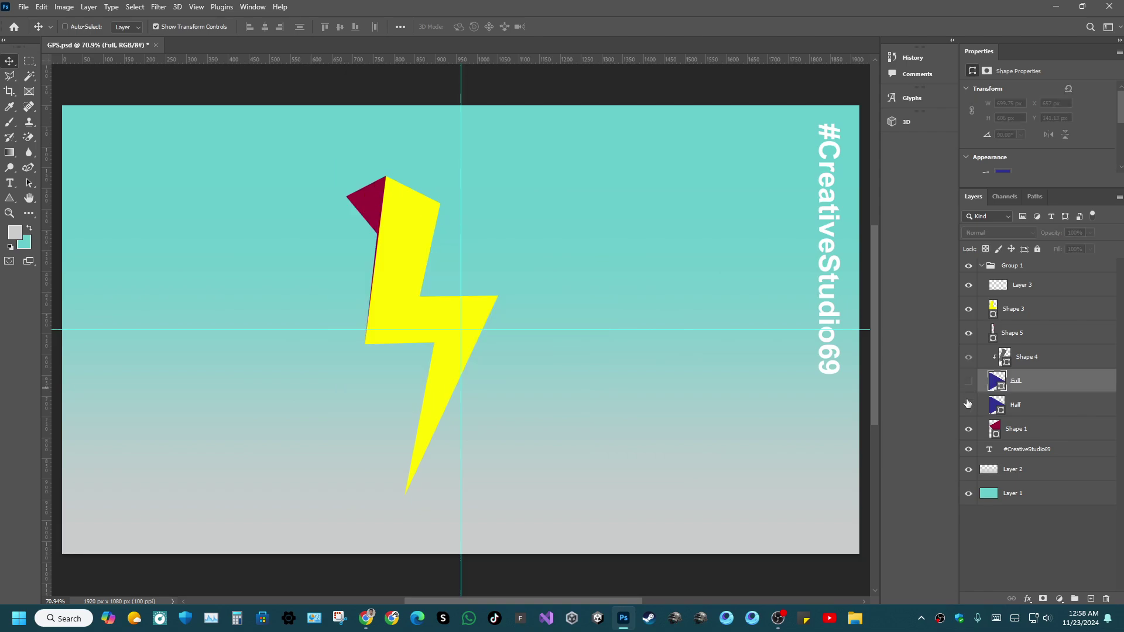
left_click(967, 404)
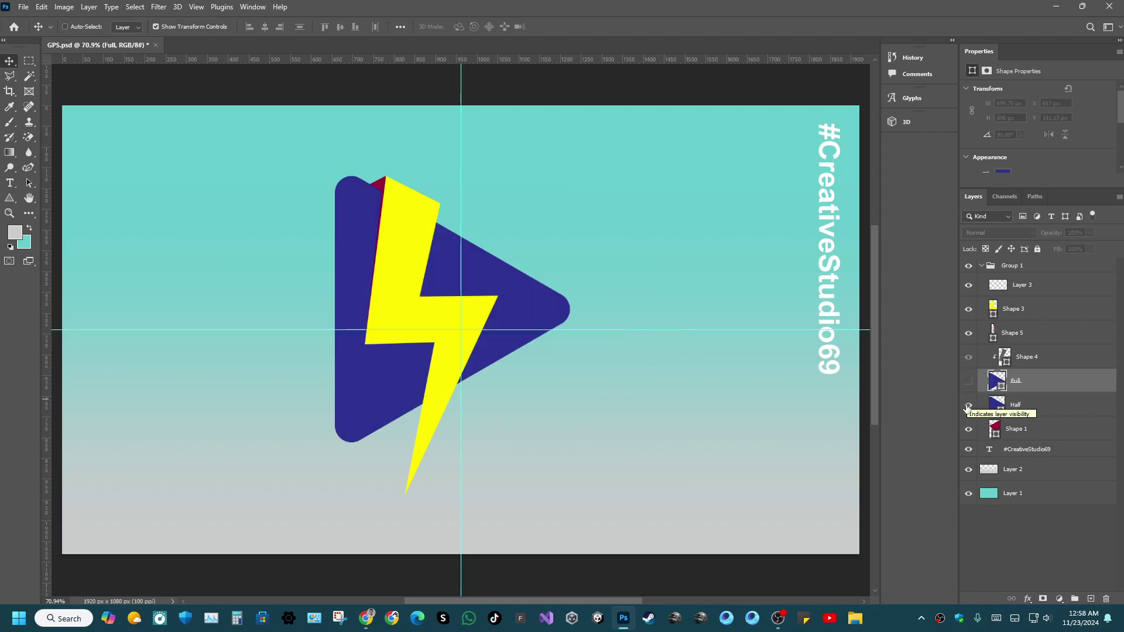
left_click(968, 405)
left_click(968, 405)
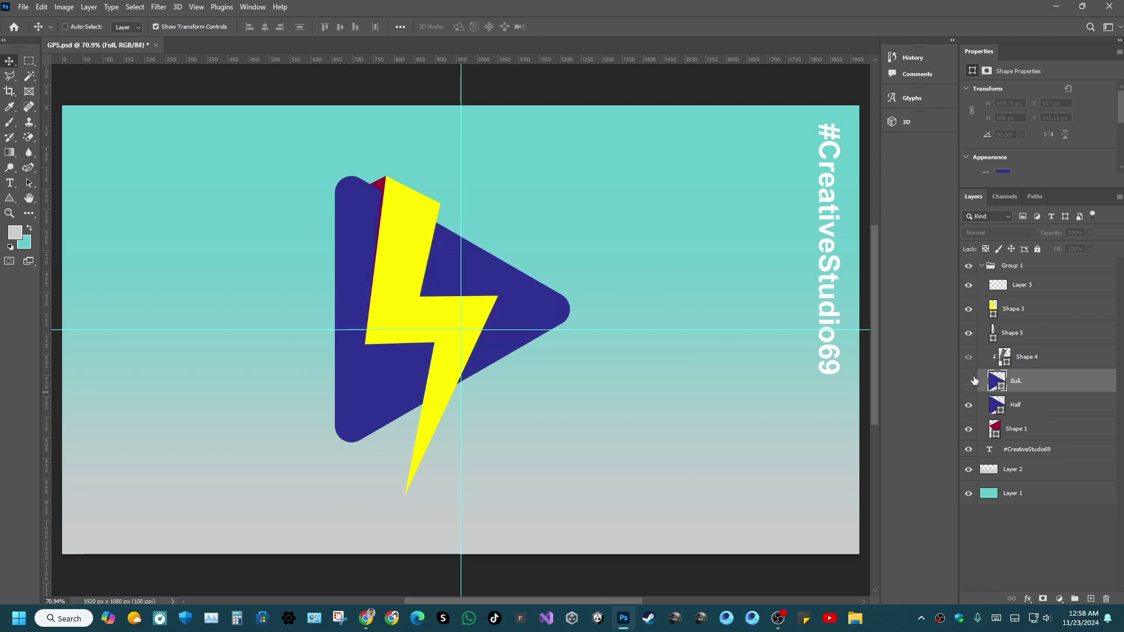
Toggle the Full triangle's visibility repeatedly to compare its sharp corners with the rounded Half triangle, leaving Full hidden.
left_click(972, 381)
left_click(972, 380)
left_click(971, 380)
left_click(972, 381)
left_click(971, 381)
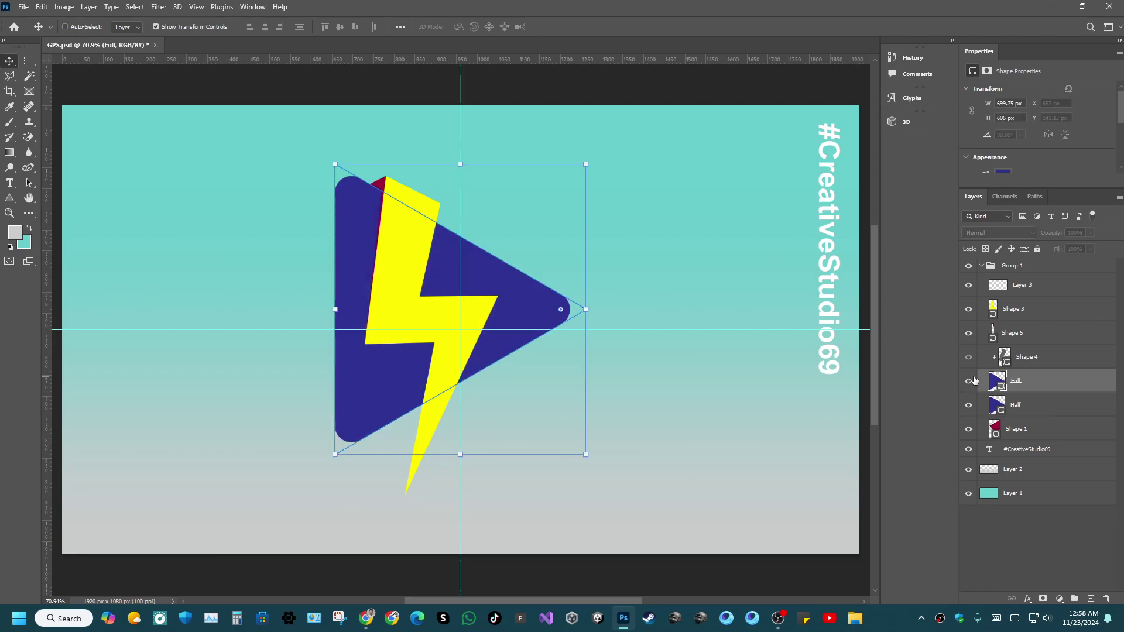
left_click(972, 380)
left_click(972, 380)
left_click(972, 380)
left_click(972, 381)
left_click(972, 381)
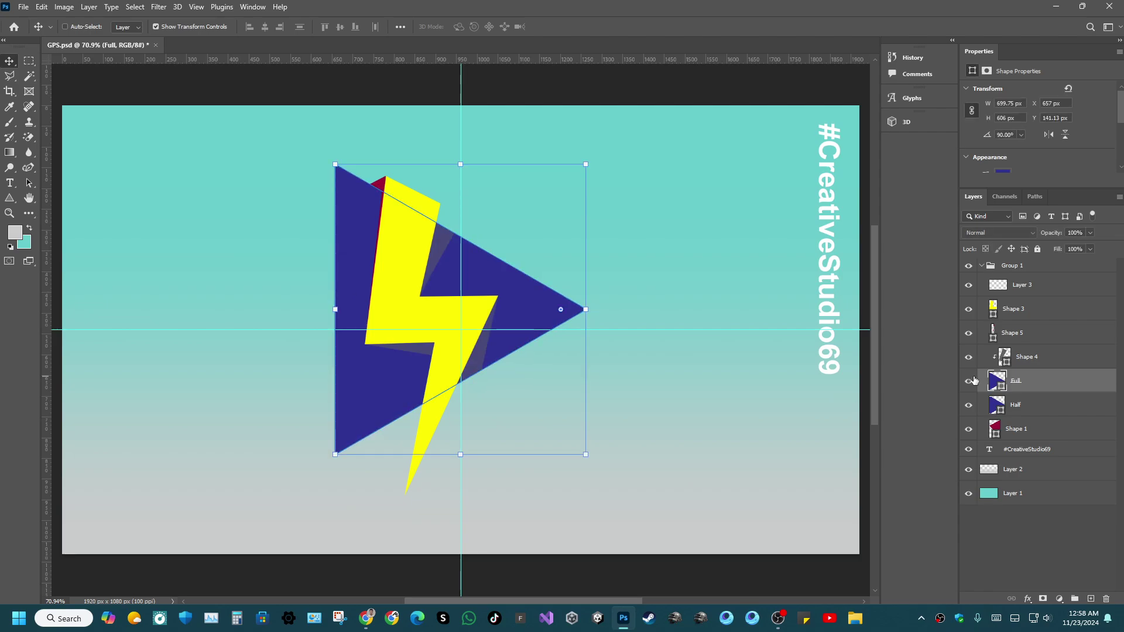
left_click(972, 380)
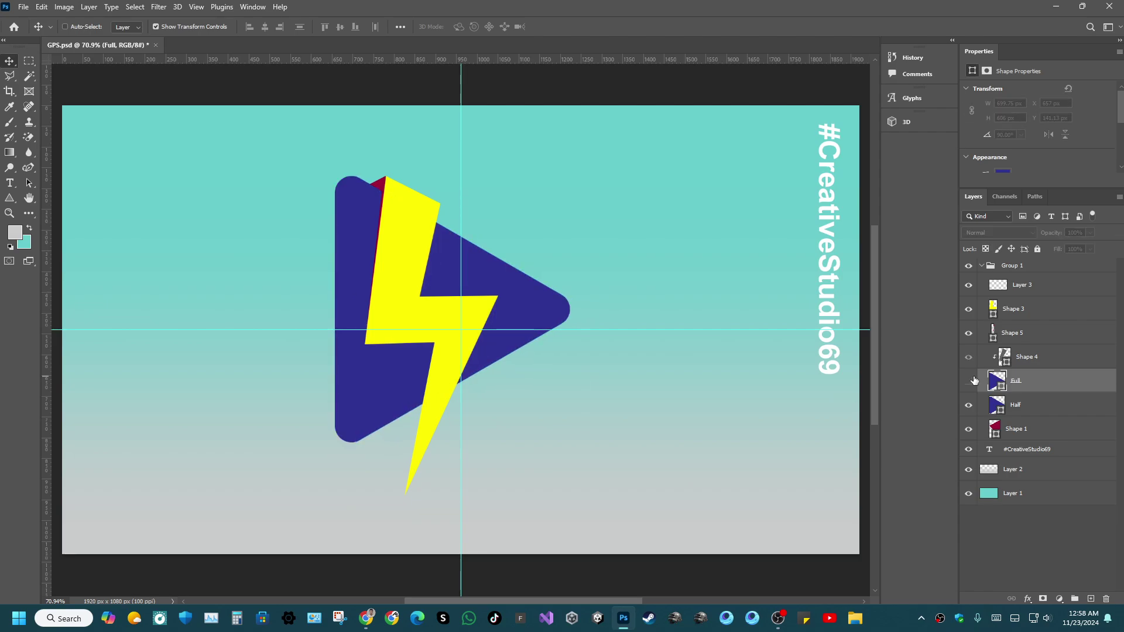
Group the Full triangle with its clipped Shape 4 shadow layer and duplicate the group.
left_click(1045, 363)
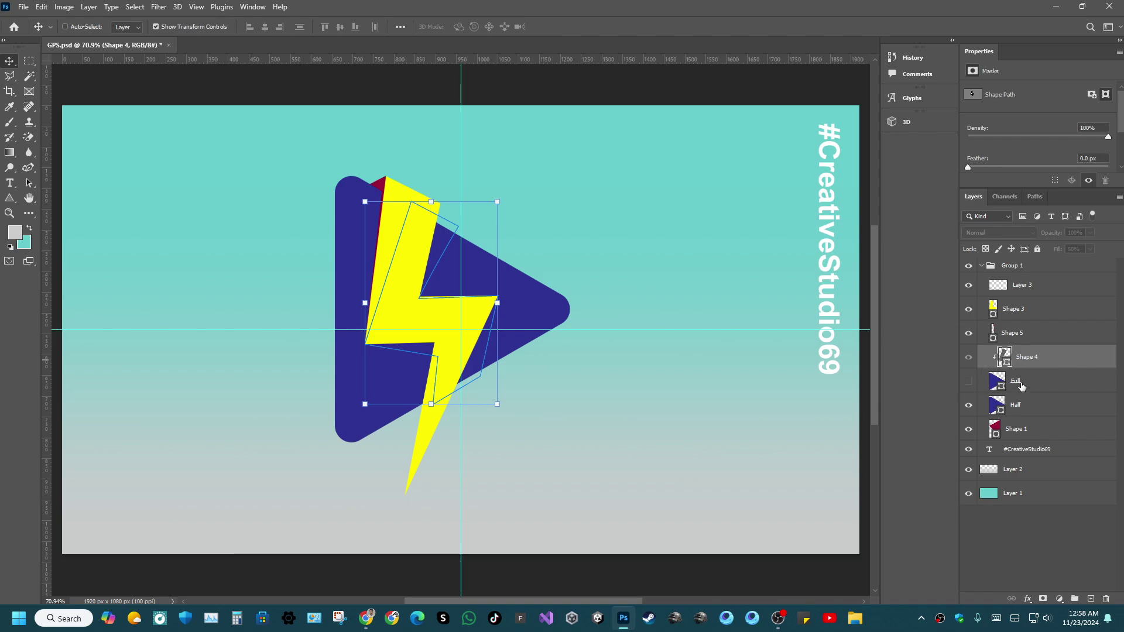
left_click(1023, 385)
left_click(1036, 362, "ctrl")
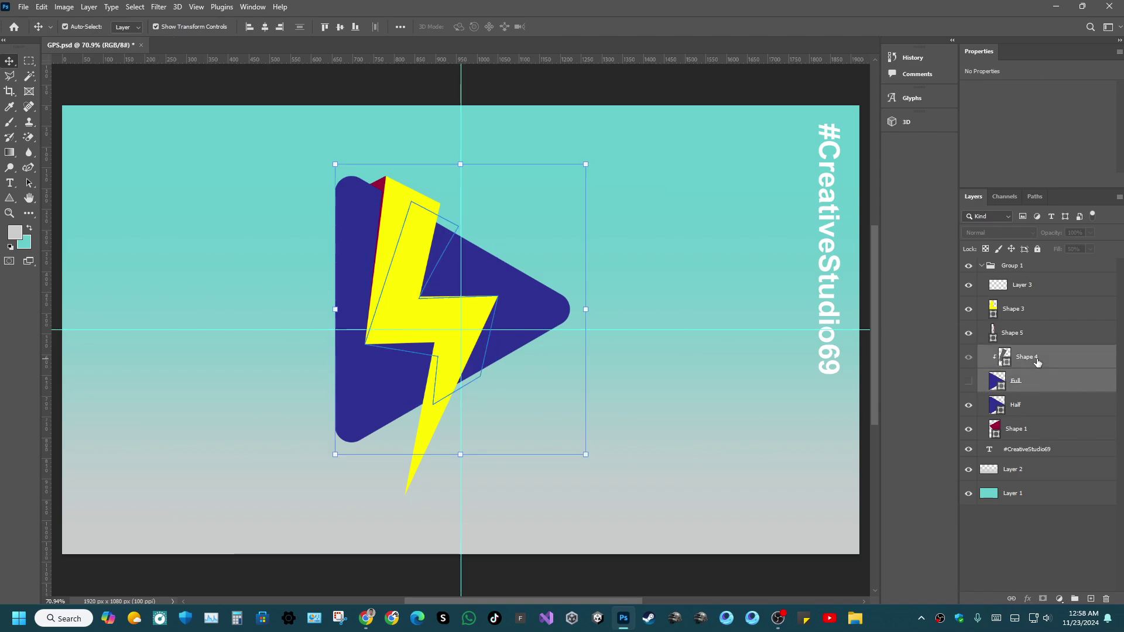
key("ctrl+g")
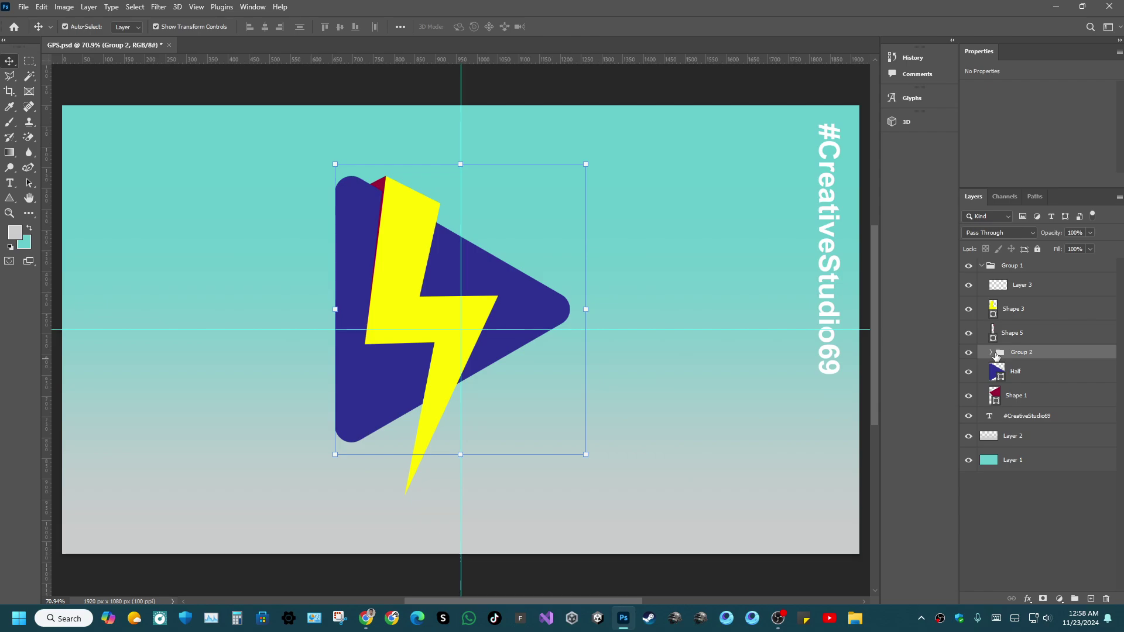
key("ctrl+j")
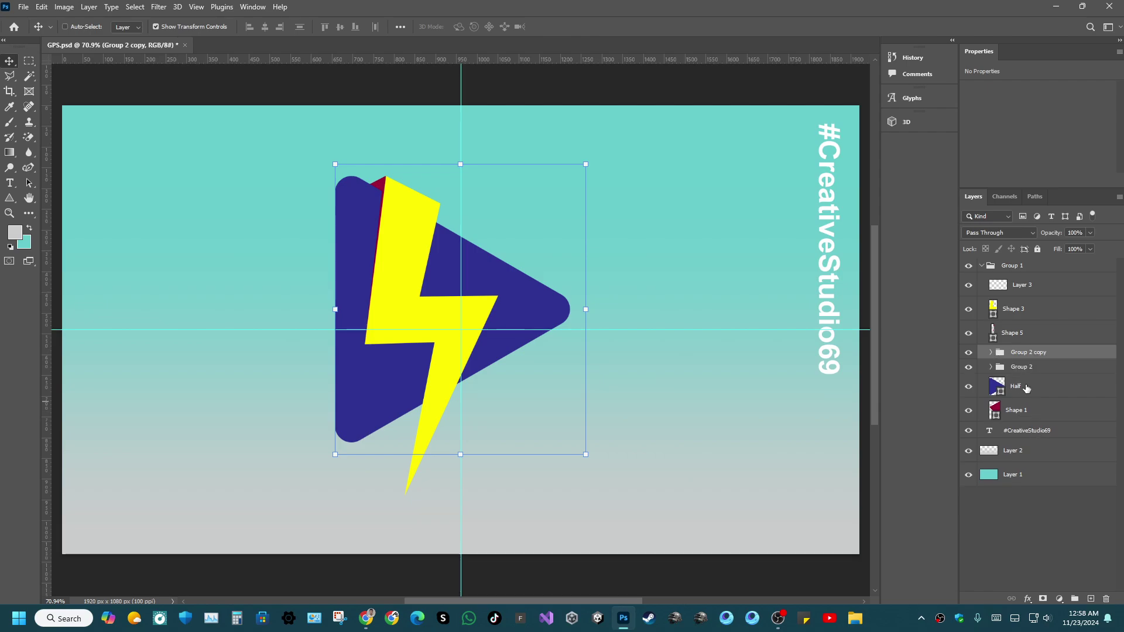
Expand Group 2, show its Full triangle layer and hide the Half triangle layer.
left_click(1030, 386)
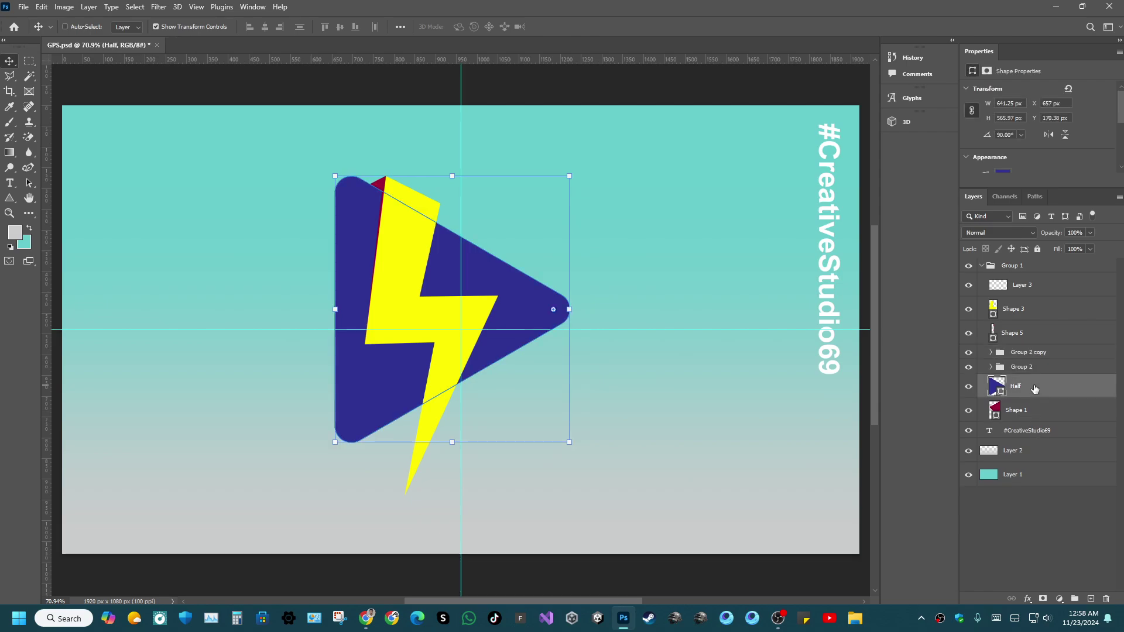
left_click(991, 367)
left_click(1048, 416)
left_click(969, 410)
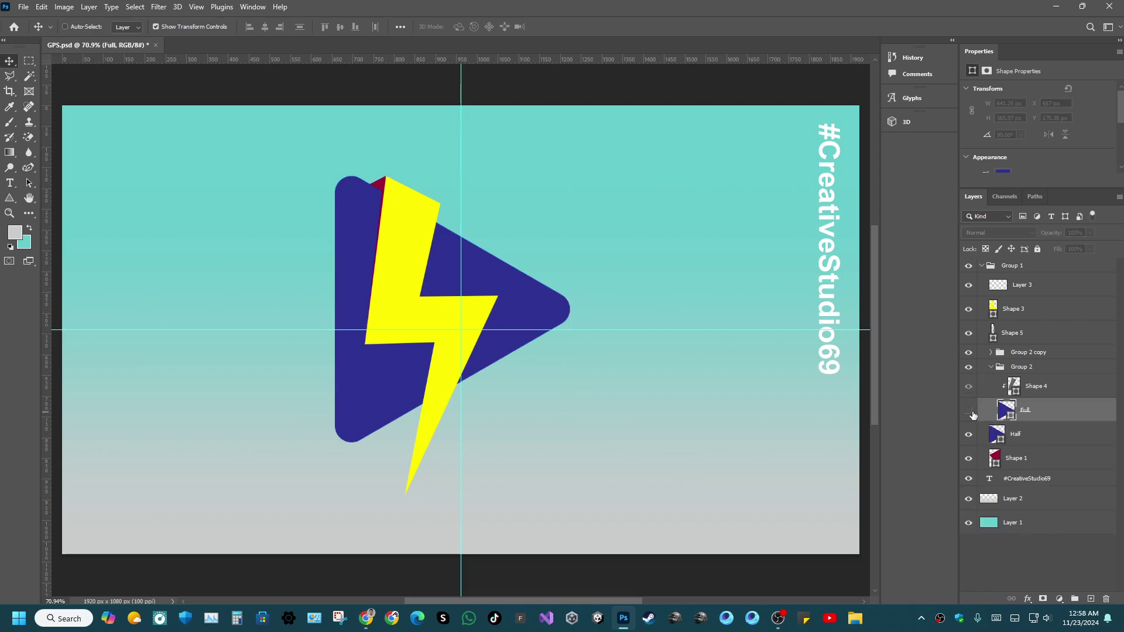
left_click(968, 434)
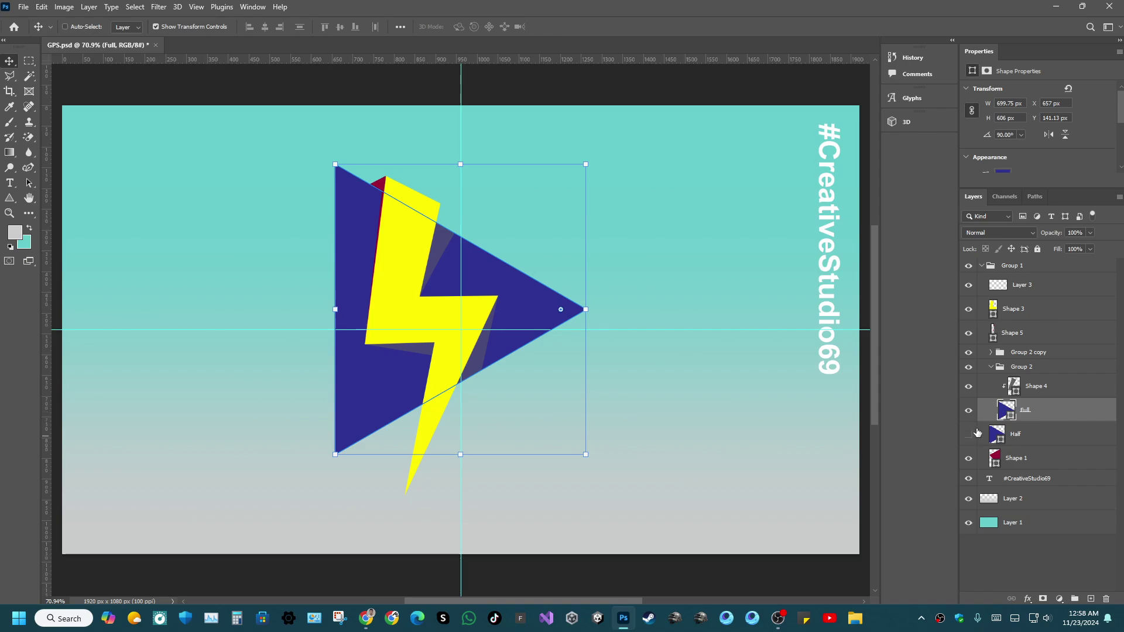
Try to set the corner radius of the Full triangle in Group 2 to 30 px.
left_click(9, 198)
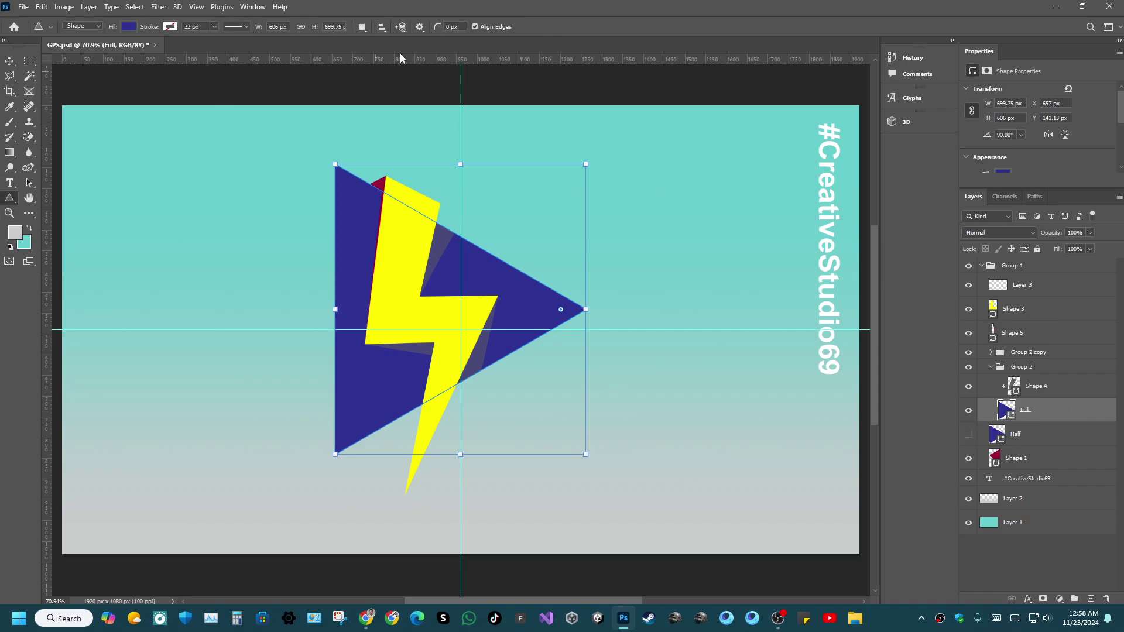
left_click(454, 27)
type("30")
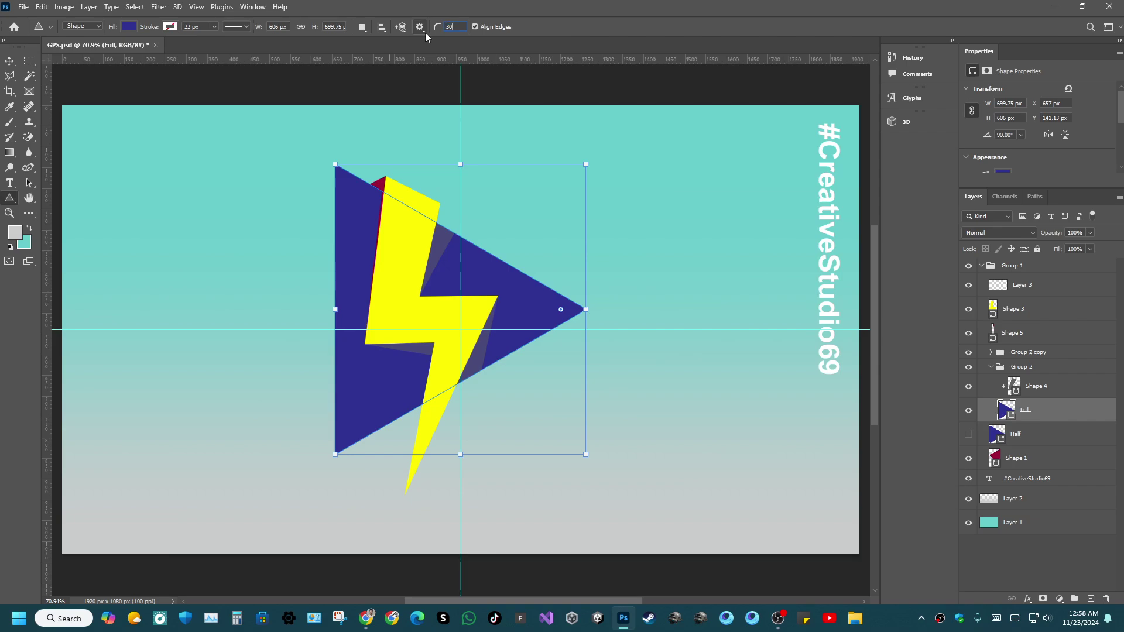
Inspect the contents of Group 2 copy and toggle its visibility to compare it with Group 2.
left_click(991, 366)
left_click(990, 352)
left_click(991, 352)
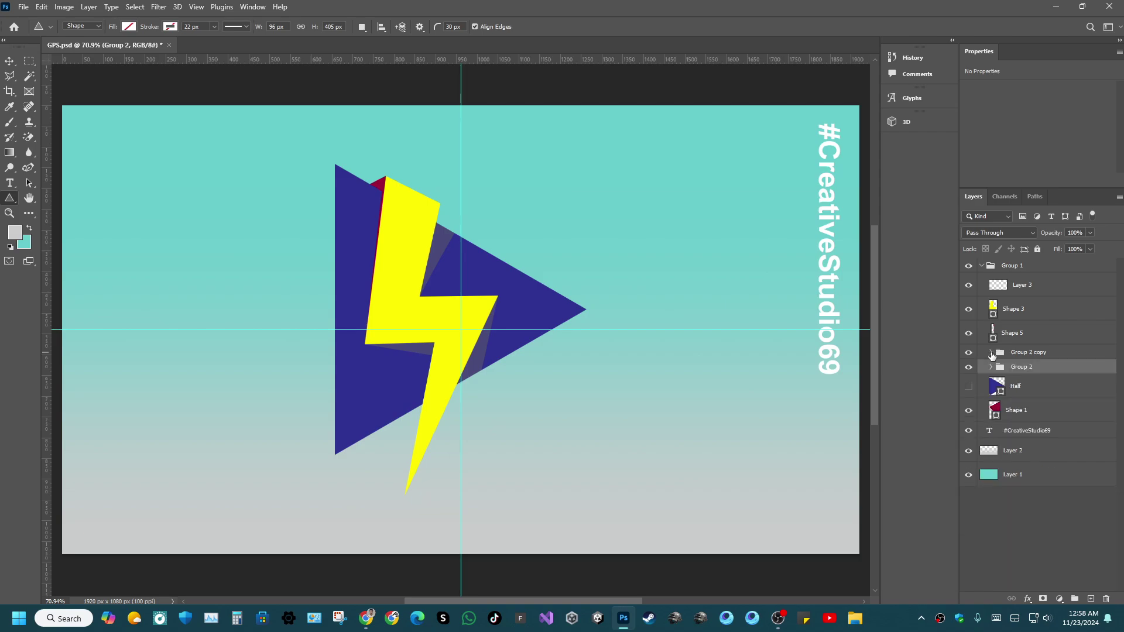
left_click(991, 353)
left_click(969, 396)
left_click(991, 352)
left_click(969, 353)
left_click(969, 352)
Delete the standalone Half triangle layer below Group 2.
left_click(969, 387)
left_click(968, 388)
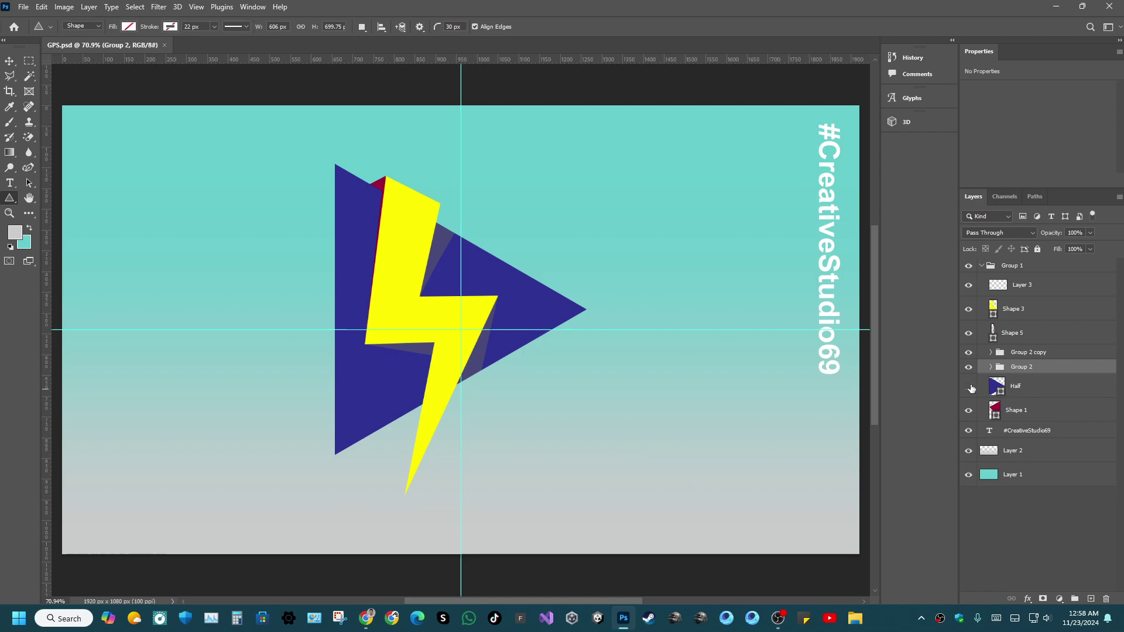
left_click(1040, 391)
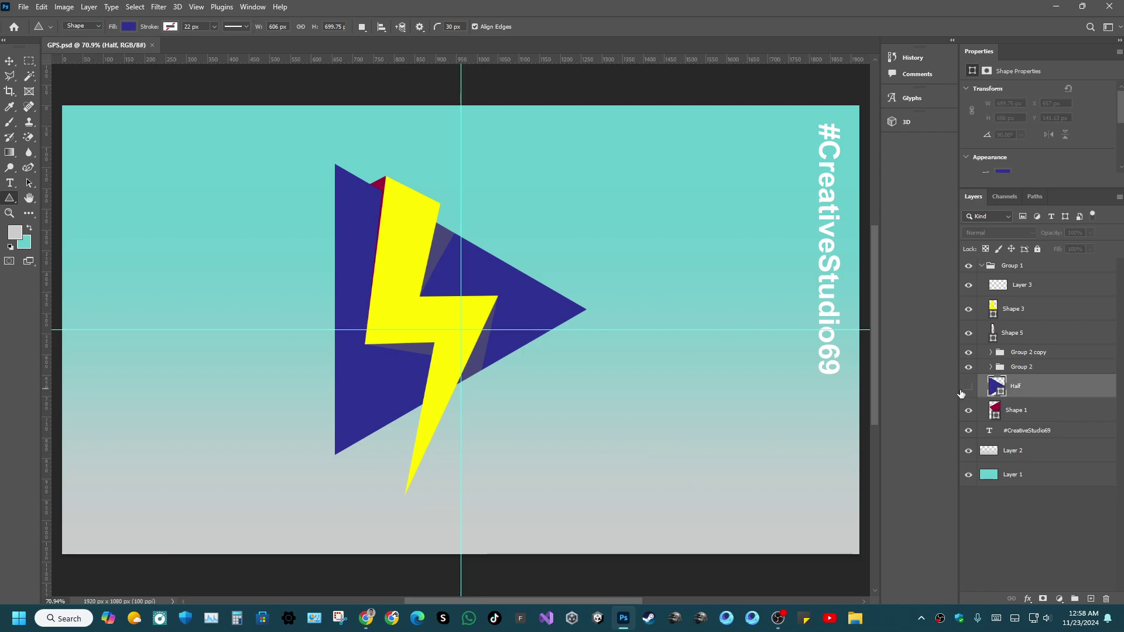
key("Delete")
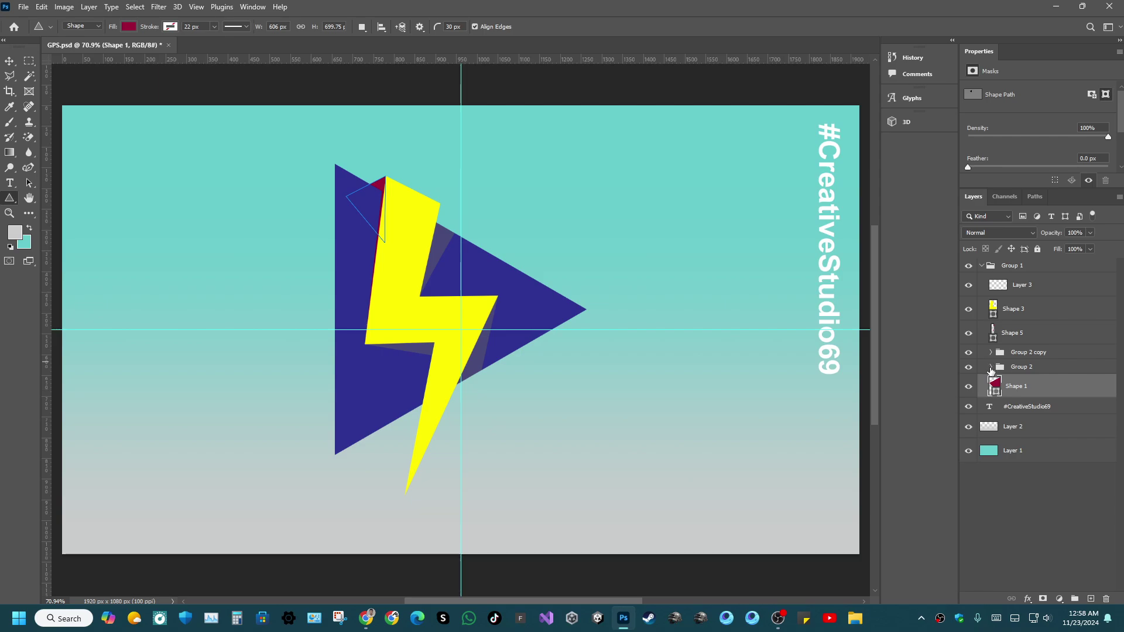
Check the contents of both triangle groups and rename Group 2 copy as Full.
left_click(990, 368)
left_click(990, 368)
left_click(991, 367)
left_click(990, 367)
left_click(990, 353)
left_click(990, 353)
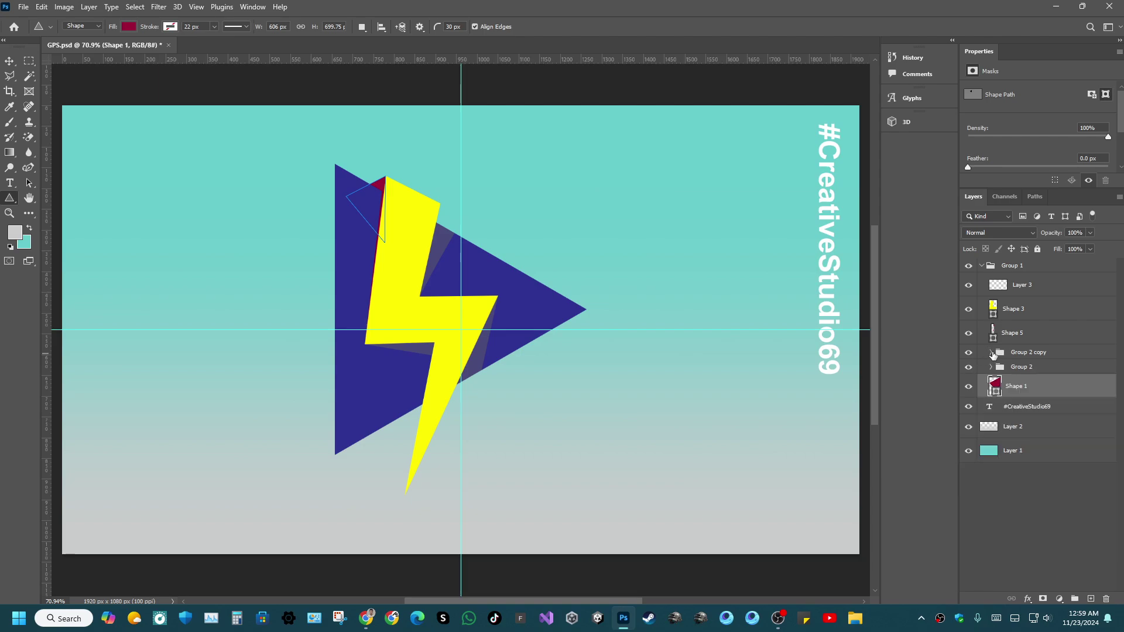
double_click(1038, 351)
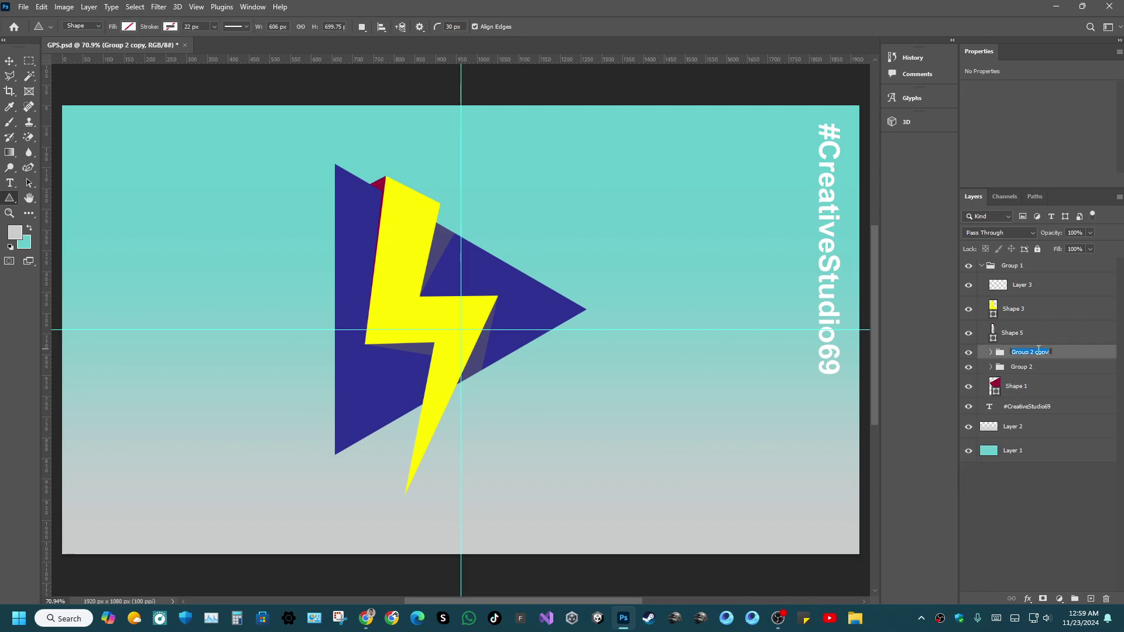
type("Full")
key("Return")
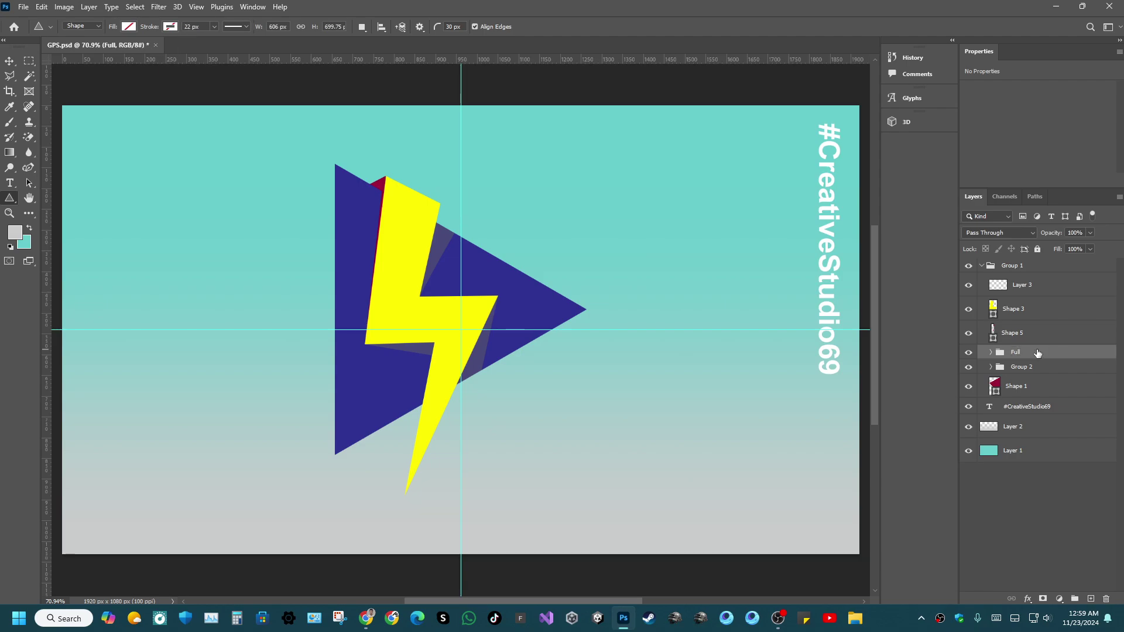
Expand Group 2 and rename it as Half.
left_click(991, 367)
double_click(1023, 366)
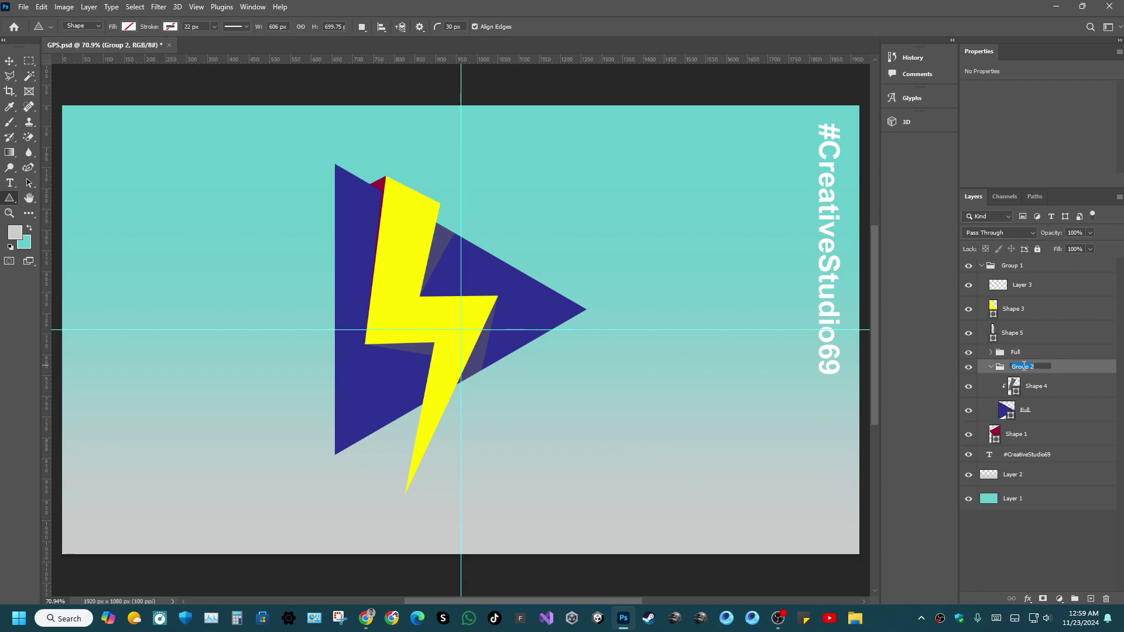
type("Half")
key("Return")
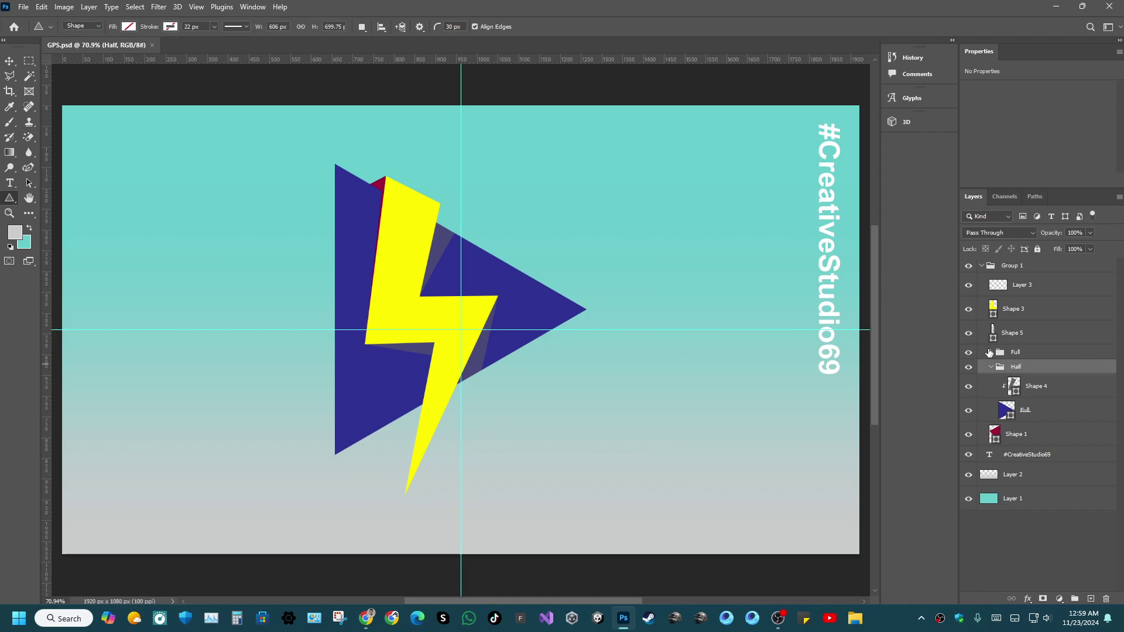
Check the layers in the Full group, hide the whole group and collapse it.
left_click(990, 351)
left_click(1043, 398)
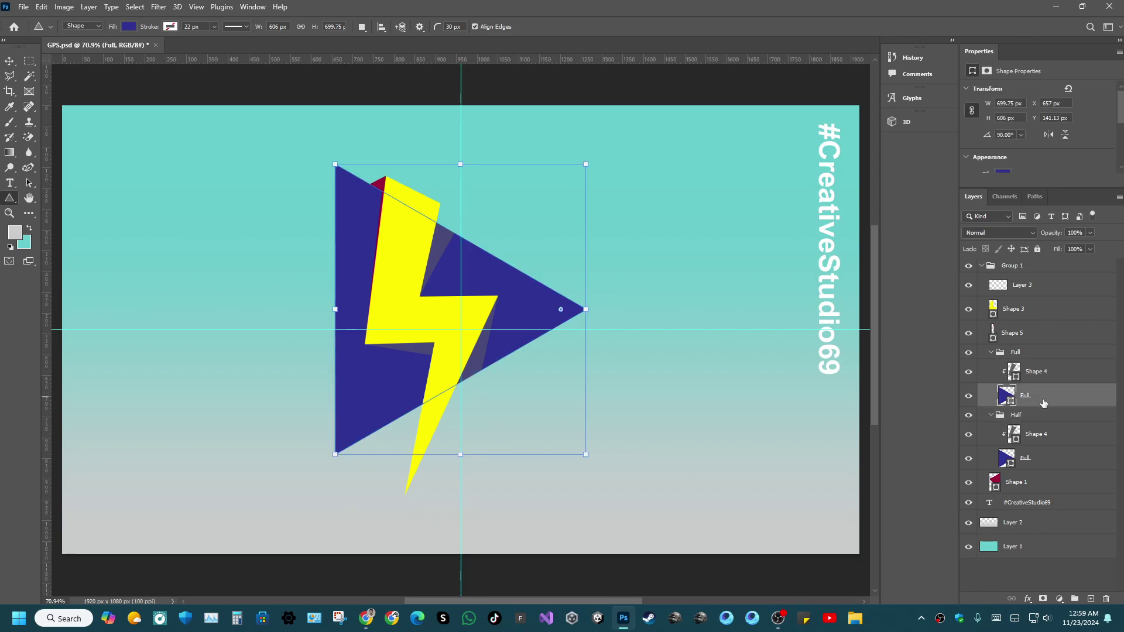
left_click(969, 352)
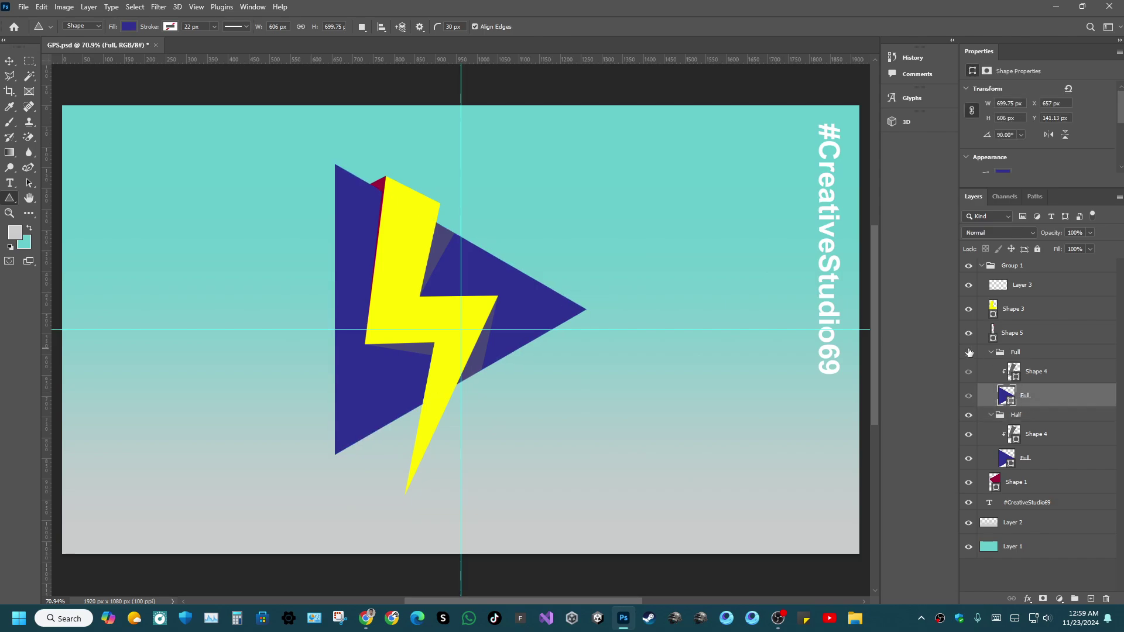
left_click(986, 353)
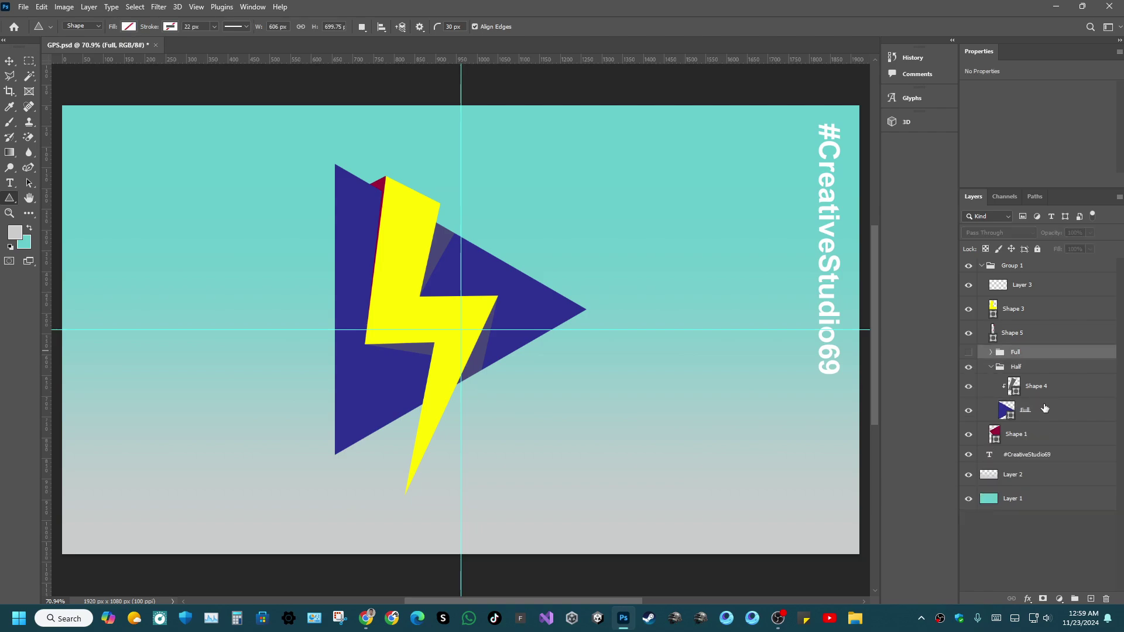
Round the corners of the triangle inside the Half group with its on-canvas radius control and save the document.
left_click(1046, 409)
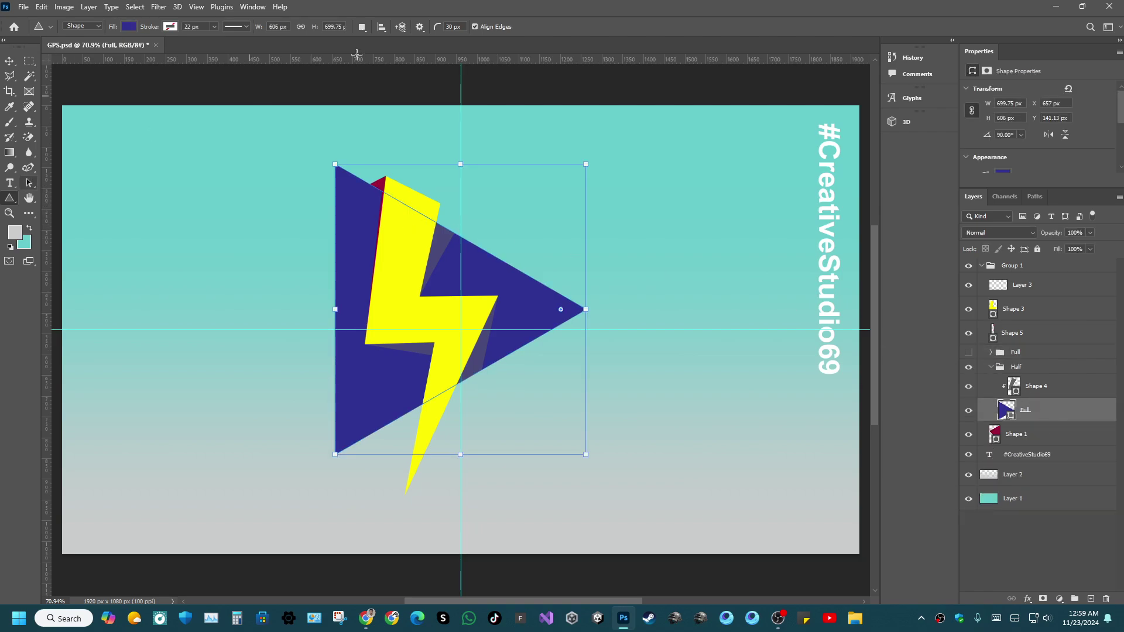
key("Return")
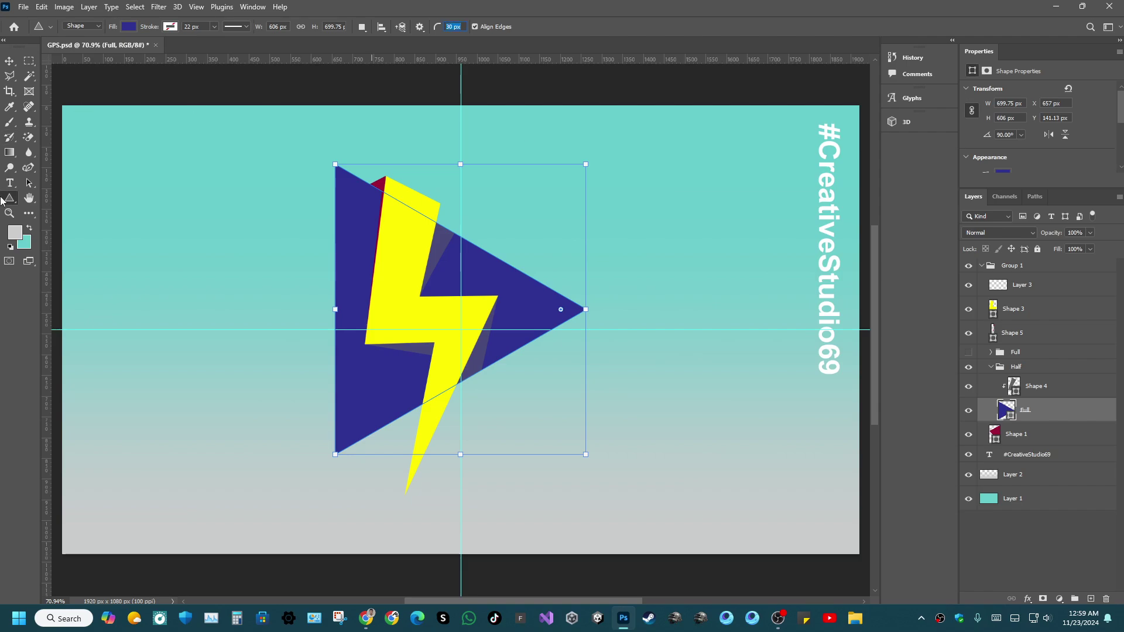
left_click(466, 32)
left_click_drag(560, 310, 550, 311)
left_click(29, 61)
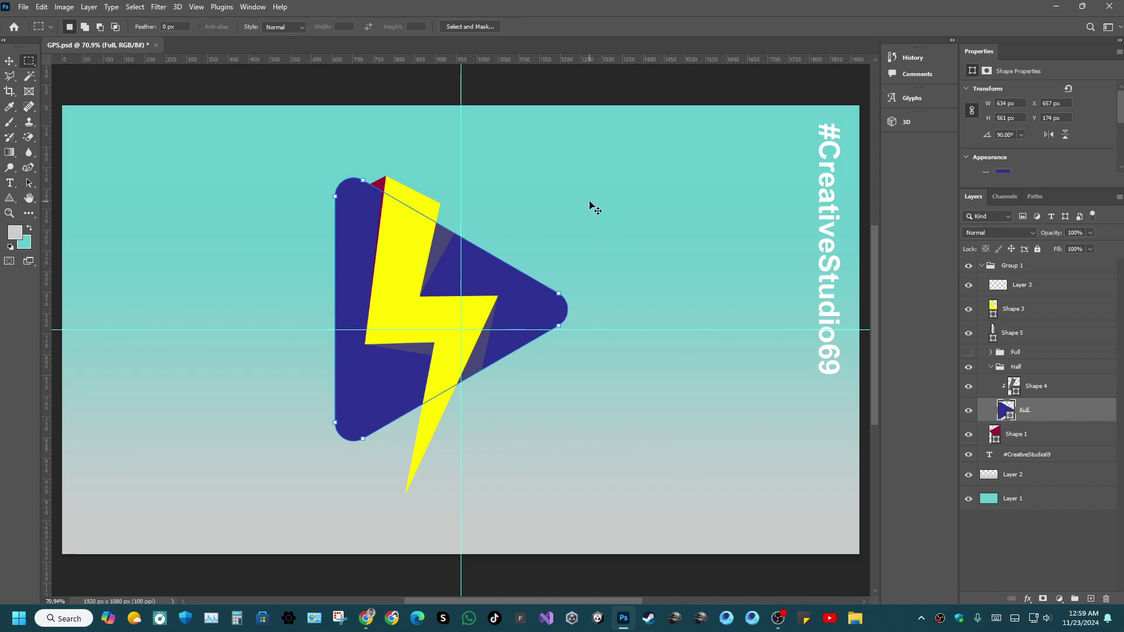
key("ctrl+s")
Collapse the Half group, compare the sharp and rounded triangles by toggling the Full group, leave Full hidden and save the document.
left_click(991, 367)
left_click(969, 352)
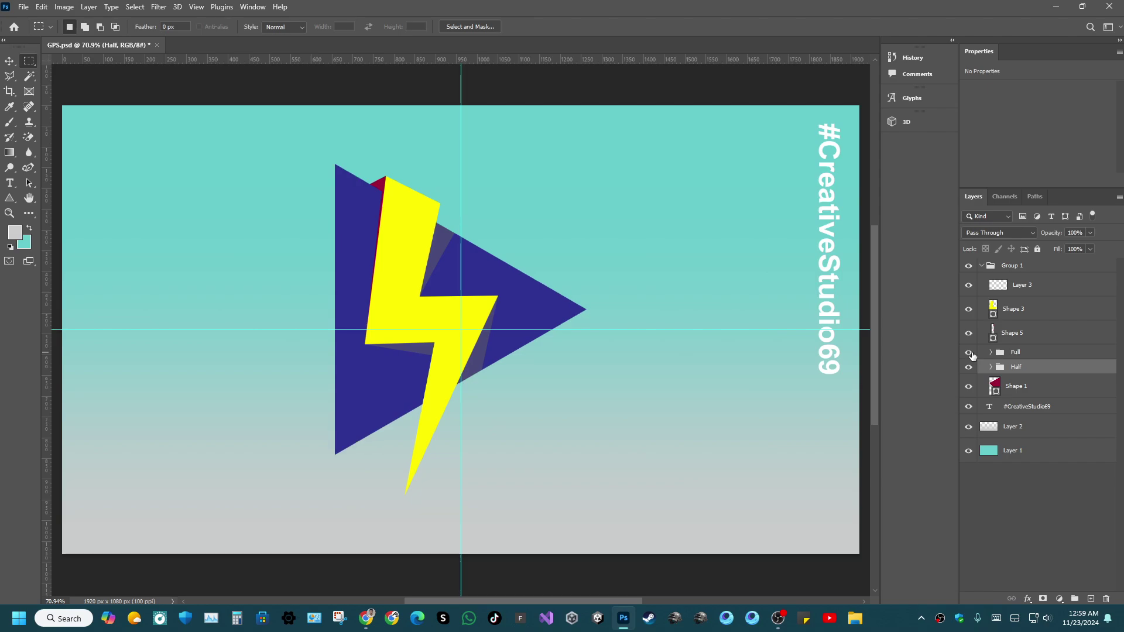
left_click(971, 354)
left_click(971, 354)
left_click(970, 354)
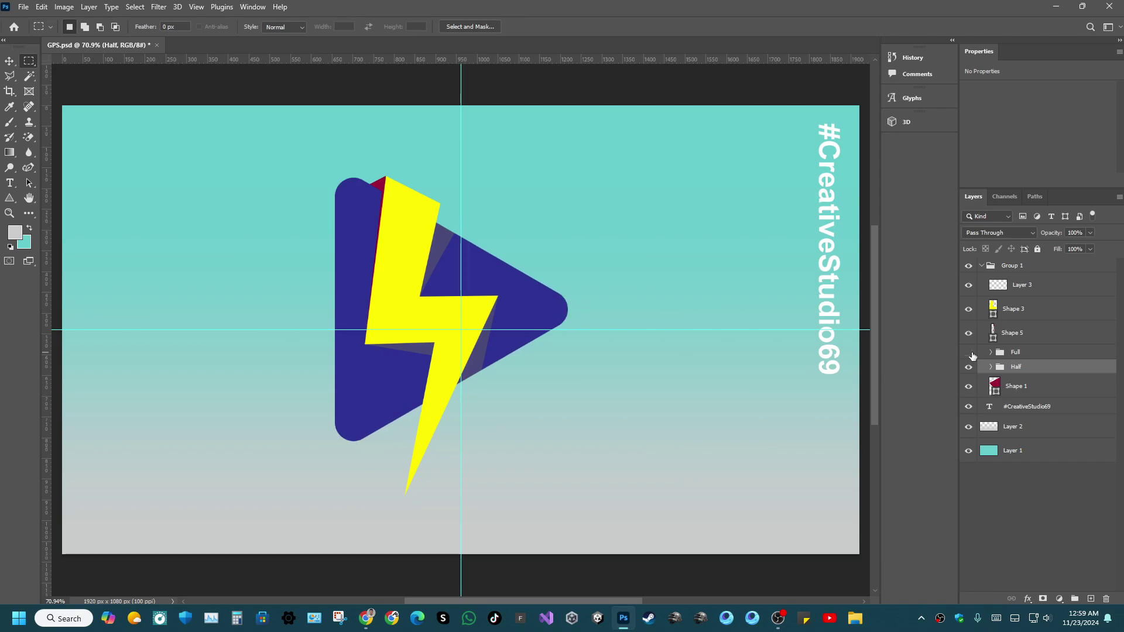
left_click(970, 353)
left_click(972, 354)
left_click(972, 354)
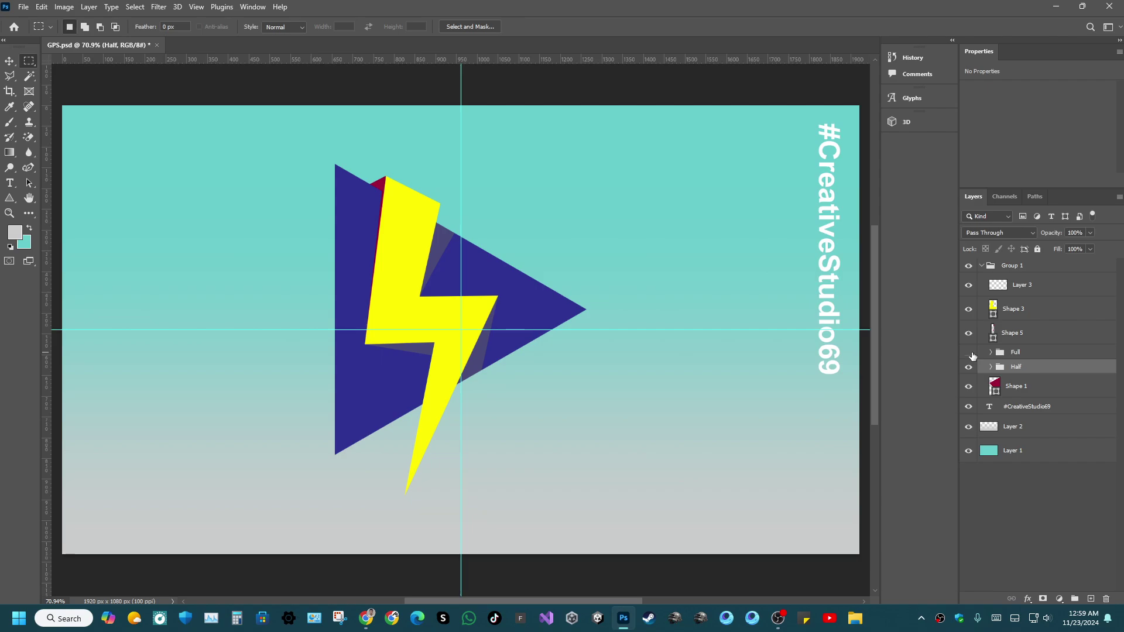
left_click(972, 354)
key("ctrl+s")
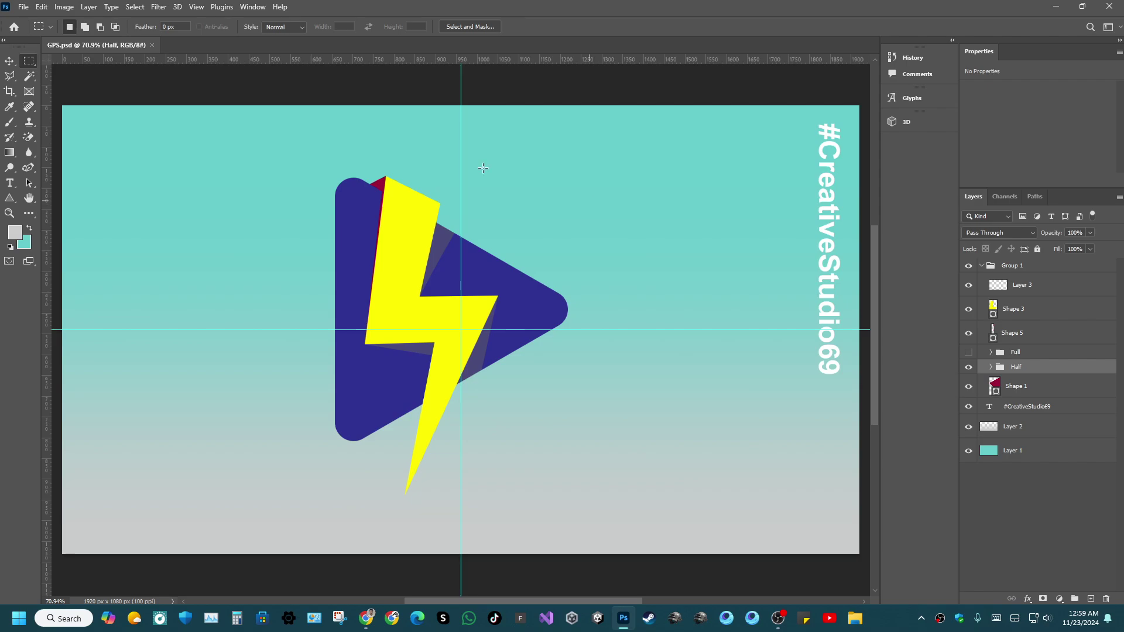
left_click(9, 61)
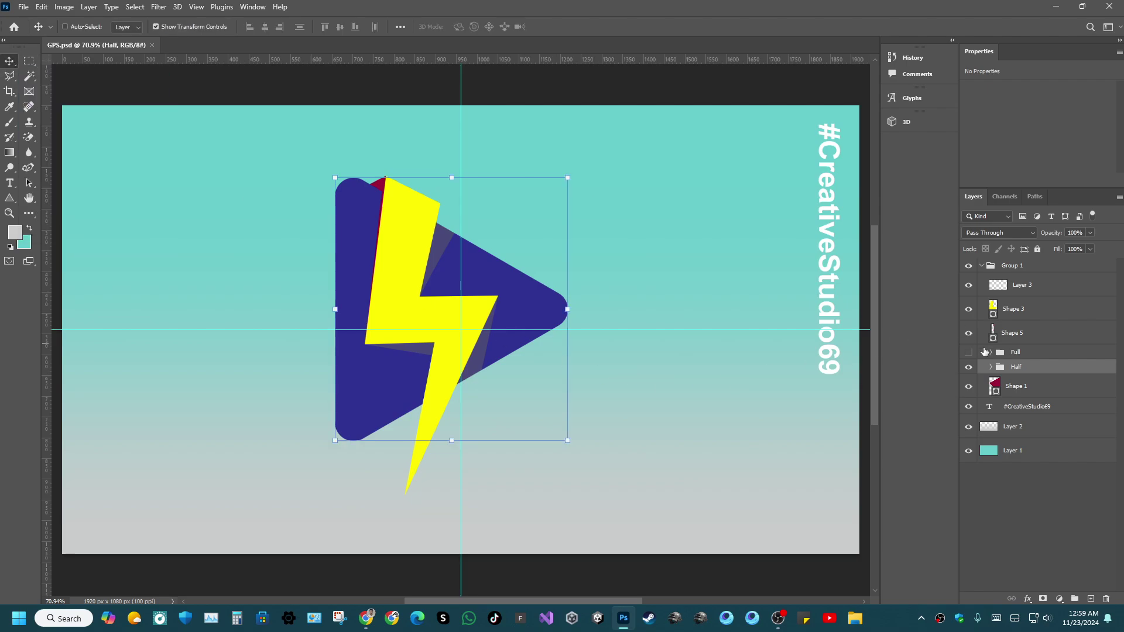
left_click(1018, 309)
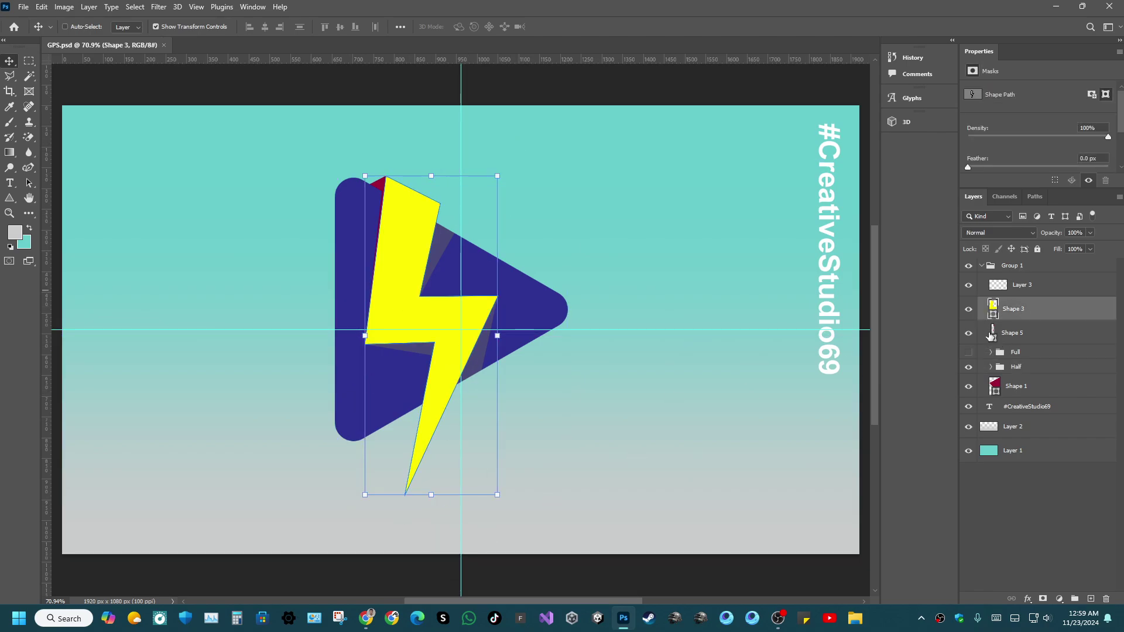
left_click(28, 167)
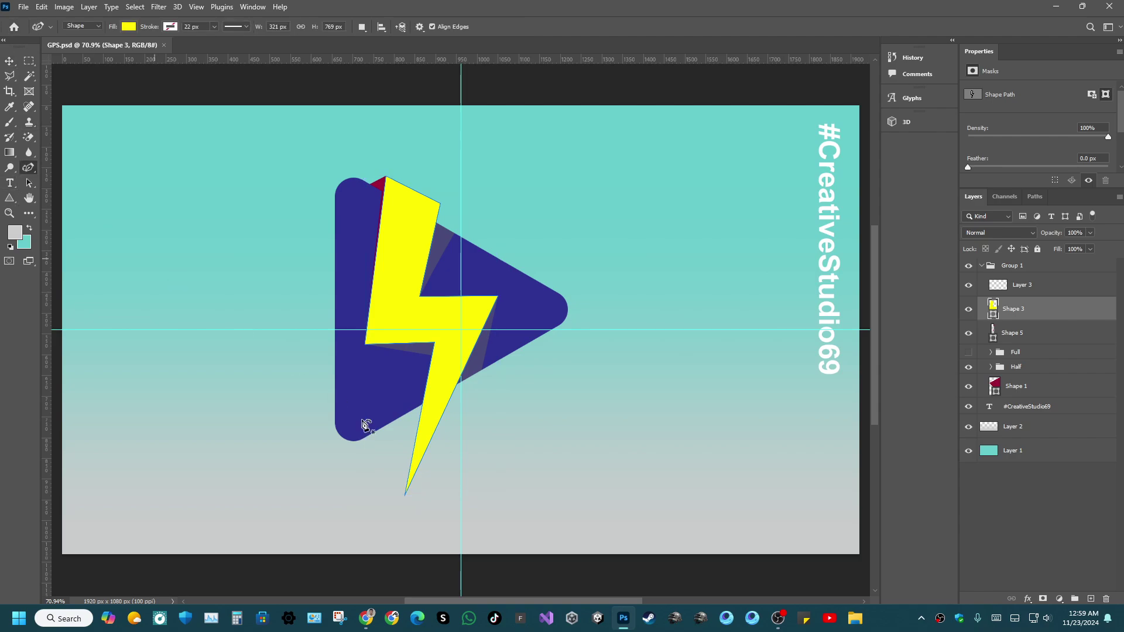
left_click(433, 505)
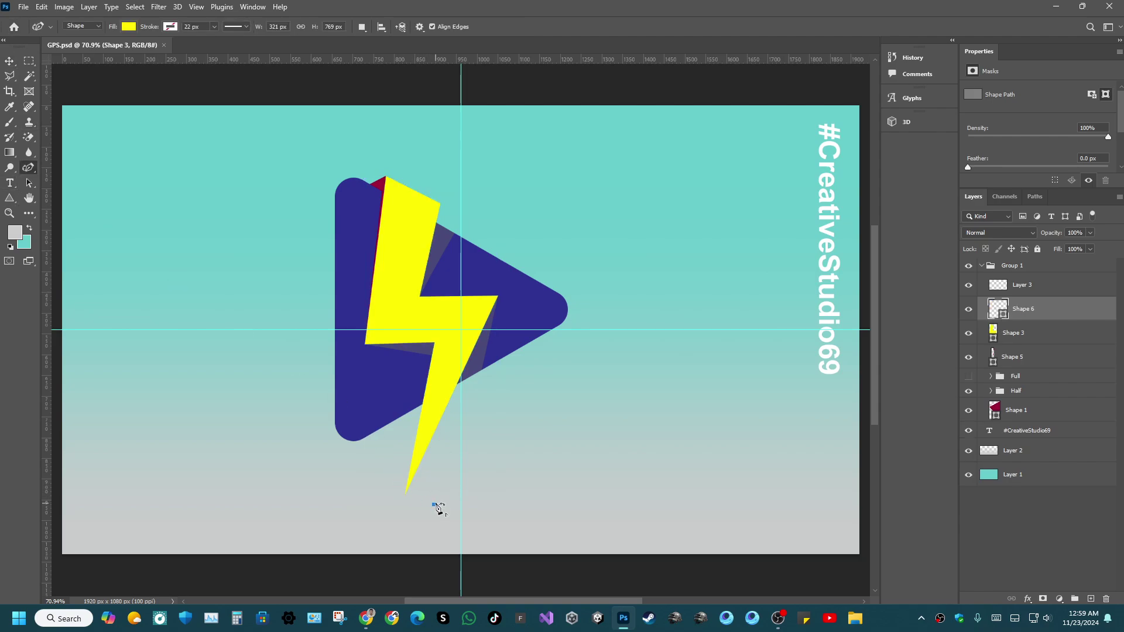
left_click(337, 380, "ctrl")
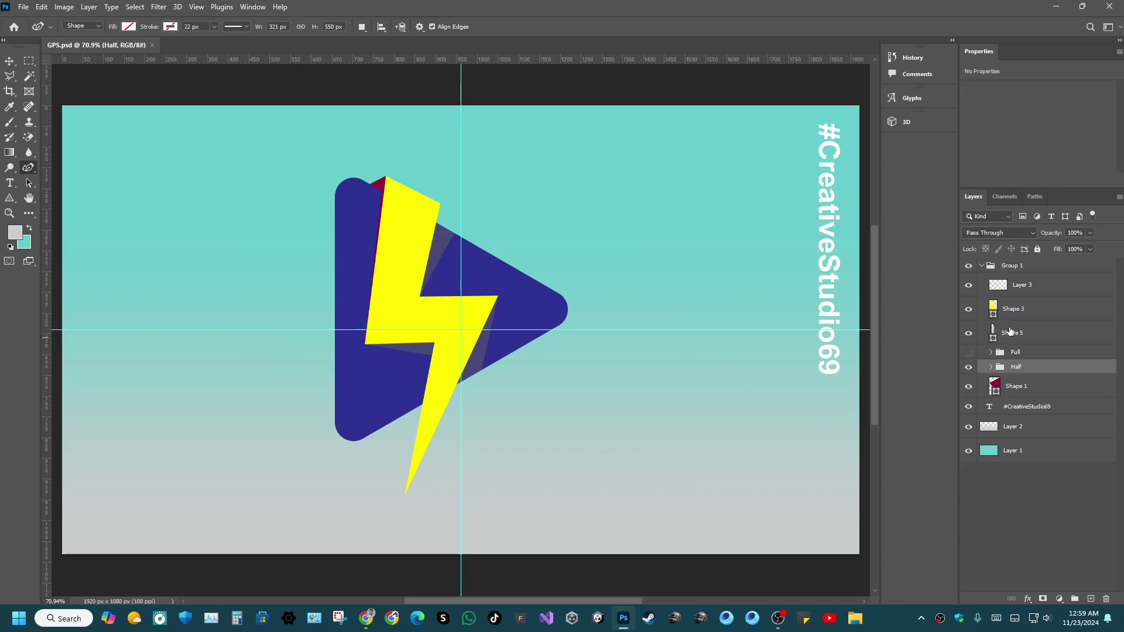
Move the lower tip of the Shape 3 lightning bolt upward with the Curvature Pen, making the bolt about 666 px high.
left_click(1028, 317)
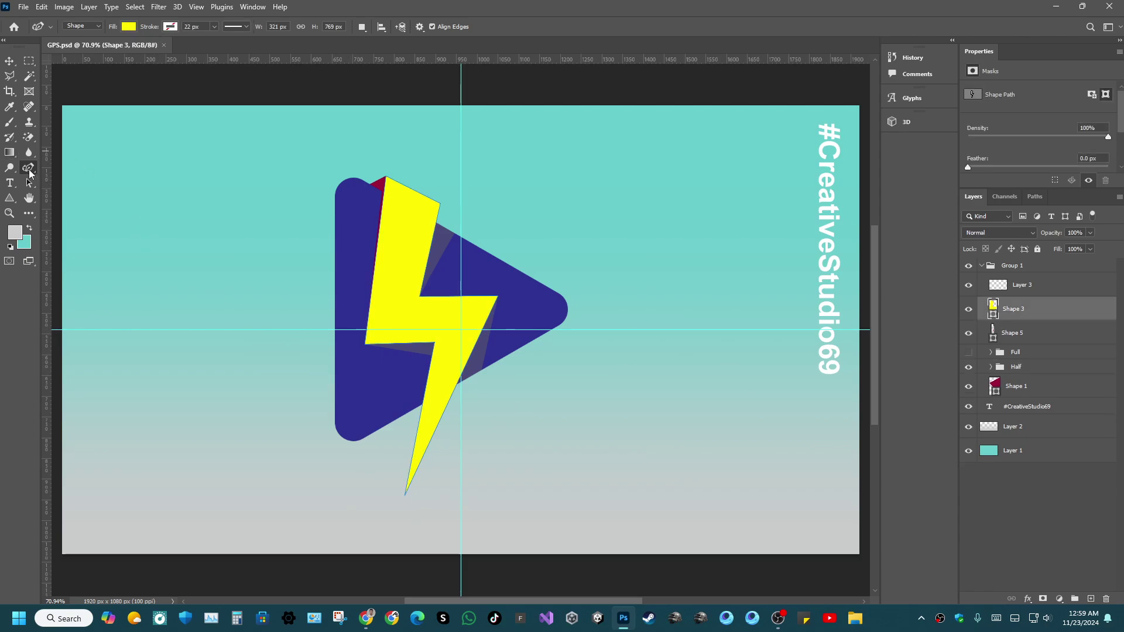
right_click(28, 171)
left_click(82, 226)
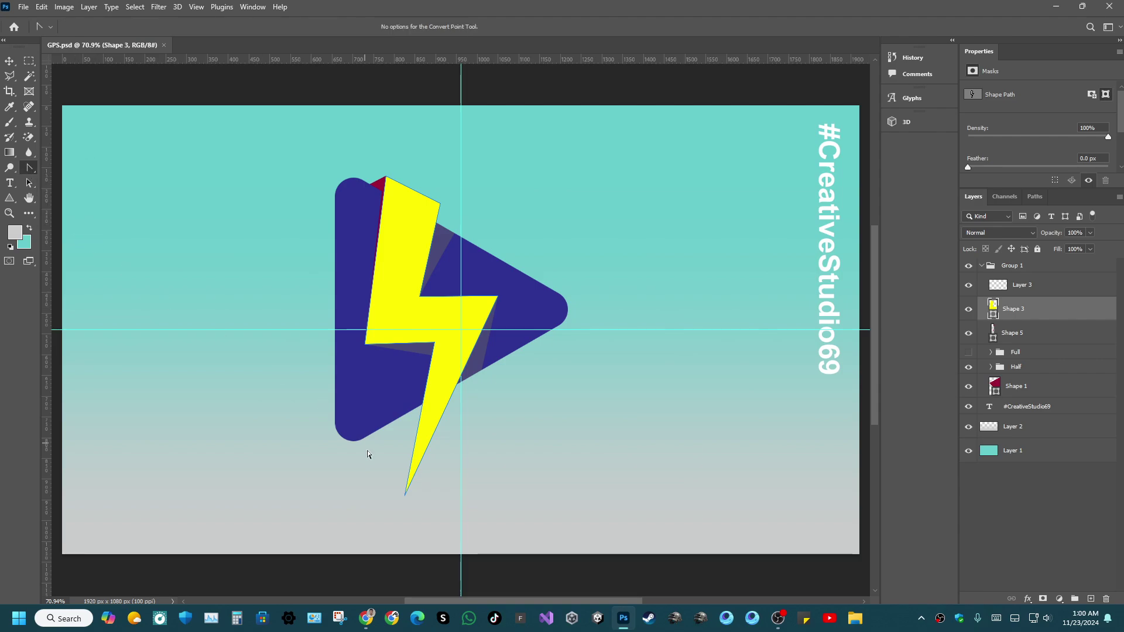
left_click_drag(485, 547, 484, 546)
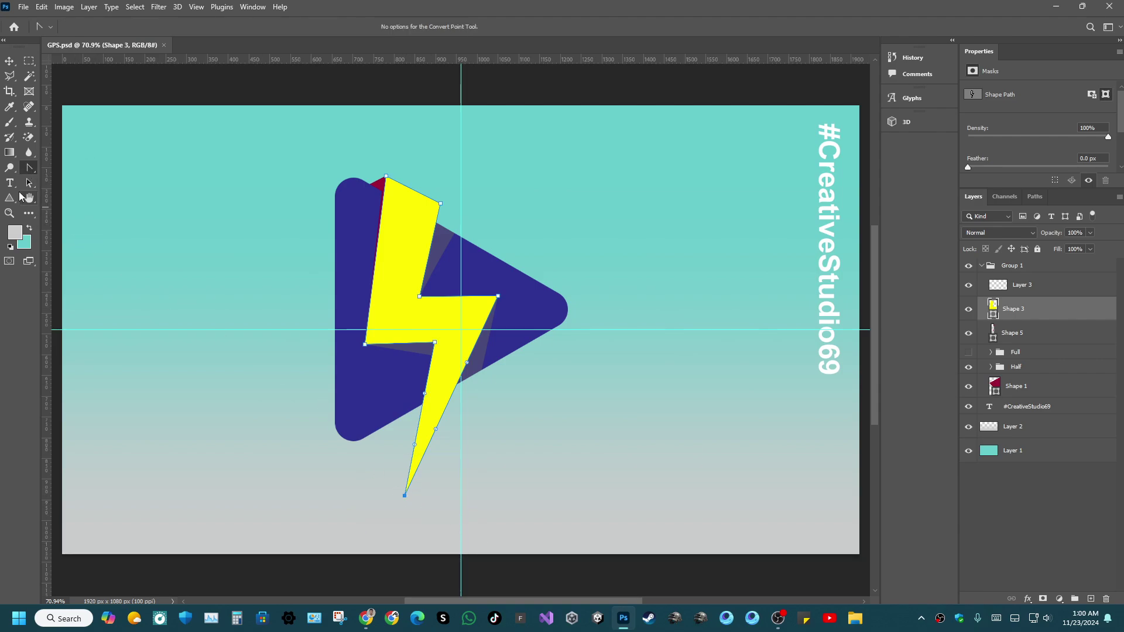
right_click(29, 169)
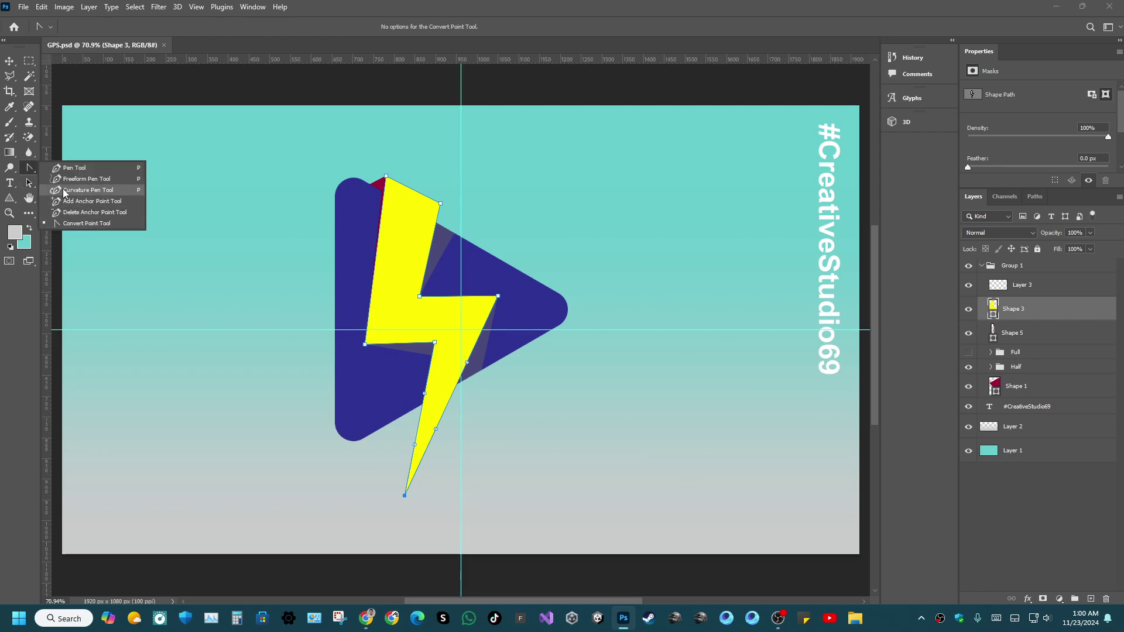
left_click(82, 188)
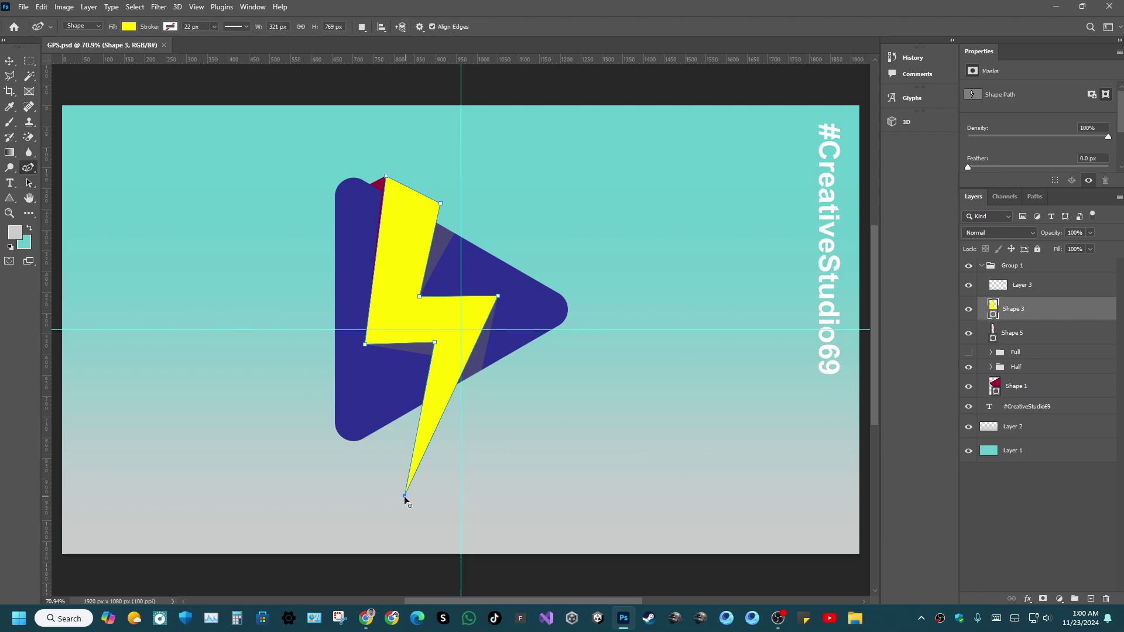
left_click_drag(404, 497, 417, 453)
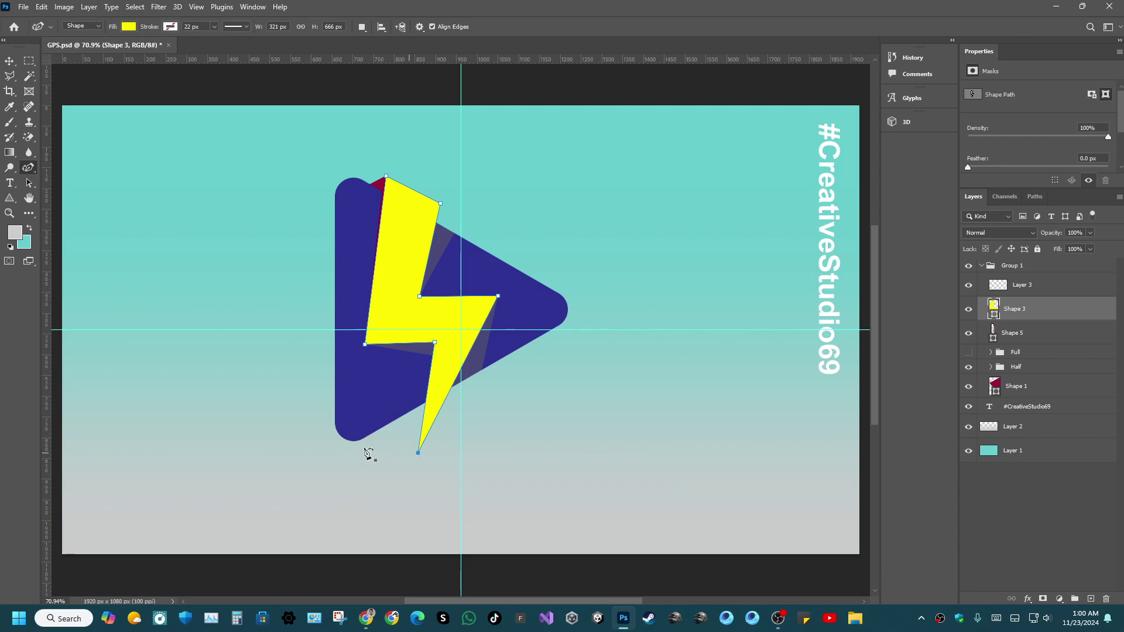
Add a horizontal guide along the rounded triangle's lower edge and fine-tune the bolt's tip slightly below it, for a bolt height of 666 px.
left_click_drag(509, 61, 436, 441)
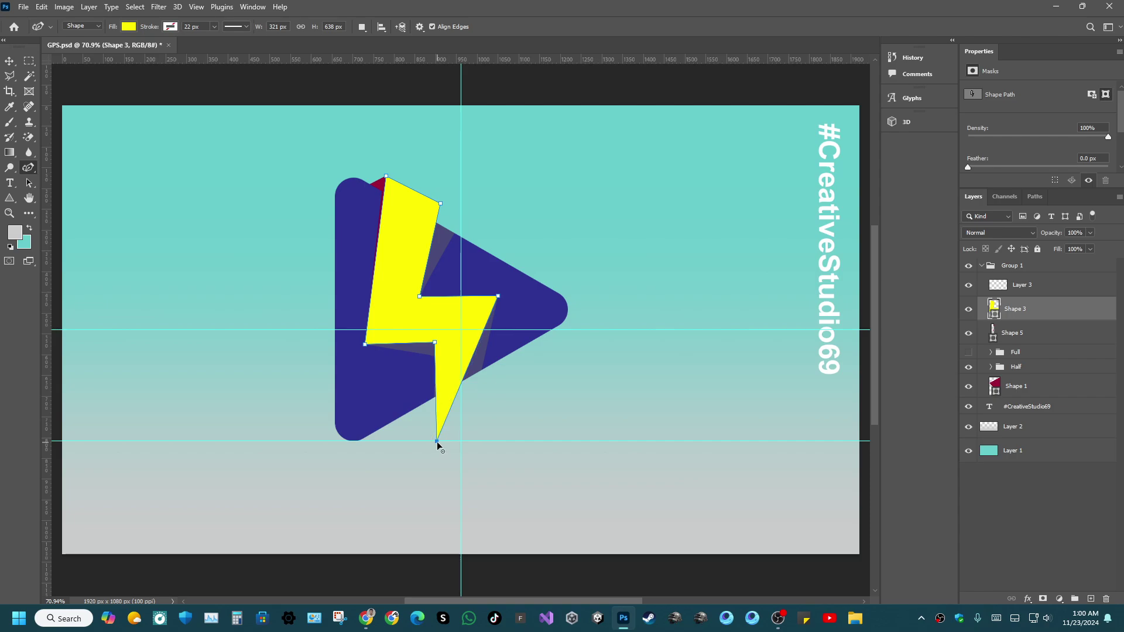
left_click_drag(436, 441, 422, 458)
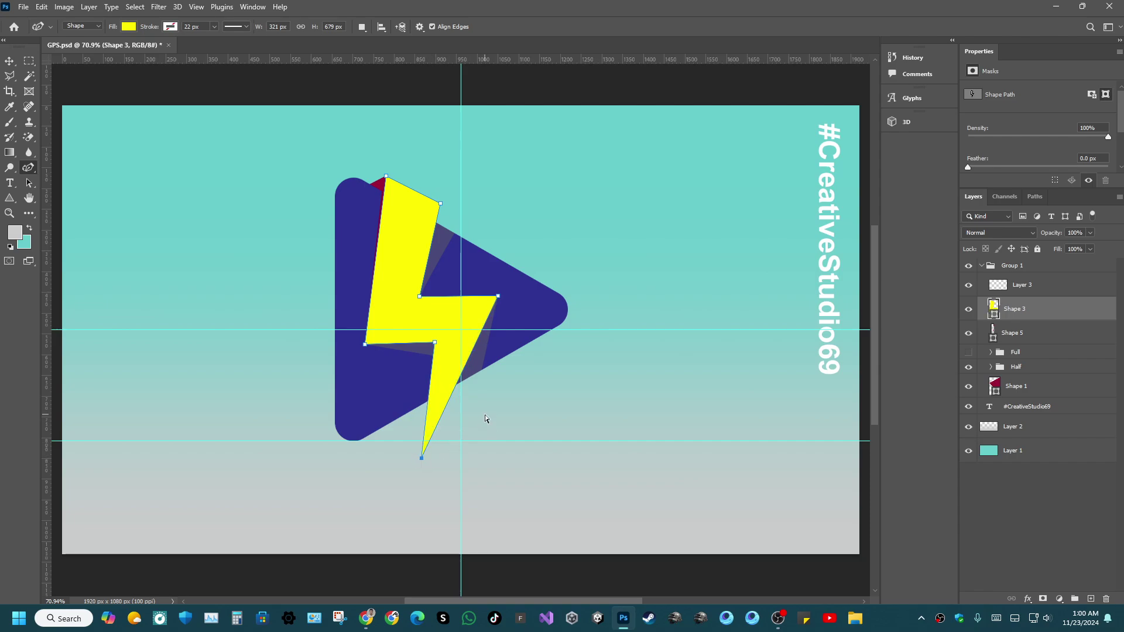
key("Up")
key("Up")
key("Up")
key("Up")
key("Up")
key("Up")
key("Up")
key("Up")
key("Up")
key("Up")
key("Up")
key("Up")
key("Up")
key("Left")
key("Left")
key("Left")
key("Left")
key("Left")
key("Left")
key("Left")
key("Left")
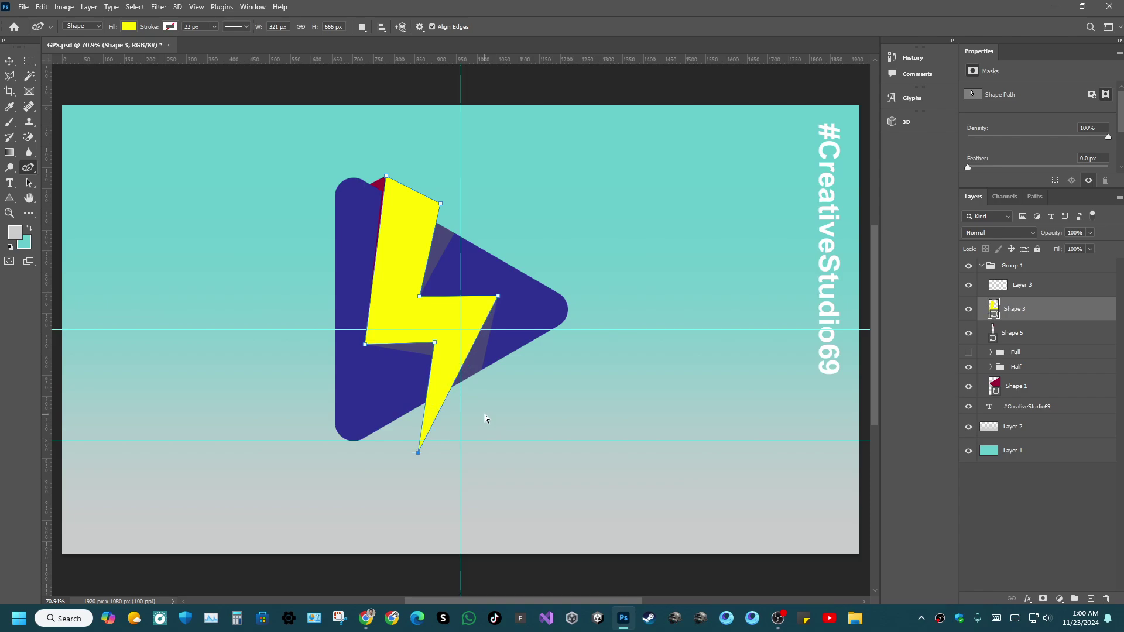
Return the Shape 3 lightning bolt's lower tip to its longer position, making the bolt 769 px high, and clear the guide along the triangle's lower edge.
key("shift+Down")
key("shift+Down")
key("shift+Down")
key("shift+Down")
key("shift+Down")
key("shift+Down")
key("shift+Down")
key("shift+Down")
key("shift+Down")
key("shift+Down")
key("shift+Left")
key("shift+Left")
key("shift+Left")
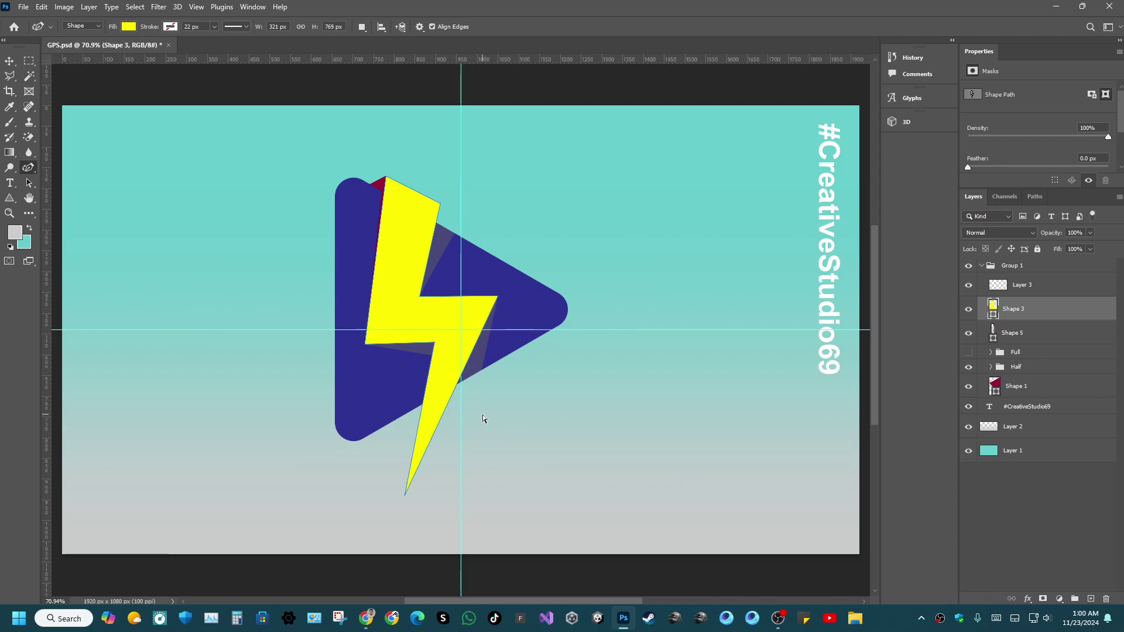
Hide the Full group so that only the rounded triangle variant shows behind the bolt.
left_click(434, 467)
key("ctrl+z")
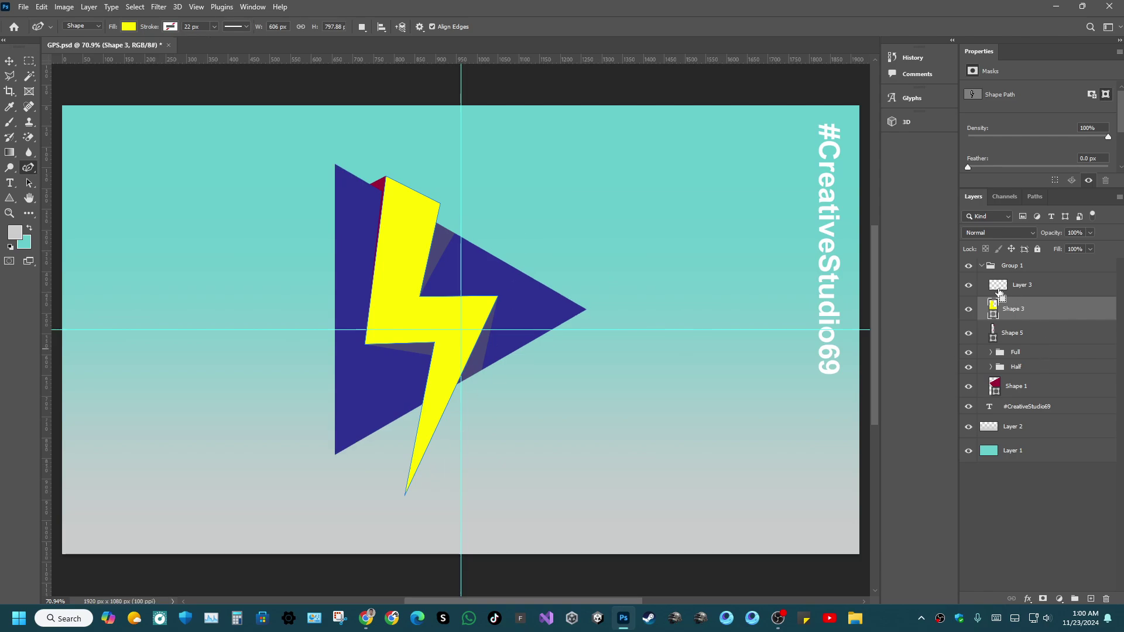
key("ctrl+z")
left_click(968, 354)
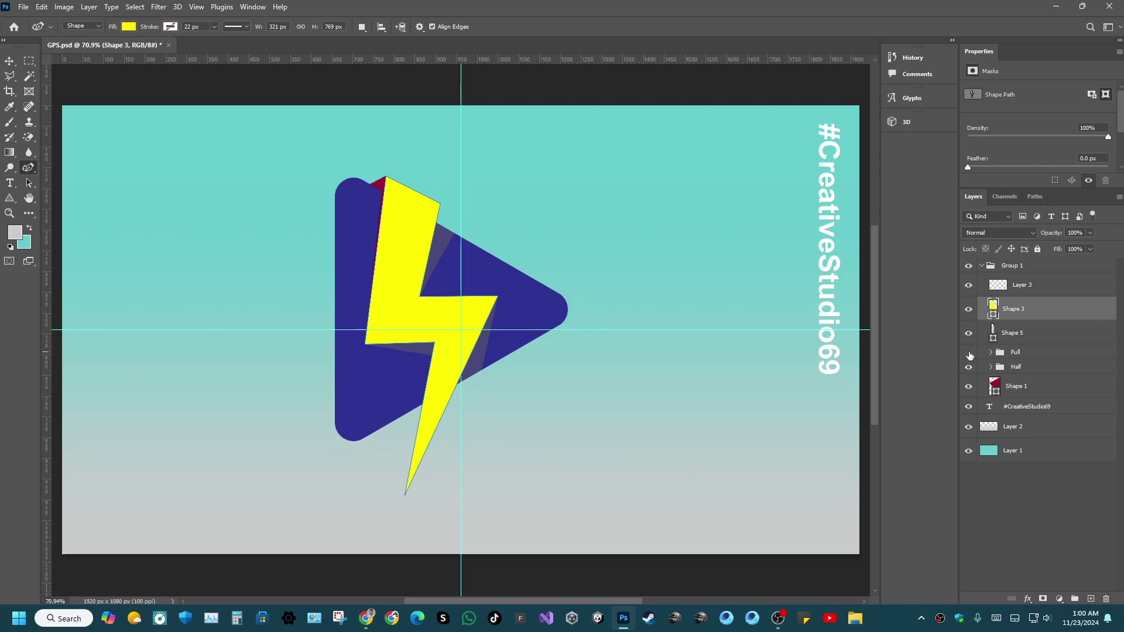
Toggle the visibility of the Half group, Shape 5 and Shape 3 to check what each contributes to the logo.
left_click(968, 367)
left_click(969, 367)
left_click(979, 337)
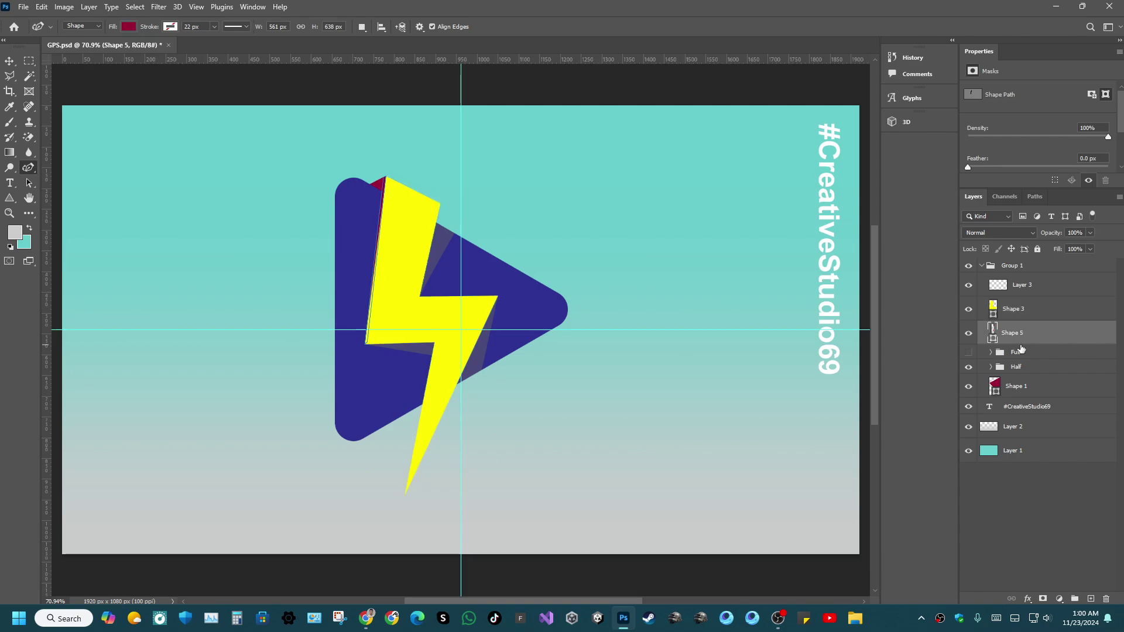
left_click(968, 335)
left_click(968, 334)
left_click(968, 310)
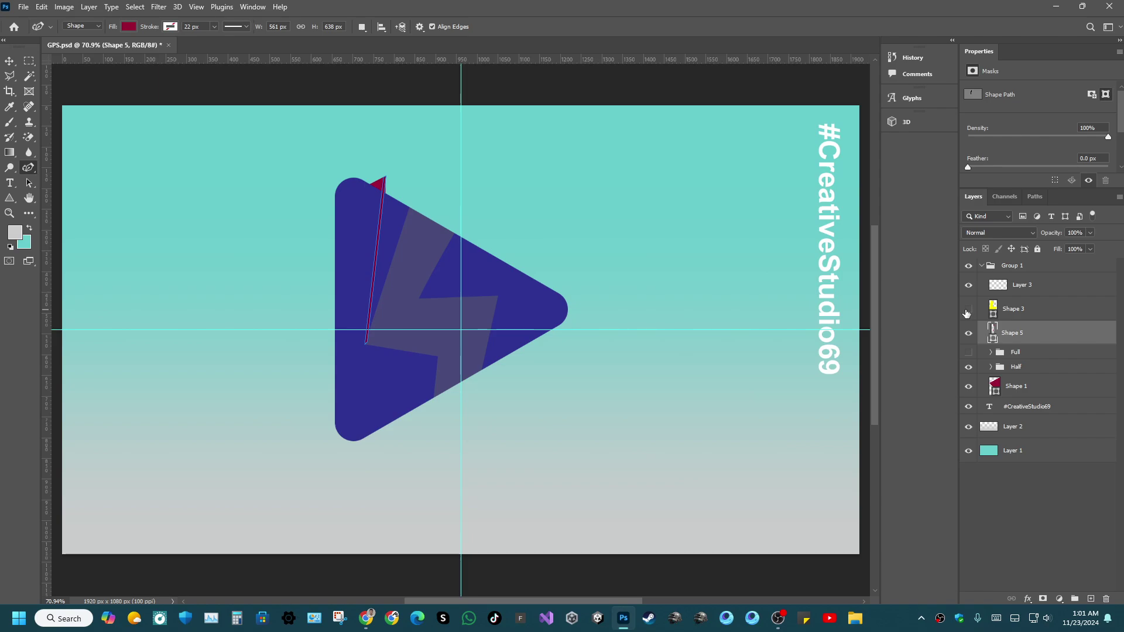
left_click(968, 309)
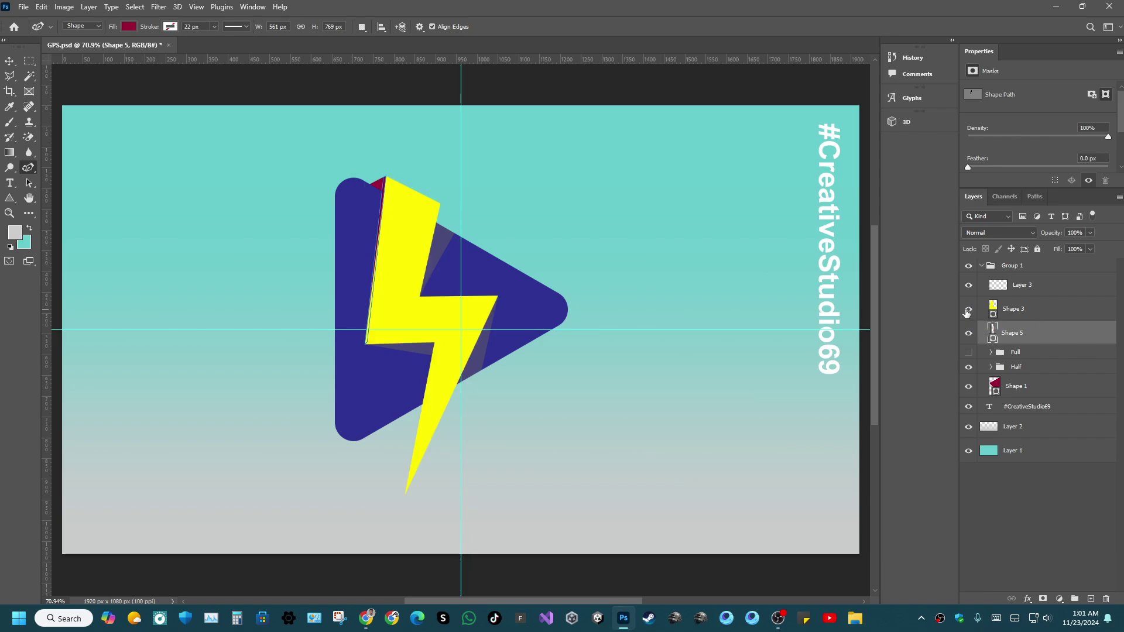
left_click(29, 61)
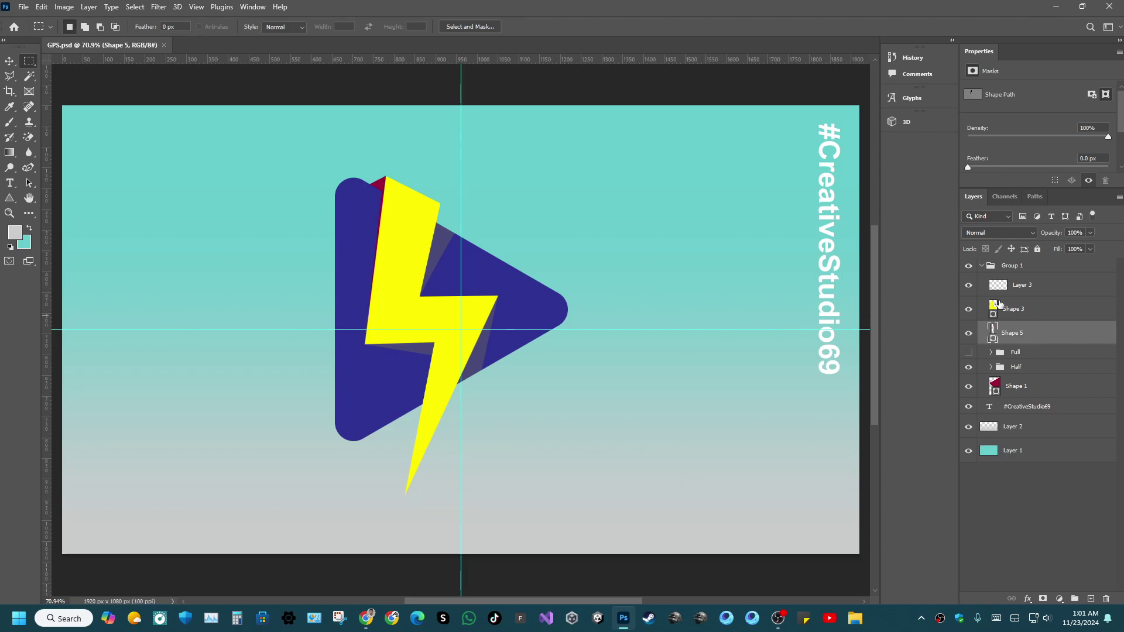
Collapse Group 1, align its horizontal center with the Layer 1 background, and save the document.
left_click(985, 267)
left_click(983, 266)
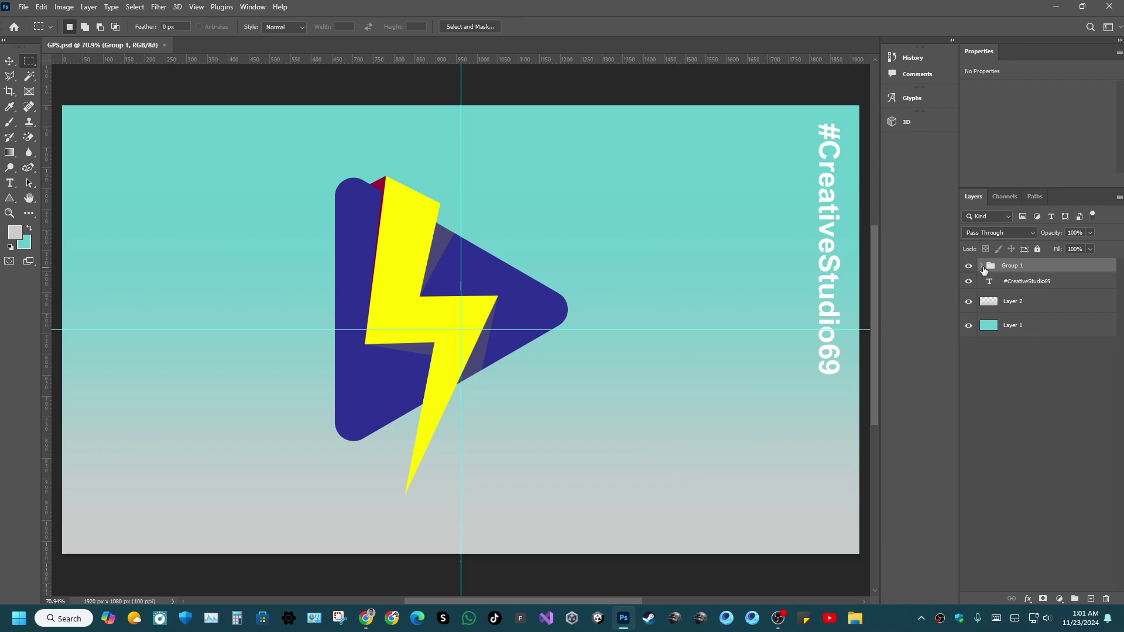
left_click(1015, 328)
left_click(8, 61)
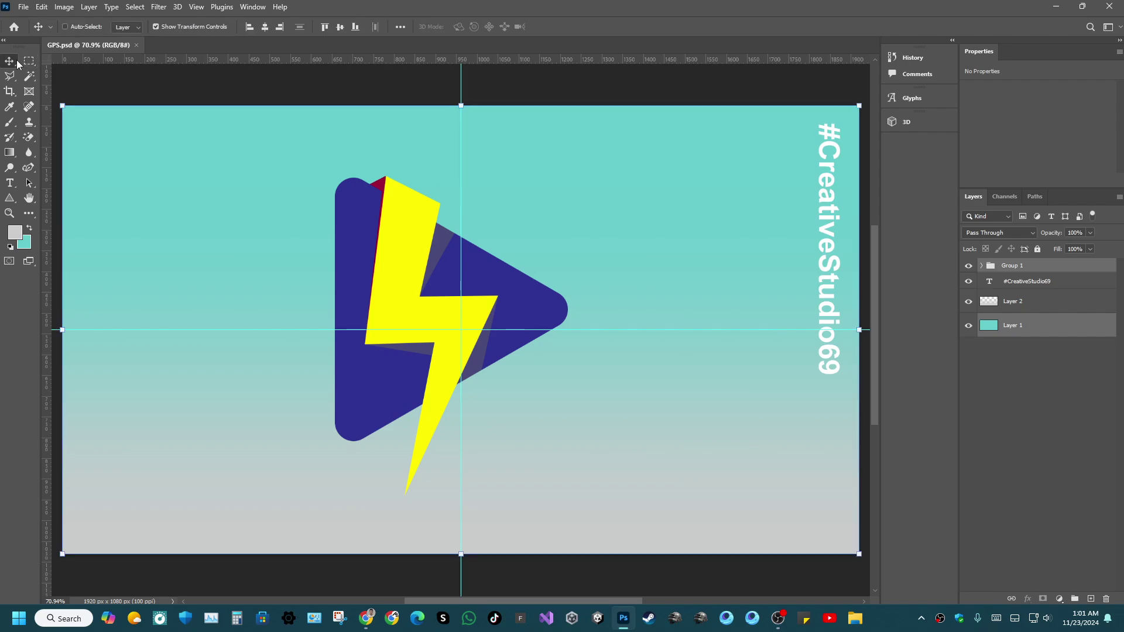
left_click(263, 31)
left_click(1050, 270)
key("ctrl+s")
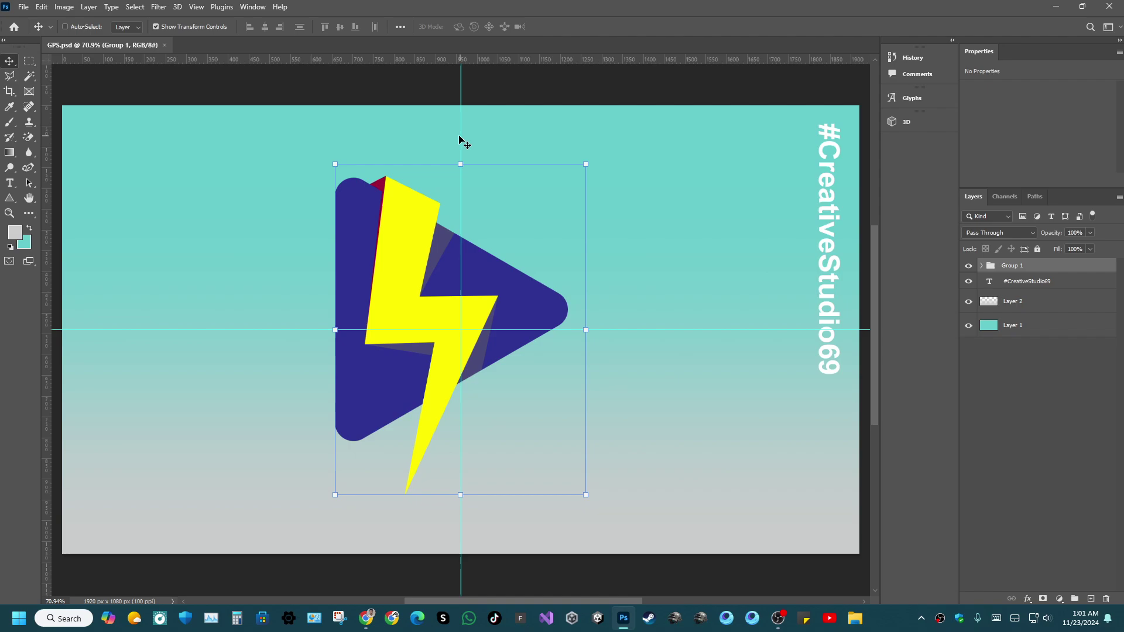
Remove the vertical and horizontal center guides from the canvas and save the document.
left_click_drag(460, 137, 461, 58)
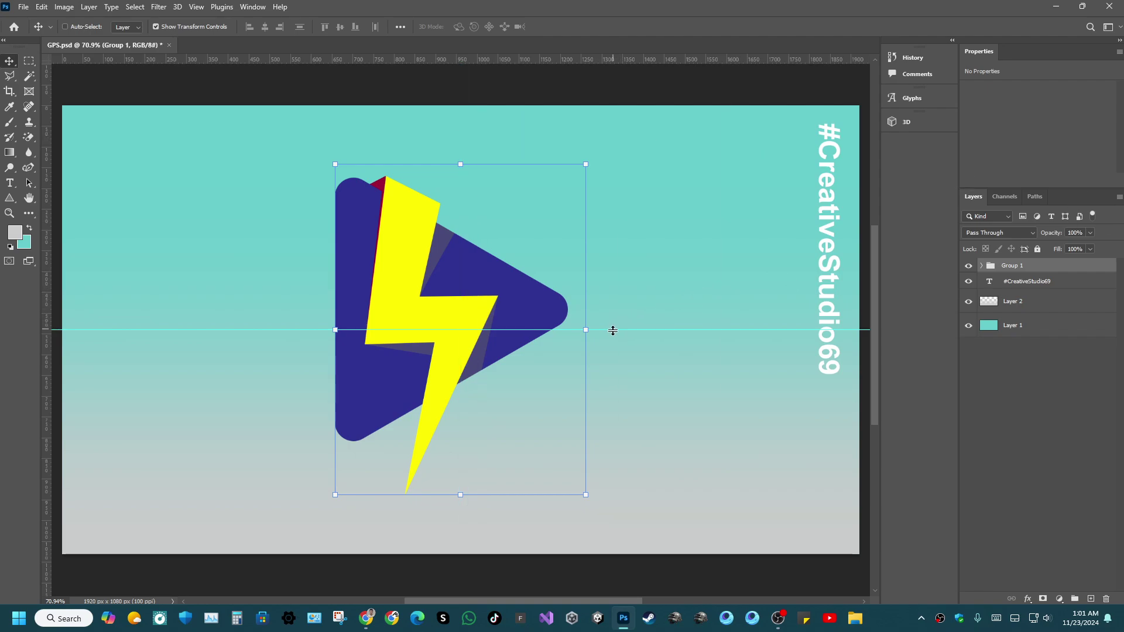
left_click(614, 329)
left_click_drag(614, 330, 614, 18)
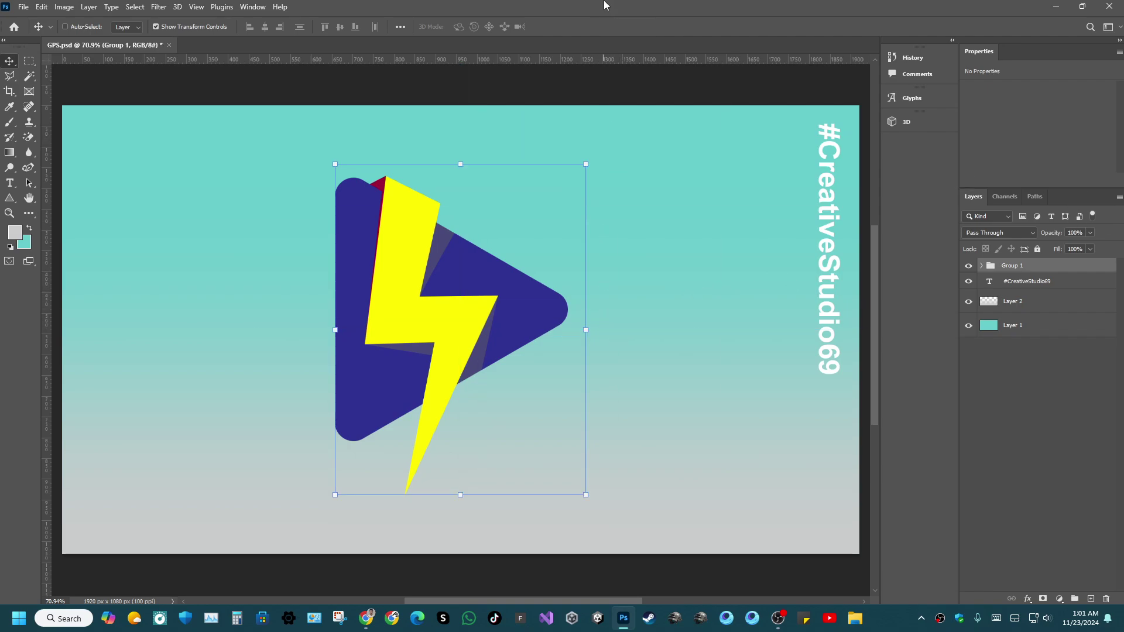
left_click(28, 61)
key("ctrl+s")
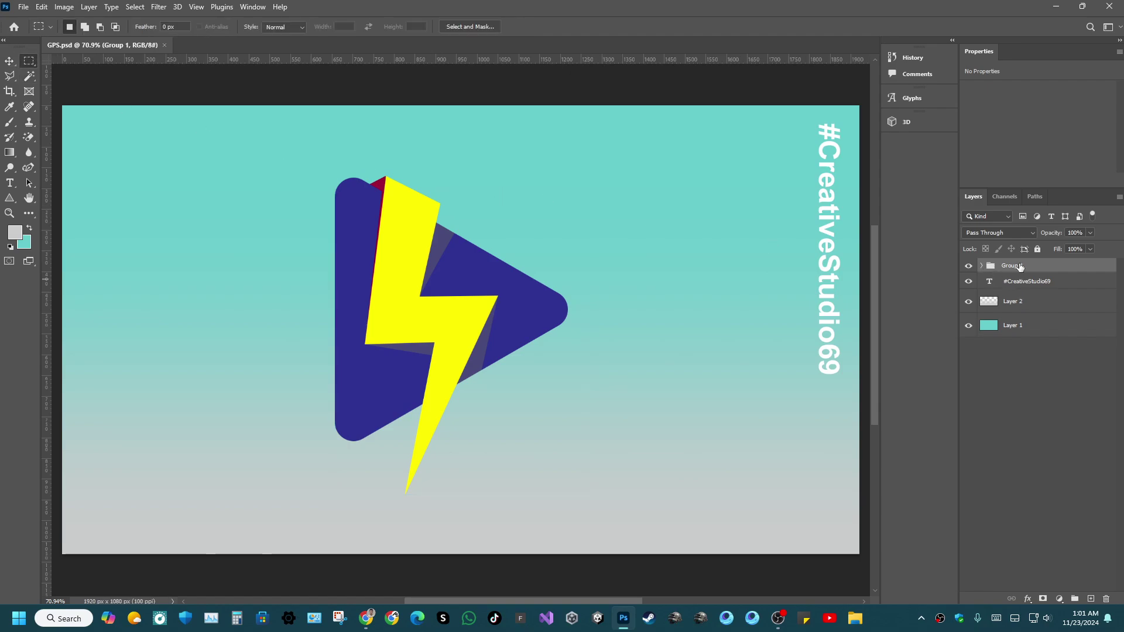
Rename Group 1 as GPS.
right_click(1021, 267)
left_click(1023, 269)
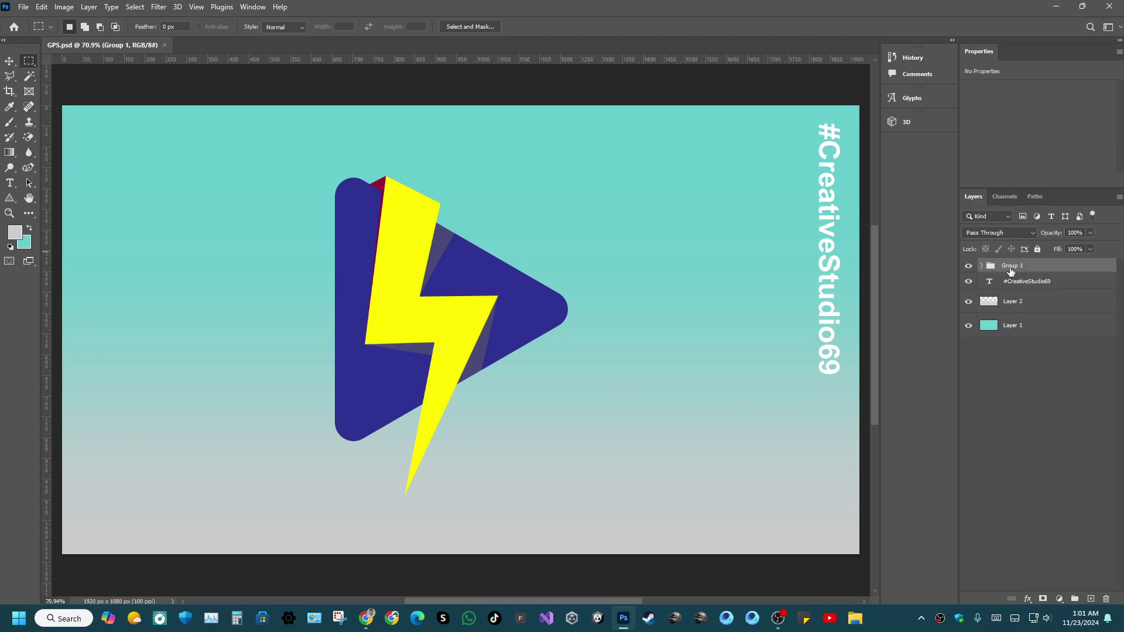
double_click(1012, 266)
type("GPS")
key("Return")
Expand the GPS and Half groups and select the rounded triangle's shape layer.
left_click(981, 266)
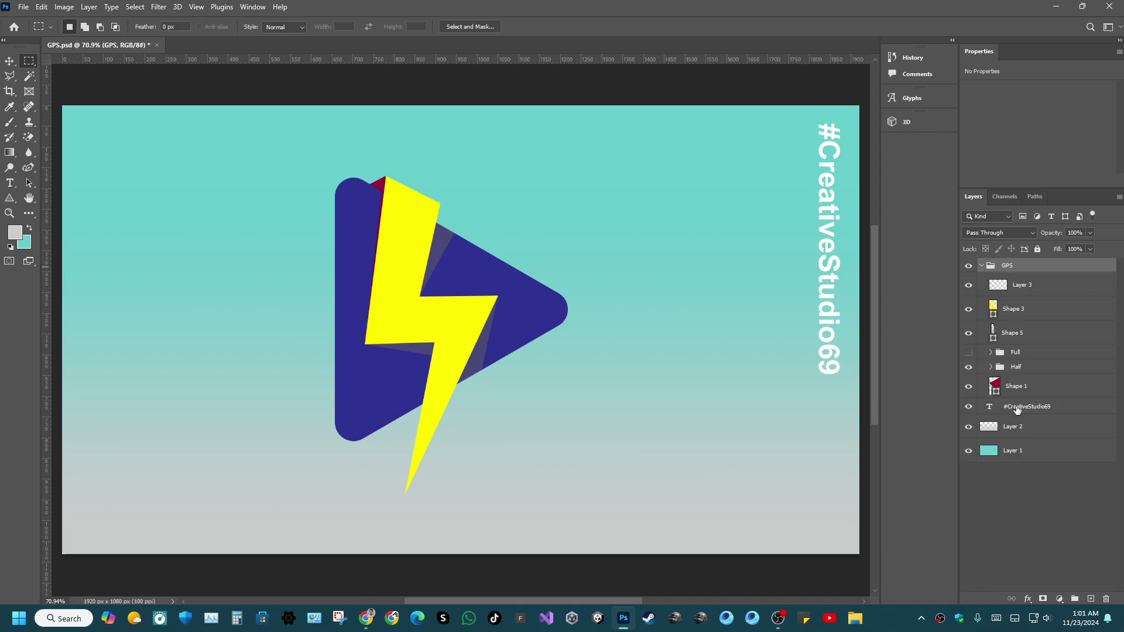
left_click(991, 367)
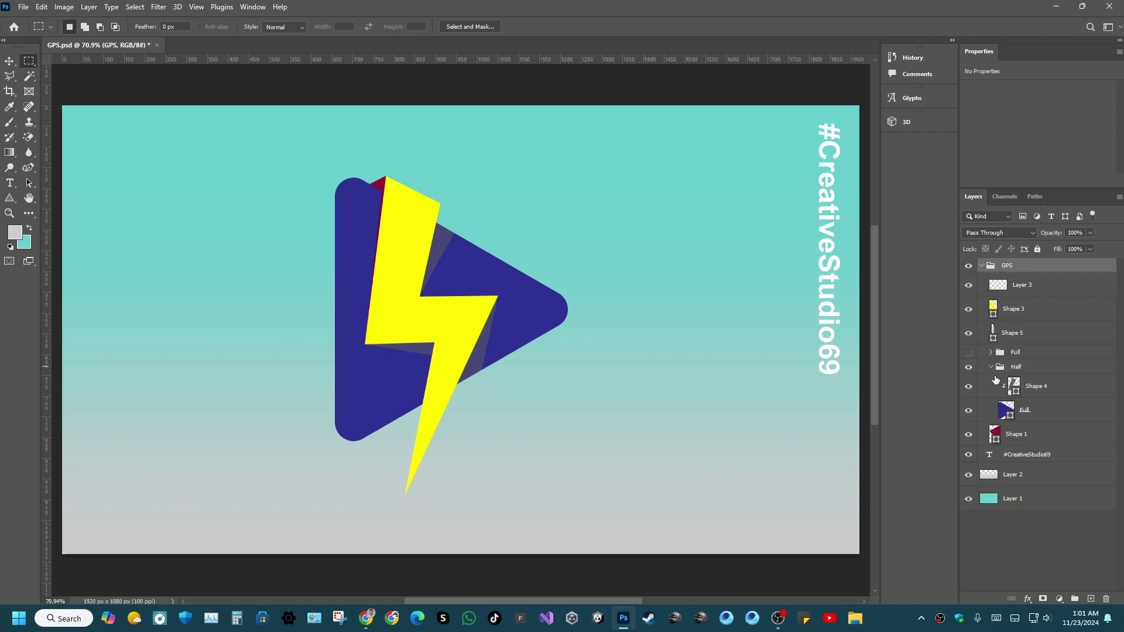
left_click(1074, 412)
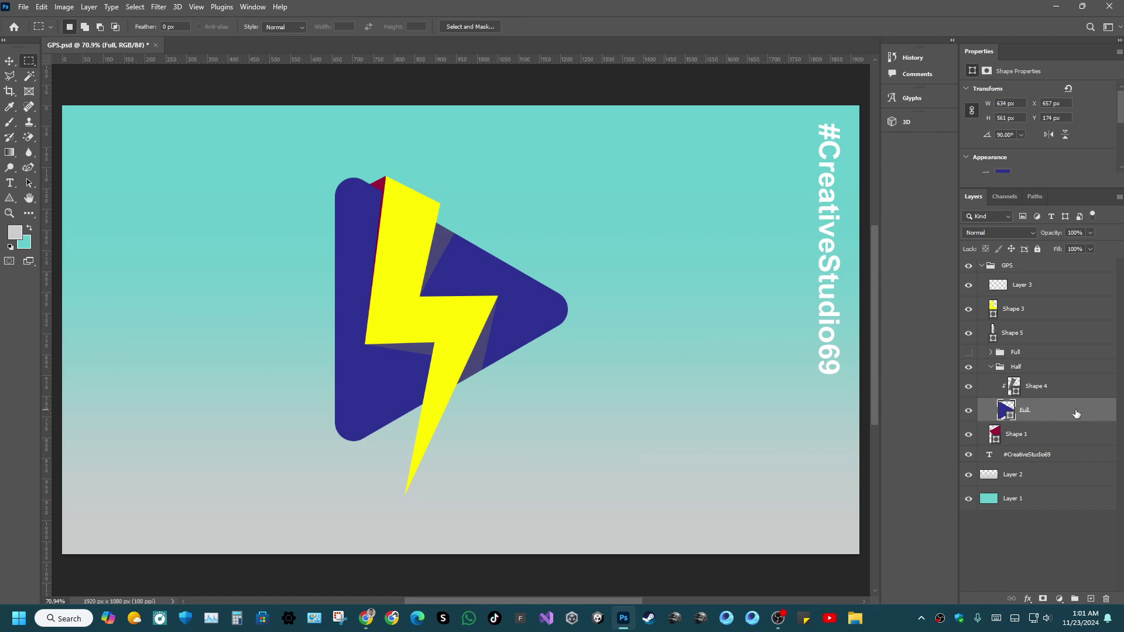
Load a dark blue to green preset from the Greens set into the Gradient tool.
left_click(9, 153)
left_click(111, 27)
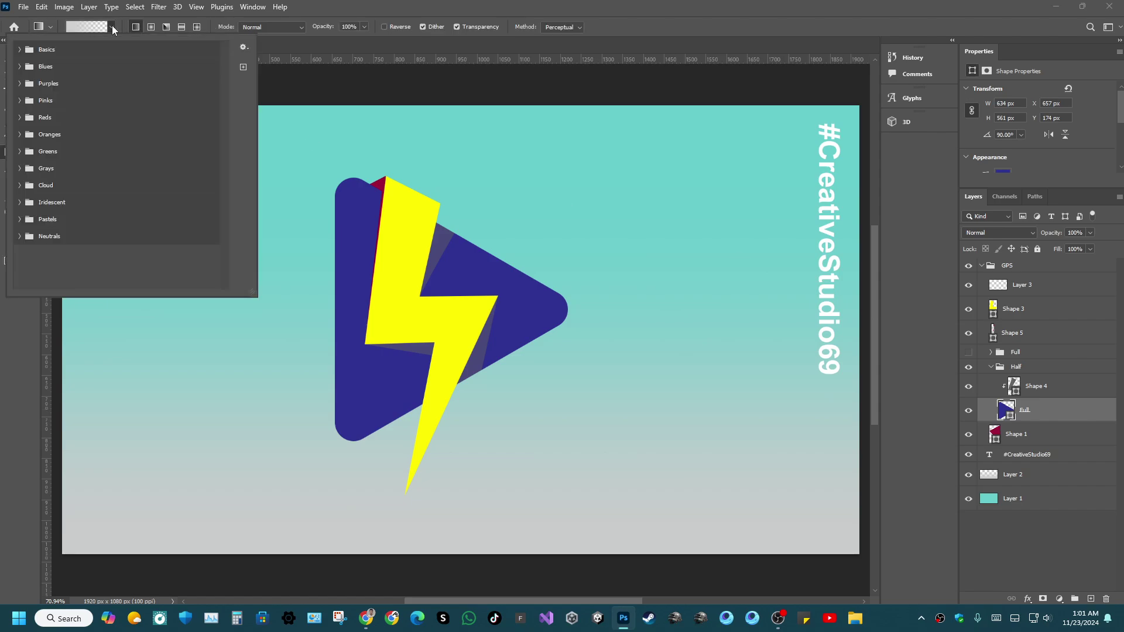
left_click(20, 151)
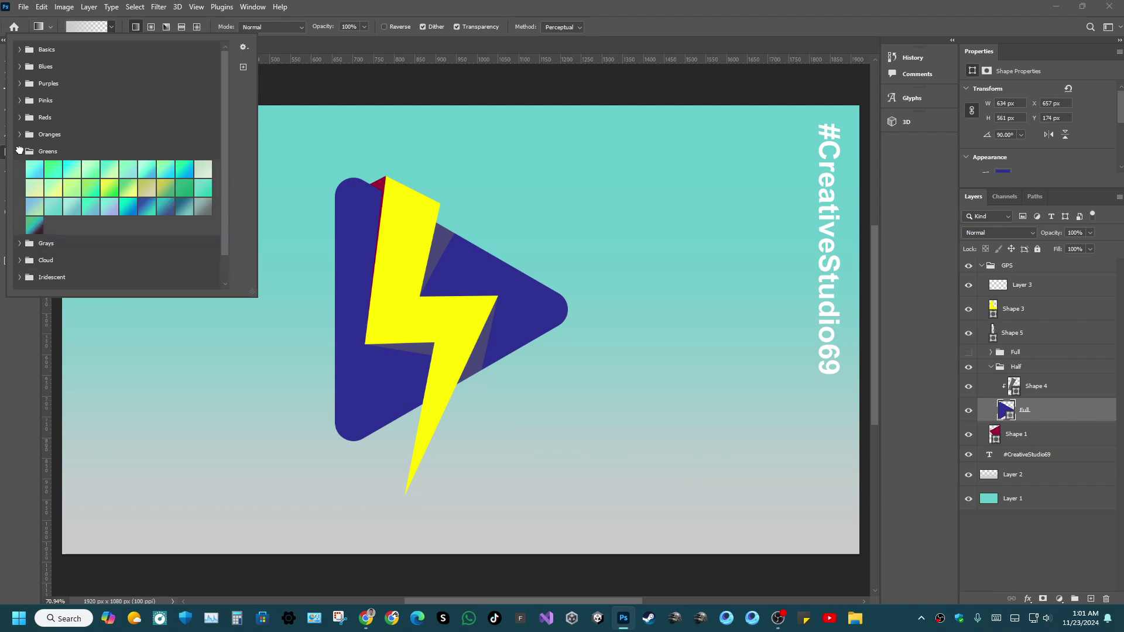
left_click(153, 204)
key("Return")
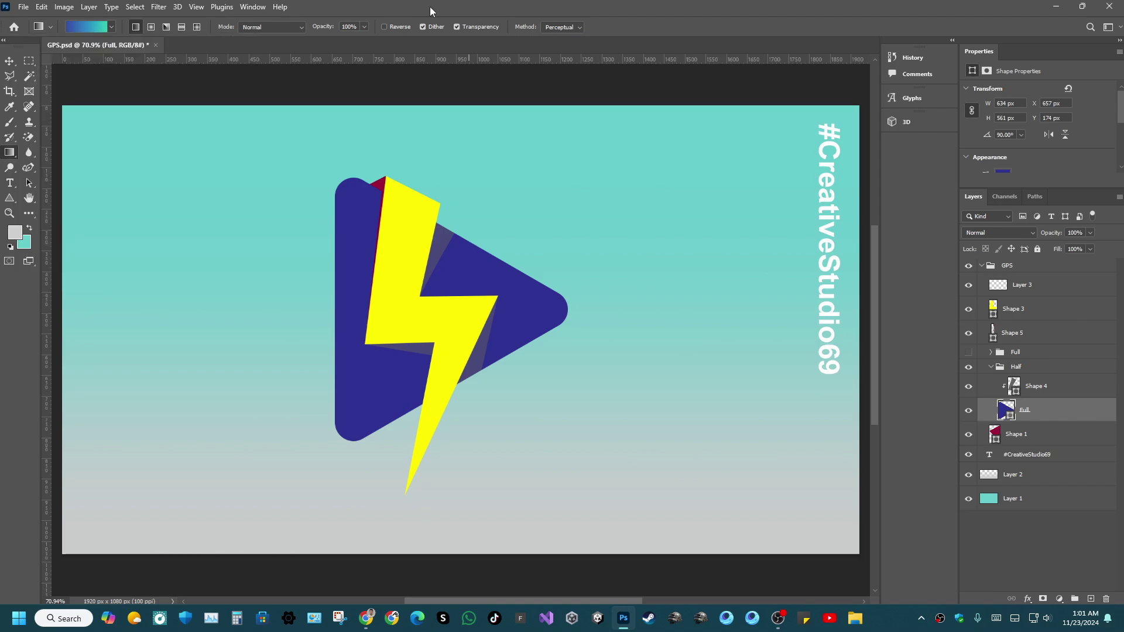
Change the rounded triangle's fill from solid color to a 90-degree linear gradient aligned with the layer, and enlarge the gradient picker.
left_click(15, 195)
left_click(128, 26)
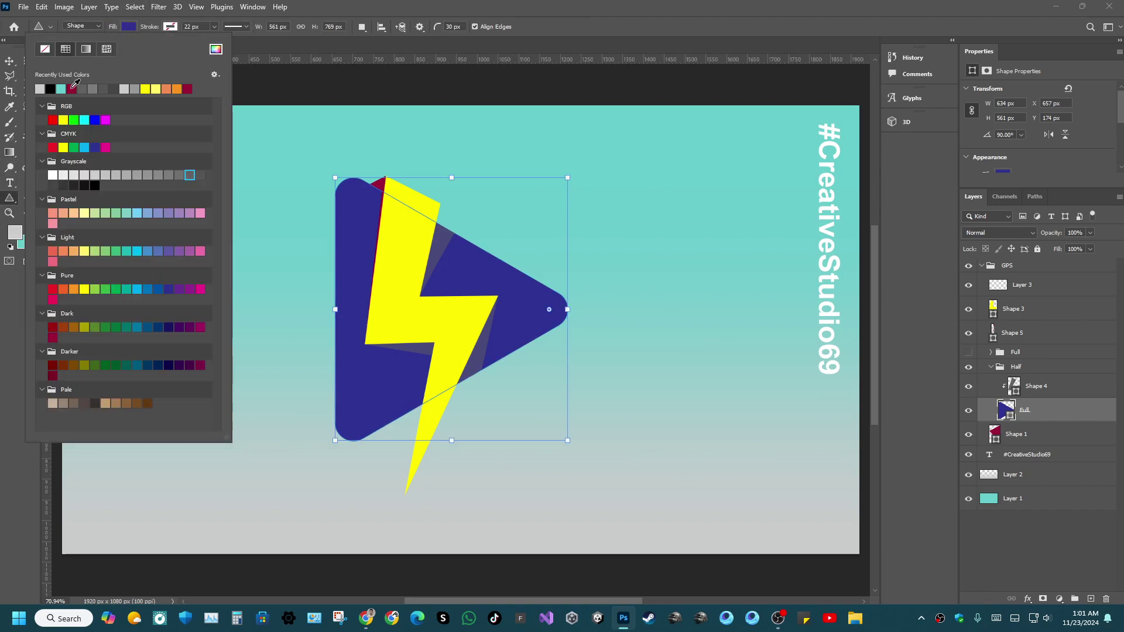
left_click(93, 27)
left_click(93, 28)
left_click(134, 26)
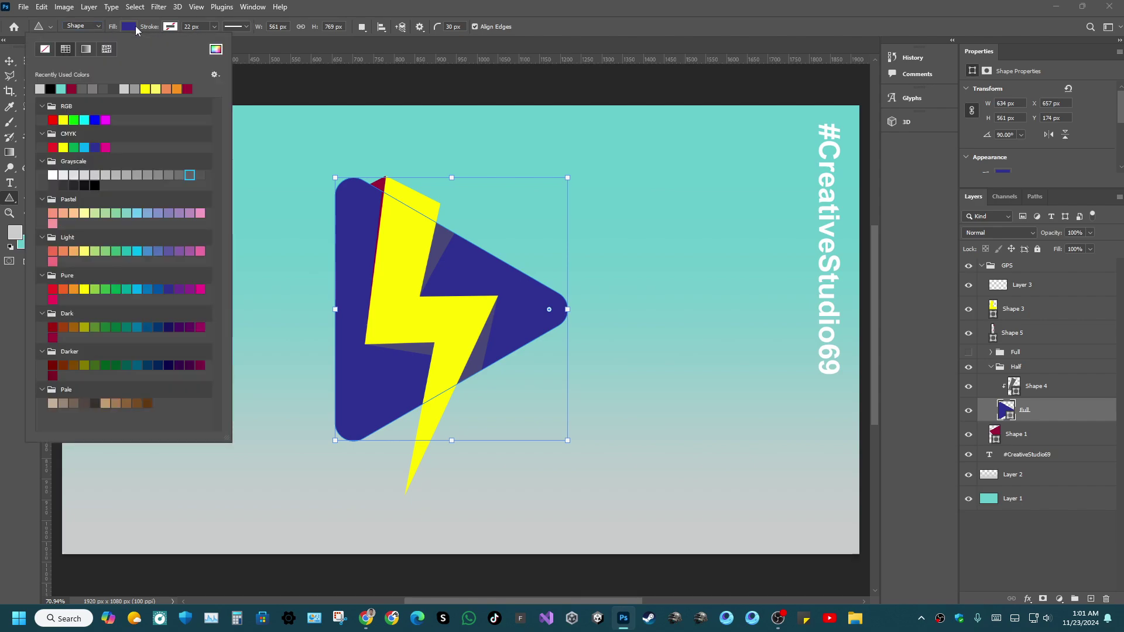
left_click(86, 49)
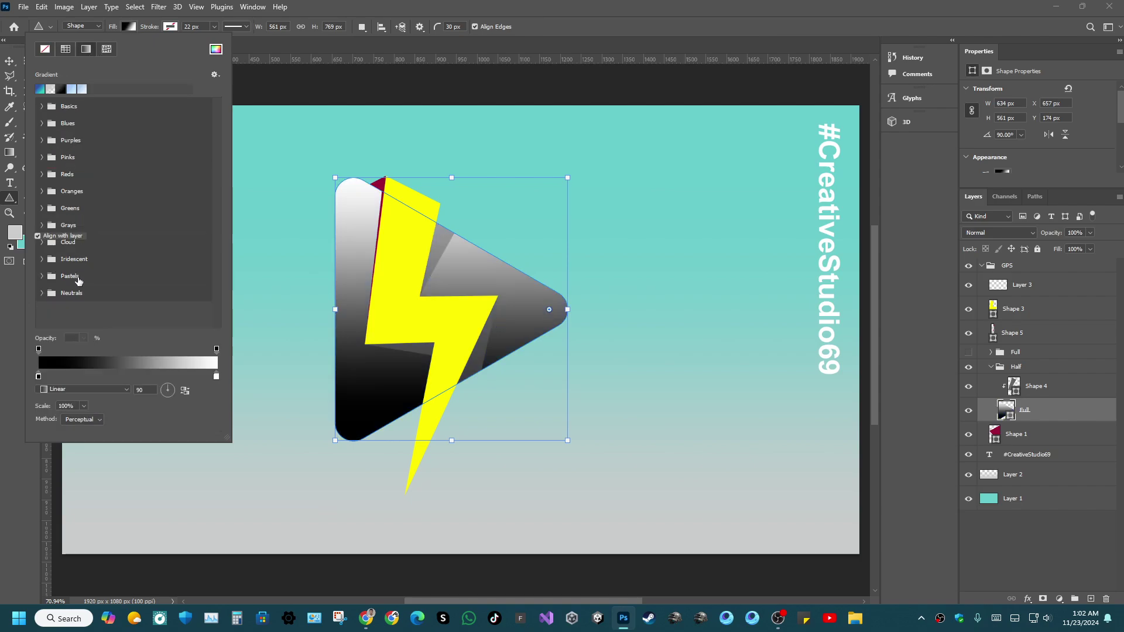
left_click_drag(229, 439, 297, 479)
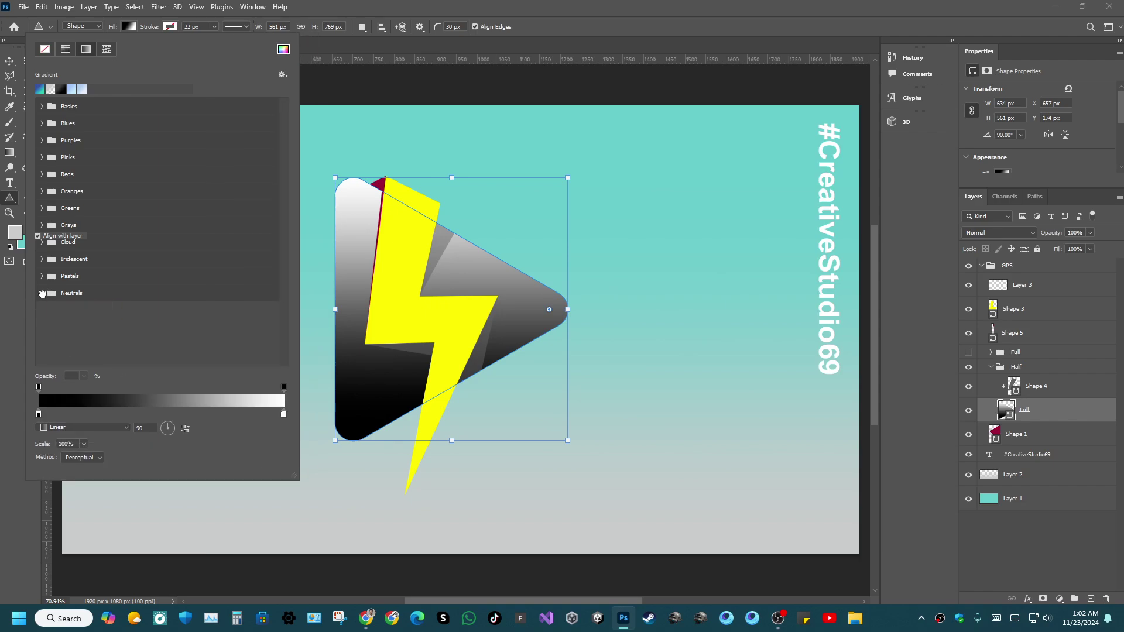
left_click(126, 27)
left_click(125, 27)
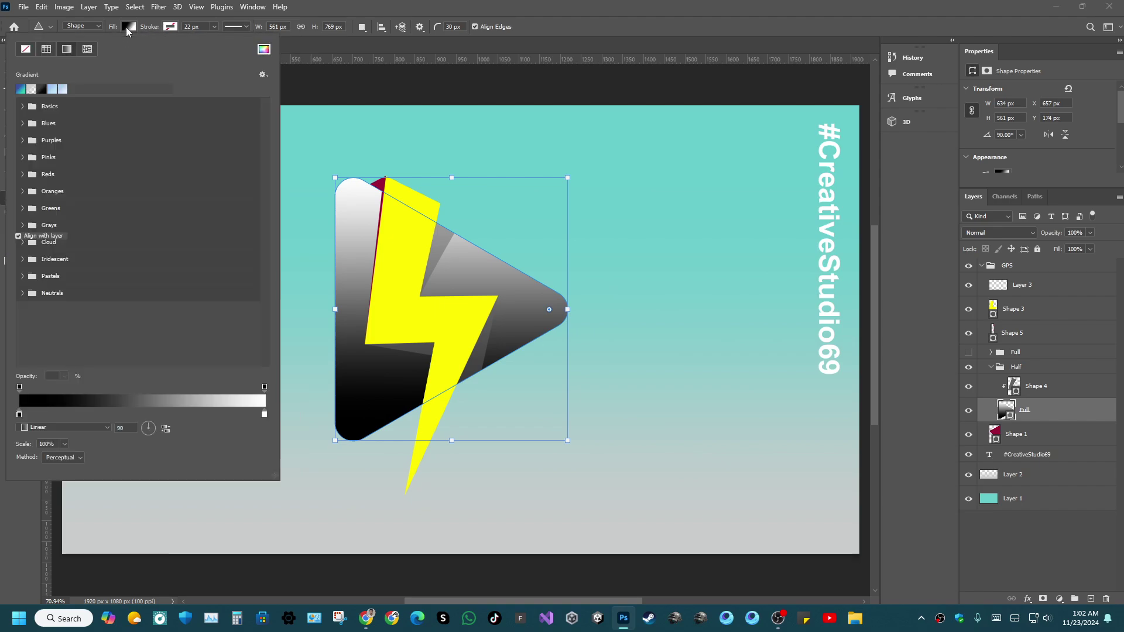
left_click(18, 236)
left_click(18, 236)
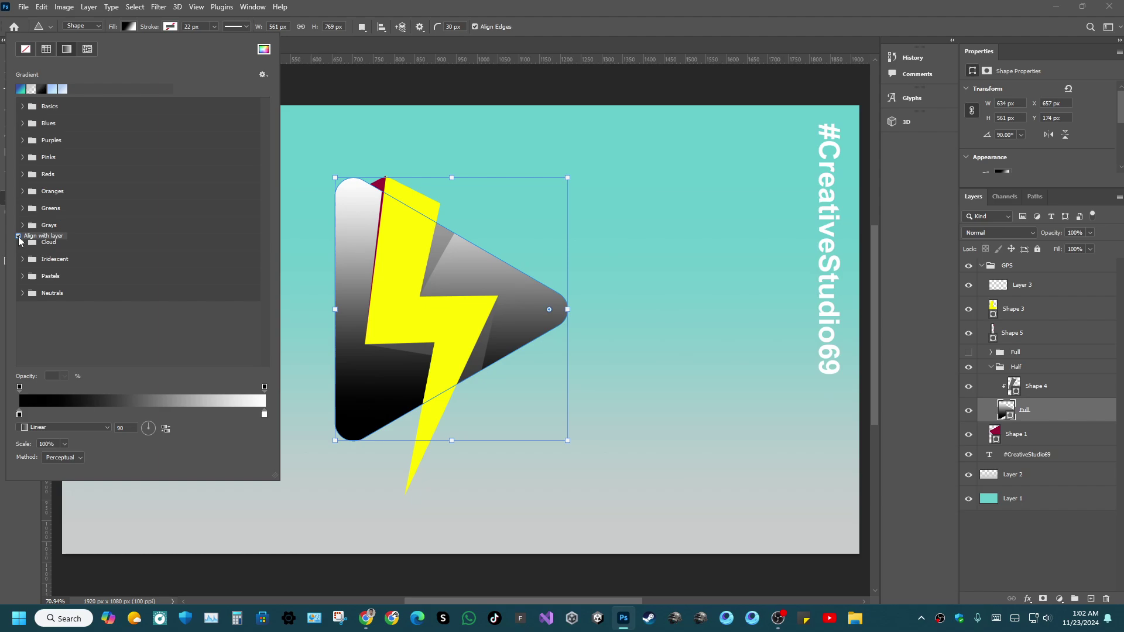
Try several presets from the Grays set on the rounded triangle's fill, including Gray_09 and the dark gray to black gradient.
left_click(22, 225)
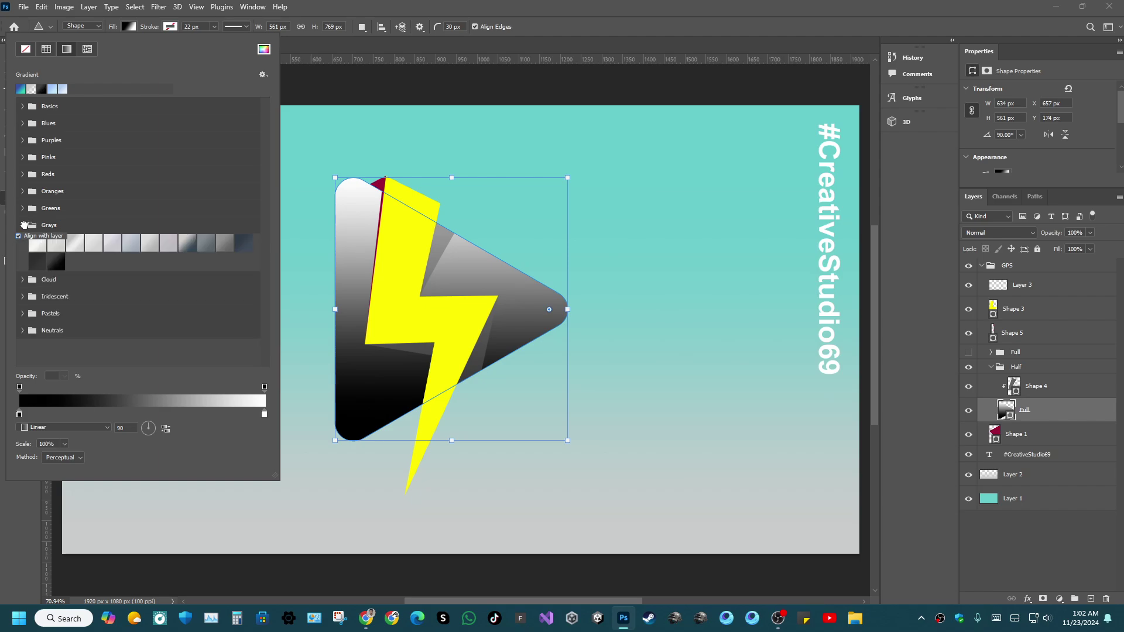
left_click(183, 244)
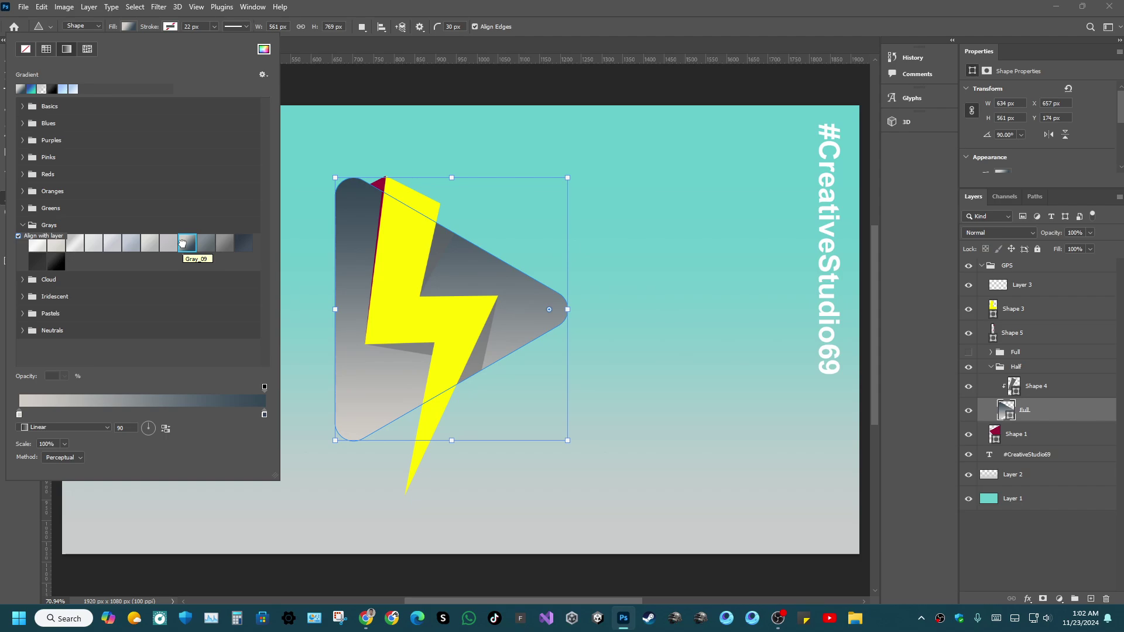
left_click(206, 242)
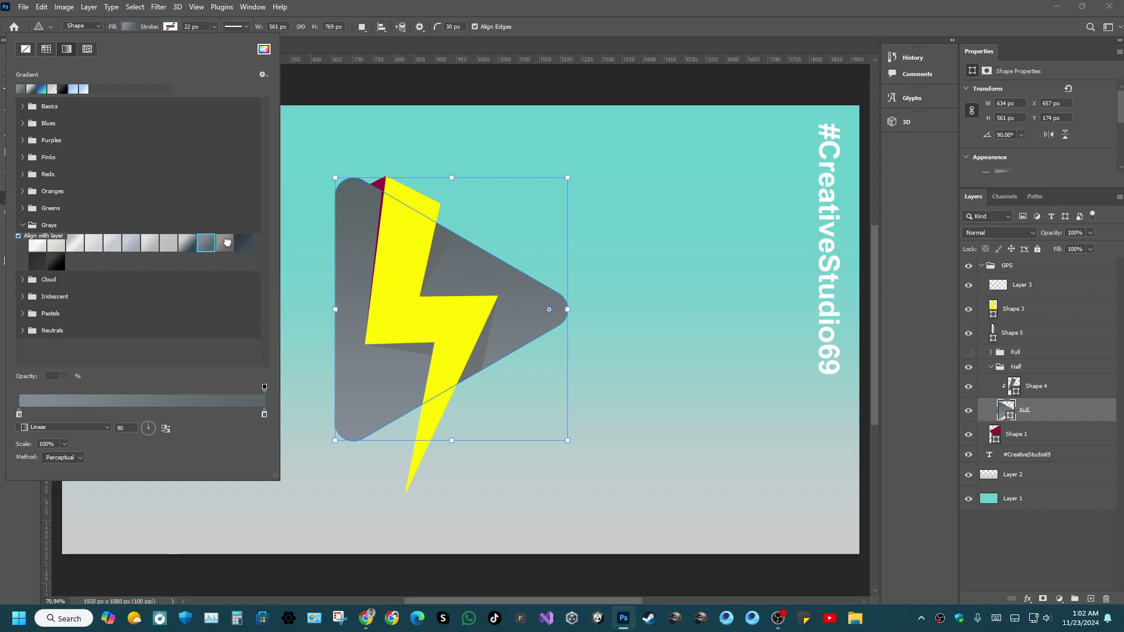
left_click(244, 242)
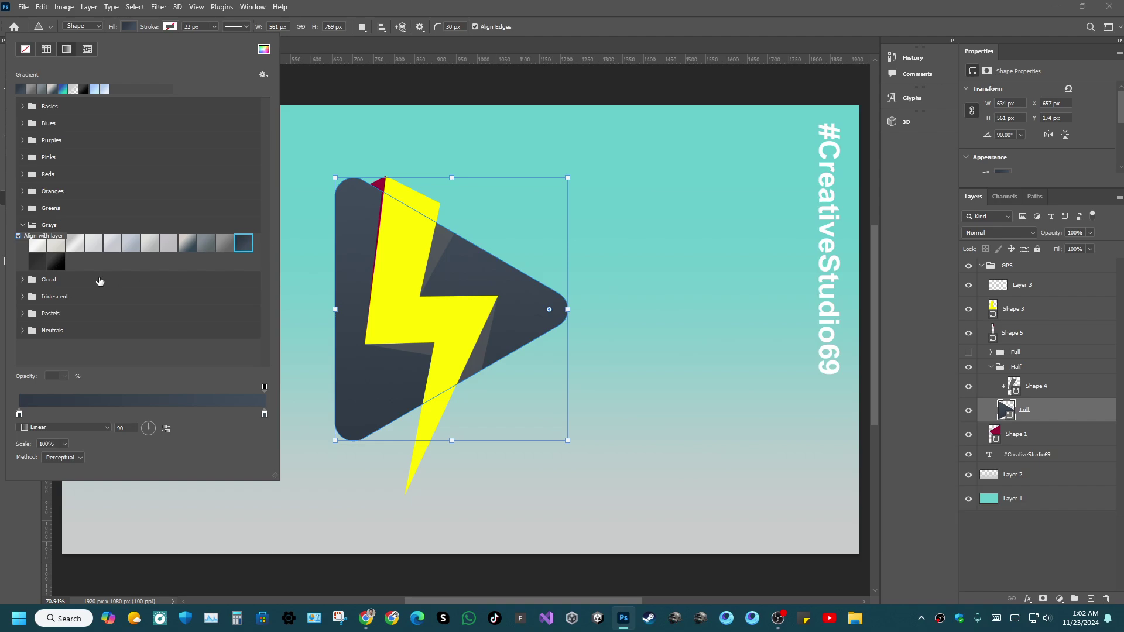
left_click(57, 262)
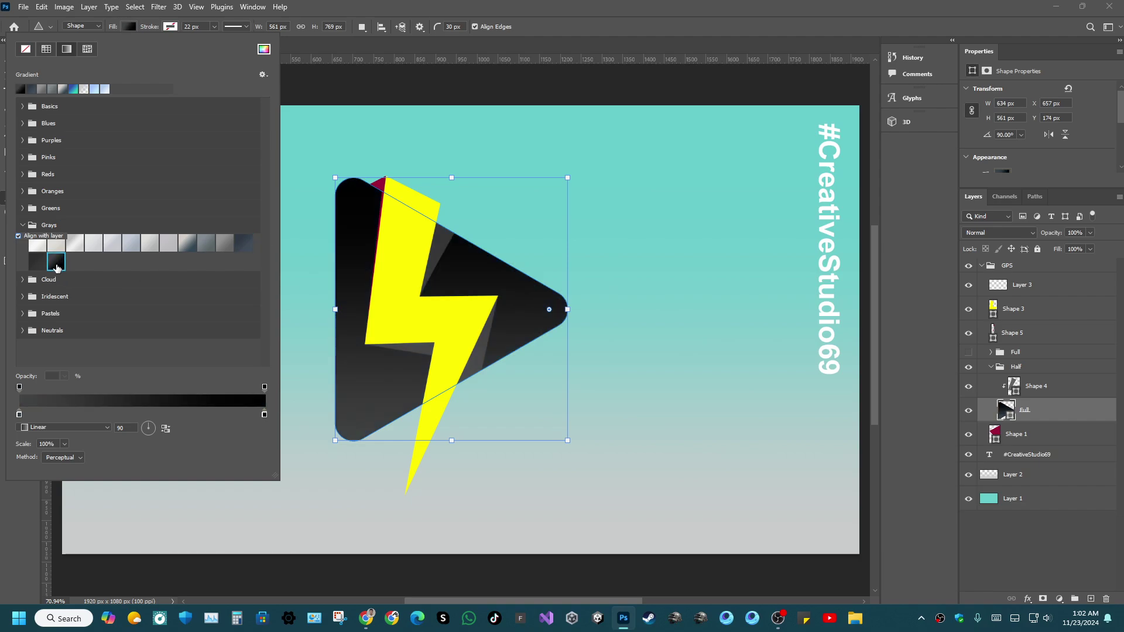
left_click(23, 224)
Compare several Greens gradient presets on the rounded triangle and apply the bright green to blue one as its fill.
left_click(22, 208)
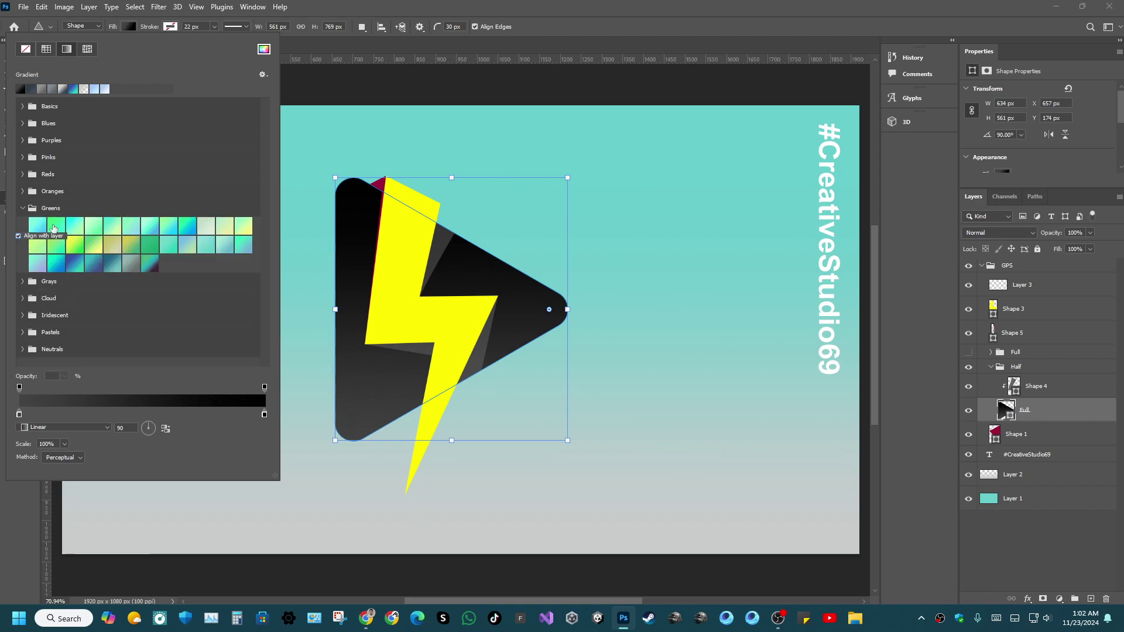
left_click(53, 228)
left_click(32, 221)
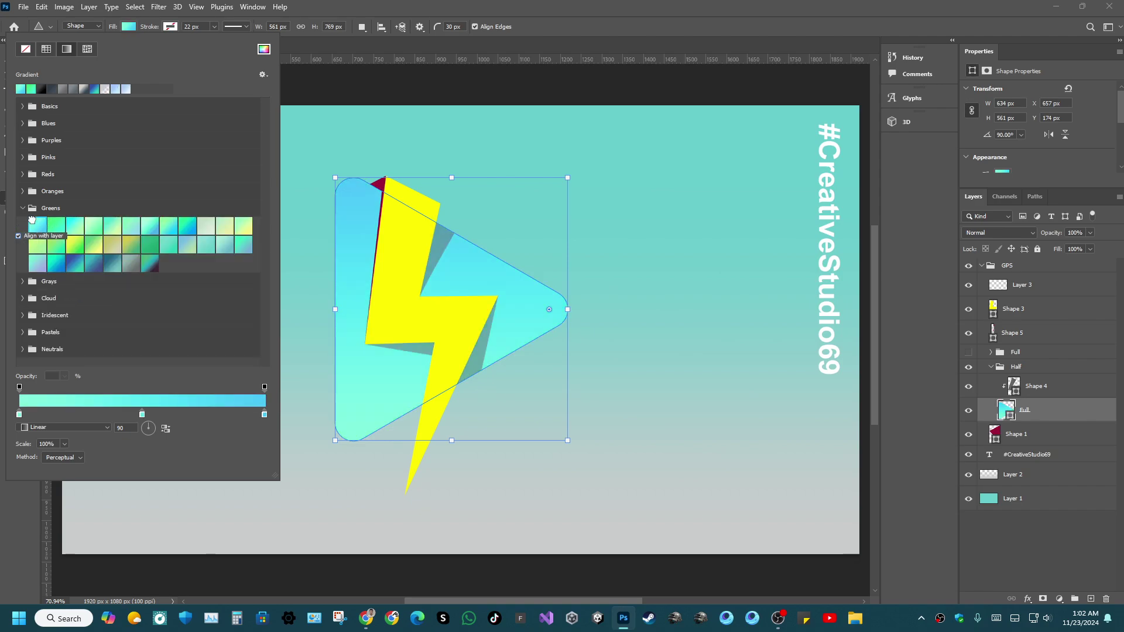
left_click(86, 263)
left_click(70, 261)
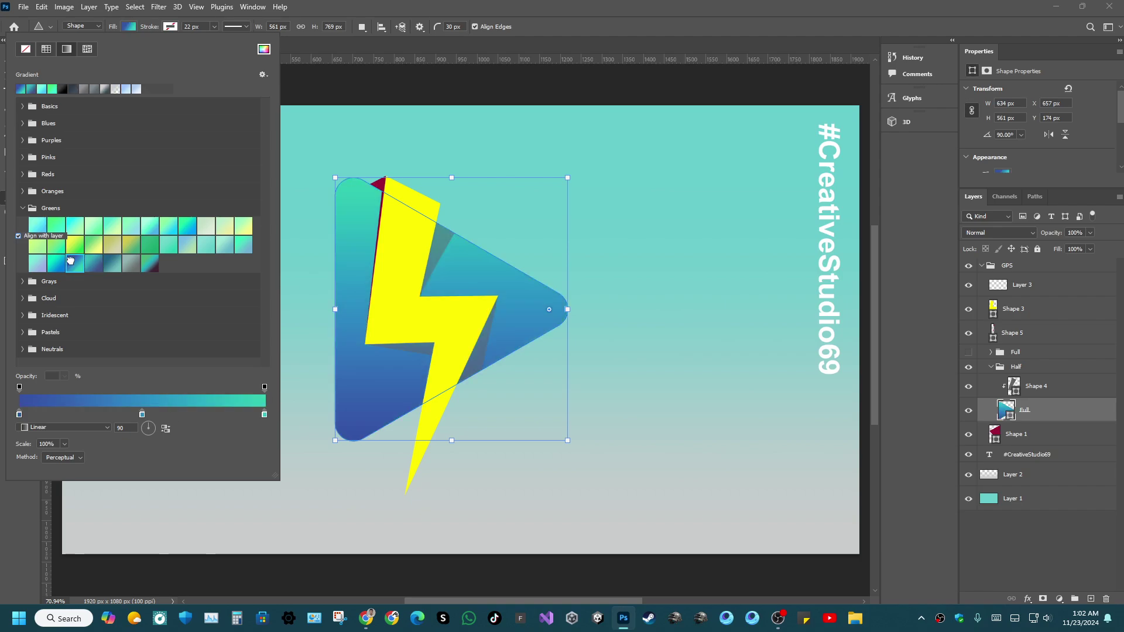
left_click(56, 268)
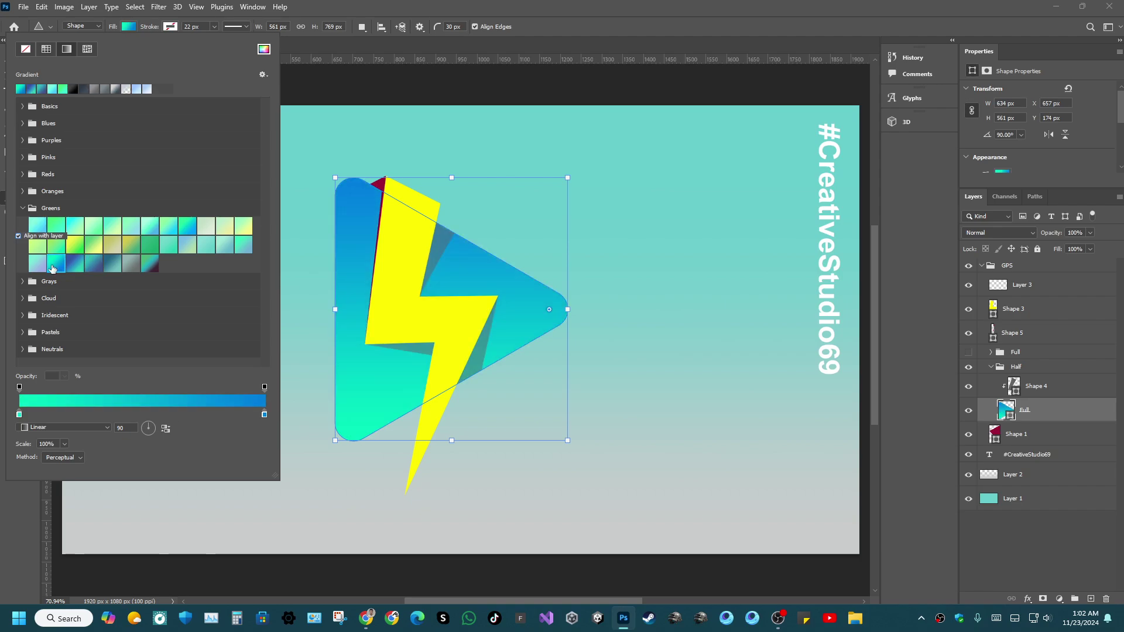
Try gradient presets from the Greens and Oranges sets on the rounded triangle's fill, including teal to lavender and salmon to crimson.
left_click(34, 263)
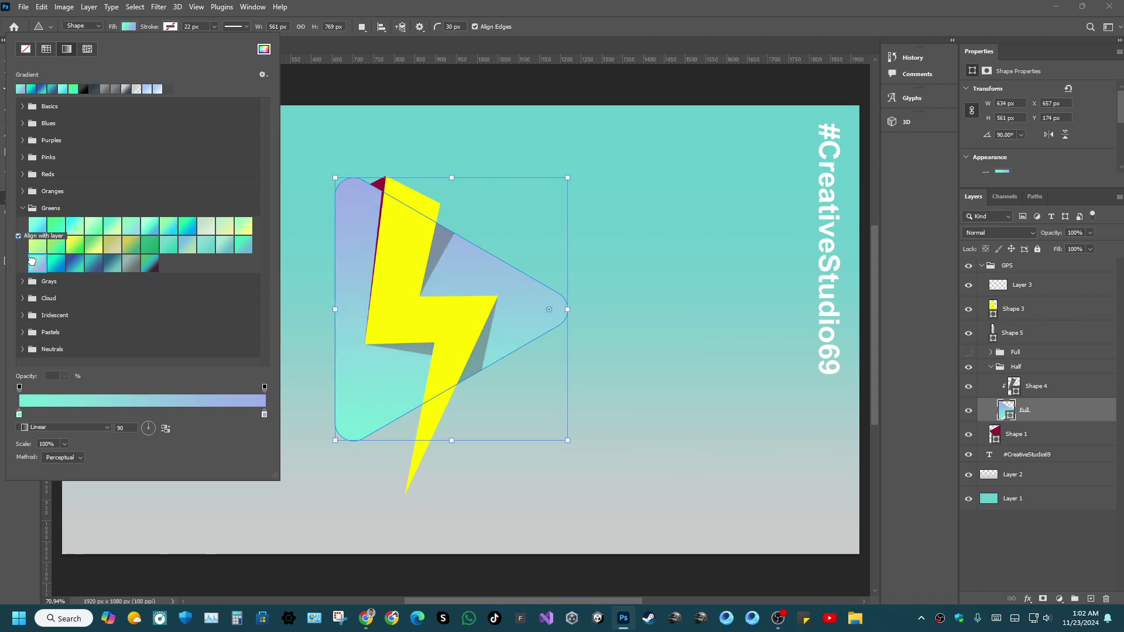
left_click(180, 244)
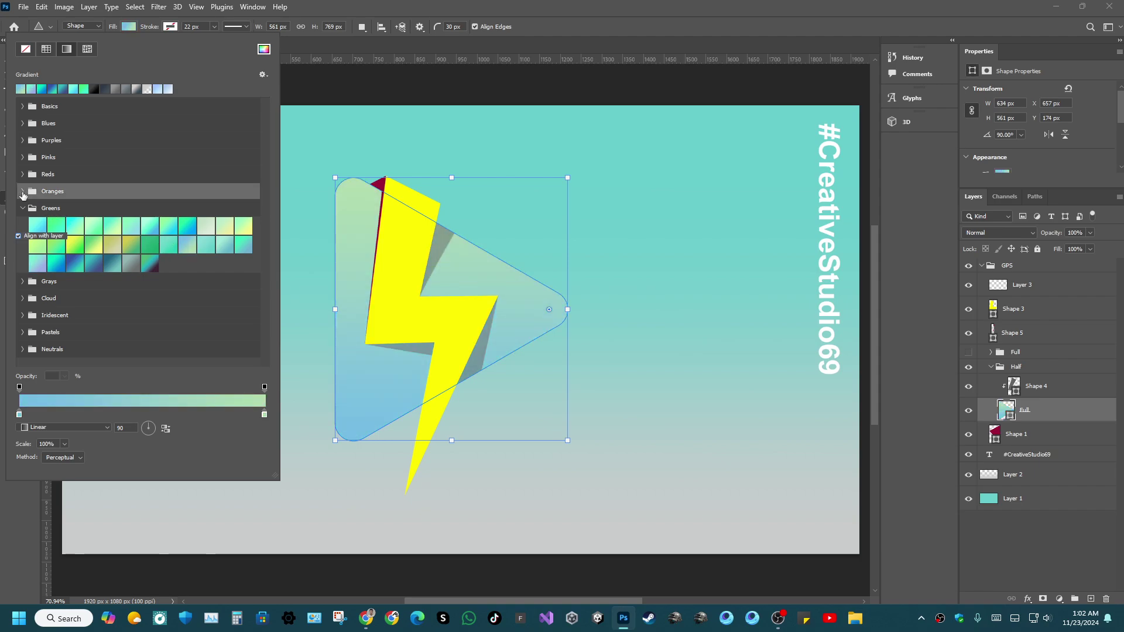
left_click(23, 192)
left_click(39, 209)
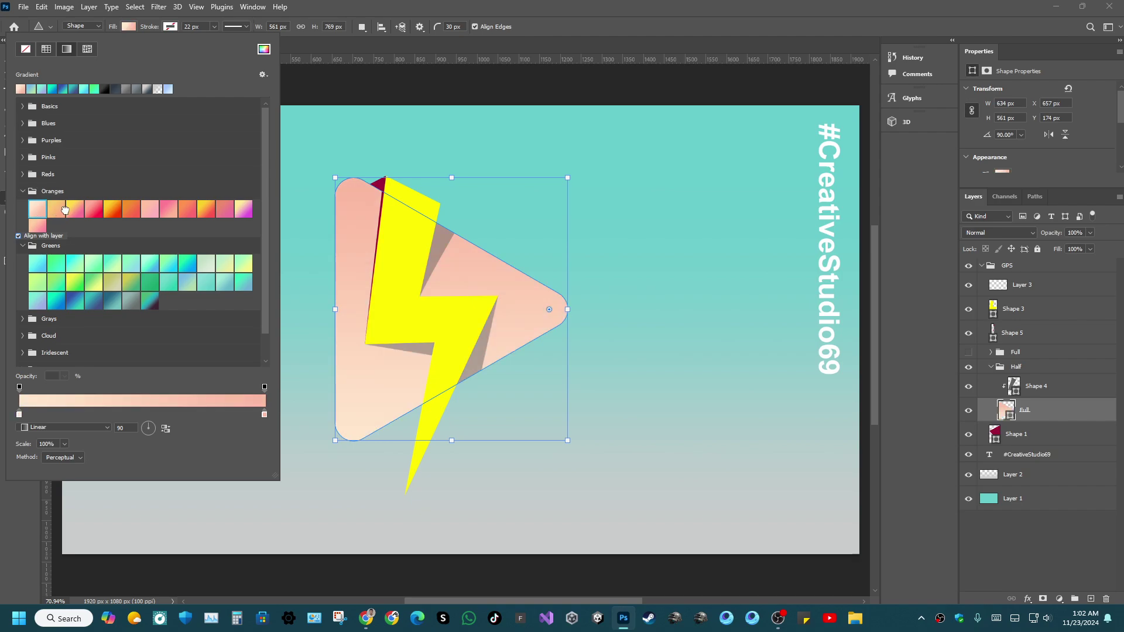
left_click(65, 210)
left_click(95, 212)
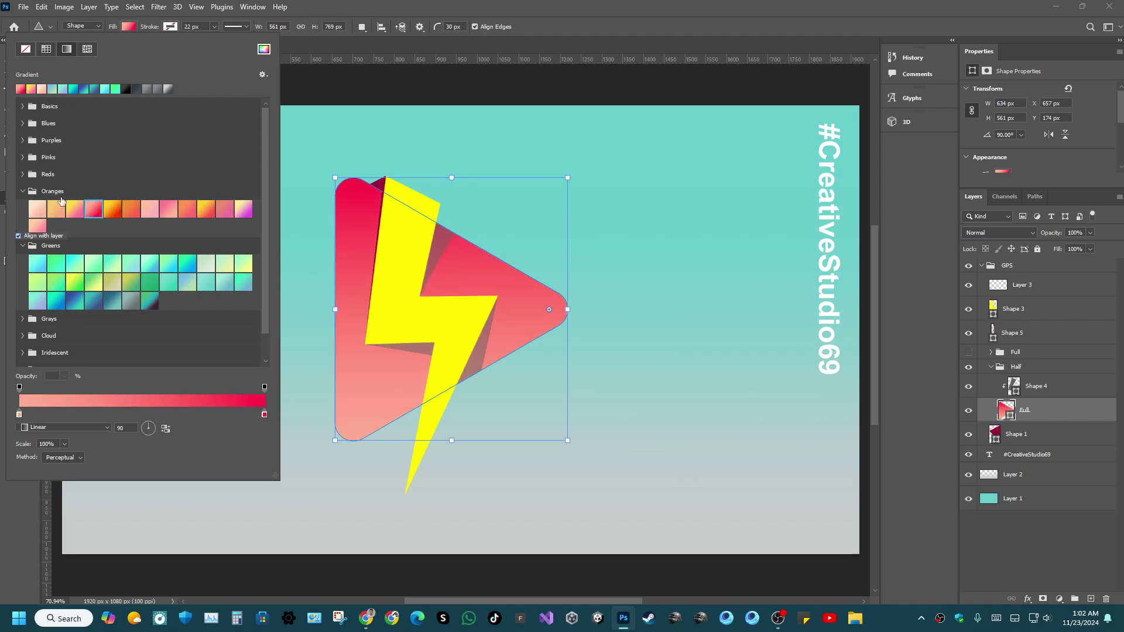
Try presets from the Reds and Pinks sets on the rounded triangle, including rose to magenta and pale pink to peach.
left_click(22, 174)
left_click(38, 192)
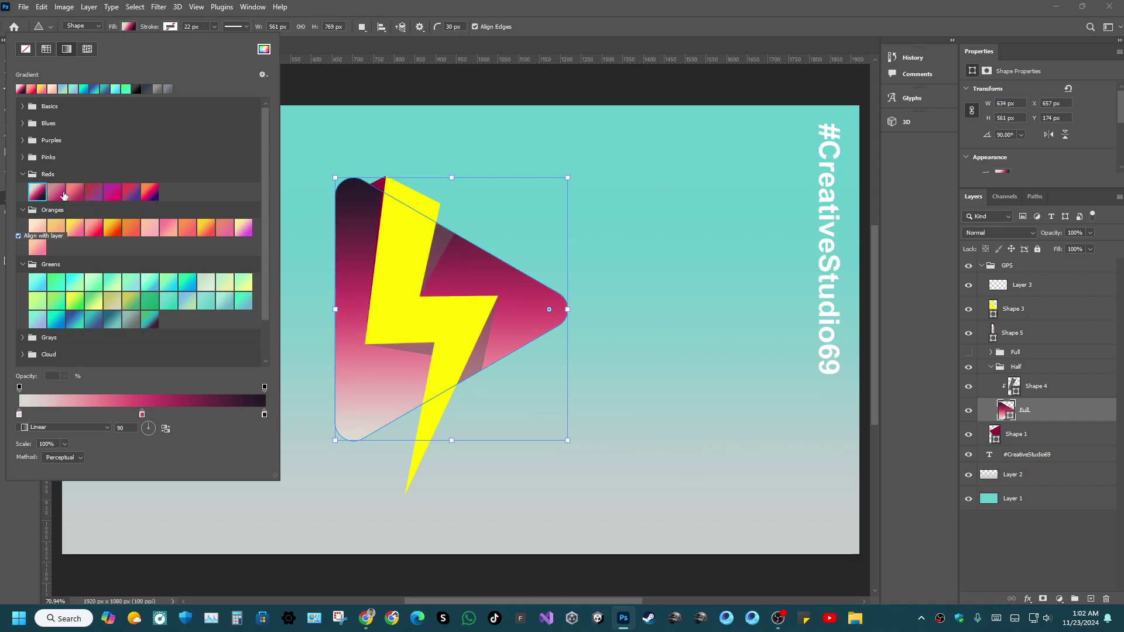
left_click(62, 192)
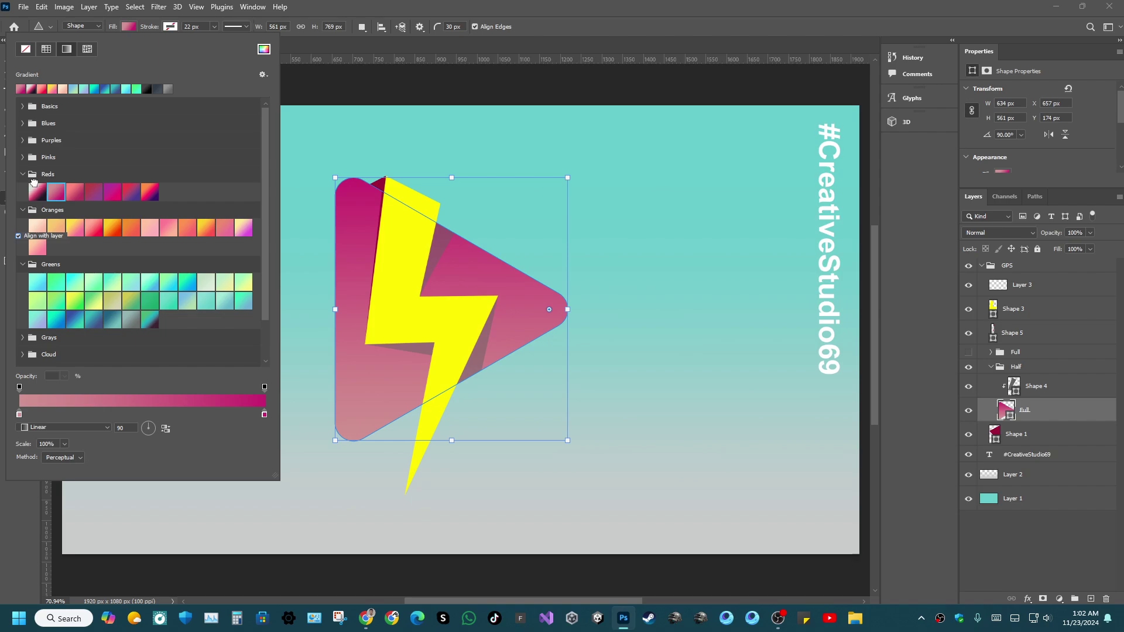
left_click(35, 188)
left_click(23, 157)
left_click(37, 174)
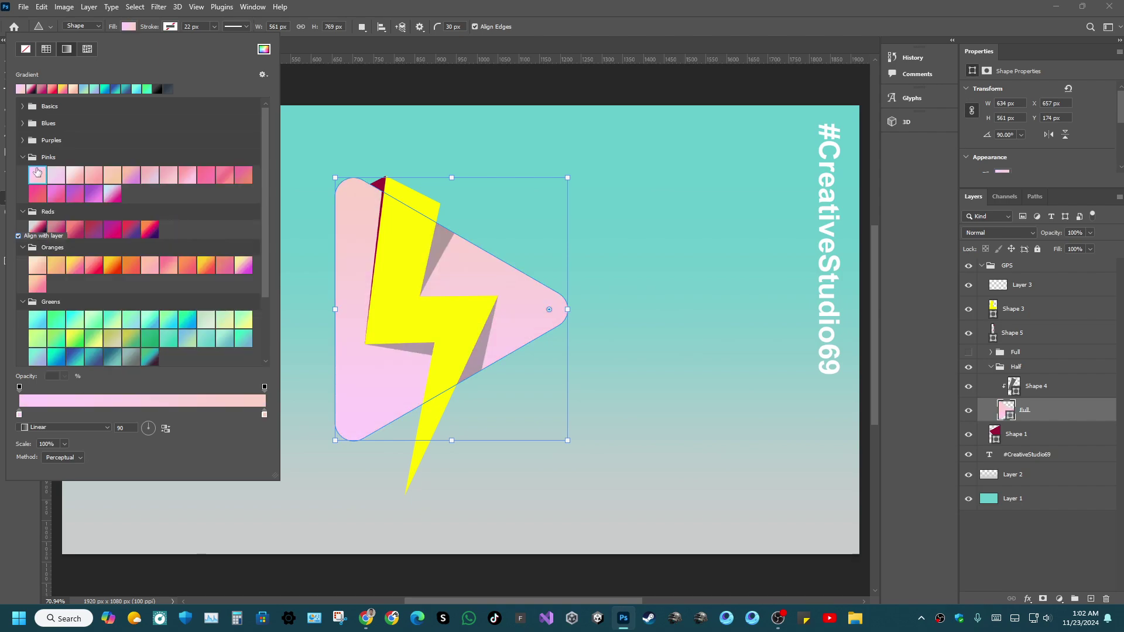
Compare Purples gradient presets on the rounded triangle's fill, including teal to blue, magenta to violet and the orange, pink and blue one.
left_click(22, 140)
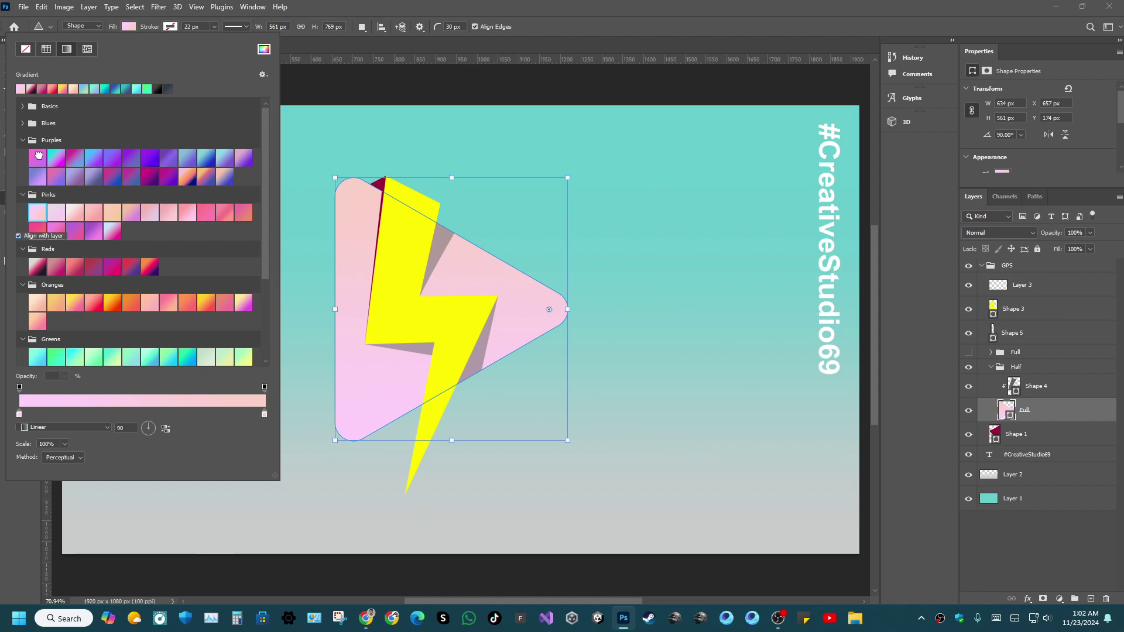
left_click(37, 158)
left_click(206, 158)
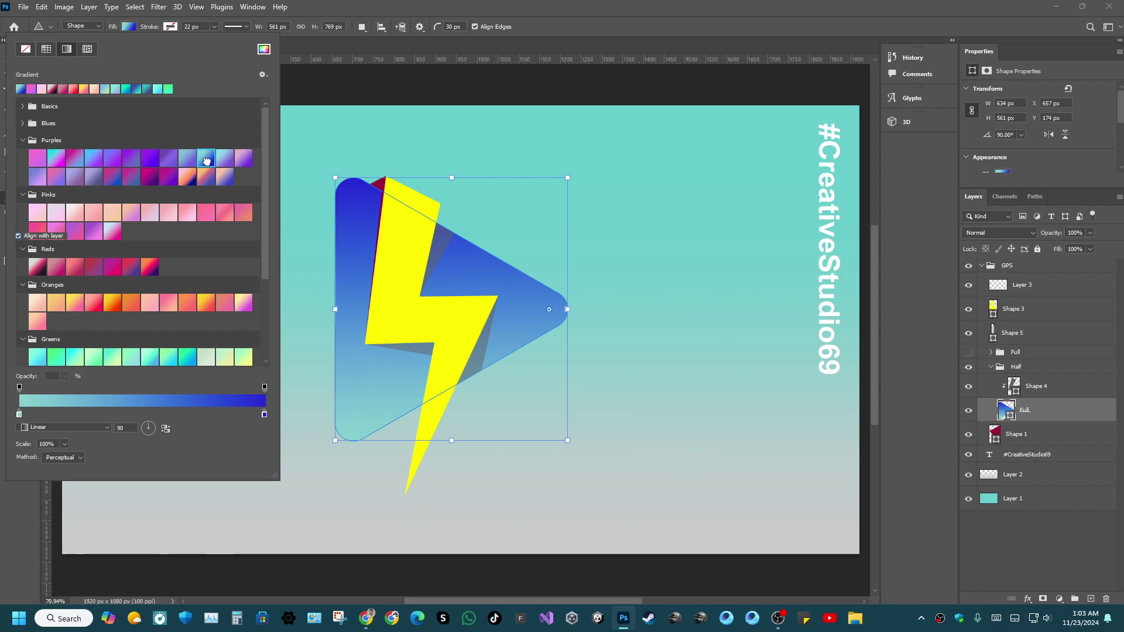
left_click(223, 159)
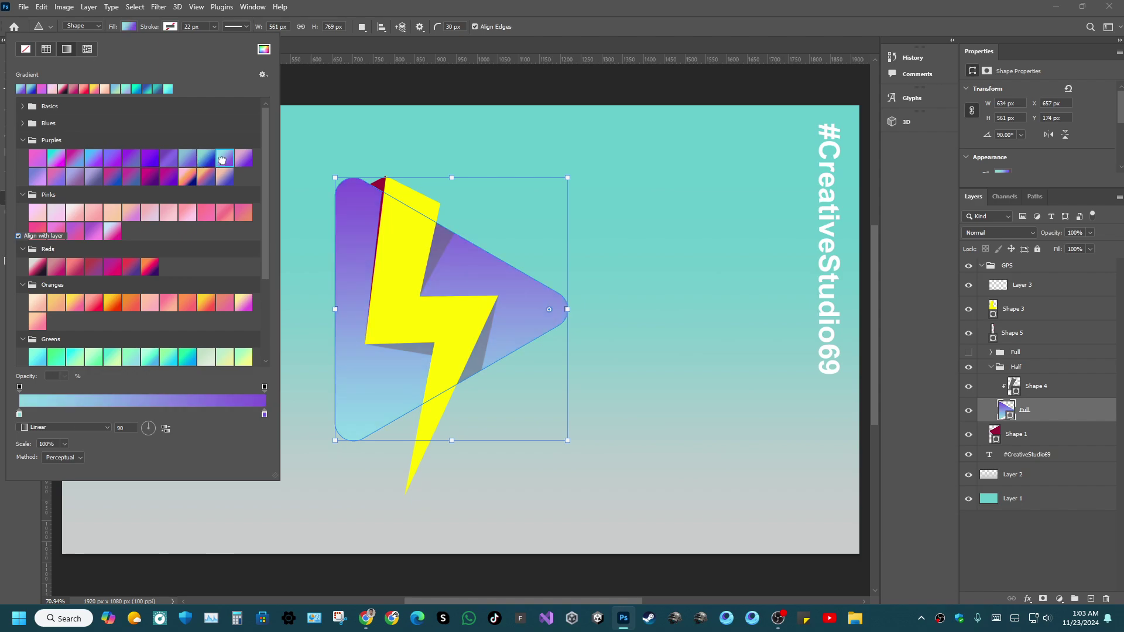
left_click(225, 175)
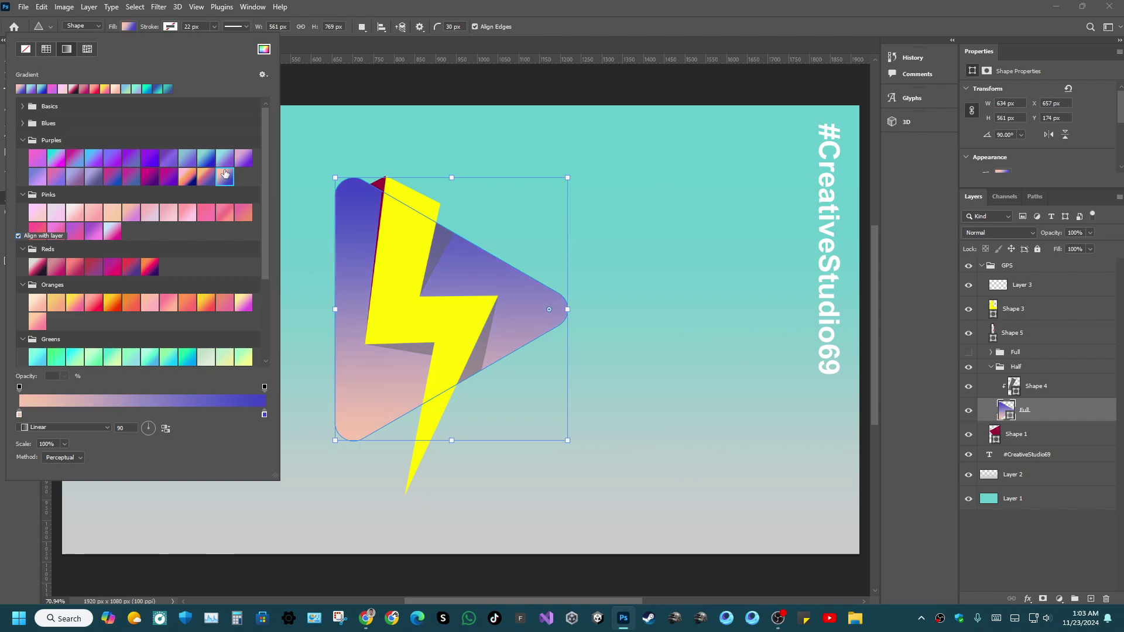
left_click(202, 175)
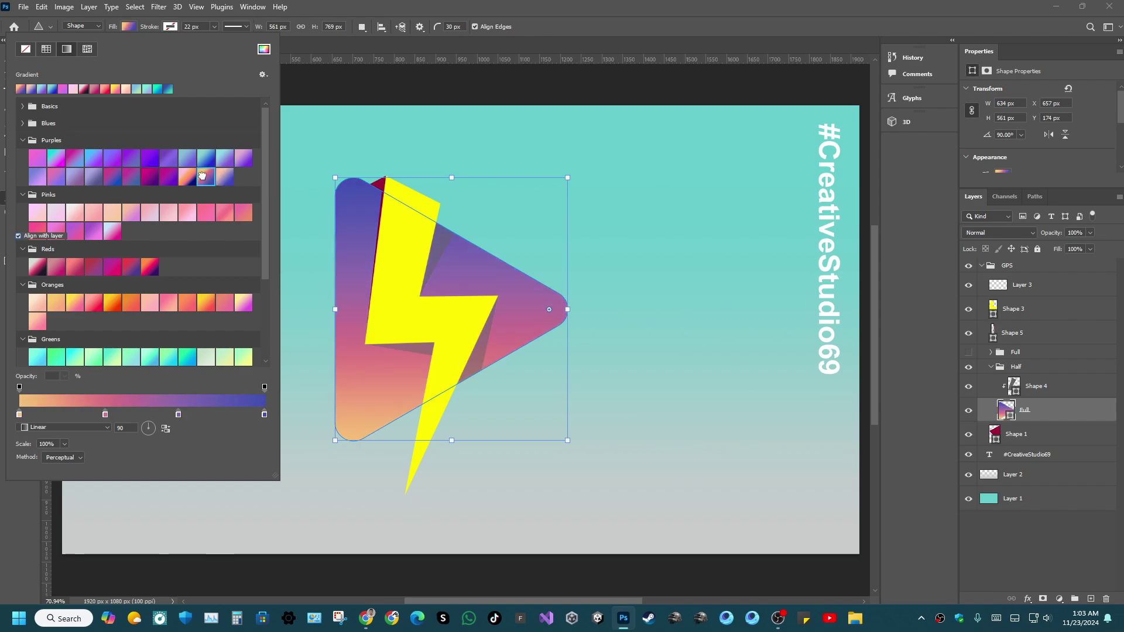
left_click(185, 178)
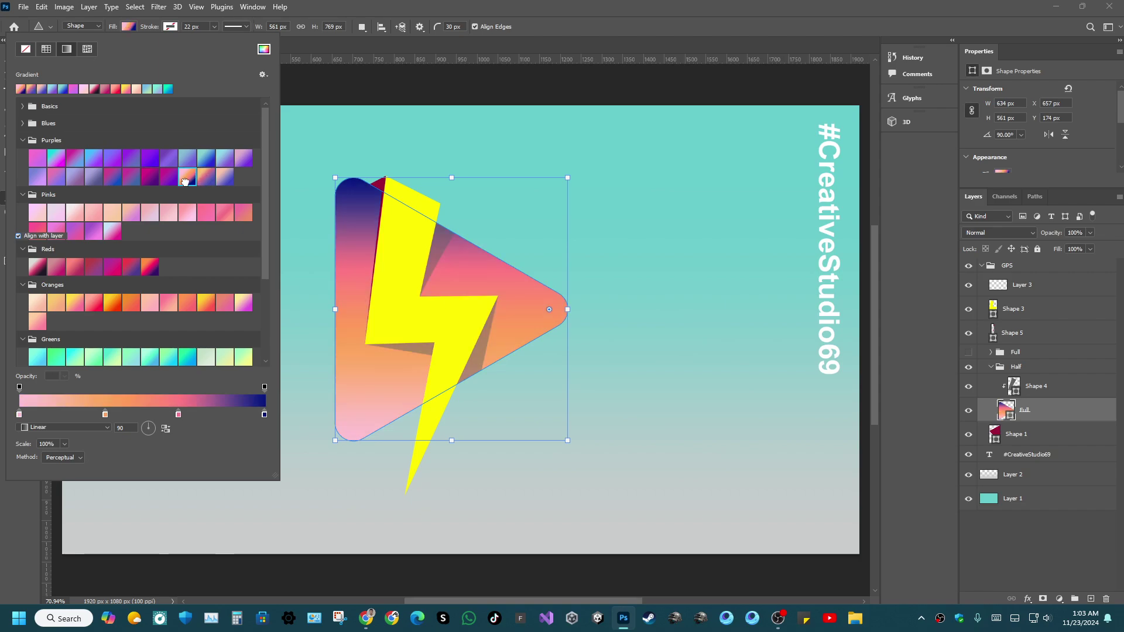
left_click(168, 179)
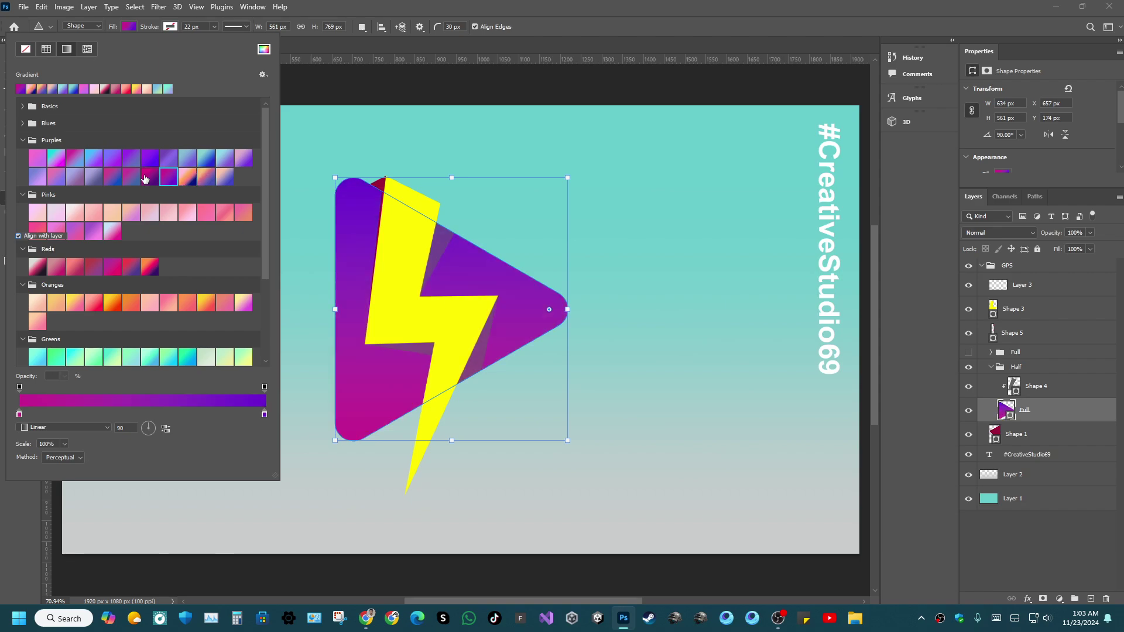
left_click(244, 159)
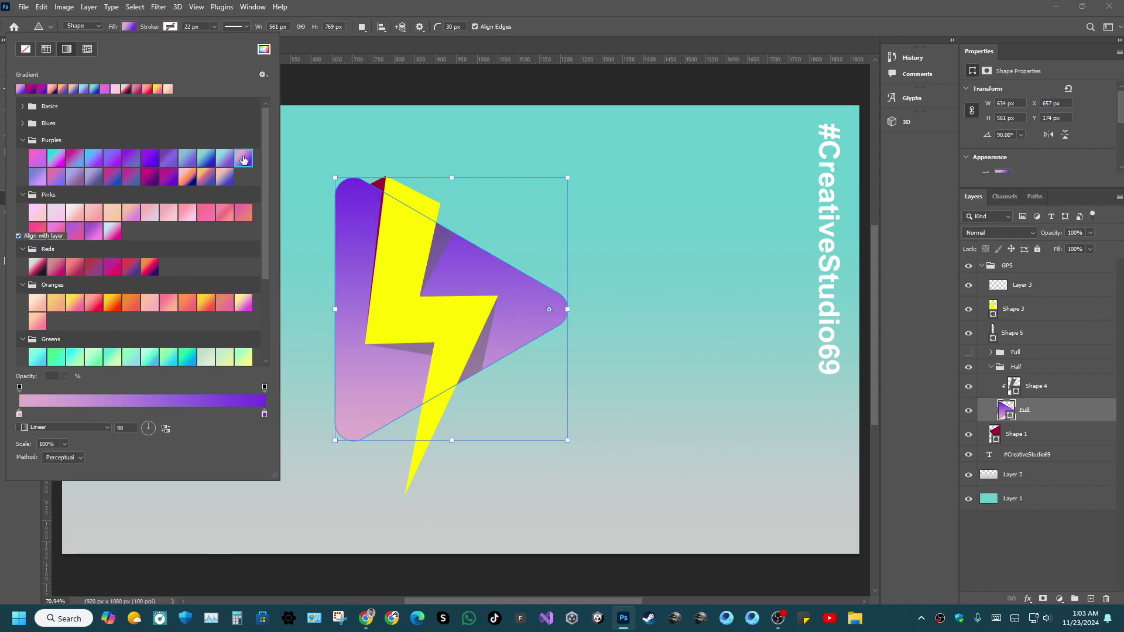
left_click(208, 176)
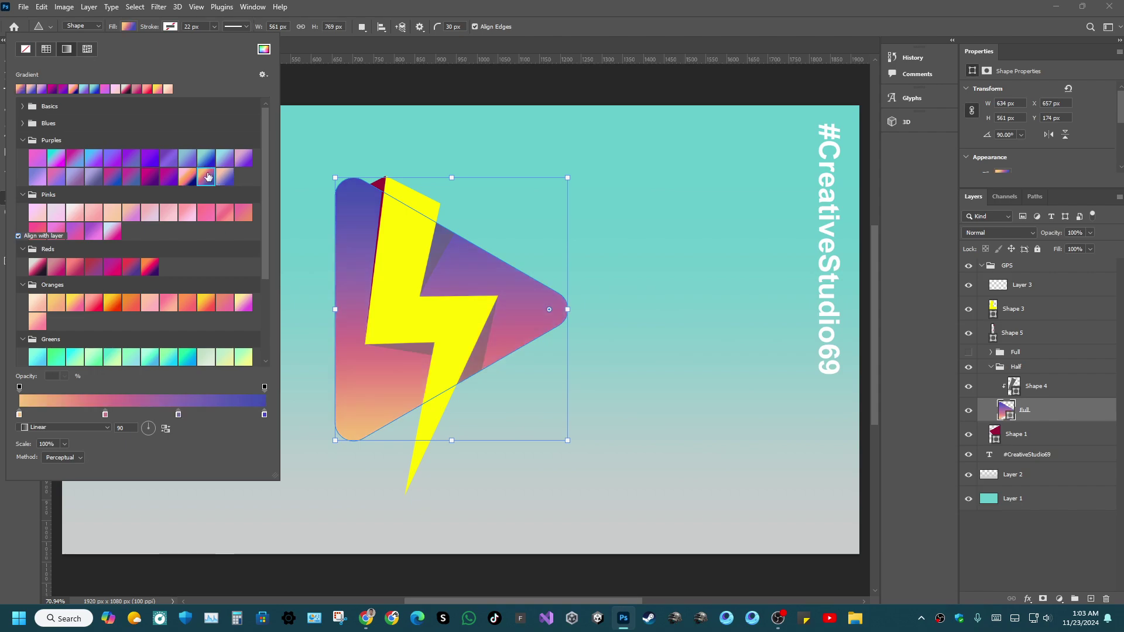
Expand the Blues set and compare its violet to blue and cyan to indigo presets with the peach to blue Purples preset.
left_click(23, 123)
left_click(243, 161)
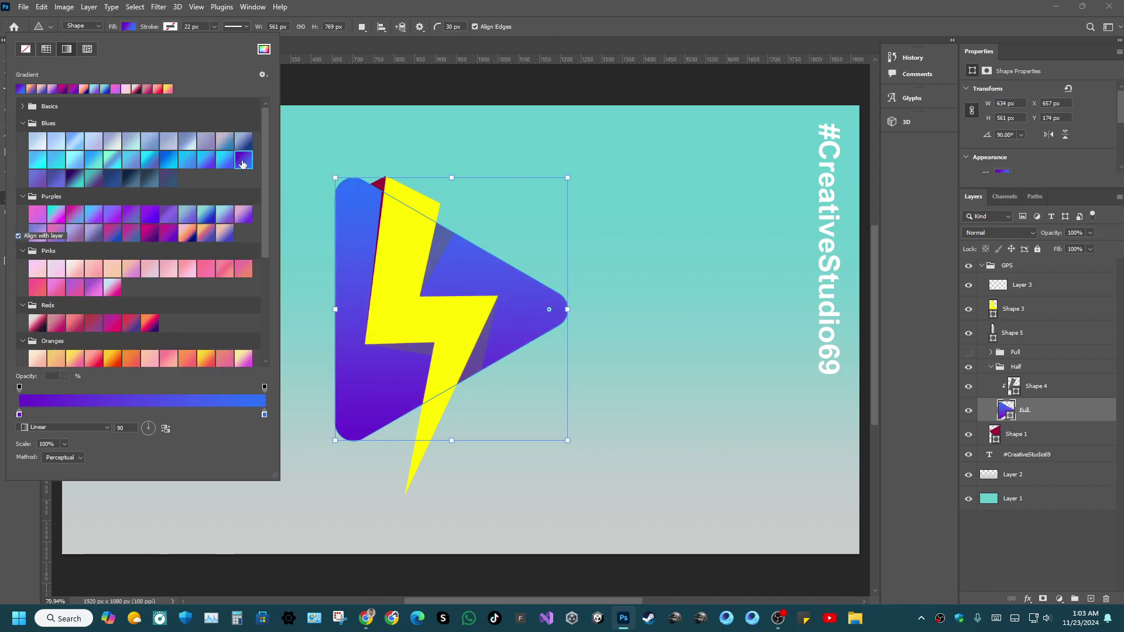
left_click(226, 230)
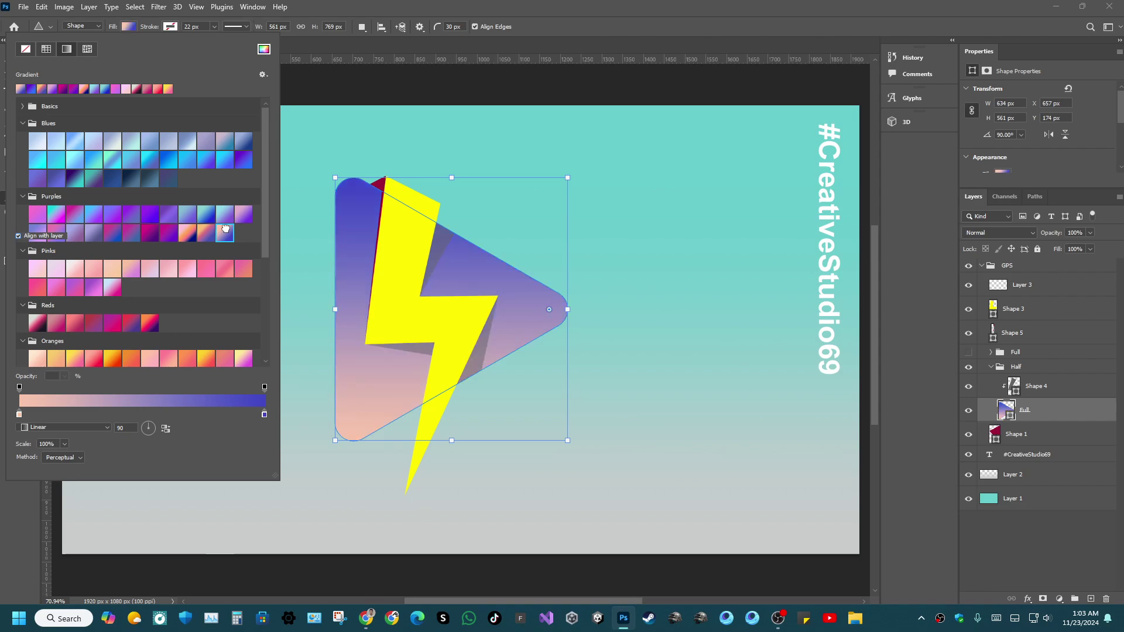
left_click(202, 234)
left_click(243, 160)
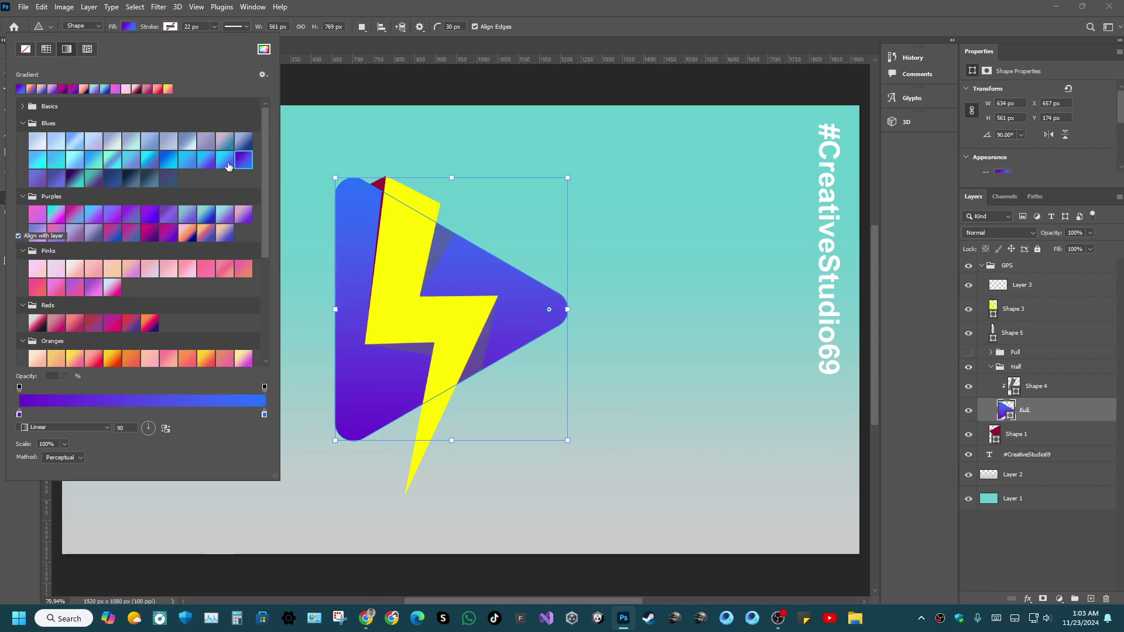
left_click(224, 159)
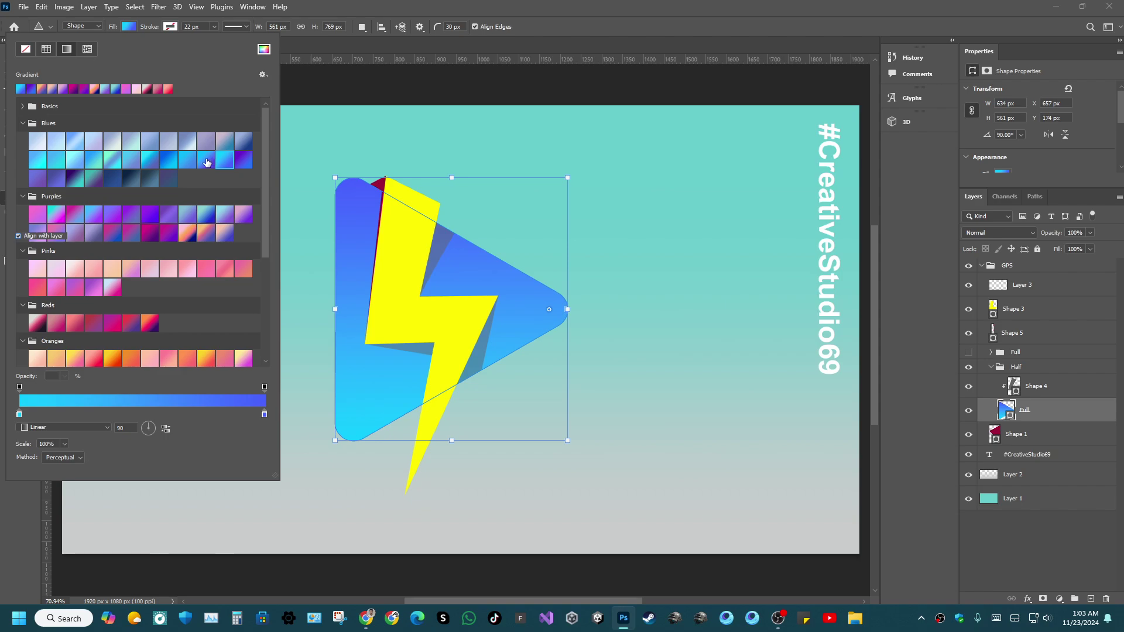
Try the dark Blues presets, the dark purple to teal one and the light blue one on the rounded triangle's fill.
left_click(169, 176)
left_click(146, 177)
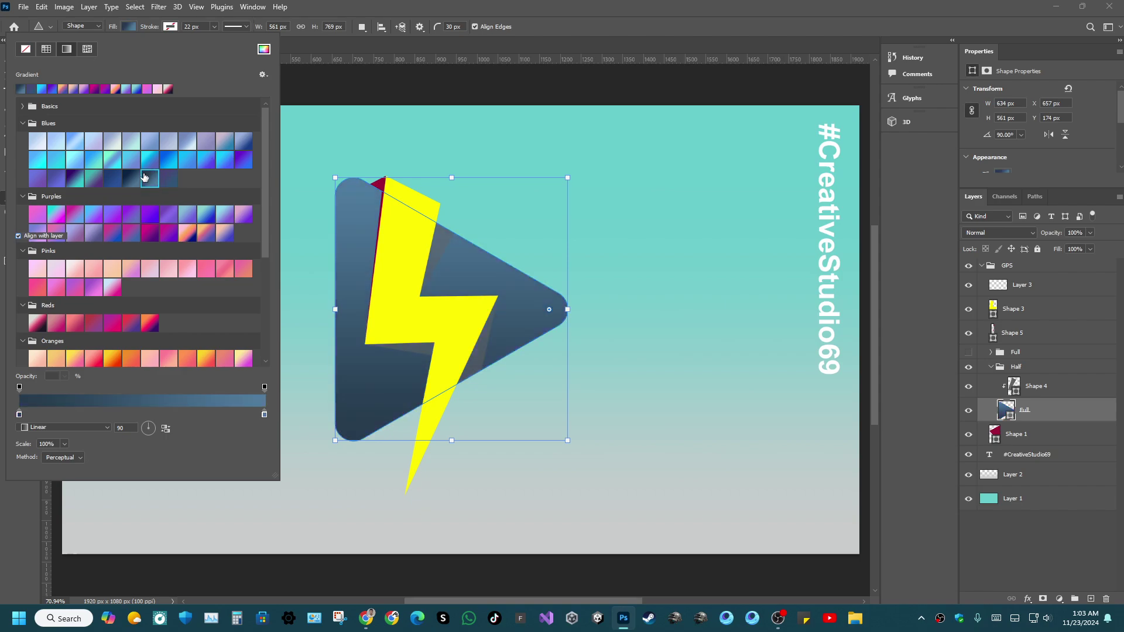
left_click(131, 177)
left_click(112, 174)
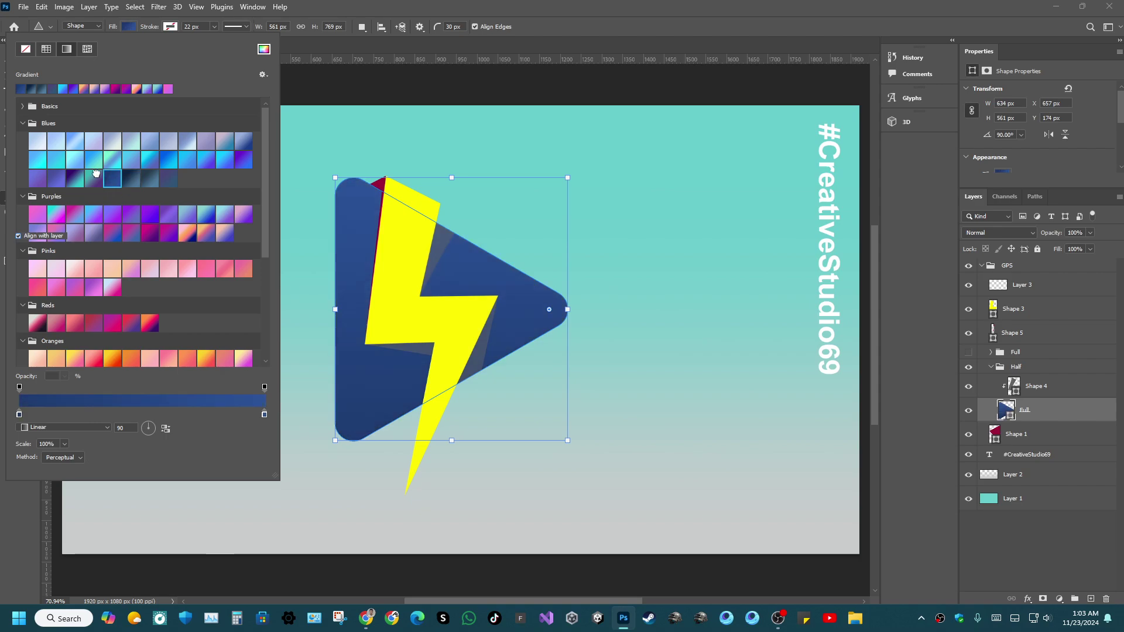
left_click(95, 176)
left_click(76, 174)
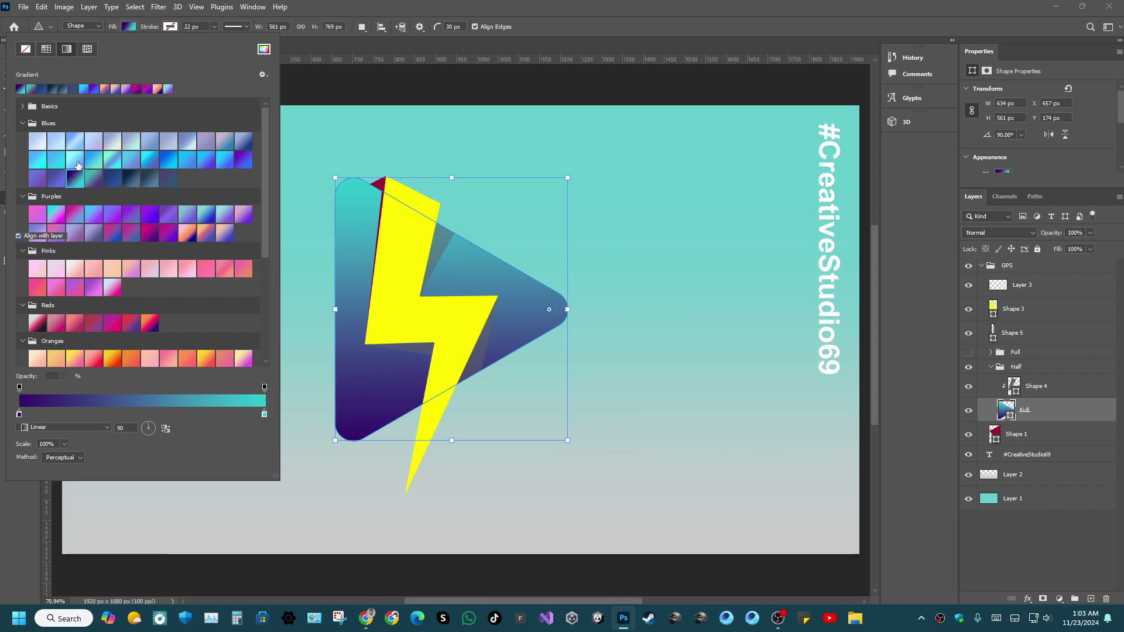
left_click(75, 141)
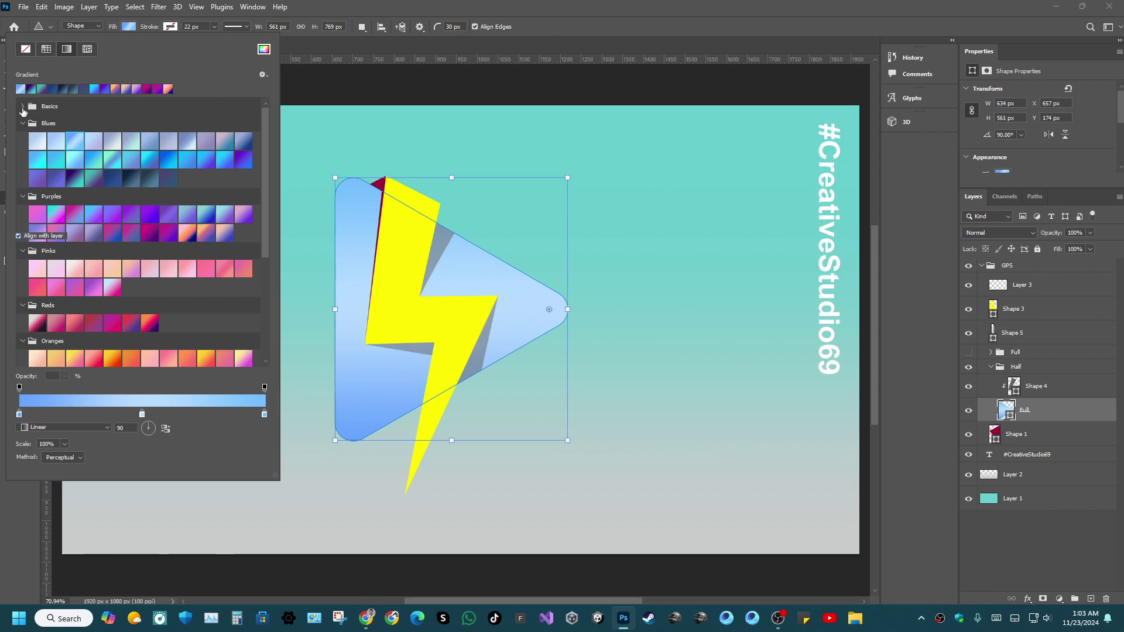
Expand the Basics set and compare its gray to teal preset with bright Blues presets on the rounded triangle.
left_click(23, 109)
left_click(36, 123)
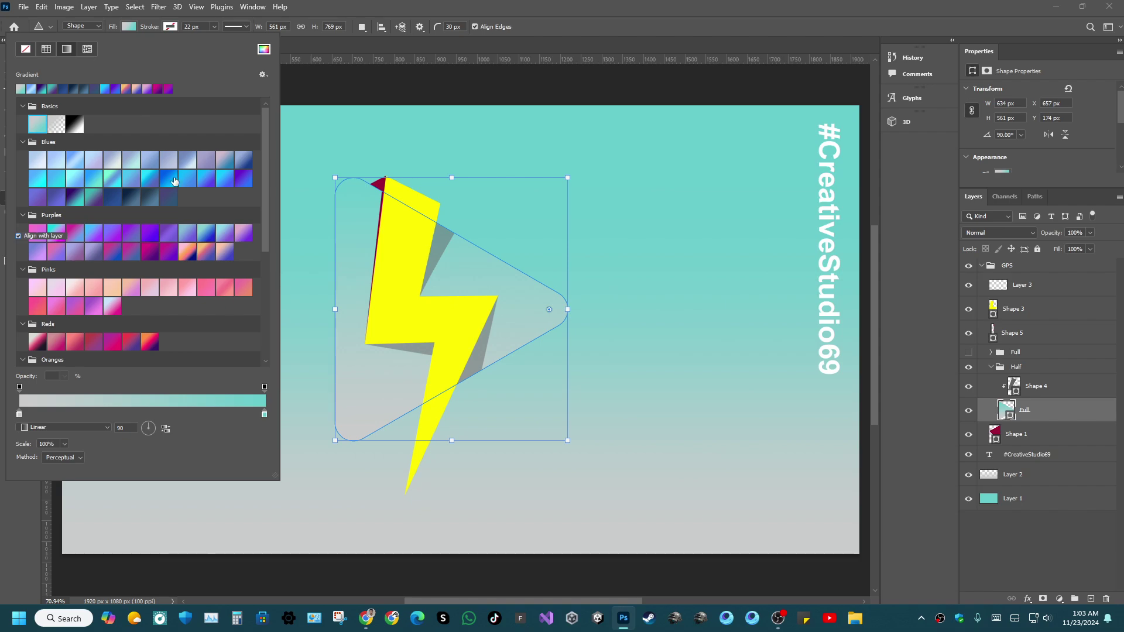
left_click(174, 181)
left_click(188, 179)
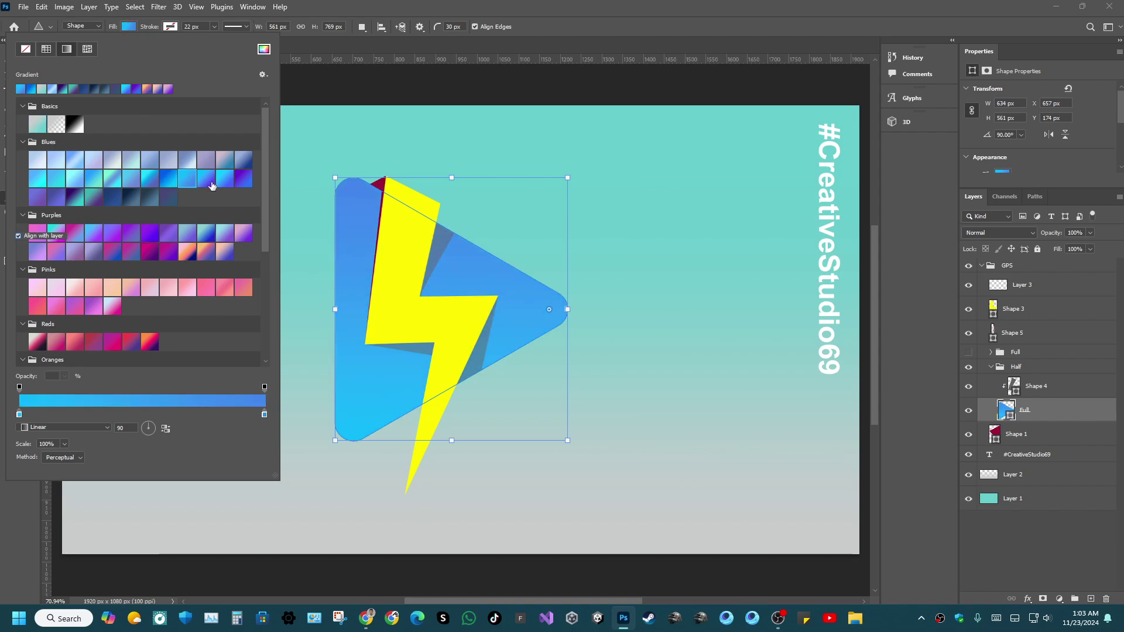
Apply the cyan to purple Blues preset, move its purple stop inward and add a white stop between the two colors.
left_click(211, 185)
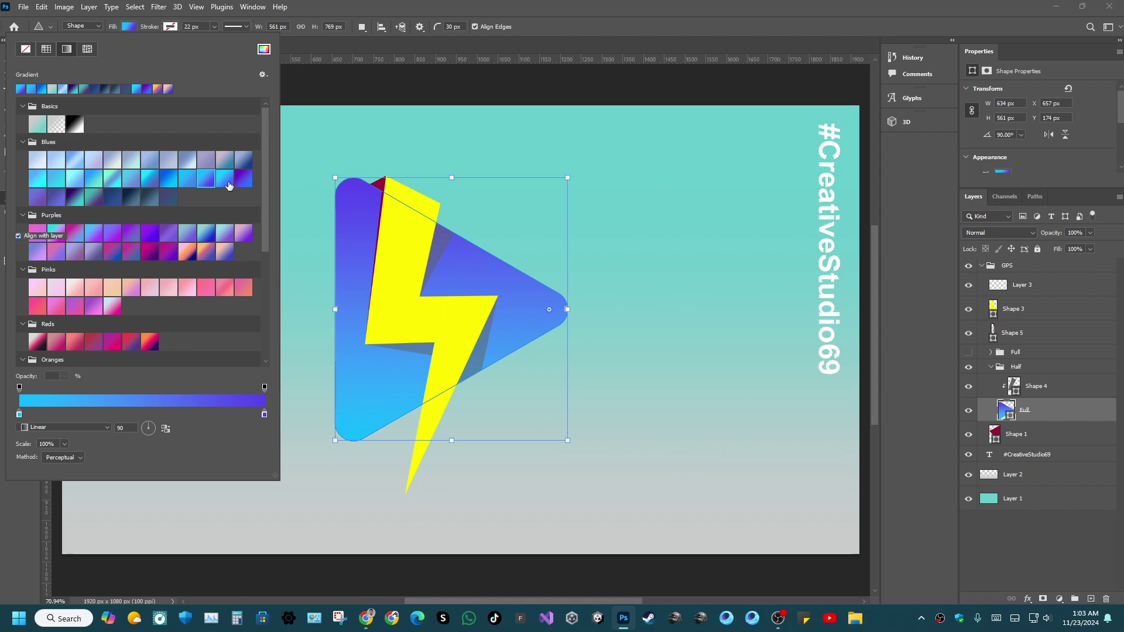
left_click_drag(265, 387, 204, 415)
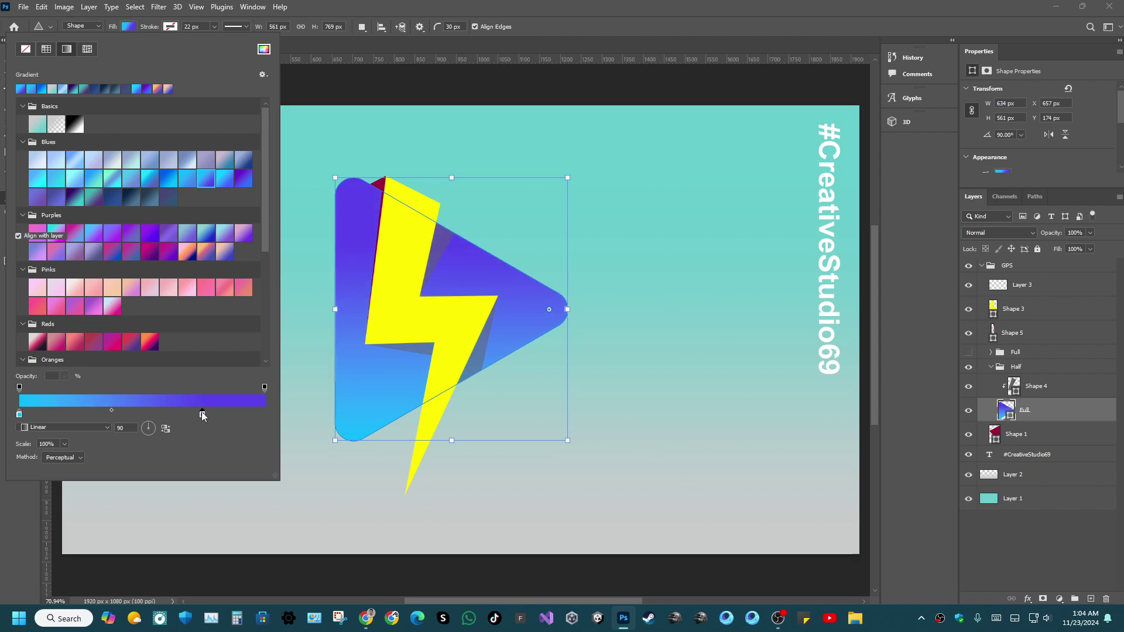
left_click(157, 415)
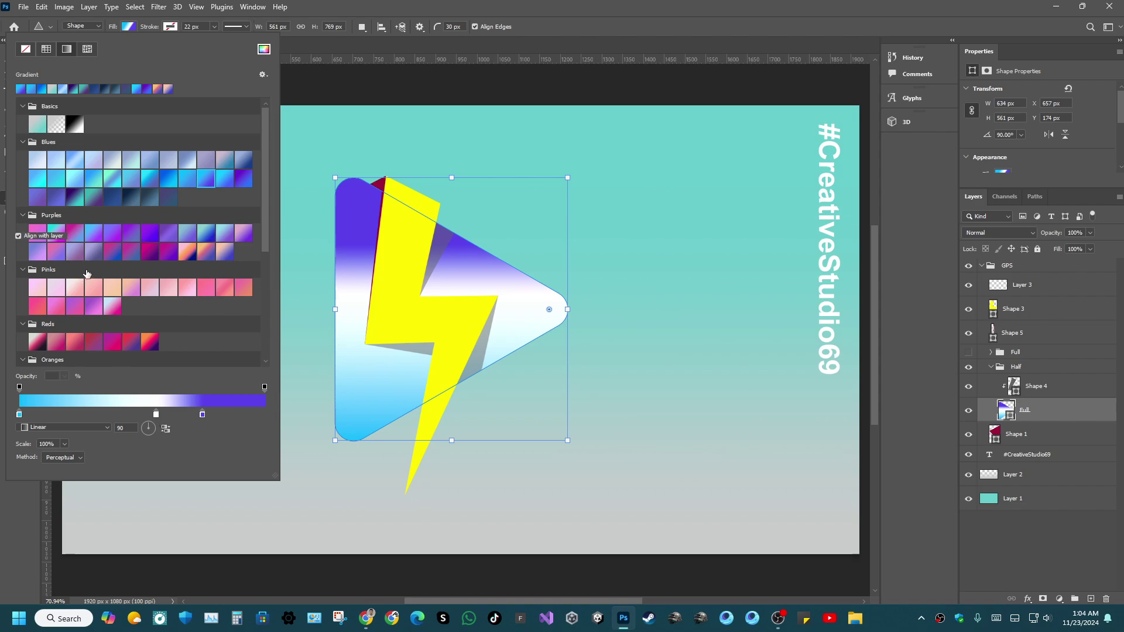
Compare more Blues presets on the rounded triangle, and apply the gray to teal preset from the Basics set as its fill.
left_click(147, 199)
left_click(174, 199)
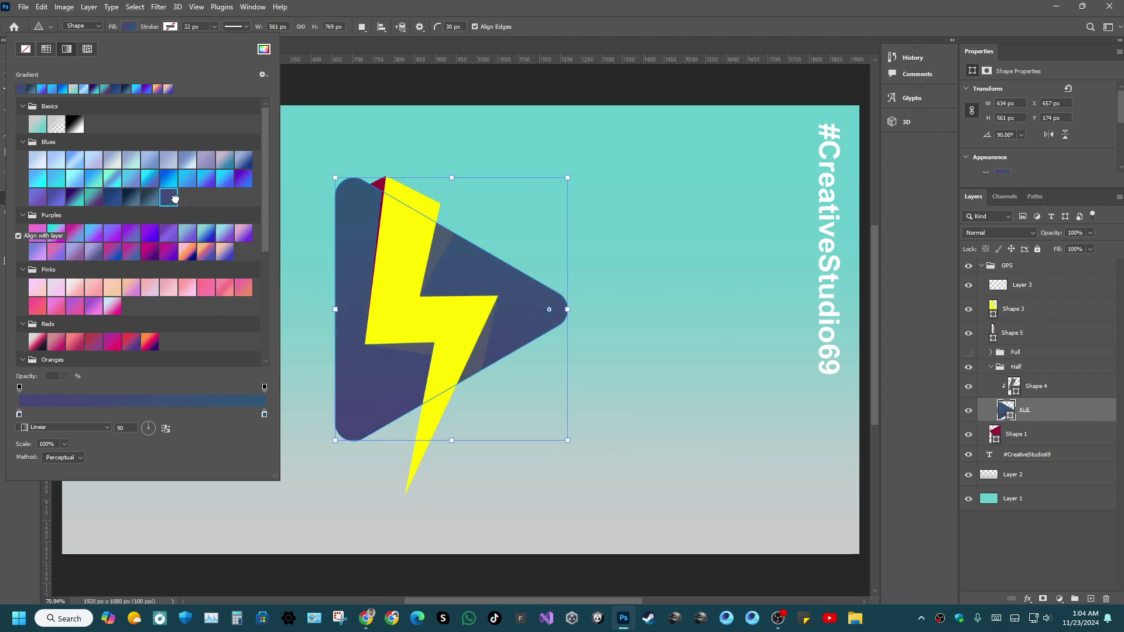
left_click(187, 179)
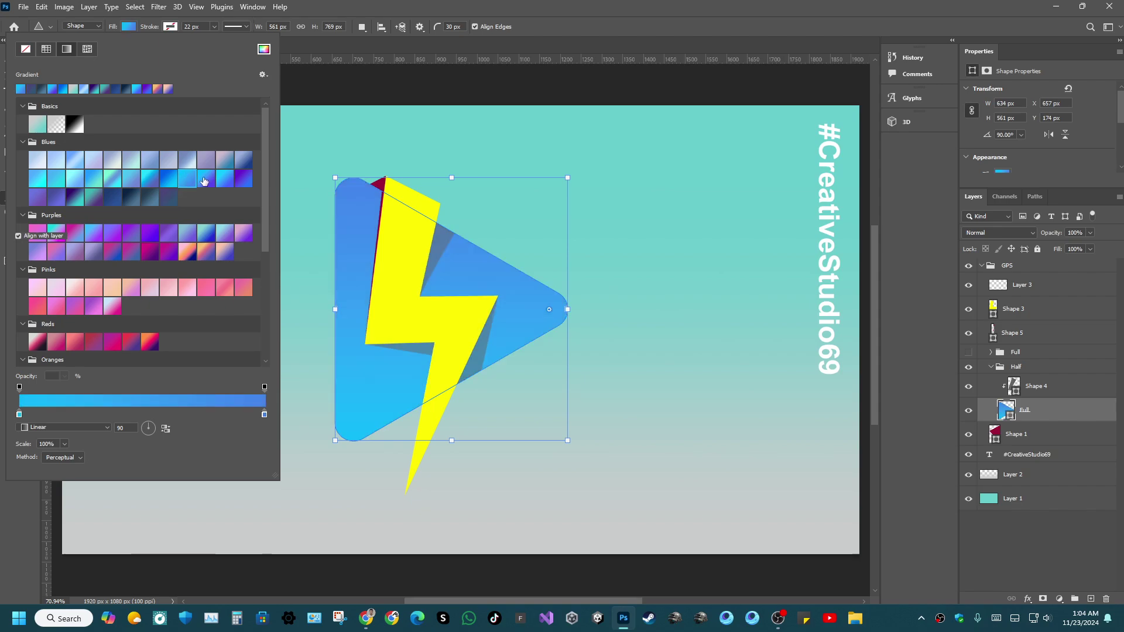
left_click(205, 178)
left_click(226, 182)
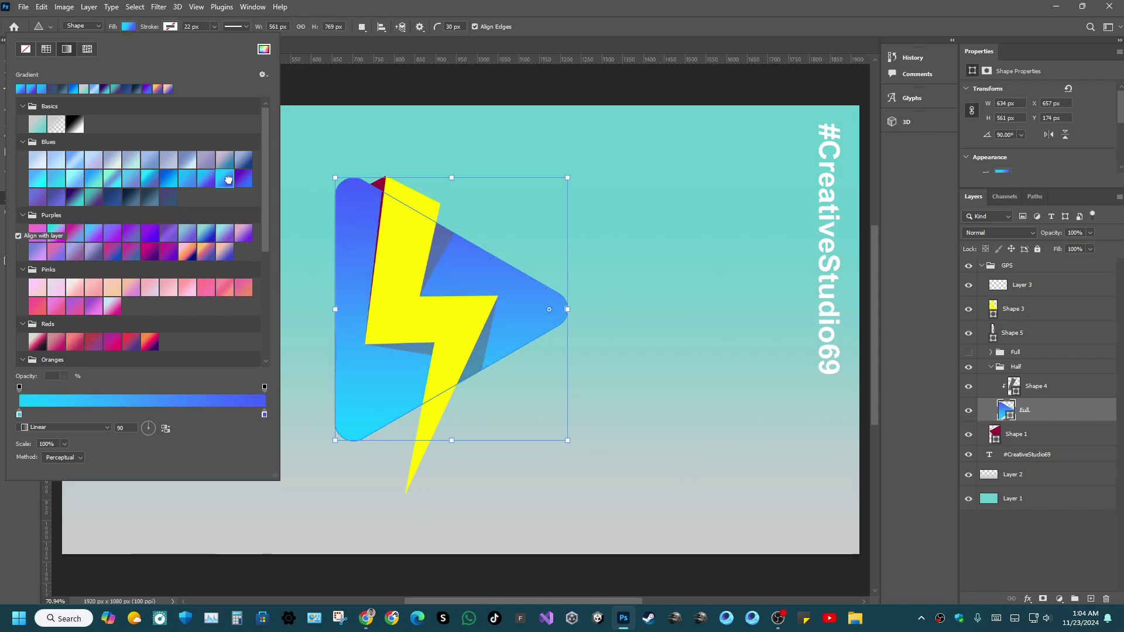
left_click(246, 181)
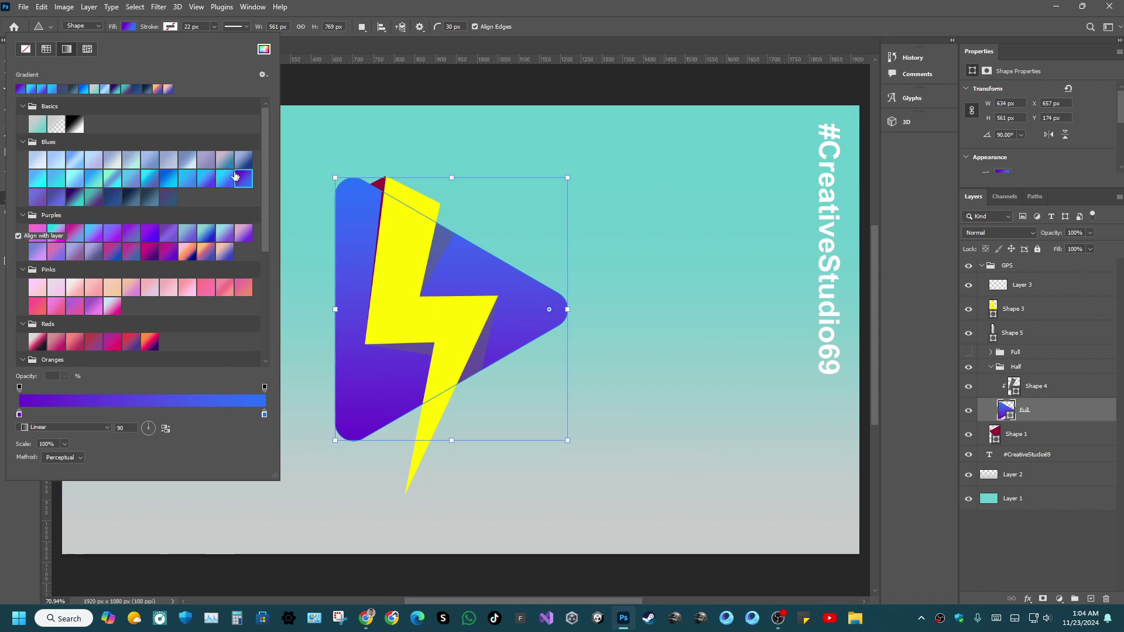
left_click(226, 173)
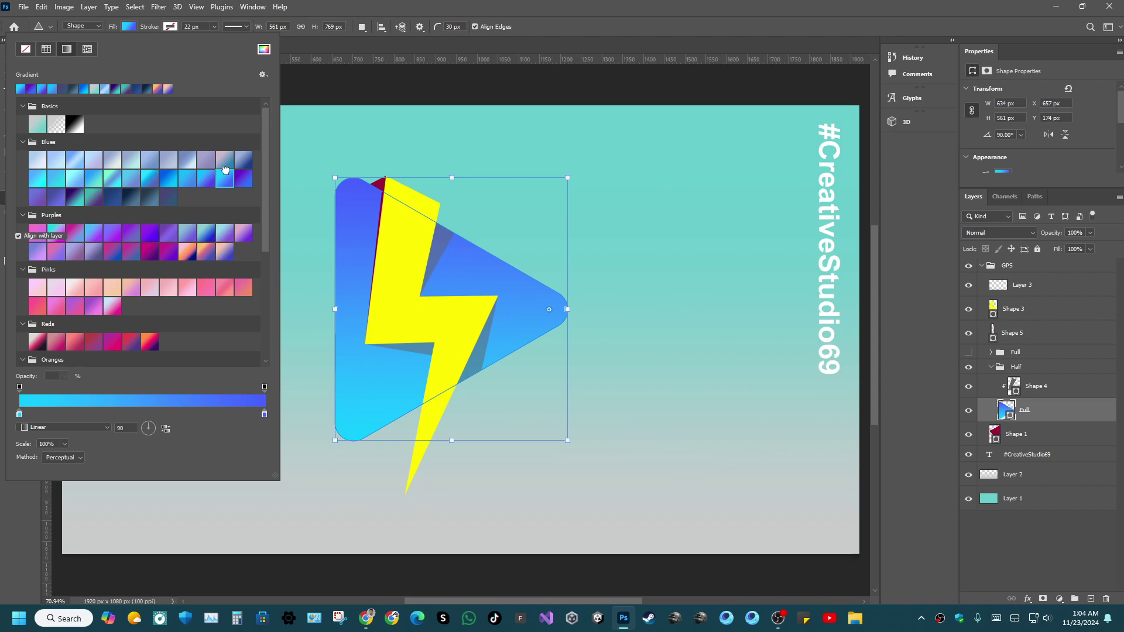
left_click(44, 122)
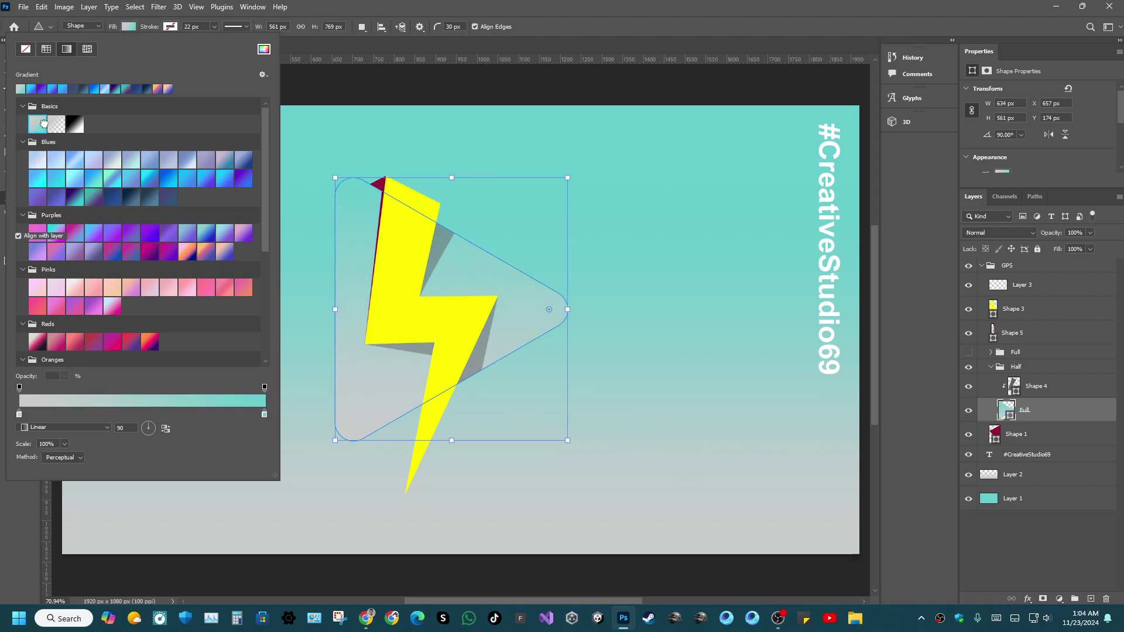
Try the dark purple to teal Blues preset and several Reds presets, including orange to dark purple, on the rounded triangle's fill.
left_click(71, 190)
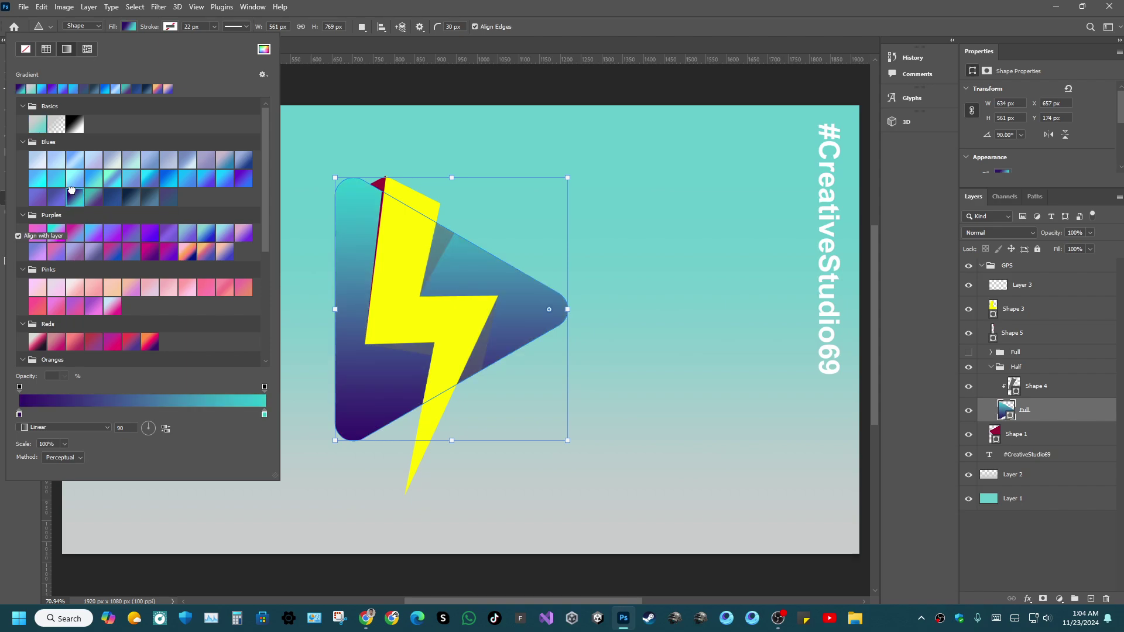
left_click(132, 344)
left_click(146, 344)
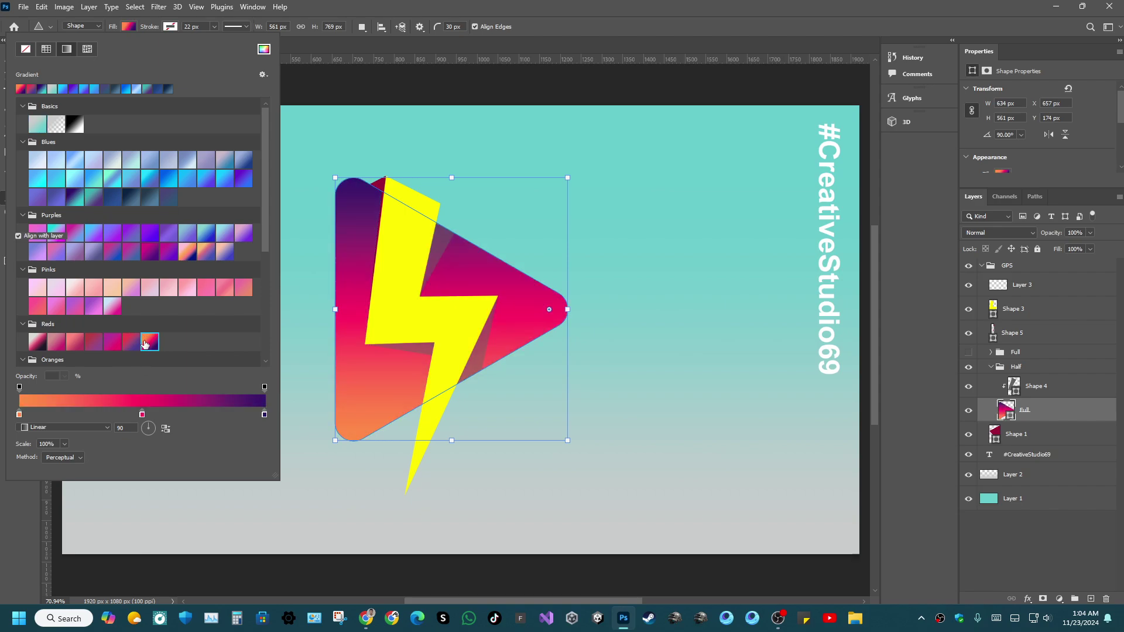
left_click(74, 344)
left_click(36, 341)
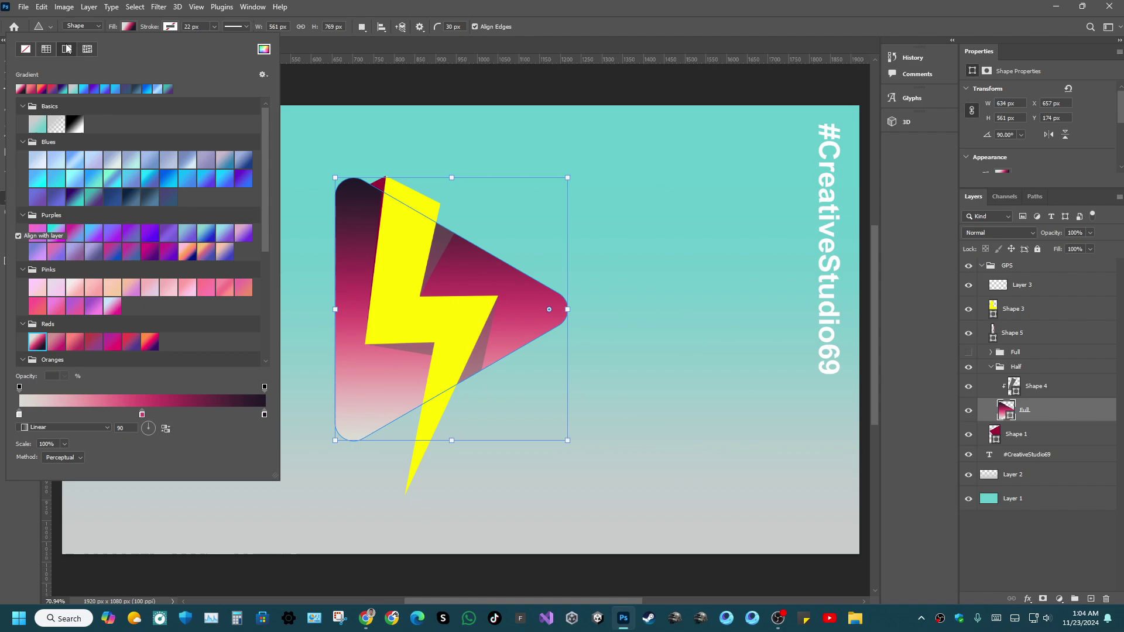
Change the rounded triangle's fill type to Pattern and try the three Water patterns.
left_click(88, 50)
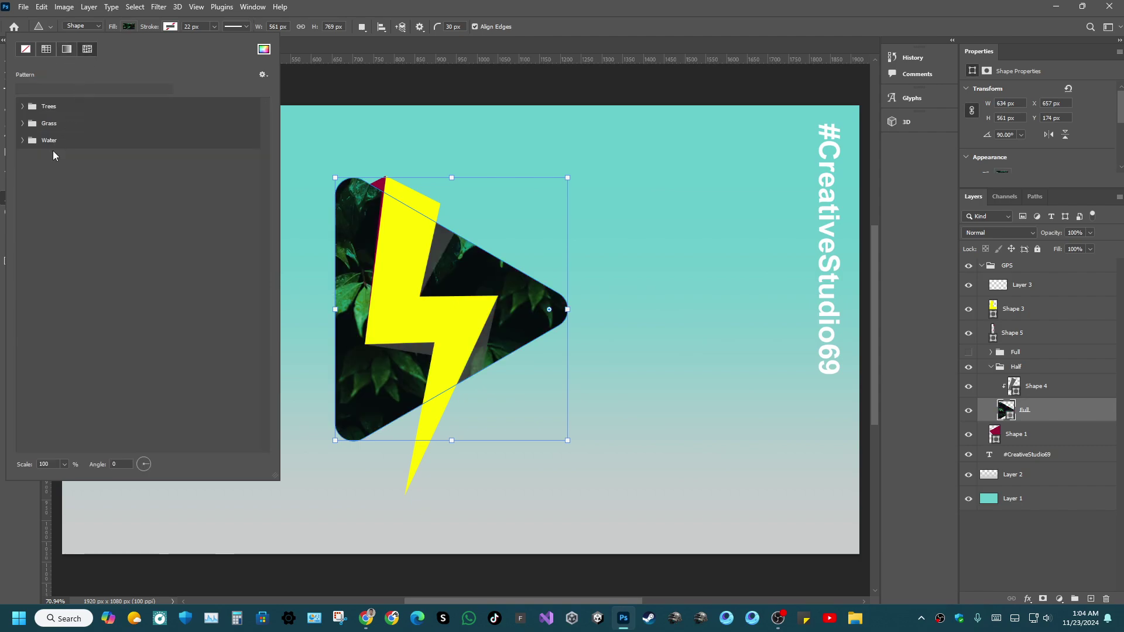
left_click(21, 141)
left_click(36, 159)
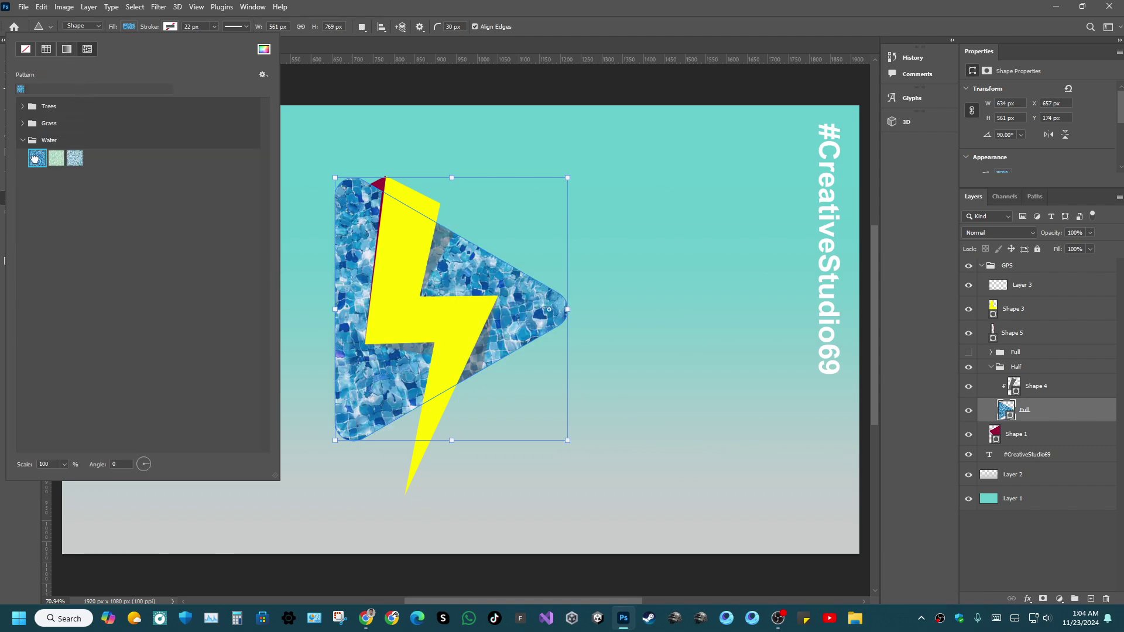
left_click(56, 158)
left_click(75, 159)
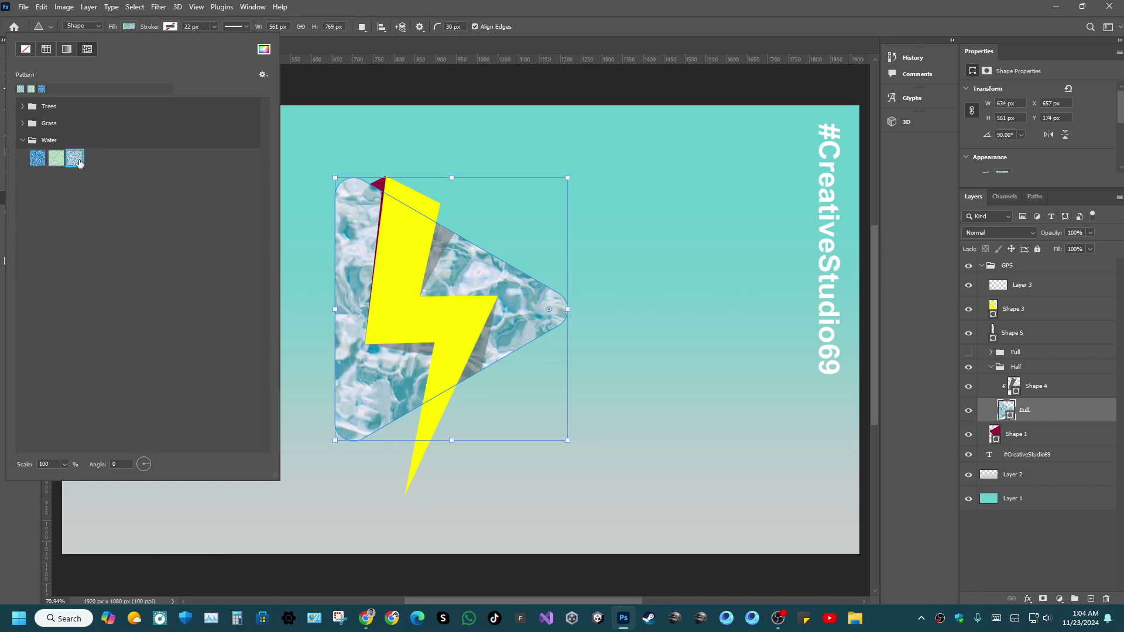
Expand the Grass pattern set and try its three patterns on the rounded triangle.
left_click(23, 124)
left_click(36, 142)
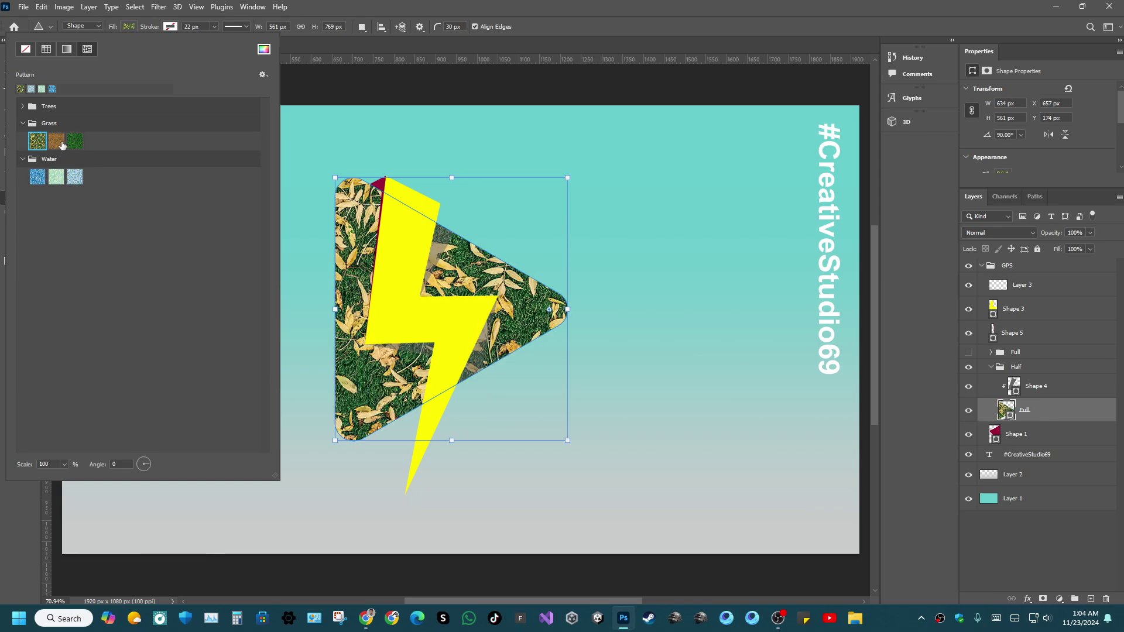
left_click(58, 142)
left_click(75, 141)
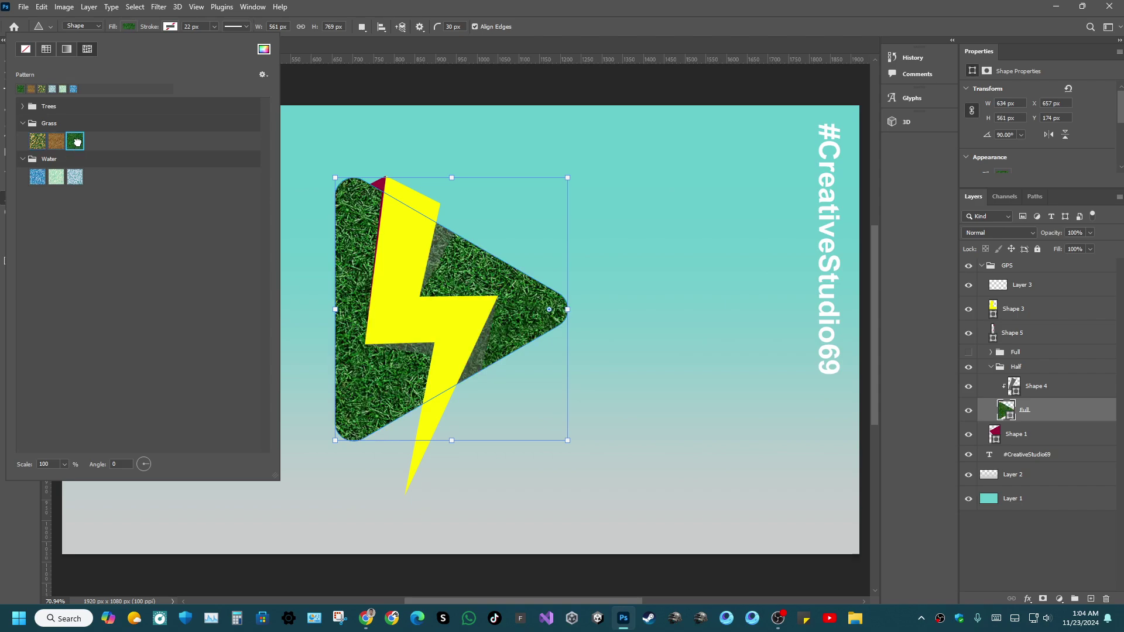
Expand the Trees pattern set and compare its dark leaf, yellow forest and green forest patterns on the rounded triangle.
left_click(26, 106)
left_click(22, 106)
left_click(36, 124)
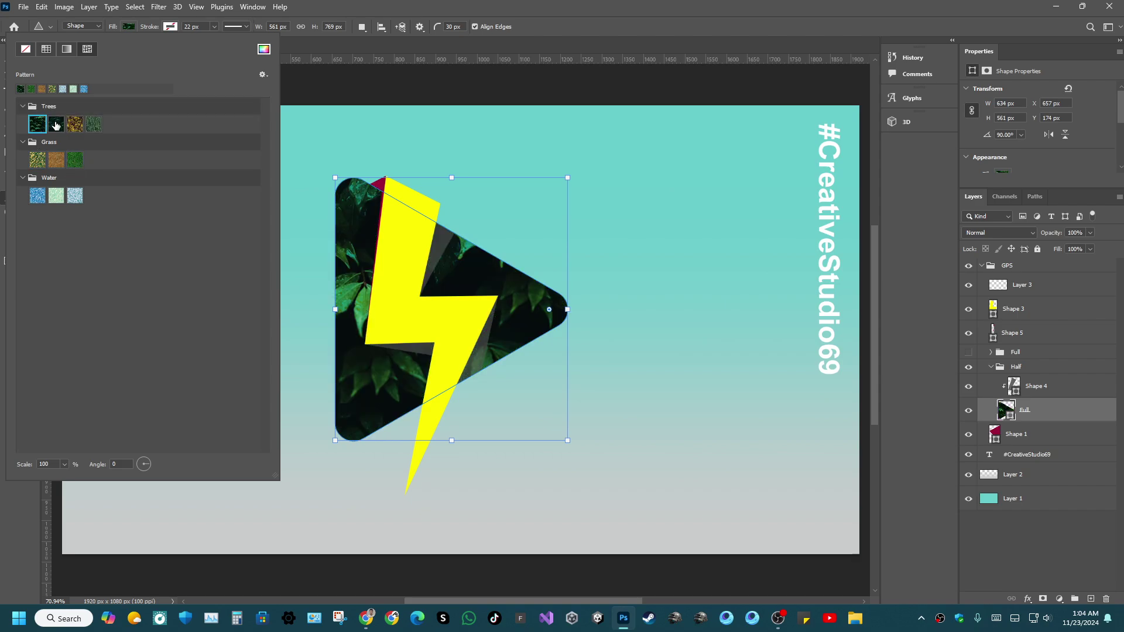
left_click(56, 124)
left_click(74, 124)
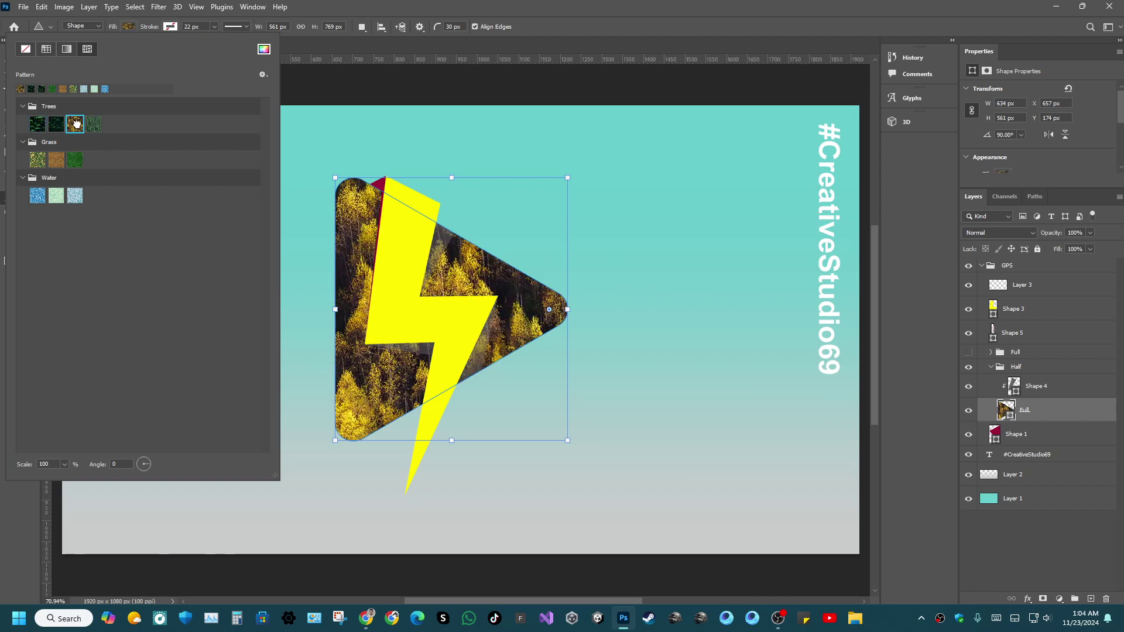
left_click(55, 124)
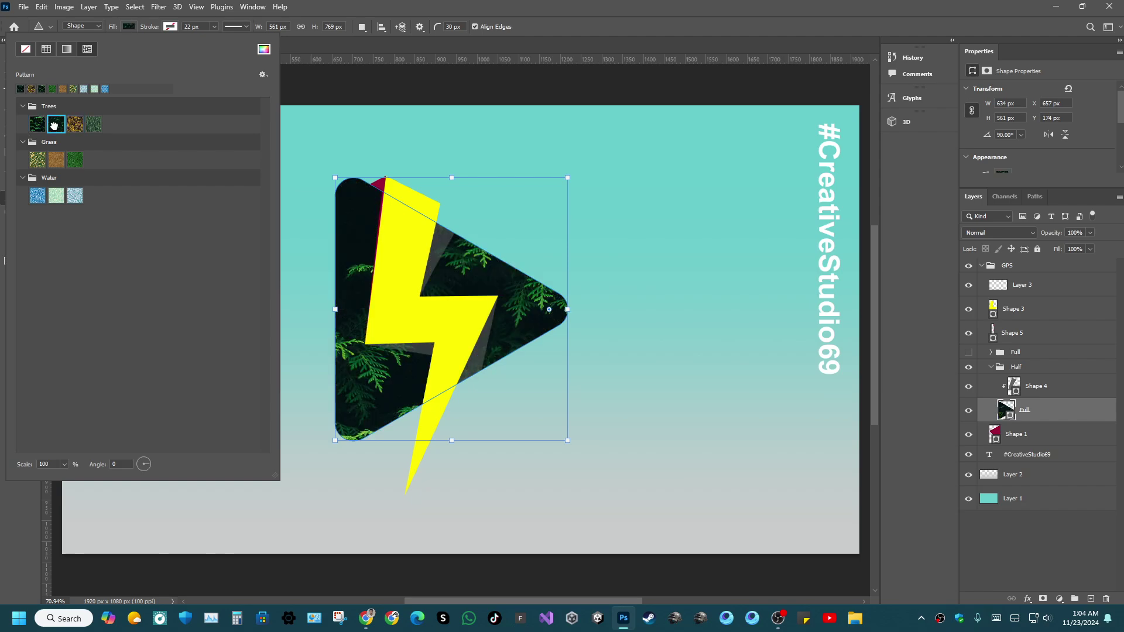
left_click(93, 124)
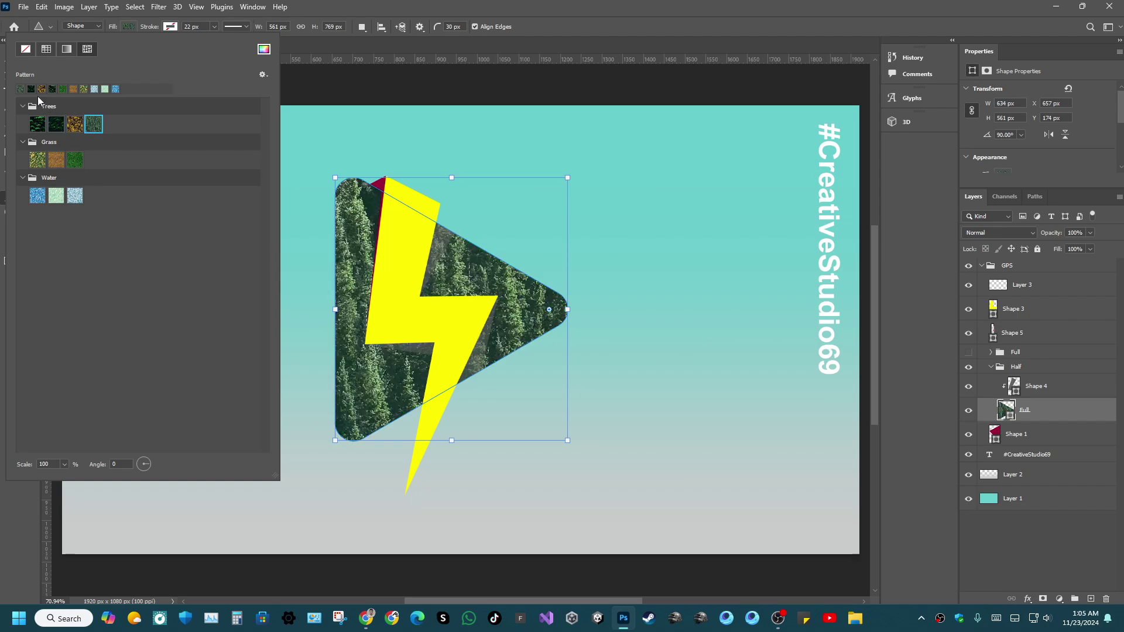
Return the rounded triangle's fill to a gradient and expand the Grays, Cloud and Iridescent preset sets.
left_click(67, 50)
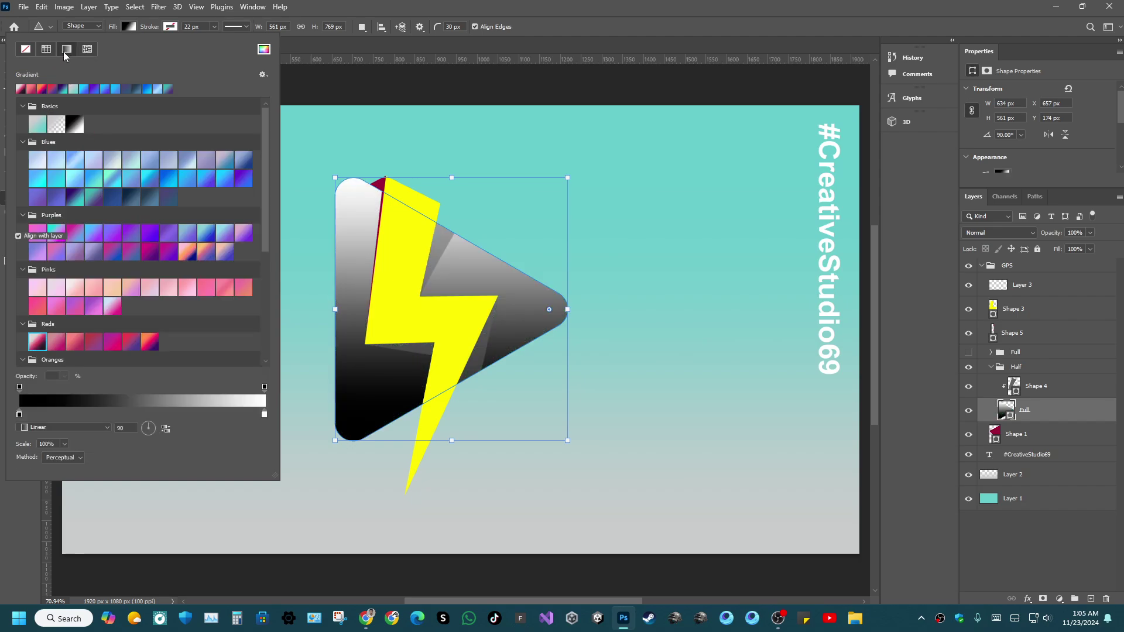
left_click(46, 50)
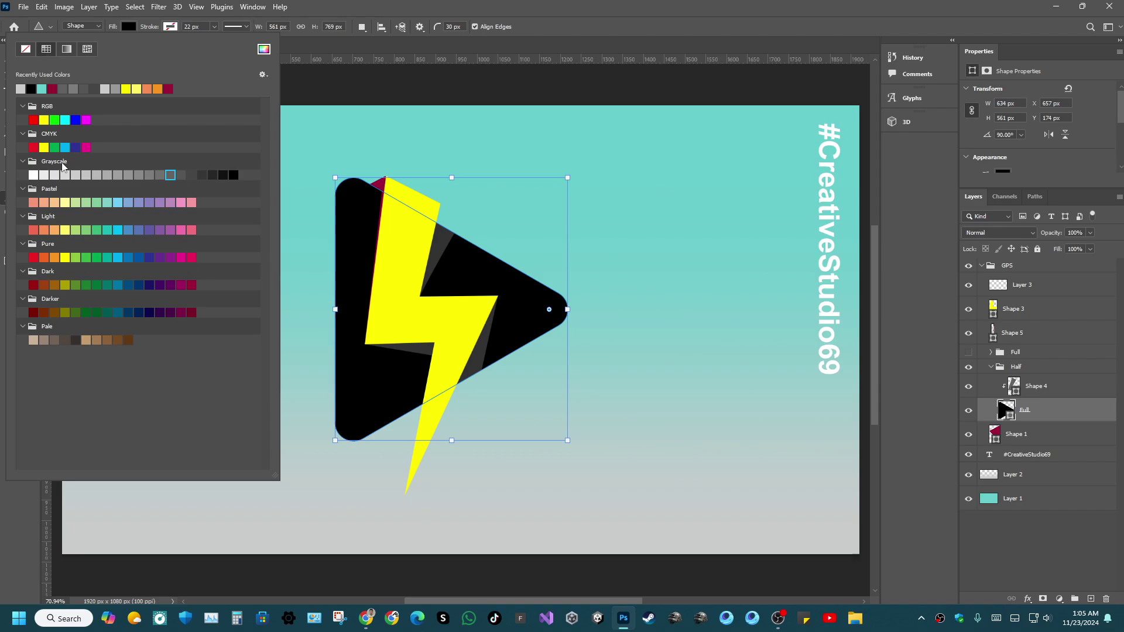
left_click(72, 51)
scroll(97, 281, "down", 2)
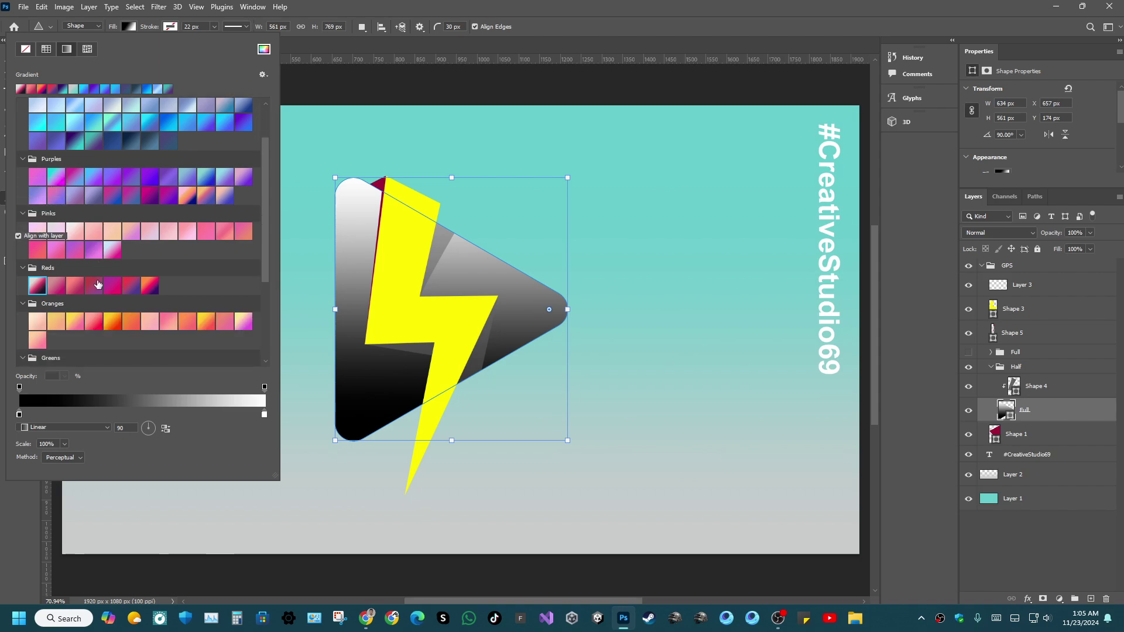
scroll(98, 284, "down", 4)
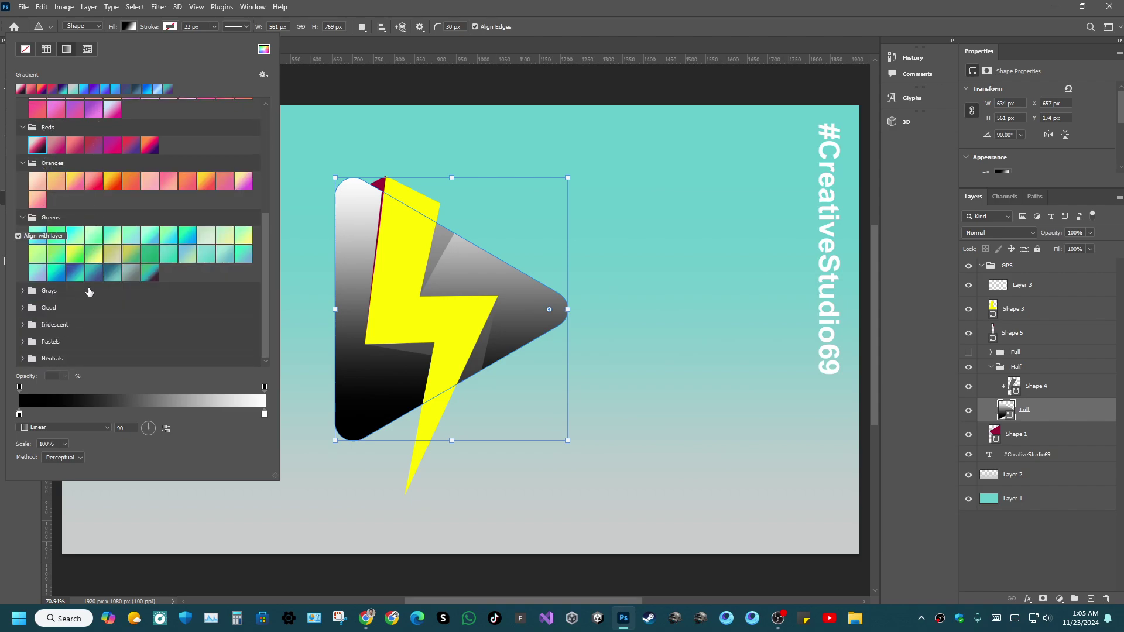
left_click(24, 291)
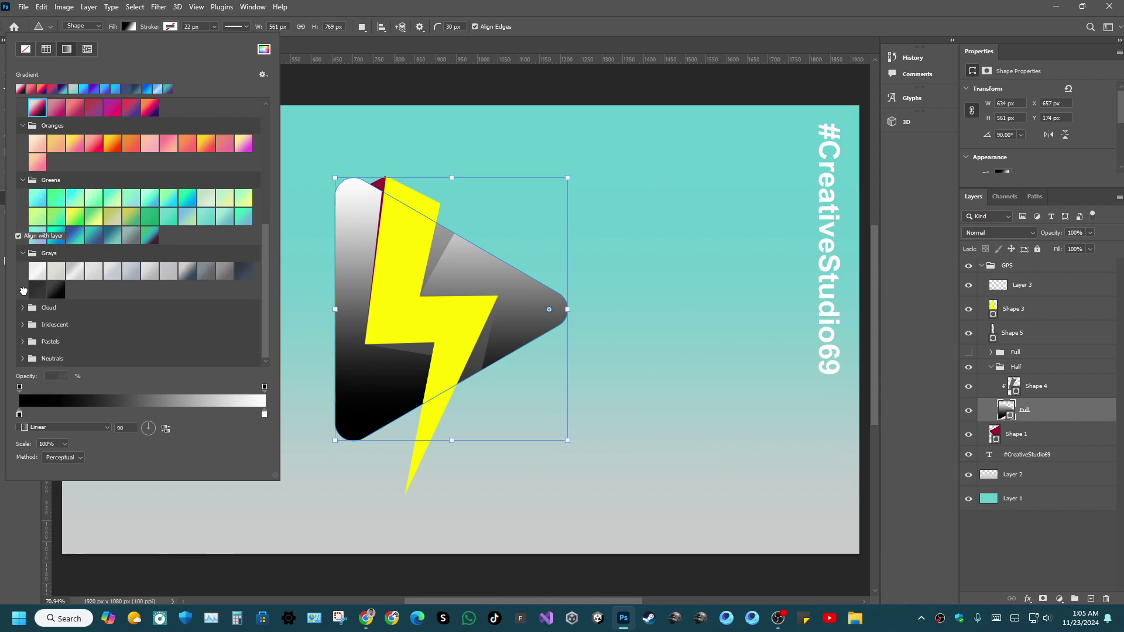
left_click(23, 309)
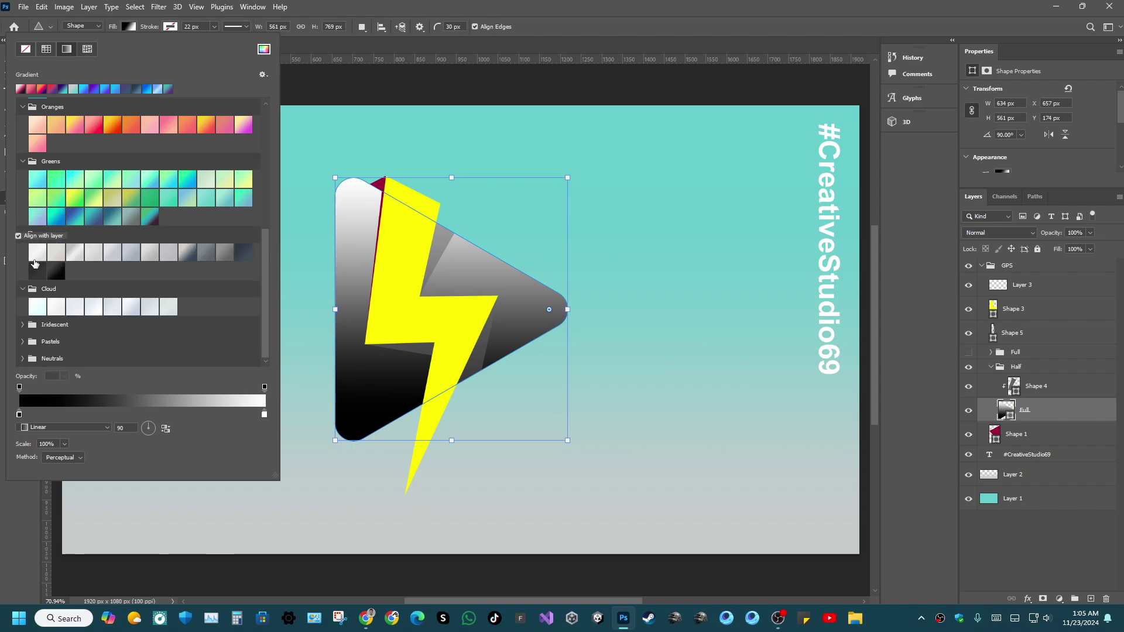
left_click(22, 325)
Try several Iridescent presets on the rounded triangle, including the multicolor, green to lilac and pale cream to lavender ones.
left_click(56, 324)
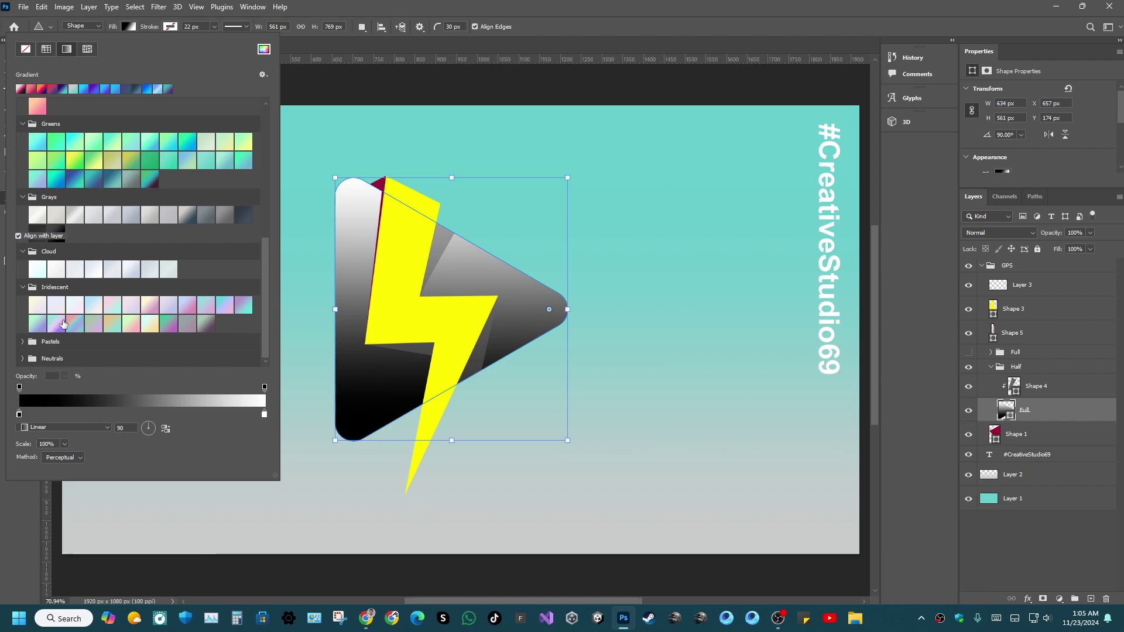
left_click(76, 320)
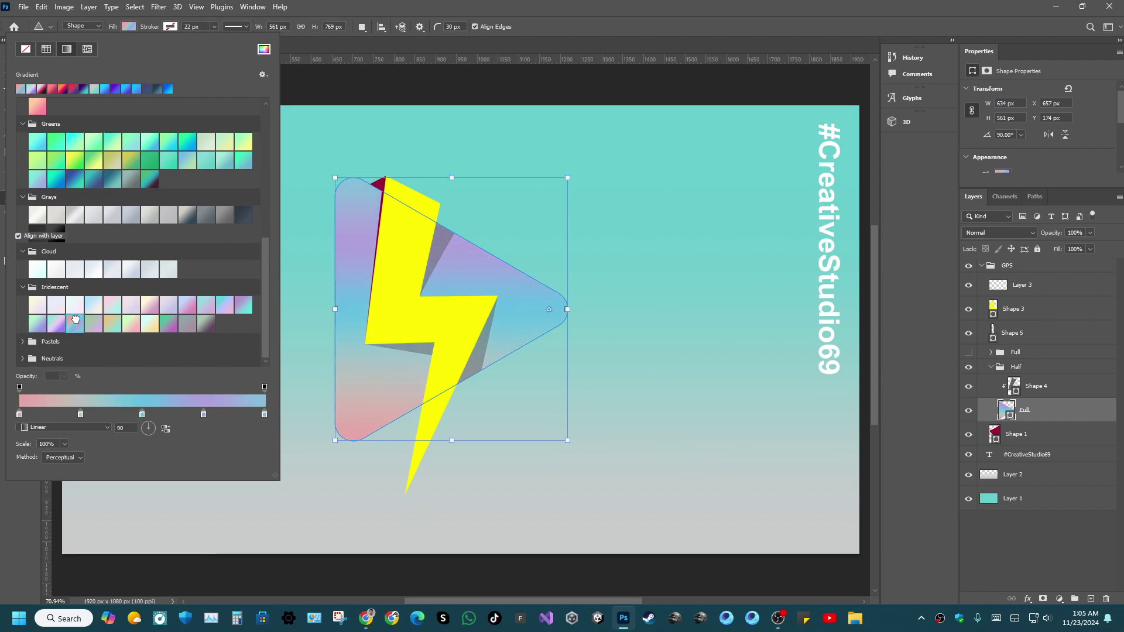
left_click(93, 324)
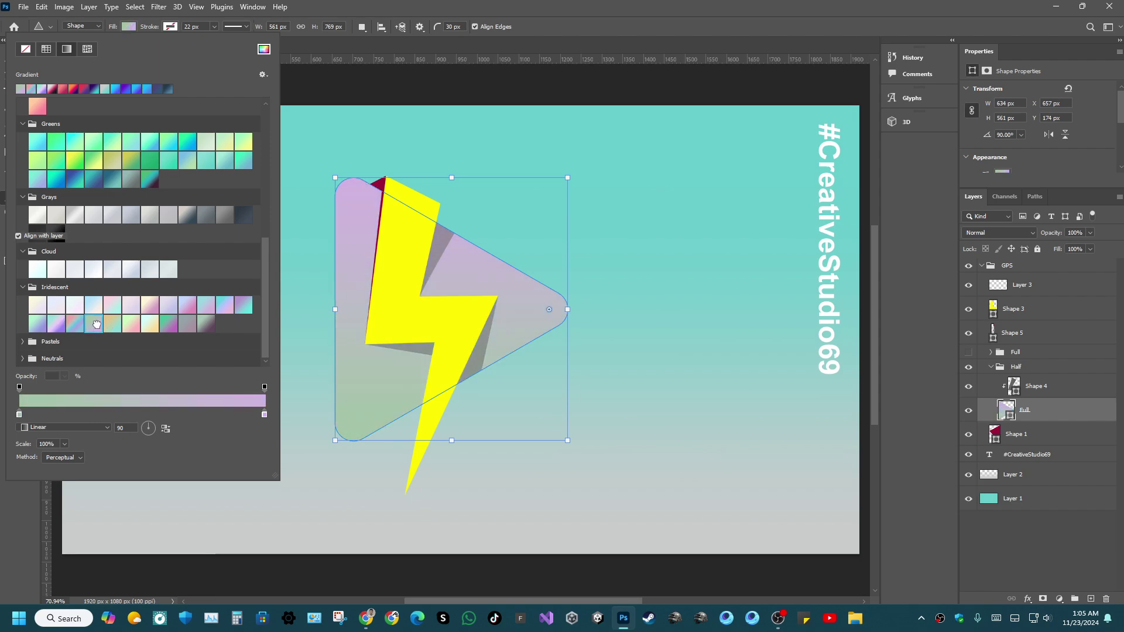
left_click(37, 303)
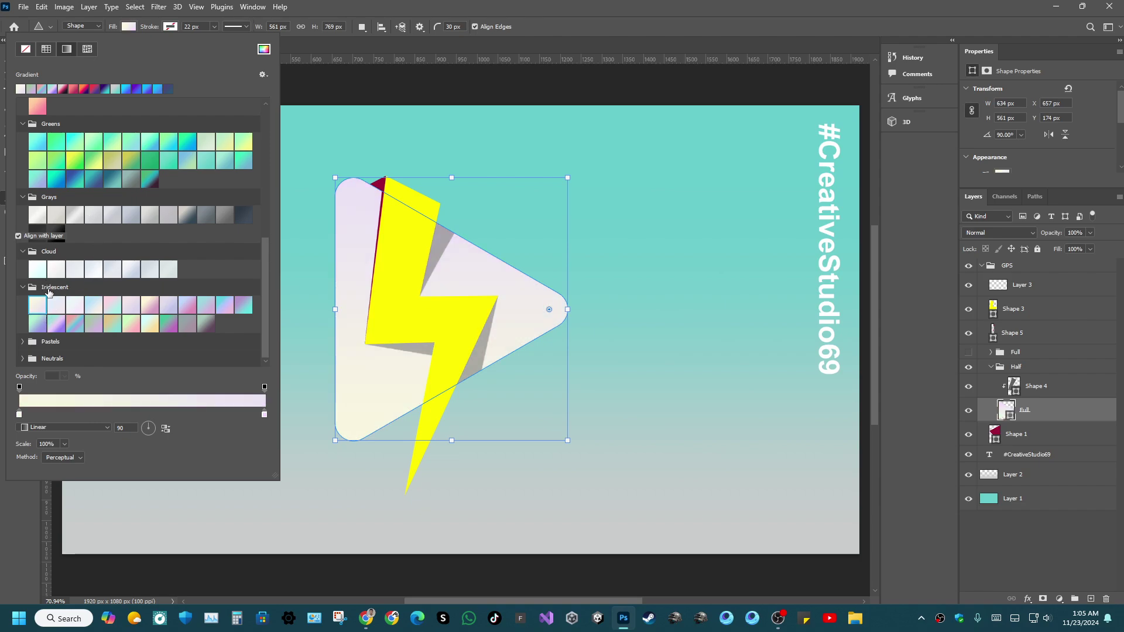
Expand the Pastels and Neutrals sets and try the lavender to light blue Pastels preset on the rounded triangle.
left_click(23, 343)
left_click(106, 343)
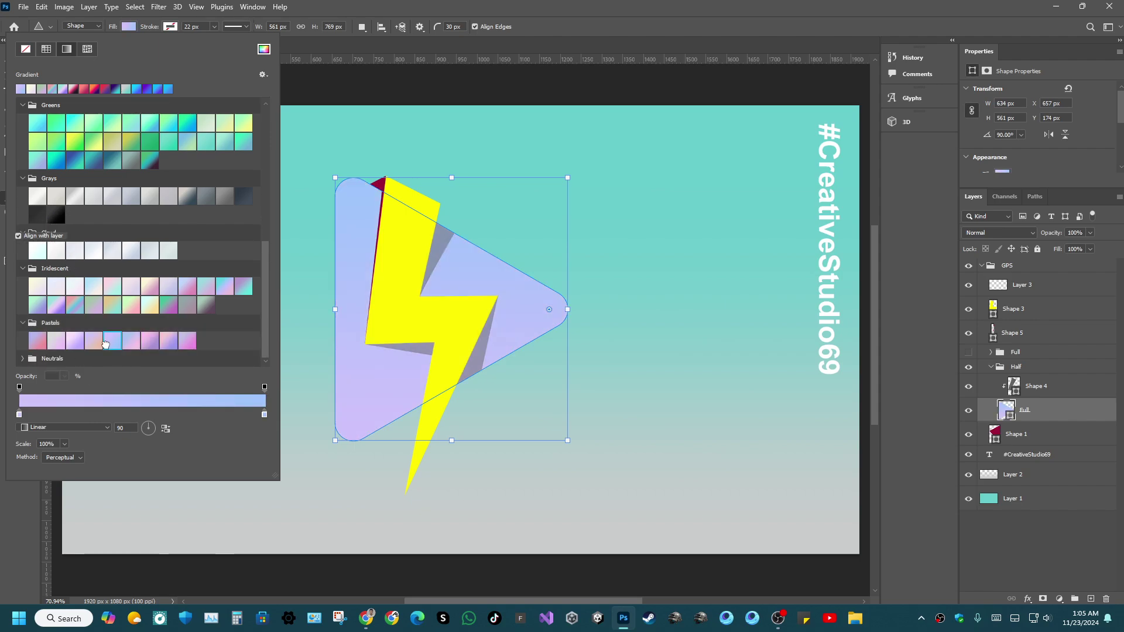
scroll(82, 299, "down", 1)
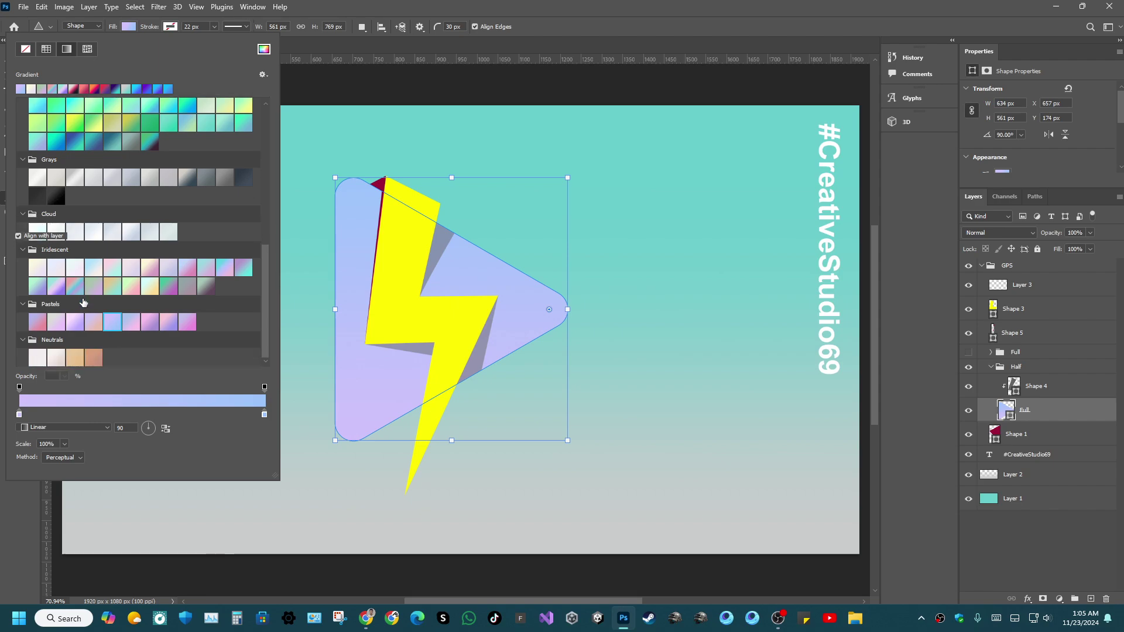
scroll(68, 332, "up", 5)
scroll(67, 331, "up", 3)
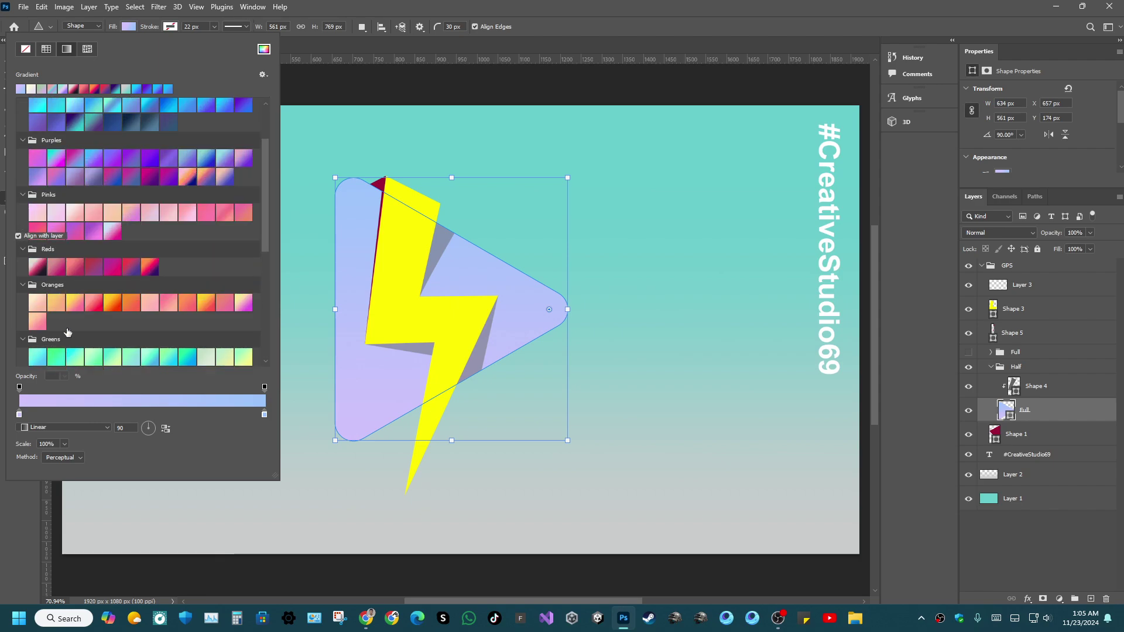
Try the yellow to magenta Oranges preset and several Purples presets, ending with the magenta to blue one, on the rounded triangle.
left_click(241, 305)
scroll(152, 275, "up", 1)
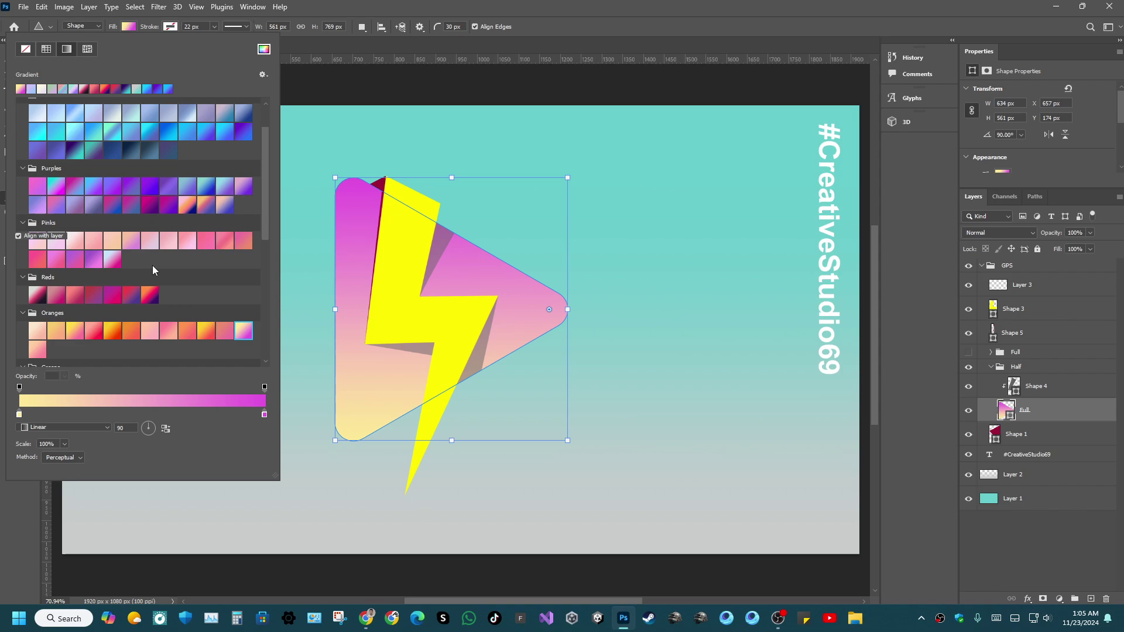
left_click(168, 205)
left_click(226, 205)
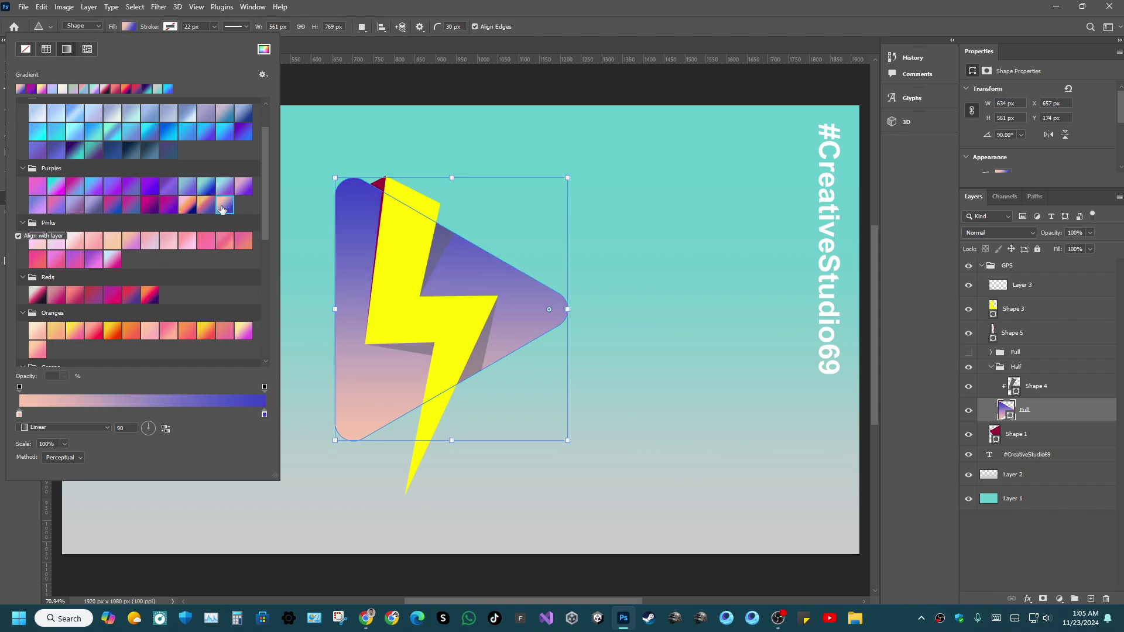
left_click(182, 205)
left_click(150, 205)
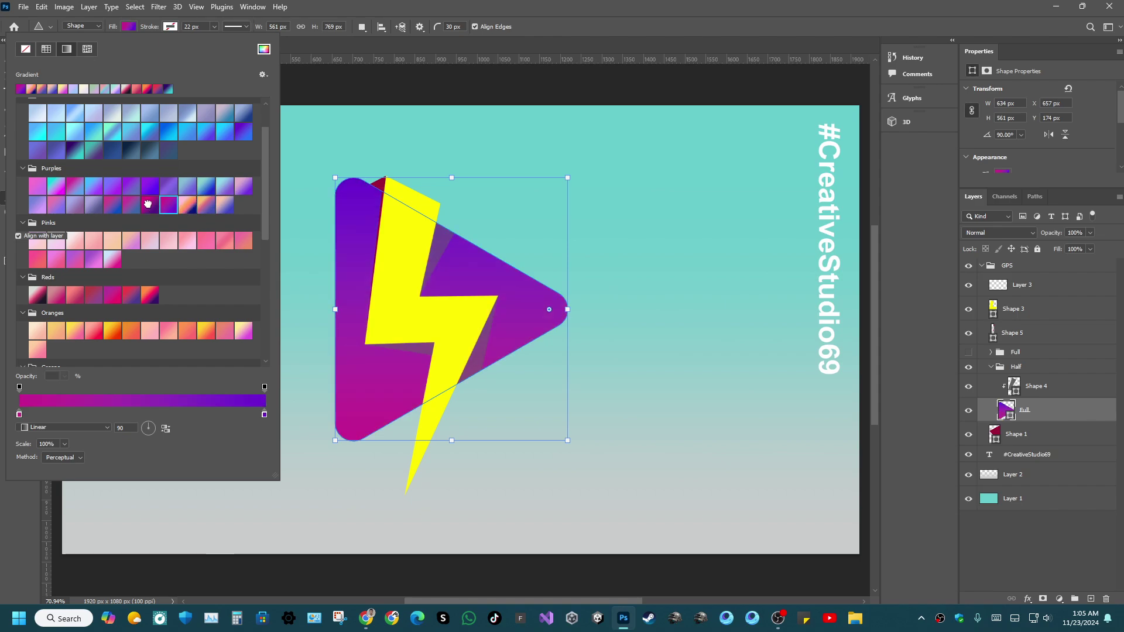
left_click(115, 204)
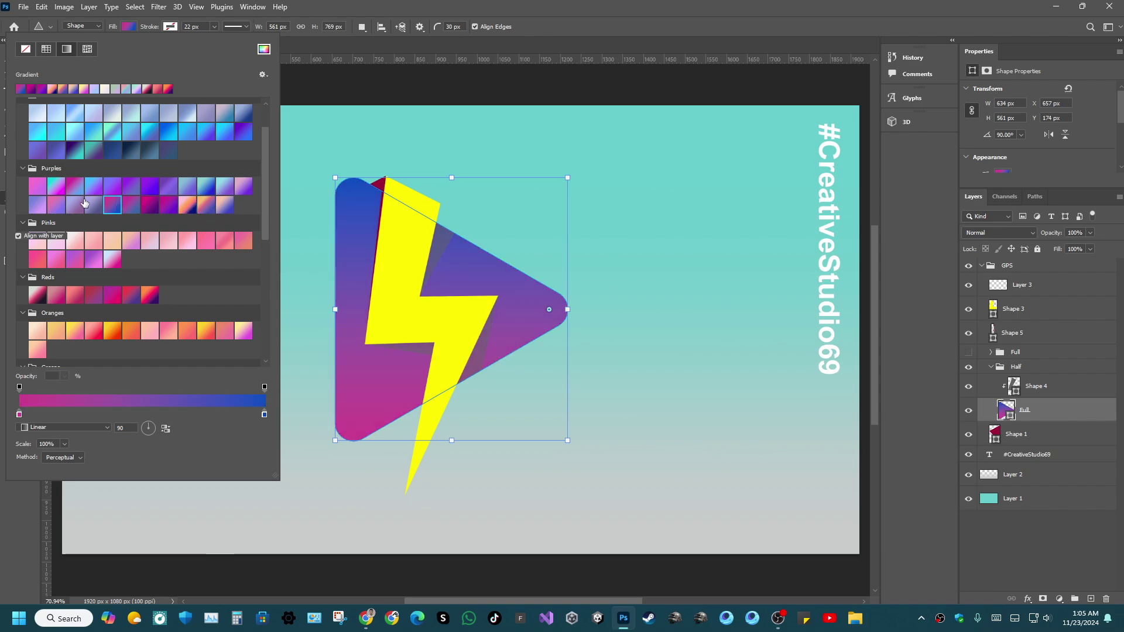
key("Return")
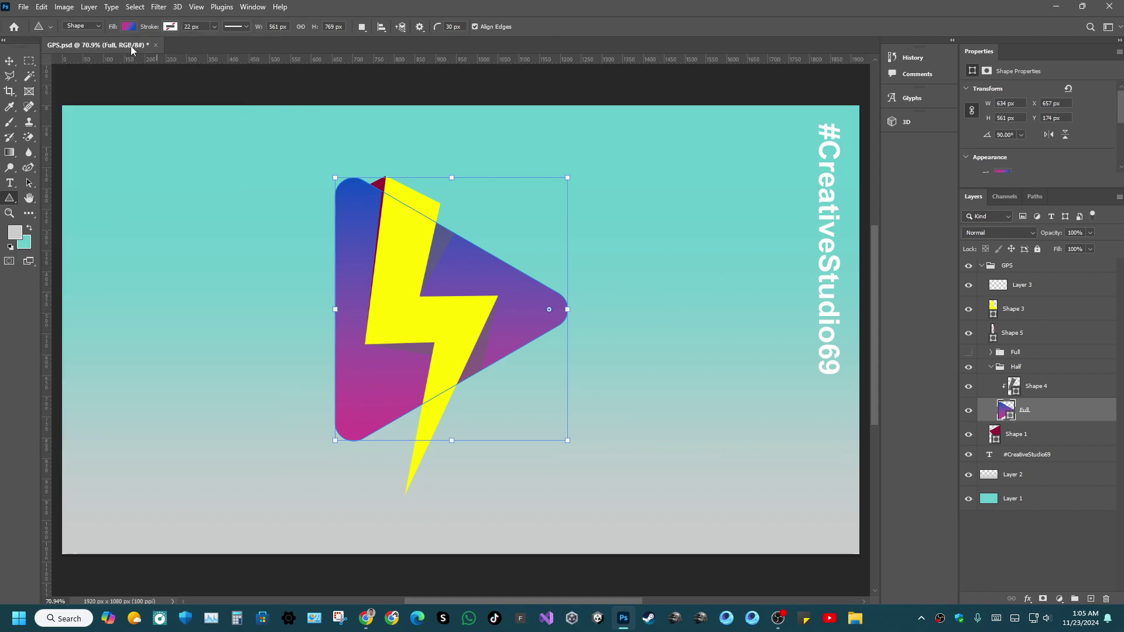
Reopen the rounded triangle's fill options and try the muted lavender, lilac and pink to violet Purples presets.
left_click(129, 27)
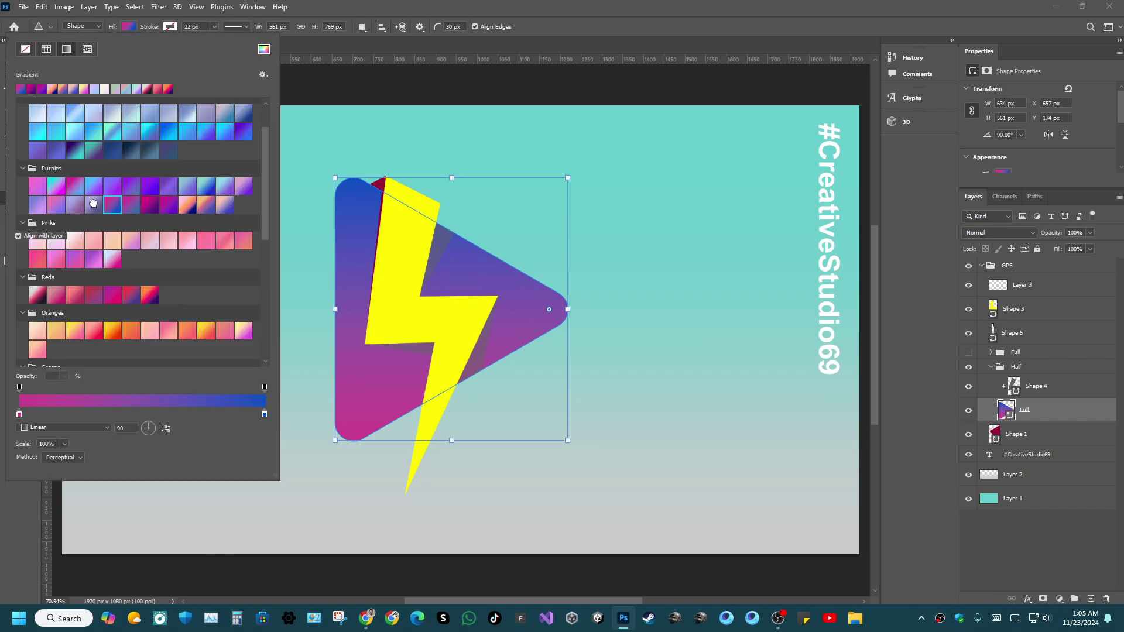
left_click(94, 205)
left_click(75, 204)
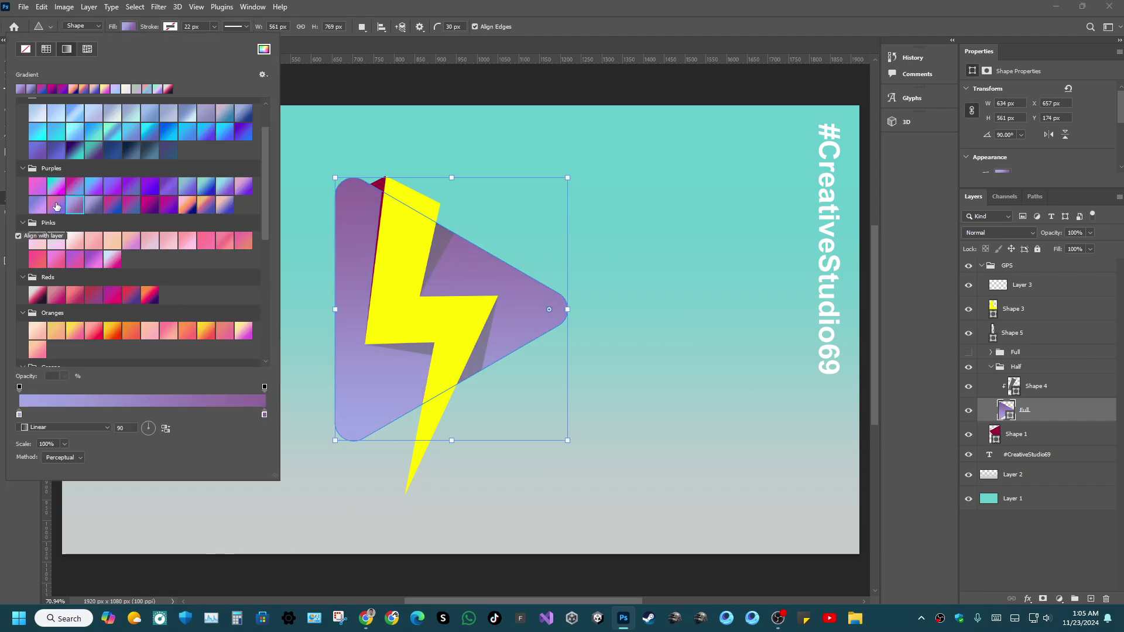
left_click(49, 205)
left_click(39, 203)
left_click(40, 185)
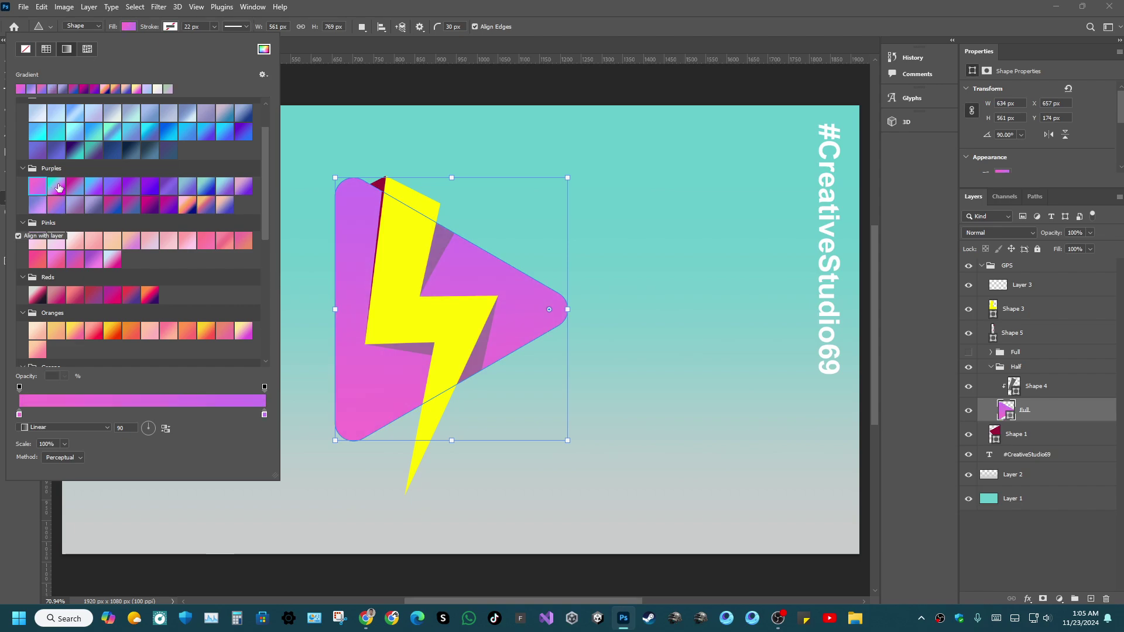
Compare the brighter Purples presets on the rounded triangle and apply the light cyan to purple one as its fill.
left_click(57, 186)
left_click(93, 186)
left_click(122, 192)
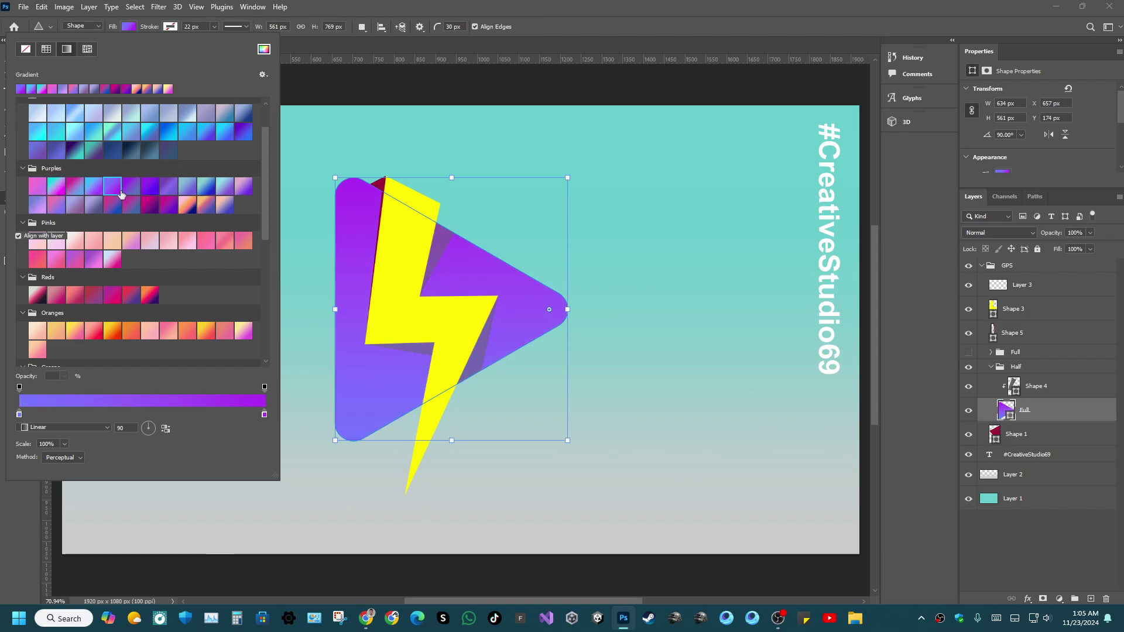
left_click(139, 192)
left_click(216, 189)
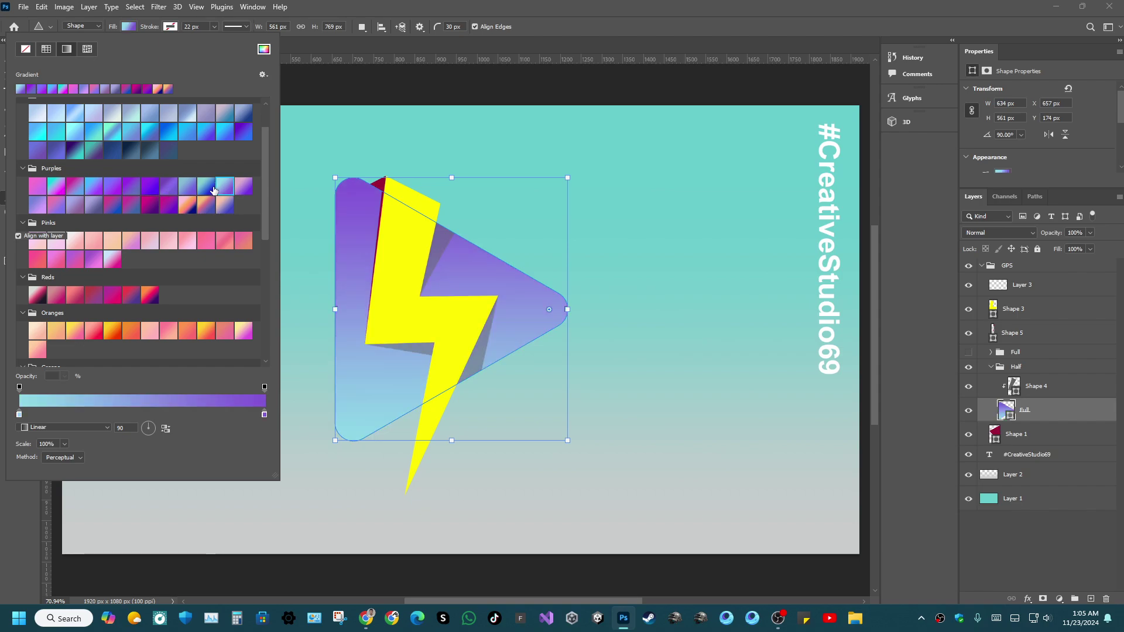
Try the pink to violet Purples preset and several Blues presets on the rounded triangle, ending with the three-stop cyan to violet-blue one.
left_click(252, 194)
scroll(134, 252, "up", 2)
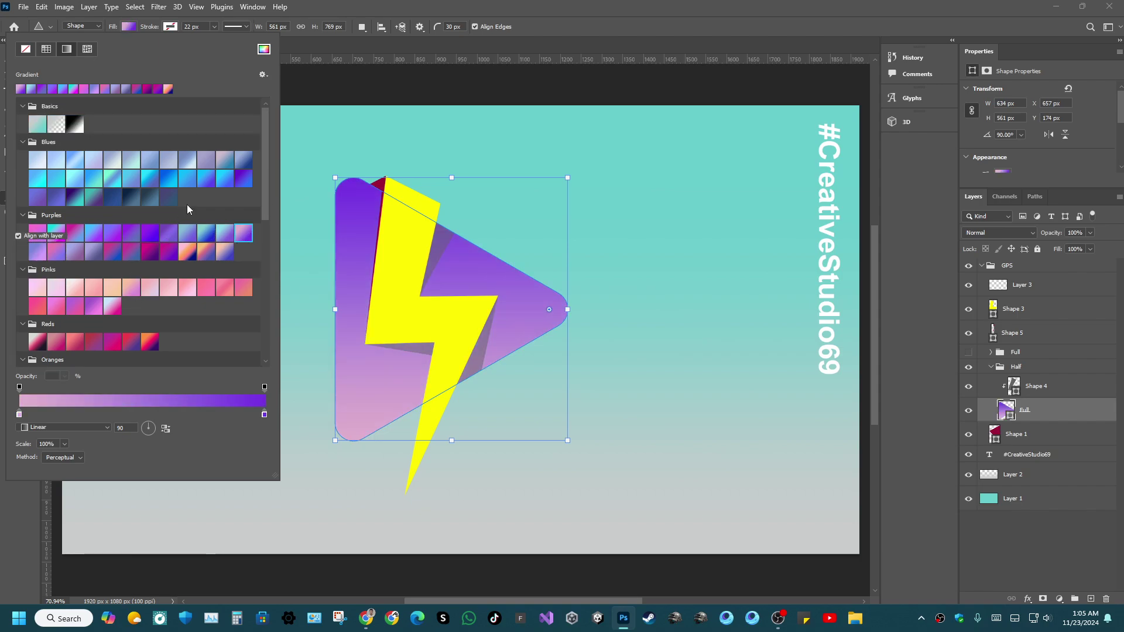
left_click(243, 178)
left_click(224, 179)
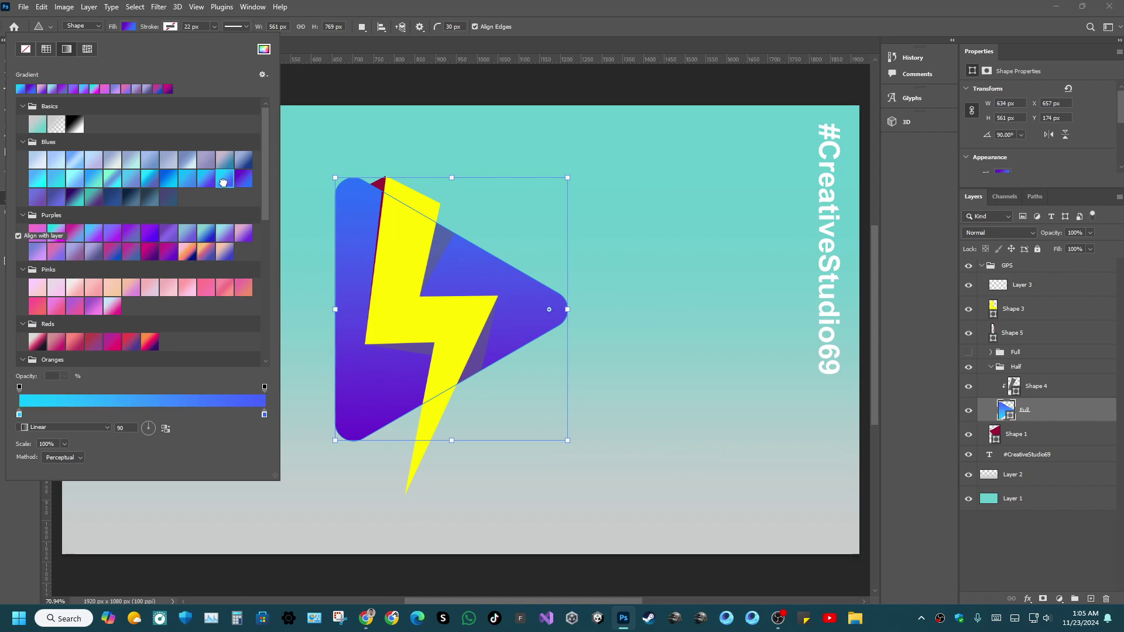
left_click(187, 179)
left_click(163, 177)
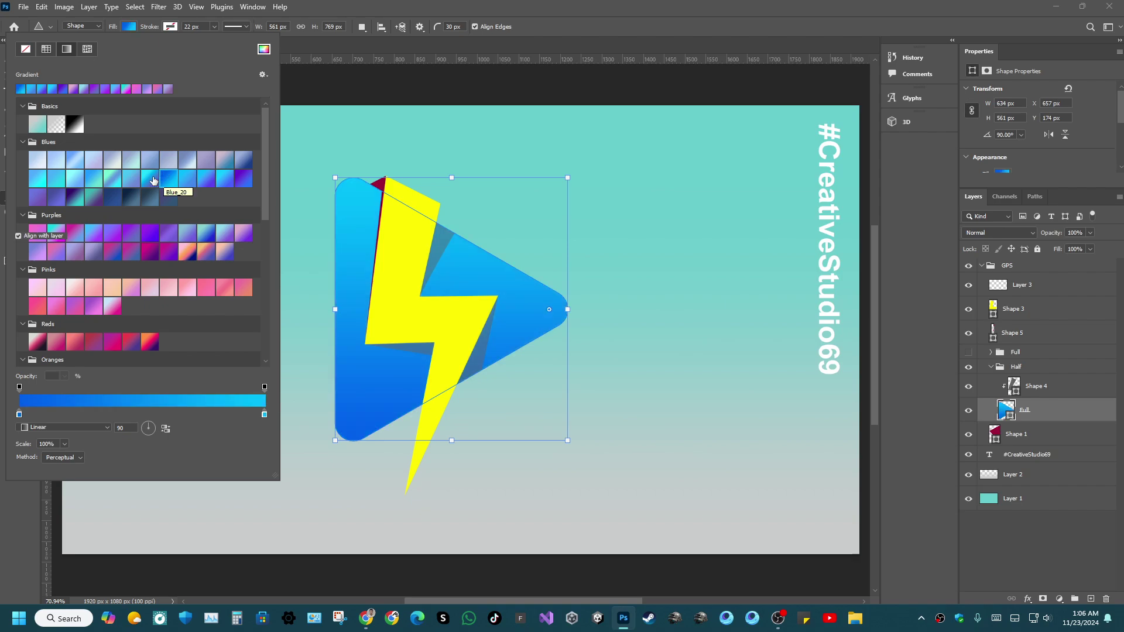
left_click(152, 177)
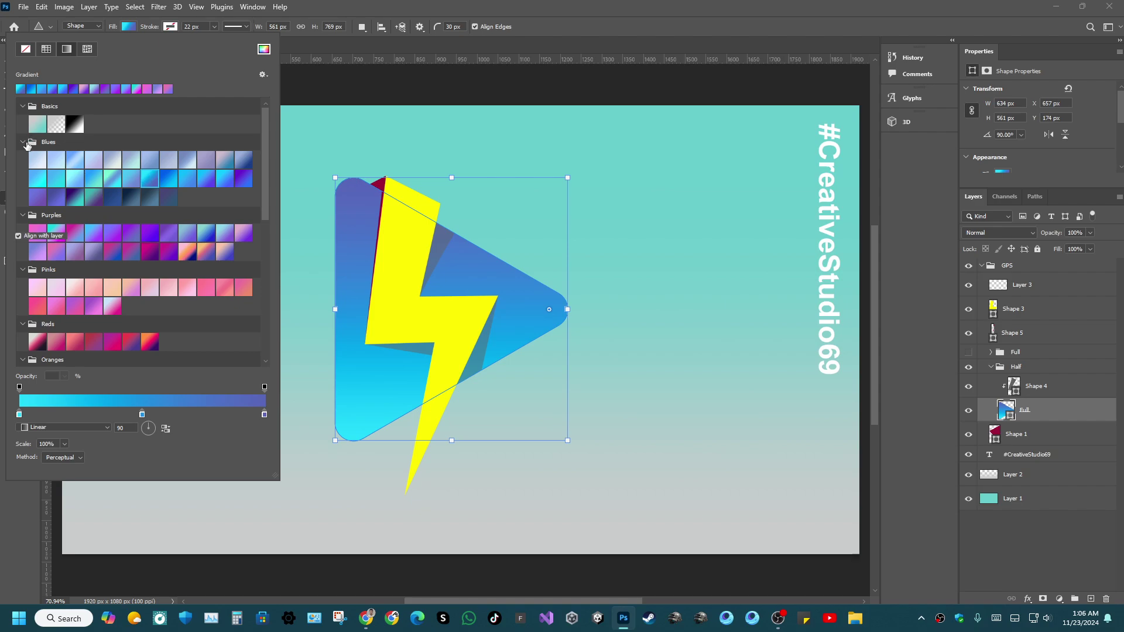
Try the foreground-to-background Basics gradient on the rounded triangle, then check the foreground colour without changing it.
left_click(36, 126)
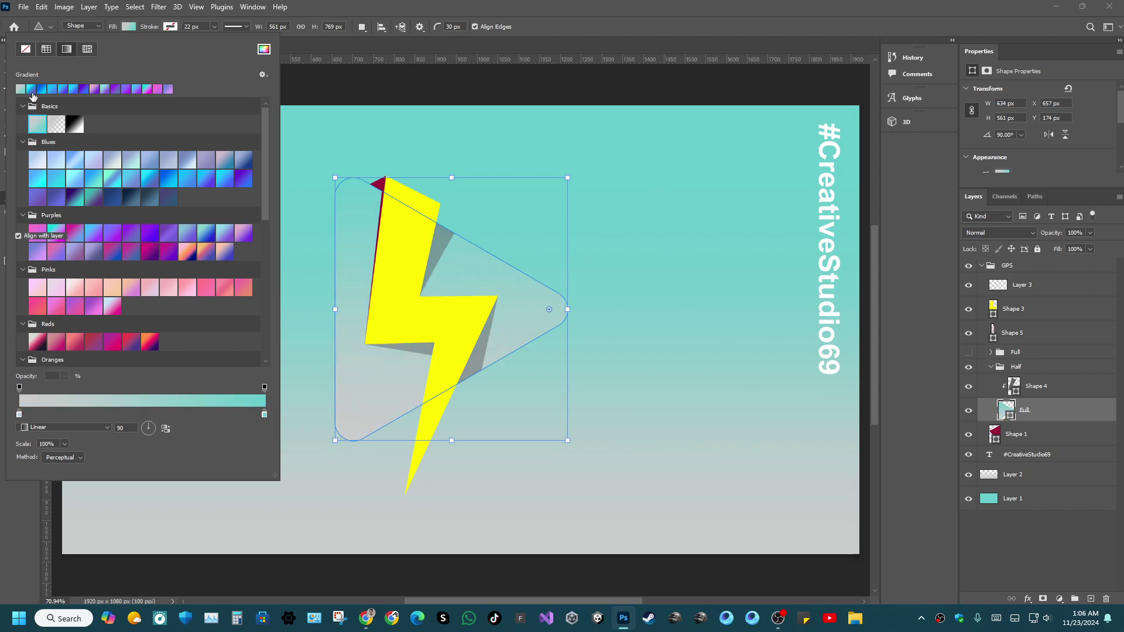
key("Escape")
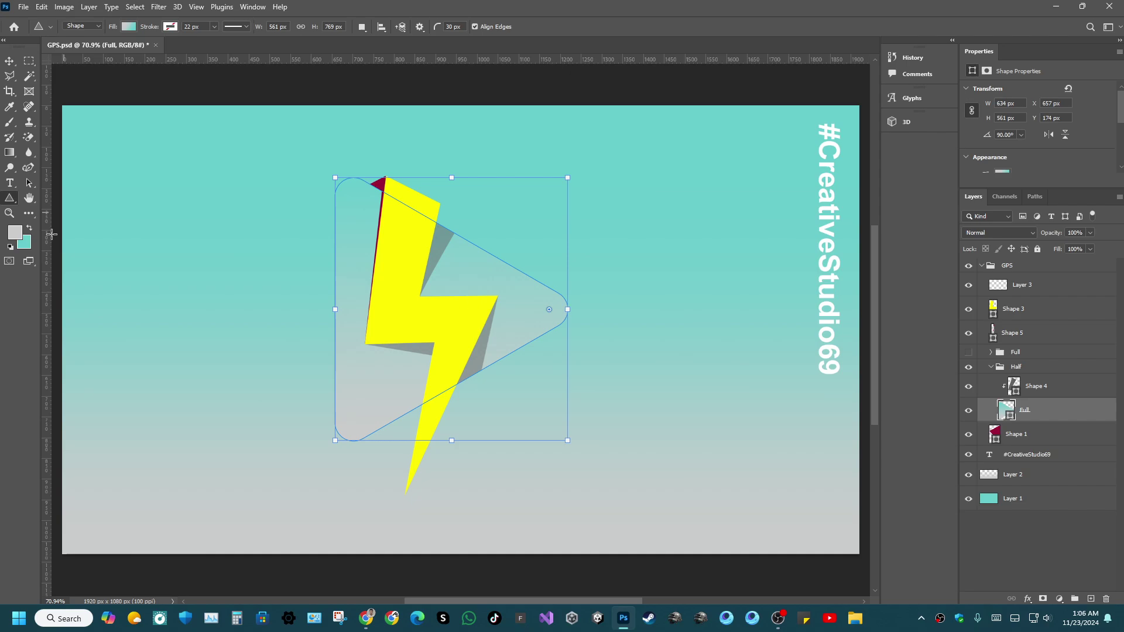
left_click(15, 232)
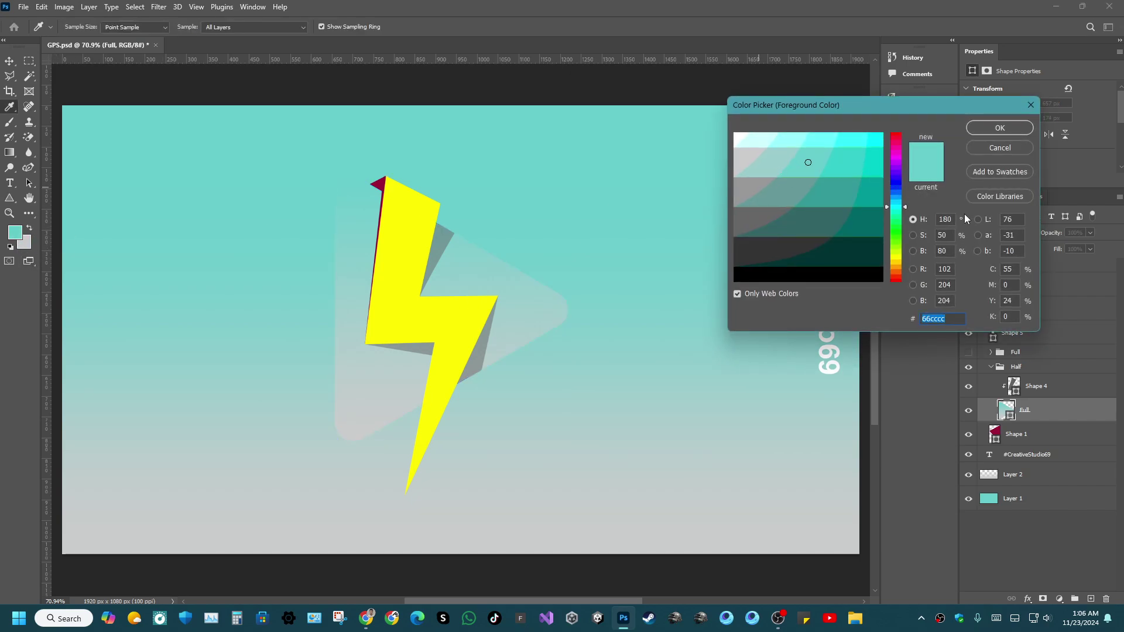
left_click(1005, 149)
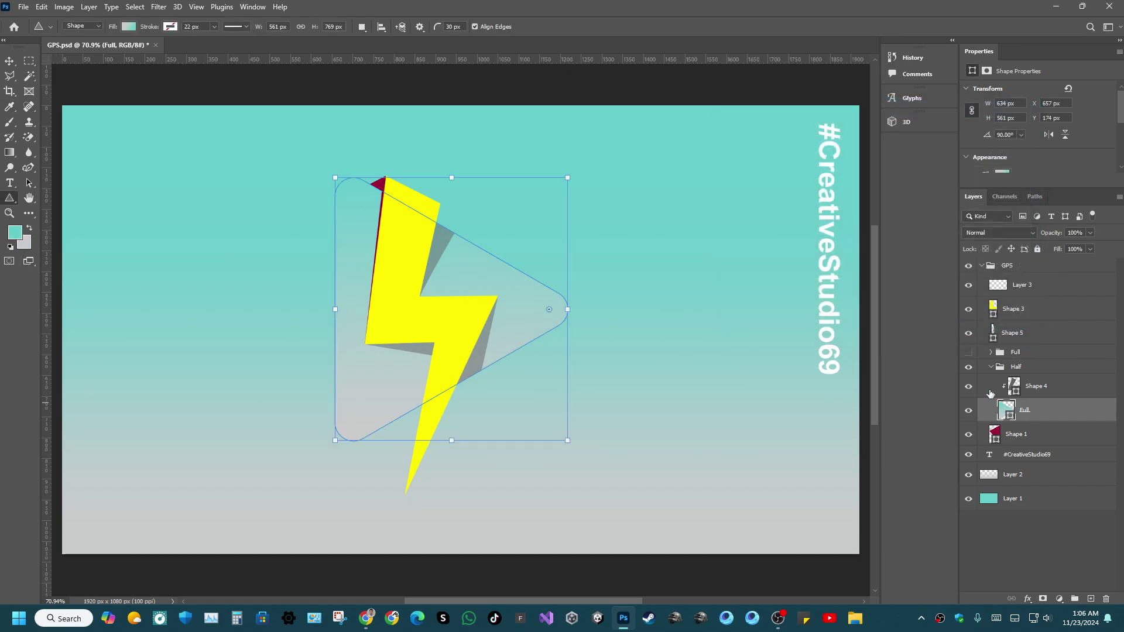
Show and expand the Full group, select its sharp triangle and sample its indigo 333399 as the foreground colour.
left_click(968, 352)
left_click(991, 352)
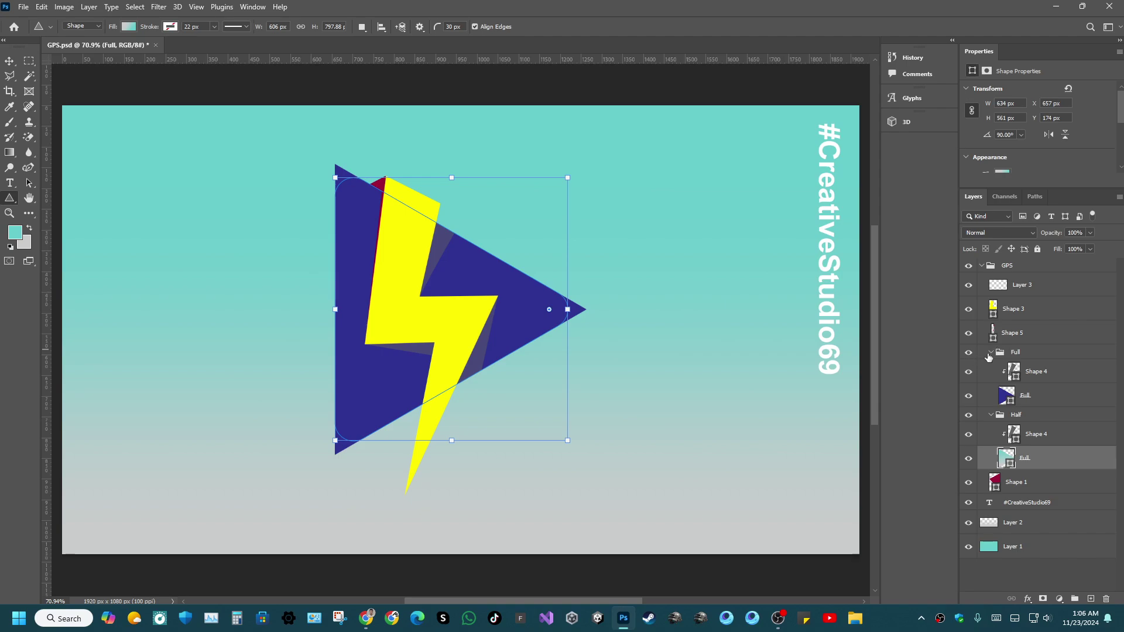
left_click(1042, 399)
left_click(29, 229)
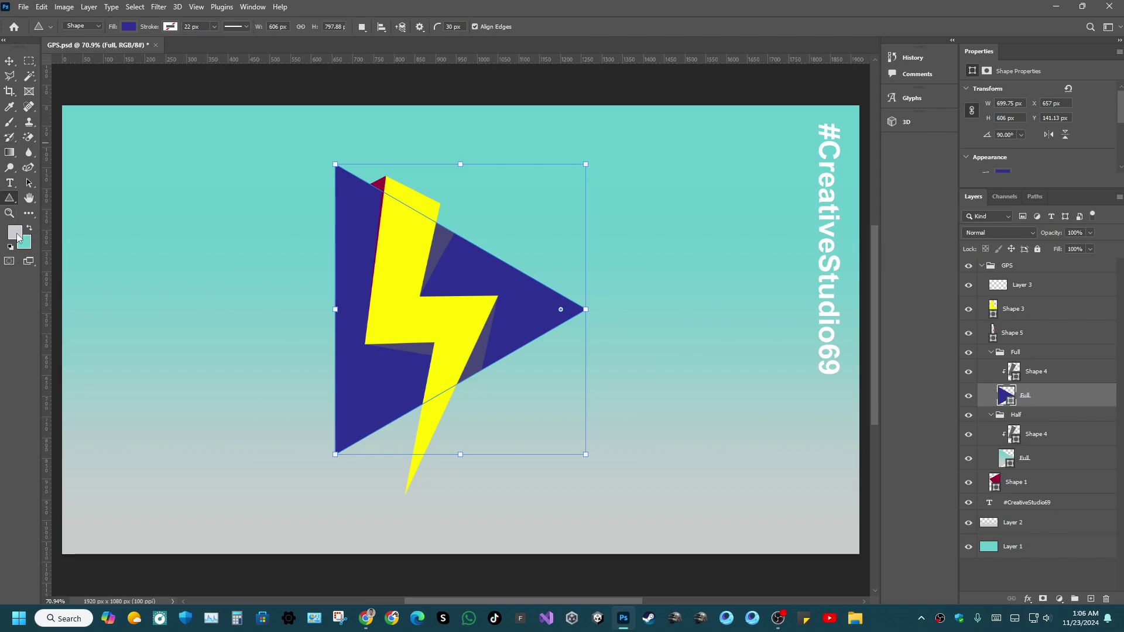
left_click(17, 234)
left_click(510, 283)
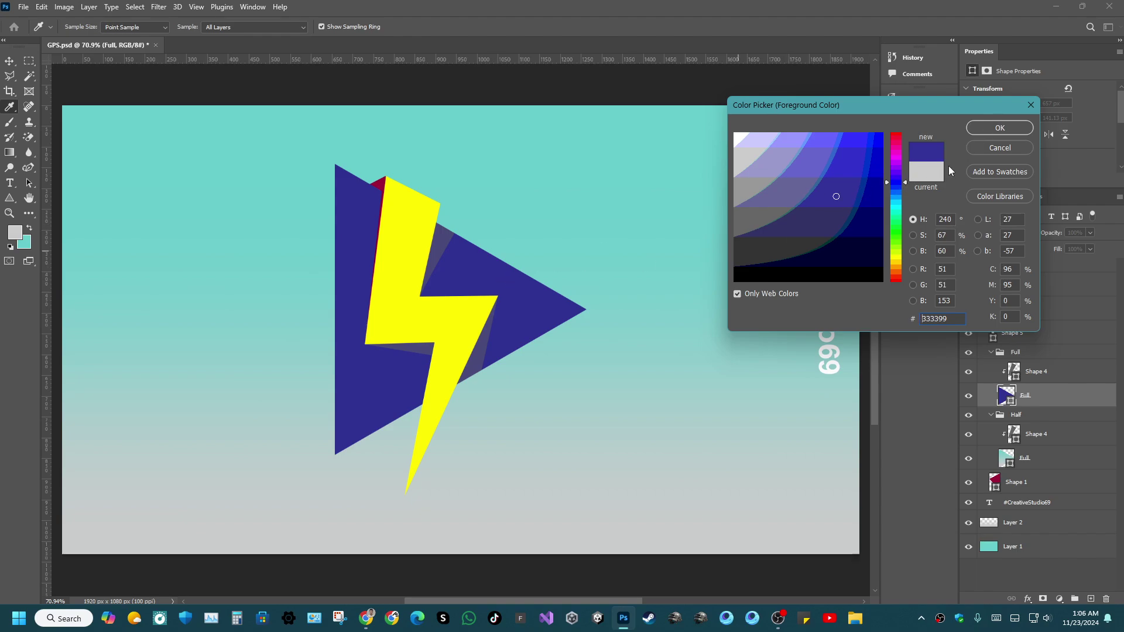
left_click(1000, 128)
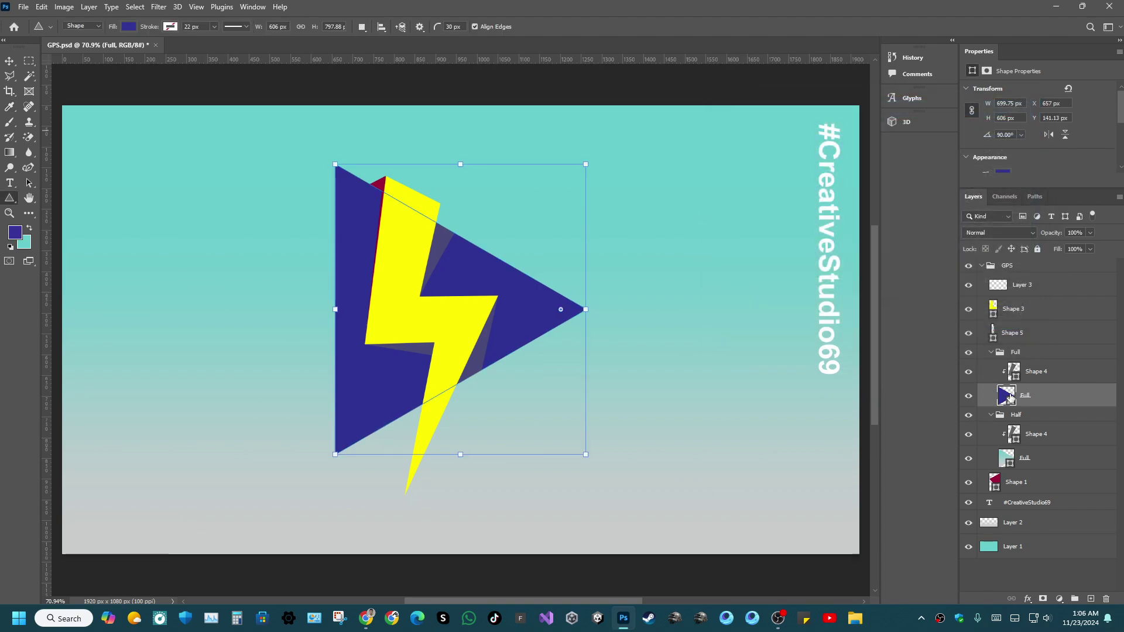
Hide the Full group, select the rounded triangle in Half and review its gradient presets and the foreground colour.
left_click(991, 353)
left_click(968, 352)
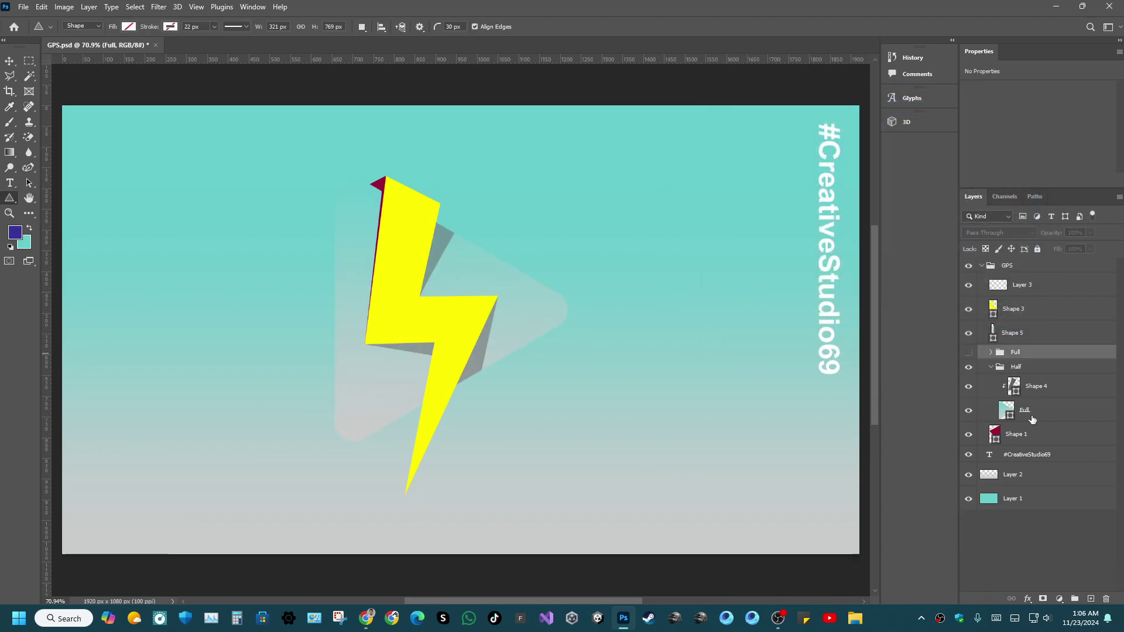
left_click(1052, 411)
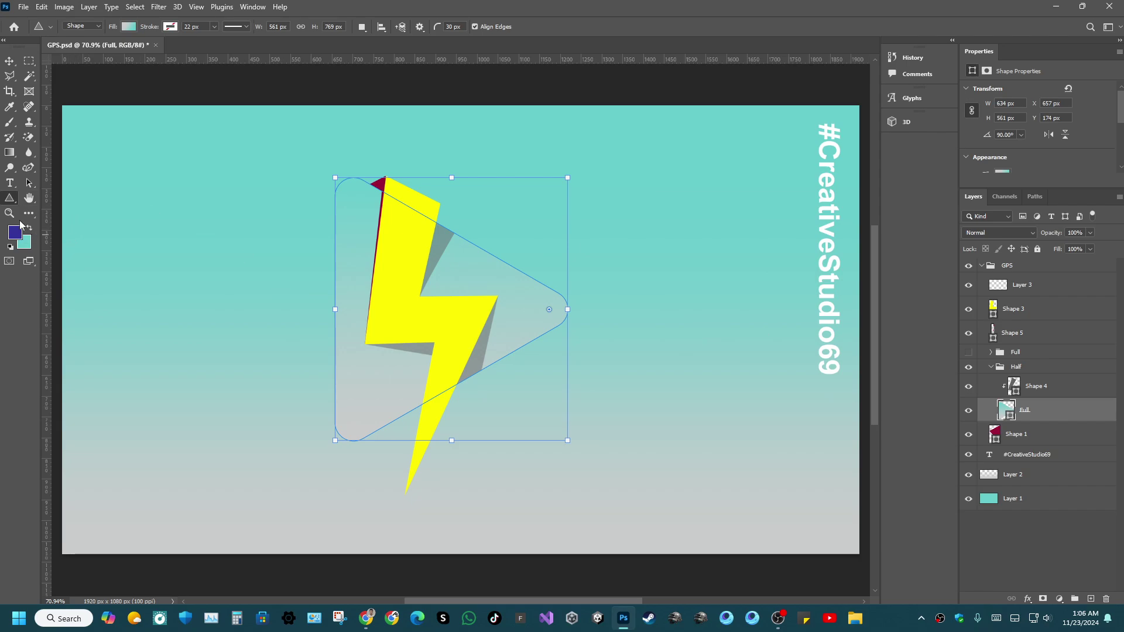
left_click(128, 26)
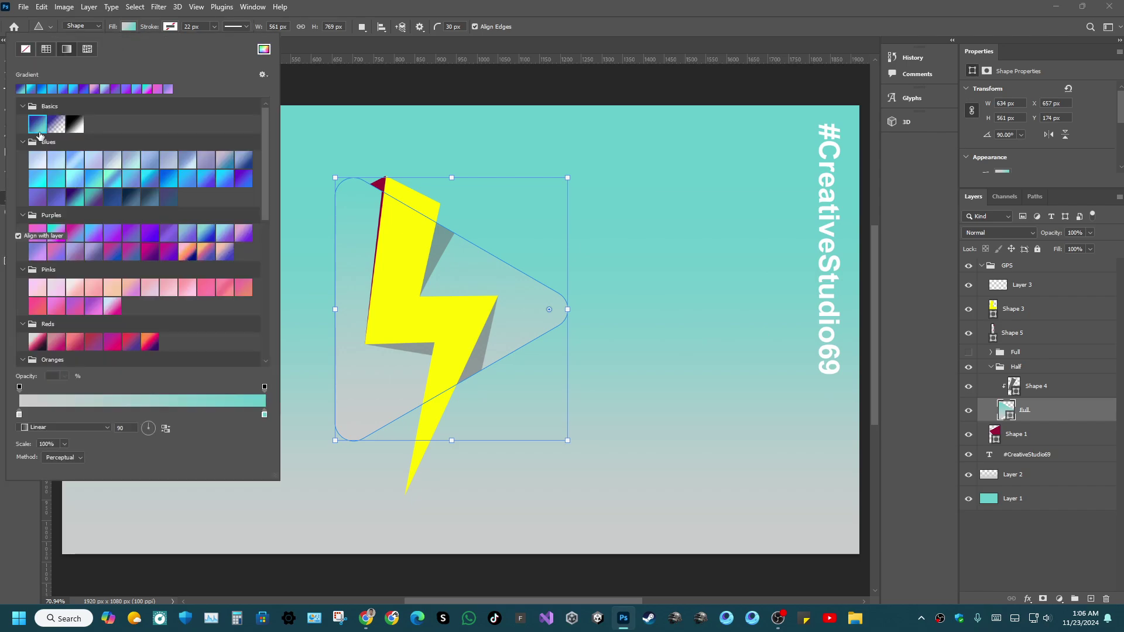
left_click(325, 29)
left_click(16, 234)
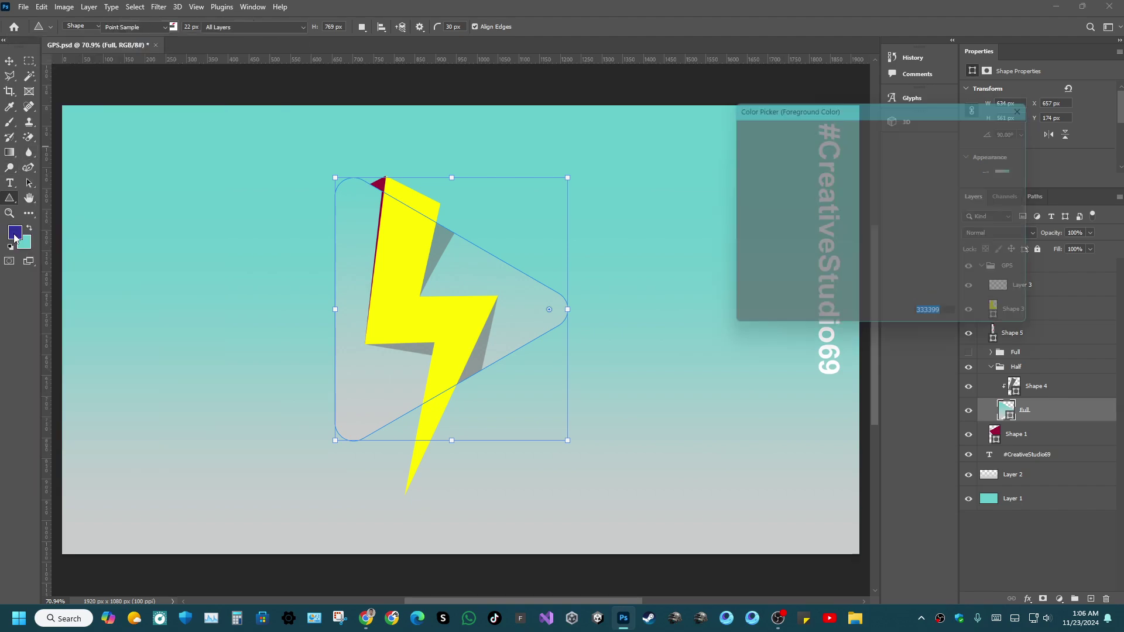
left_click(1000, 127)
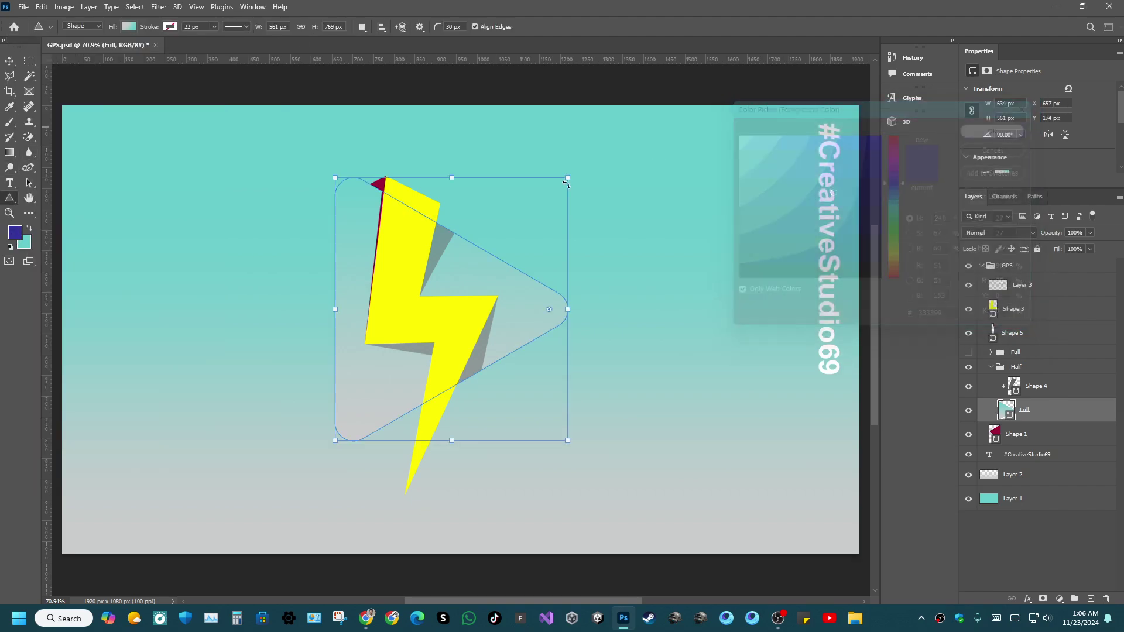
left_click(131, 27)
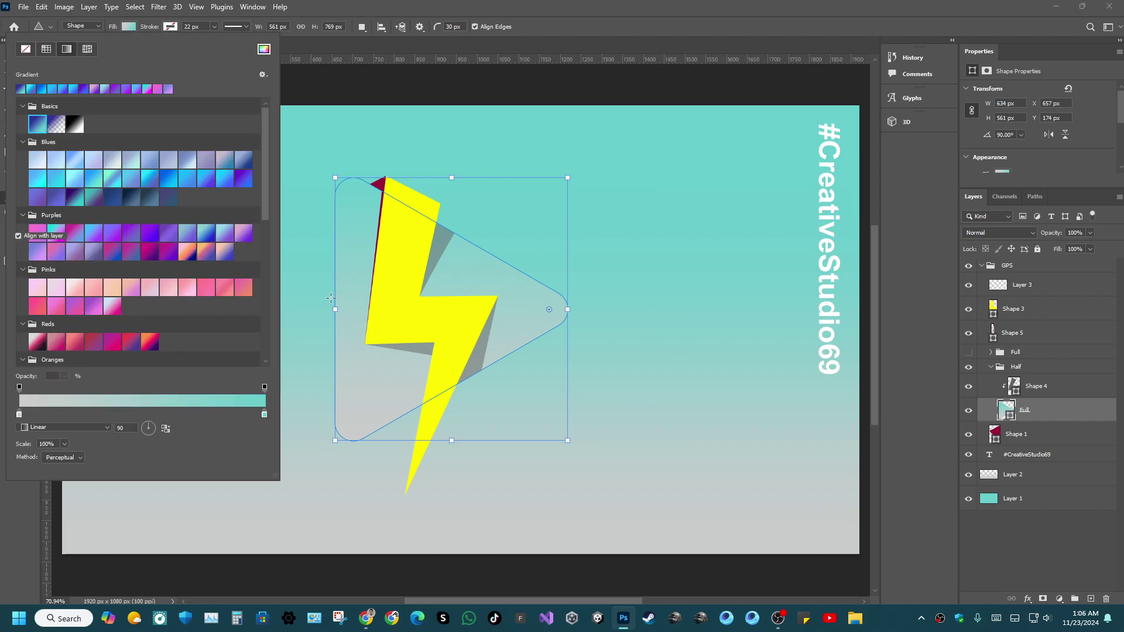
Show the Full group and fill Half's rounded triangle with solid indigo 333399 sampled from the sharp triangle.
left_click(988, 354)
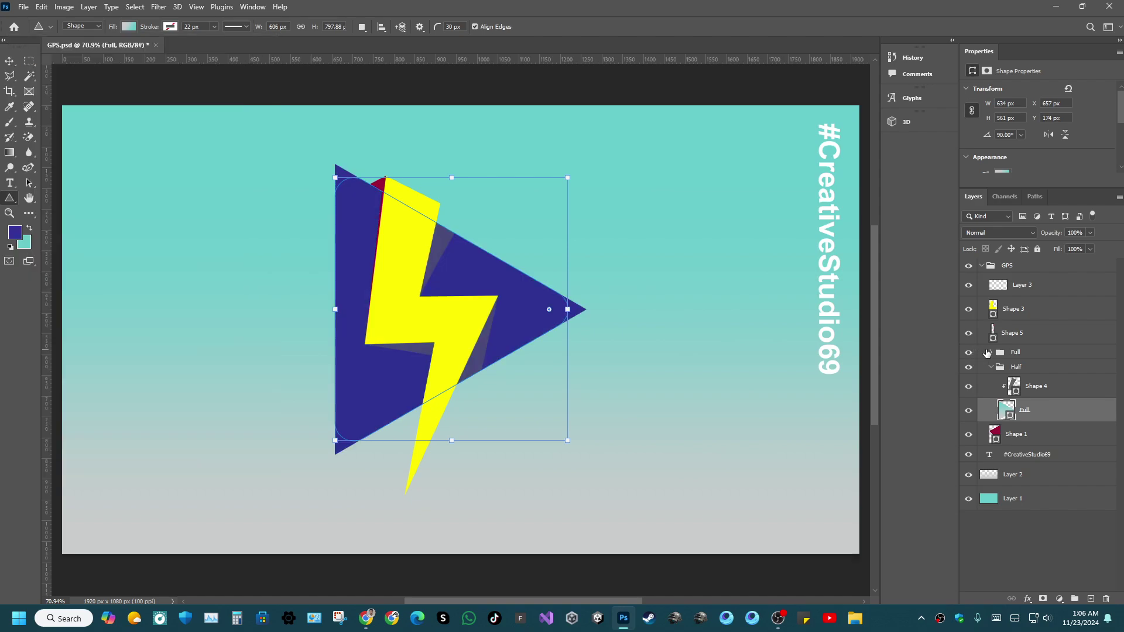
left_click(988, 353)
left_click(989, 352)
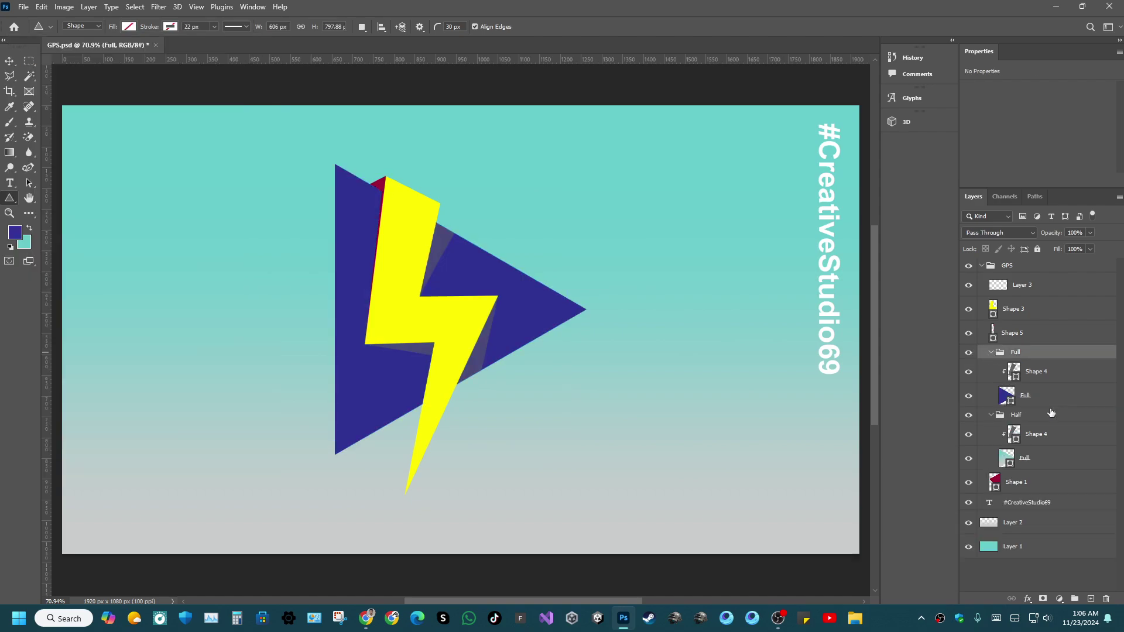
left_click(1047, 462)
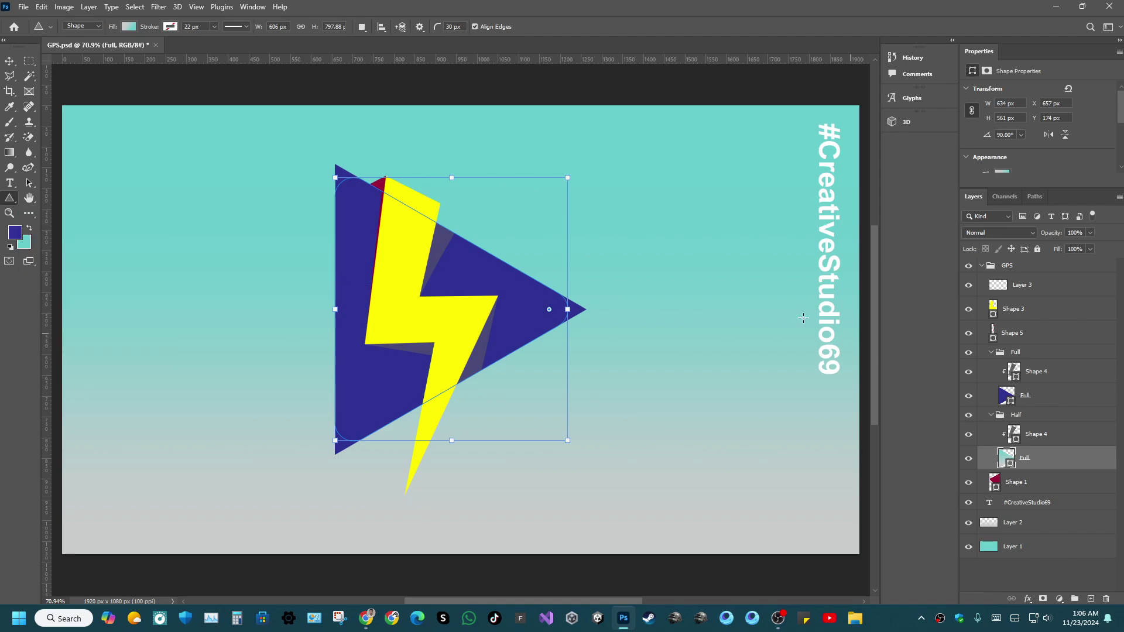
left_click(129, 26)
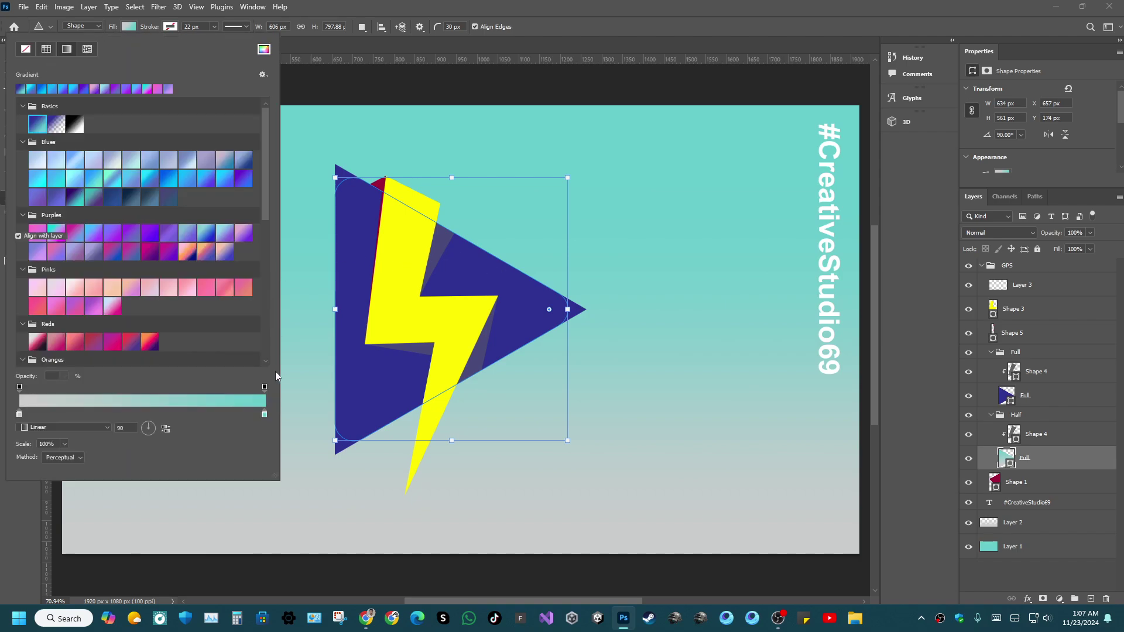
left_click(263, 50)
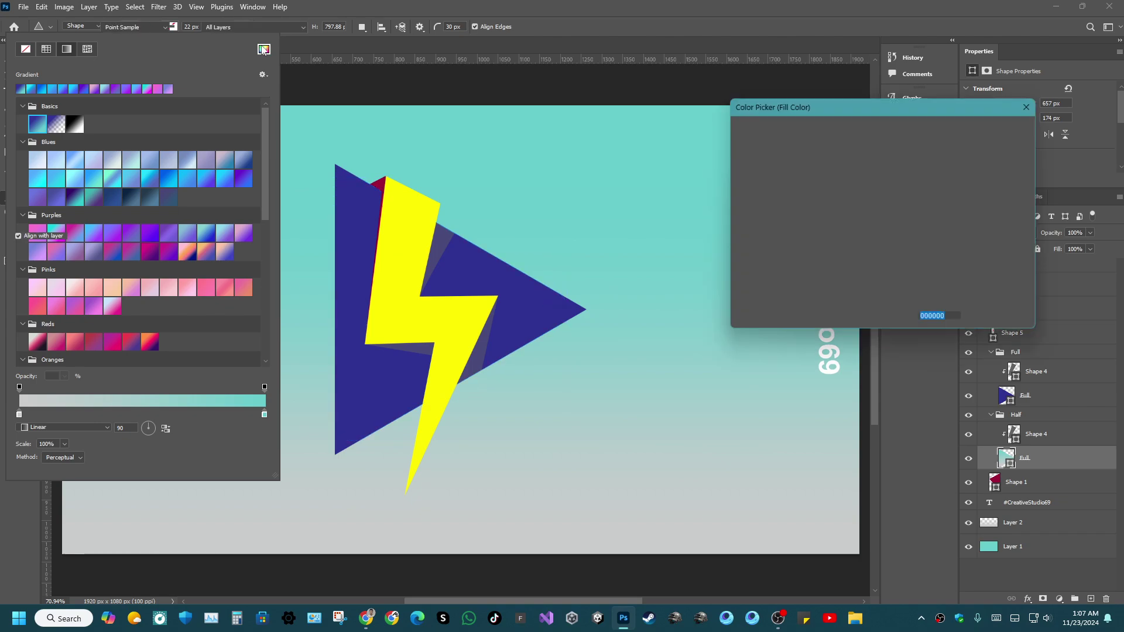
left_click(504, 272)
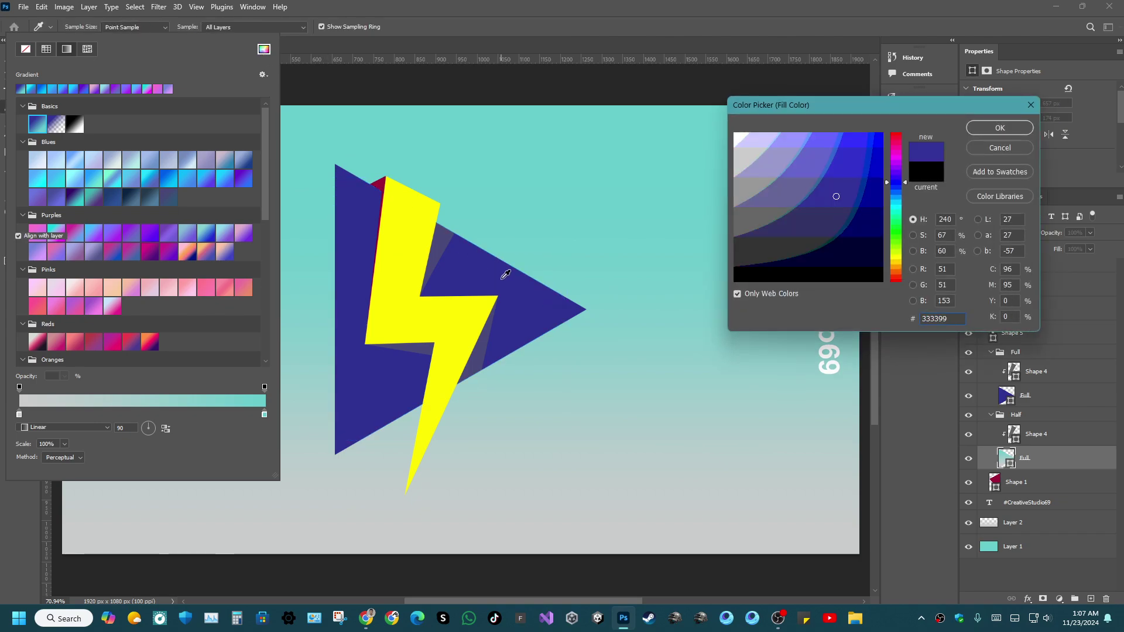
left_click(992, 128)
left_click(441, 4)
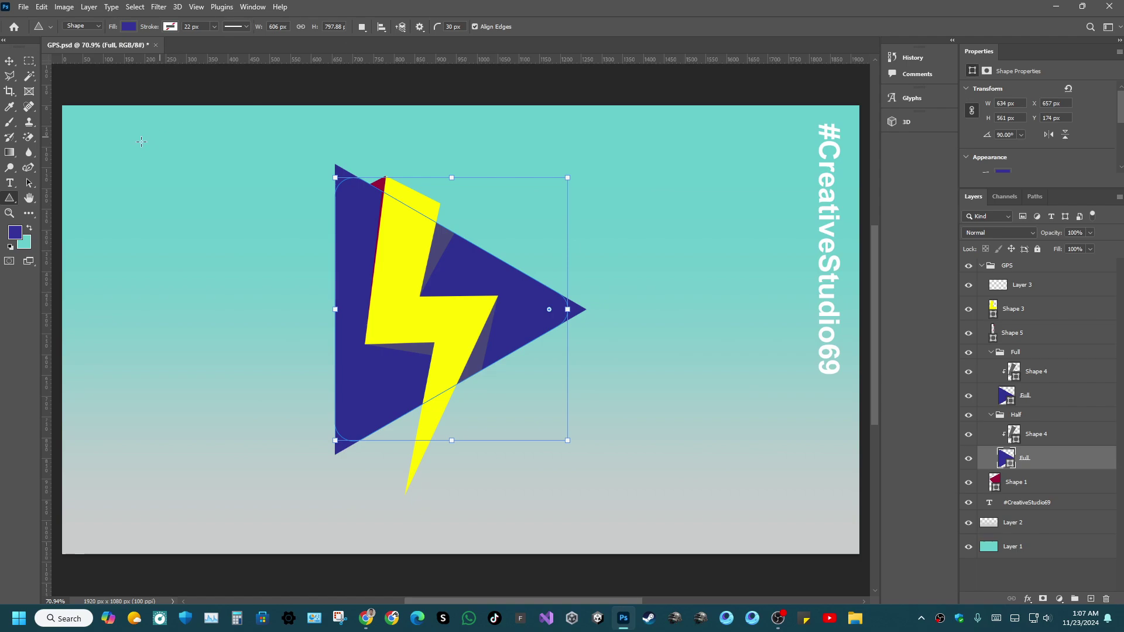
Hide the Full group, collapse both the Full and Half groups, and save the document.
left_click(990, 352)
left_click(968, 353)
left_click(990, 367)
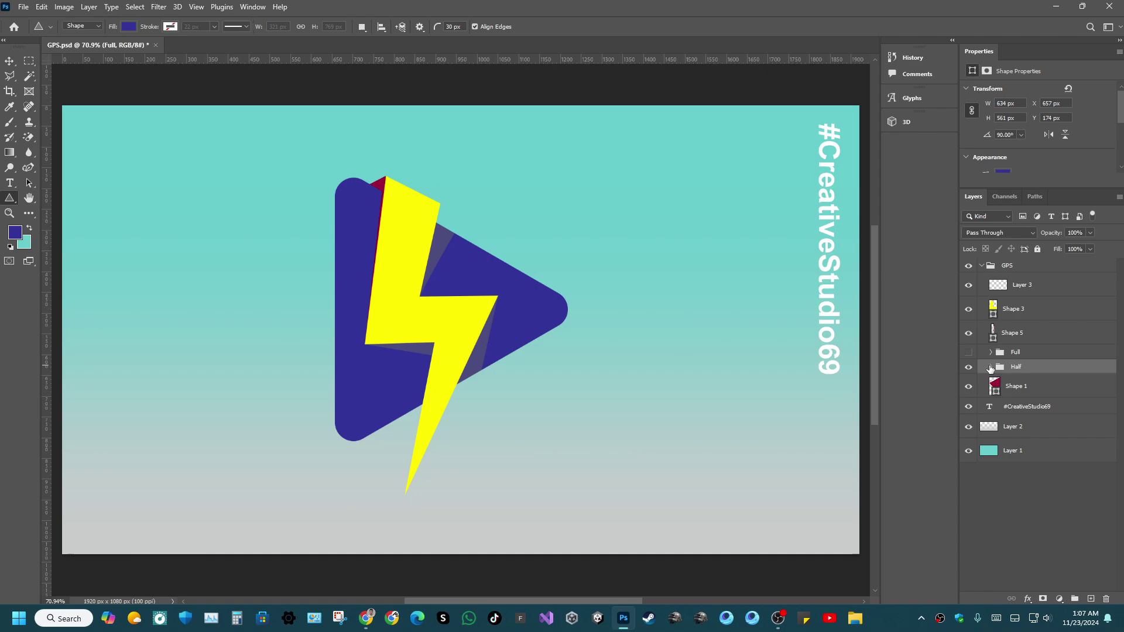
left_click(1010, 529)
key("ctrl+s")
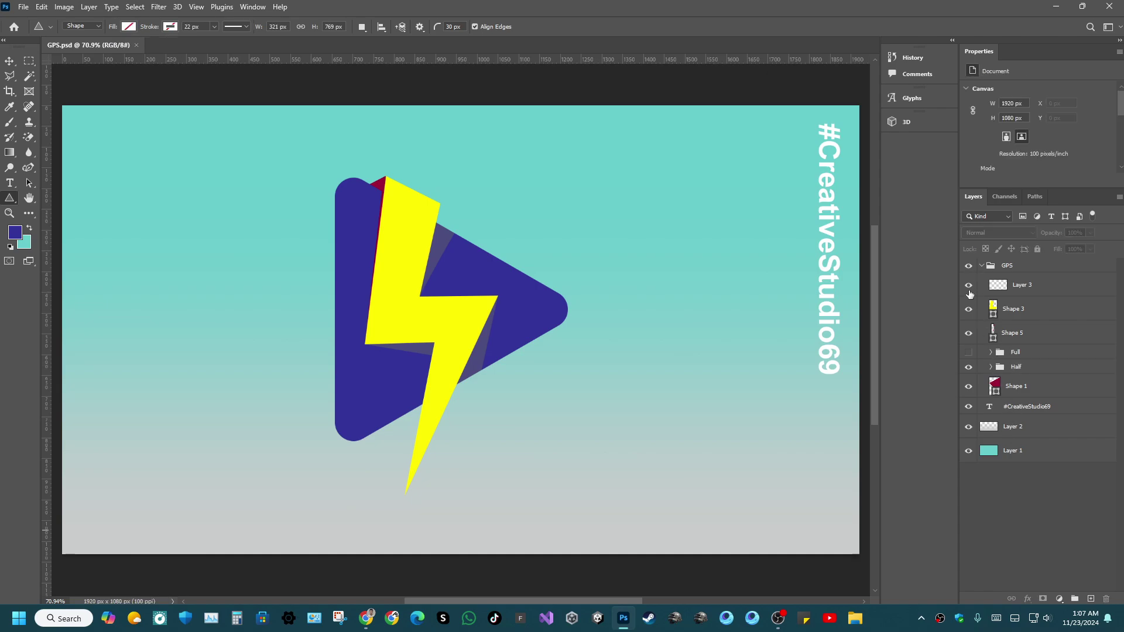
Delete Layer 3 from the GPS group.
left_click(968, 285)
left_click(1001, 291)
key("Delete")
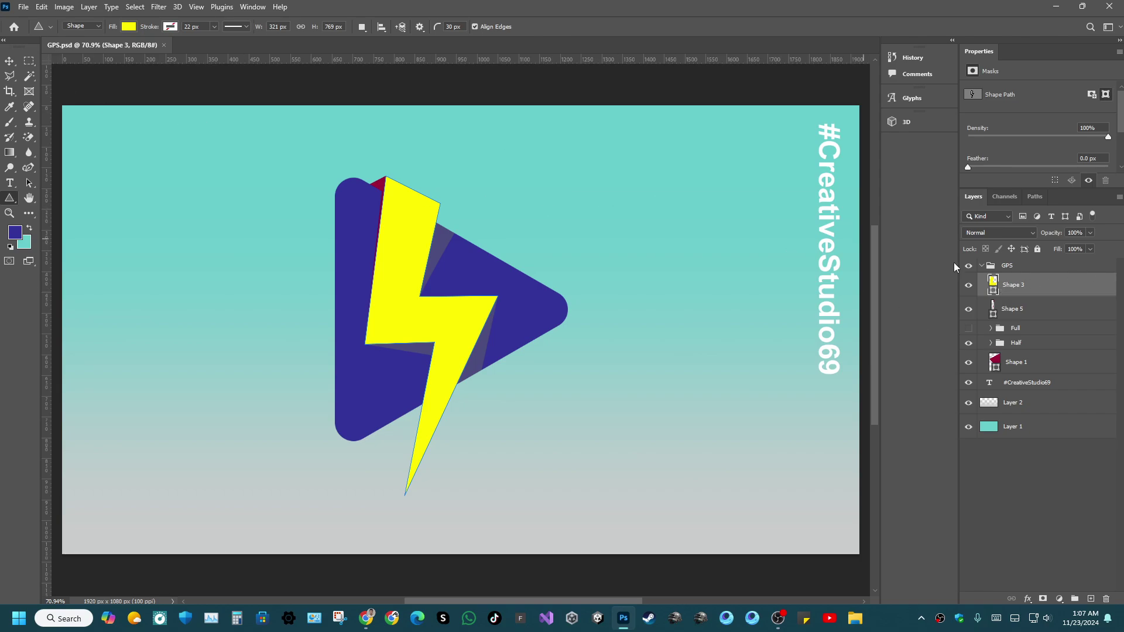
Open the GPS group's blending options and compare the logo with and without Bevel & Emboss.
left_click(1014, 268)
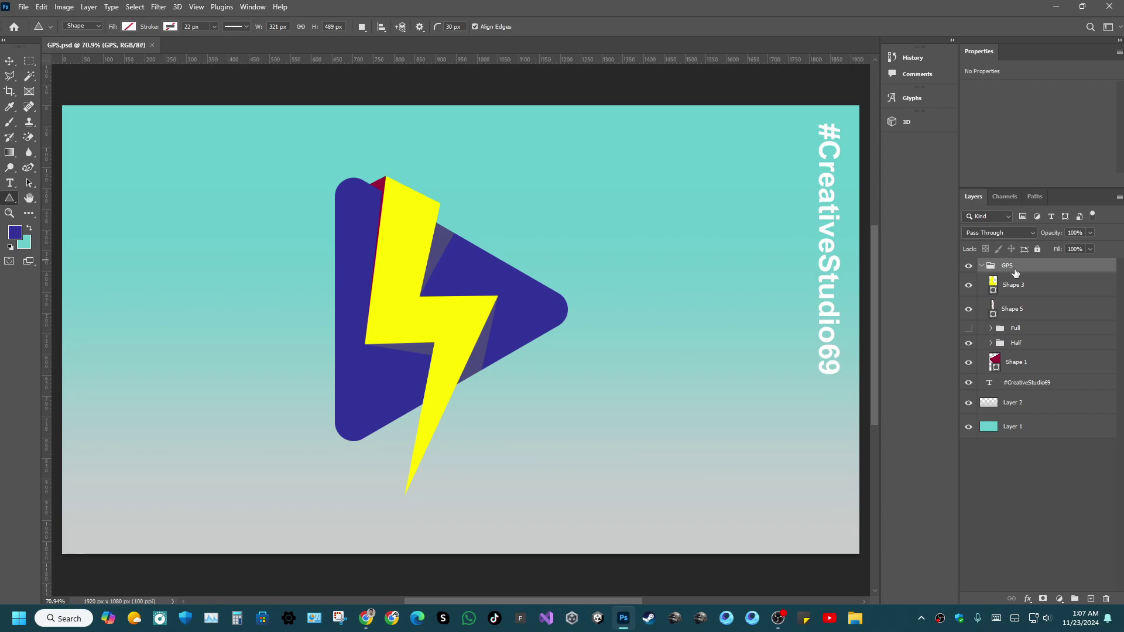
right_click(1016, 273)
left_click(942, 141)
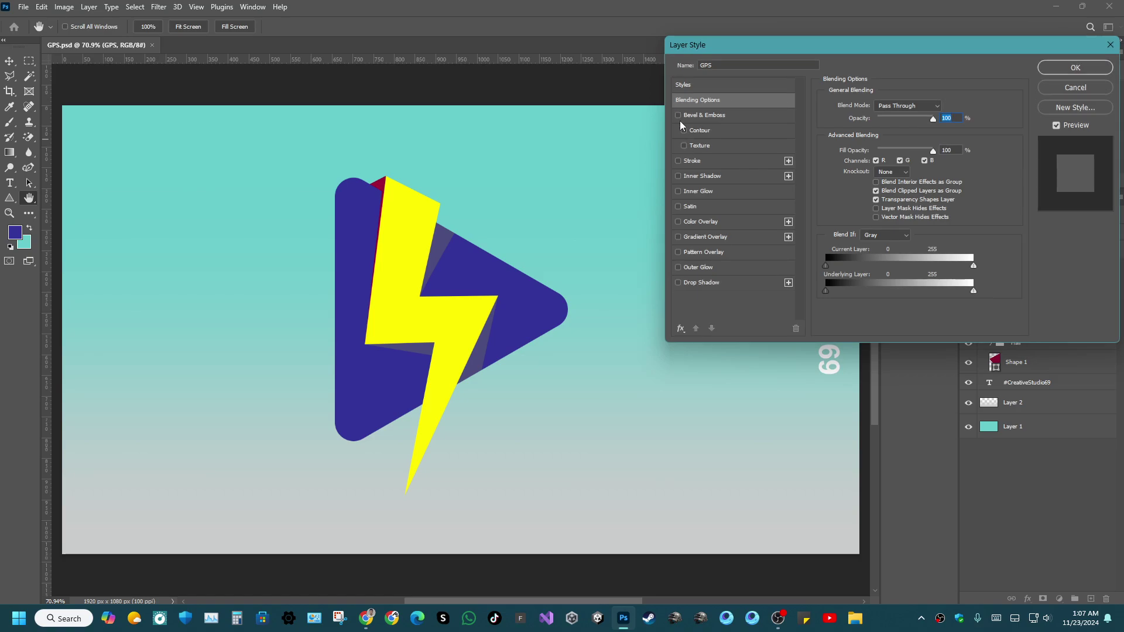
left_click(677, 115)
left_click(678, 116)
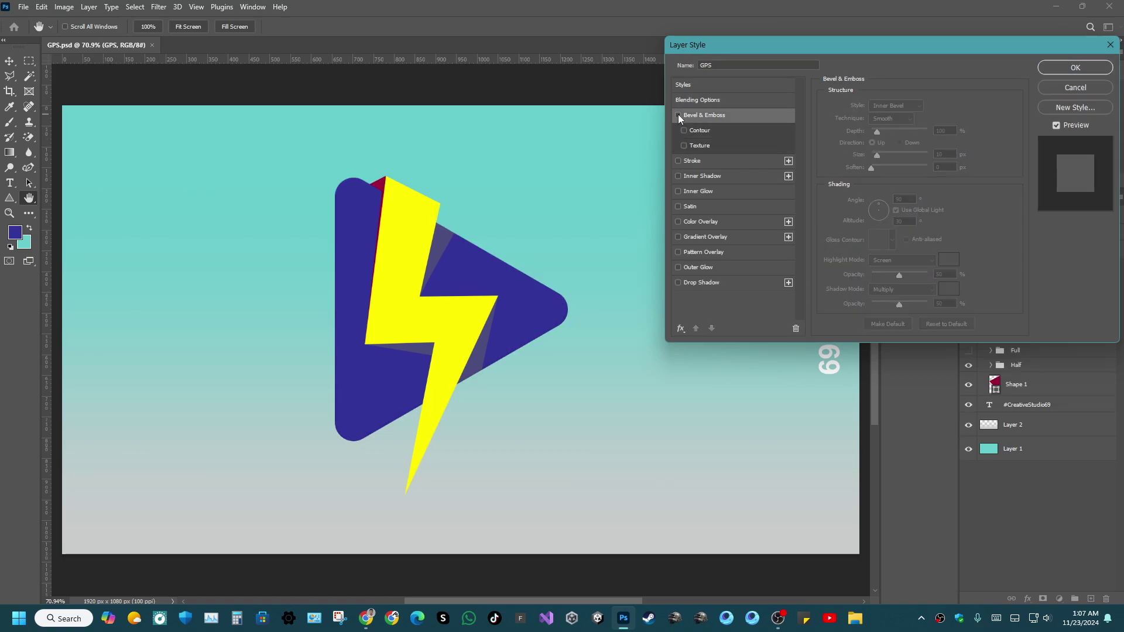
left_click(678, 115)
left_click(677, 115)
left_click(677, 114)
left_click(676, 115)
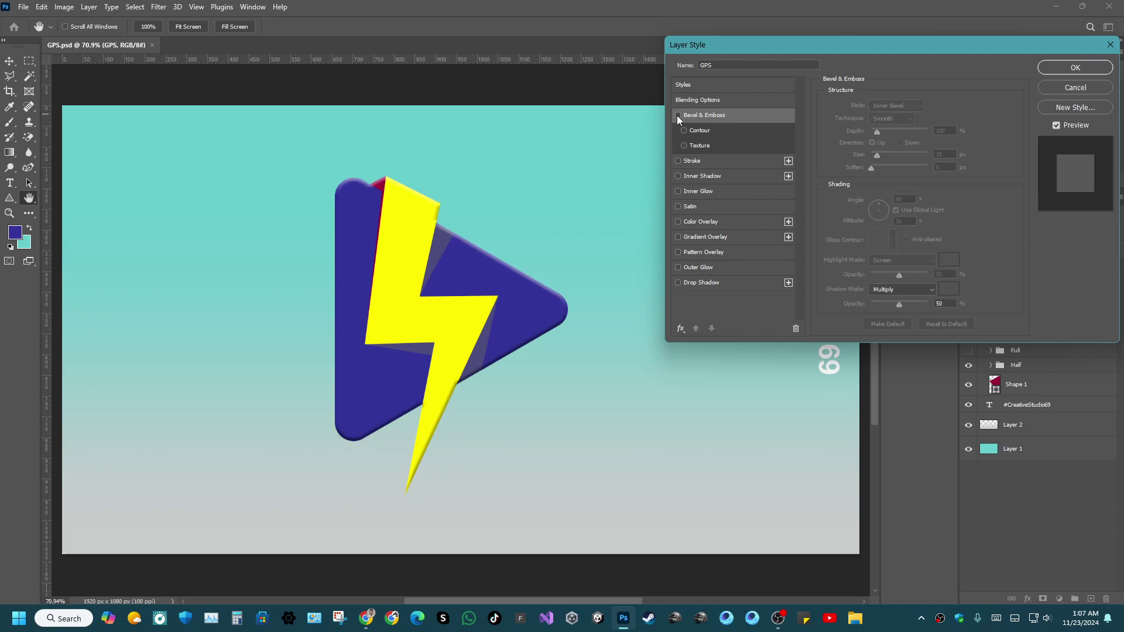
left_click(676, 115)
left_click(677, 115)
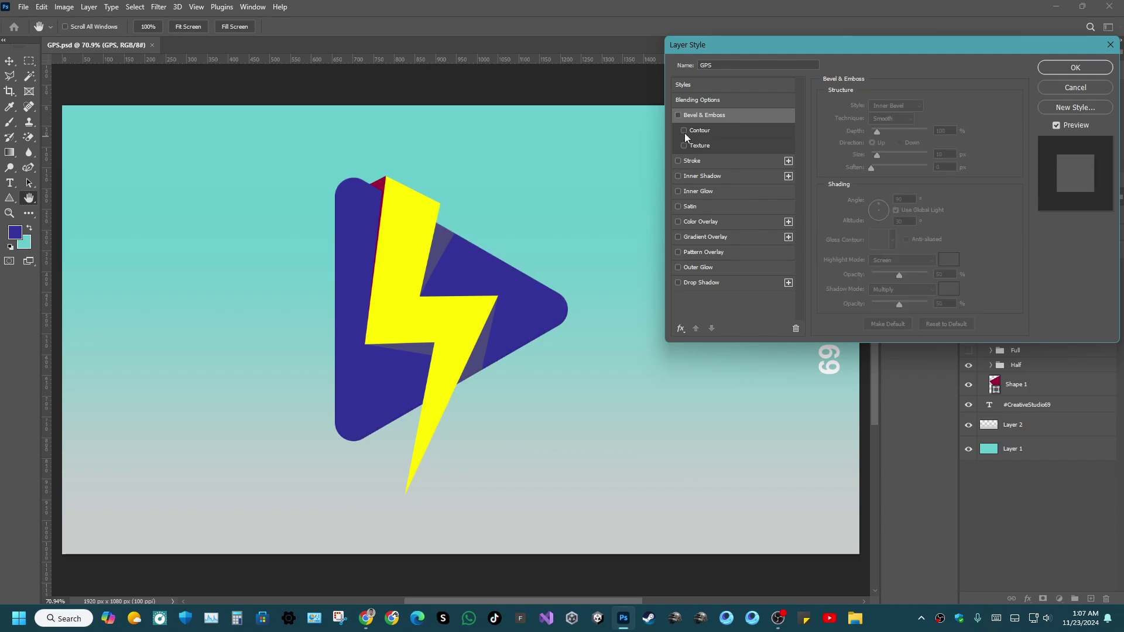
Try the Contour and Texture options of Bevel & Emboss on the GPS group, and switch the whole effect off.
left_click(684, 131)
left_click(684, 133)
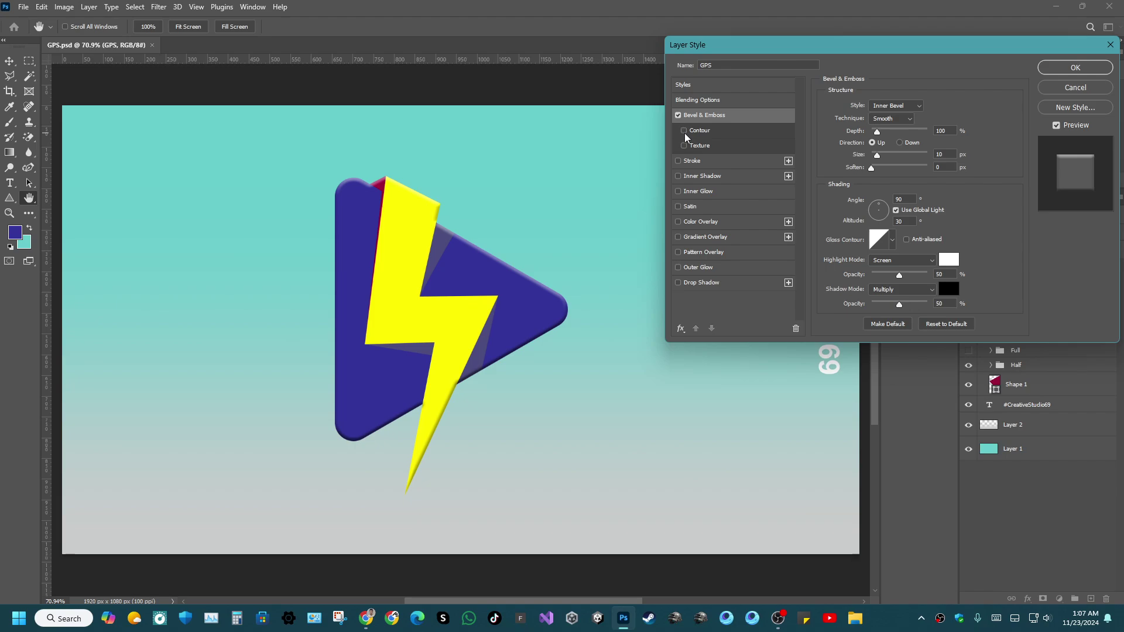
left_click(684, 146)
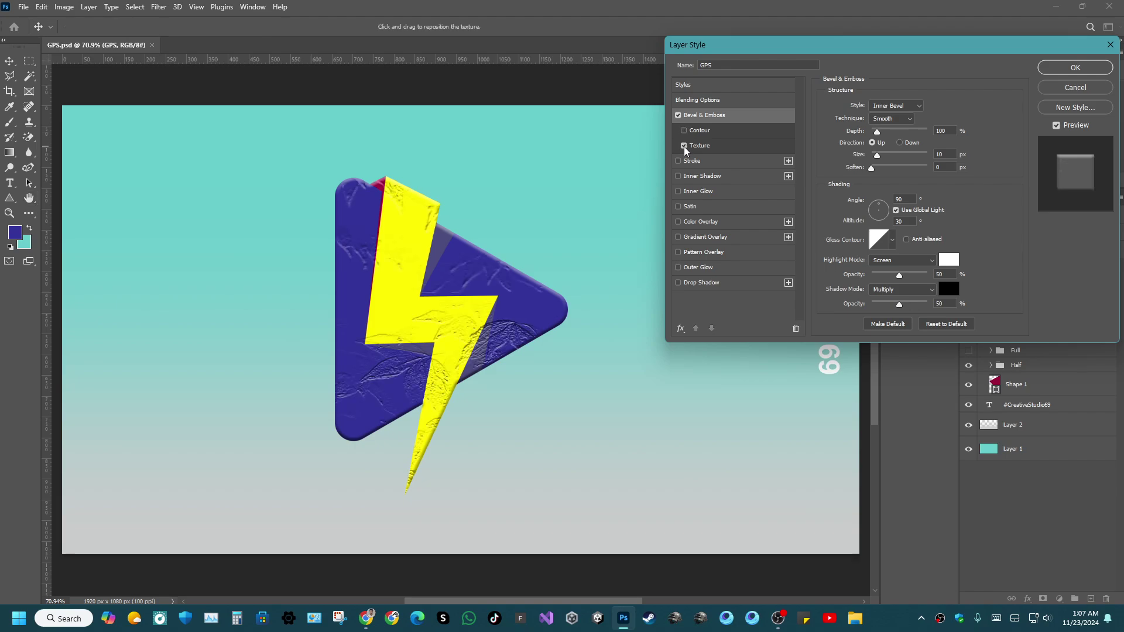
left_click(679, 114)
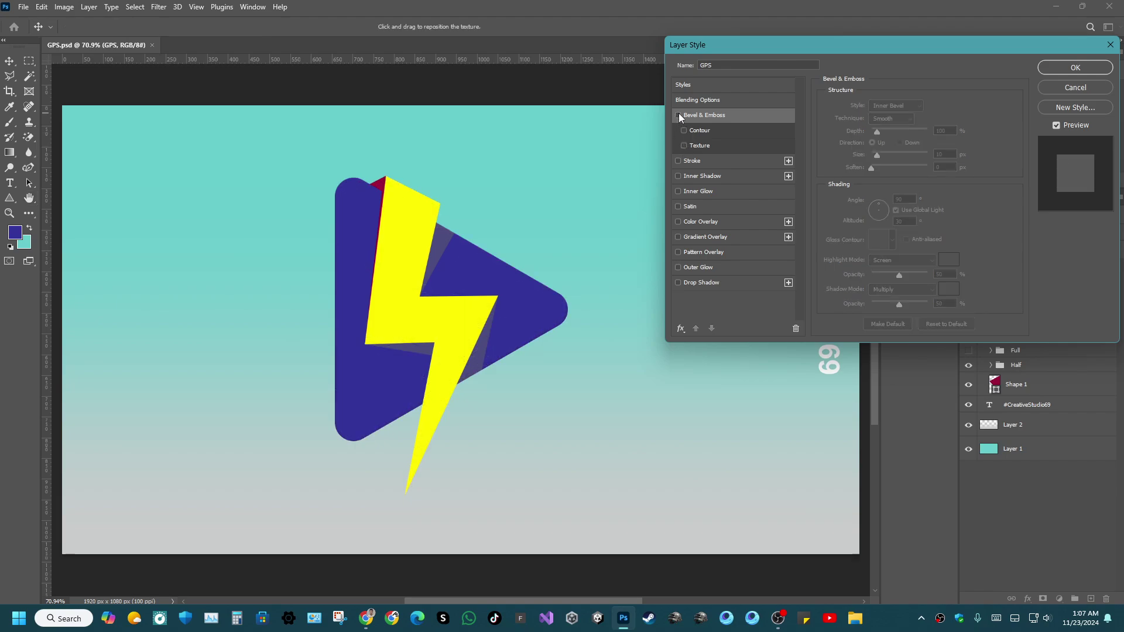
Compare the logo with and without Stroke, leave it off, and enable Inner Shadow and Inner Glow on the GPS group.
left_click(698, 161)
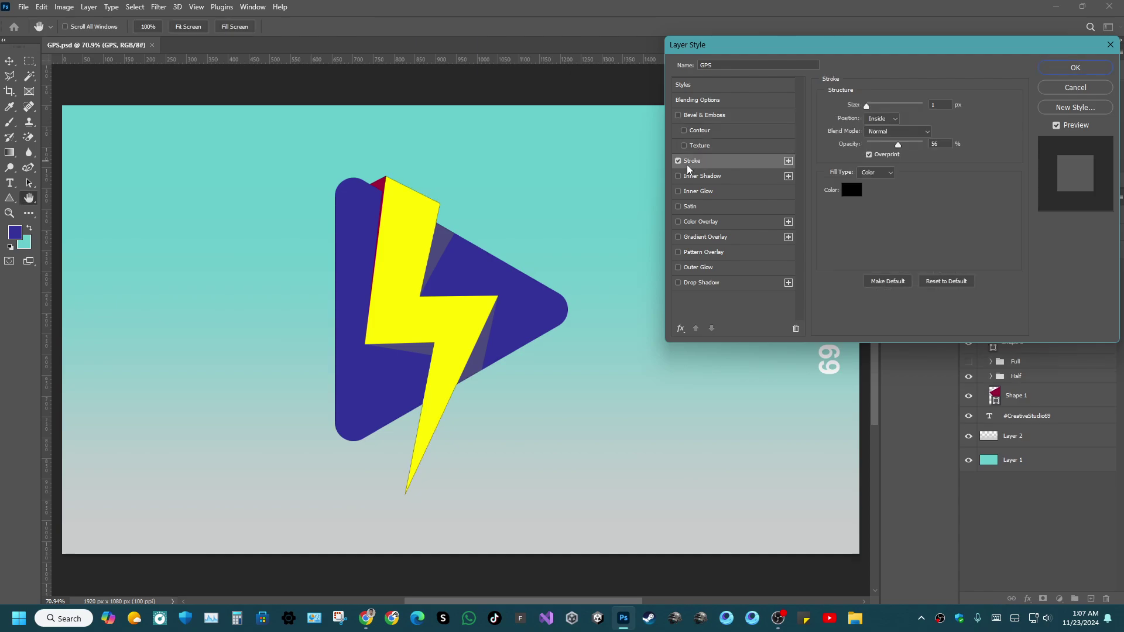
left_click(678, 161)
left_click(678, 161)
left_click(679, 162)
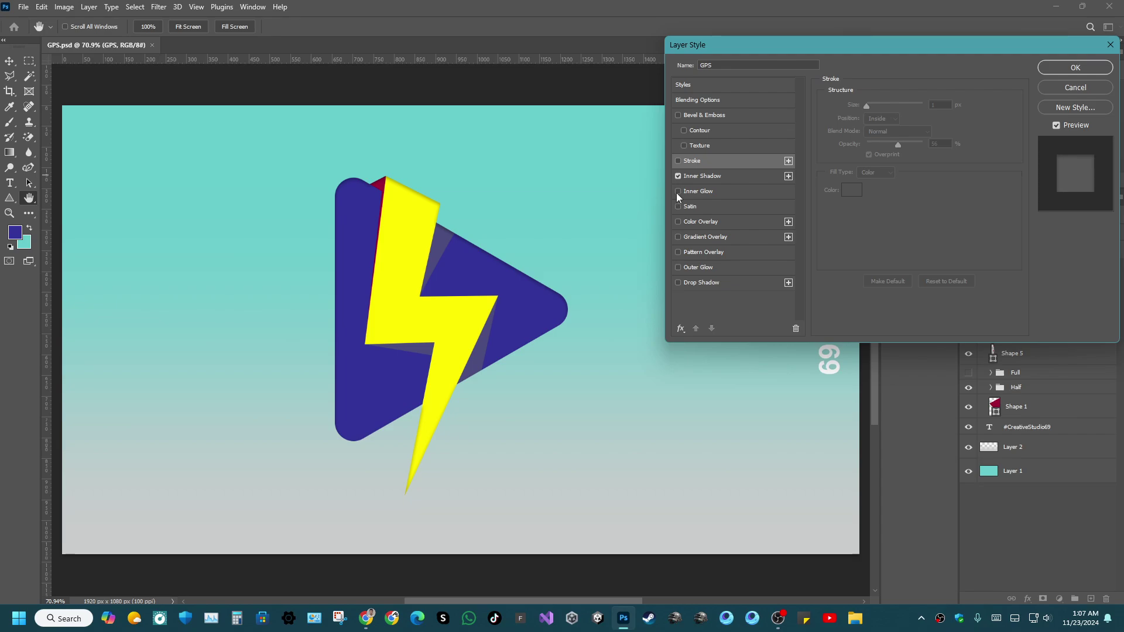
left_click(677, 192)
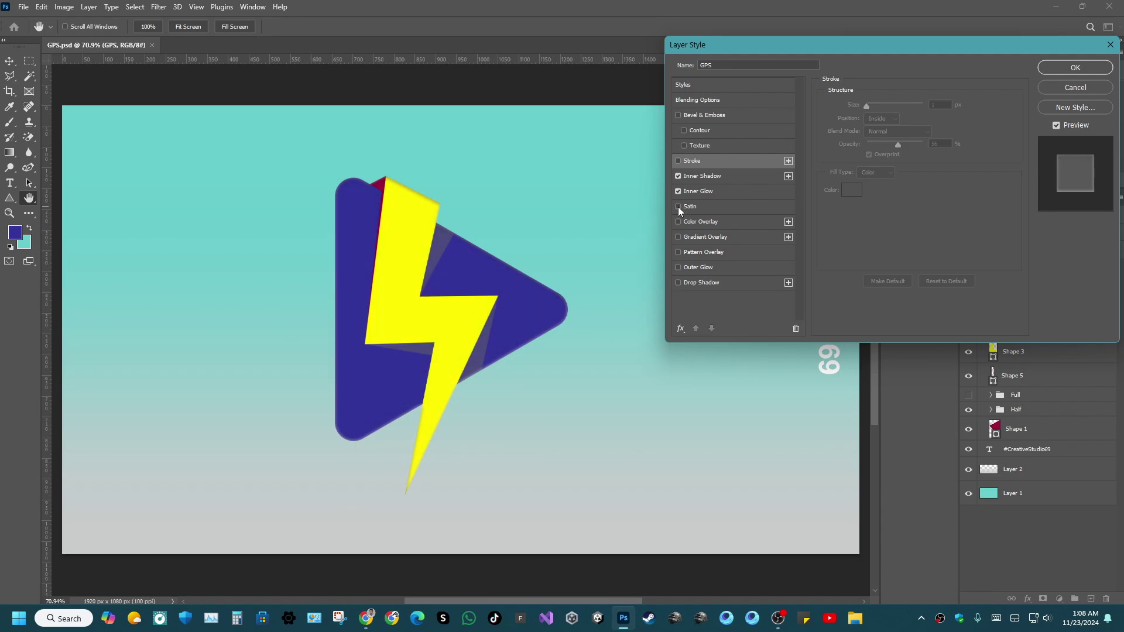
Try Gradient Overlay and Pattern Overlay on the GPS group and switch both off.
left_click(679, 237)
left_click(678, 237)
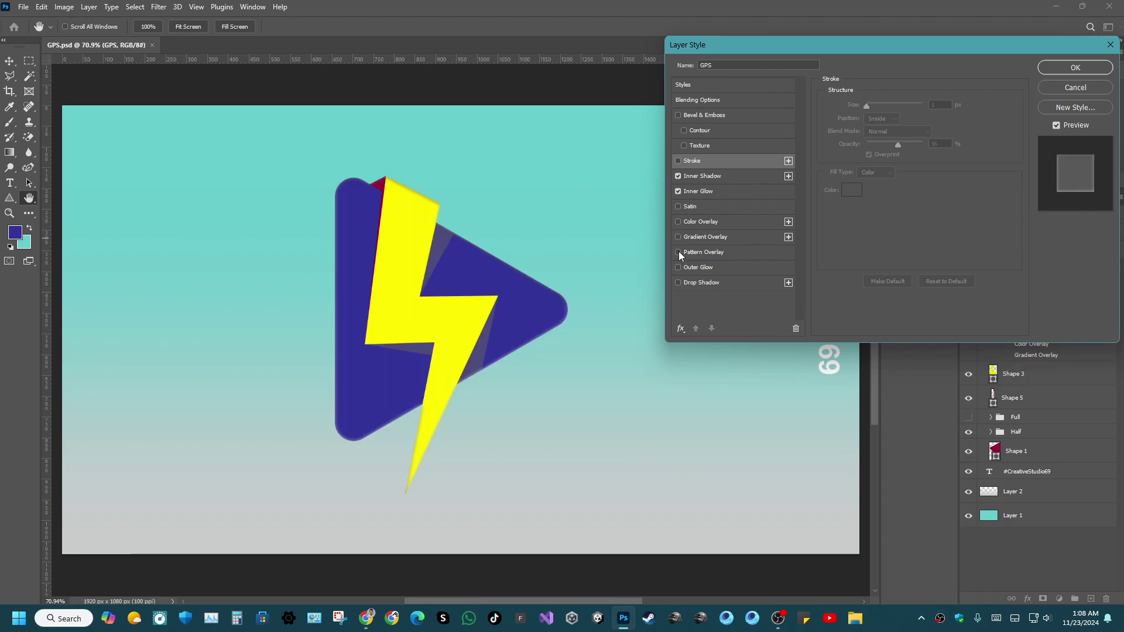
left_click(678, 252)
left_click(678, 252)
left_click(676, 235)
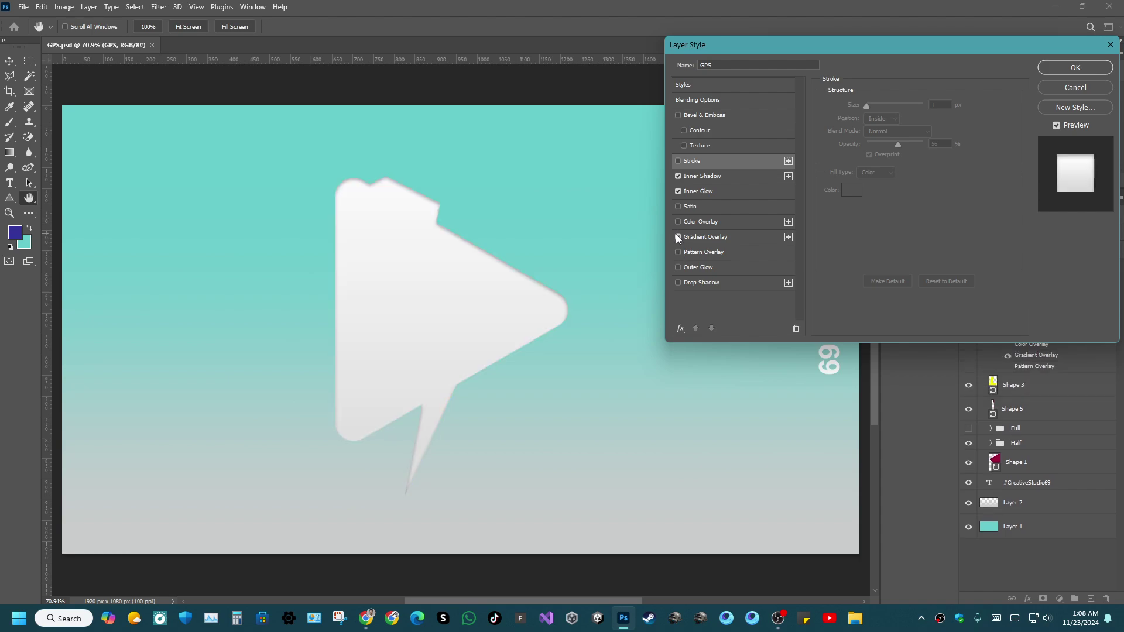
left_click(676, 234)
Compare the logo with and without Outer Glow and leave the effect enabled on the GPS group.
left_click(678, 267)
left_click(677, 267)
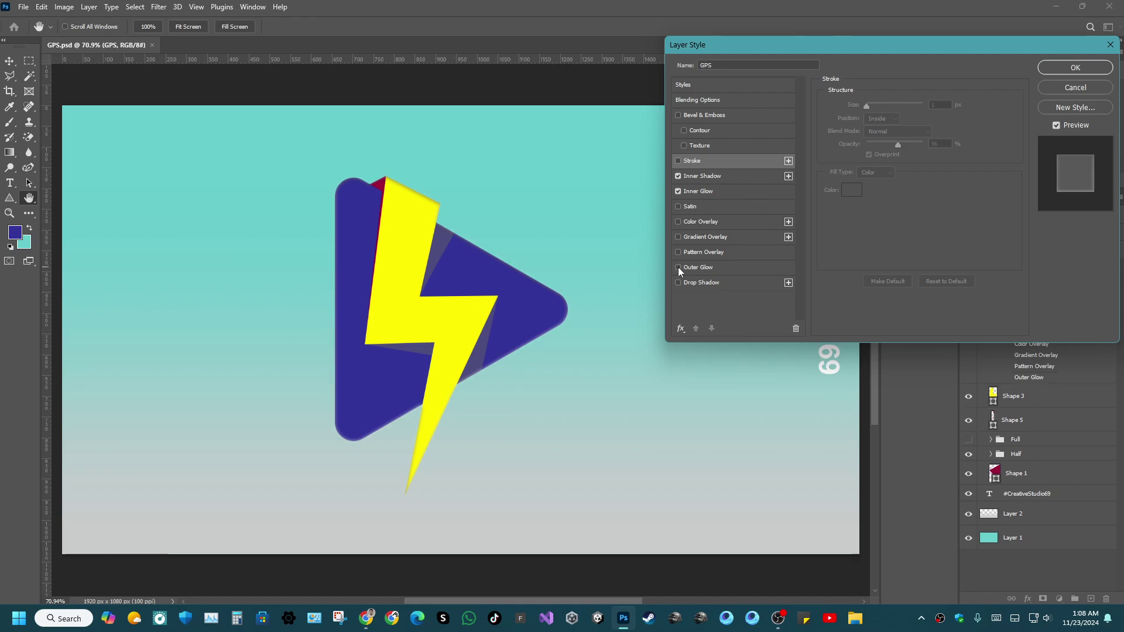
left_click(677, 267)
left_click(678, 267)
left_click(678, 267)
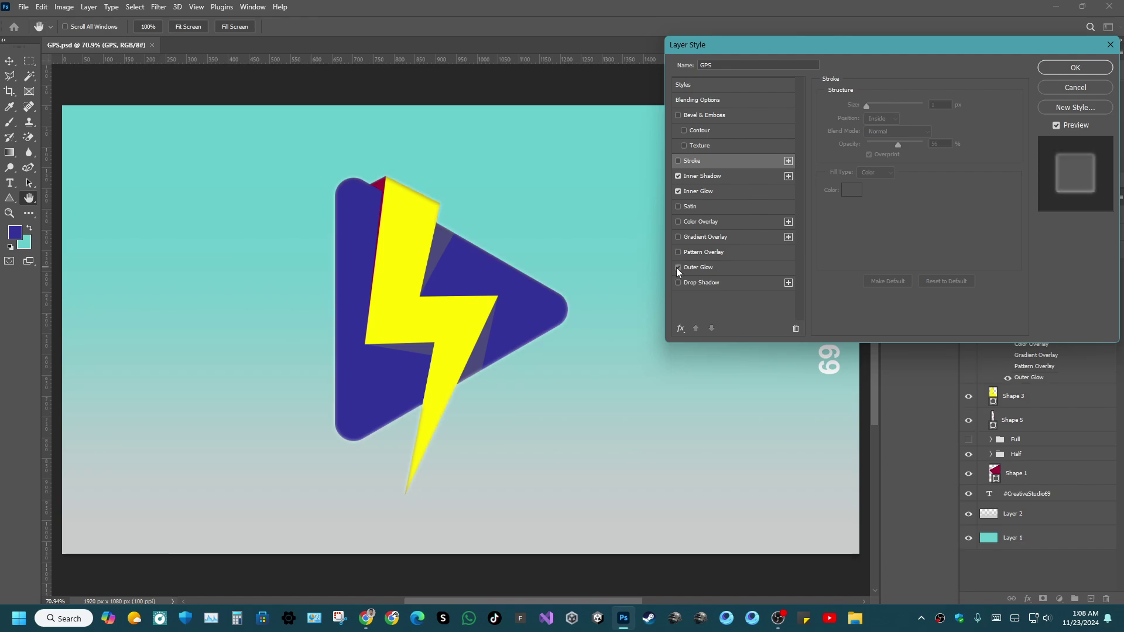
left_click(678, 267)
left_click(677, 267)
left_click(678, 267)
left_click(677, 266)
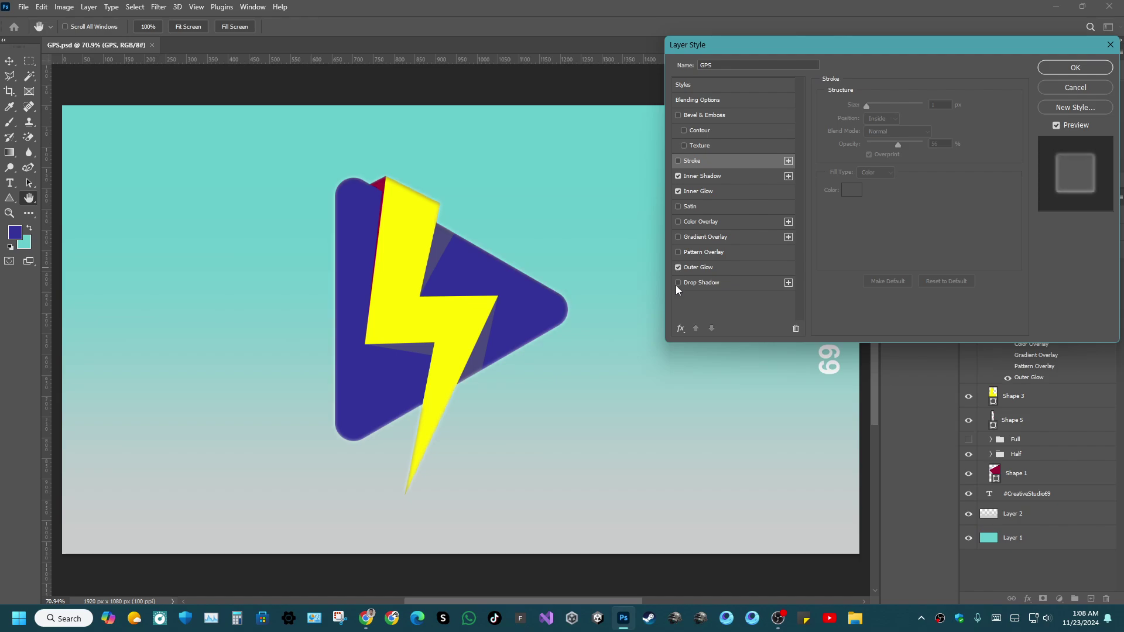
Compare the logo with and without Drop Shadow and leave the effect enabled on the GPS group.
left_click(677, 282)
left_click(677, 282)
left_click(677, 282)
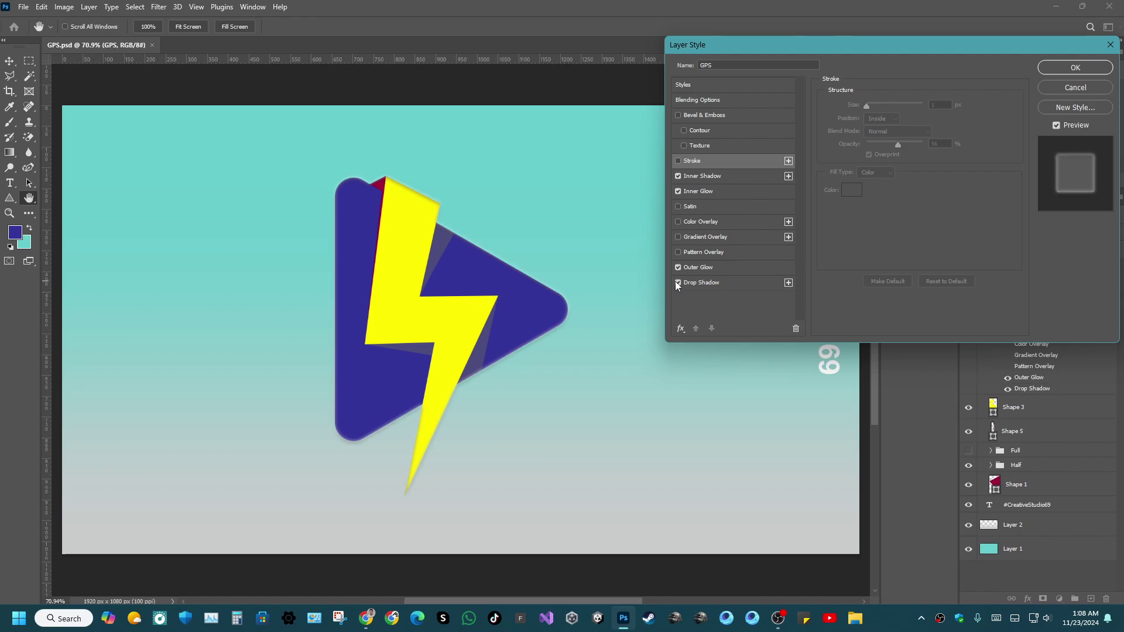
left_click(678, 282)
left_click(677, 282)
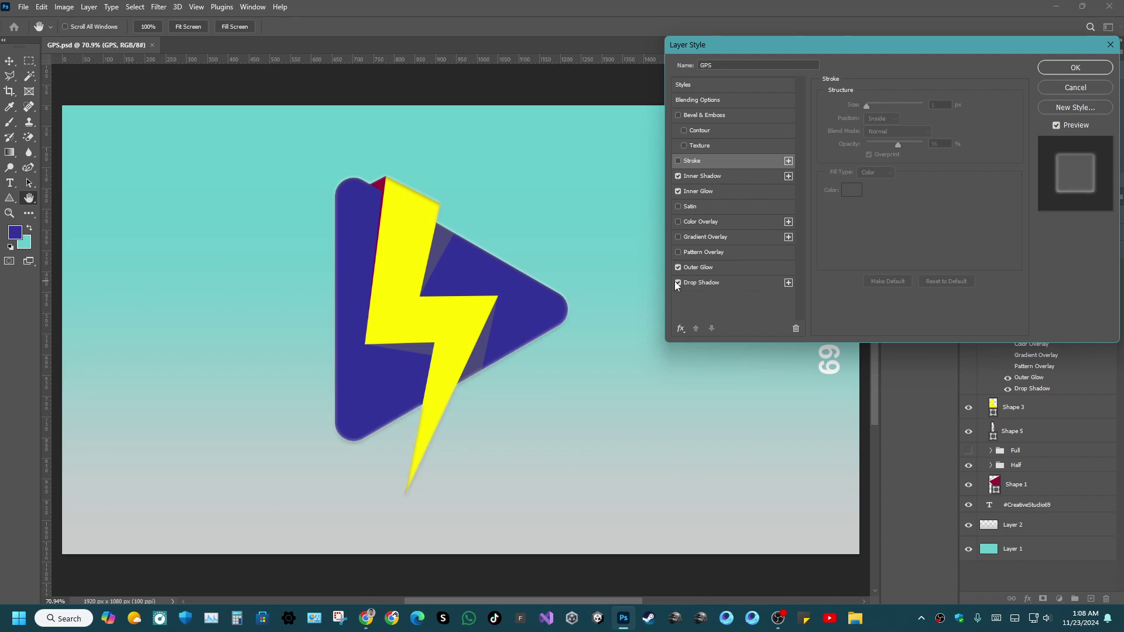
Try the Pattern, Gradient and Color Overlay effects on the logo once more and leave all three off.
left_click(677, 252)
left_click(677, 252)
left_click(678, 236)
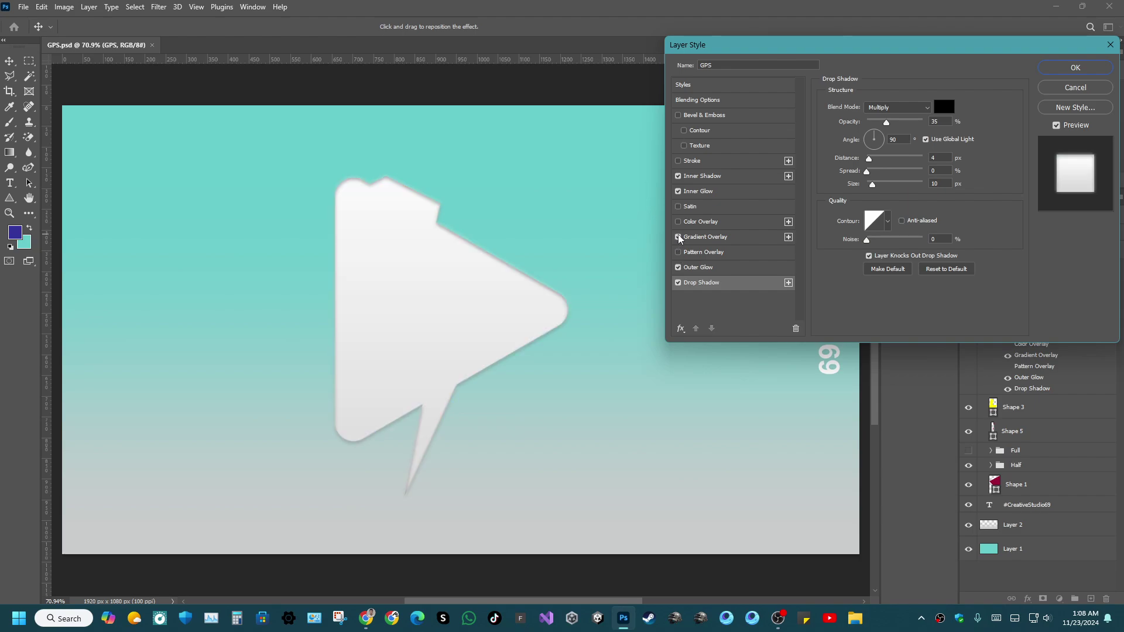
left_click(678, 237)
left_click(678, 222)
left_click(678, 222)
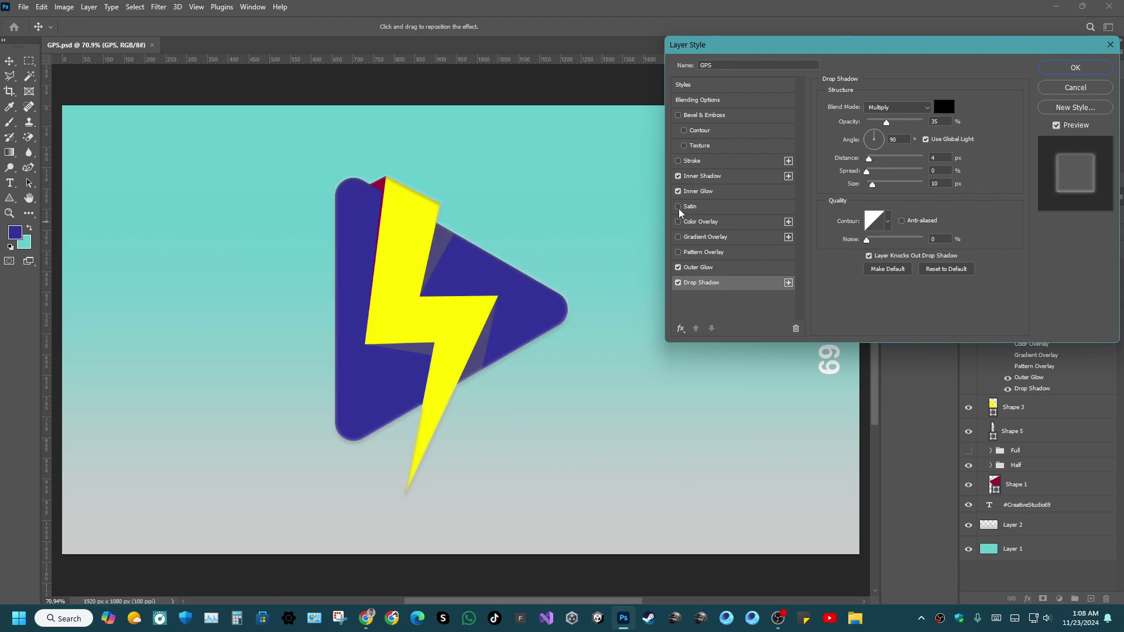
Compare the logo with and without the Satin effect and leave it off.
left_click(679, 207)
left_click(678, 207)
left_click(678, 207)
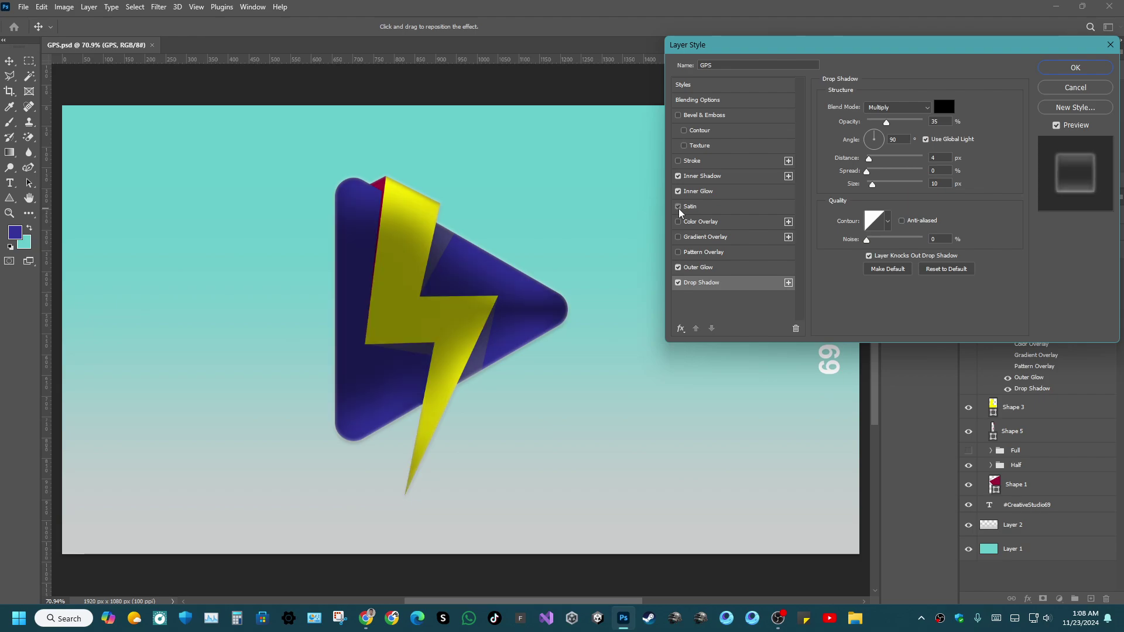
left_click(677, 207)
Compare the logo with and without Stroke combined with the enabled glow and shadow effects, leaving Stroke off.
left_click(678, 161)
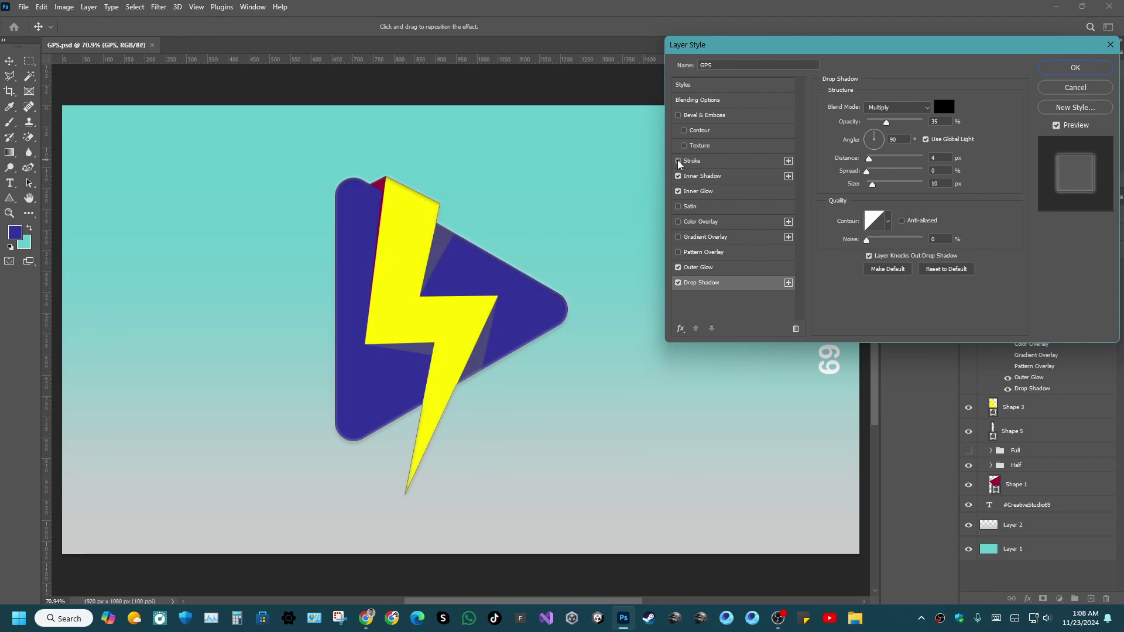
left_click(678, 161)
left_click(678, 161)
left_click(678, 161)
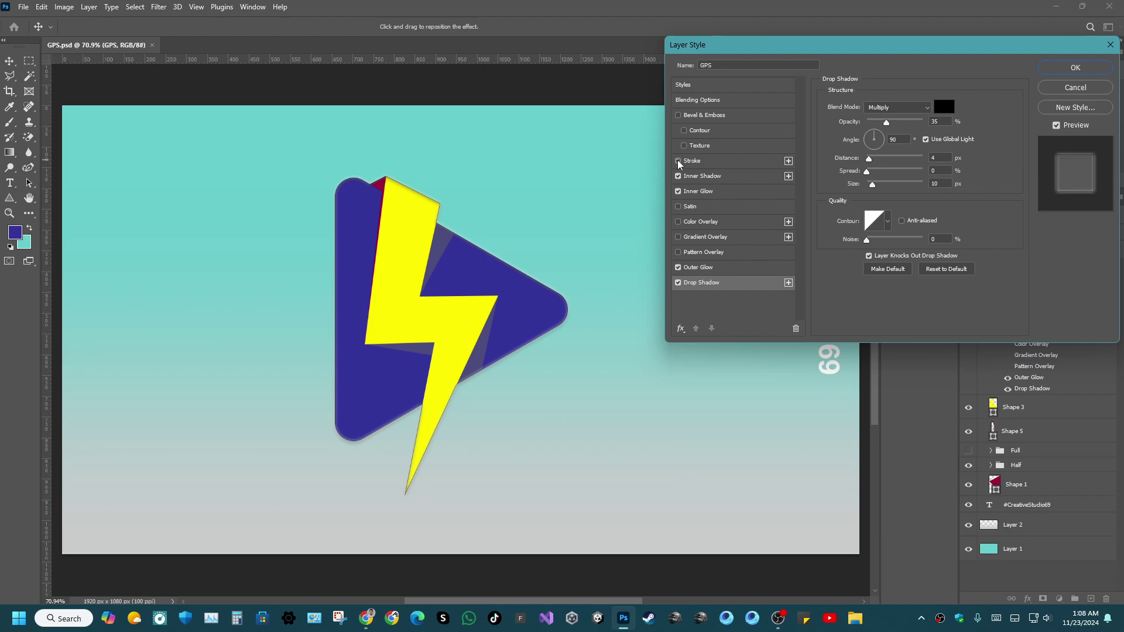
left_click(677, 161)
left_click(678, 161)
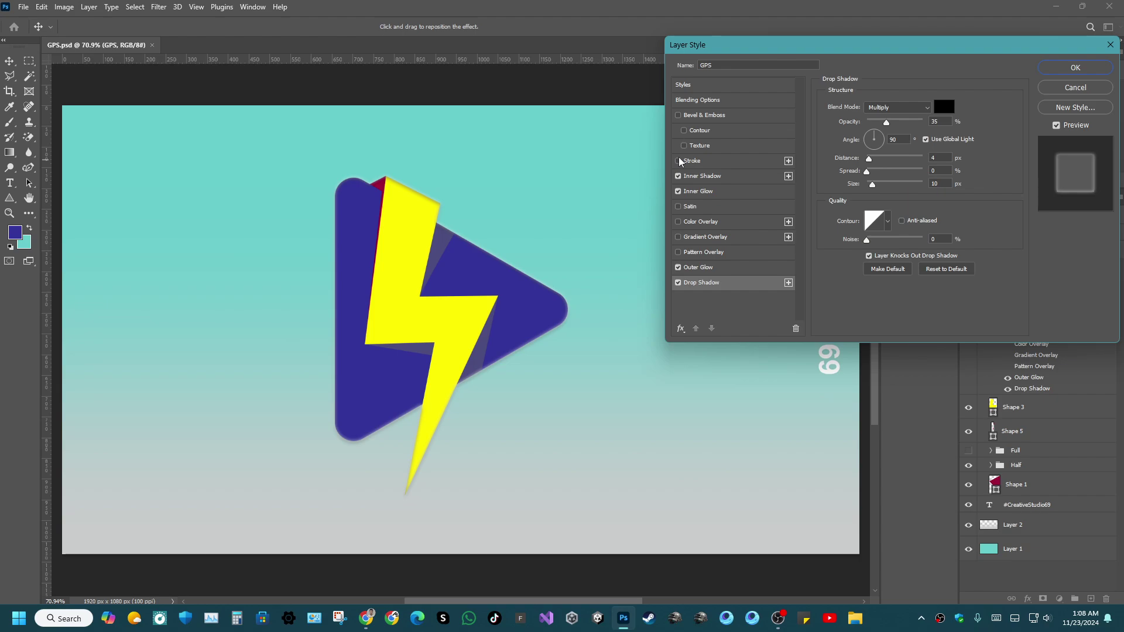
left_click(678, 162)
left_click(678, 162)
Enable Bevel & Emboss without Texture and apply the chosen layer effects to the GPS group.
left_click(683, 145)
left_click(684, 146)
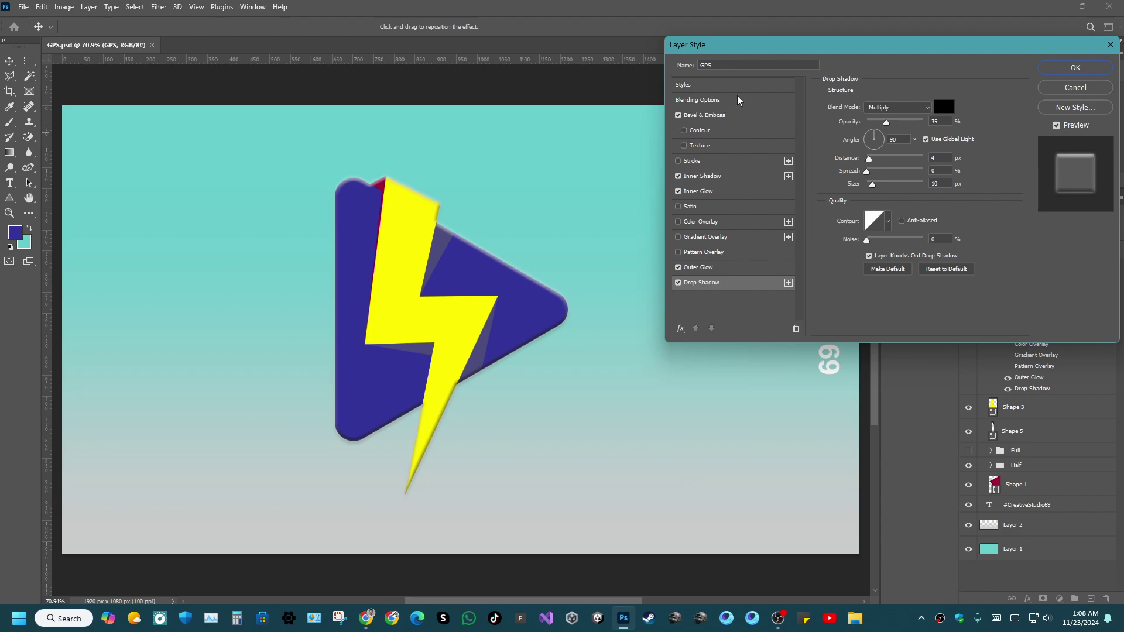
left_click(680, 328)
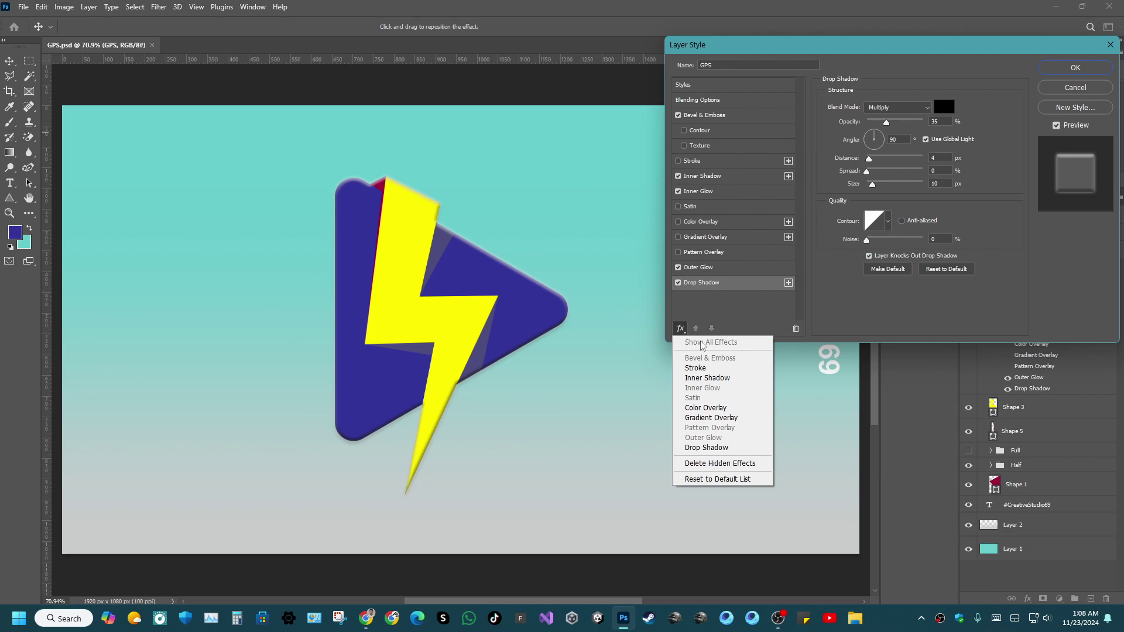
left_click(754, 312)
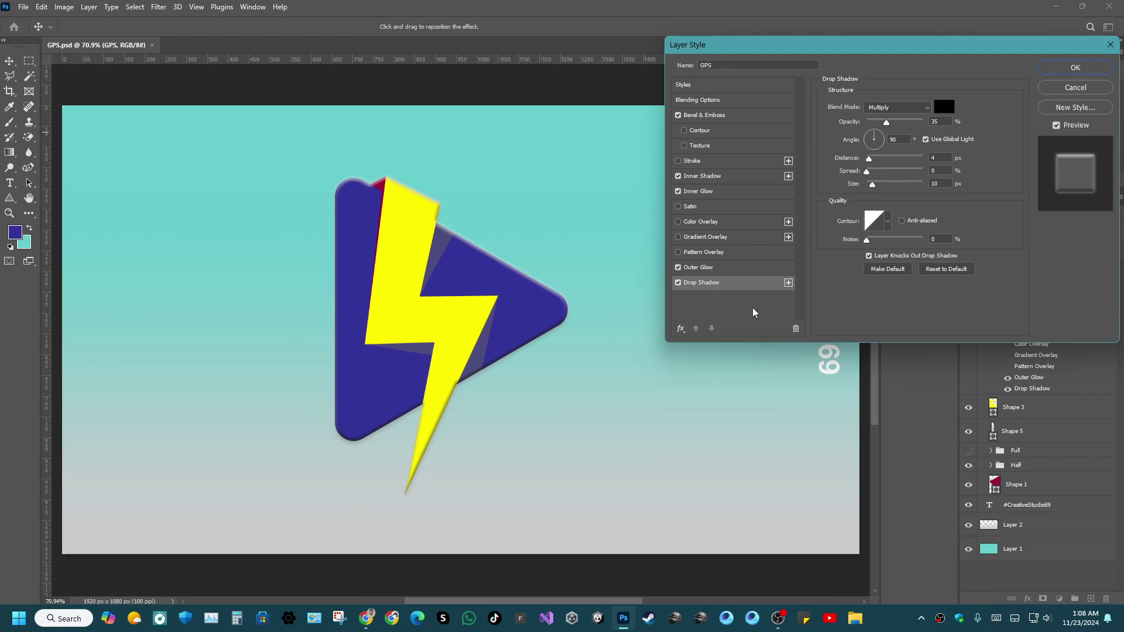
left_click(1085, 69)
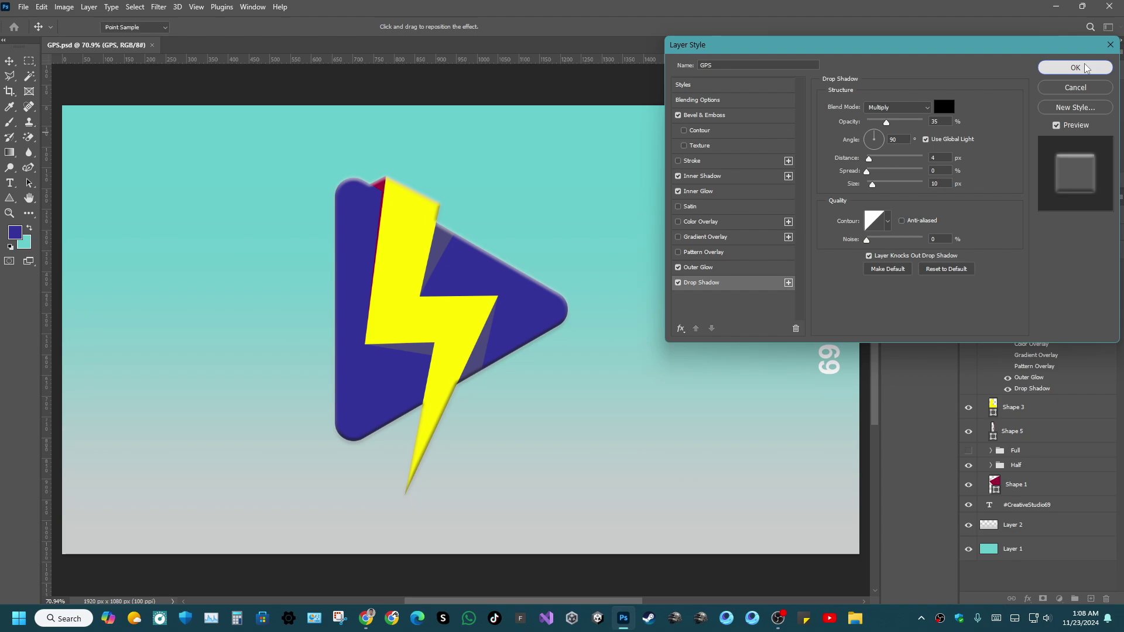
Switch to the Rectangular Marquee tool, and collapse and re-expand the GPS group's effects list.
left_click(29, 61)
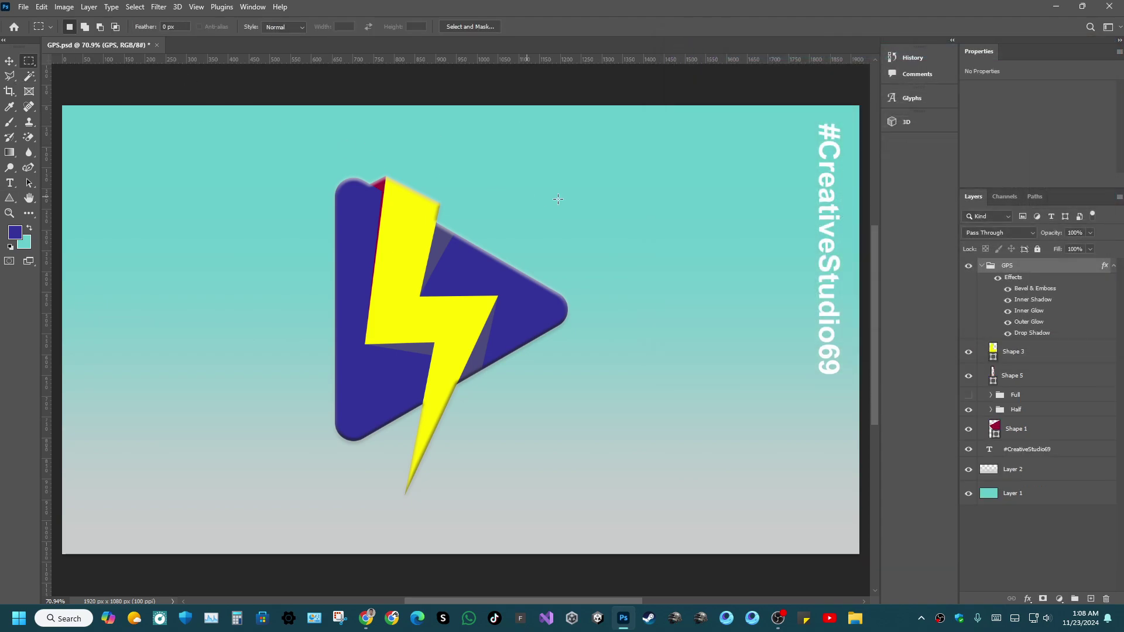
left_click(1114, 267)
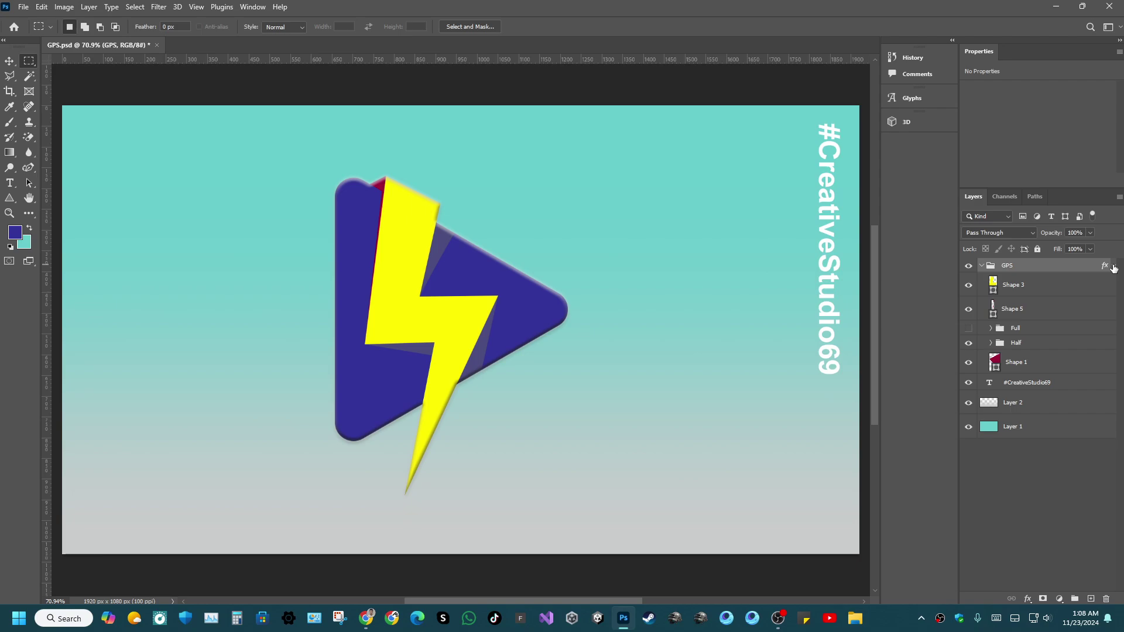
left_click(1113, 266)
left_click(1113, 266)
left_click(1113, 266)
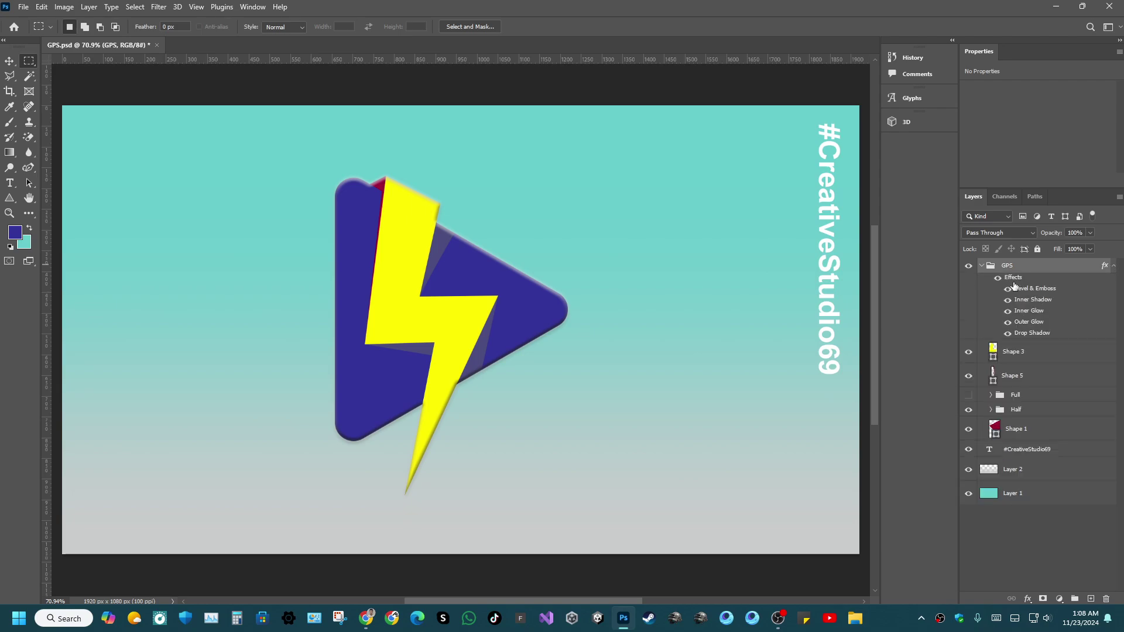
Add a new layer above Shape 3 in the GPS group and start a text over the logo's upper edge.
left_click(1028, 354)
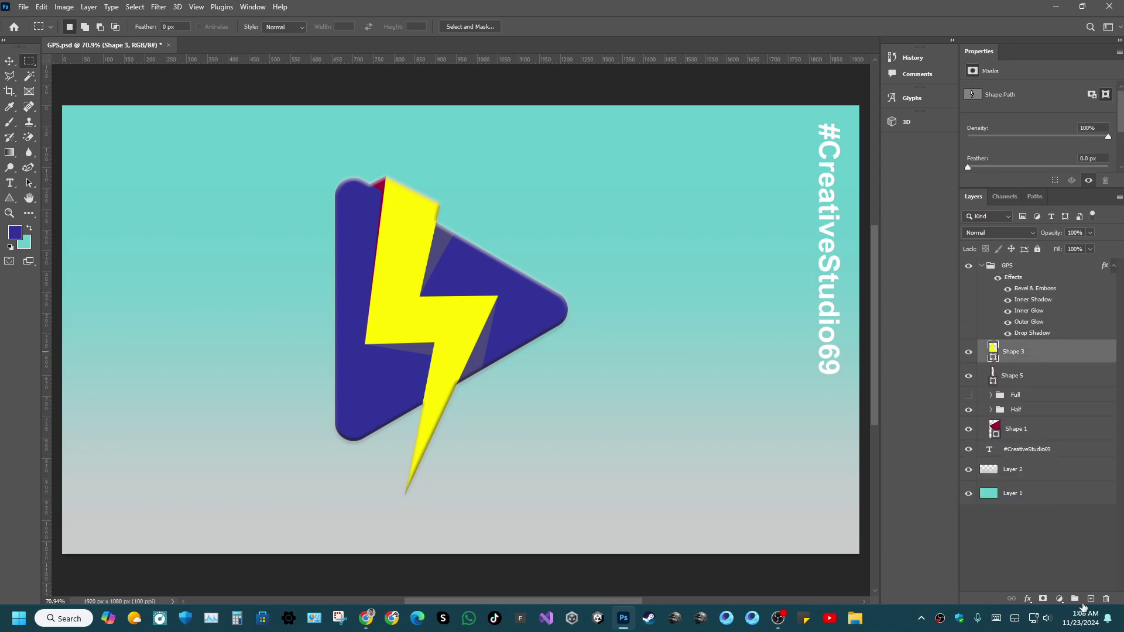
left_click(1091, 601)
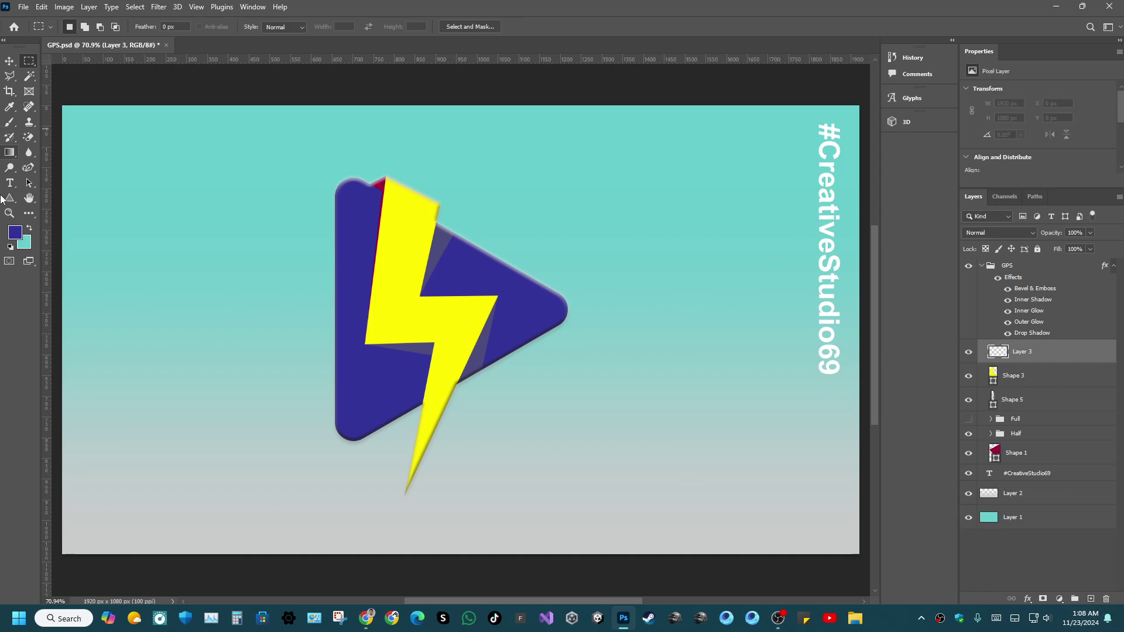
left_click(10, 185)
left_click(427, 190)
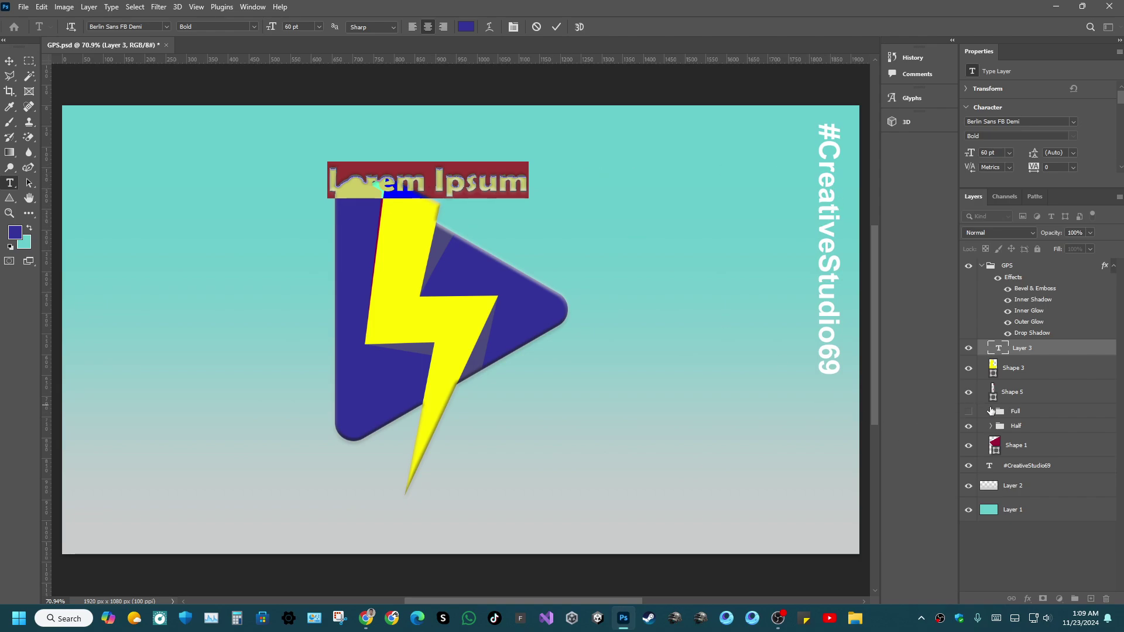
Replace the Lorem Ipsum placeholder with the text copied from the vertical #CreativeStudio69 layer.
left_click(1017, 472)
double_click(1018, 468)
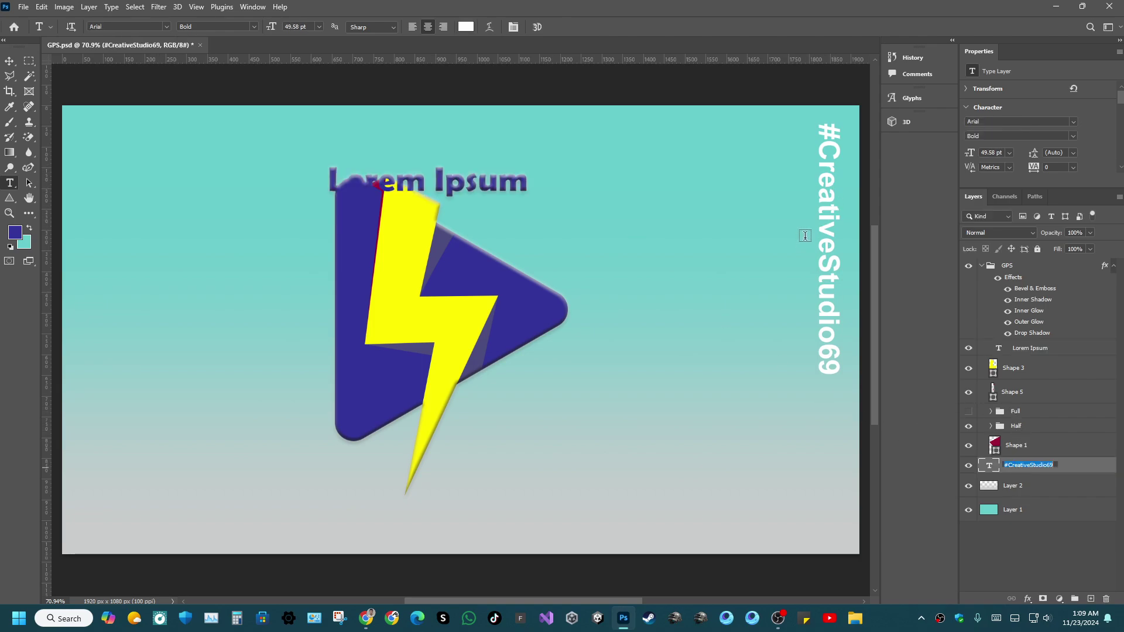
double_click(825, 232)
key("ctrl+c")
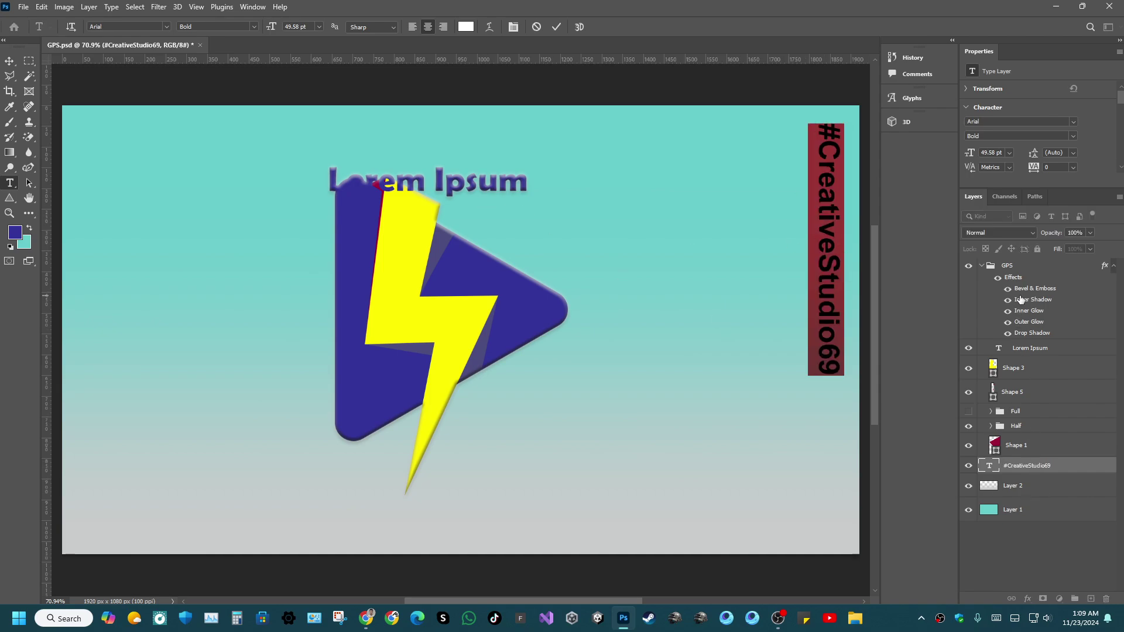
double_click(1033, 347)
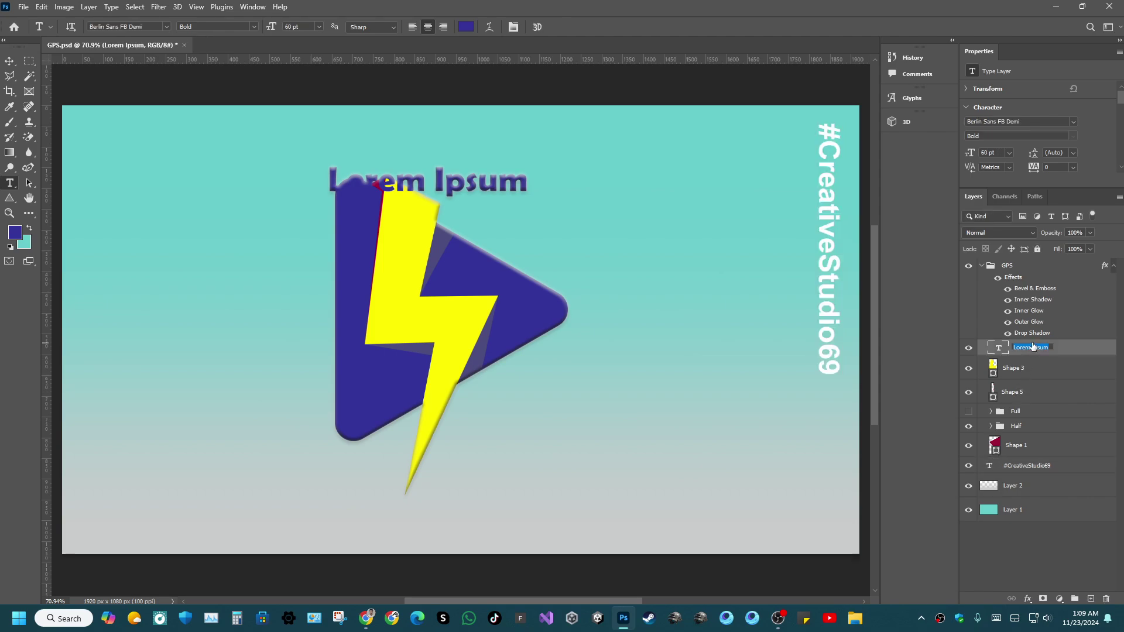
left_click(440, 177)
key("ctrl+a")
key("ctrl+v")
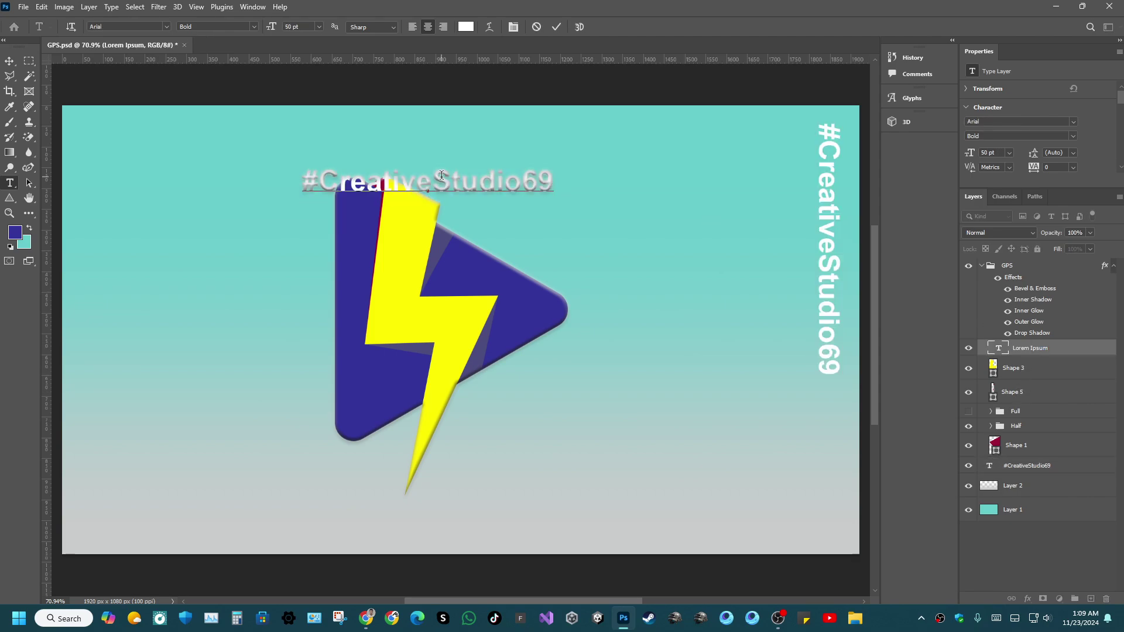
Edit the pasted text to read "Creative Studio" on one line and "69" on a second line.
left_click_drag(319, 183, 287, 186)
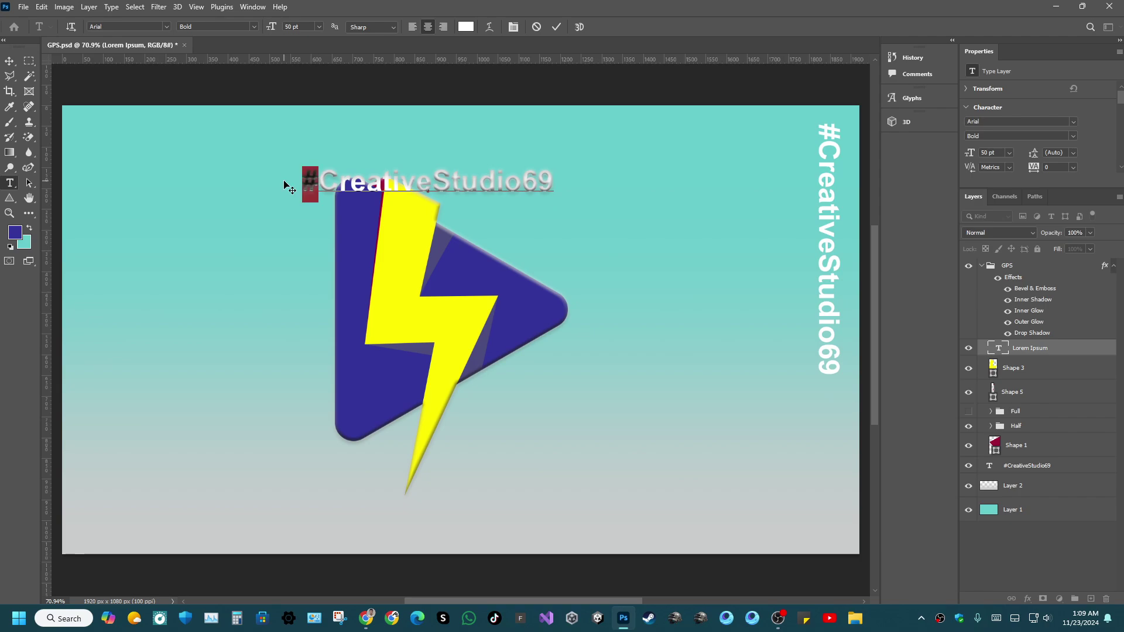
key("BackSpace")
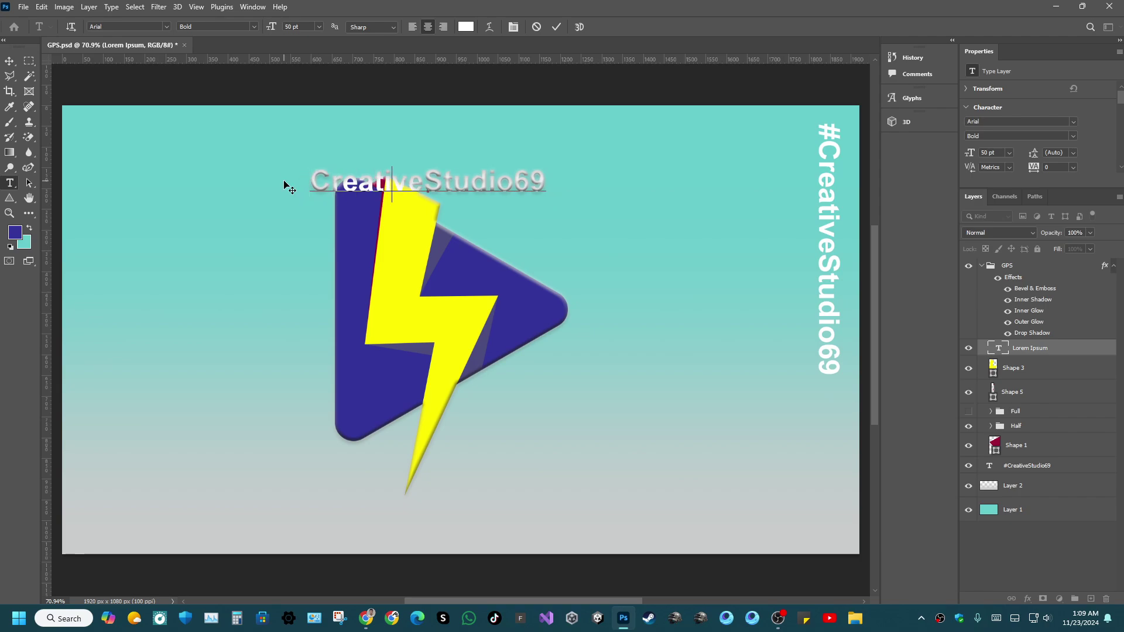
key("Right")
key("Right")
key("Right")
key("Right")
key("Right")
key("Right")
key("Right")
key("Right")
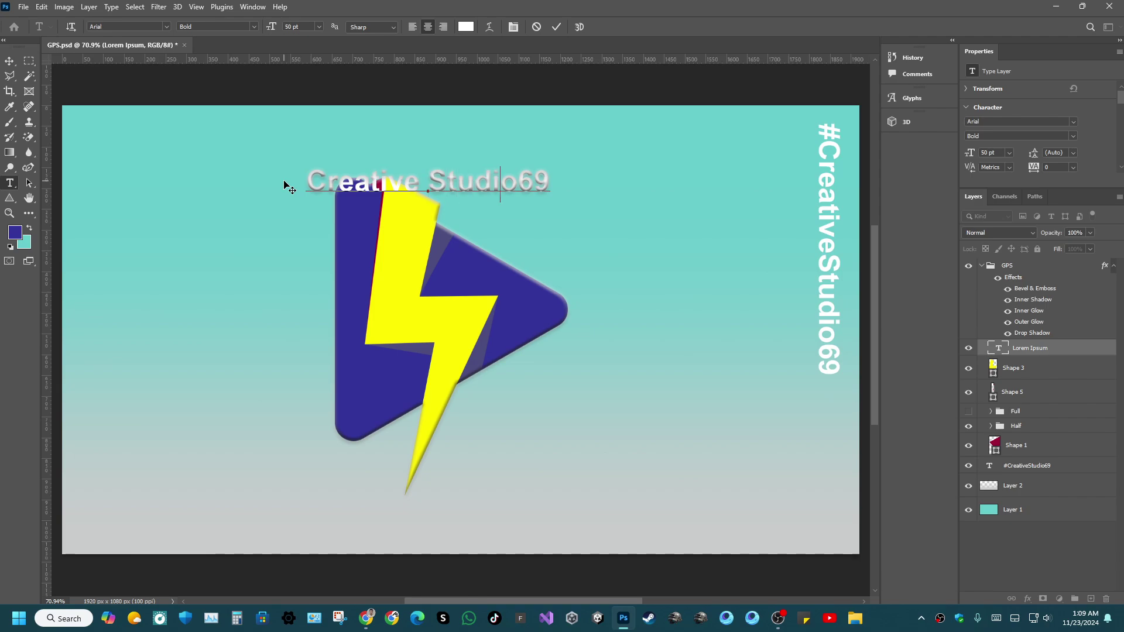
key("Return")
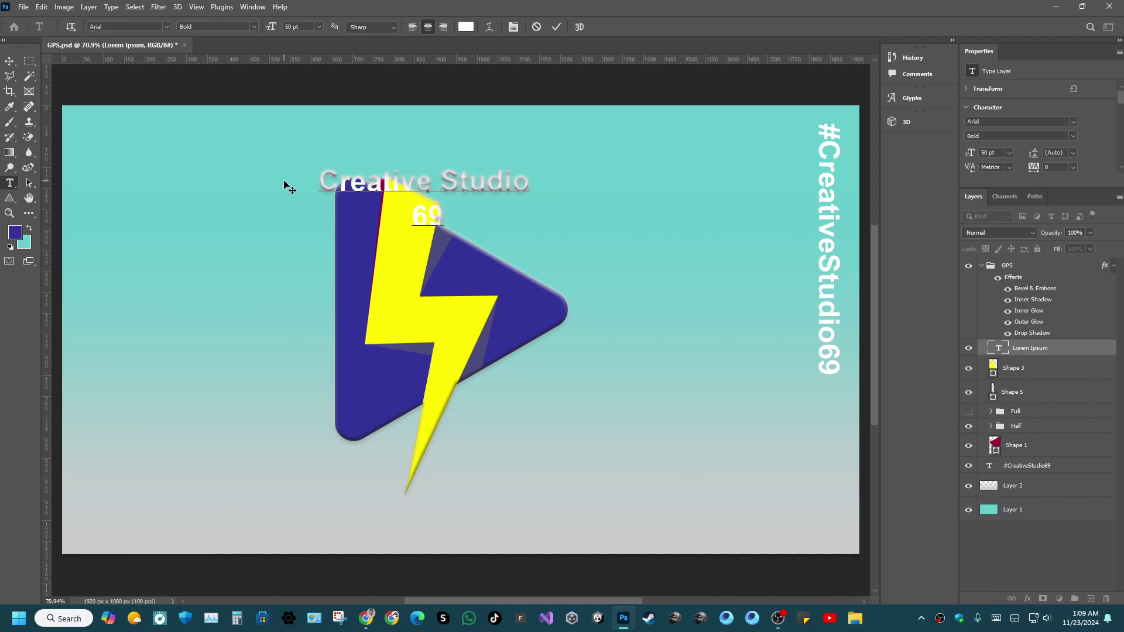
key("ctrl+a")
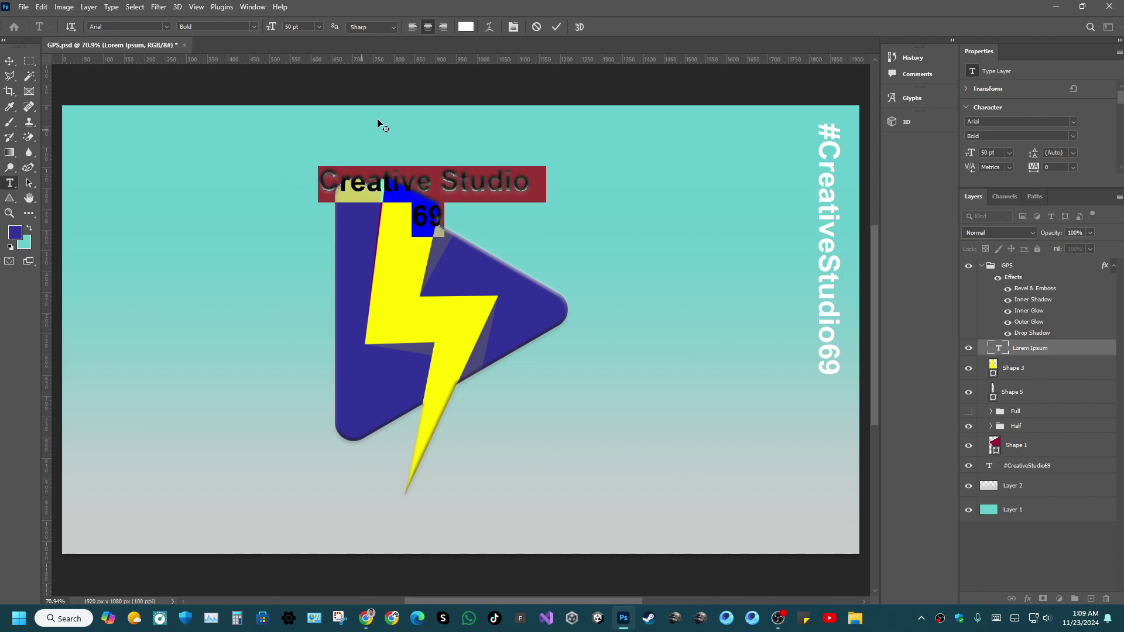
left_click(556, 27)
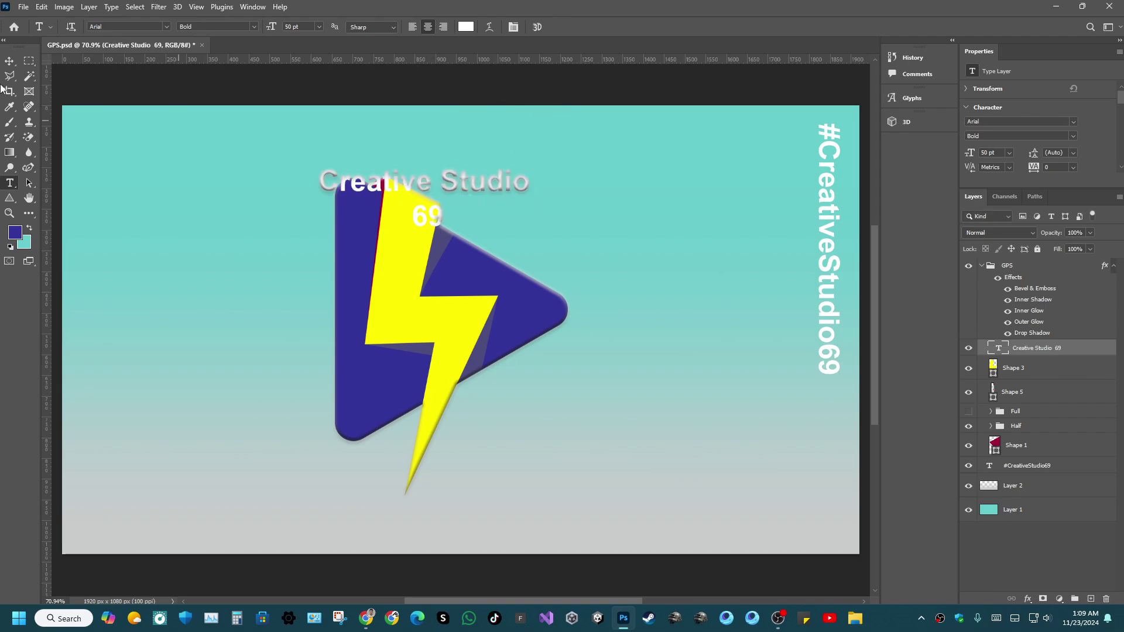
Move the two-line Creative Studio 69 text beneath the triangle logo and nudge it slightly to the right.
left_click(11, 61)
left_click_drag(438, 187, 428, 440)
scroll(427, 489, "down", 2)
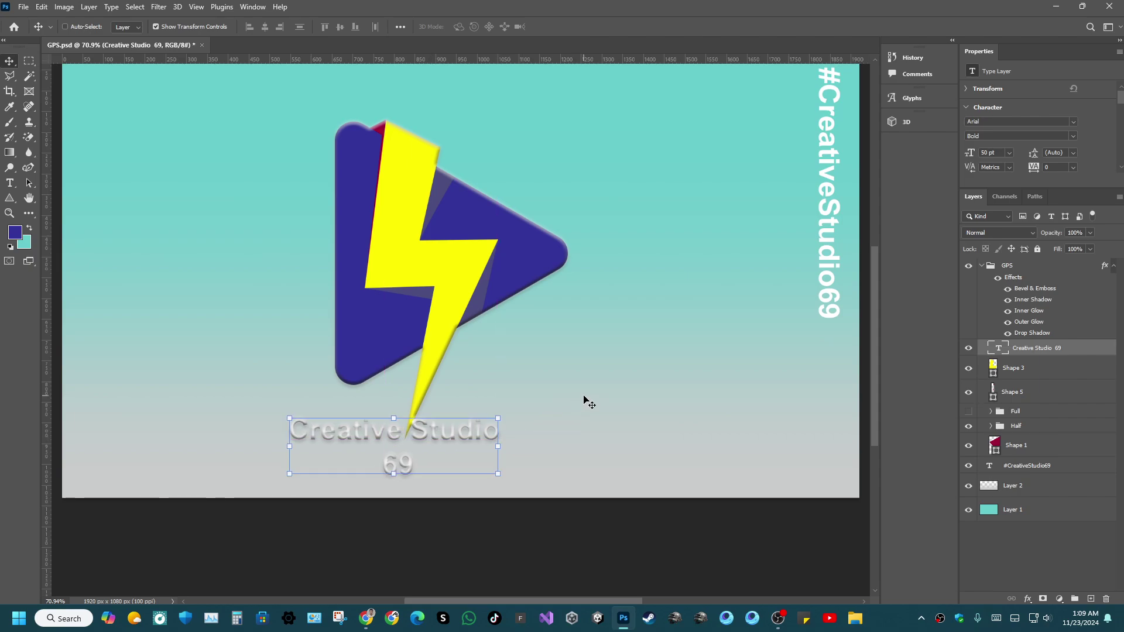
key("Right")
key("Right")
key("Right")
key("Right")
key("Right")
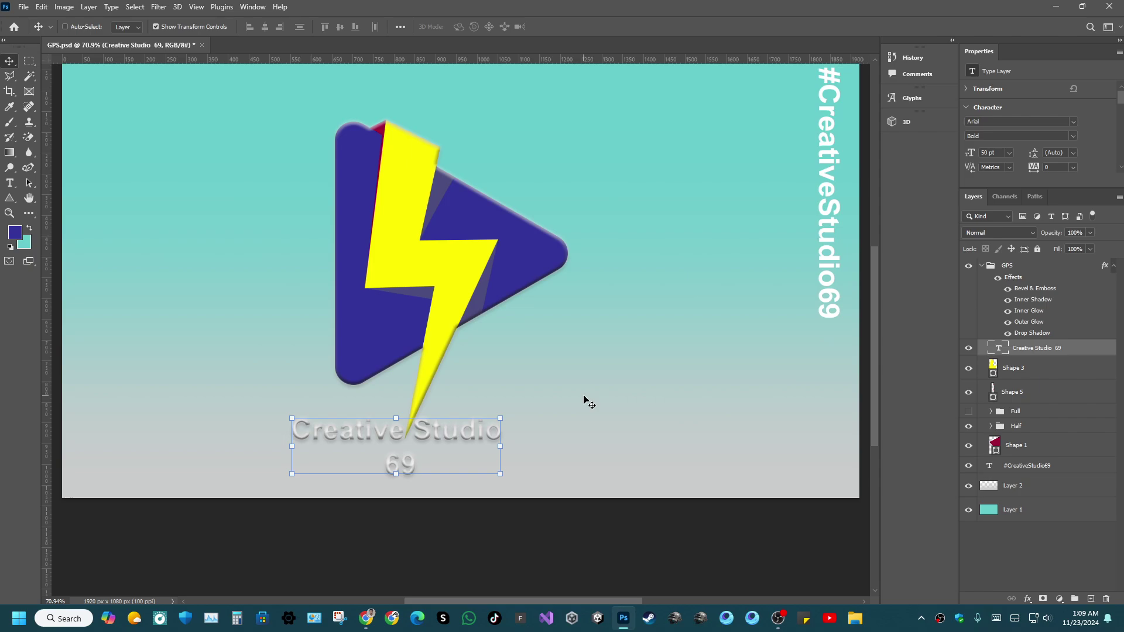
Move the Creative Studio 69 text to the right of the logo and from there to the canvas's upper-left corner.
left_click_drag(465, 439, 681, 136)
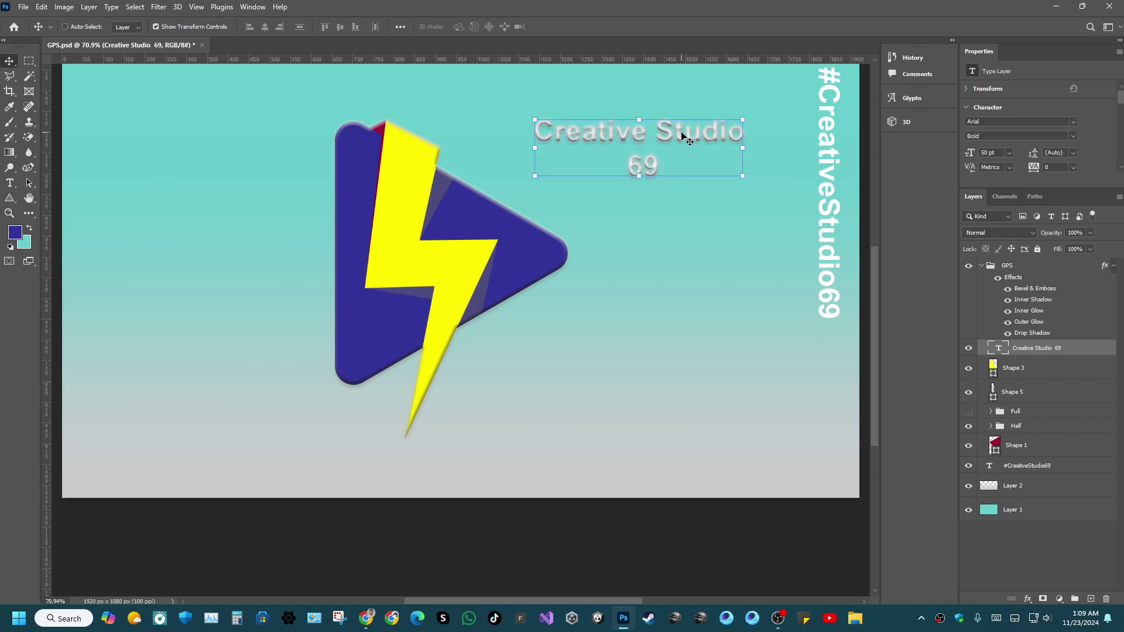
scroll(673, 277, "up", 1)
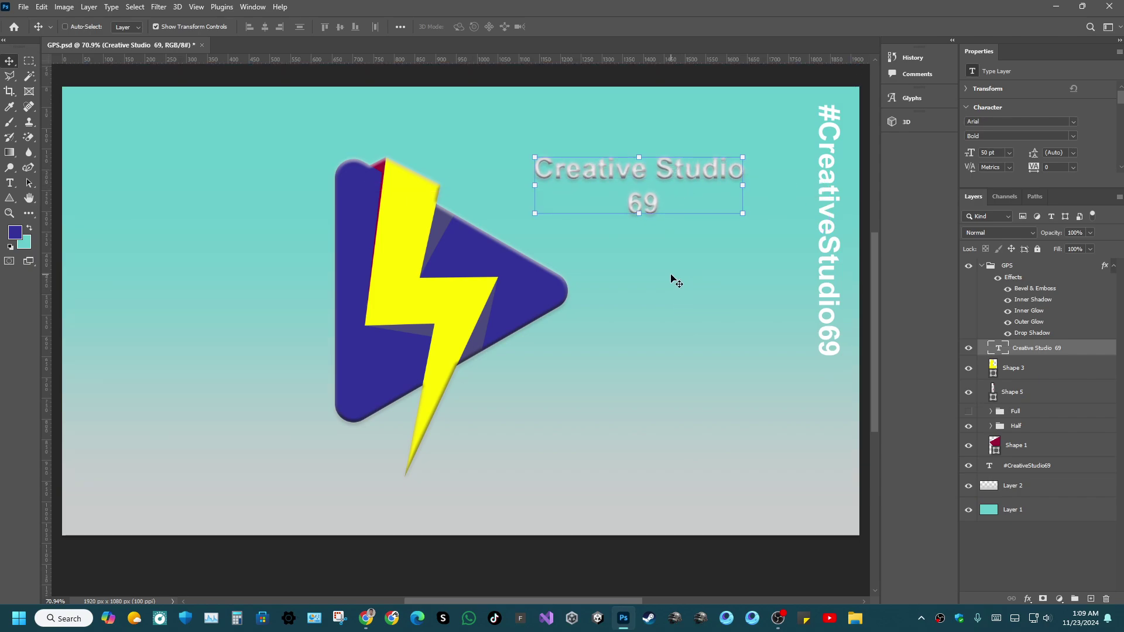
scroll(673, 277, "up", 1)
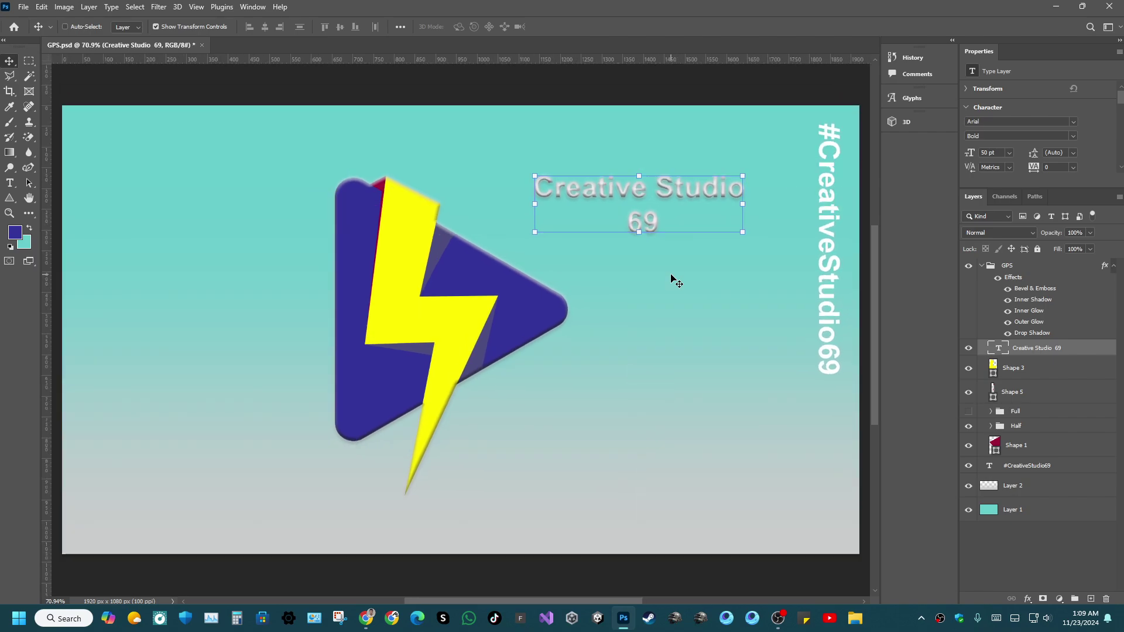
left_click_drag(682, 213, 223, 179)
Delete the two-line Creative Studio 69 text layer from the GPS group.
double_click(174, 160)
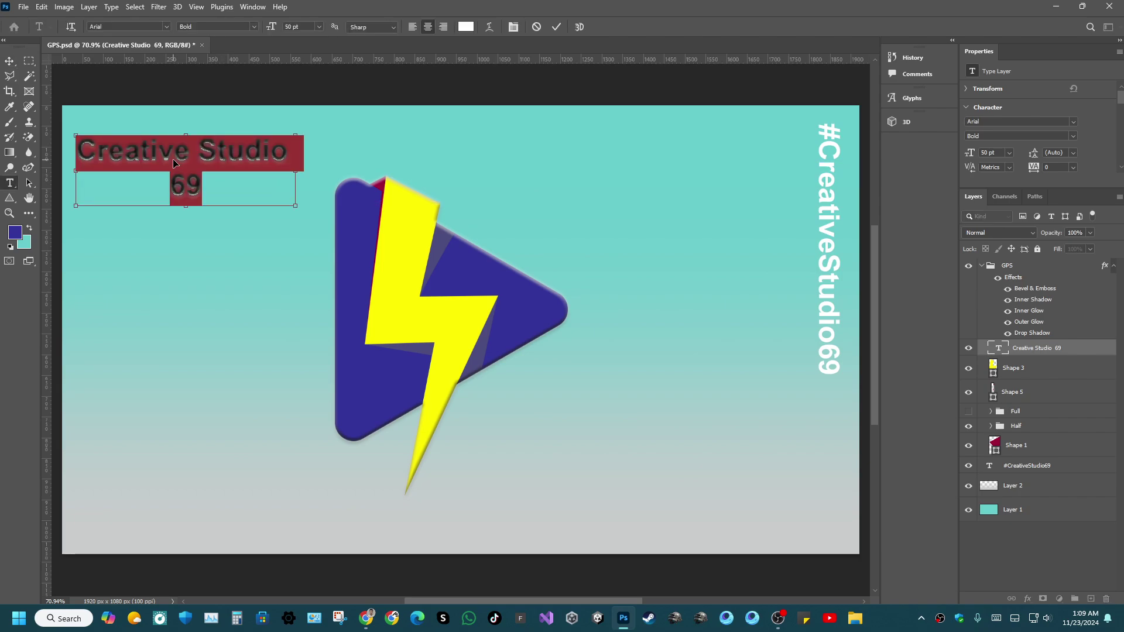
key("BackSpace")
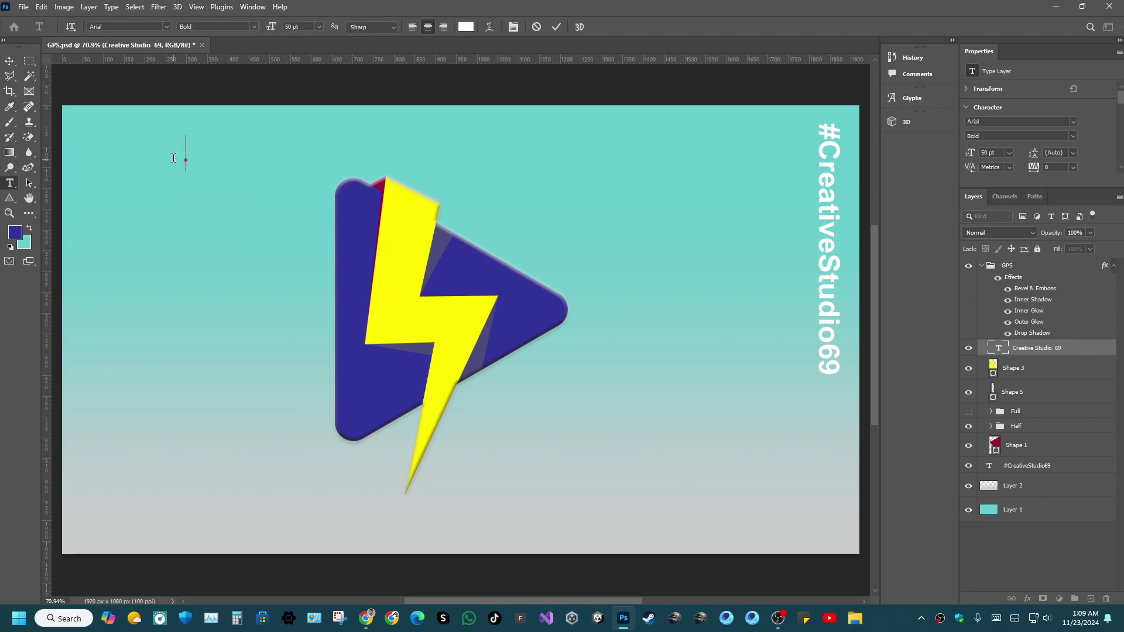
left_click(537, 27)
left_click_drag(1039, 350, 1106, 598)
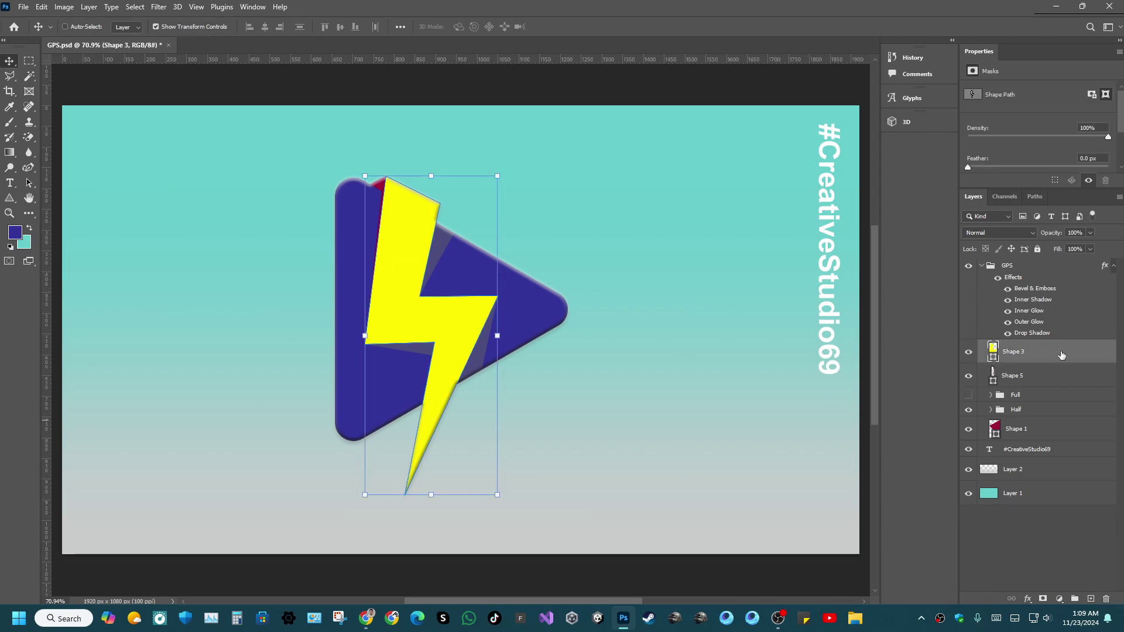
Save the document and collapse the GPS layer group together with its effects list.
left_click(983, 268)
left_click(984, 267)
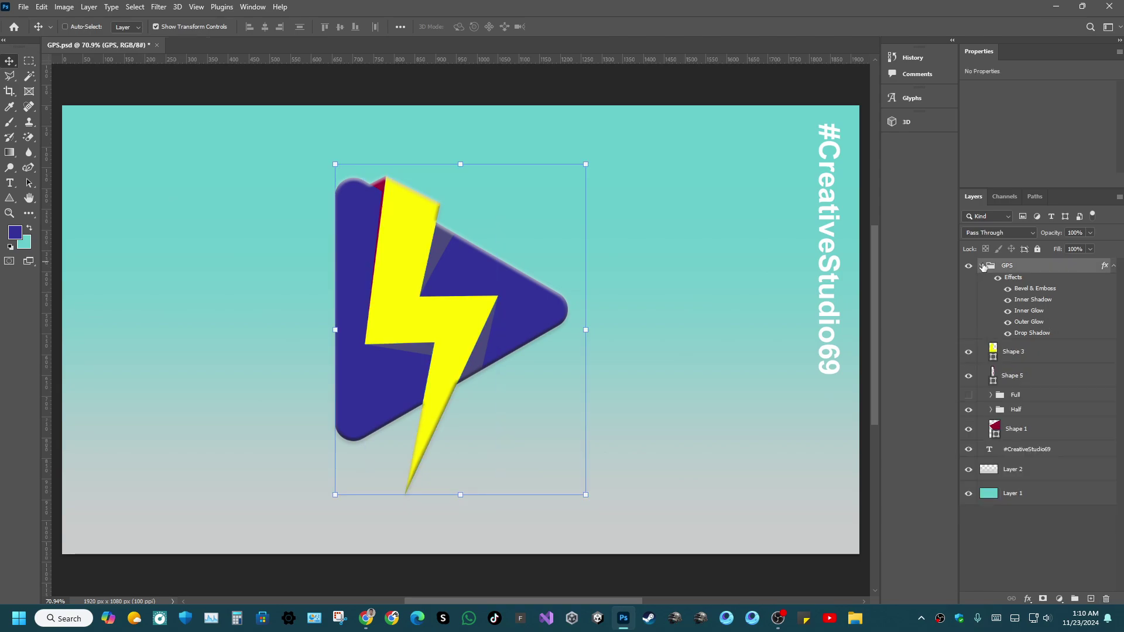
left_click(984, 266)
key("ctrl+s")
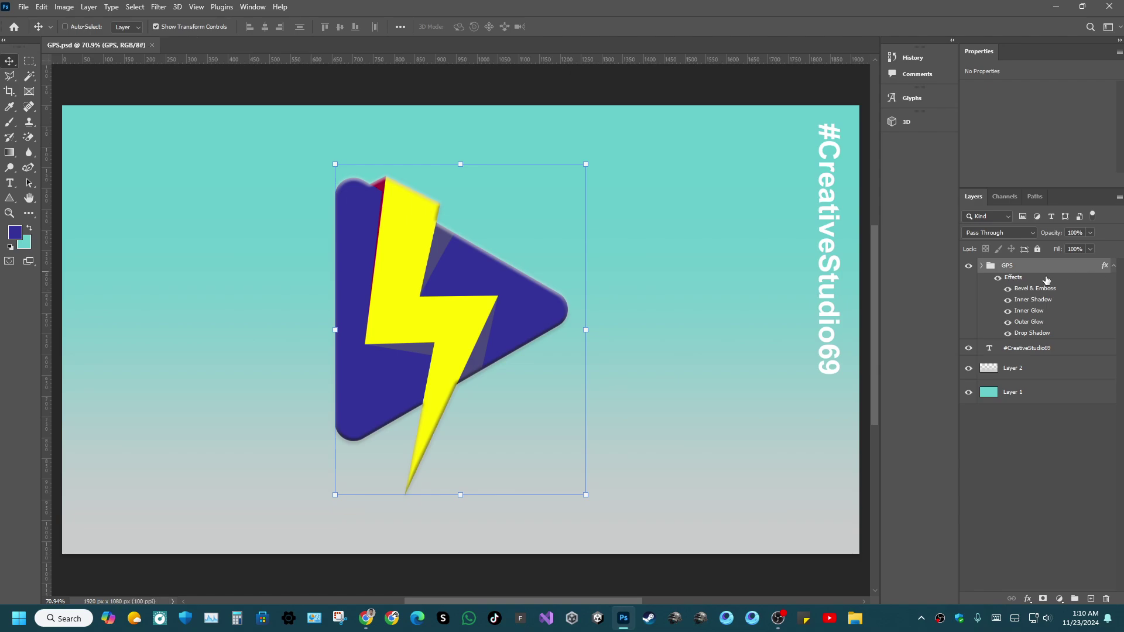
left_click(1113, 266)
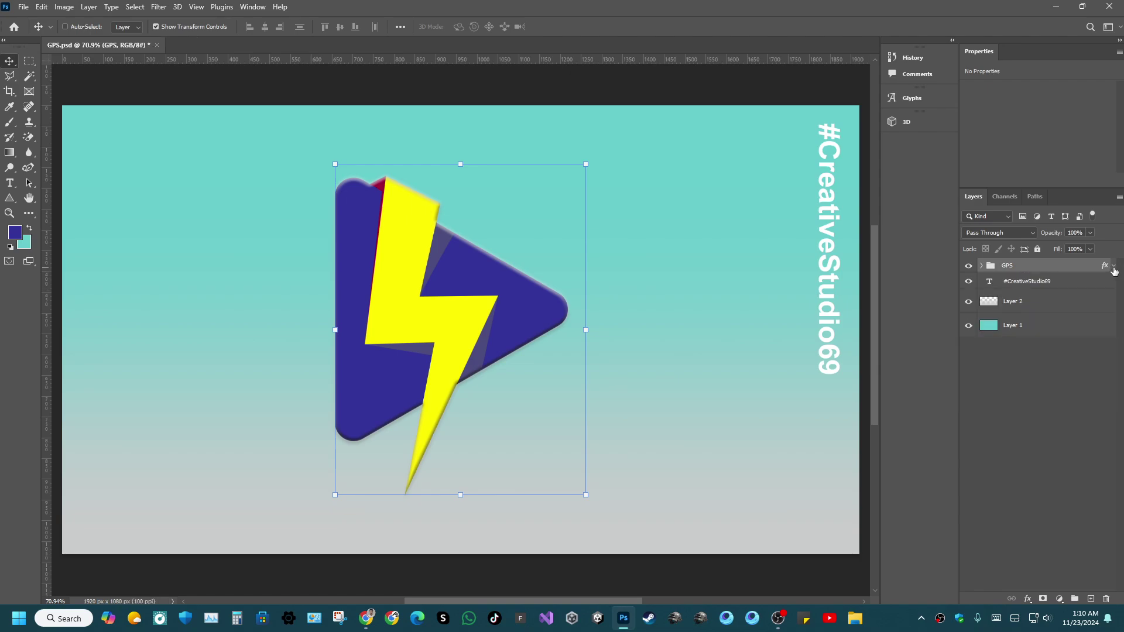
left_click(983, 268)
left_click(1023, 476)
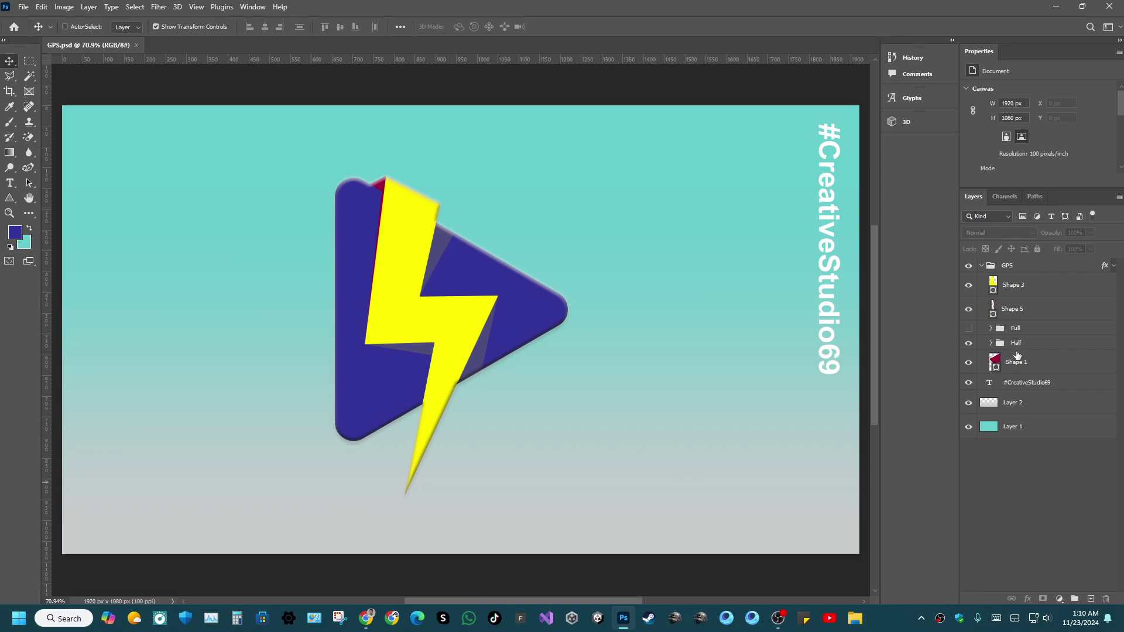
left_click(982, 266, "ctrl")
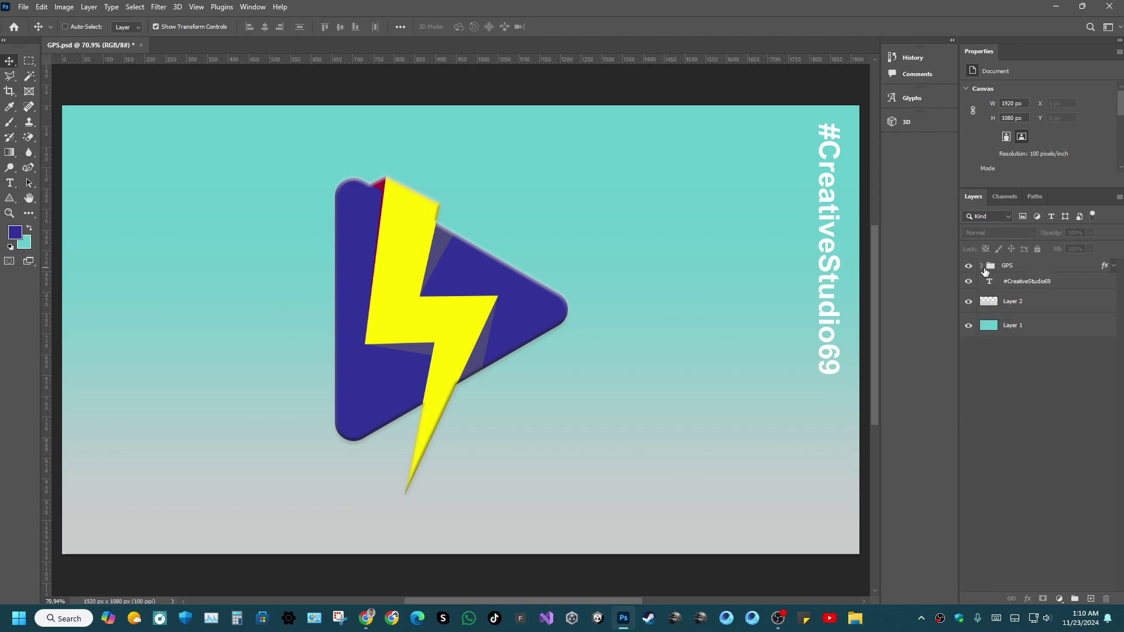
Duplicate the vertical #CreativeStudio69 text layer and move the copy beside the triangle's right tip.
left_click(1012, 284)
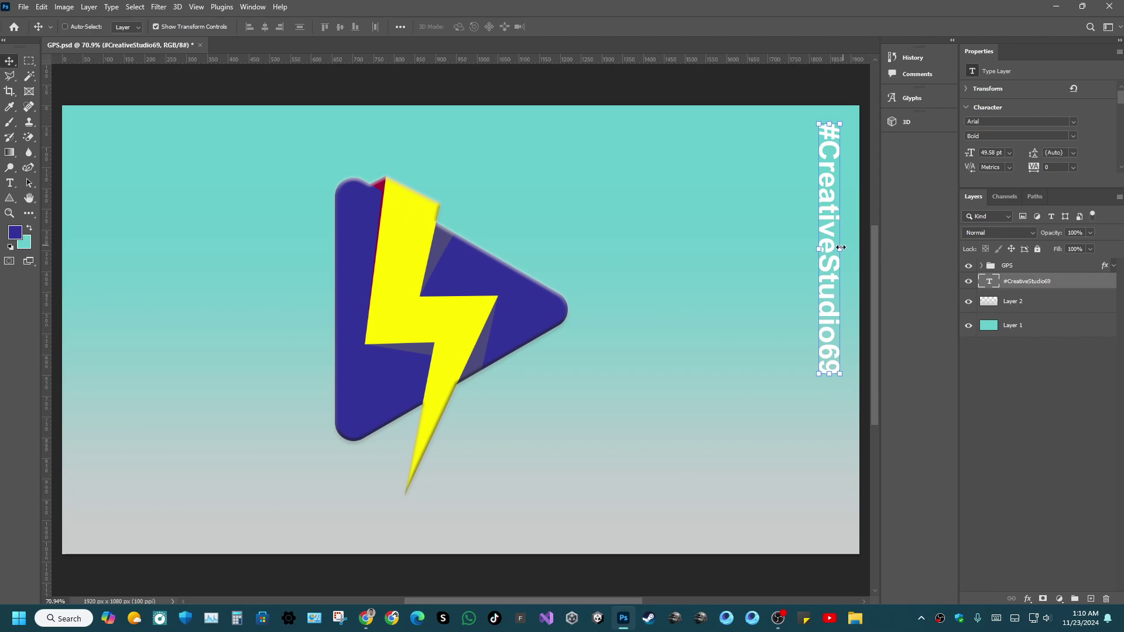
key("ctrl+j")
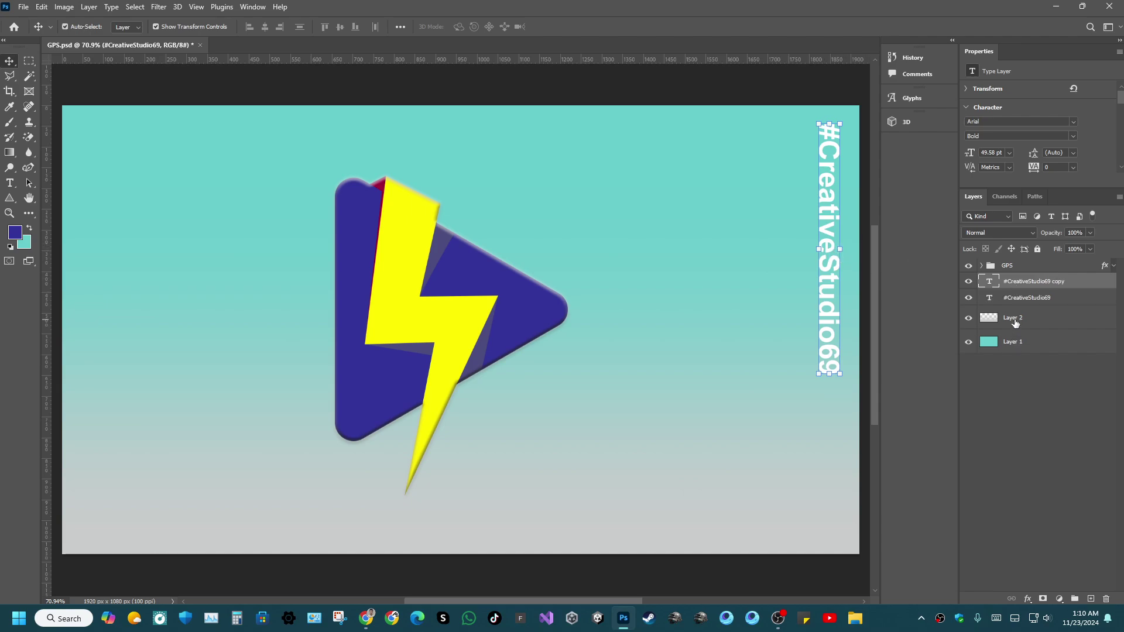
left_click_drag(831, 211, 579, 326)
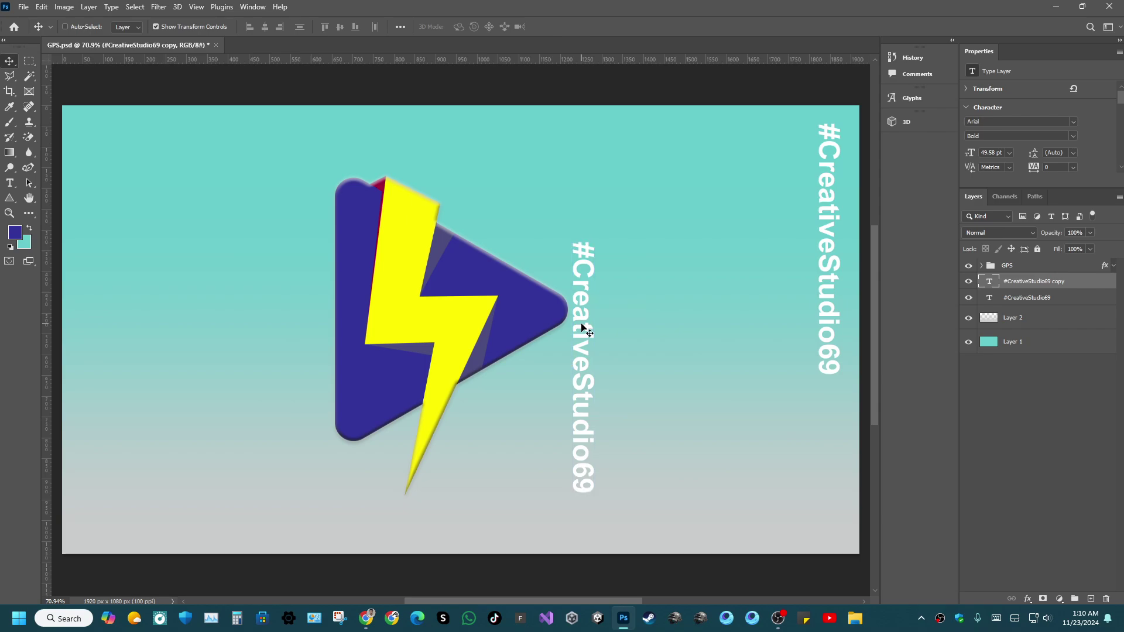
Rotate the text copy by -90 degrees and place it across the lightning bolt's lower tip, at about X 870 px, Y 913.5 px.
key("ctrl+t")
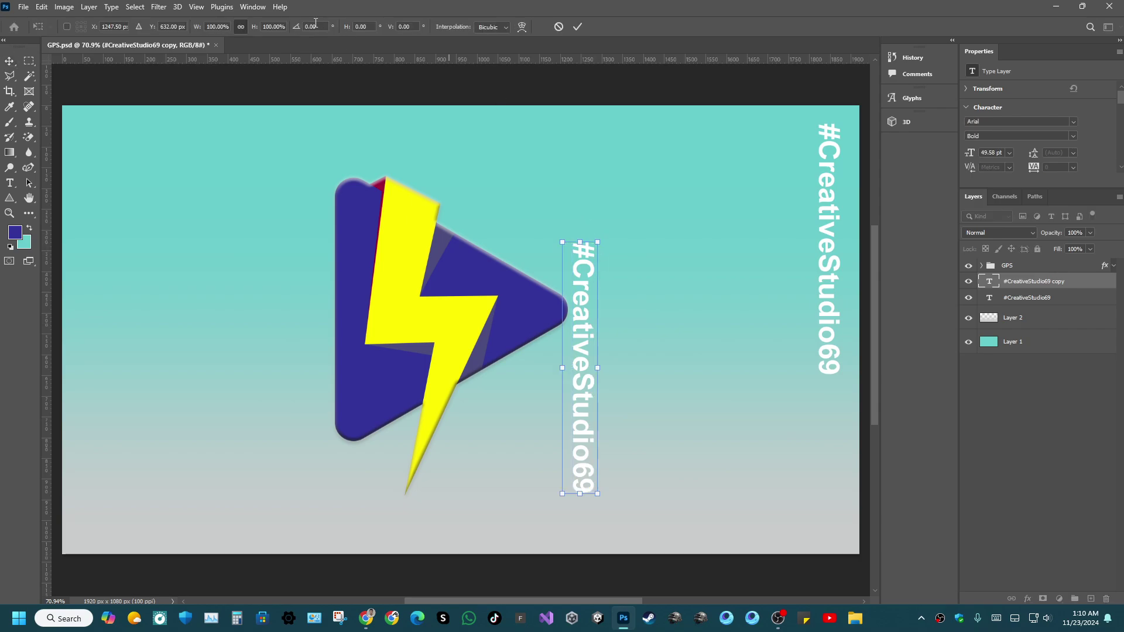
left_click(319, 25)
type("-90")
key("Return")
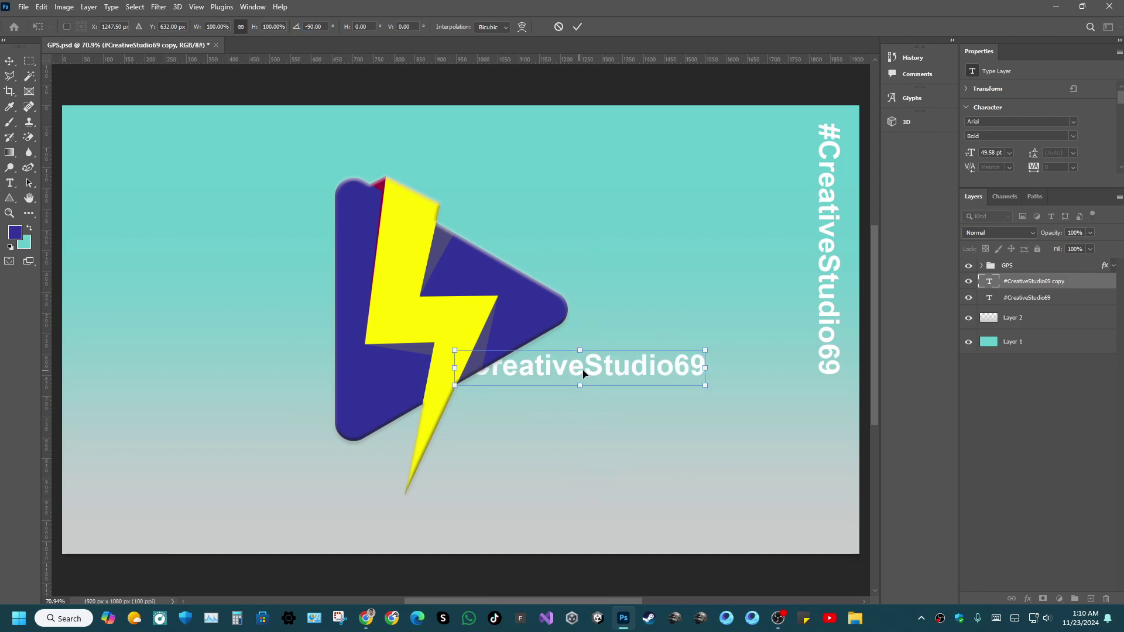
left_click_drag(584, 373, 429, 487)
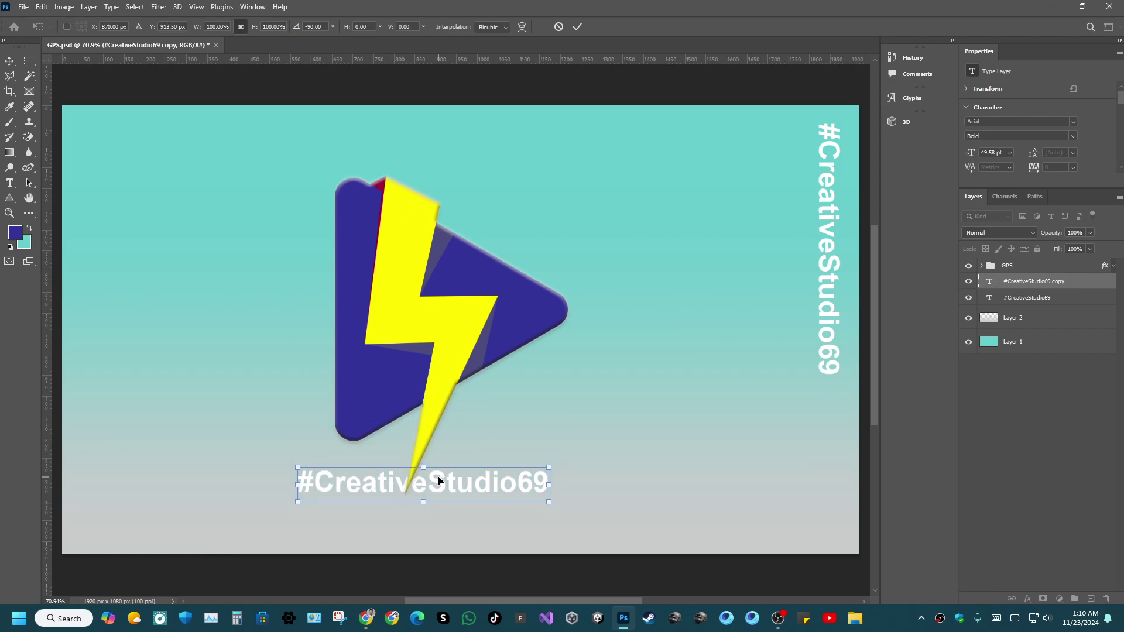
Apply the transform and delete the leading # from the horizontal text copy.
double_click(440, 481)
double_click(439, 482)
left_click(432, 481)
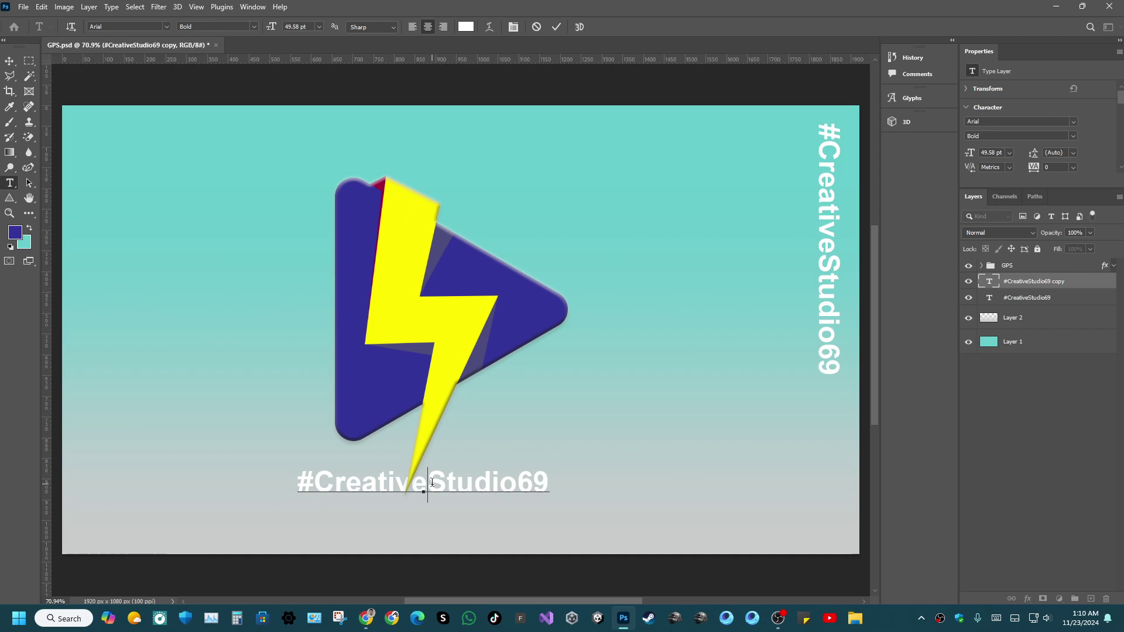
left_click(313, 487)
key("BackSpace")
key("BackSpace")
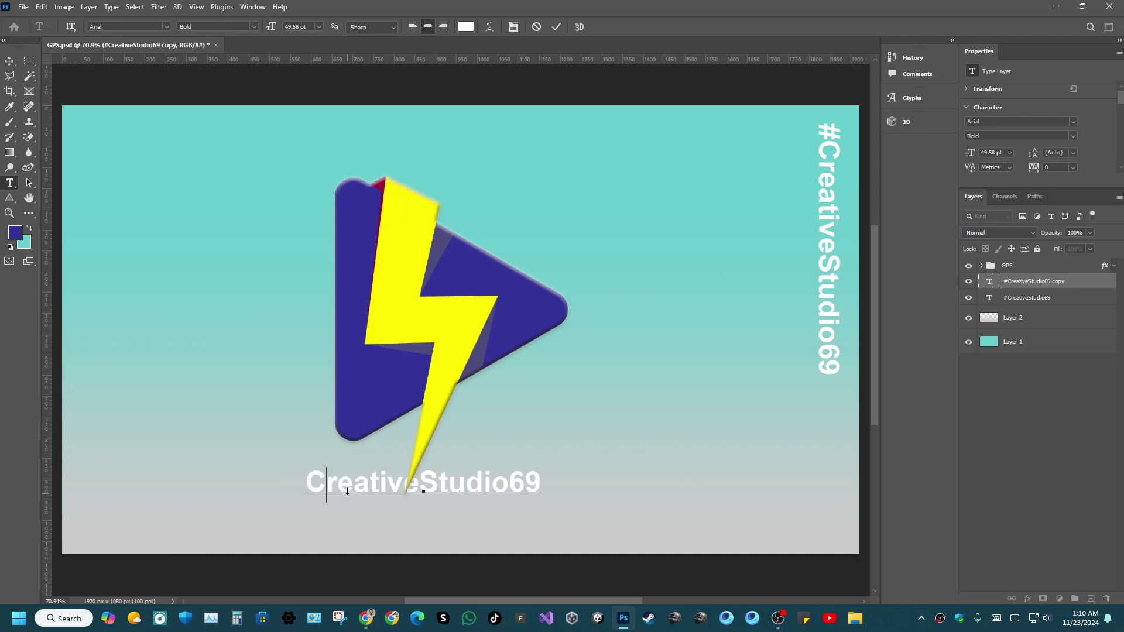
Insert a space between Creative and Studio69 in the horizontal caption beneath the logo.
key("Right")
key("Right")
key("Right")
key("Right")
key("Right")
key("Right")
key("Right")
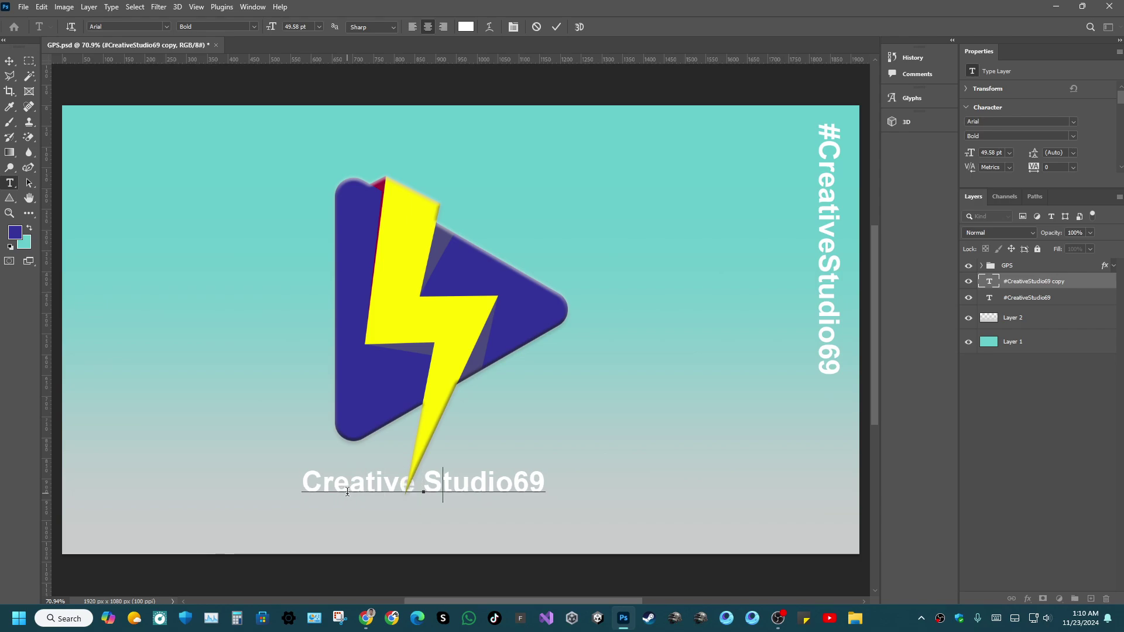
Delete the trailing 69 so the horizontal caption reads Creative Studio, and commit the text edit.
key("Right")
key("Right")
key("Right")
key("Return")
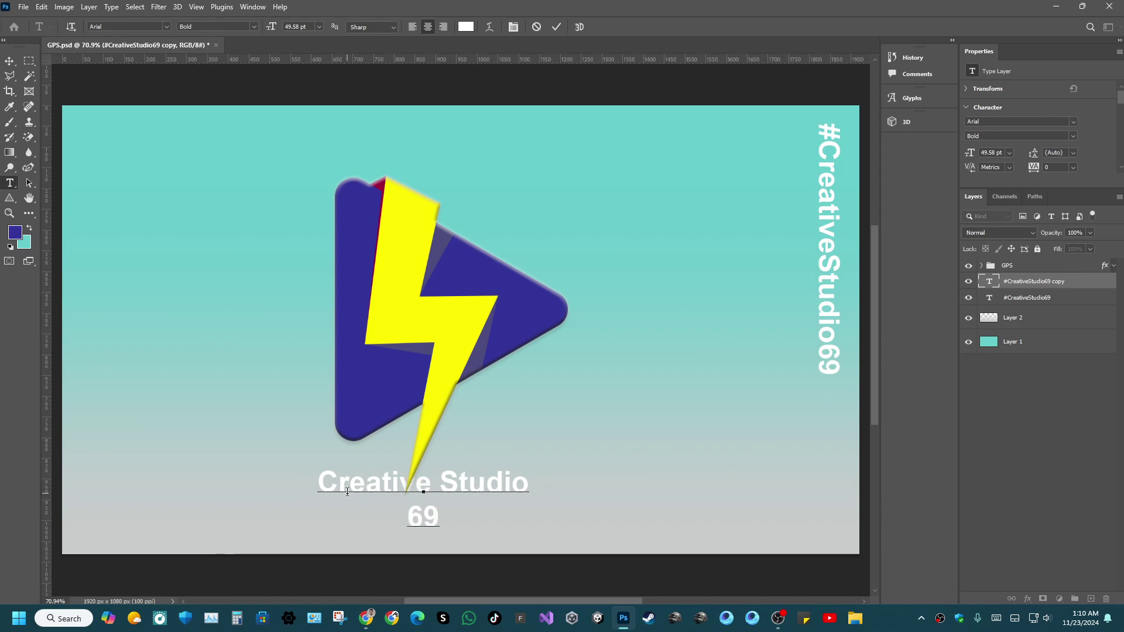
key("BackSpace")
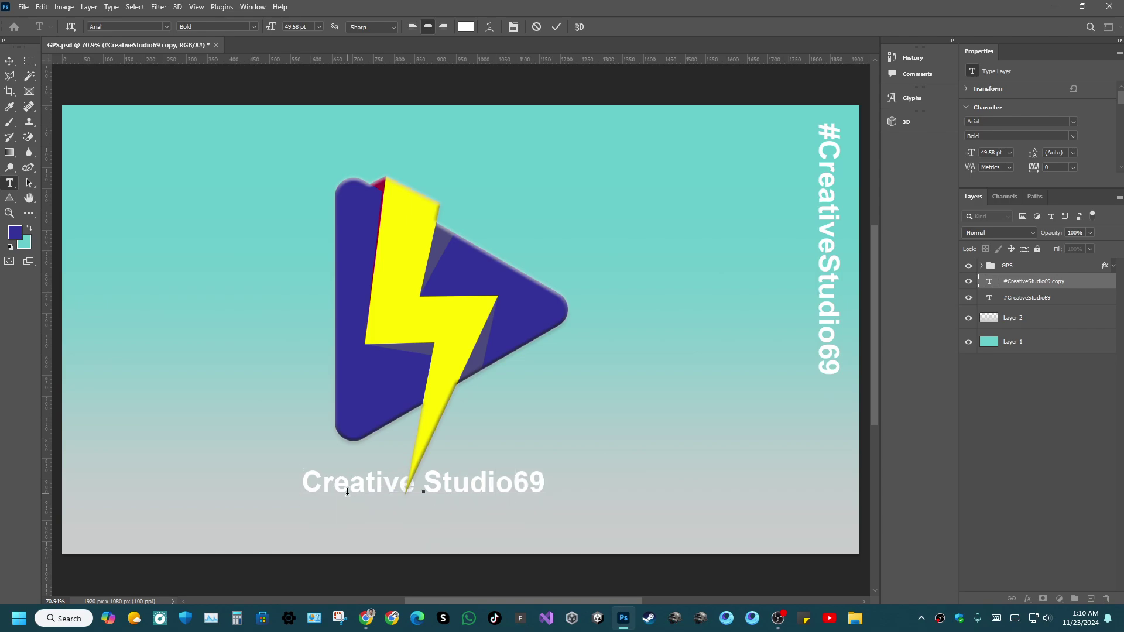
key("shift+Right")
key("shift+Right")
key("BackSpace")
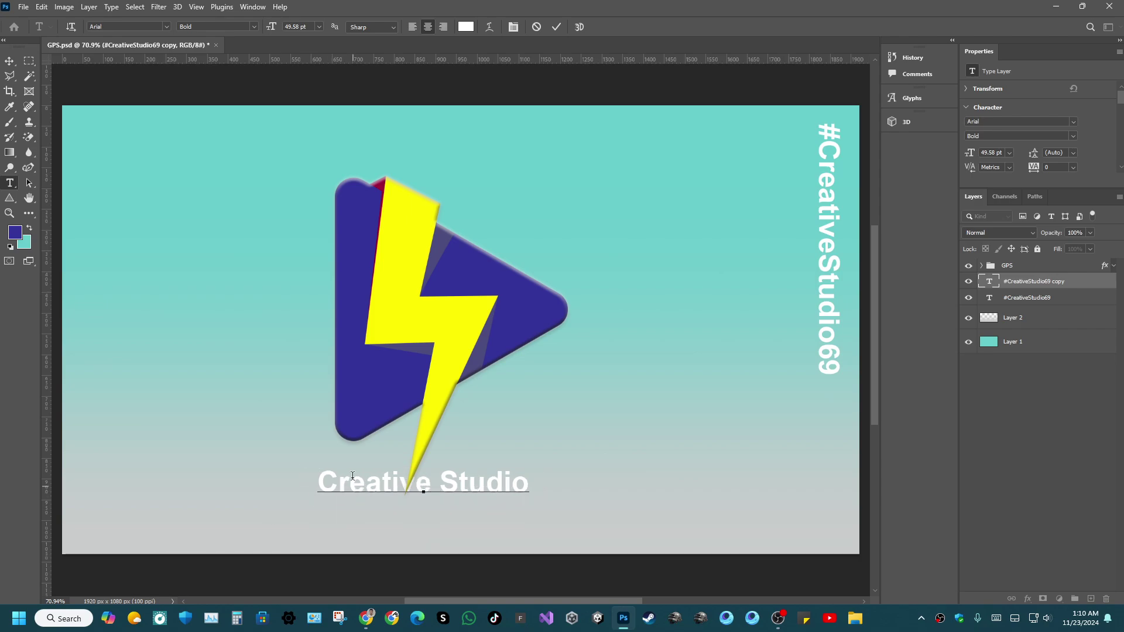
left_click(556, 27)
Move the Creative Studio caption just below the lightning bolt's lower tip, at about X 890 px, Y 972.5 px.
key("v")
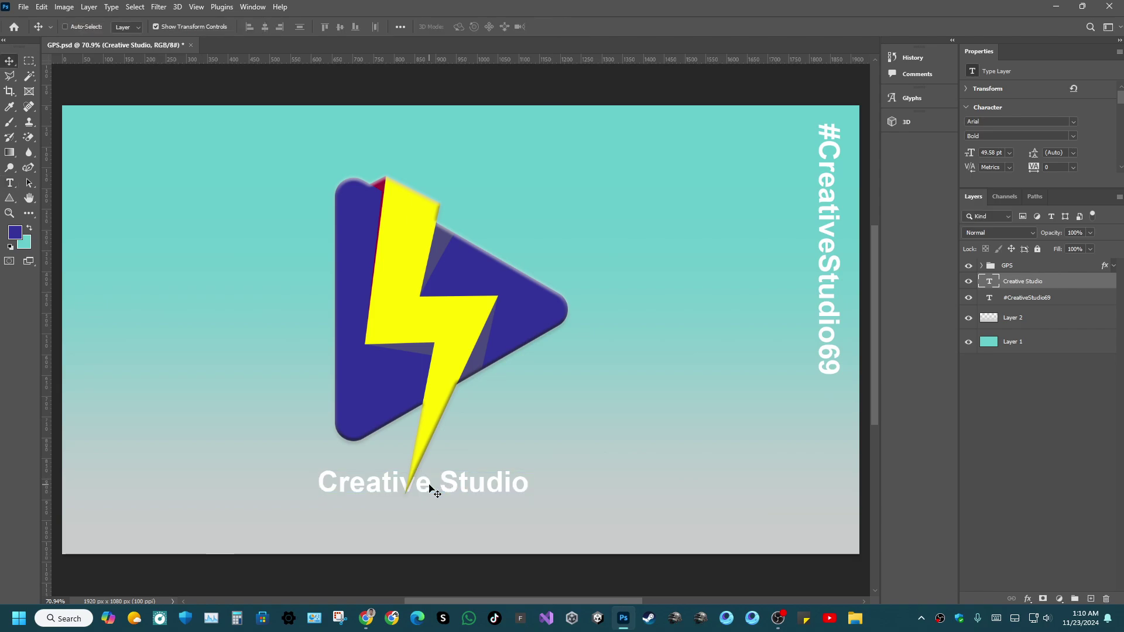
left_click_drag(434, 491, 436, 517)
key("ctrl+t")
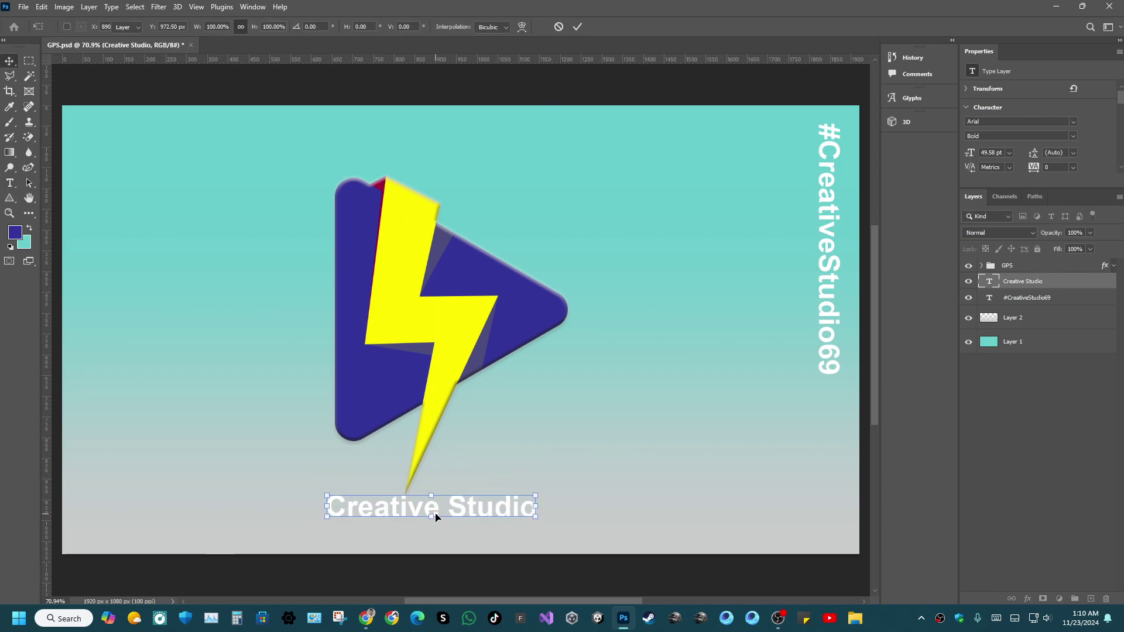
key("Return")
Browse through the available fonts on the selected Creative Studio text and set it to Comic Sans MS Bold.
double_click(484, 508)
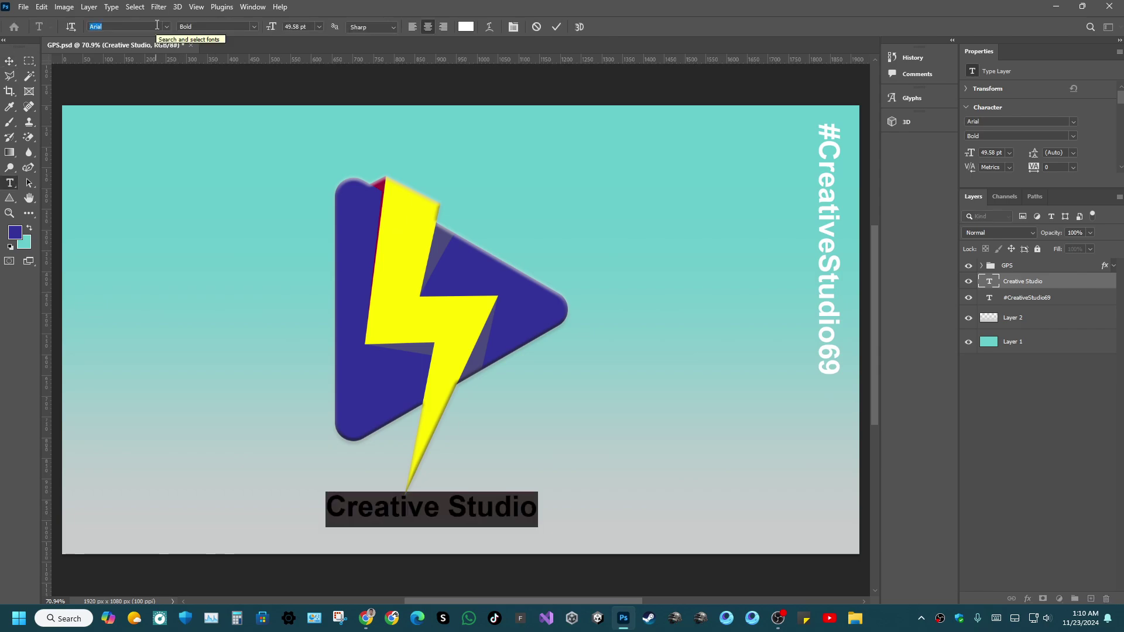
scroll(157, 25, "down", 5)
scroll(157, 24, "down", 4)
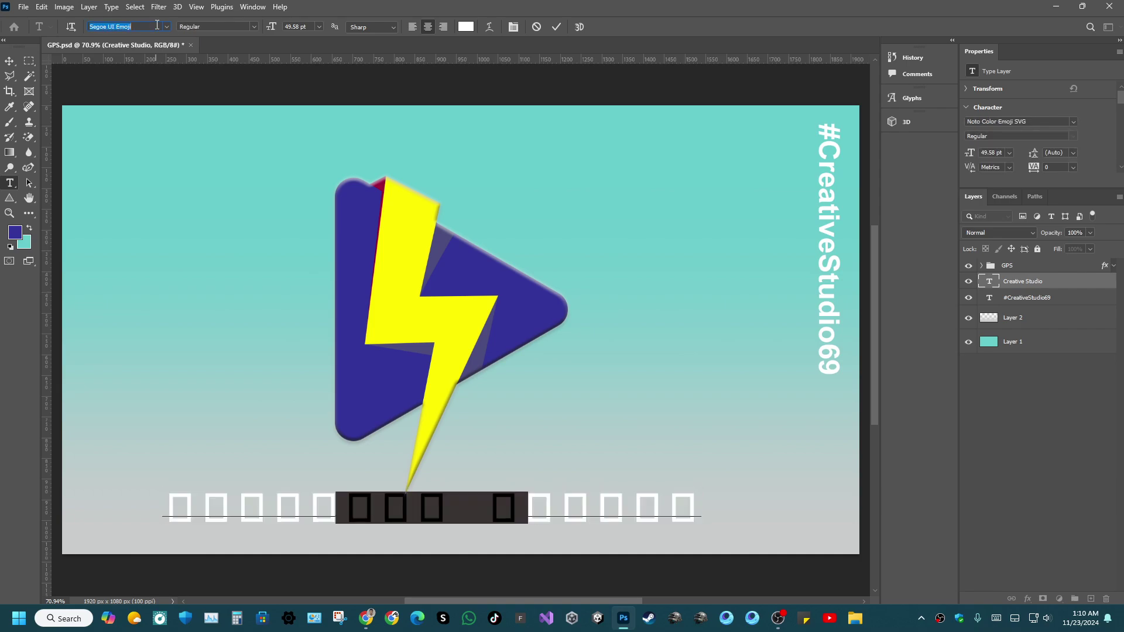
scroll(157, 25, "down", 4)
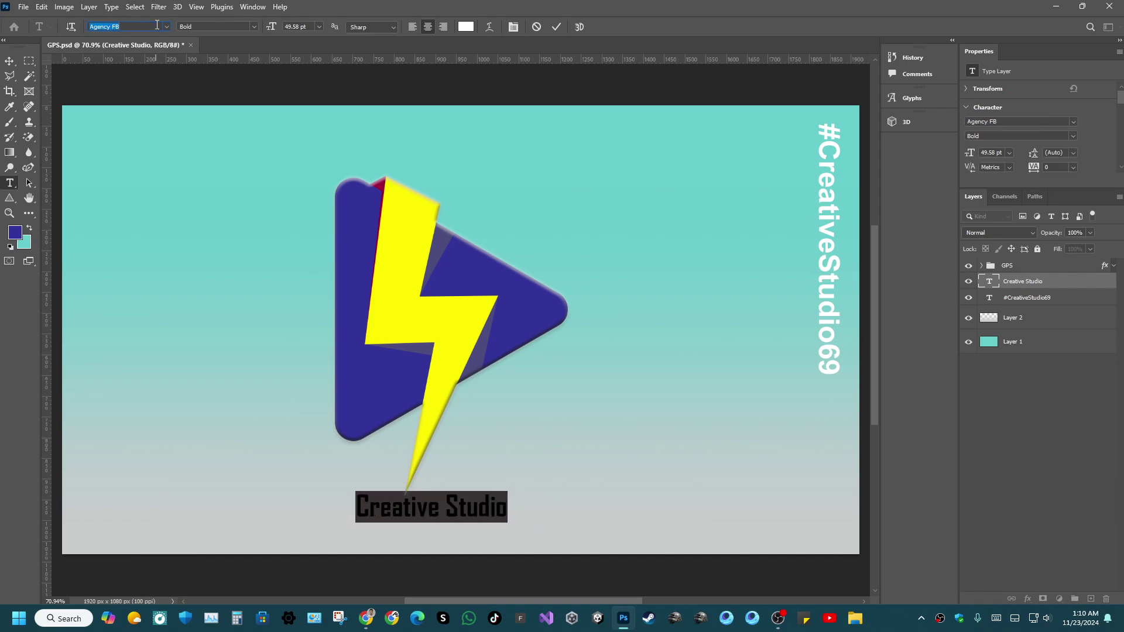
scroll(157, 25, "down", 4)
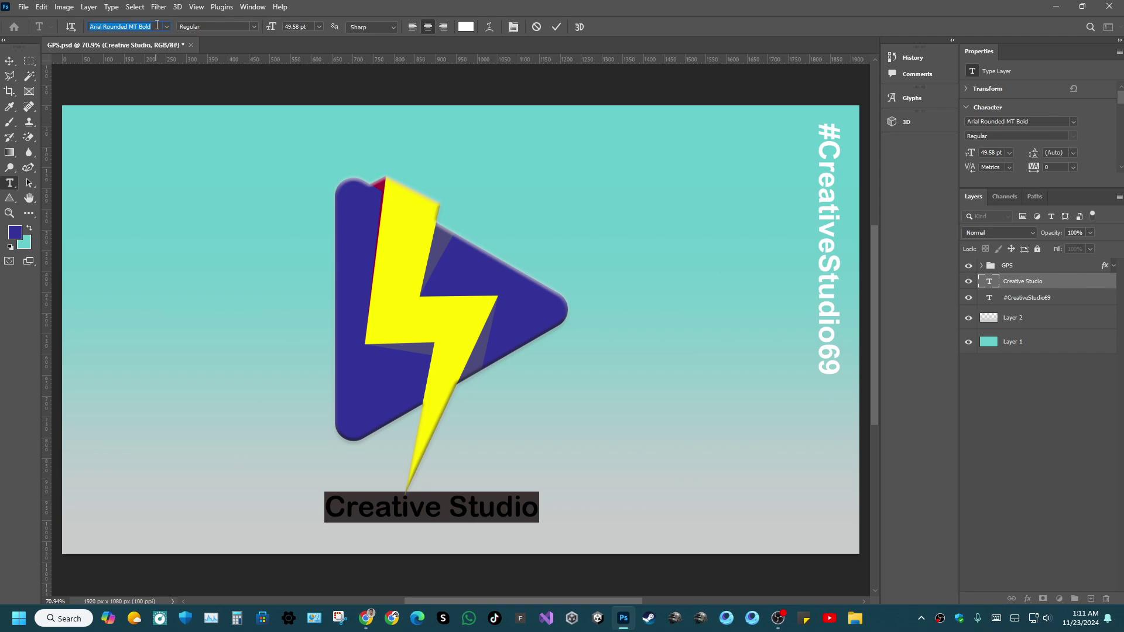
scroll(157, 25, "down", 2)
scroll(157, 24, "down", 3)
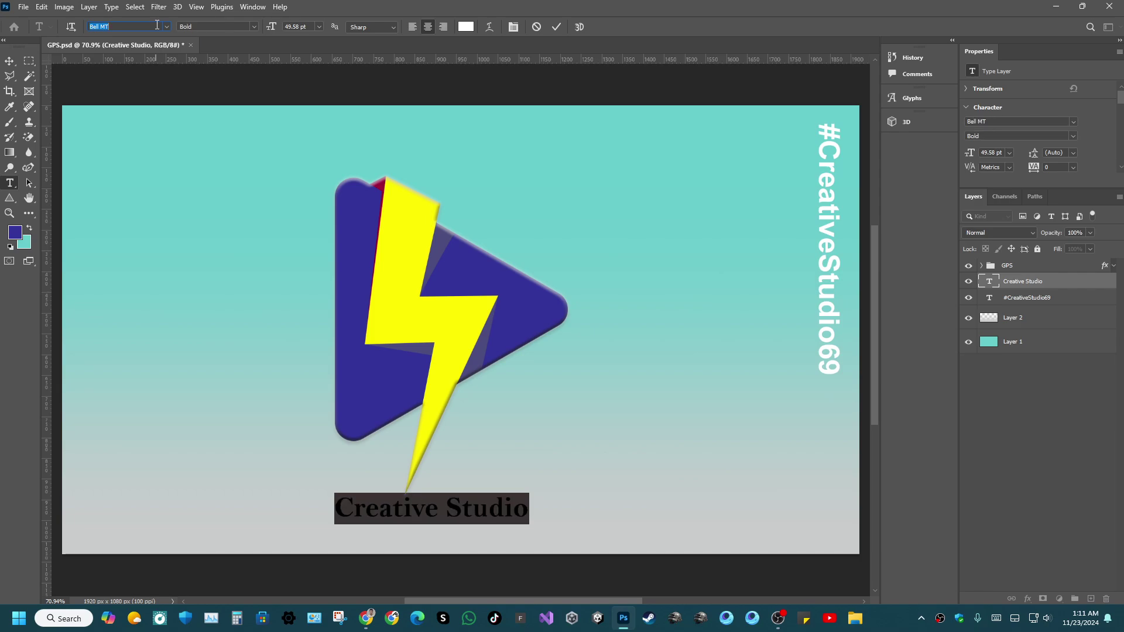
scroll(156, 24, "down", 2)
scroll(157, 25, "down", 2)
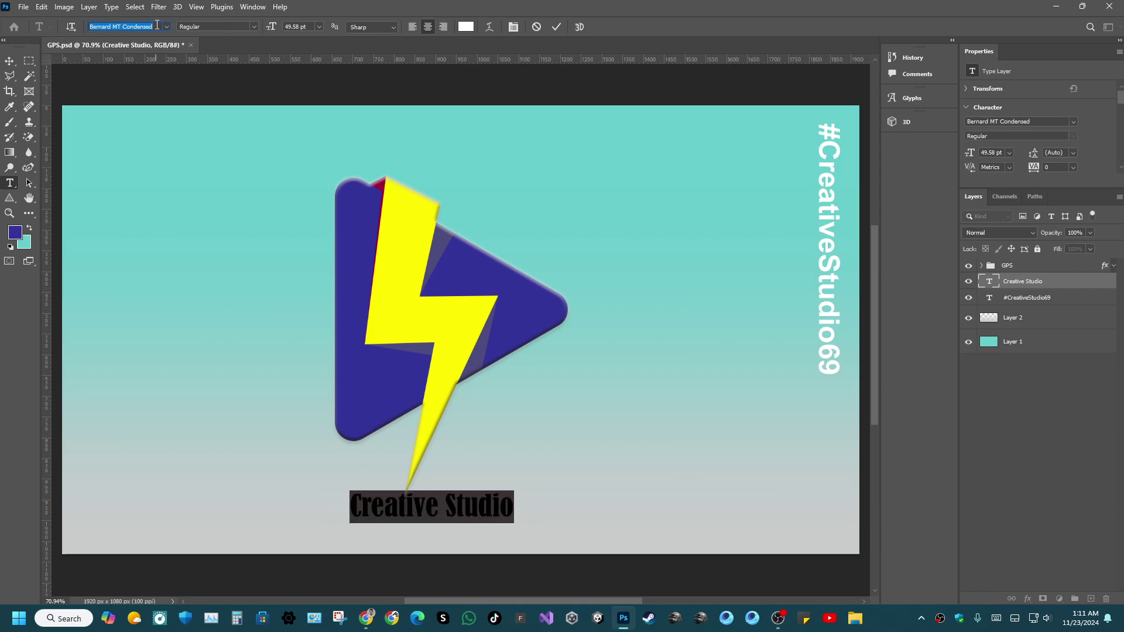
key("Down")
key("Down")
key("Down")
key("Down")
key("Down")
key("Down")
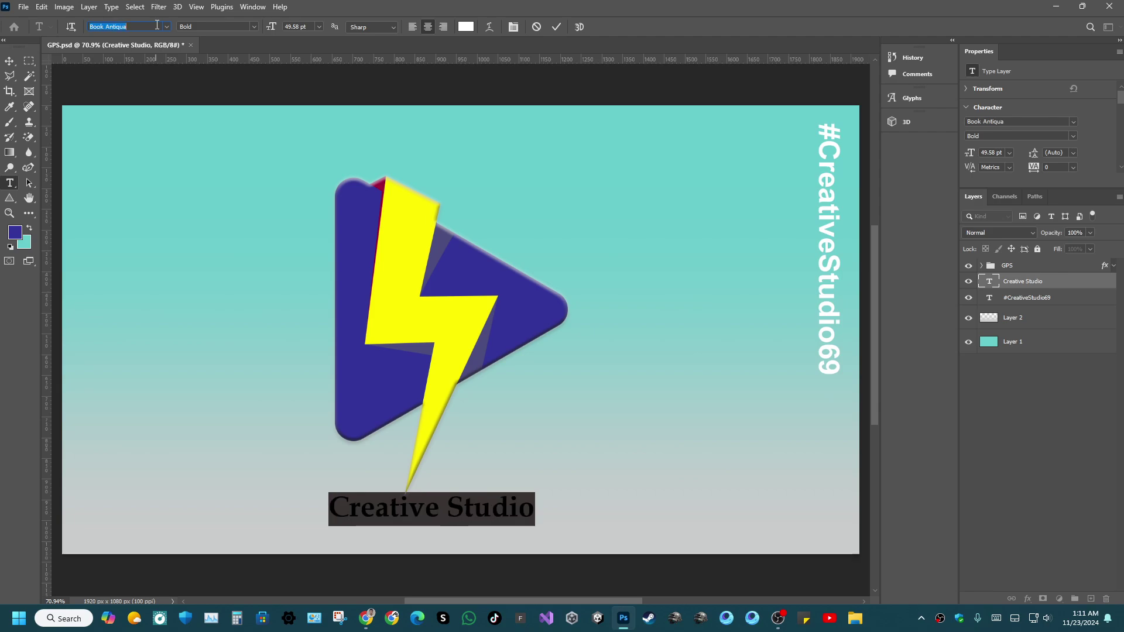
key("Down")
key("Down")
key("Down")
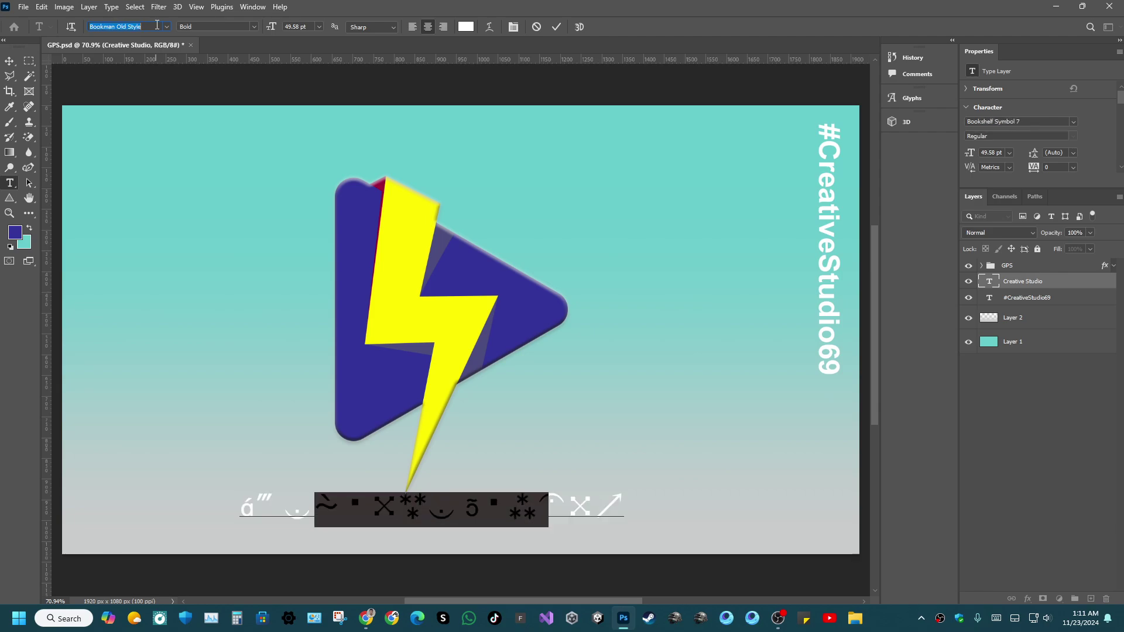
key("Down")
key("Down")
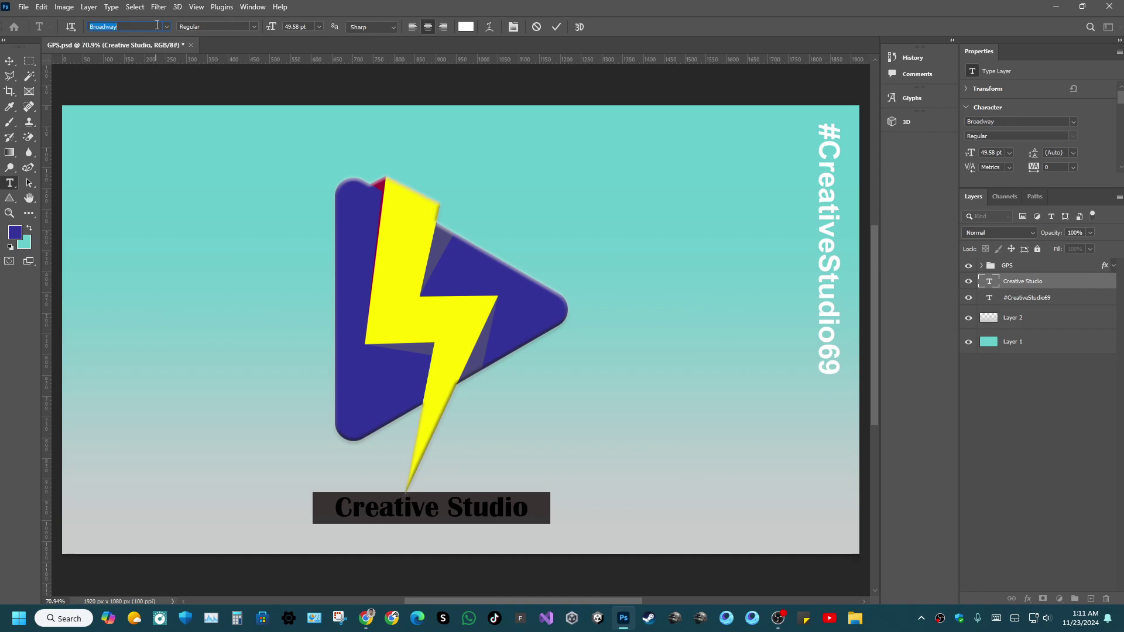
key("Down")
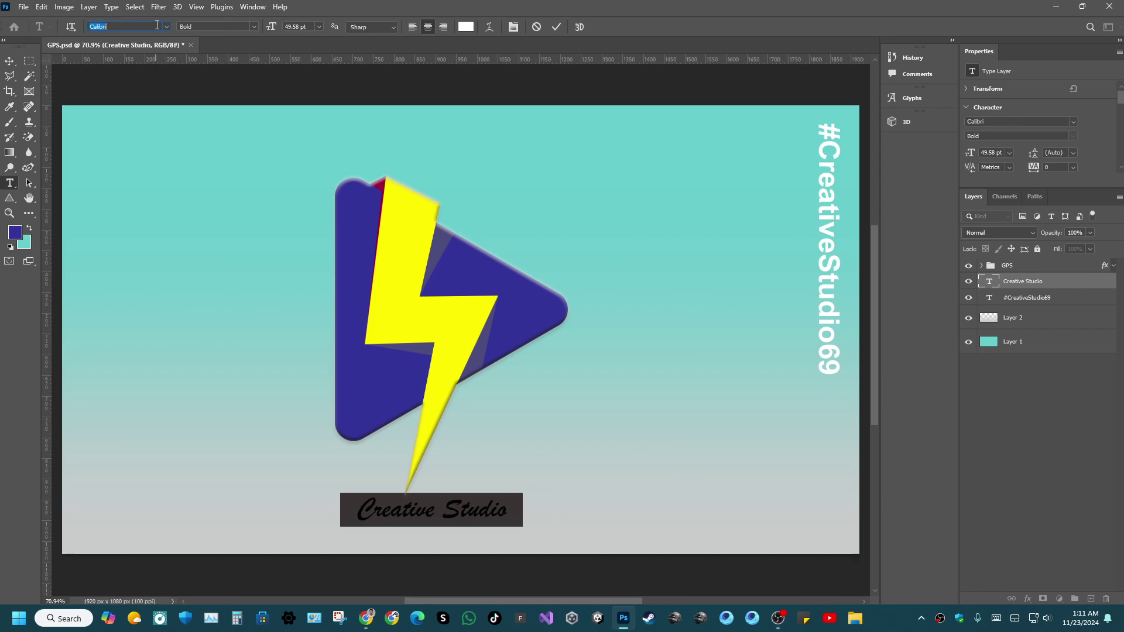
key("Down")
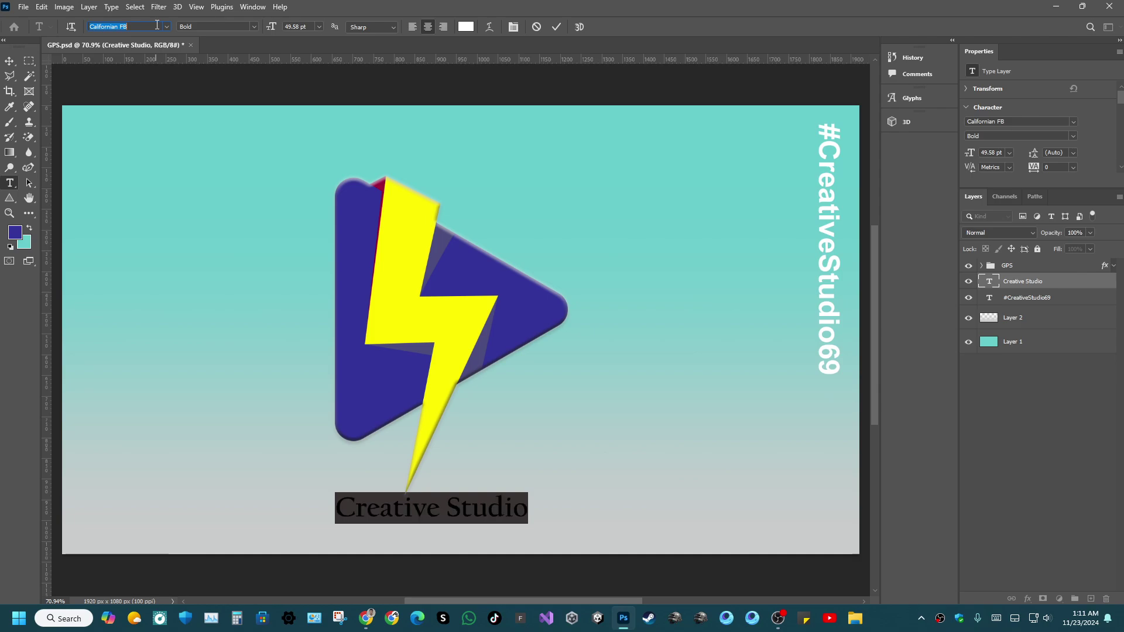
key("Down")
key("Down")
key("Down")
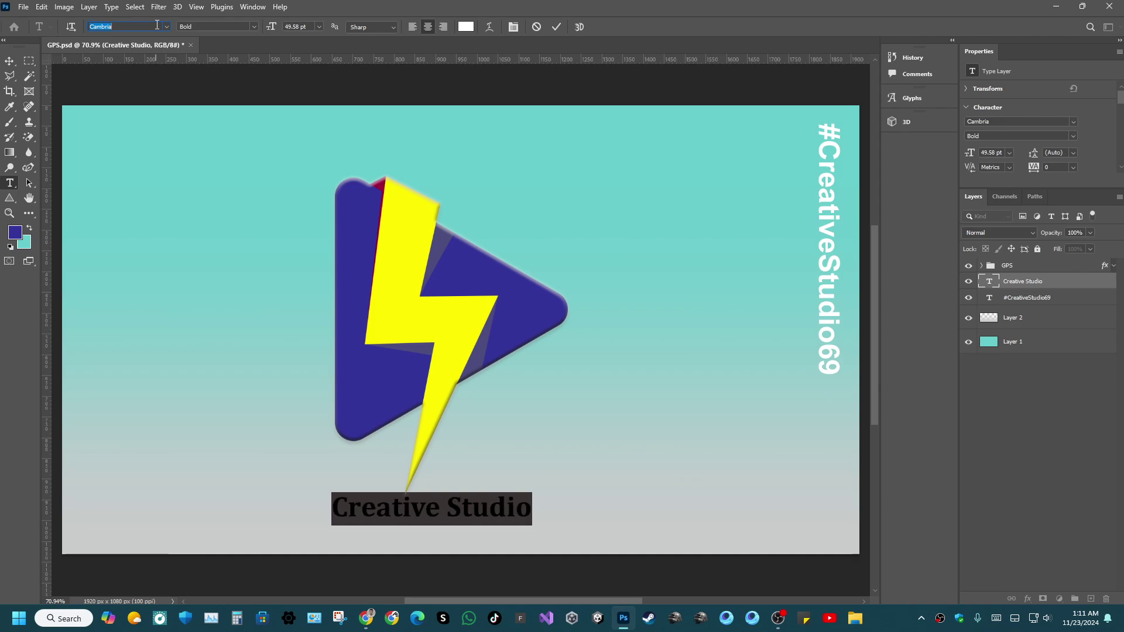
key("Down")
key("Down")
key("Down")
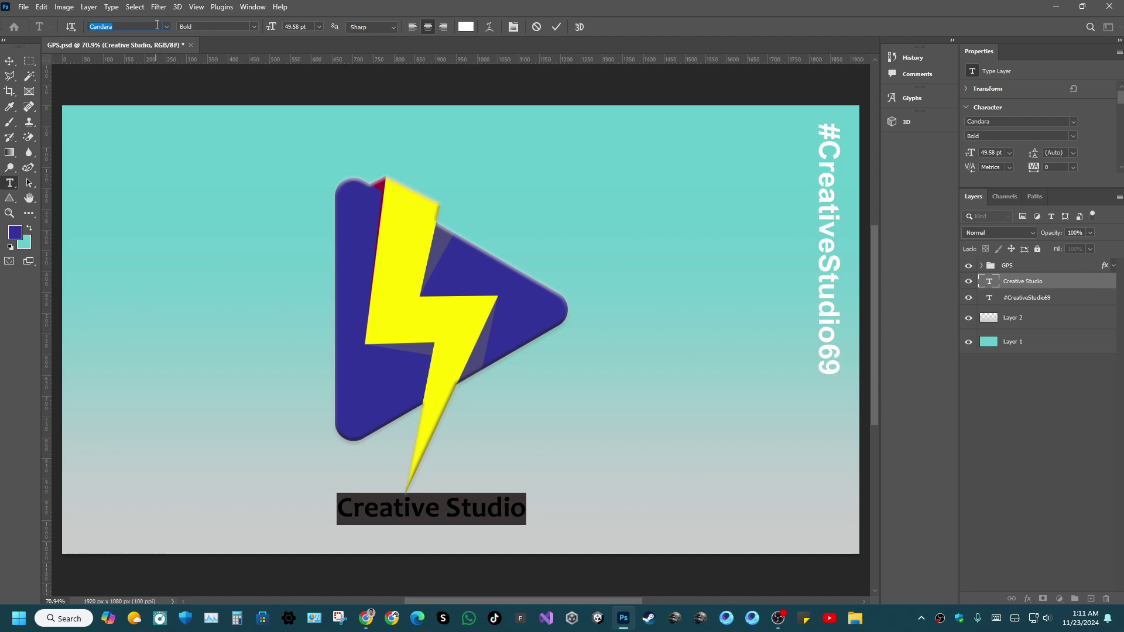
key("Down")
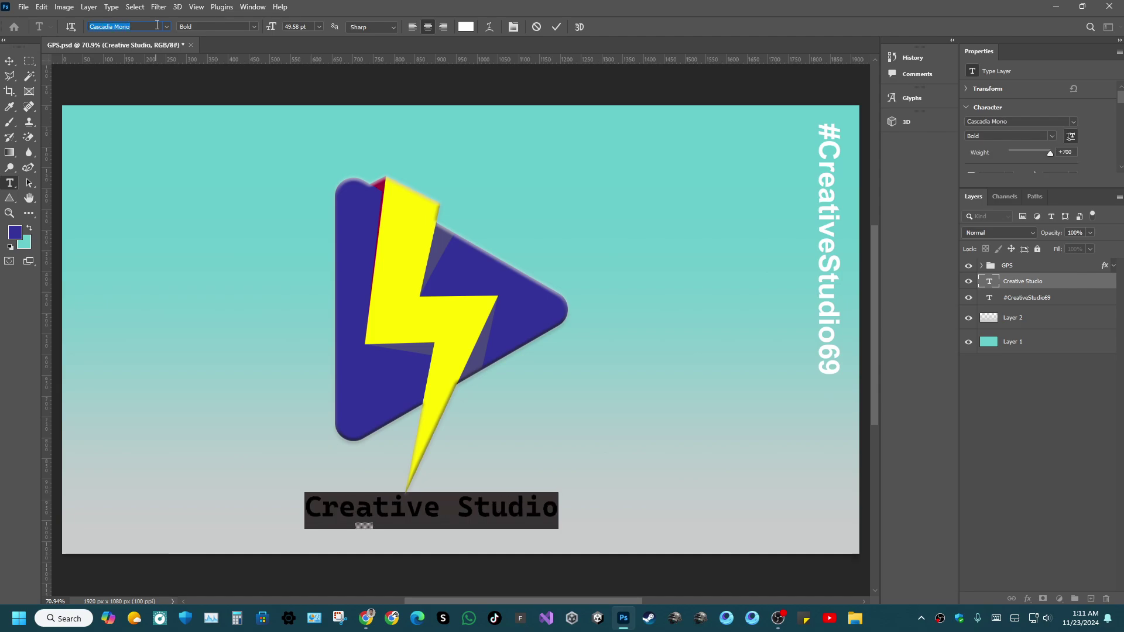
key("Down")
key("Down")
key("Down")
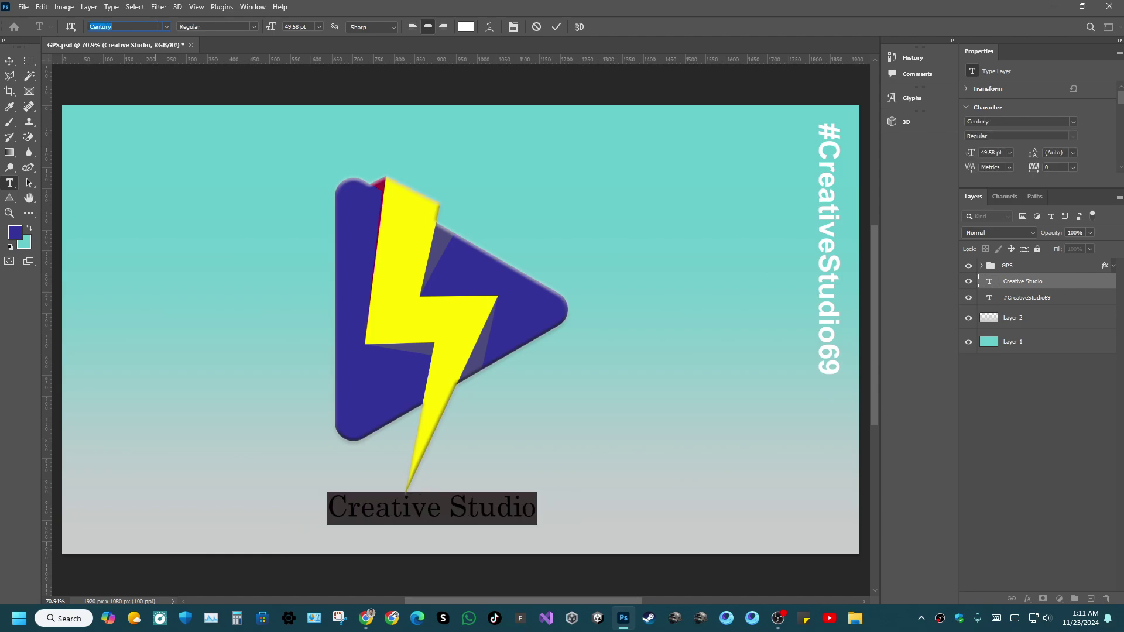
key("Down")
key("Down")
key("Down")
key("Down")
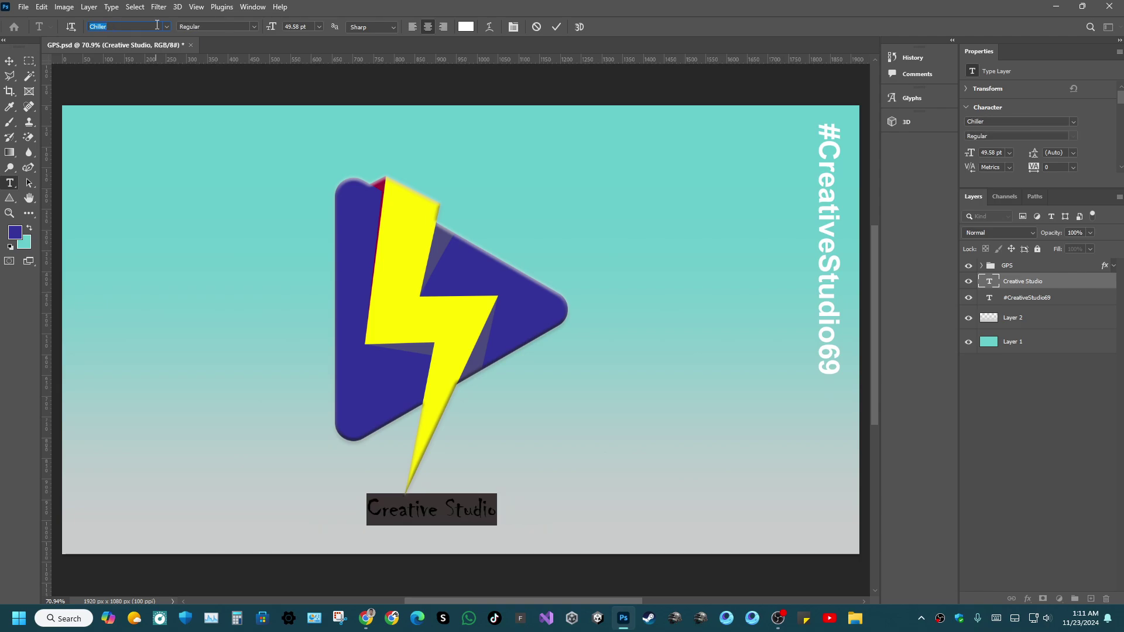
key("Down")
key("Down")
key("Down")
key("Down")
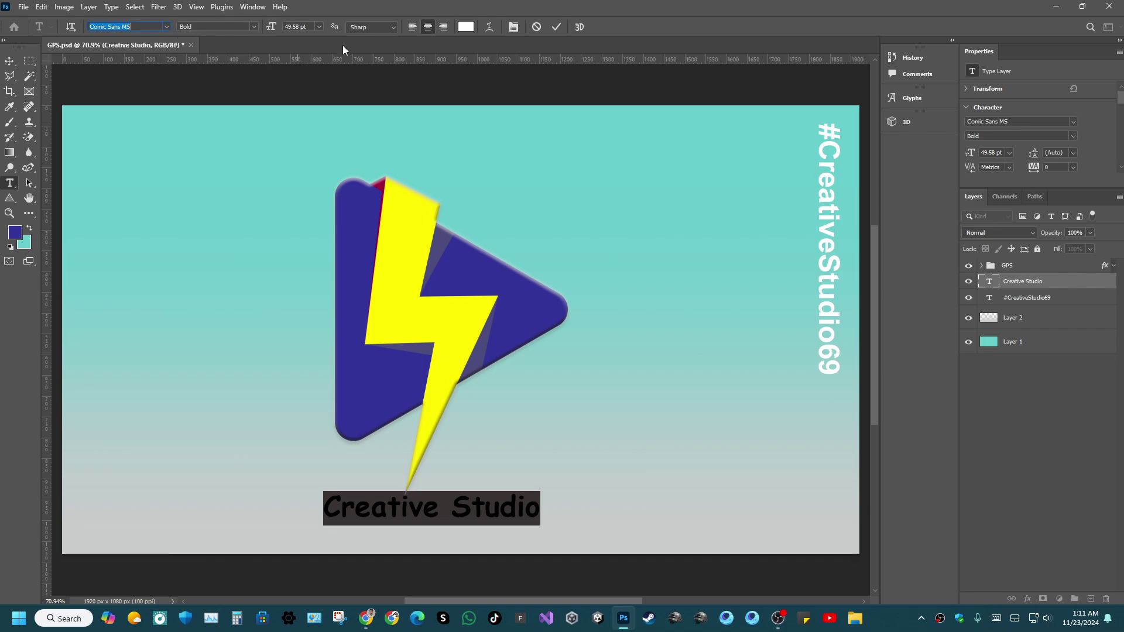
Set the Creative Studio caption's font size to 50 pt and commit the text.
left_click(309, 27)
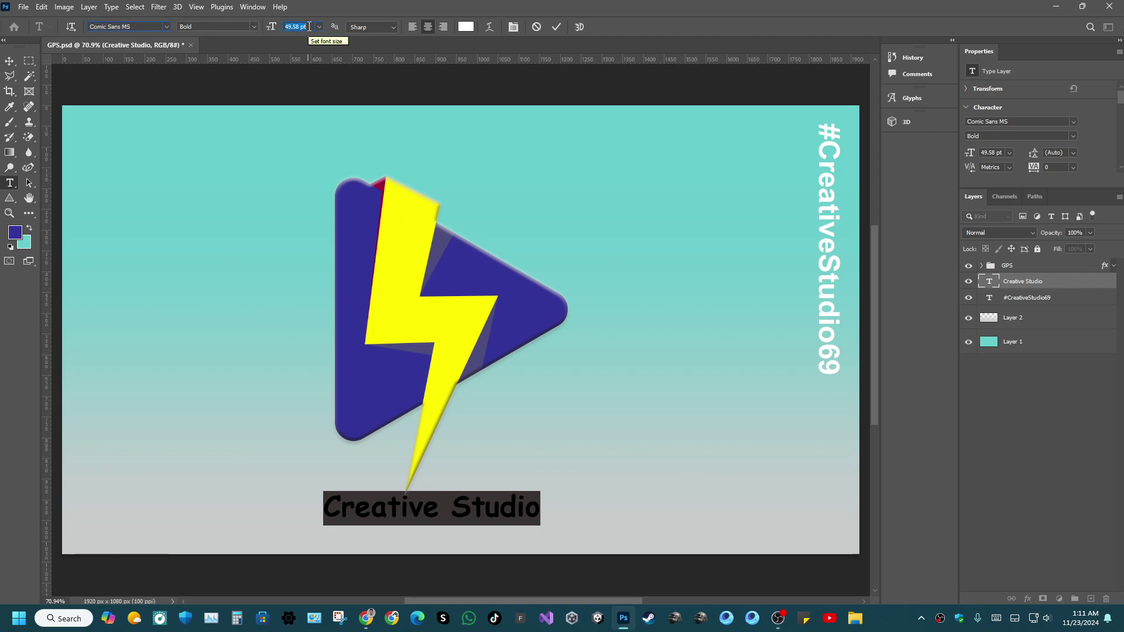
type("50")
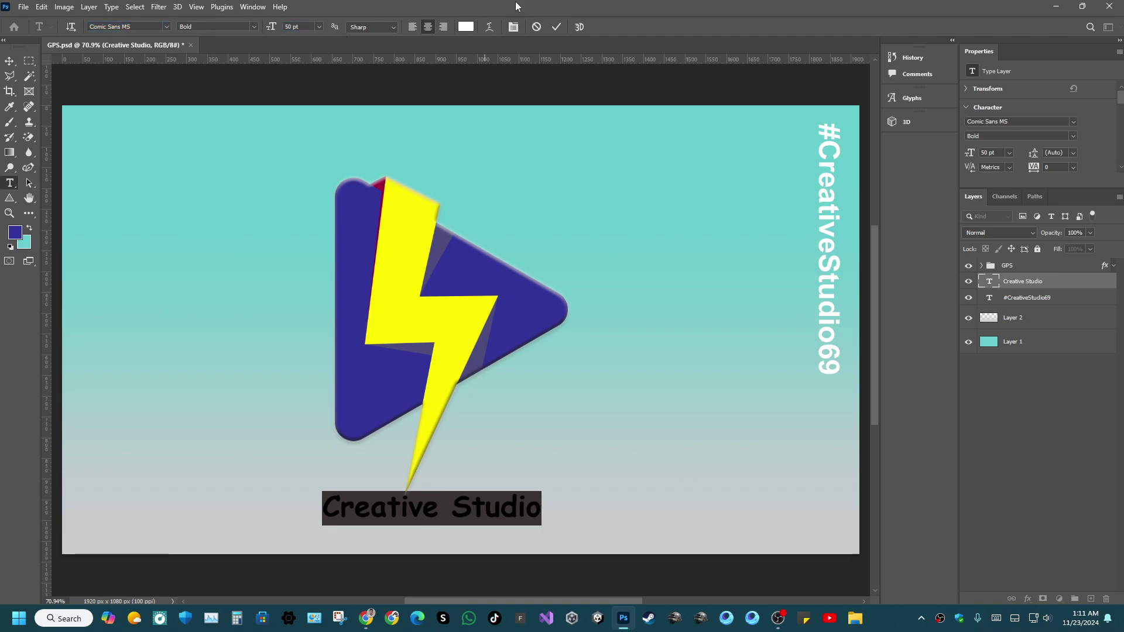
left_click(556, 27)
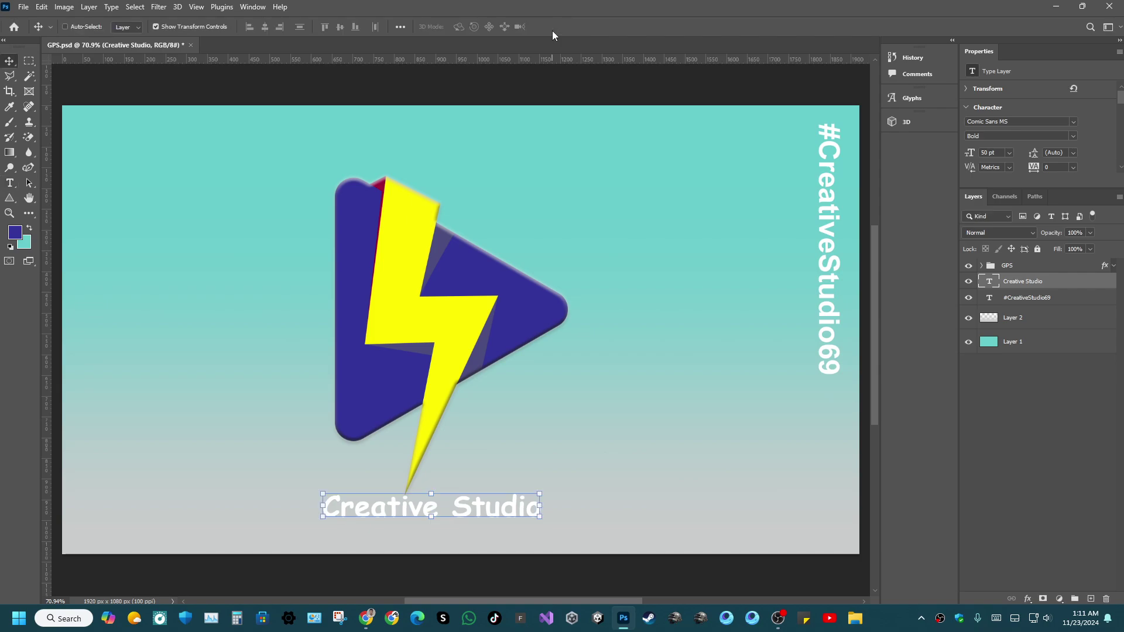
double_click(466, 515)
left_click(464, 510)
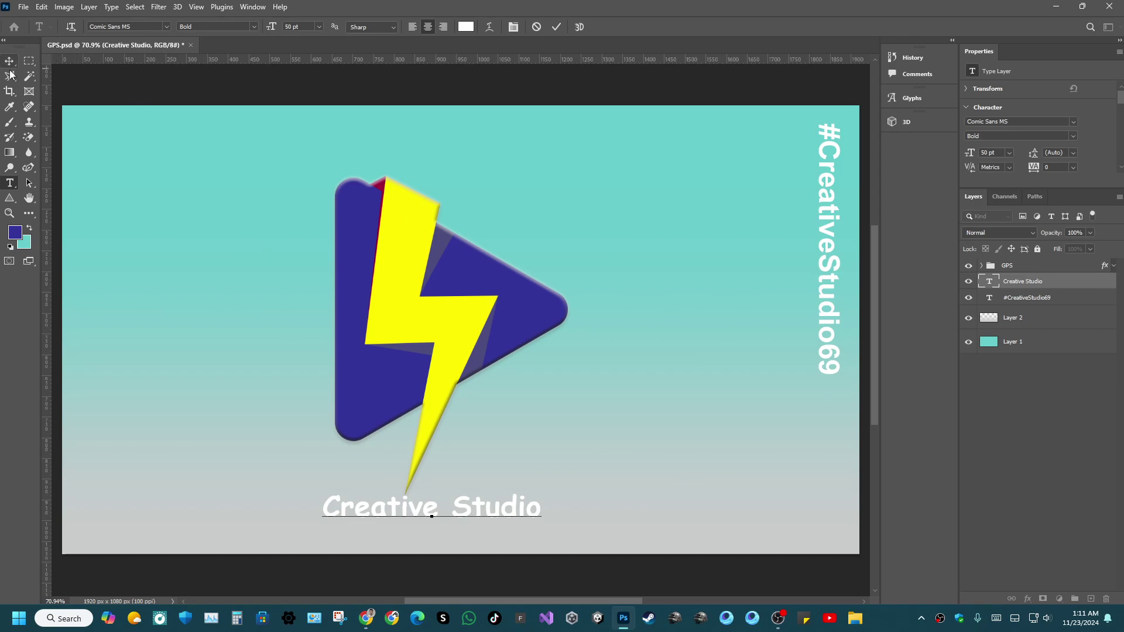
left_click(29, 61)
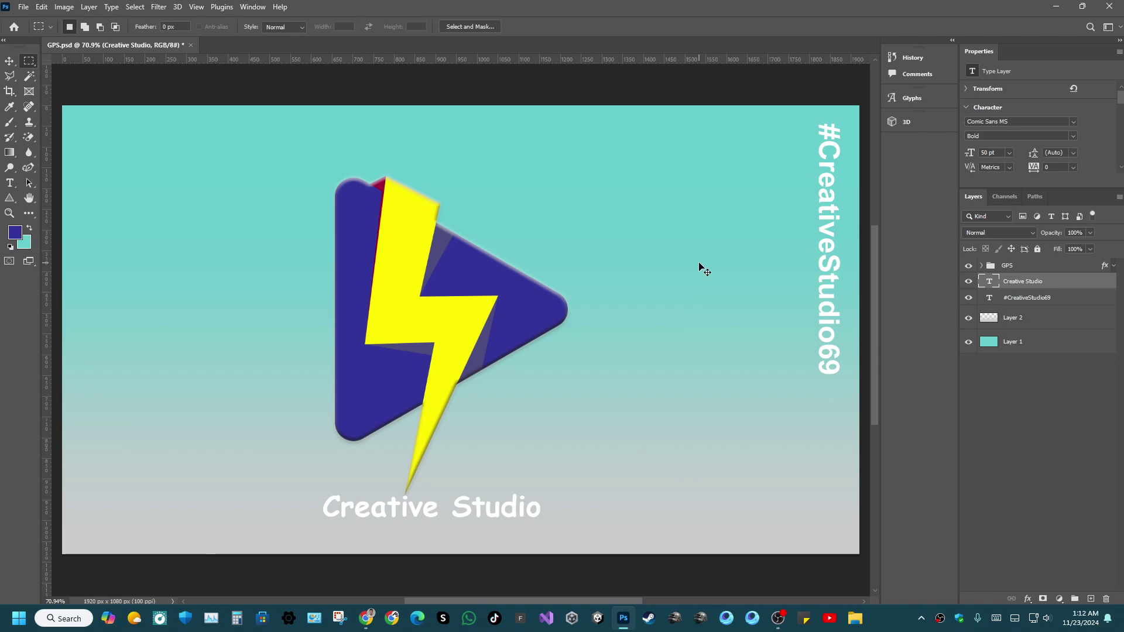
Save the document and export a copy to the Desktop as GPS.png in PNG format with the large file size option.
key("ctrl+s")
key("ctrl+alt+s")
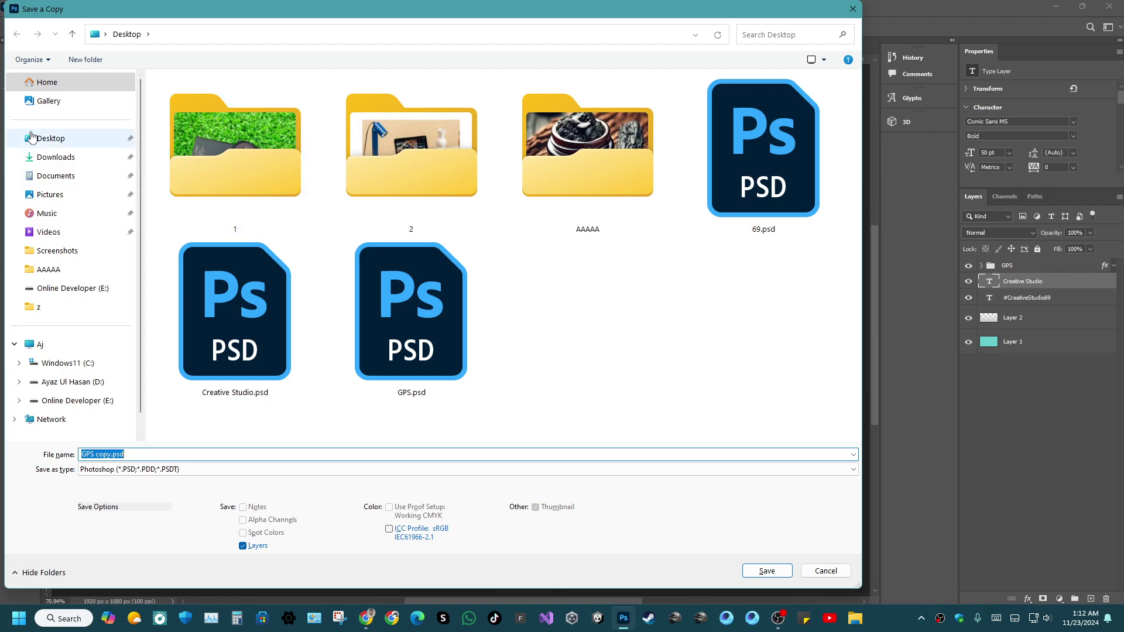
left_click(109, 454)
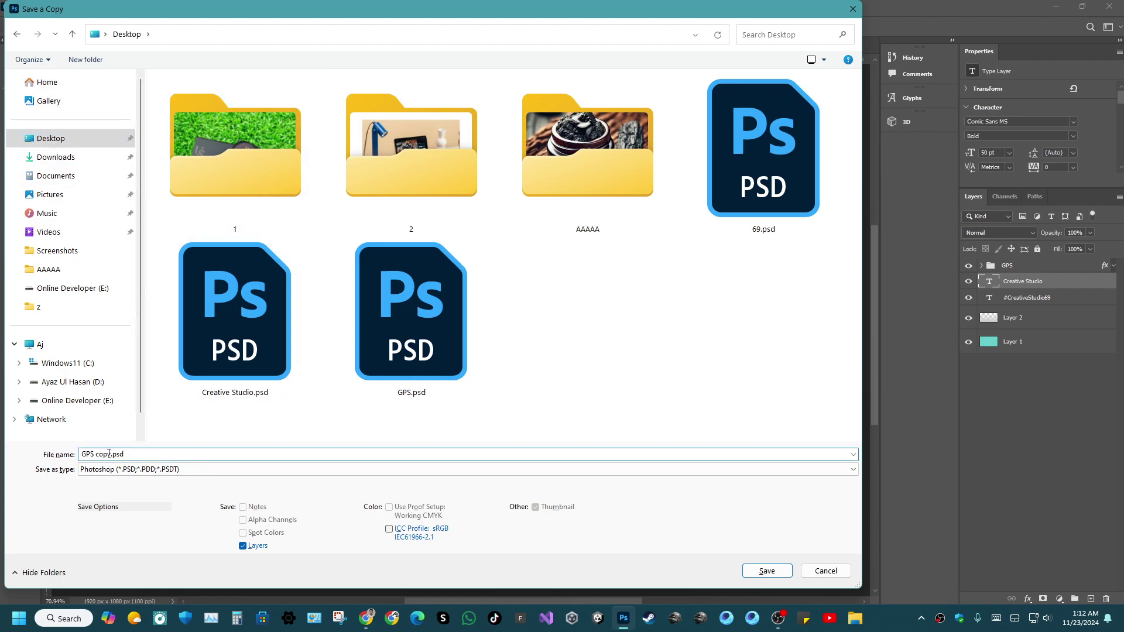
double_click(110, 454)
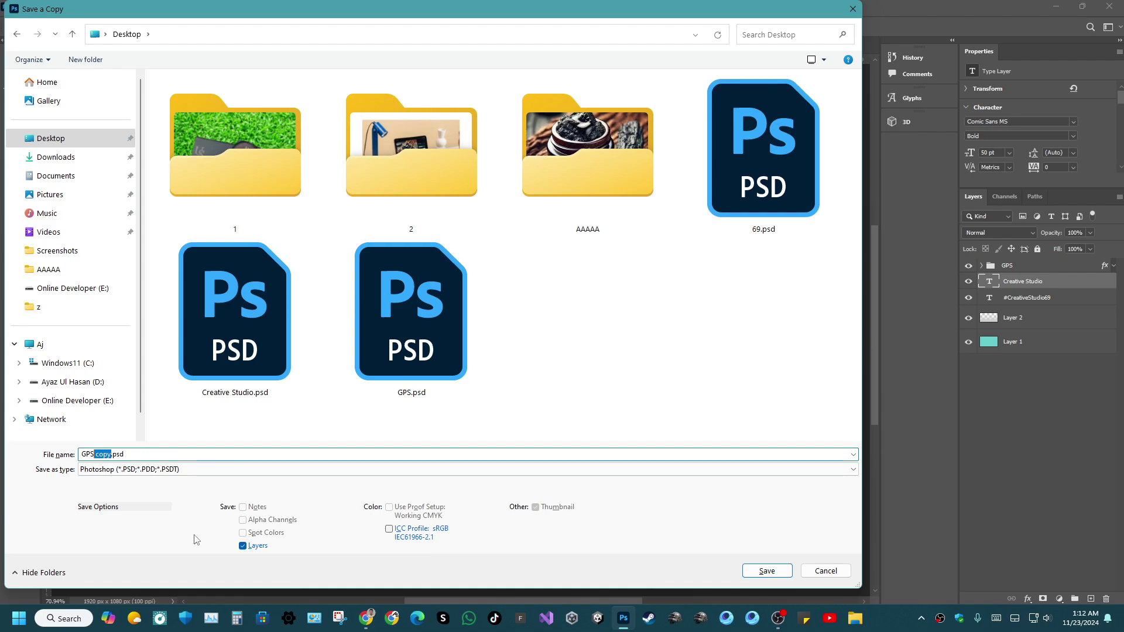
key("BackSpace")
left_click(199, 469)
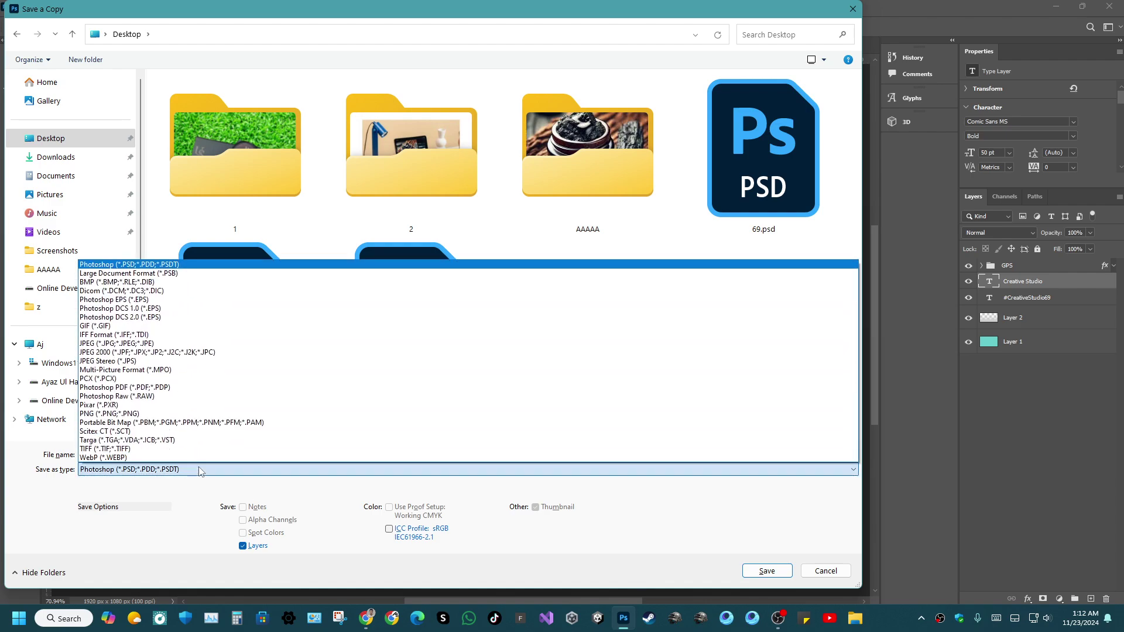
left_click(156, 422)
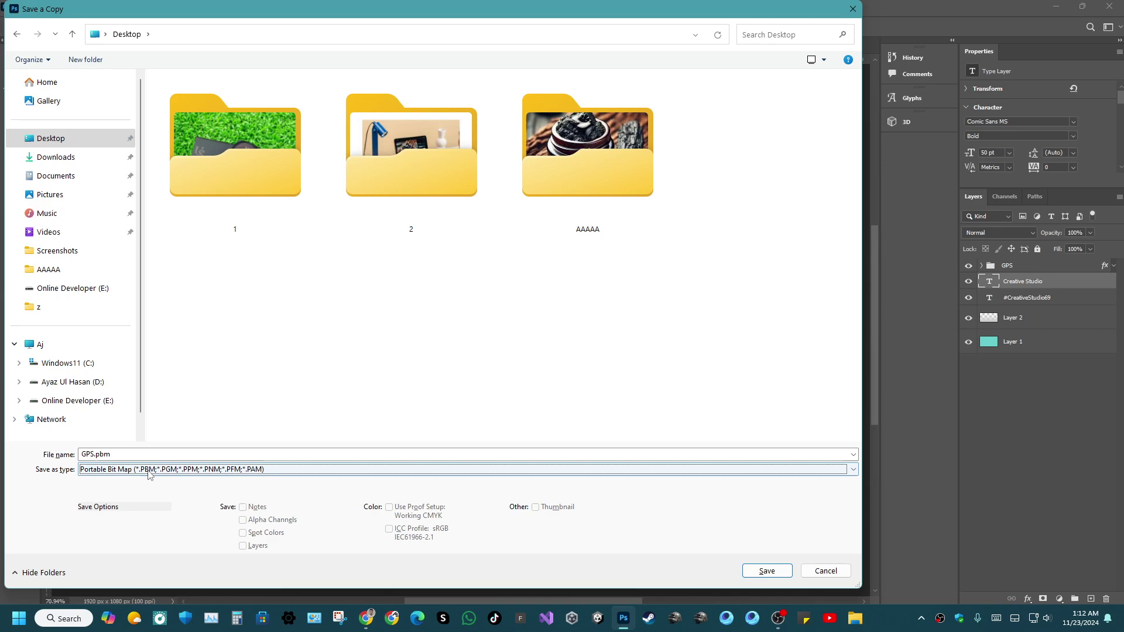
left_click(149, 472)
left_click(149, 424)
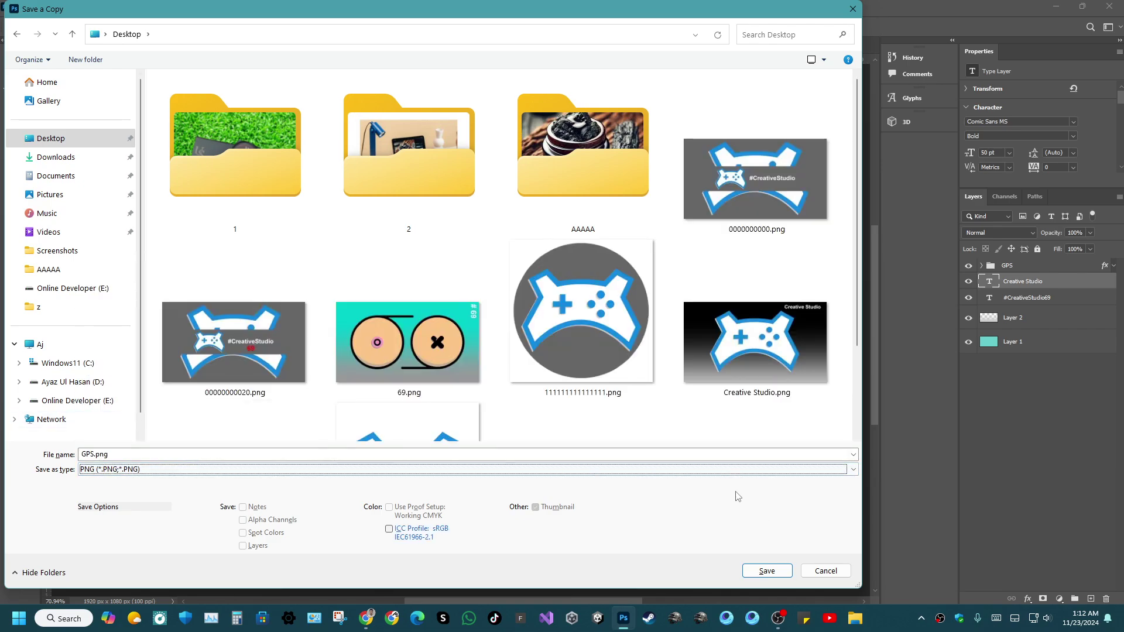
left_click(765, 572)
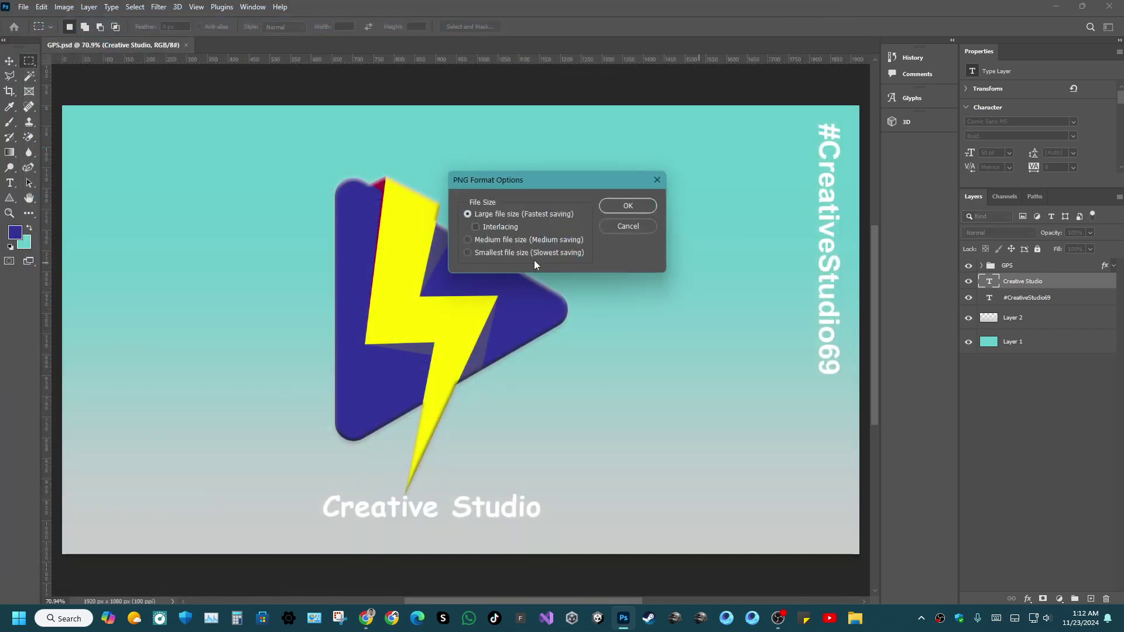
left_click(628, 205)
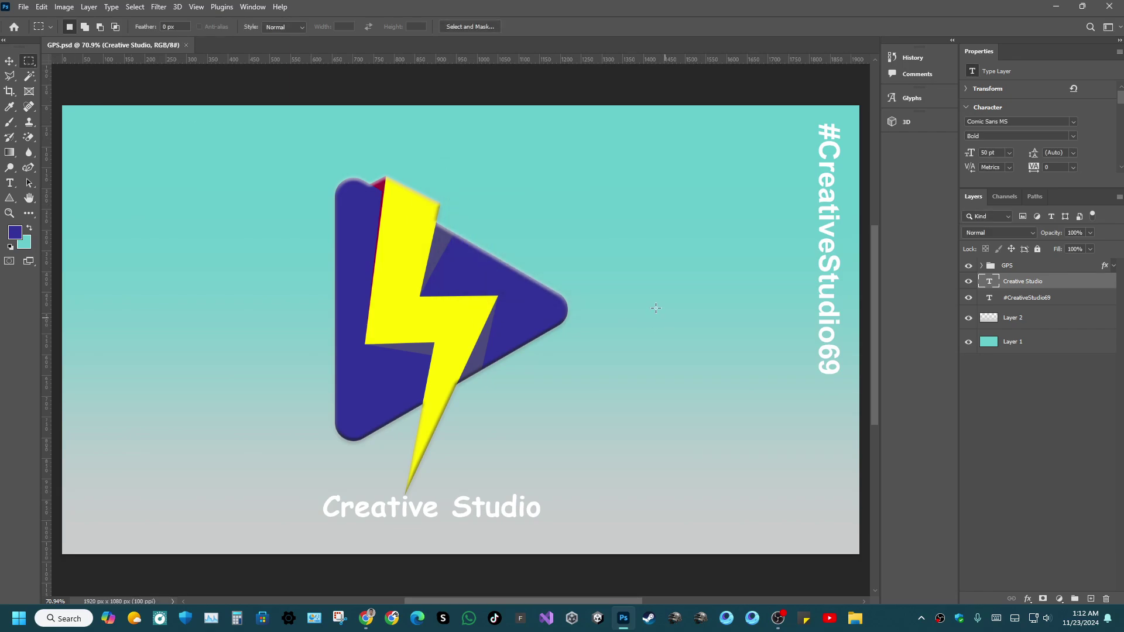
Open GPS.png from the desktop in the image viewer and examine the logo's edges and the lightning bolt's upper end up close.
left_click(1059, 6)
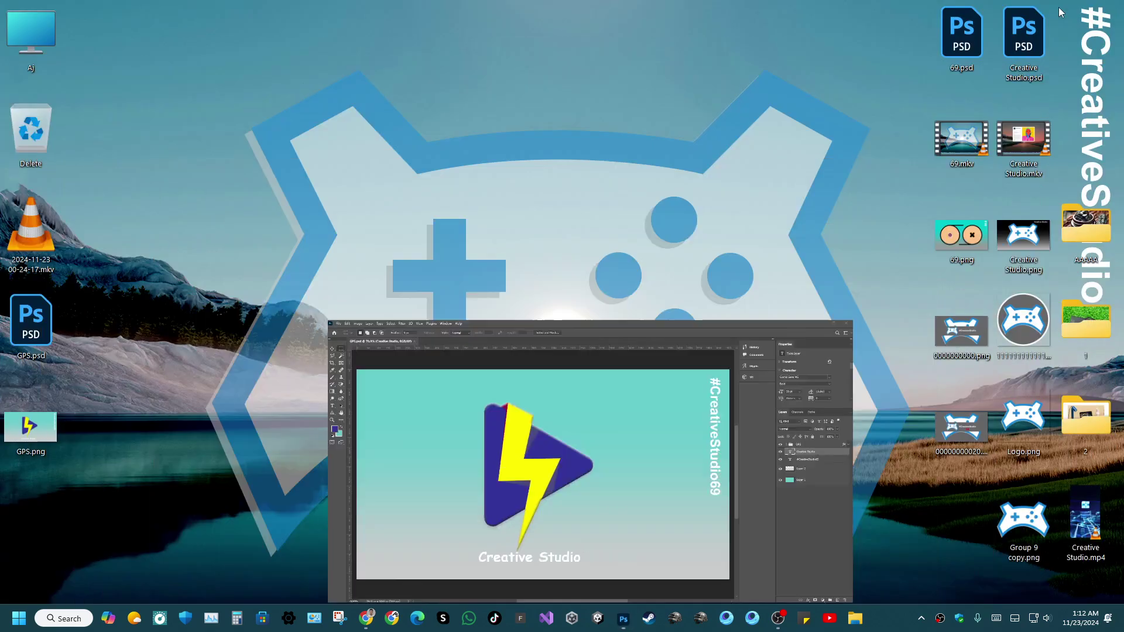
double_click(42, 447)
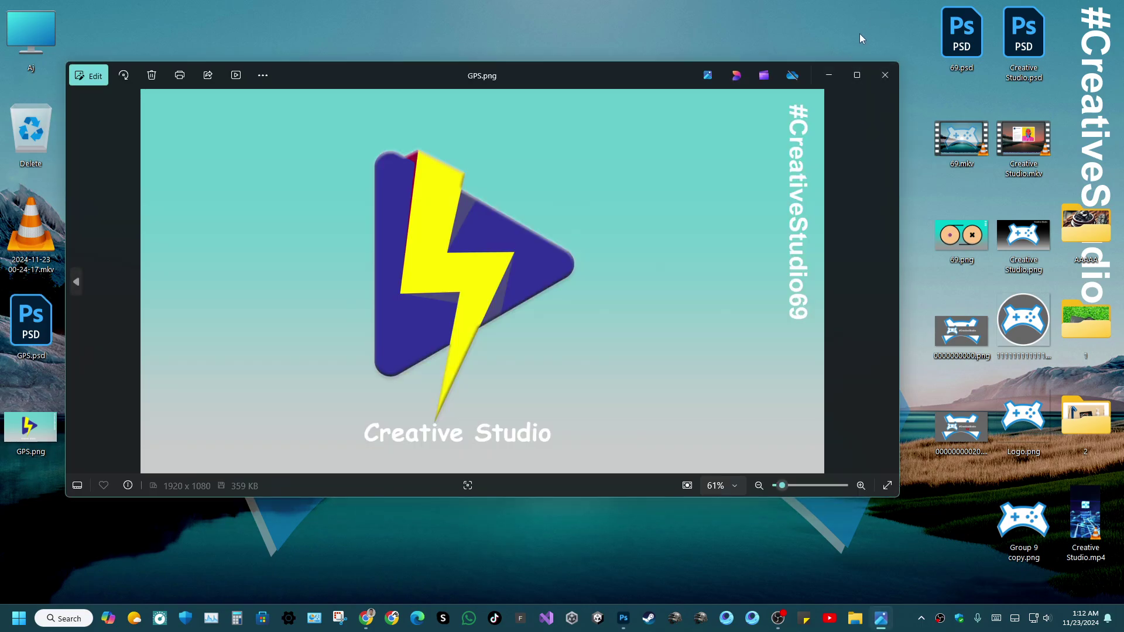
left_click(863, 82)
scroll(564, 330, "up", 5)
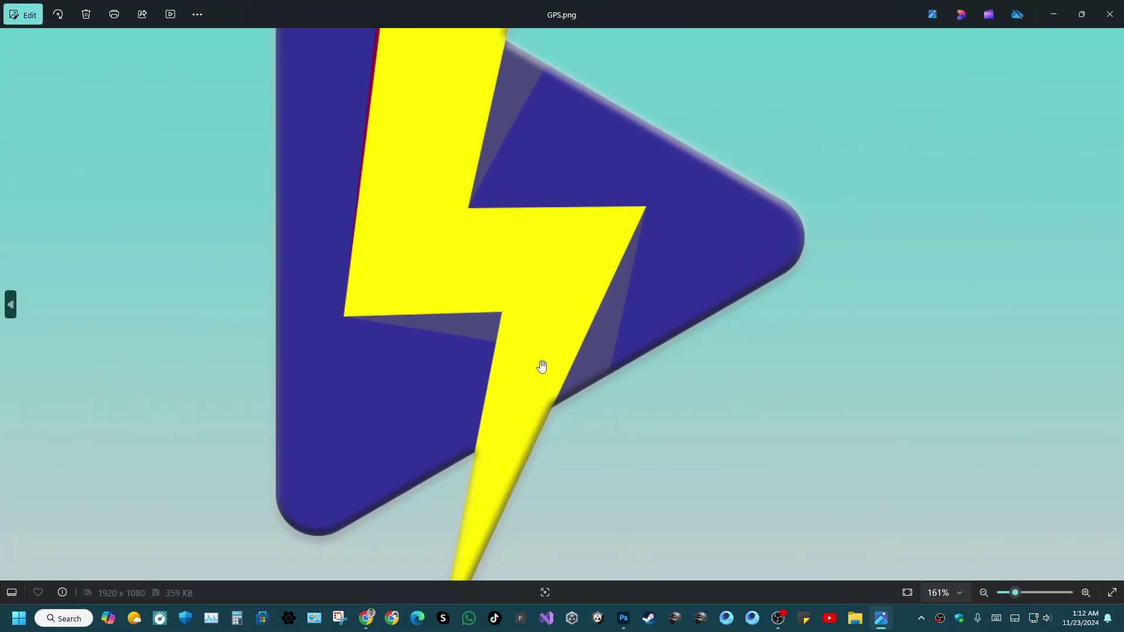
left_click_drag(542, 366, 582, 357)
scroll(490, 410, "up", 3)
scroll(489, 384, "down", 4)
scroll(583, 357, "down", 1)
scroll(444, 248, "up", 3)
left_click_drag(441, 163, 442, 316)
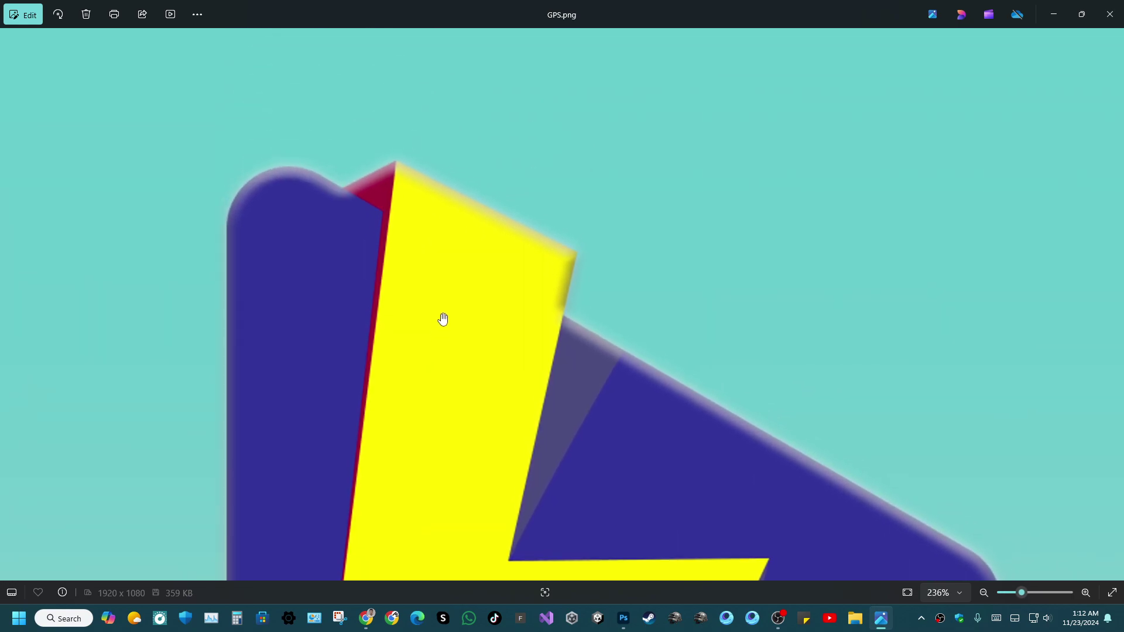
Switch back to Photoshop, hide the Bevel & Emboss effect on the GPS group, and save the document.
left_click(622, 619)
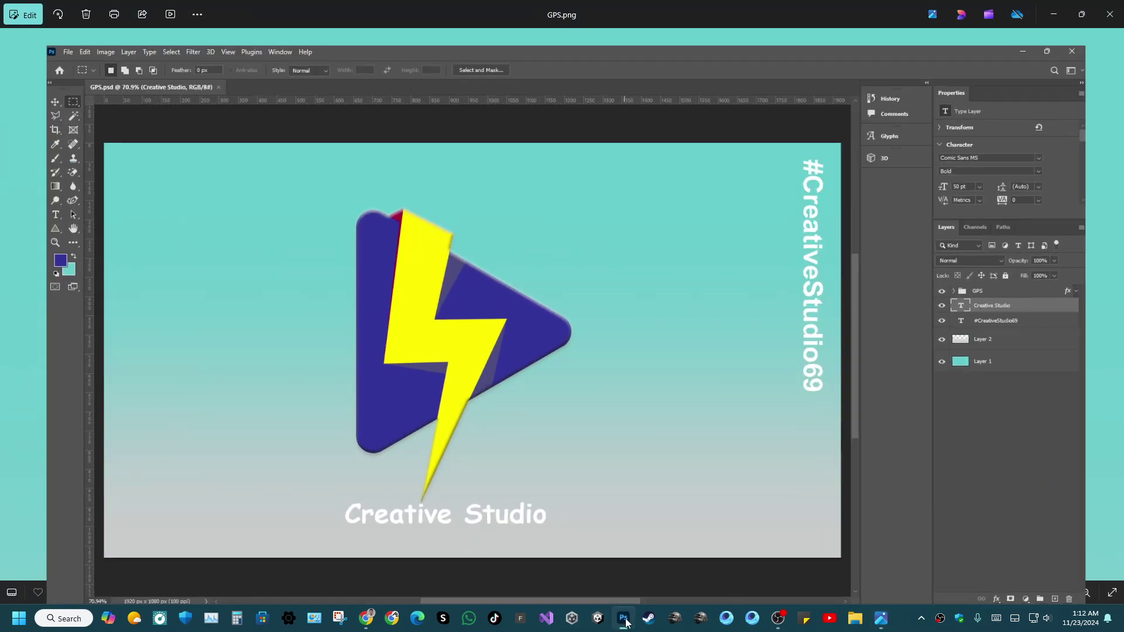
left_click(1007, 271)
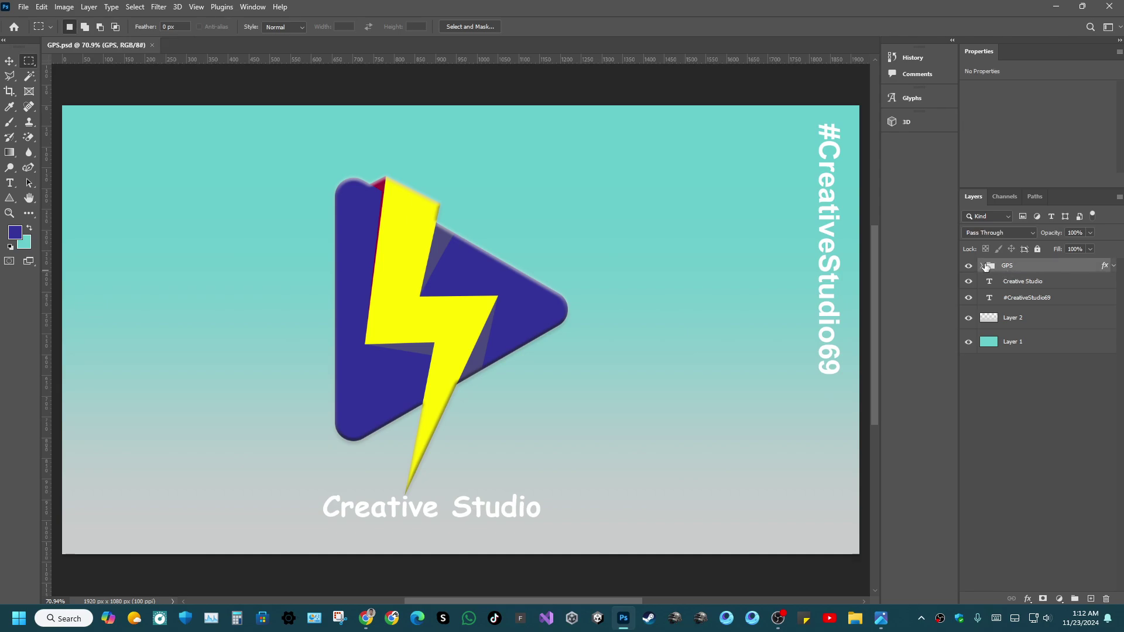
left_click(983, 266)
left_click(983, 266)
left_click(1113, 267)
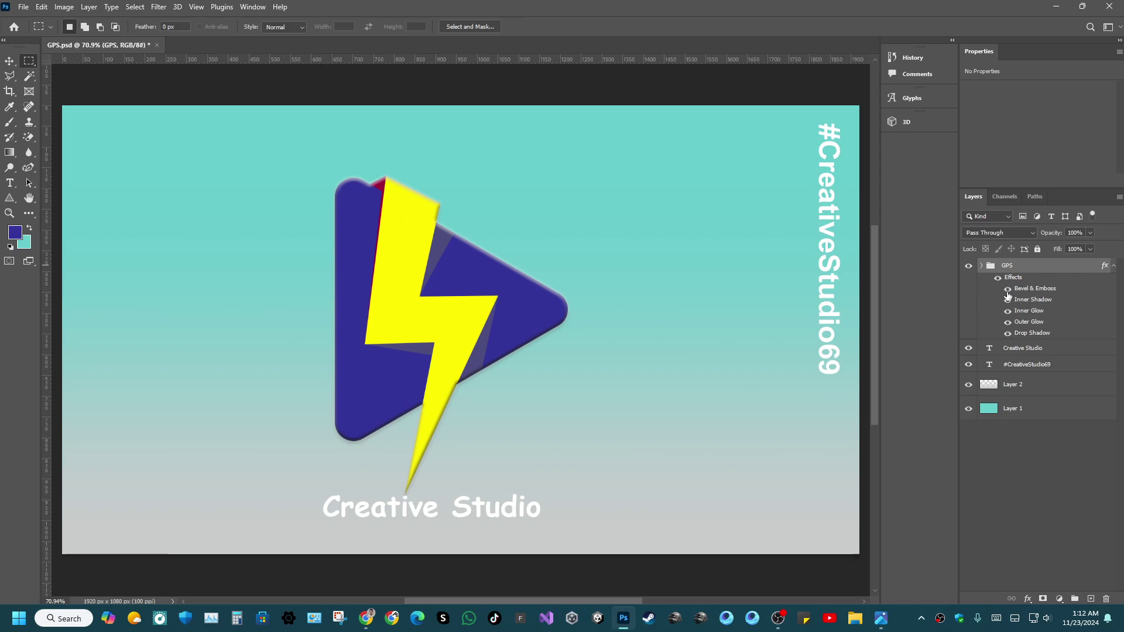
left_click(1007, 289)
left_click(1007, 289)
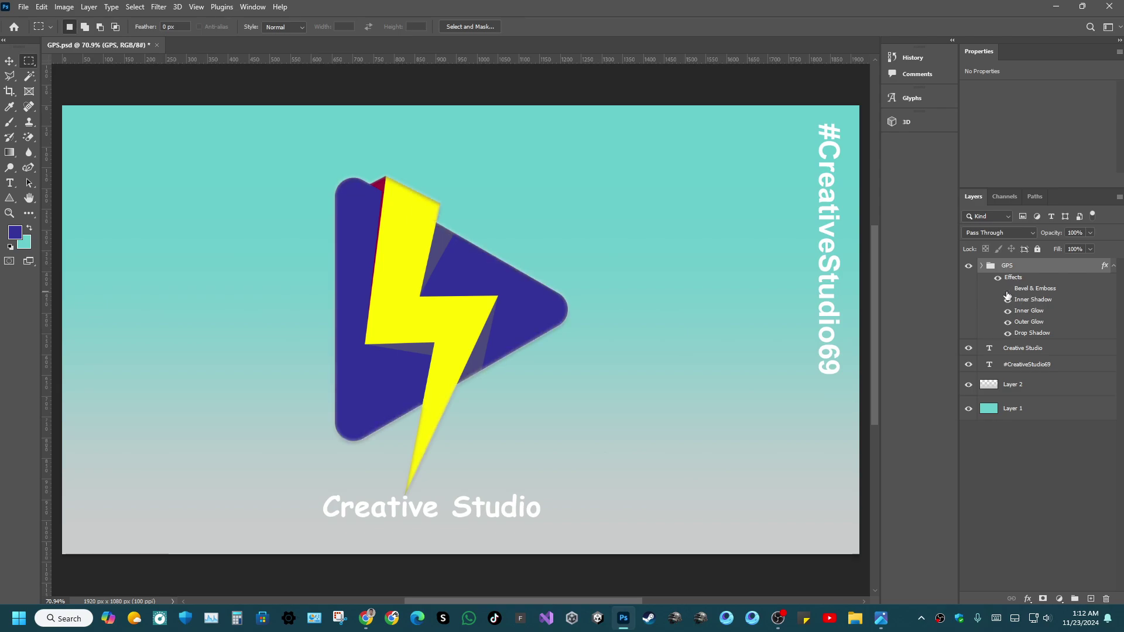
key("ctrl+s")
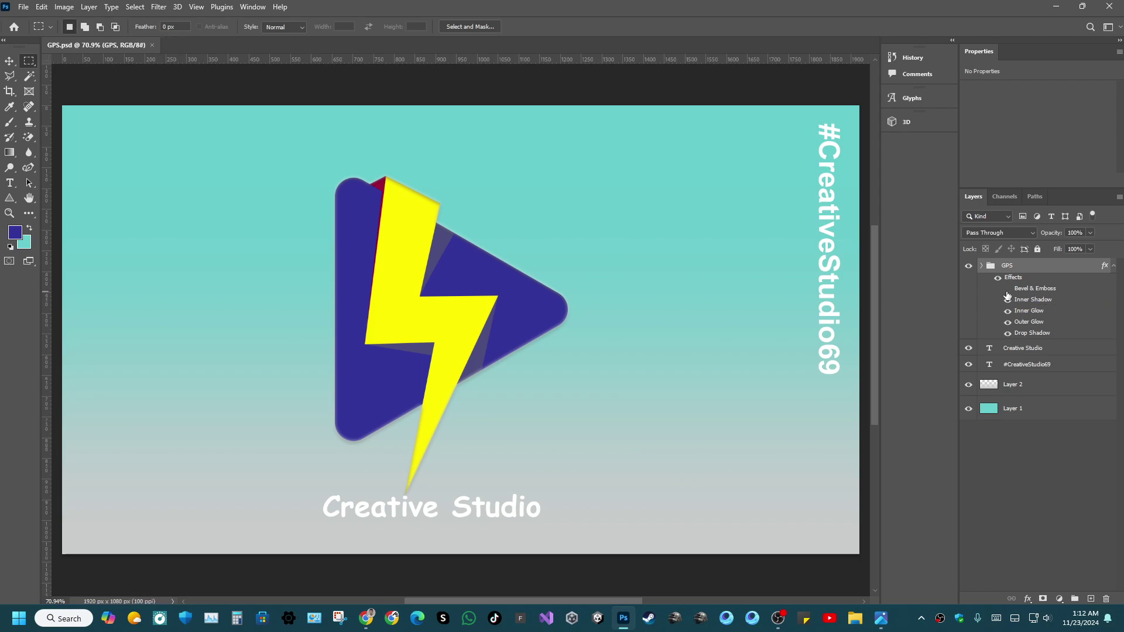
Compare the logo with the GPS group's Inner Shadow, Inner Glow, Outer Glow and Drop Shadow effects each switched off and back on.
left_click(1007, 300)
left_click(1007, 300)
left_click(1006, 311)
left_click(1007, 312)
left_click(1007, 311)
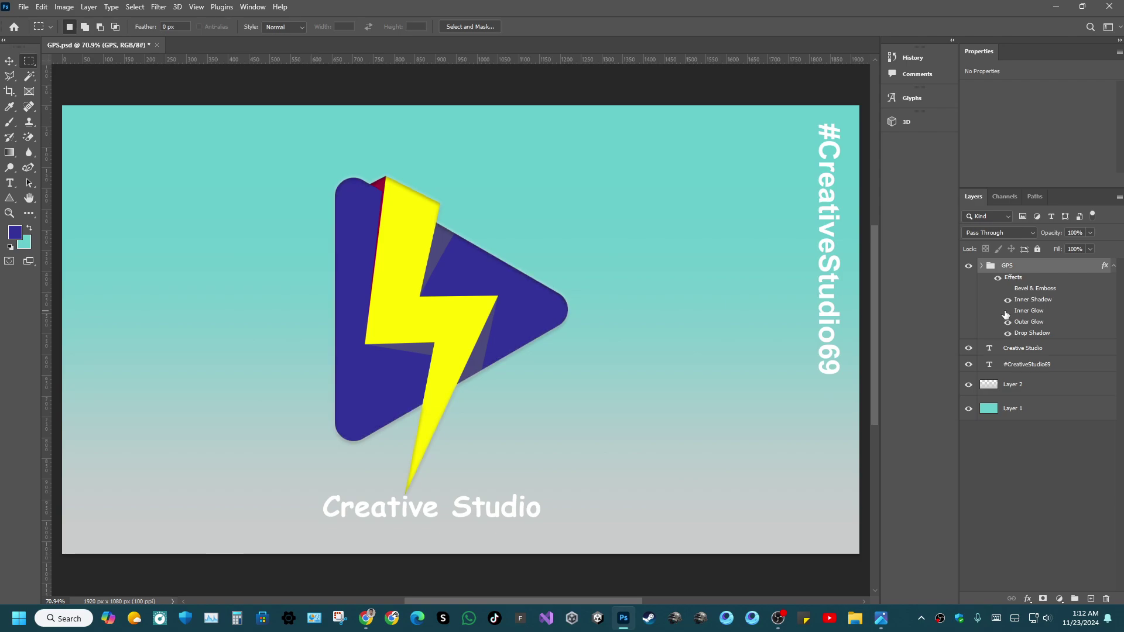
left_click(1007, 311)
left_click(1007, 322)
left_click(1008, 322)
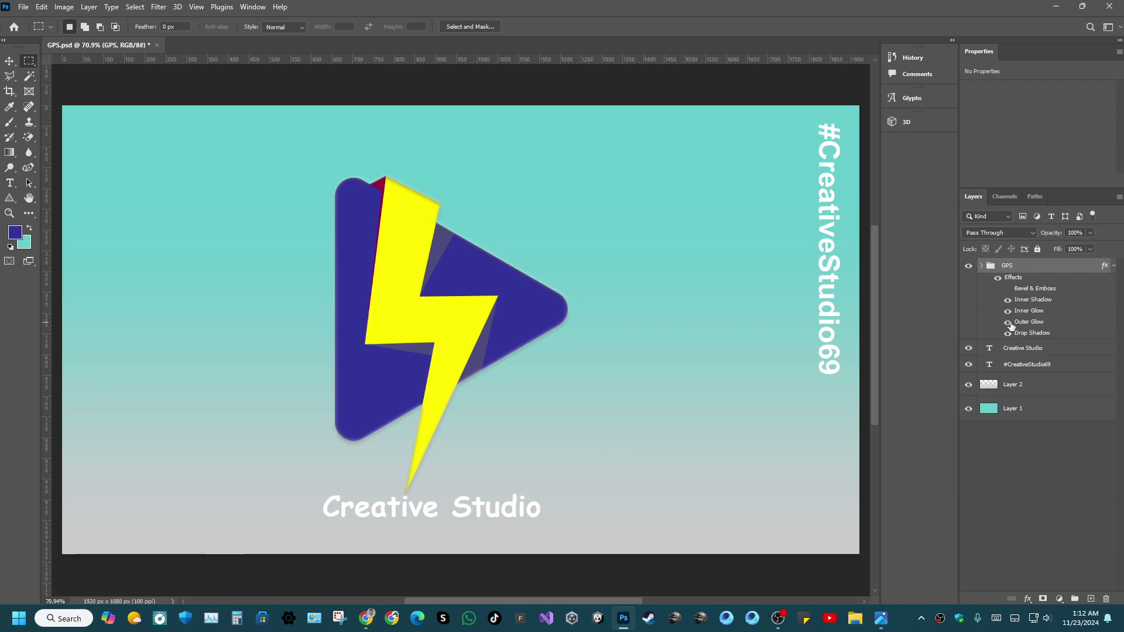
left_click(1007, 323)
left_click(1007, 322)
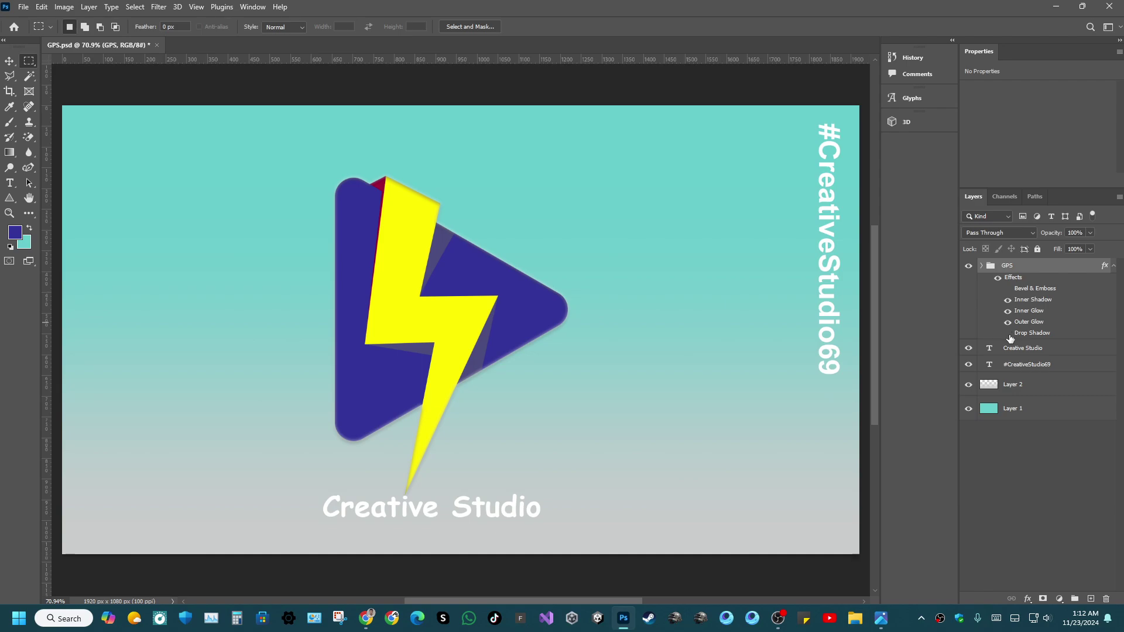
left_click(1008, 334)
Save the document, collapse the GPS group's effects list, and export a PNG copy that replaces GPS.png on the Desktop.
key("ctrl+s")
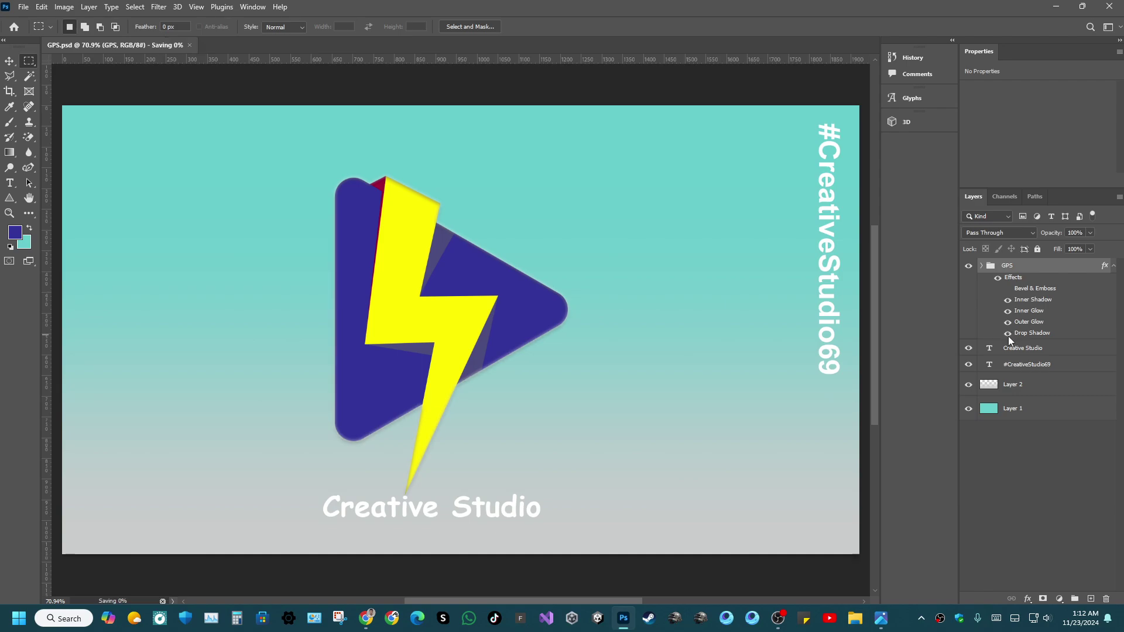
left_click(1114, 265)
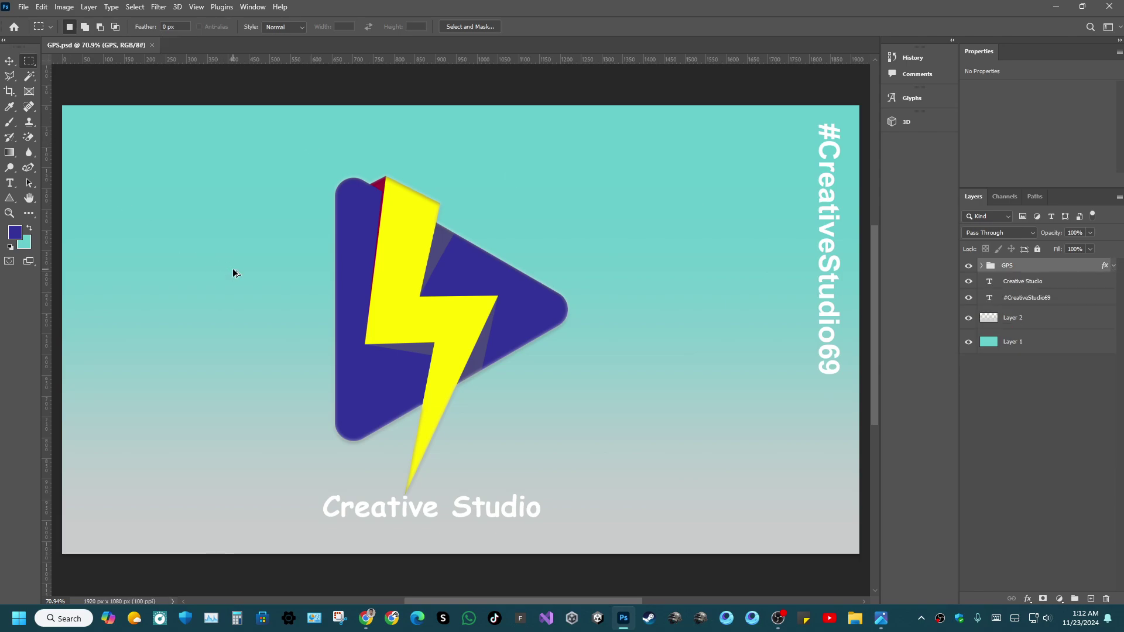
key("ctrl+alt+s")
left_click(141, 467)
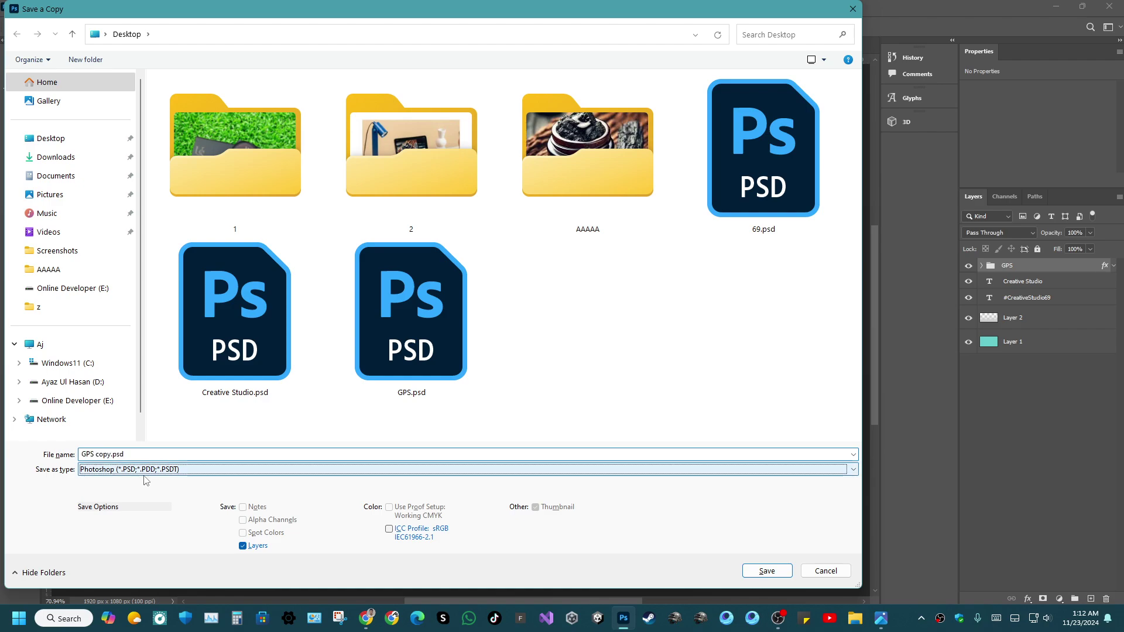
left_click(140, 413)
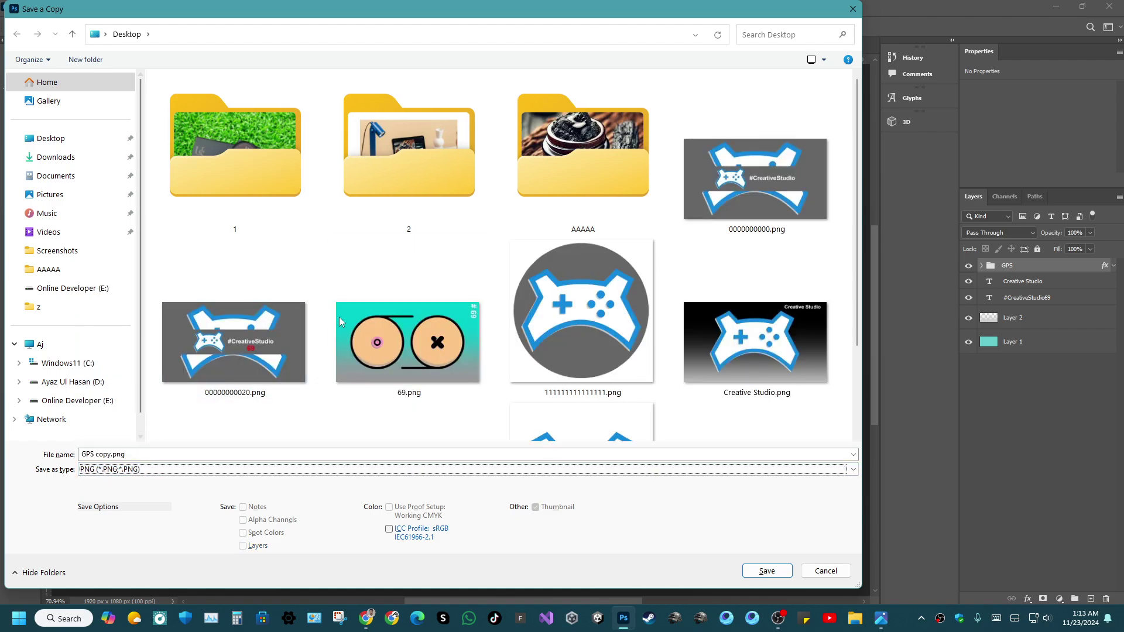
double_click(291, 380)
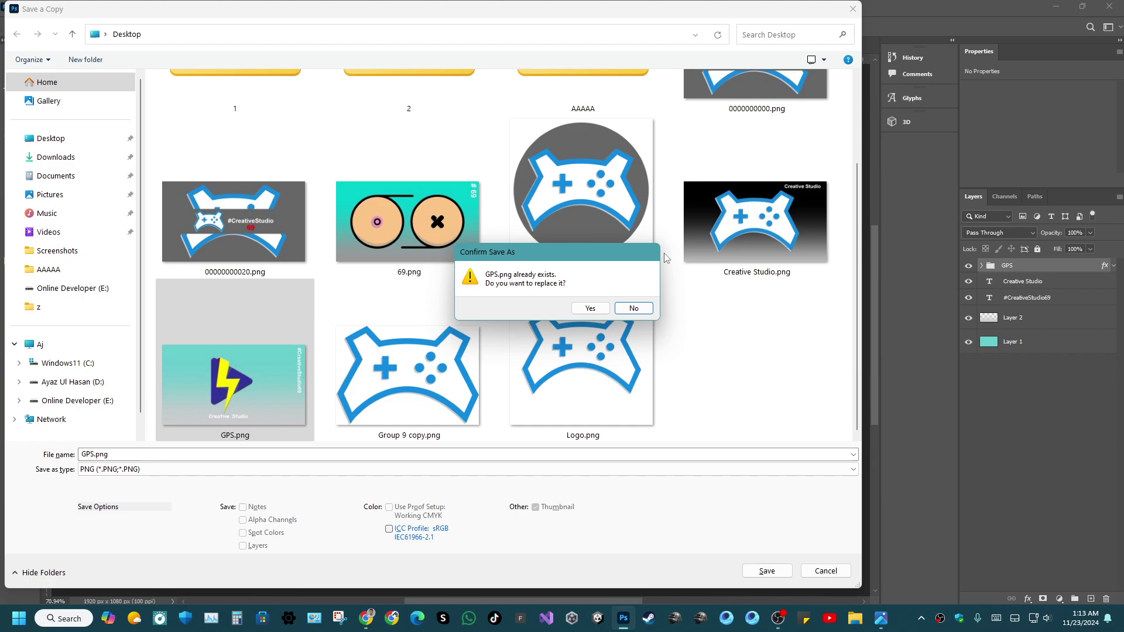
left_click(590, 308)
left_click(633, 206)
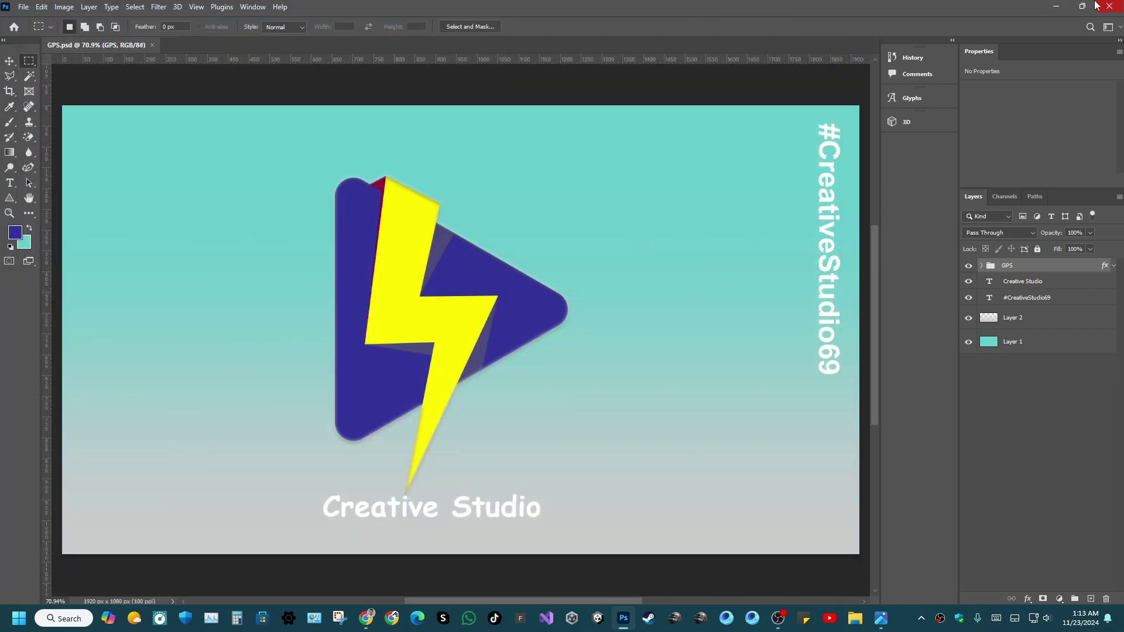
Close the old image preview, reopen the re-exported GPS.png from the desktop, and examine the logo's edges and lightning bolt up close.
left_click(1057, 8)
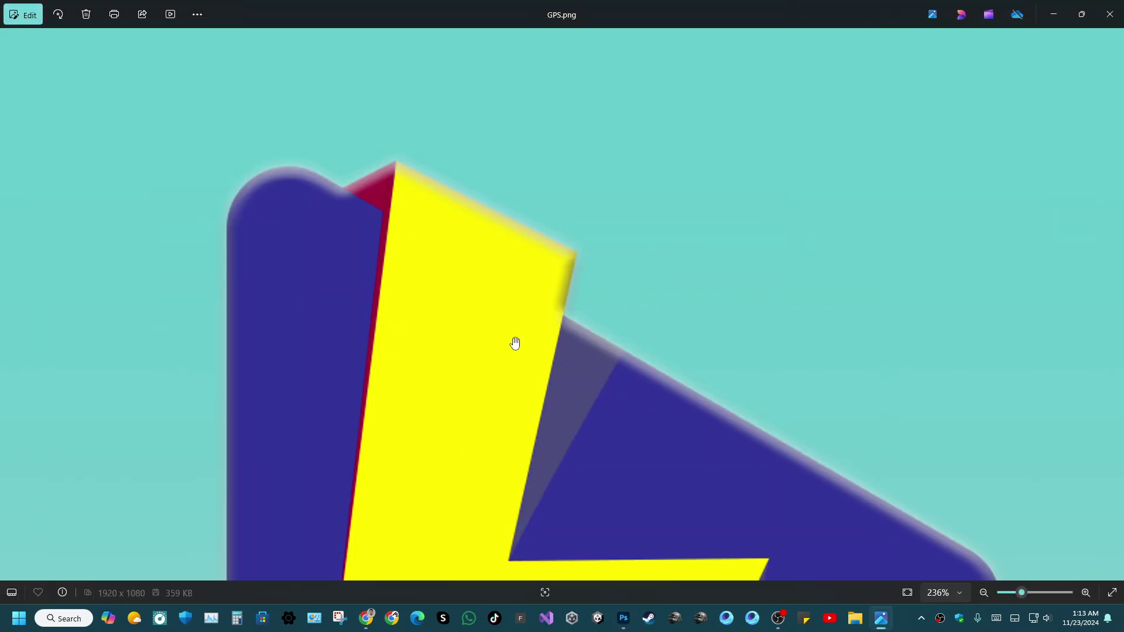
key("alt+F4")
double_click(31, 427)
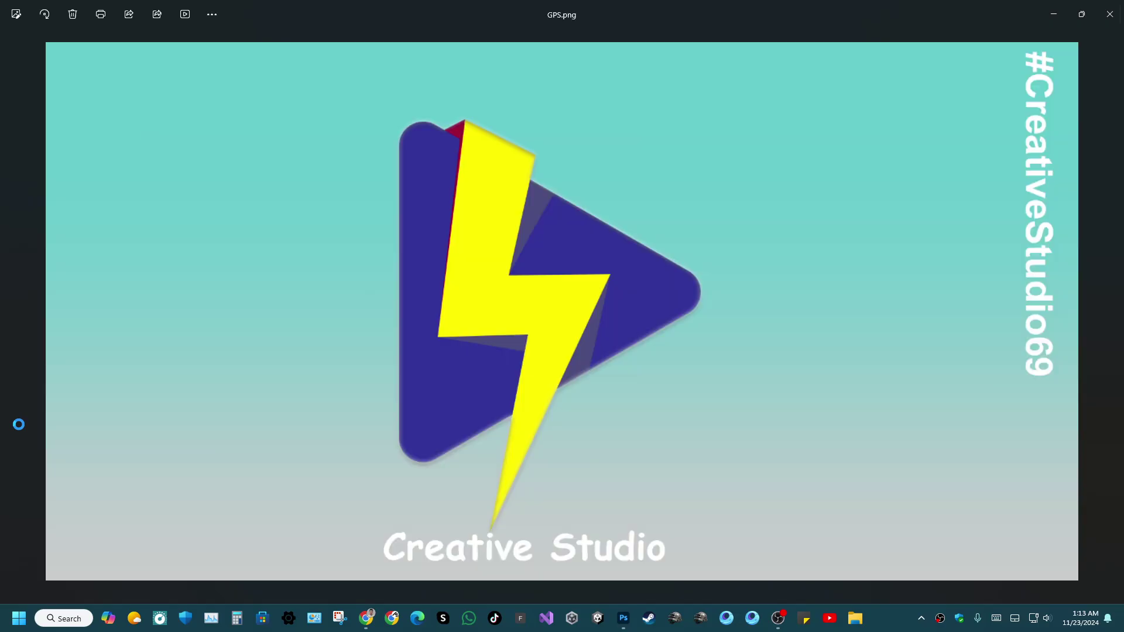
scroll(539, 295, "up", 6)
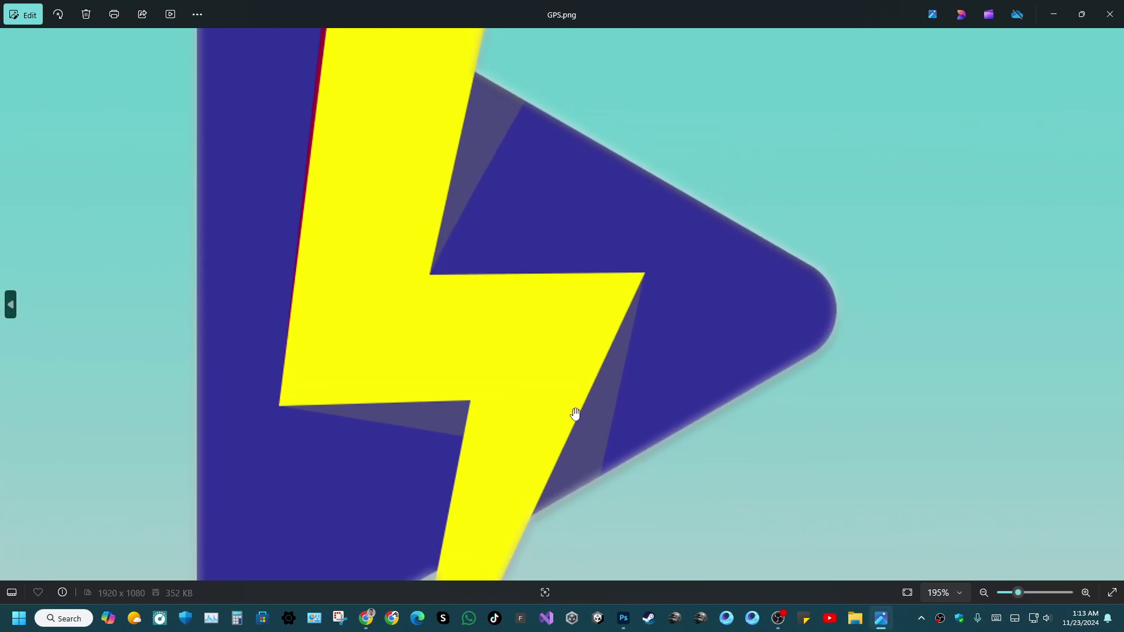
scroll(575, 410, "up", 3)
left_click_drag(574, 408, 597, 250)
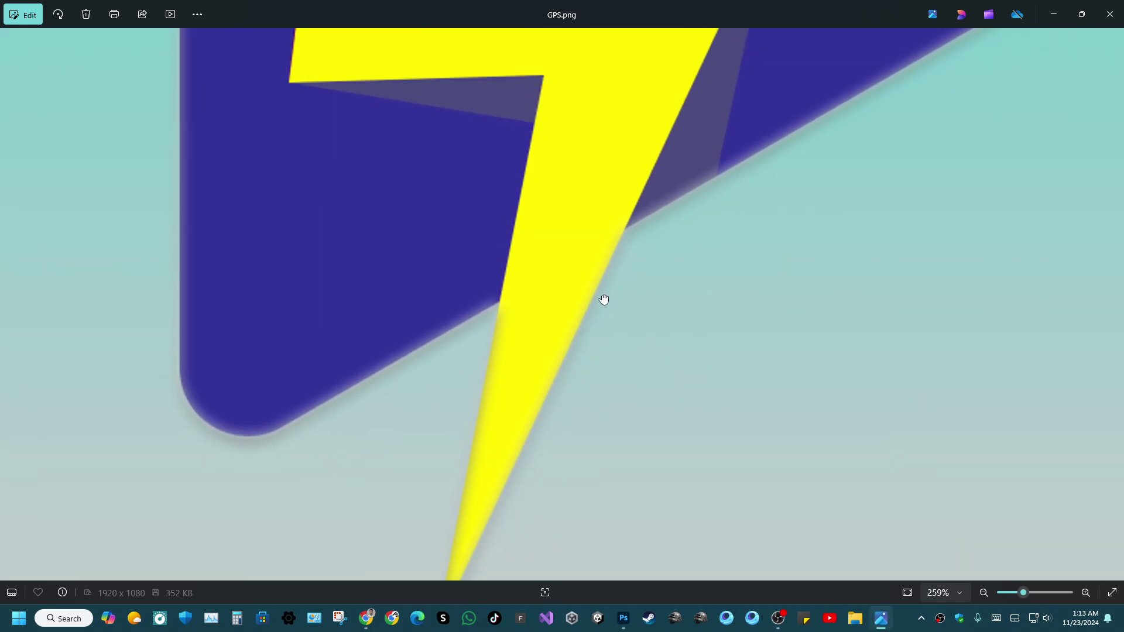
left_click_drag(549, 333, 591, 333)
left_click_drag(595, 100, 580, 351)
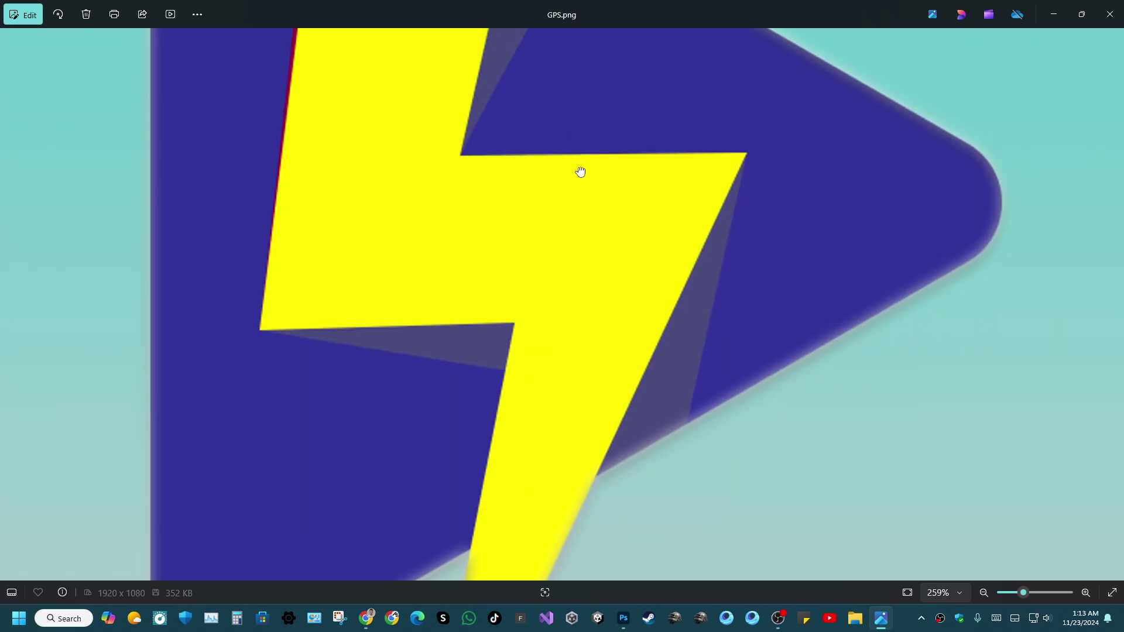
left_click_drag(580, 170, 508, 518)
scroll(460, 315, "down", 8)
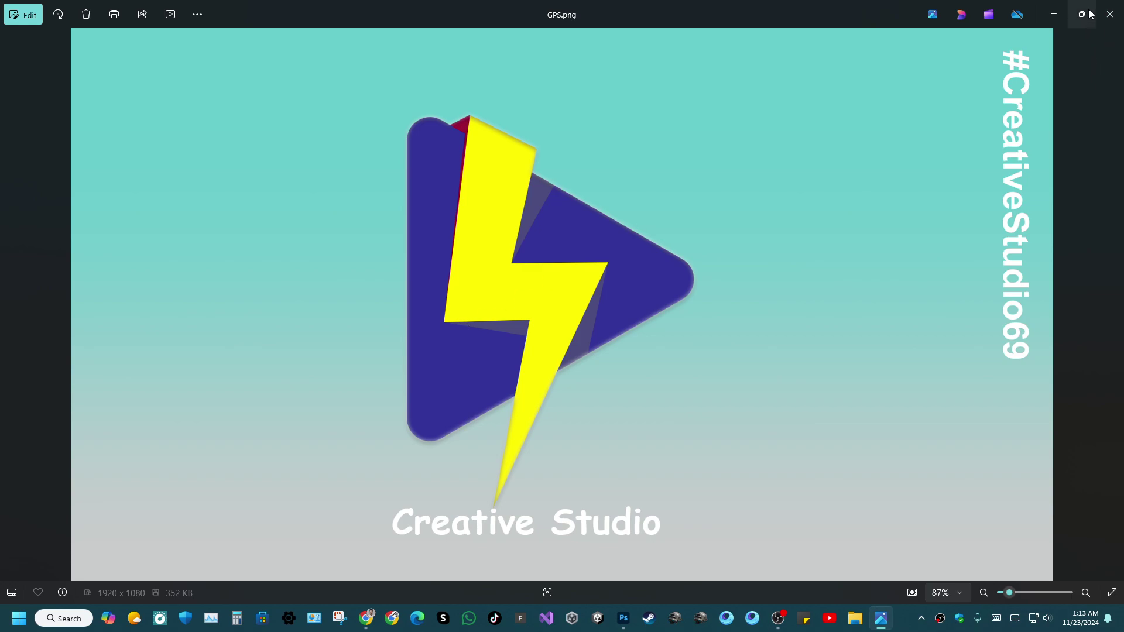
left_click(1110, 14)
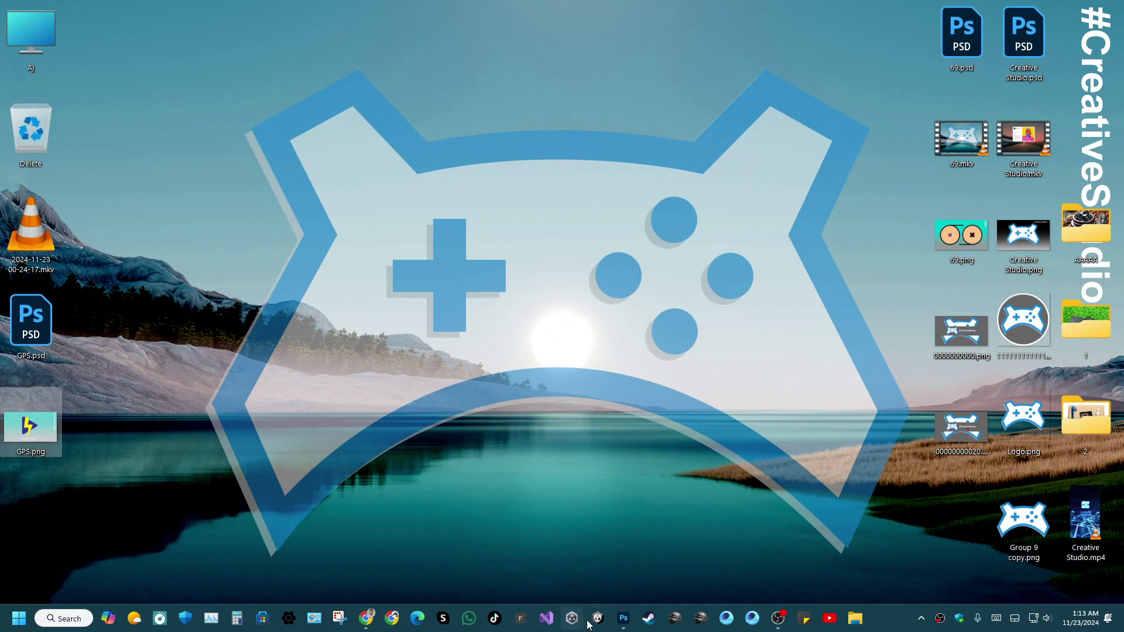
Switch to Photoshop, select the Half group inside GPS, and place horizontal guides at the triangle's upper and lower edges.
left_click(623, 618)
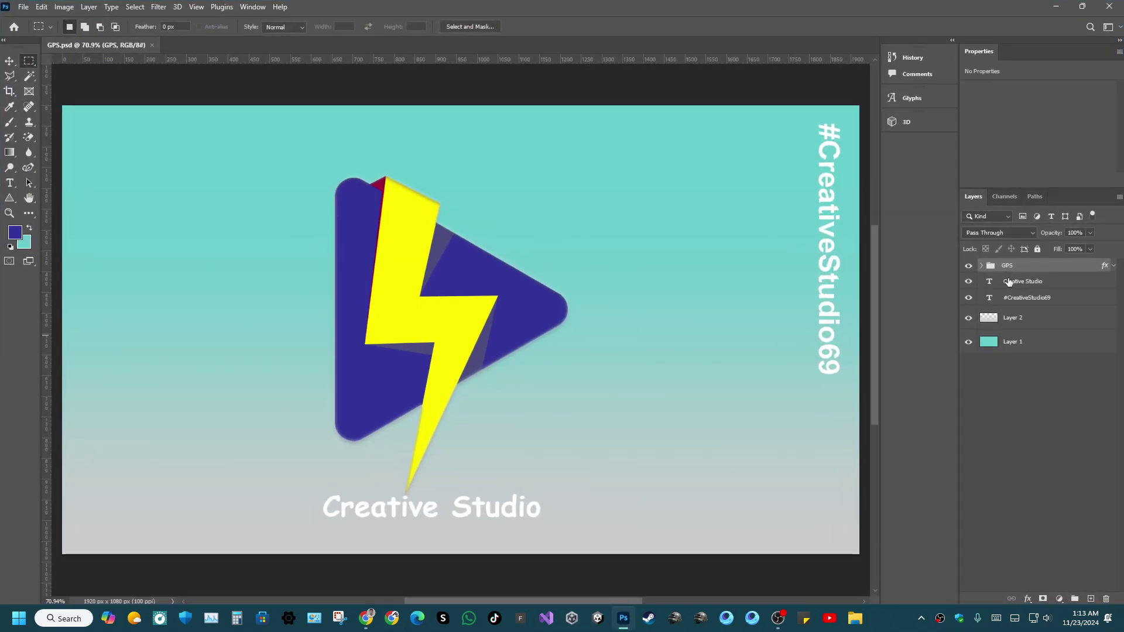
left_click(980, 267)
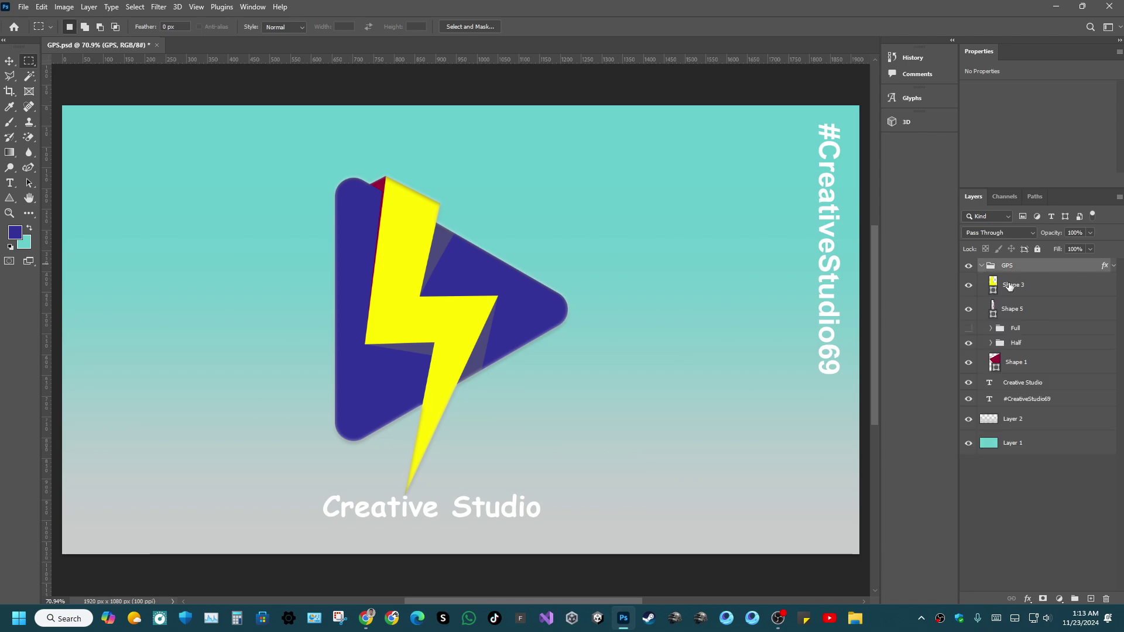
left_click(1008, 346)
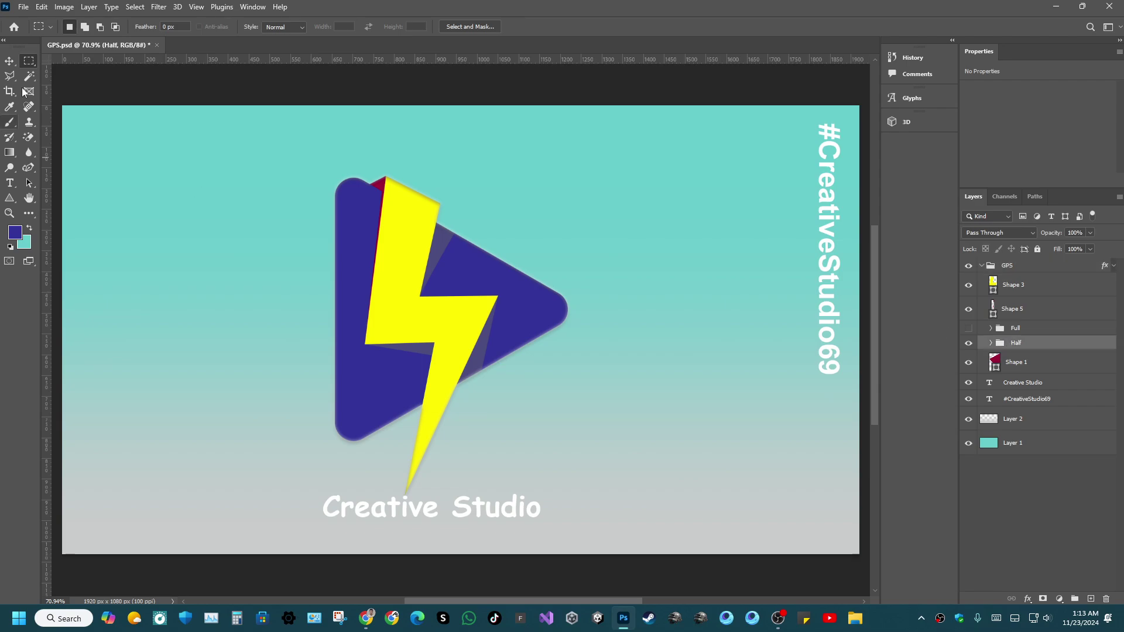
left_click(10, 61)
left_click_drag(452, 60, 450, 181)
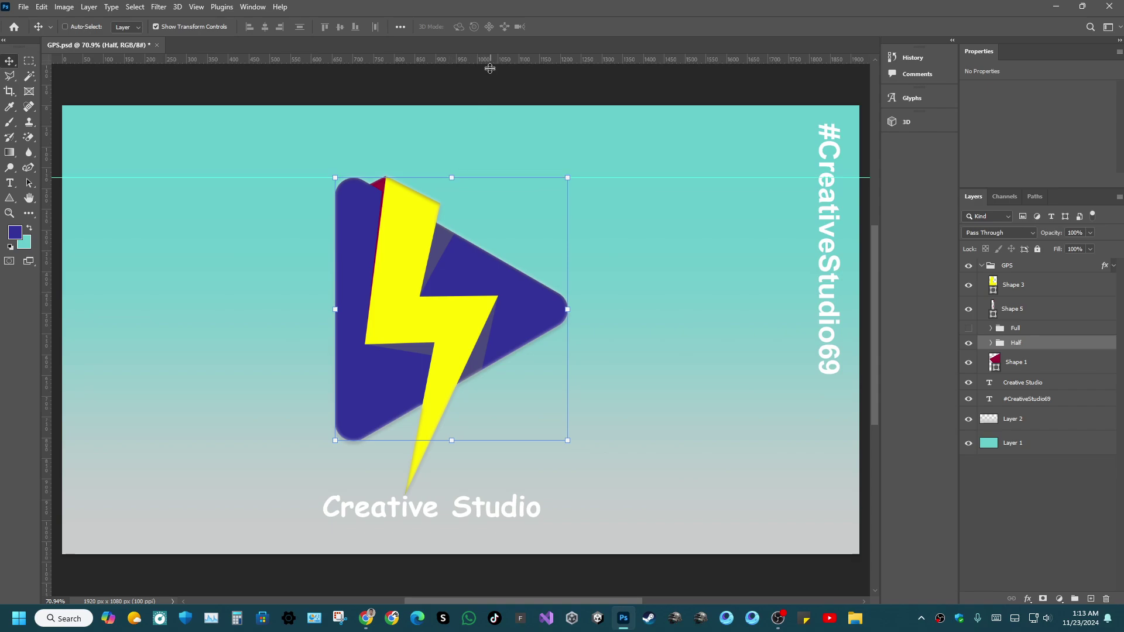
left_click_drag(490, 60, 462, 441)
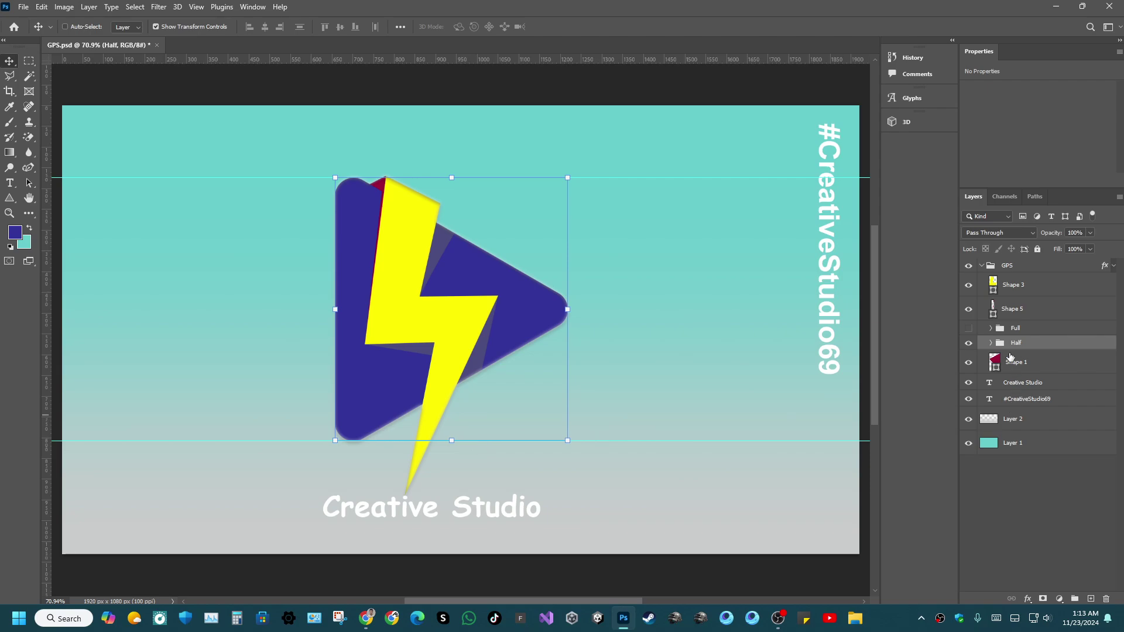
Select the lightning bolt's Shape 3 layer, save the document, and try lowering the bolt's top edge to the upper guide.
left_click(1015, 286)
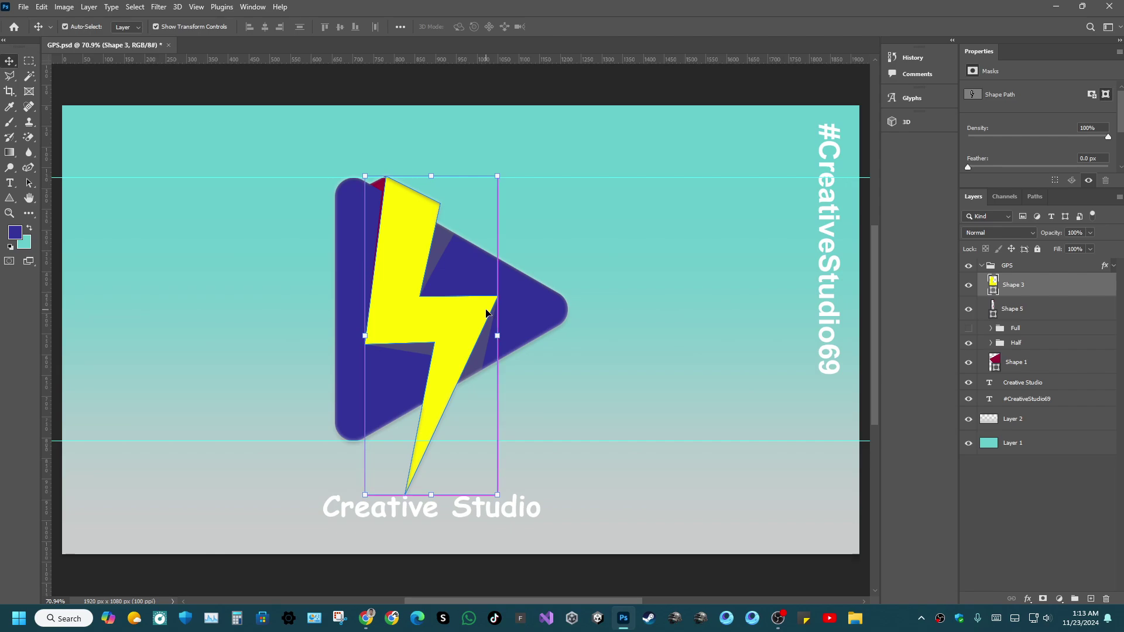
key("ctrl+s")
left_click_drag(430, 175, 430, 186)
key("ctrl+z")
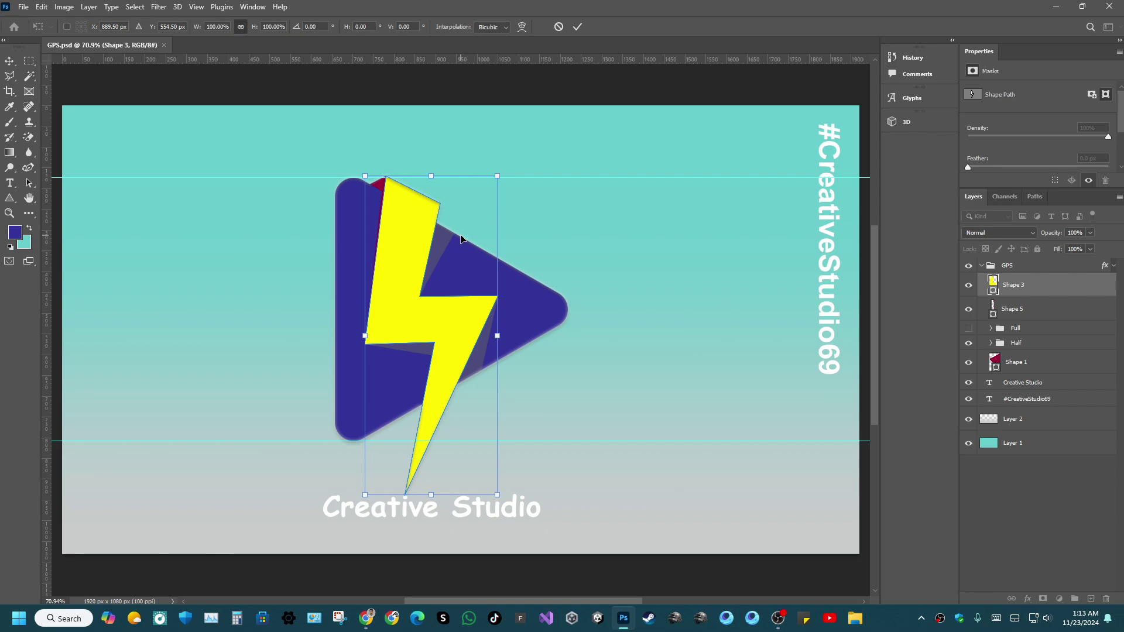
left_click(29, 61)
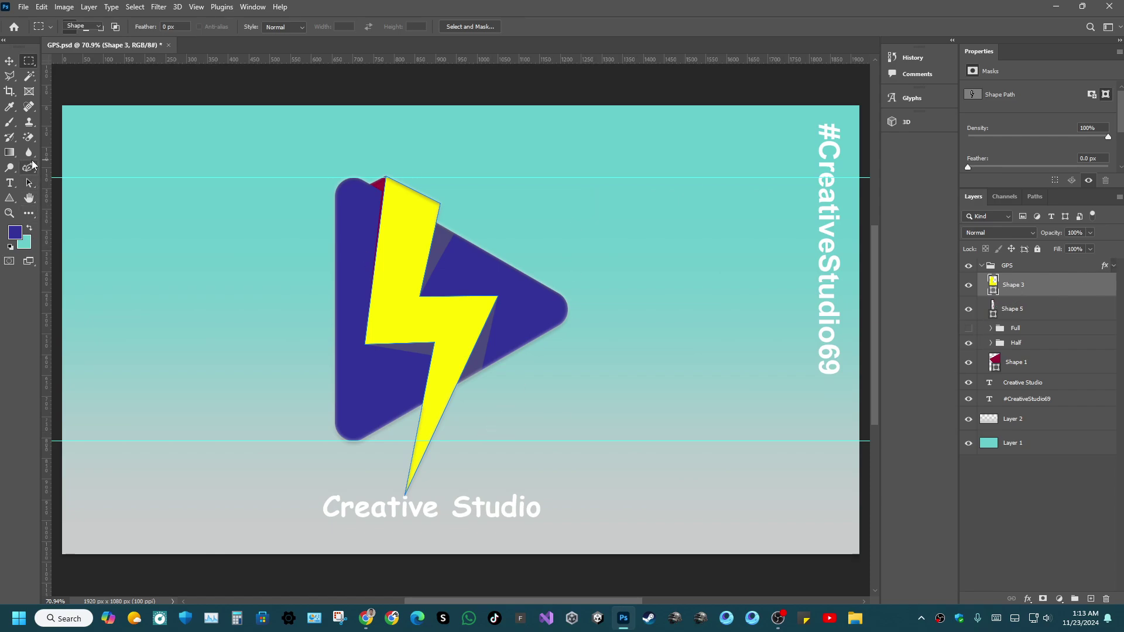
Move the lightning bolt's bottom anchor point up to the lower guide with the Curvature Pen tool.
left_click(30, 170)
right_click(34, 174)
left_click(82, 225)
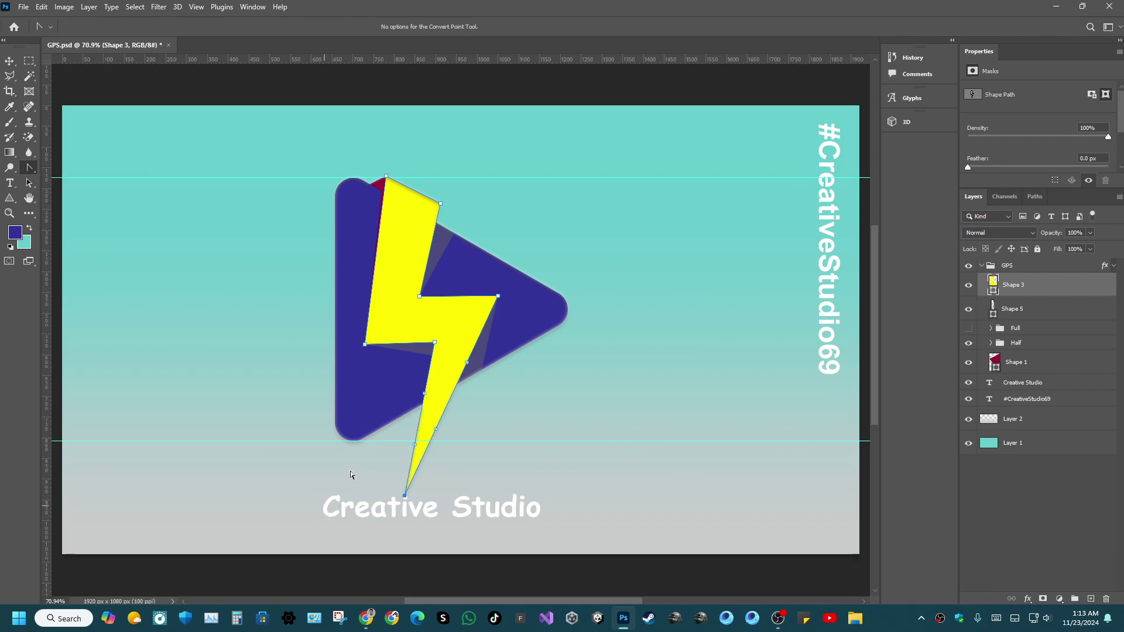
right_click(29, 172)
left_click(68, 206)
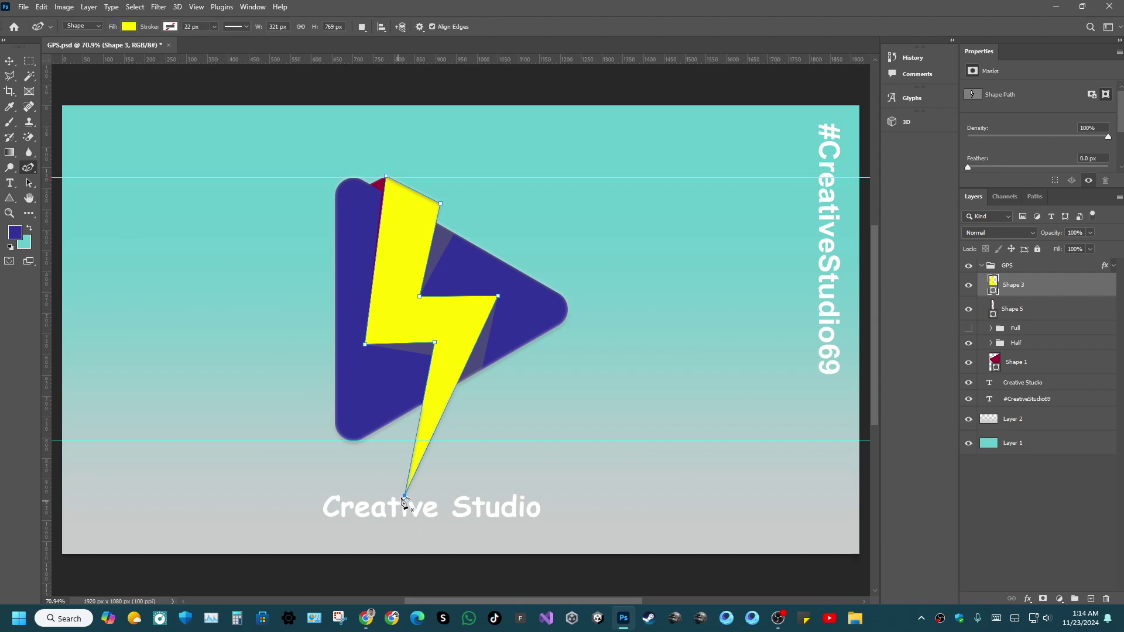
left_click(412, 471)
left_click_drag(413, 472, 422, 443)
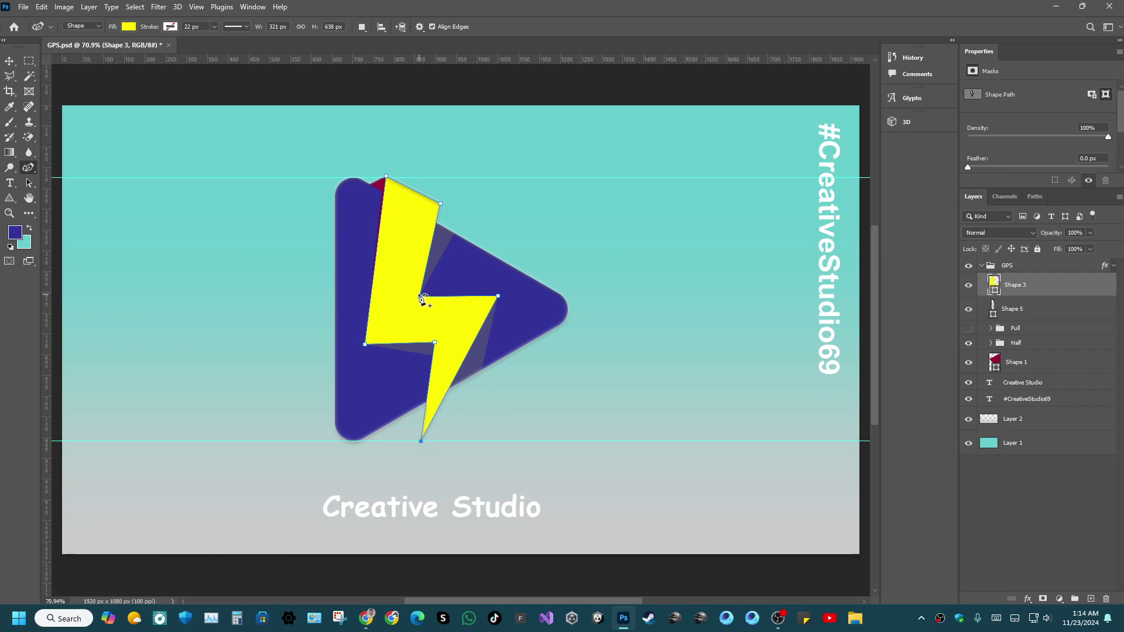
Try repositioning the lightning bolt's two inner corners and its left corner, and undo these anchor point changes.
left_click_drag(419, 296, 408, 319)
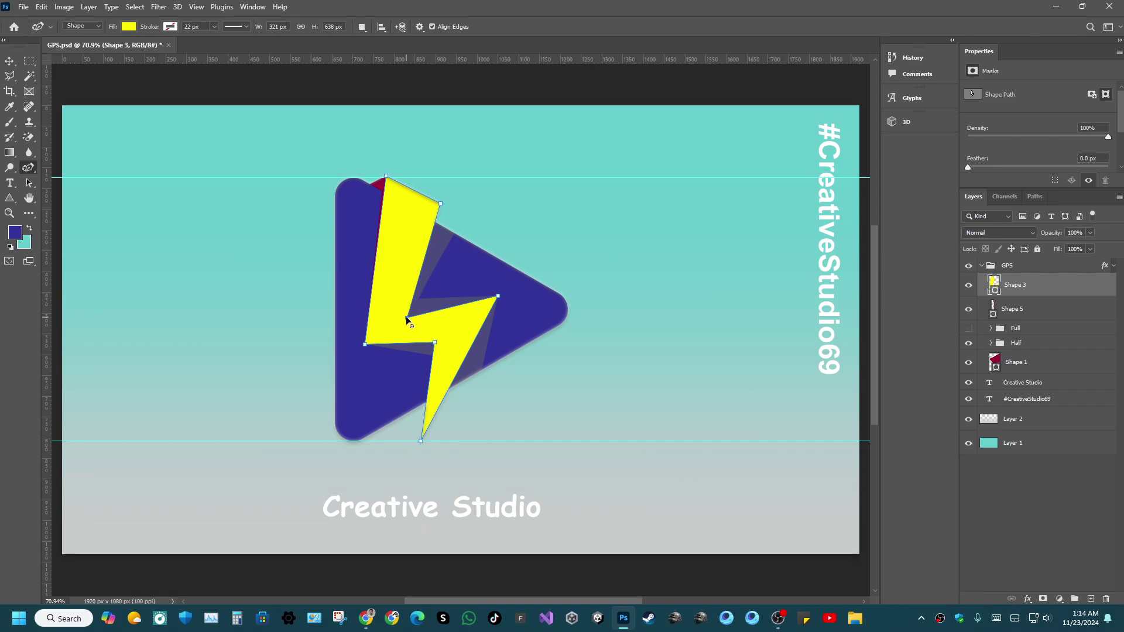
key("ctrl+z")
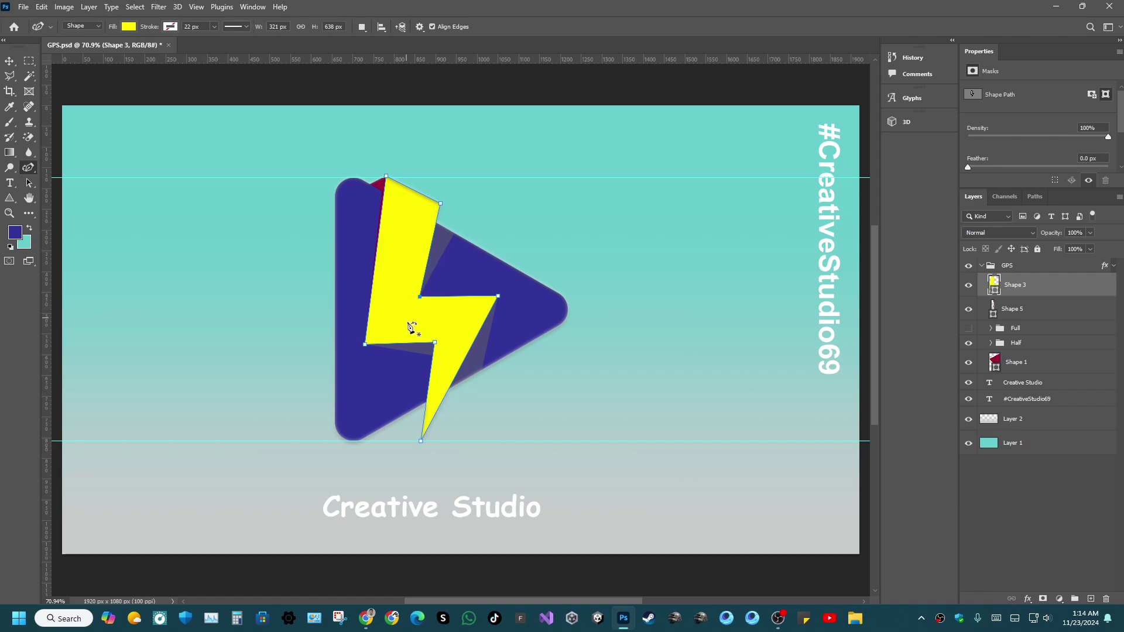
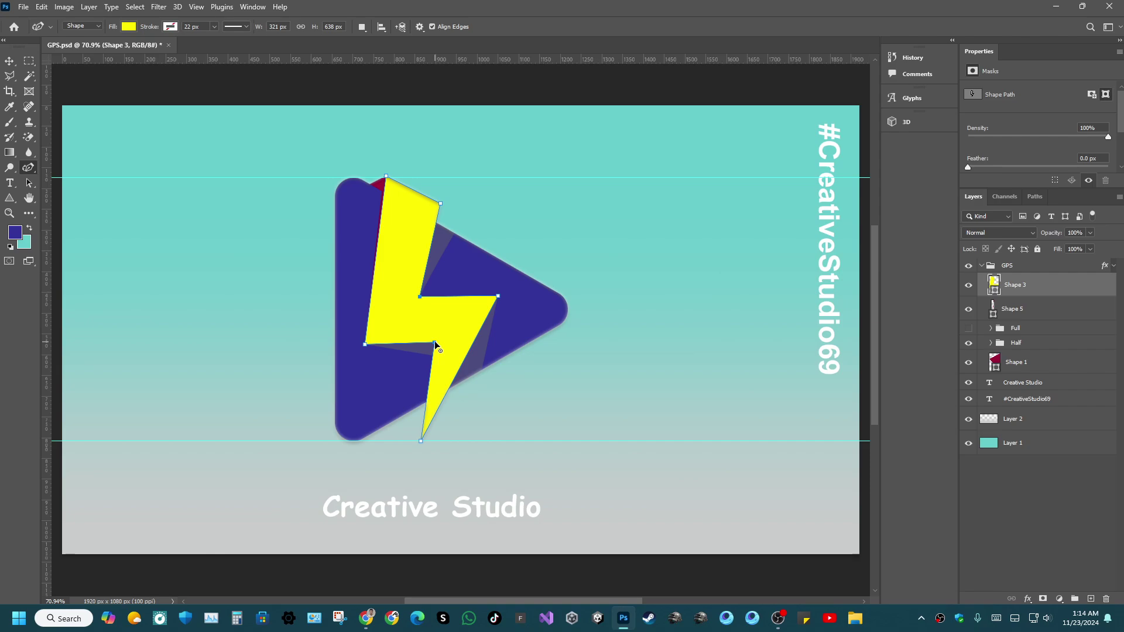
left_click_drag(434, 343, 444, 326)
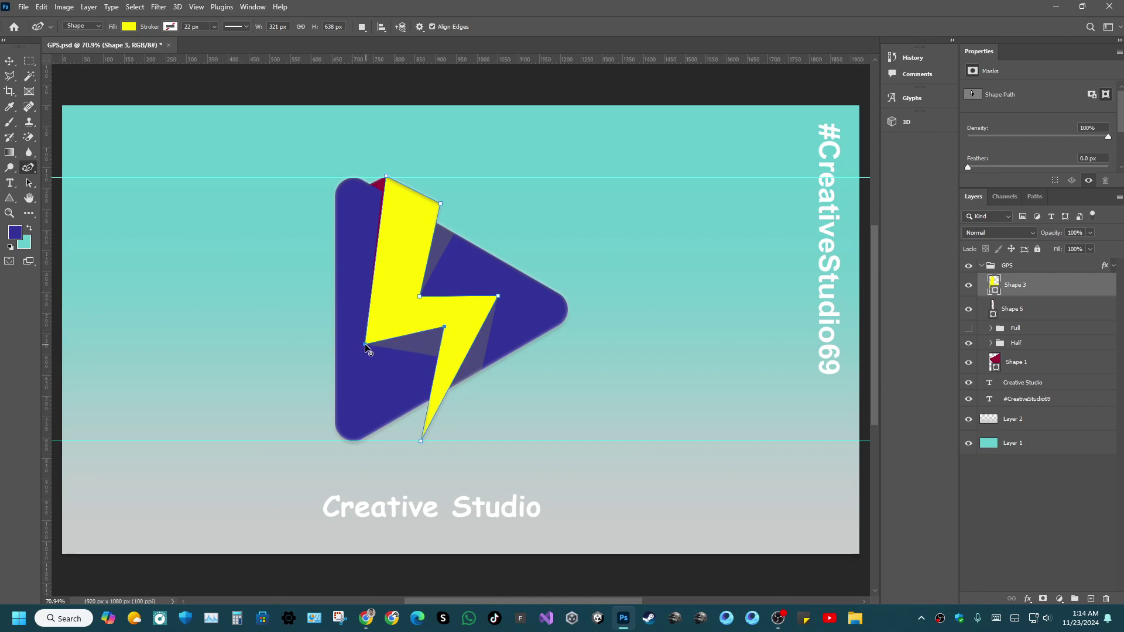
mouse_move(365, 346)
left_mouse_down()
mouse_move(371, 314)
mouse_move(368, 332)
left_mouse_up()
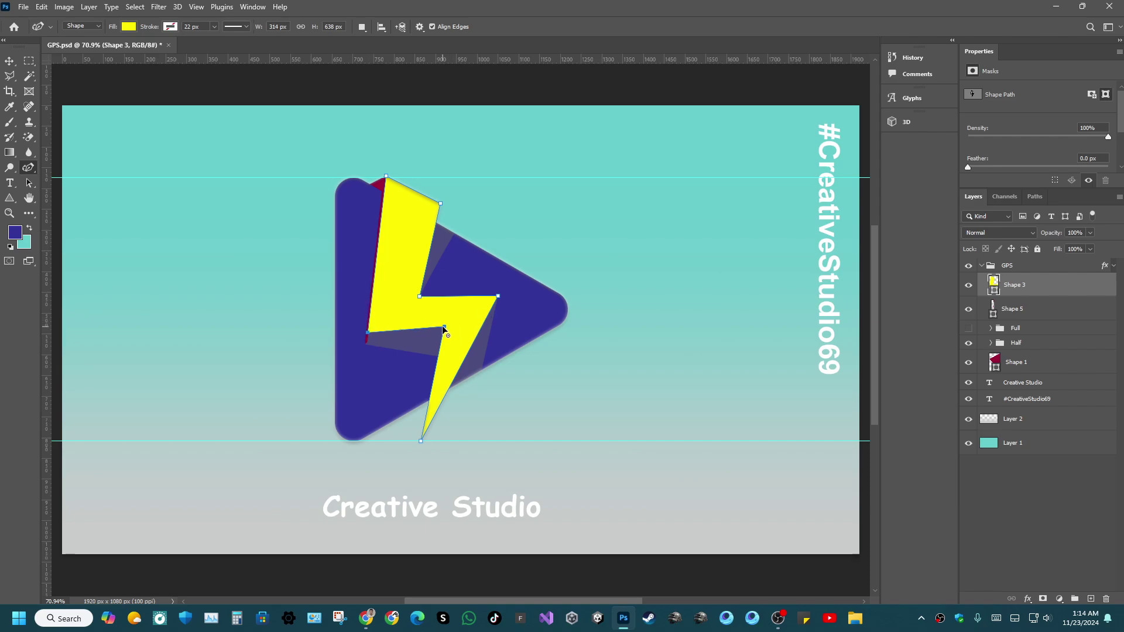
left_click_drag(446, 328, 430, 329)
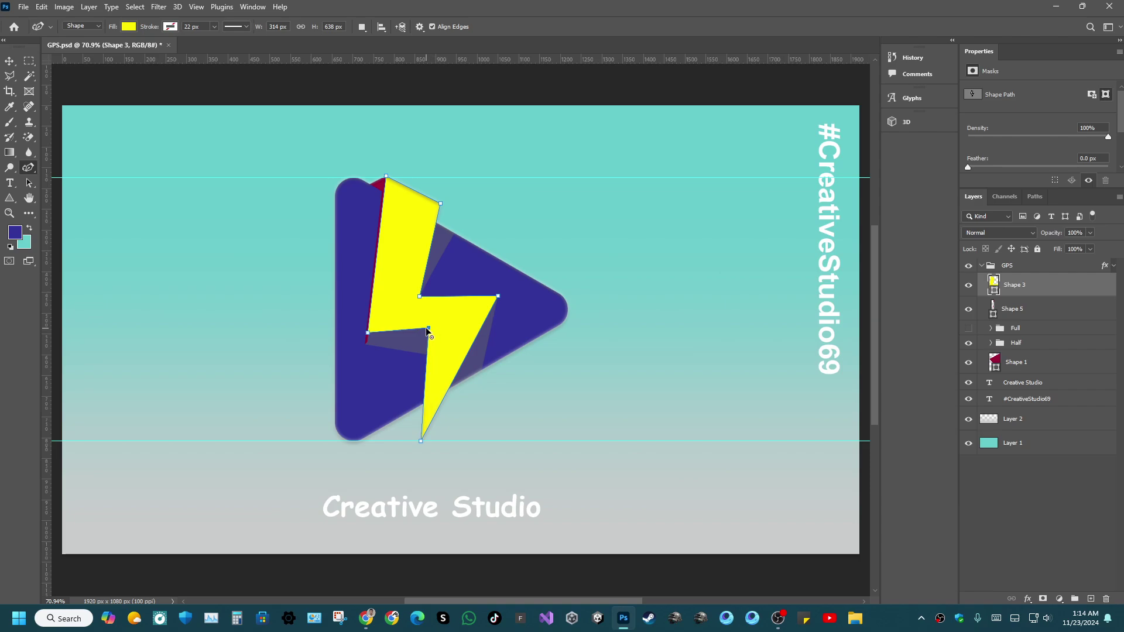
key("ctrl+z")
key("ctrl+z")
key("ctrl+z")
key("ctrl+z")
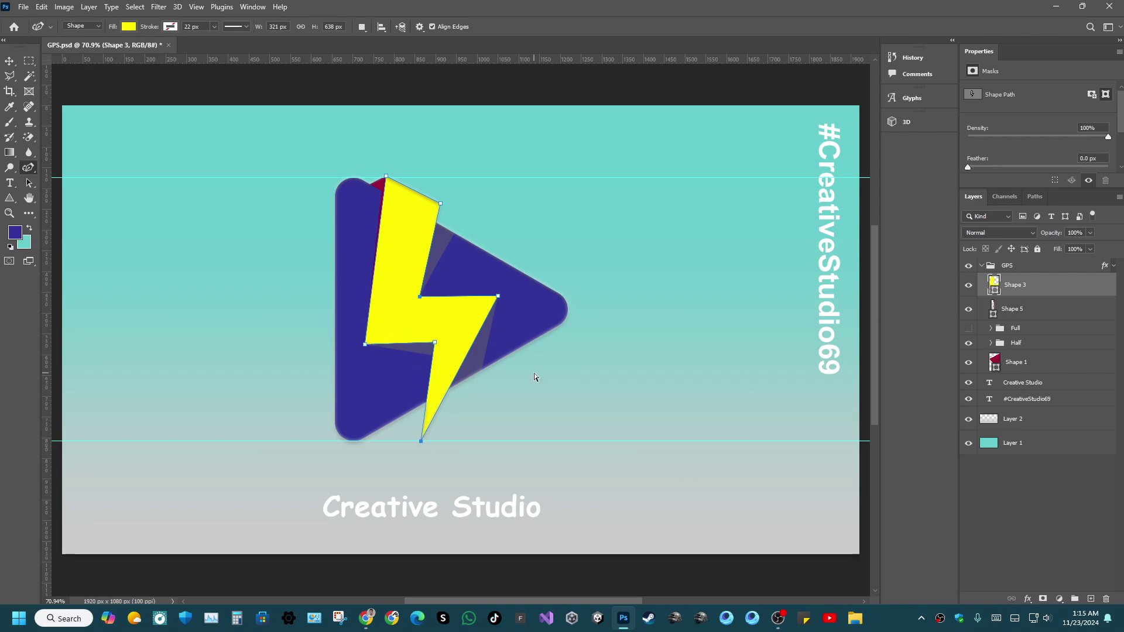
Remove both horizontal guides, clear the canvas selection, and save the document.
key("ctrl+s")
left_click(29, 61)
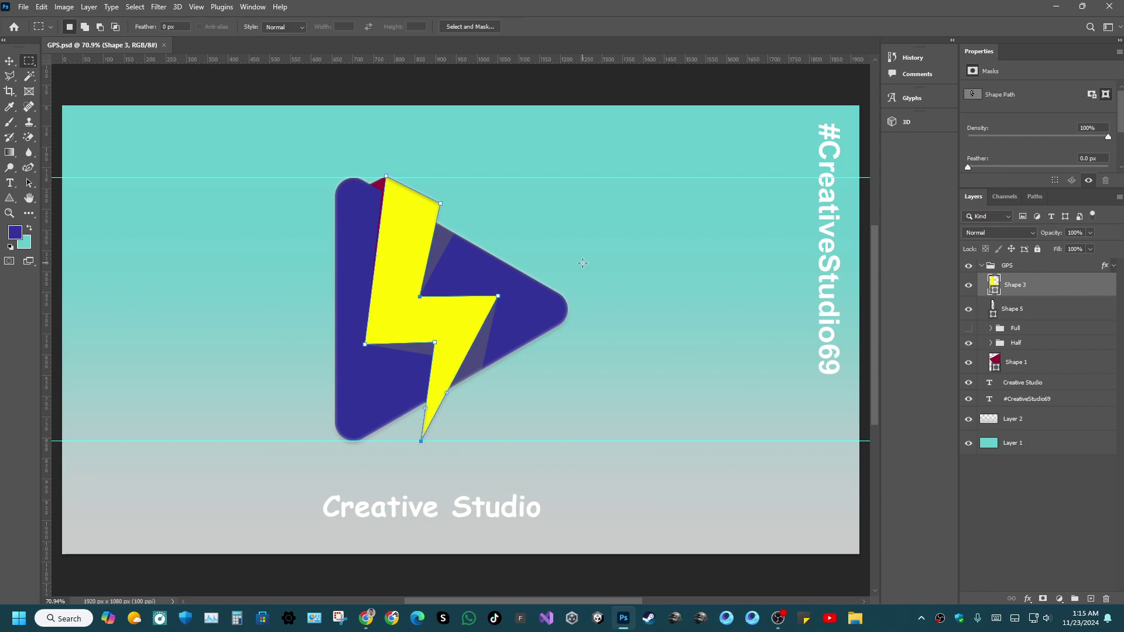
left_click(9, 61)
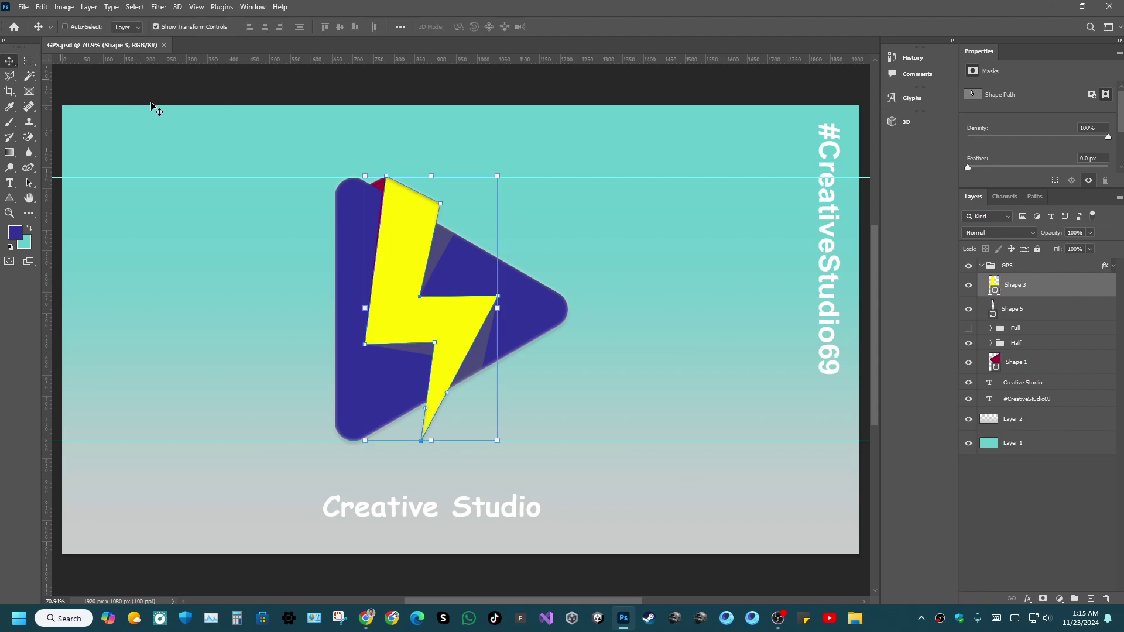
key("ctrl")
left_click_drag(555, 177, 560, 28)
left_click_drag(563, 442, 586, 15)
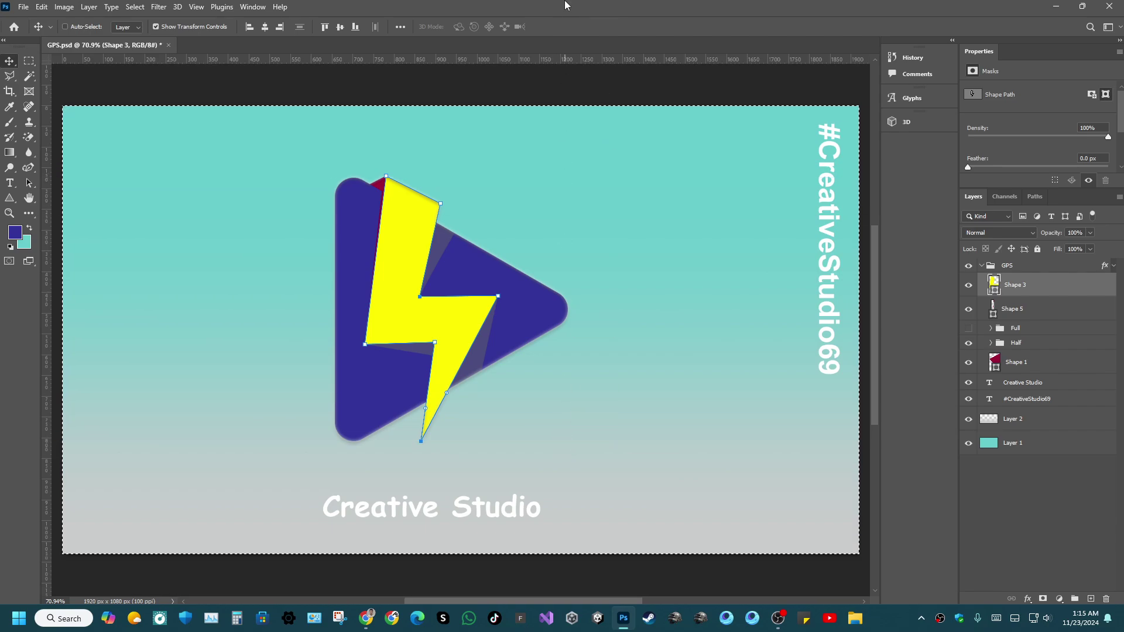
left_click(29, 61)
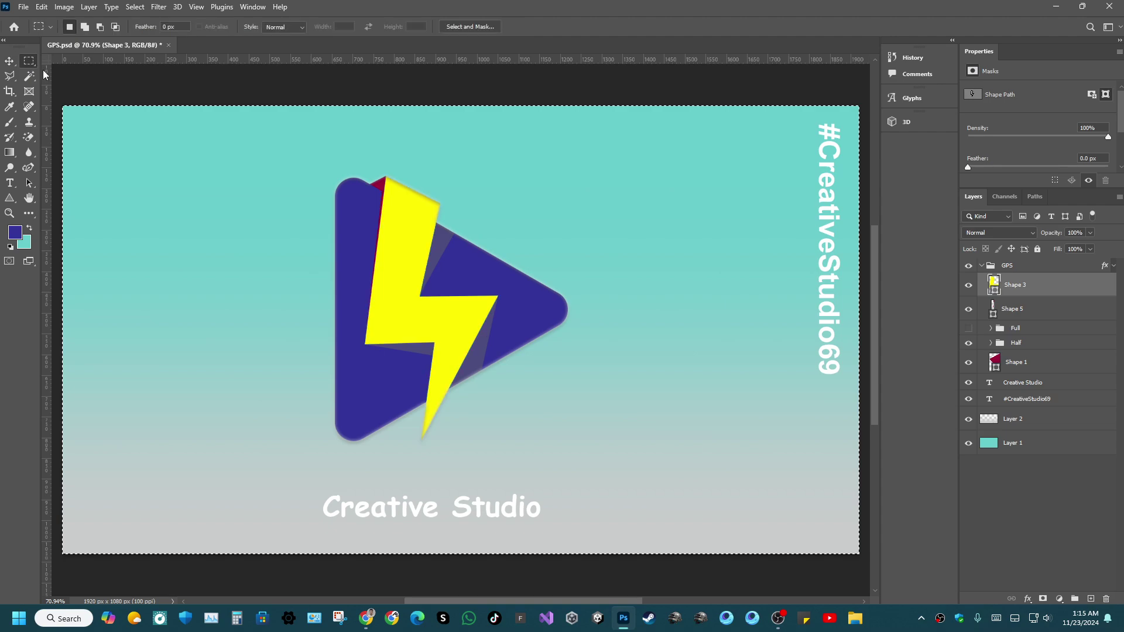
left_click(515, 275)
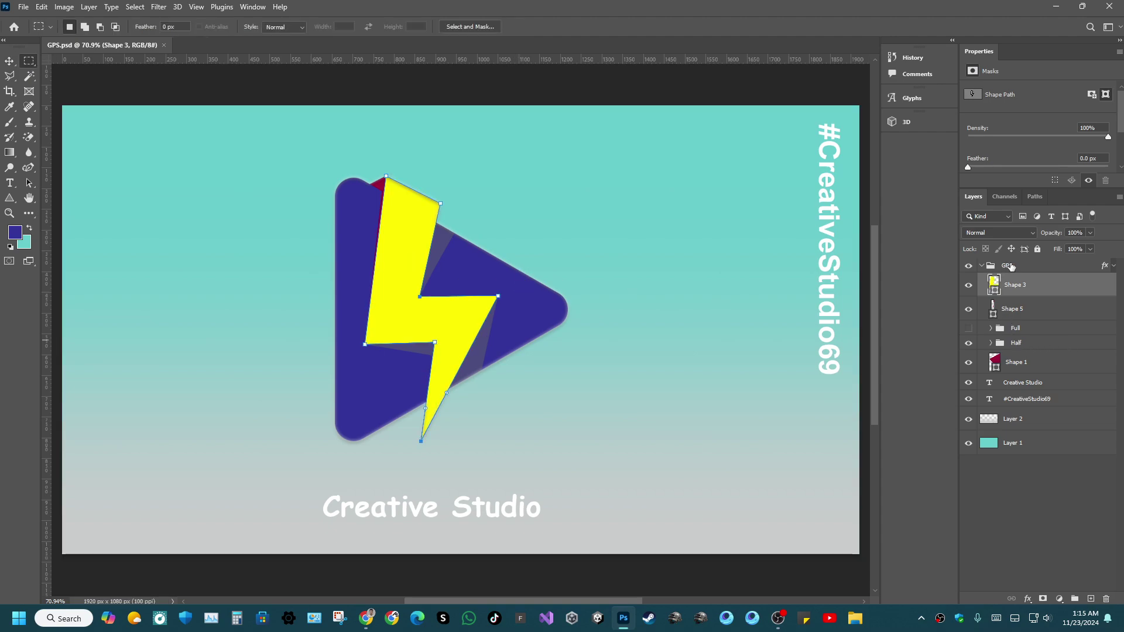
left_click(981, 266)
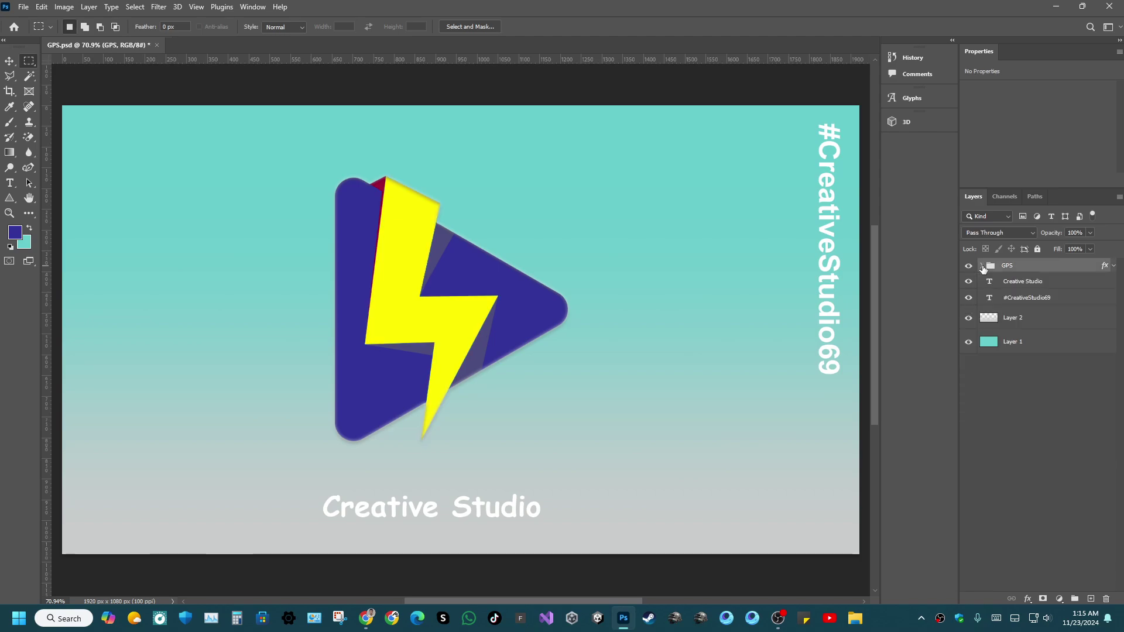
left_click(1026, 288)
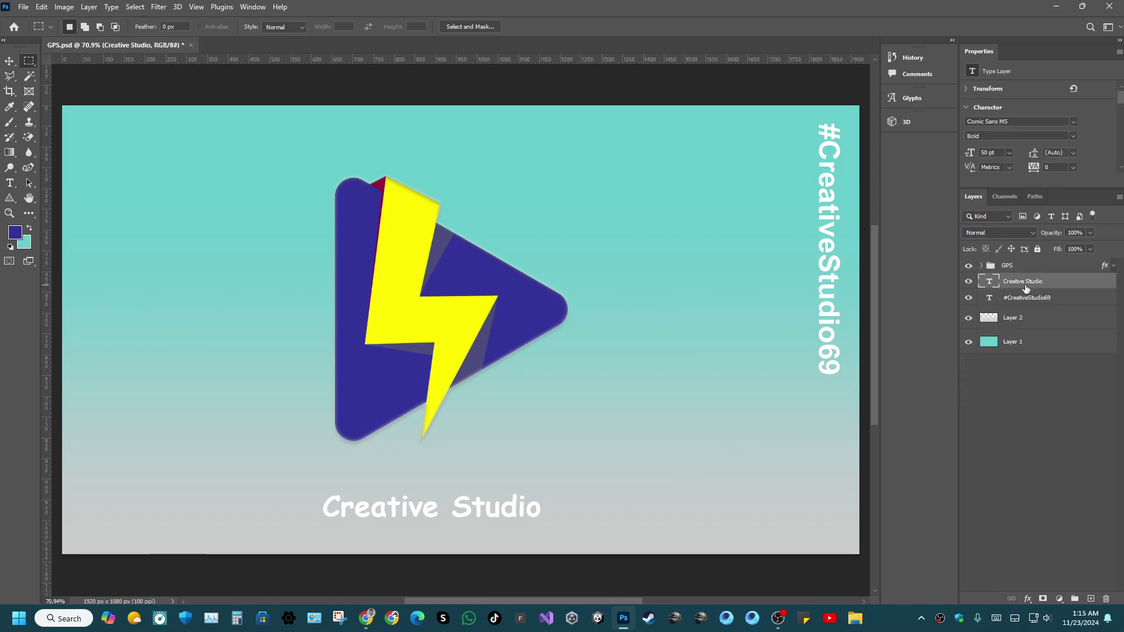
left_click(981, 267)
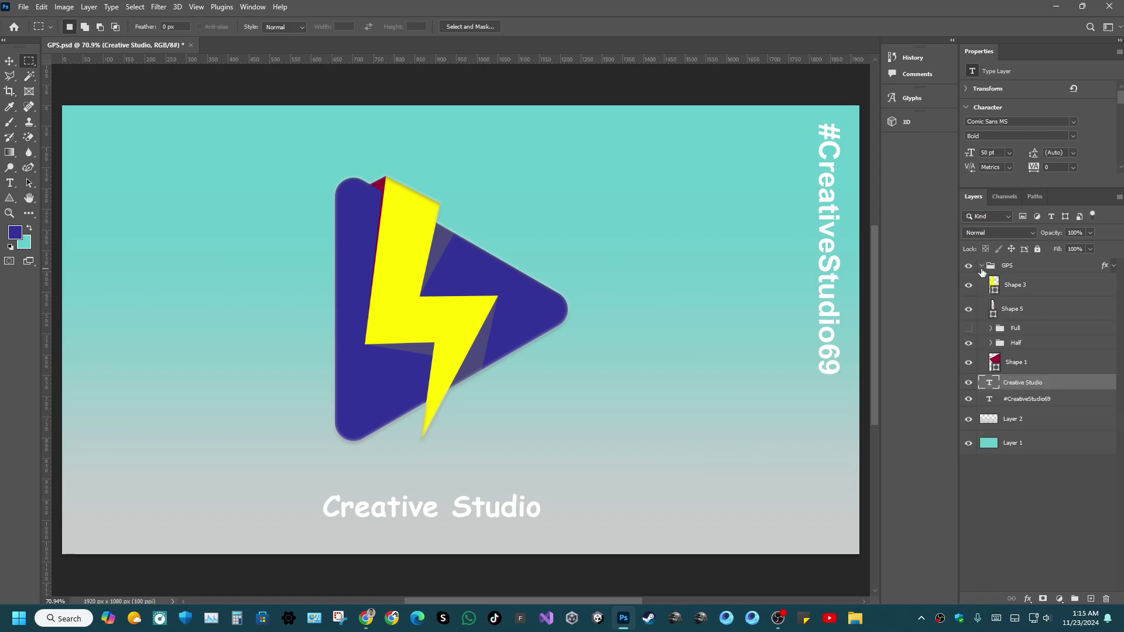
Step back to the lightning bolt's longer version, copy that Shape 3, and restore the latest Deselect state from the history.
left_click(1029, 289)
key("ctrl+a")
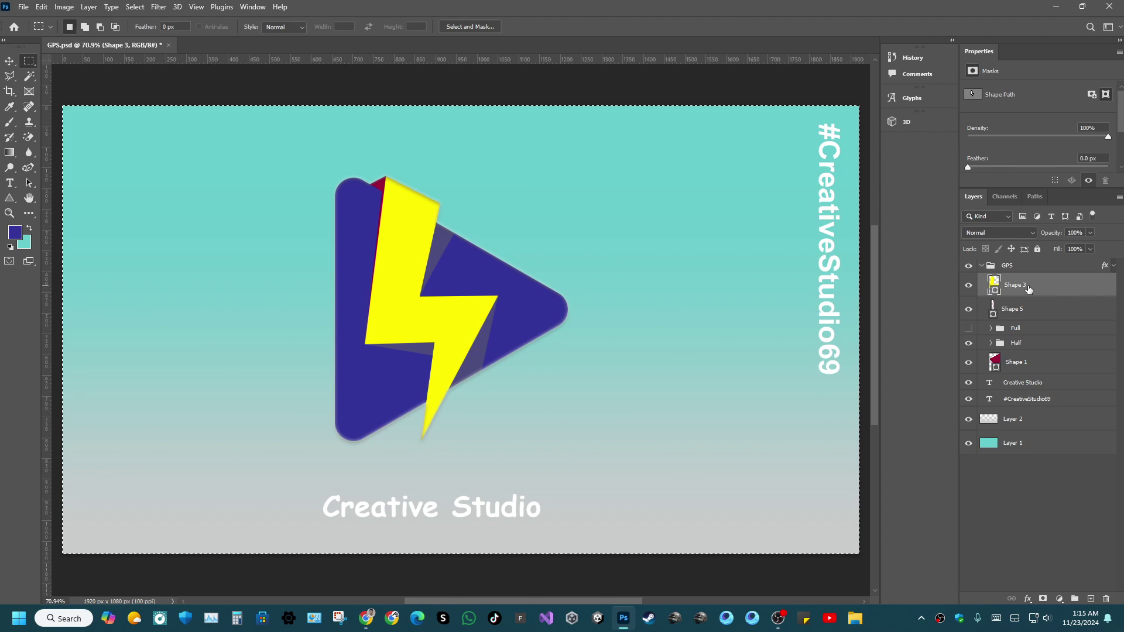
key("ctrl+d")
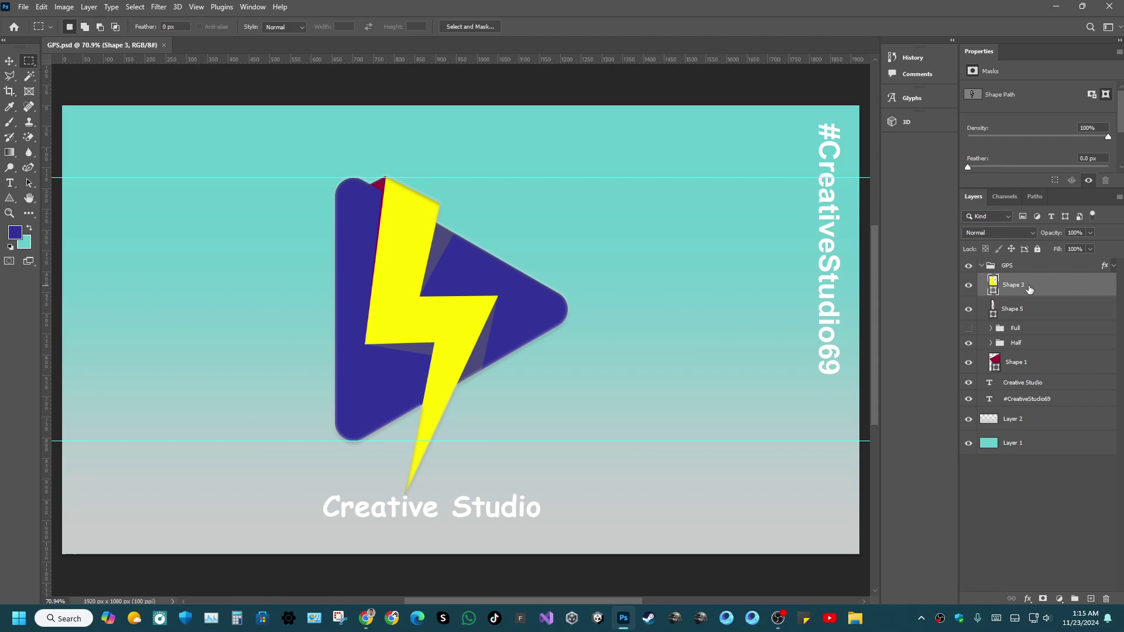
left_click(912, 58)
left_click(807, 382)
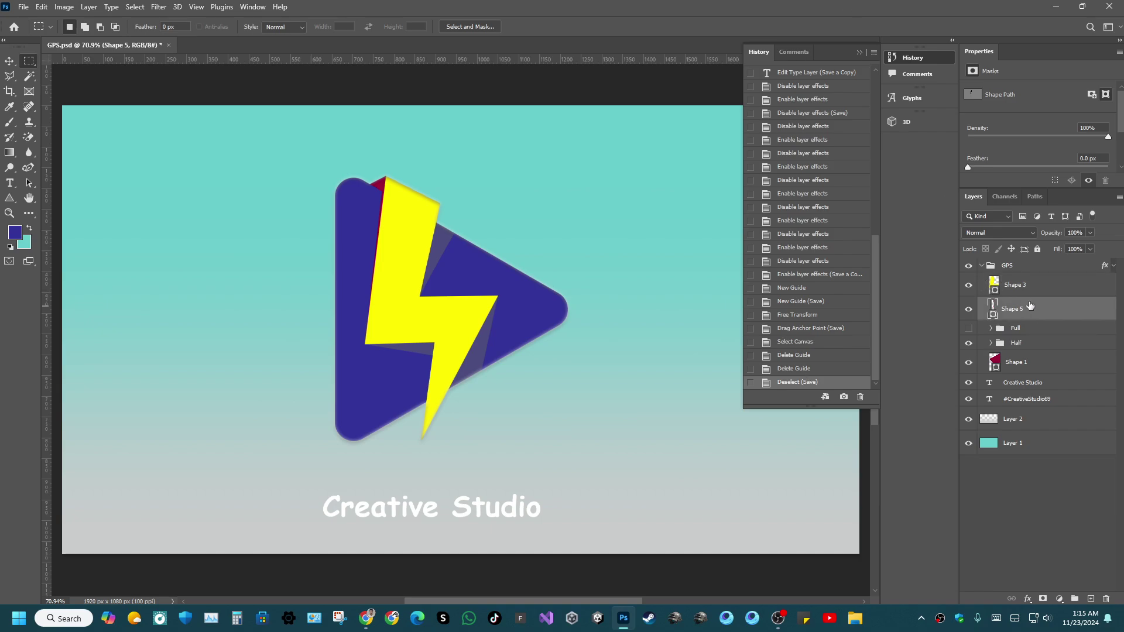
Add an empty layer, paste the longer bolt aligned over the shortened one, and order it directly below Layer 3.
left_click(1090, 599)
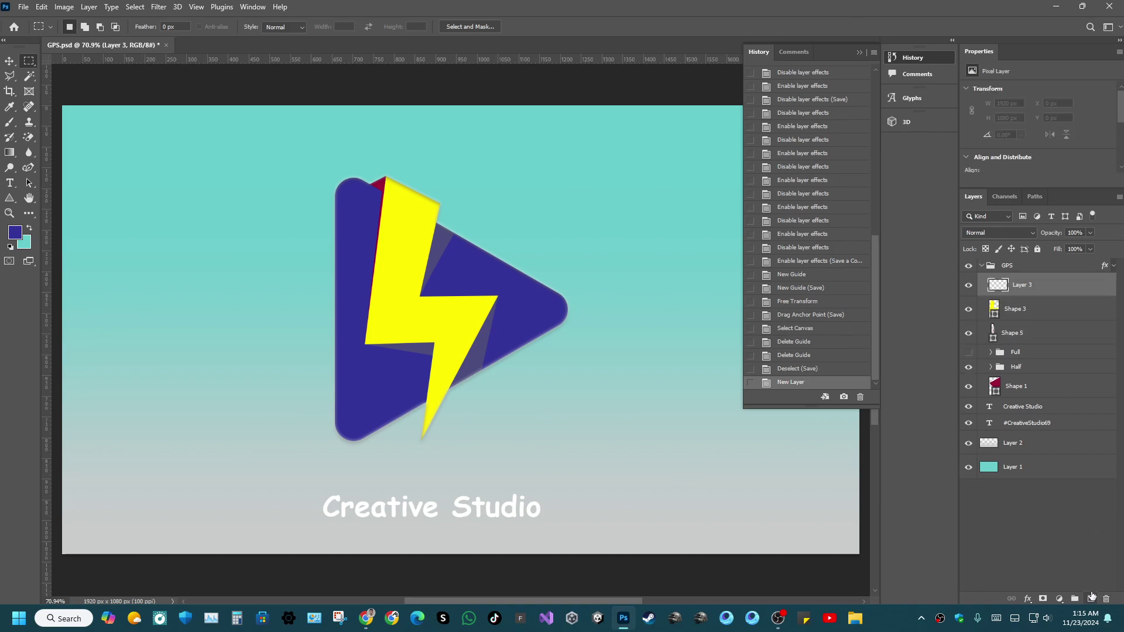
key("ctrl+j")
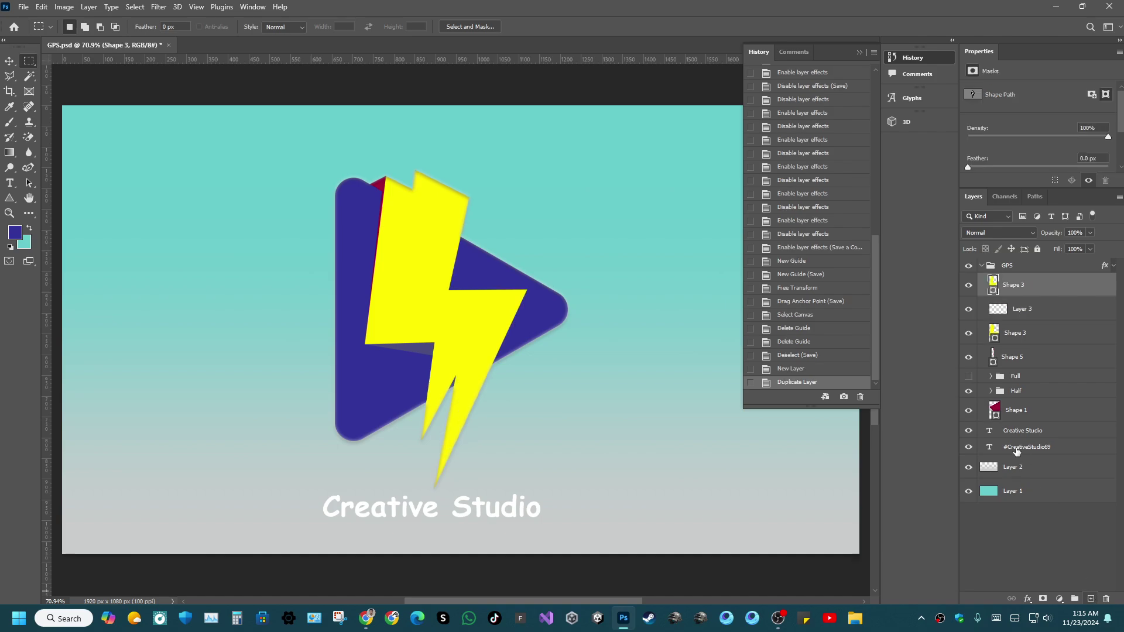
left_click(8, 60)
left_click_drag(464, 251, 425, 249)
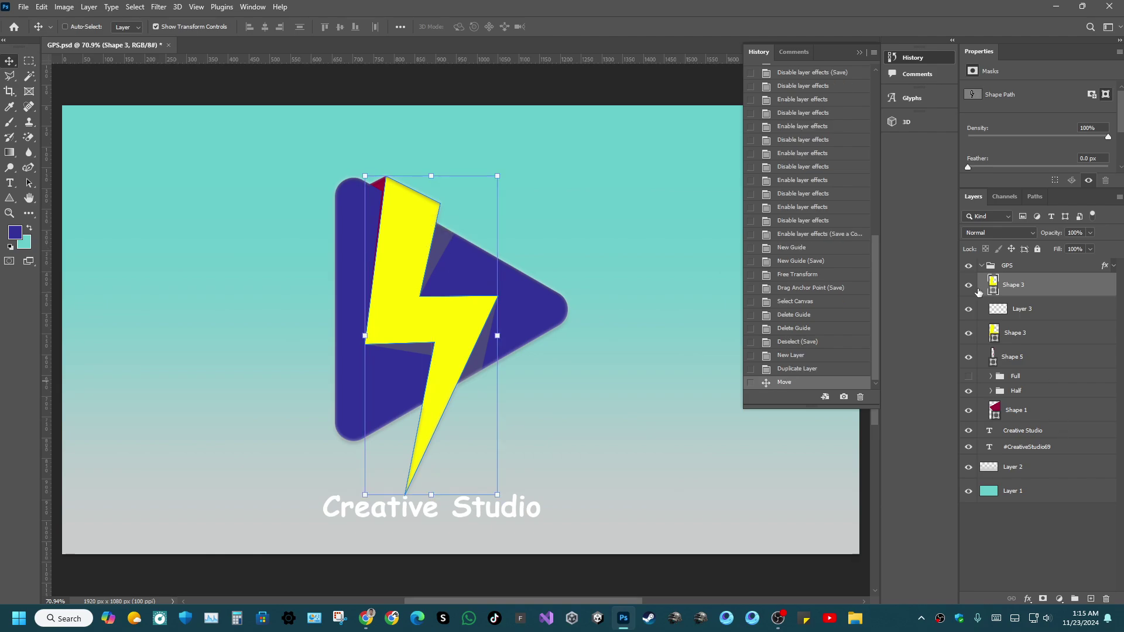
left_click_drag(1040, 292, 1038, 317)
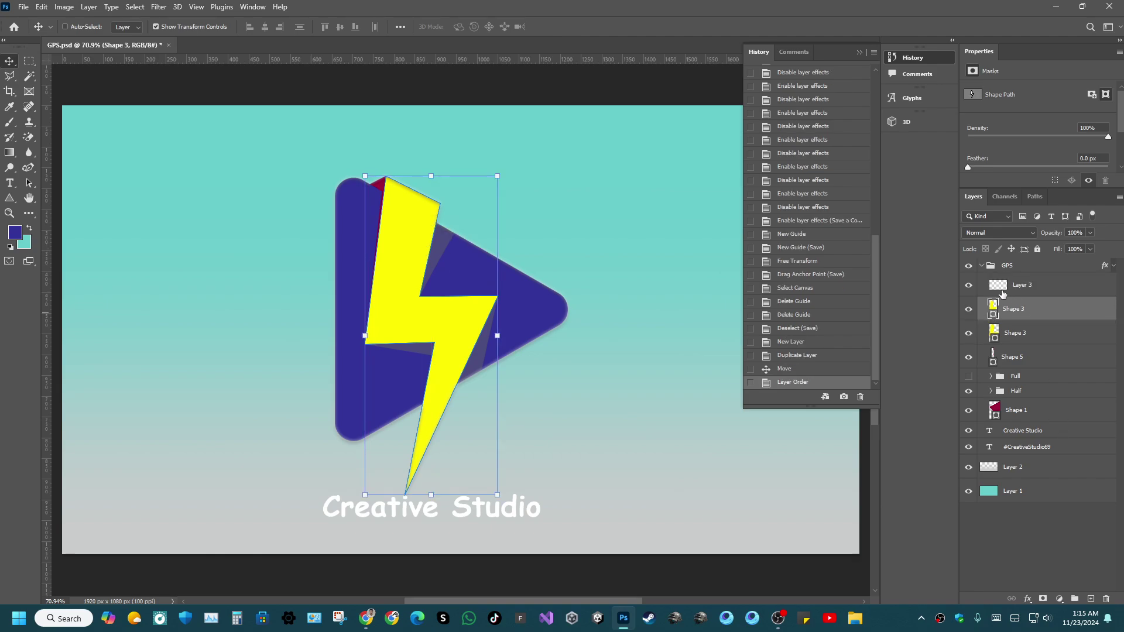
Compare the longer and shortened lightning bolts by repeatedly hiding and showing the longer Shape 3 layer.
left_click(969, 315)
left_click(969, 319)
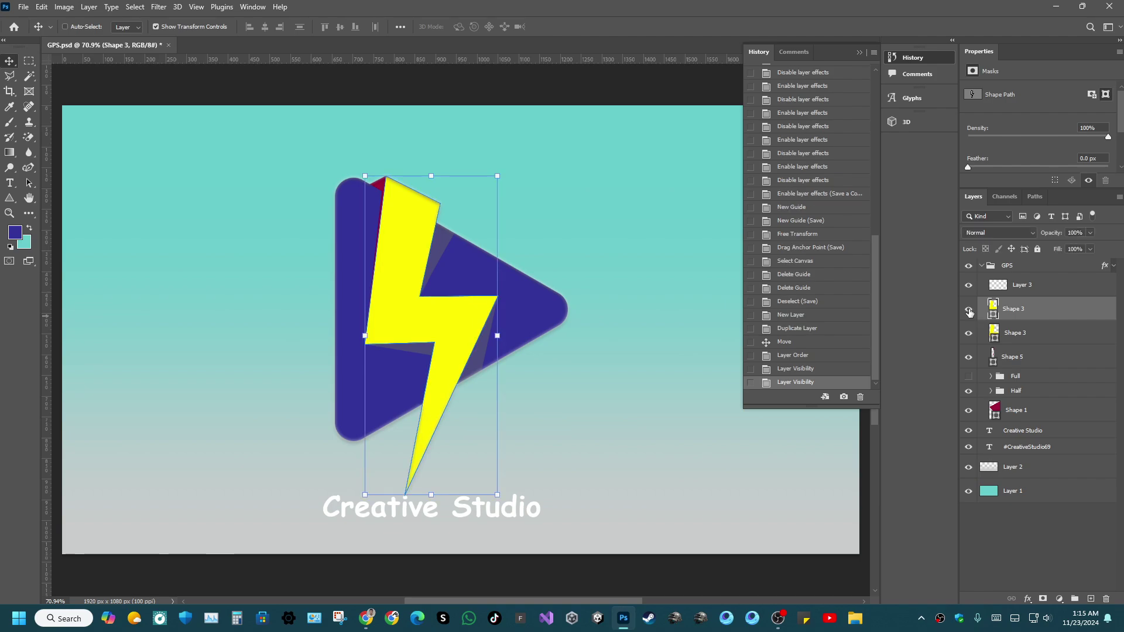
left_click(969, 316)
left_click(969, 315)
left_click(969, 314)
left_click(970, 314)
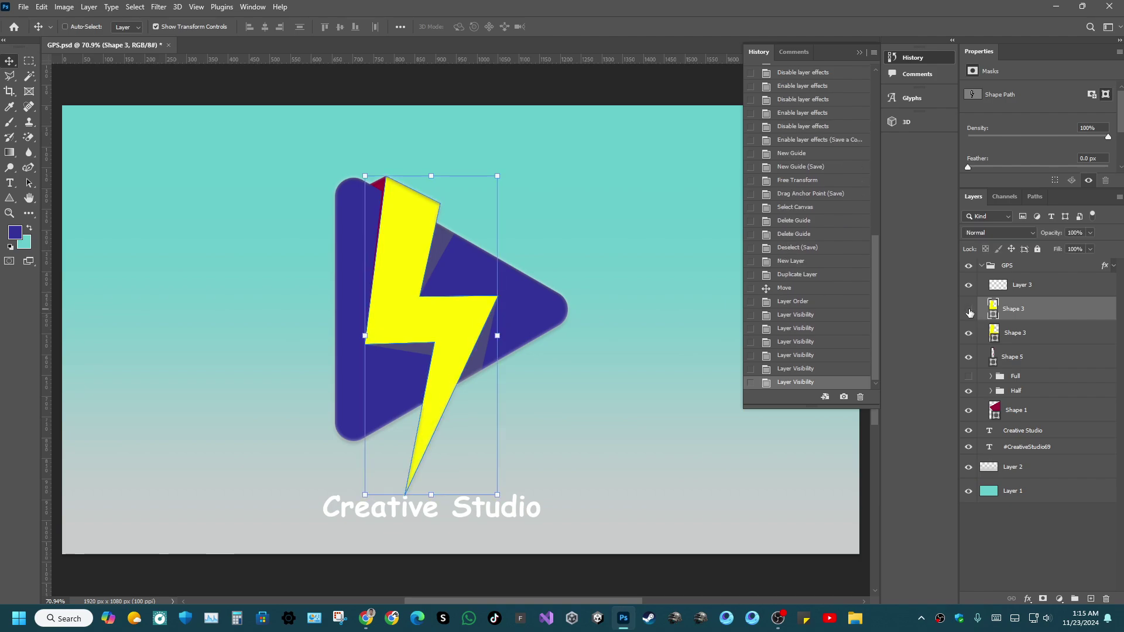
Compare the two bolt versions again by toggling the longer Shape 3, keep the longer one shown, and hide the shortened Shape 3.
left_click(970, 314)
left_click(969, 314)
left_click(969, 314)
left_click(969, 314)
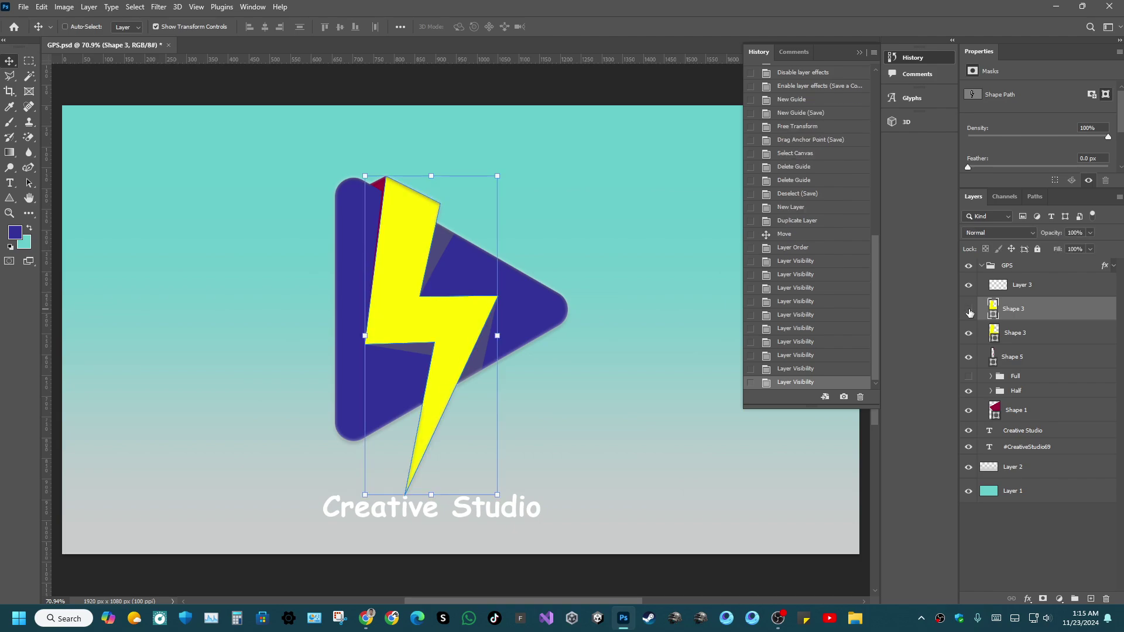
left_click(969, 314)
left_click(969, 313)
left_click(970, 314)
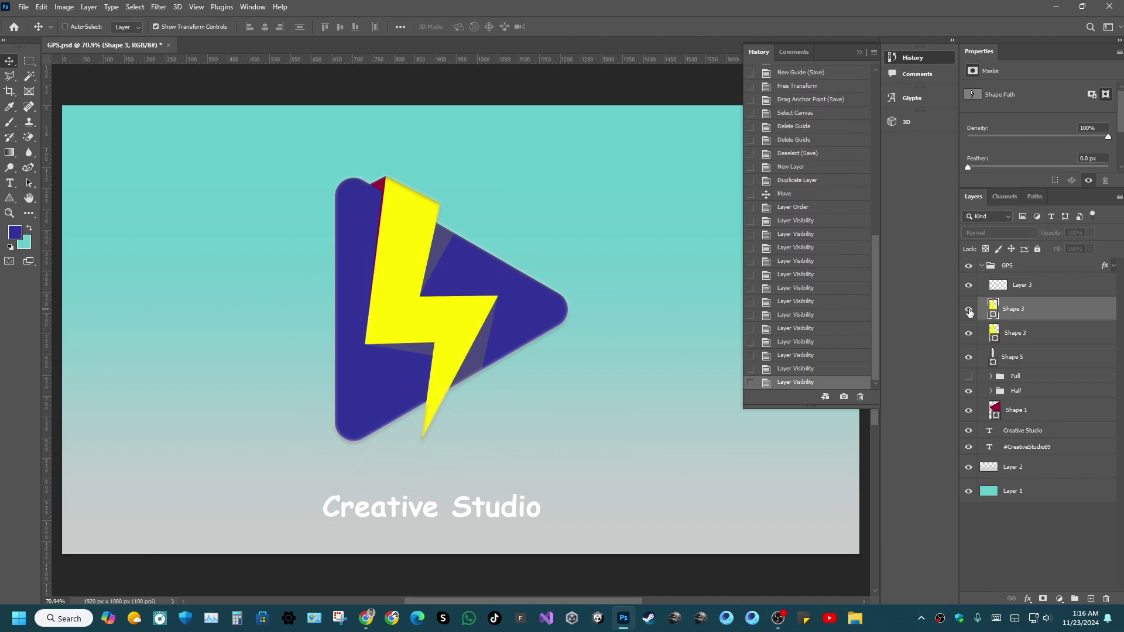
left_click(969, 314)
left_click(964, 335)
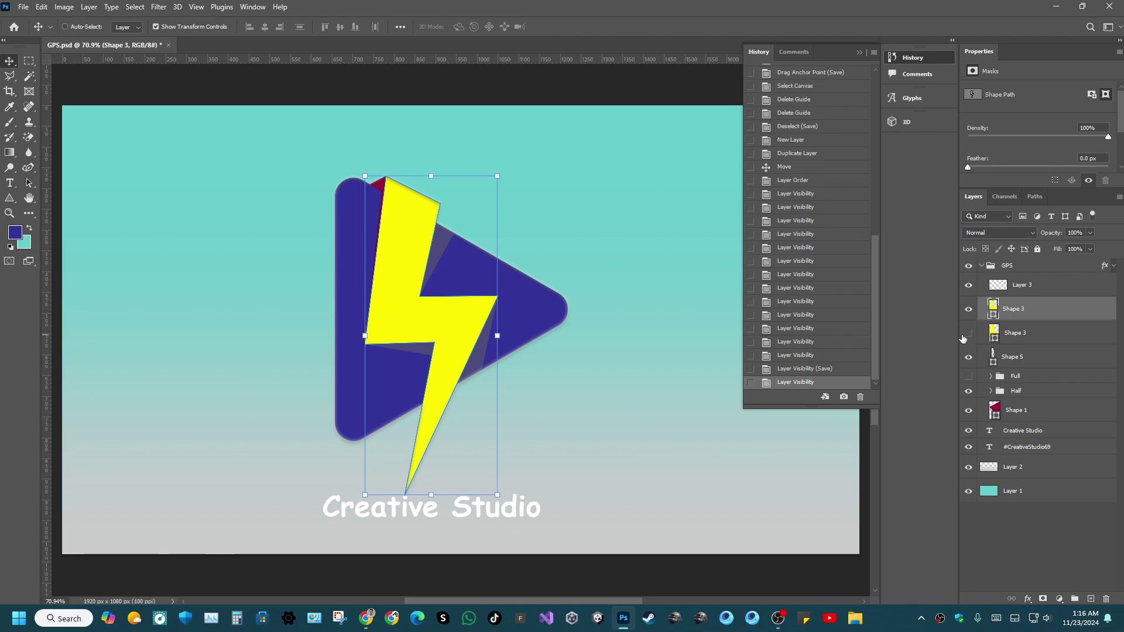
Delete the empty Layer 3 from the GPS group, collapse the group, and save the document.
left_click(1003, 283)
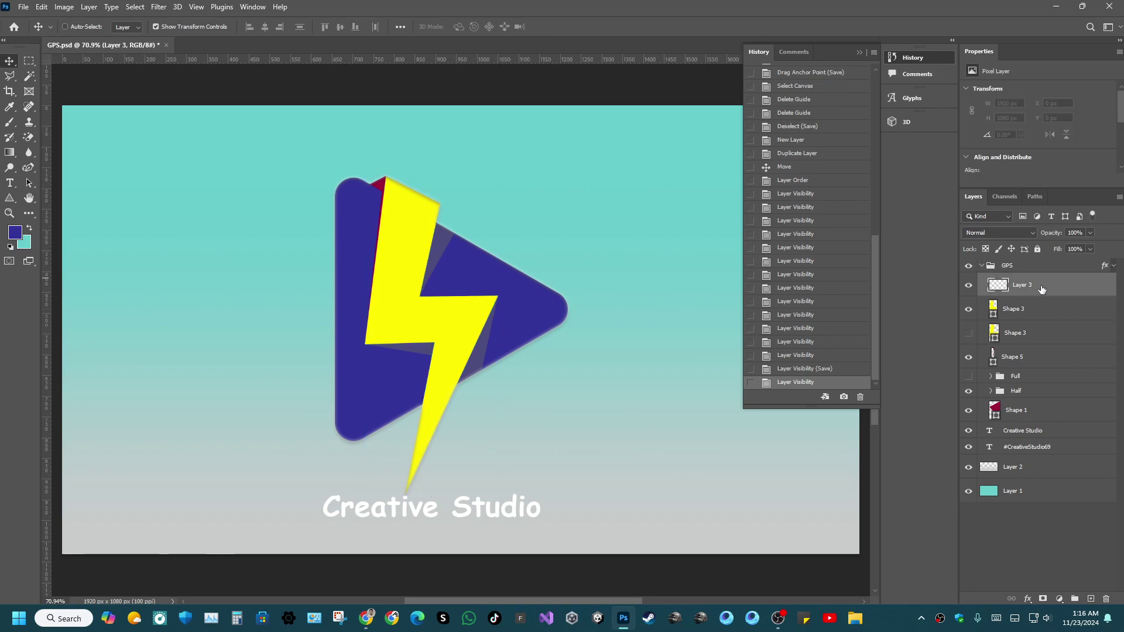
left_click_drag(1031, 293, 1105, 599)
left_click(982, 268)
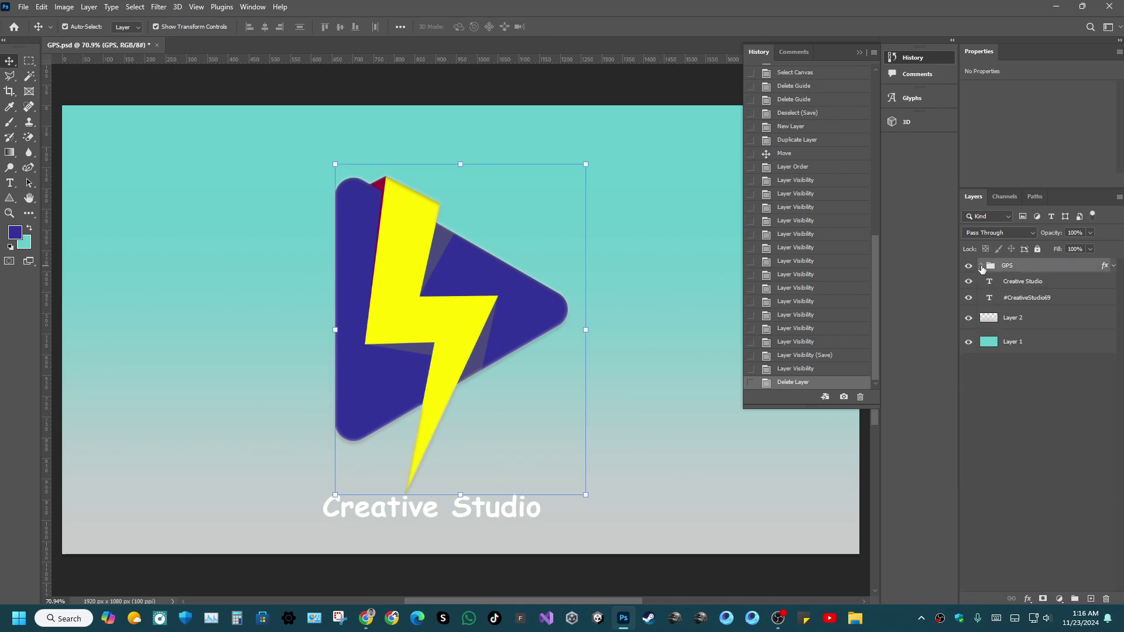
key("ctrl+s")
left_click(29, 61)
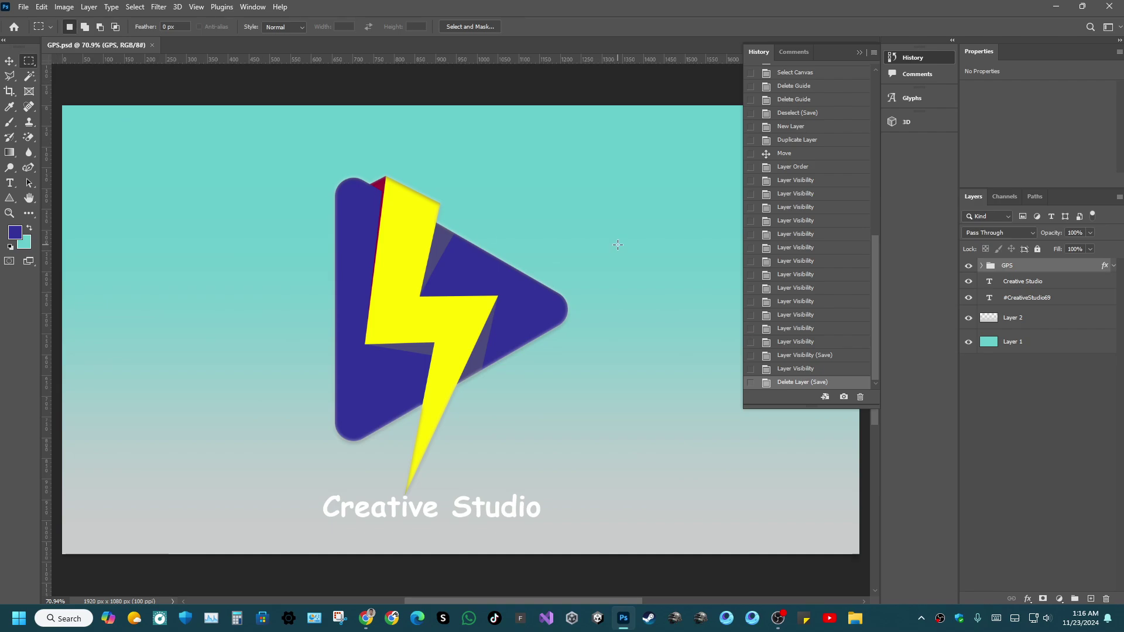
left_click(859, 52)
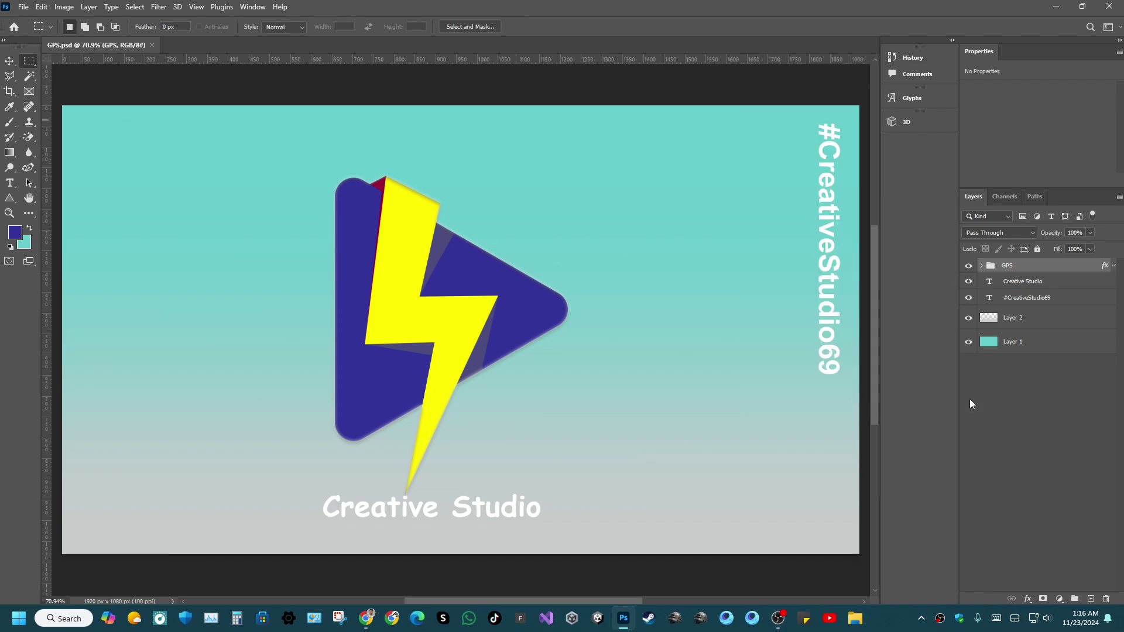
left_click(968, 298)
left_click(969, 298)
key("ctrl+s")
Select the entire canvas and add an empty layer at the top of the layer stack.
key("ctrl+a")
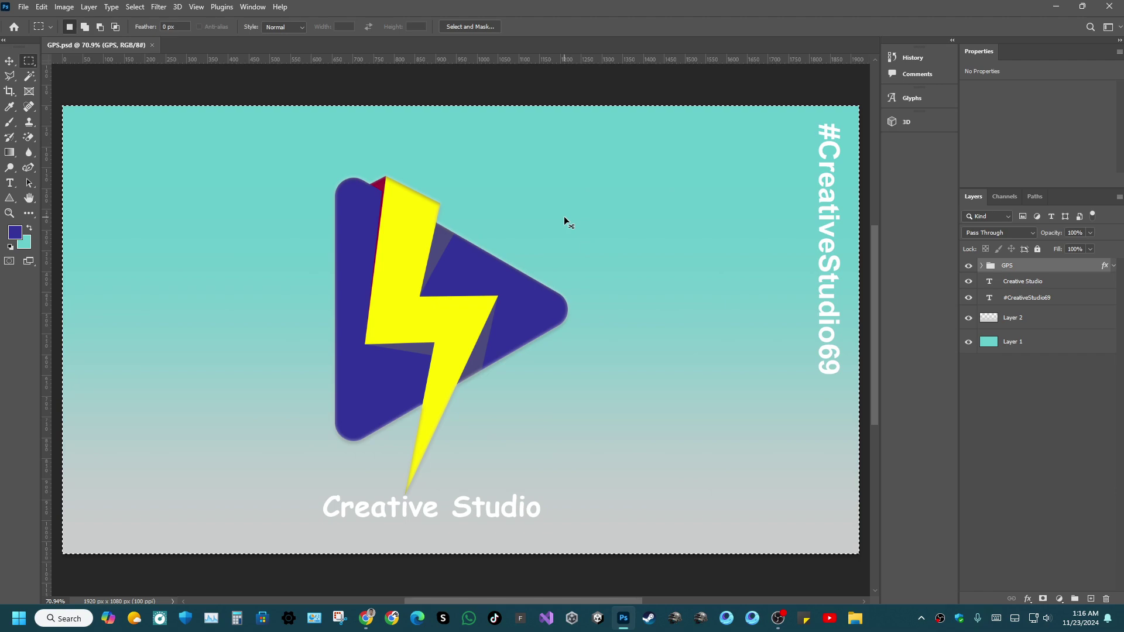
left_click(1048, 358)
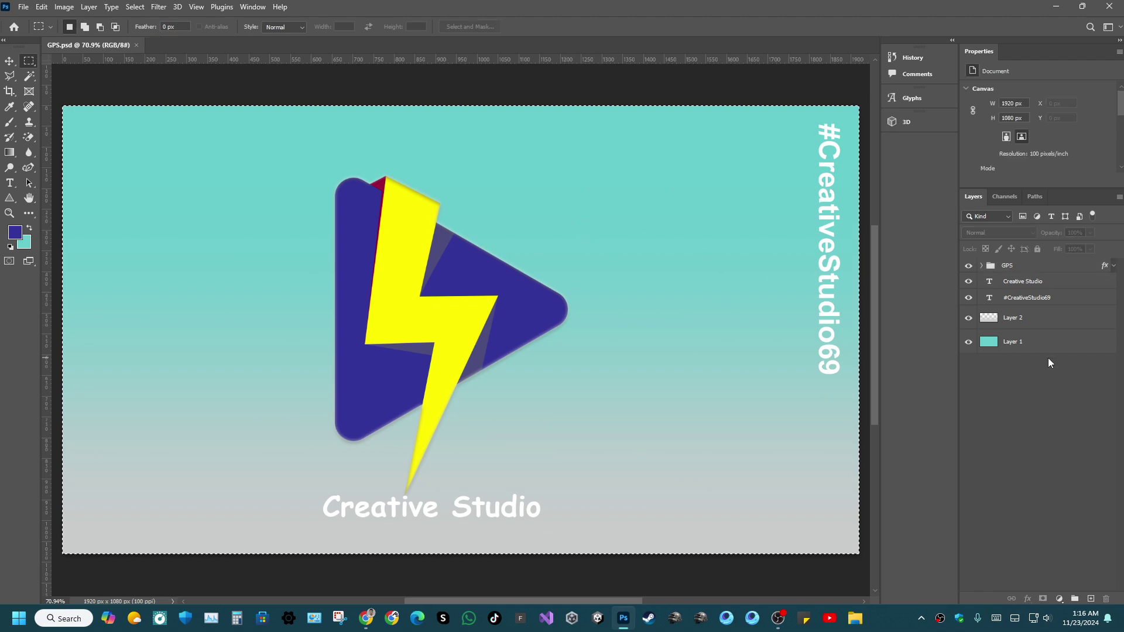
left_click(1090, 598)
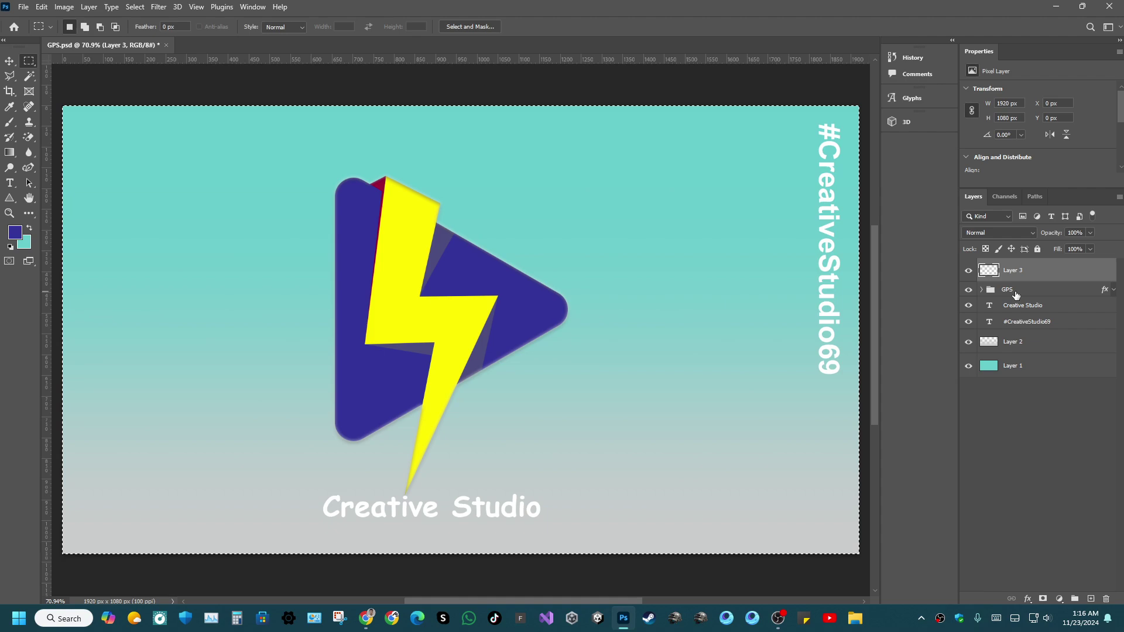
Group the GPS folder with the Creative Studio text layer and duplicate the resulting group.
left_click(990, 292)
left_click(968, 289)
left_click(968, 289)
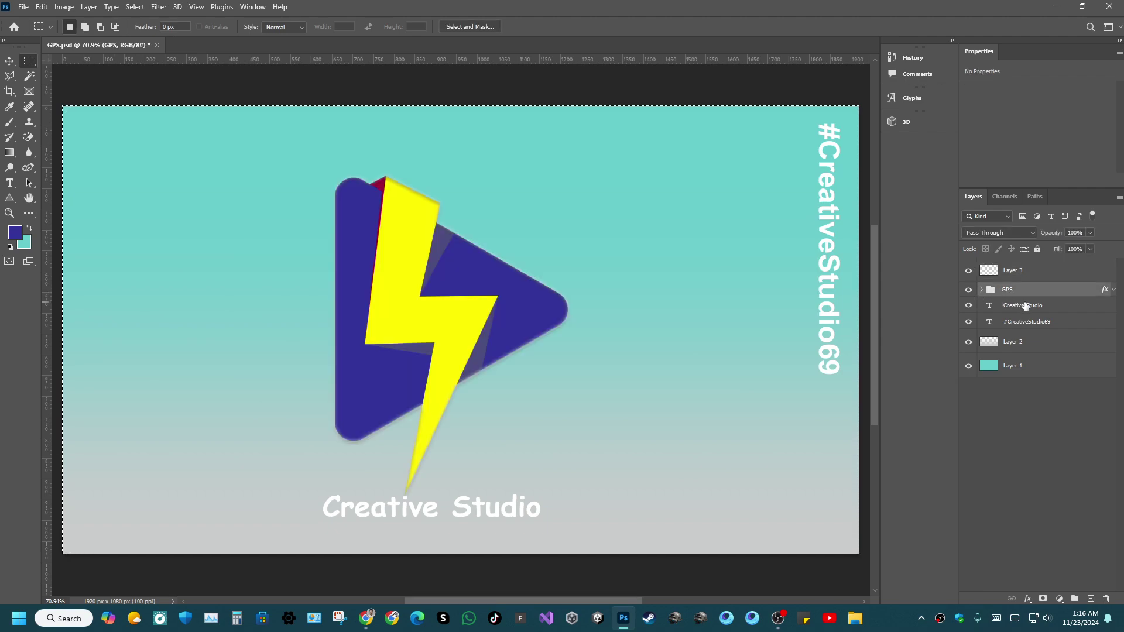
left_click(1009, 307)
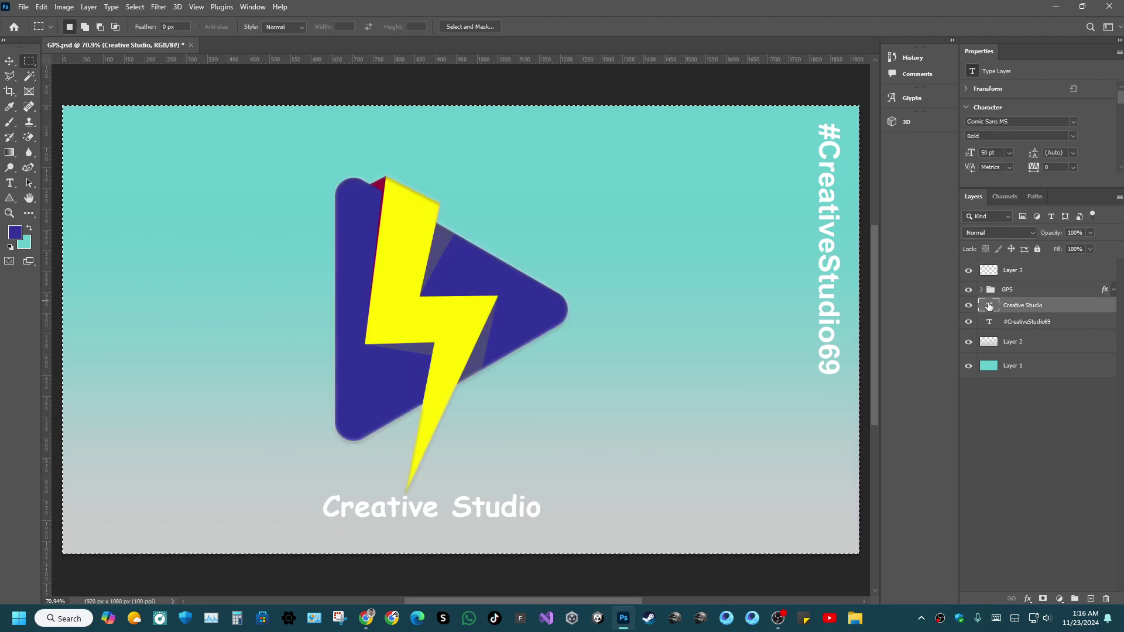
left_click(1006, 291, "ctrl")
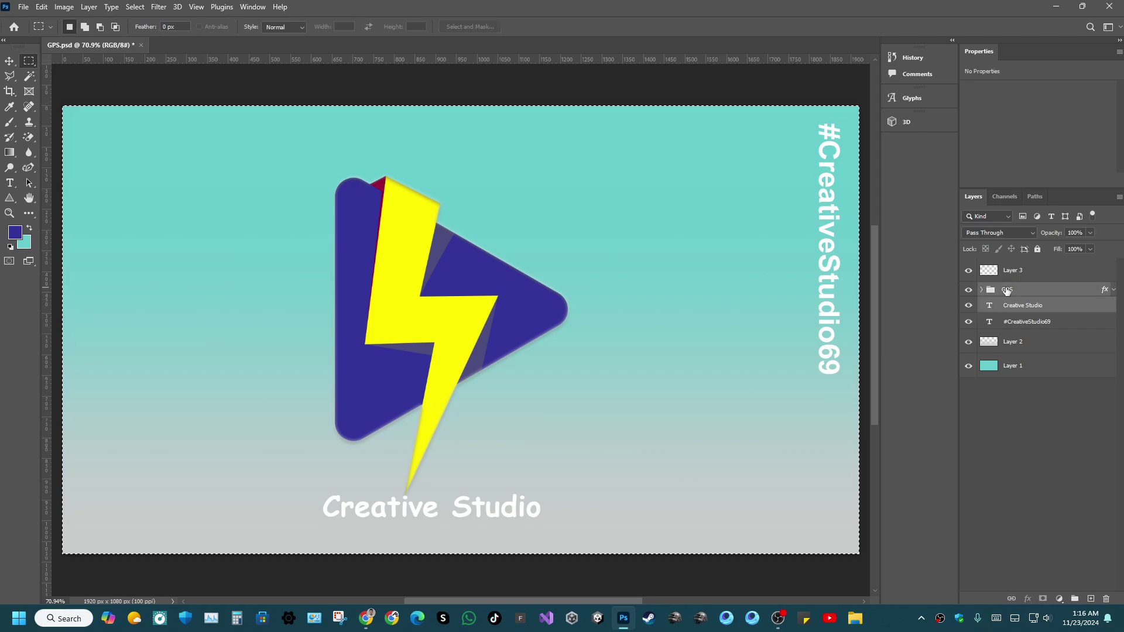
key("ctrl+g")
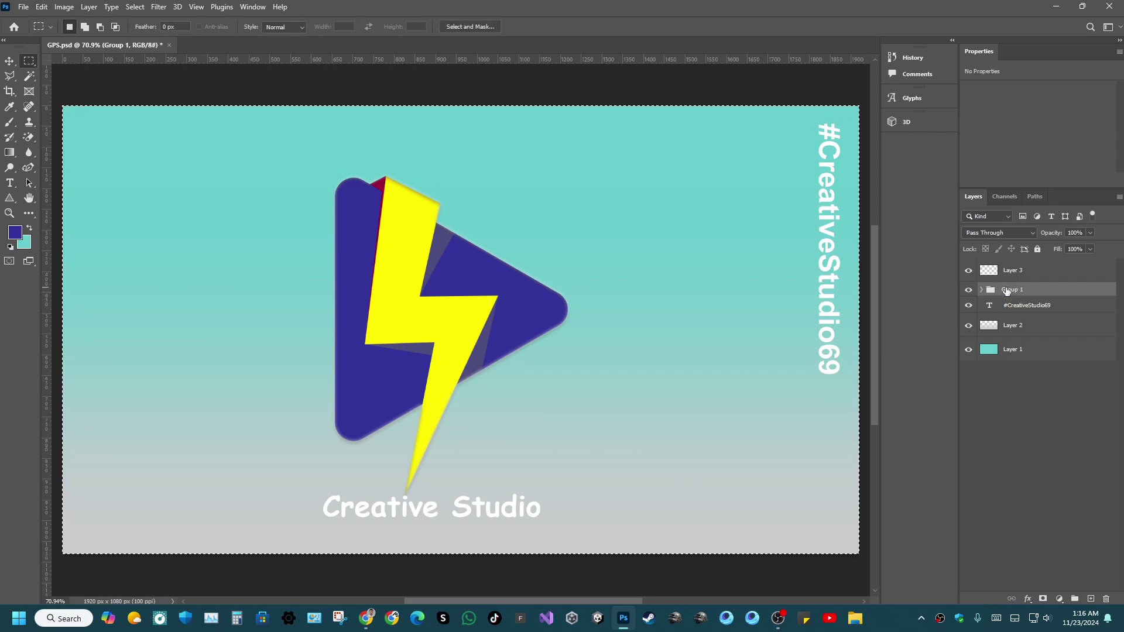
key("ctrl+j")
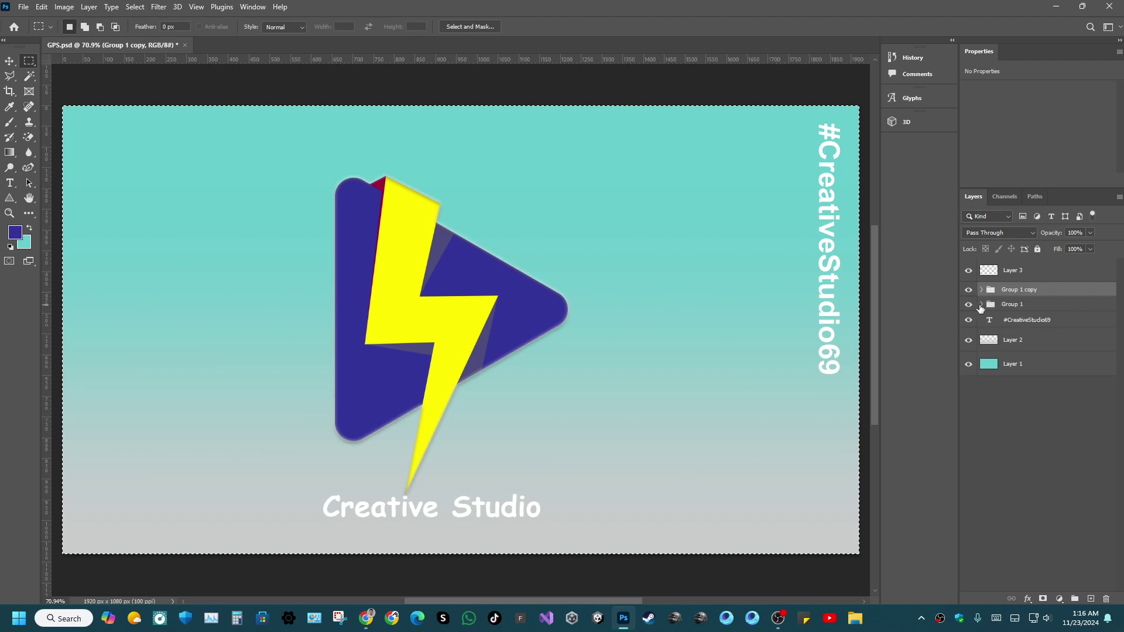
Move GPS and Creative Studio out of Group 1, order #CreativeStudio69 below them, and clear the canvas selection.
left_click(981, 304)
left_click(1016, 325)
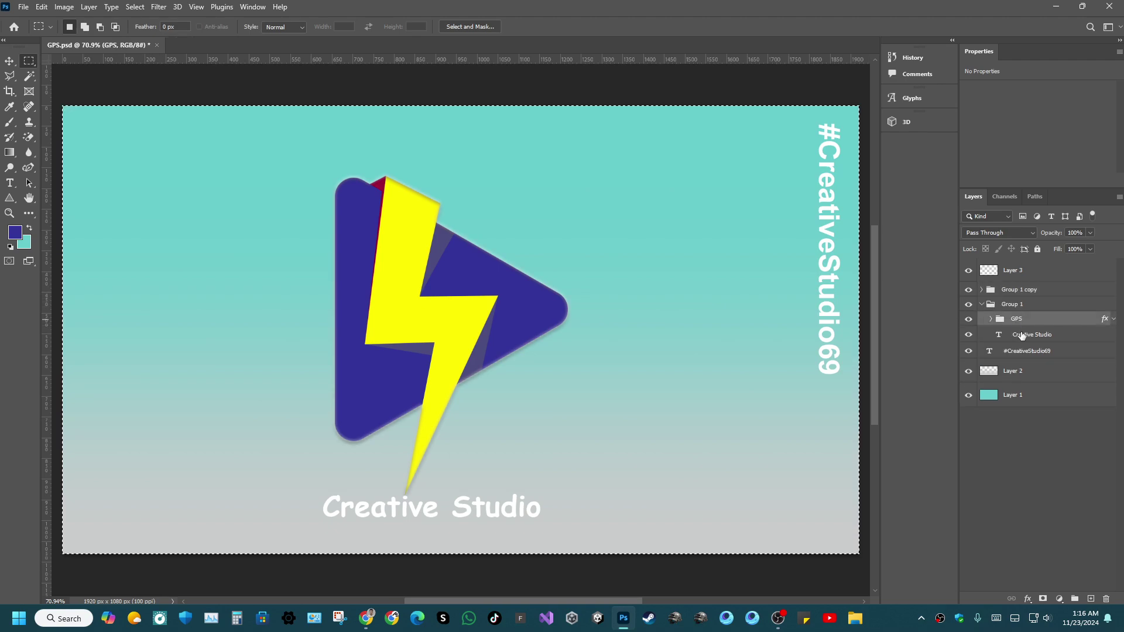
left_click(1018, 336, "shift")
left_click_drag(1019, 337, 1008, 367)
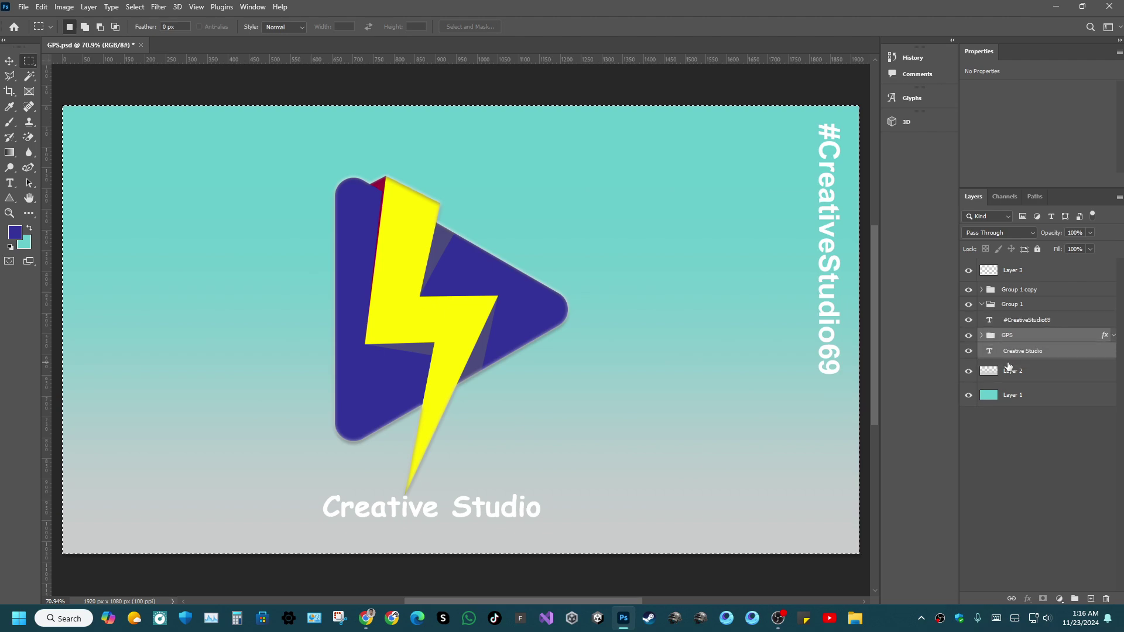
left_click(1001, 321)
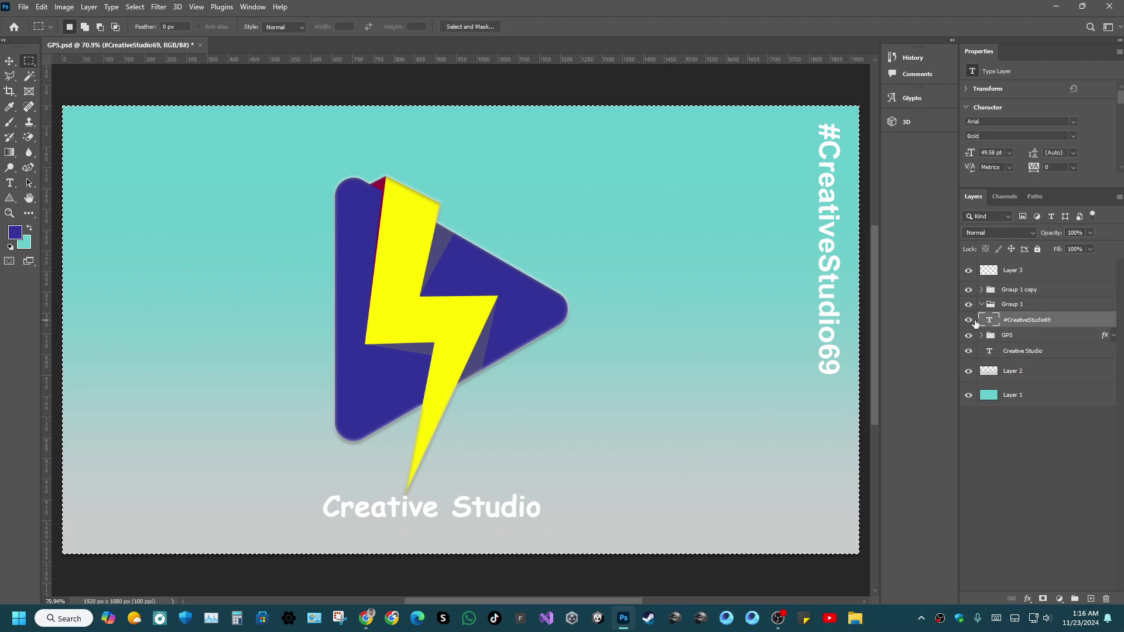
left_click_drag(993, 323, 998, 350)
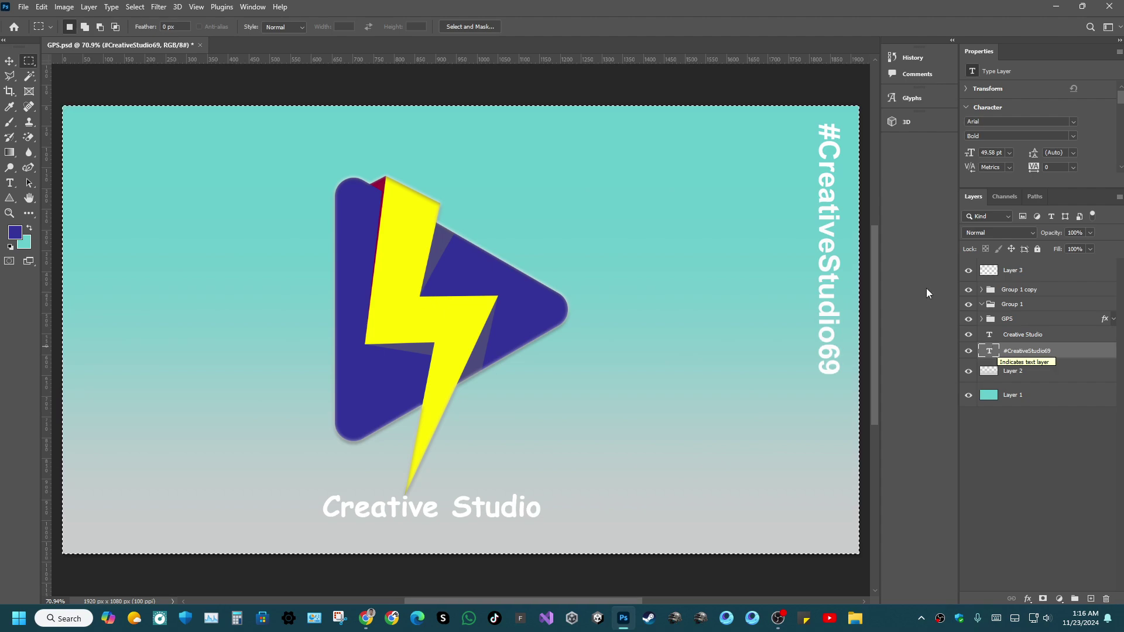
left_click(574, 253)
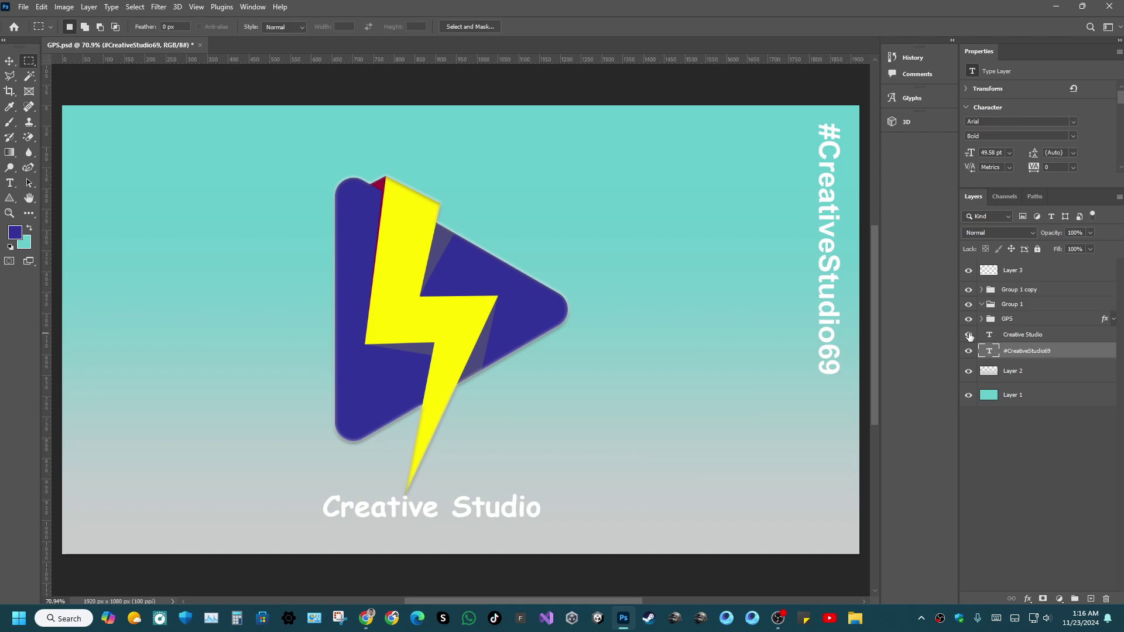
Hide Group 1, the GPS group, and the Creative Studio and #CreativeStudio69 text layers, keeping Group 1 copy shown.
left_click(969, 304)
left_click(1024, 290)
left_click(968, 289)
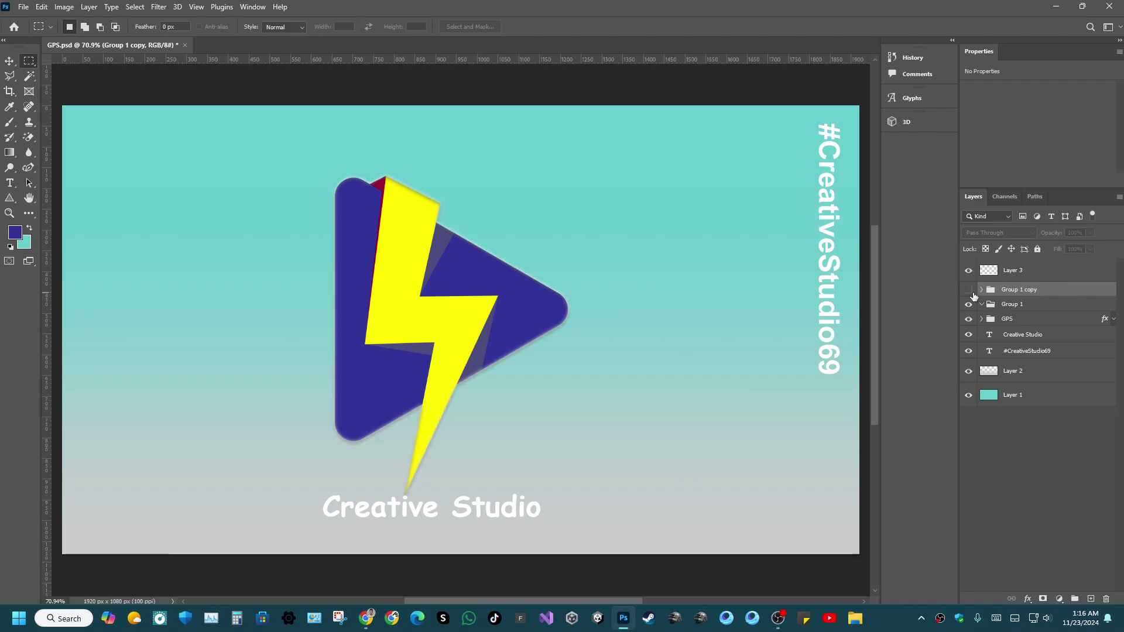
left_click(970, 291)
left_click_drag(970, 310, 969, 321)
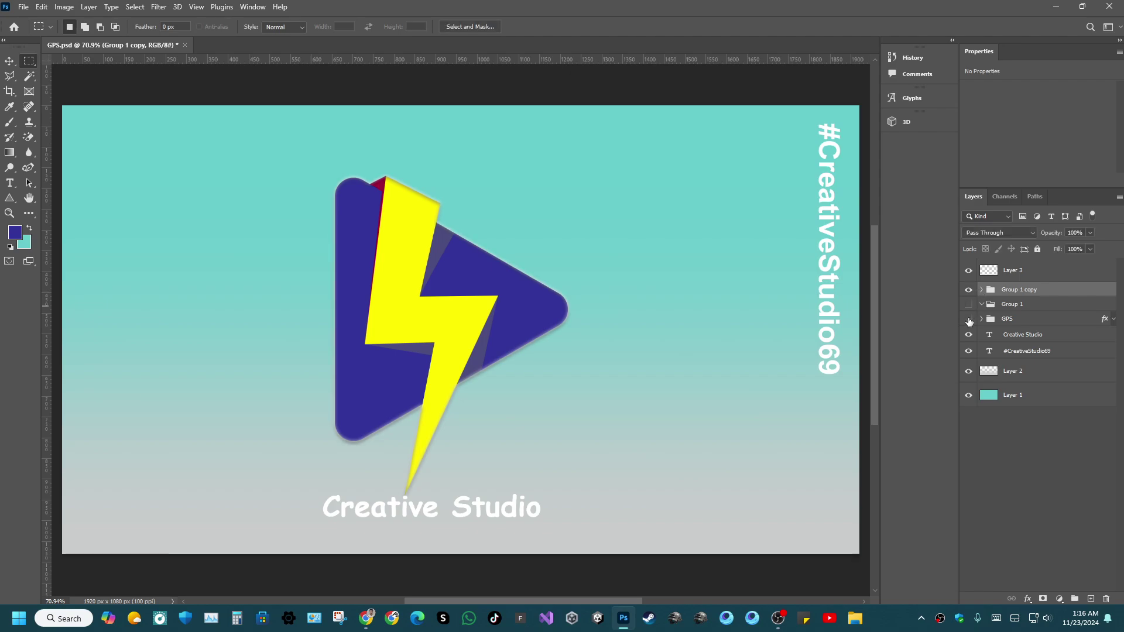
left_click(968, 335)
left_click(968, 351)
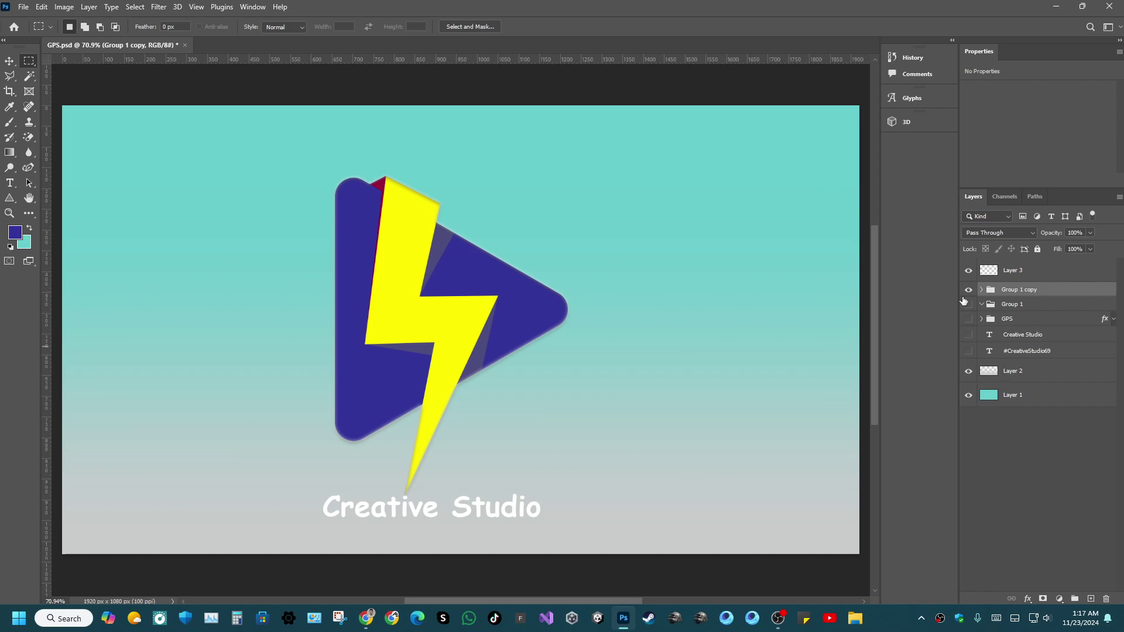
Check Group 1 copy by toggling its visibility, leave it hidden, and ungroup the emptied Group 1.
left_click(969, 290)
left_click(968, 291)
left_click(968, 291)
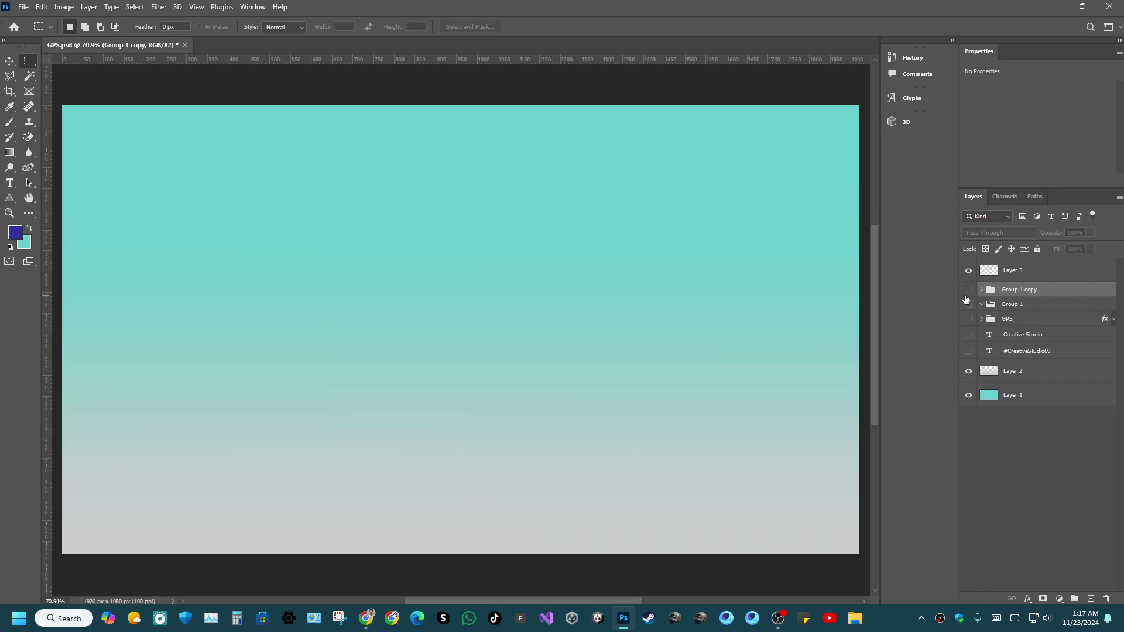
left_click(969, 291)
left_click(968, 291)
left_click(969, 304)
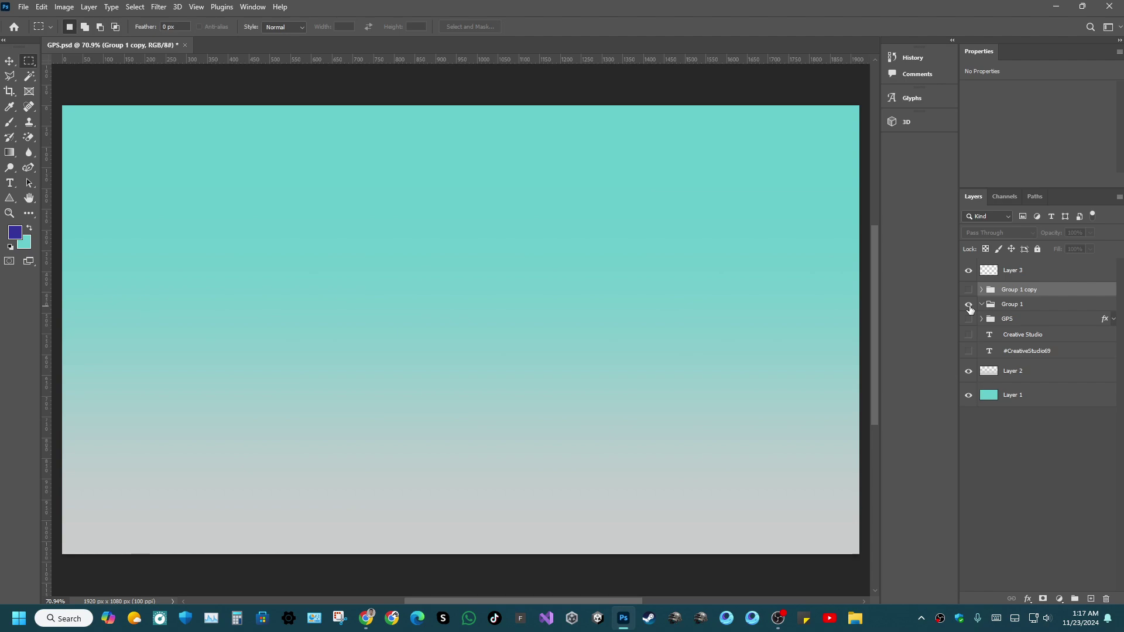
left_click(1023, 311)
key("ctrl+shift+g")
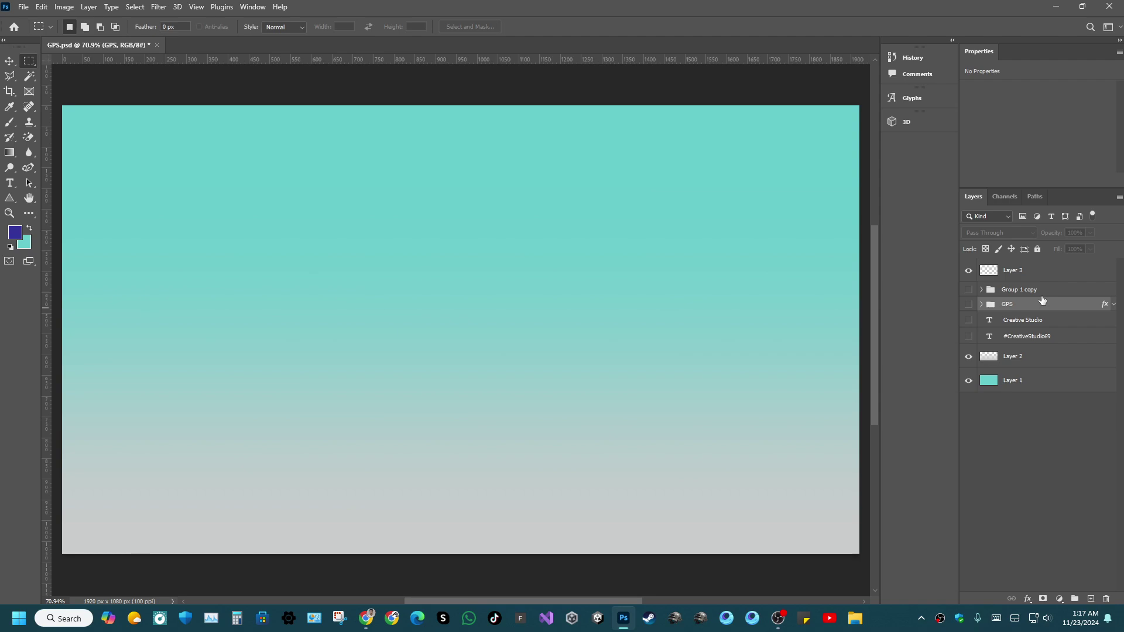
Show #CreativeStudio69 and Group 1 copy with GPS and Creative Studio hidden, and merge the copied group into one layer.
left_click(969, 304)
left_click(969, 304)
left_click(969, 319)
left_click(969, 304)
left_click(969, 304)
left_click(968, 320)
left_click(968, 335)
left_click(969, 289)
left_click(1020, 290)
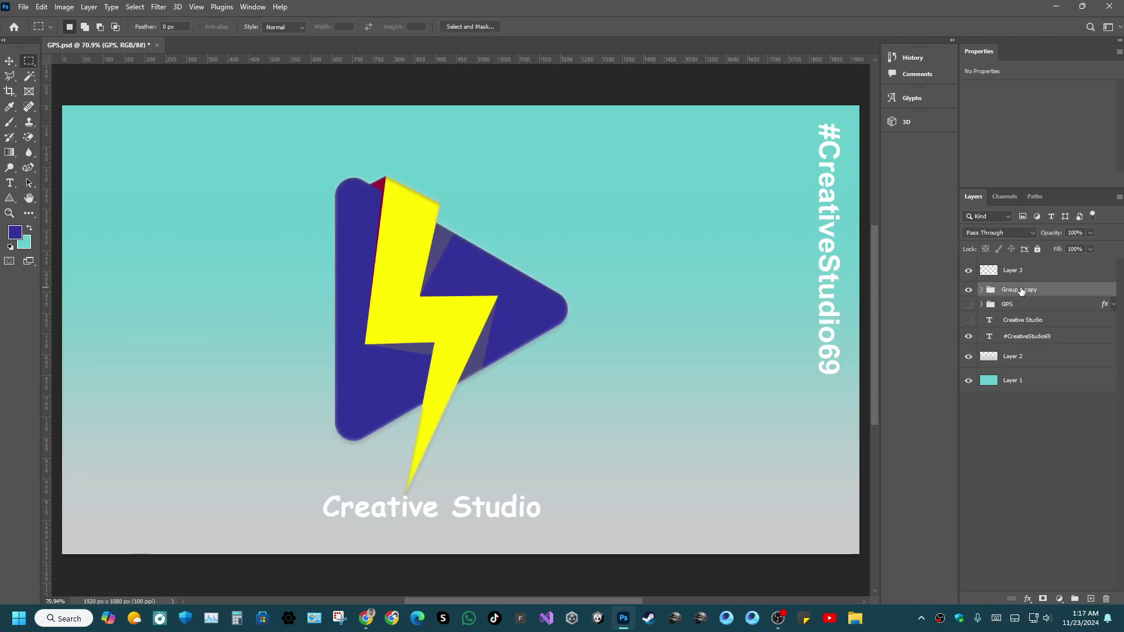
key("ctrl+e")
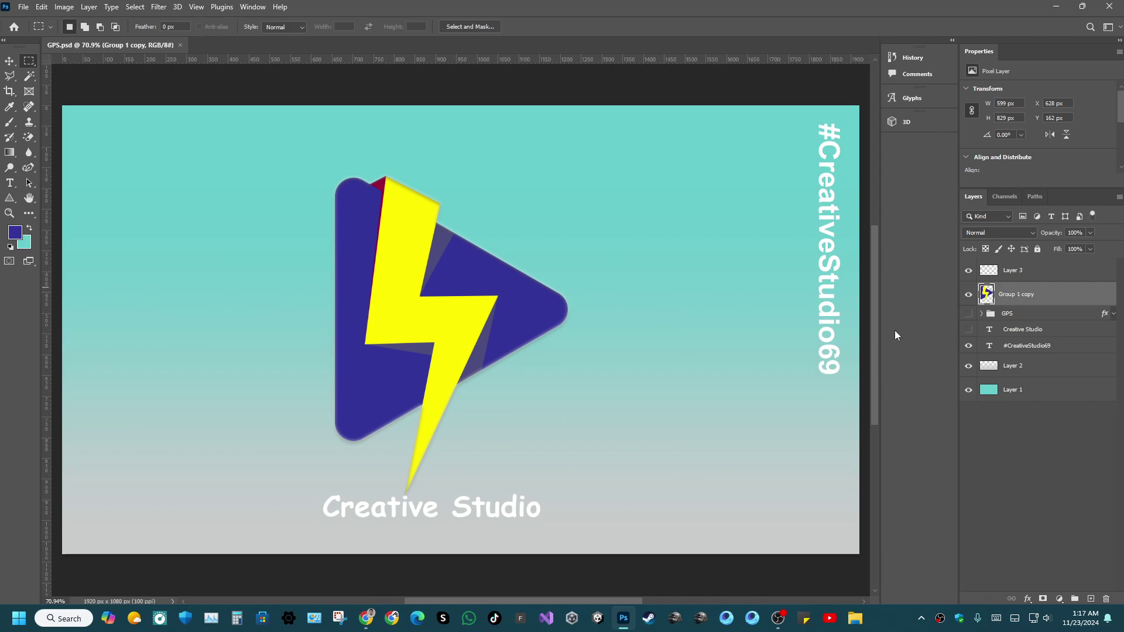
Save a PNG copy over GPS.png on the Desktop, using the large file size (fastest saving) option.
key("ctrl+alt+s")
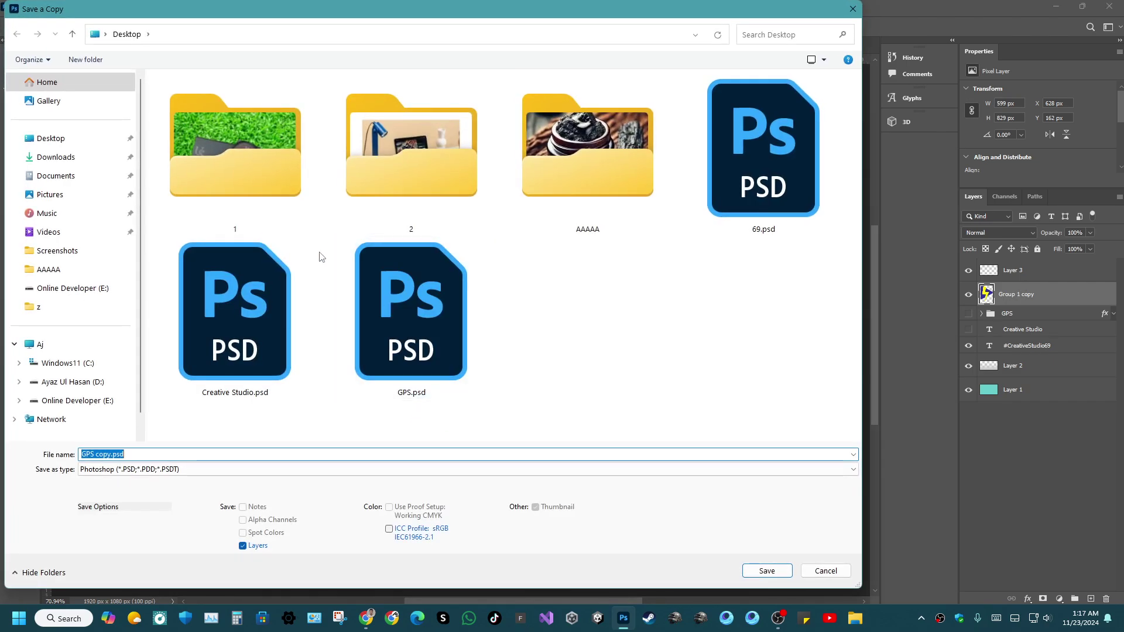
left_click(102, 470)
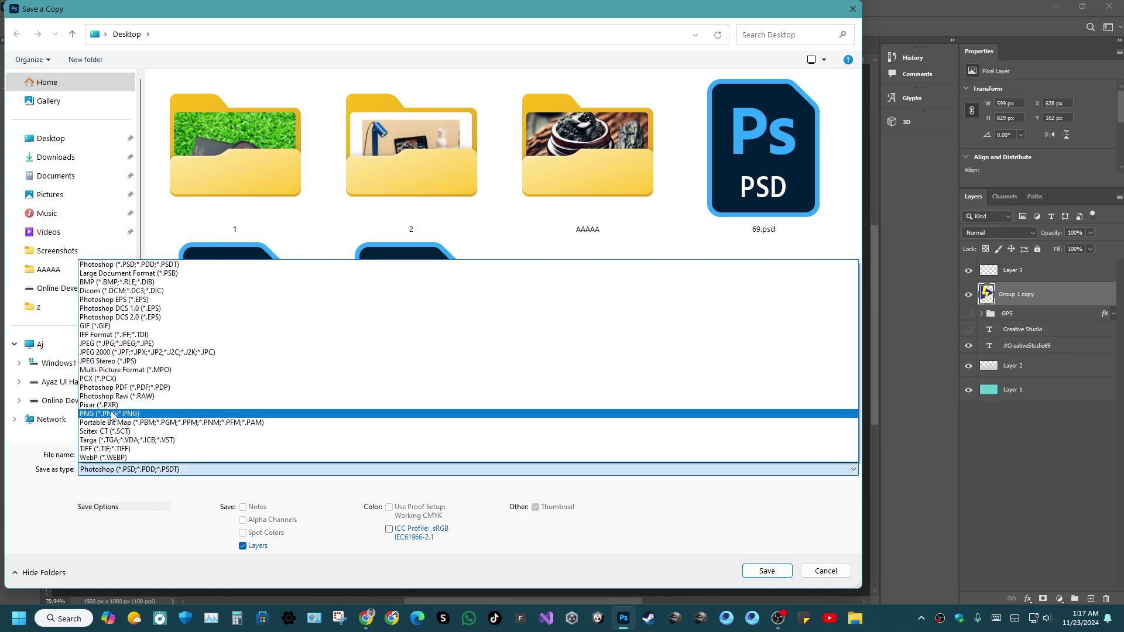
left_click(111, 416)
scroll(434, 332, "down", 2)
double_click(235, 373)
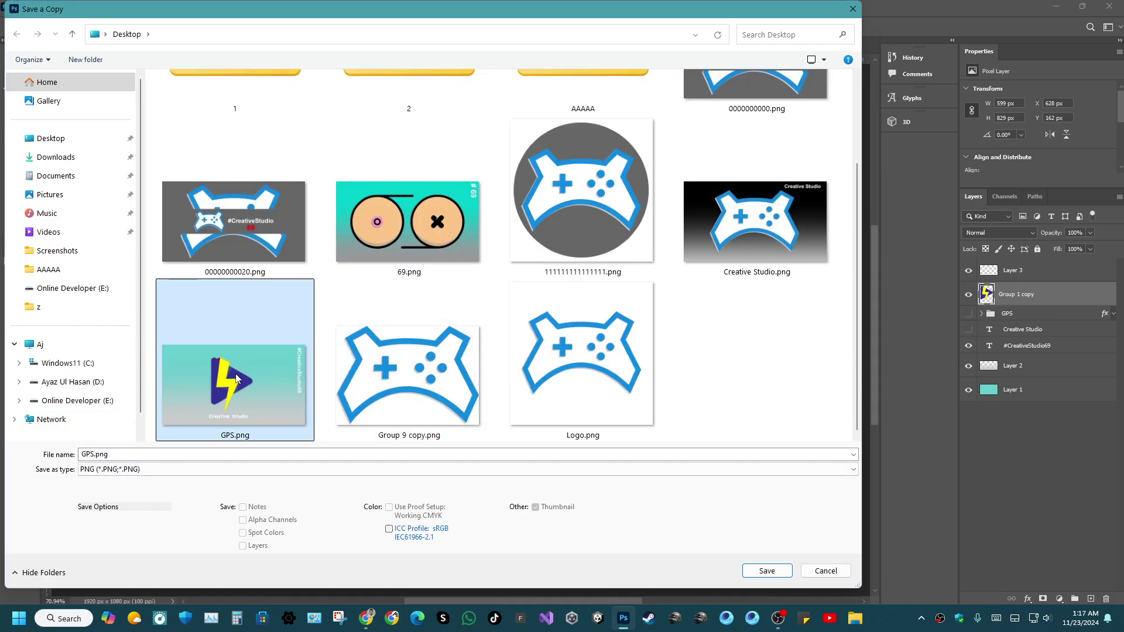
left_click(590, 309)
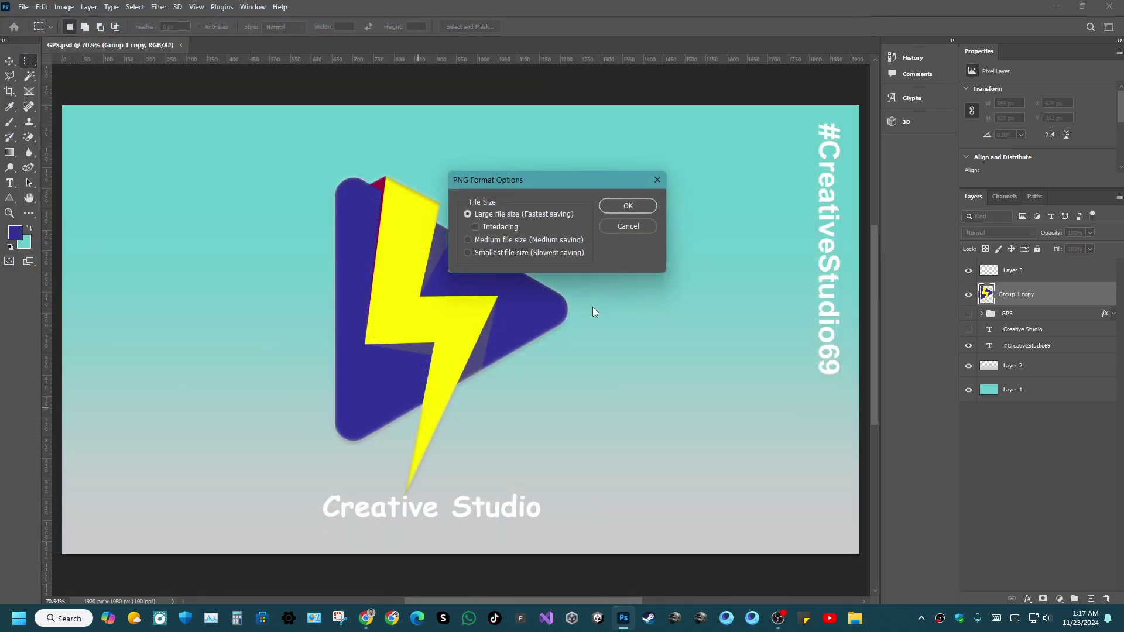
left_click(627, 206)
Open the exported GPS.png from the desktop in the image viewer and inspect the logo's edges up close.
left_click(1056, 6)
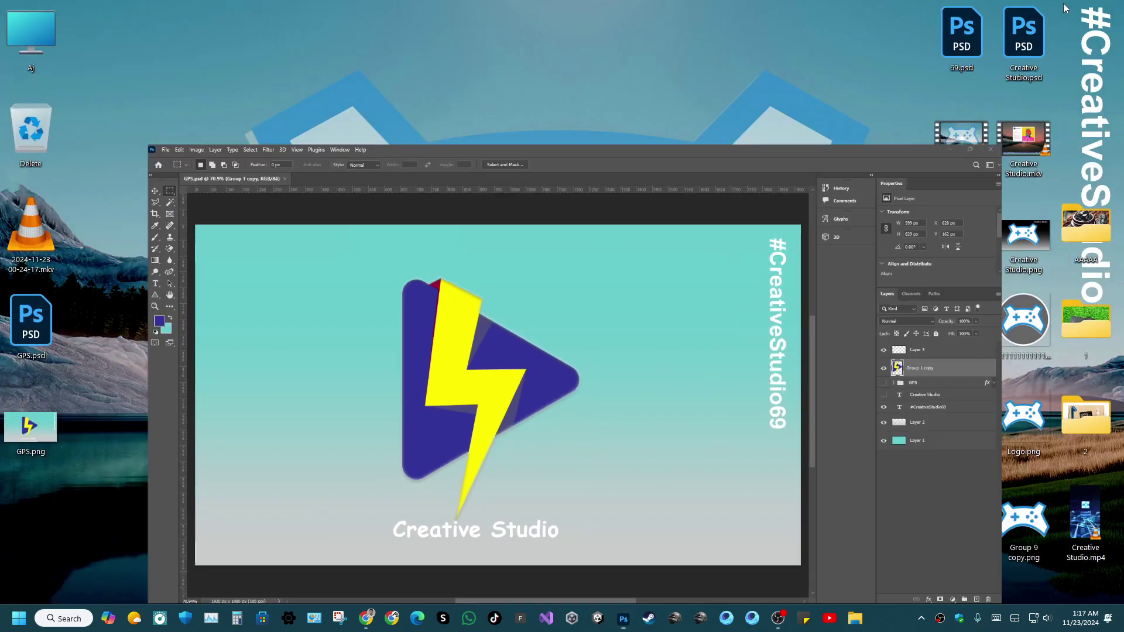
double_click(52, 422)
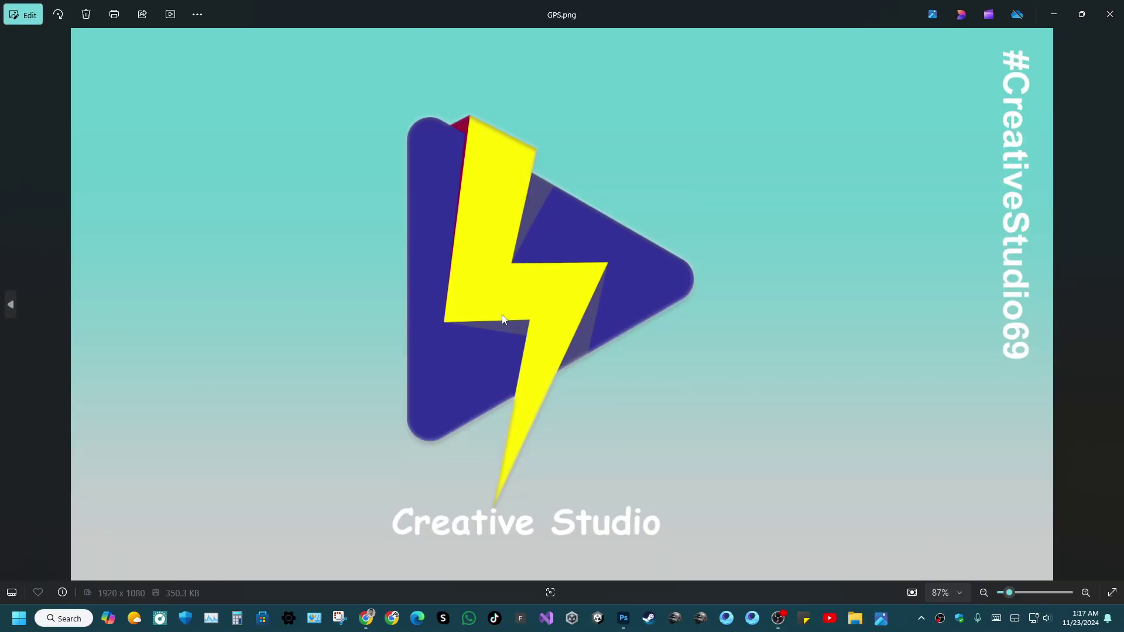
scroll(503, 319, "up", 3)
scroll(503, 319, "up", 5)
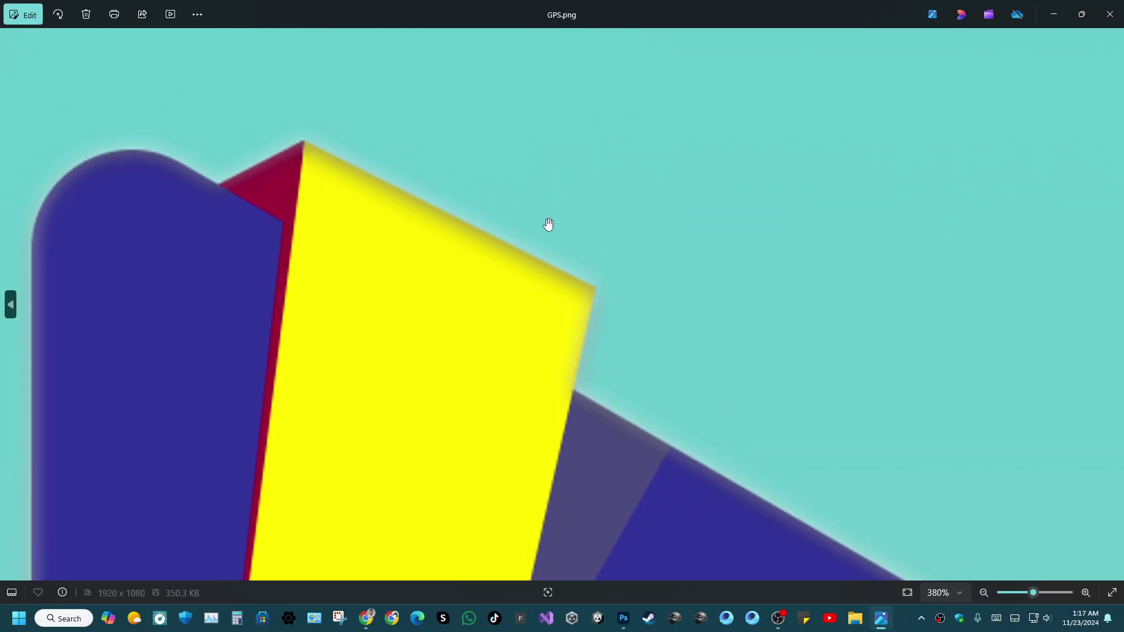
Examine the bolt's upper edges in GPS.png up close and the whole image, close it, and return to Photoshop.
scroll(446, 384, "up", 3)
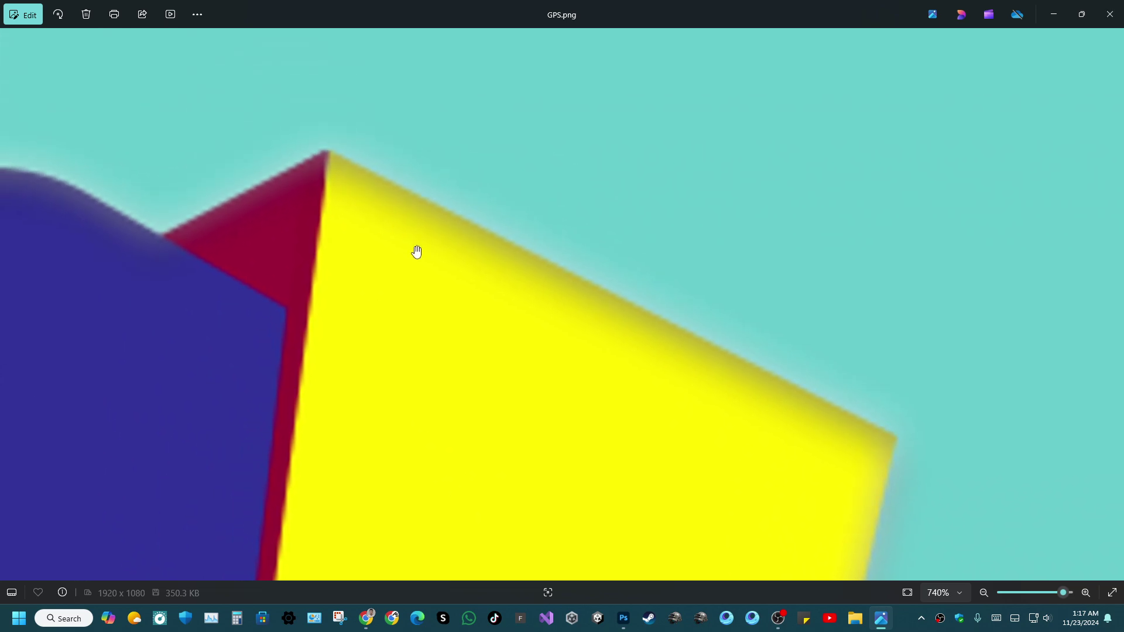
scroll(416, 254, "down", 8)
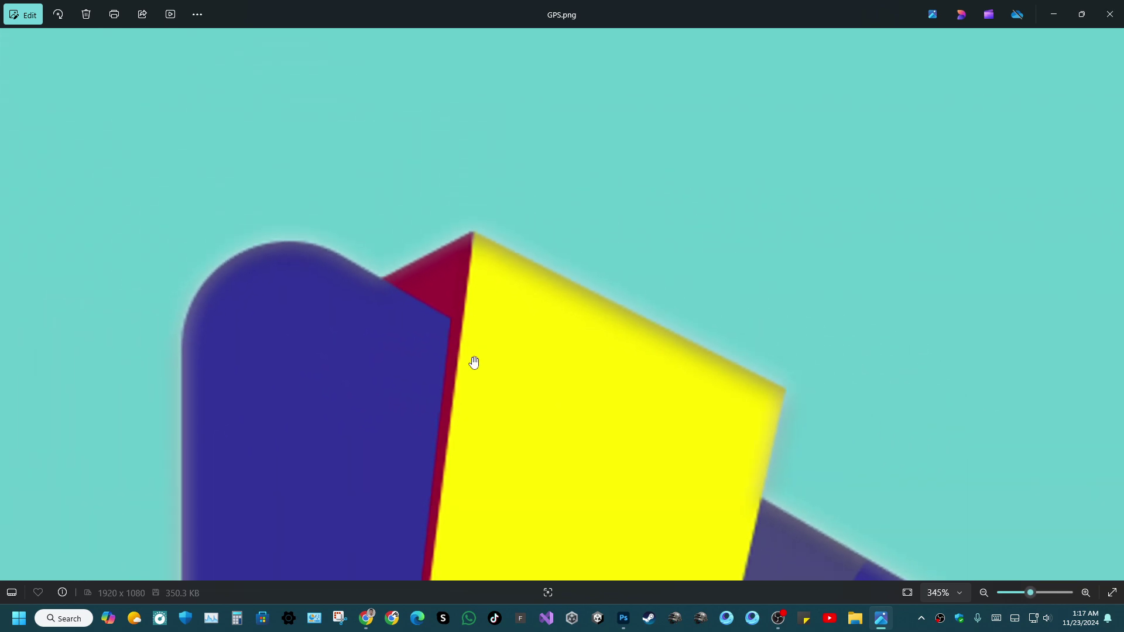
scroll(483, 395, "down", 4)
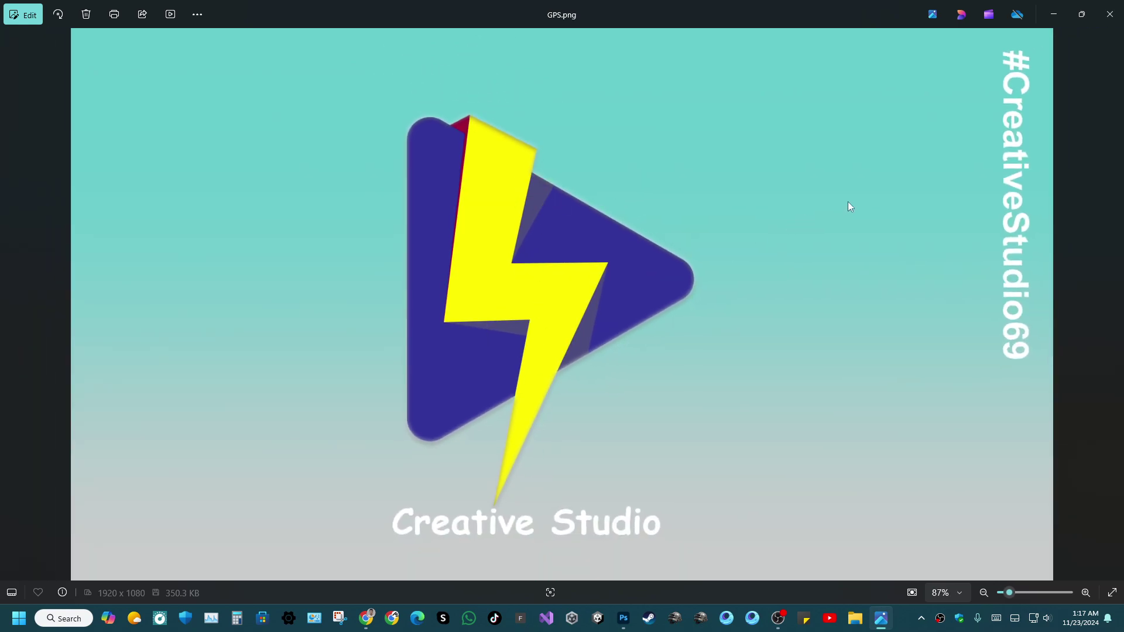
left_click(1119, 6)
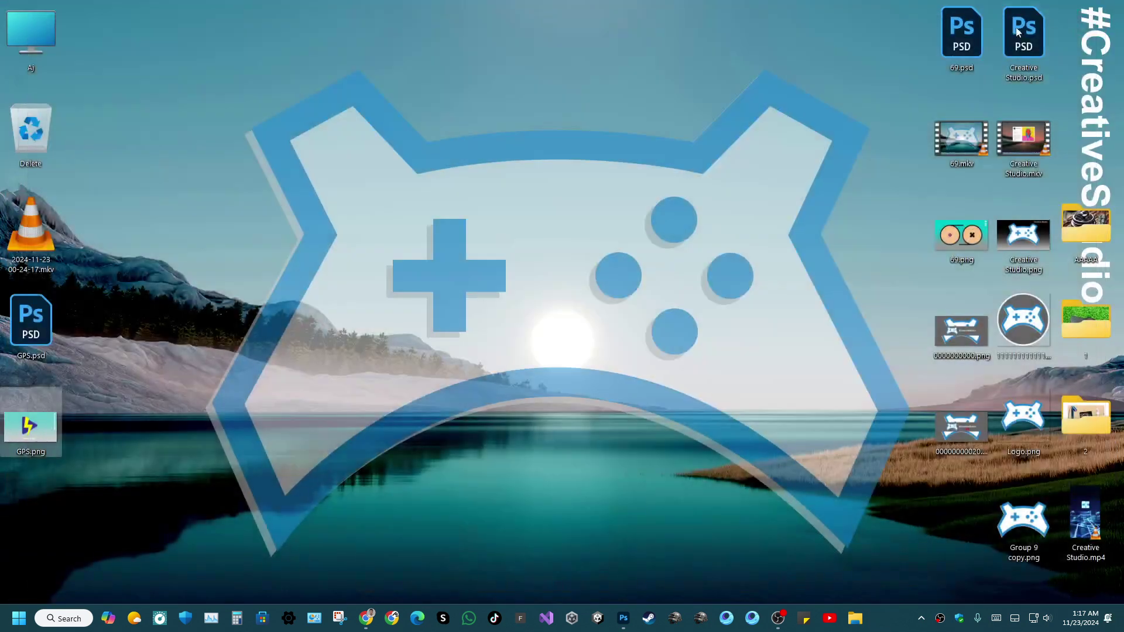
left_click(624, 619)
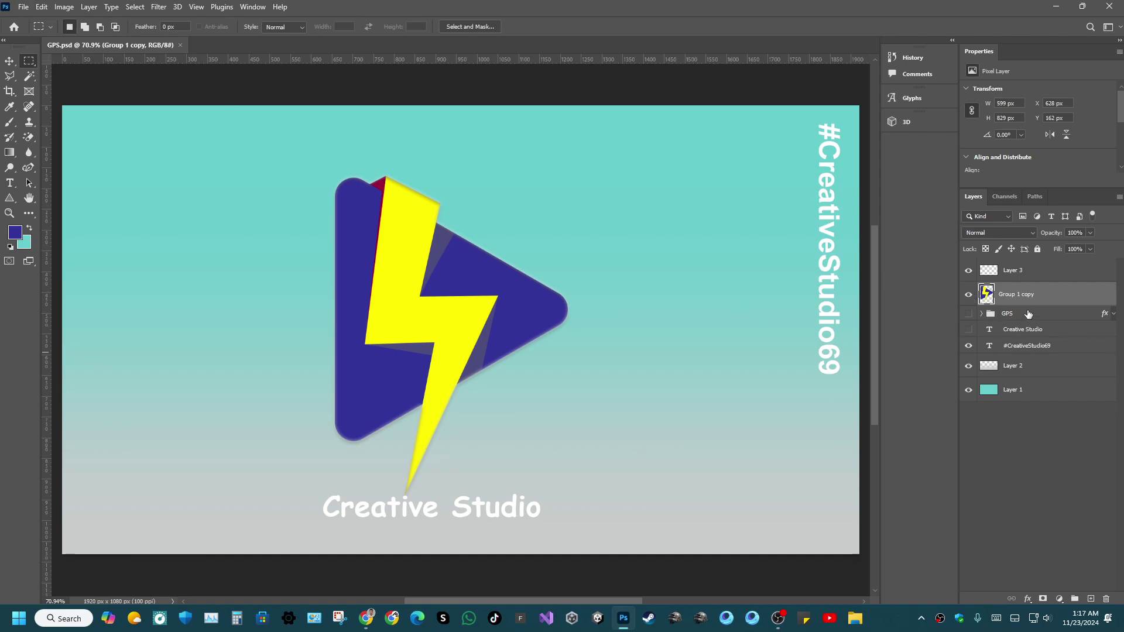
Add a 1080 × 1080 px circle with the Ellipse tool on a new layer just below Group 1 copy.
left_click_drag(1028, 291, 1028, 328)
left_click_drag(14, 200, 46, 209)
left_click(428, 171)
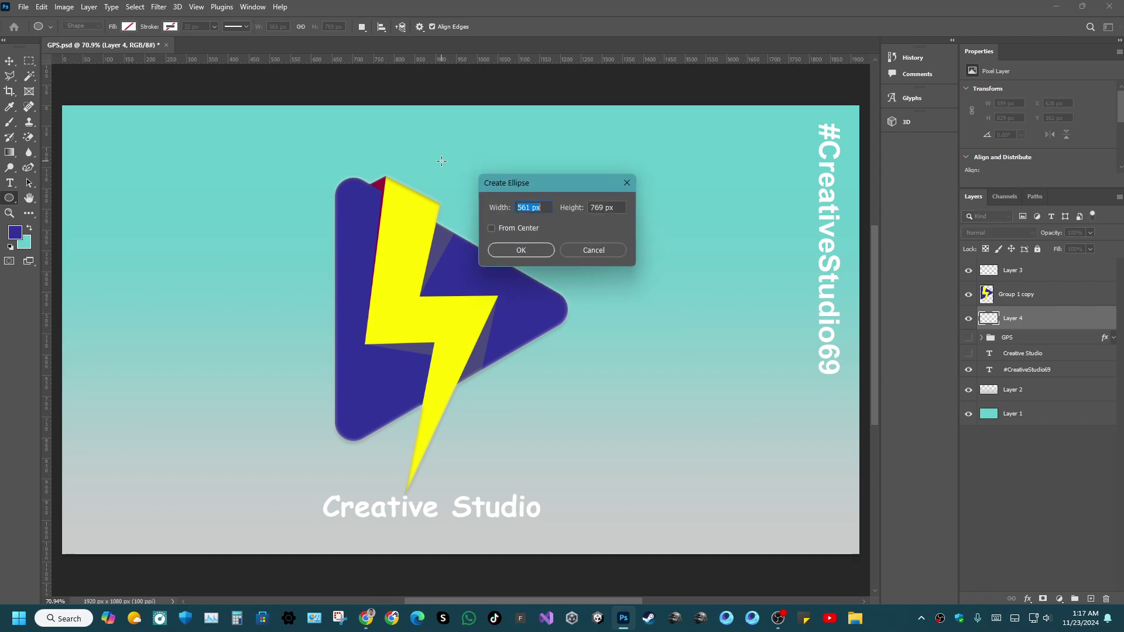
type("1080")
key("Tab")
type("1080")
key("Return")
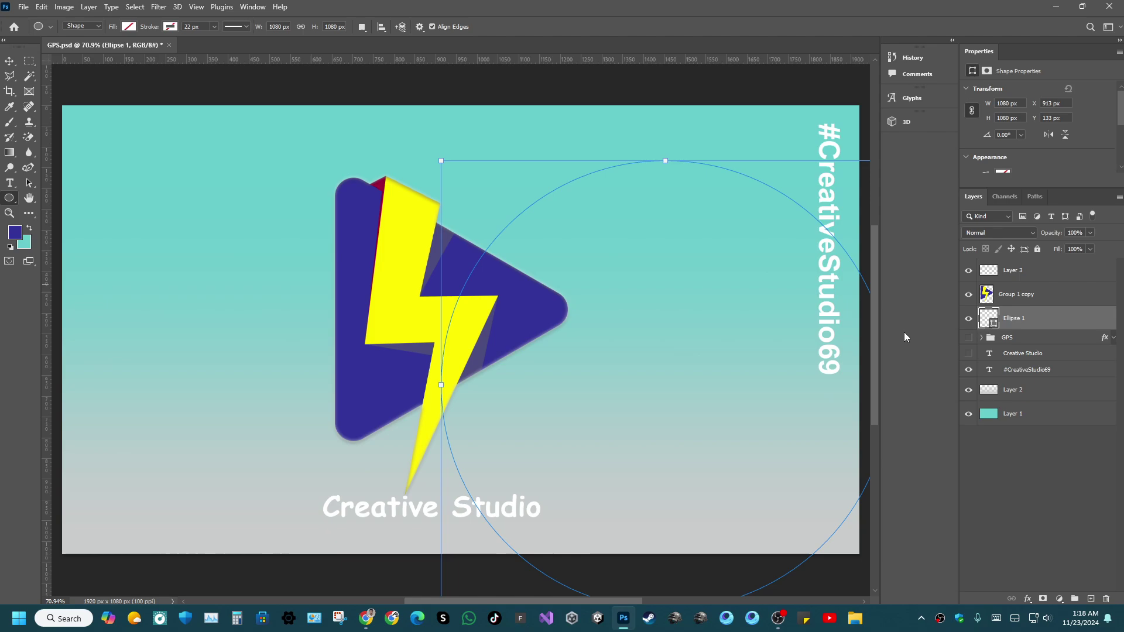
Align the circle and Layer 1 by their horizontal and vertical centres, and move both so Layer 1 fills the canvas.
left_click(1022, 415, "ctrl")
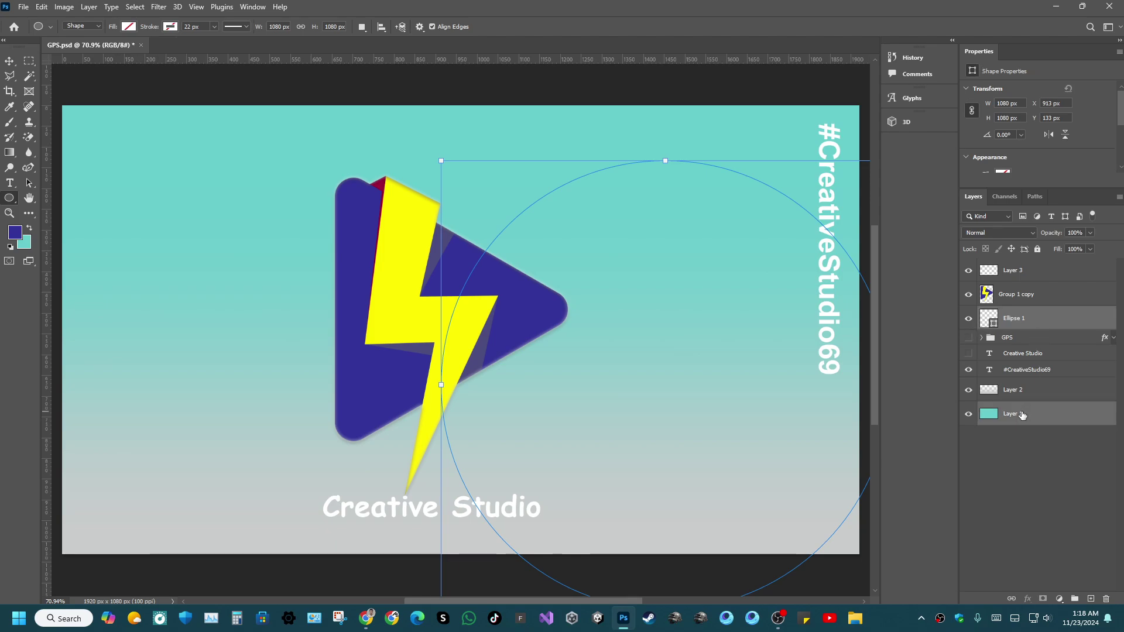
left_click(9, 61)
left_click(265, 27)
left_click(341, 27)
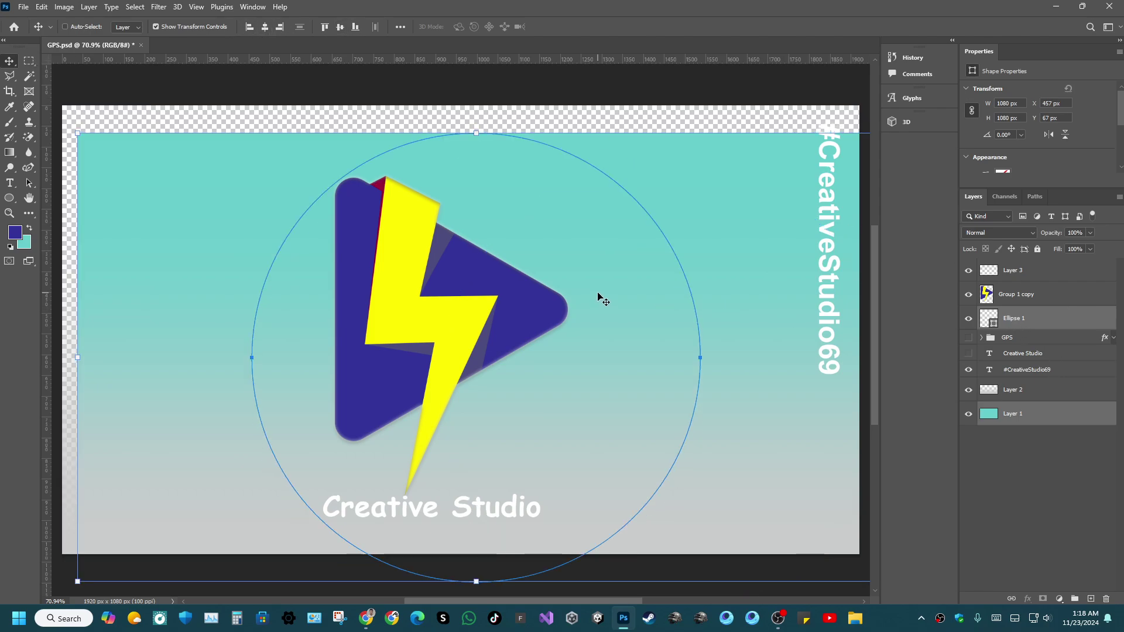
left_click_drag(602, 299, 578, 267)
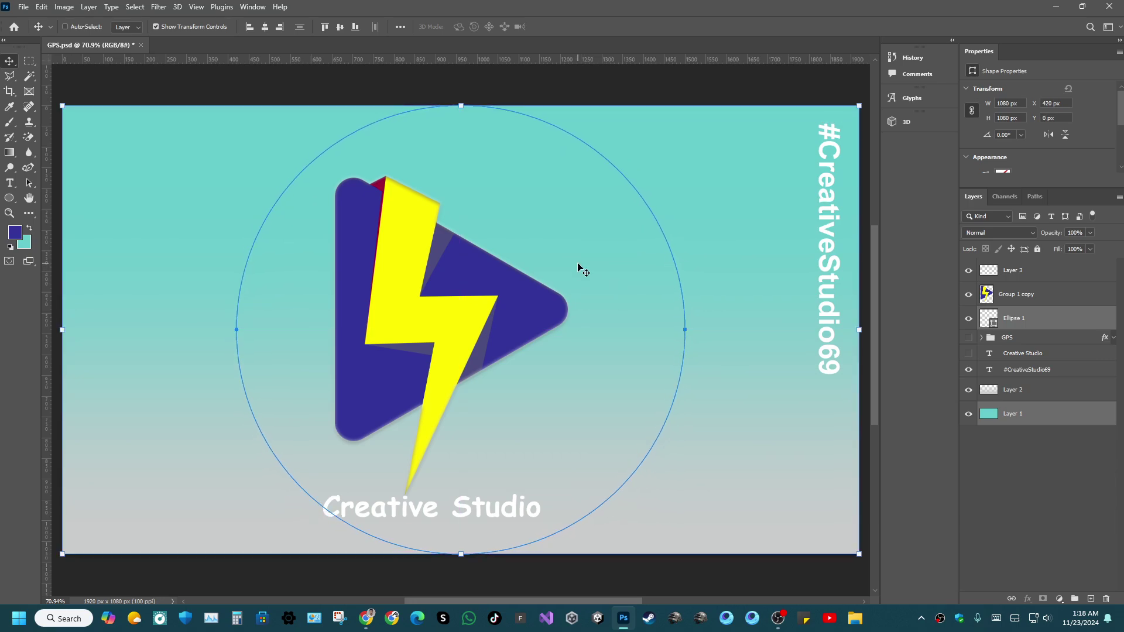
Delete the 1080 px circle's layer.
left_click(27, 61)
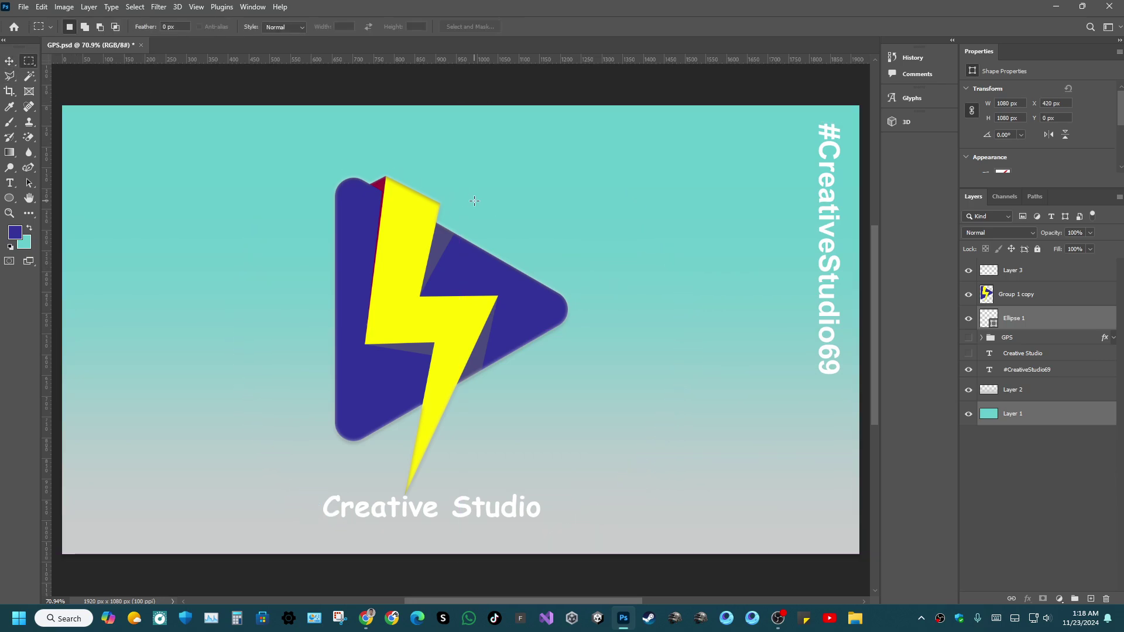
left_click(1023, 319)
key("Delete")
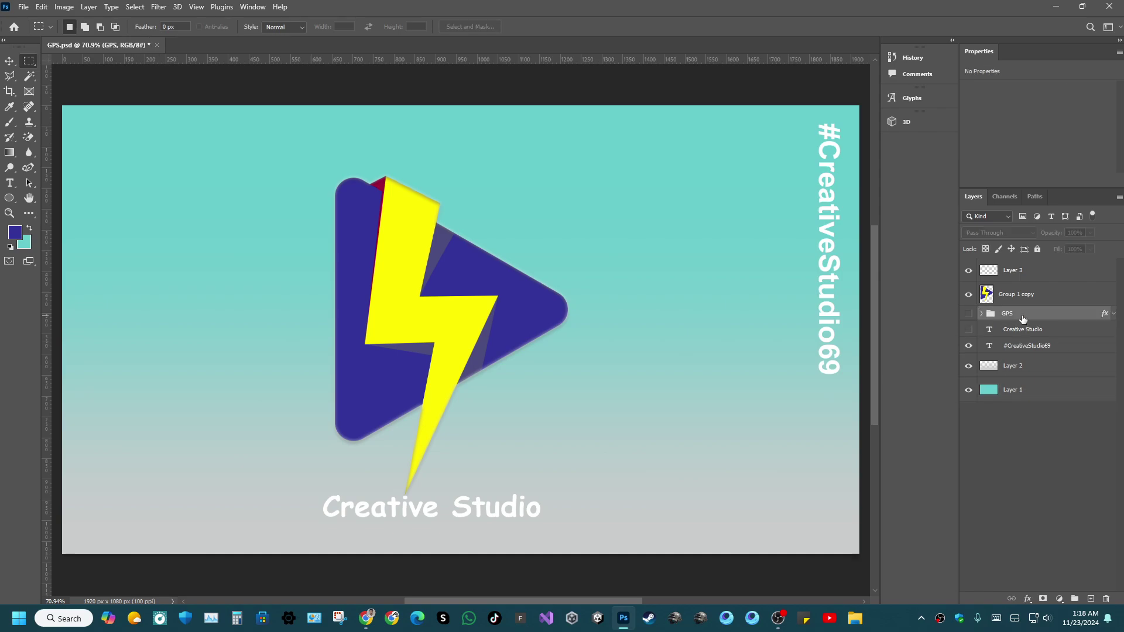
left_click(1016, 392)
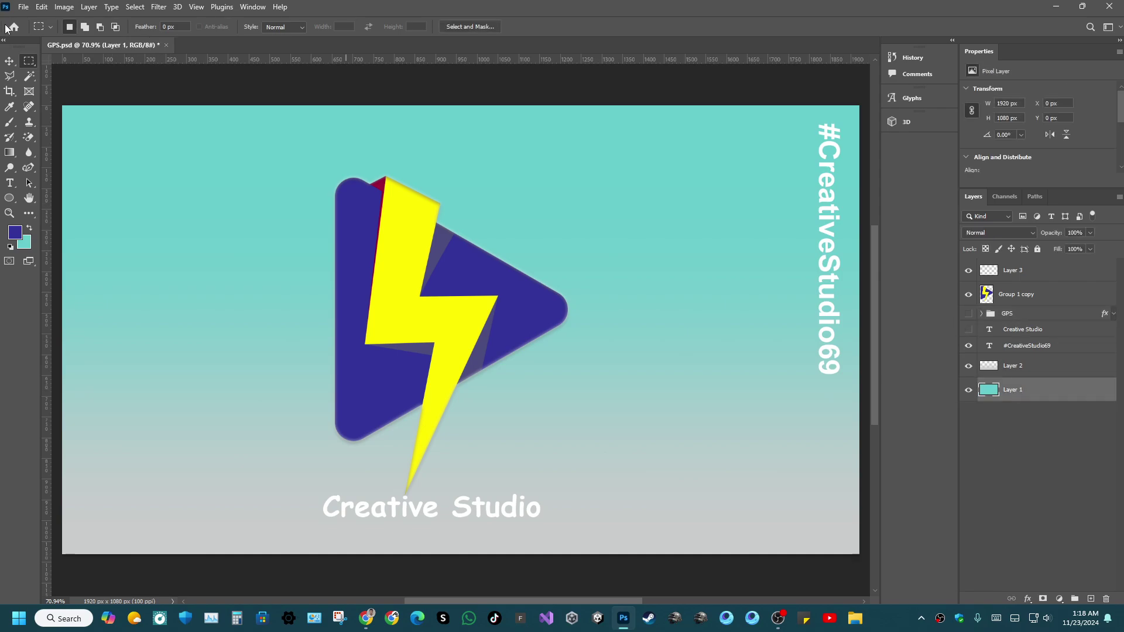
left_click(10, 61)
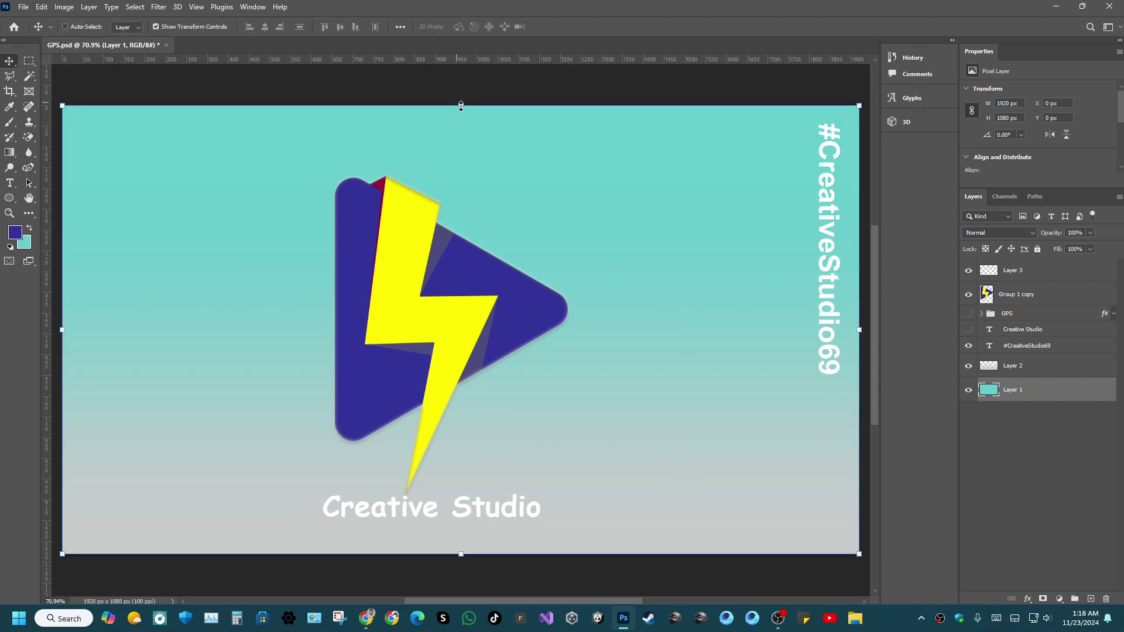
left_click_drag(461, 107, 466, 110)
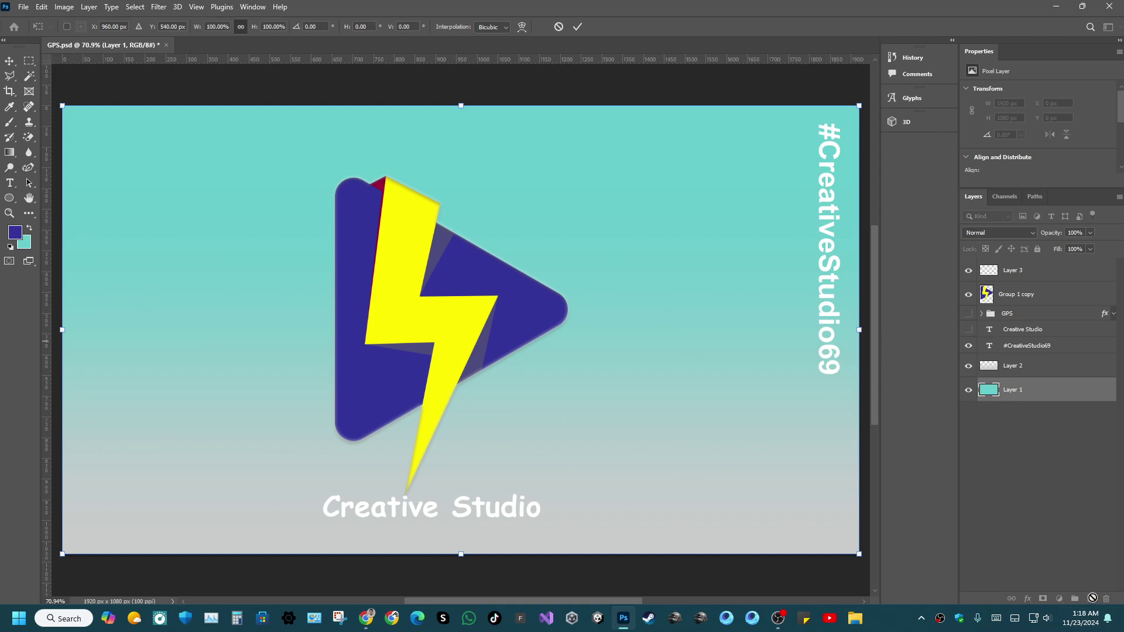
left_click(577, 27)
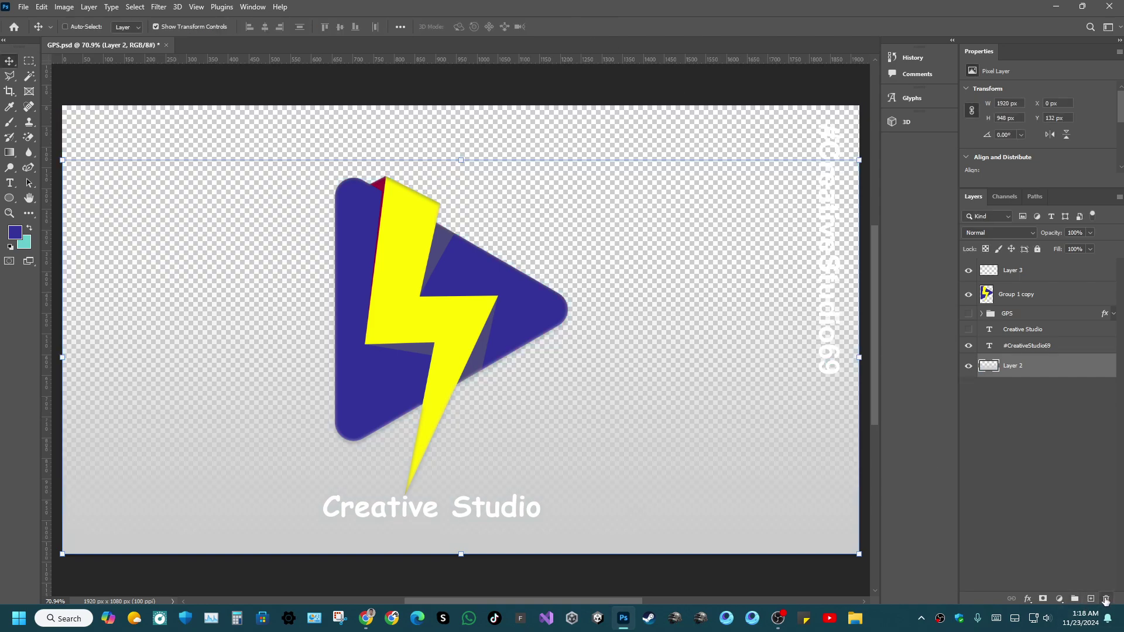
left_click(1106, 599)
key("ctrl+z")
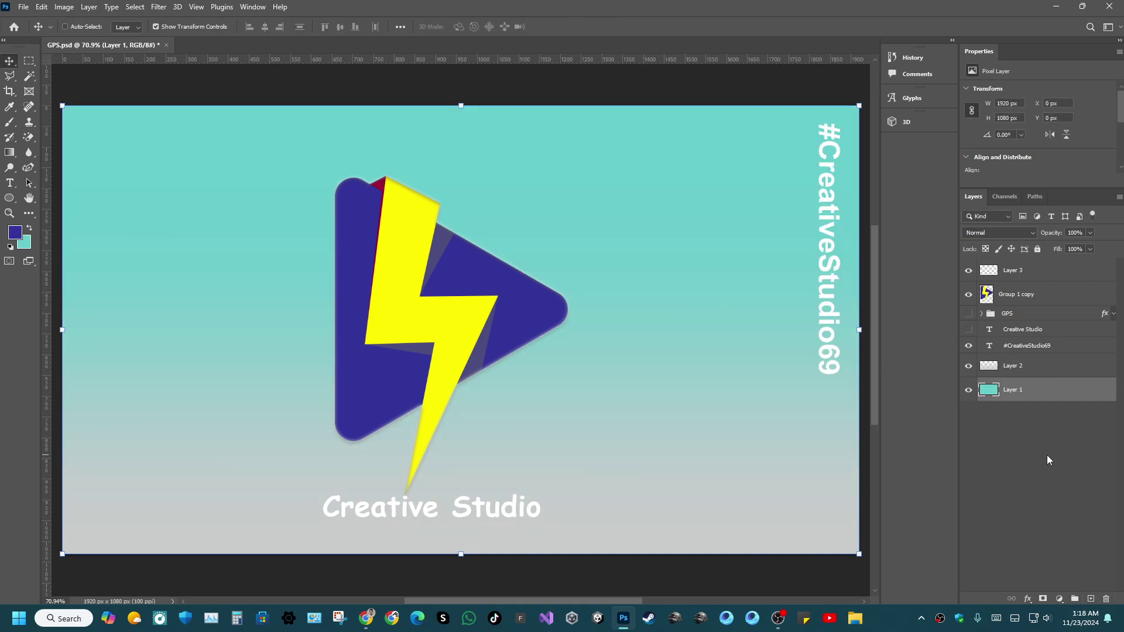
Add a 1050 × 1050 px circle on a new layer above Layer 1 and move it near the canvas centre.
left_click(1090, 598)
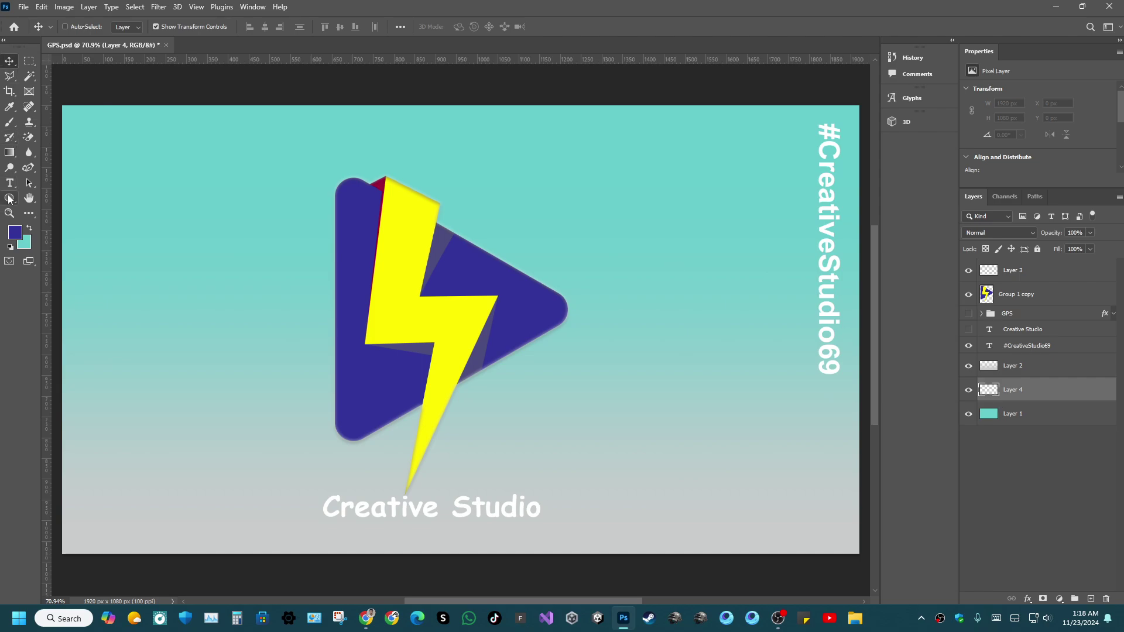
left_click(9, 198)
left_click(312, 159)
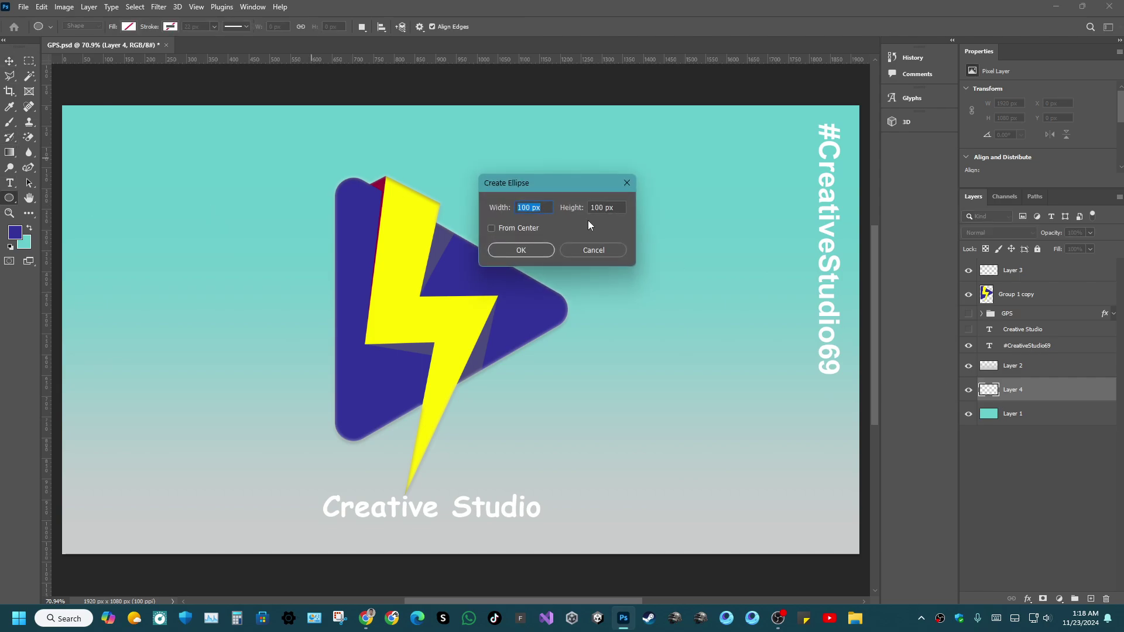
type("100")
key("ctrl+a")
type("10")
key("Tab")
type("1")
key("Return")
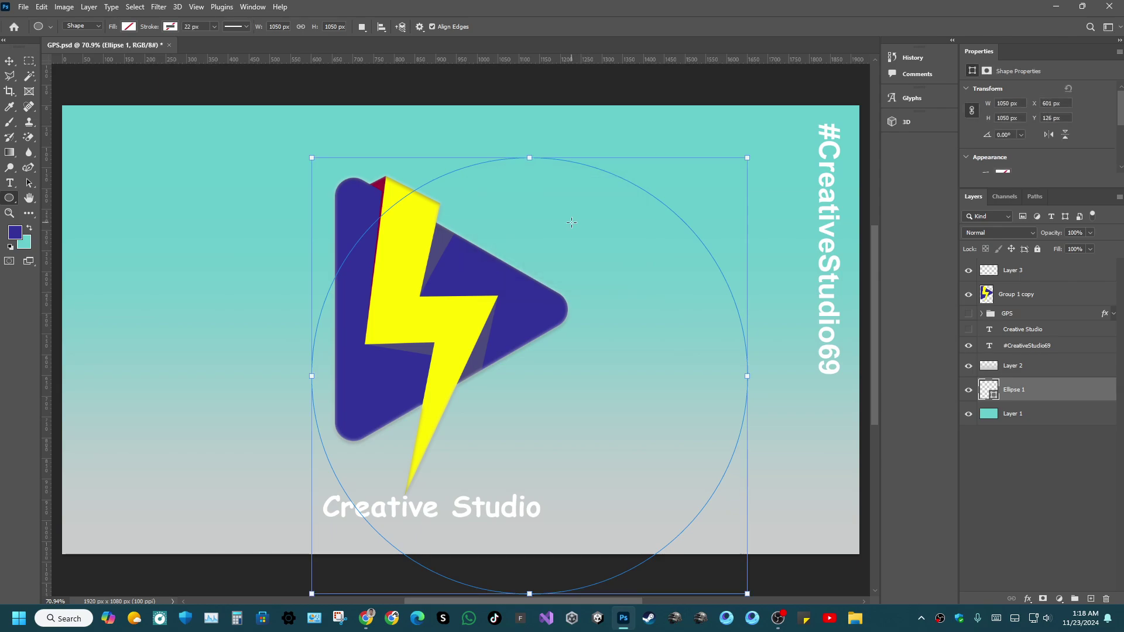
left_click(10, 62)
left_click_drag(635, 376, 557, 331)
Place a horizontal and a vertical guide through the centre of Layer 1.
left_click(1024, 414)
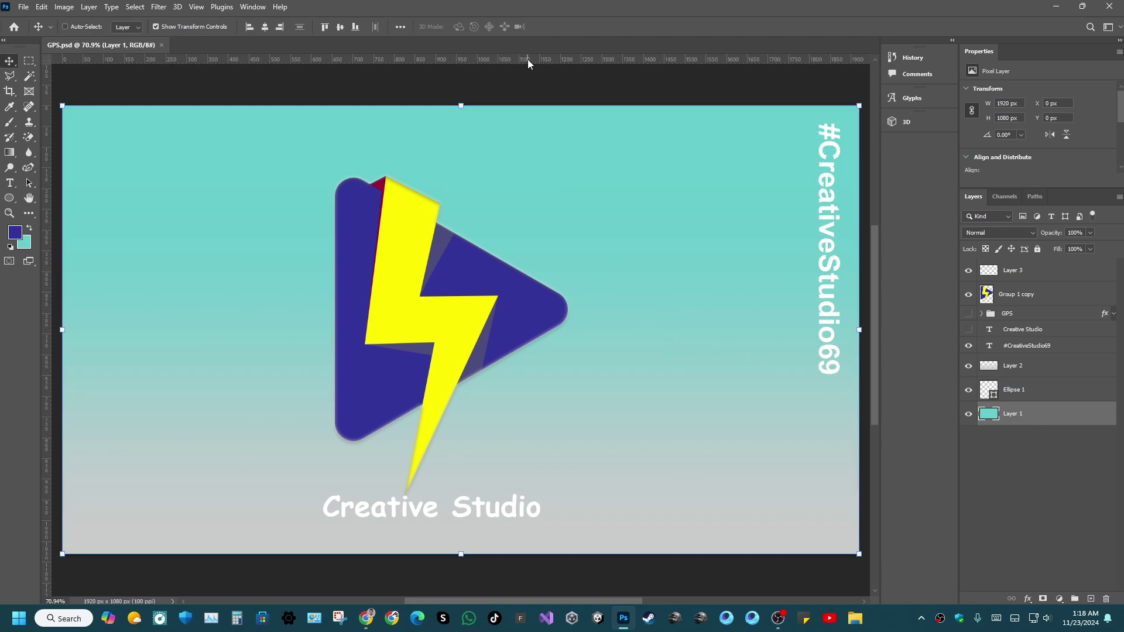
left_click_drag(528, 58, 507, 334)
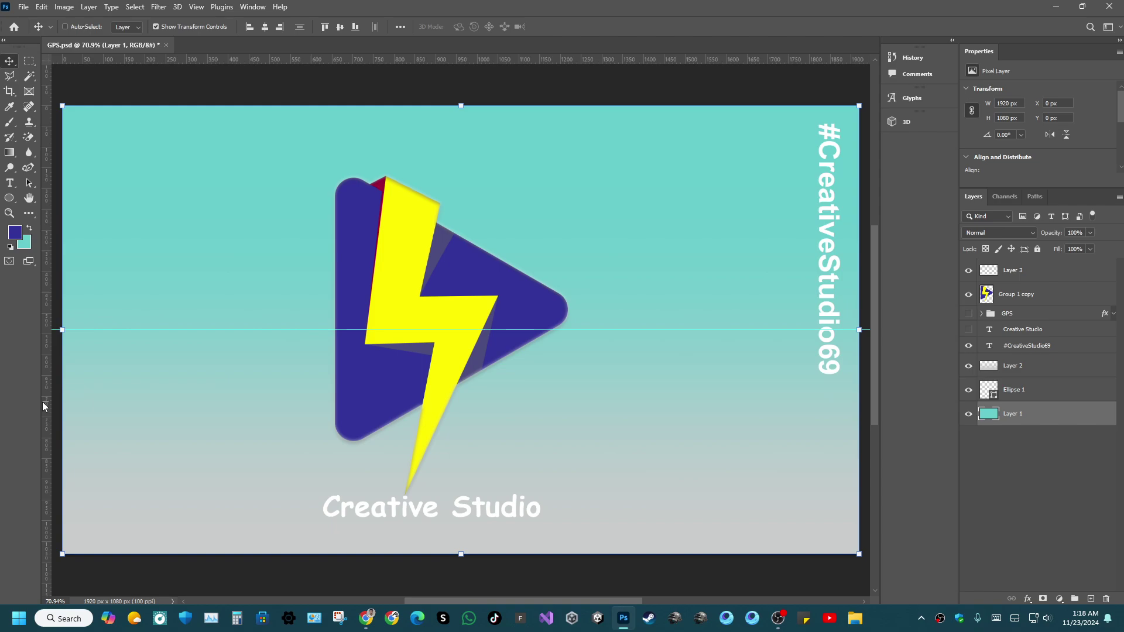
left_click_drag(42, 401, 460, 434)
Fill the Ellipse 1 circle with the light gray from the recently used colors.
left_click(1023, 391)
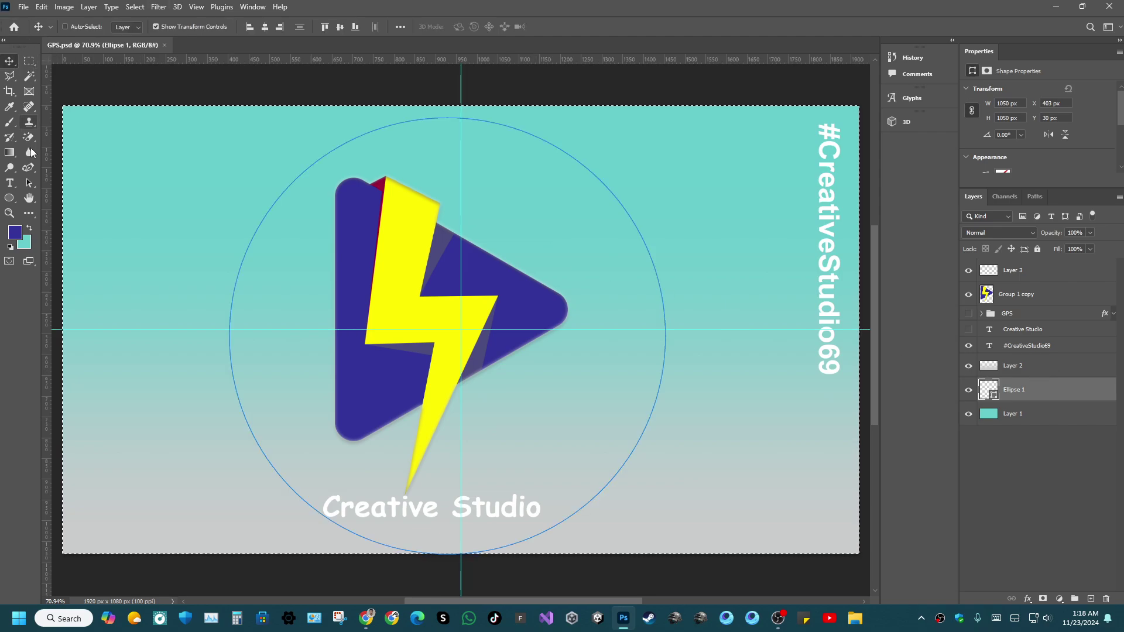
left_click(11, 186)
left_click(10, 199)
left_click(126, 27)
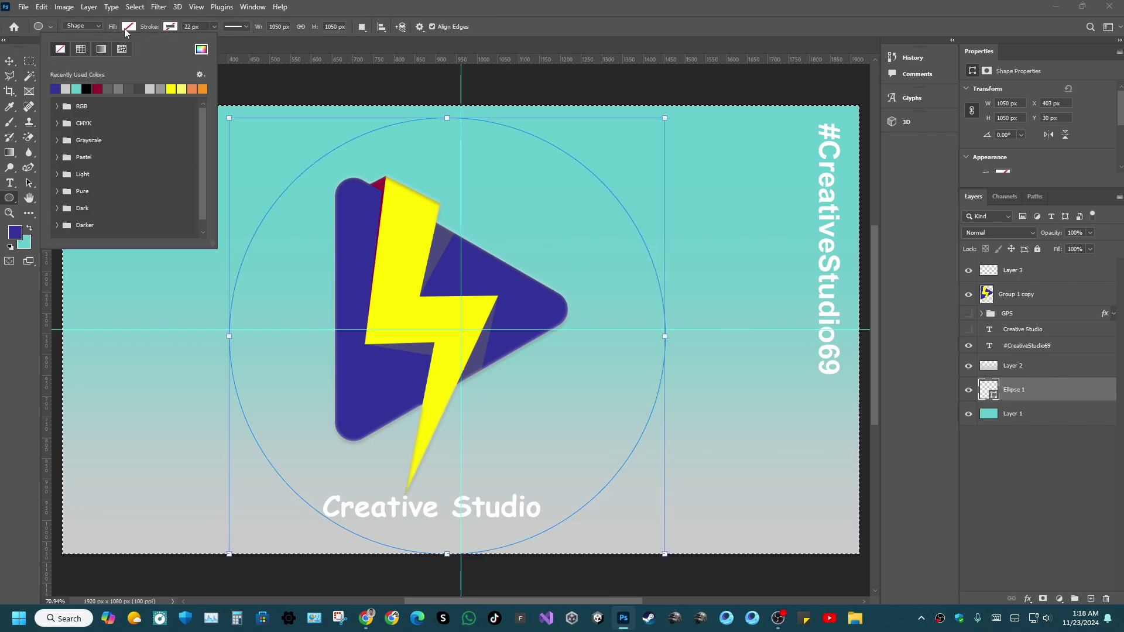
left_click(67, 88)
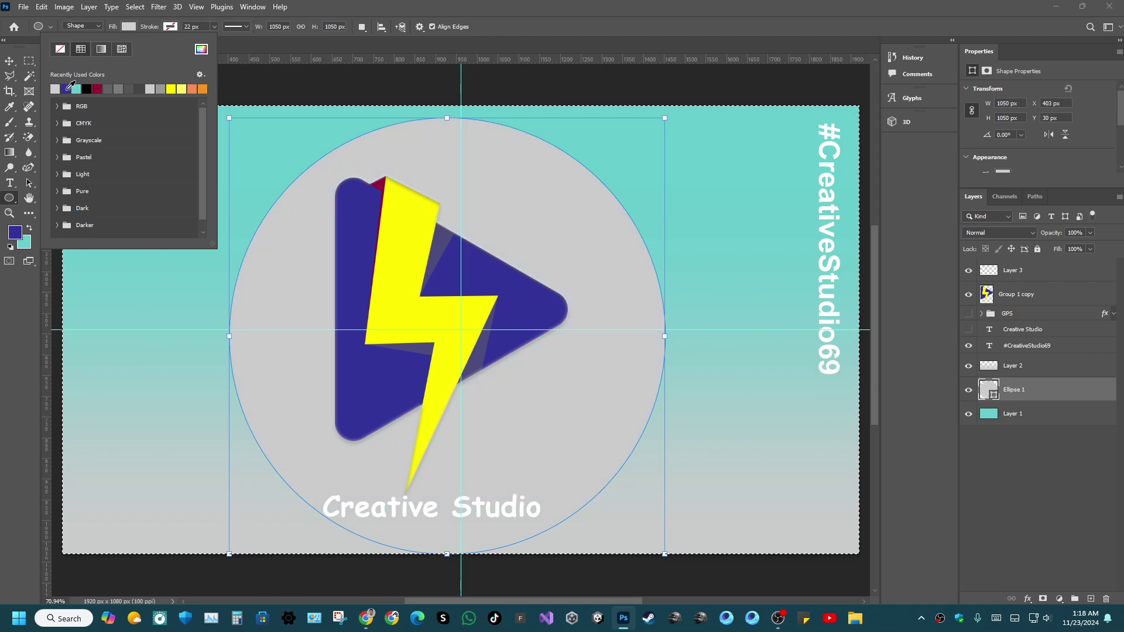
left_click(57, 106)
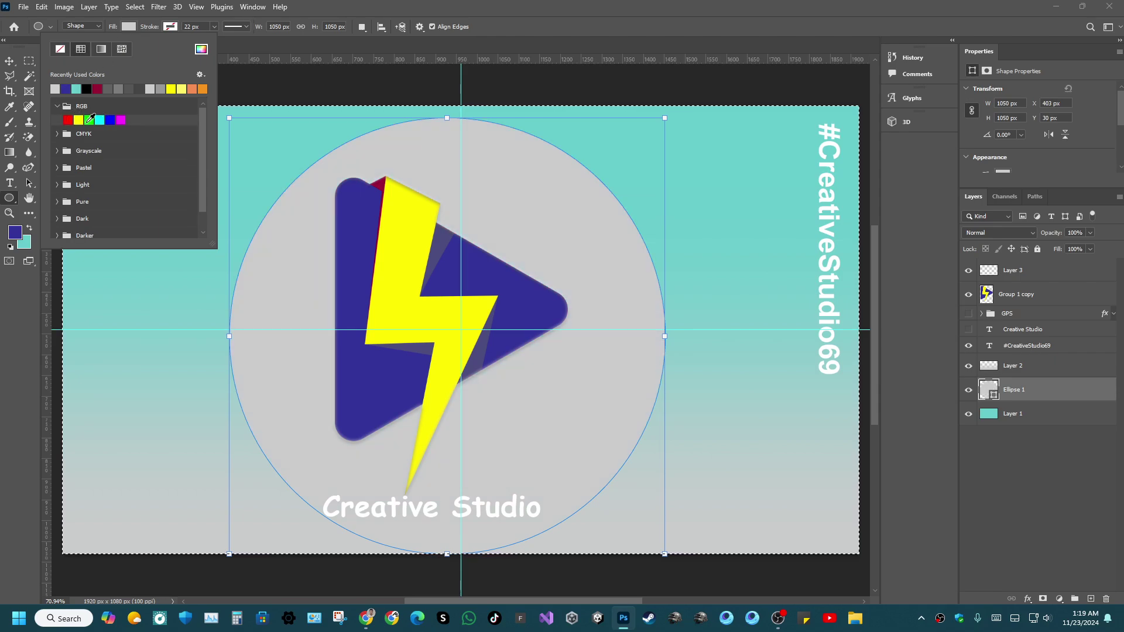
left_click(57, 107)
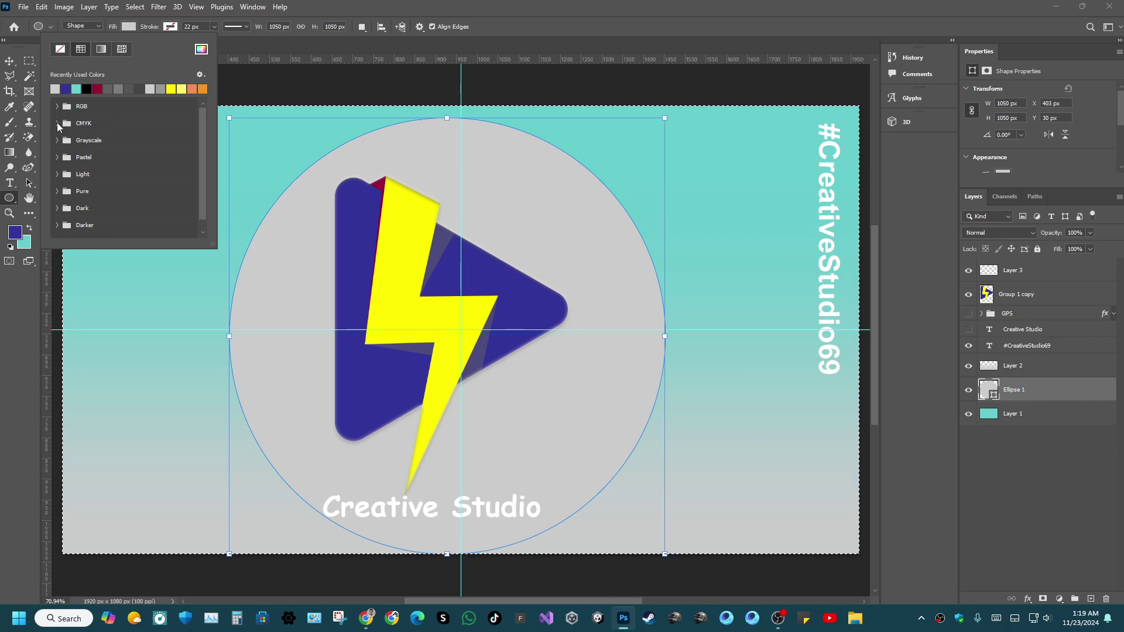
Change the circle's fill to a linear gradient and try the Neutrals presets on it.
left_click(100, 50)
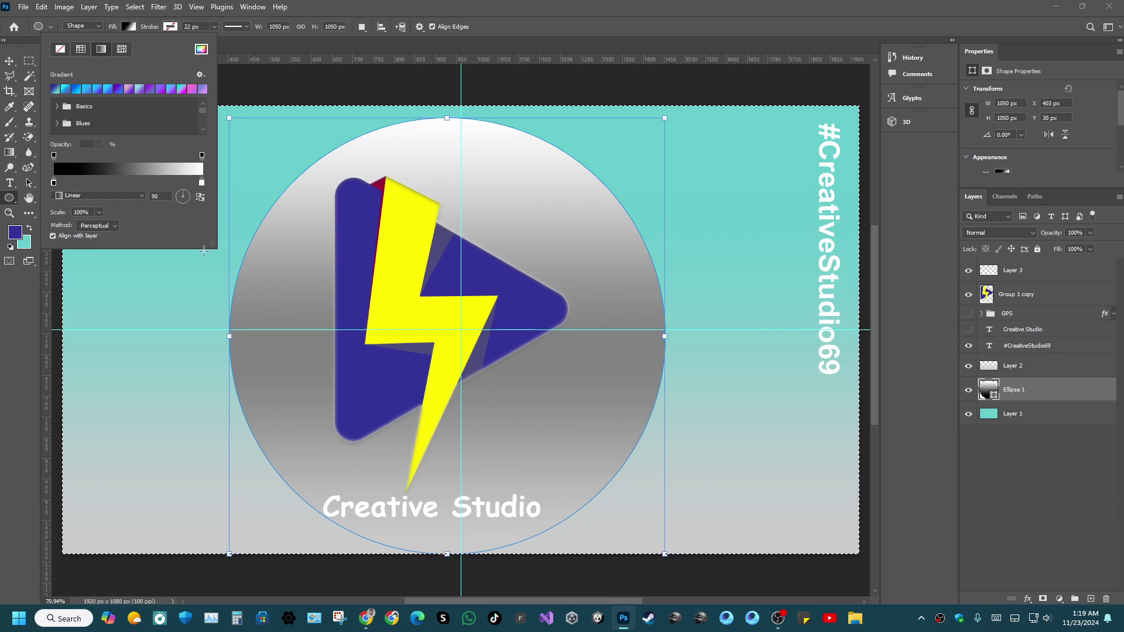
left_click_drag(213, 245, 232, 543)
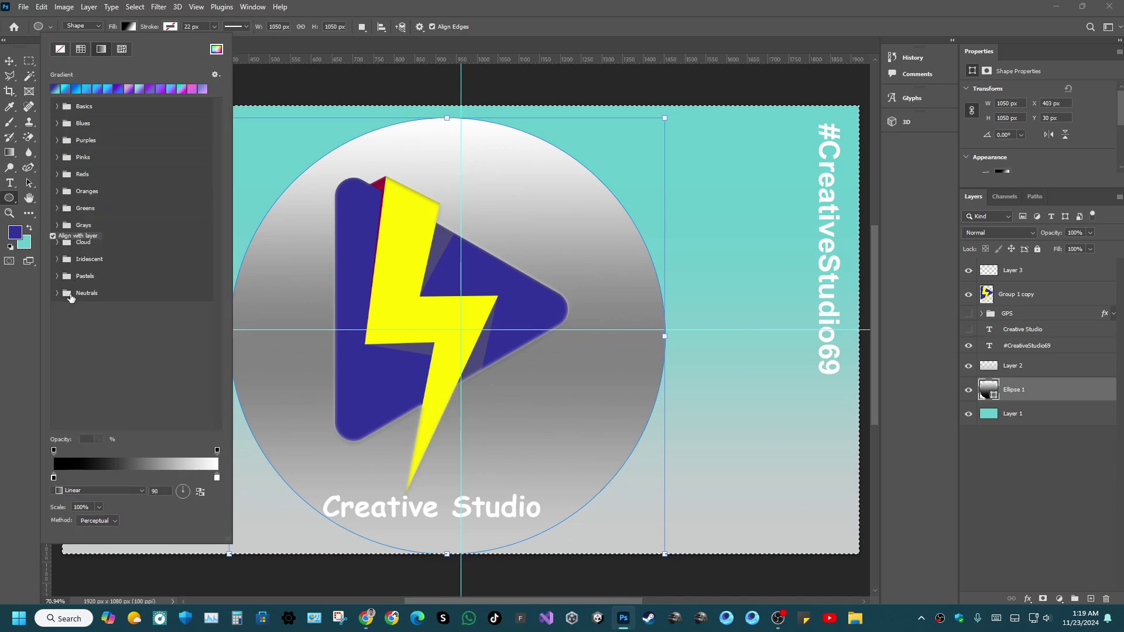
left_click(56, 293)
left_click(72, 315)
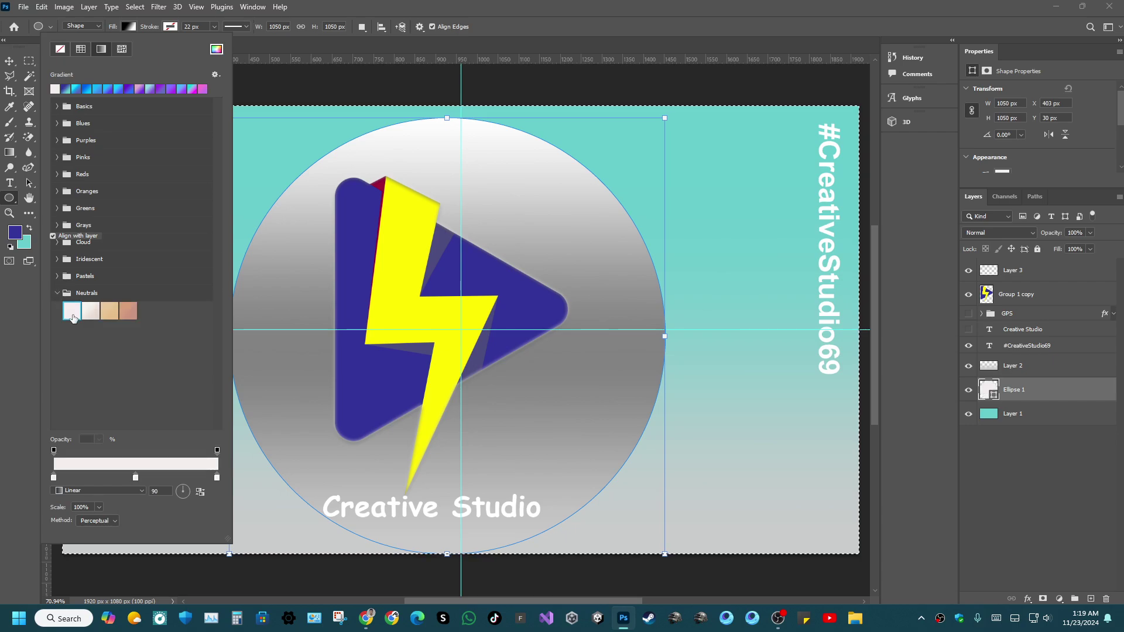
left_click(103, 315)
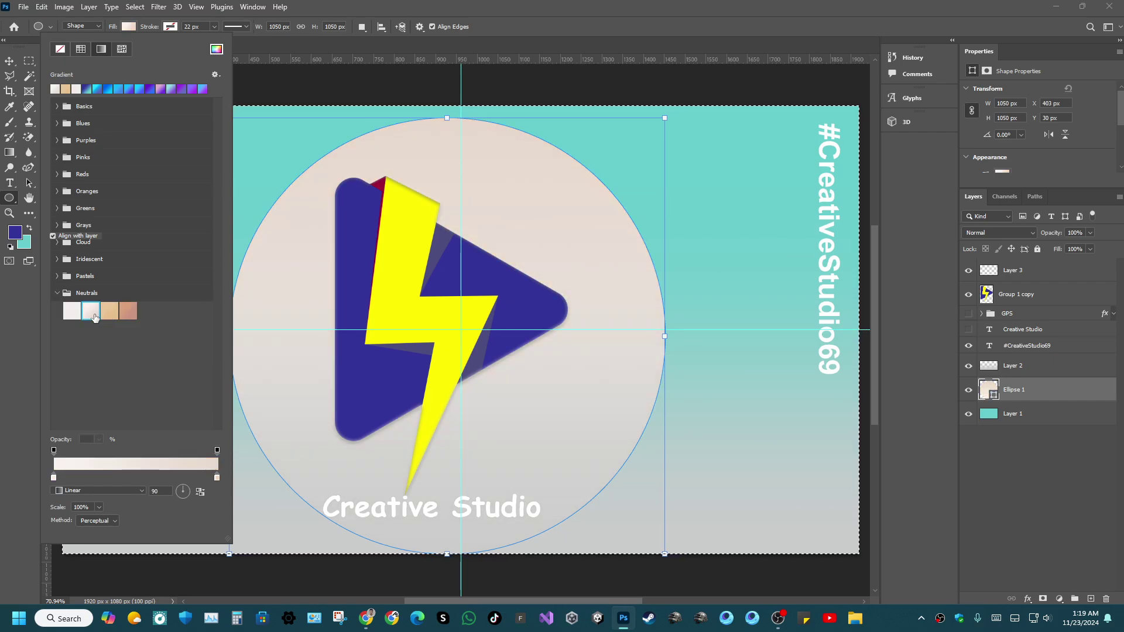
left_click(94, 316)
Try the Pastels gradient presets on the circle's fill, ending with the lavender-to-blue one.
left_click(56, 276)
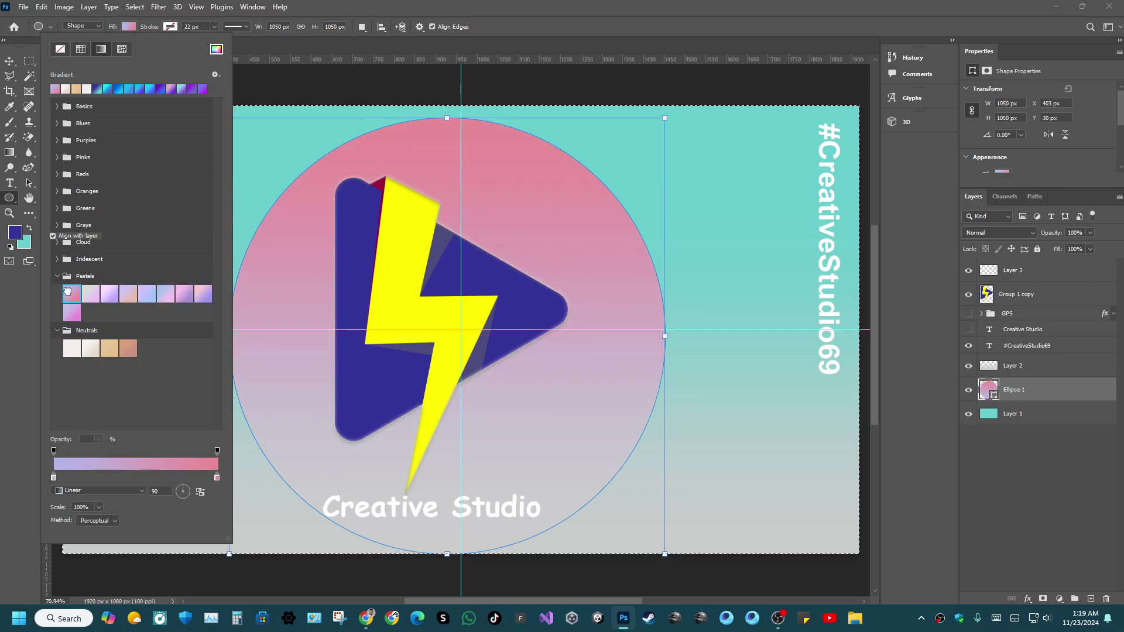
left_click(69, 293)
left_click(94, 296)
left_click(111, 295)
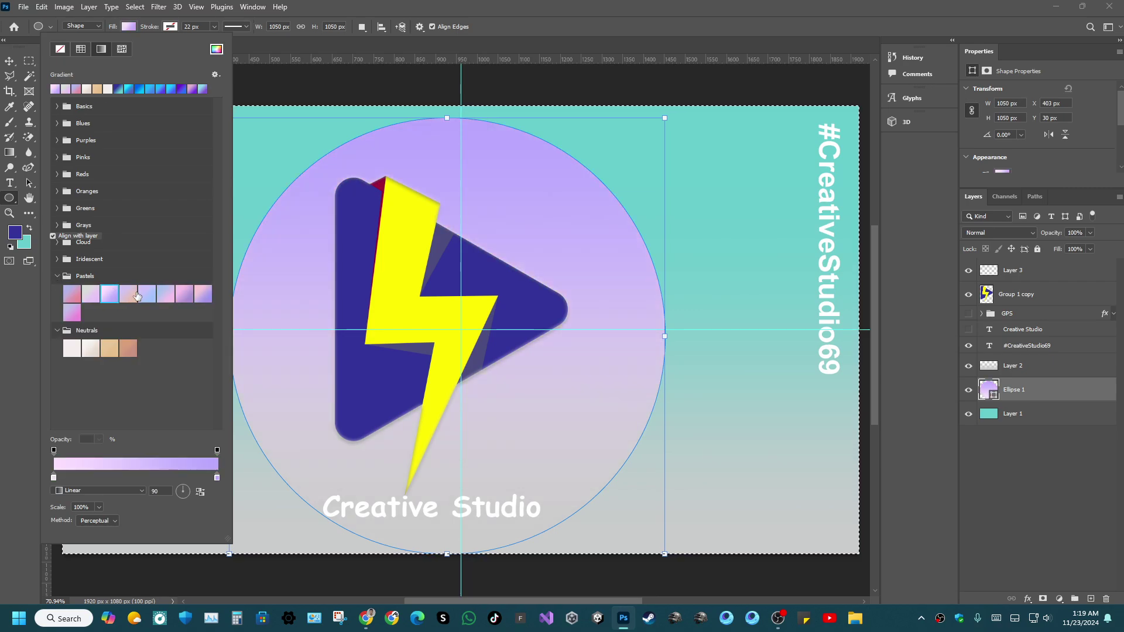
left_click(129, 295)
left_click(149, 293)
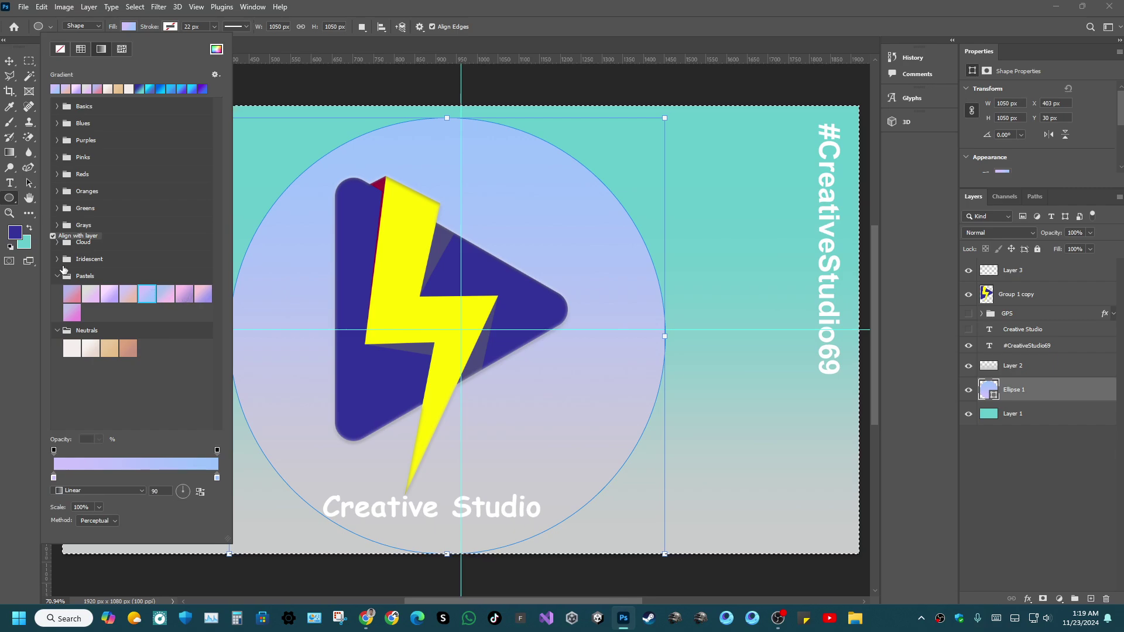
Try the Iridescent gradient presets on the circle, ending with the dark green-to-purple one.
left_click(57, 259)
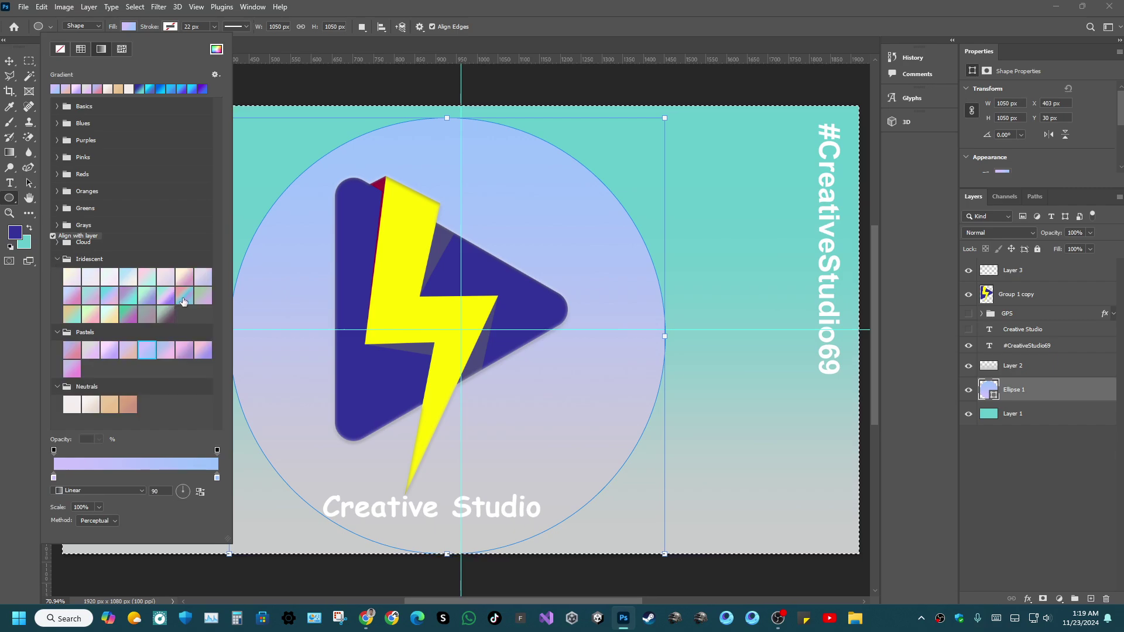
left_click(183, 297)
left_click(166, 314)
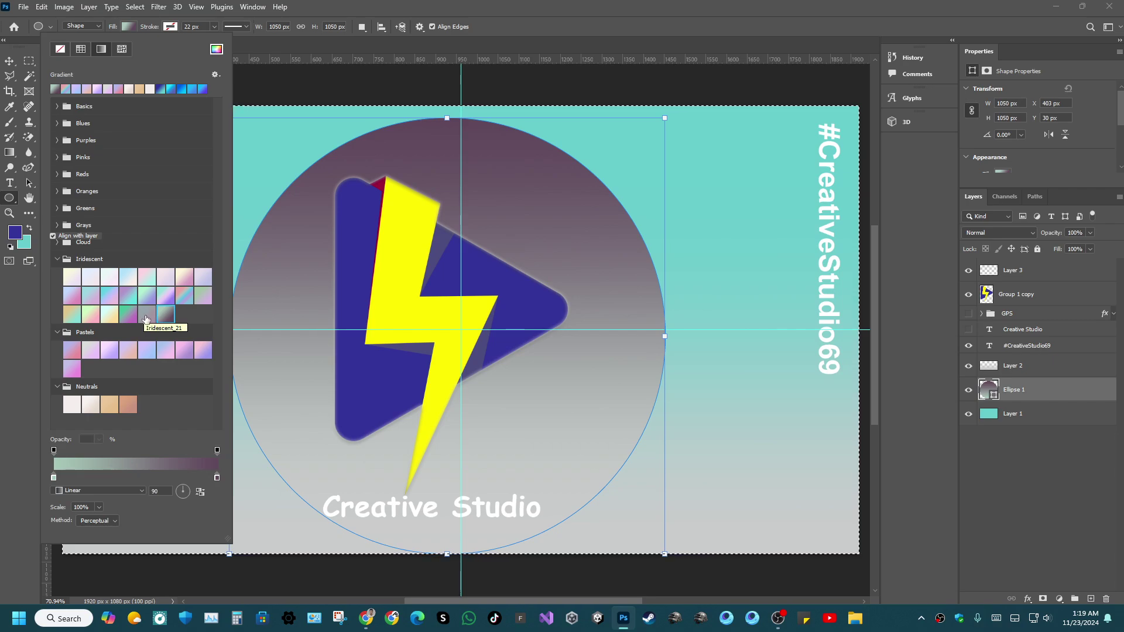
left_click(146, 316)
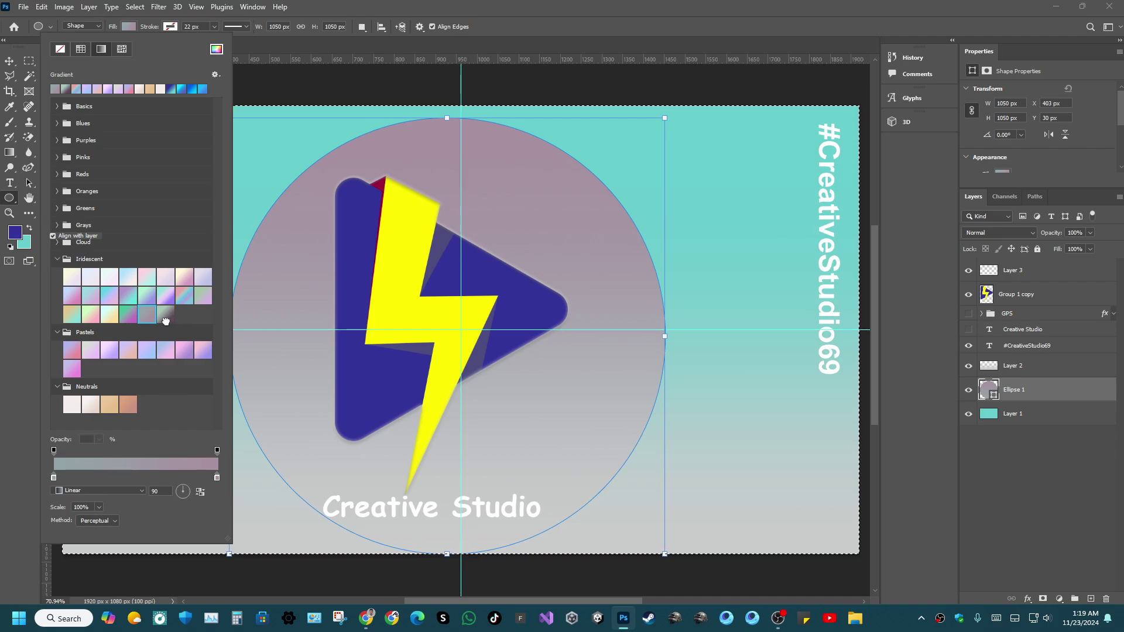
left_click(166, 316)
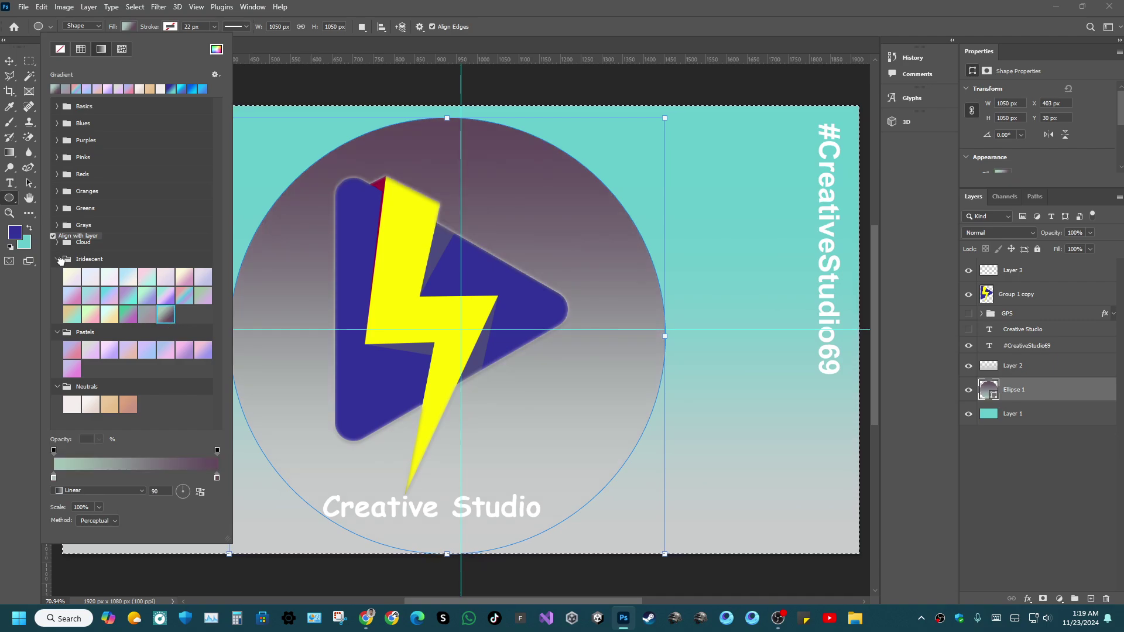
Shift the purple color stop of the circle's gradient toward the middle so purple covers more of the circle.
left_click_drag(217, 481, 132, 481)
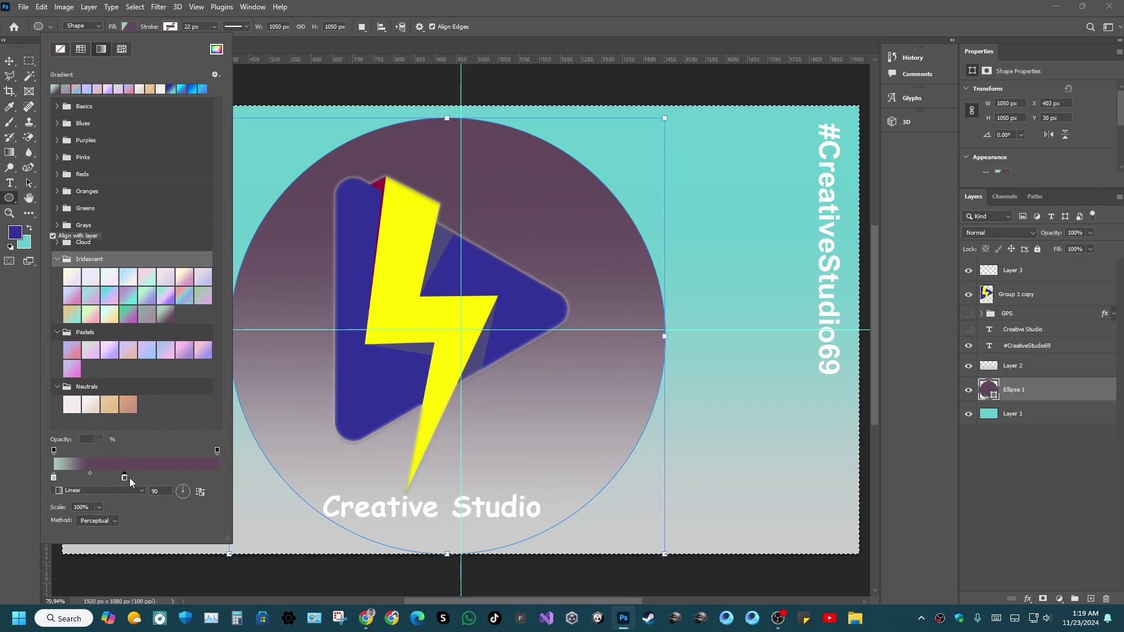
left_click_drag(54, 480, 31, 469)
left_click(243, 112)
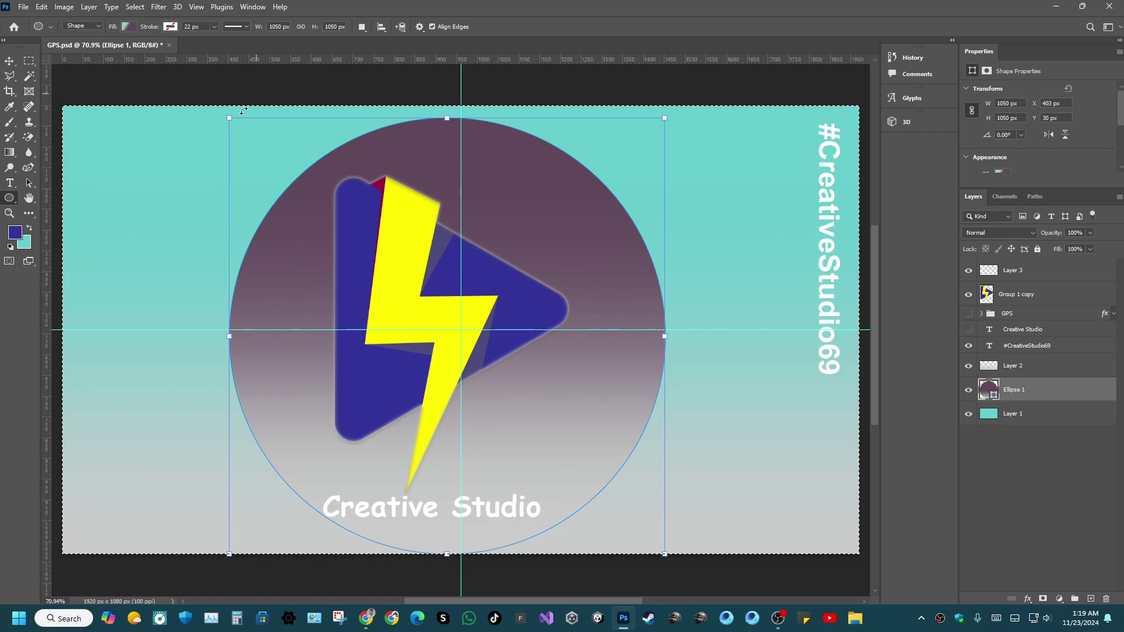
Remove the fill from the Ellipse 1 circle and clear the canvas guides.
left_click(28, 61)
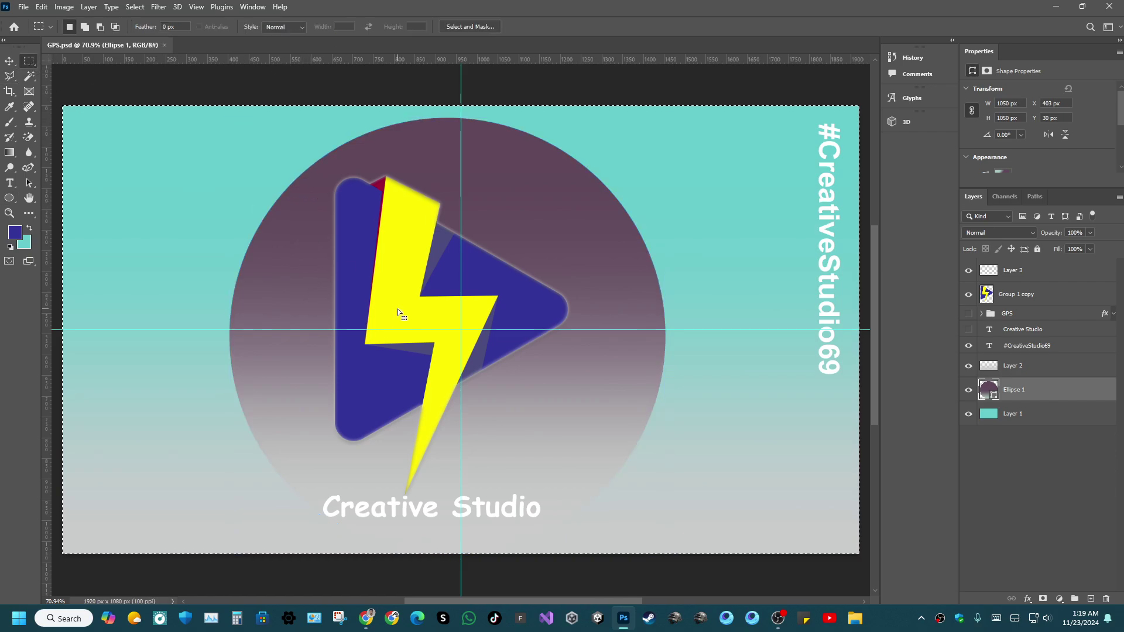
key("ctrl+a")
key("Delete")
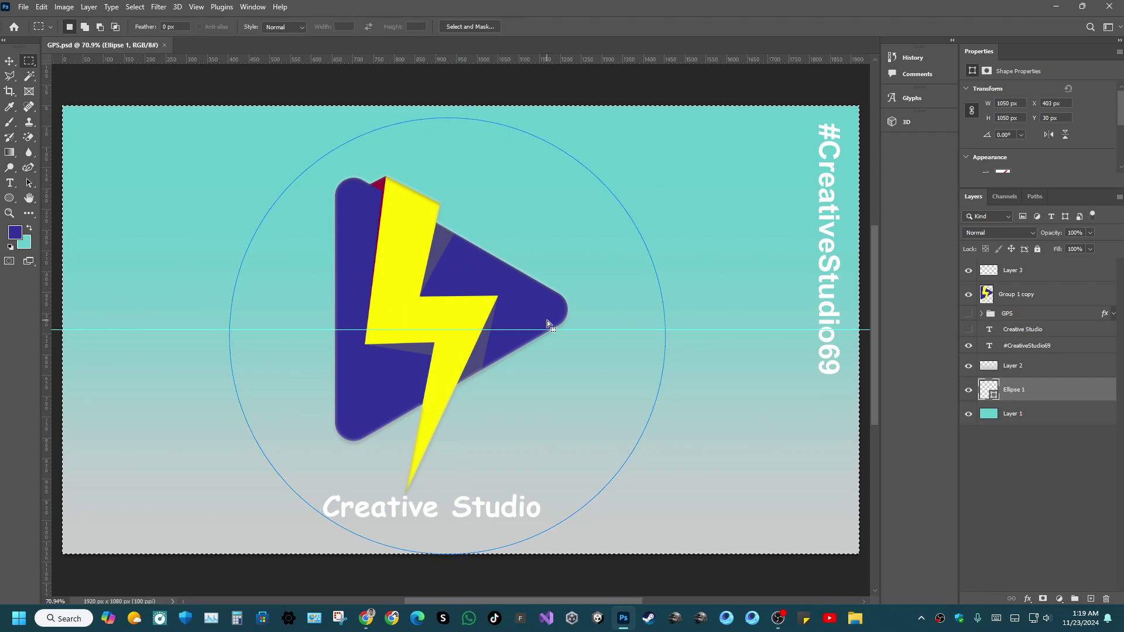
key("ctrl+s")
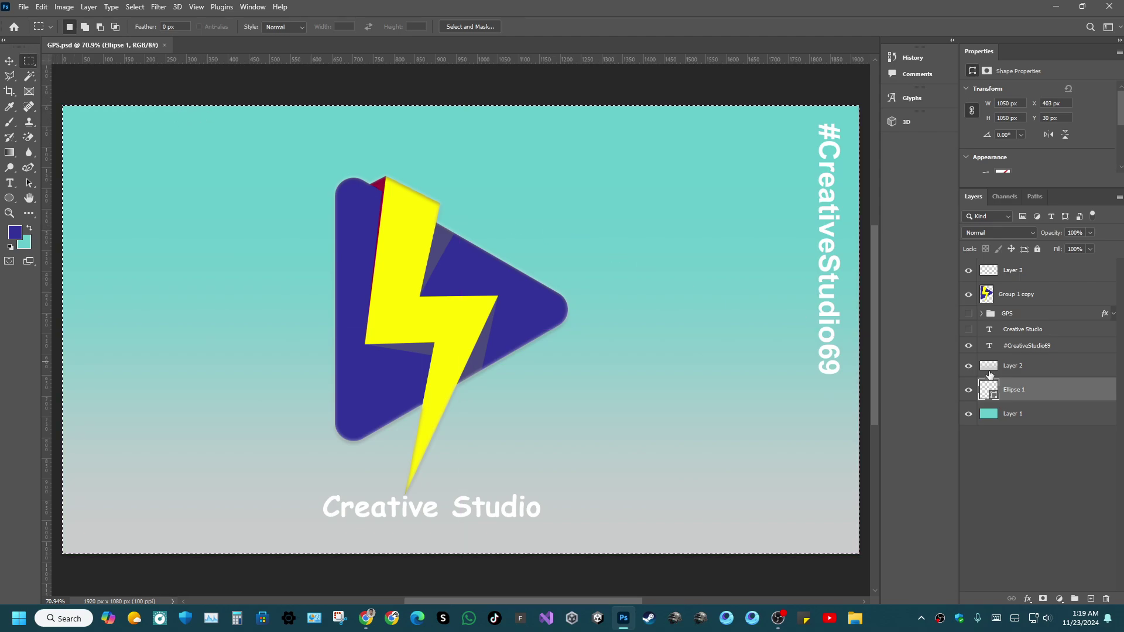
Deselect the canvas selection, and hide and show the Ellipse 1 layer again.
left_click(969, 392)
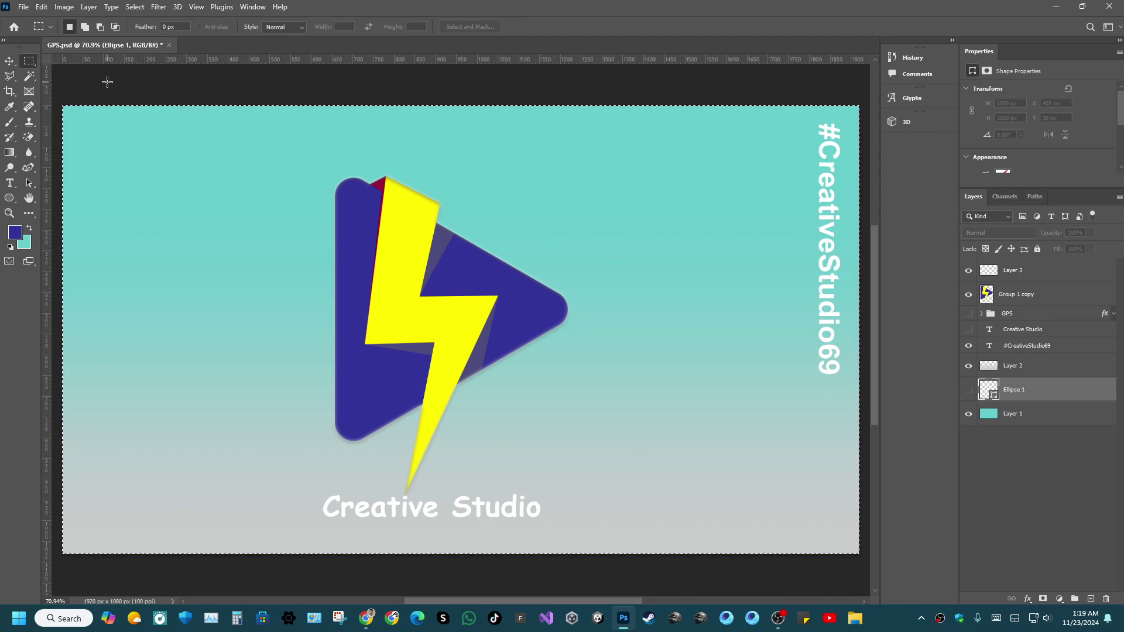
key("ctrl+d")
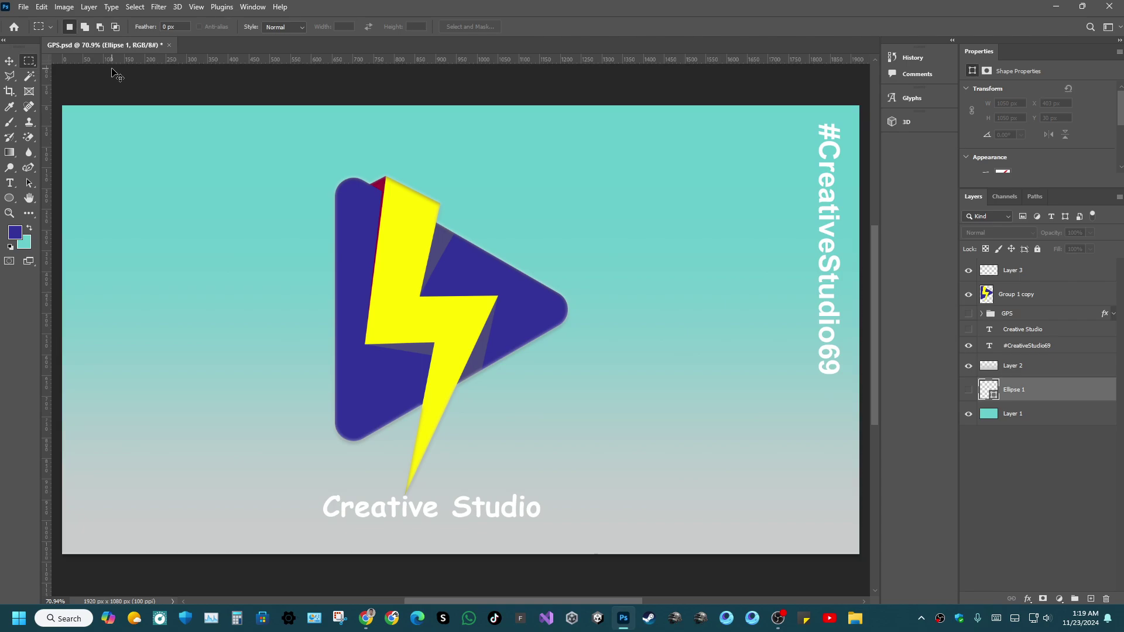
left_click(10, 61)
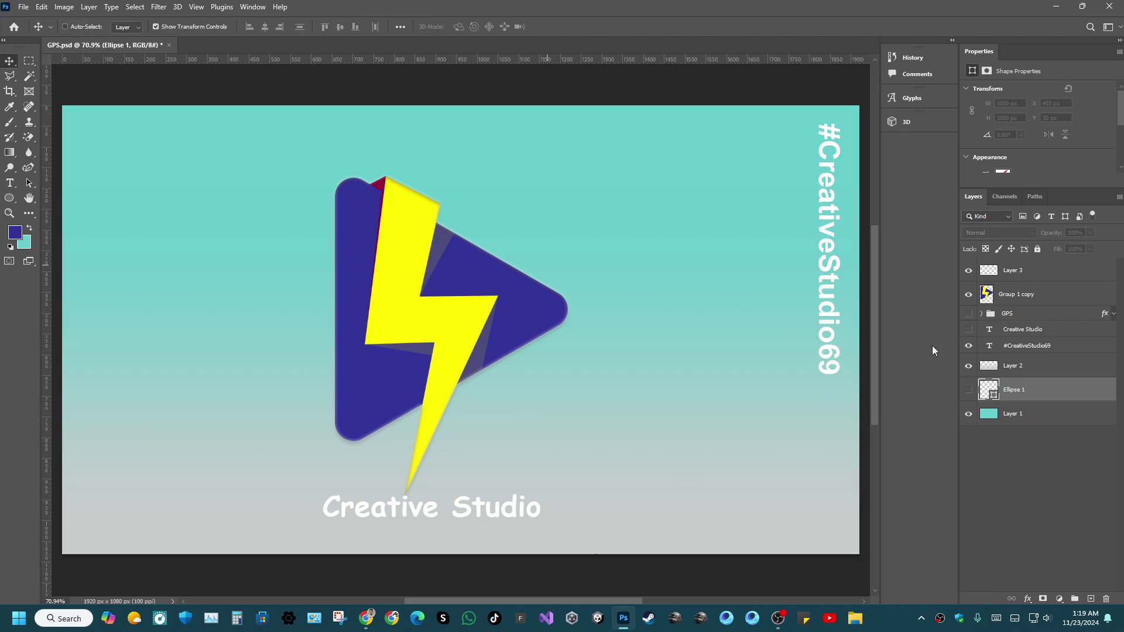
left_click(969, 390)
Add new horizontal and vertical guides crossing at the centre of Layer 1 and save the document.
left_click(1047, 419)
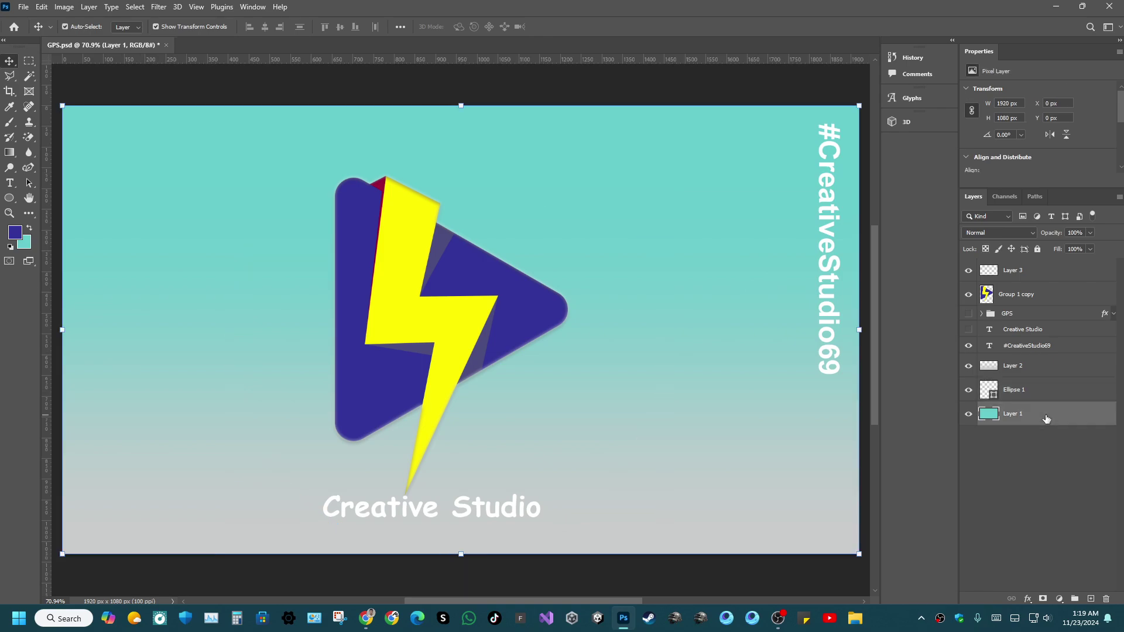
left_click_drag(534, 59, 502, 330)
left_click_drag(49, 389, 460, 407)
key("m")
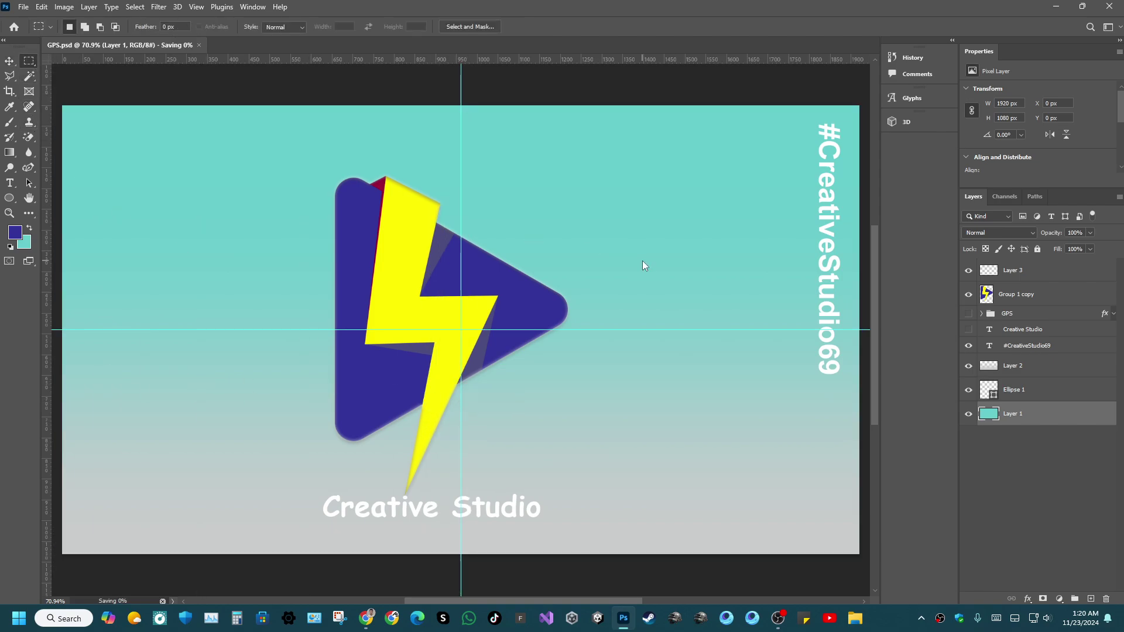
Select the Ellipse 1 layer and fill its circle with black from the recently used colors.
left_click(1047, 396)
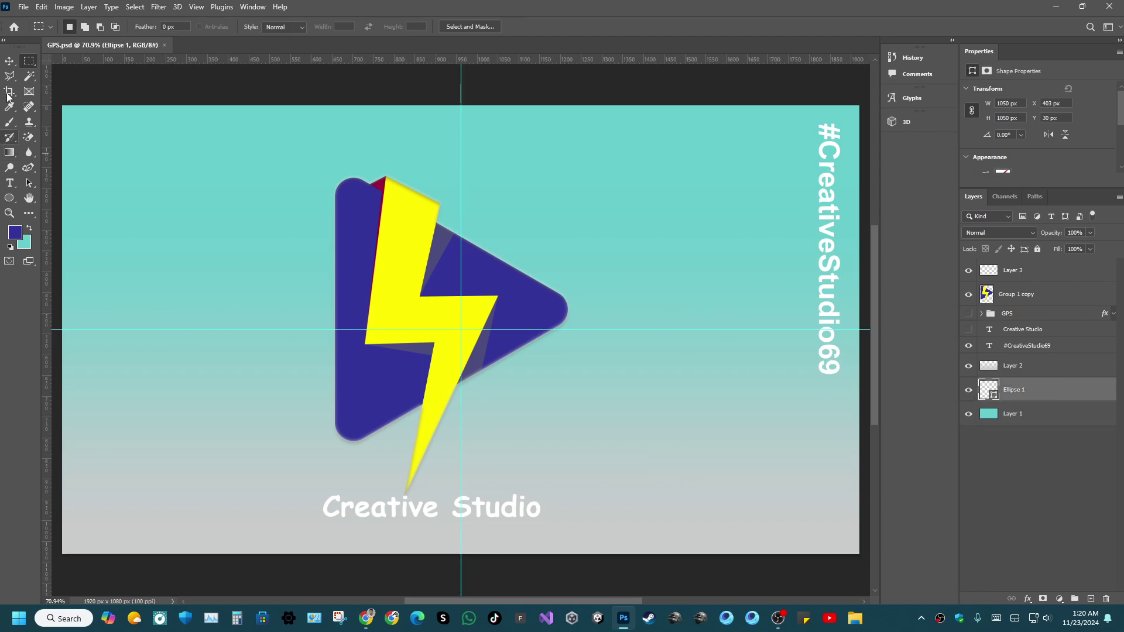
left_click(10, 61)
left_click(447, 121)
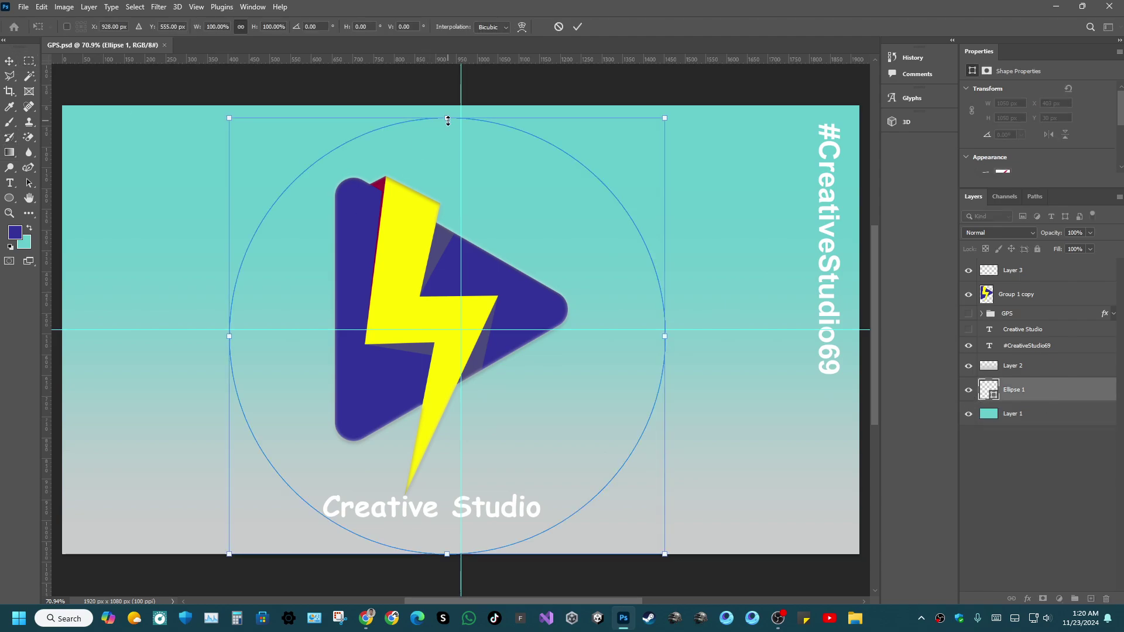
left_click(10, 198)
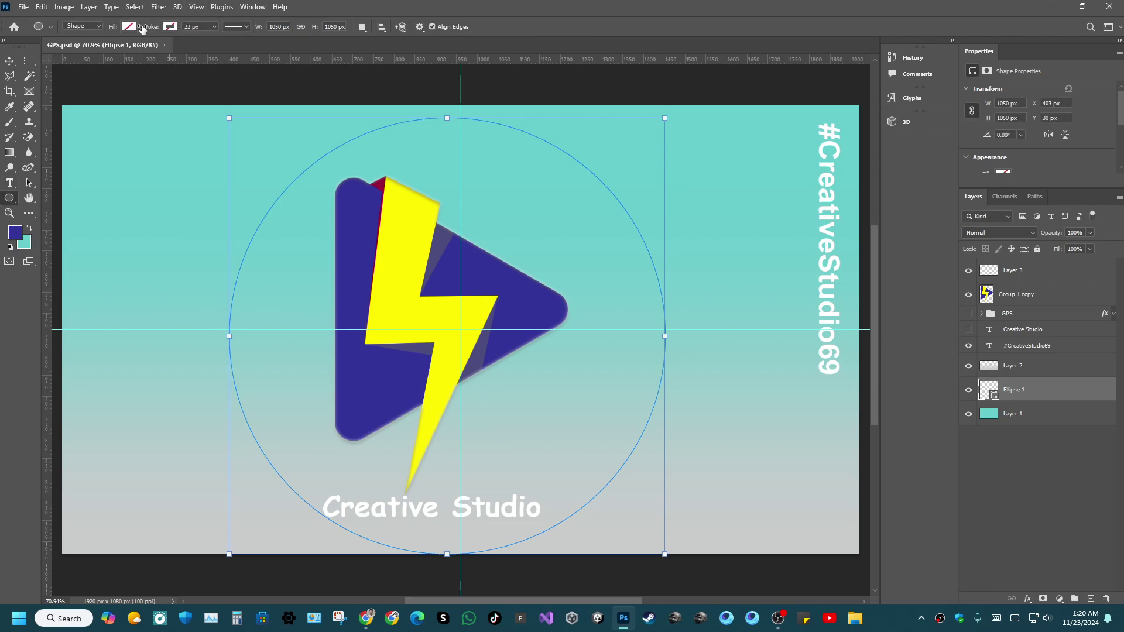
left_click(132, 27)
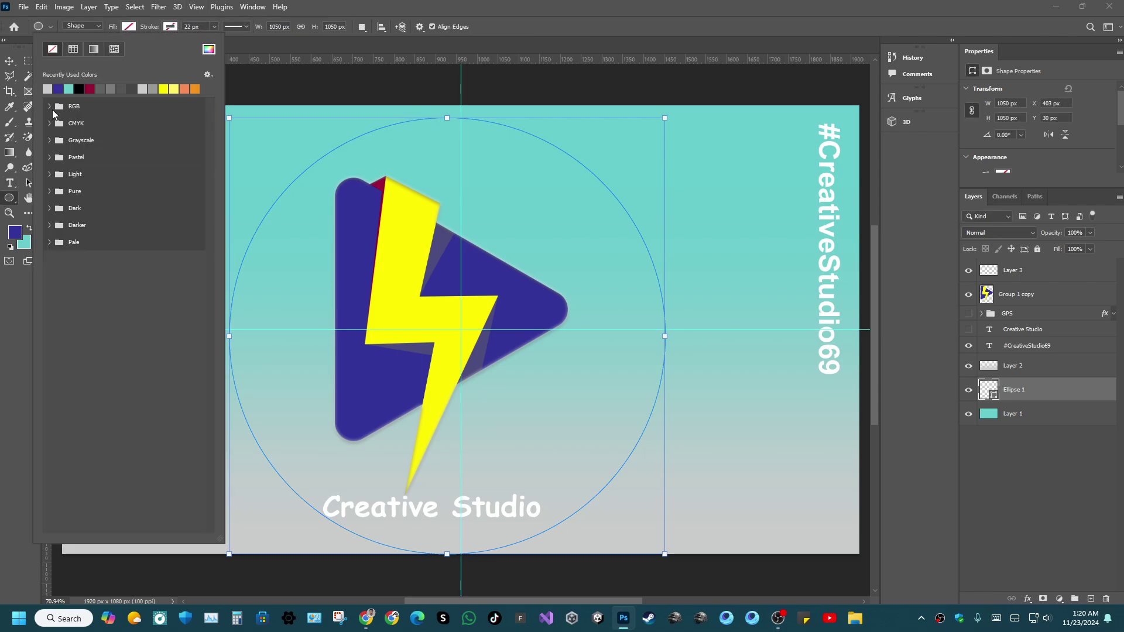
left_click(80, 87)
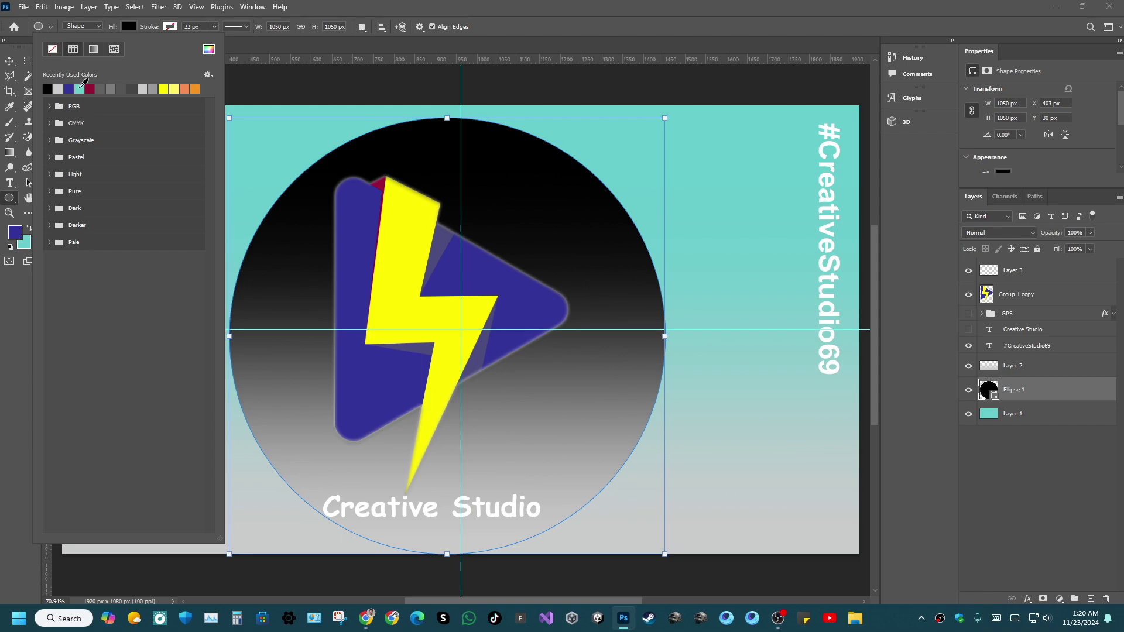
left_click(53, 49)
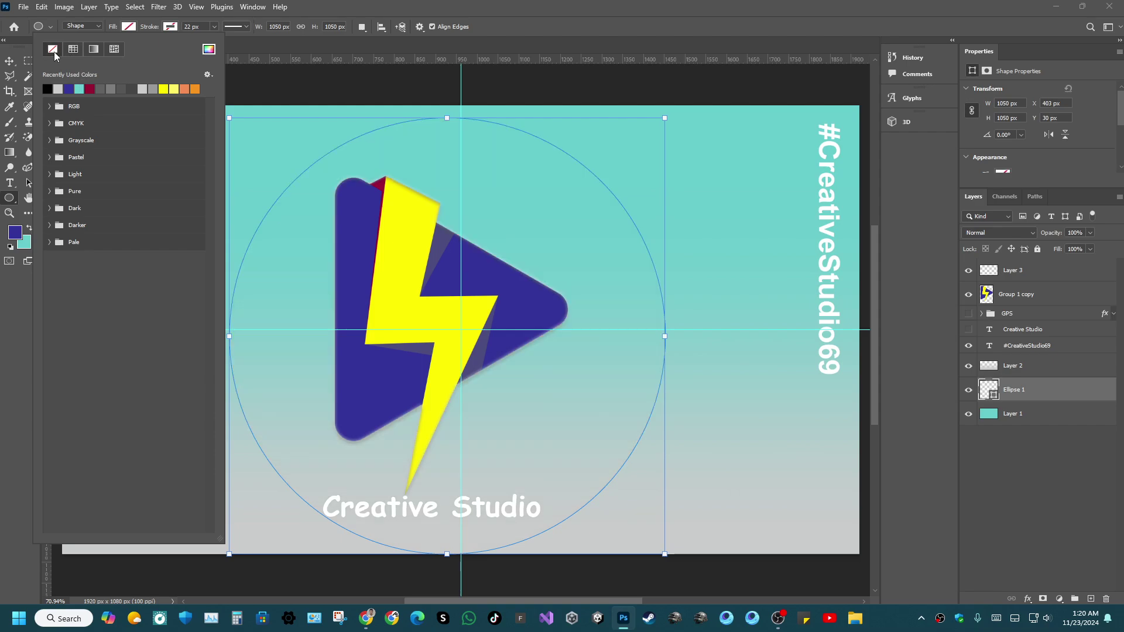
left_click(49, 87)
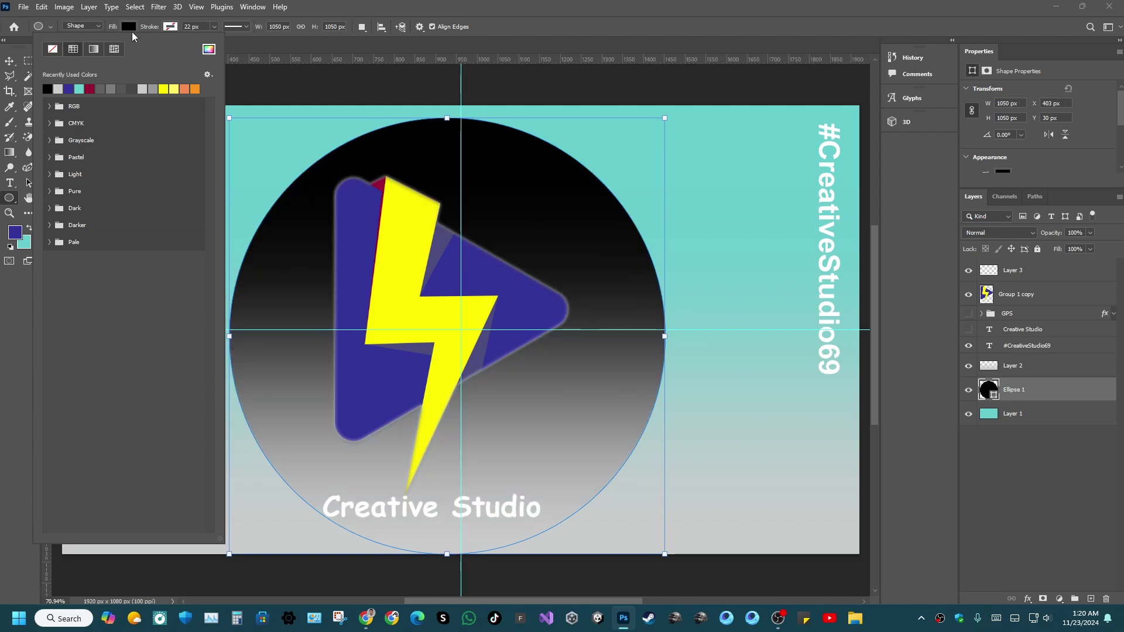
Try a linear black-to-white gradient on the circle, and set its fill to none.
left_click(94, 50)
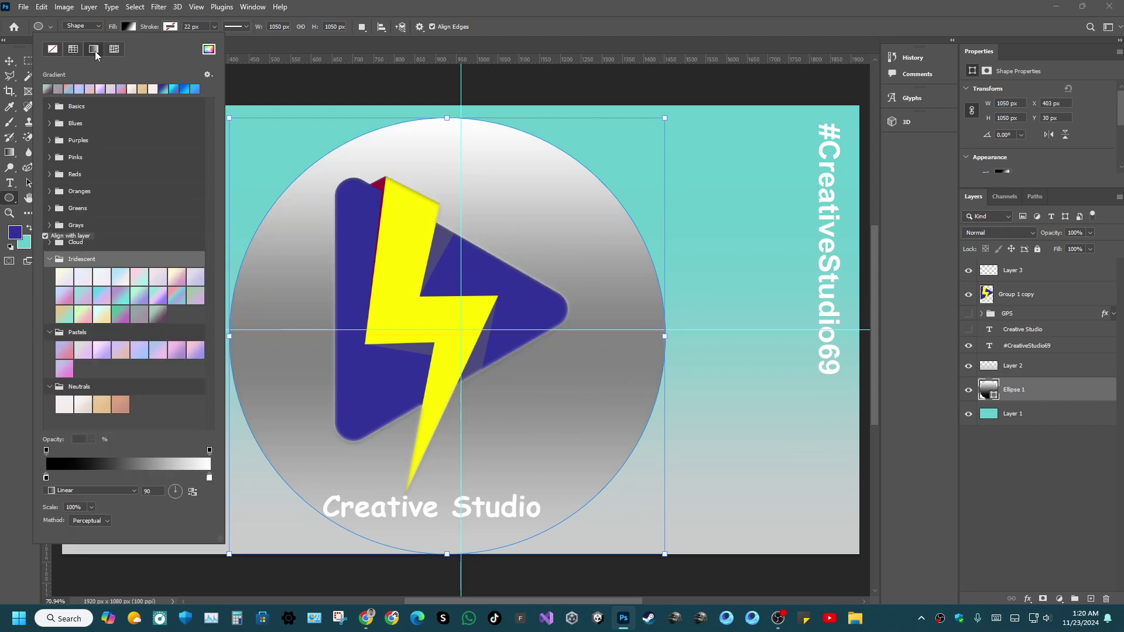
left_click(74, 52)
left_click(53, 52)
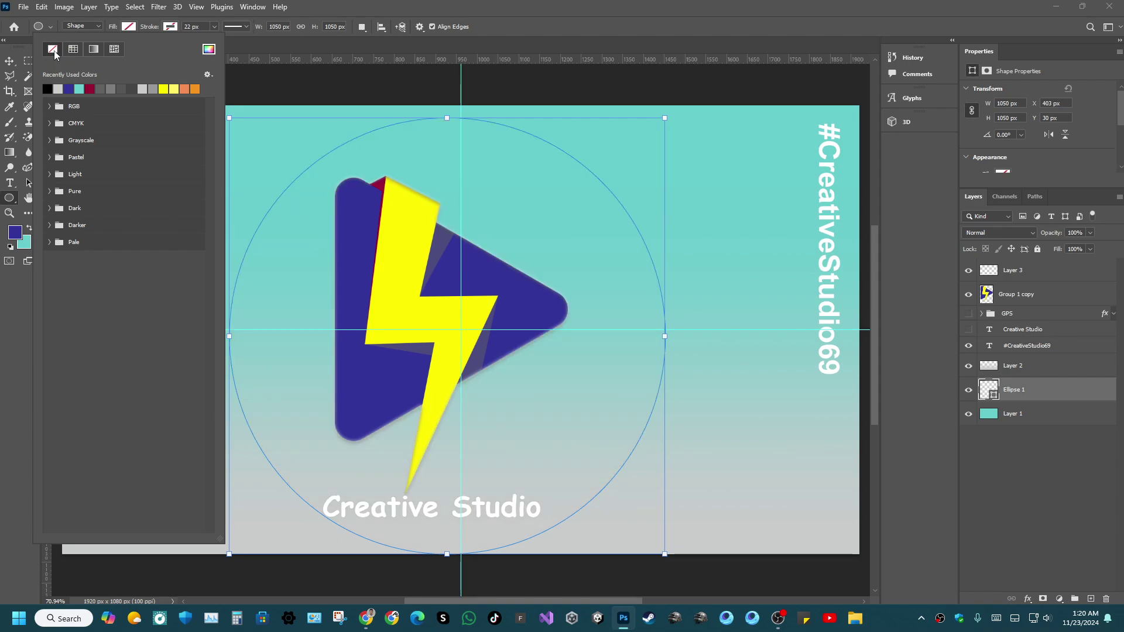
Try RGB red as the circle's fill and set it back to solid black.
left_click(128, 29)
left_click(129, 29)
left_click(49, 89)
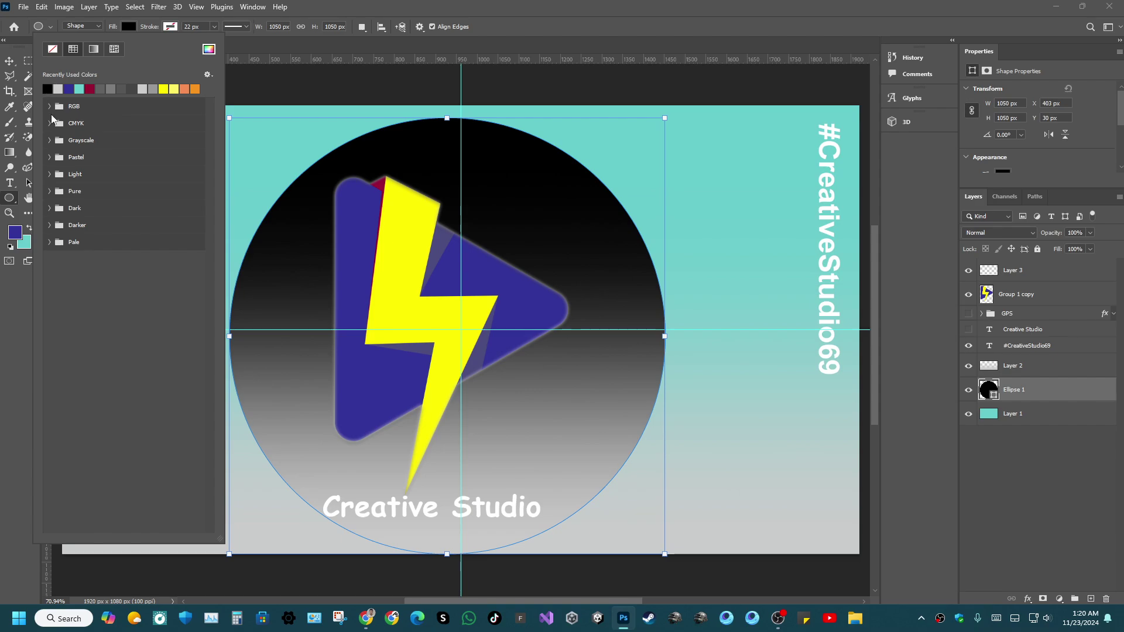
left_click(50, 107)
left_click(60, 120)
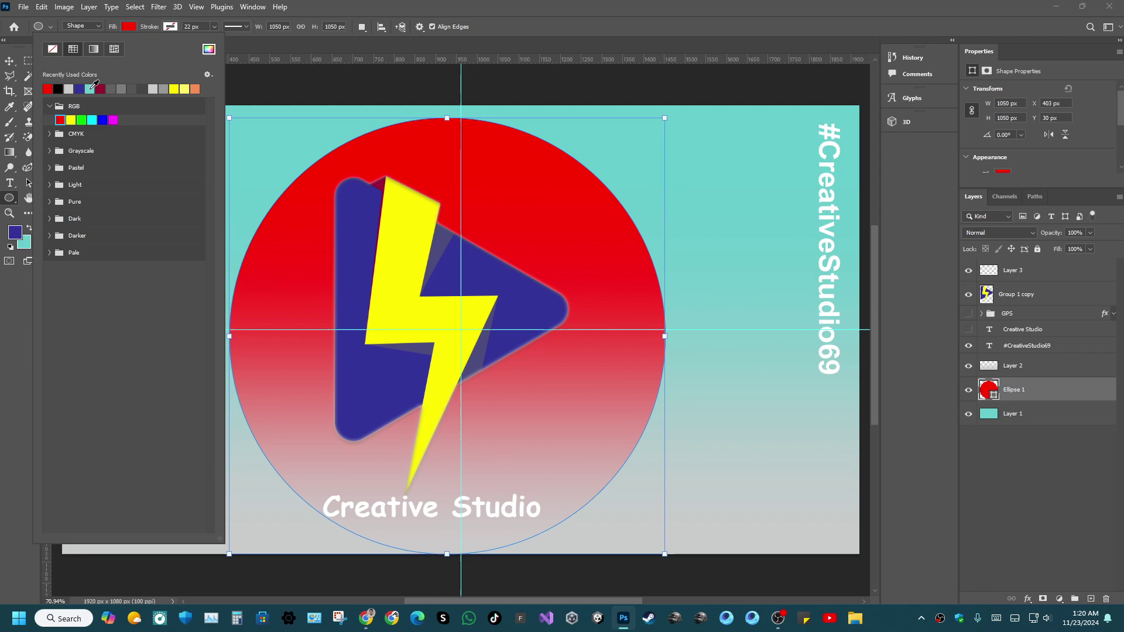
left_click(58, 88)
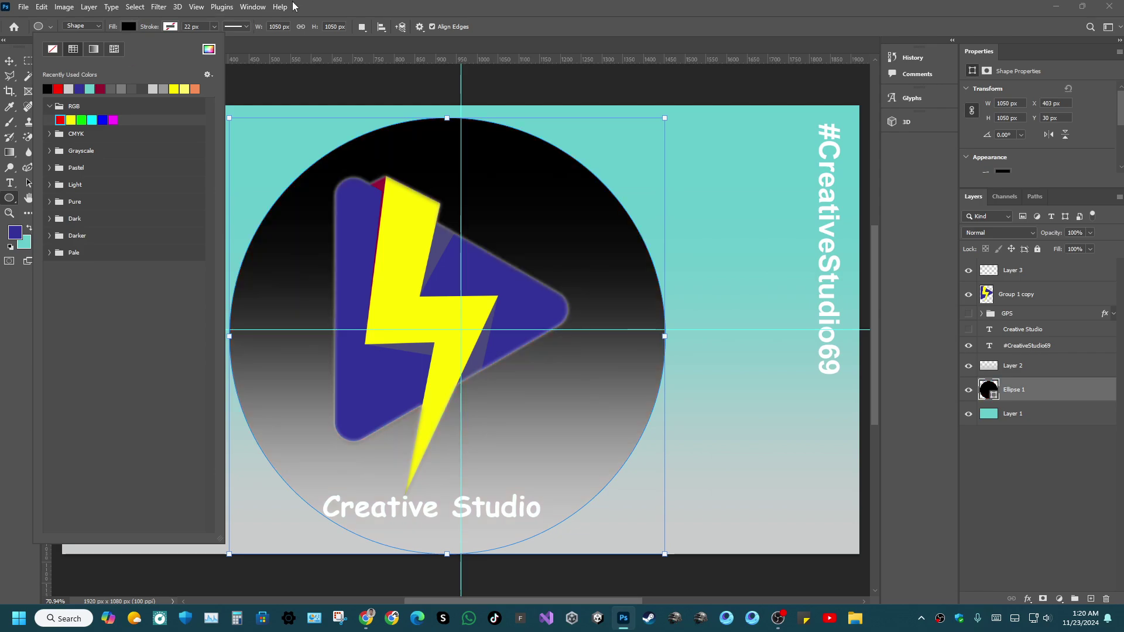
Try black-to-white and lavender-to-blue gradients on the circle's stroke, and set the stroke to none.
left_click(170, 27)
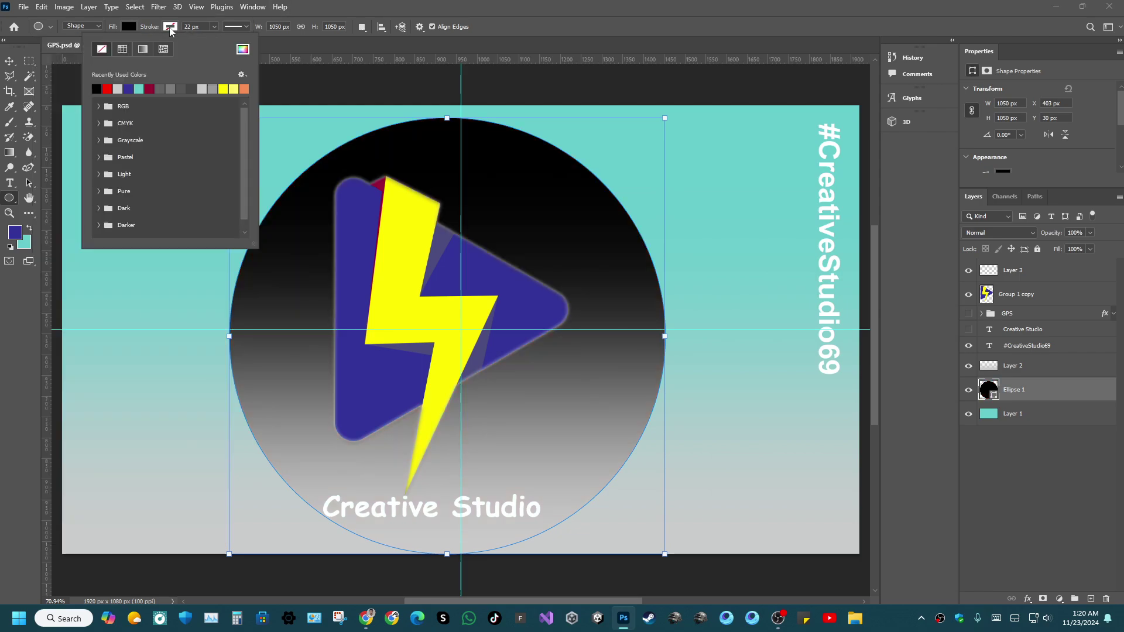
left_click(142, 49)
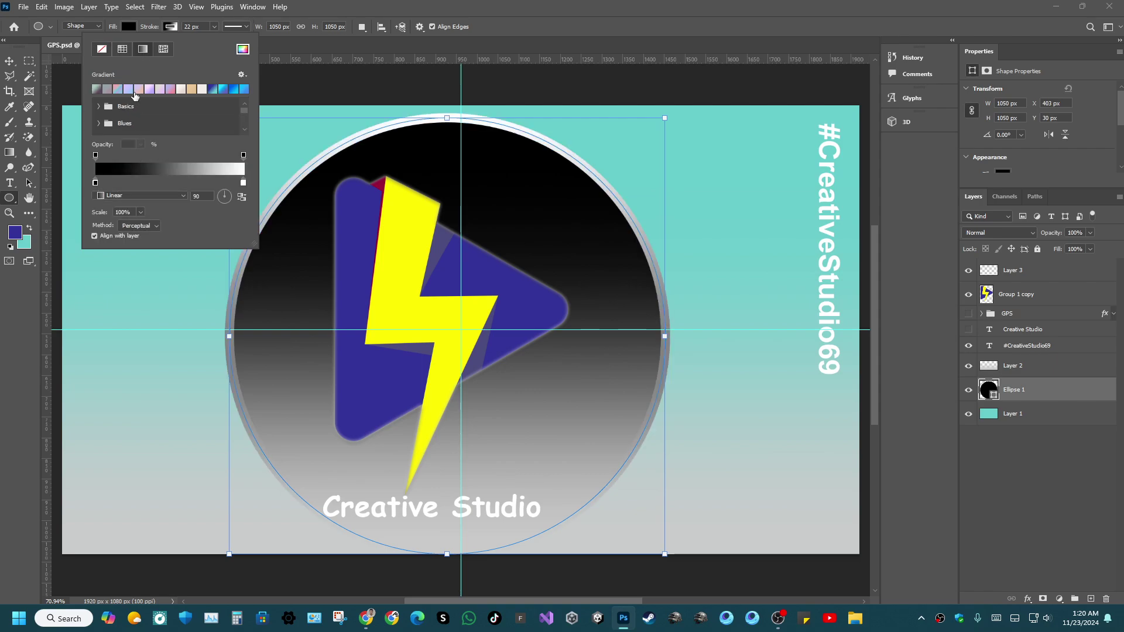
left_click(129, 89)
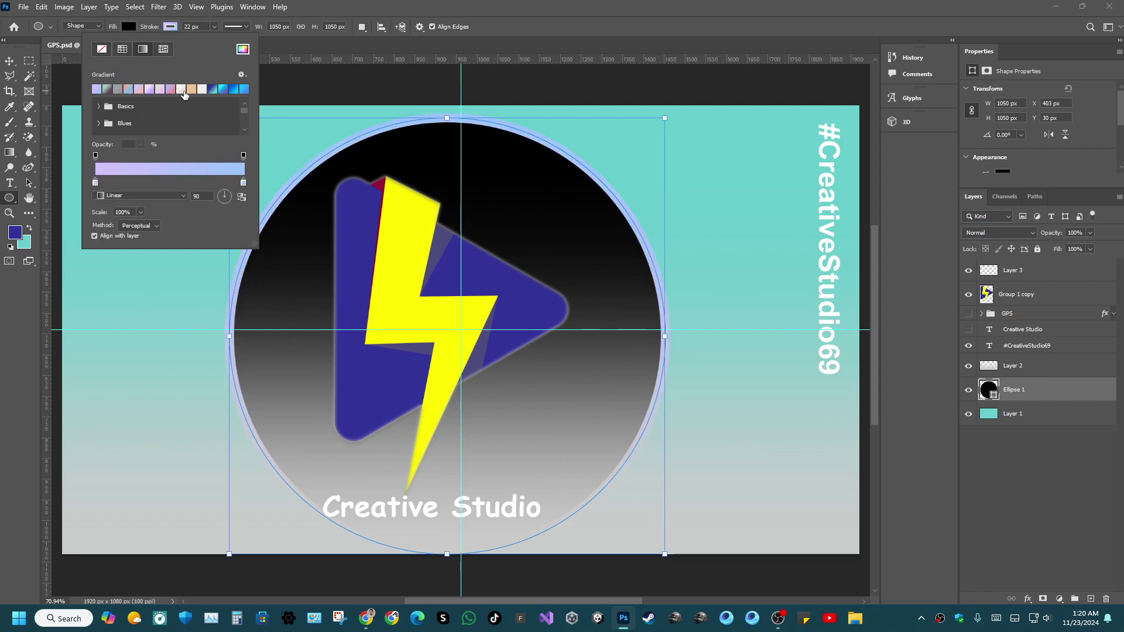
left_click(101, 52)
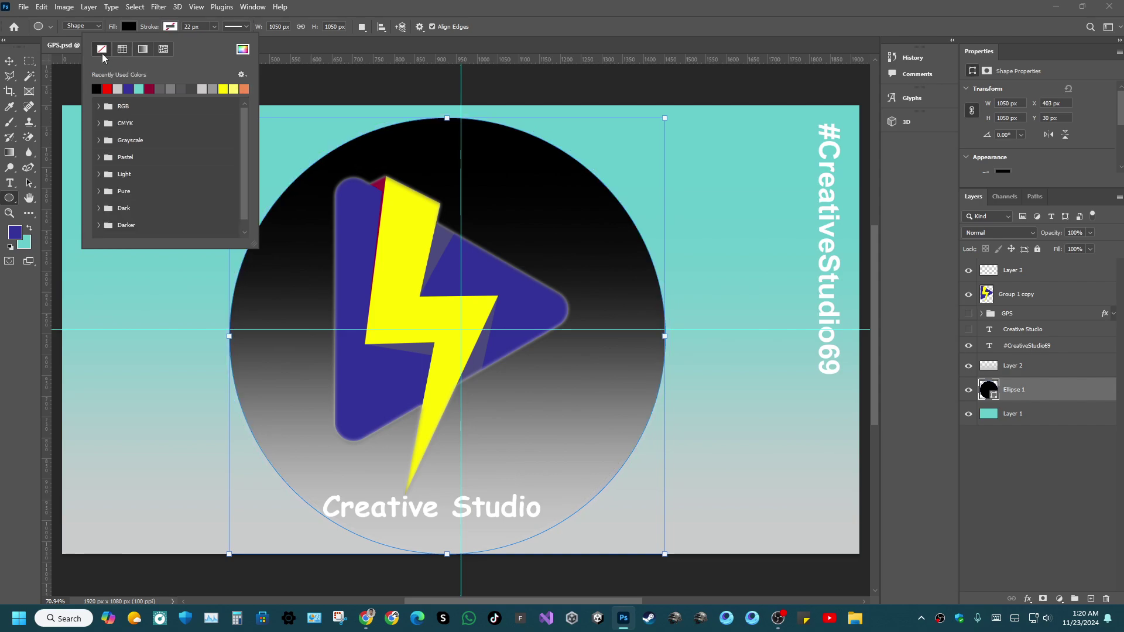
Give the circle a solid black stroke from the recently used colors.
left_click(145, 46)
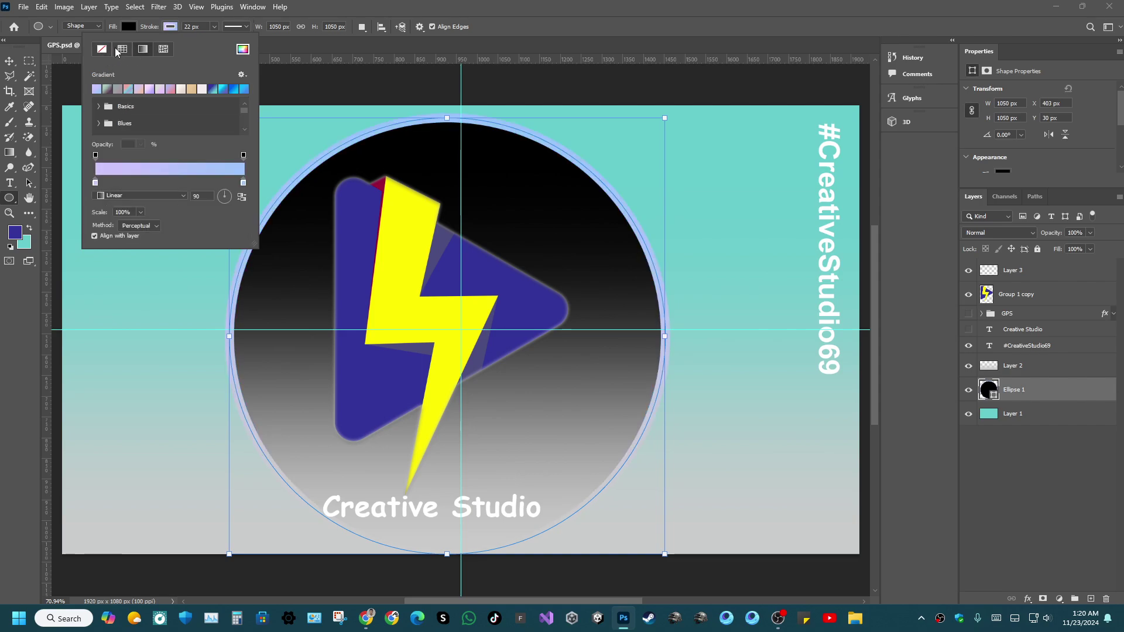
left_click(117, 52)
left_click(98, 88)
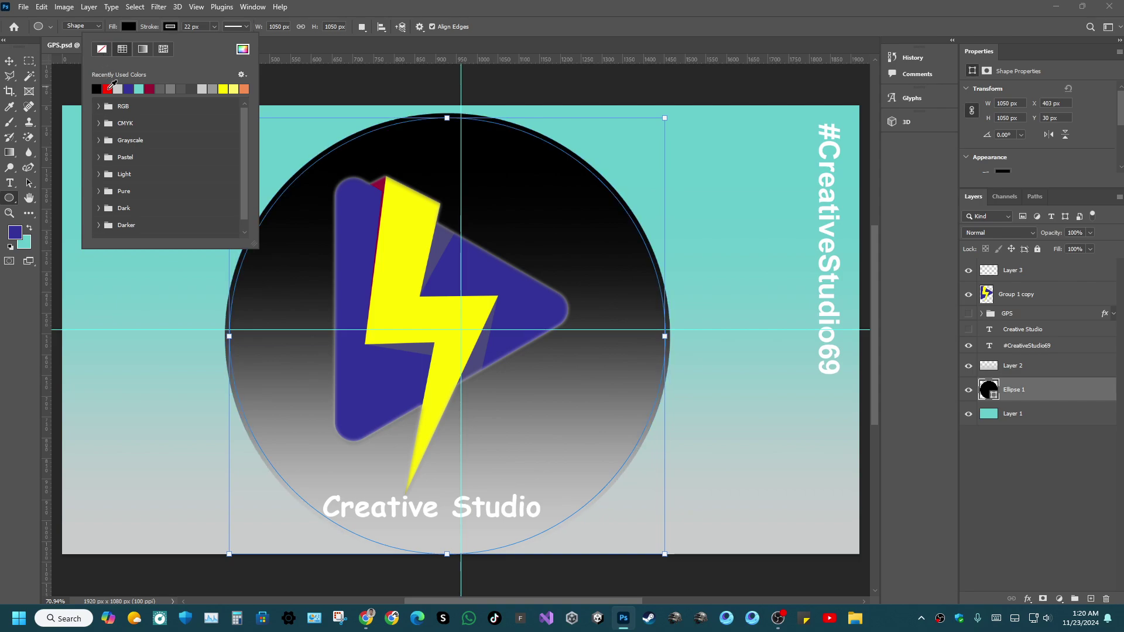
Try red and cyan on the circle's stroke, and set the stroke color to RGB green.
left_click(109, 89)
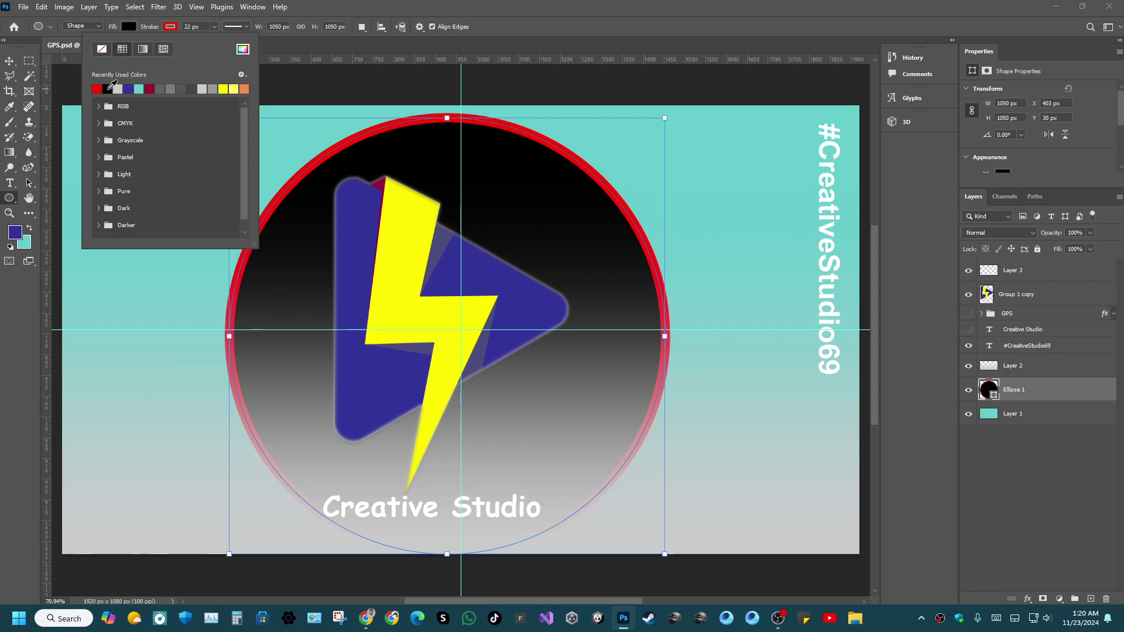
left_click(101, 108)
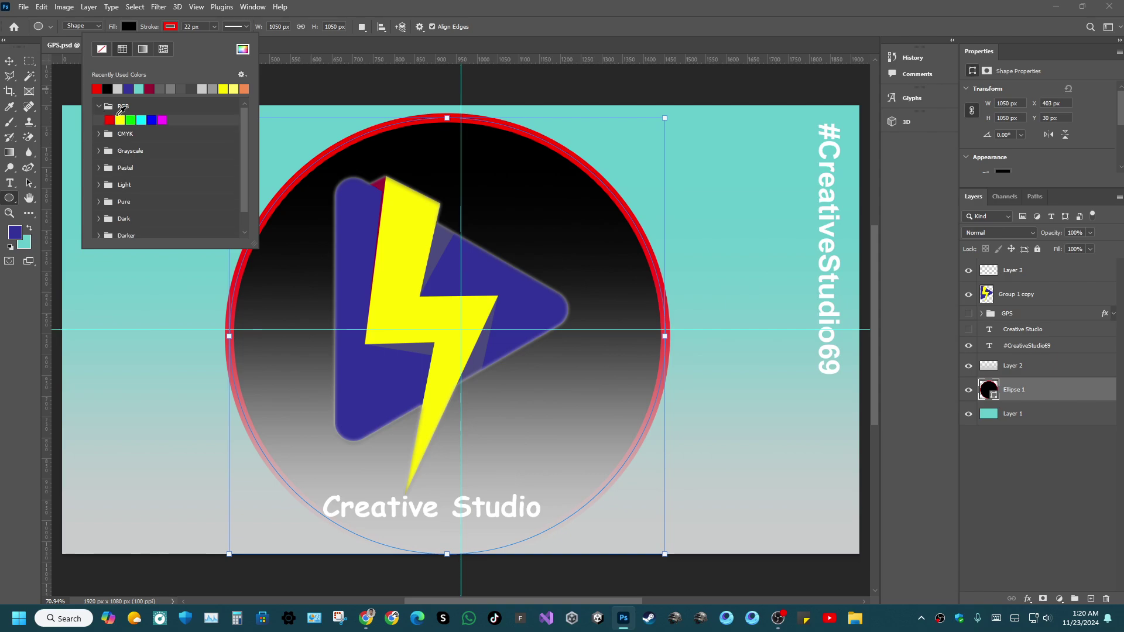
left_click(141, 120)
left_click(131, 120)
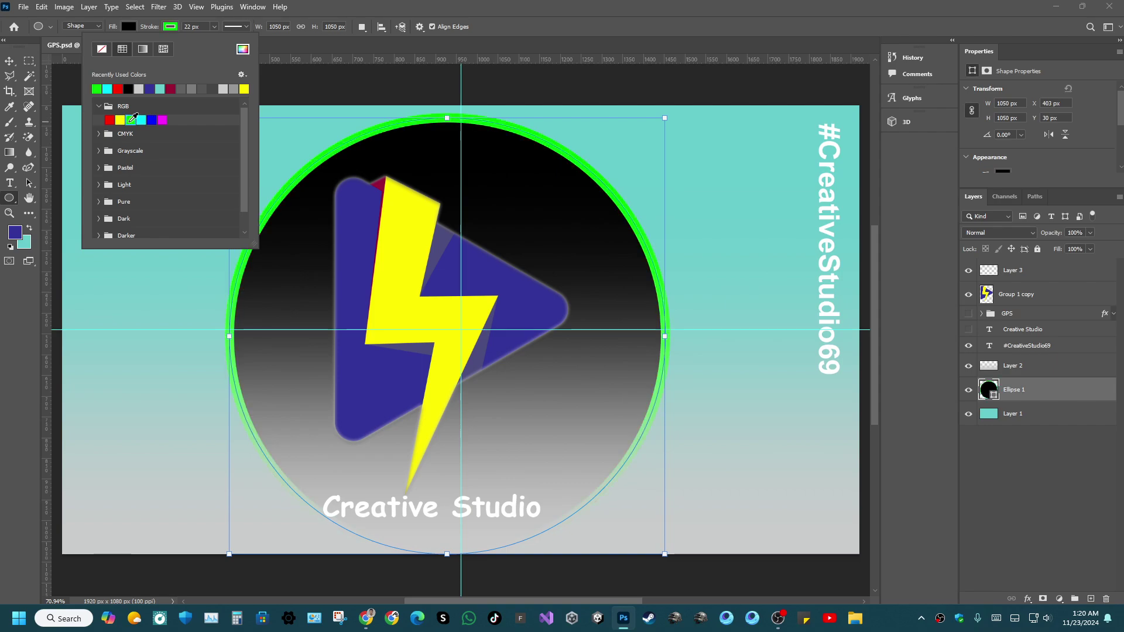
left_click(377, 5)
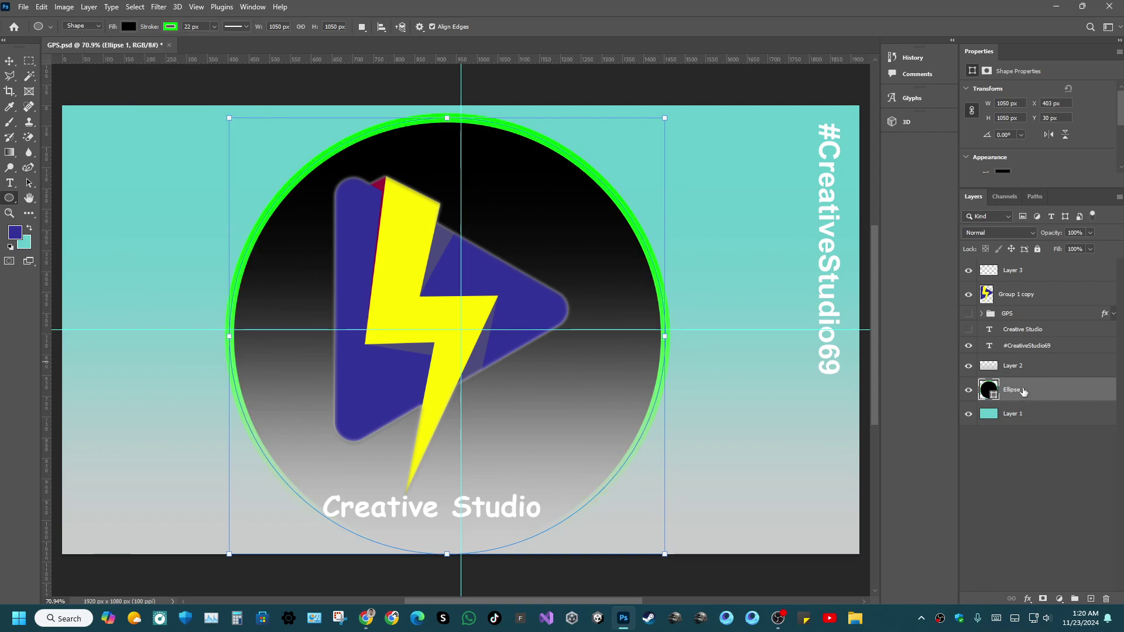
Place the Ellipse 1 layer directly below Group 1 copy and centre the circle on the canvas guides.
left_click_drag(1015, 389, 1024, 311)
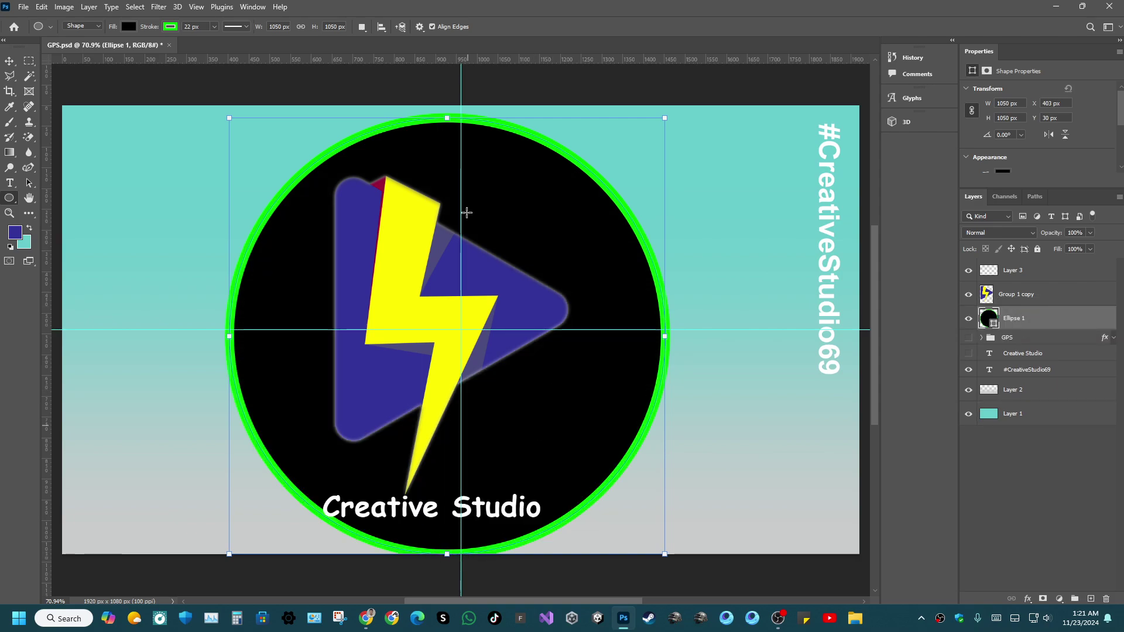
left_click(9, 61)
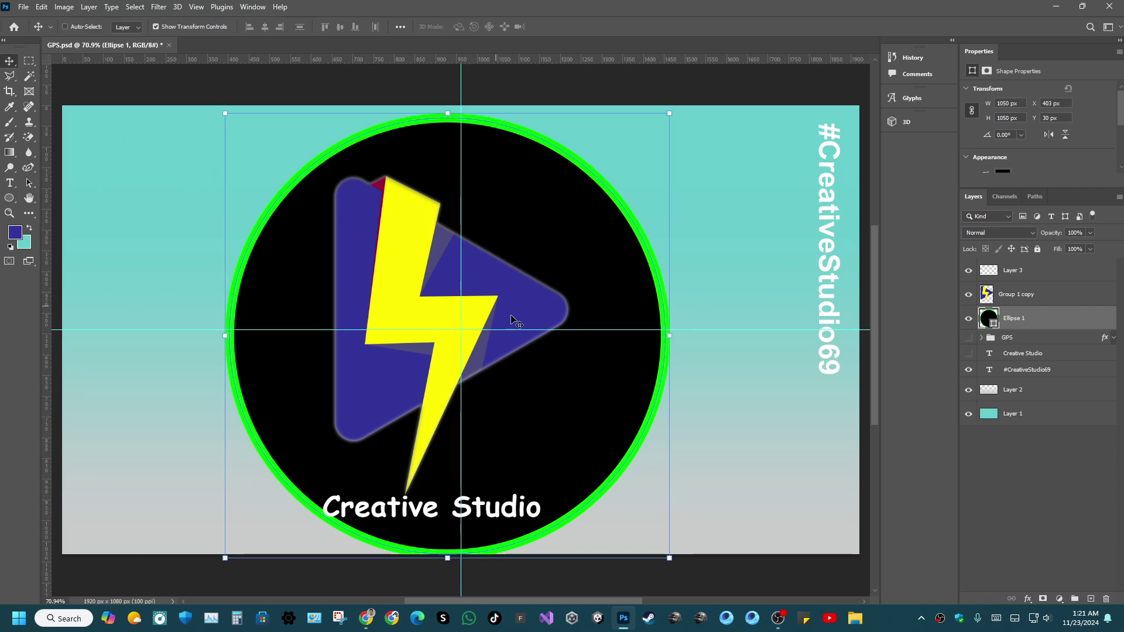
left_click_drag(509, 279, 522, 264)
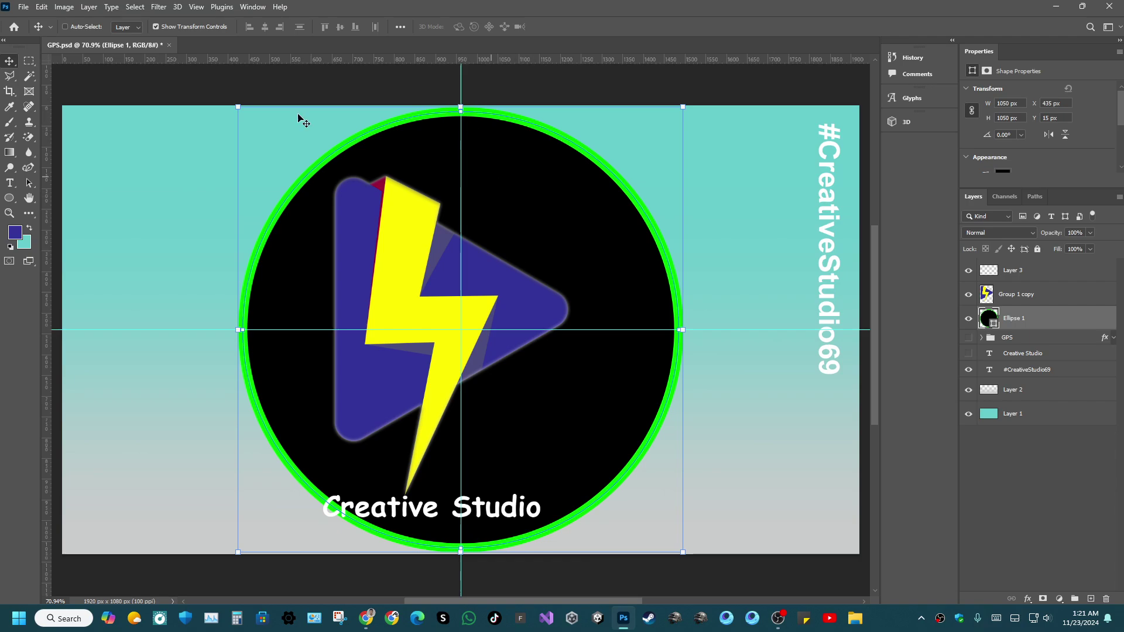
Give the circle's stroke round caps and round corners, try outside alignment, and align the stroke inside the shape.
left_click(9, 199)
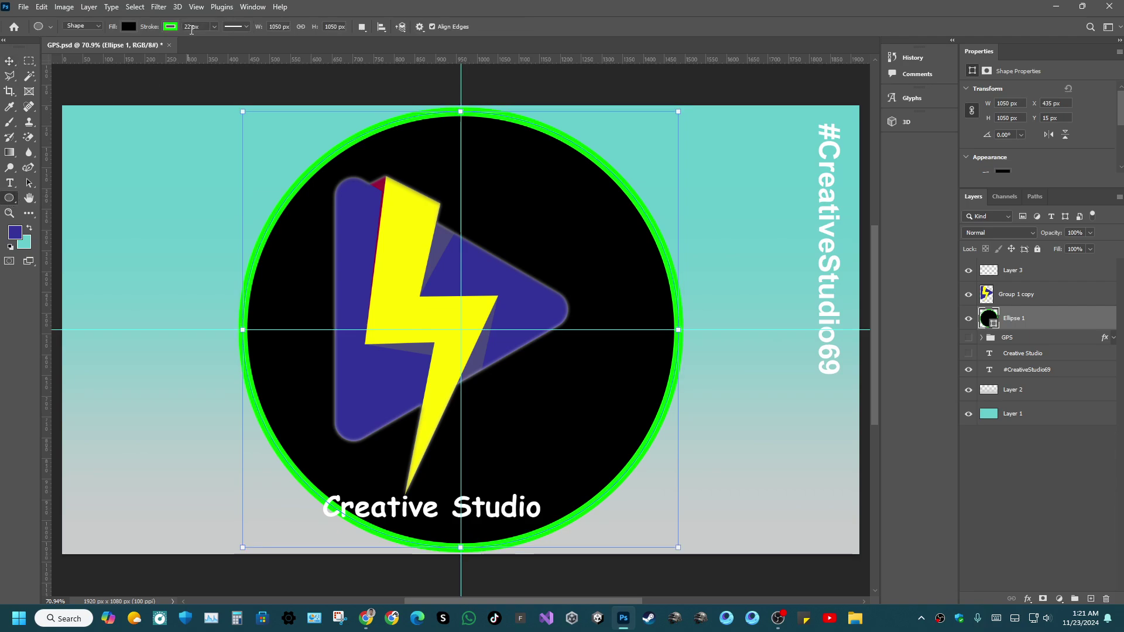
left_click(246, 27)
left_click(234, 150)
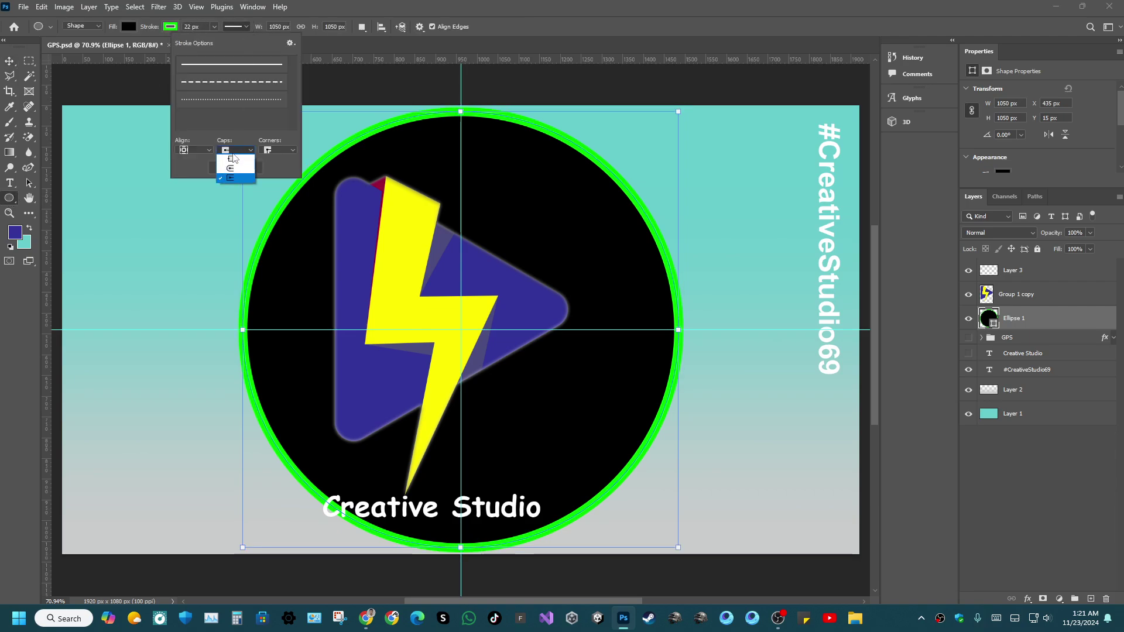
left_click(228, 168)
left_click(278, 150)
left_click(275, 168)
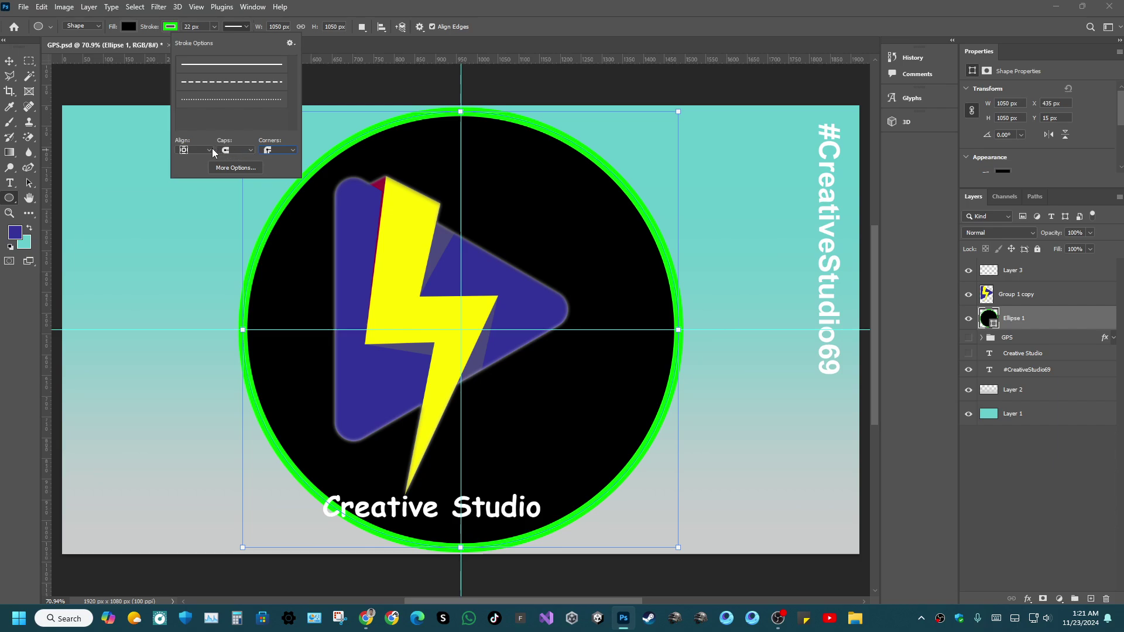
left_click(205, 149)
left_click(198, 178)
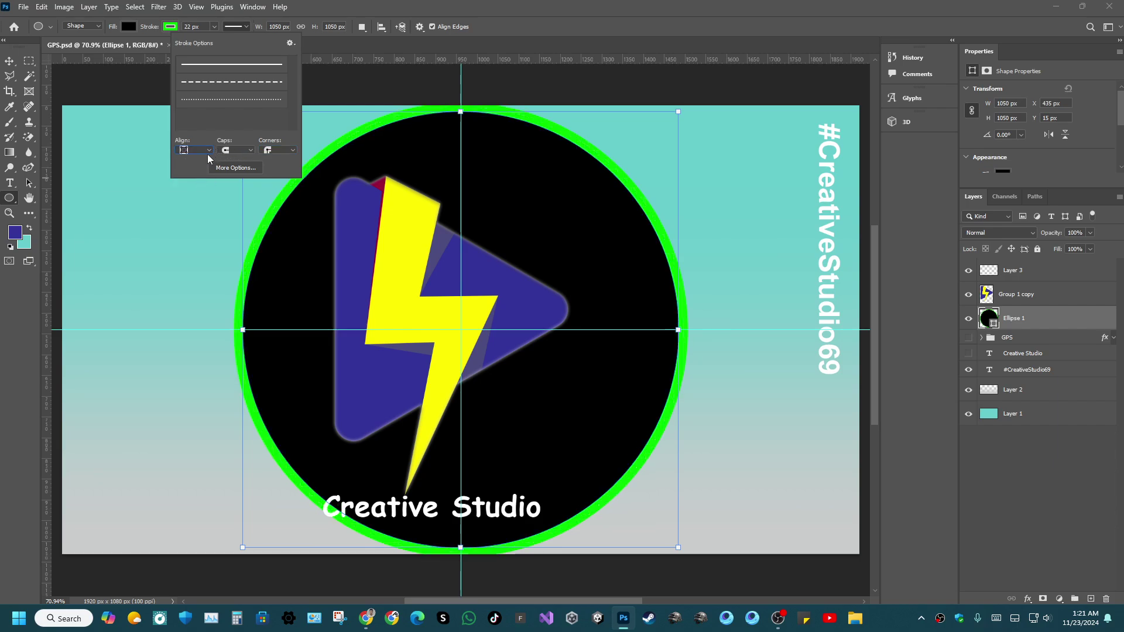
left_click(208, 152)
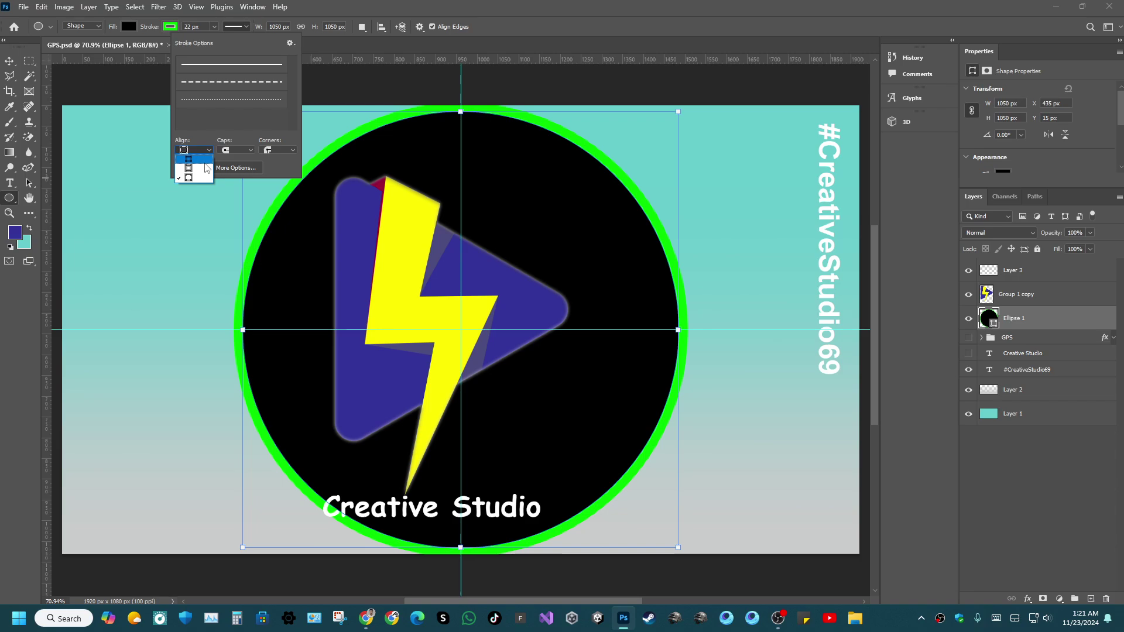
left_click(205, 161)
left_click(28, 61)
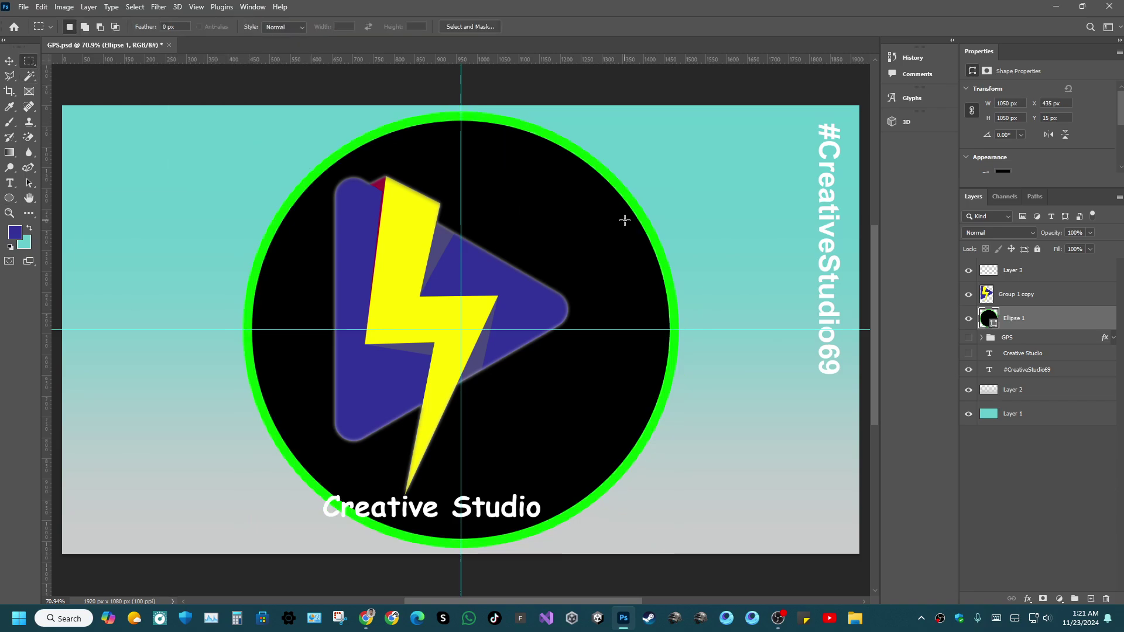
Scale the logo on the Group 1 copy layer down to 565 × 784 px and centre it within the circle.
left_click(1014, 296)
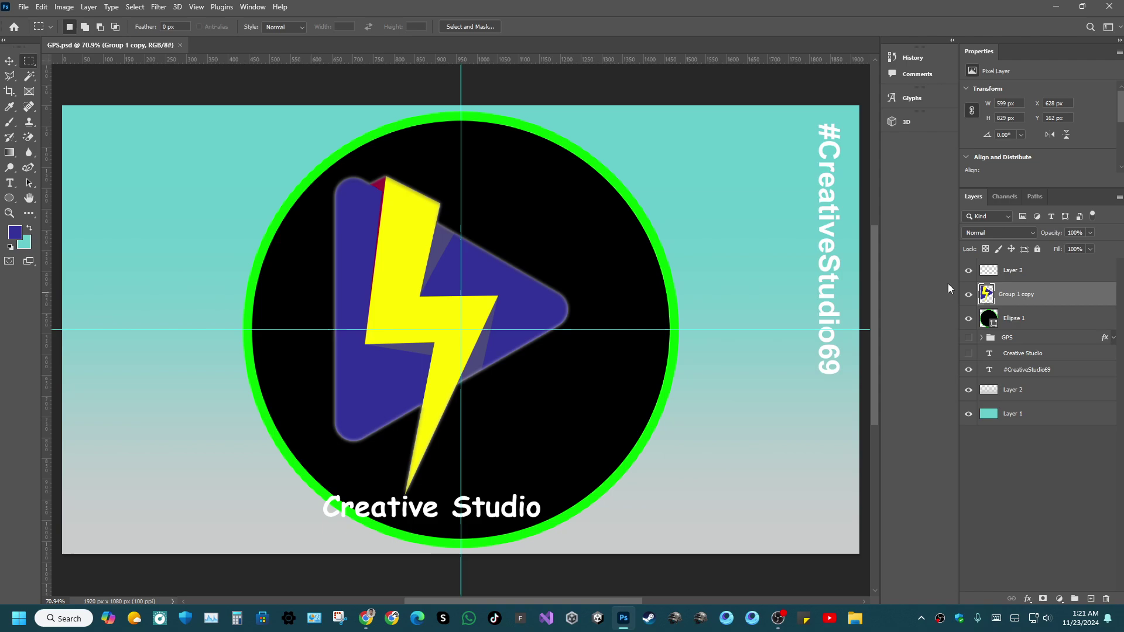
left_click(10, 61)
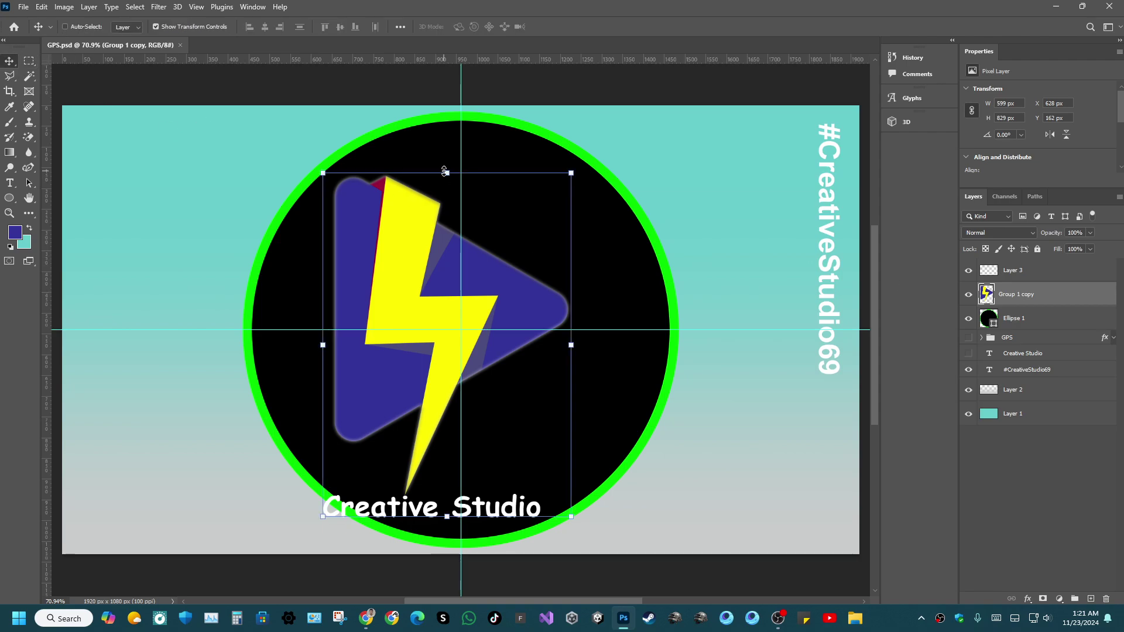
left_click_drag(447, 173, 446, 194)
left_click_drag(435, 283, 446, 259)
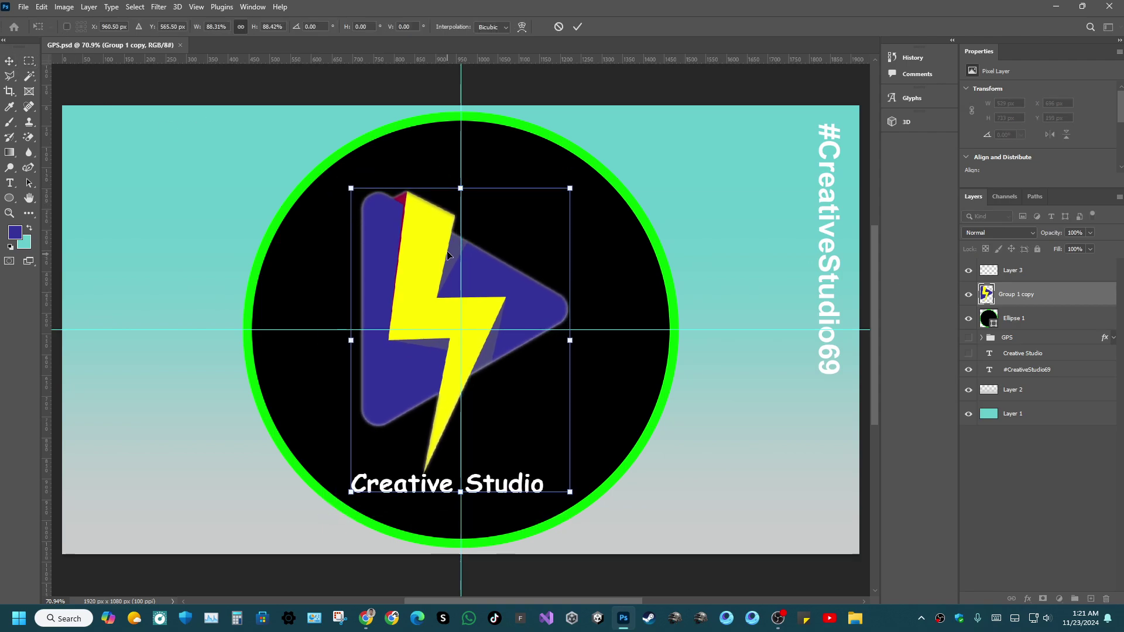
left_click_drag(460, 188, 467, 171)
left_click_drag(468, 243, 468, 242)
left_click(577, 26)
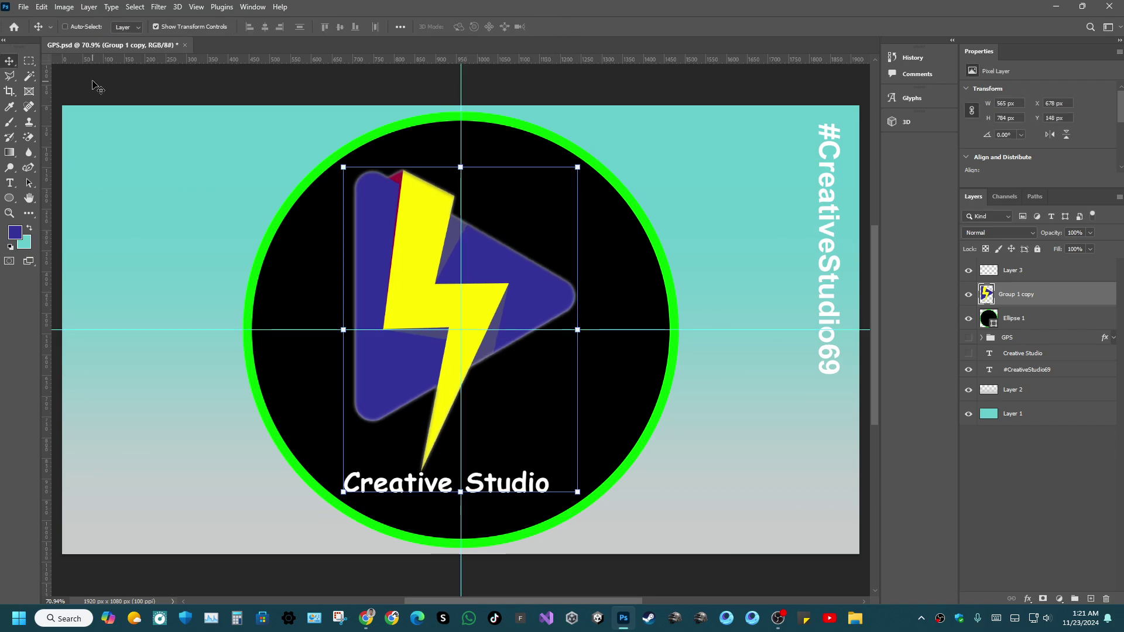
left_click(29, 61)
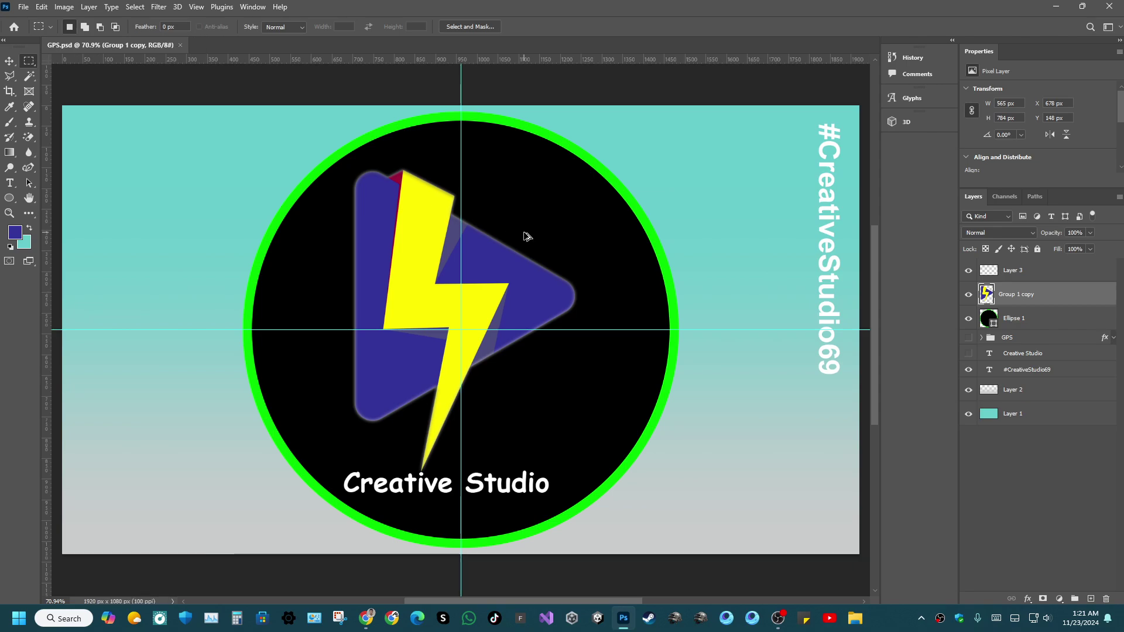
Save a copy of the artwork as a PNG on the Desktop, replacing the existing GPS.png.
key("ctrl+alt+s")
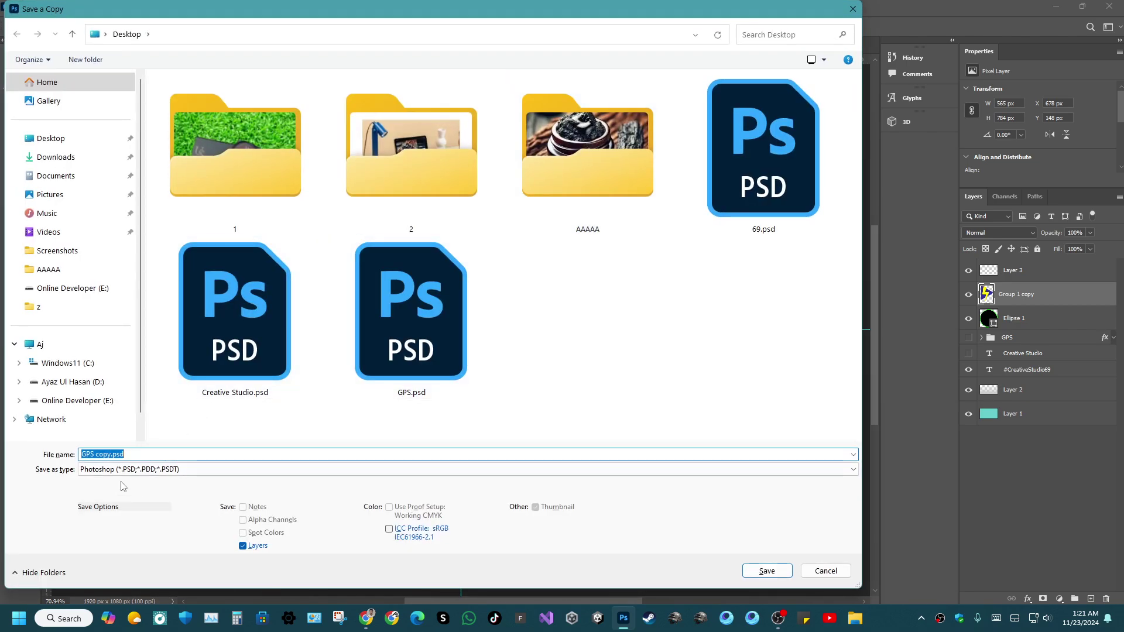
left_click(199, 469)
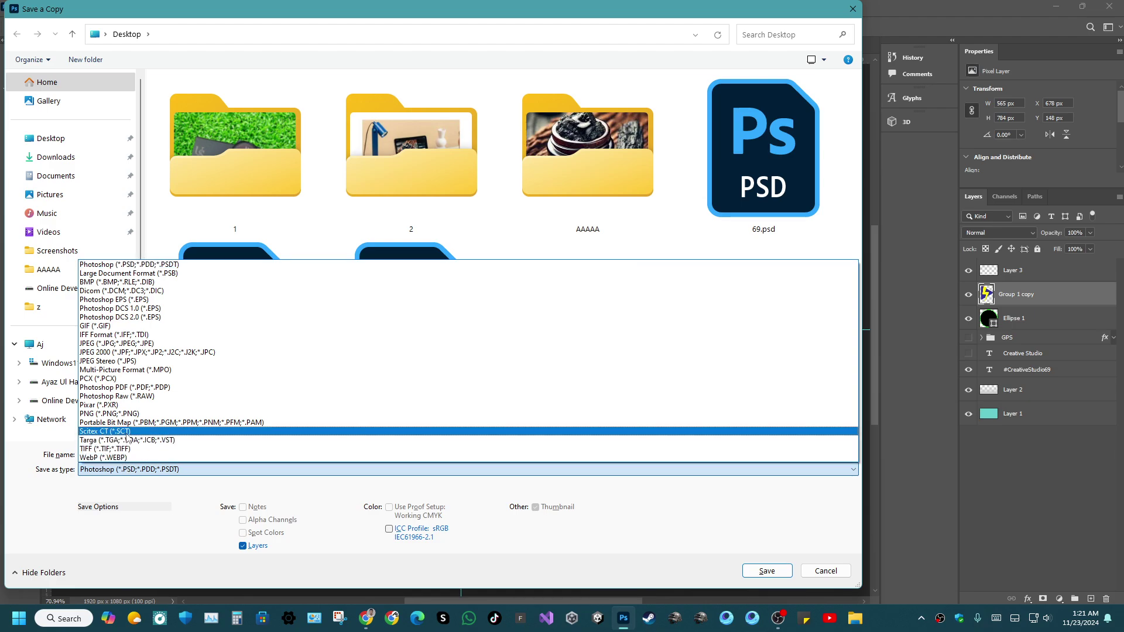
left_click(109, 413)
double_click(261, 382)
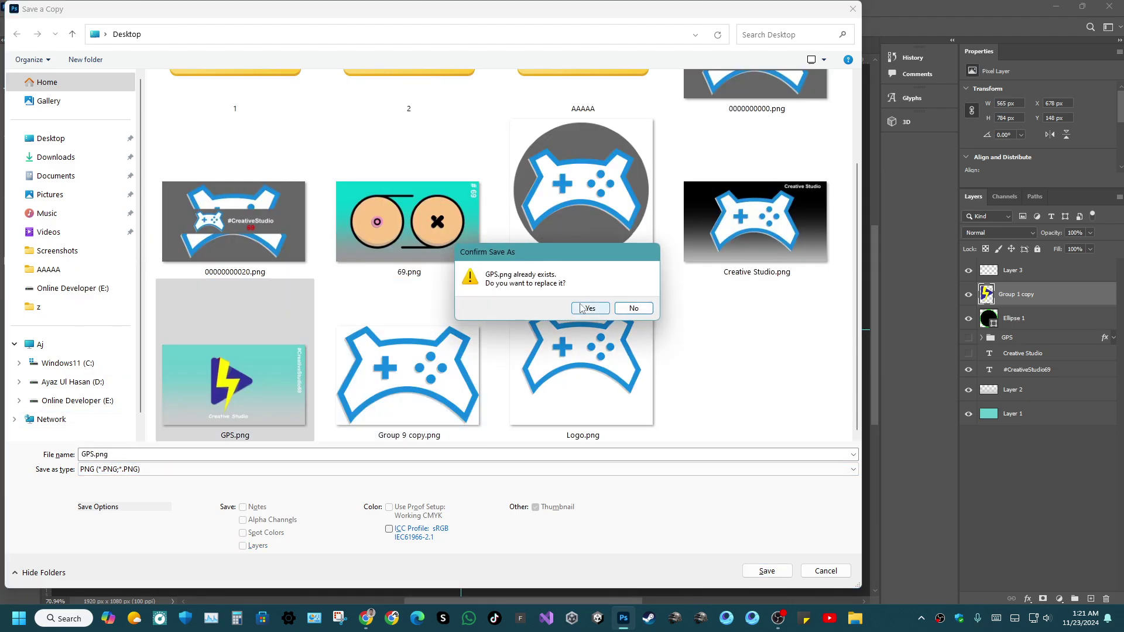
left_click(584, 305)
left_click(625, 206)
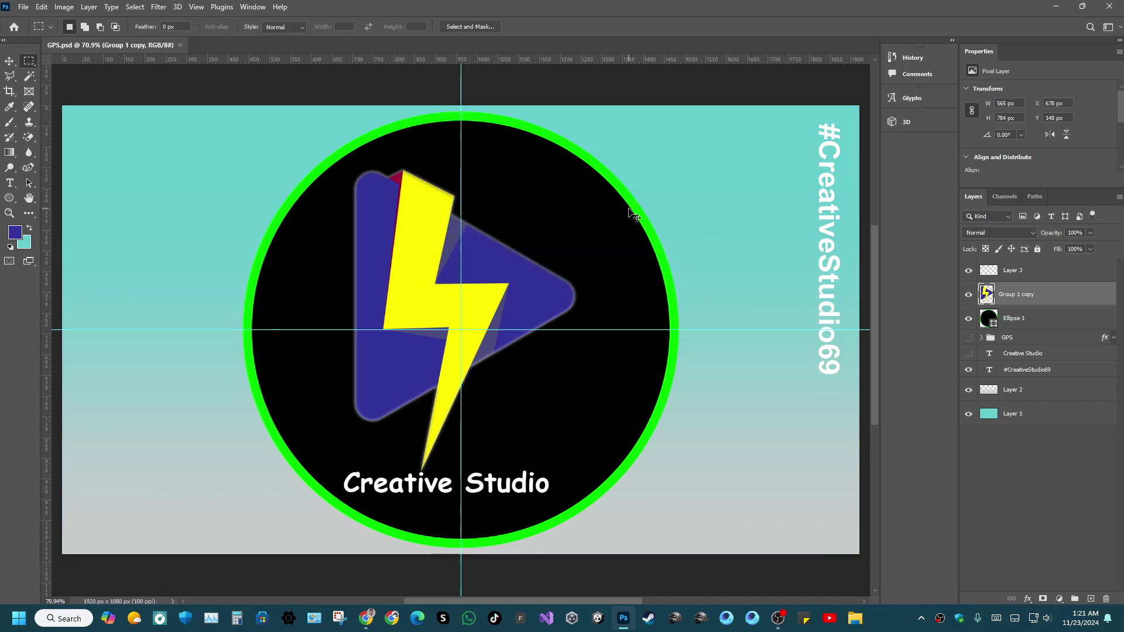
Open GPS.png from the desktop, examine the exported logo up close, and close the image viewer.
left_click(1055, 7)
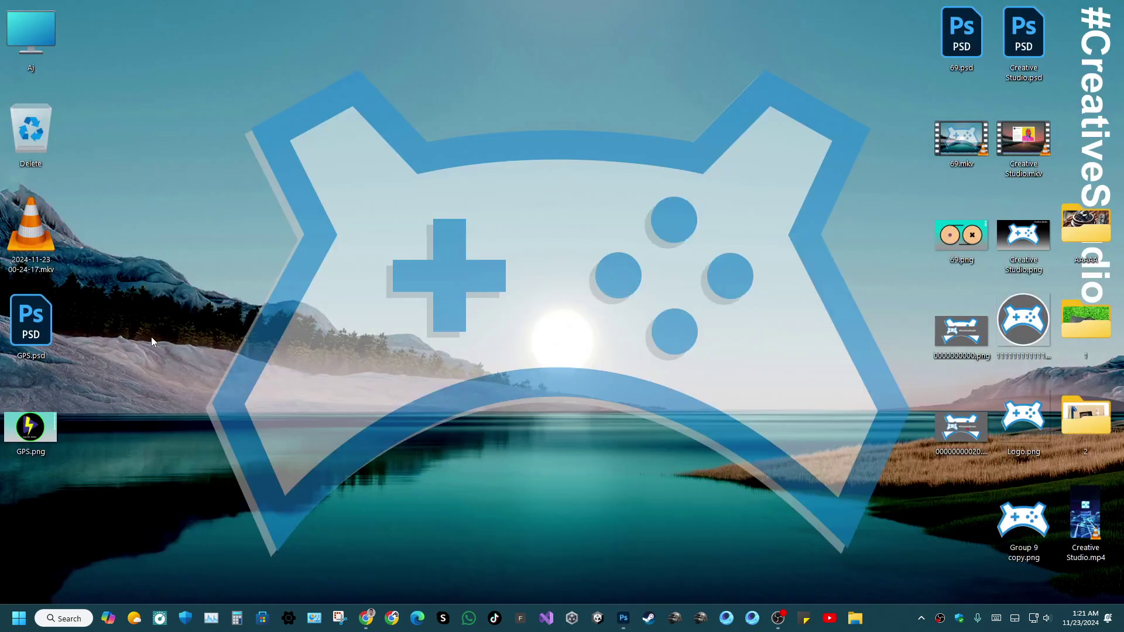
double_click(30, 421)
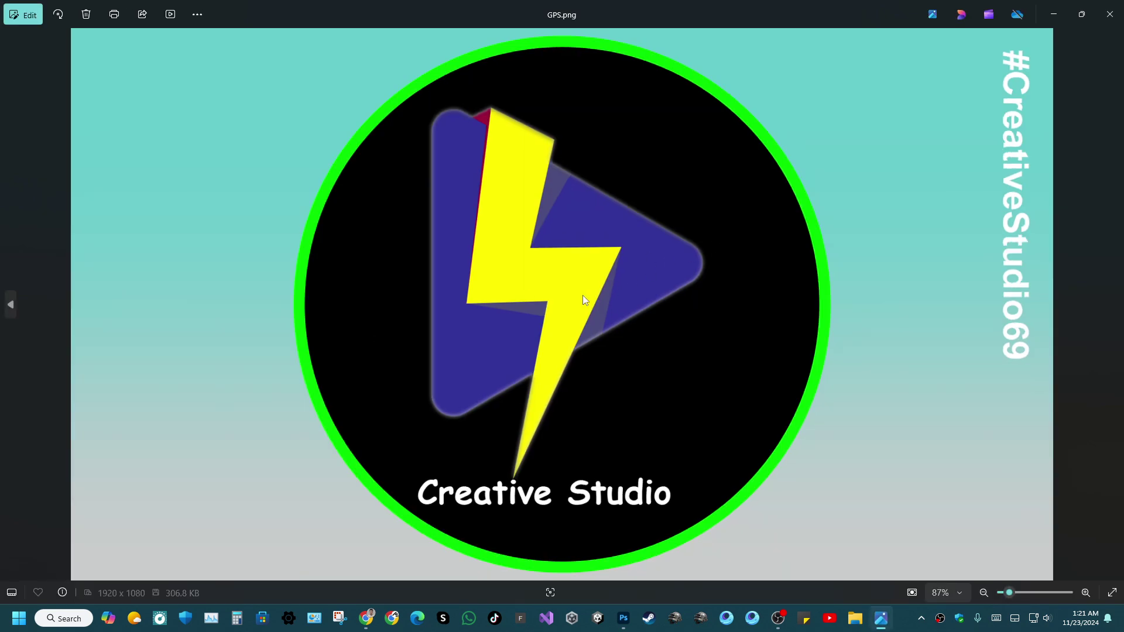
scroll(582, 295, "up", 3)
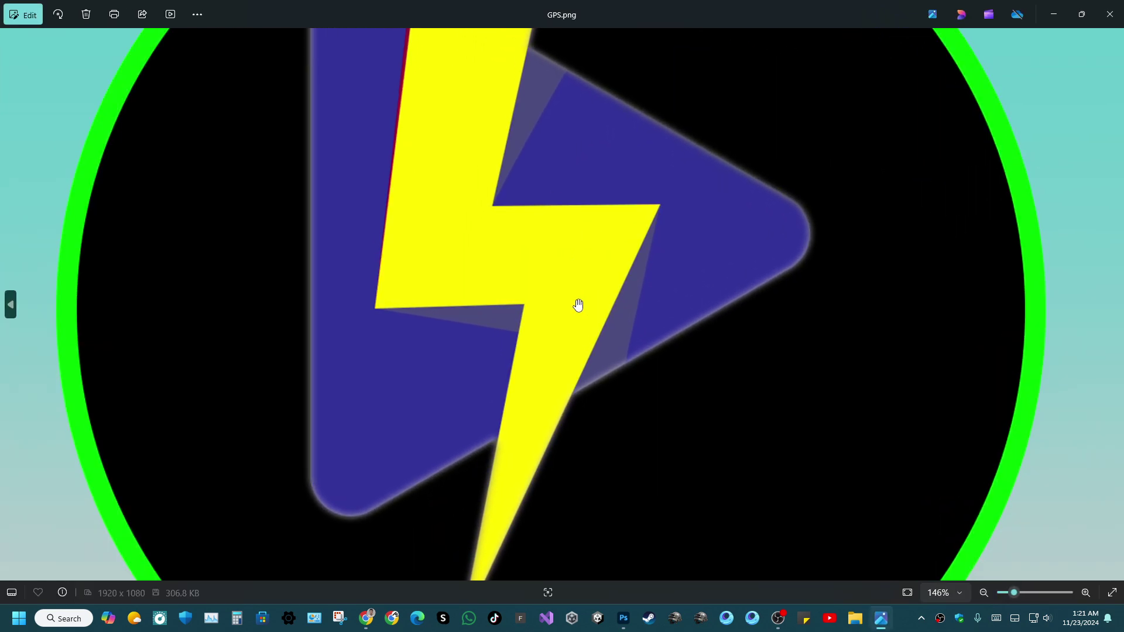
scroll(576, 303, "down", 3)
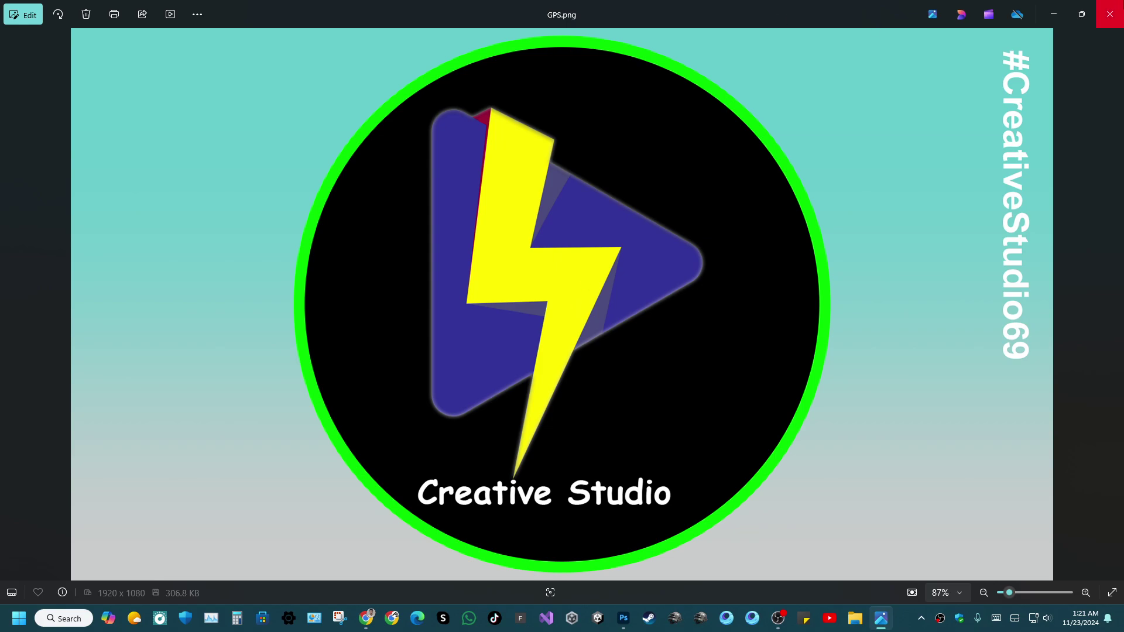
left_click(1109, 14)
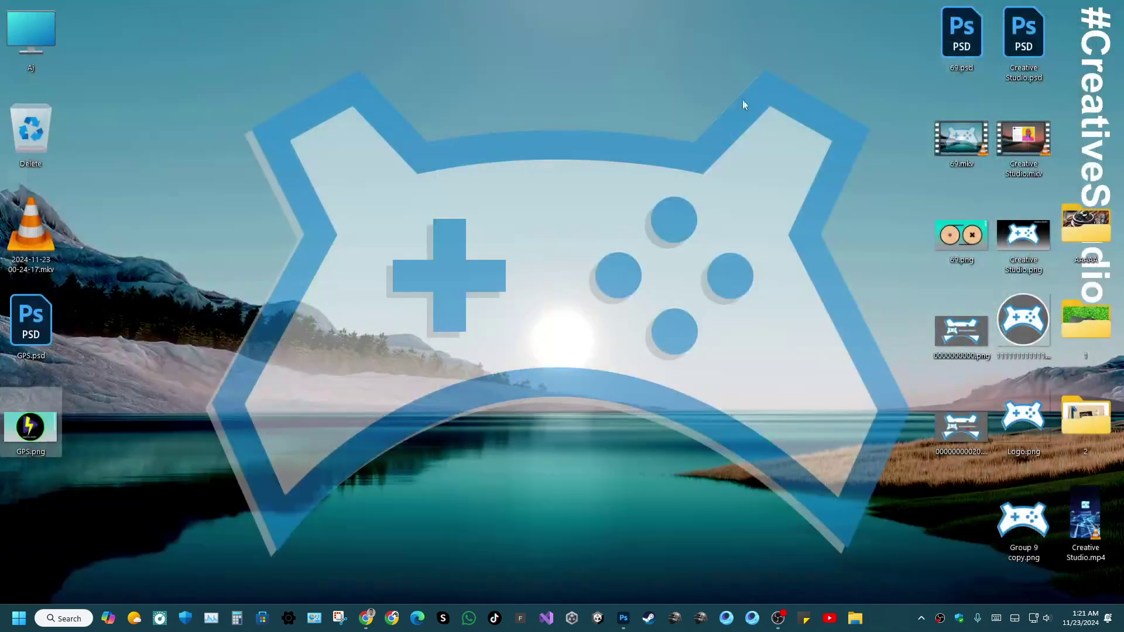
Switch back to Photoshop, hide the Group 1 copy and Ellipse 1 layers, and show the GPS group.
left_click(623, 618)
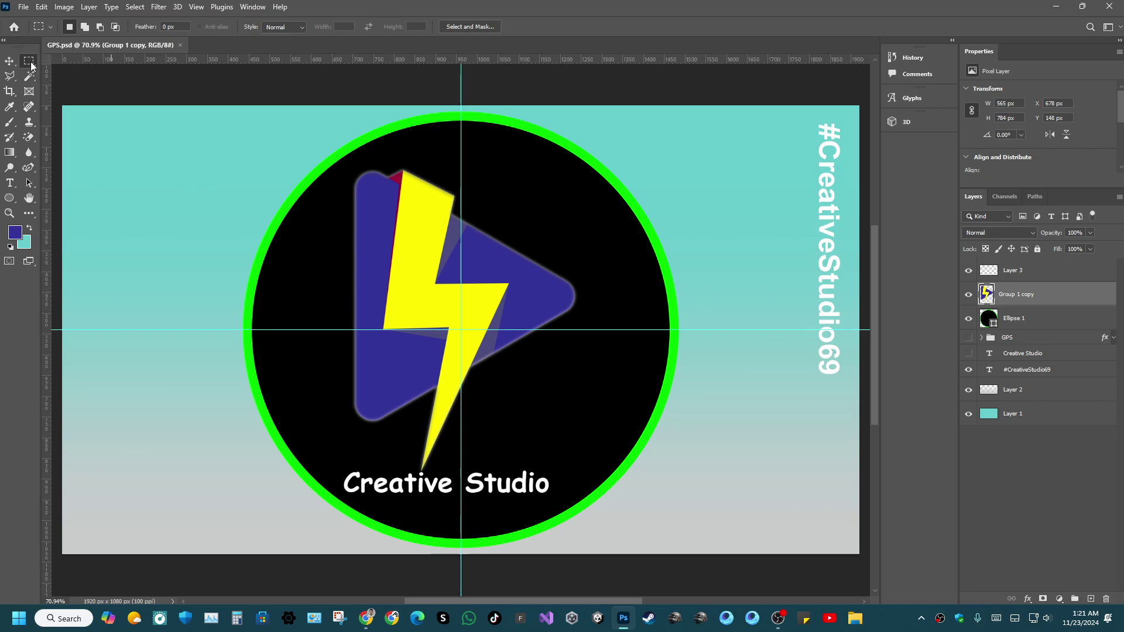
left_click(969, 294)
left_click(968, 319)
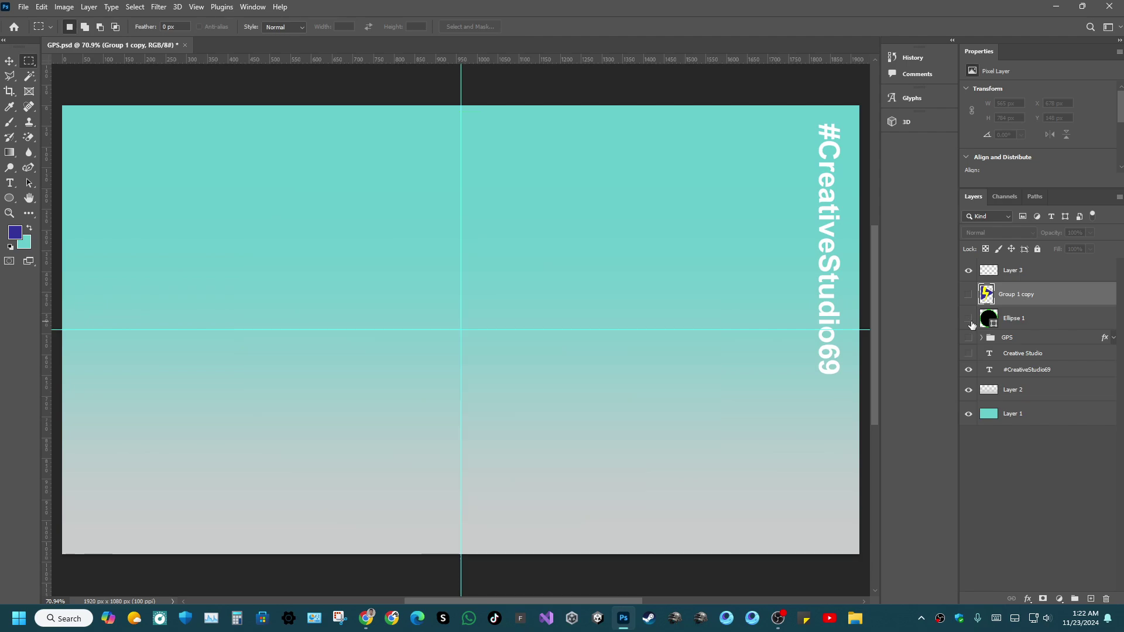
left_click(969, 338)
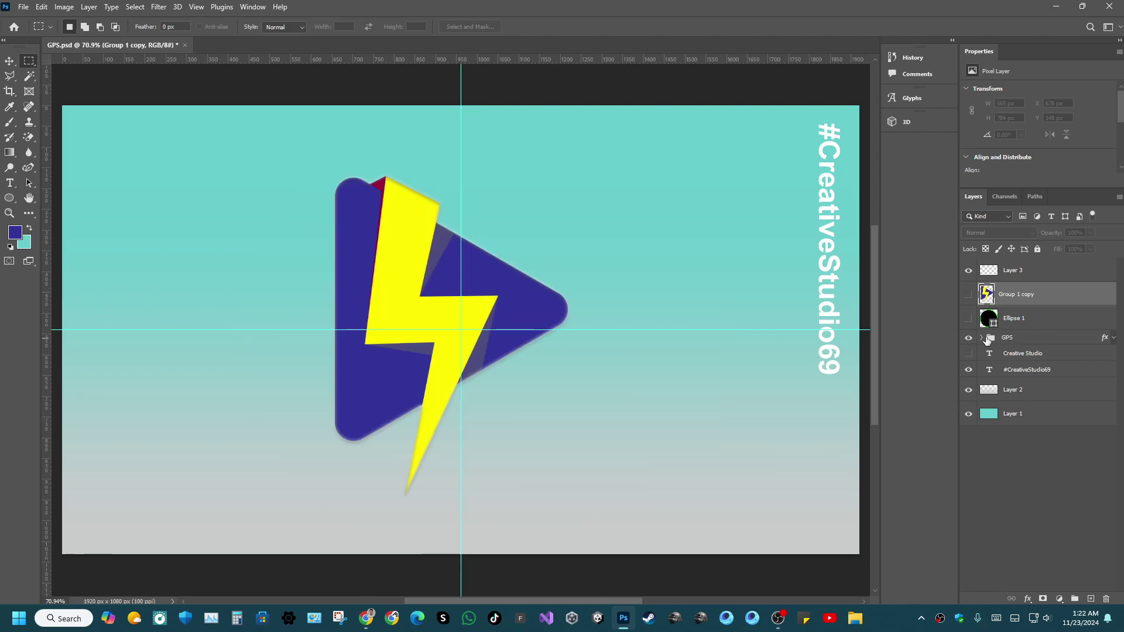
Expand the GPS group and examine its layers and effects, comparing the logo with the effects off and on.
left_click(989, 338)
left_click(981, 338)
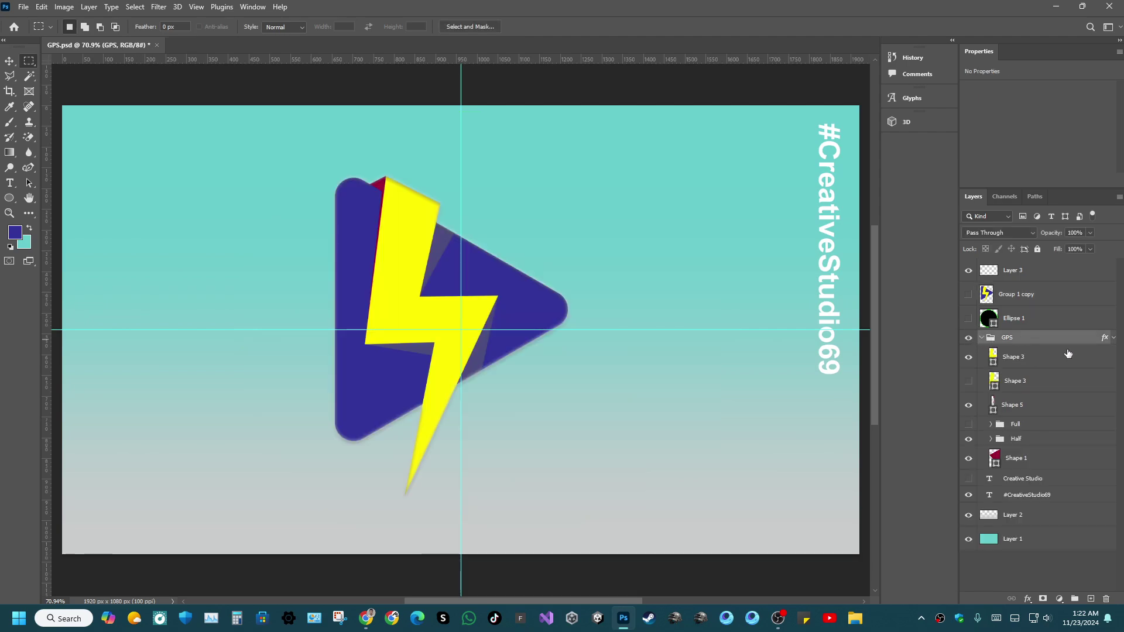
left_click(1114, 338)
left_click(999, 349)
left_click(999, 352)
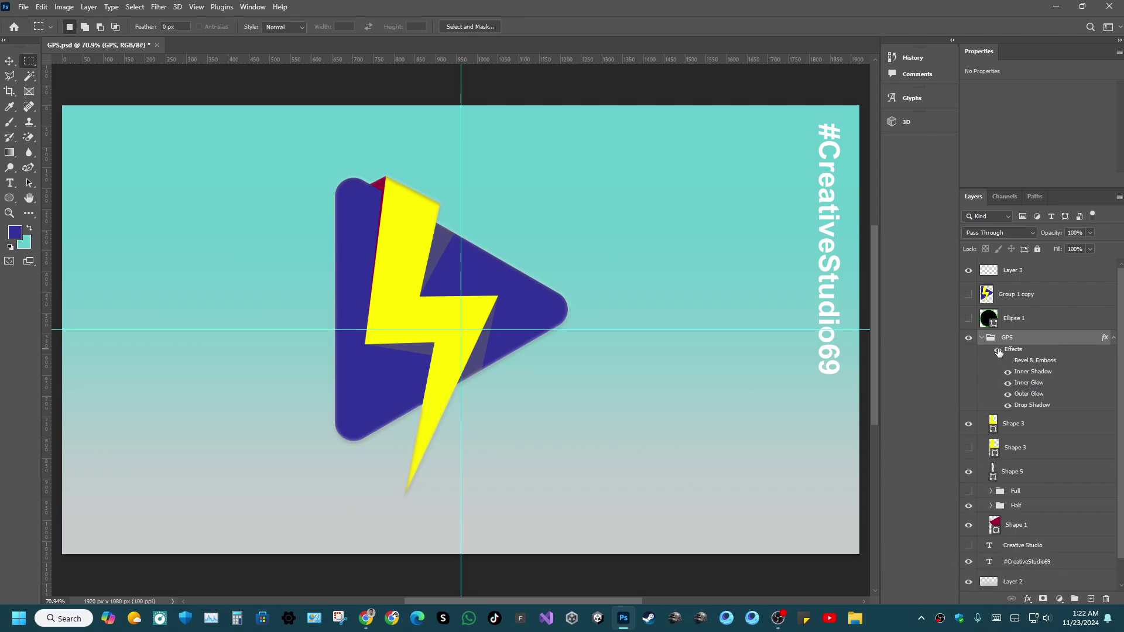
left_click(999, 352)
left_click(999, 351)
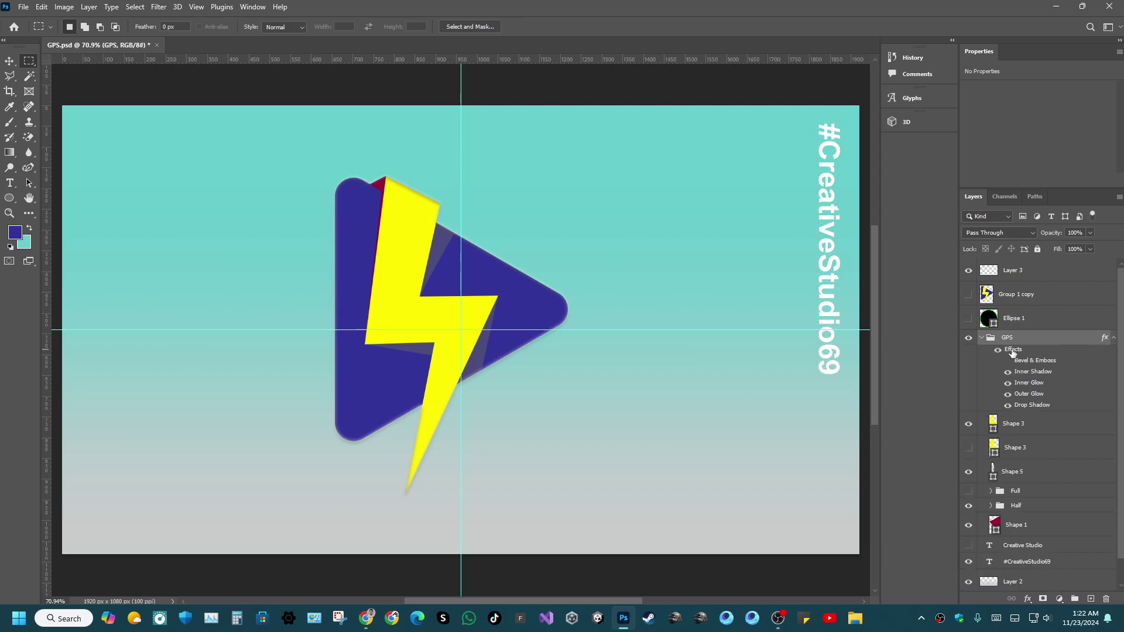
left_click(1113, 339)
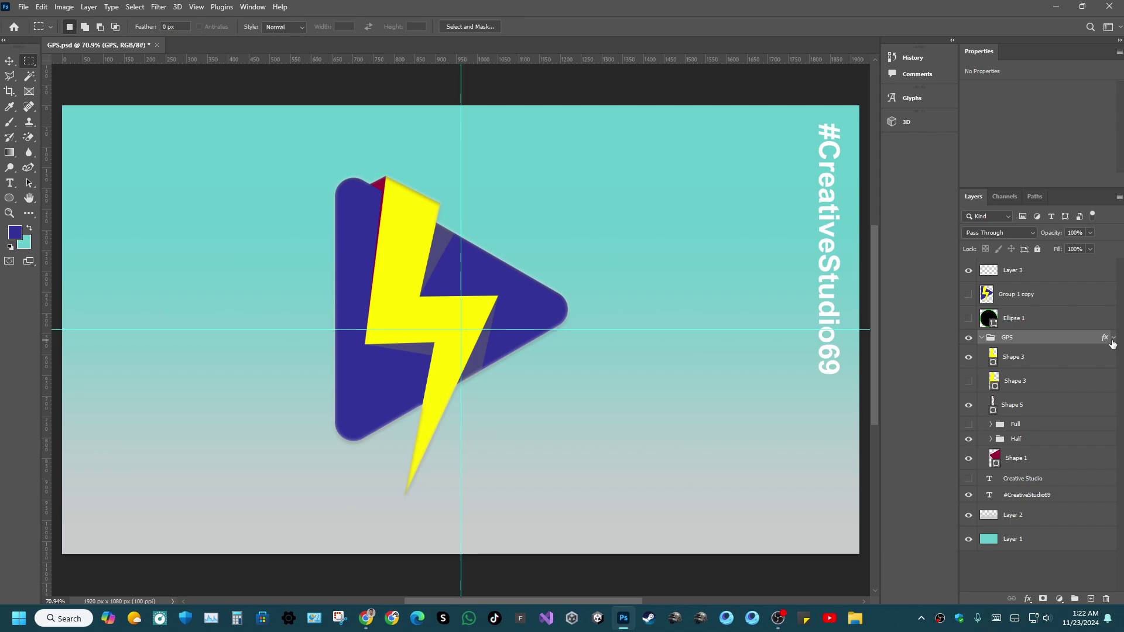
Save the document and collapse the GPS group in the layer list.
key("ctrl+s")
left_click(1114, 338)
left_click(1114, 338)
left_click(982, 338)
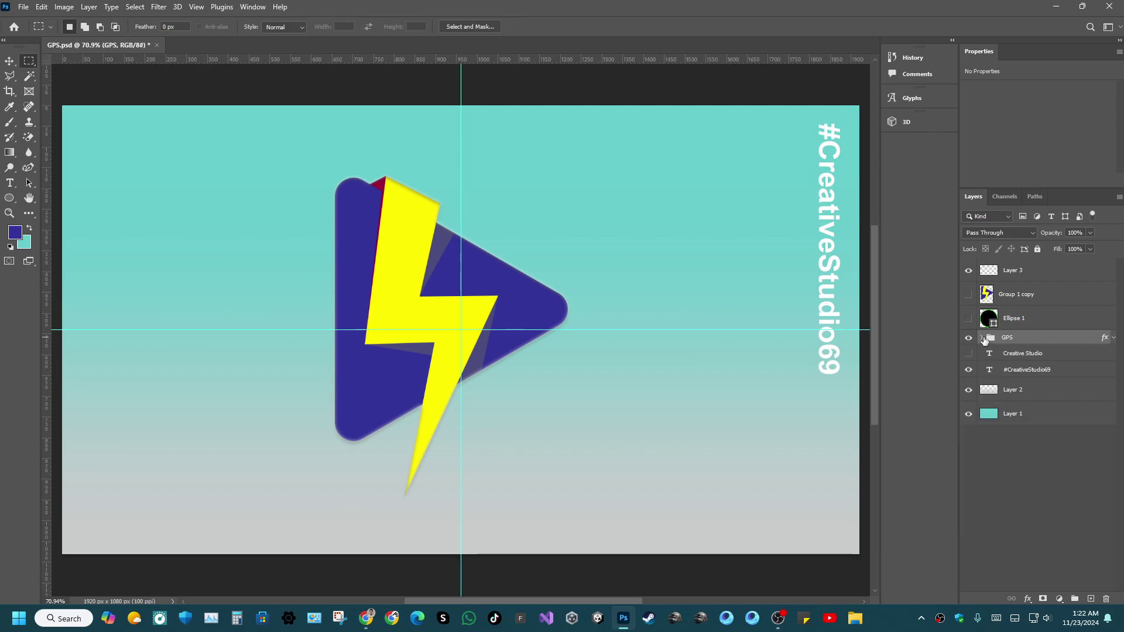
Hide the GPS group, show the Group 1 copy layer without the separate Creative Studio text, and save the document.
left_click(968, 338)
left_click(969, 347)
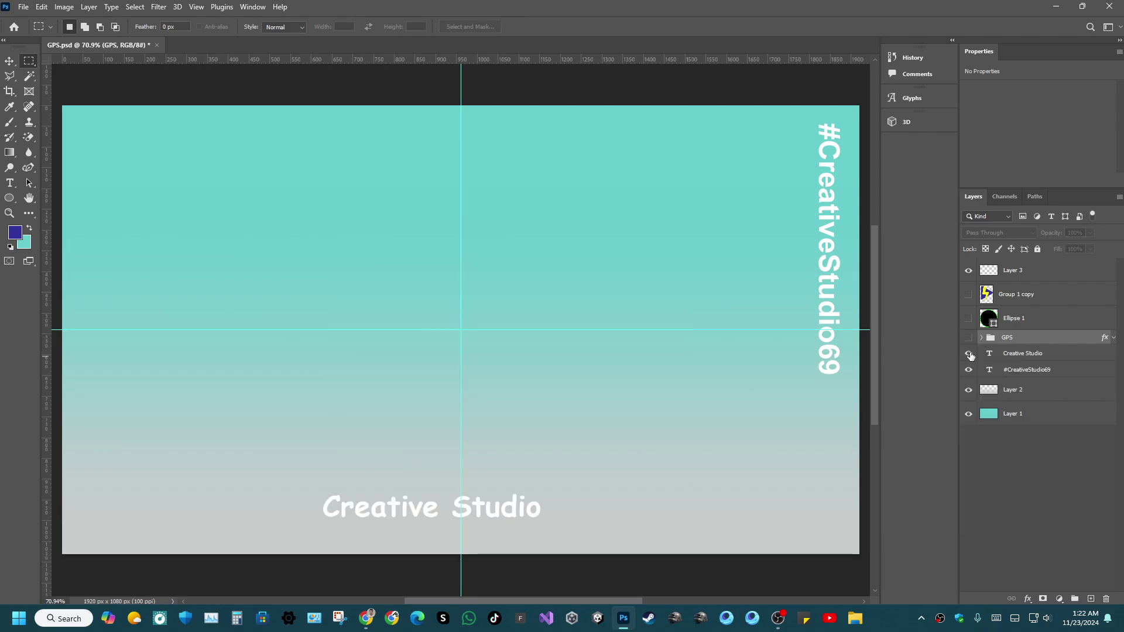
left_click(968, 353)
left_click(968, 294)
key("ctrl+s")
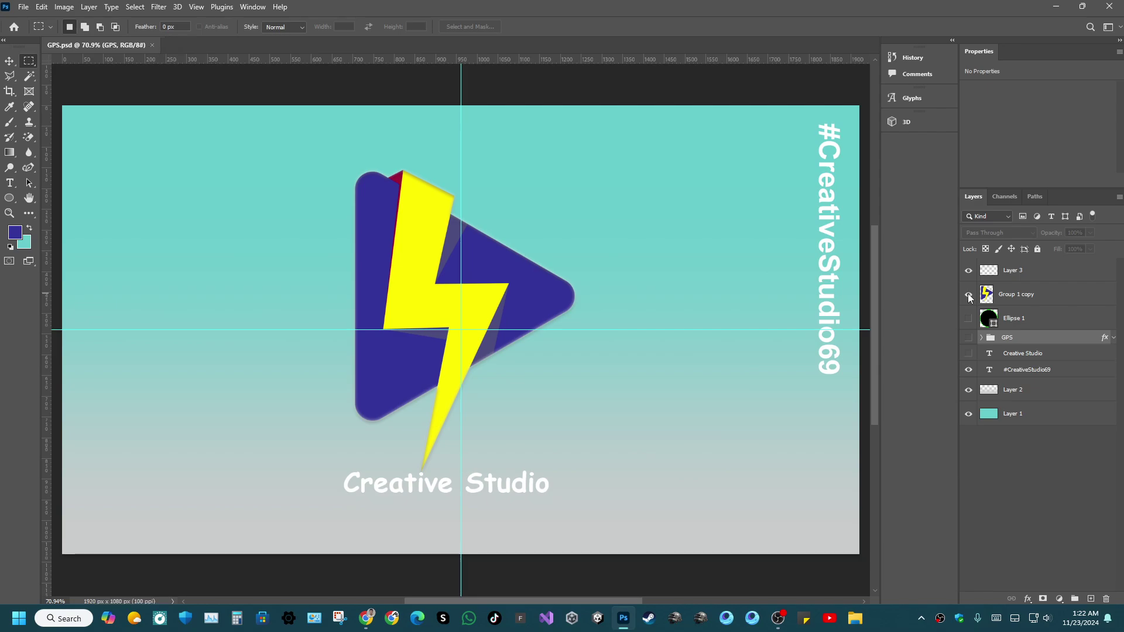
Save a PNG copy over GPS.png on the desktop with the large file size, fastest saving option.
key("ctrl+alt+s")
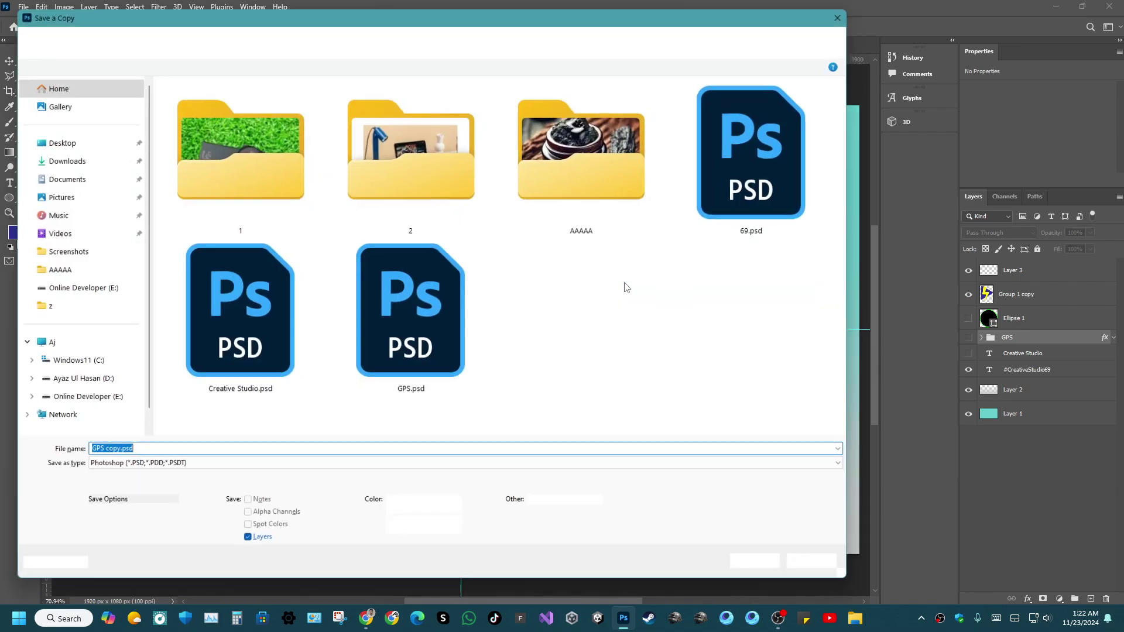
left_click(111, 470)
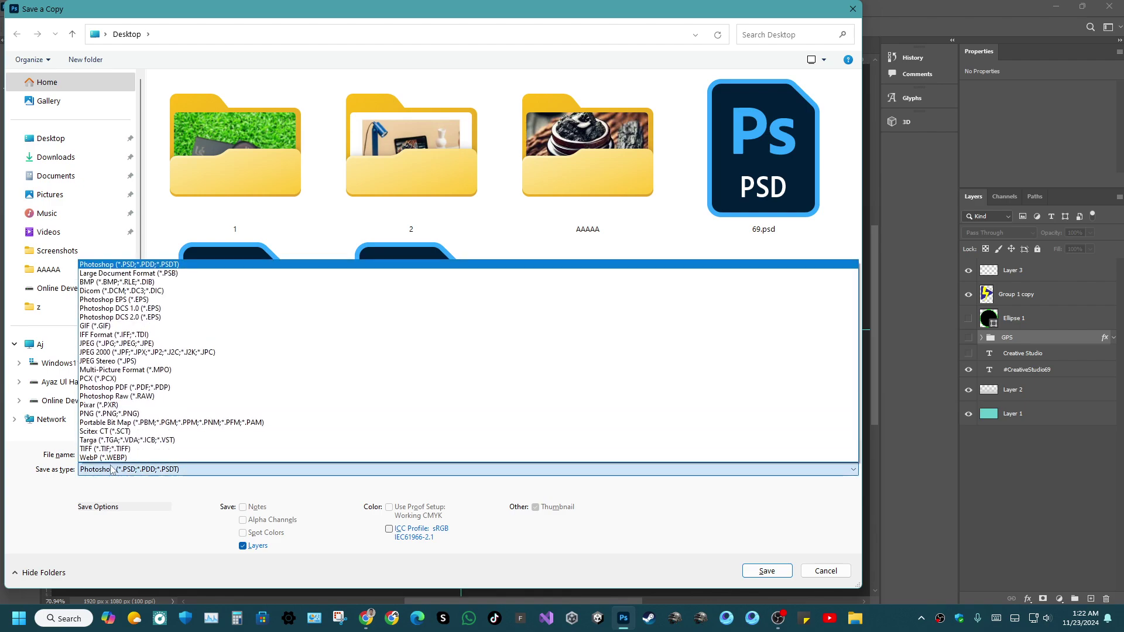
left_click(121, 419)
scroll(360, 280, "down", 2)
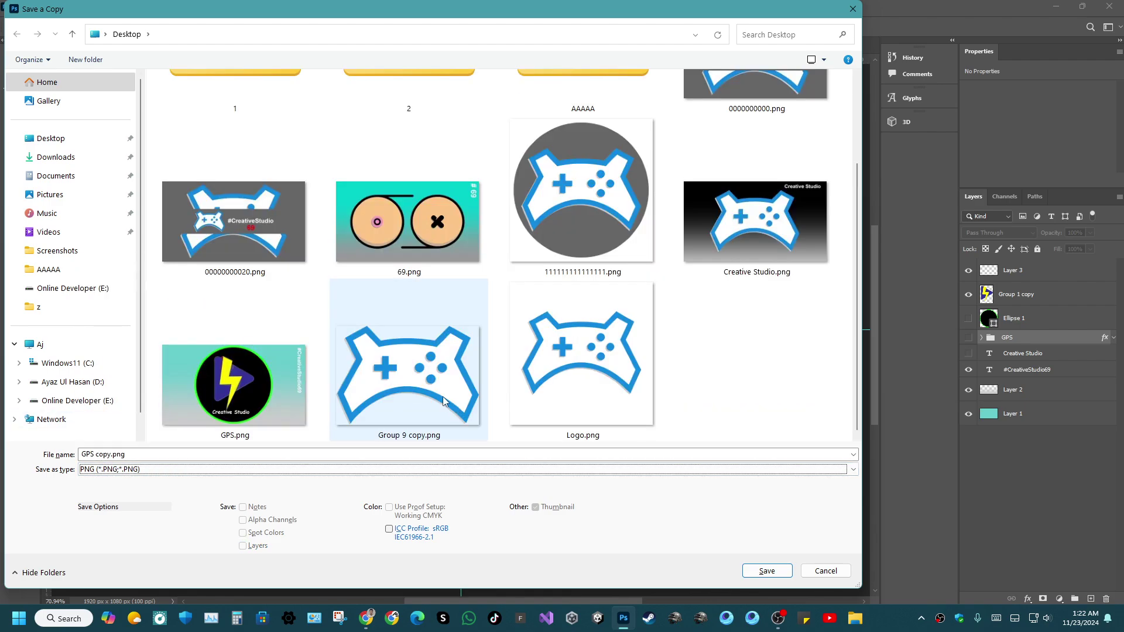
double_click(248, 391)
left_click(585, 310)
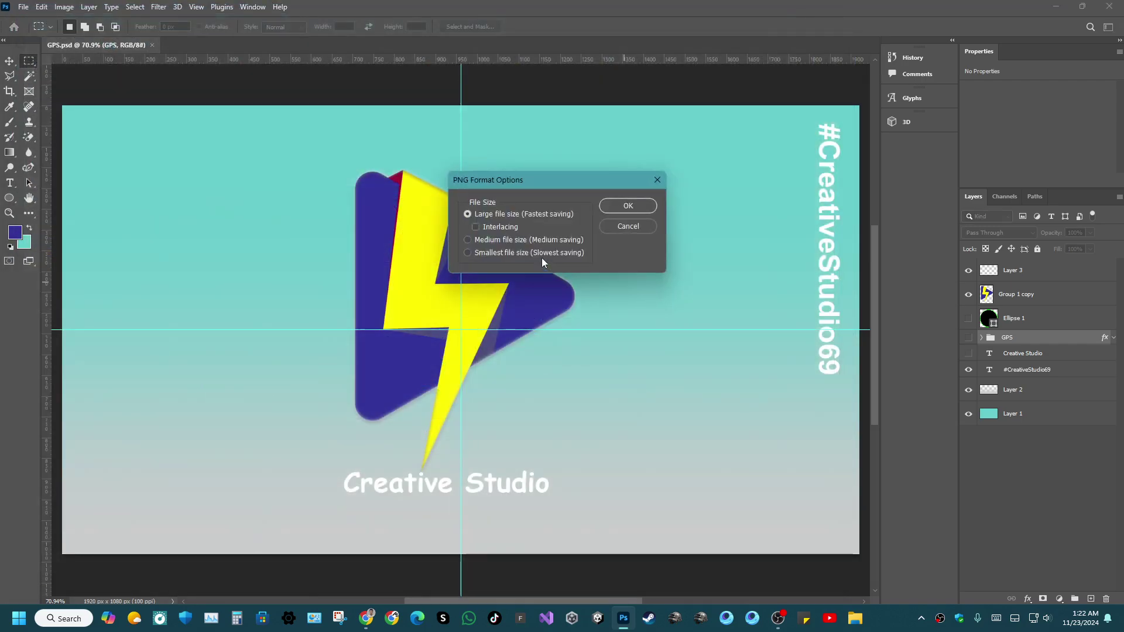
left_click(629, 211)
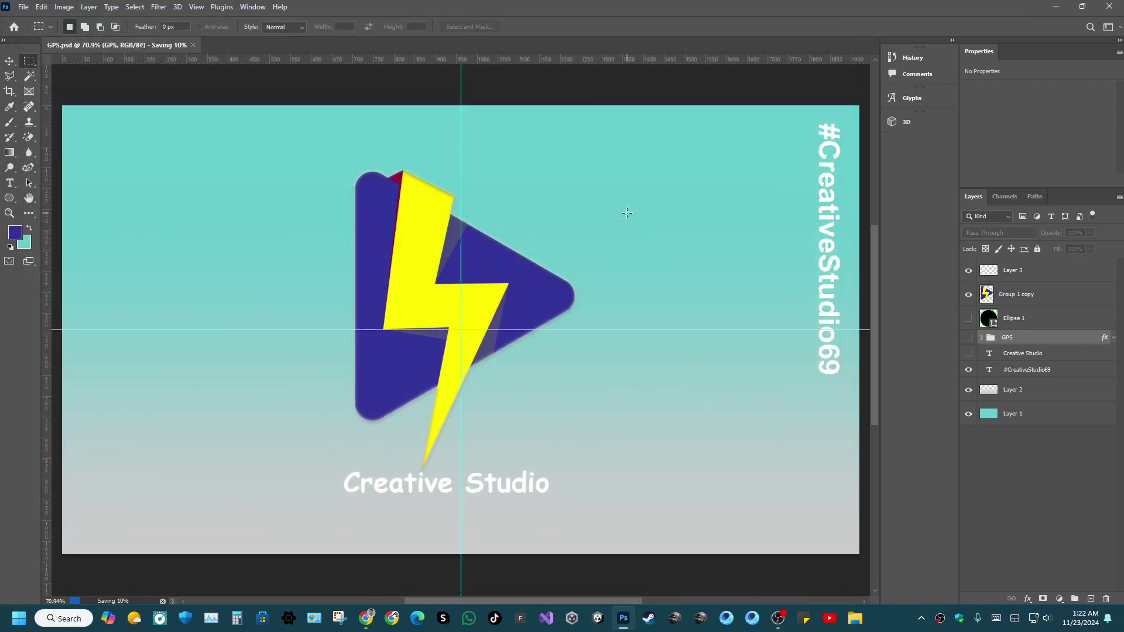
Open the re-exported GPS.png from the desktop, examine the logo's edges and shadows up close, and close the image viewer.
left_click(1055, 6)
double_click(18, 426)
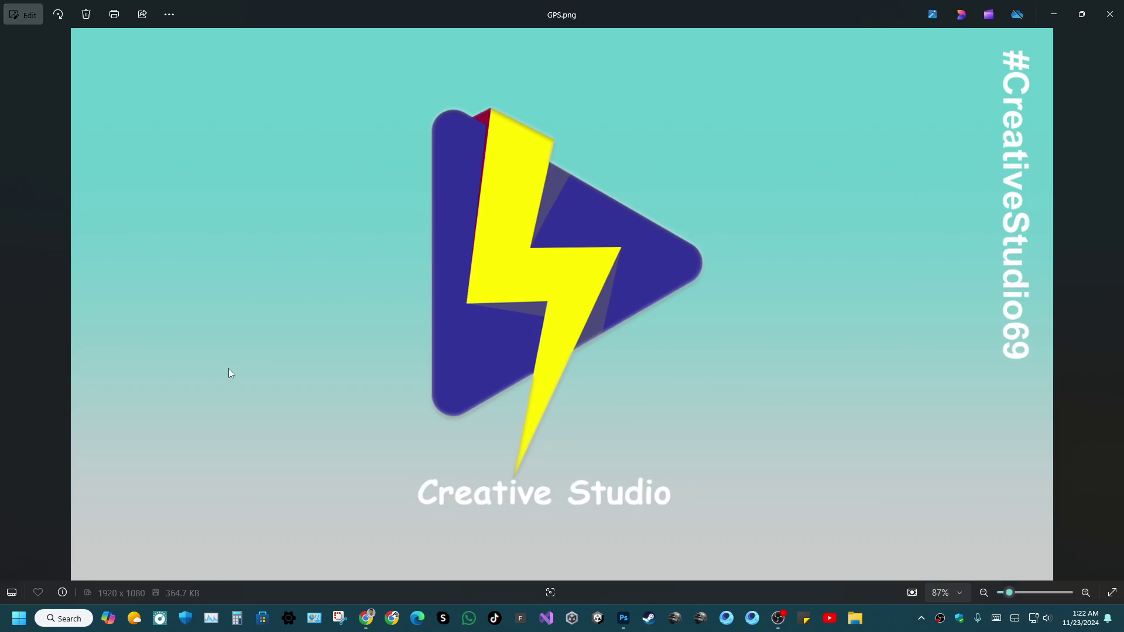
scroll(530, 289, "up", 5)
left_click_drag(532, 292, 547, 437)
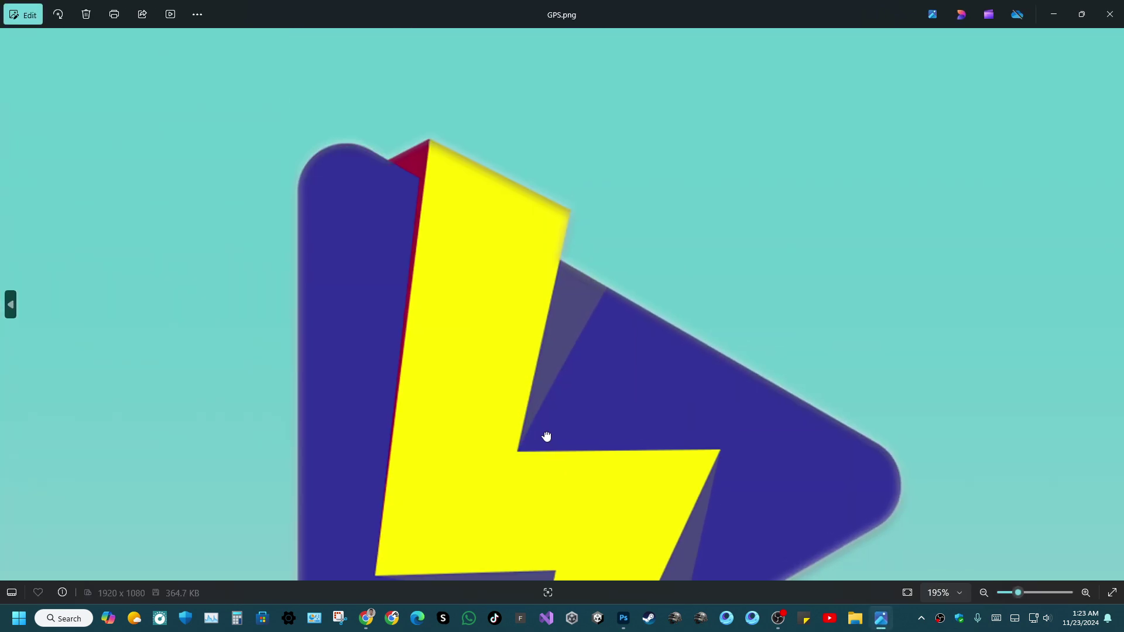
scroll(505, 236, "up", 4)
left_click_drag(507, 175, 515, 90)
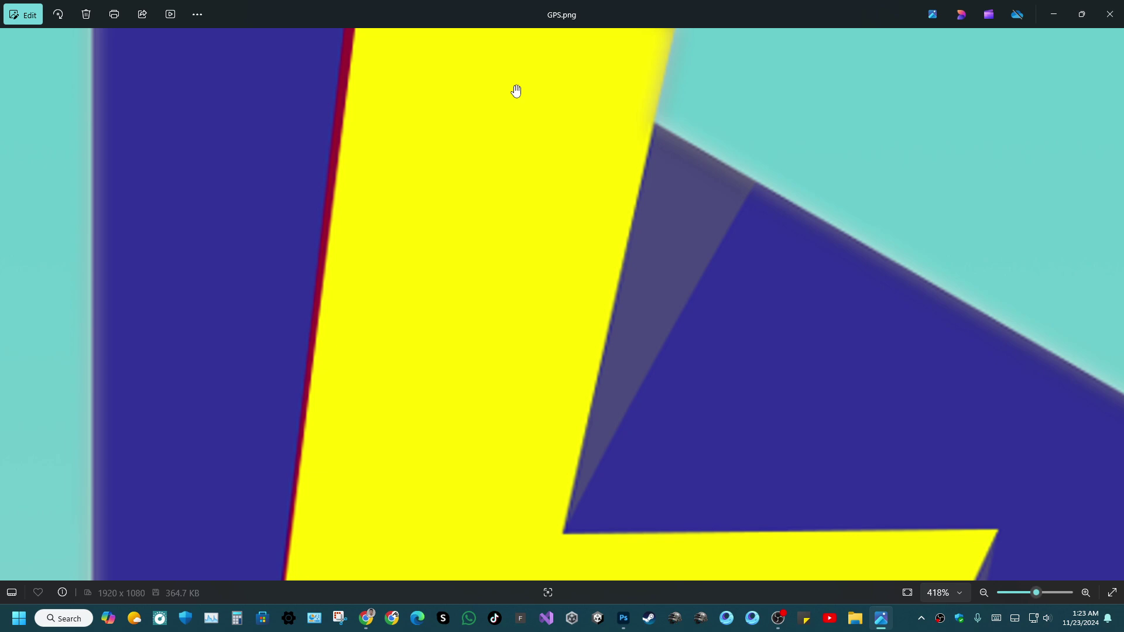
left_click_drag(505, 372, 555, 537)
left_click_drag(477, 160, 487, 273)
scroll(501, 307, "up", 3)
left_click_drag(492, 490, 496, 378)
scroll(519, 456, "down", 5)
scroll(518, 456, "down", 3)
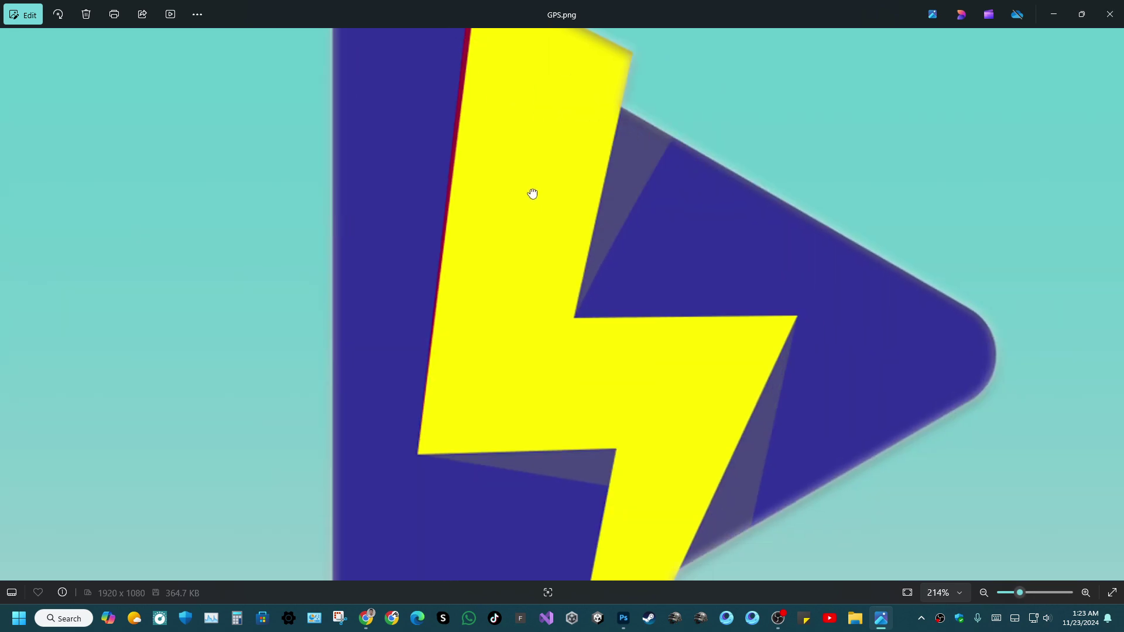
scroll(596, 368, "down", 2)
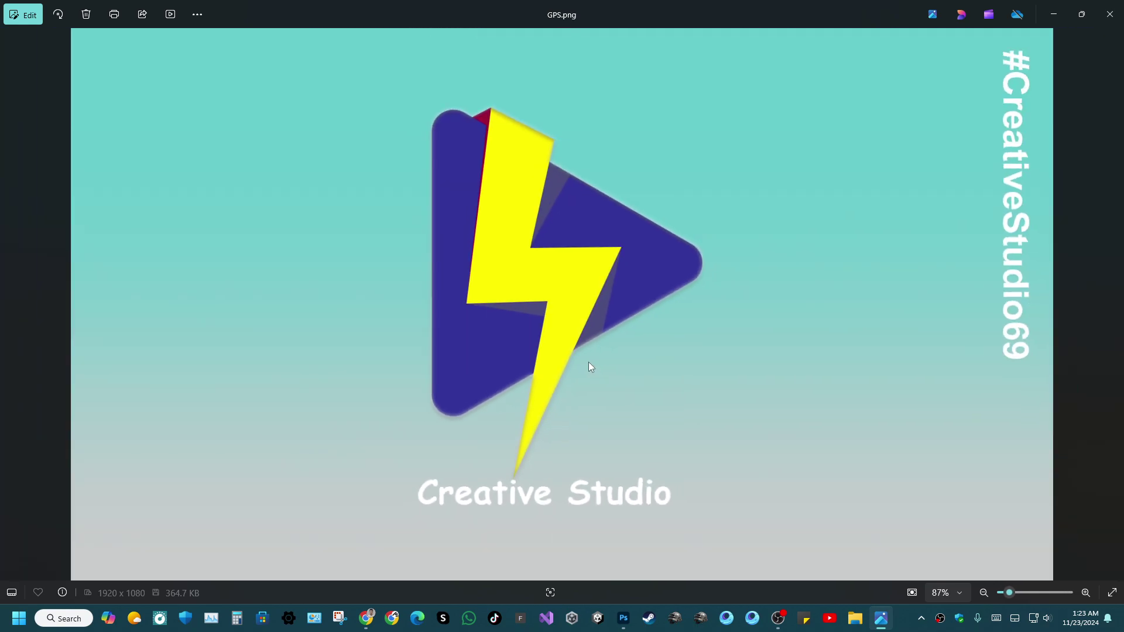
left_click(1109, 14)
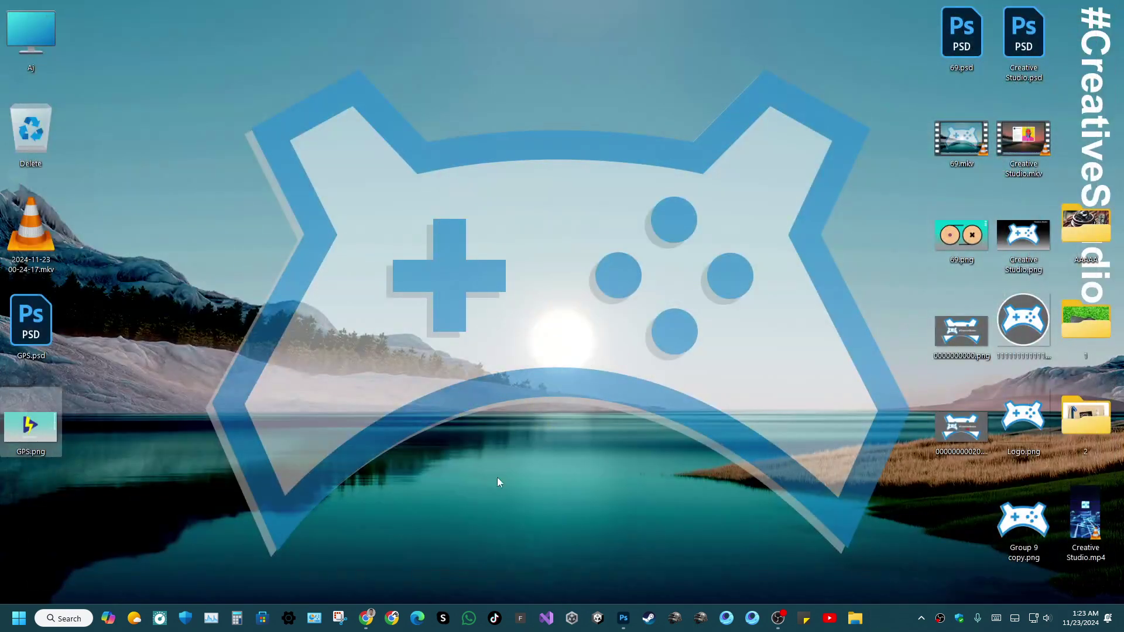
Switch back to Photoshop and delete the empty Layer 3 above the Group 1 copy layer.
left_click(624, 618)
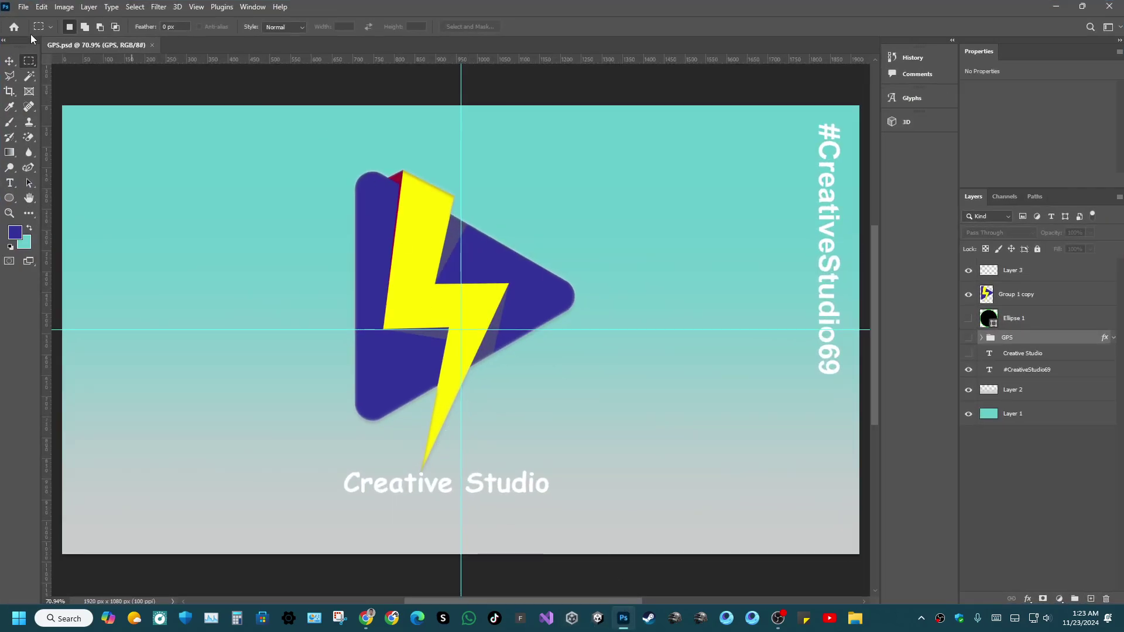
left_click(9, 60)
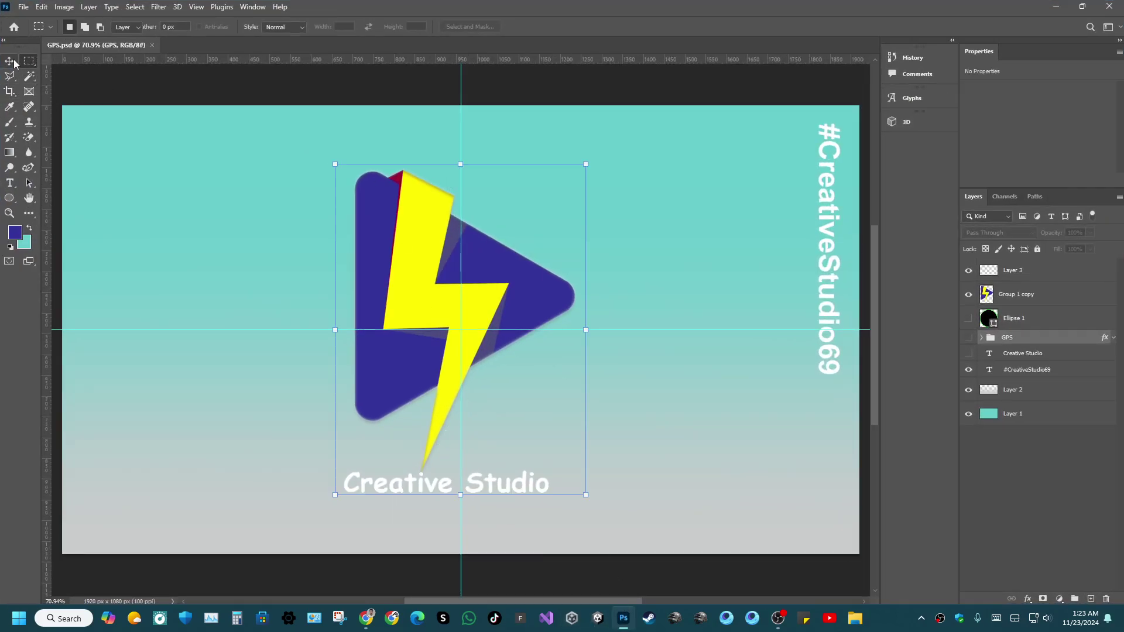
key("ctrl")
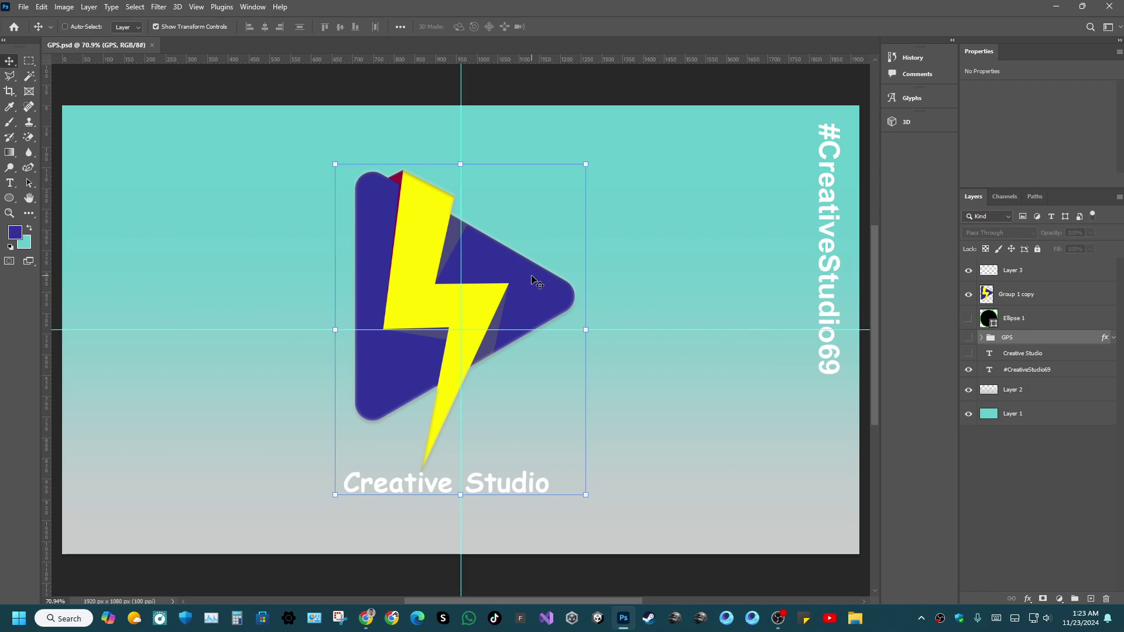
left_click(1026, 291)
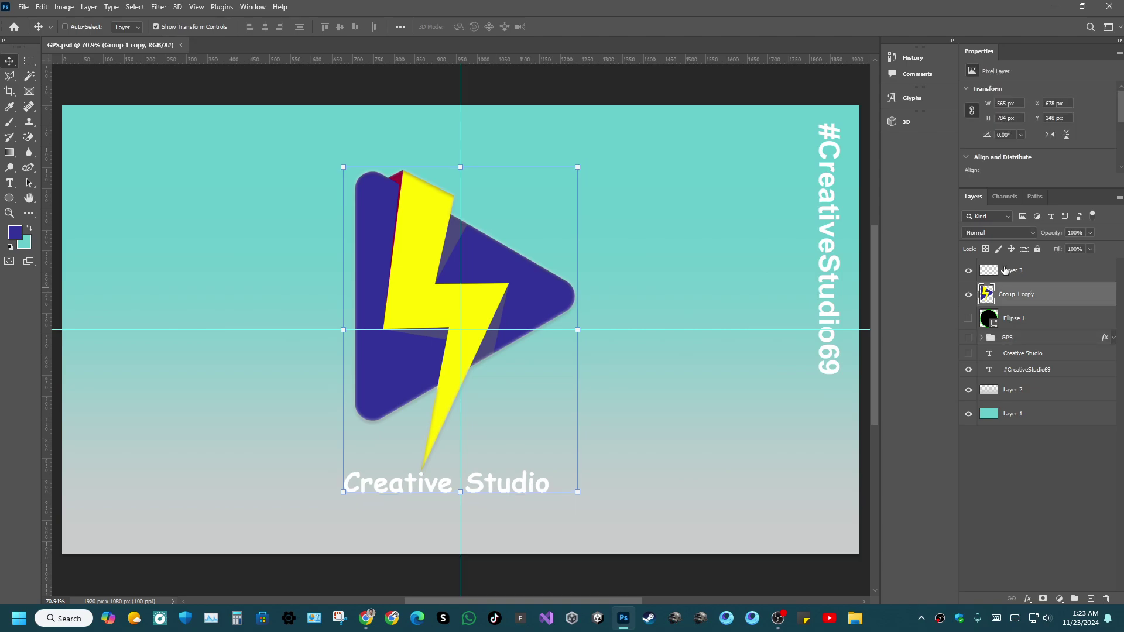
left_click(989, 271)
left_click_drag(978, 272, 1104, 600)
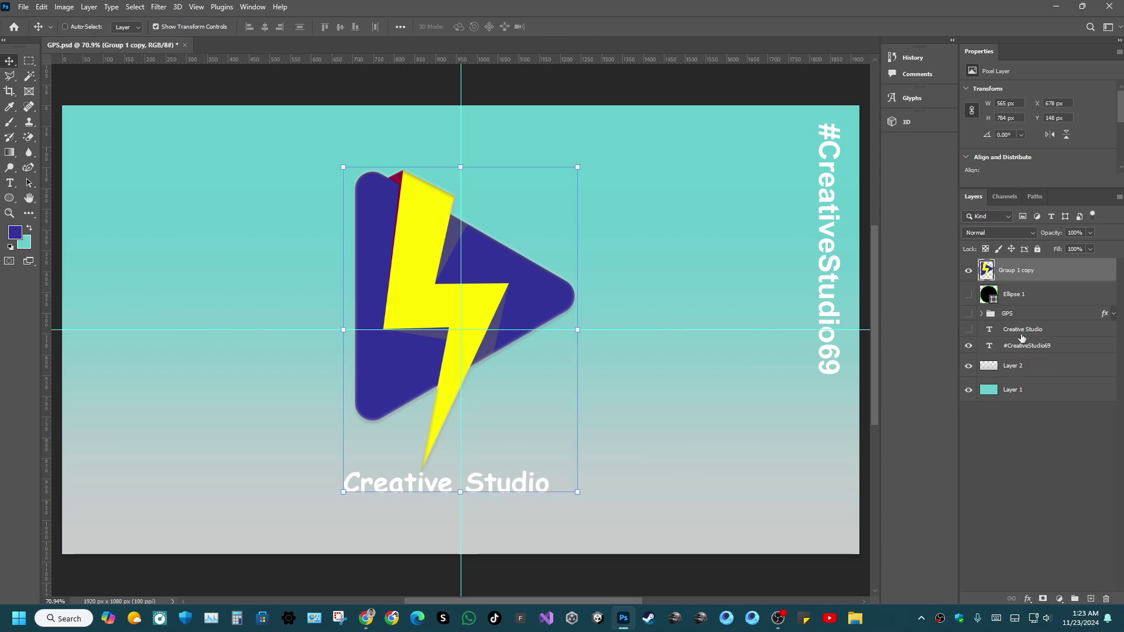
Hide the Group 1 copy layer, show Ellipse 1 and the Creative Studio text, and move the circle below the GPS group and that text.
left_click(968, 295)
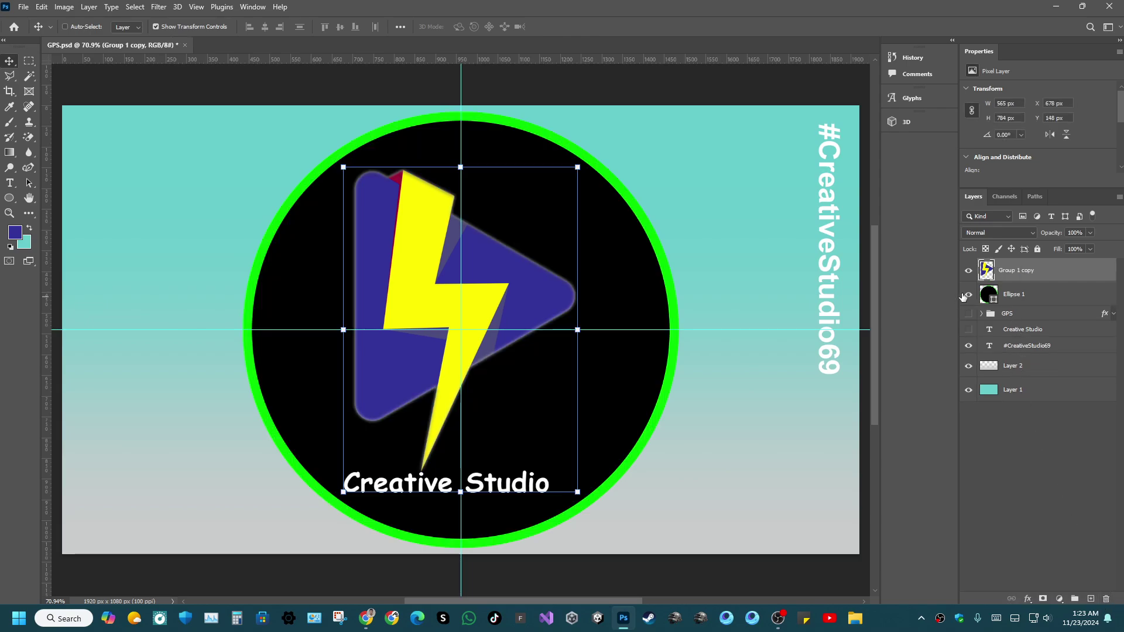
left_click(967, 295)
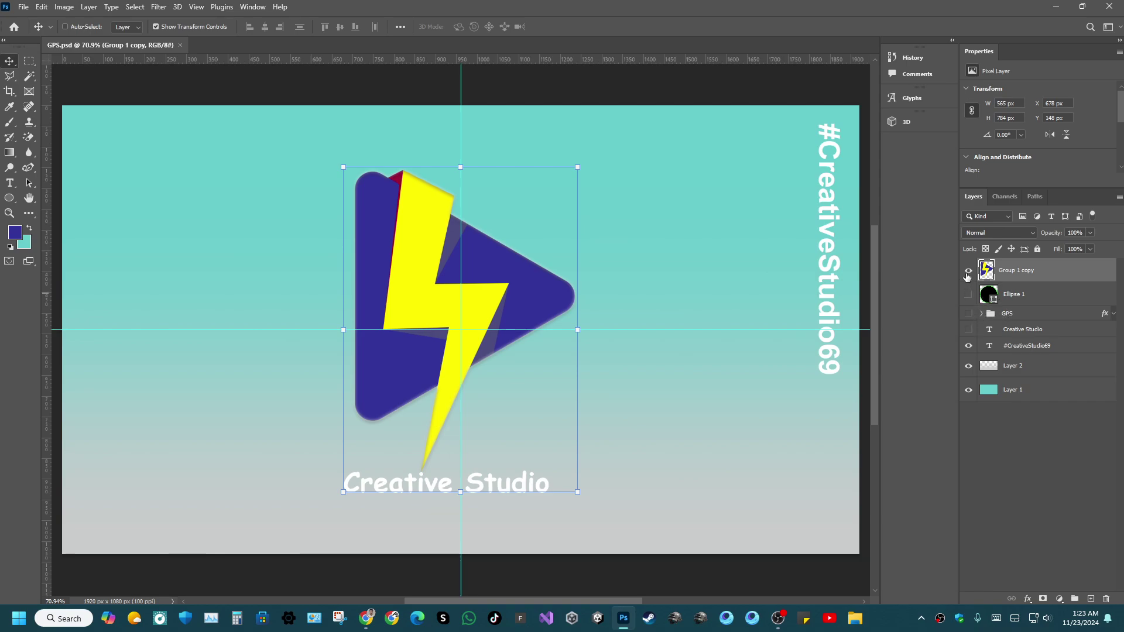
left_click(968, 274)
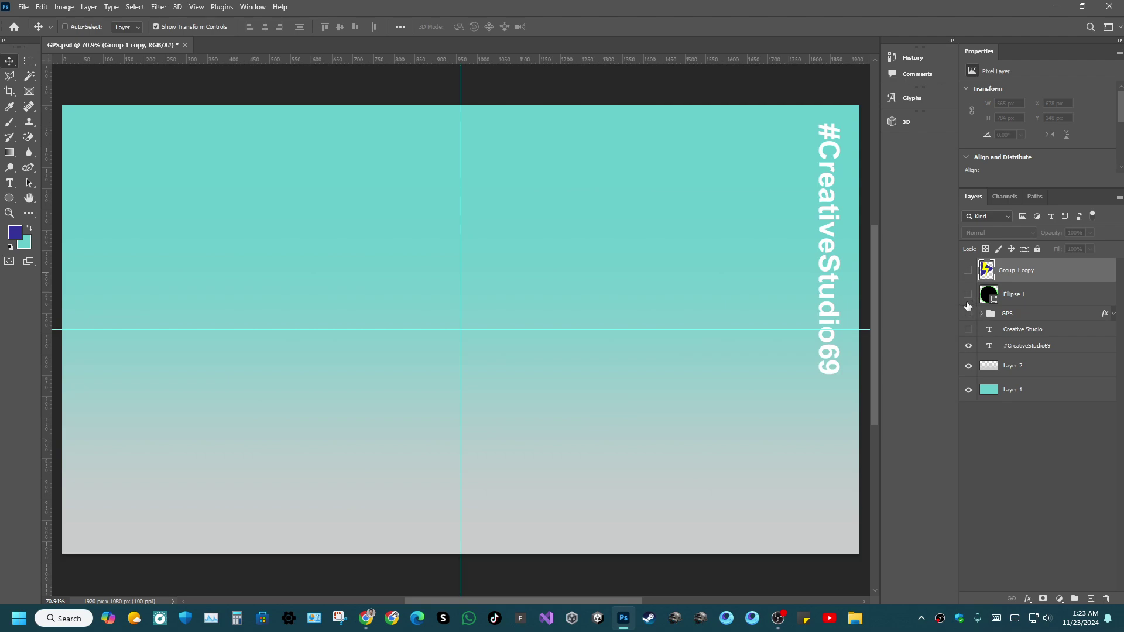
left_click(967, 294)
left_click_drag(988, 294, 1018, 321)
left_click(969, 290)
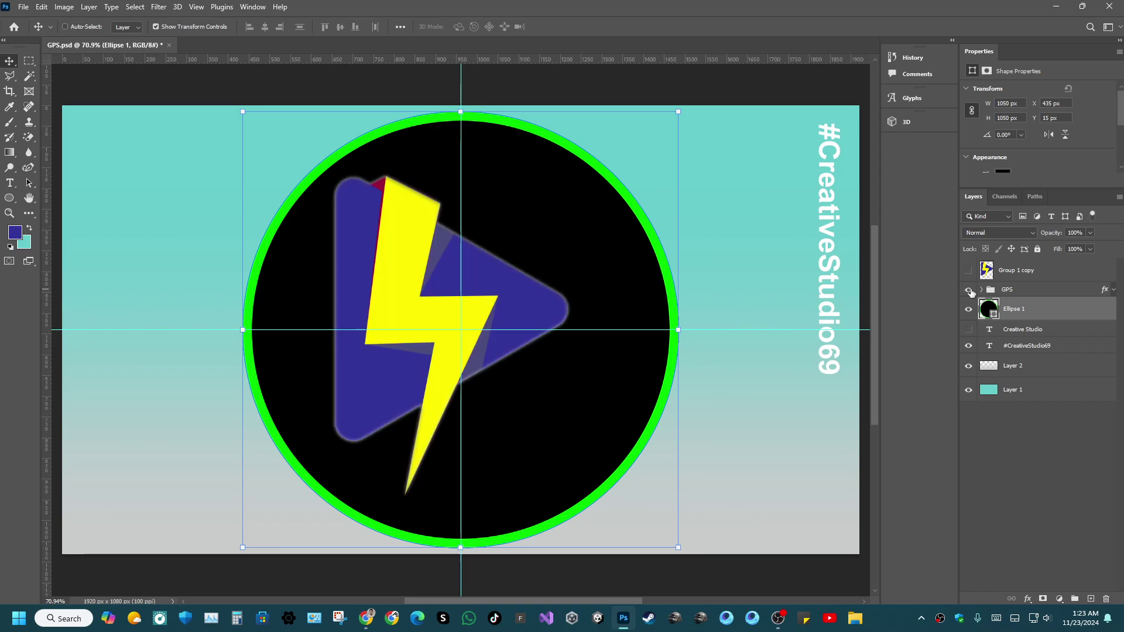
left_click(969, 291)
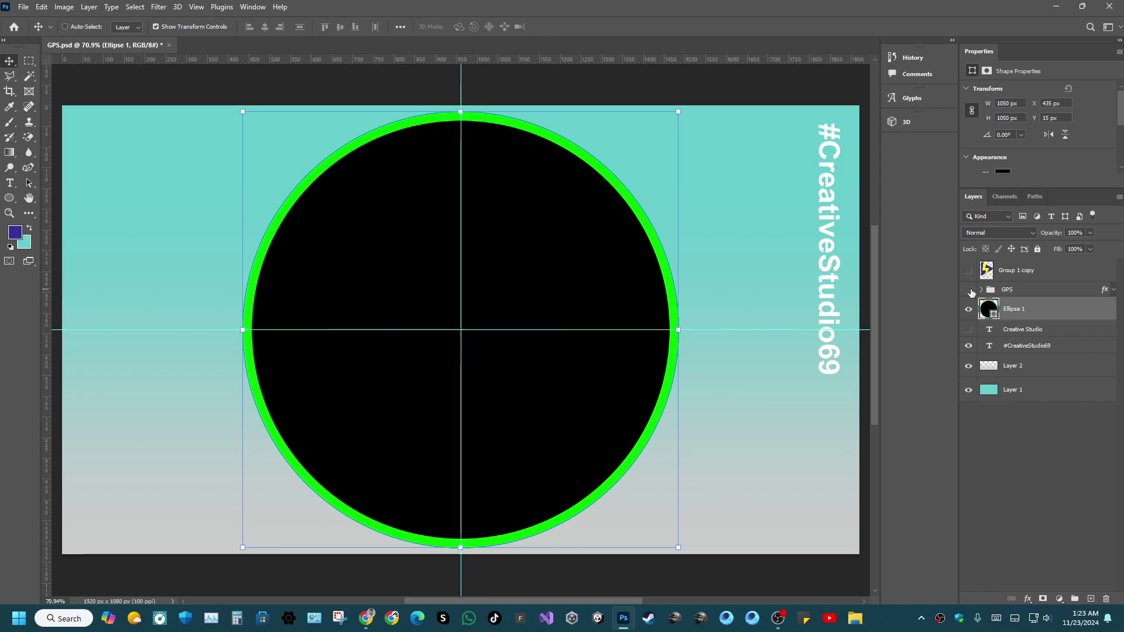
left_click(969, 330)
left_click_drag(999, 305, 1001, 338)
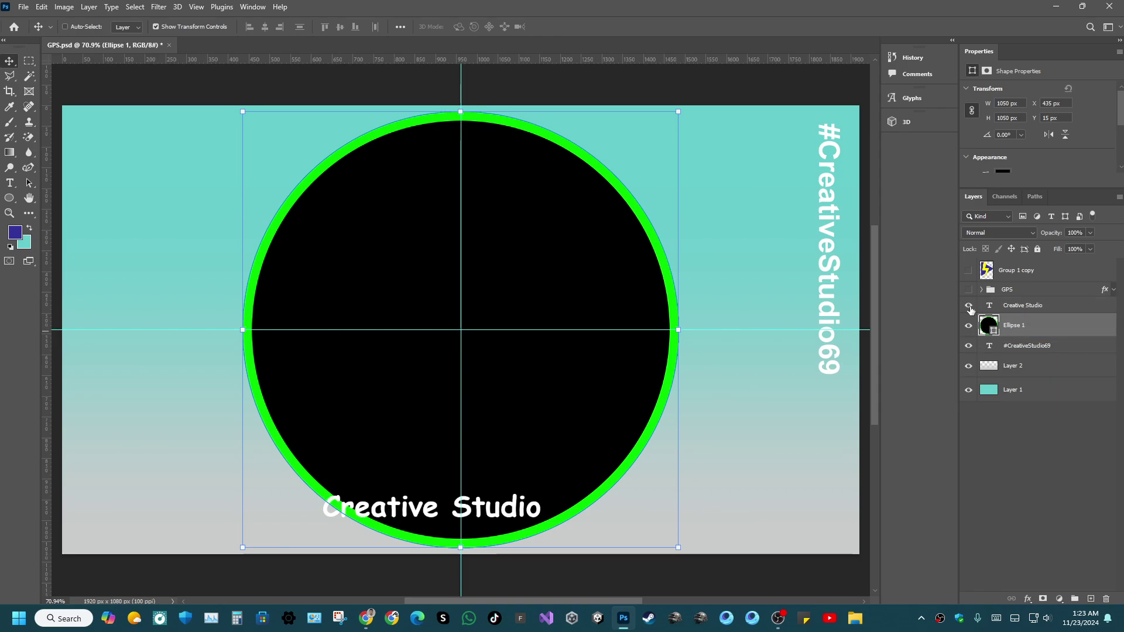
Hide the Ellipse 1 circle and show the GPS group, keeping the Group 1 copy layer hidden.
left_click(969, 326)
left_click(969, 325)
left_click(969, 326)
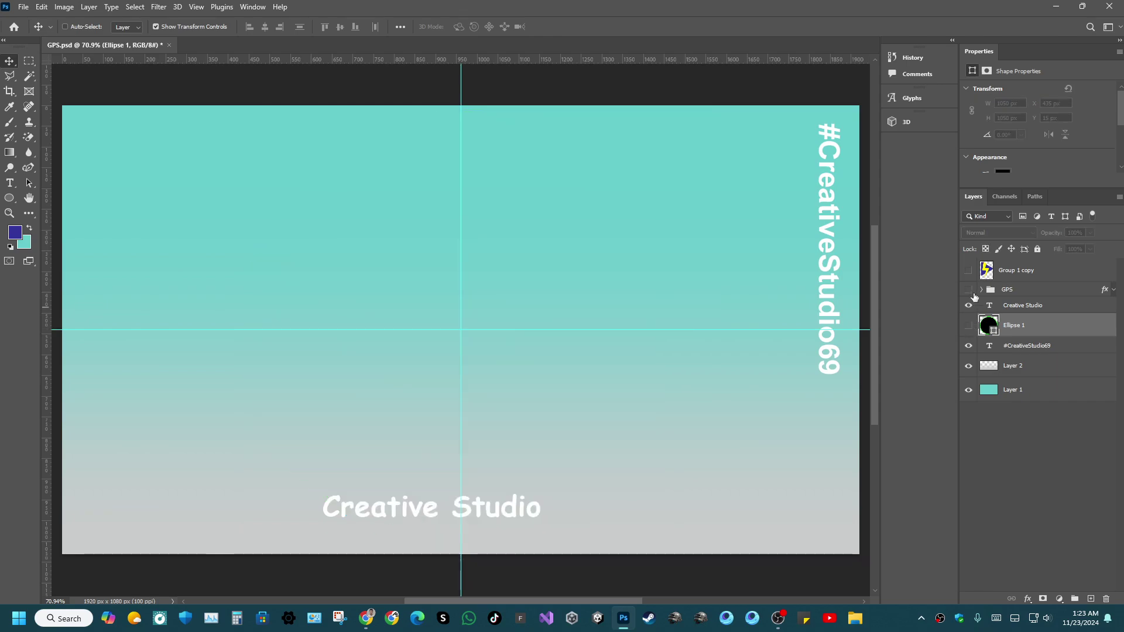
left_click(968, 270)
left_click(968, 290)
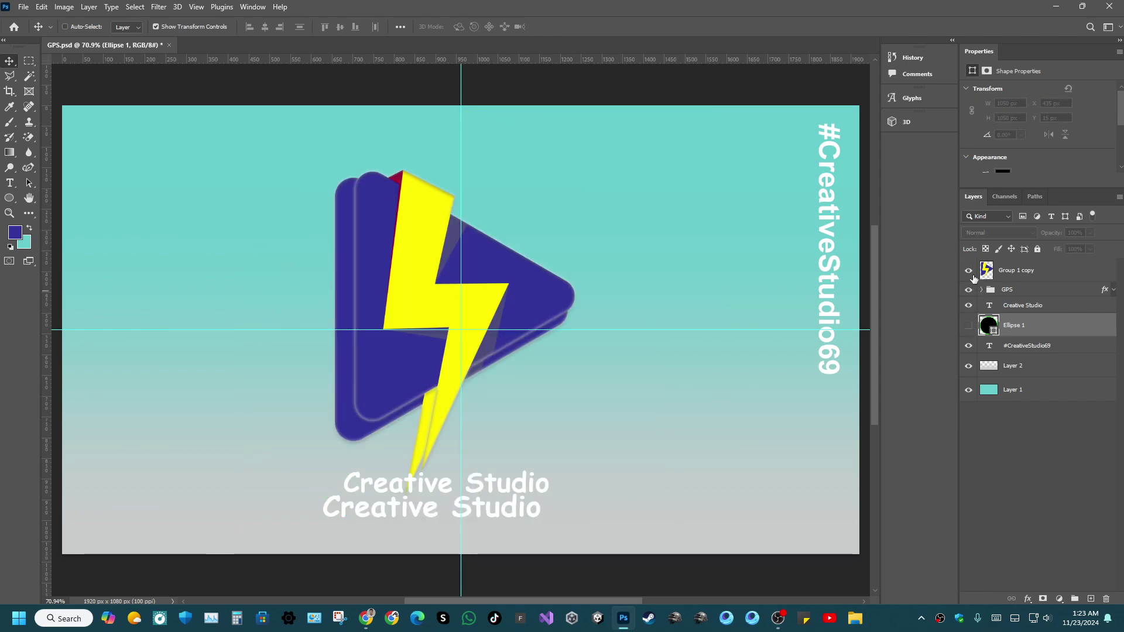
left_click(968, 272)
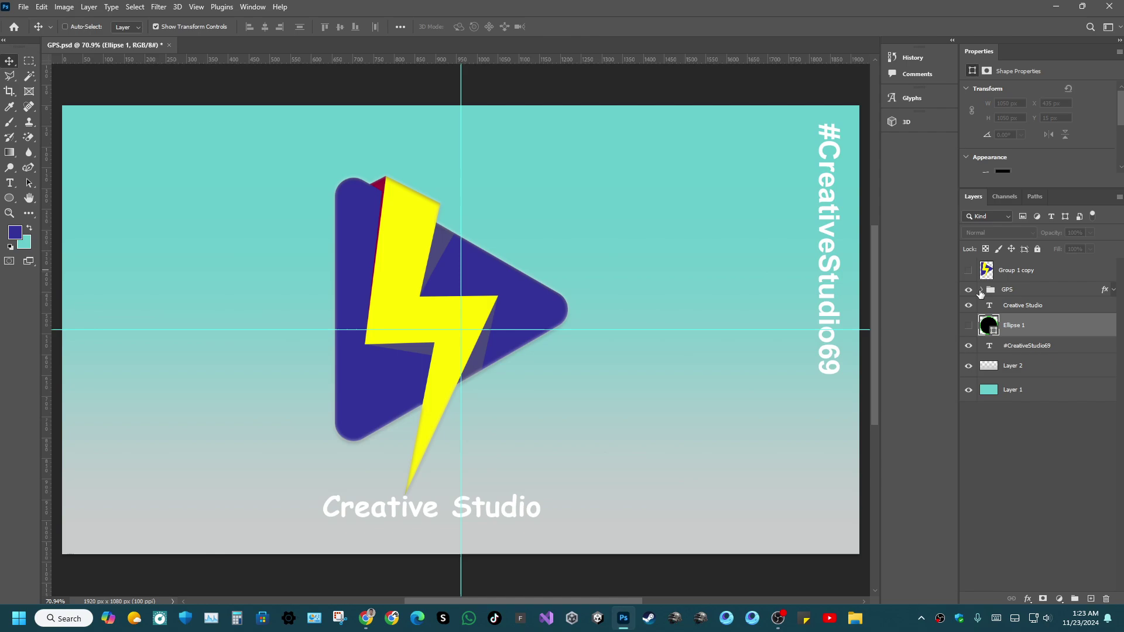
Add an empty layer above the visible Shape 3 lightning bolt inside the GPS group, and activate the Ellipse tool.
left_click(981, 290)
left_click(1017, 310)
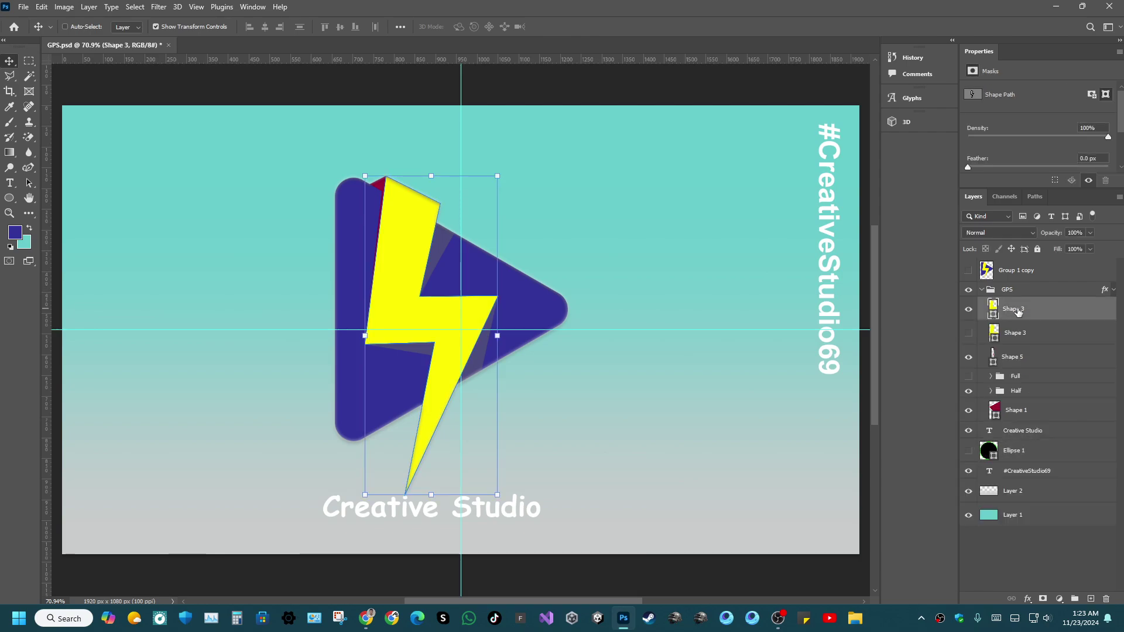
left_click(1091, 599)
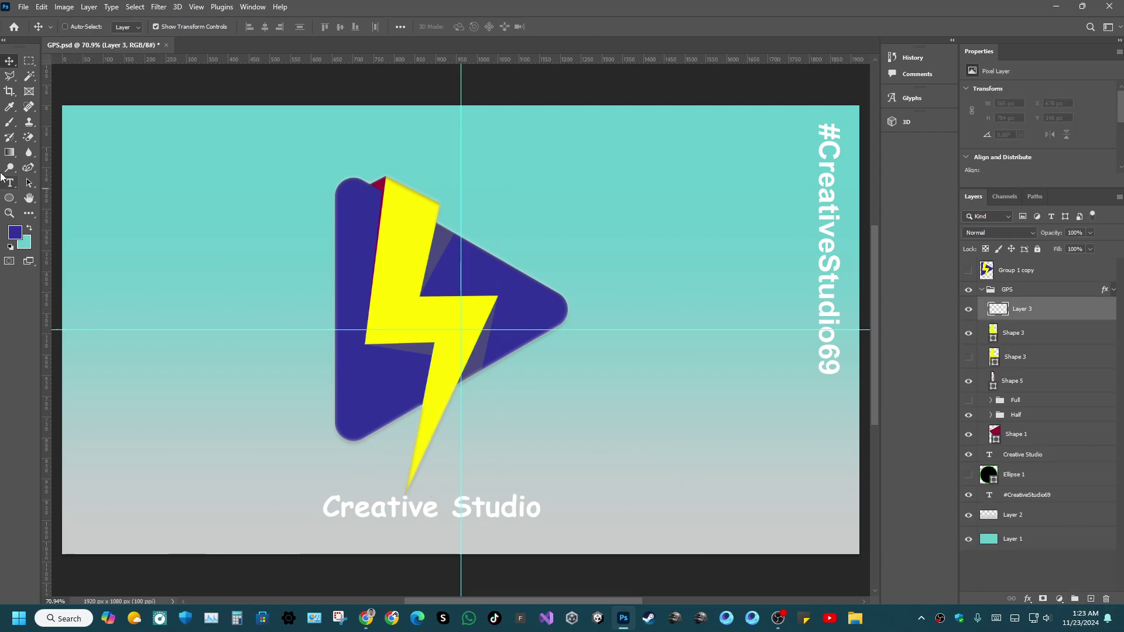
left_click(10, 198)
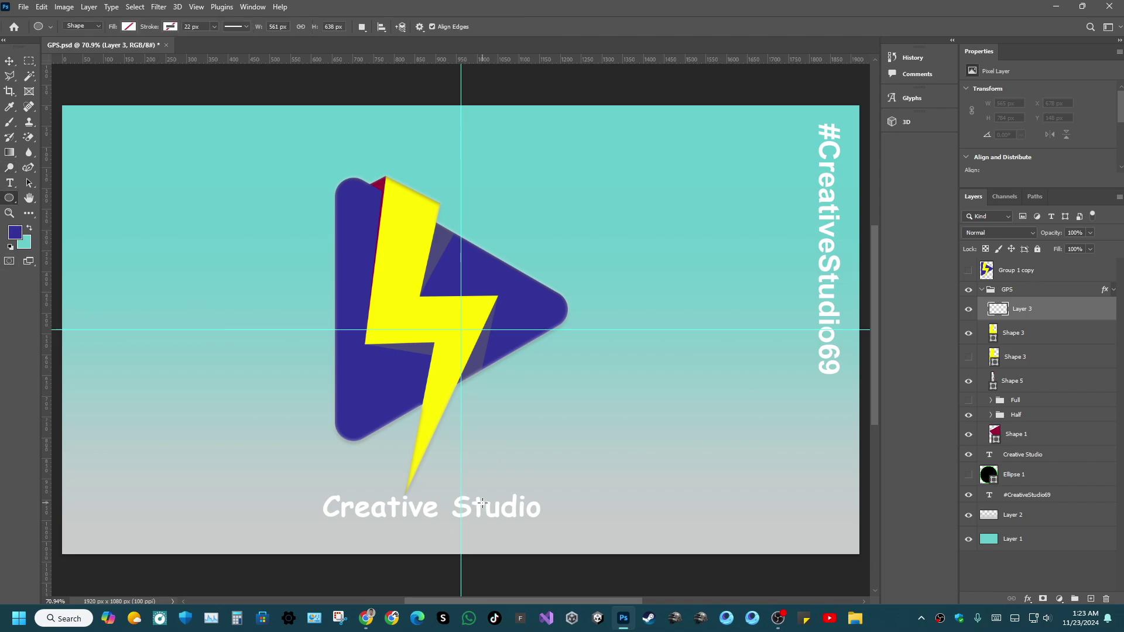
Inspect the bolt's lower tip near the Creative Studio text and duplicate the visible Shape 3 lightning bolt layer.
scroll(482, 506, "up", 5)
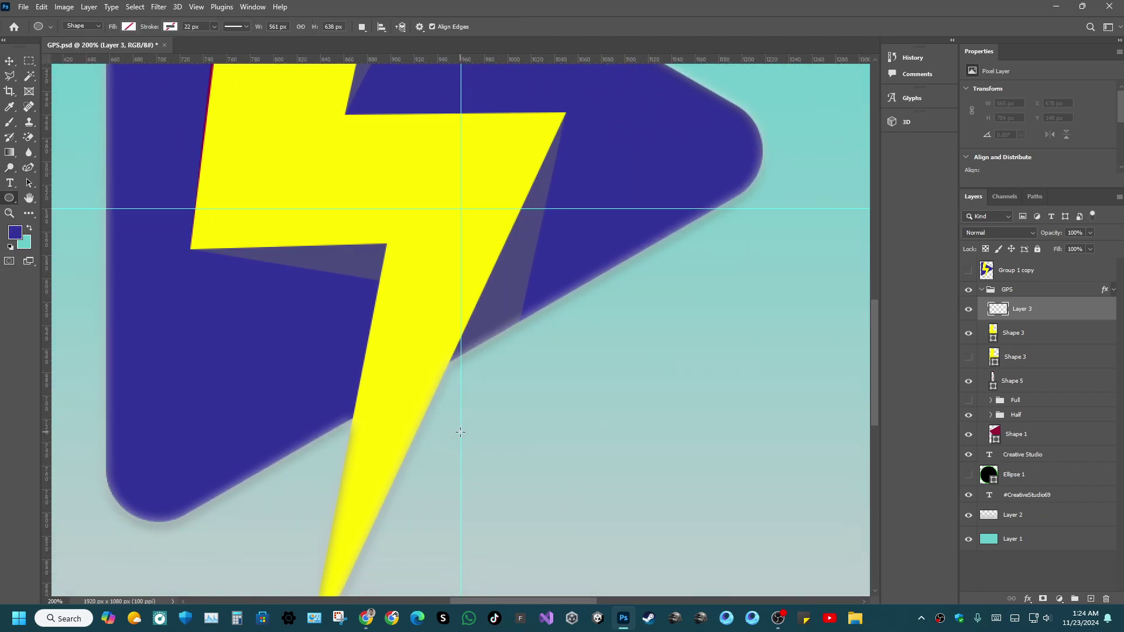
scroll(453, 434, "down", 3)
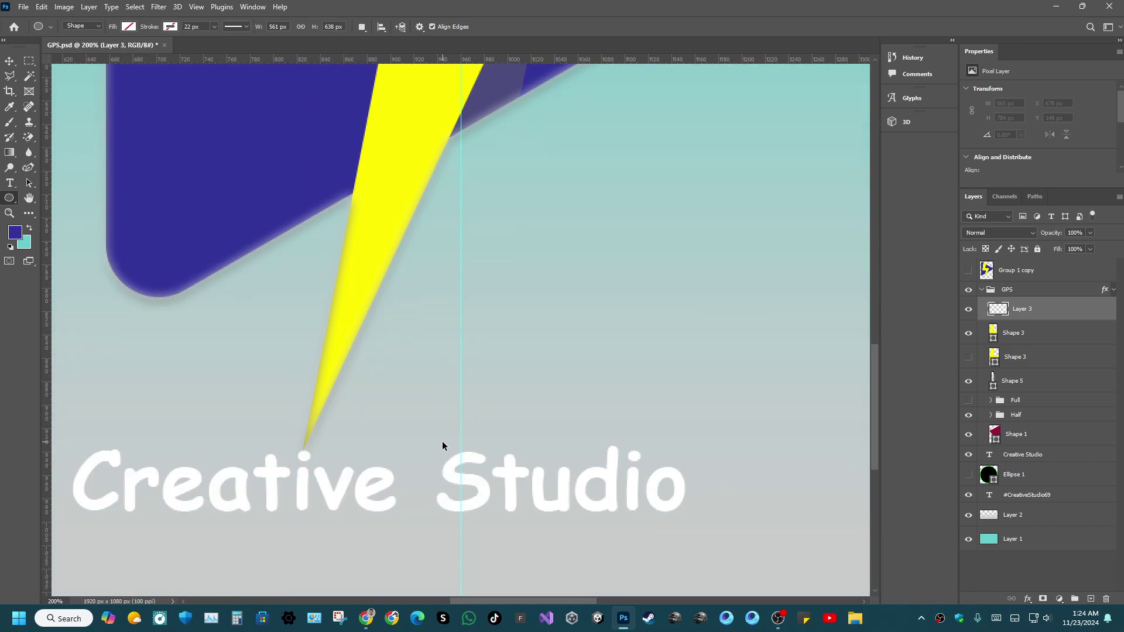
scroll(441, 441, "down", 3)
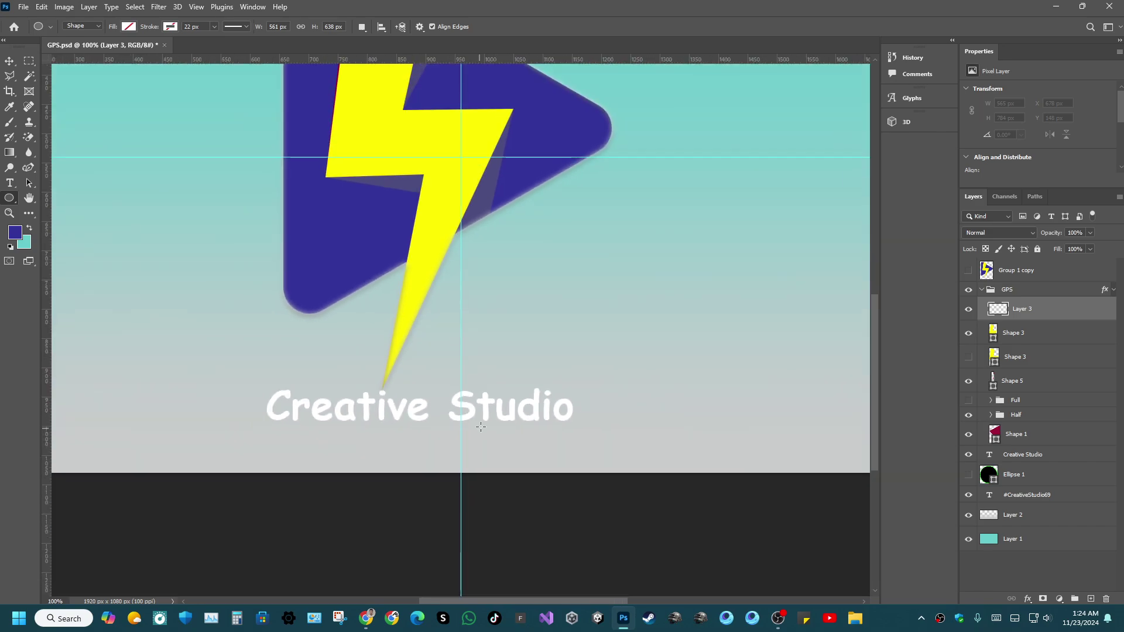
scroll(477, 427, "up", 2)
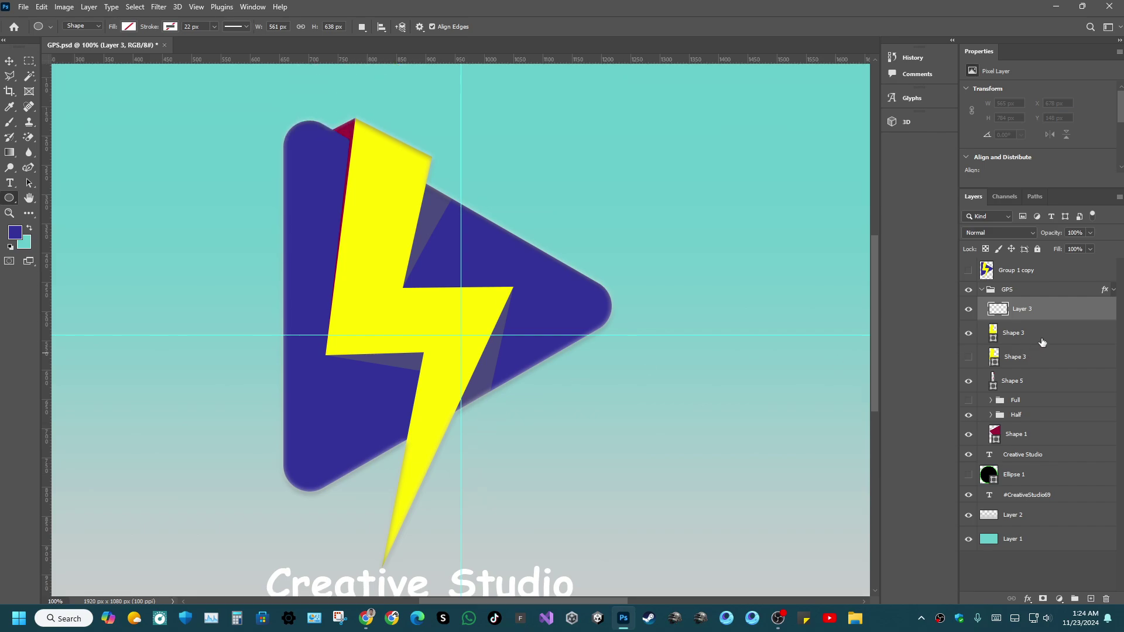
left_click(1042, 336)
key("ctrl+j")
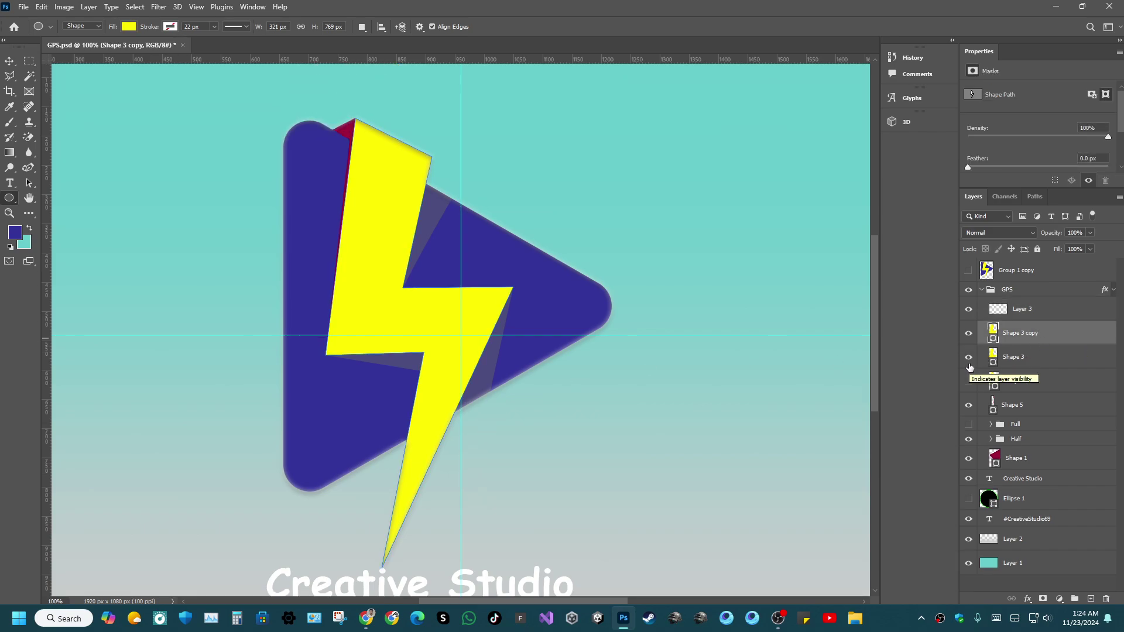
Hide the original Shape 3 bolt and try moving the lower tip of Shape 3 copy sideways under the word Studio with the Curvature Pen.
left_click(968, 357)
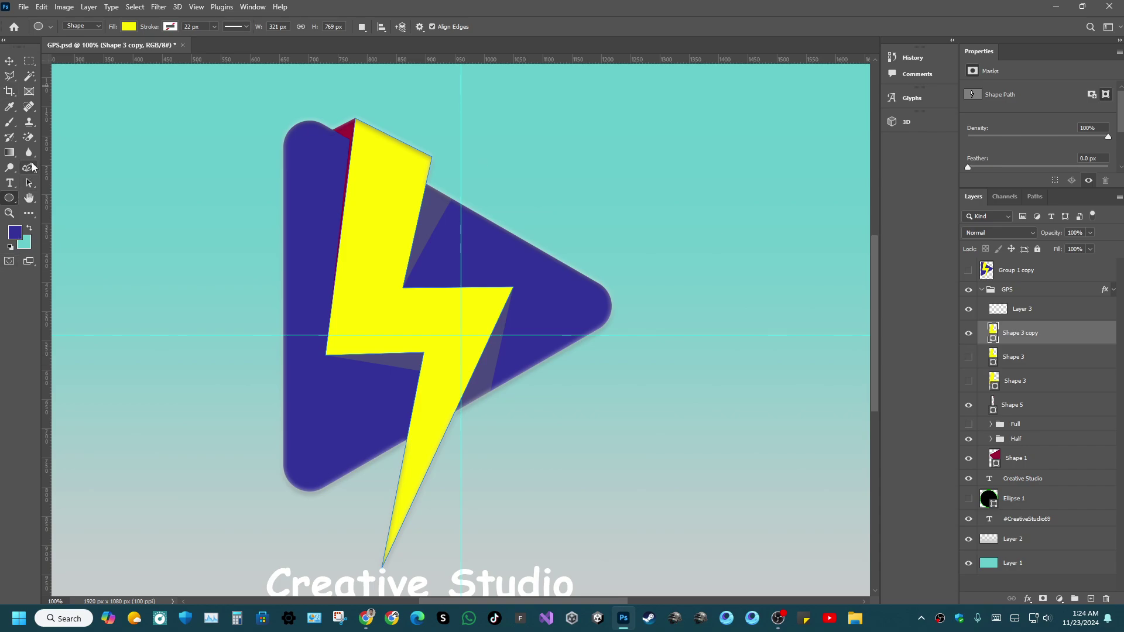
left_click(28, 168)
left_click(86, 223)
scroll(446, 384, "down", 5)
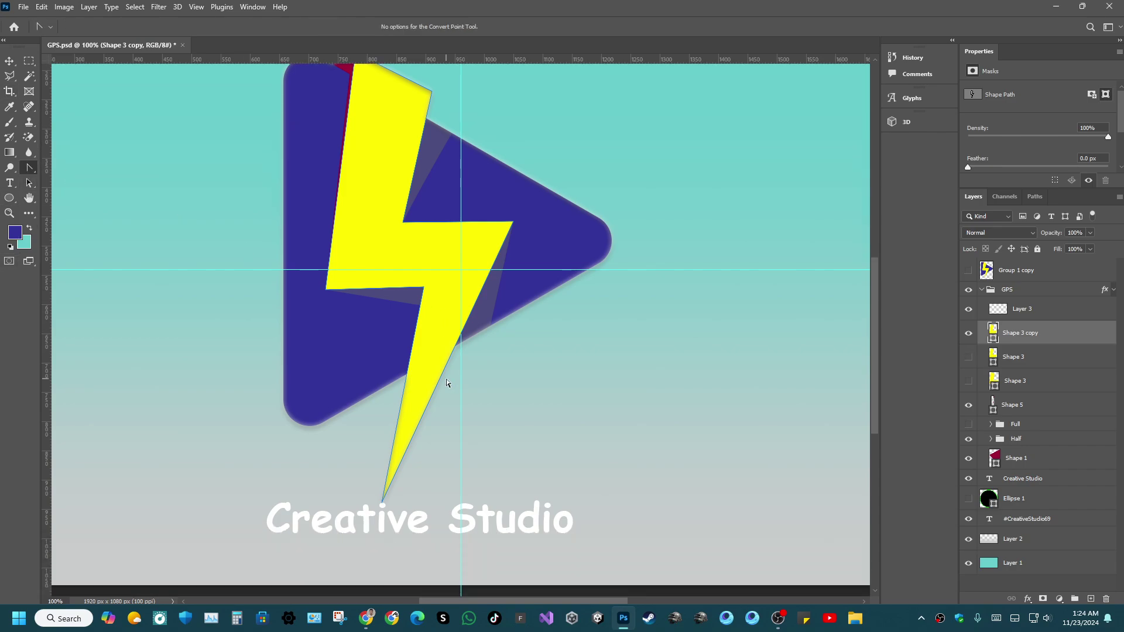
left_click_drag(350, 408, 427, 457)
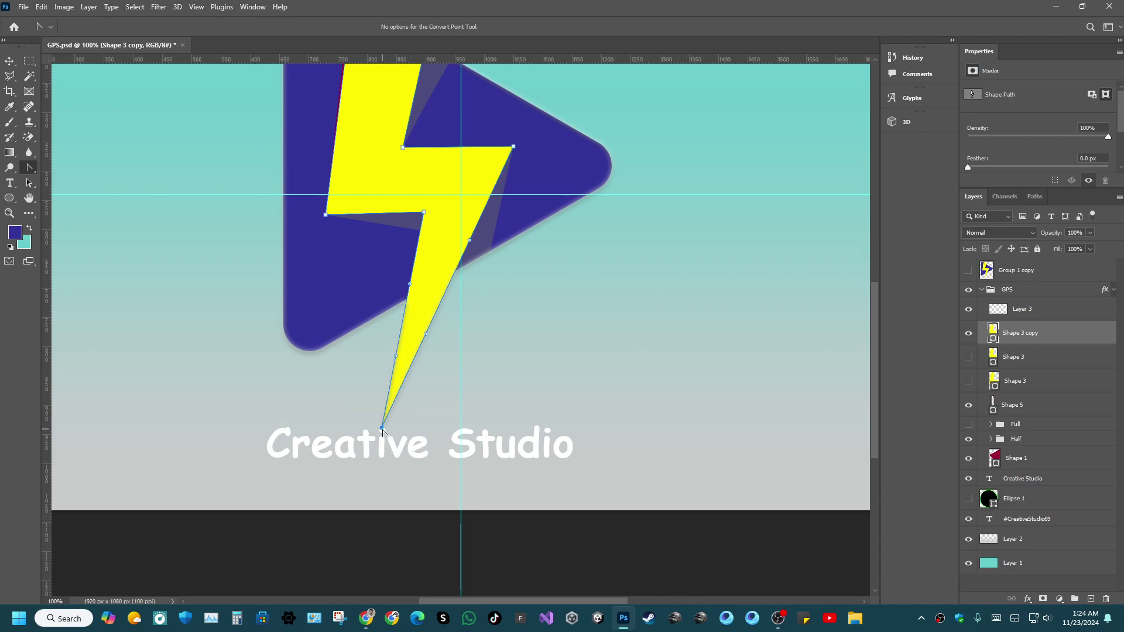
left_click(28, 168)
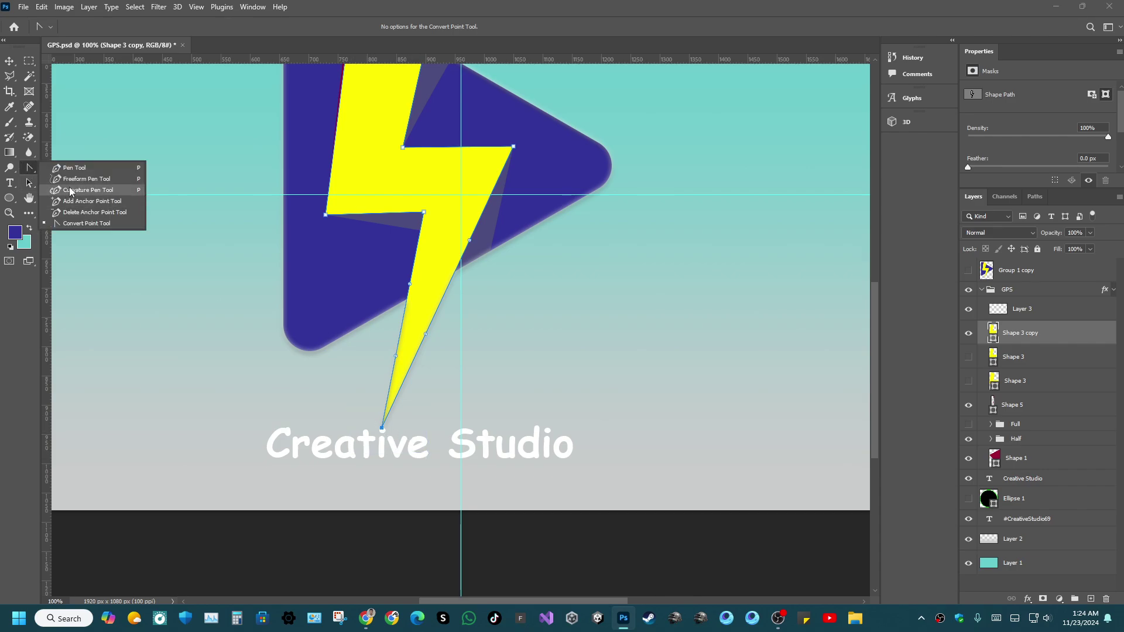
left_click(82, 194)
left_click_drag(382, 427, 548, 433)
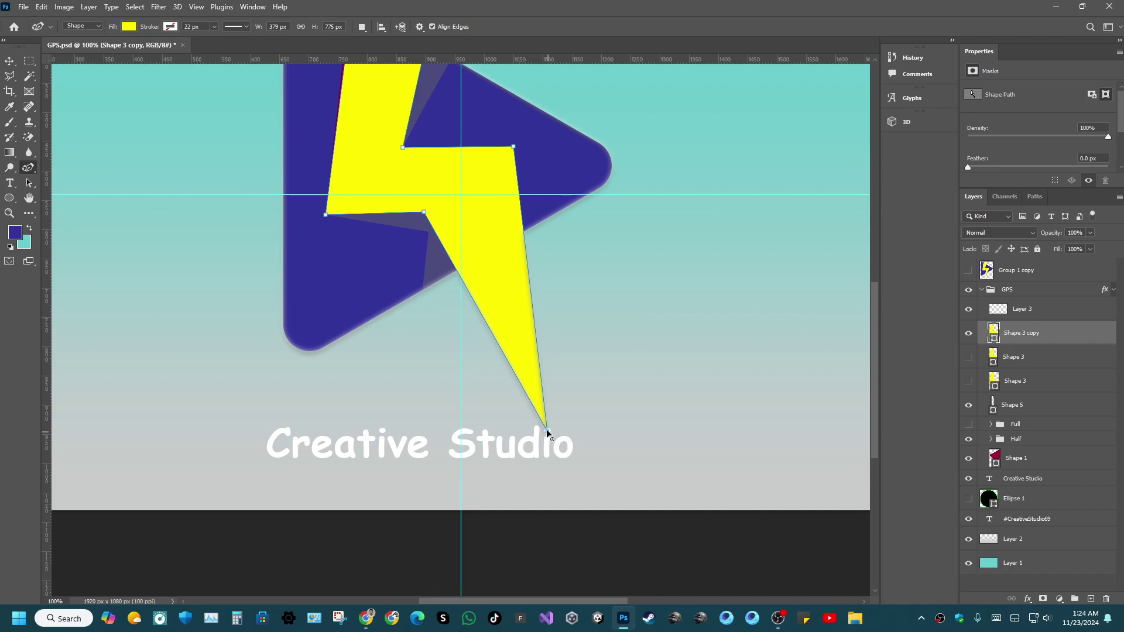
Try raising the outer and inner corners of the Shape 3 copy bolt, then undo all the reshaping of the bolt.
scroll(548, 433, "up", 4)
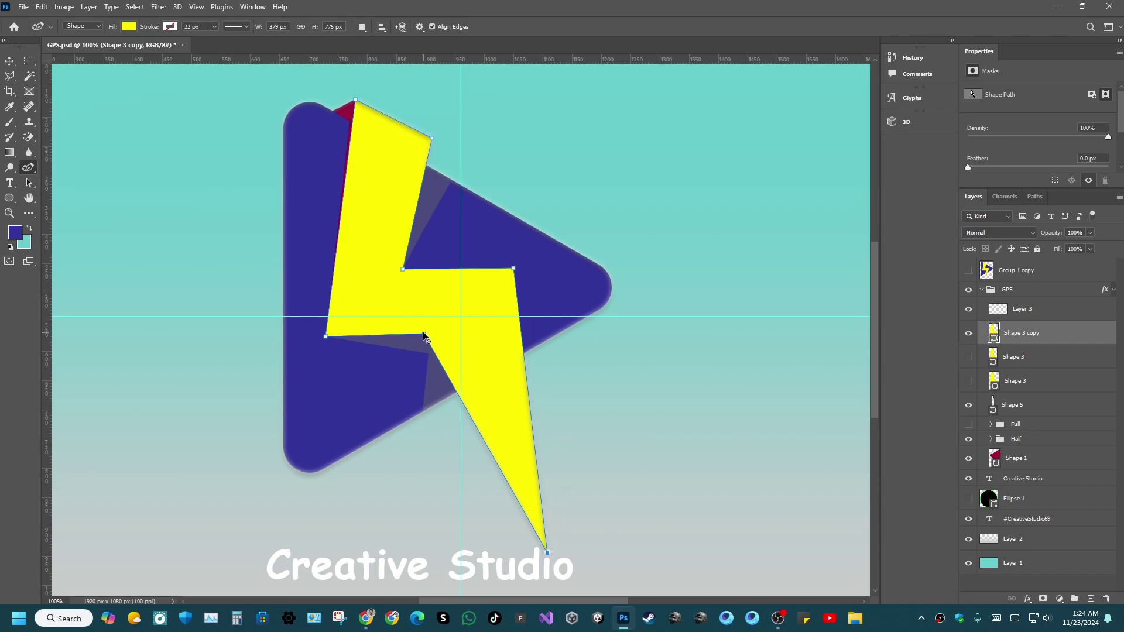
left_click_drag(514, 269, 486, 232)
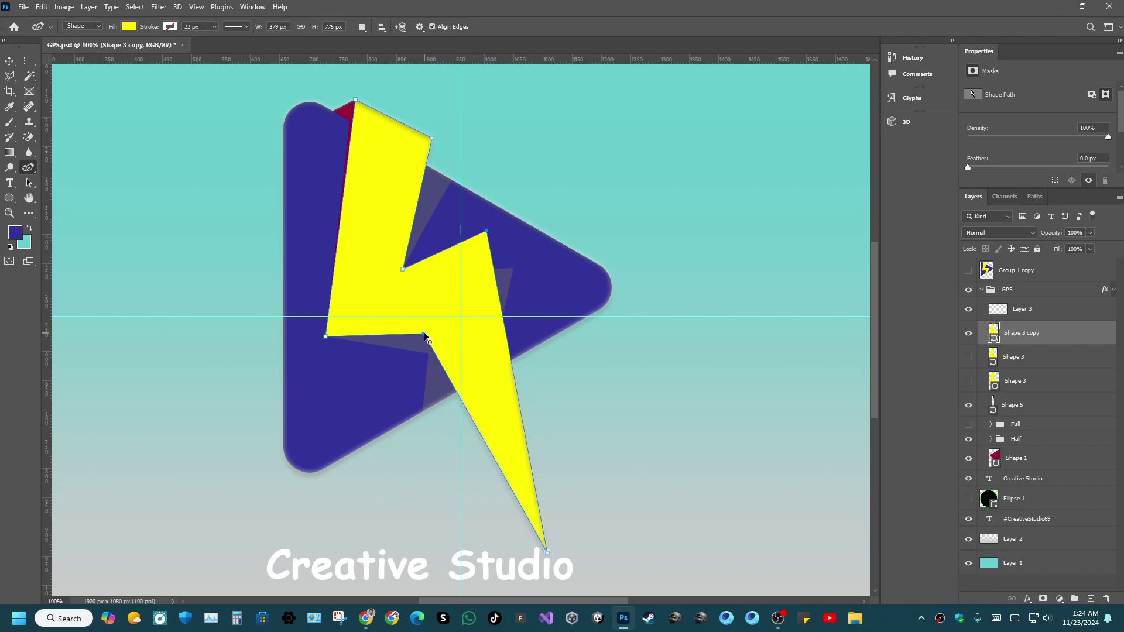
left_click_drag(428, 332, 461, 285)
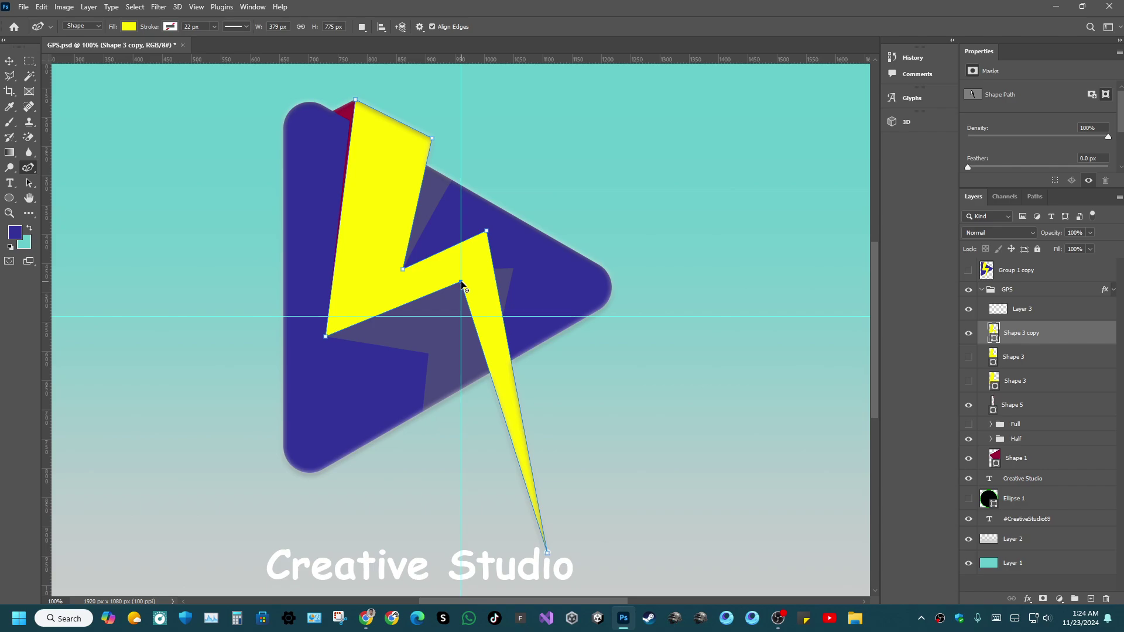
left_click_drag(461, 283, 462, 316)
key("ctrl+z")
key("ctrl+z")
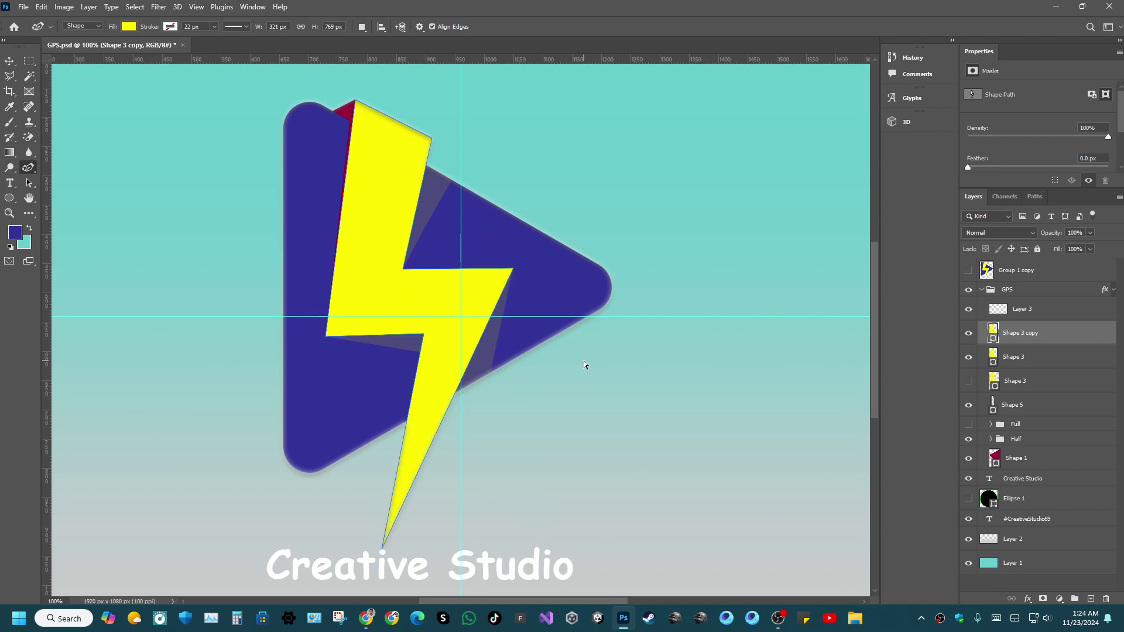
Save GPS.psd and delete the Shape 3 copy layer.
scroll(580, 382, "down", 3)
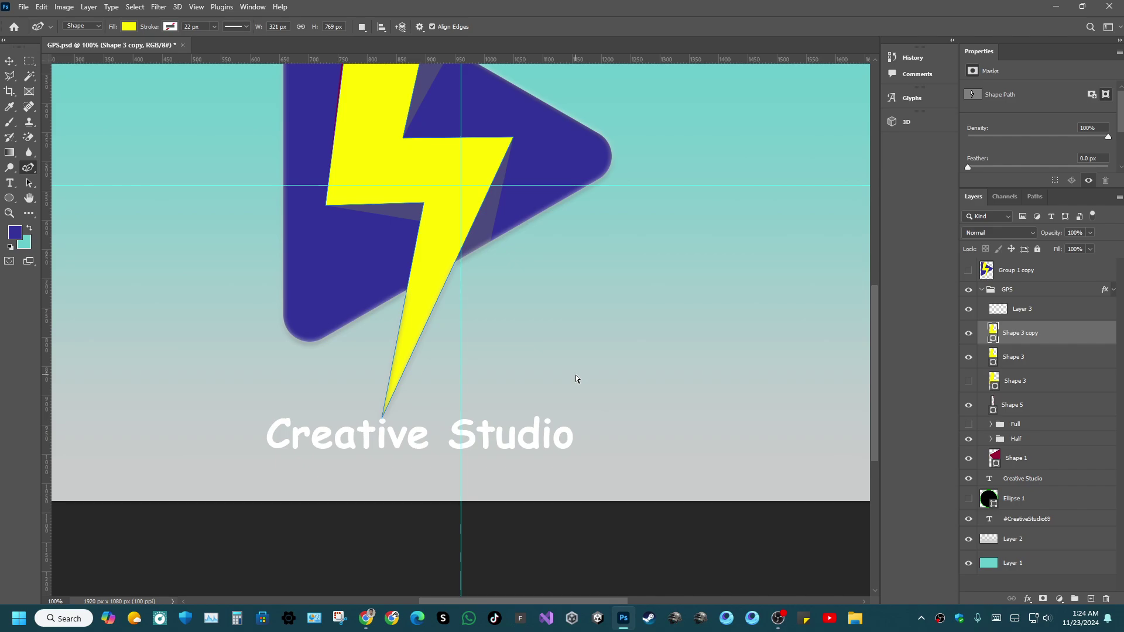
key("ctrl+s")
left_click_drag(1025, 335, 1105, 598)
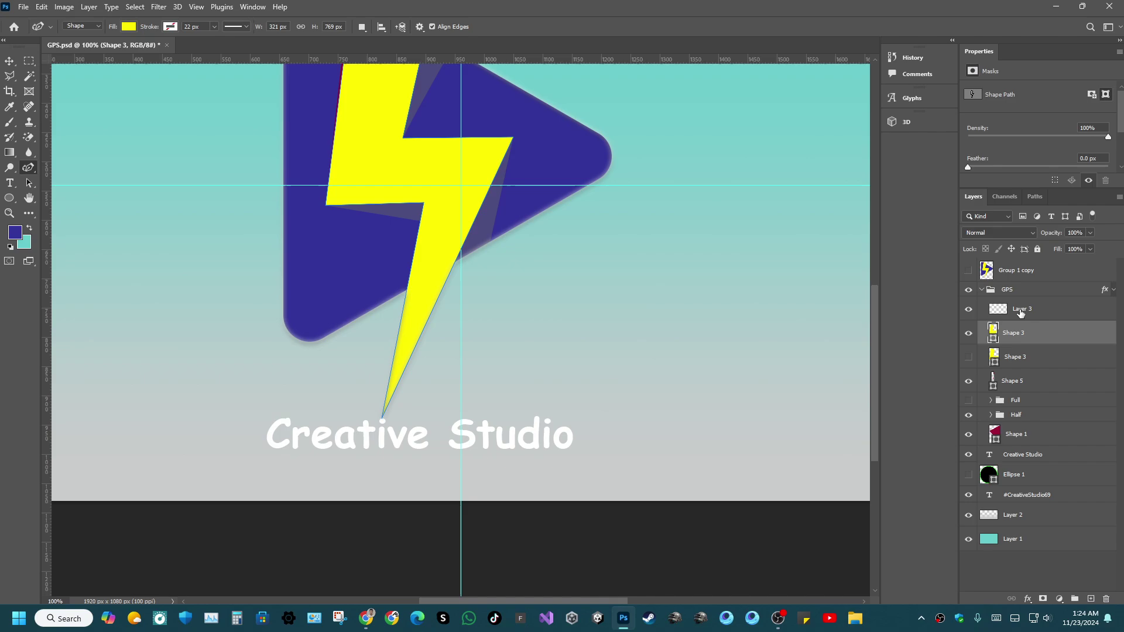
On the empty Layer 3, draw a circle about 13 px wide around the dot of the i in Creative.
left_click(1020, 310)
left_click(9, 200)
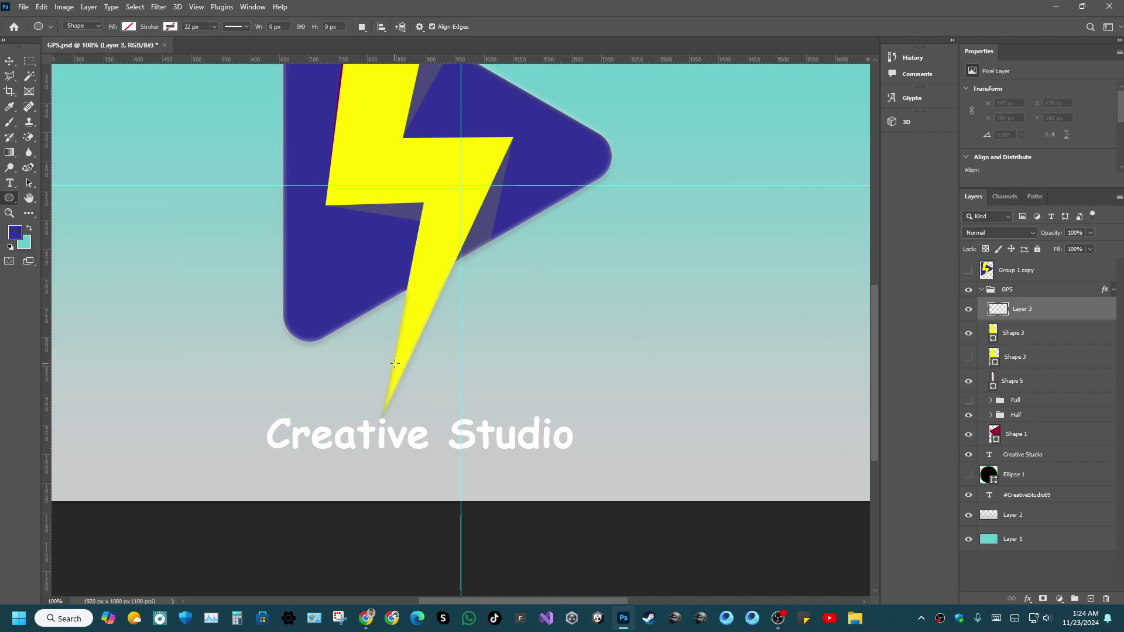
scroll(395, 363, "up", 3)
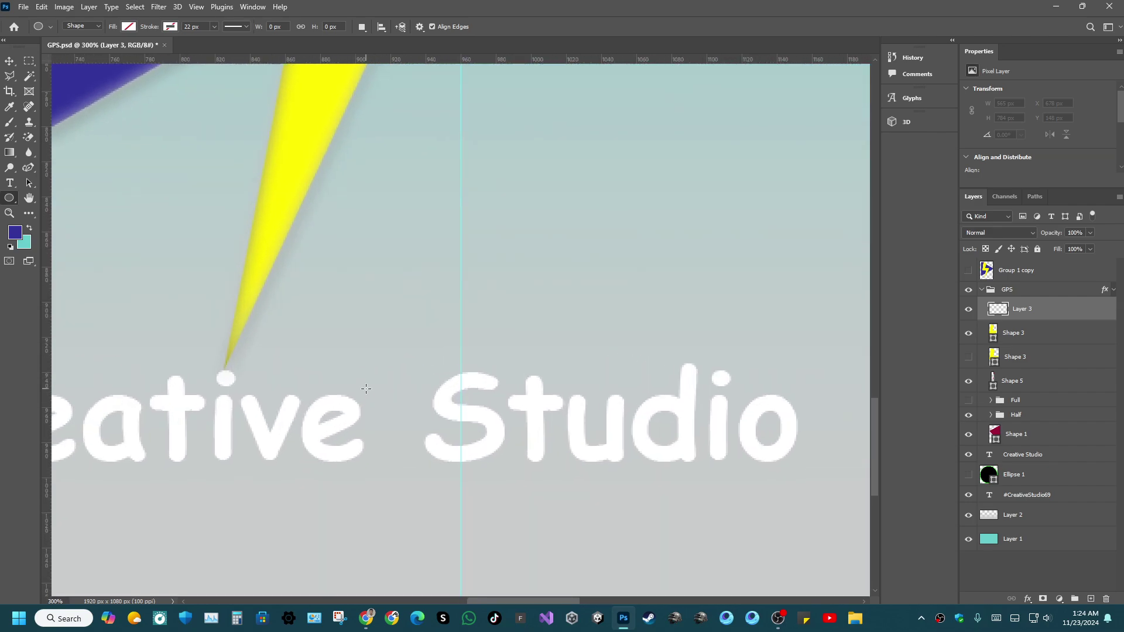
scroll(365, 387, "up", 2)
scroll(365, 389, "down", 4)
scroll(367, 395, "up", 3)
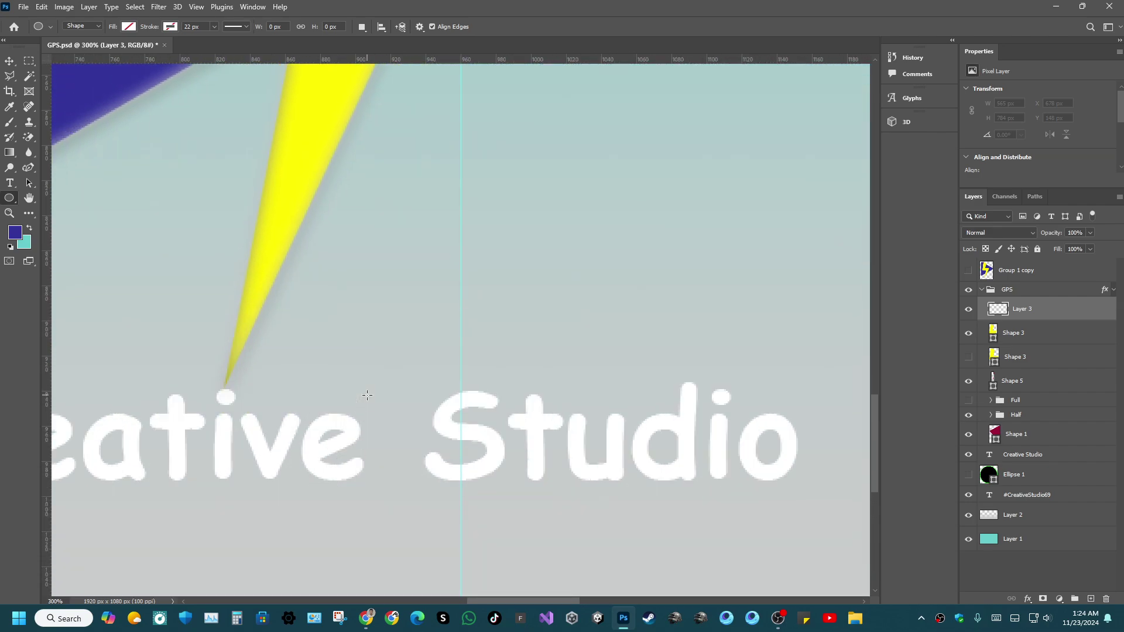
scroll(366, 396, "down", 2)
scroll(367, 397, "up", 1)
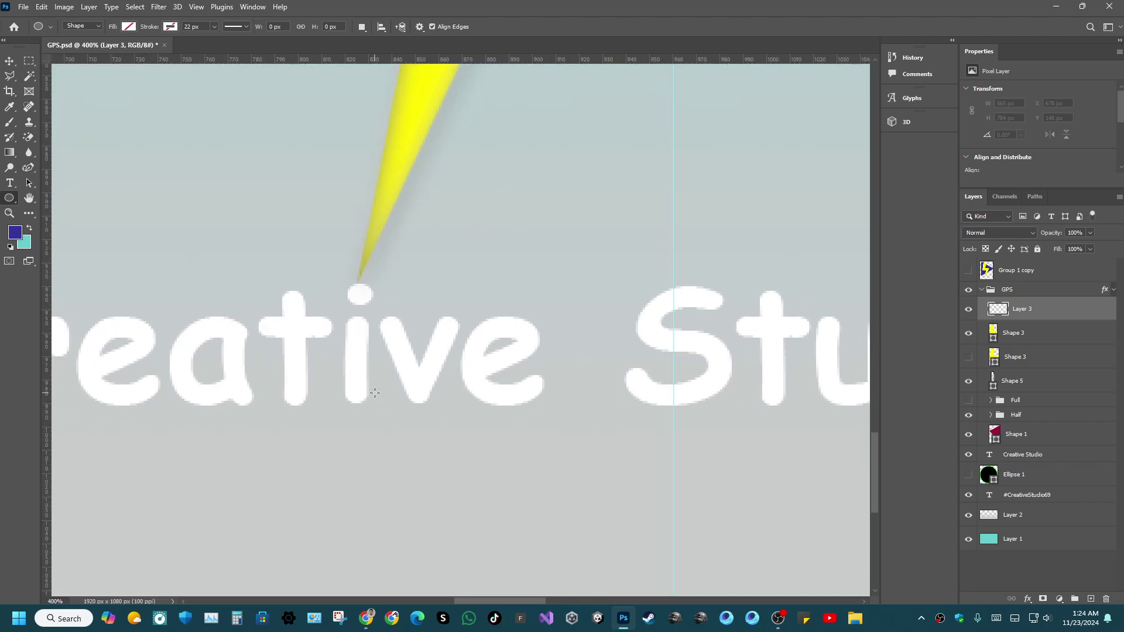
scroll(374, 392, "up", 3)
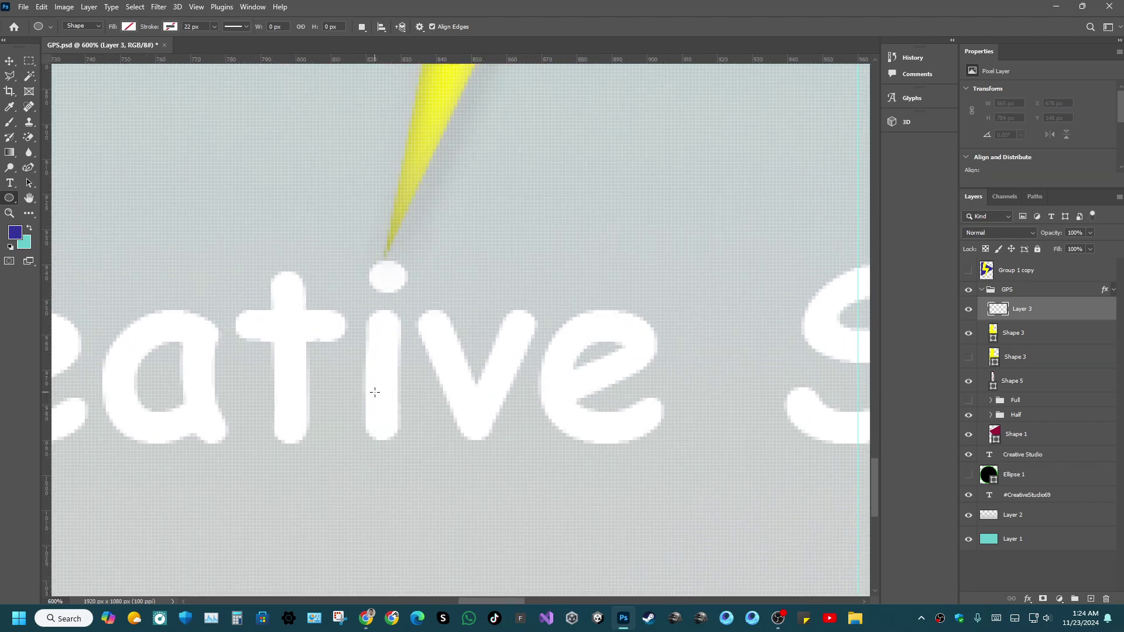
left_click_drag(359, 254, 385, 284)
Transform the small circle to move its reference point to X 1000 px and Y 1000 px.
left_click(10, 62)
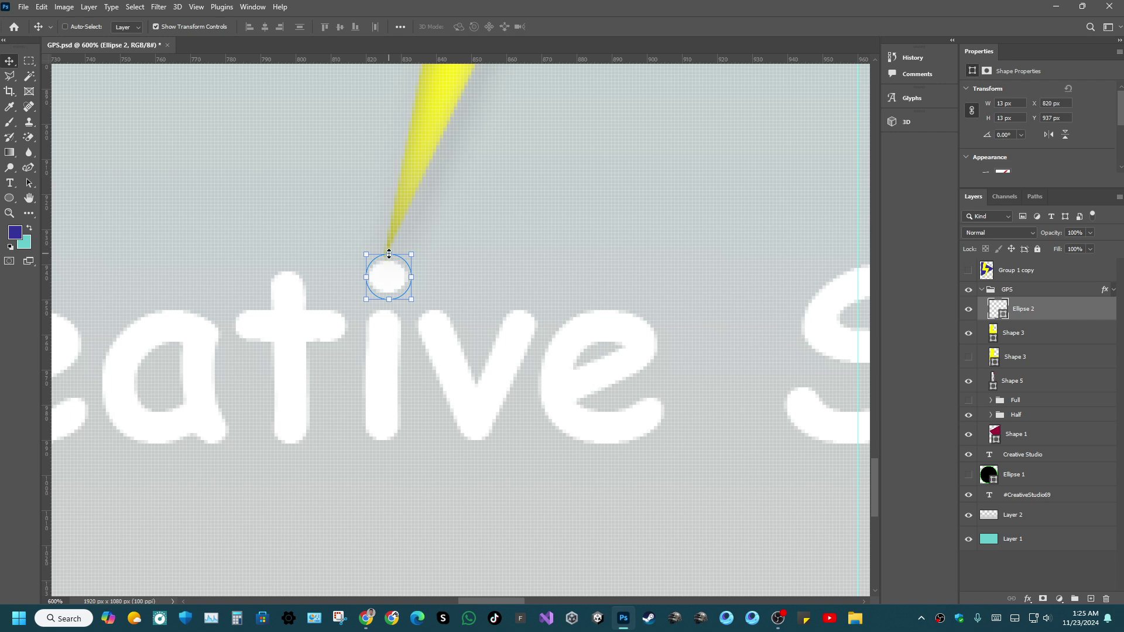
left_click(390, 256)
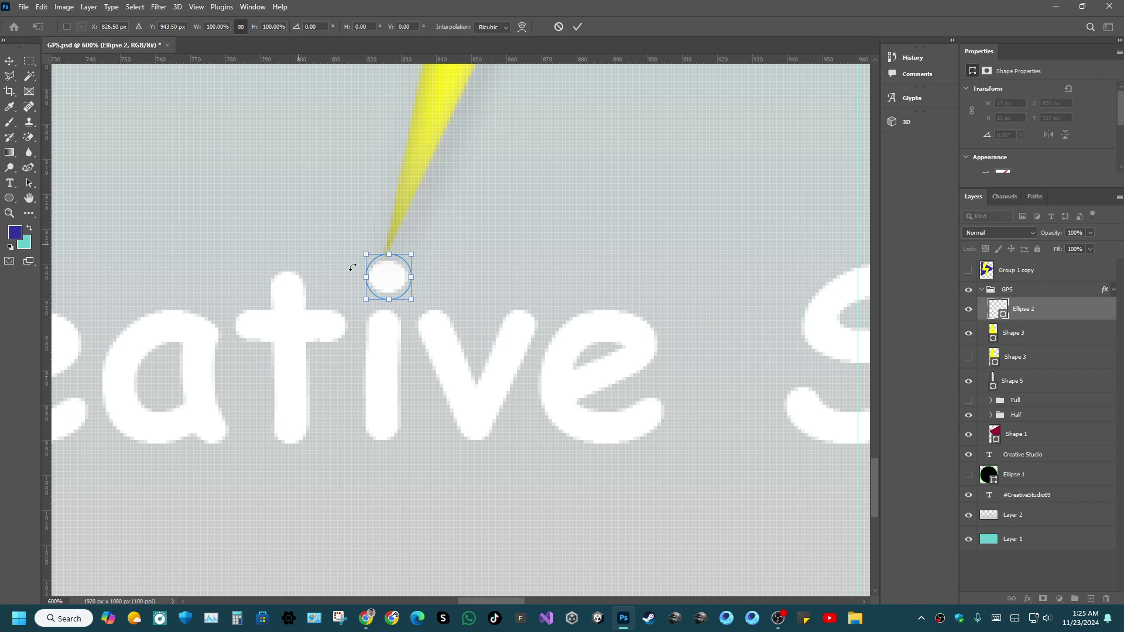
left_click(577, 27)
left_click(388, 254)
left_click(109, 26)
key("Up")
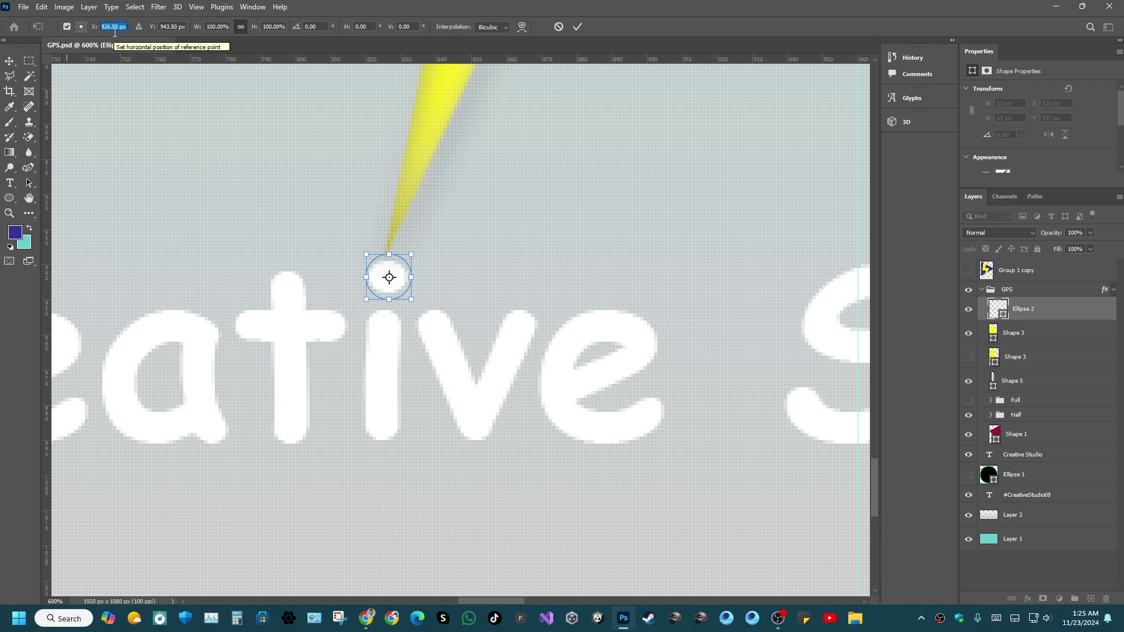
type("1000")
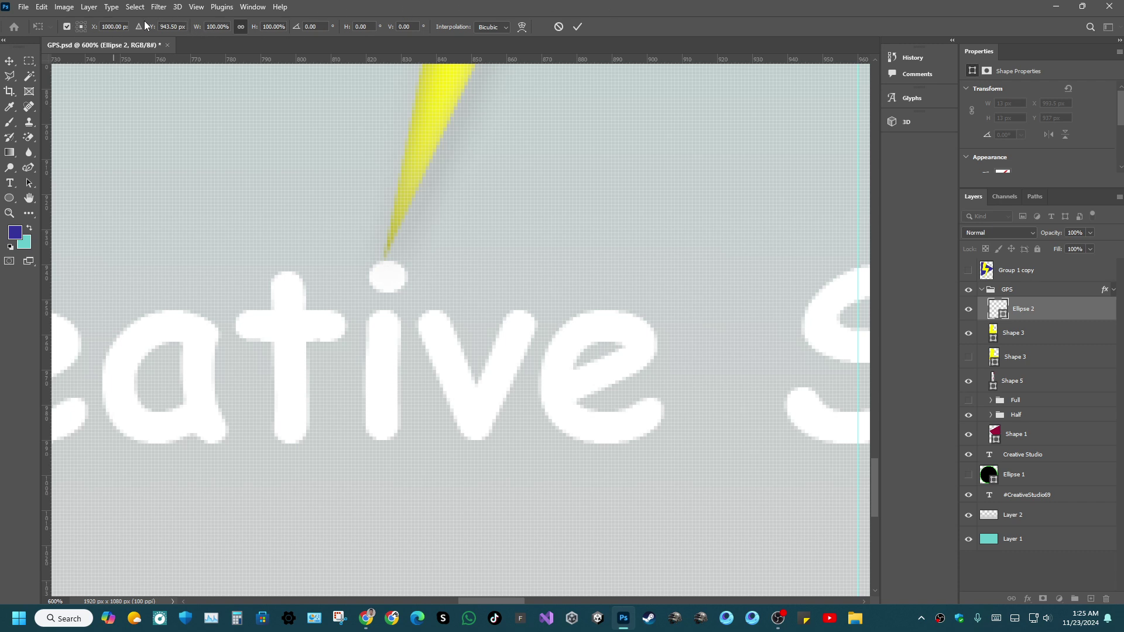
left_click(178, 27)
type("10")
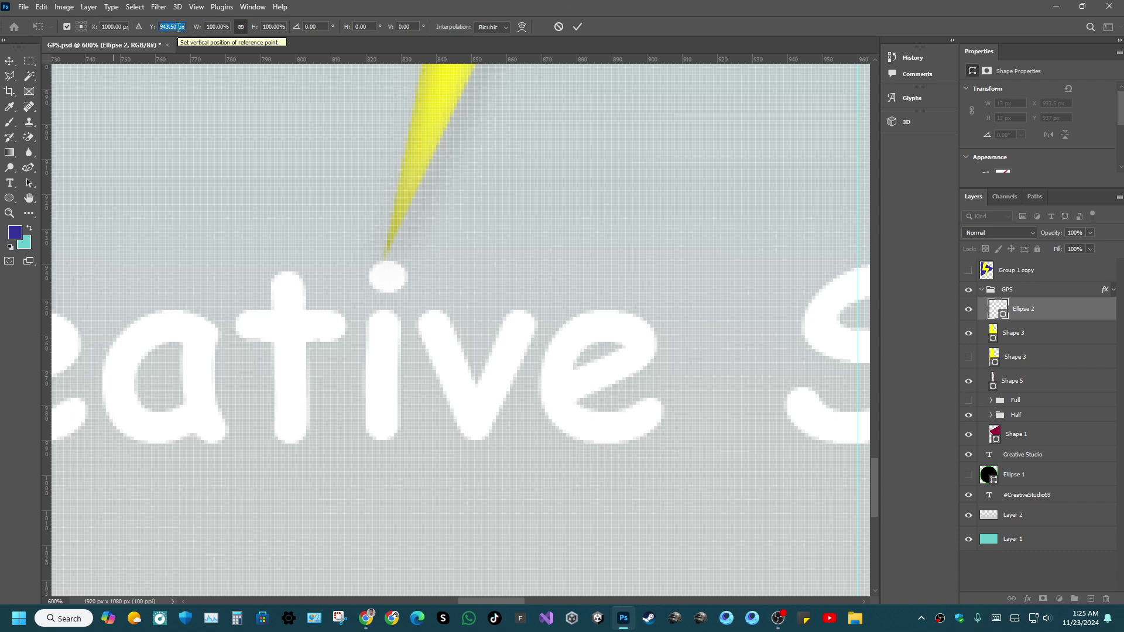
type("00")
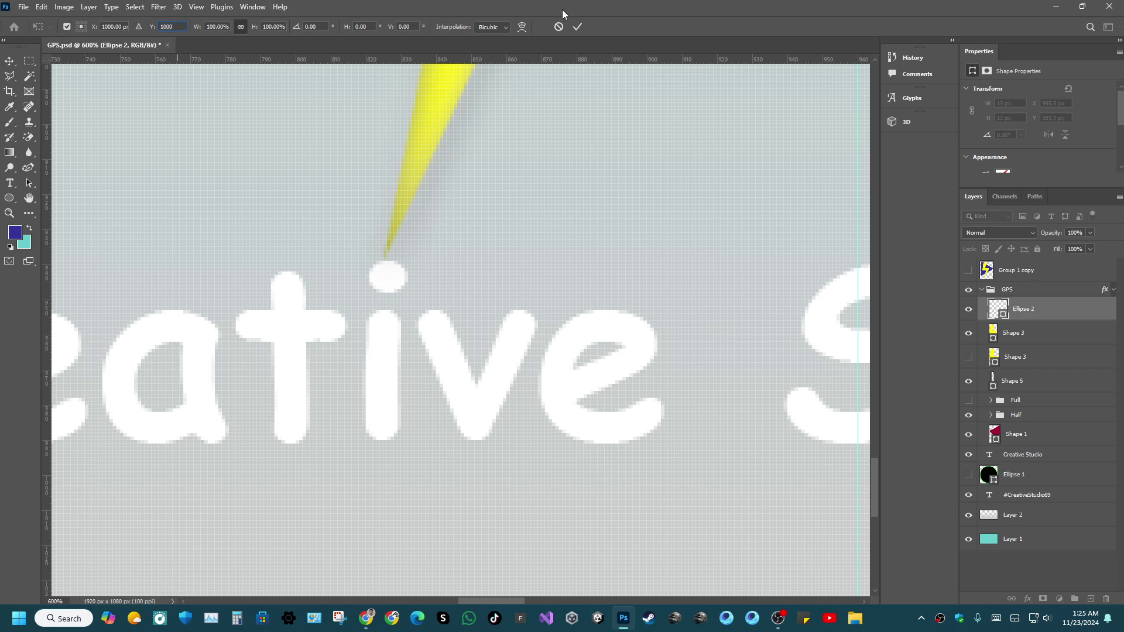
left_click(578, 26)
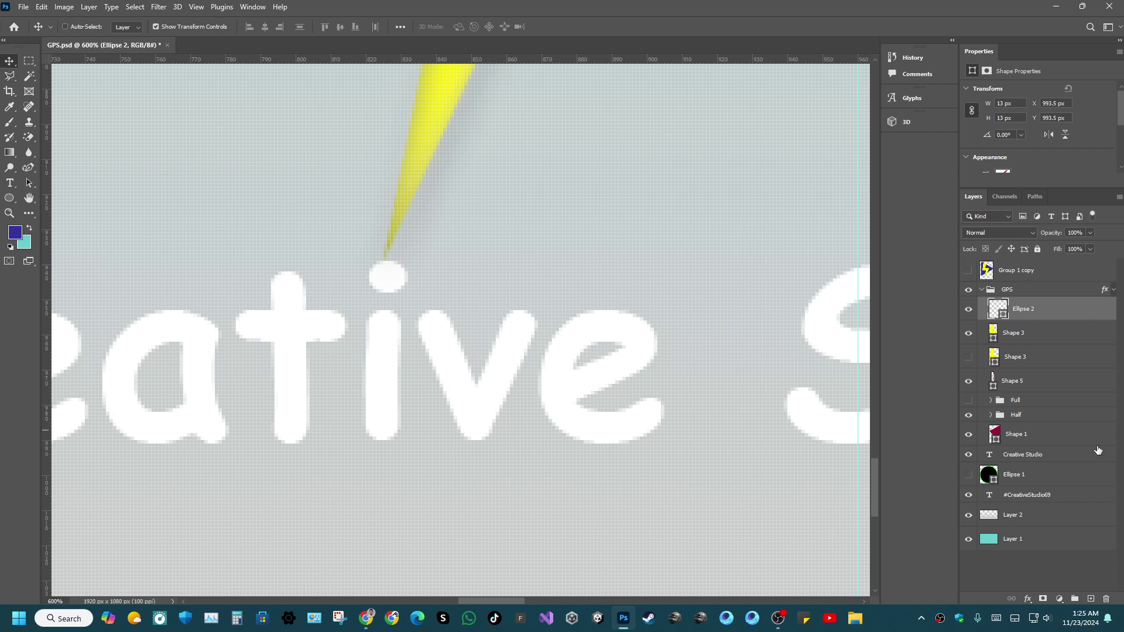
Replace the Ellipse 2 layer with a new empty layer and draw a circle about 15 px wide around the dot of the i.
left_click_drag(1036, 312, 1105, 598)
left_click(1090, 599)
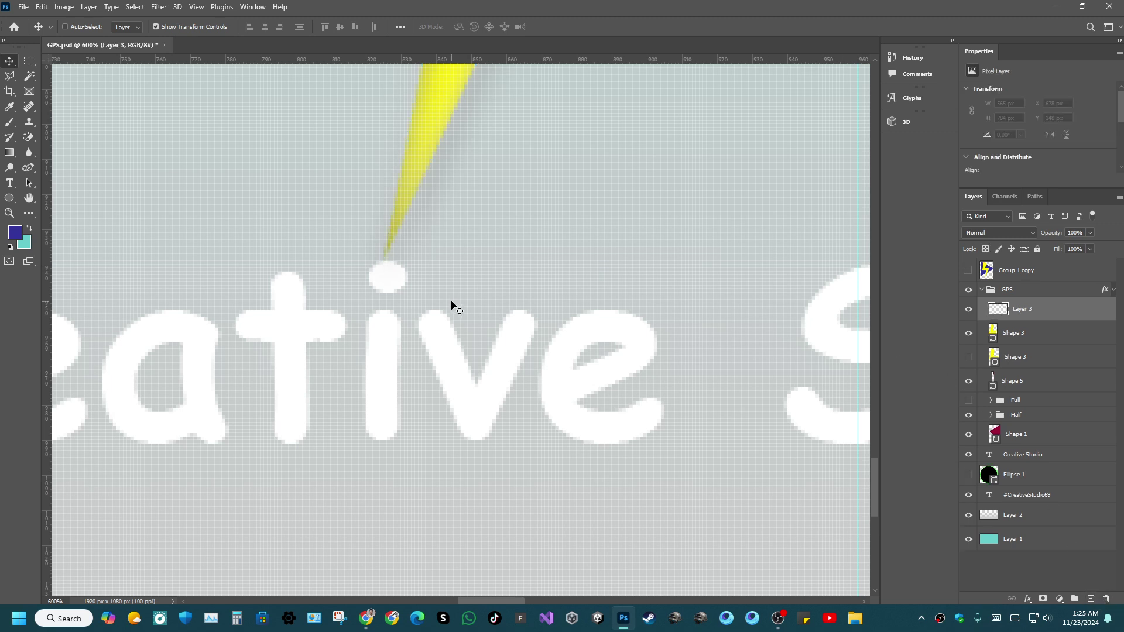
left_click(10, 198)
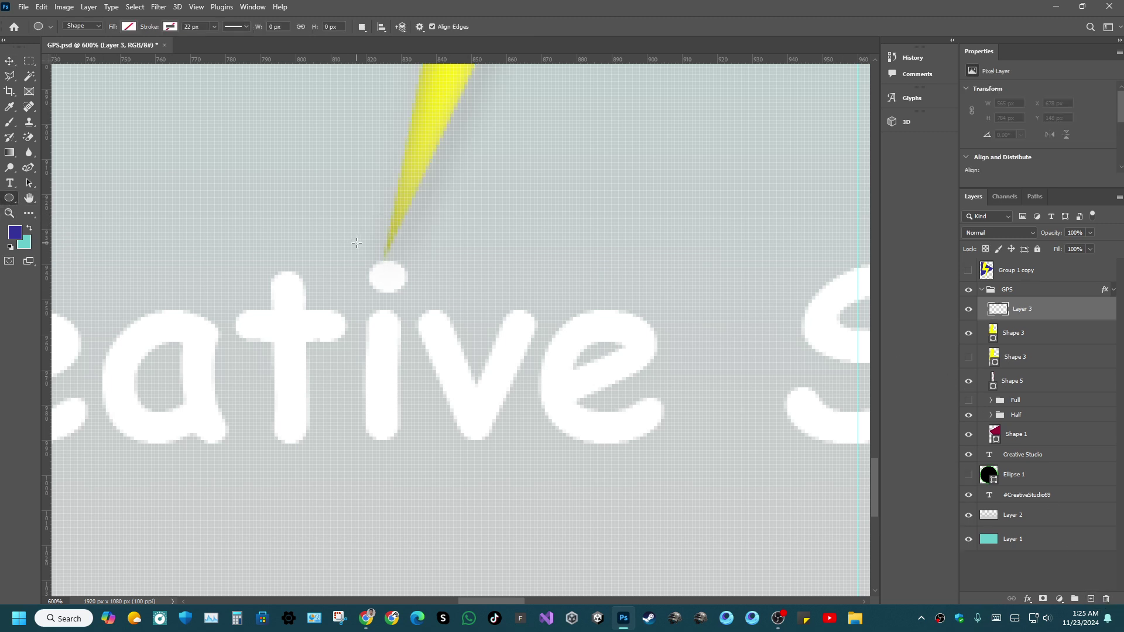
left_click_drag(355, 243, 401, 287)
Nudge the circle over the dot of the i to X 818 px and Y 936 px.
key("v")
key("Right")
key("Up")
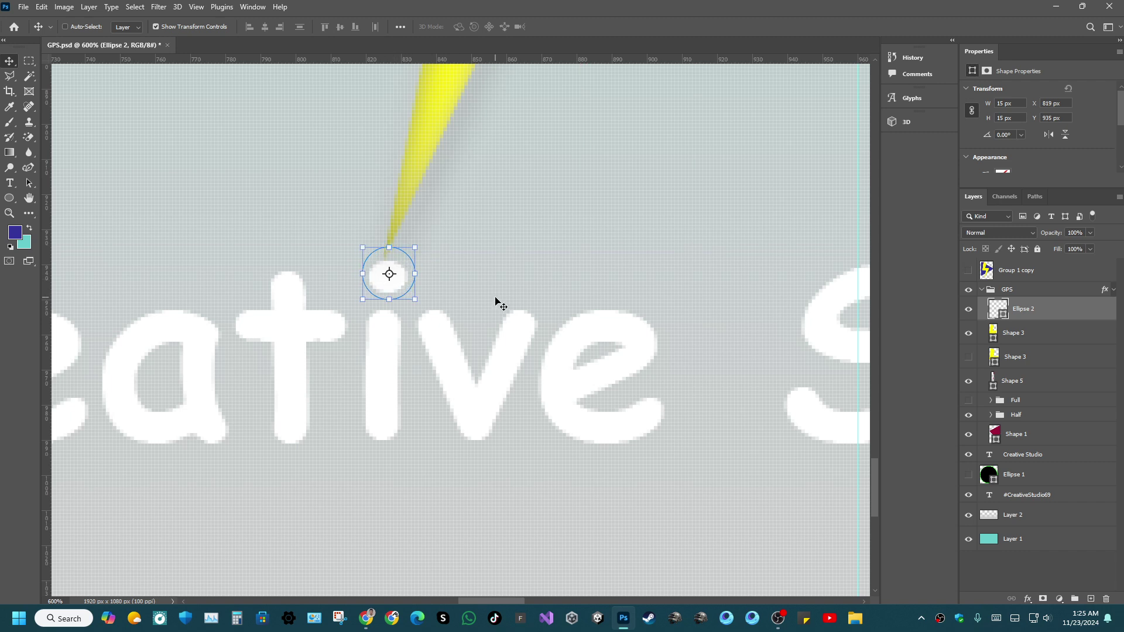
key("Left")
key("Down")
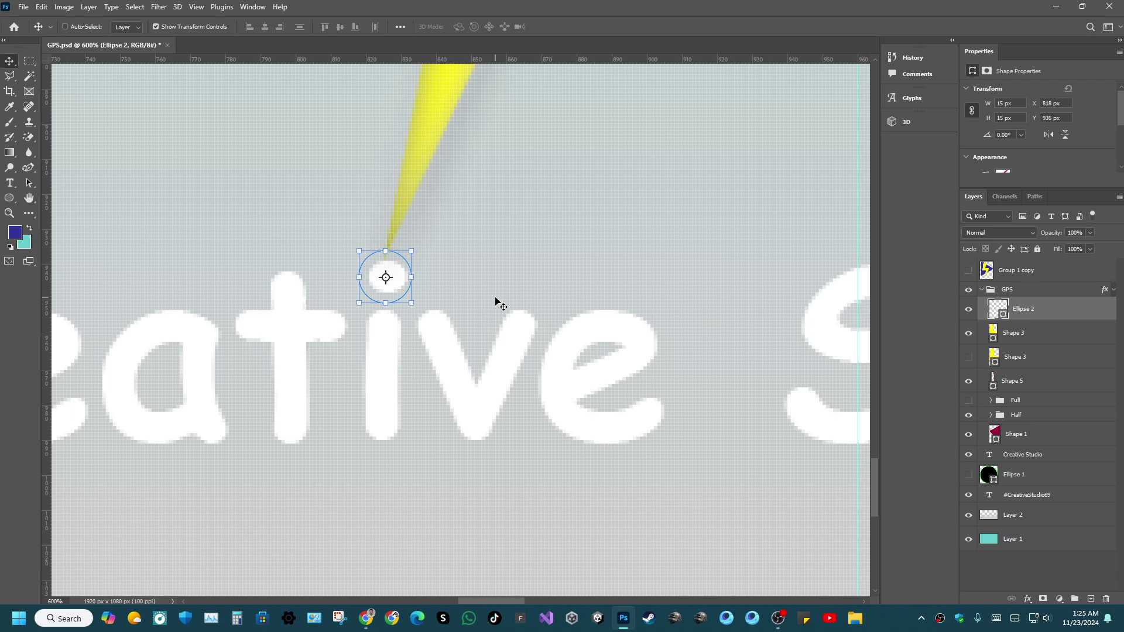
Fill the circle over the dot of the i with red, leave its stroke as it is, and save the document.
left_click(9, 198)
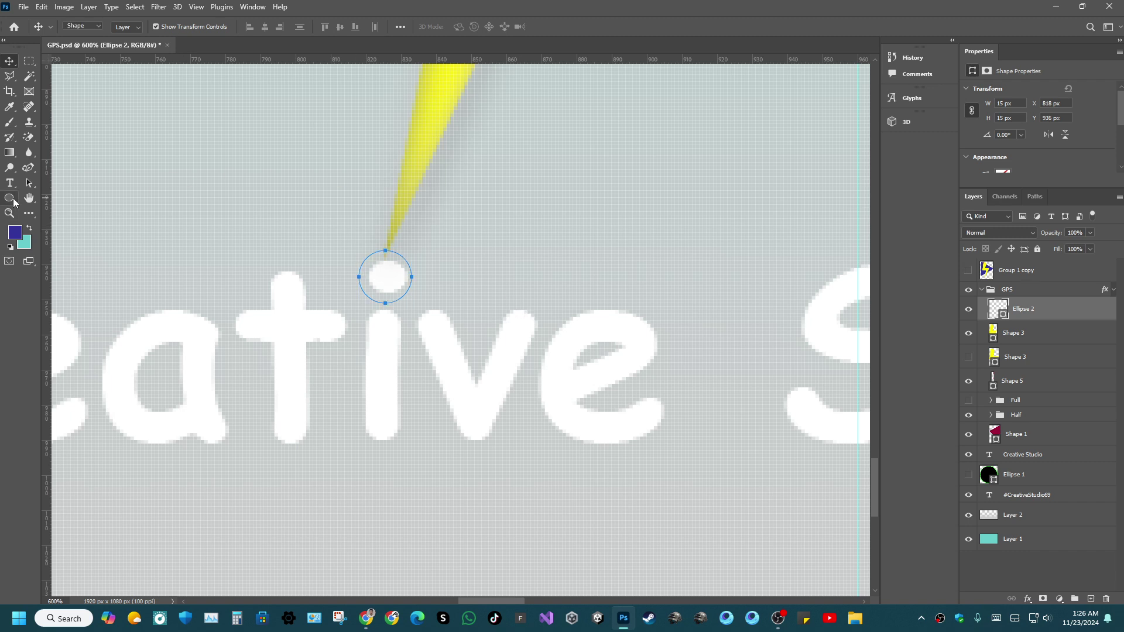
left_click(128, 27)
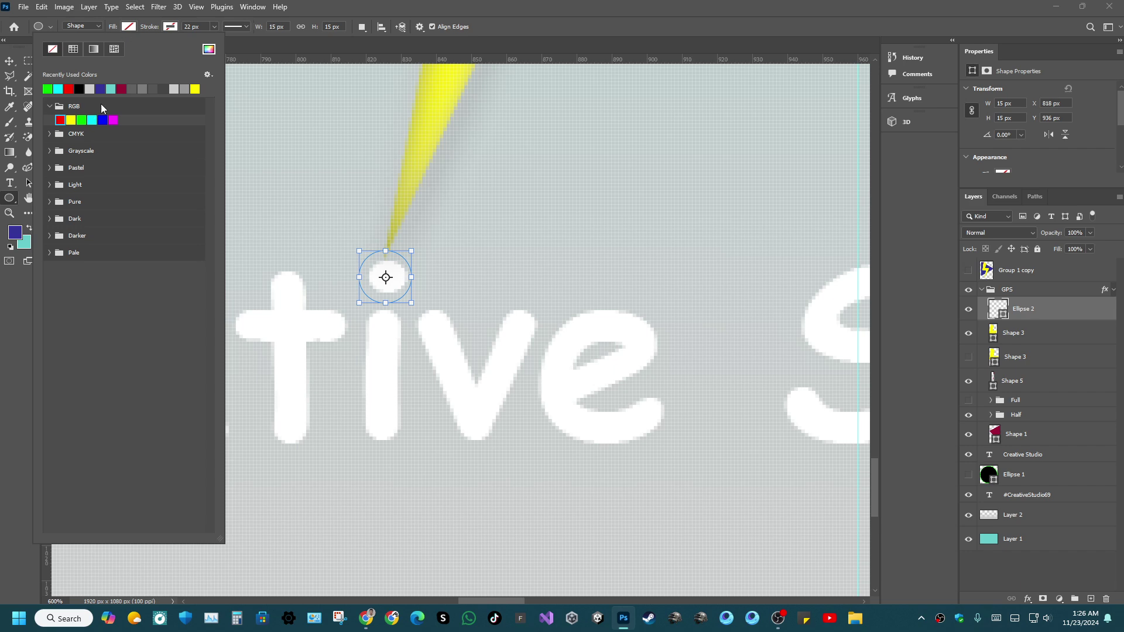
left_click(68, 89)
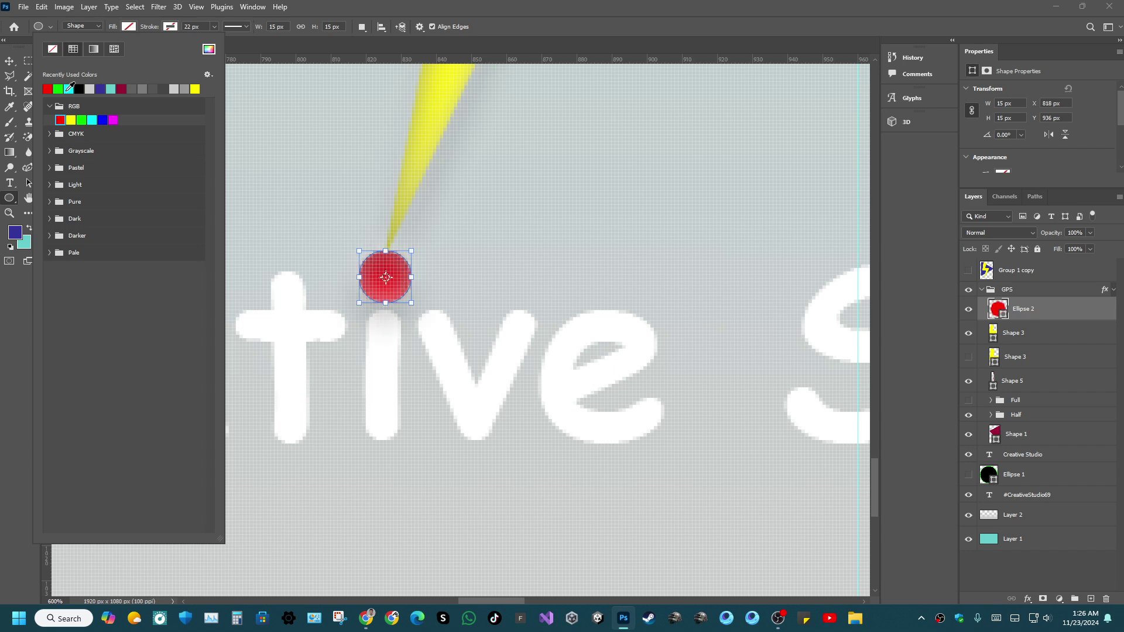
left_click(169, 27)
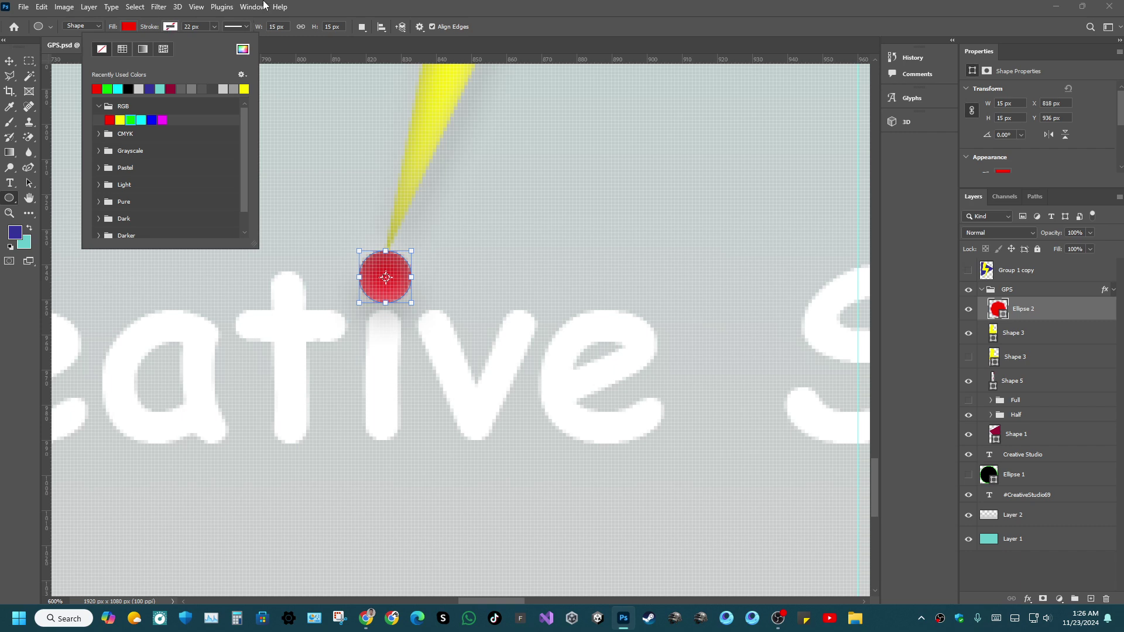
key("Escape")
left_click(32, 62)
left_click(9, 61)
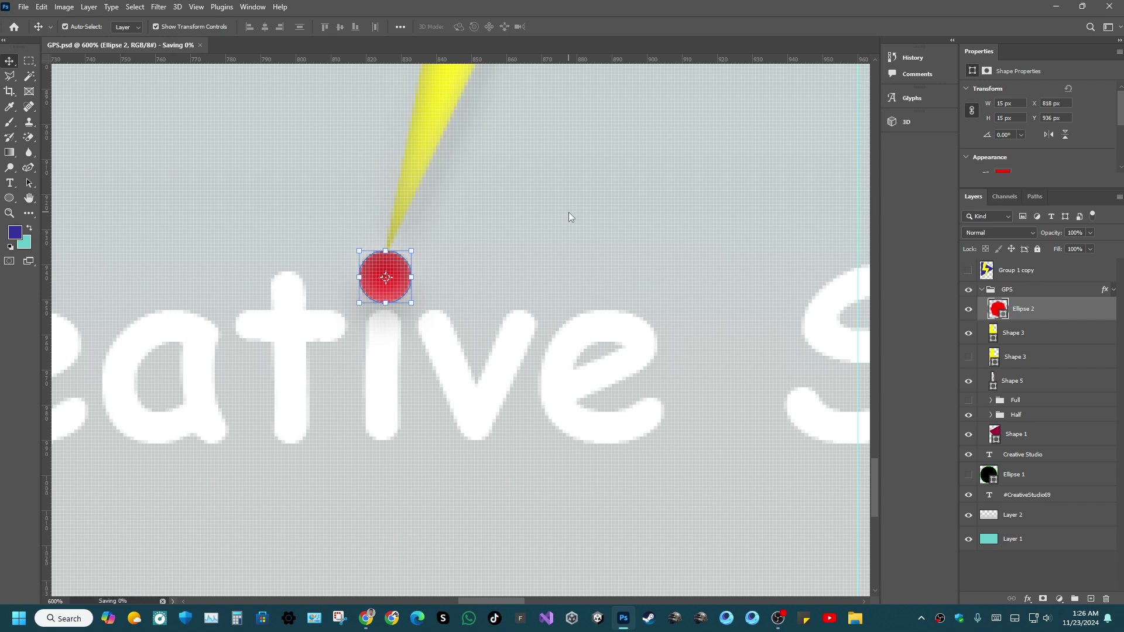
Set the fill of the Ellipse 2 circle to no color.
left_click(10, 198)
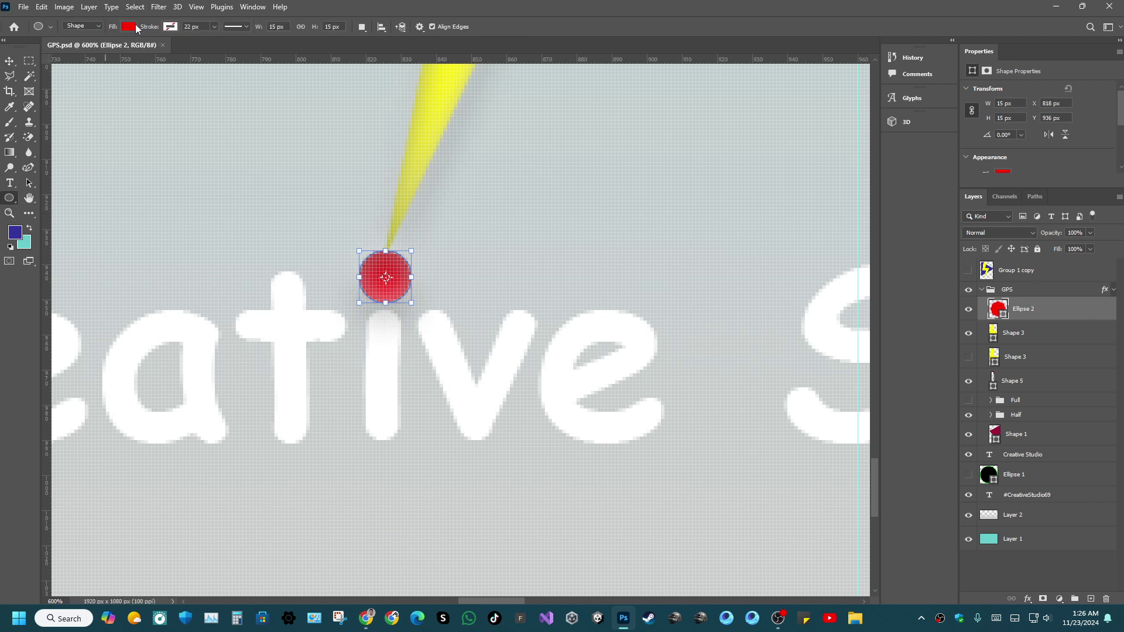
left_click(129, 27)
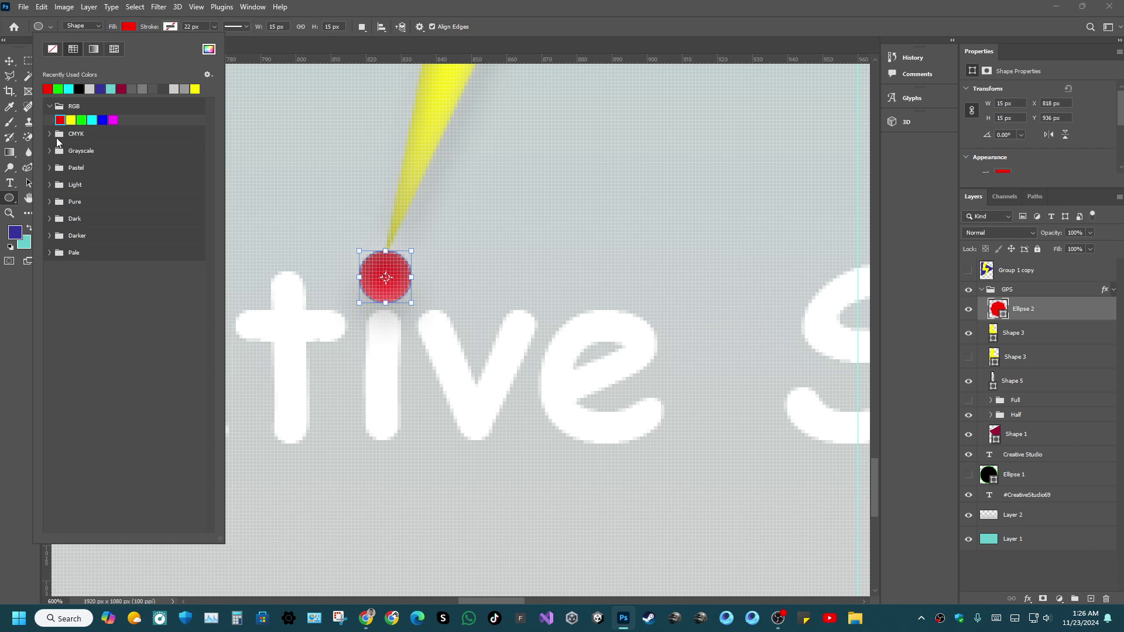
left_click(57, 51)
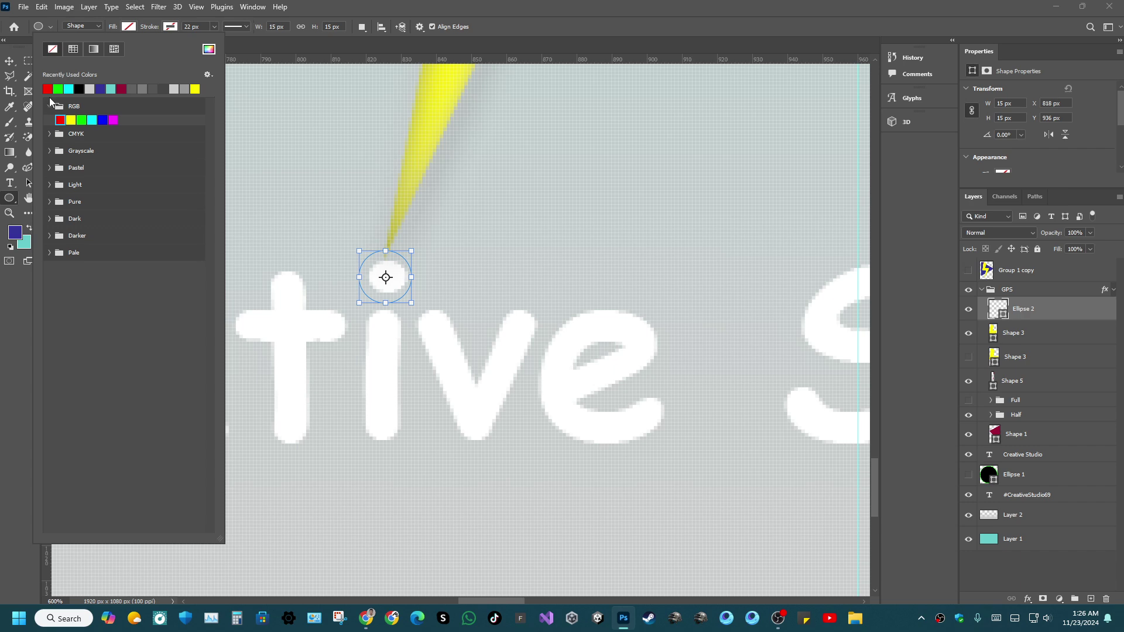
Fill the Ellipse 2 circle over the dot of the i with red #ff0000.
left_click(60, 119)
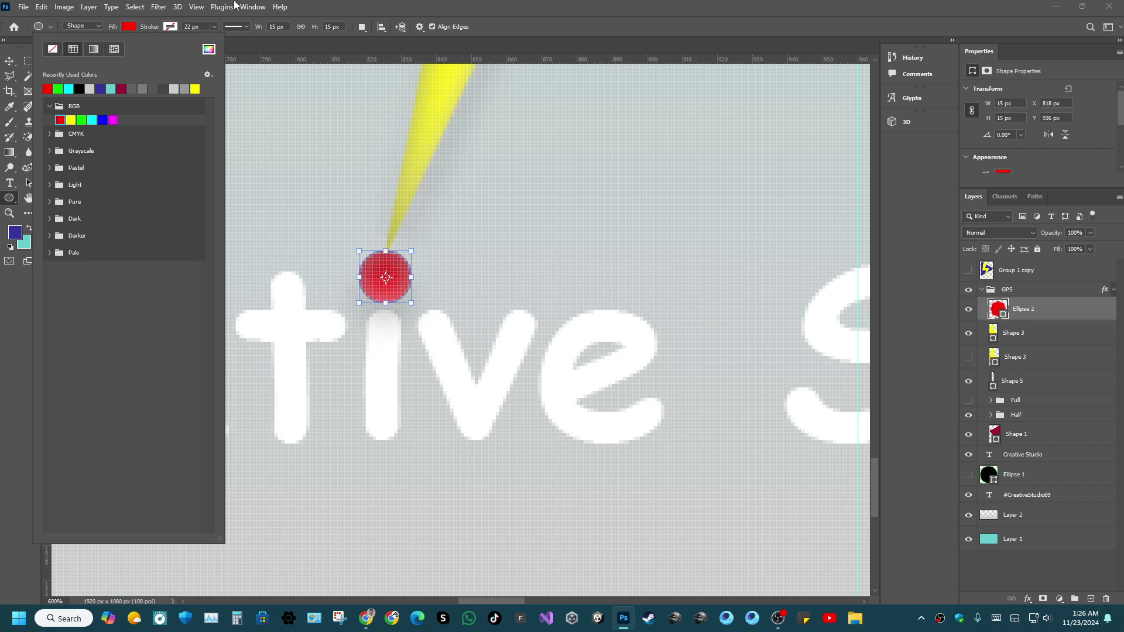
left_click(210, 49)
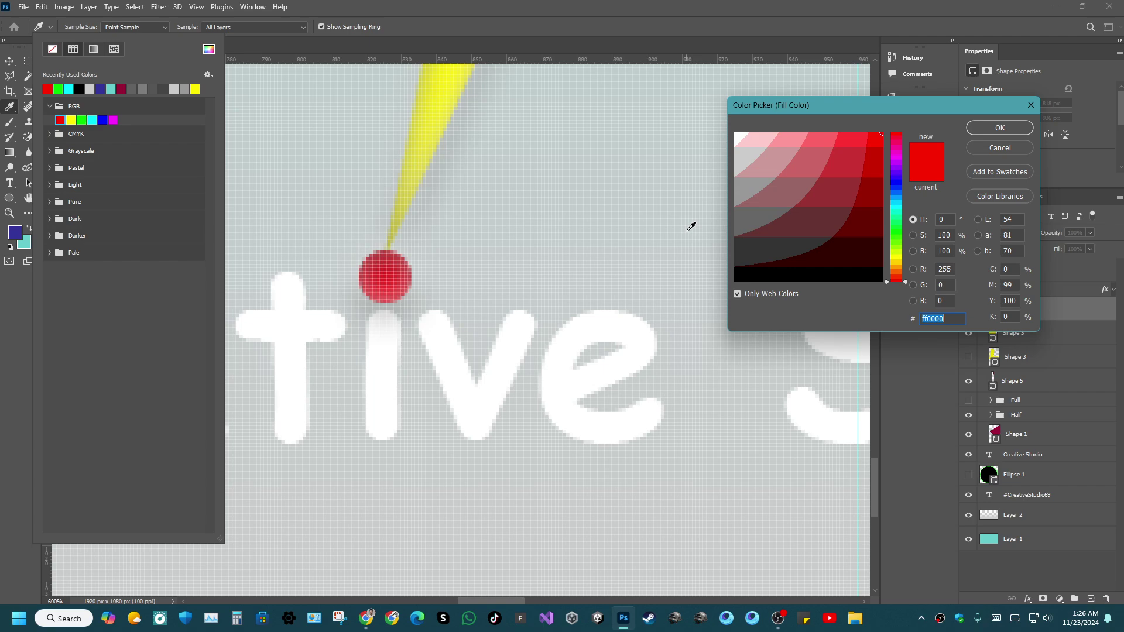
left_click(1000, 128)
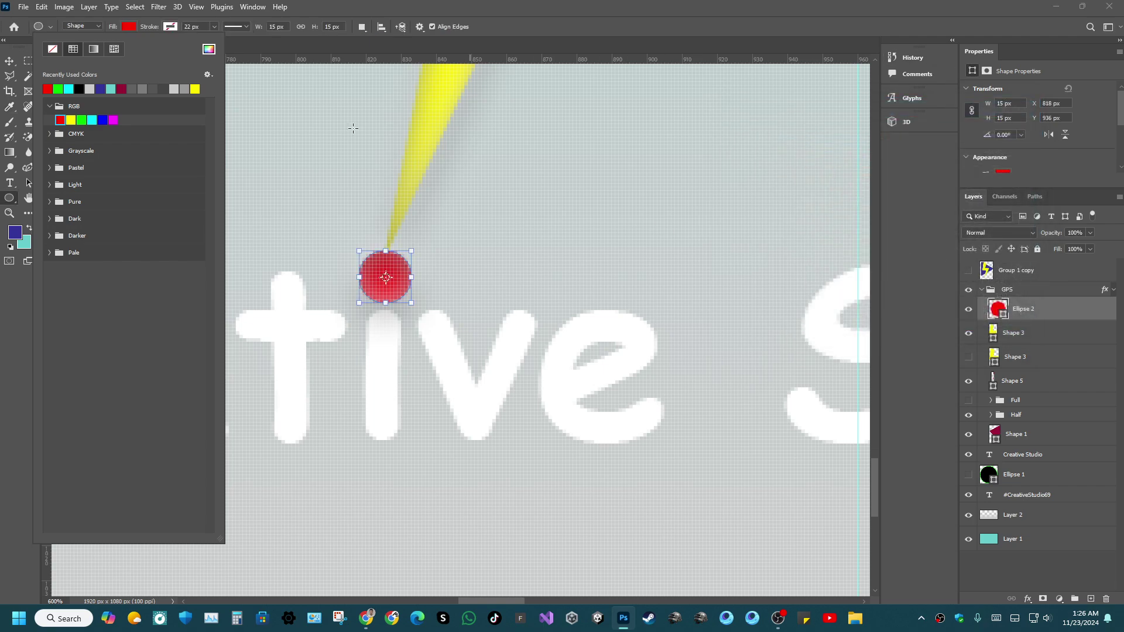
left_click(394, 179)
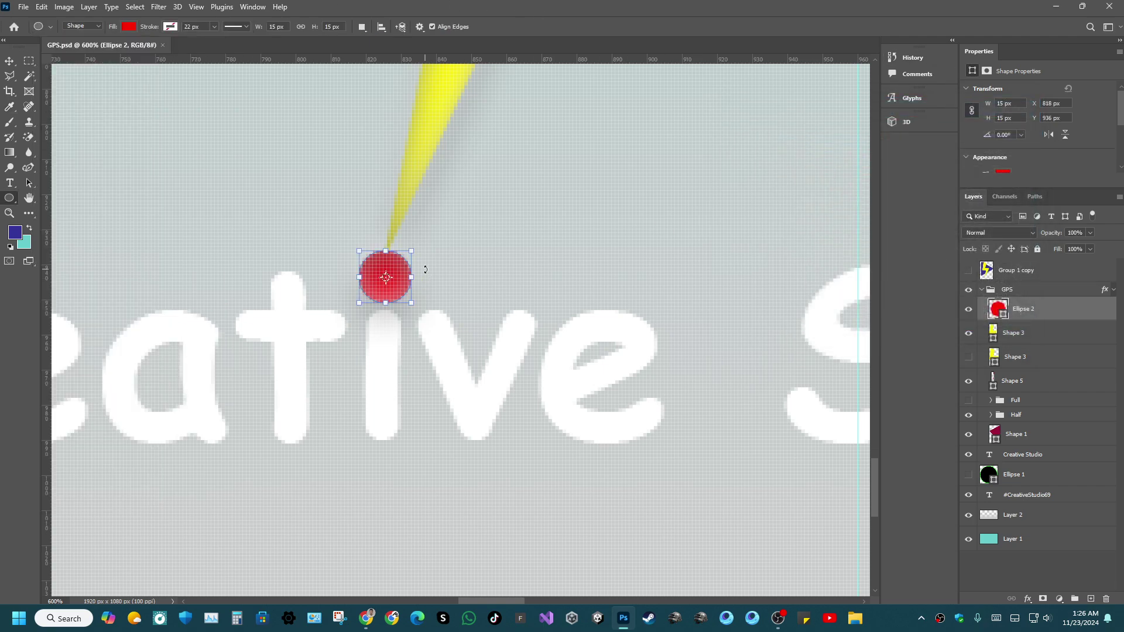
key("ctrl+0")
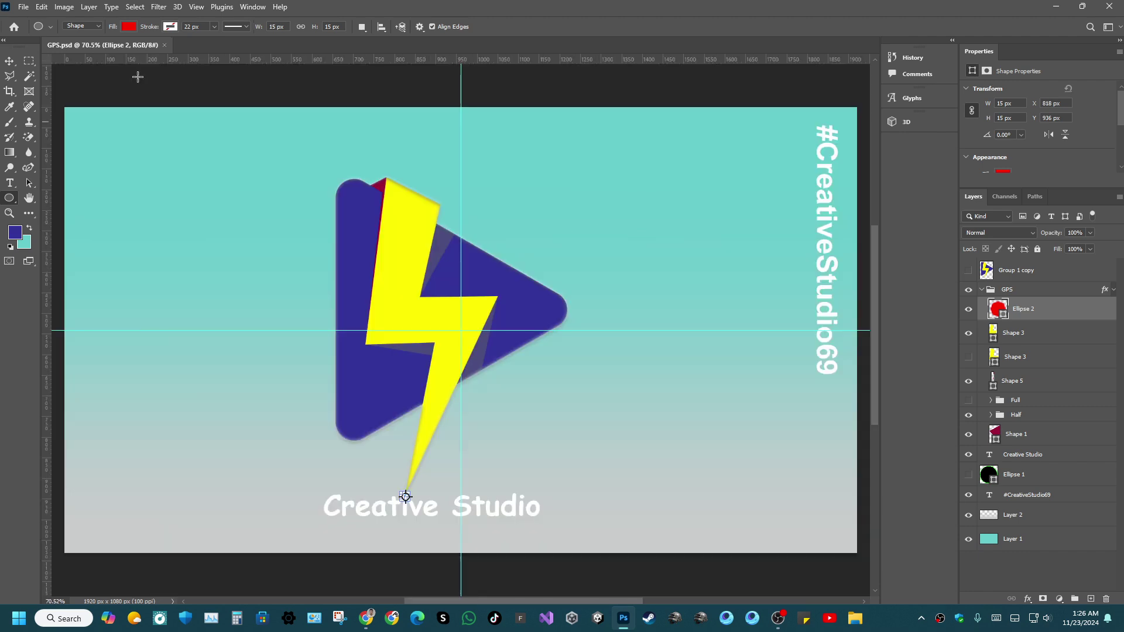
left_click(28, 62)
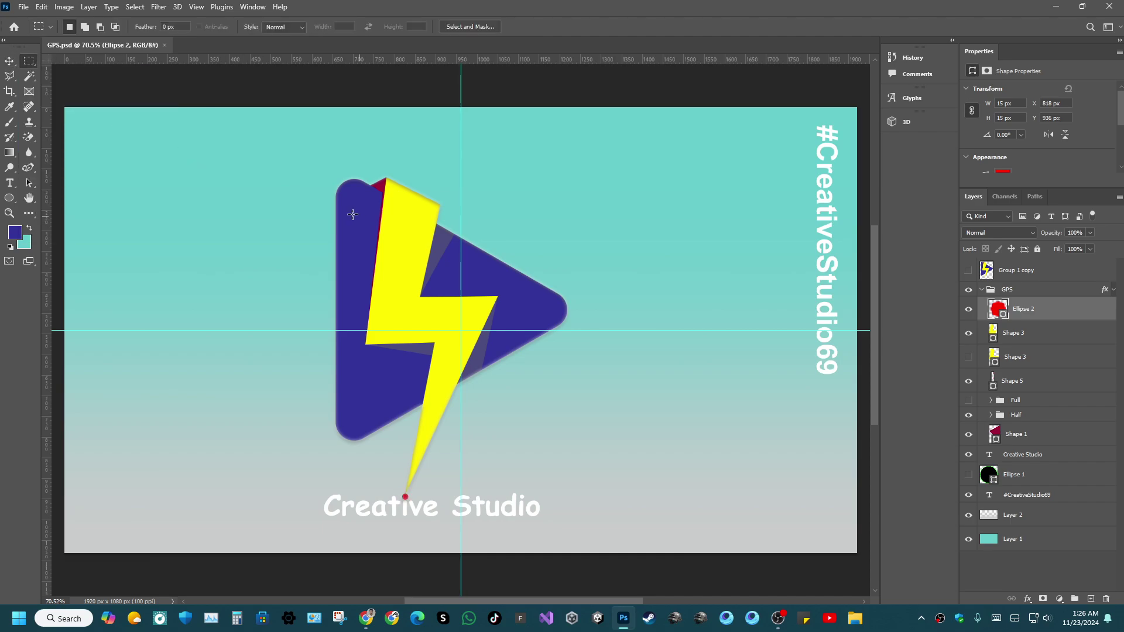
Save the document with the GPS group collapsed and show the Ellipse 1 circle behind the logo.
left_click(1024, 272)
left_click(1007, 289)
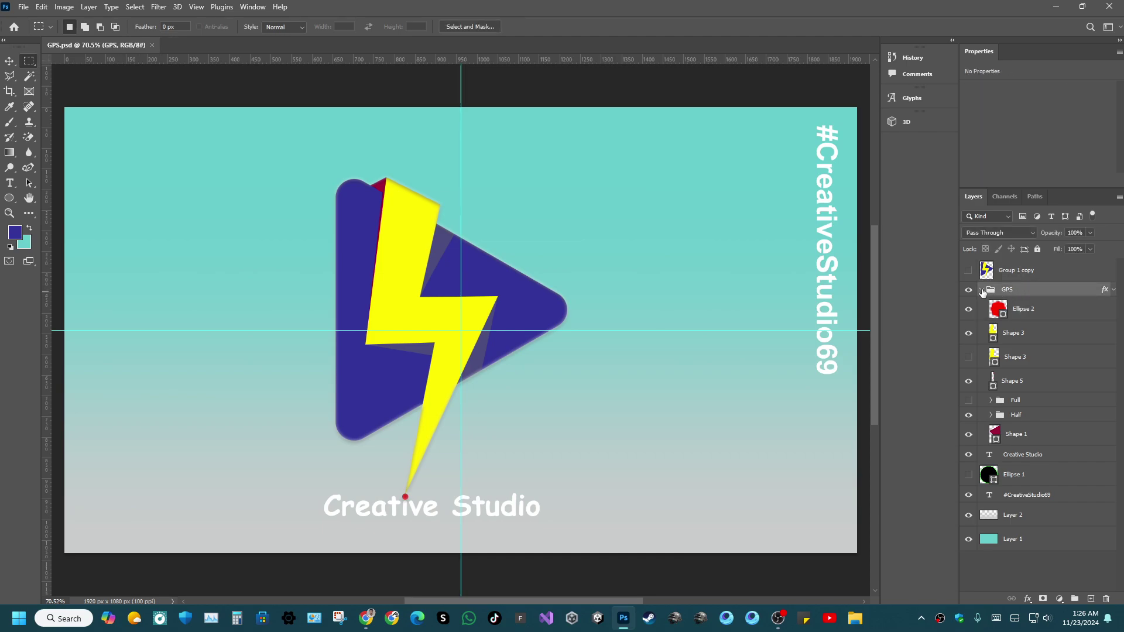
left_click(982, 290)
left_click(982, 290)
left_click(982, 290)
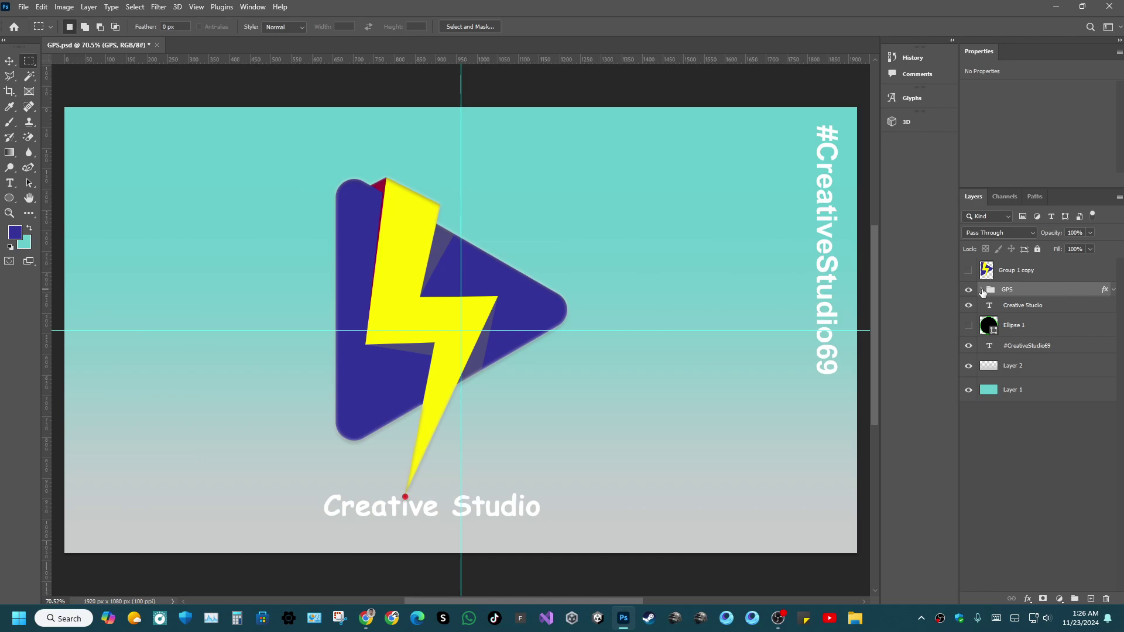
key("ctrl+s")
left_click(968, 325)
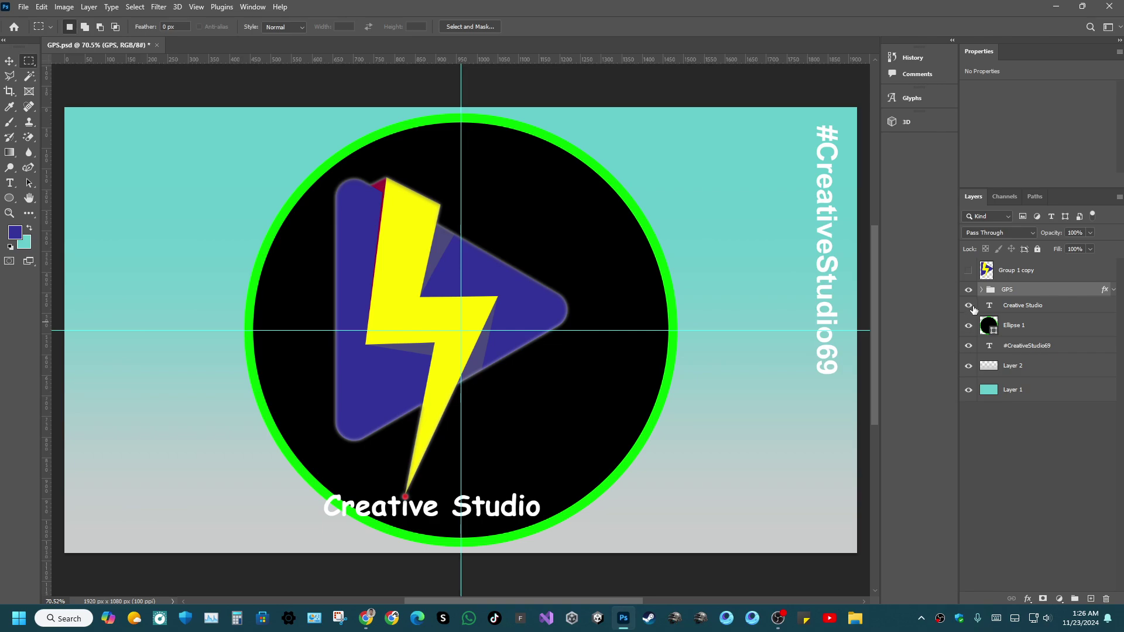
key("ctrl+t")
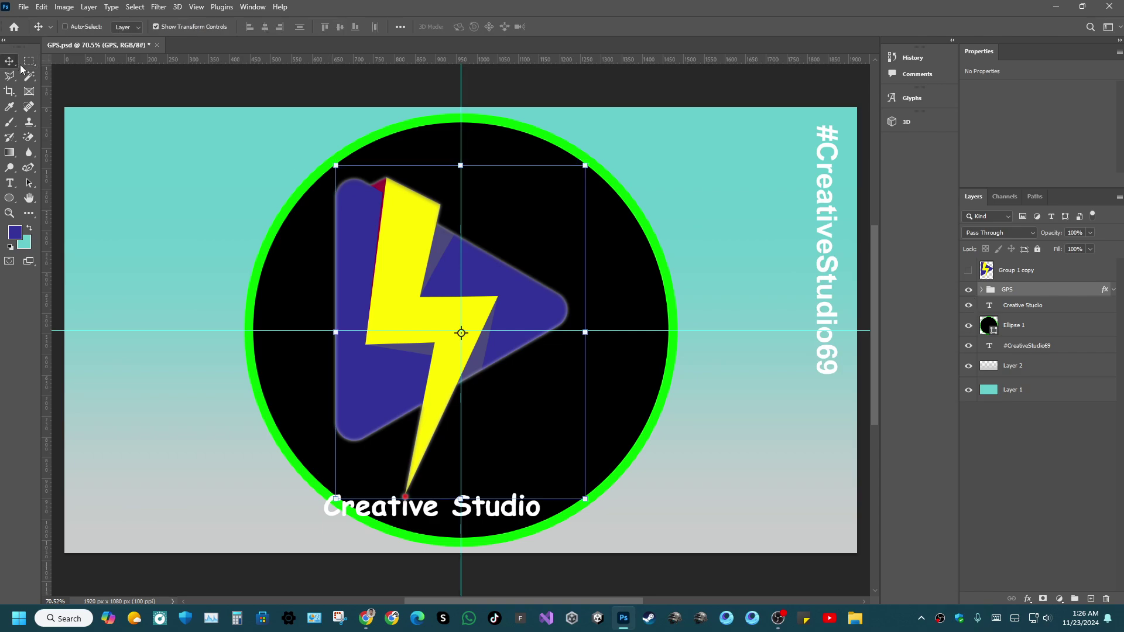
left_click_drag(460, 163, 458, 177)
key("ctrl+z")
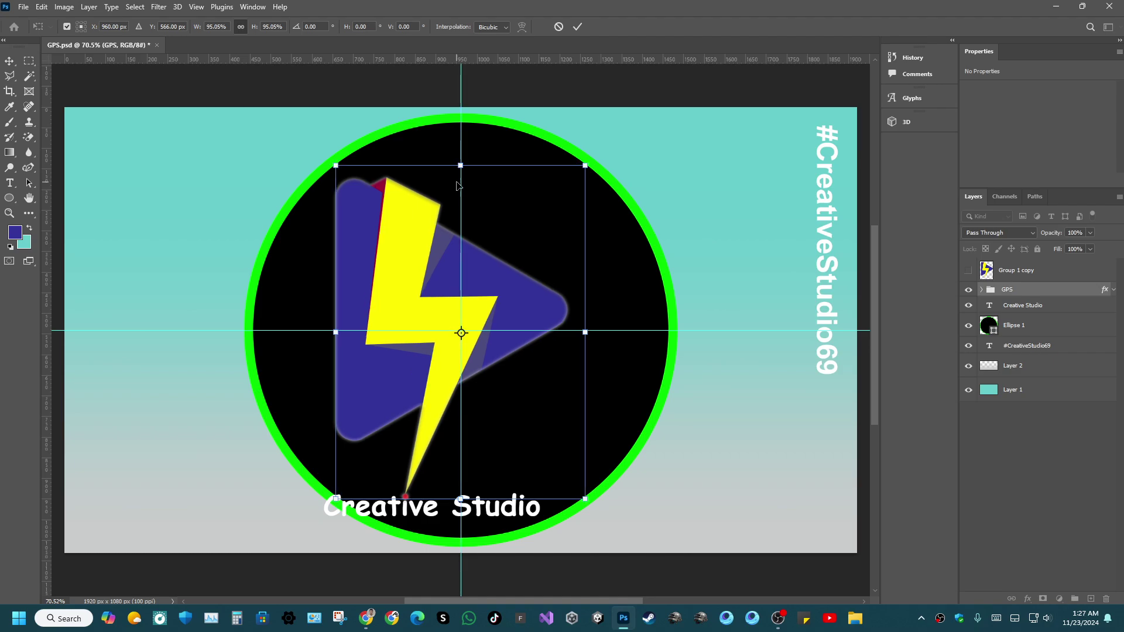
Move the Creative Studio text layer into the GPS group, directly below Ellipse 2, and save the document.
left_click(981, 289)
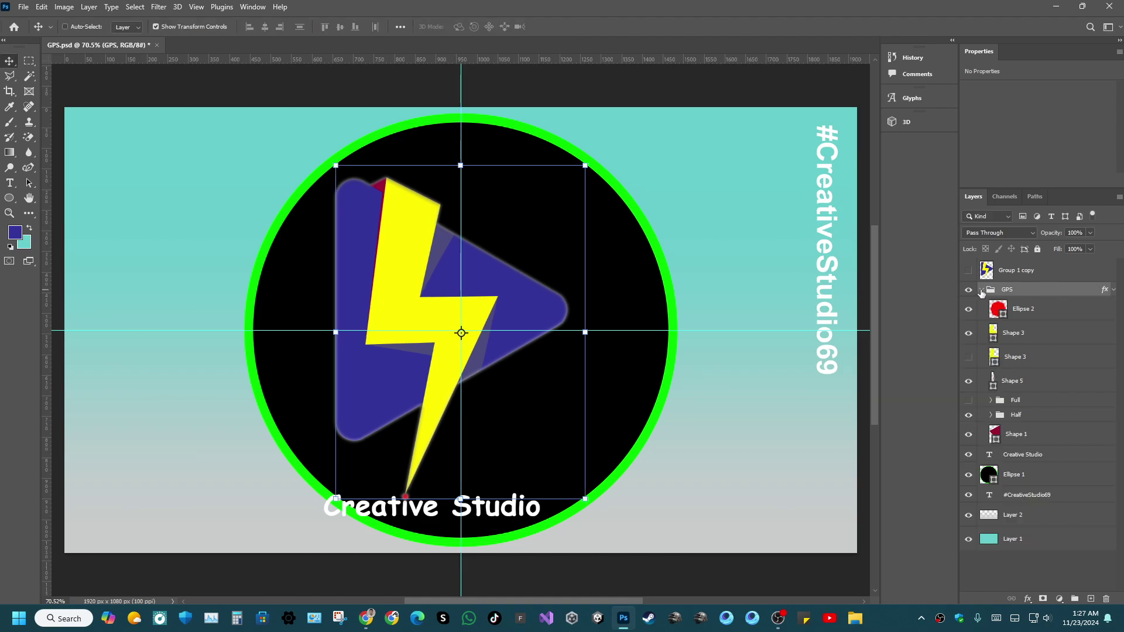
left_click_drag(1018, 458, 1021, 331)
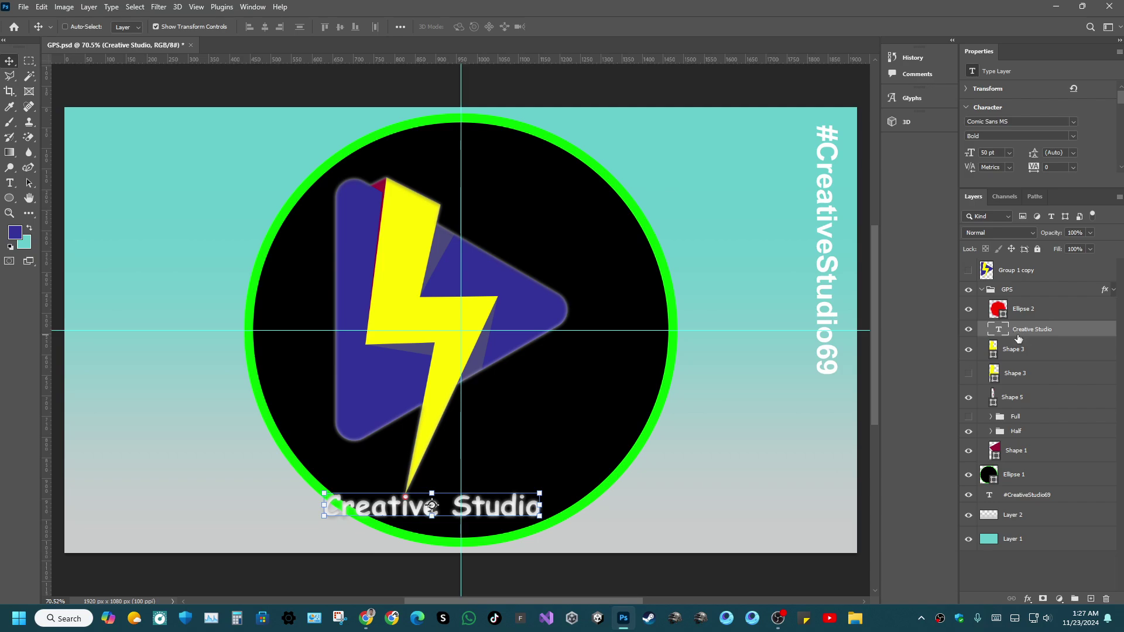
left_click(982, 291)
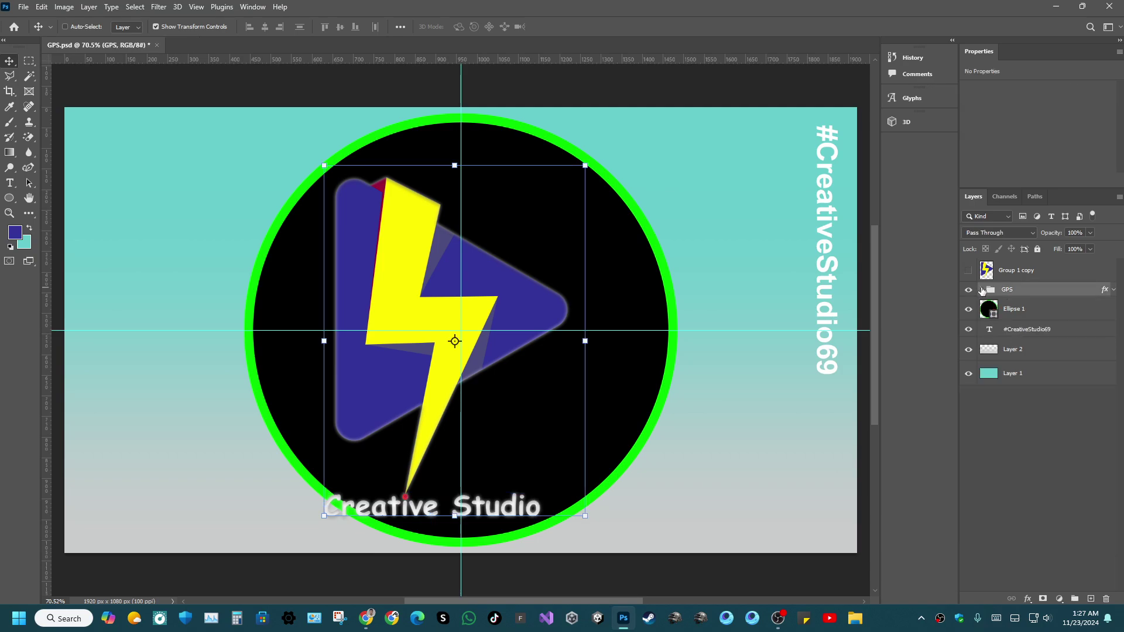
left_click(982, 291)
left_click(981, 290)
key("ctrl+s")
Scale the GPS group to about 90.5% and center it inside the black circle at X 960 px, Y 540.5 px.
left_click_drag(454, 169, 454, 189)
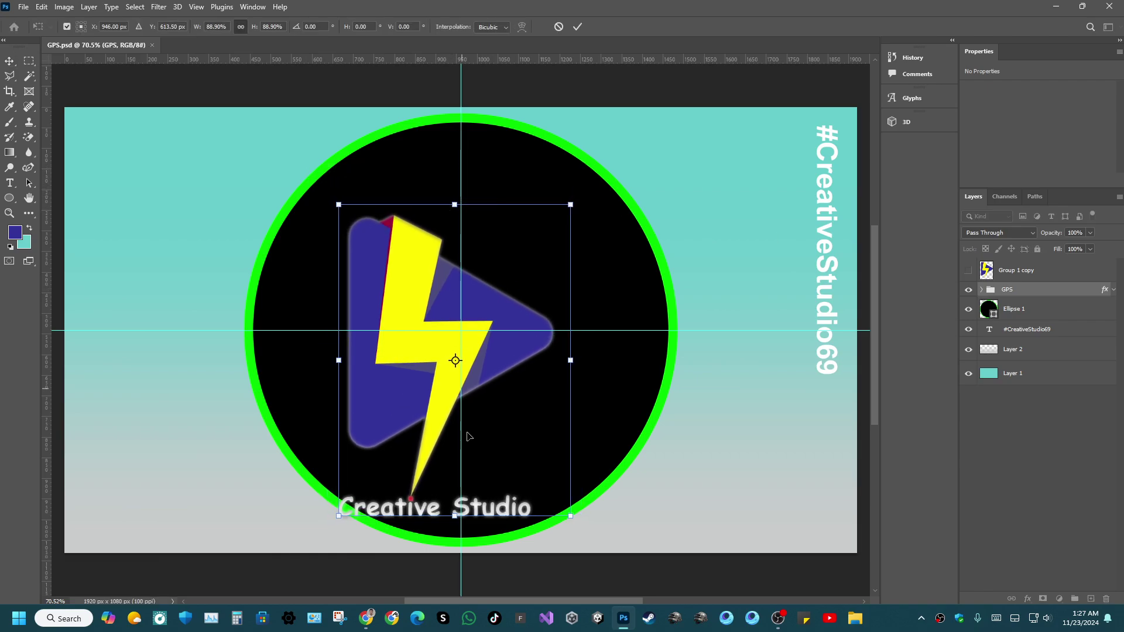
mouse_move(410, 354)
left_mouse_down()
mouse_move(415, 366)
mouse_move(416, 353)
left_mouse_up()
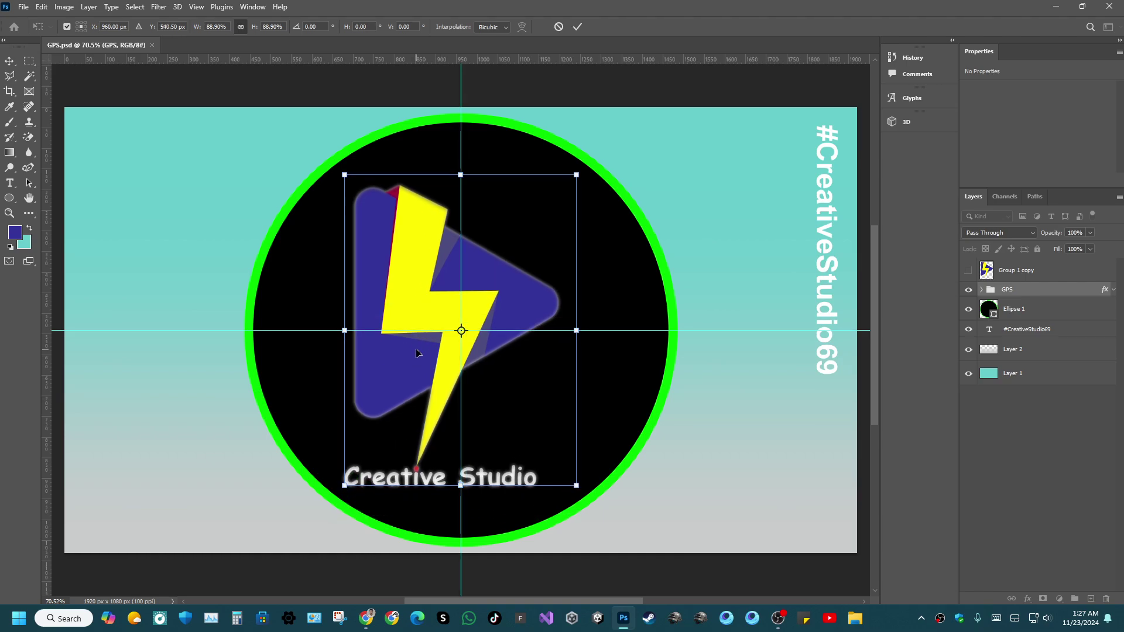
left_click_drag(461, 485, 460, 496)
left_click_drag(437, 436, 437, 432)
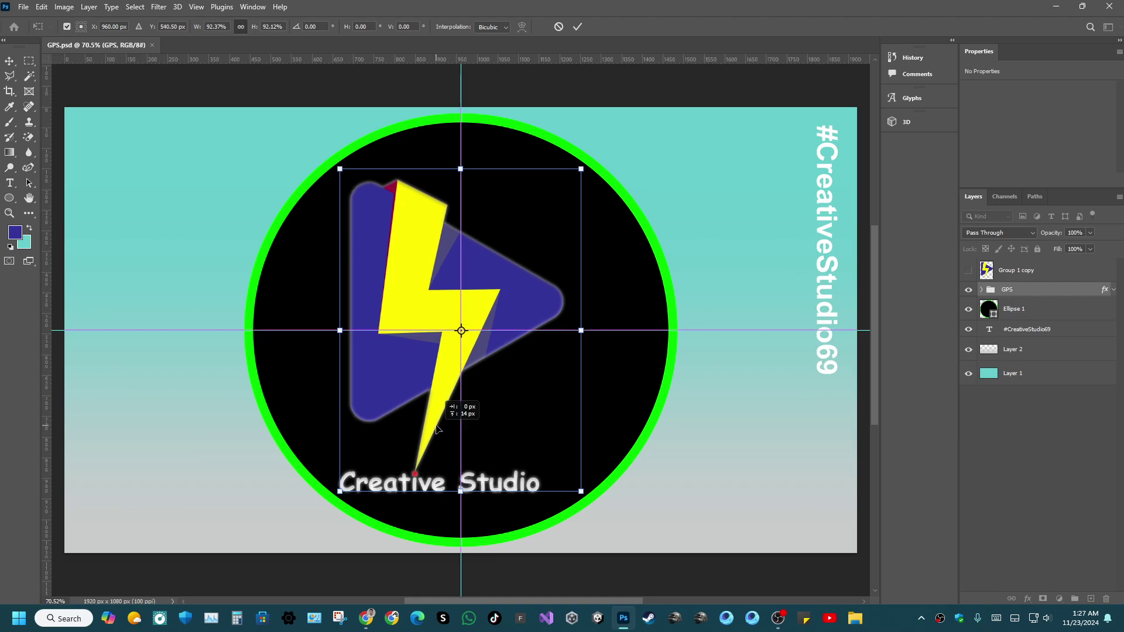
left_click_drag(465, 168, 466, 164)
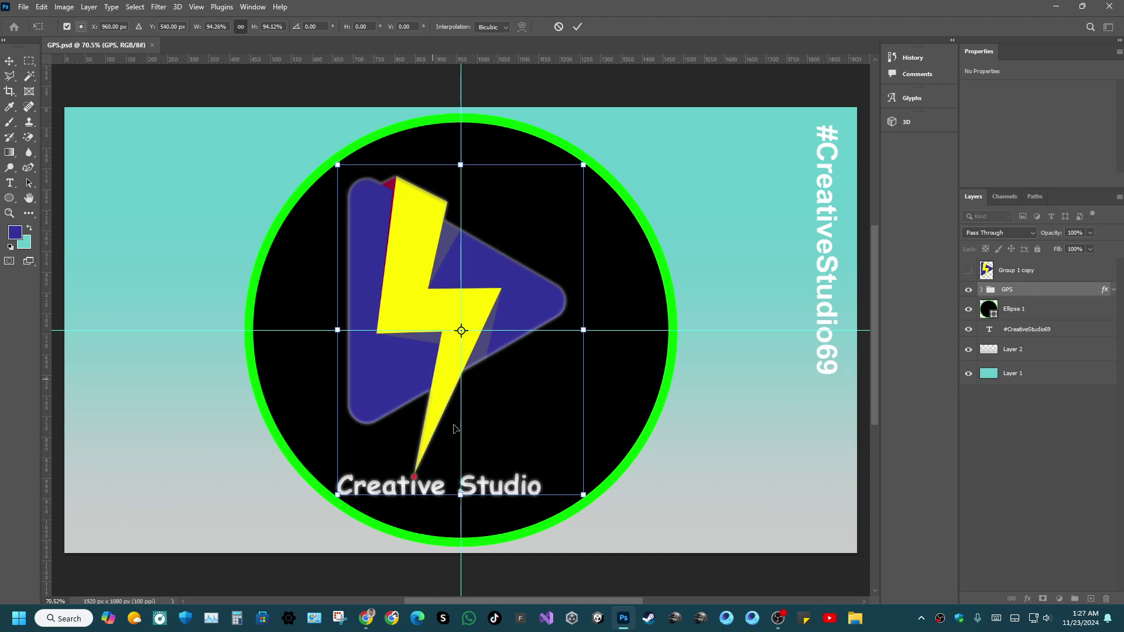
left_click_drag(460, 495, 460, 473)
left_click_drag(442, 417, 439, 424)
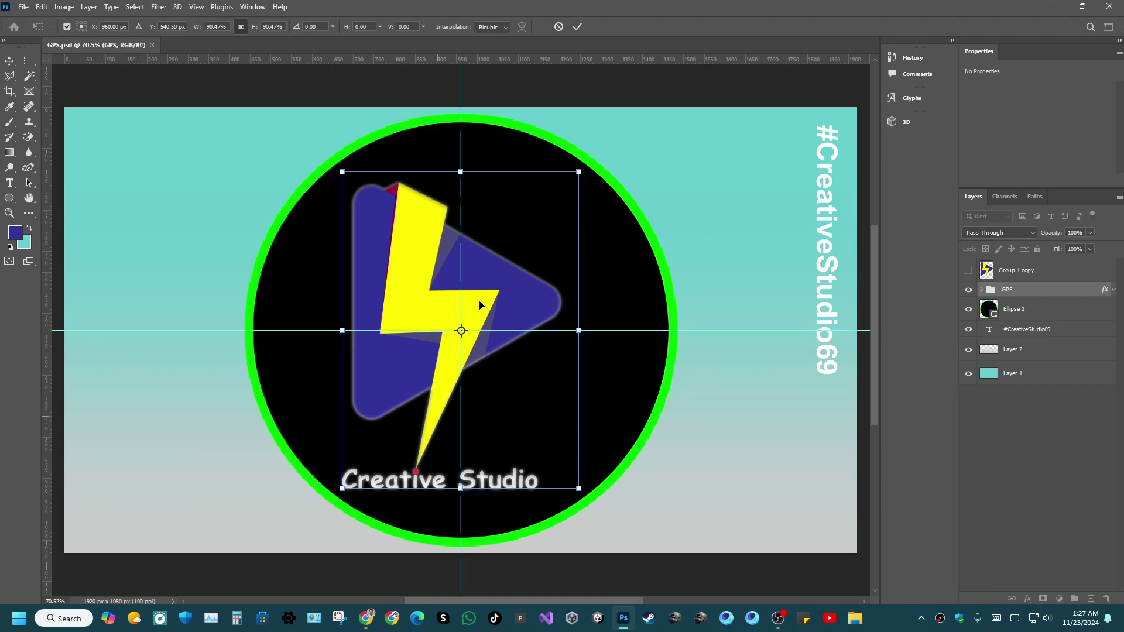
left_click(578, 26)
Duplicate the GPS group, merge the copy into a single pixel layer, and hide the original group.
left_click(29, 60)
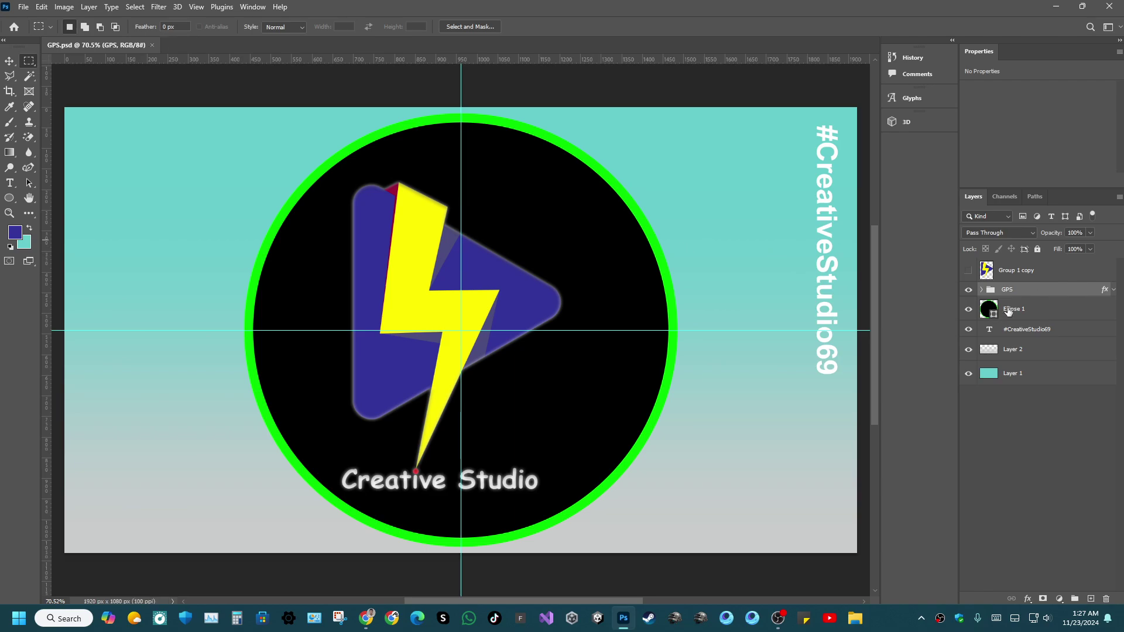
key("ctrl+j")
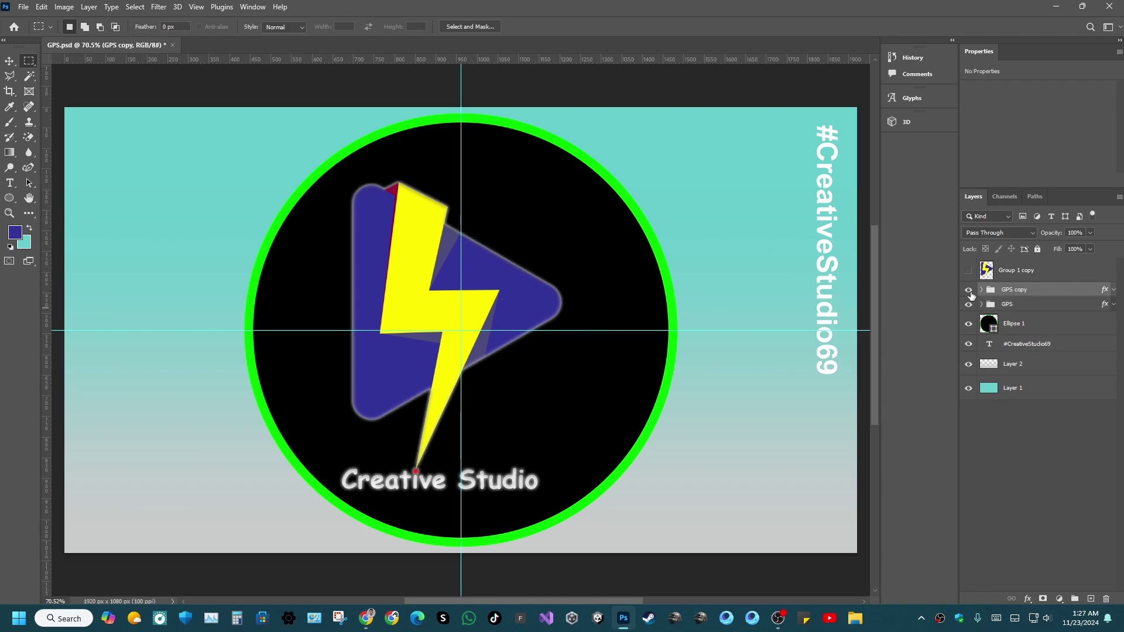
key("ctrl+e")
left_click(969, 314)
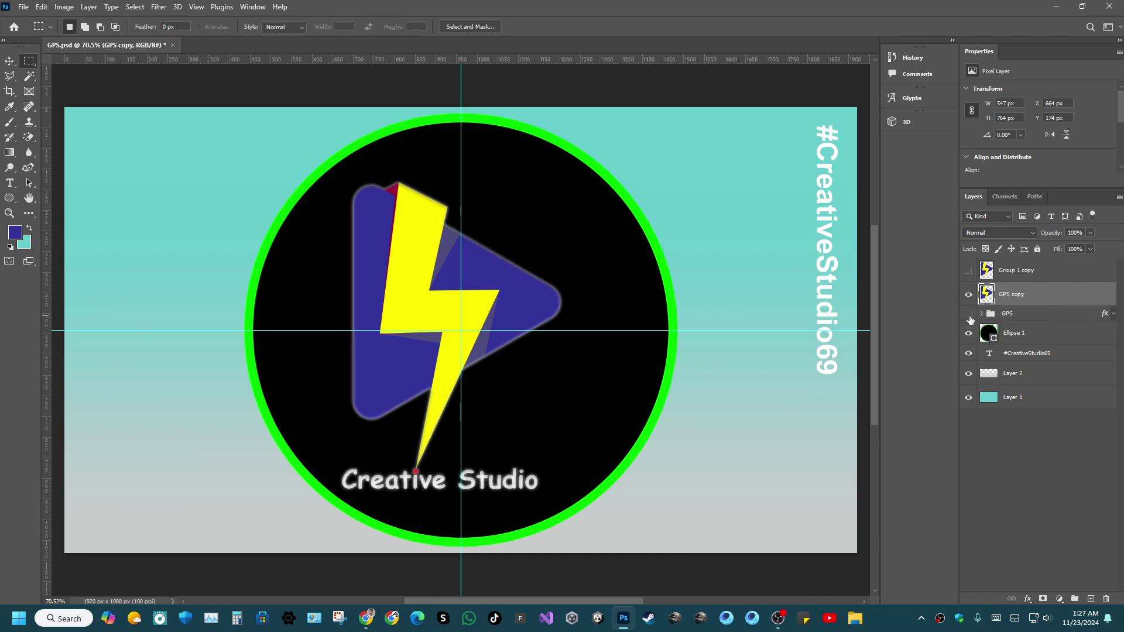
Compare the old Group 1 copy layer with the merged GPS copy and delete Group 1 copy.
left_click(1012, 270)
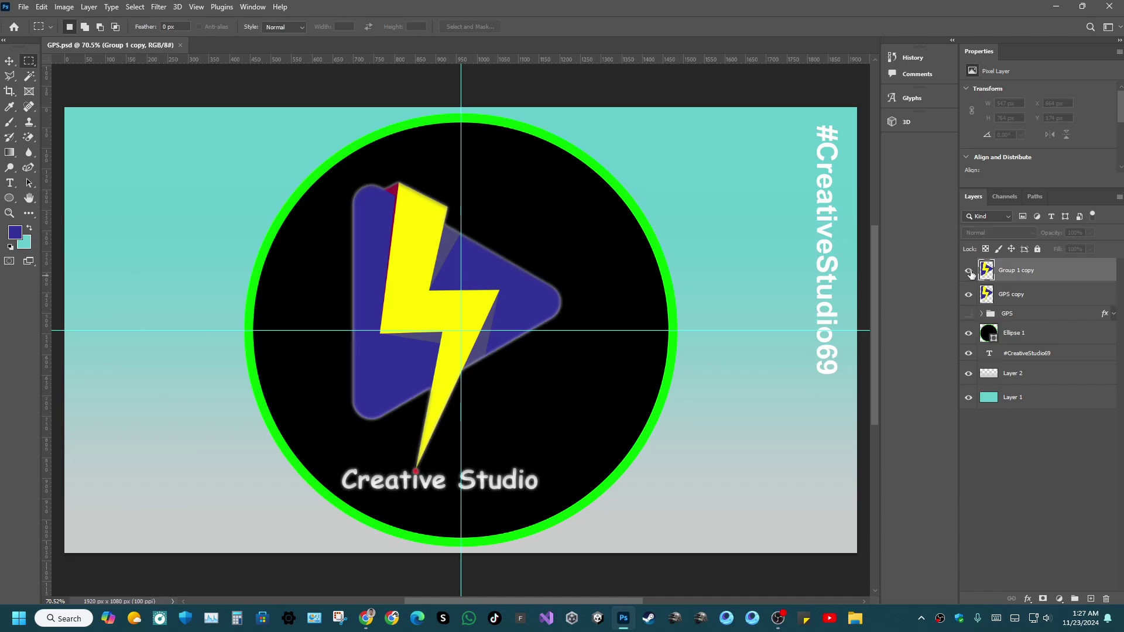
left_click(969, 270)
left_click(968, 271)
left_click(969, 271)
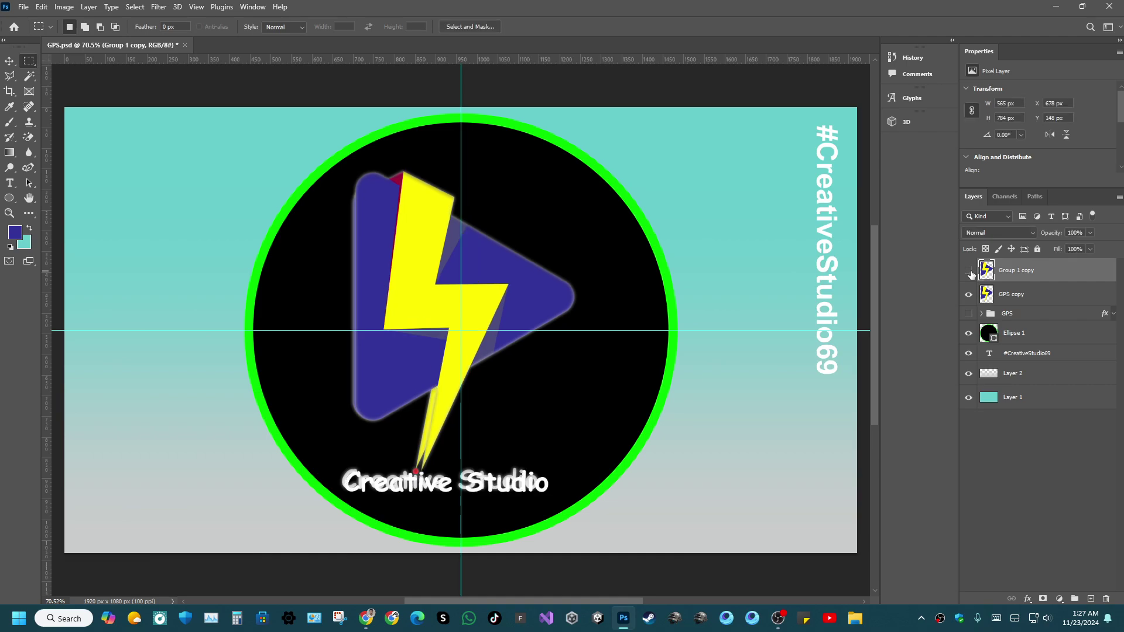
left_click(969, 271)
key("Delete")
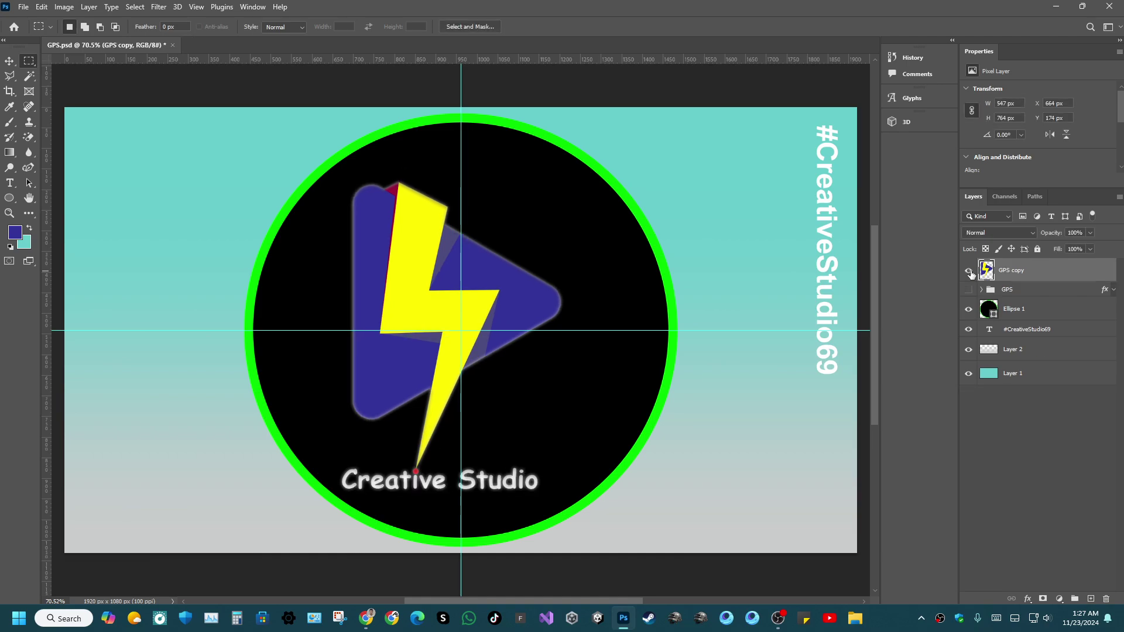
Hide the Ellipse 1 circle and save a PNG copy over GPS.png on the Desktop with the large file size option.
left_click(968, 309)
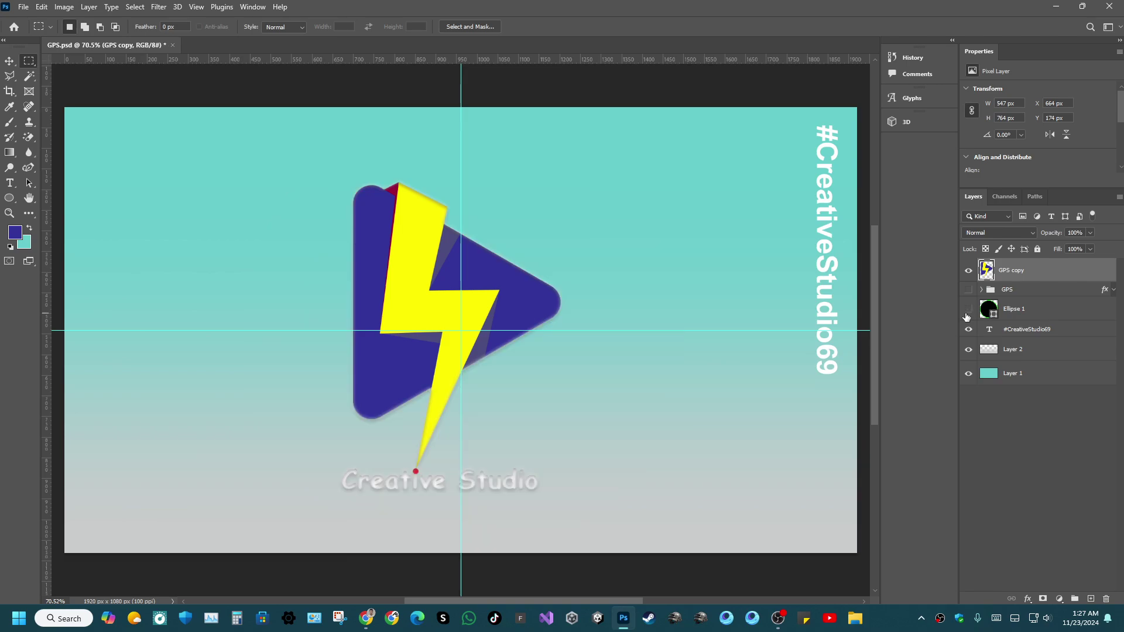
key("ctrl+alt+s")
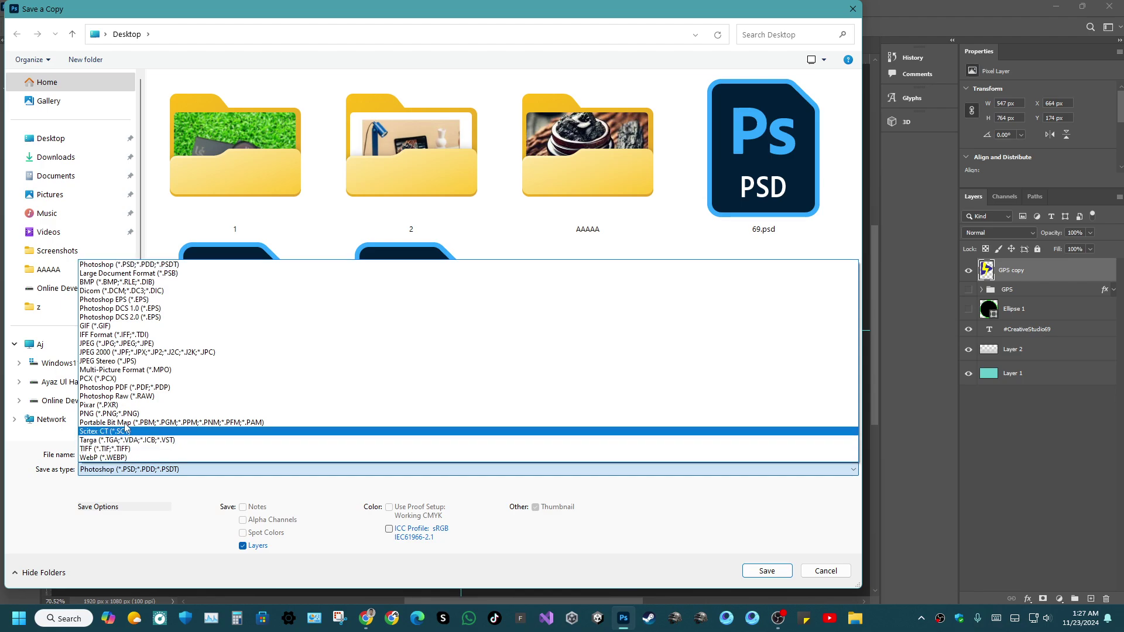
left_click(110, 413)
scroll(259, 383, "down", 2)
double_click(259, 382)
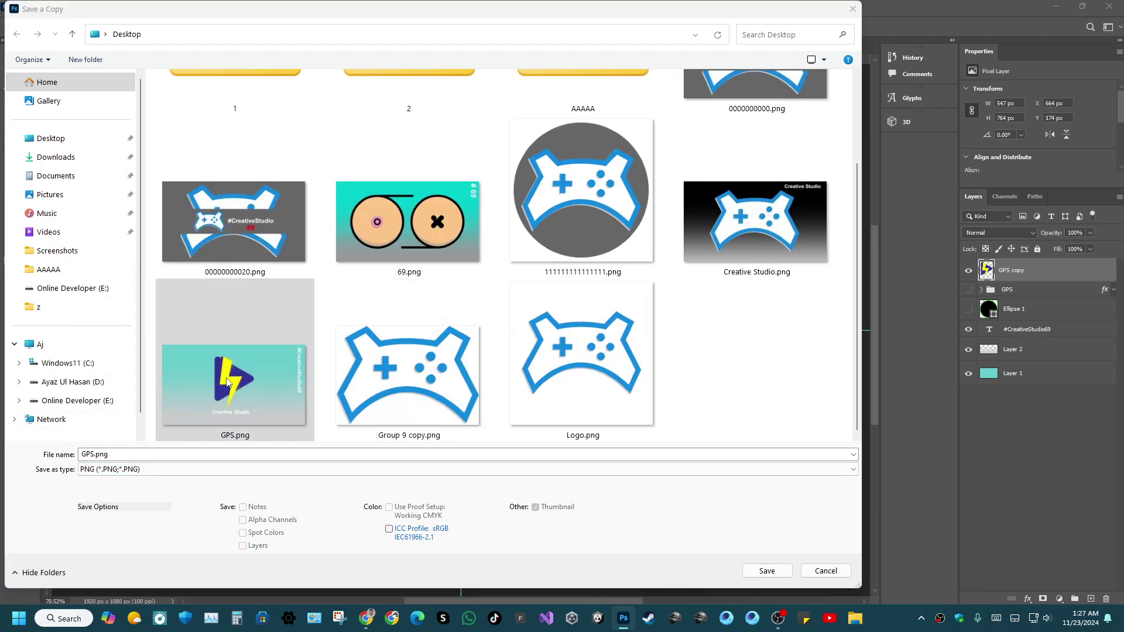
left_click(590, 308)
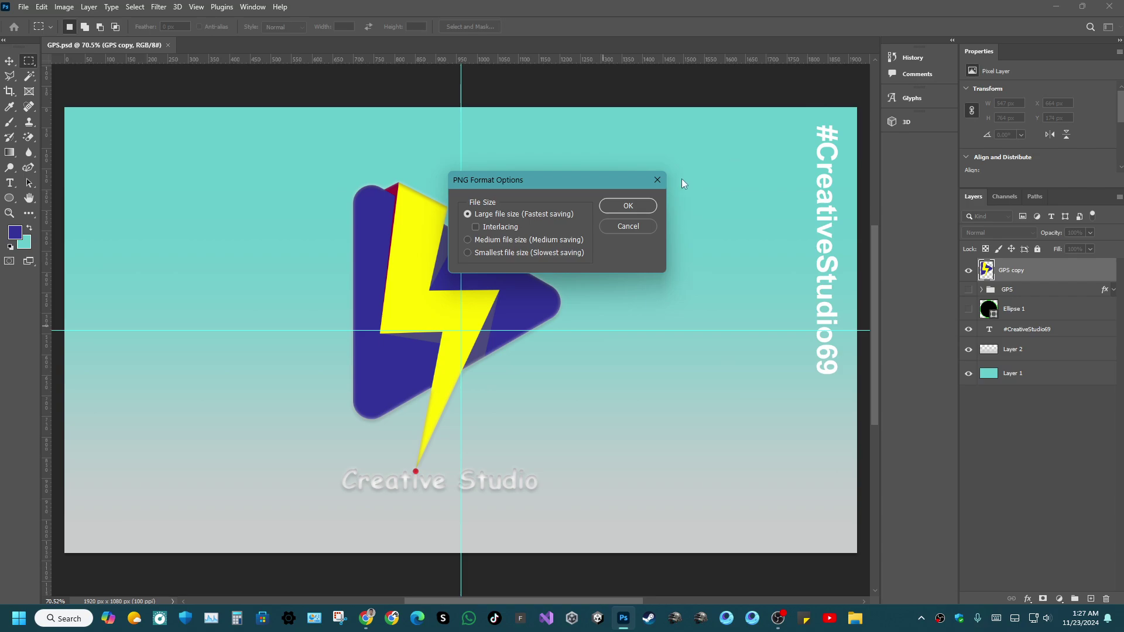
left_click(648, 206)
Switch to the desktop, move the GPS.png file up into the free spot below the video file, and open it.
left_click(1055, 6)
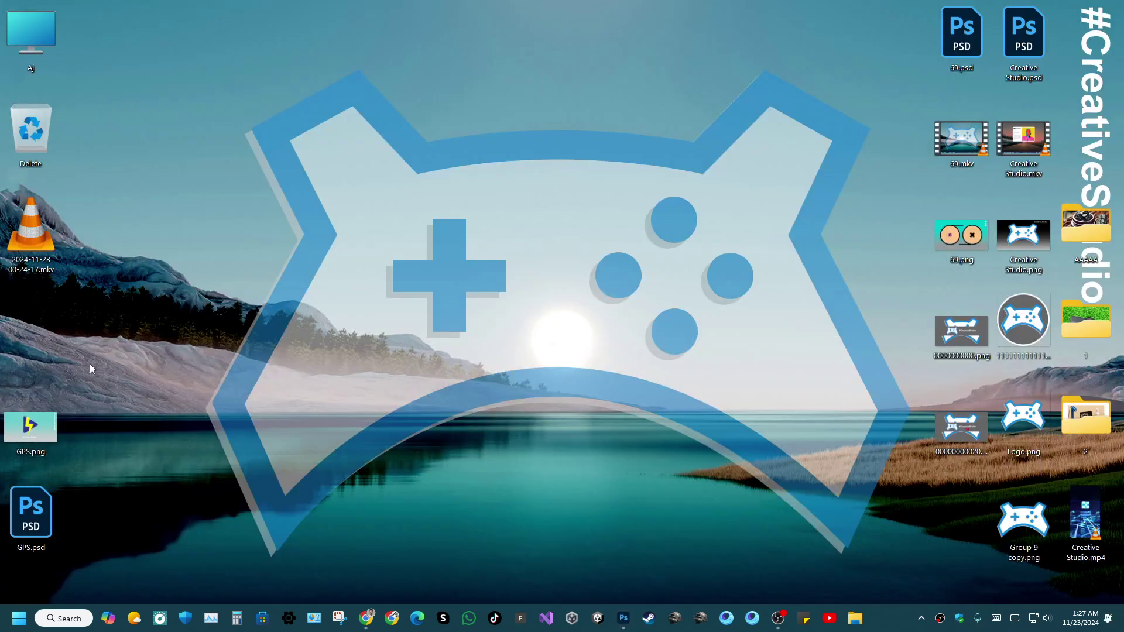
left_click_drag(32, 427, 35, 332)
double_click(48, 335)
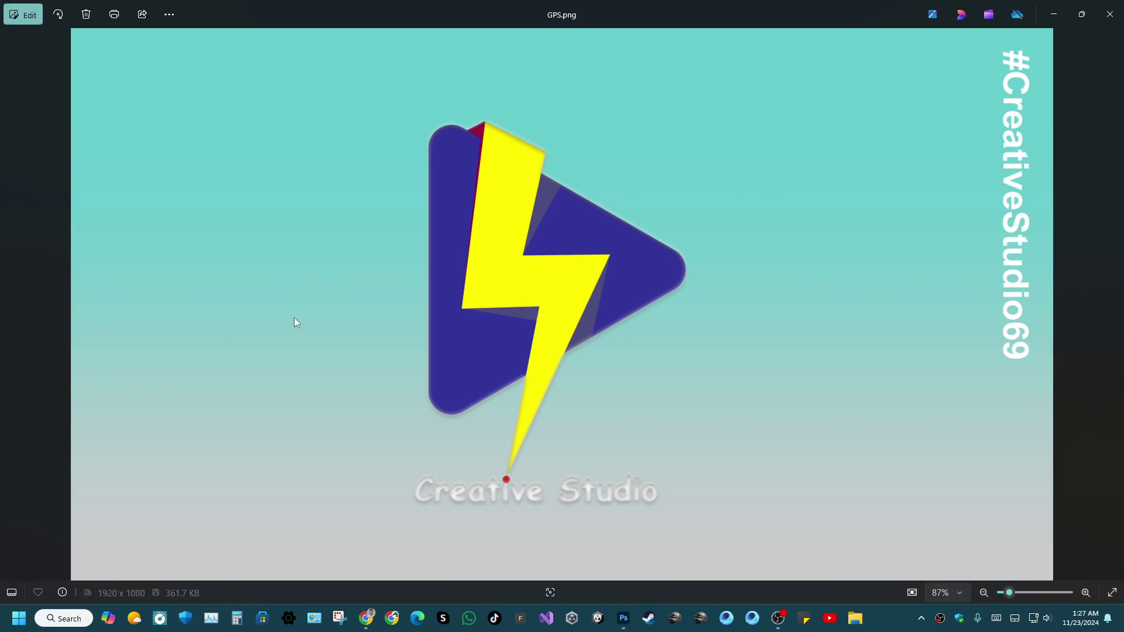